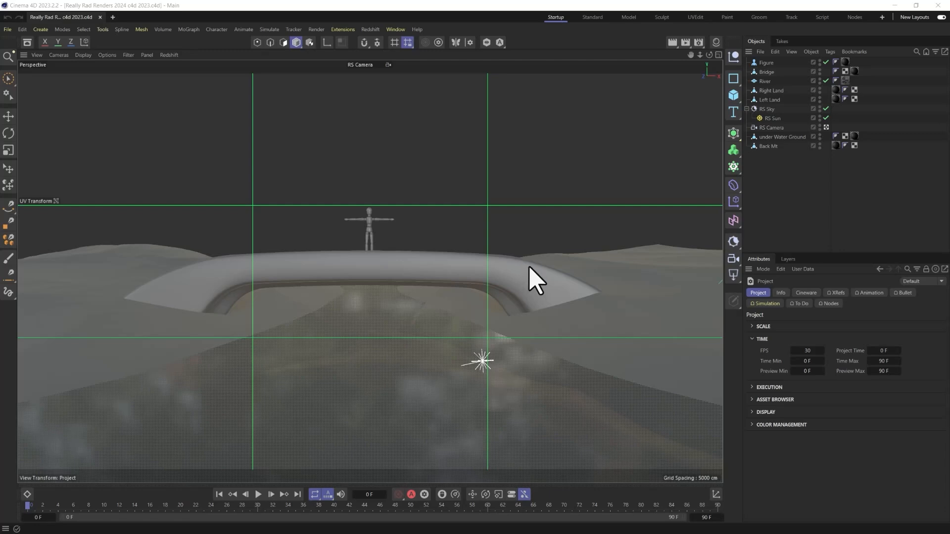
Step: Switch to Quixel Bridge and look through the Grassland assets of the Environment collection
{"action": "key", "text": "super"}
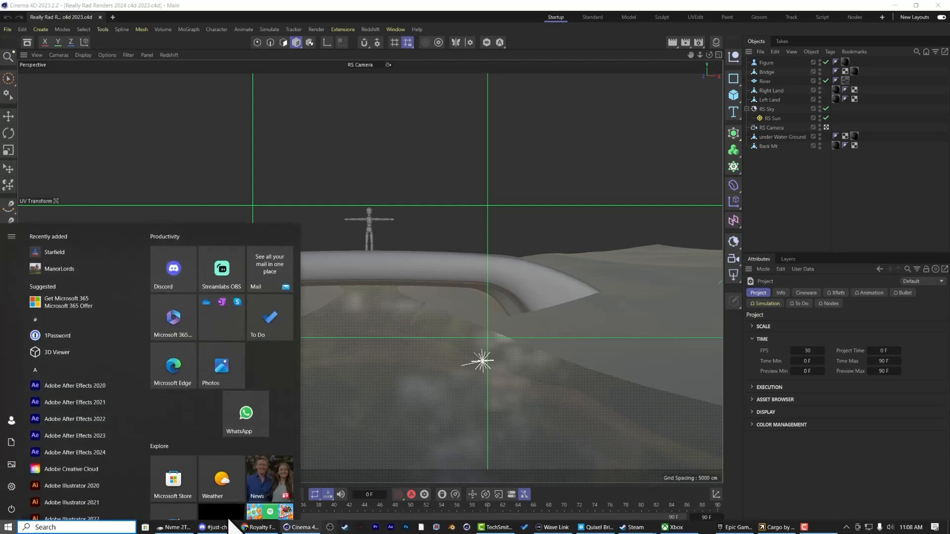
{"action": "left_click", "coordinate": [612, 531]}
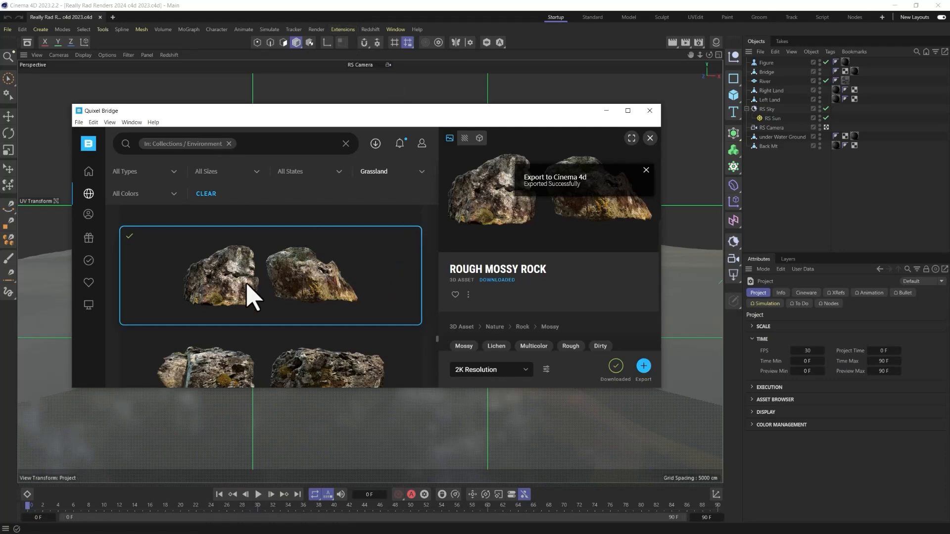
{"action": "scroll", "coordinate": [392, 191], "scroll_direction": "down", "scroll_amount": 5}
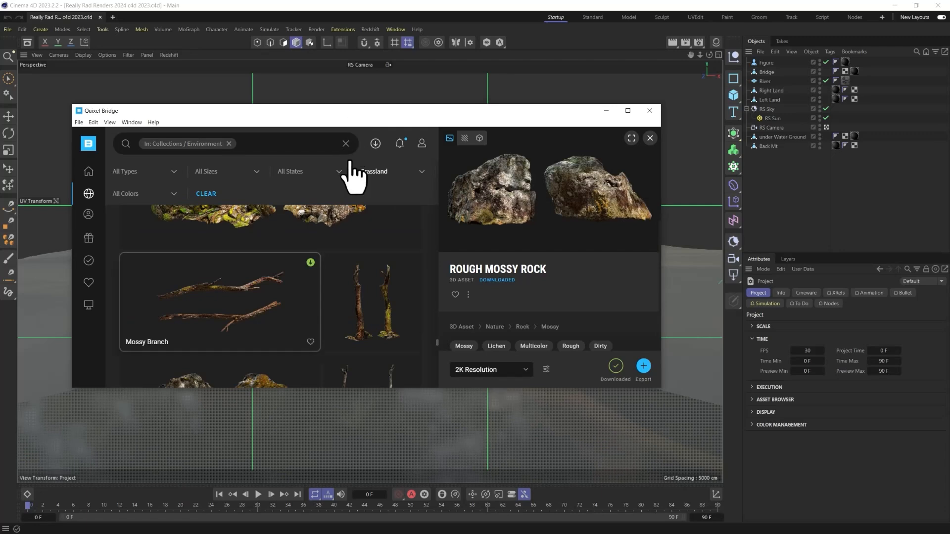
{"action": "scroll", "coordinate": [342, 217], "scroll_direction": "down", "scroll_amount": 3}
{"action": "scroll", "coordinate": [277, 312], "scroll_direction": "up", "scroll_amount": 3}
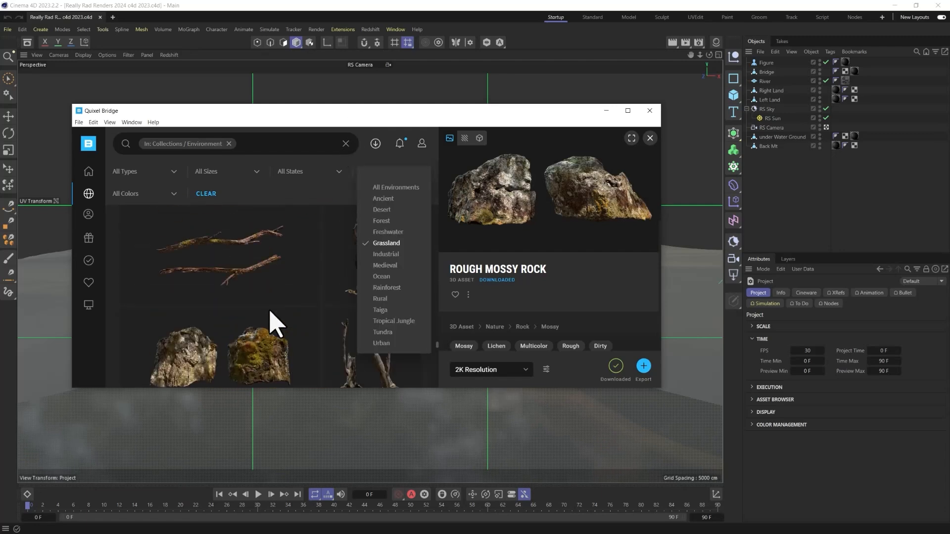
Step: Filter the Environment collection to Desert and look through its rocks, branches and surfaces with the window maximized
{"action": "left_click", "coordinate": [387, 211]}
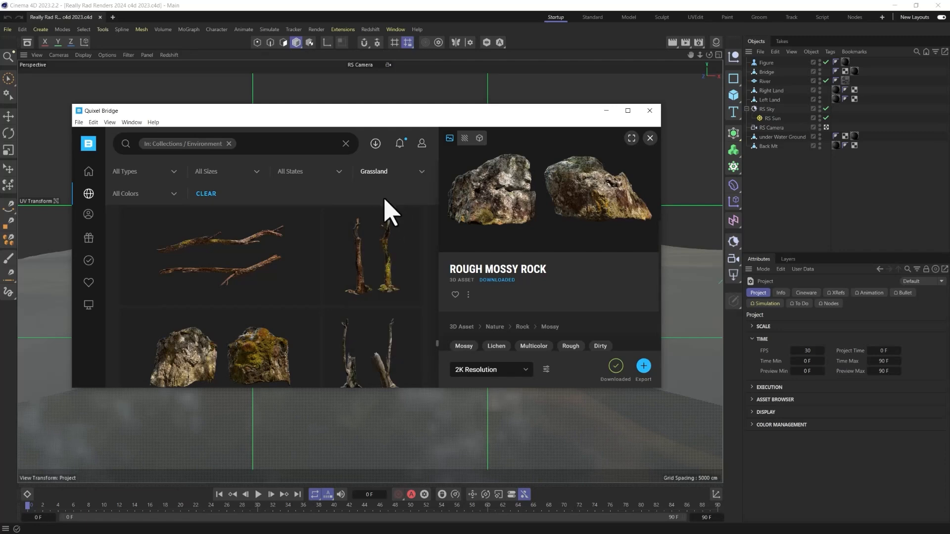
{"action": "scroll", "coordinate": [311, 288], "scroll_direction": "down", "scroll_amount": 5}
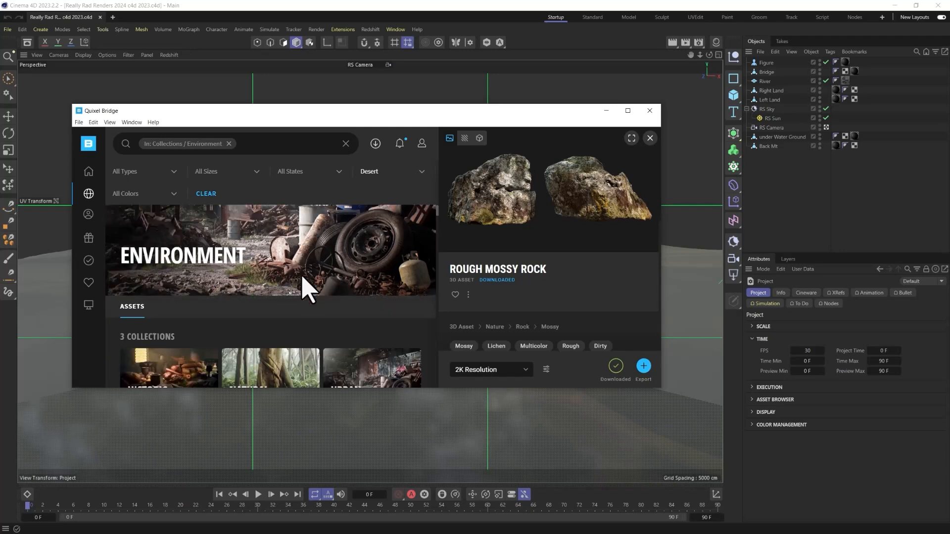
{"action": "scroll", "coordinate": [303, 282], "scroll_direction": "down", "scroll_amount": 10}
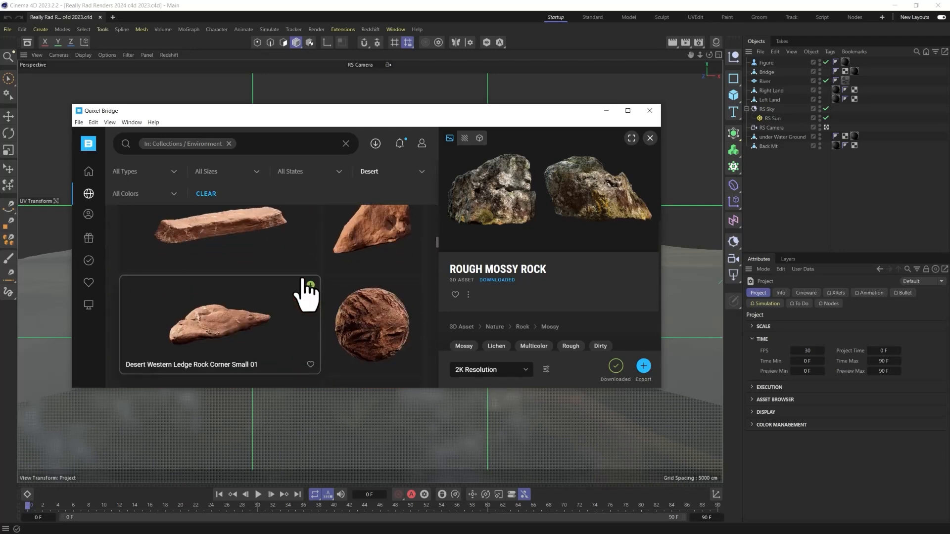
{"action": "scroll", "coordinate": [303, 292], "scroll_direction": "up", "scroll_amount": 1}
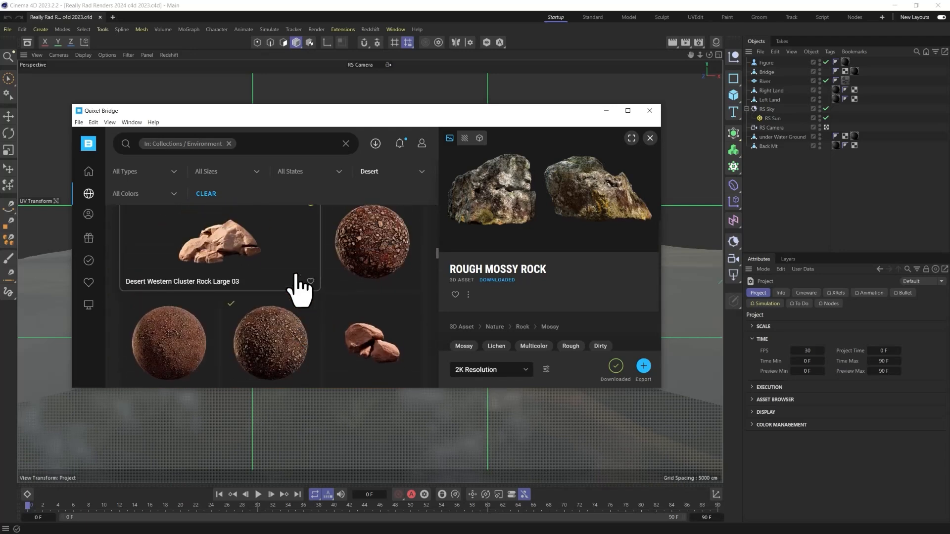
{"action": "scroll", "coordinate": [287, 273], "scroll_direction": "down", "scroll_amount": 5}
{"action": "scroll", "coordinate": [292, 286], "scroll_direction": "down", "scroll_amount": 3}
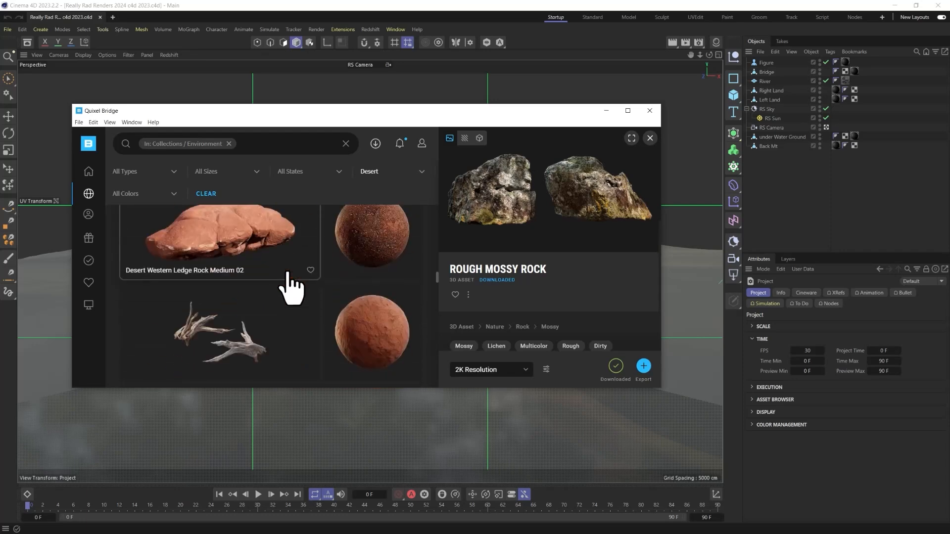
{"action": "scroll", "coordinate": [289, 285], "scroll_direction": "down", "scroll_amount": 10}
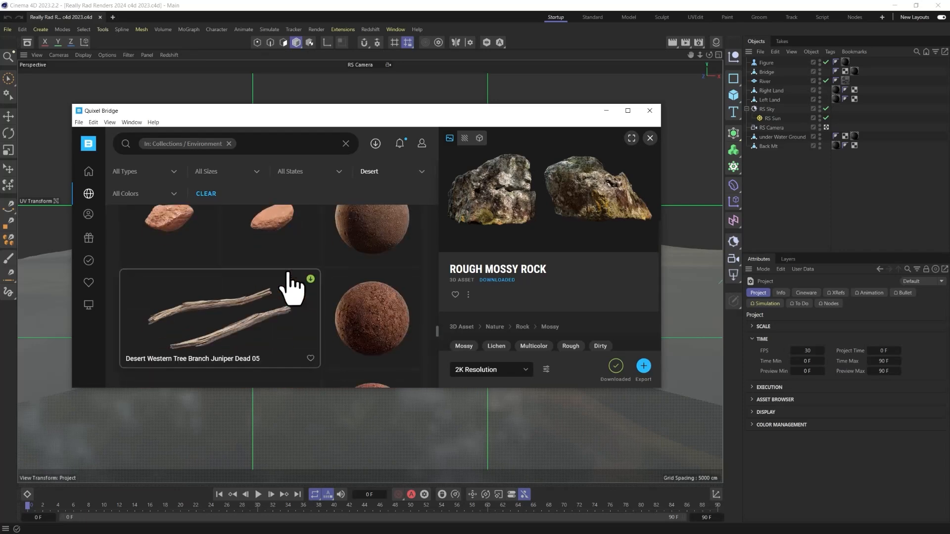
{"action": "left_click", "coordinate": [627, 111]}
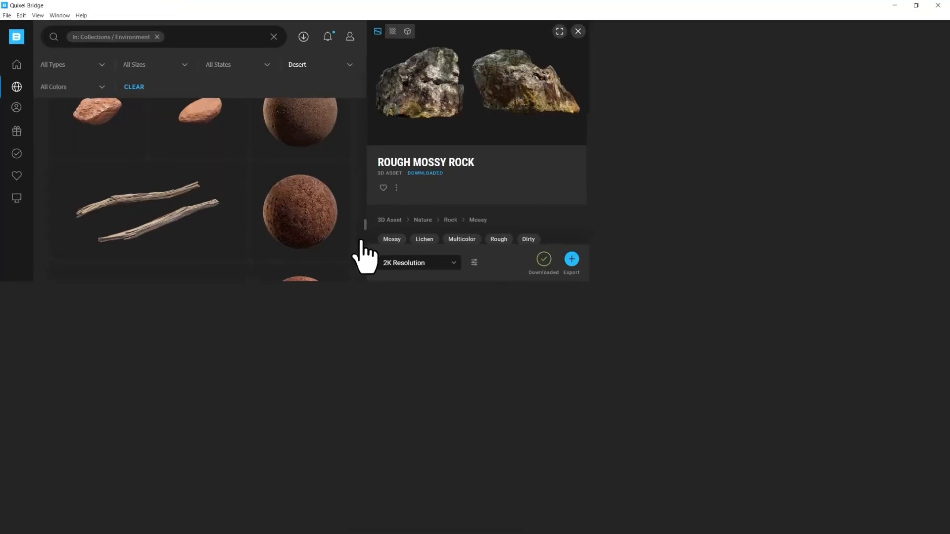
{"action": "scroll", "coordinate": [361, 198], "scroll_direction": "down", "scroll_amount": 3}
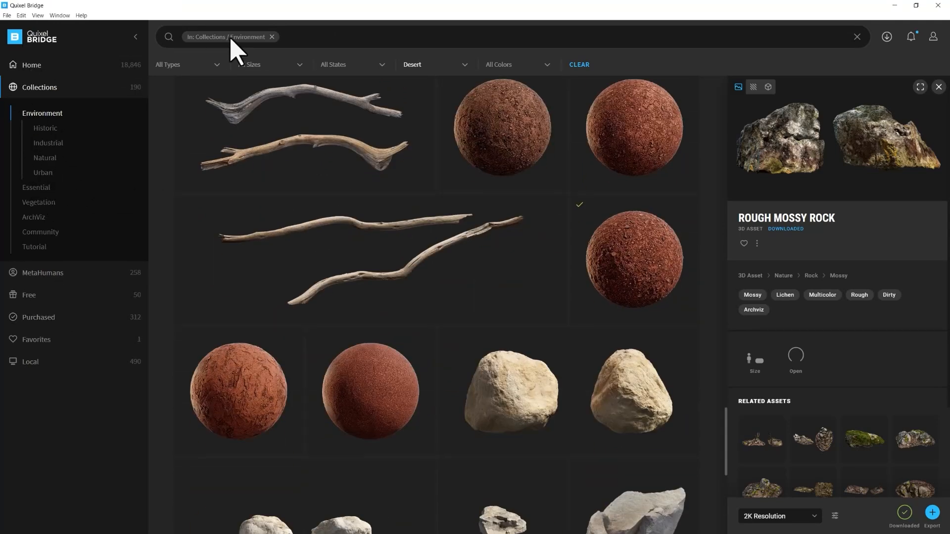
Step: Filter the Environment collection to Tundra and find the Tundra Mossy Ground surface among its assets
{"action": "left_click", "coordinate": [447, 67]}
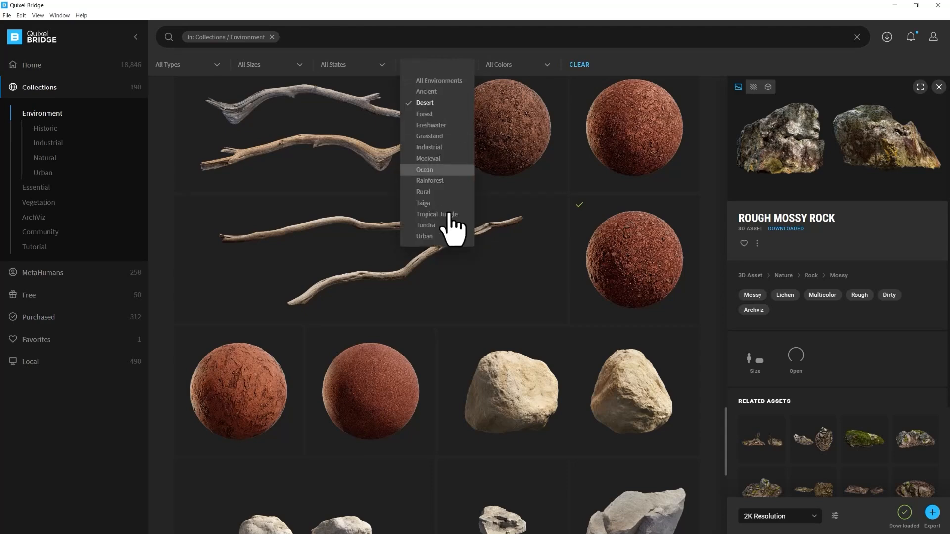
{"action": "left_click", "coordinate": [440, 226]}
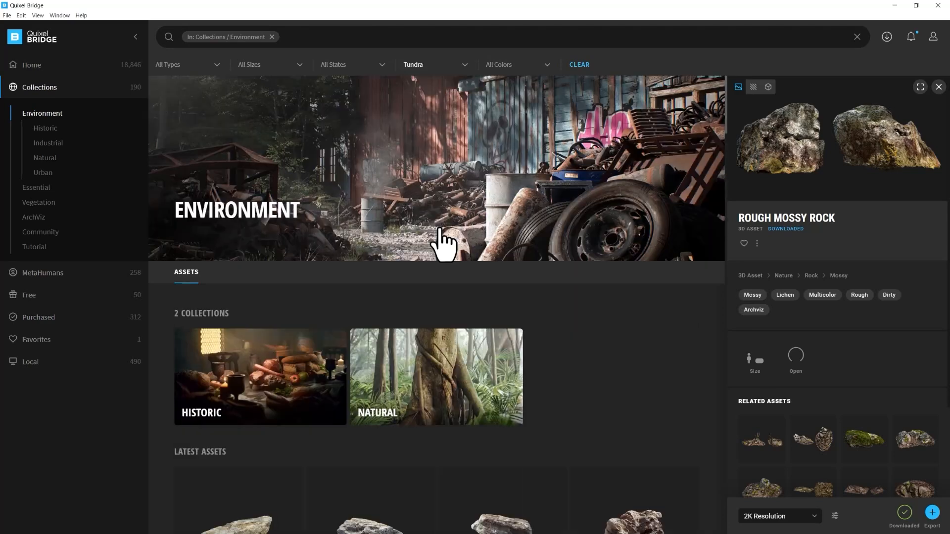
{"action": "scroll", "coordinate": [444, 243], "scroll_direction": "down", "scroll_amount": 10}
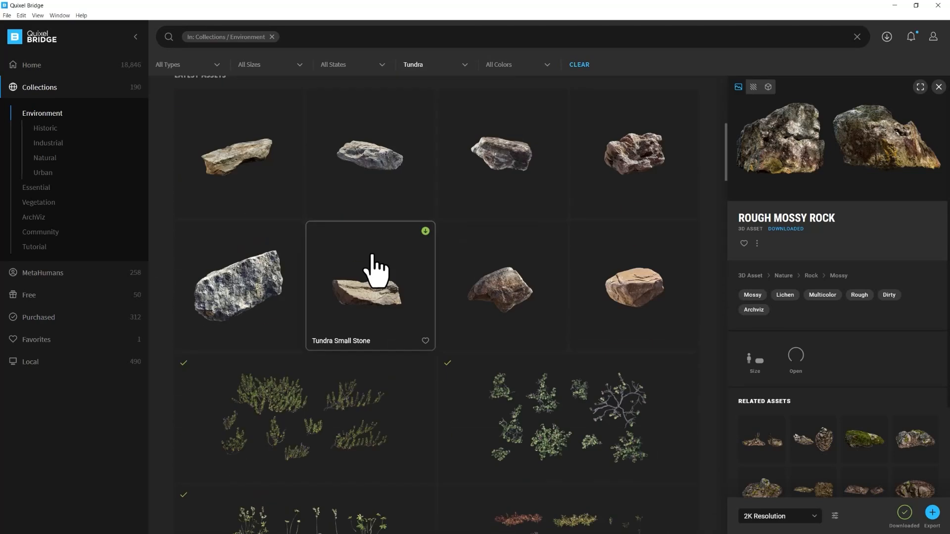
{"action": "scroll", "coordinate": [403, 225], "scroll_direction": "down", "scroll_amount": 10}
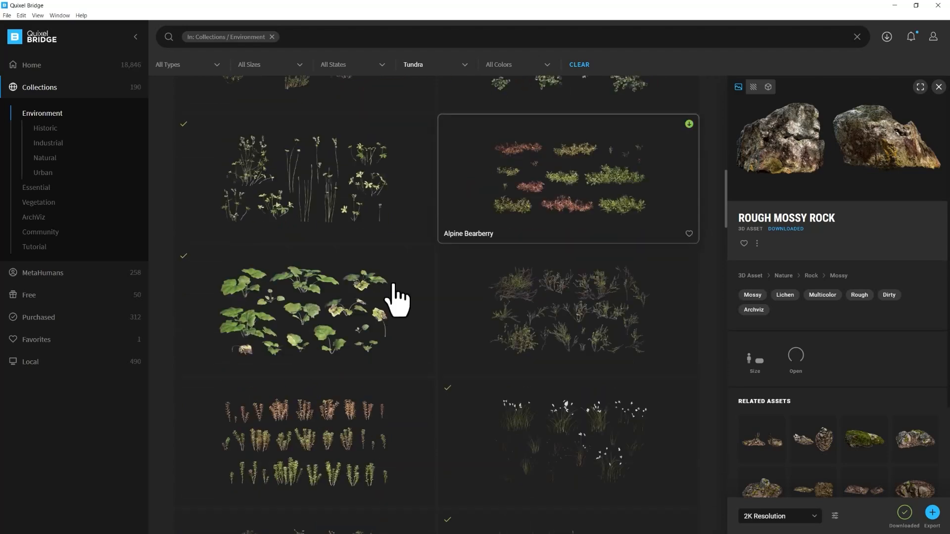
{"action": "scroll", "coordinate": [499, 347], "scroll_direction": "down", "scroll_amount": 8}
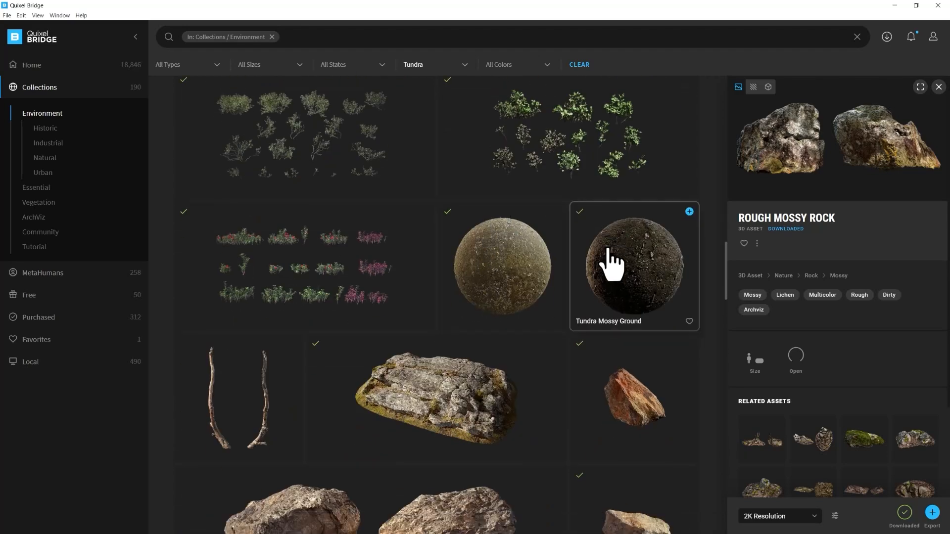
{"action": "scroll", "coordinate": [632, 173], "scroll_direction": "up", "scroll_amount": 1}
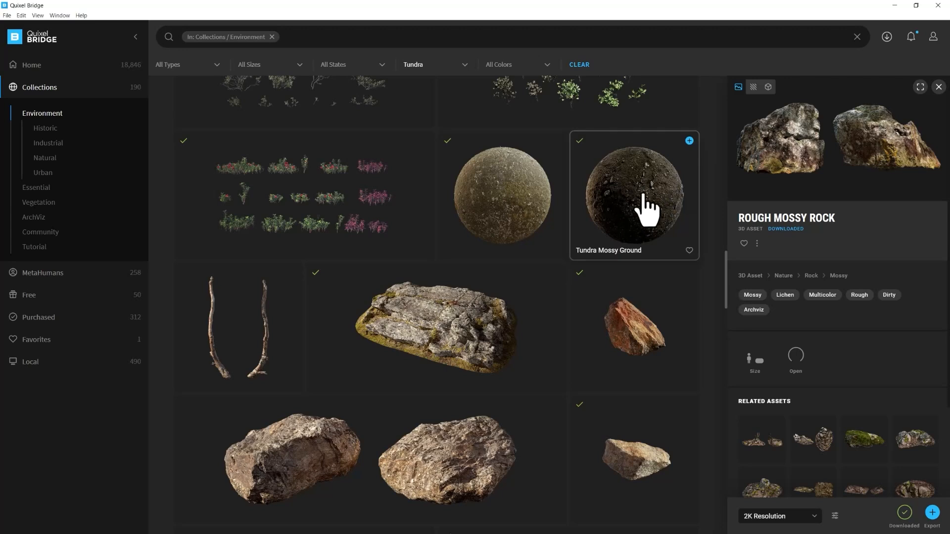
Step: Download the Tundra Mossy Ground surface at 4K Resolution
{"action": "left_click", "coordinate": [645, 211]}
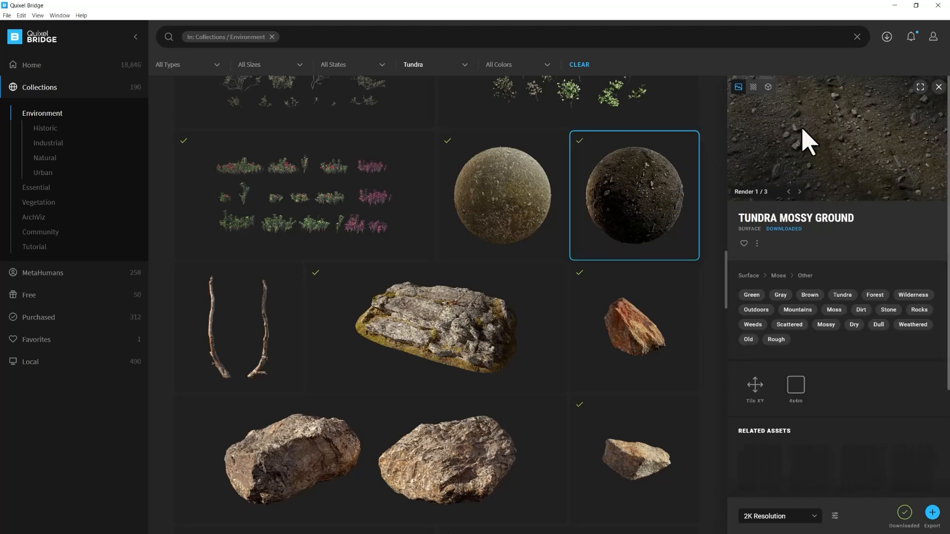
{"action": "left_click", "coordinate": [811, 516]}
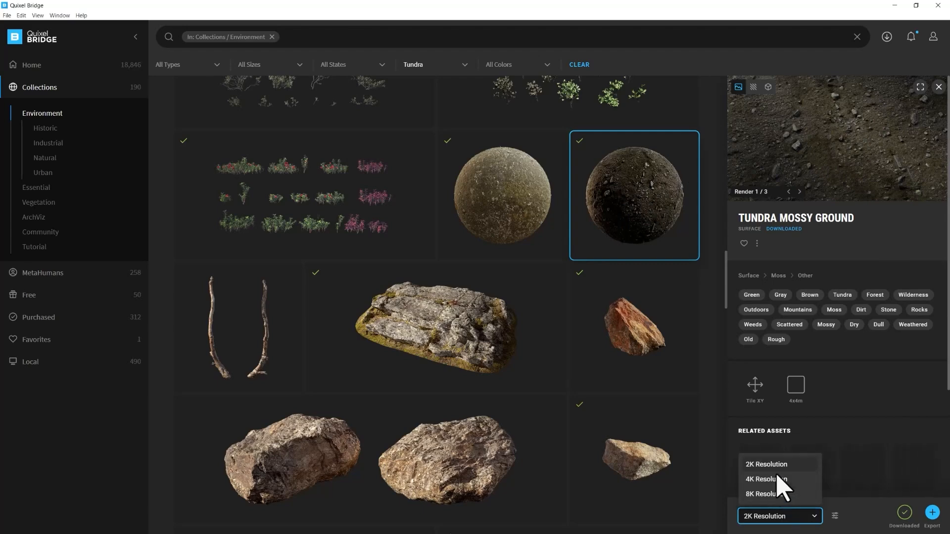
{"action": "left_click", "coordinate": [772, 477]}
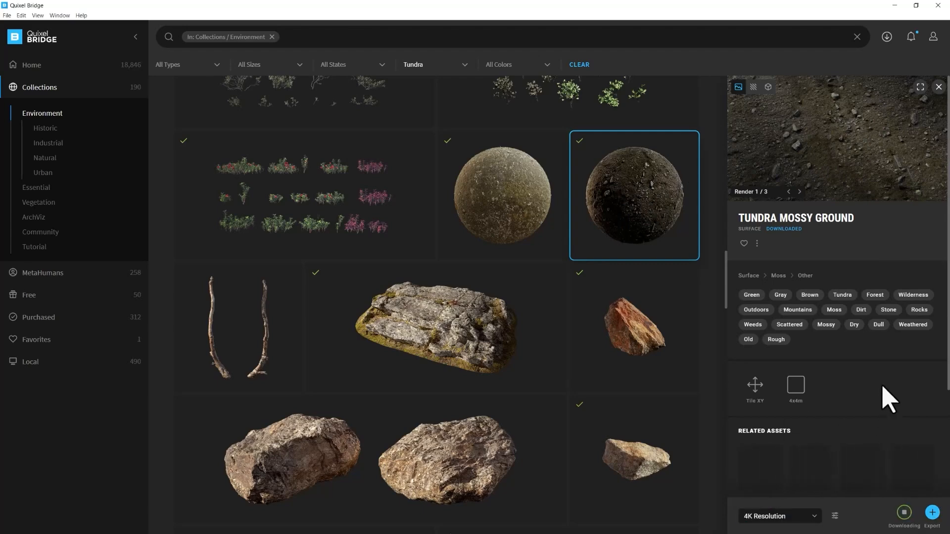
Step: Download the Tundra Mossy Boulder with two upright rocks and the grey Tundra Boulder above it at 4K Resolution
{"action": "scroll", "coordinate": [526, 302], "scroll_direction": "down", "scroll_amount": 5}
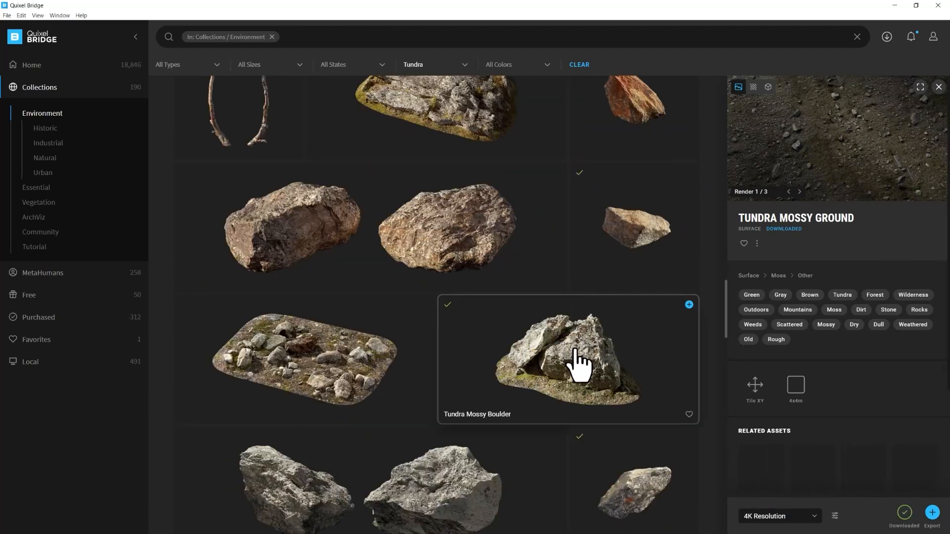
{"action": "scroll", "coordinate": [526, 276], "scroll_direction": "down", "scroll_amount": 7}
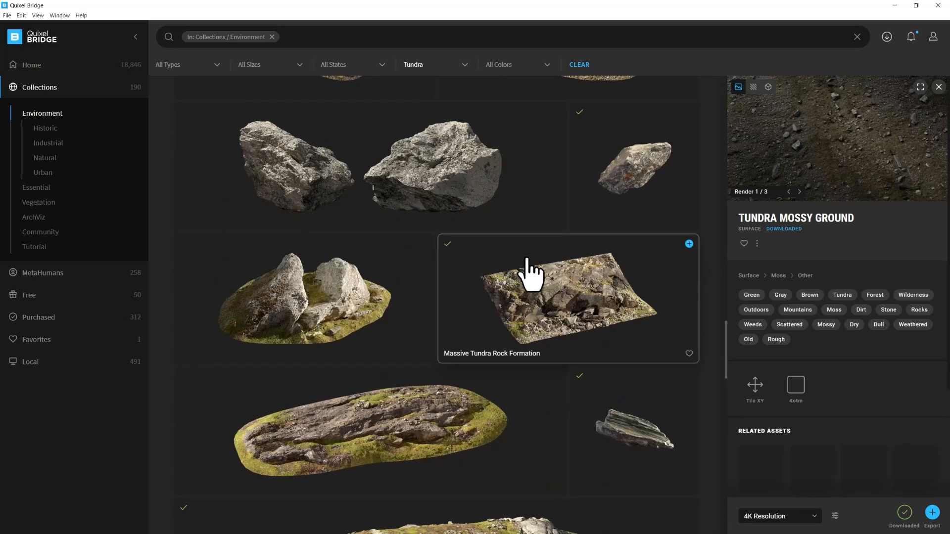
{"action": "left_click", "coordinate": [332, 302]}
{"action": "left_click", "coordinate": [904, 513]}
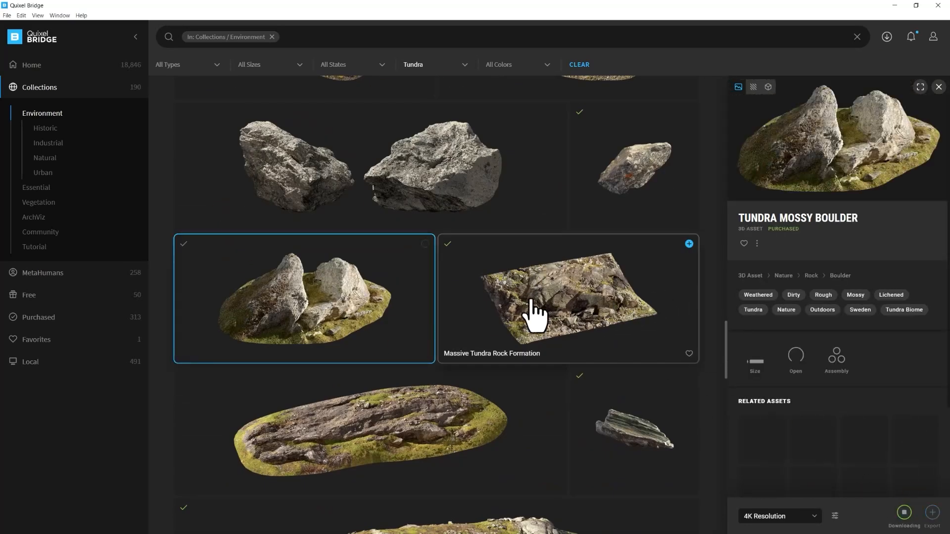
{"action": "left_click", "coordinate": [424, 195]}
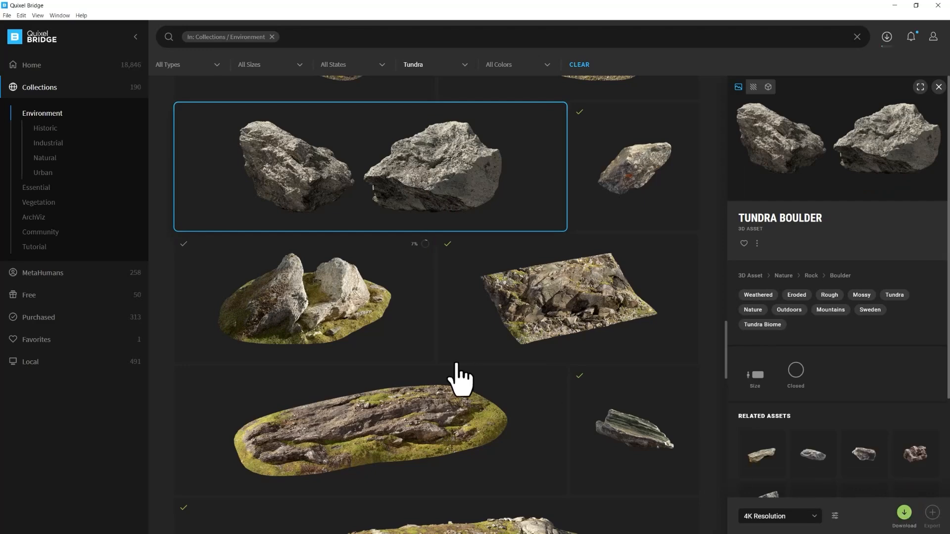
Step: Compare the sizes of Tundra Rock Formation and the long Massive Tundra Rock Formation, and download the massive one at 4K Resolution
{"action": "scroll", "coordinate": [458, 378], "scroll_direction": "down", "scroll_amount": 4}
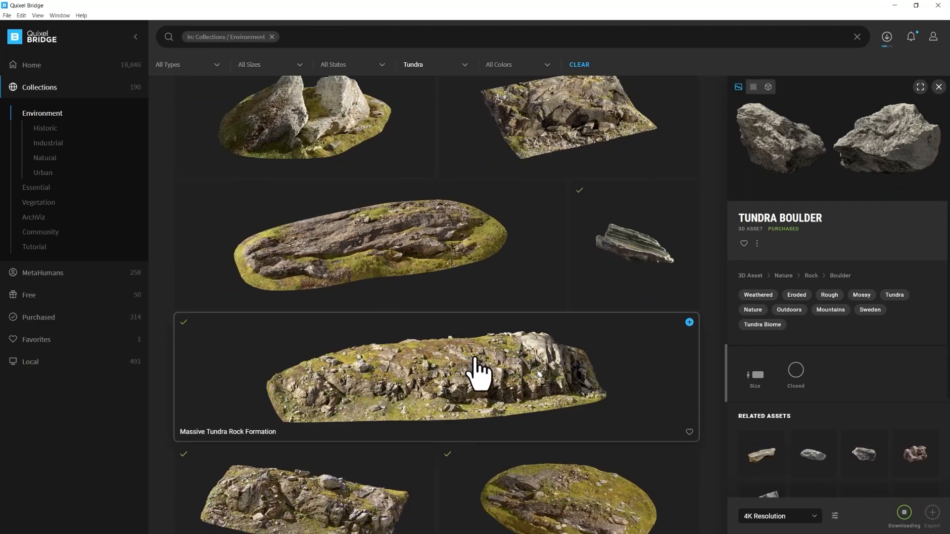
{"action": "scroll", "coordinate": [478, 374], "scroll_direction": "down", "scroll_amount": 5}
{"action": "left_click", "coordinate": [438, 176]}
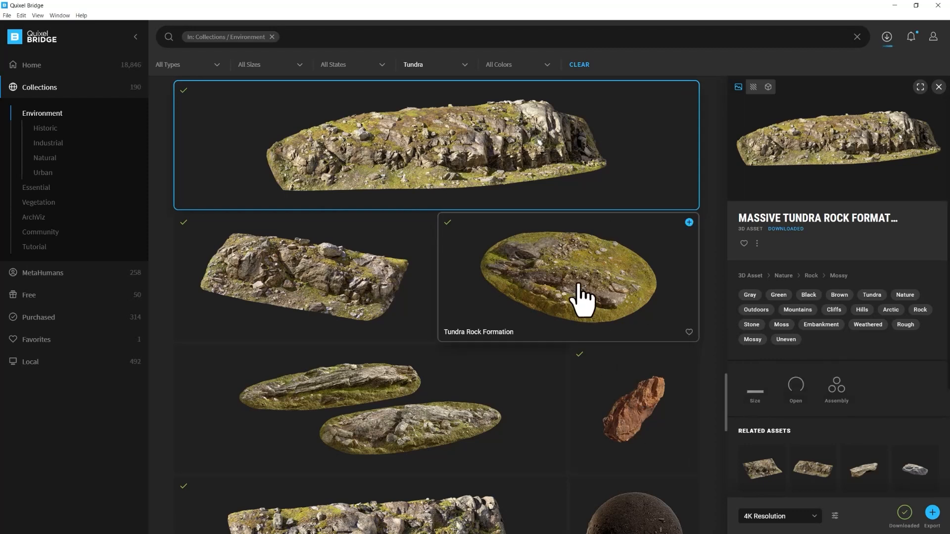
{"action": "left_click", "coordinate": [613, 307]}
{"action": "mouse_move", "coordinate": [749, 378]}
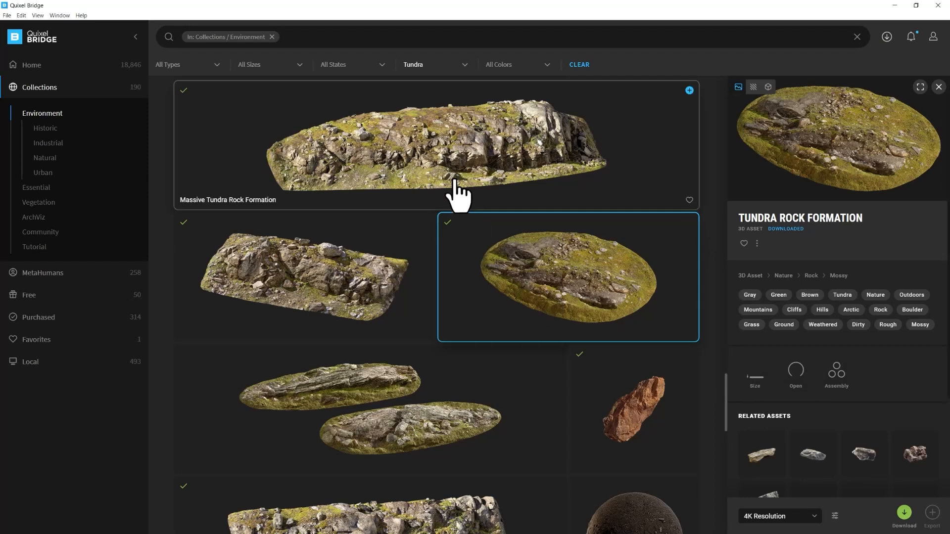
{"action": "left_click", "coordinate": [475, 193]}
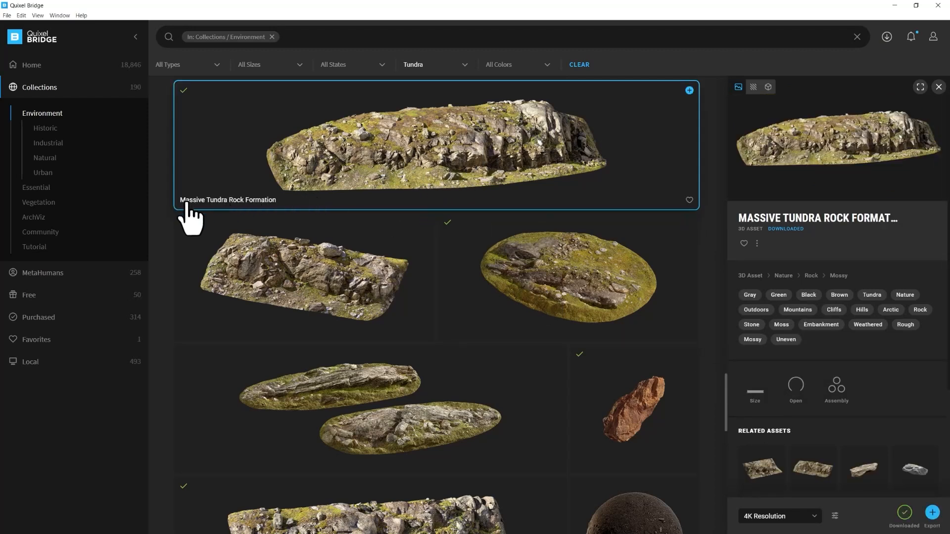
{"action": "mouse_move", "coordinate": [752, 400]}
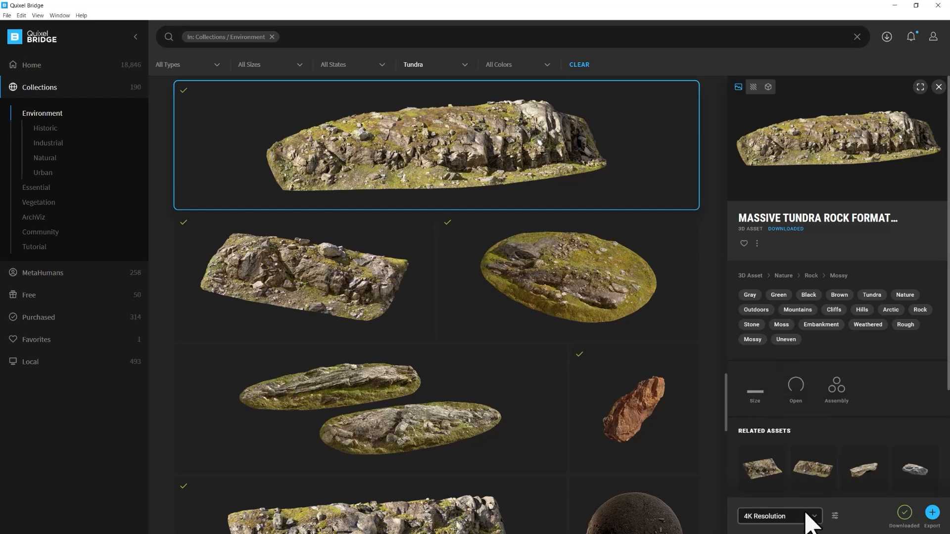
{"action": "left_click", "coordinate": [904, 514]}
Step: Download the single flat light-grey Tundra Boulder with the pointed end at 4K Resolution from the Tundra assets
{"action": "scroll", "coordinate": [514, 379], "scroll_direction": "down", "scroll_amount": 4}
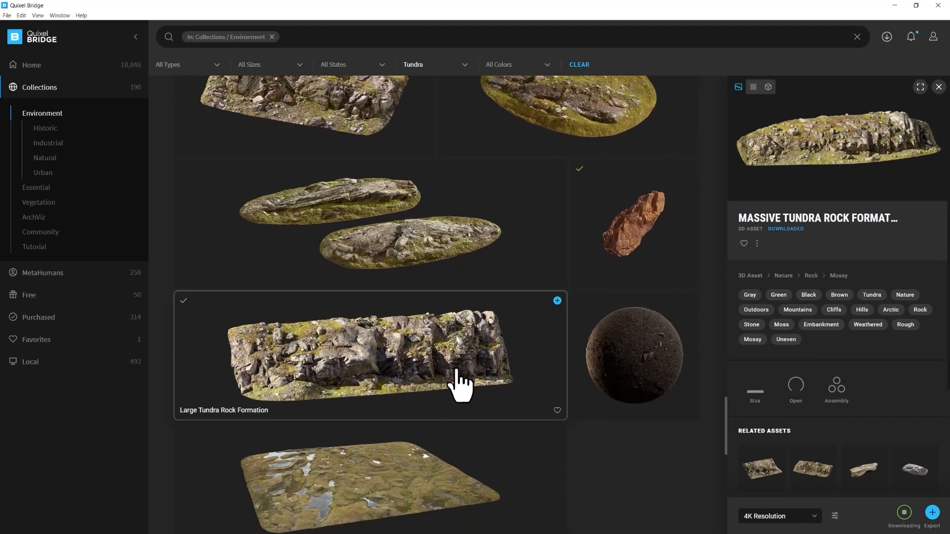
{"action": "scroll", "coordinate": [455, 370], "scroll_direction": "down", "scroll_amount": 4}
{"action": "scroll", "coordinate": [460, 388], "scroll_direction": "down", "scroll_amount": 3}
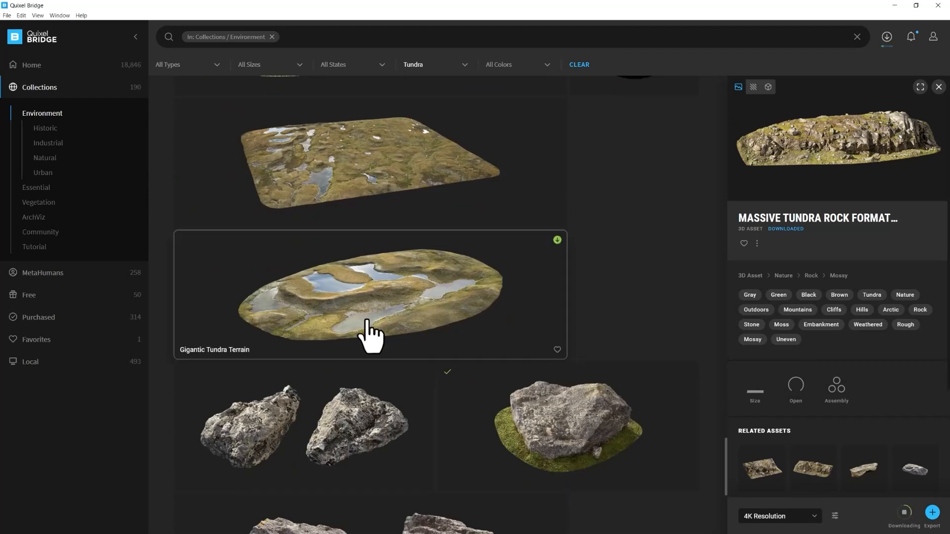
{"action": "scroll", "coordinate": [568, 346], "scroll_direction": "down", "scroll_amount": 2}
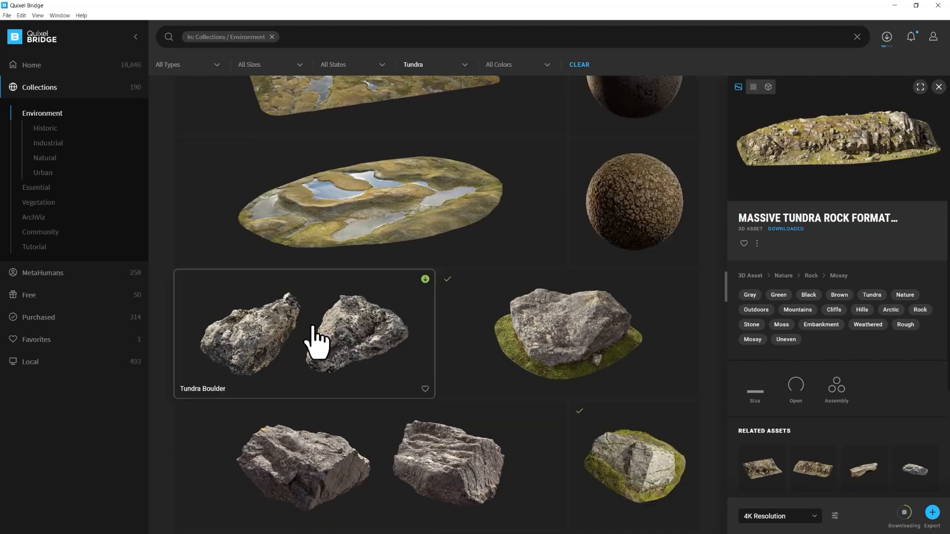
{"action": "scroll", "coordinate": [322, 371], "scroll_direction": "down", "scroll_amount": 4}
{"action": "scroll", "coordinate": [322, 371], "scroll_direction": "down", "scroll_amount": 7}
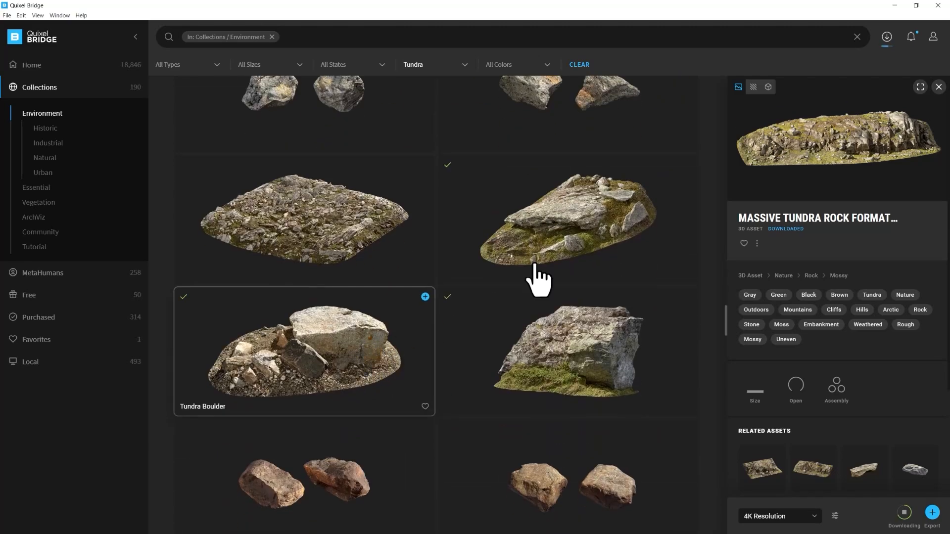
{"action": "scroll", "coordinate": [537, 257], "scroll_direction": "down", "scroll_amount": 8}
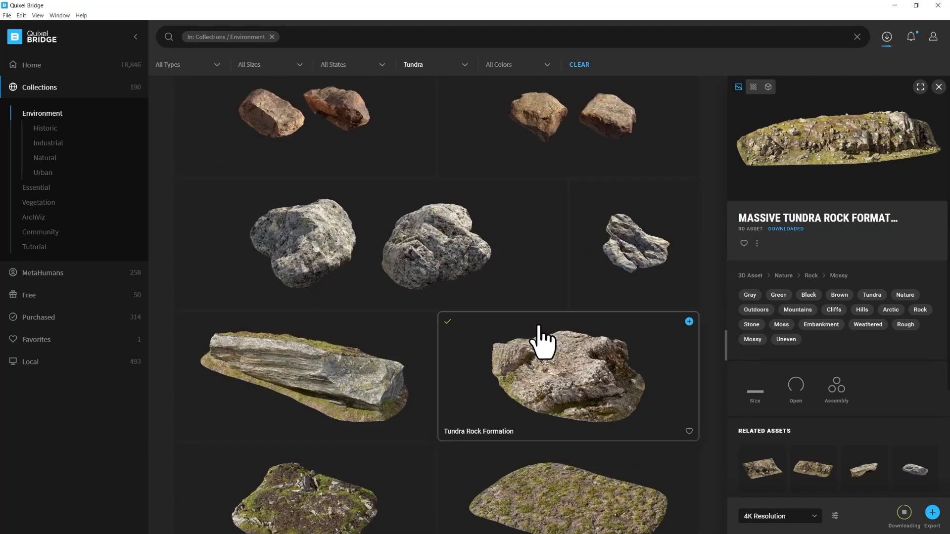
{"action": "scroll", "coordinate": [540, 340], "scroll_direction": "down", "scroll_amount": 9}
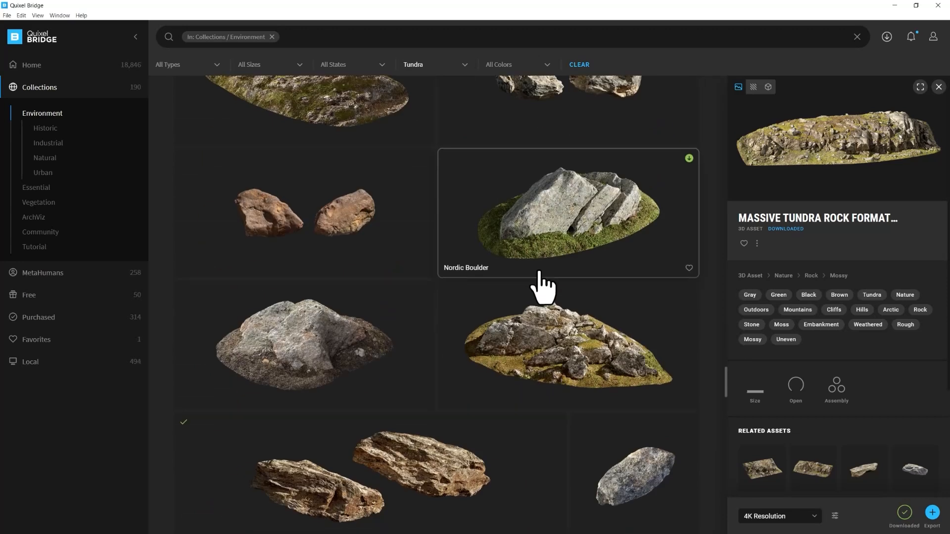
{"action": "scroll", "coordinate": [543, 287], "scroll_direction": "down", "scroll_amount": 4}
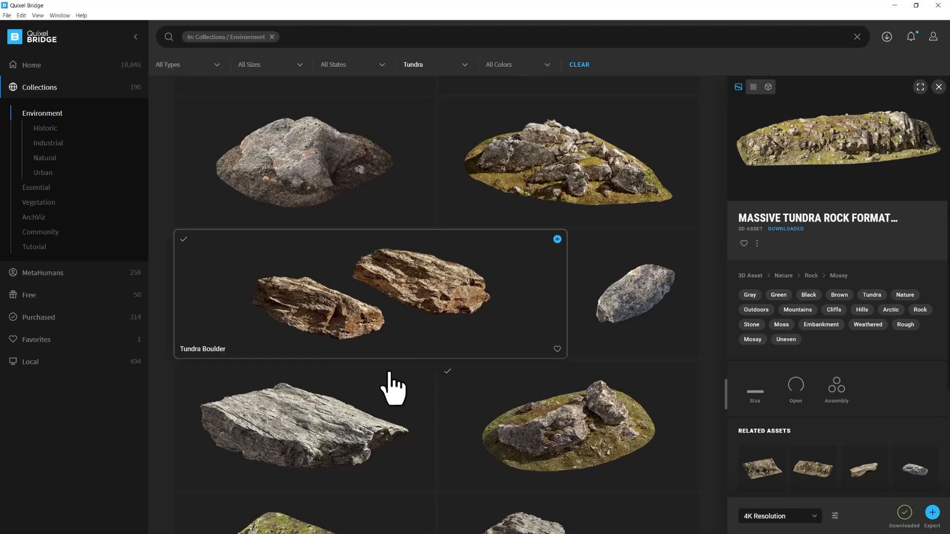
{"action": "left_click", "coordinate": [327, 429]}
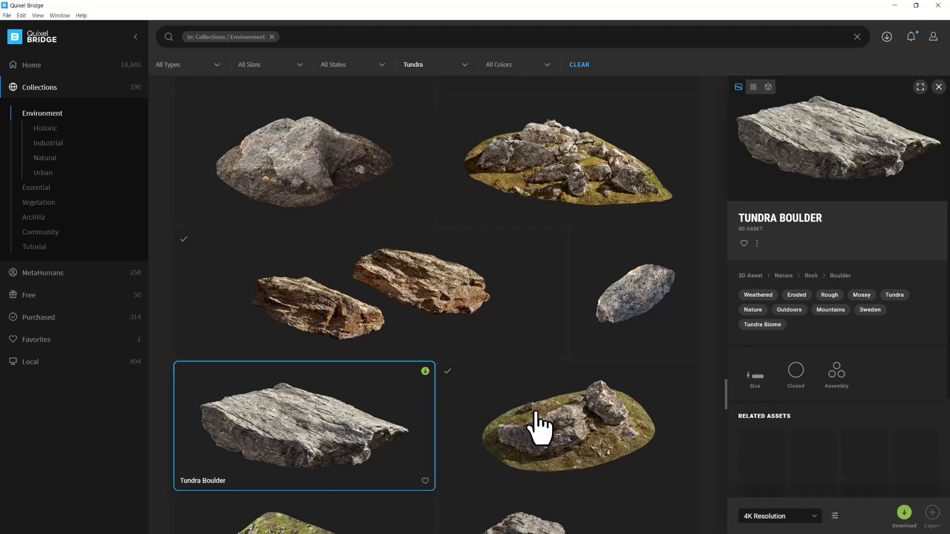
{"action": "left_click", "coordinate": [904, 513]}
Step: Browse further down the Tundra assets and view the details of the River Bed surface
{"action": "scroll", "coordinate": [585, 396], "scroll_direction": "down", "scroll_amount": 10}
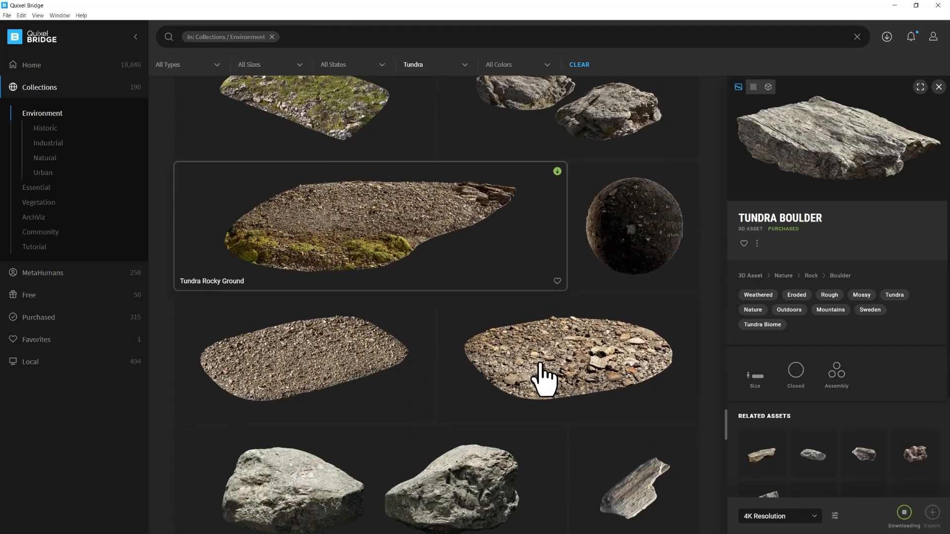
{"action": "scroll", "coordinate": [544, 379], "scroll_direction": "down", "scroll_amount": 6}
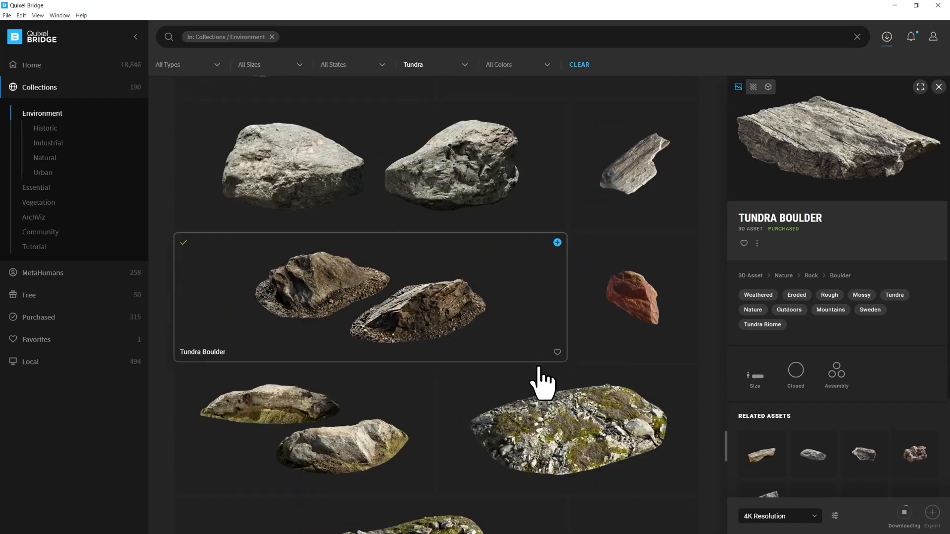
{"action": "scroll", "coordinate": [544, 378], "scroll_direction": "down", "scroll_amount": 15}
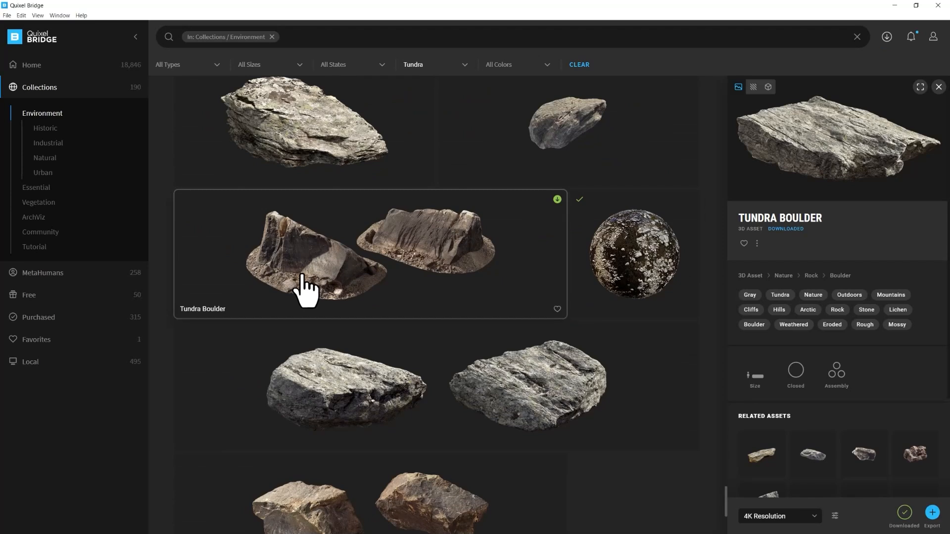
{"action": "scroll", "coordinate": [346, 296], "scroll_direction": "down", "scroll_amount": 2}
{"action": "scroll", "coordinate": [460, 314], "scroll_direction": "down", "scroll_amount": 1}
{"action": "left_click", "coordinate": [489, 299]}
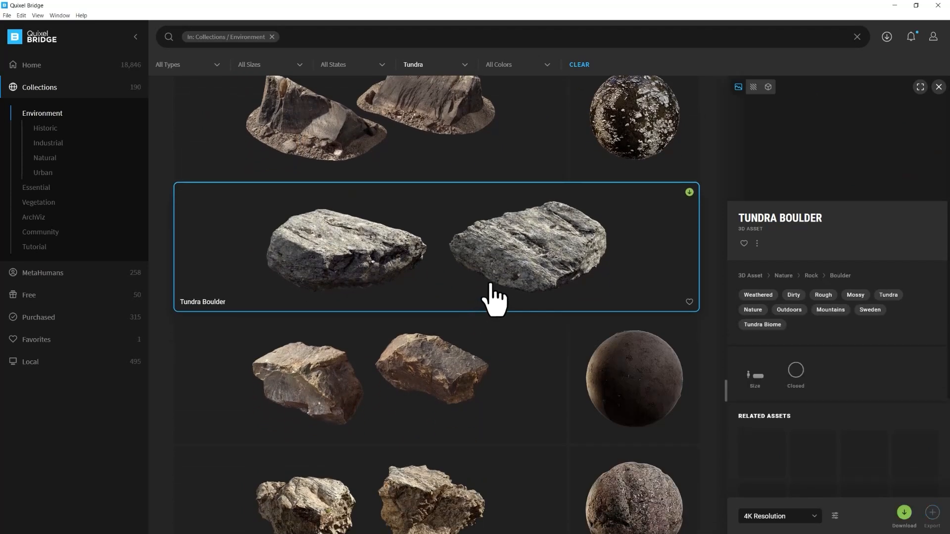
{"action": "left_click", "coordinate": [627, 127]}
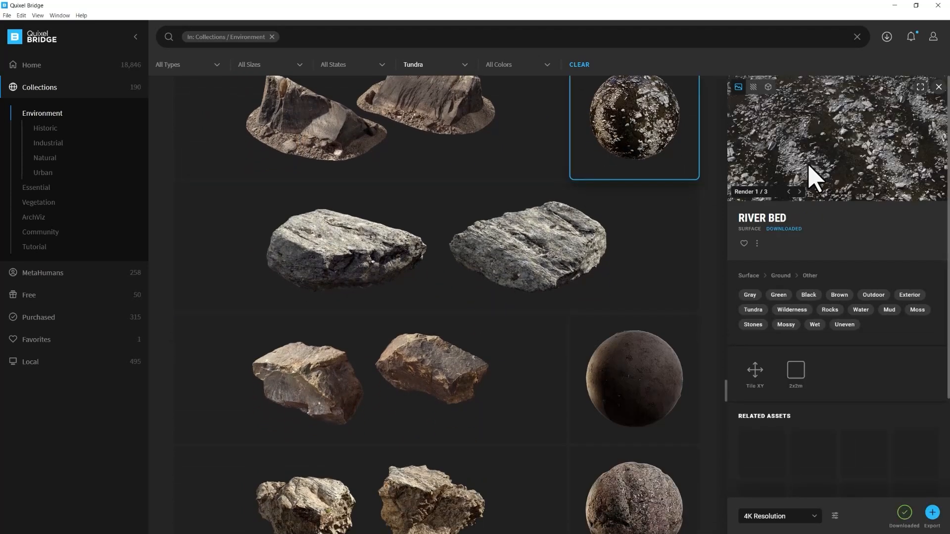
Step: Download the full-width Tundra Boulder asset with two grey rocks, just below the River Bed surface, at 4K Resolution
{"action": "left_click", "coordinate": [378, 287]}
{"action": "scroll", "coordinate": [407, 293], "scroll_direction": "down", "scroll_amount": 5}
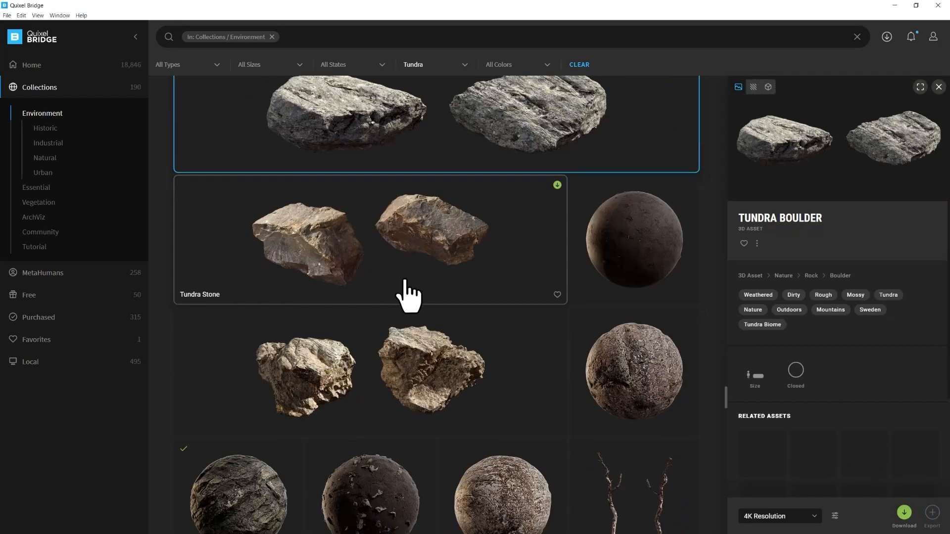
{"action": "scroll", "coordinate": [378, 351], "scroll_direction": "down", "scroll_amount": 2}
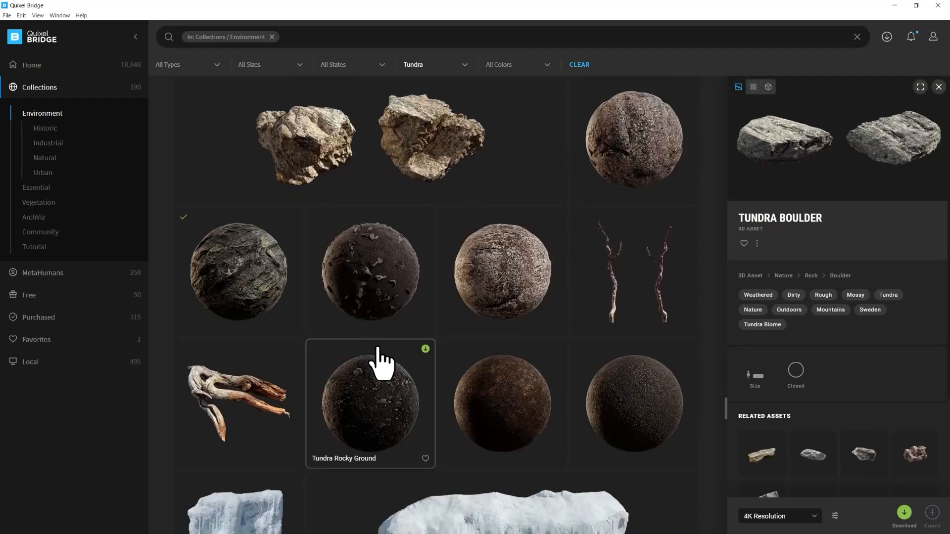
{"action": "scroll", "coordinate": [379, 352], "scroll_direction": "down", "scroll_amount": 3}
{"action": "scroll", "coordinate": [382, 365], "scroll_direction": "up", "scroll_amount": 9}
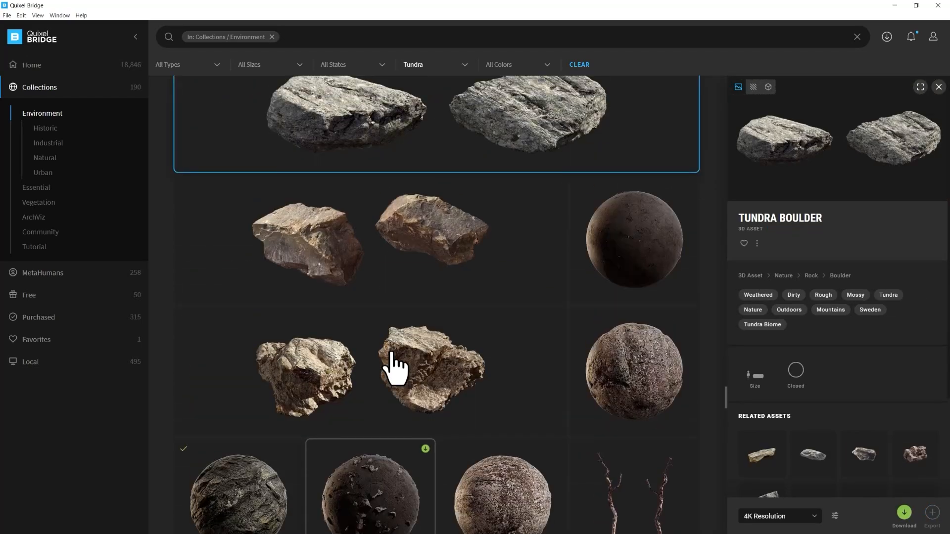
{"action": "left_click", "coordinate": [903, 512]}
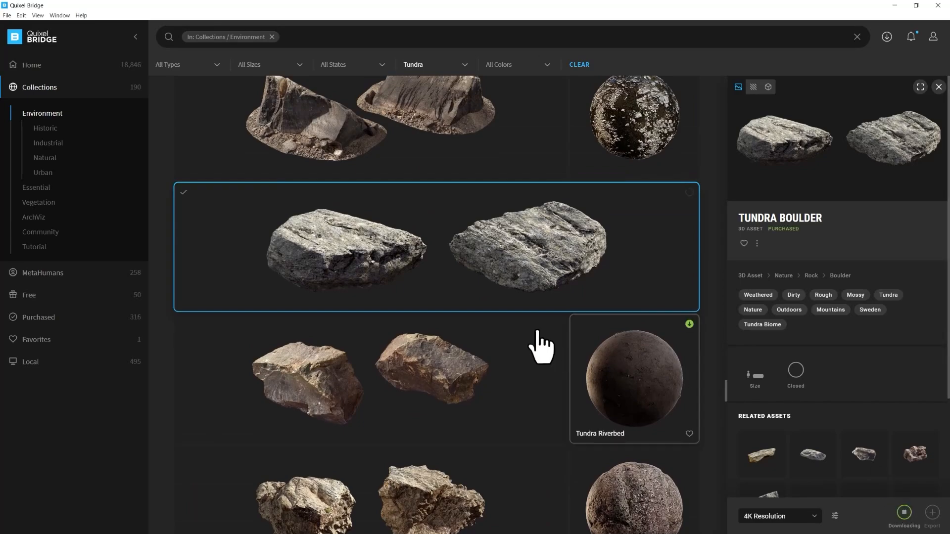
Step: Export the downloaded Tundra Rock Formation with the rounded brownish rock to Cinema 4D at 4K Resolution
{"action": "scroll", "coordinate": [435, 291], "scroll_direction": "up", "scroll_amount": 8}
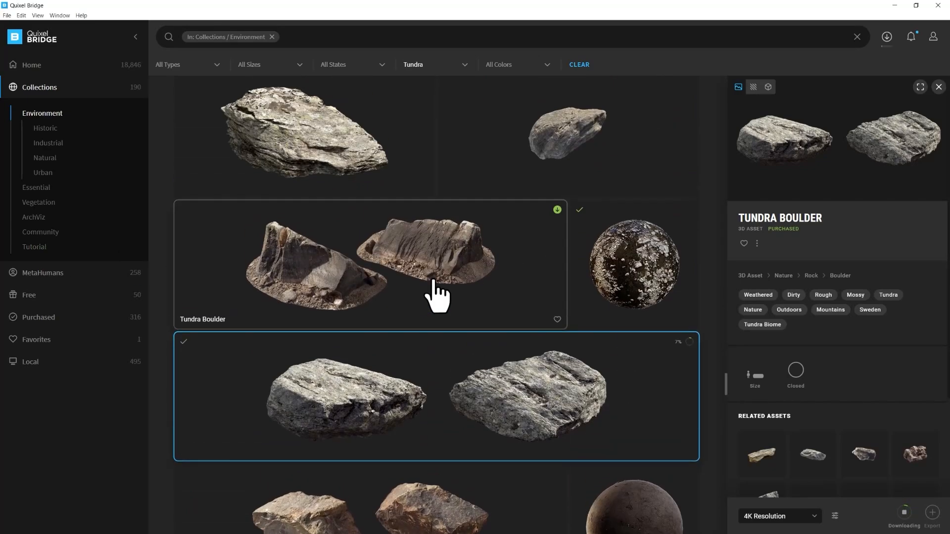
{"action": "scroll", "coordinate": [621, 248], "scroll_direction": "up", "scroll_amount": 10}
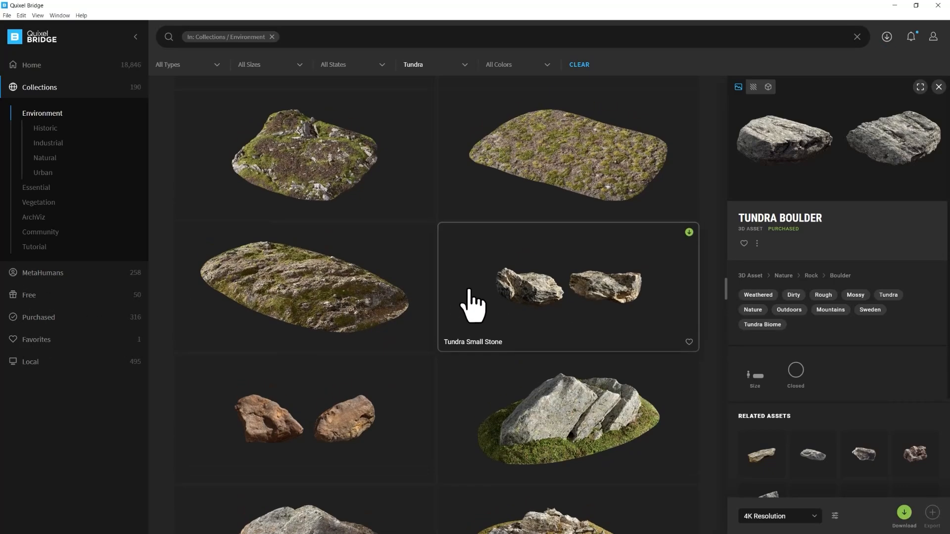
{"action": "scroll", "coordinate": [582, 247], "scroll_direction": "up", "scroll_amount": 2}
{"action": "scroll", "coordinate": [583, 248], "scroll_direction": "up", "scroll_amount": 5}
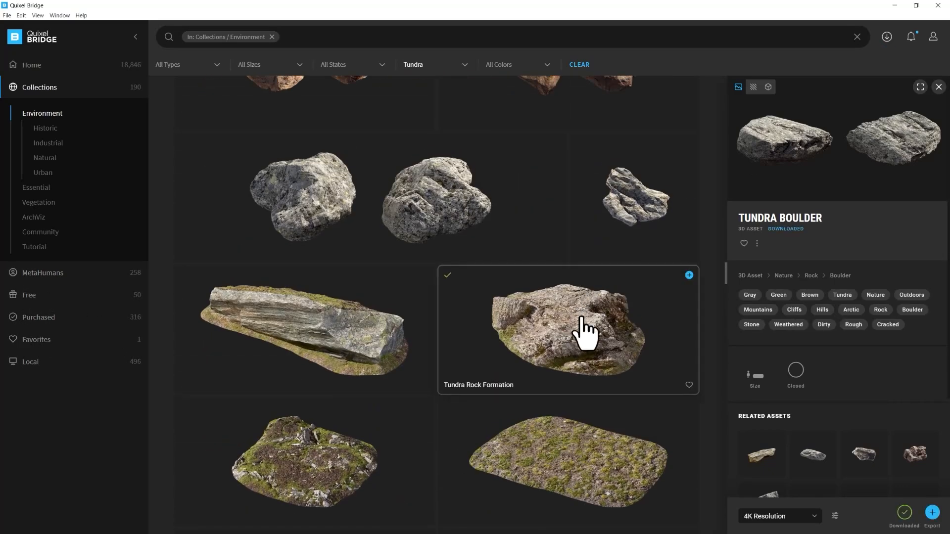
{"action": "left_click", "coordinate": [585, 332]}
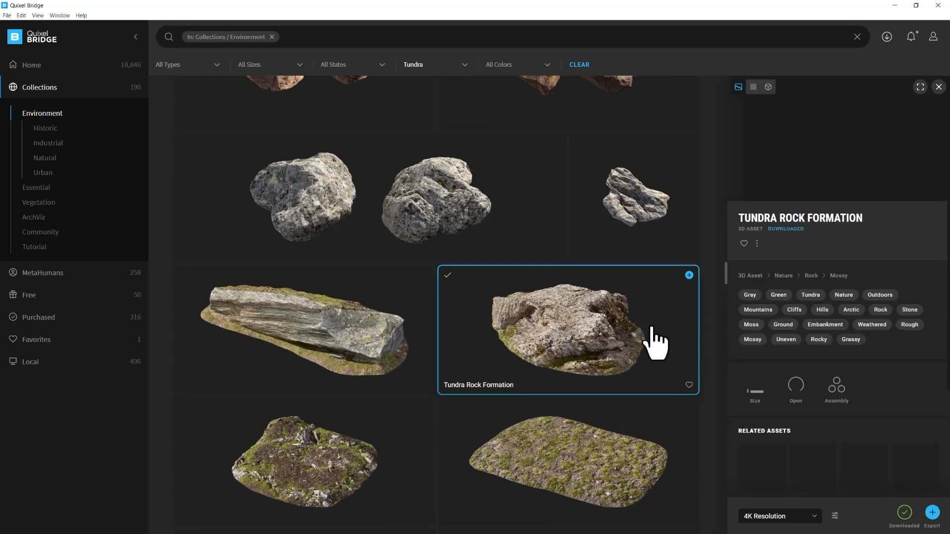
{"action": "left_click", "coordinate": [932, 513]}
{"action": "scroll", "coordinate": [619, 367], "scroll_direction": "up", "scroll_amount": 7}
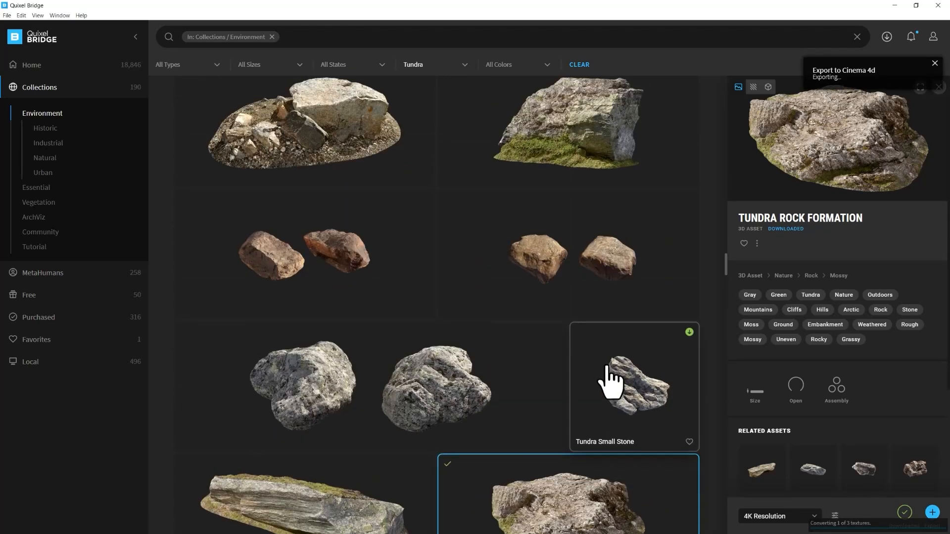
Step: Switch to Cinema 4D and examine the Redshift renderer settings in its preferences
{"action": "left_click_drag", "start_coordinate": [638, 6], "coordinate": [488, 228]}
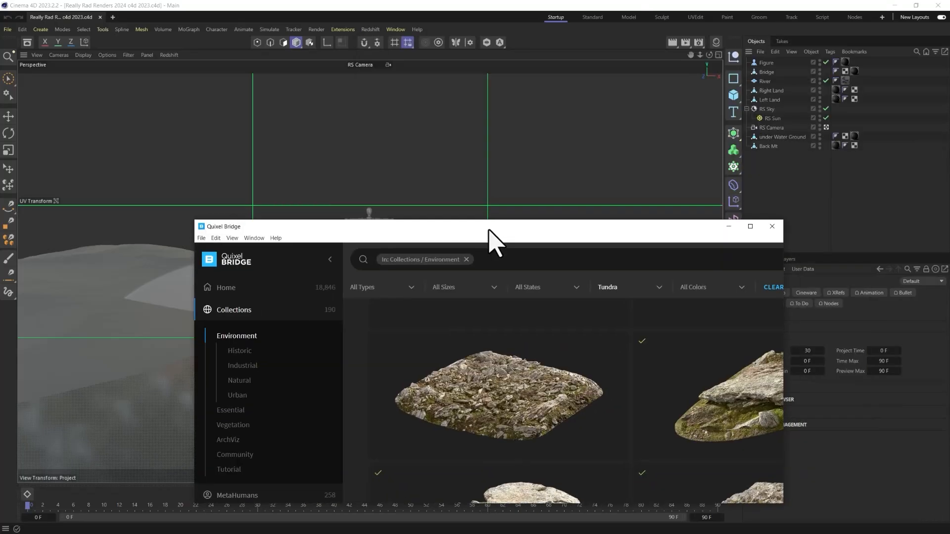
{"action": "left_click", "coordinate": [8, 29]}
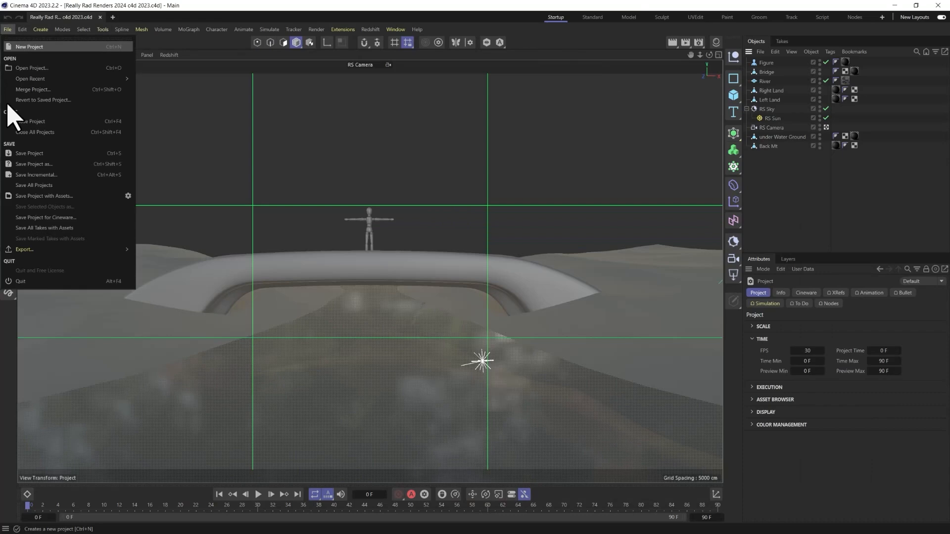
{"action": "left_click", "coordinate": [41, 185]}
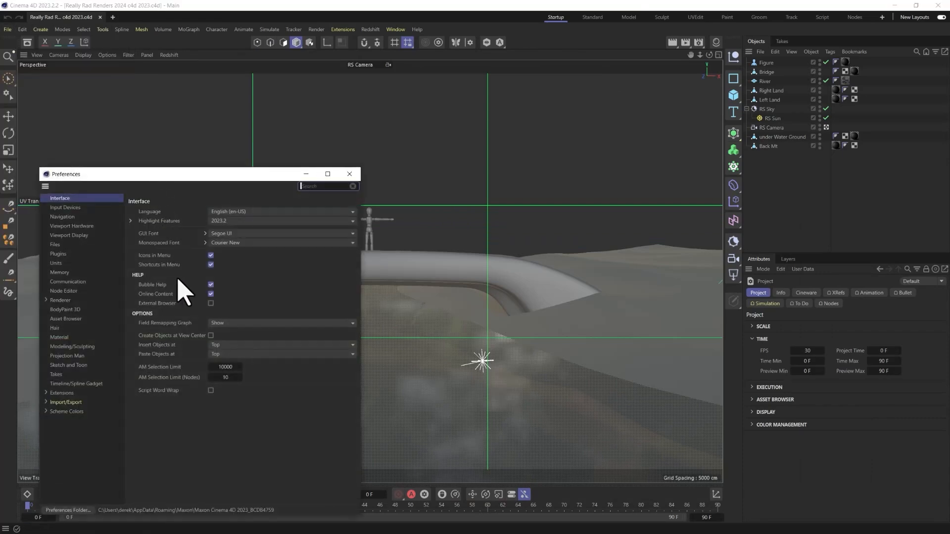
{"action": "left_click", "coordinate": [46, 300]}
{"action": "left_click", "coordinate": [65, 309]}
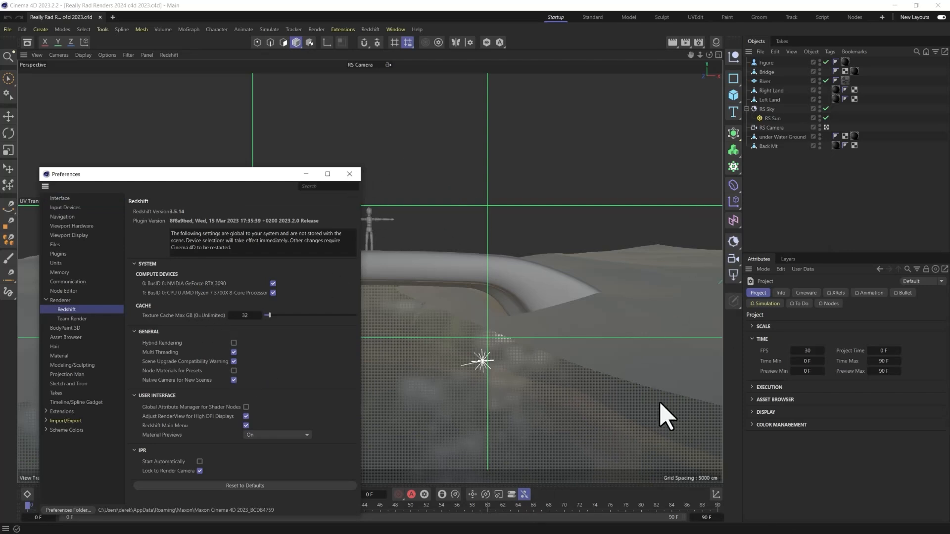
Step: Switch back to Quixel Bridge, maximized, and export the Tundra Boulder with the pebble-covered base to Cinema 4D
{"action": "key", "text": "super"}
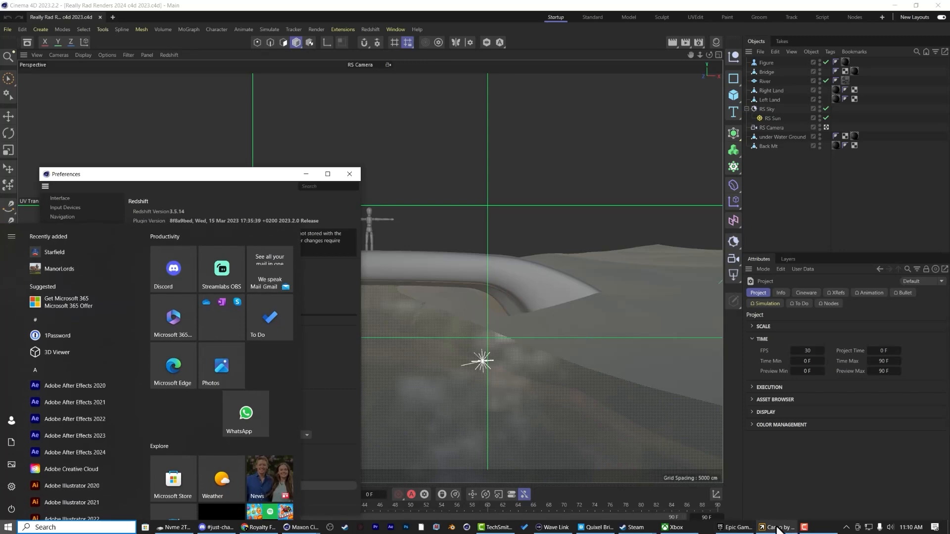
{"action": "left_click", "coordinate": [644, 487]}
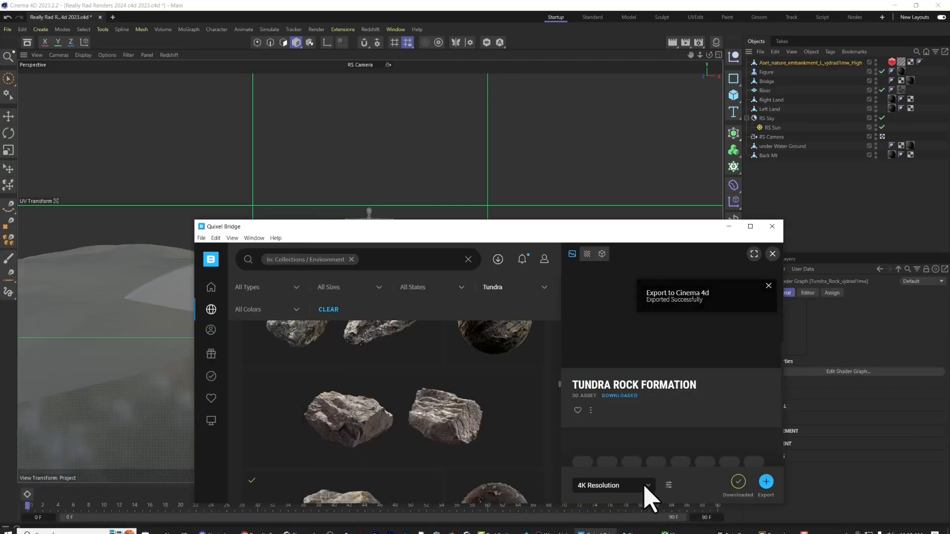
{"action": "left_click_drag", "start_coordinate": [582, 228], "coordinate": [464, 104]}
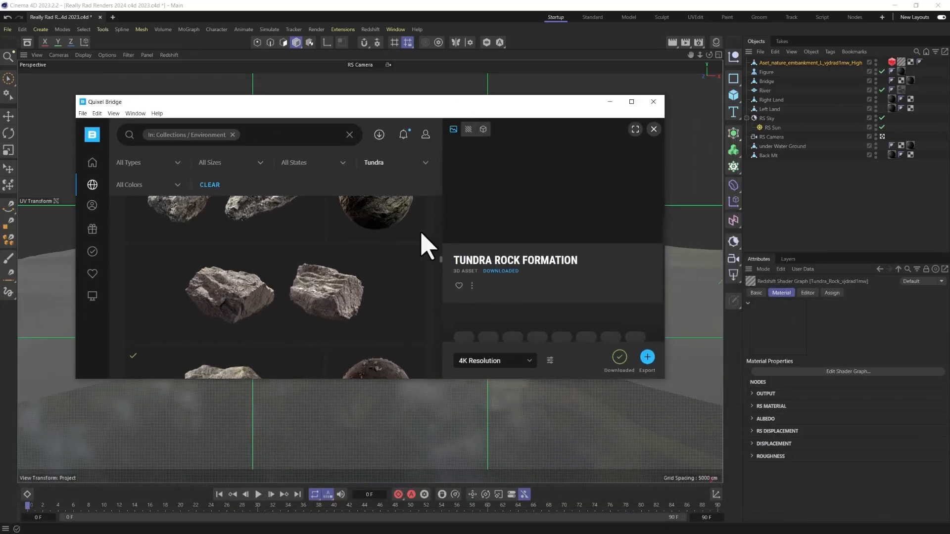
{"action": "left_click", "coordinate": [631, 102]}
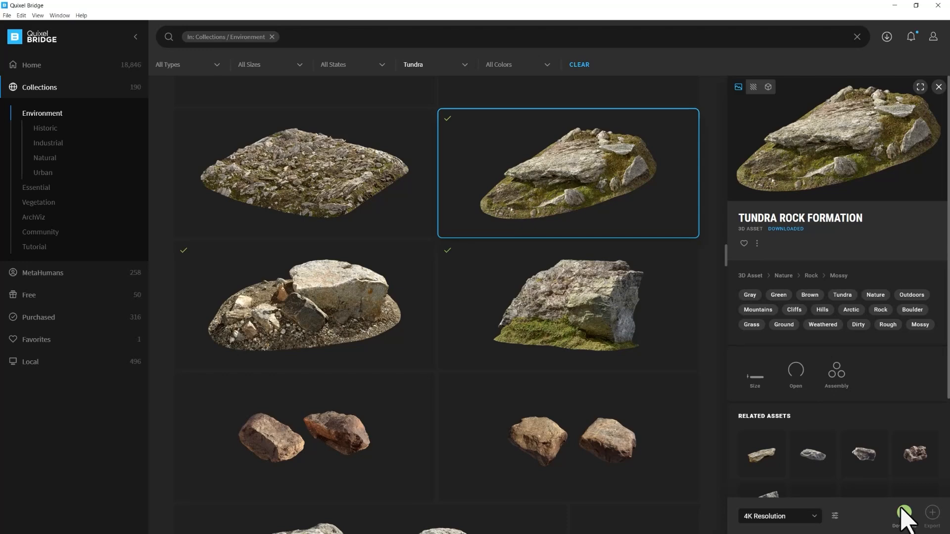
{"action": "left_click", "coordinate": [343, 333]}
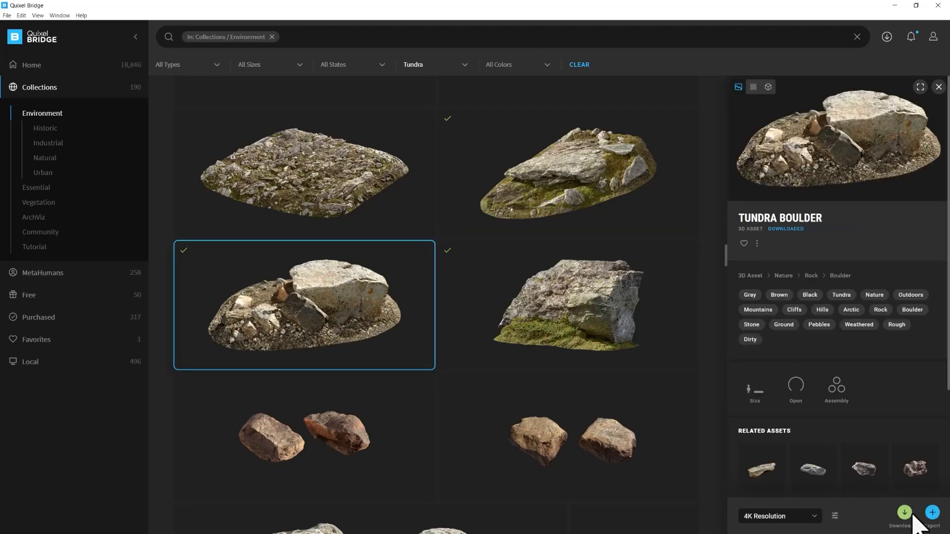
{"action": "left_click", "coordinate": [931, 514]}
Step: Export the downloaded full-width Massive Tundra Rock Formation with the long mossy cliff to Cinema 4D at 4K Resolution
{"action": "scroll", "coordinate": [618, 398], "scroll_direction": "up", "scroll_amount": 5}
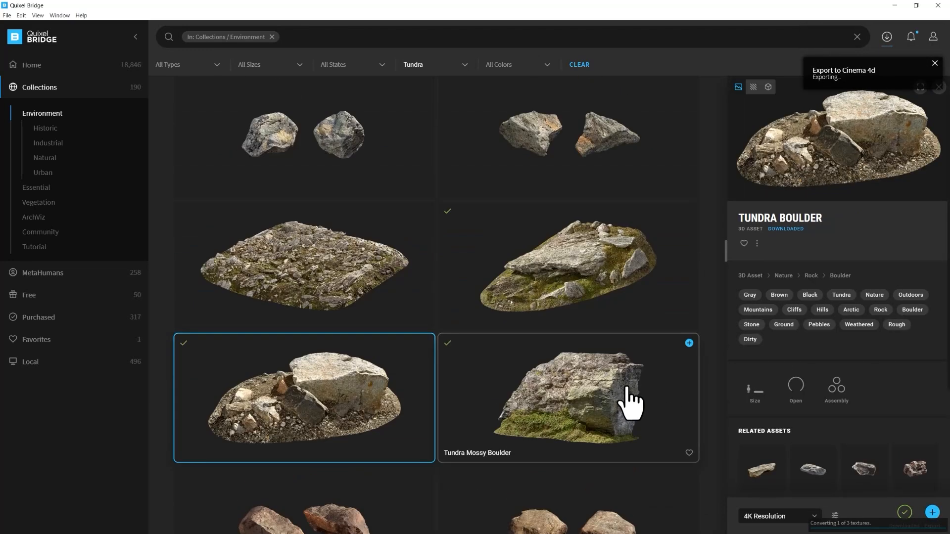
{"action": "scroll", "coordinate": [608, 386], "scroll_direction": "up", "scroll_amount": 3}
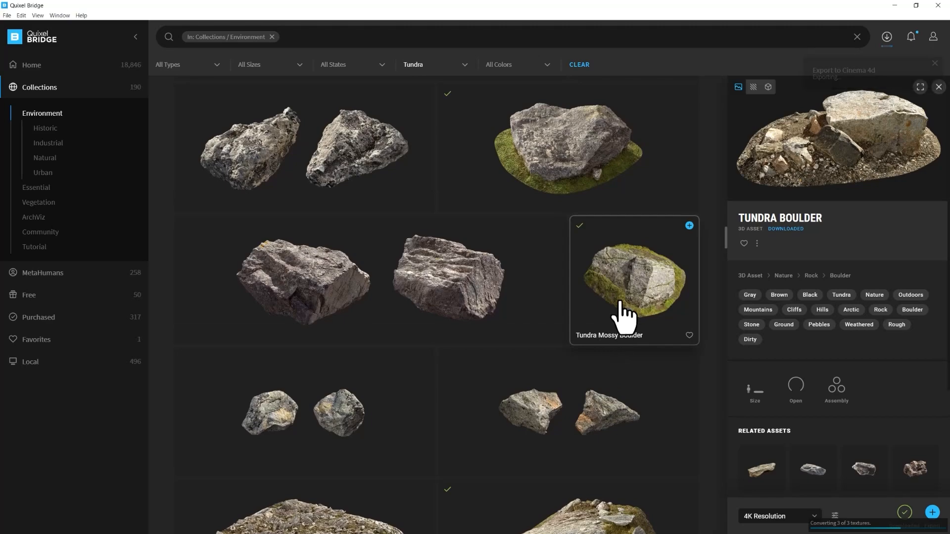
{"action": "scroll", "coordinate": [608, 322], "scroll_direction": "up", "scroll_amount": 10}
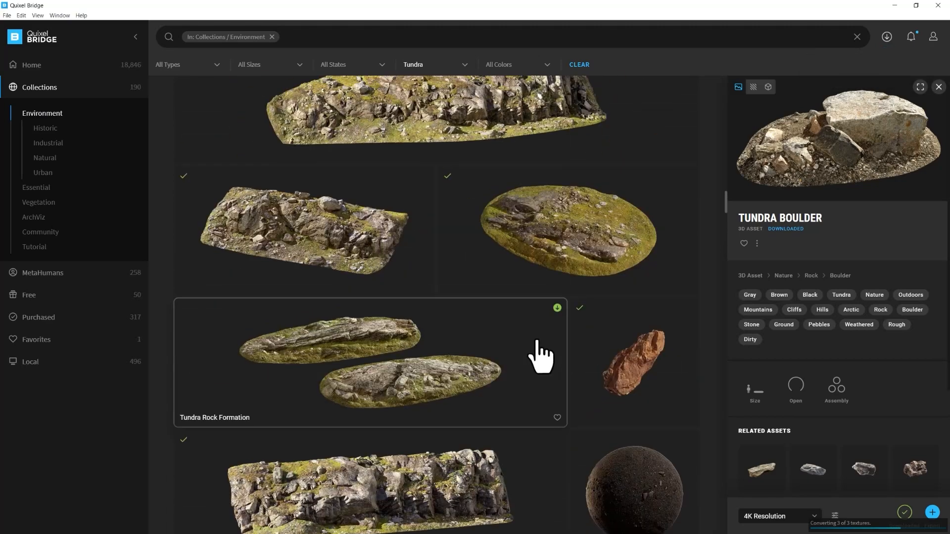
{"action": "scroll", "coordinate": [395, 386], "scroll_direction": "down", "scroll_amount": 2}
{"action": "left_click", "coordinate": [350, 329]}
{"action": "scroll", "coordinate": [403, 378], "scroll_direction": "up", "scroll_amount": 8}
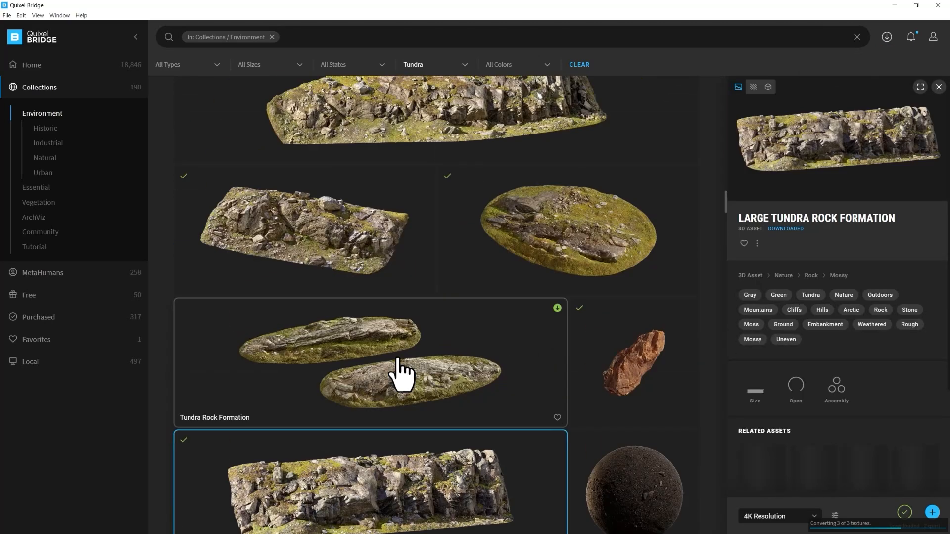
{"action": "left_click", "coordinate": [399, 283]}
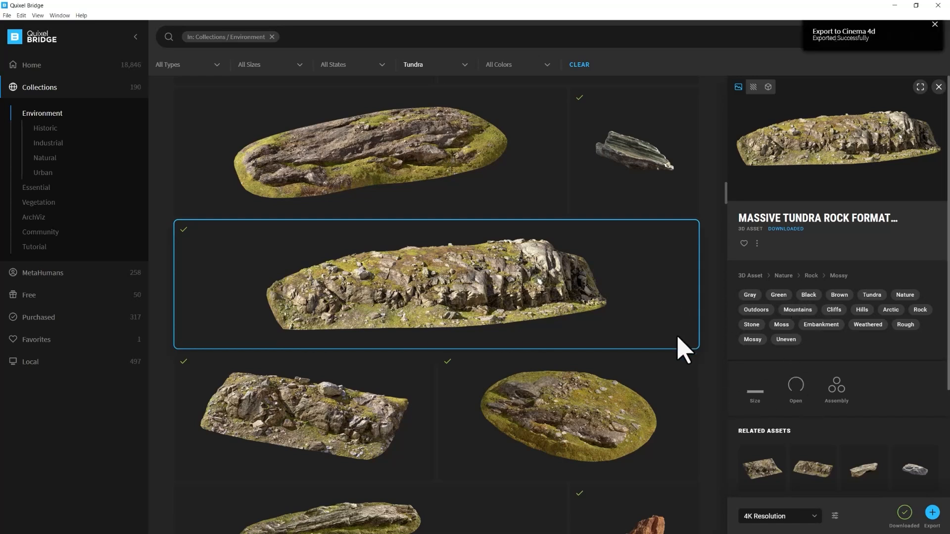
Step: Export the downloaded Tundra Boulder with two large grey rocks to Cinema 4D at 4K Resolution
{"action": "scroll", "coordinate": [600, 371], "scroll_direction": "up", "scroll_amount": 5}
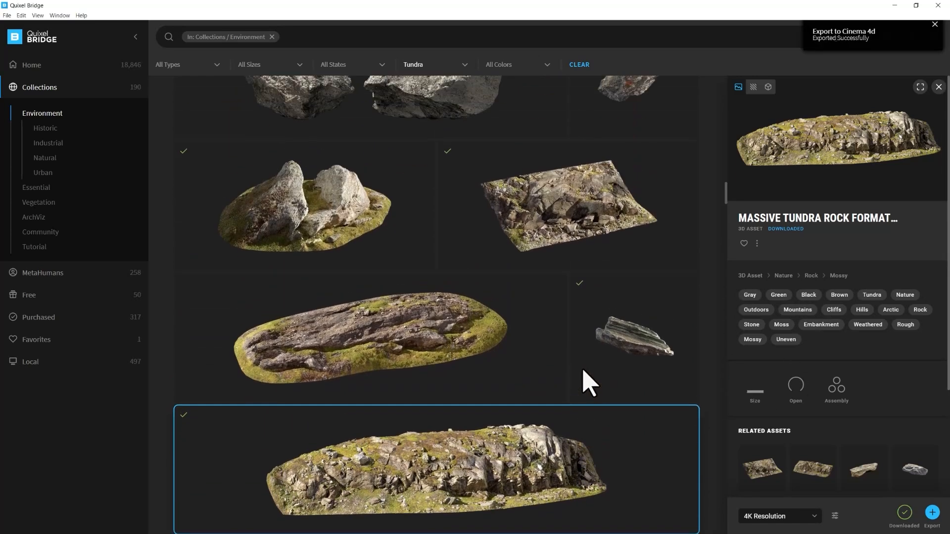
{"action": "scroll", "coordinate": [545, 386], "scroll_direction": "up", "scroll_amount": 2}
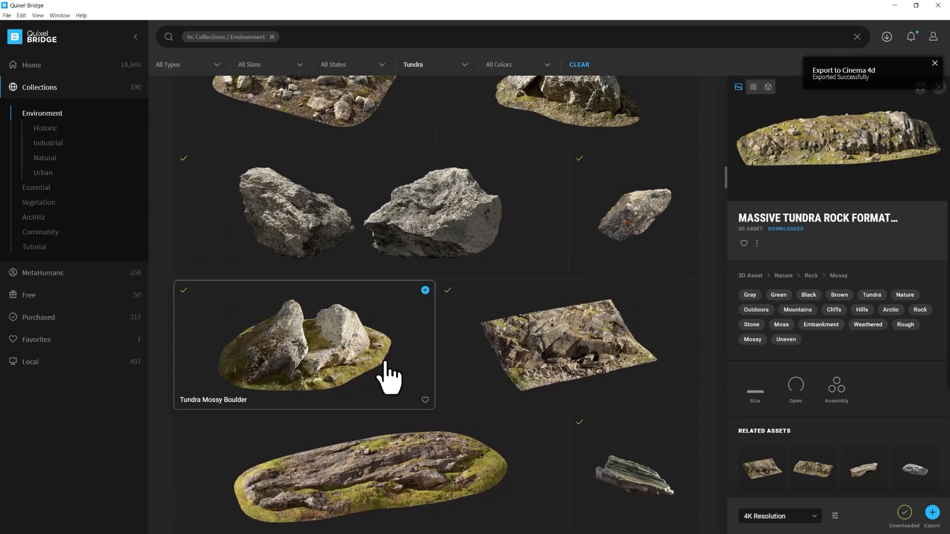
{"action": "scroll", "coordinate": [369, 390], "scroll_direction": "up", "scroll_amount": 2}
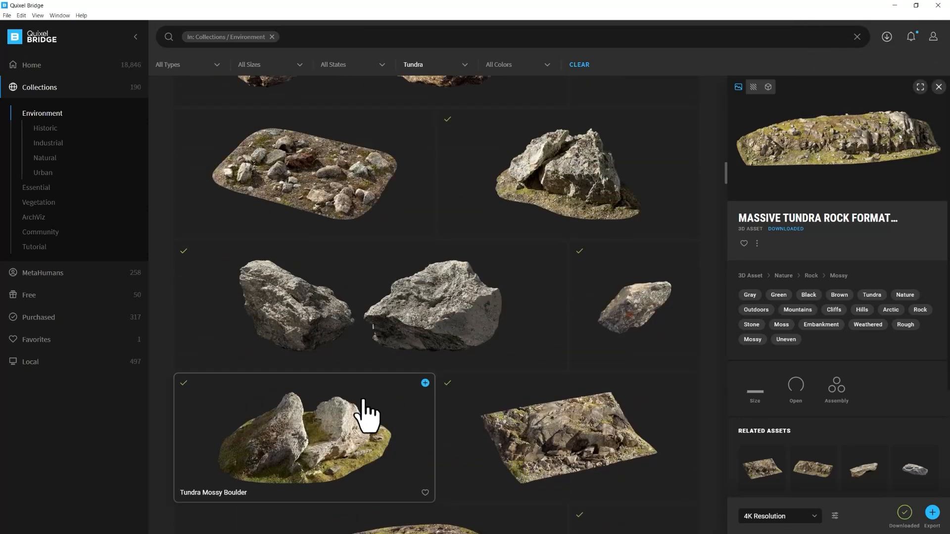
{"action": "left_click", "coordinate": [378, 352]}
{"action": "left_click", "coordinate": [932, 512]}
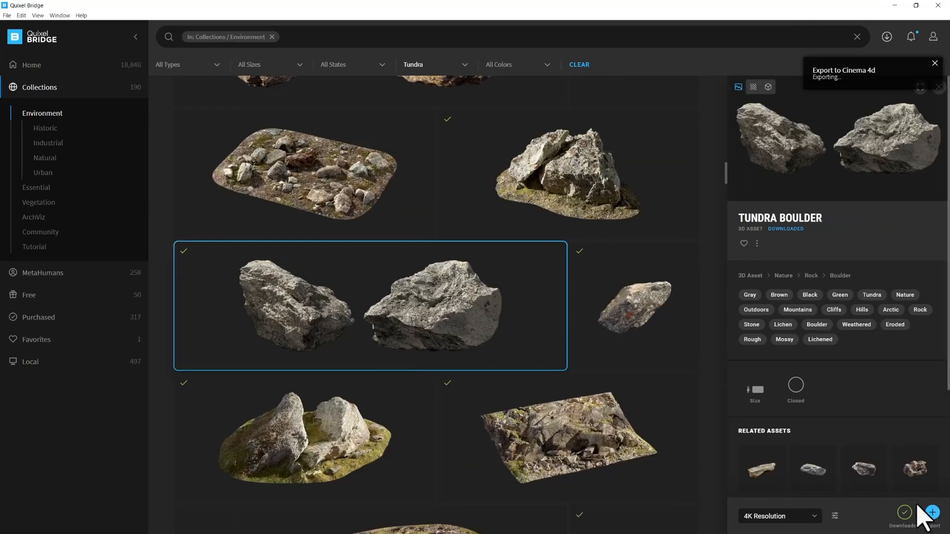
Step: Export the Tundra Mossy Boulder with stacked rocks and the one with two upright stones to Cinema 4D at 4K Resolution
{"action": "left_click", "coordinate": [541, 191]}
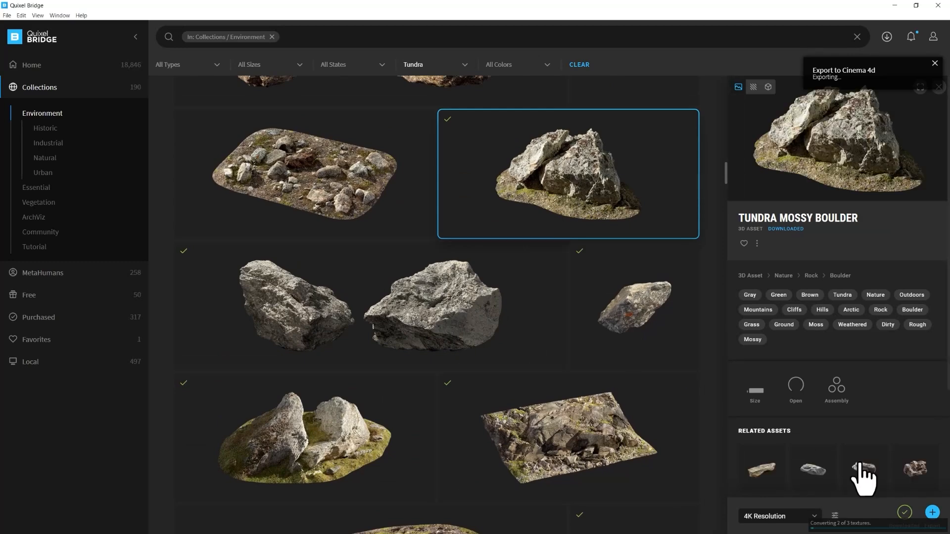
{"action": "left_click", "coordinate": [931, 512]}
{"action": "left_click", "coordinate": [322, 462]}
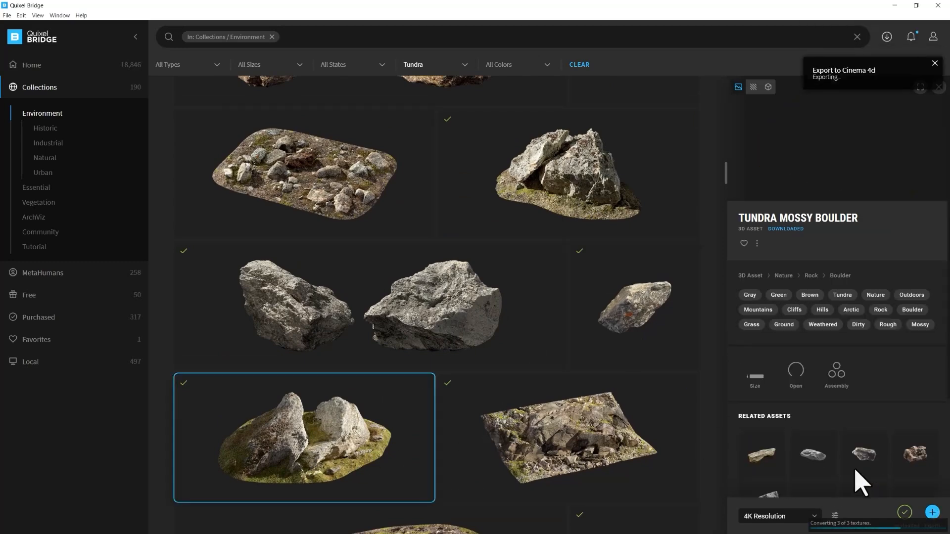
Step: Bring up the details of the dark downloaded Tundra Mossy Ground surface
{"action": "scroll", "coordinate": [551, 403], "scroll_direction": "up", "scroll_amount": 6}
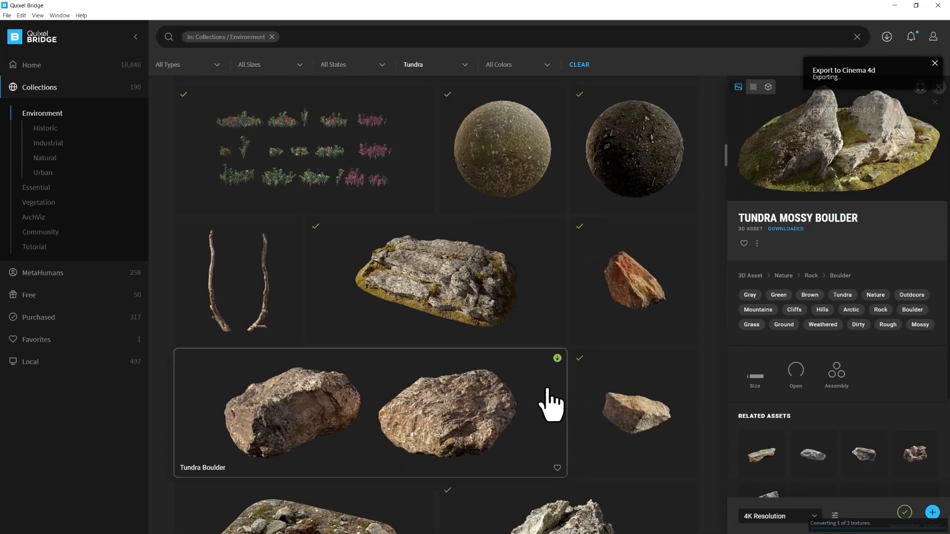
{"action": "scroll", "coordinate": [449, 435], "scroll_direction": "up", "scroll_amount": 3}
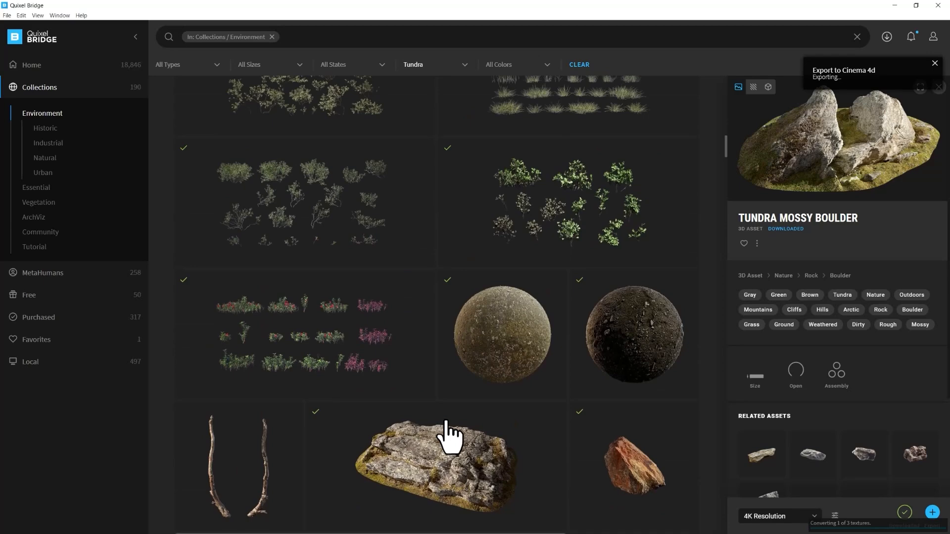
{"action": "left_click", "coordinate": [615, 356]}
Step: Look through the Tundra plants, rock formations and boulders for further assets to use in the scene
{"action": "scroll", "coordinate": [527, 429], "scroll_direction": "up", "scroll_amount": 5}
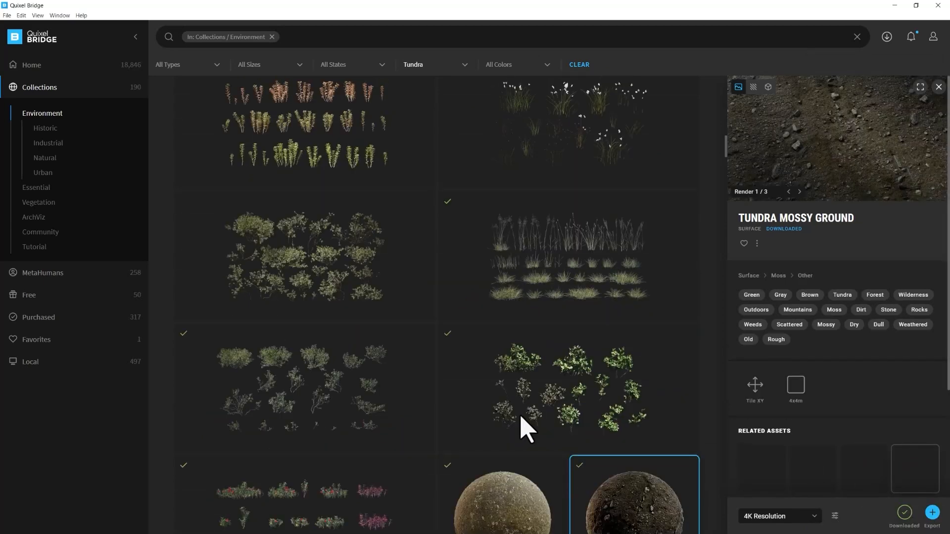
{"action": "scroll", "coordinate": [520, 417], "scroll_direction": "up", "scroll_amount": 2}
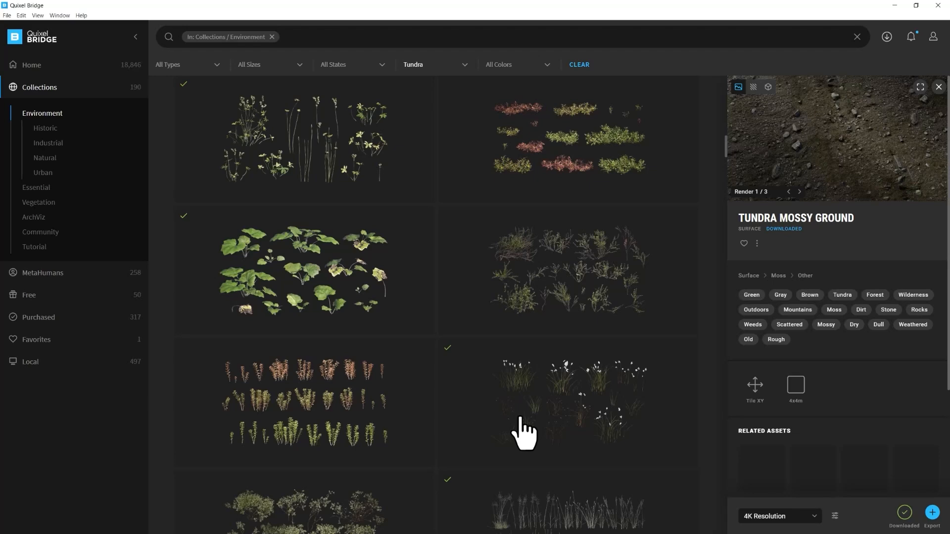
{"action": "scroll", "coordinate": [524, 432], "scroll_direction": "down", "scroll_amount": 7}
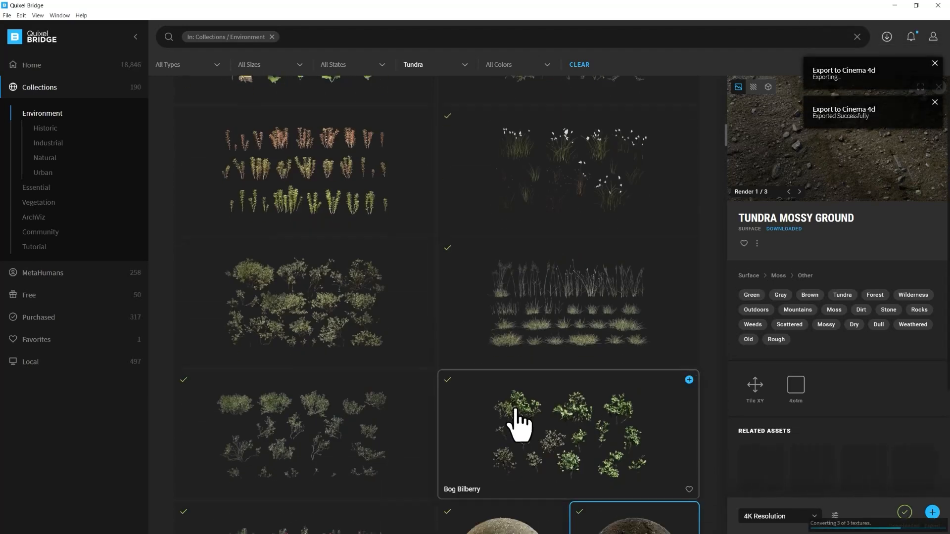
{"action": "scroll", "coordinate": [514, 416], "scroll_direction": "down", "scroll_amount": 8}
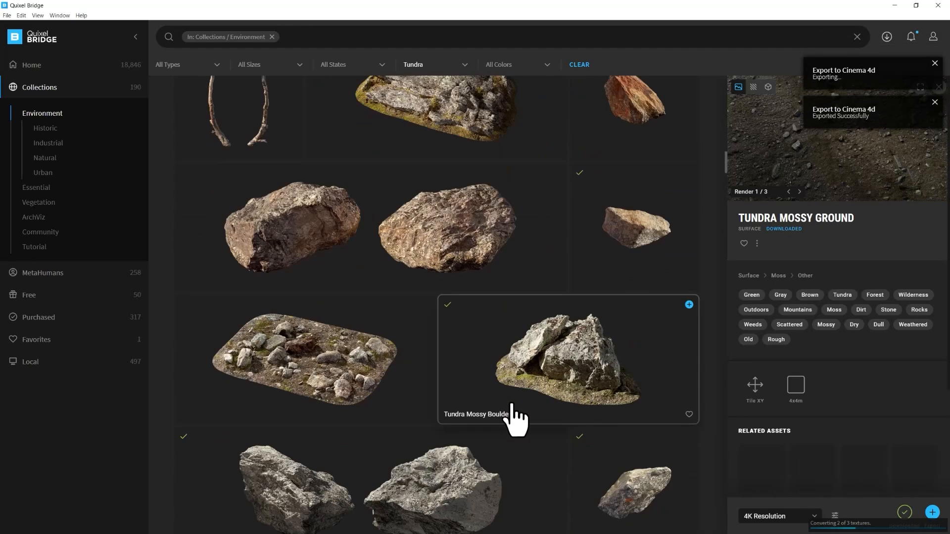
{"action": "scroll", "coordinate": [505, 403], "scroll_direction": "down", "scroll_amount": 2}
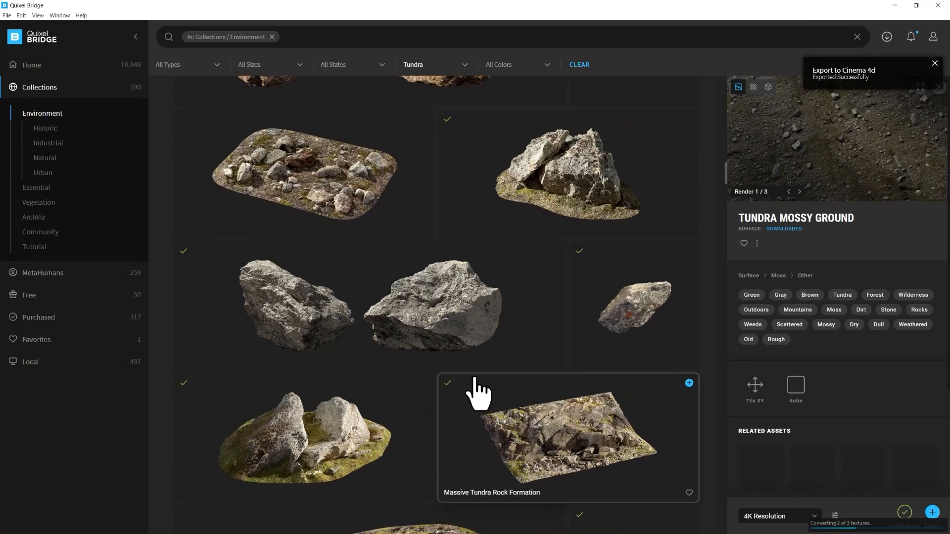
{"action": "scroll", "coordinate": [476, 391], "scroll_direction": "down", "scroll_amount": 10}
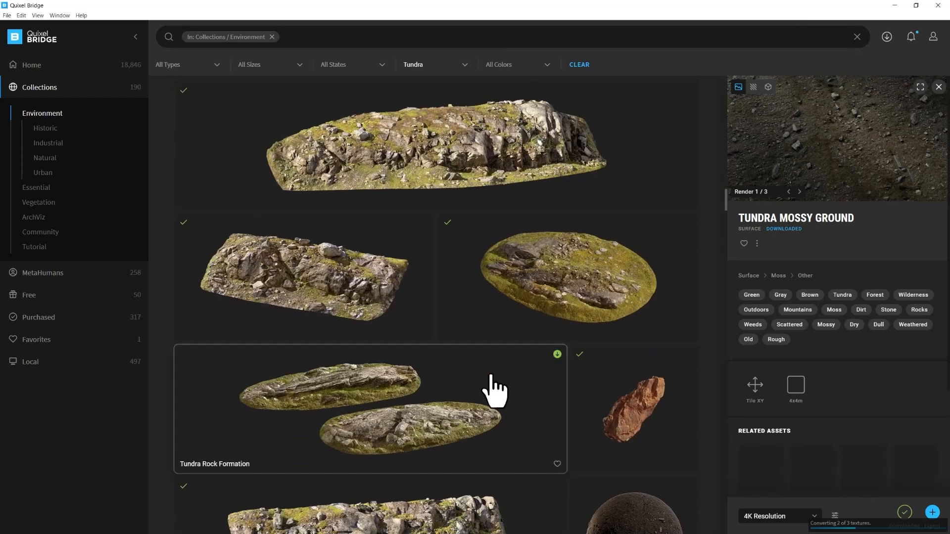
{"action": "scroll", "coordinate": [493, 390], "scroll_direction": "down", "scroll_amount": 4}
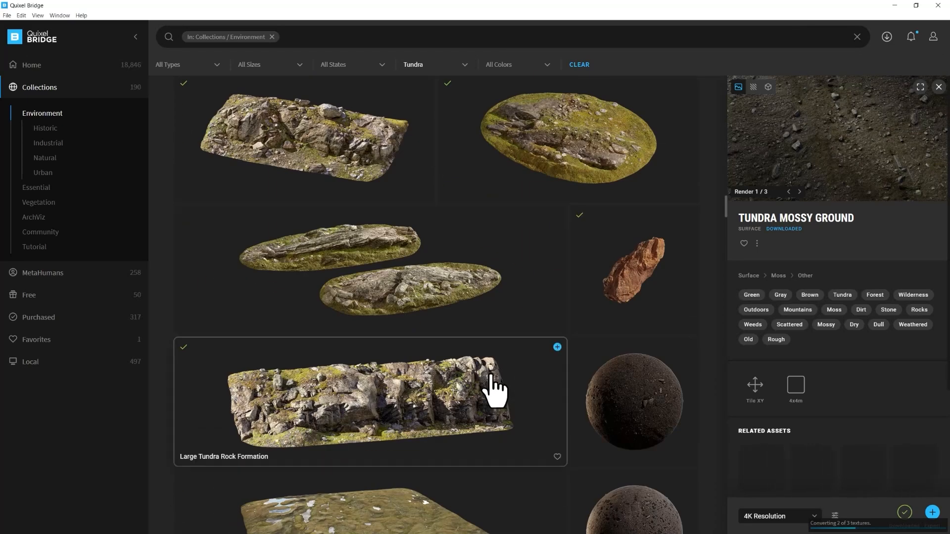
{"action": "scroll", "coordinate": [489, 391], "scroll_direction": "down", "scroll_amount": 5}
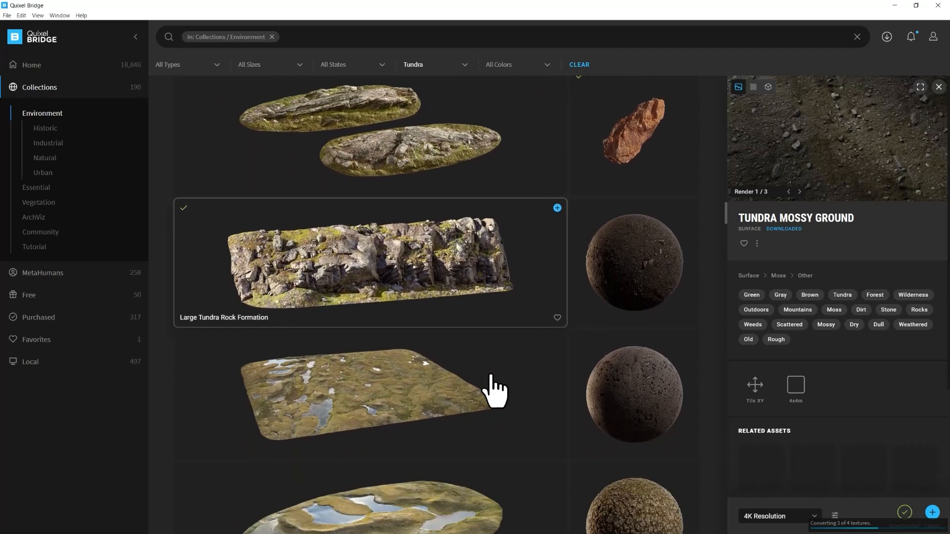
{"action": "scroll", "coordinate": [482, 391], "scroll_direction": "down", "scroll_amount": 11}
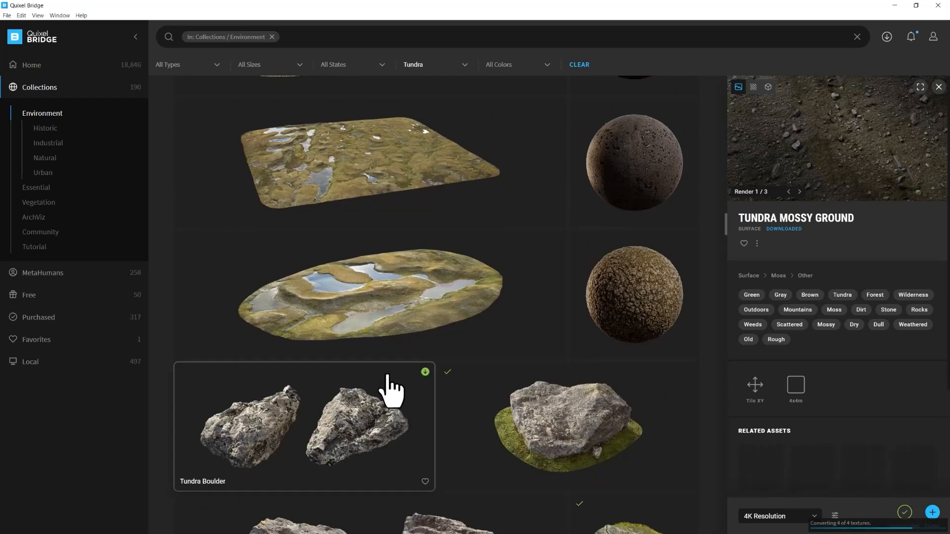
{"action": "scroll", "coordinate": [445, 420], "scroll_direction": "down", "scroll_amount": 3}
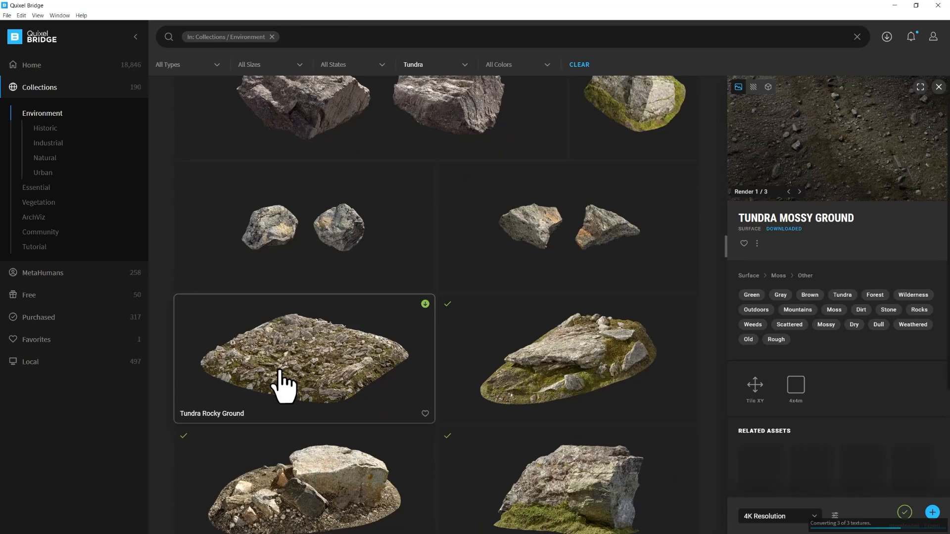
{"action": "scroll", "coordinate": [284, 388], "scroll_direction": "down", "scroll_amount": 2}
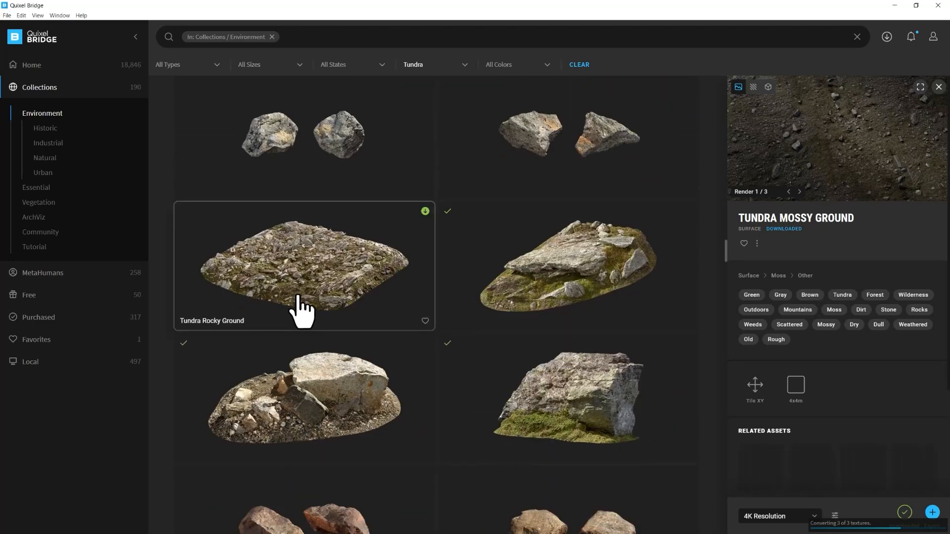
{"action": "scroll", "coordinate": [628, 282], "scroll_direction": "down", "scroll_amount": 10}
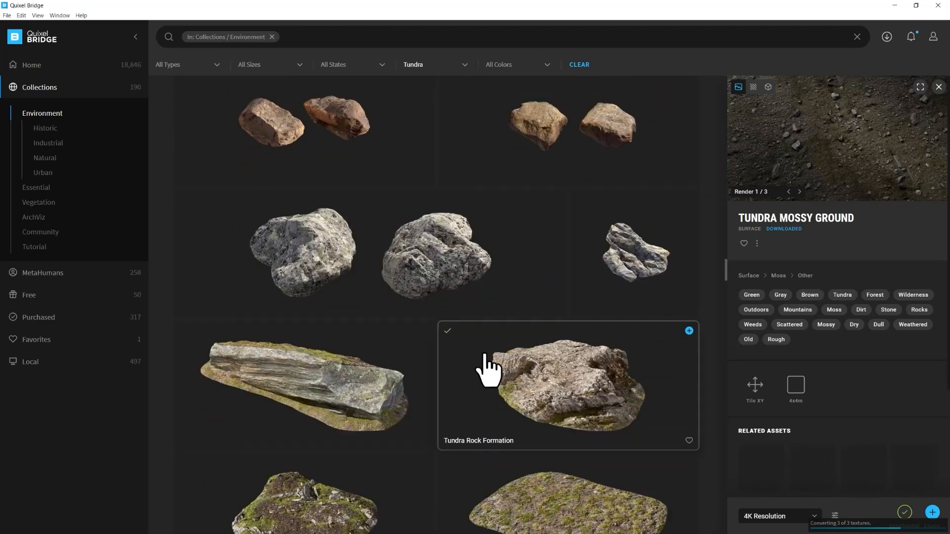
{"action": "scroll", "coordinate": [329, 371], "scroll_direction": "down", "scroll_amount": 4}
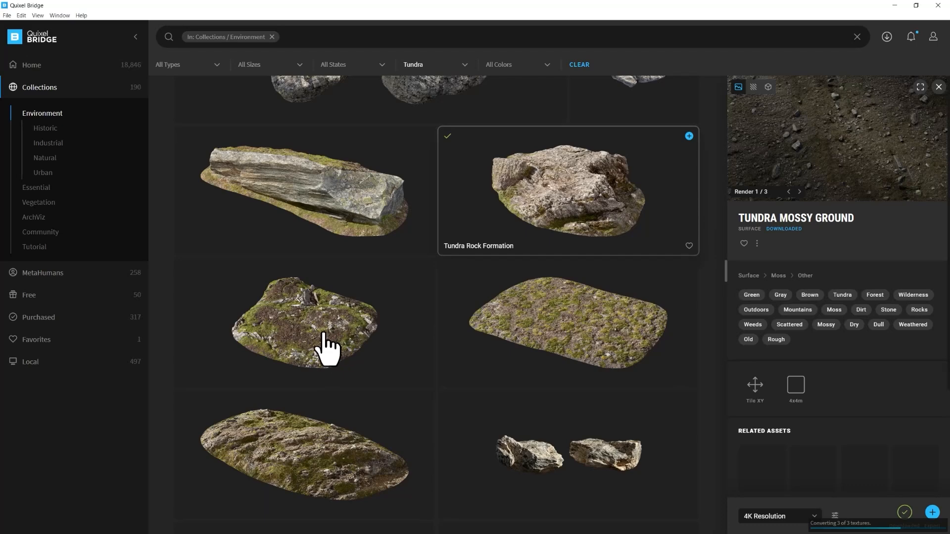
{"action": "scroll", "coordinate": [330, 336], "scroll_direction": "down", "scroll_amount": 1}
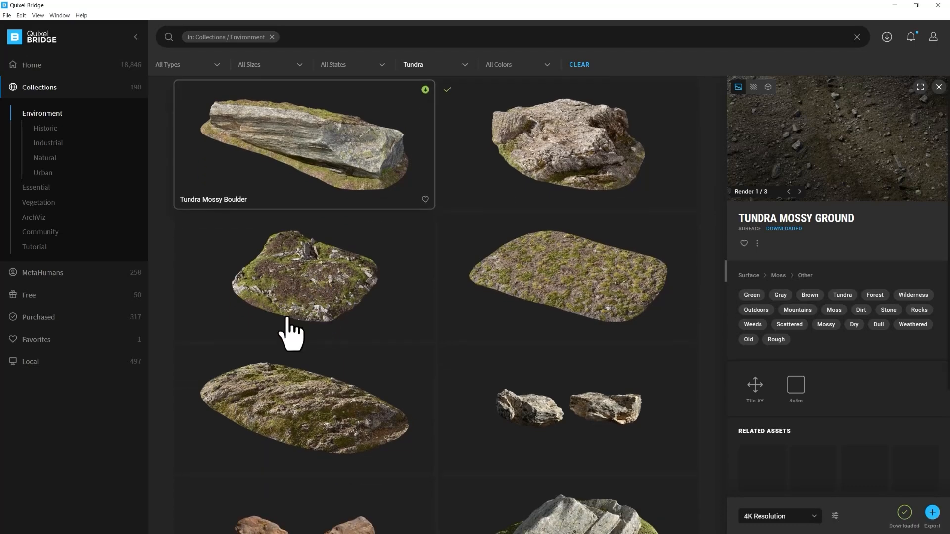
Step: Download the Tundra Mossy Boulder with the wide cluster of rocks on mossy ground at 4K Resolution
{"action": "scroll", "coordinate": [367, 322], "scroll_direction": "down", "scroll_amount": 7}
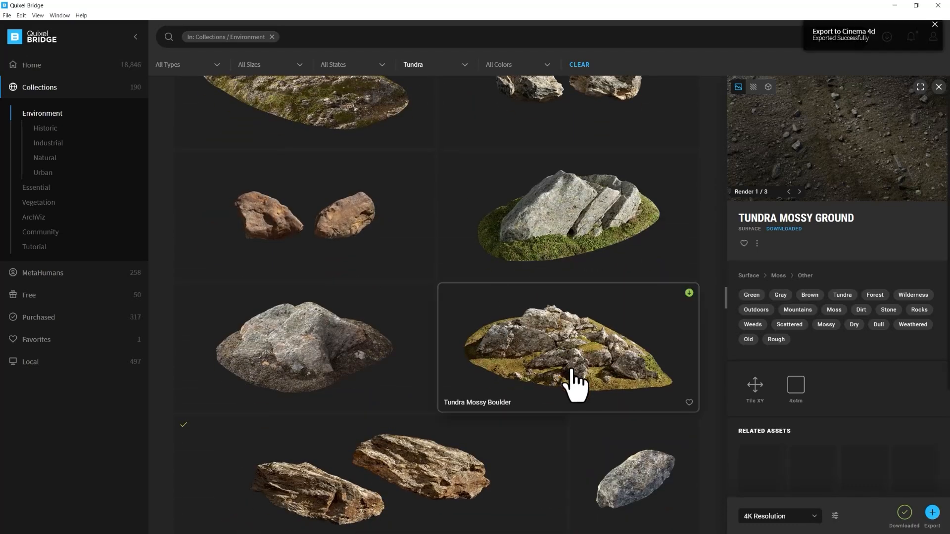
{"action": "left_click", "coordinate": [576, 385]}
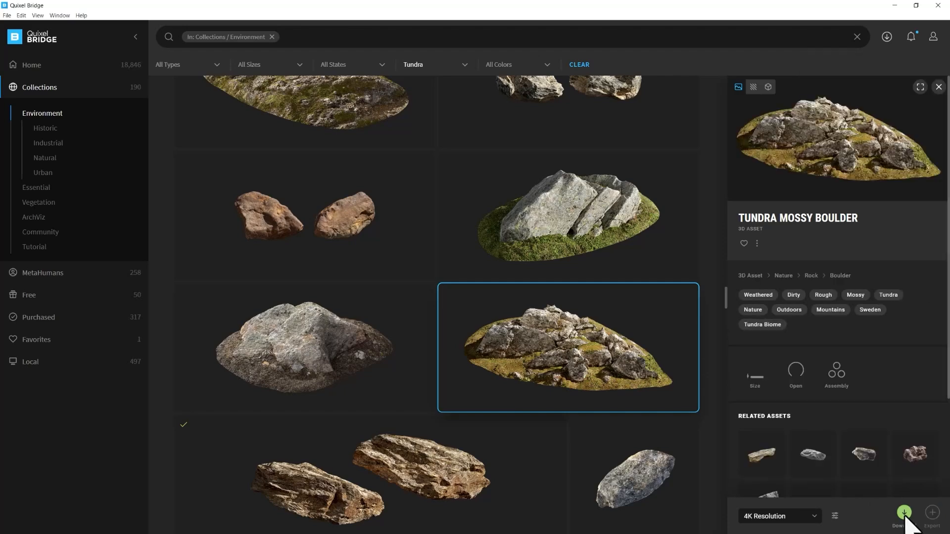
Step: Export the Tundra Boulder with two layered brown rocks and the wide rock-cluster Tundra Mossy Boulder to Cinema 4D at 4K Resolution
{"action": "scroll", "coordinate": [370, 389], "scroll_direction": "down", "scroll_amount": 2}
{"action": "left_click", "coordinate": [370, 388]}
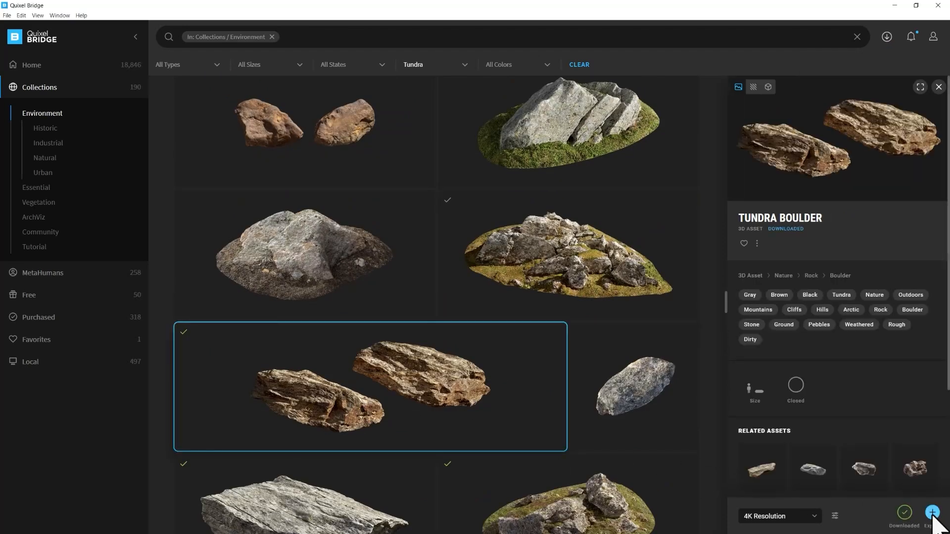
{"action": "left_click", "coordinate": [931, 512]}
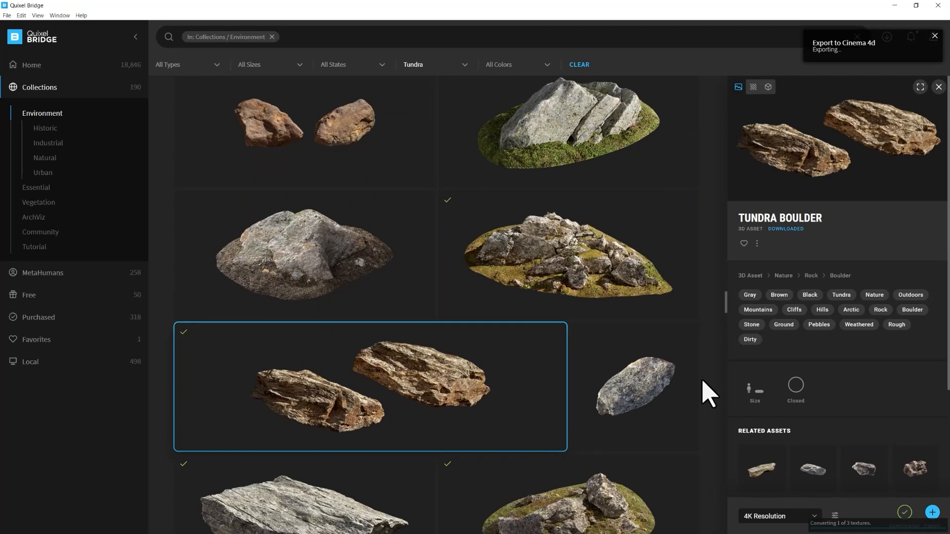
{"action": "left_click", "coordinate": [586, 252]}
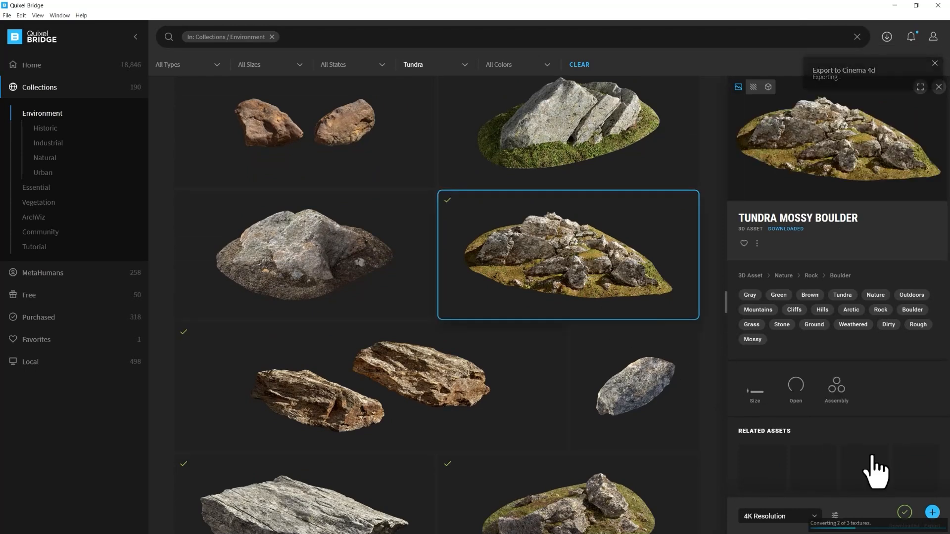
{"action": "left_click", "coordinate": [932, 513]}
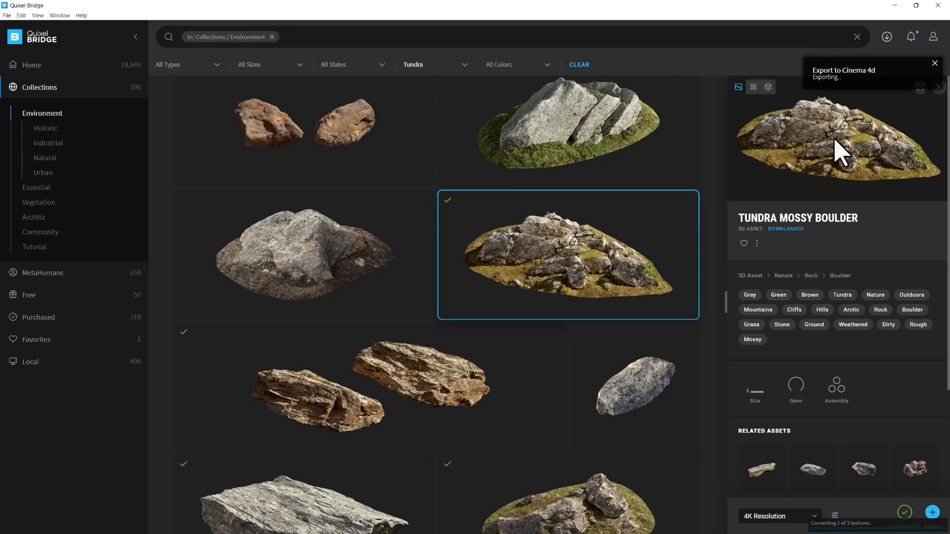
Step: Switch to Cinema 4D and save the project under the new name Really Rad Renders 2024 c4d Helldivers
{"action": "left_click", "coordinate": [894, 5]}
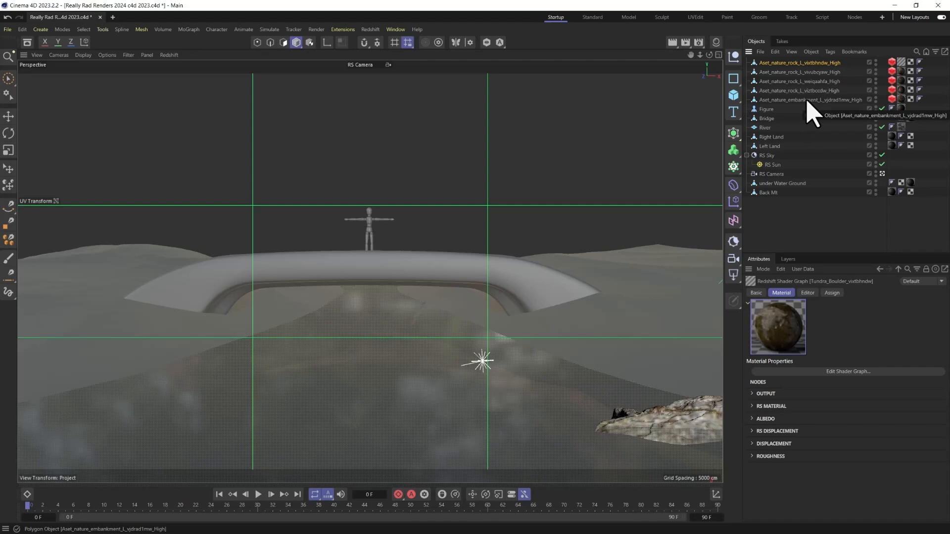
{"action": "left_click", "coordinate": [7, 29]}
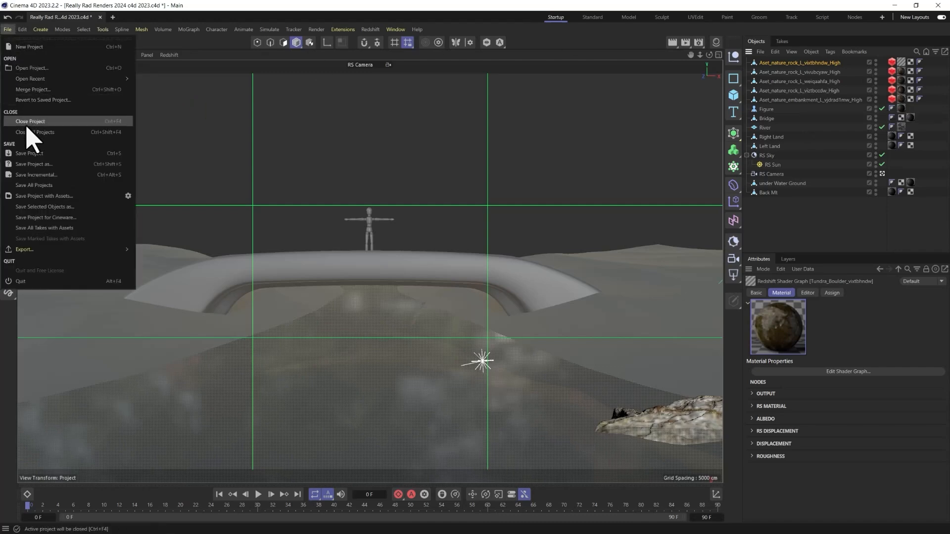
{"action": "left_click", "coordinate": [38, 180]}
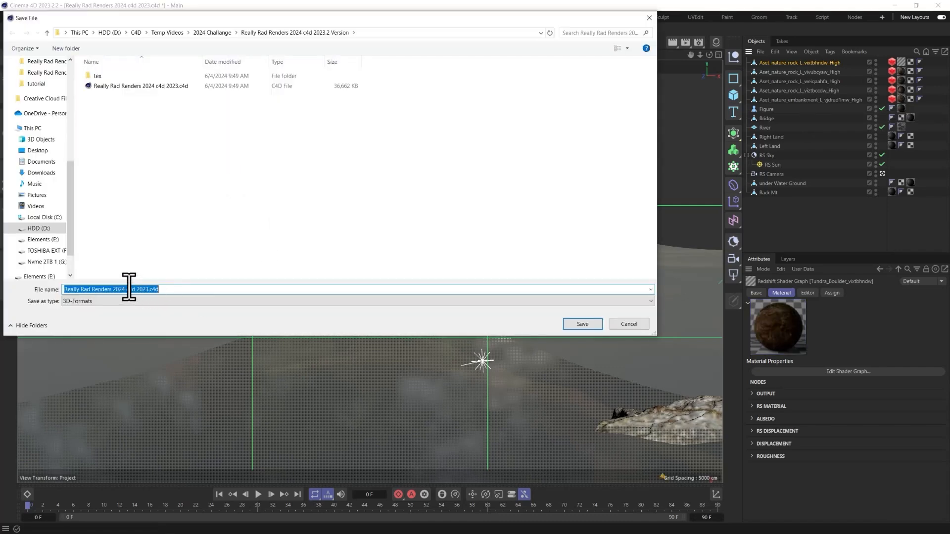
{"action": "left_click", "coordinate": [136, 289]}
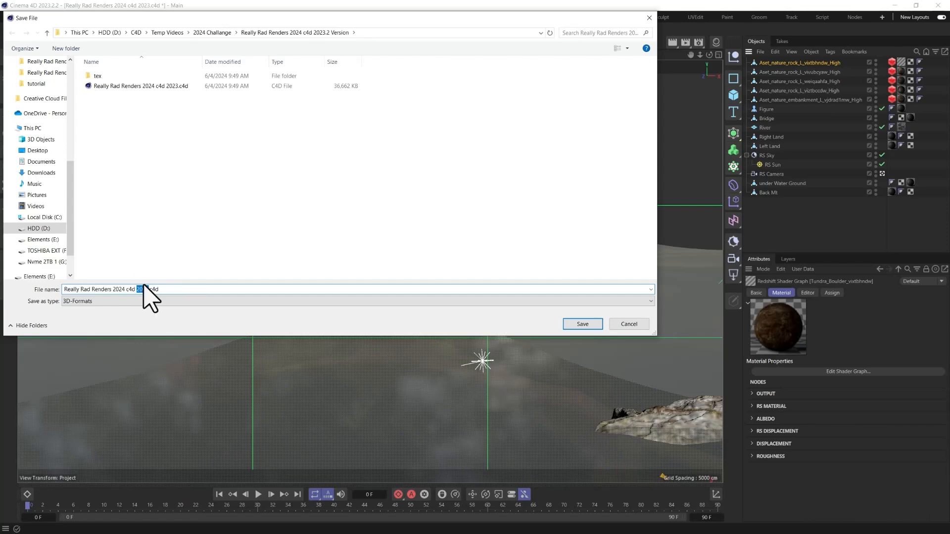
{"action": "key", "text": "Return"}
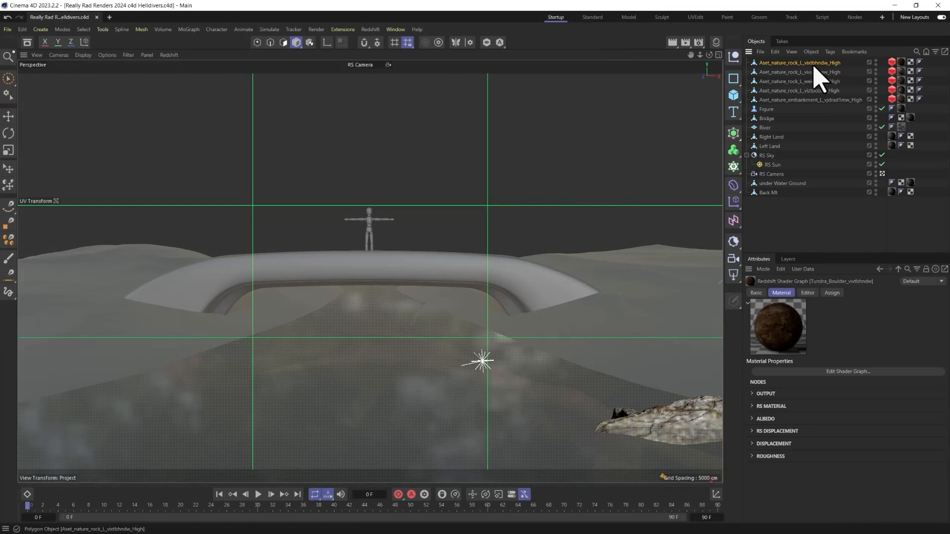
Step: Place the embankment rock on the land beside the bridge's left end and leave the RS Camera for an elevated scene view
{"action": "left_click", "coordinate": [819, 100]}
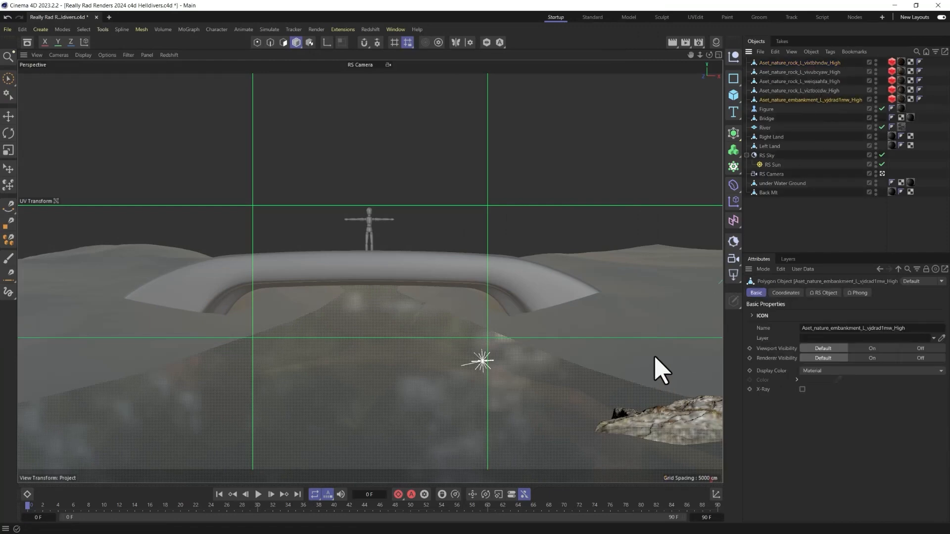
{"action": "left_click", "coordinate": [9, 169]}
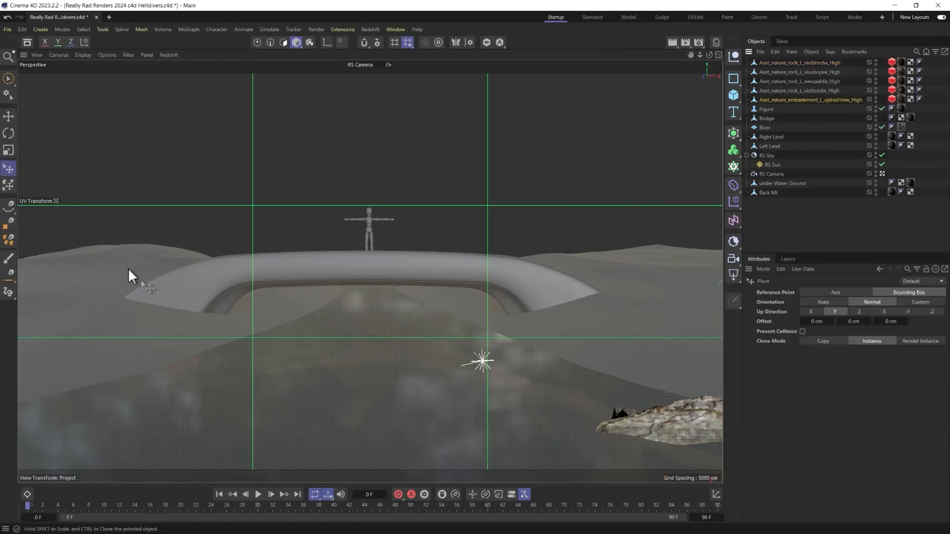
{"action": "left_click", "coordinate": [99, 268]}
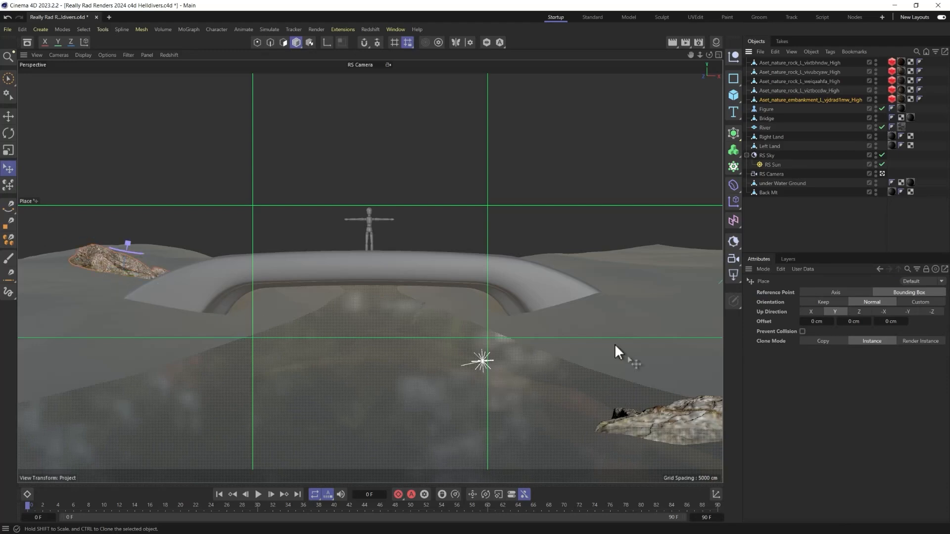
{"action": "left_click", "coordinate": [882, 174]}
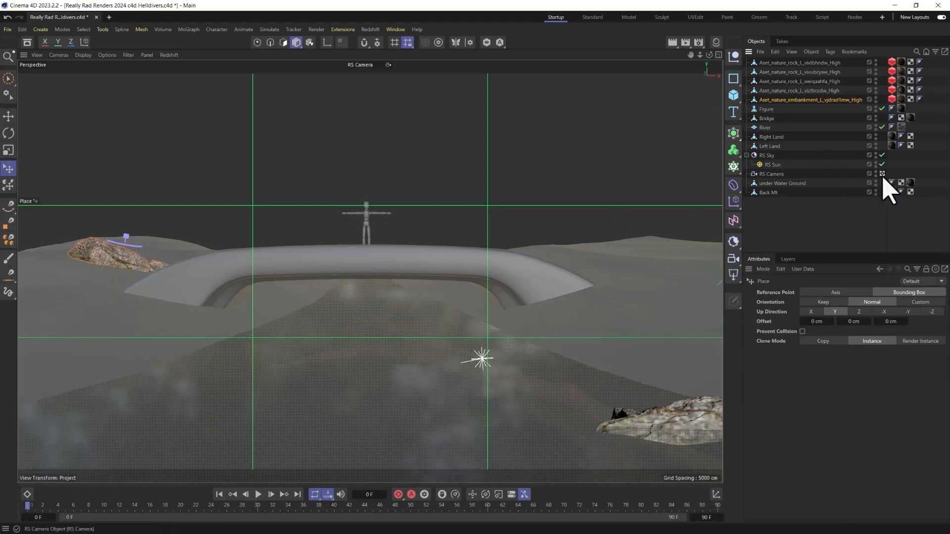
{"action": "right_click_drag", "start_coordinate": [482, 255], "coordinate": [428, 341], "text": "alt"}
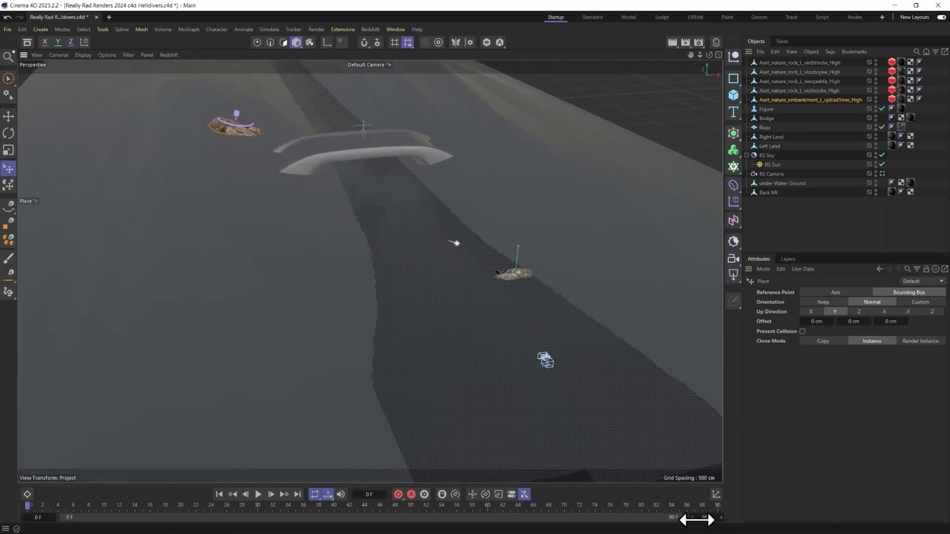
Step: Switch to Quixel Bridge and look through the Tundra assets for a large rock formation to use as background
{"action": "key", "text": "super"}
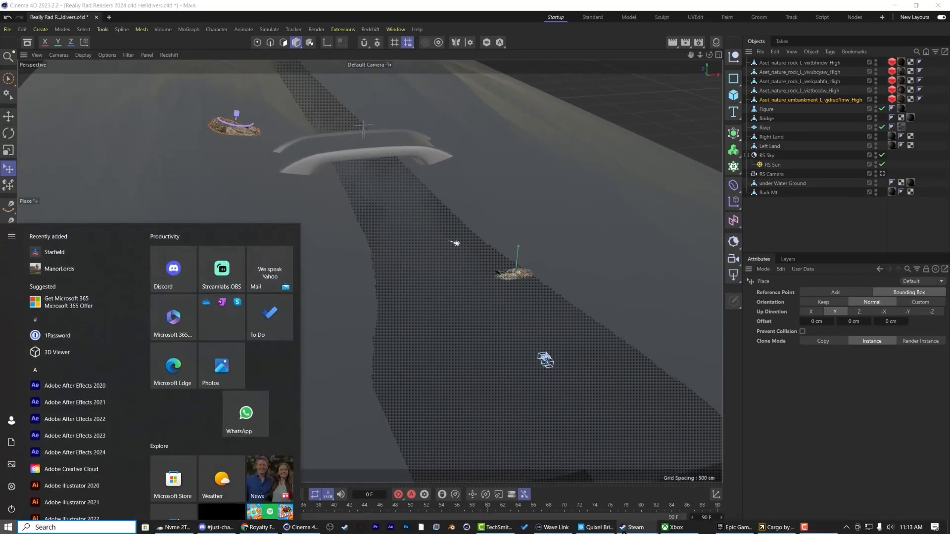
{"action": "left_click", "coordinate": [596, 527]}
{"action": "scroll", "coordinate": [448, 346], "scroll_direction": "down", "scroll_amount": 3}
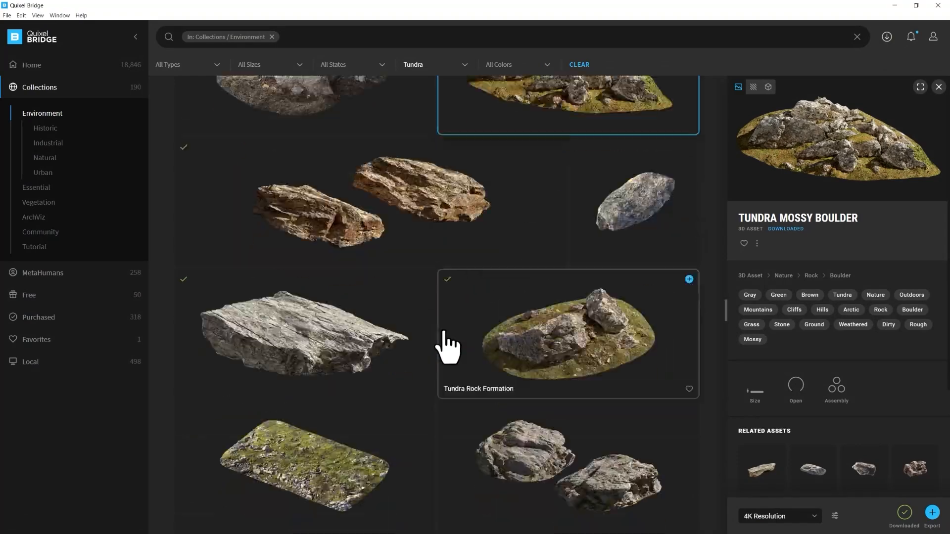
{"action": "scroll", "coordinate": [425, 341], "scroll_direction": "down", "scroll_amount": 3}
{"action": "scroll", "coordinate": [377, 339], "scroll_direction": "down", "scroll_amount": 8}
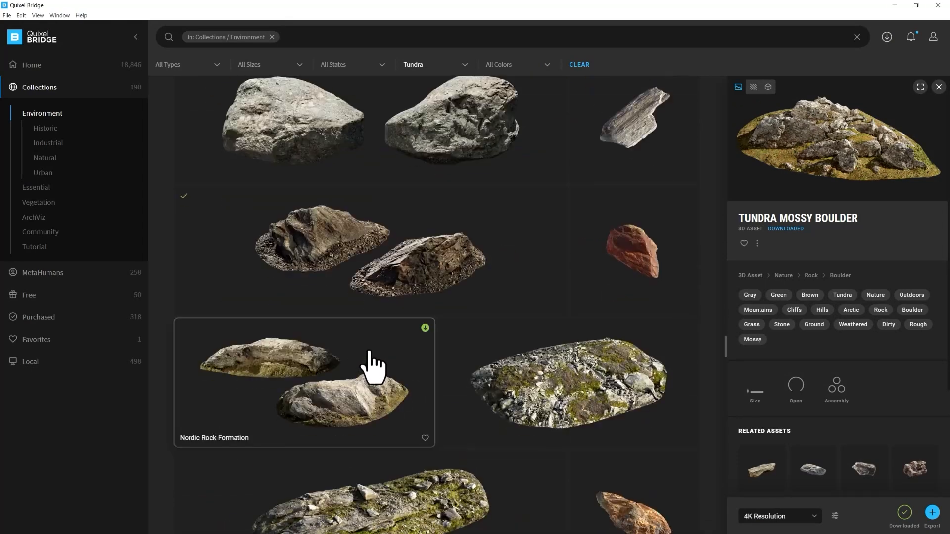
{"action": "scroll", "coordinate": [368, 359], "scroll_direction": "down", "scroll_amount": 3}
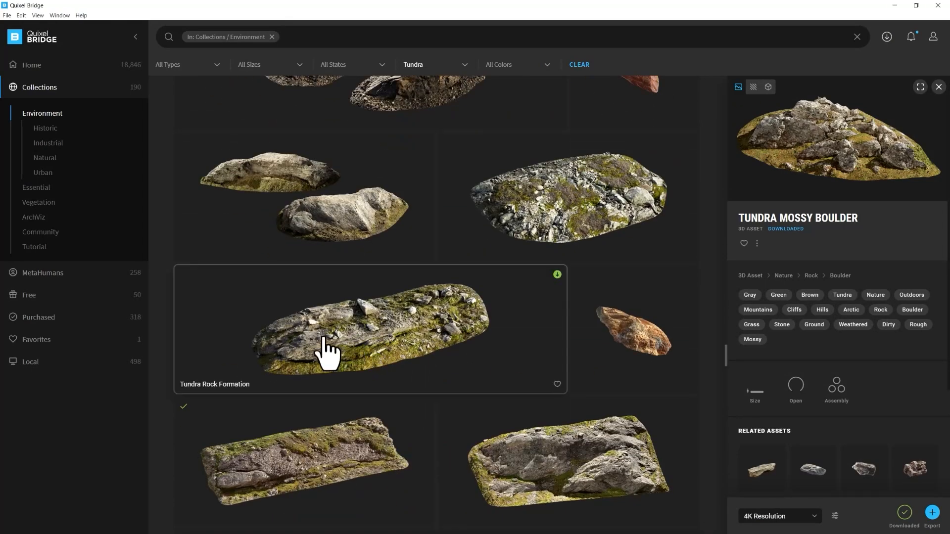
{"action": "scroll", "coordinate": [326, 348], "scroll_direction": "down", "scroll_amount": 10}
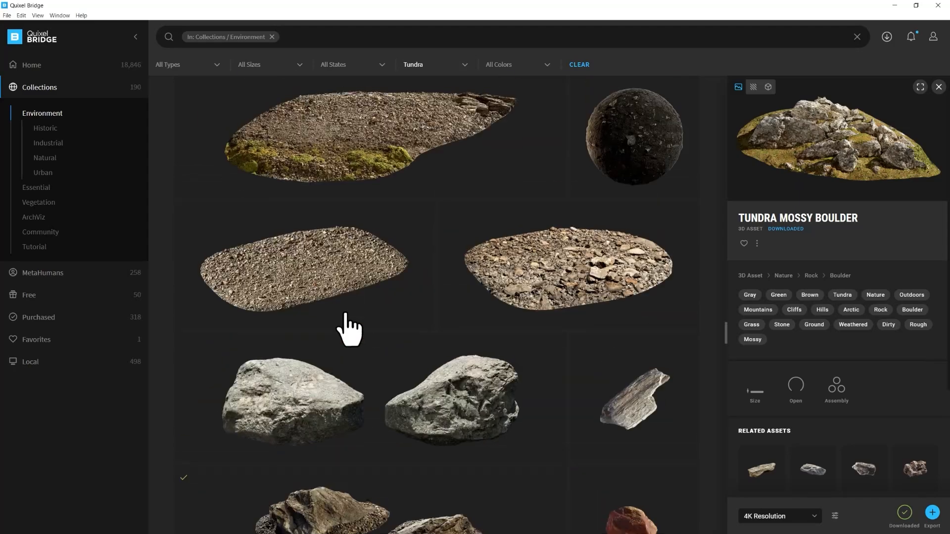
{"action": "scroll", "coordinate": [349, 329], "scroll_direction": "up", "scroll_amount": 10}
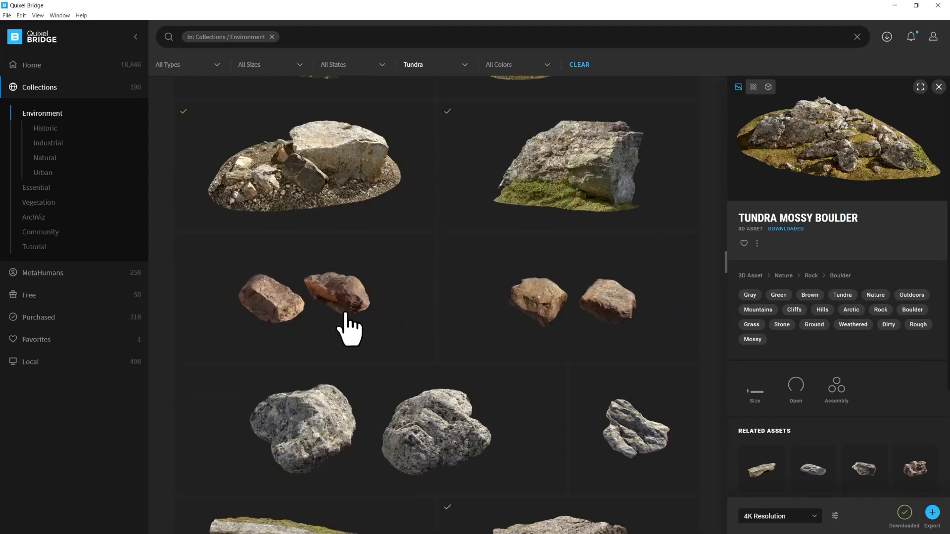
{"action": "scroll", "coordinate": [349, 329], "scroll_direction": "up", "scroll_amount": 10}
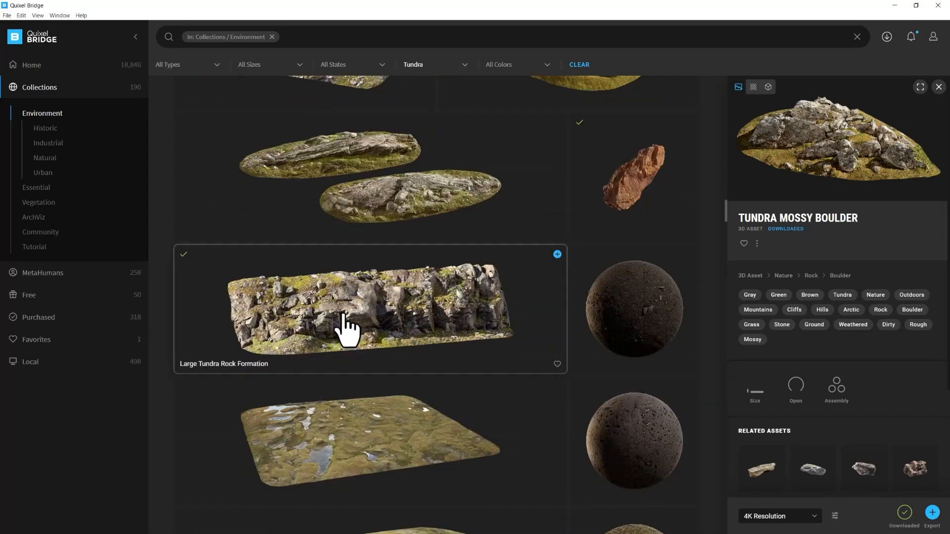
Step: Export the widest Massive Tundra Rock Formation to Cinema 4D at 4K Resolution
{"action": "left_click", "coordinate": [344, 316]}
{"action": "scroll", "coordinate": [347, 319], "scroll_direction": "up", "scroll_amount": 10}
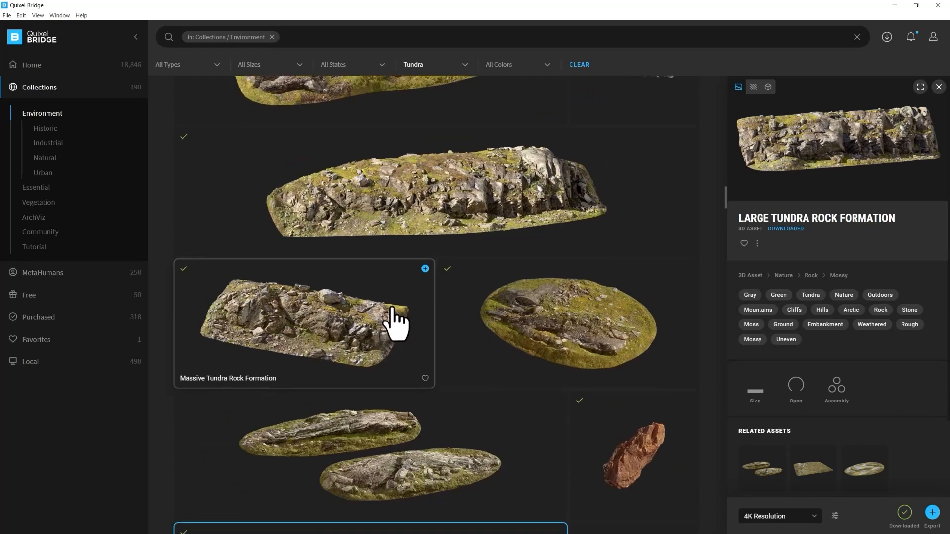
{"action": "left_click", "coordinate": [401, 235]}
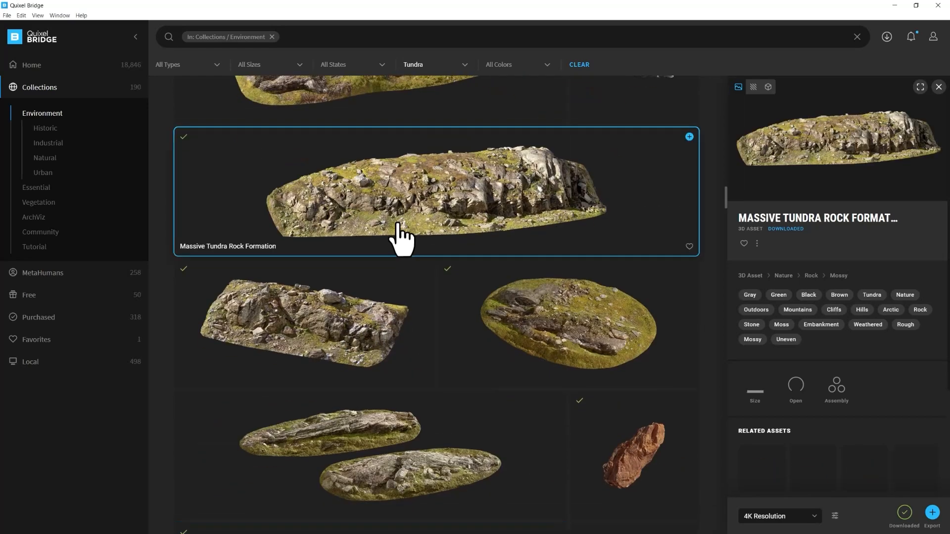
{"action": "left_click", "coordinate": [932, 513]}
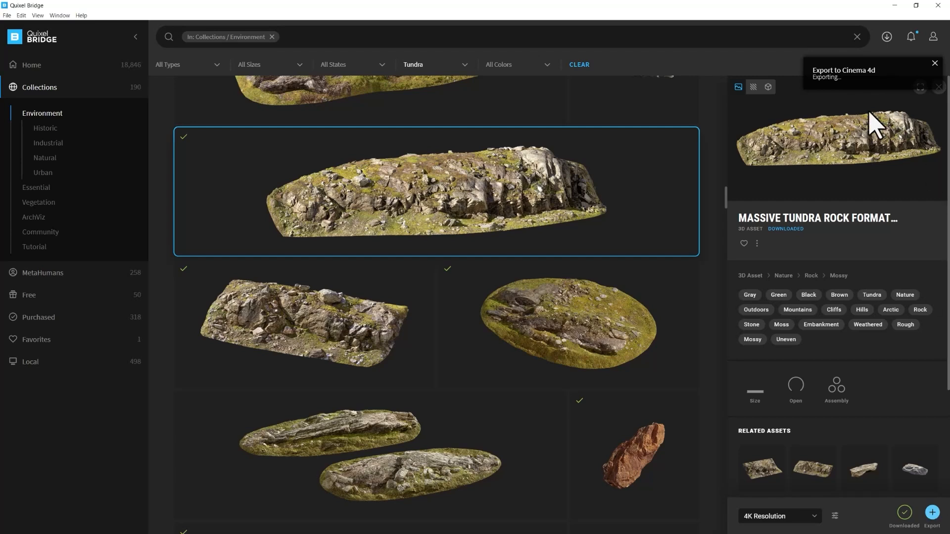
Step: Switch to Cinema 4D, bring the massive rock formation into the scene, and move and rotate it along the river's left bank
{"action": "left_click", "coordinate": [895, 5]}
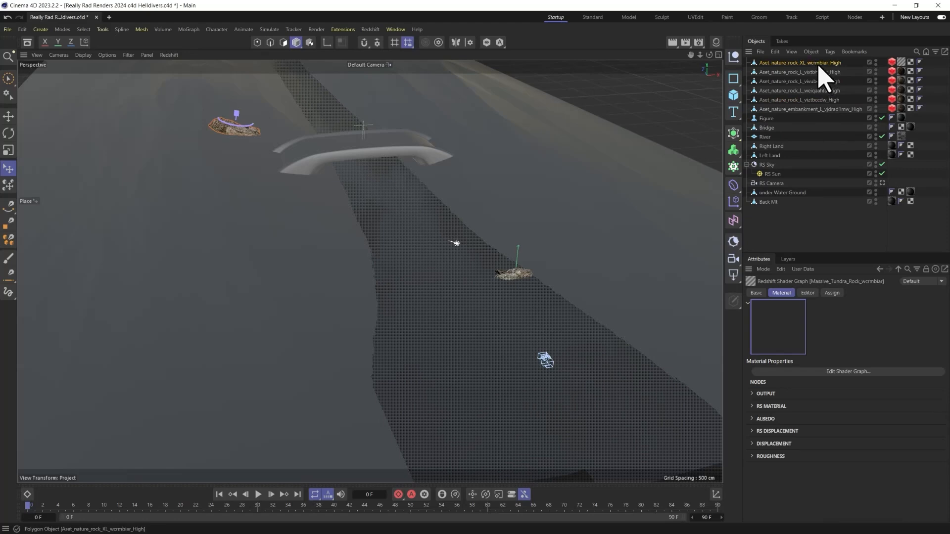
{"action": "left_click", "coordinate": [499, 257]}
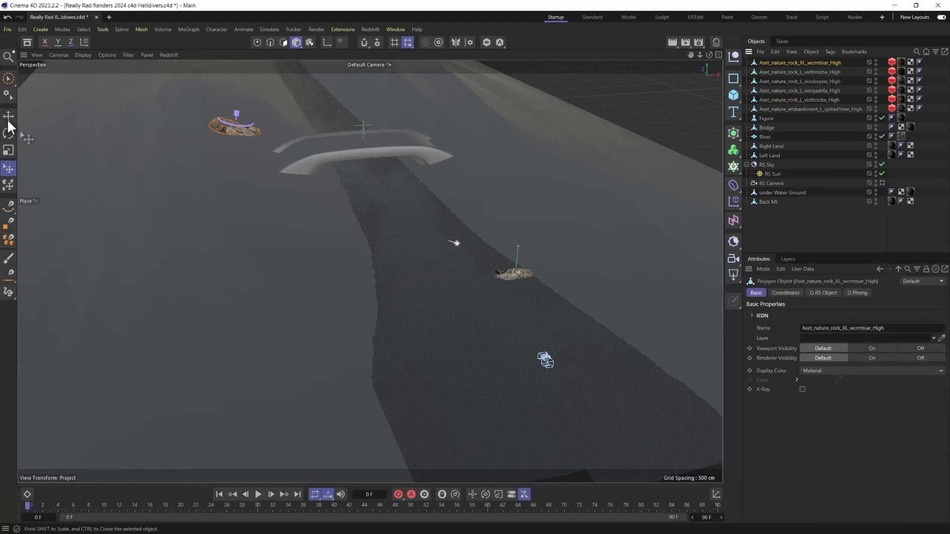
{"action": "left_click", "coordinate": [8, 119]}
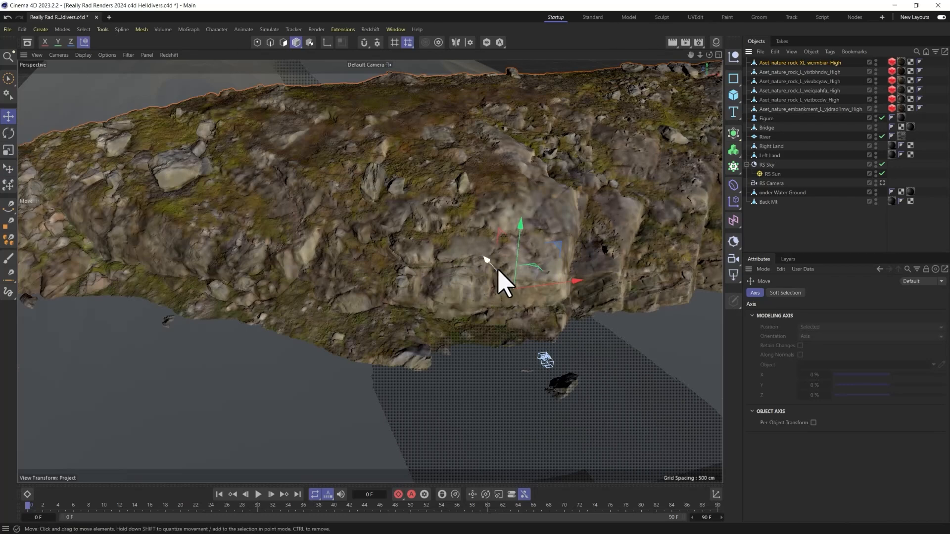
{"action": "left_click_drag", "start_coordinate": [514, 288], "coordinate": [193, 184]}
{"action": "key", "text": "r"}
{"action": "key", "text": "e"}
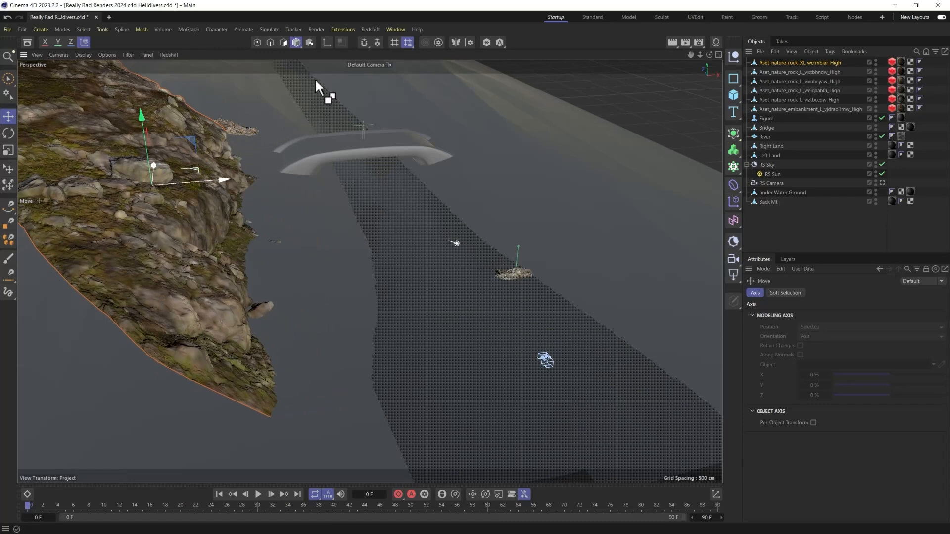
Step: Duplicate the massive rock formation, position and rotate the copy across the background behind the bridge, and check it through the RS Camera
{"action": "left_click_drag", "start_coordinate": [315, 78], "coordinate": [316, 79], "text": "ctrl"}
{"action": "left_click_drag", "start_coordinate": [207, 168], "coordinate": [253, 102]}
{"action": "key", "text": "r"}
{"action": "key", "text": "e"}
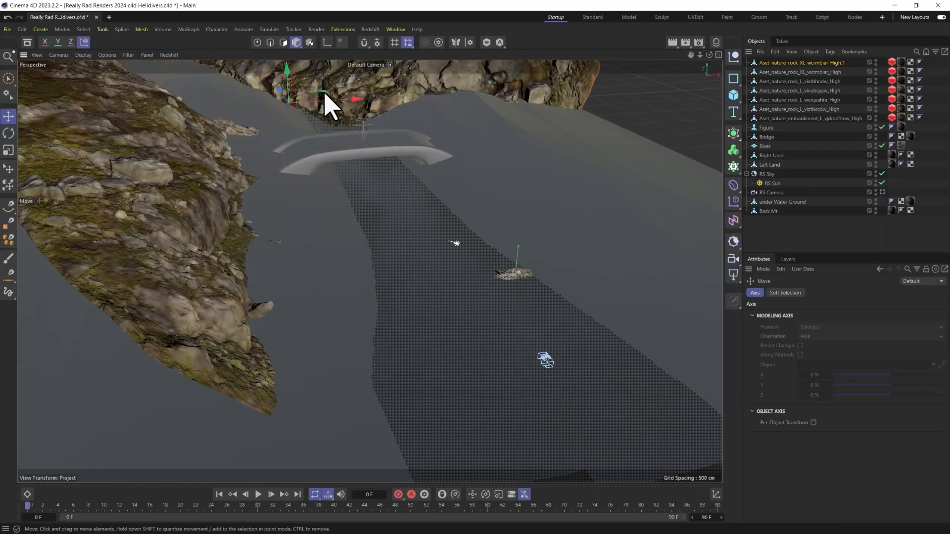
{"action": "left_click_drag", "start_coordinate": [328, 100], "coordinate": [350, 90]}
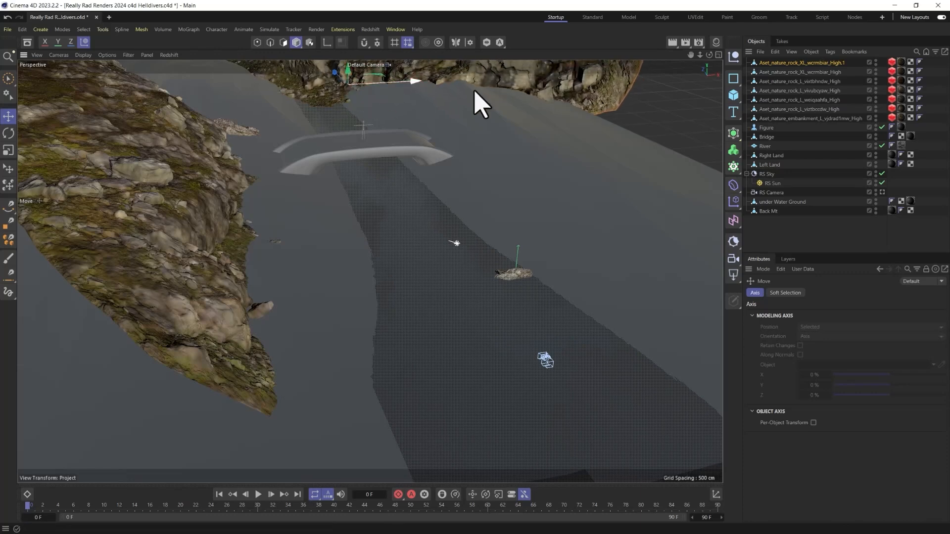
{"action": "left_click", "coordinate": [882, 192]}
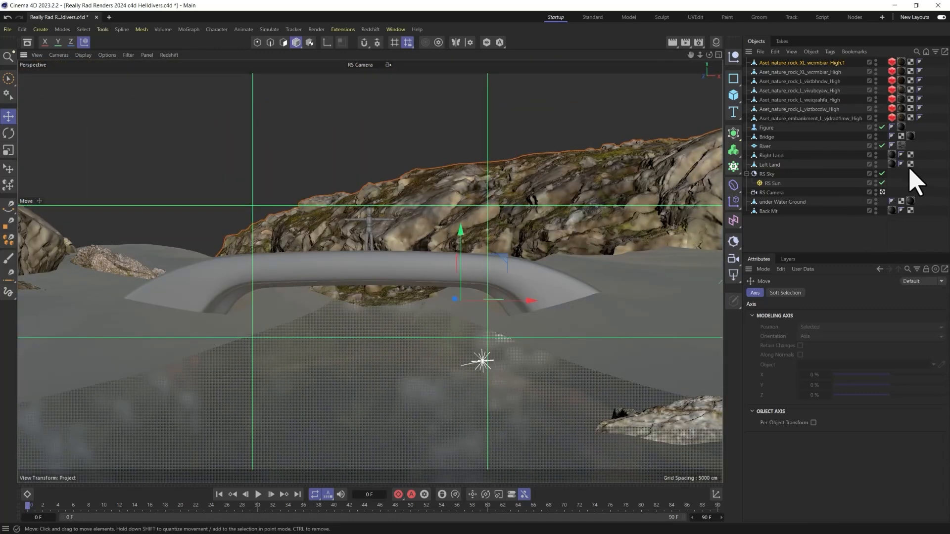
Step: Move the left bank's massive rock formation farther back toward the bridge and check it through the RS Camera
{"action": "left_click", "coordinate": [881, 191]}
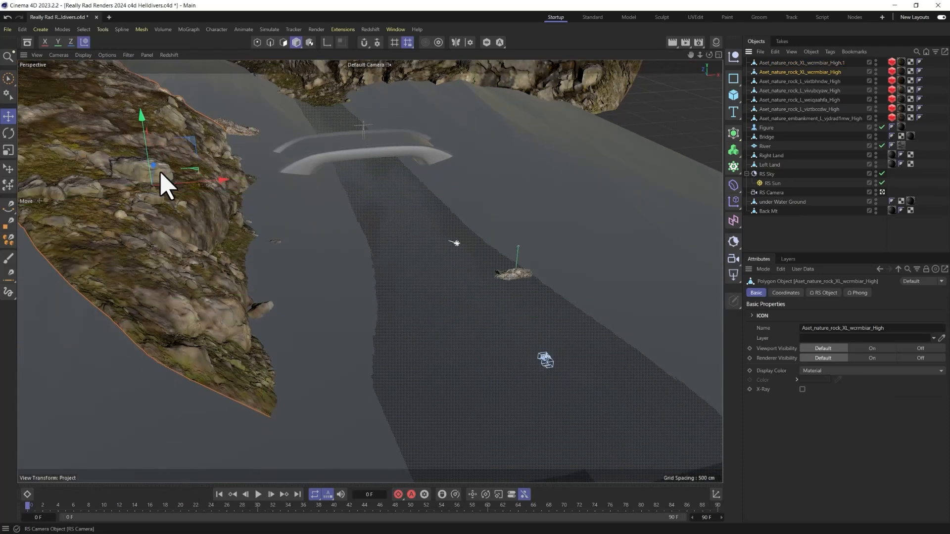
{"action": "left_click_drag", "start_coordinate": [154, 165], "coordinate": [158, 114]}
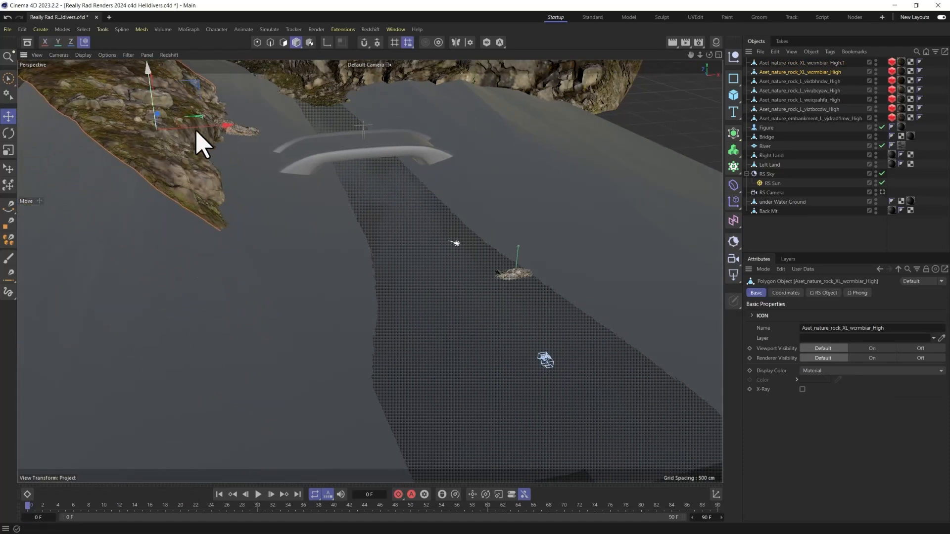
{"action": "left_click", "coordinate": [881, 192]}
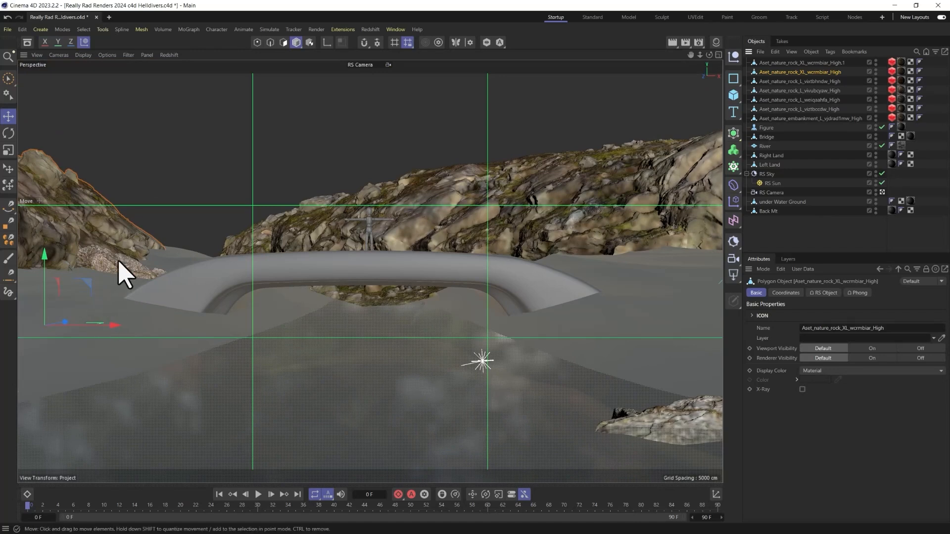
Step: Relocate the embankment rock to the left foreground bank with the Place tool and rotate it around its vertical axis
{"action": "left_click", "coordinate": [143, 272]}
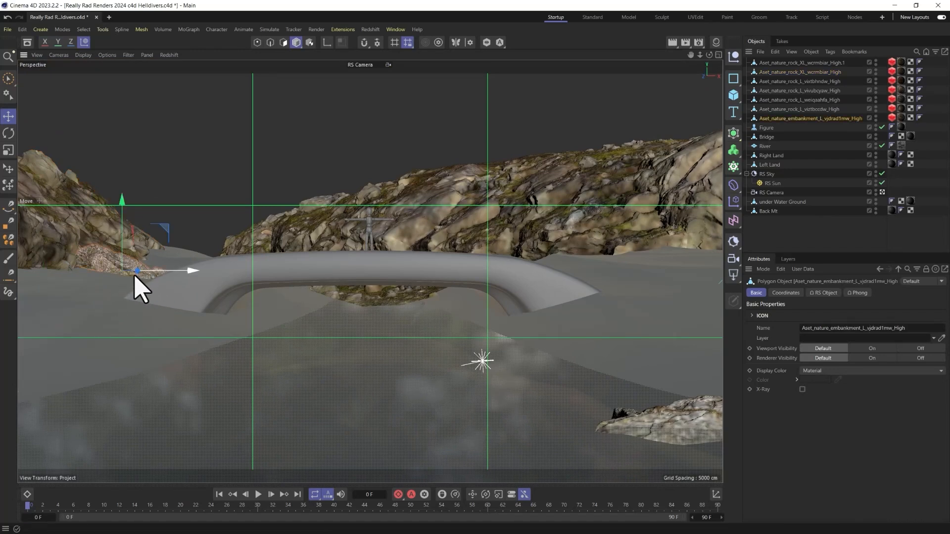
{"action": "left_click", "coordinate": [9, 168]}
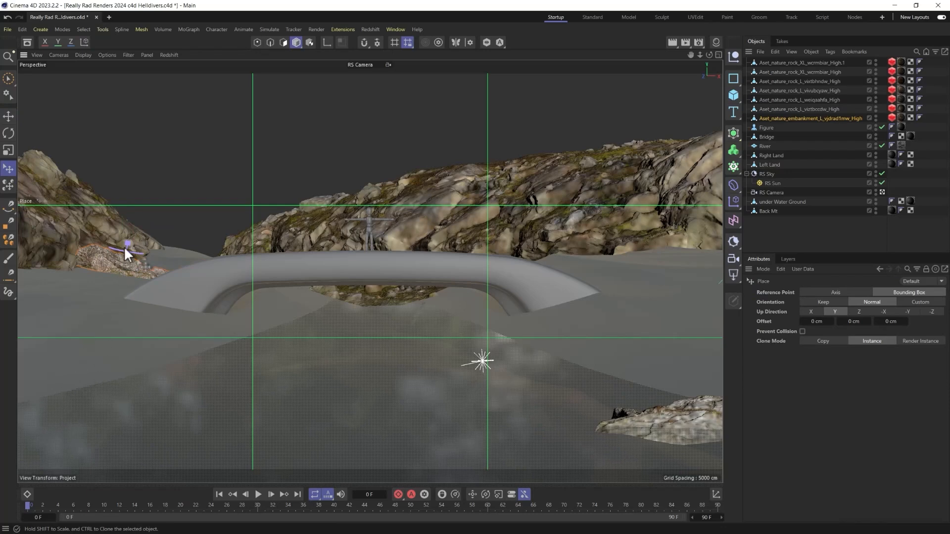
{"action": "left_click", "coordinate": [103, 367]}
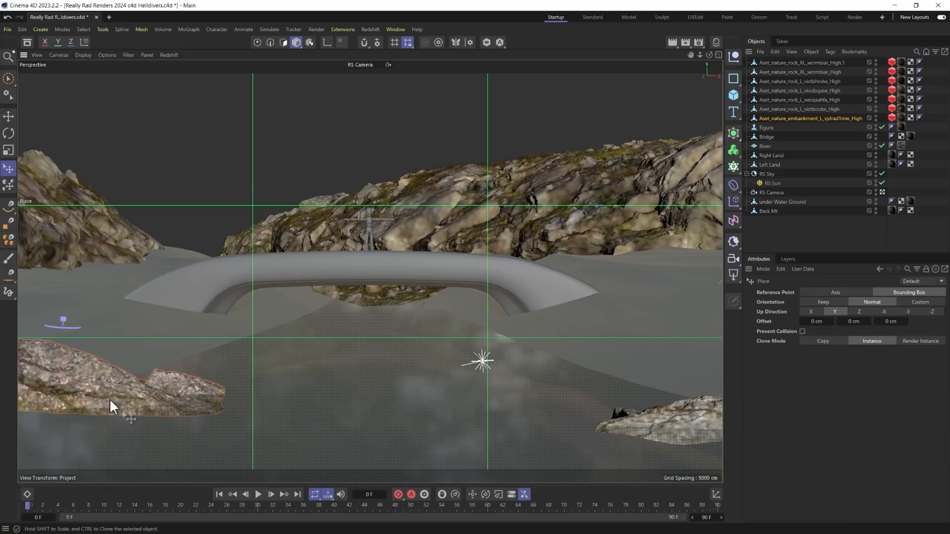
{"action": "key", "text": "r"}
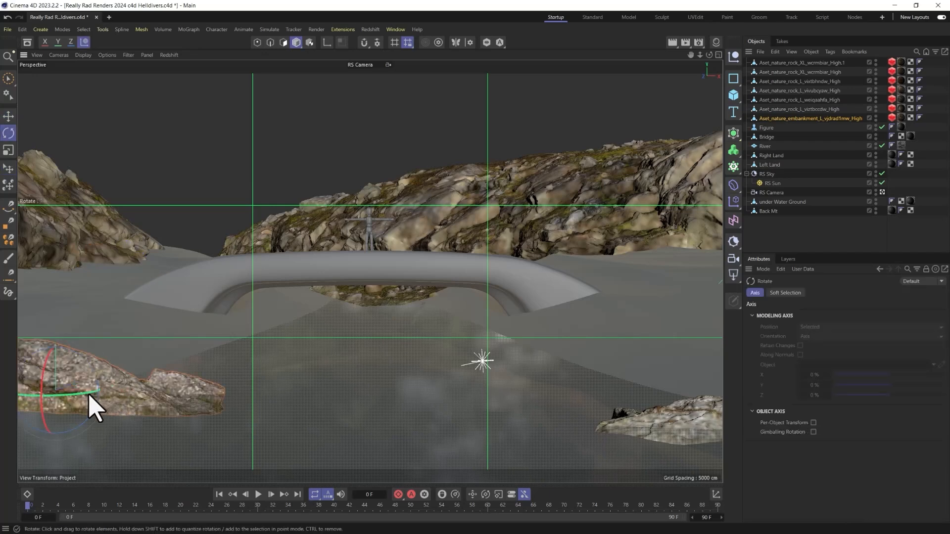
{"action": "mouse_move", "coordinate": [89, 403]}
{"action": "left_mouse_down"}
{"action": "mouse_move", "coordinate": [30, 417]}
{"action": "mouse_move", "coordinate": [24, 403]}
{"action": "mouse_move", "coordinate": [102, 392]}
{"action": "left_mouse_up"}
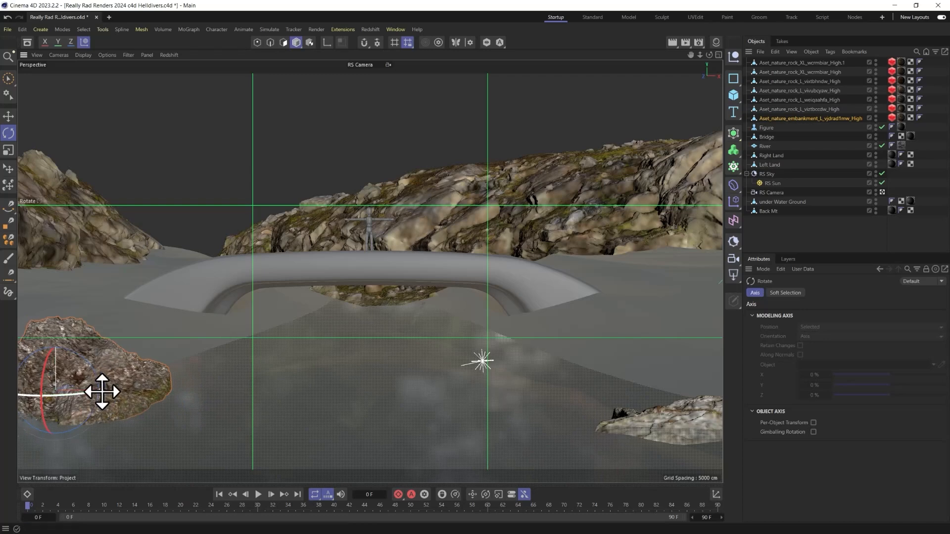
Step: Enlarge the embankment rock on the left foreground bank and lower it into the ground
{"action": "key", "text": "t"}
{"action": "left_click_drag", "start_coordinate": [221, 392], "coordinate": [378, 272]}
{"action": "key", "text": "e"}
{"action": "left_click_drag", "start_coordinate": [59, 335], "coordinate": [57, 359]}
Step: Move the Aset_nature_rock_L_vivubcyaw_High rock closer to the camera so it fills the right foreground bank
{"action": "left_click", "coordinate": [685, 441]}
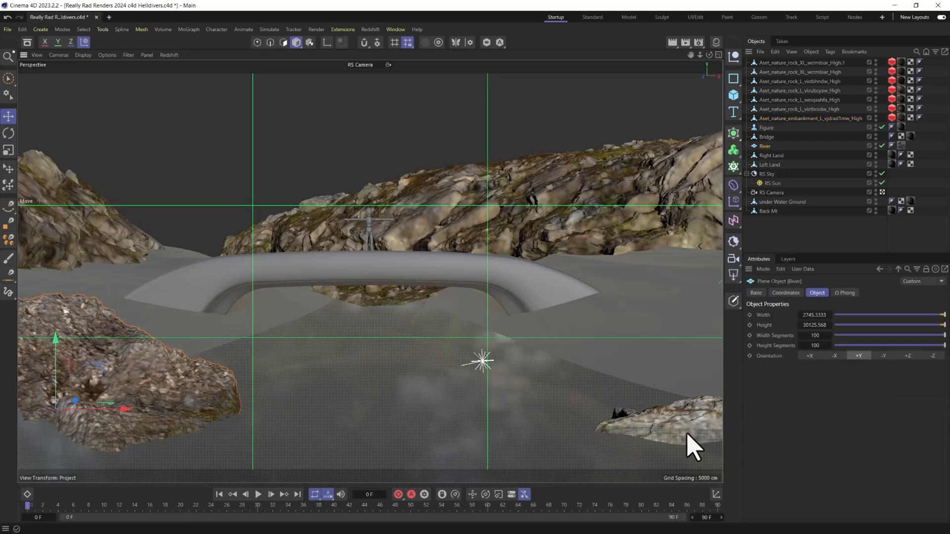
{"action": "left_click", "coordinate": [703, 425]}
{"action": "left_click_drag", "start_coordinate": [700, 435], "coordinate": [518, 374]}
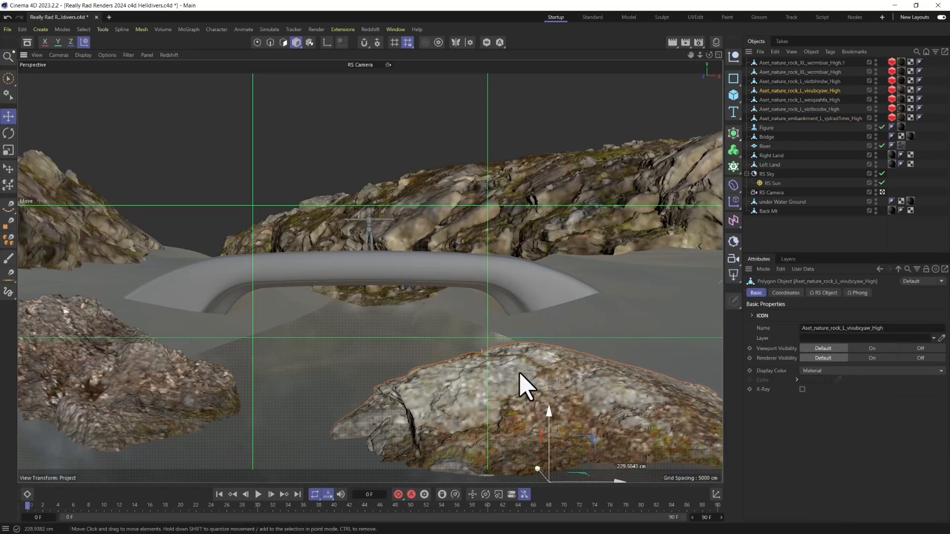
Step: Place the Aset_nature_rock_L_weiqaahfa_High rock on the right bank at the bridge's end with the Place tool and rotate it
{"action": "left_click", "coordinate": [786, 99]}
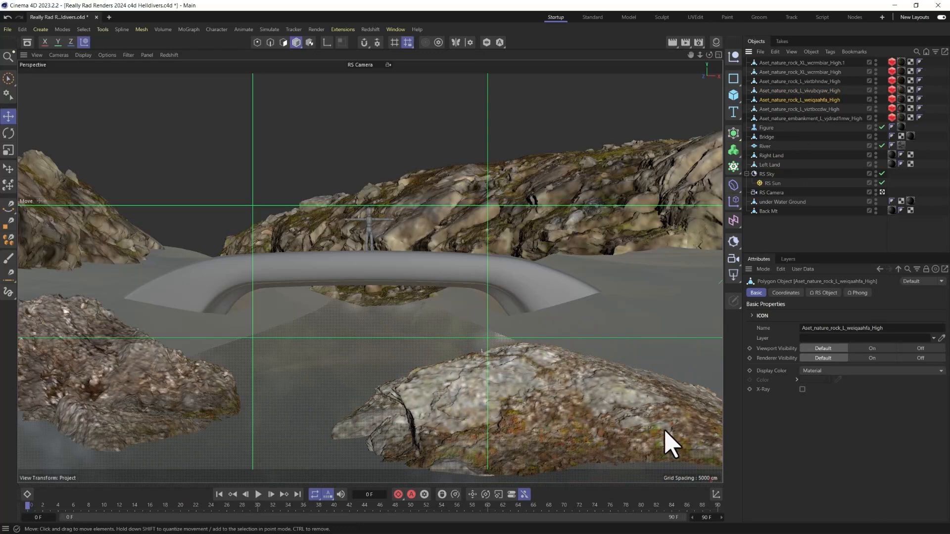
{"action": "left_click", "coordinate": [8, 169]}
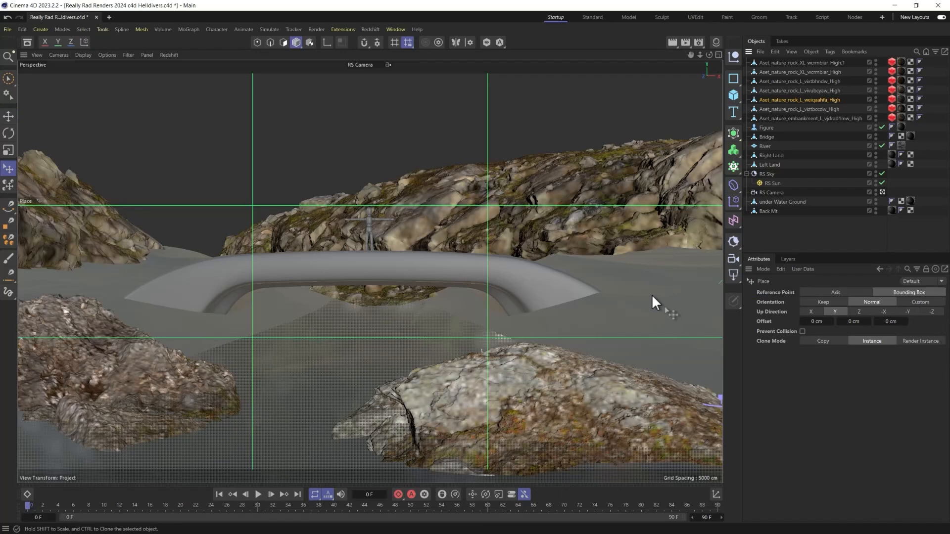
{"action": "left_click_drag", "start_coordinate": [652, 294], "coordinate": [611, 310]}
{"action": "key", "text": "r"}
{"action": "key", "text": "e"}
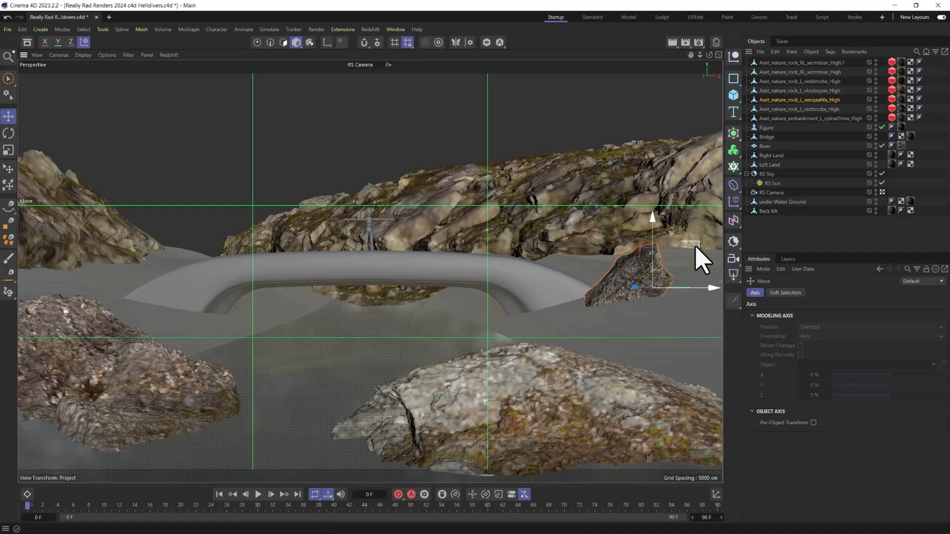
Step: Shift the rock toward the bridge's right end, duplicate it, then rotate, enlarge and position the copy beside the original
{"action": "left_click_drag", "start_coordinate": [695, 247], "coordinate": [409, 371]}
{"action": "key", "text": "r"}
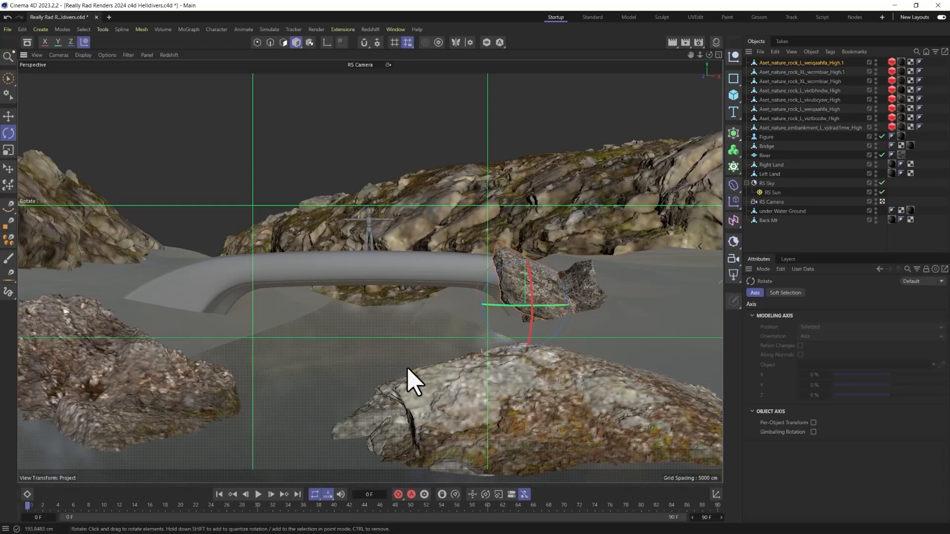
{"action": "key", "text": "t"}
{"action": "left_click_drag", "start_coordinate": [496, 260], "coordinate": [567, 327]}
{"action": "key", "text": "e"}
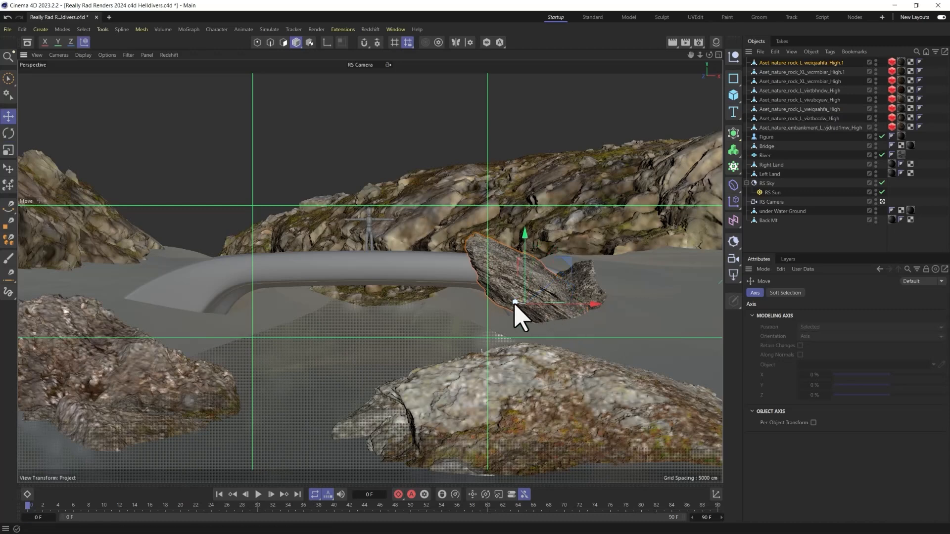
{"action": "mouse_move", "coordinate": [515, 314]}
{"action": "left_mouse_down"}
{"action": "mouse_move", "coordinate": [500, 311]}
{"action": "mouse_move", "coordinate": [503, 300]}
{"action": "left_mouse_up"}
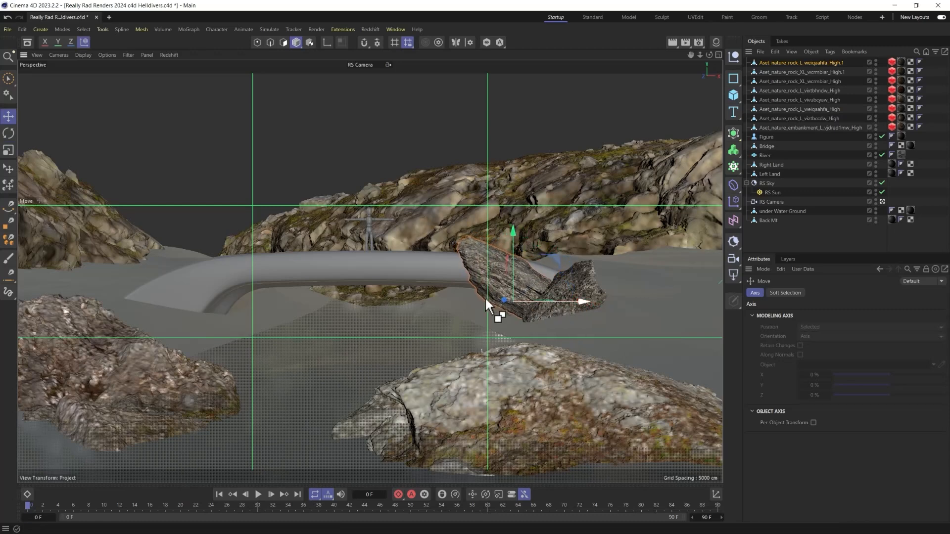
Step: Try a second duplicate of the tilted rock in front of the bridge and delete it
{"action": "left_click_drag", "start_coordinate": [485, 297], "coordinate": [464, 300], "text": "ctrl"}
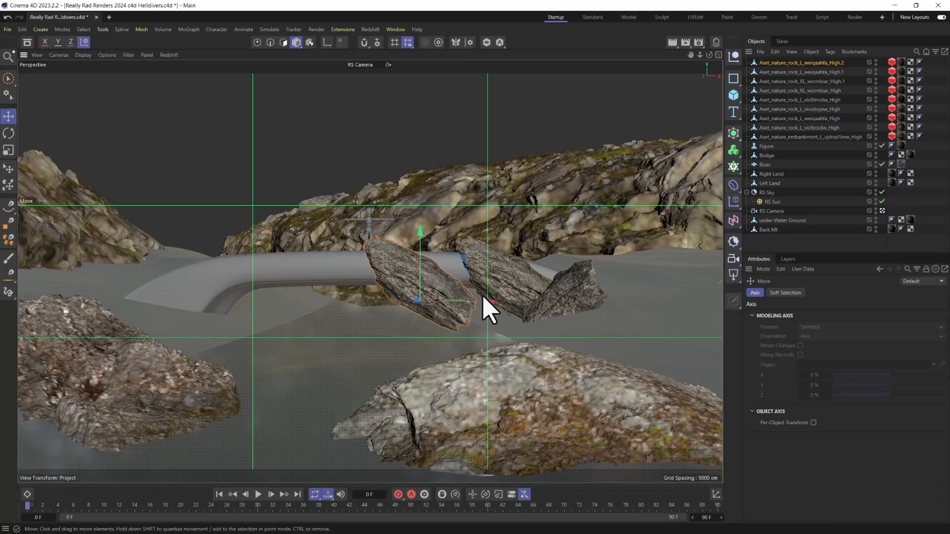
{"action": "key", "text": "Delete"}
Step: Place the Aset_nature_rock_L_viztbccdw_High rock onto the middle of the bridge and rotate it to lie flat
{"action": "left_click", "coordinate": [799, 99]}
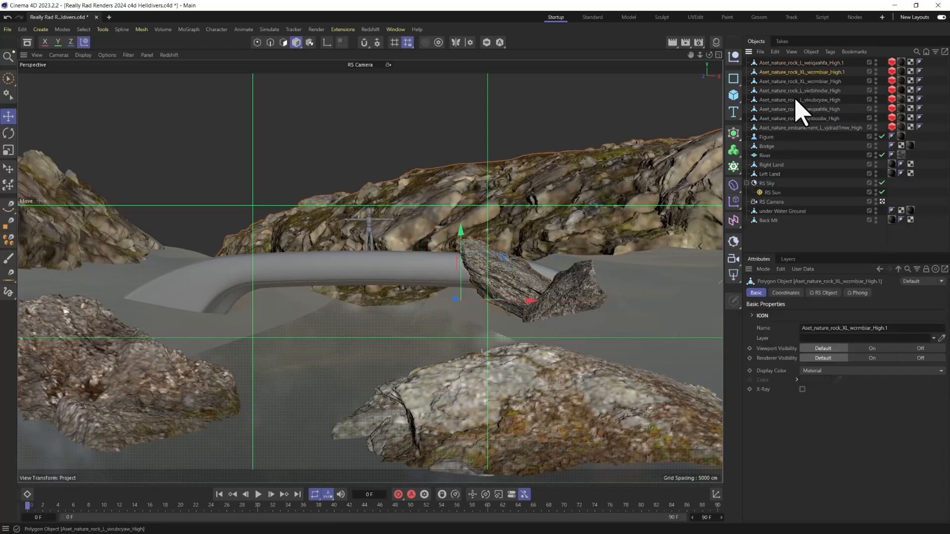
{"action": "left_click", "coordinate": [806, 108]}
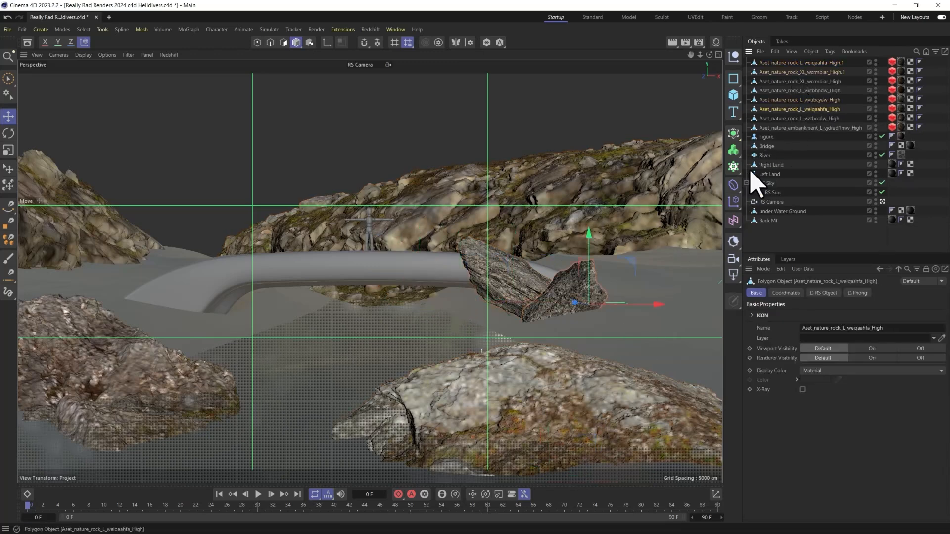
{"action": "left_click", "coordinate": [802, 118]}
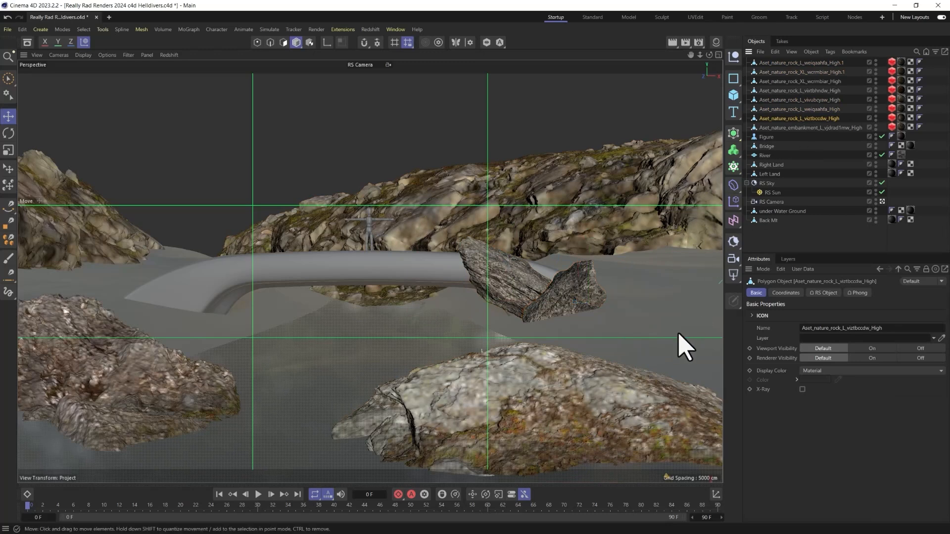
{"action": "left_click", "coordinate": [387, 268]}
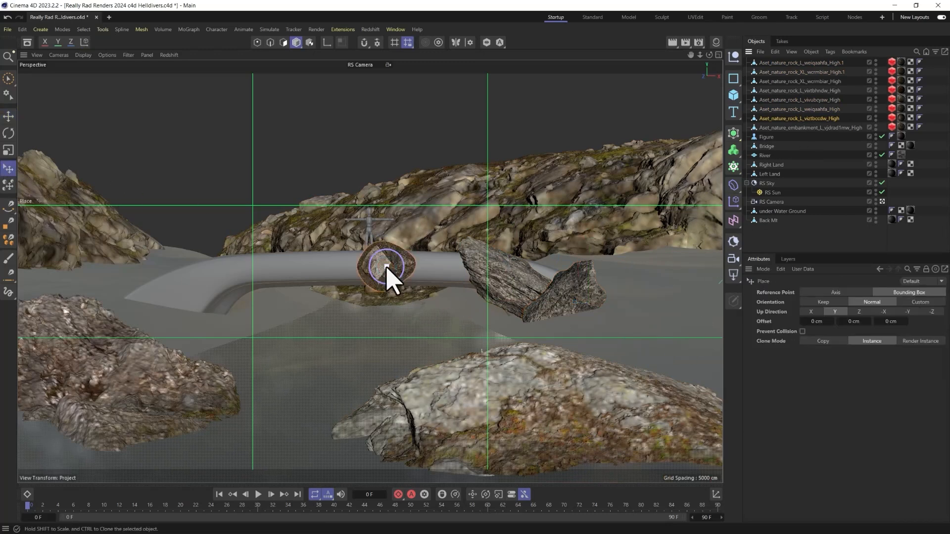
{"action": "key", "text": "r"}
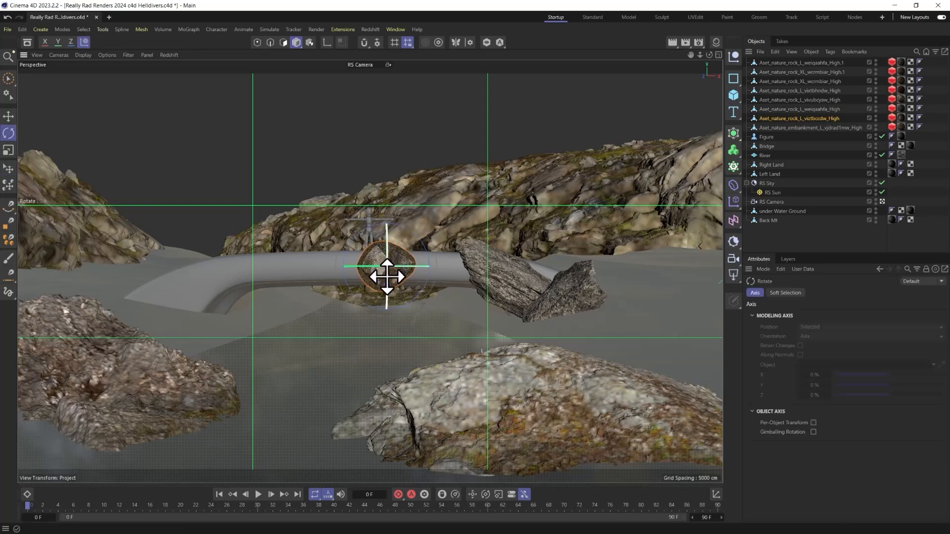
{"action": "left_click_drag", "start_coordinate": [387, 271], "coordinate": [393, 178]}
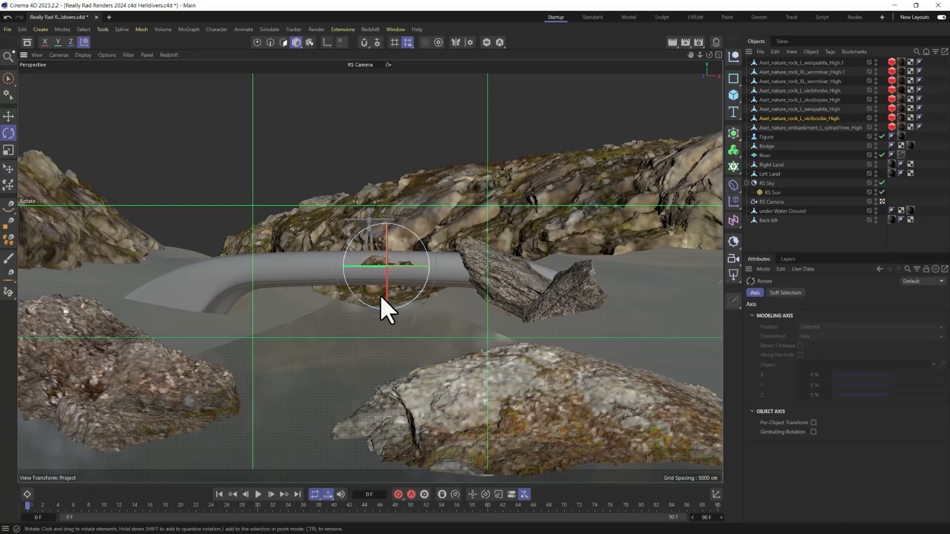
Step: Move the flattened rock off the bridge and down into the near left foreground, in front of the embankment rock
{"action": "key", "text": "e"}
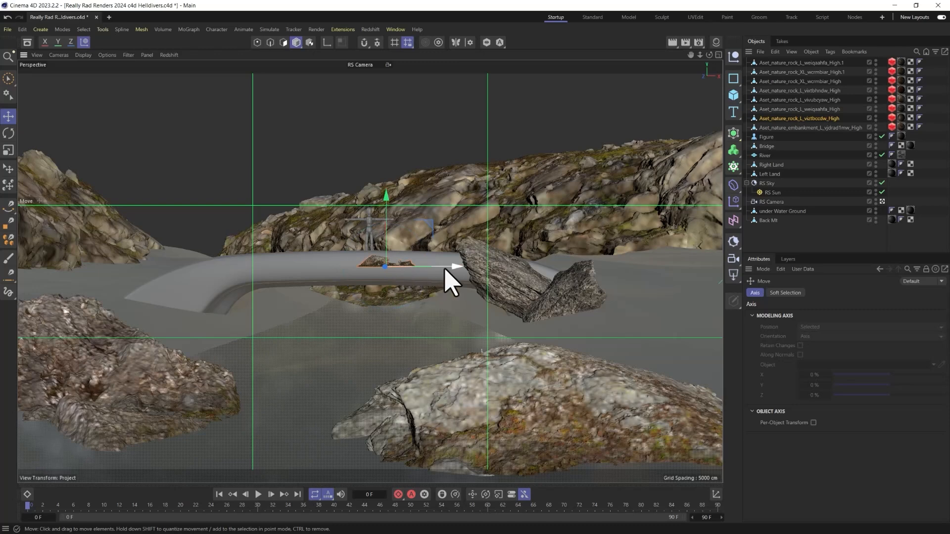
{"action": "left_click_drag", "start_coordinate": [385, 270], "coordinate": [0, 395]}
{"action": "left_click_drag", "start_coordinate": [241, 280], "coordinate": [558, 206]}
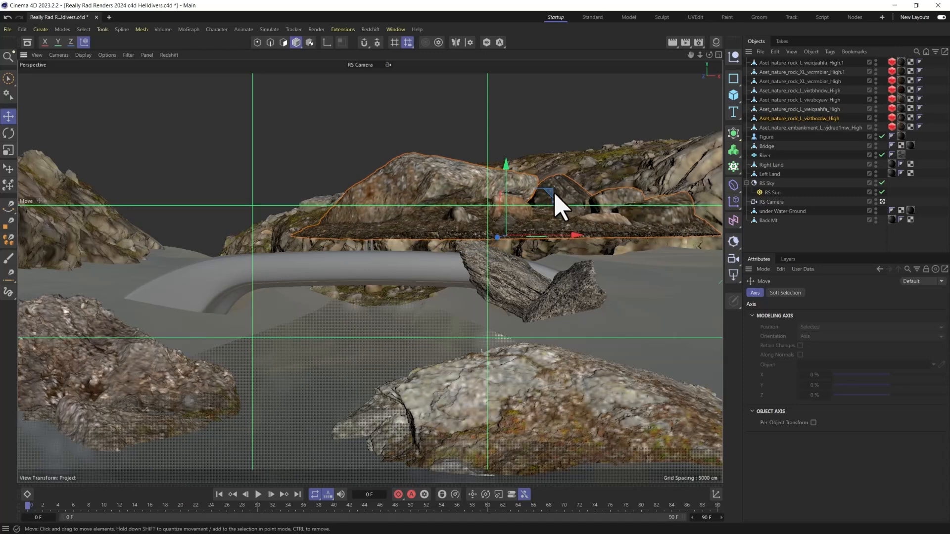
{"action": "left_click_drag", "start_coordinate": [467, 223], "coordinate": [256, 441]}
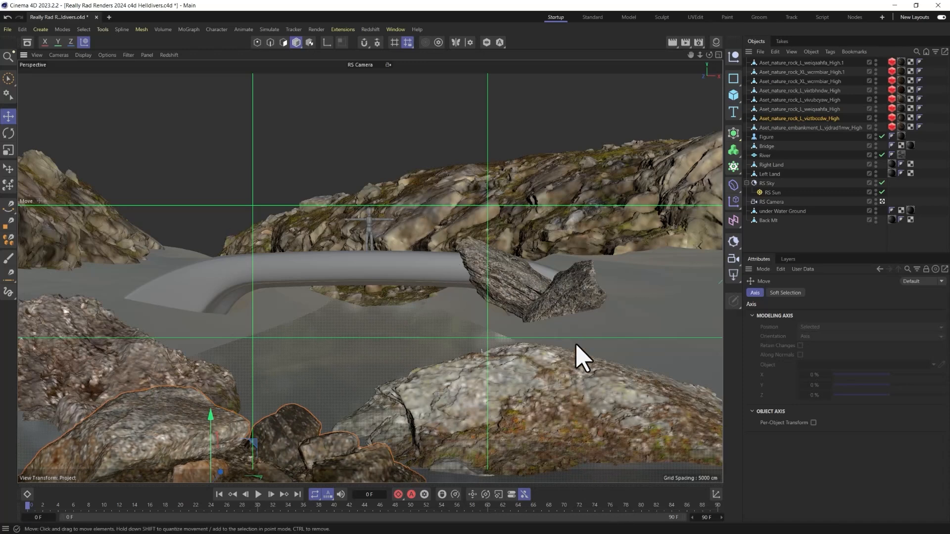
Step: Switch to Quixel Bridge and download two Tundra Boulder pairs and the small grey Tundra Stone pair at 4K Resolution
{"action": "key", "text": "super"}
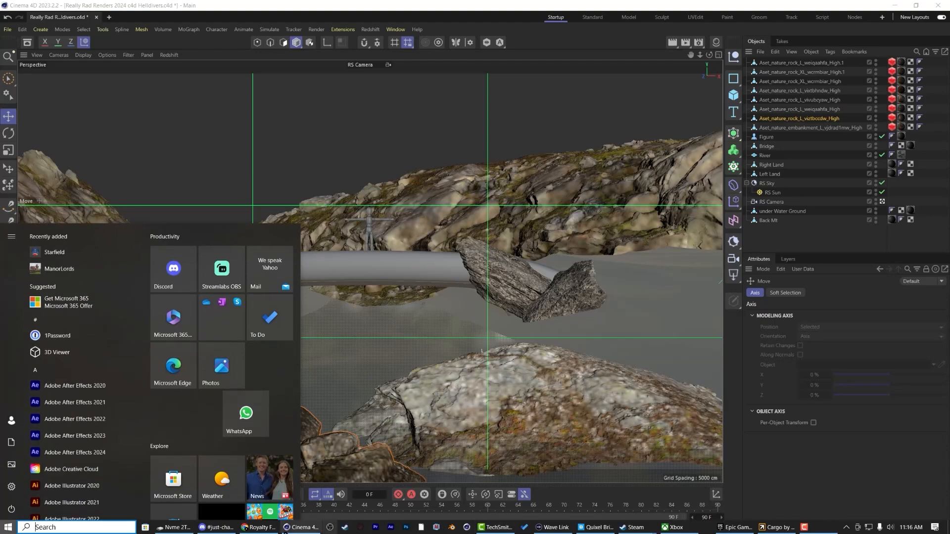
{"action": "left_click", "coordinate": [596, 527]}
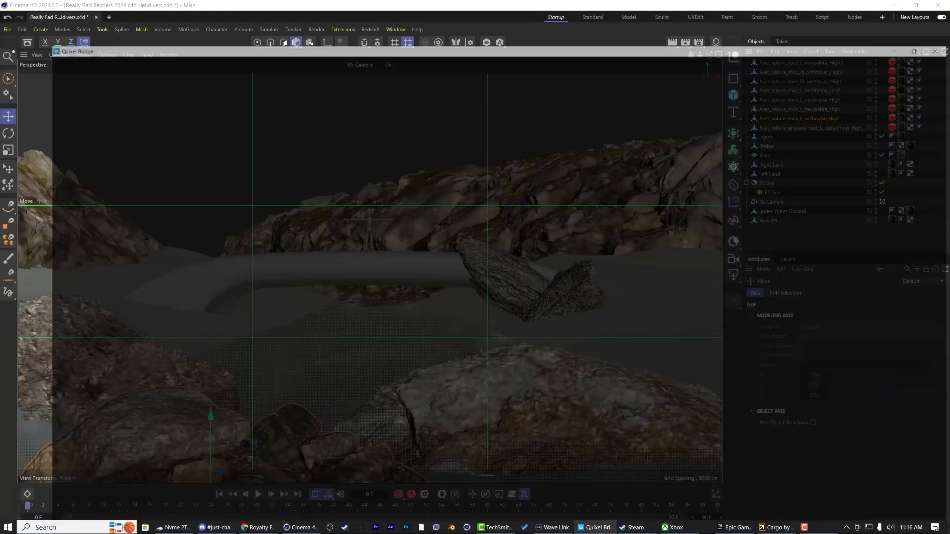
{"action": "scroll", "coordinate": [495, 322], "scroll_direction": "down", "scroll_amount": 3}
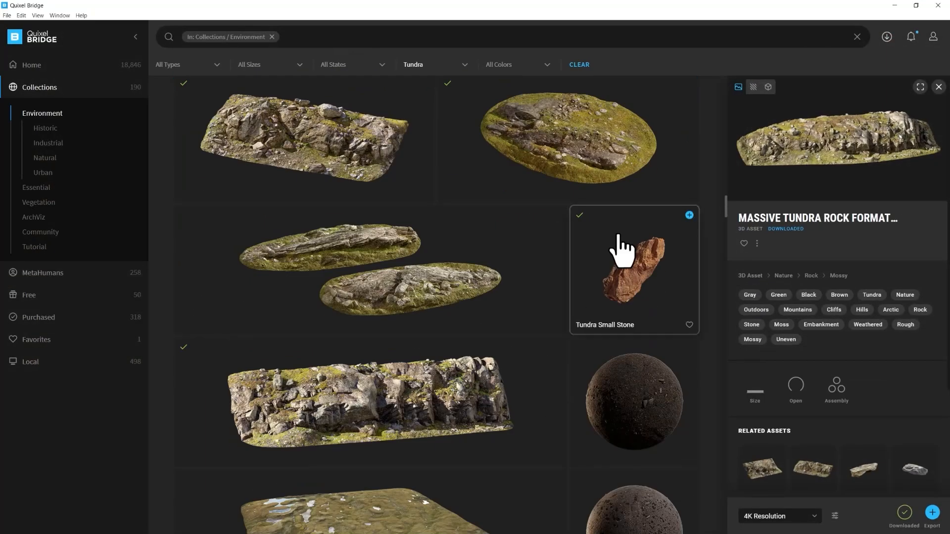
{"action": "scroll", "coordinate": [621, 249], "scroll_direction": "down", "scroll_amount": 10}
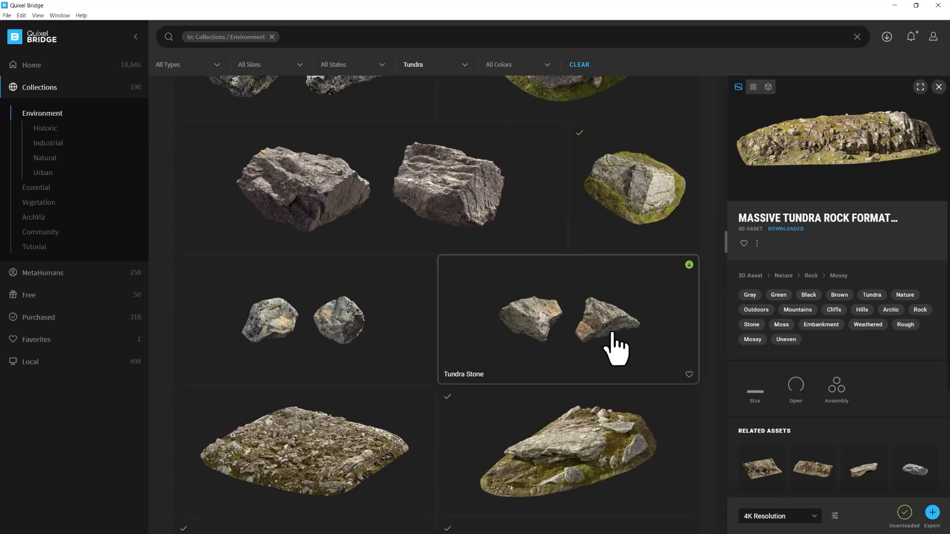
{"action": "scroll", "coordinate": [616, 349], "scroll_direction": "up", "scroll_amount": 2}
{"action": "left_click", "coordinate": [435, 287]}
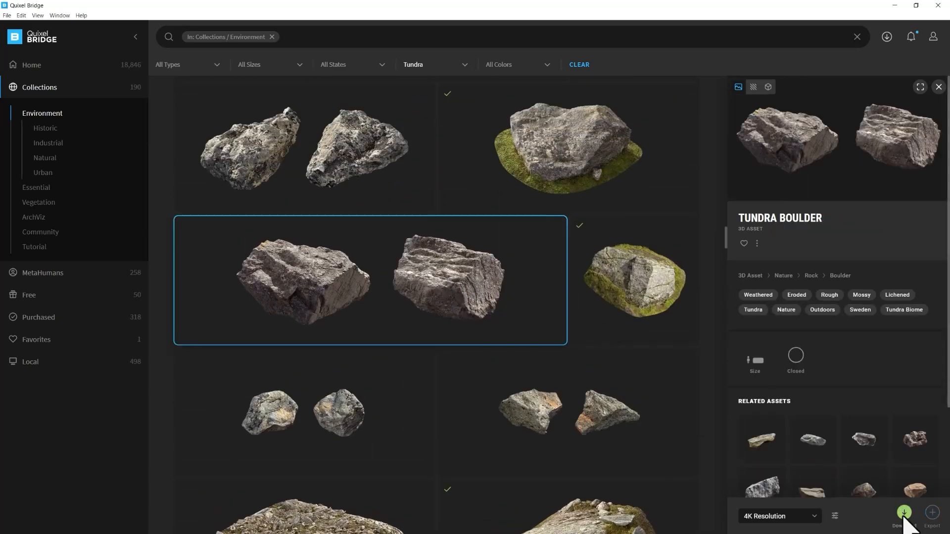
{"action": "left_click", "coordinate": [276, 159]}
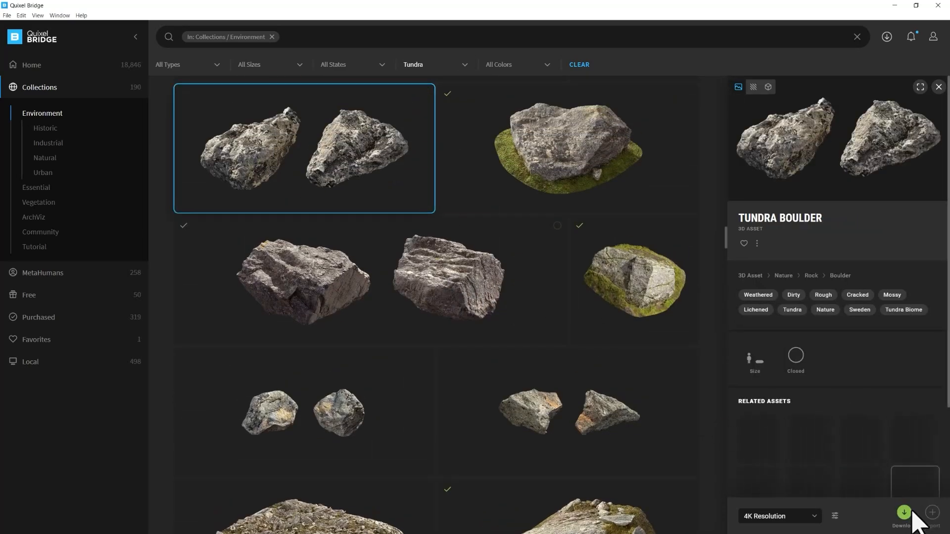
{"action": "left_click", "coordinate": [364, 415]}
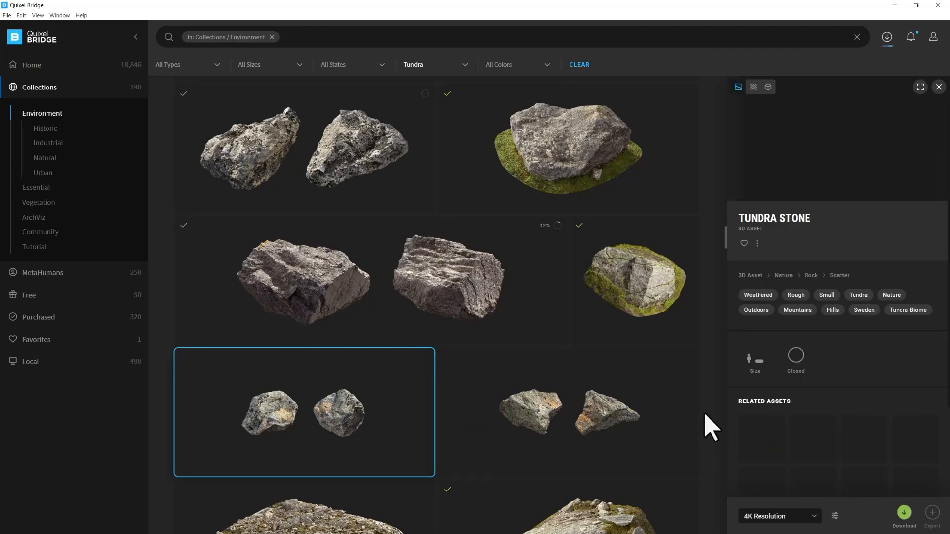
Step: Download the large grey Tundra Stone pair at 4K Resolution and select the single Tundra Small Stone beside it
{"action": "scroll", "coordinate": [710, 423], "scroll_direction": "down", "scroll_amount": 2}
{"action": "scroll", "coordinate": [495, 408], "scroll_direction": "down", "scroll_amount": 8}
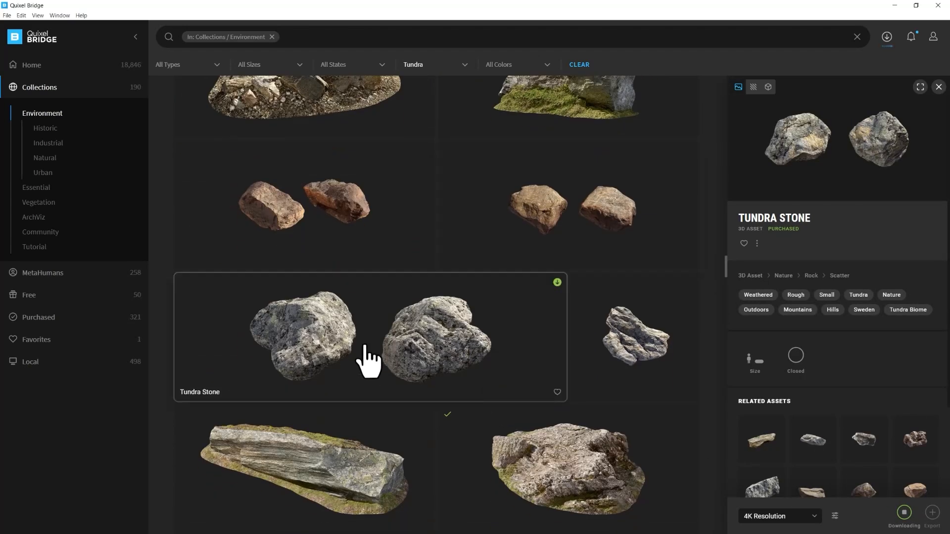
{"action": "left_click", "coordinate": [633, 356]}
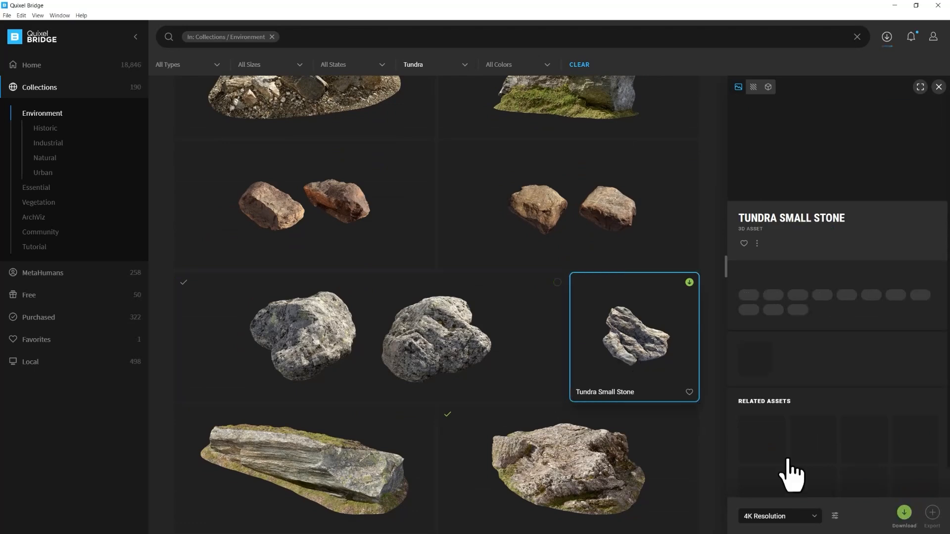
Step: Look through the further Tundra Small Stone assets in the Tundra collection
{"action": "scroll", "coordinate": [544, 366], "scroll_direction": "down", "scroll_amount": 4}
{"action": "scroll", "coordinate": [522, 371], "scroll_direction": "down", "scroll_amount": 4}
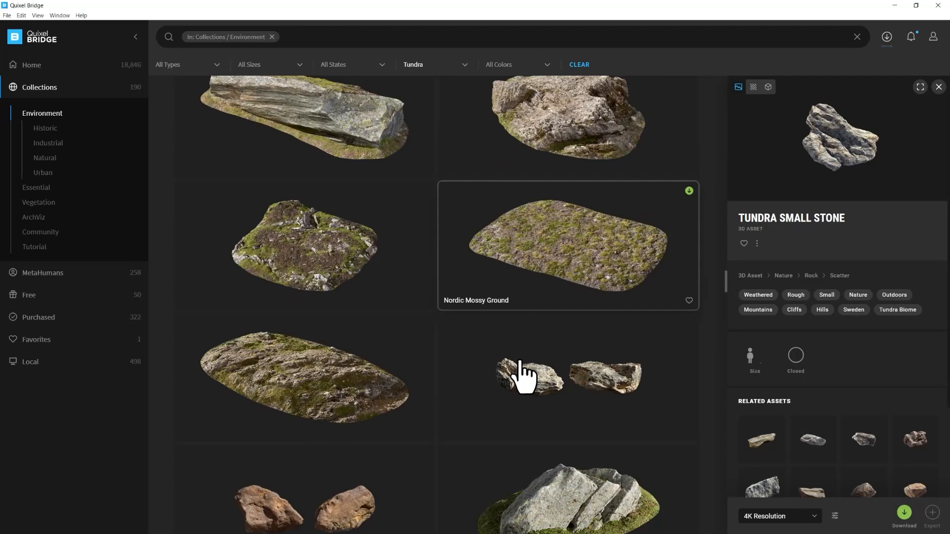
{"action": "left_click", "coordinate": [549, 344]}
{"action": "scroll", "coordinate": [494, 366], "scroll_direction": "down", "scroll_amount": 4}
{"action": "scroll", "coordinate": [470, 371], "scroll_direction": "down", "scroll_amount": 1}
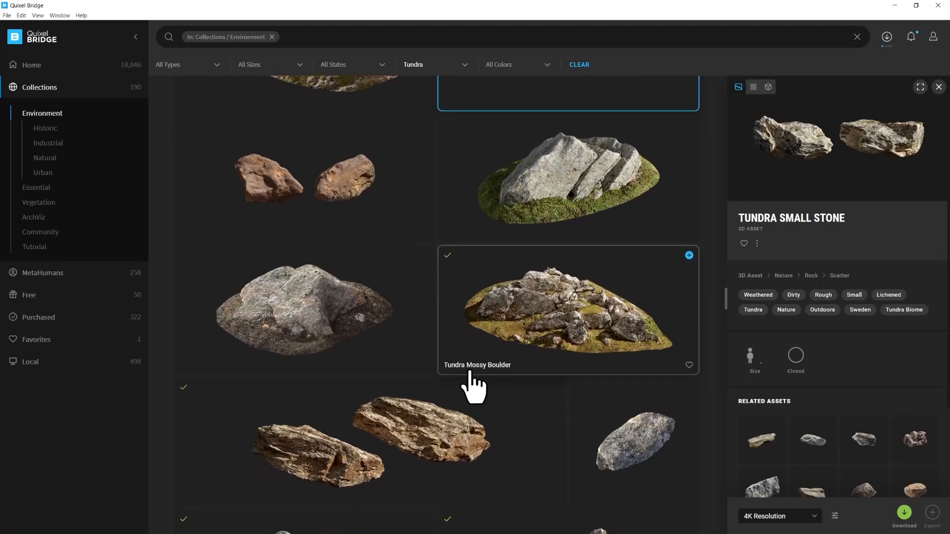
{"action": "left_click", "coordinate": [655, 441]}
{"action": "scroll", "coordinate": [560, 398], "scroll_direction": "down", "scroll_amount": 3}
{"action": "scroll", "coordinate": [544, 413], "scroll_direction": "down", "scroll_amount": 4}
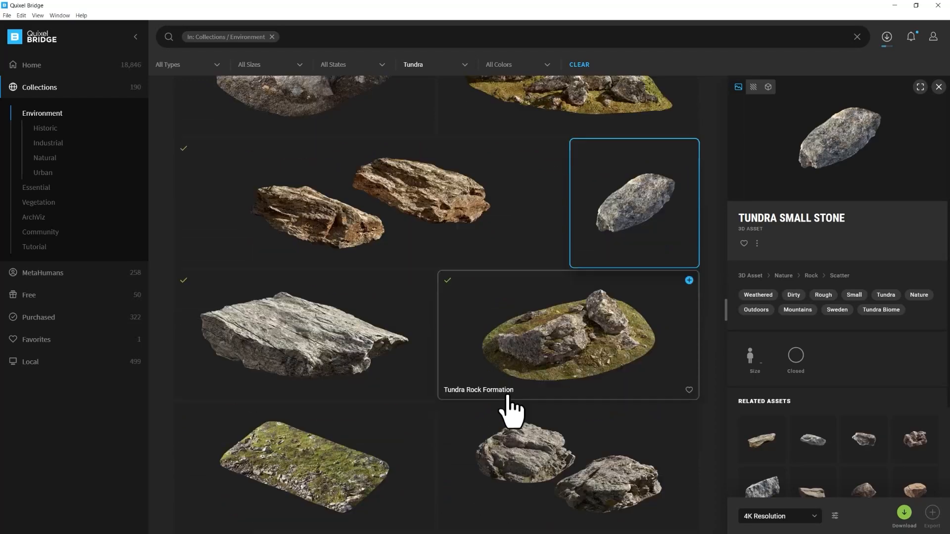
Step: Export the flat grey Tundra Boulder and the Tundra Boulder pair with gravel bases to Cinema 4D at 4K Resolution
{"action": "left_click", "coordinate": [290, 236]}
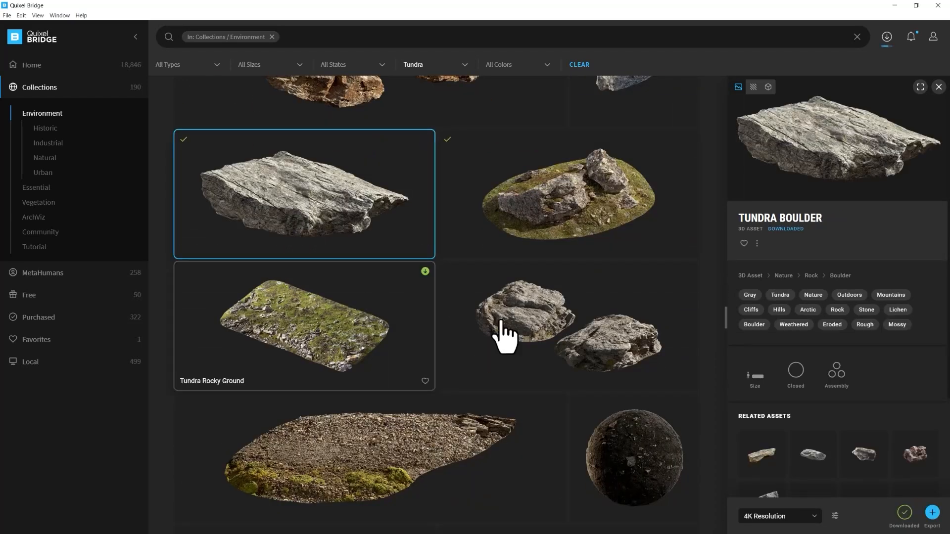
{"action": "left_click", "coordinate": [931, 512]}
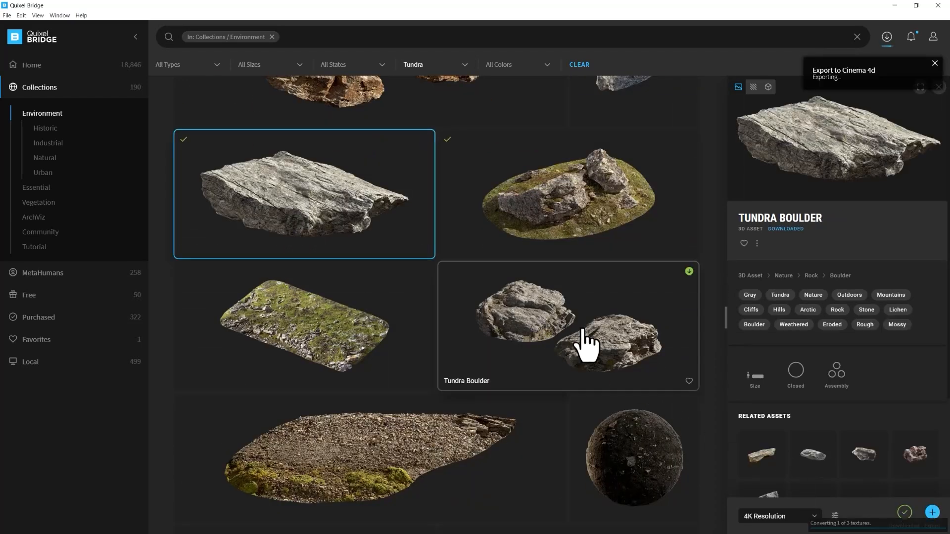
{"action": "scroll", "coordinate": [574, 351], "scroll_direction": "down", "scroll_amount": 7}
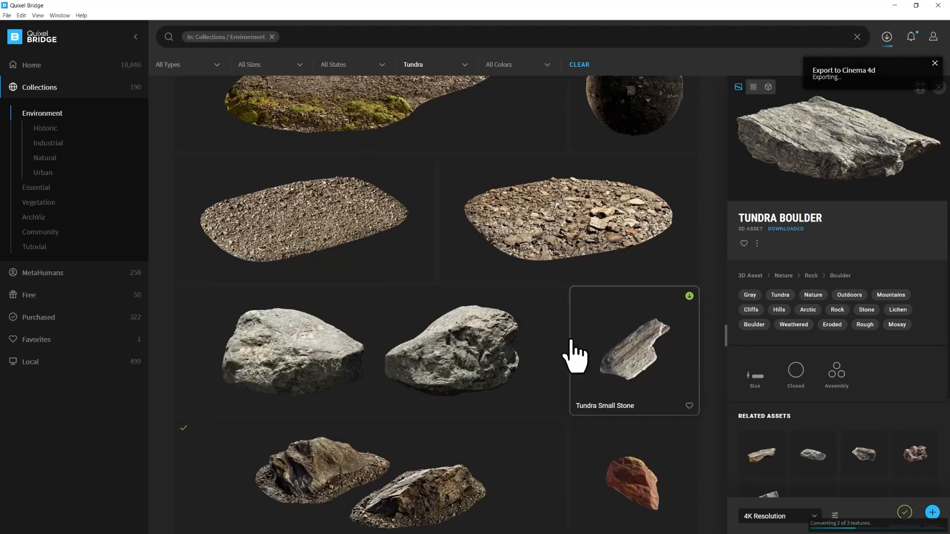
{"action": "left_click", "coordinate": [377, 483]}
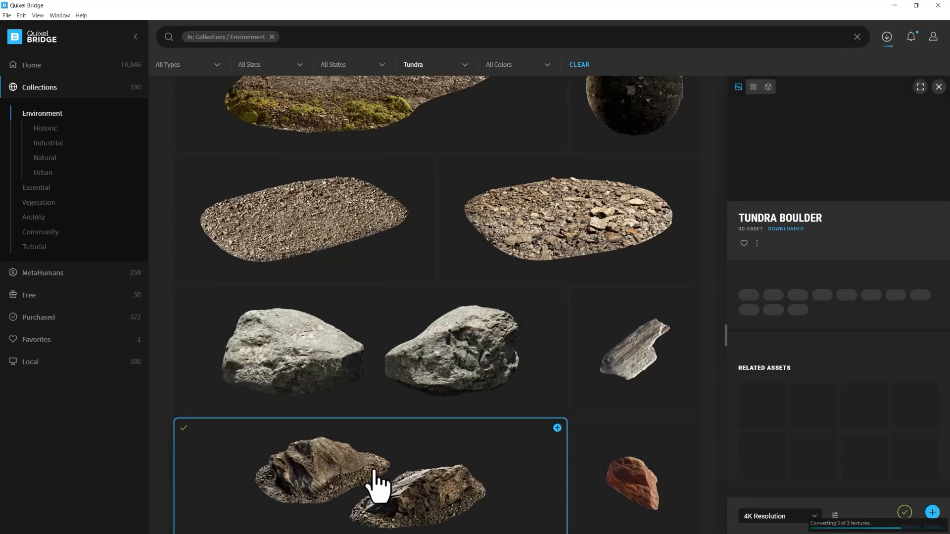
{"action": "scroll", "coordinate": [495, 451], "scroll_direction": "down", "scroll_amount": 4}
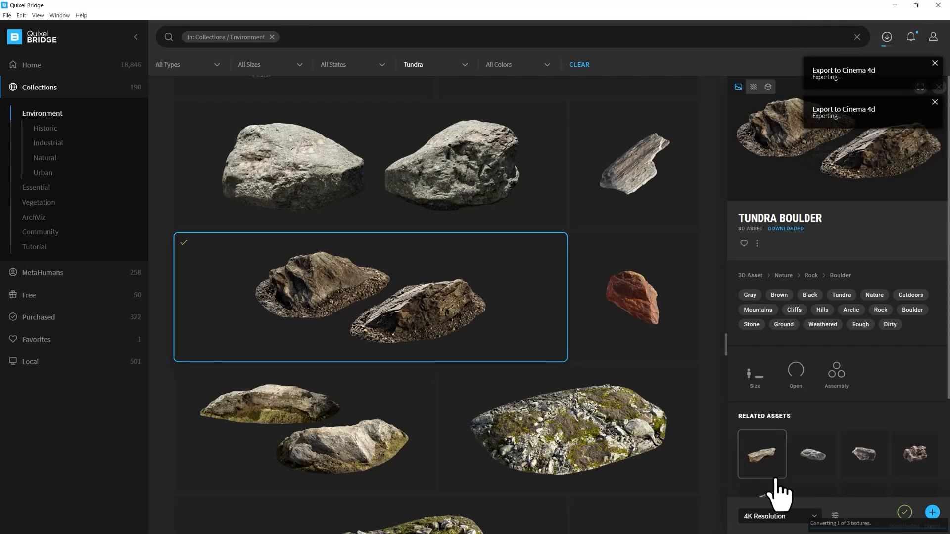
Step: Download the flat pale grey Tundra Boulder and the layered angular Tundra Boulder below it at 4K Resolution
{"action": "scroll", "coordinate": [435, 396], "scroll_direction": "down", "scroll_amount": 2}
{"action": "scroll", "coordinate": [434, 377], "scroll_direction": "down", "scroll_amount": 6}
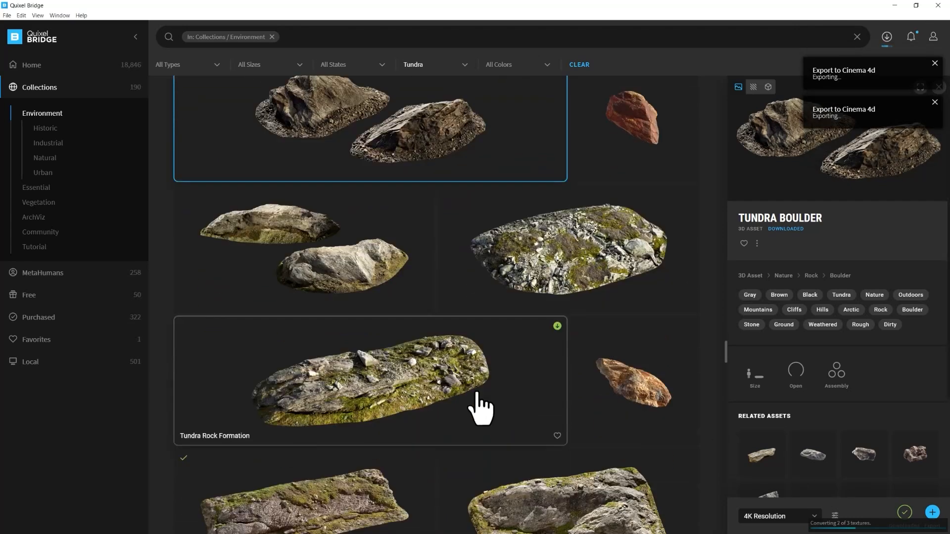
{"action": "left_click", "coordinate": [531, 355]}
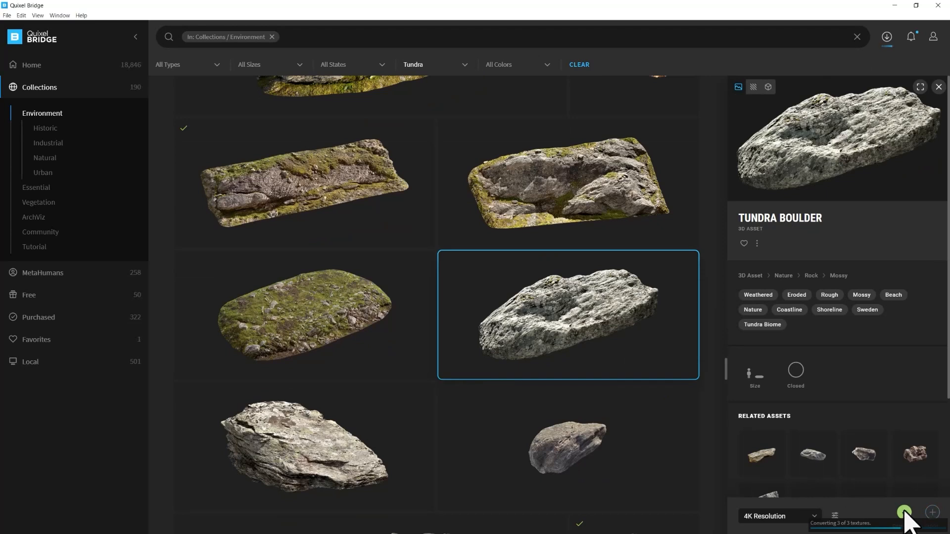
{"action": "left_click", "coordinate": [396, 497]}
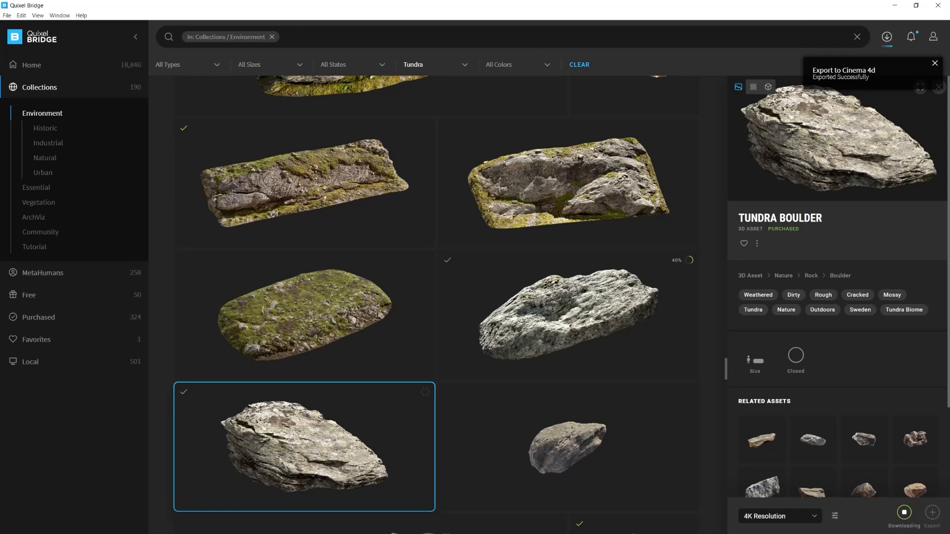
Step: Download the brown Tundra Stone pair at 4K Resolution
{"action": "scroll", "coordinate": [579, 431], "scroll_direction": "down", "scroll_amount": 4}
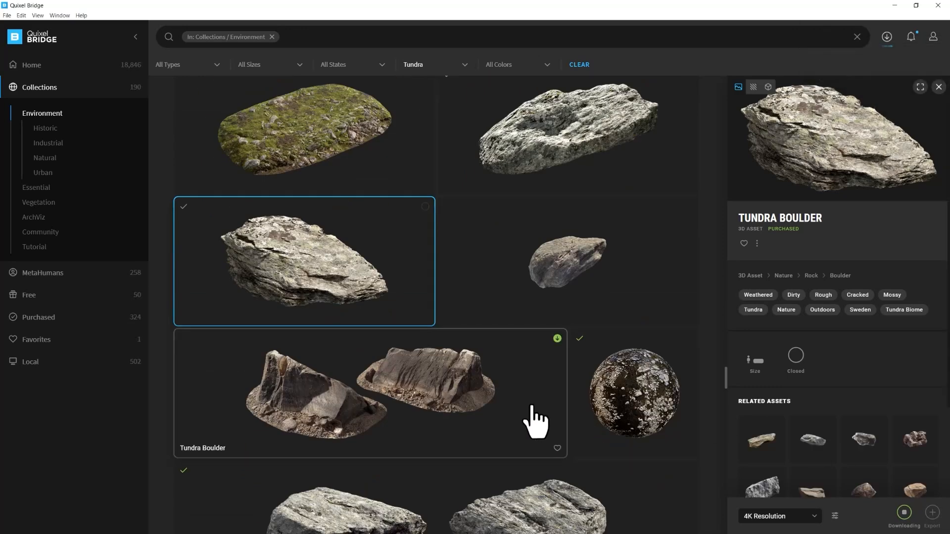
{"action": "scroll", "coordinate": [536, 420], "scroll_direction": "down", "scroll_amount": 3}
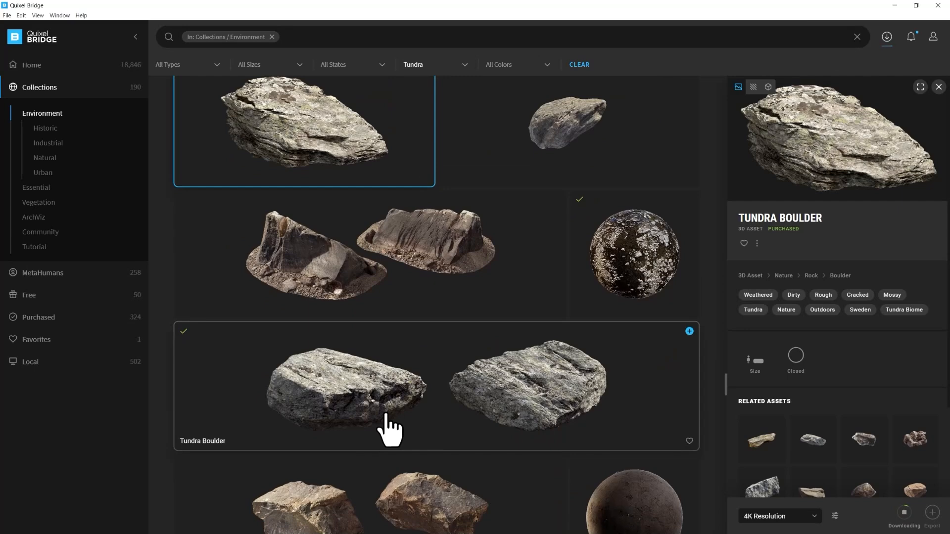
{"action": "scroll", "coordinate": [388, 431], "scroll_direction": "down", "scroll_amount": 3}
{"action": "scroll", "coordinate": [387, 412], "scroll_direction": "down", "scroll_amount": 4}
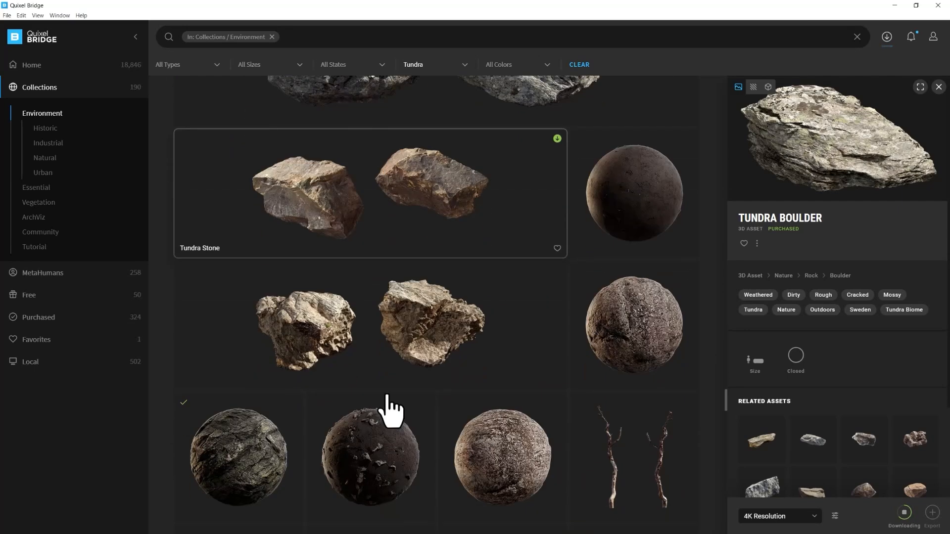
{"action": "left_click", "coordinate": [435, 254]}
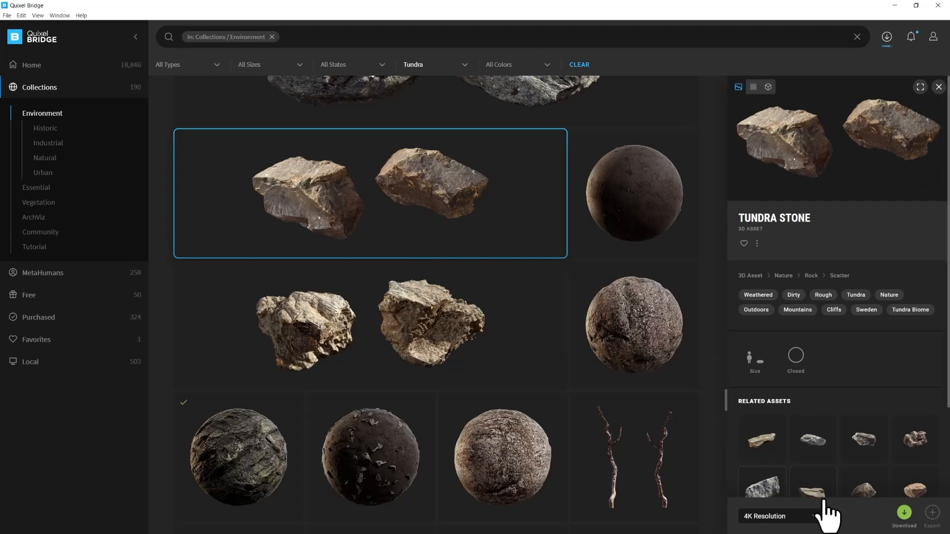
{"action": "left_click", "coordinate": [904, 513]}
Step: Export the grey Tundra Boulder pair, the layered angular boulder and the flat pale grey boulder to Cinema 4D at 4K Resolution
{"action": "scroll", "coordinate": [544, 395], "scroll_direction": "up", "scroll_amount": 6}
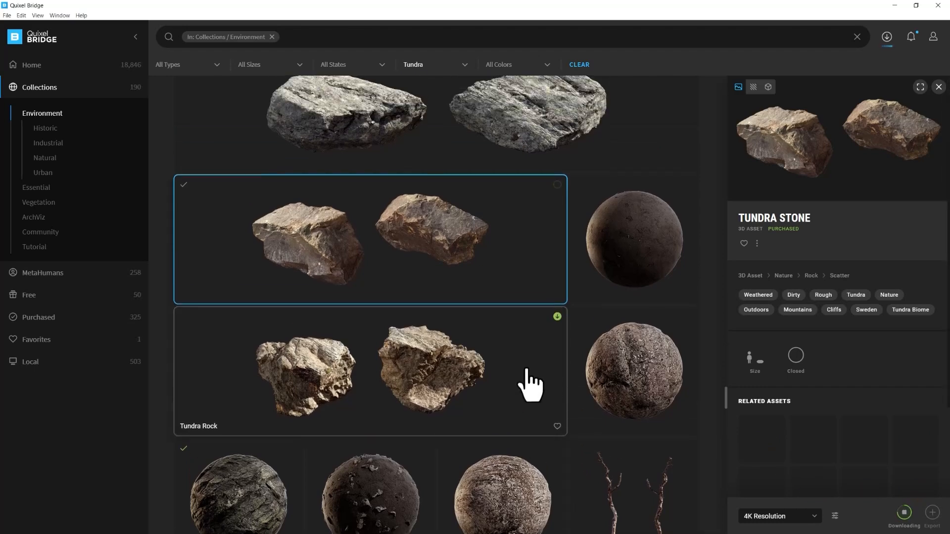
{"action": "left_click", "coordinate": [594, 402]}
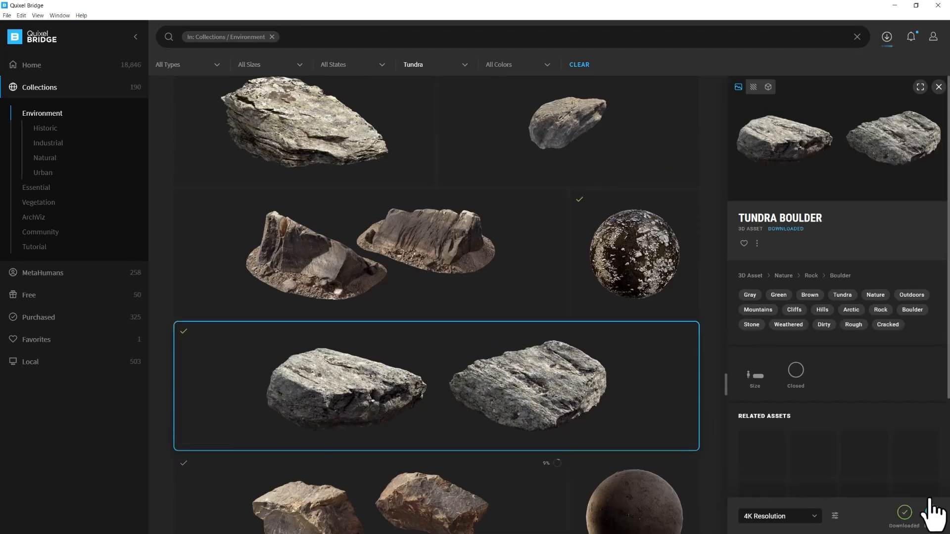
{"action": "left_click", "coordinate": [932, 512]}
{"action": "scroll", "coordinate": [414, 370], "scroll_direction": "up", "scroll_amount": 3}
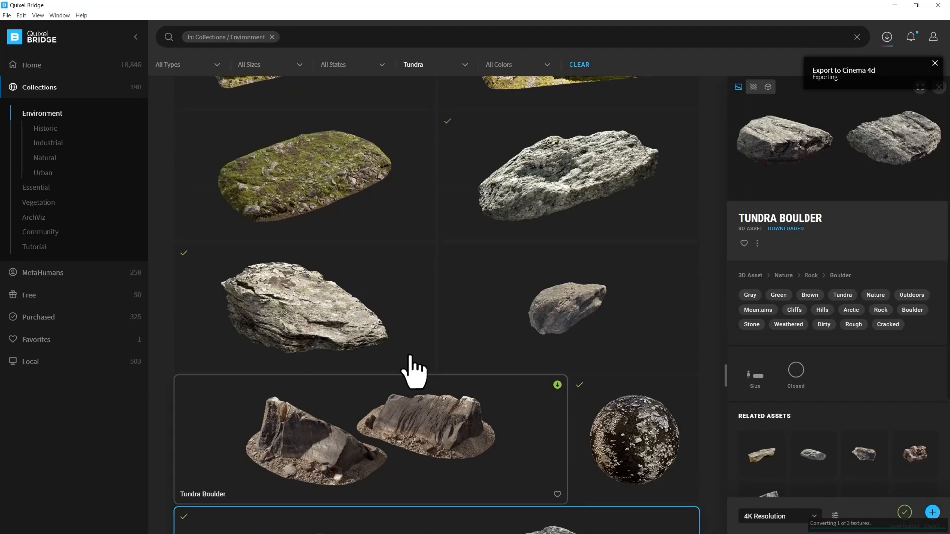
{"action": "left_click", "coordinate": [275, 335]}
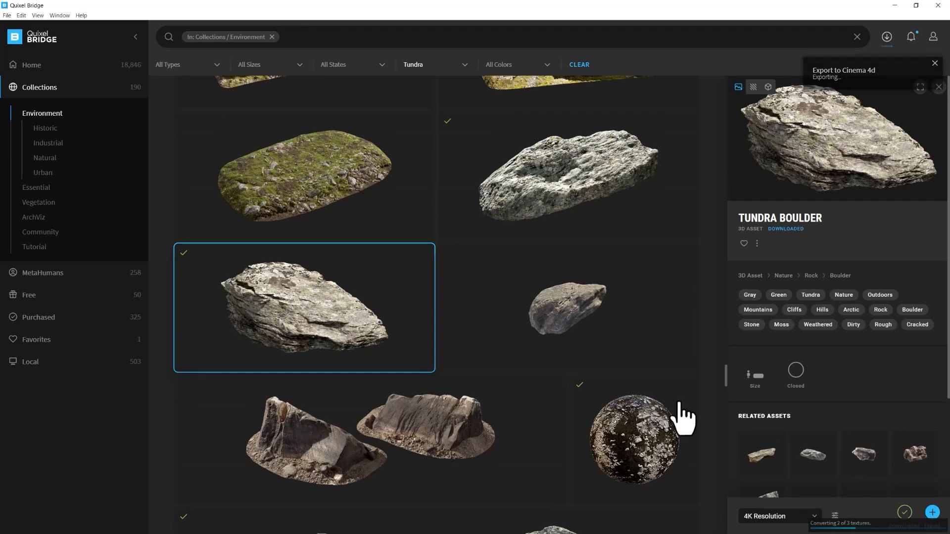
{"action": "scroll", "coordinate": [618, 376], "scroll_direction": "up", "scroll_amount": 4}
{"action": "left_click", "coordinate": [565, 347]}
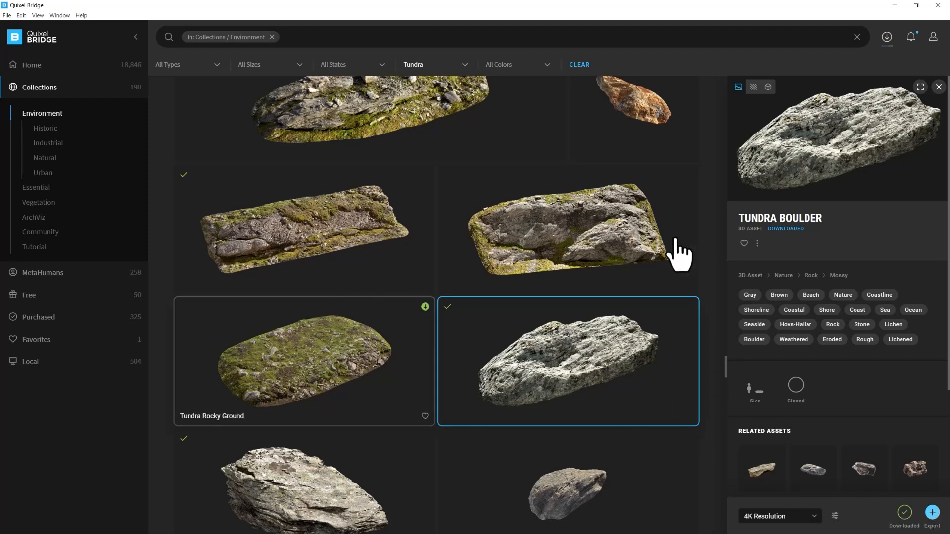
Step: Download the mossy Tundra Rock Formation above the flat grey boulder at 4K Resolution and export it to Cinema 4D
{"action": "double_click", "coordinate": [515, 246]}
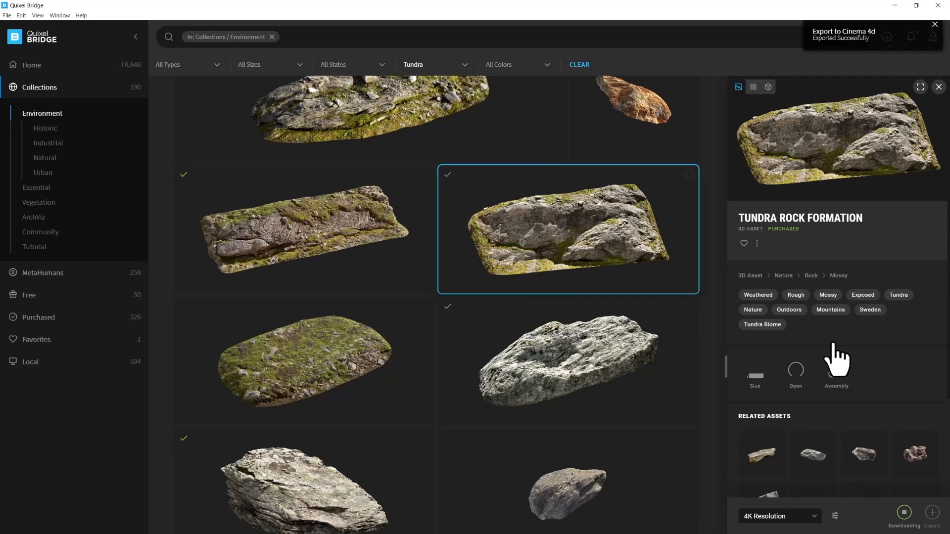
{"action": "left_click", "coordinate": [932, 512]}
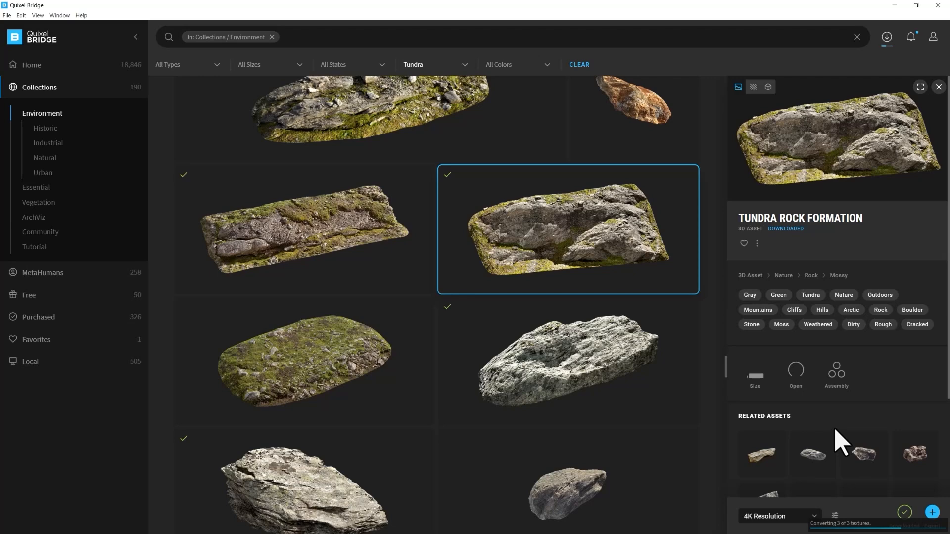
Step: Switch to Cinema 4D and save the project
{"action": "left_click", "coordinate": [895, 6]}
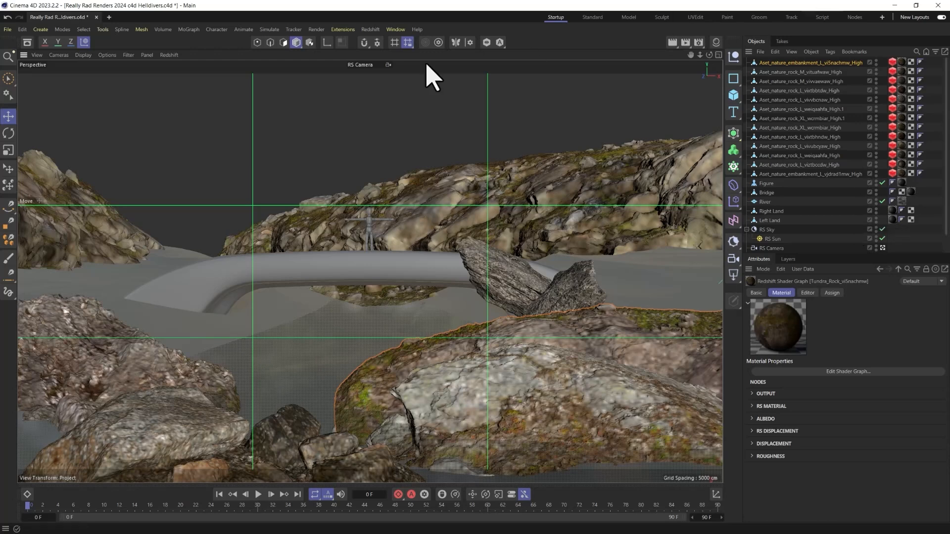
{"action": "left_click", "coordinate": [8, 29]}
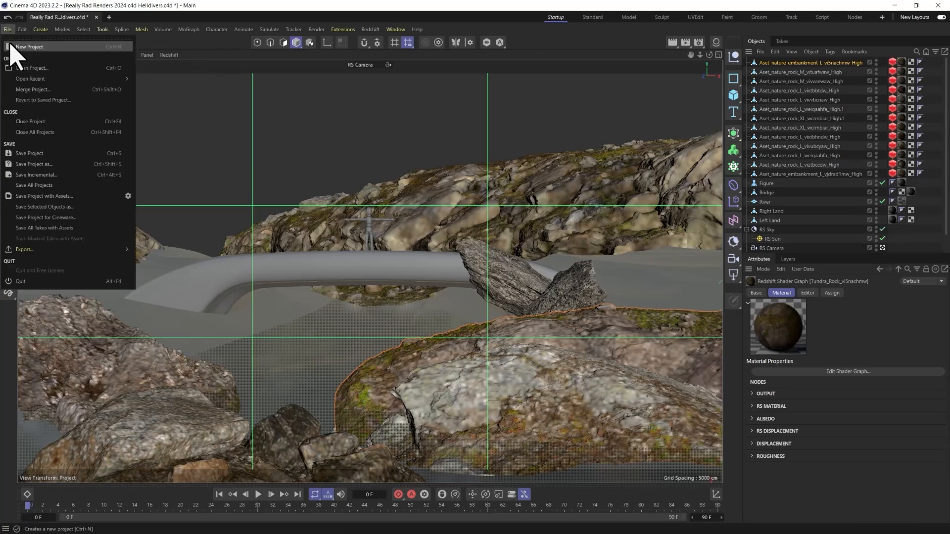
{"action": "left_click", "coordinate": [35, 154]}
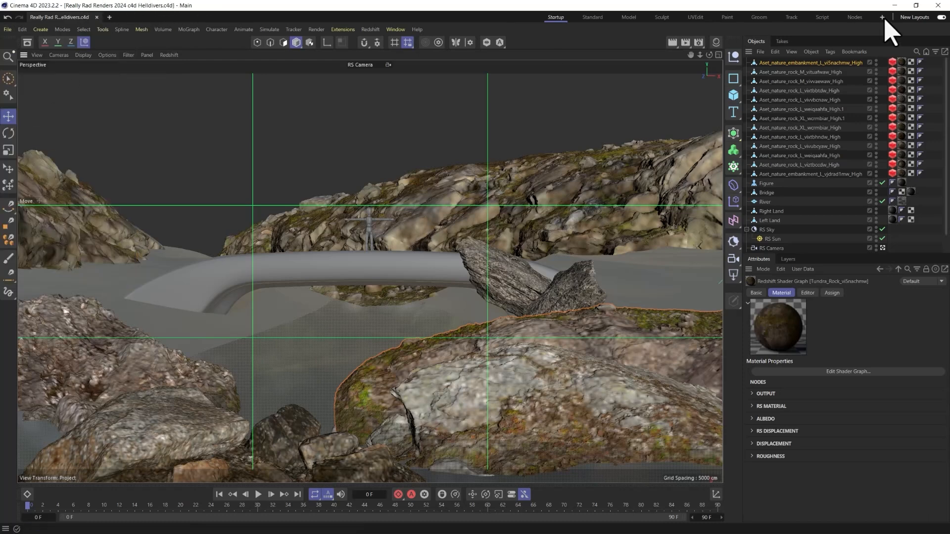
Step: Switch to Cargo by KitBash3D and open the DMZ kit from the kit library
{"action": "left_click", "coordinate": [937, 5]}
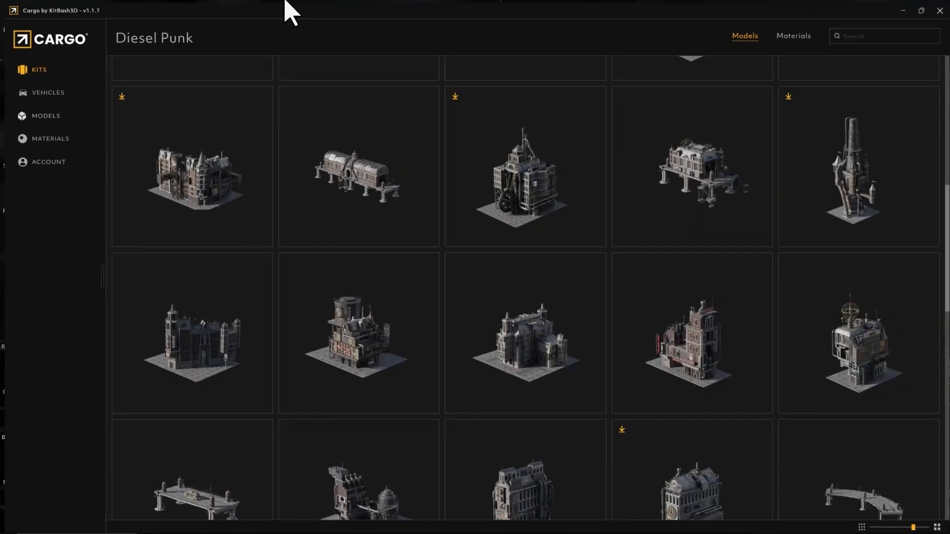
{"action": "left_click", "coordinate": [35, 68]}
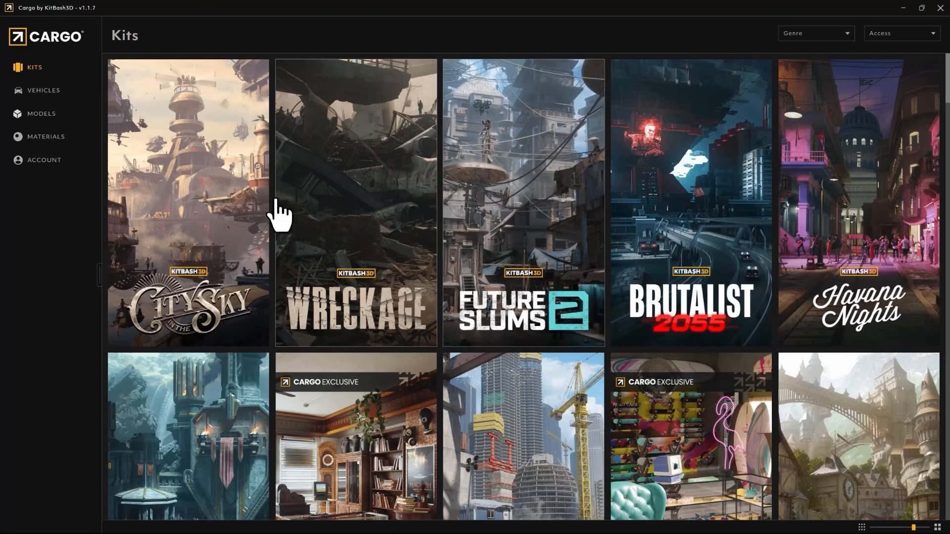
{"action": "scroll", "coordinate": [539, 224], "scroll_direction": "down", "scroll_amount": 1}
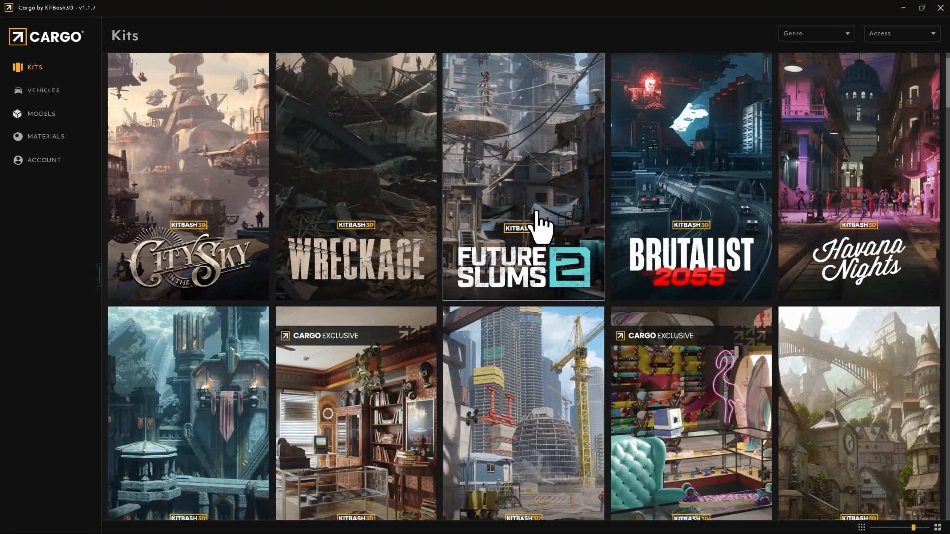
{"action": "scroll", "coordinate": [539, 225], "scroll_direction": "down", "scroll_amount": 18}
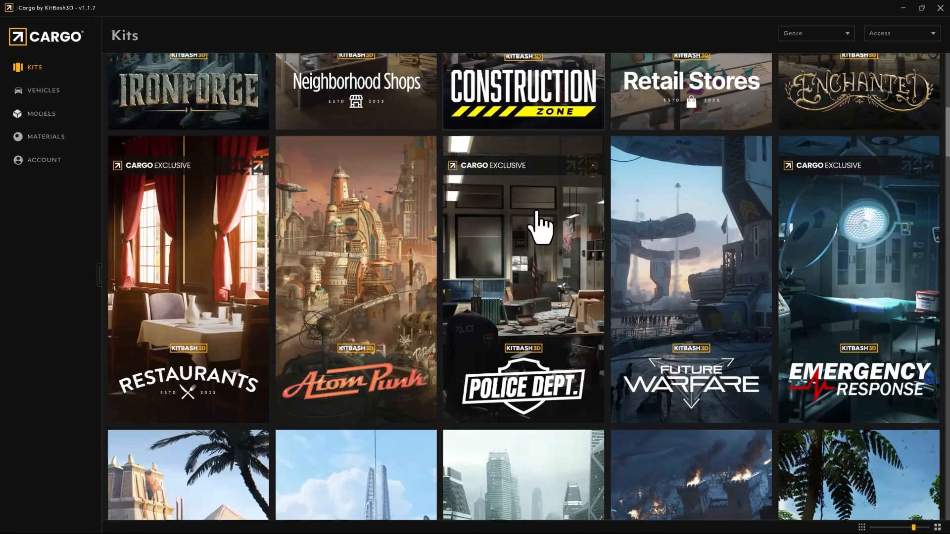
{"action": "scroll", "coordinate": [539, 225], "scroll_direction": "down", "scroll_amount": 10}
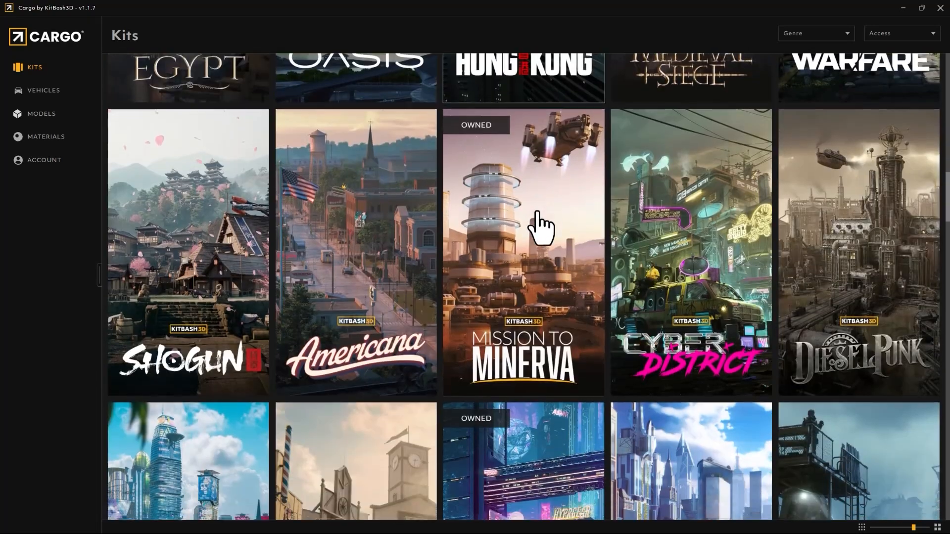
{"action": "scroll", "coordinate": [540, 223], "scroll_direction": "down", "scroll_amount": 3}
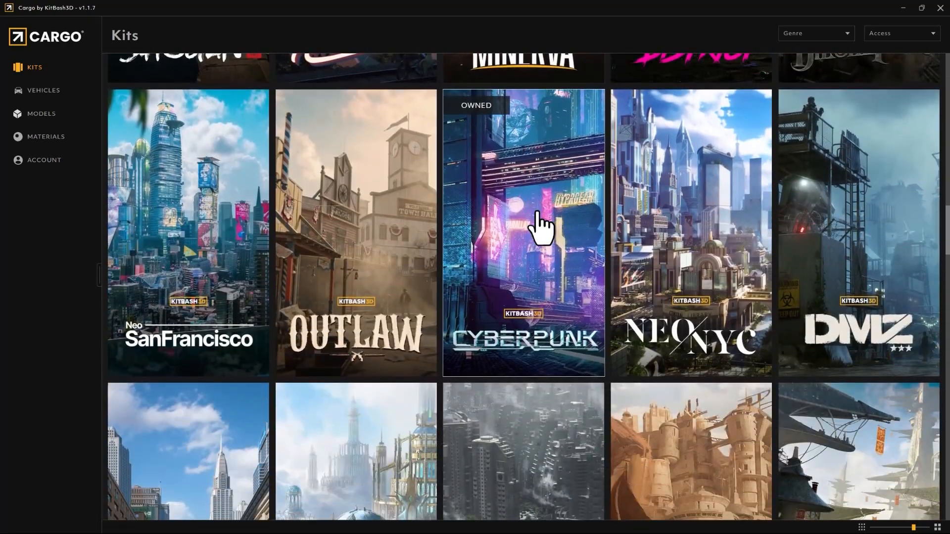
{"action": "scroll", "coordinate": [541, 223], "scroll_direction": "down", "scroll_amount": 1}
{"action": "left_click", "coordinate": [875, 252]}
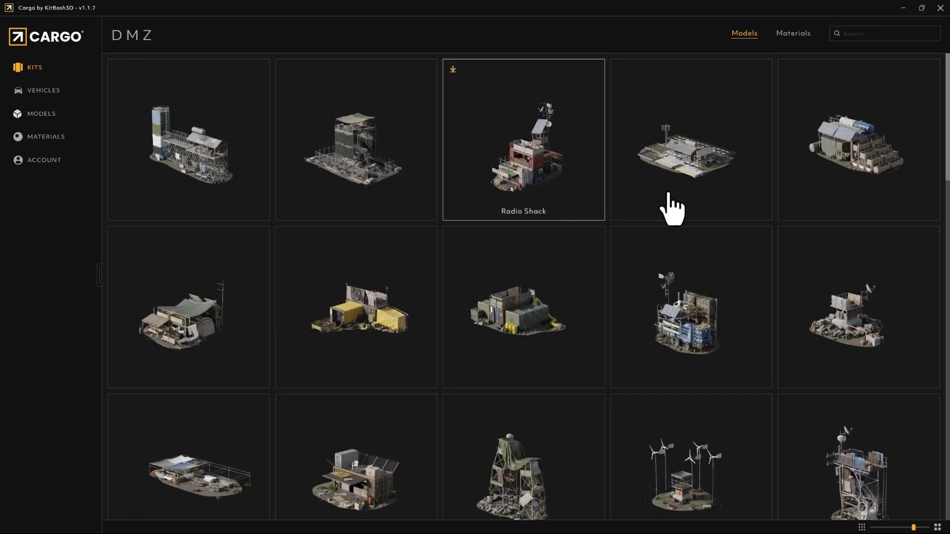
Step: Look through the models of the DMZ kit for structures that suit the scene
{"action": "scroll", "coordinate": [695, 205], "scroll_direction": "down", "scroll_amount": 3}
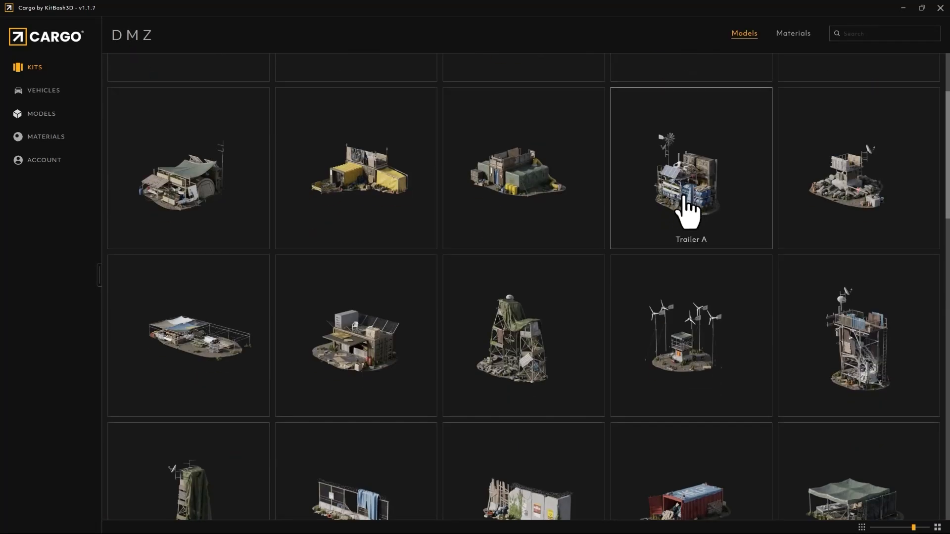
{"action": "scroll", "coordinate": [689, 213], "scroll_direction": "down", "scroll_amount": 3}
{"action": "scroll", "coordinate": [688, 213], "scroll_direction": "down", "scroll_amount": 8}
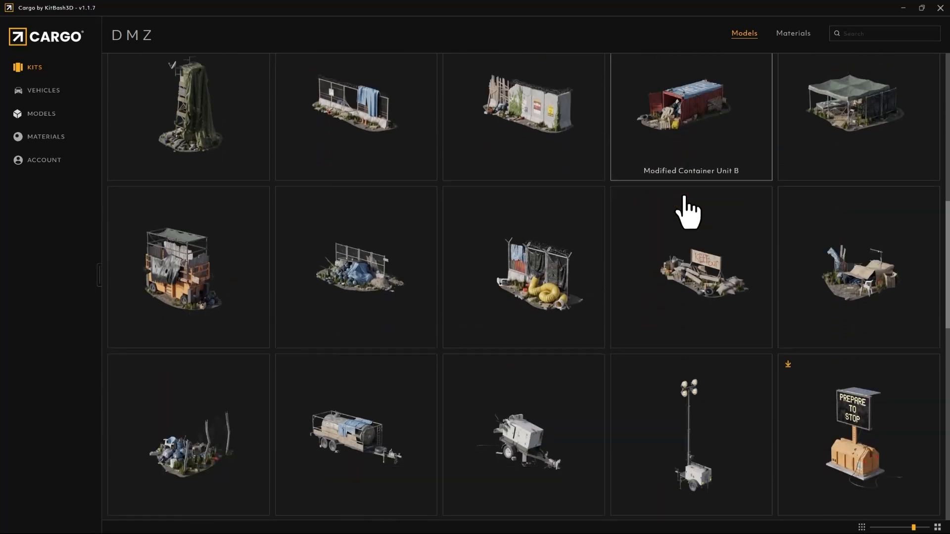
{"action": "scroll", "coordinate": [600, 227], "scroll_direction": "down", "scroll_amount": 3}
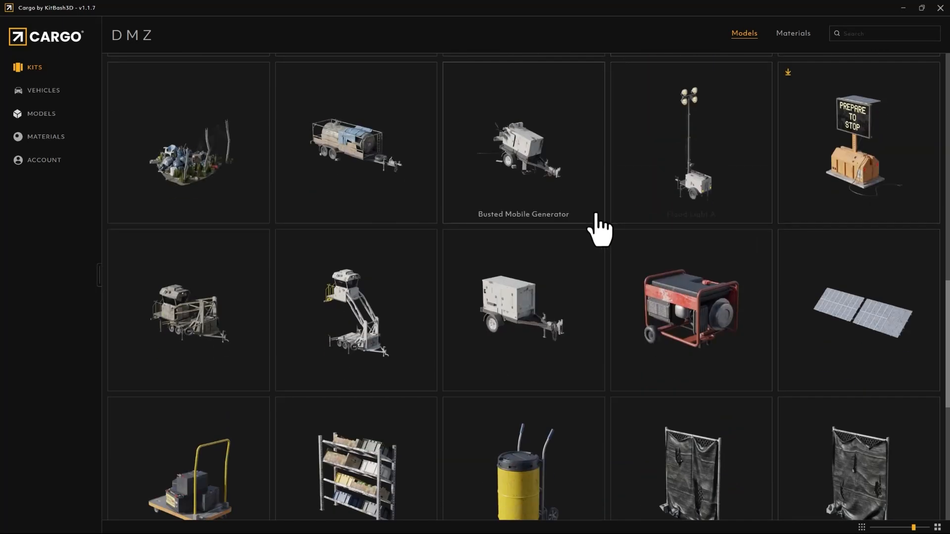
{"action": "scroll", "coordinate": [346, 276], "scroll_direction": "up", "scroll_amount": 12}
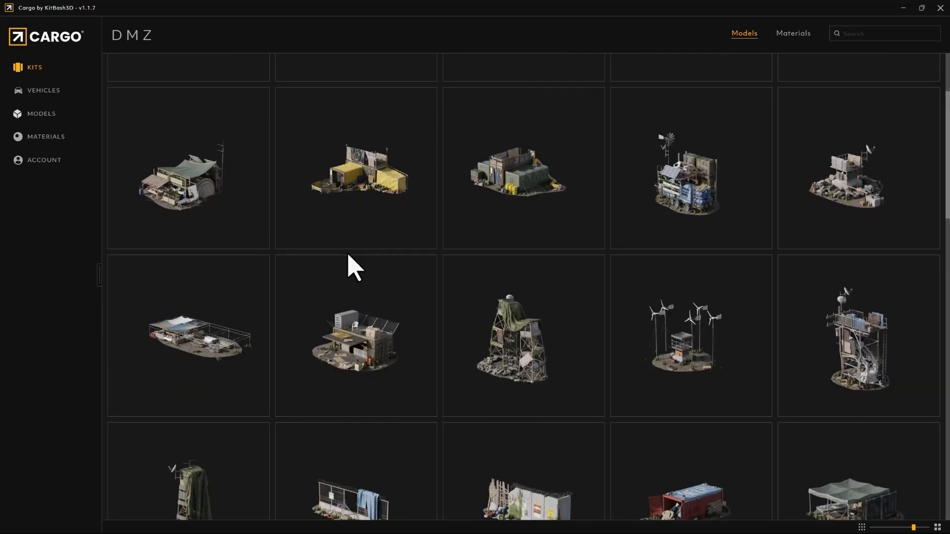
{"action": "scroll", "coordinate": [352, 270], "scroll_direction": "up", "scroll_amount": 3}
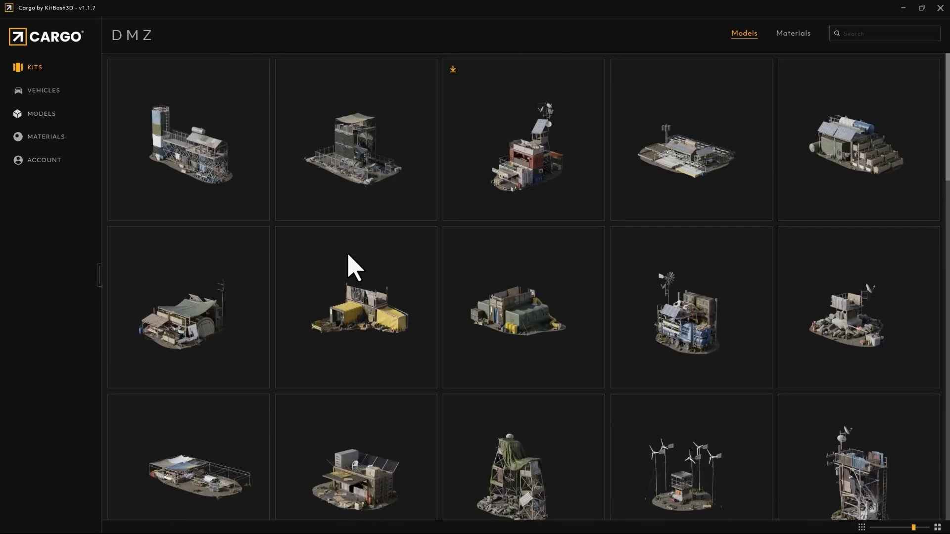
Step: Return to the kit library and open the Future Warfare kit
{"action": "left_click", "coordinate": [32, 67]}
{"action": "scroll", "coordinate": [483, 239], "scroll_direction": "down", "scroll_amount": 5}
{"action": "scroll", "coordinate": [482, 242], "scroll_direction": "down", "scroll_amount": 10}
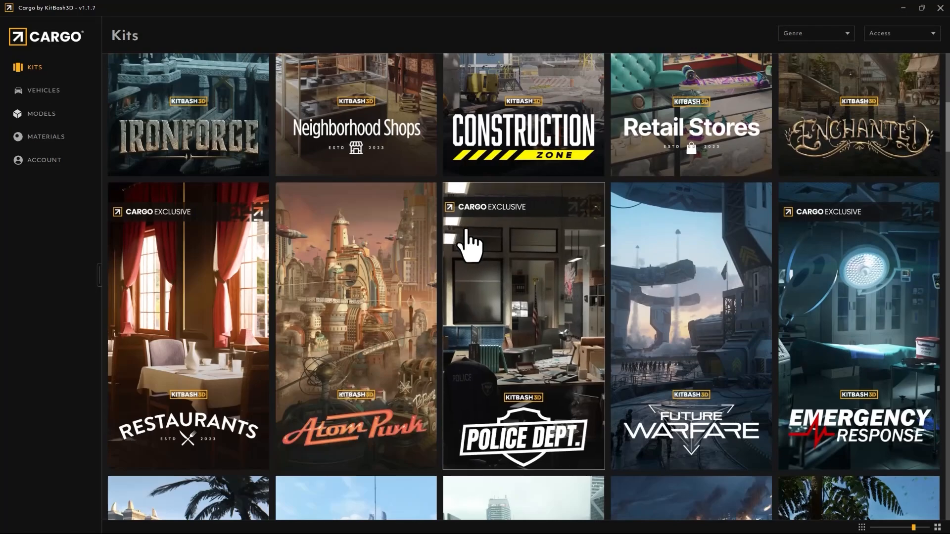
{"action": "left_click", "coordinate": [695, 168]}
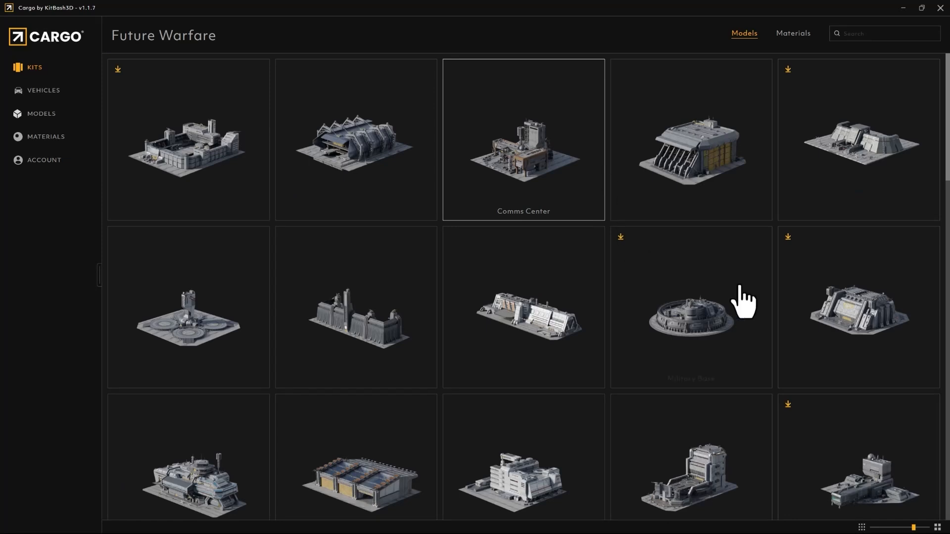
Step: Look through the models of the Future Warfare kit for military structures and props that suit the scene
{"action": "scroll", "coordinate": [565, 173], "scroll_direction": "down", "scroll_amount": 5}
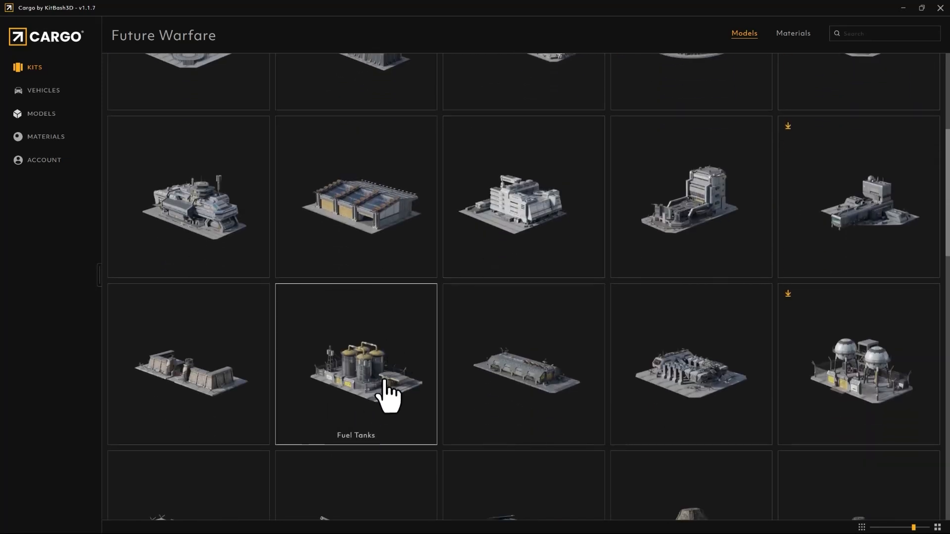
{"action": "scroll", "coordinate": [378, 388], "scroll_direction": "down", "scroll_amount": 2}
{"action": "scroll", "coordinate": [696, 280], "scroll_direction": "down", "scroll_amount": 3}
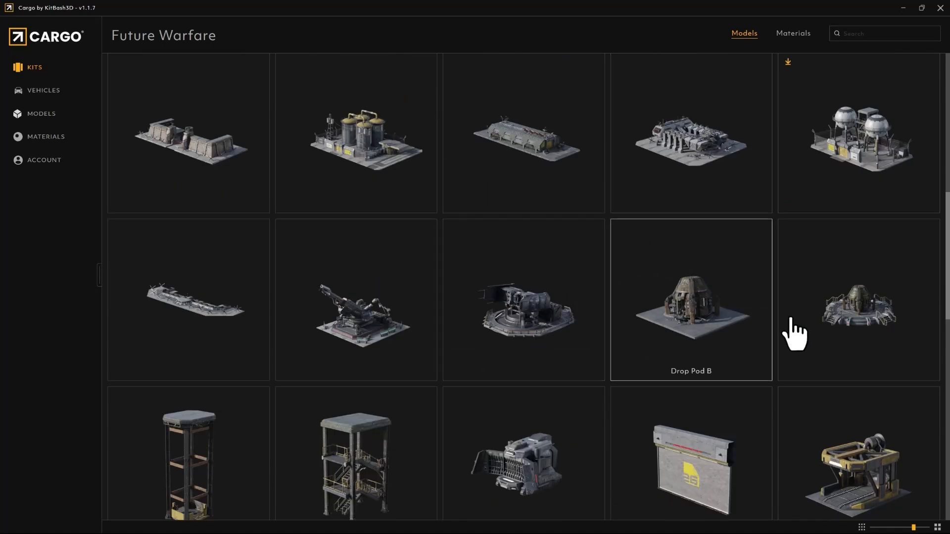
{"action": "scroll", "coordinate": [791, 321], "scroll_direction": "down", "scroll_amount": 1}
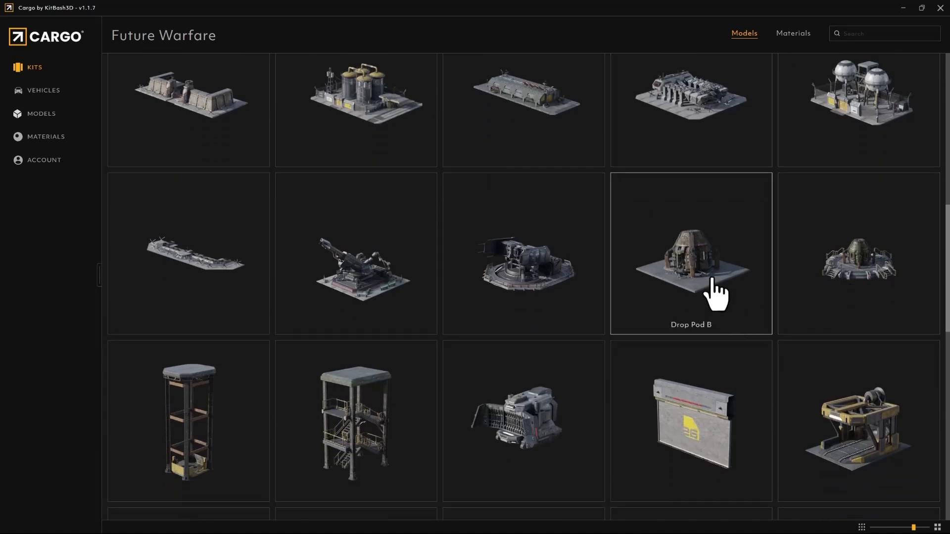
{"action": "scroll", "coordinate": [710, 281], "scroll_direction": "down", "scroll_amount": 7}
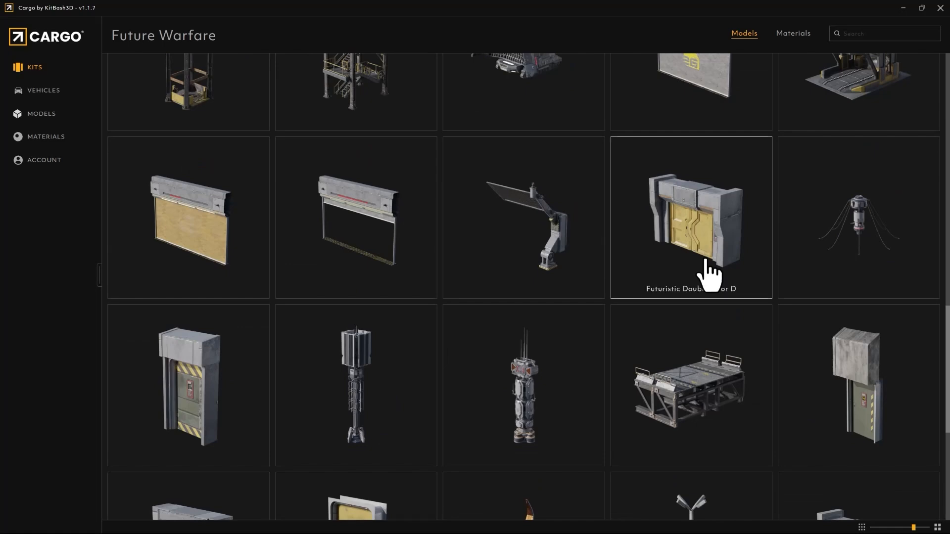
{"action": "scroll", "coordinate": [710, 277], "scroll_direction": "down", "scroll_amount": 4}
{"action": "scroll", "coordinate": [692, 282], "scroll_direction": "down", "scroll_amount": 3}
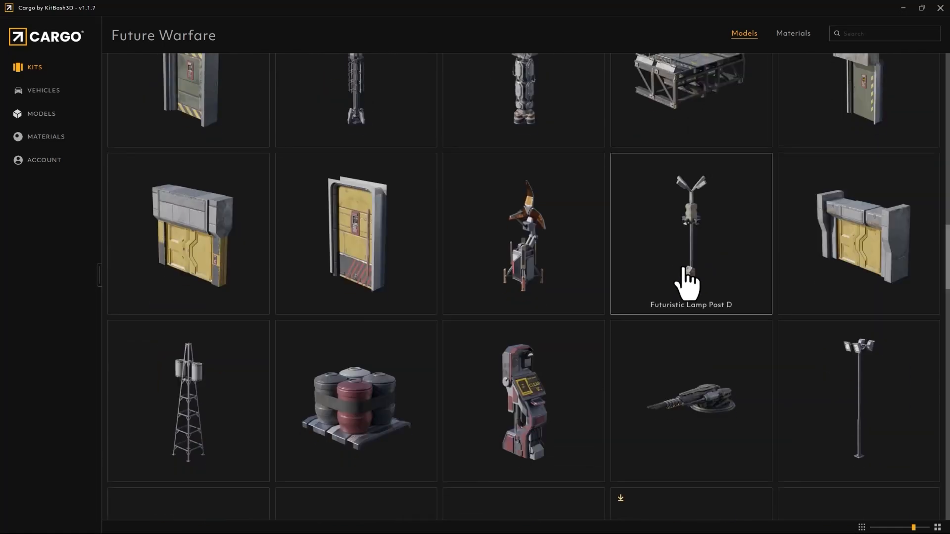
{"action": "scroll", "coordinate": [687, 283], "scroll_direction": "down", "scroll_amount": 5}
{"action": "scroll", "coordinate": [685, 283], "scroll_direction": "down", "scroll_amount": 10}
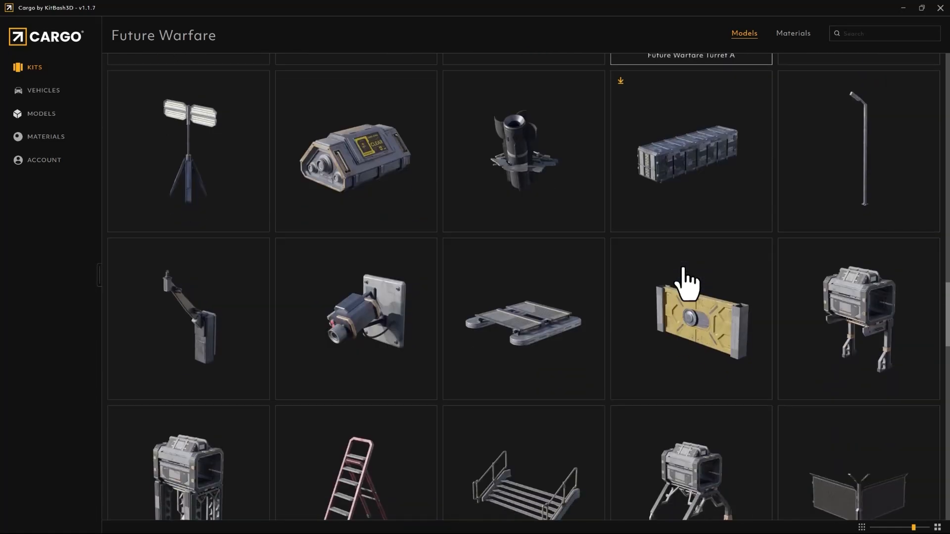
{"action": "scroll", "coordinate": [651, 279], "scroll_direction": "down", "scroll_amount": 6}
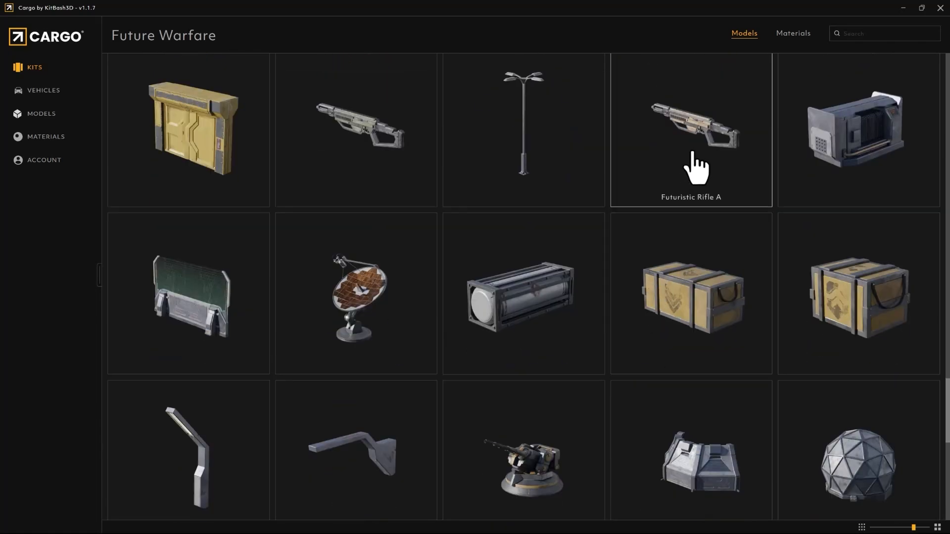
{"action": "scroll", "coordinate": [683, 198], "scroll_direction": "down", "scroll_amount": 3}
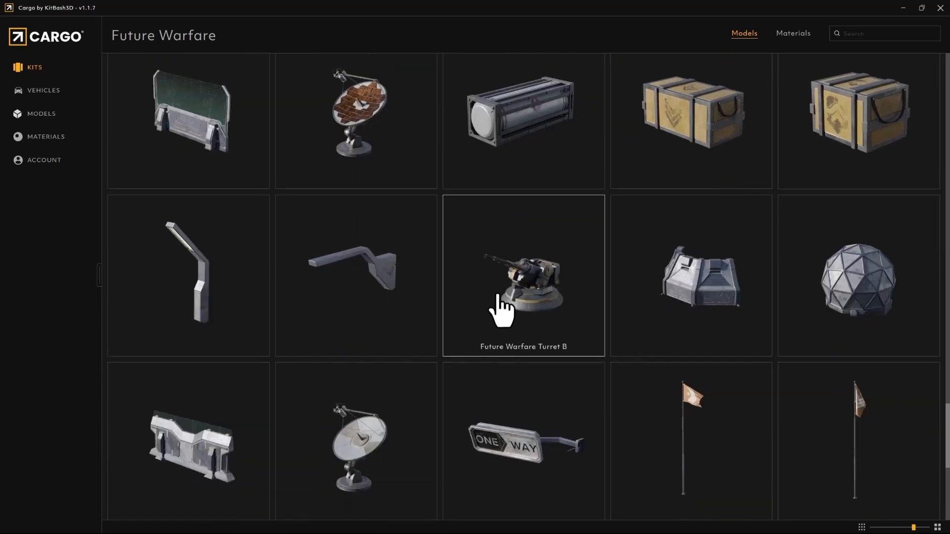
{"action": "scroll", "coordinate": [500, 299], "scroll_direction": "down", "scroll_amount": 1}
{"action": "scroll", "coordinate": [504, 316], "scroll_direction": "down", "scroll_amount": 6}
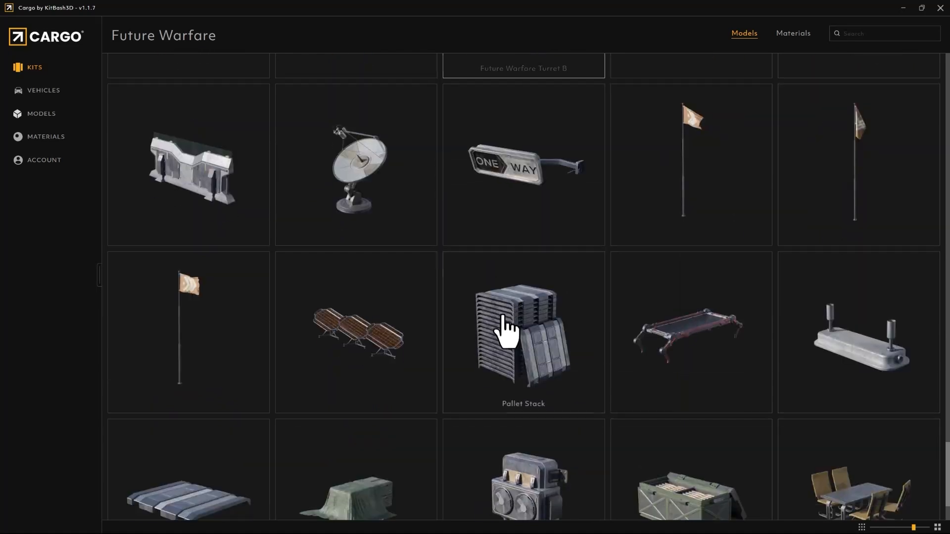
{"action": "scroll", "coordinate": [522, 337], "scroll_direction": "down", "scroll_amount": 9}
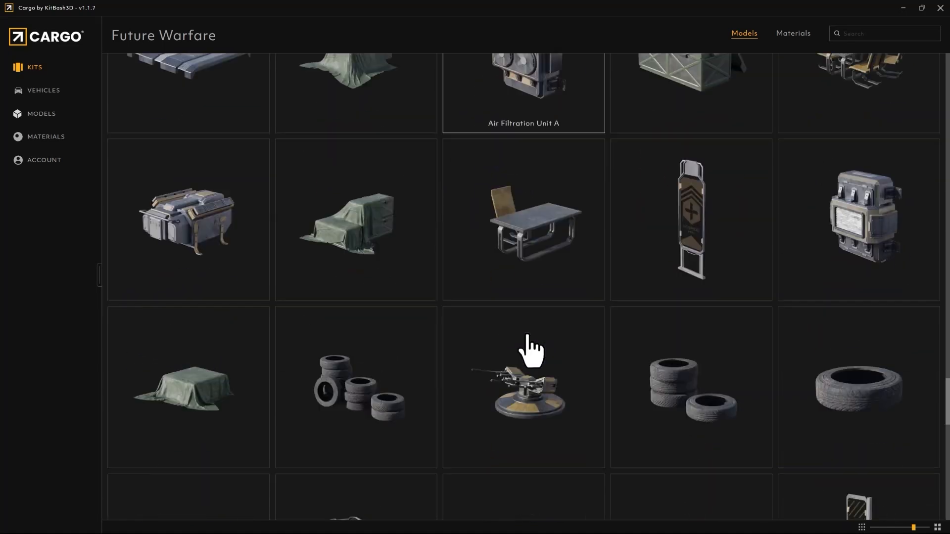
{"action": "scroll", "coordinate": [529, 349], "scroll_direction": "down", "scroll_amount": 9}
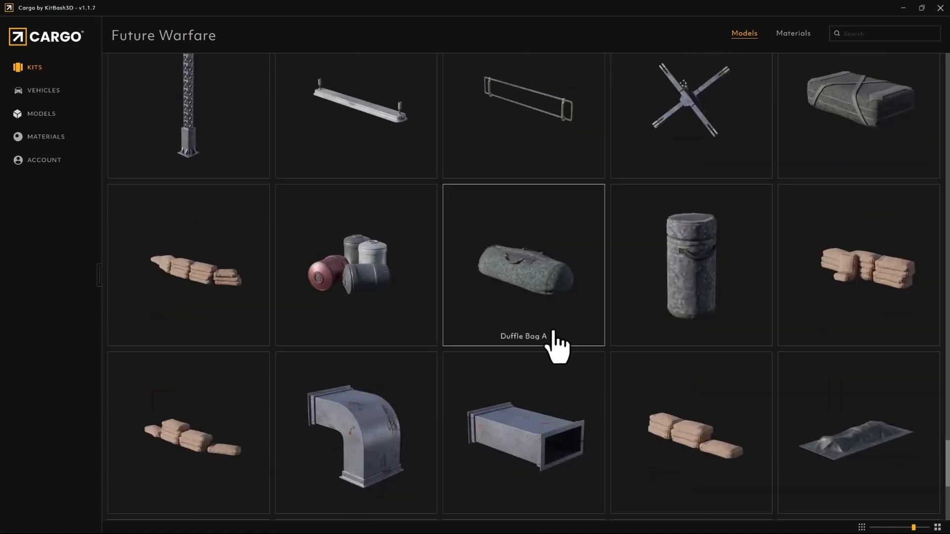
{"action": "scroll", "coordinate": [556, 346], "scroll_direction": "down", "scroll_amount": 6}
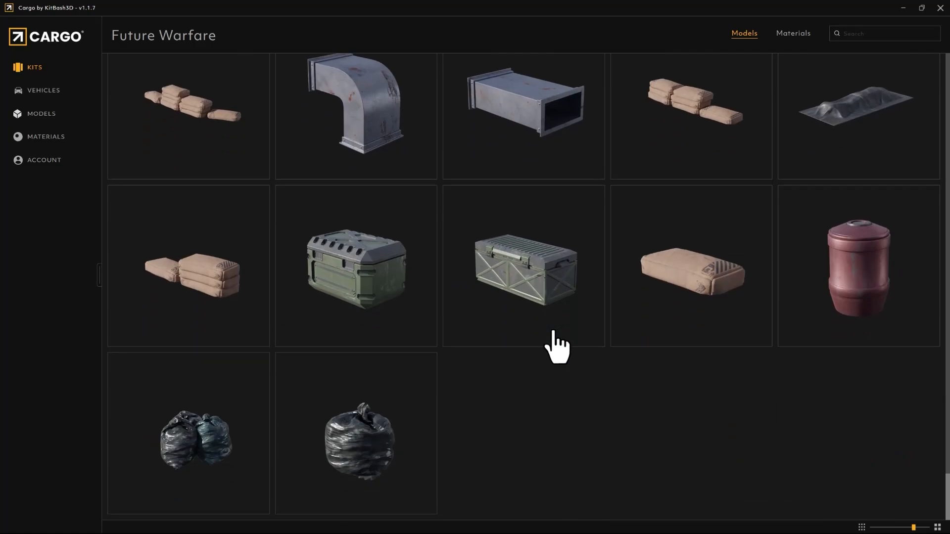
{"action": "scroll", "coordinate": [557, 346], "scroll_direction": "up", "scroll_amount": 8}
{"action": "scroll", "coordinate": [556, 346], "scroll_direction": "up", "scroll_amount": 6}
Step: Switch to Cinema 4D, open Really Rad Renders 2024 c4d Helldivers.c4d from the c4d 2023.2 Version folder, and close the RS Feedback Display
{"action": "left_click", "coordinate": [902, 8]}
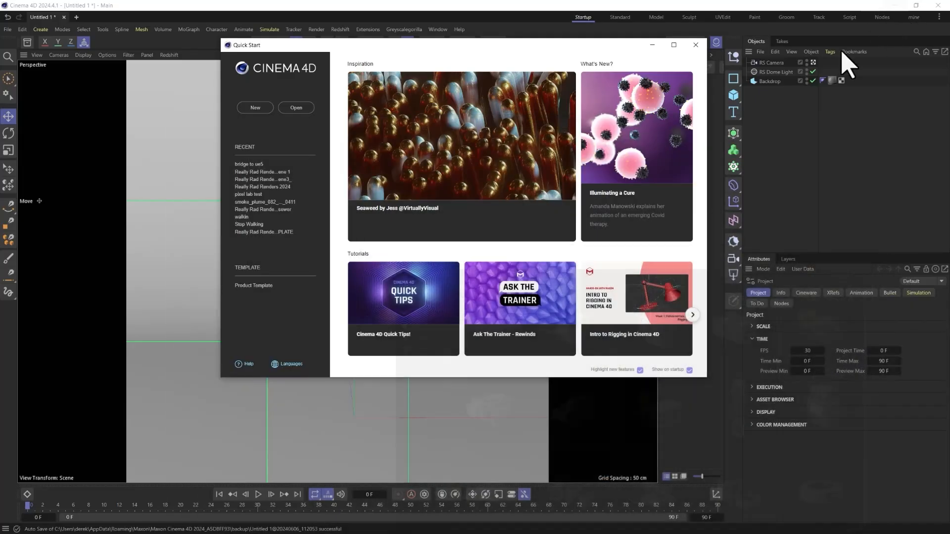
{"action": "left_click", "coordinate": [292, 109]}
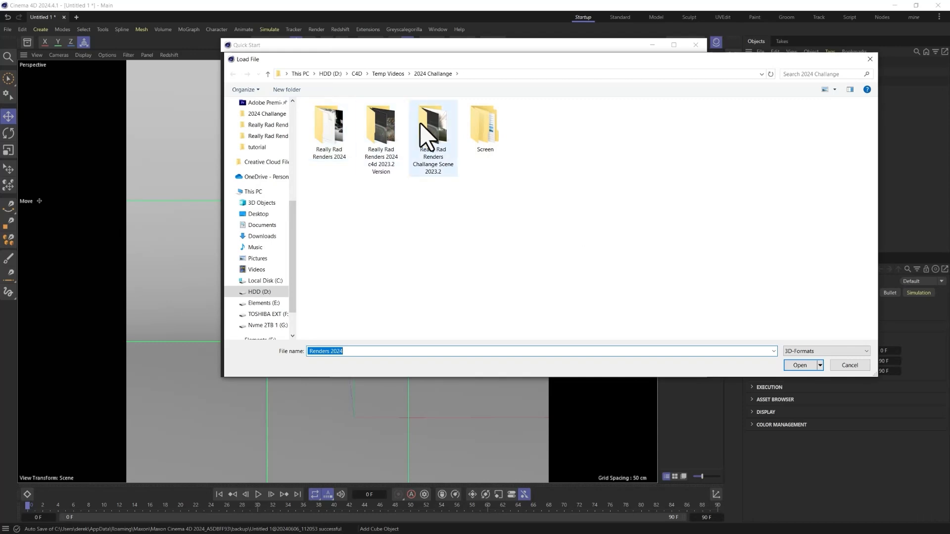
{"action": "double_click", "coordinate": [427, 136]}
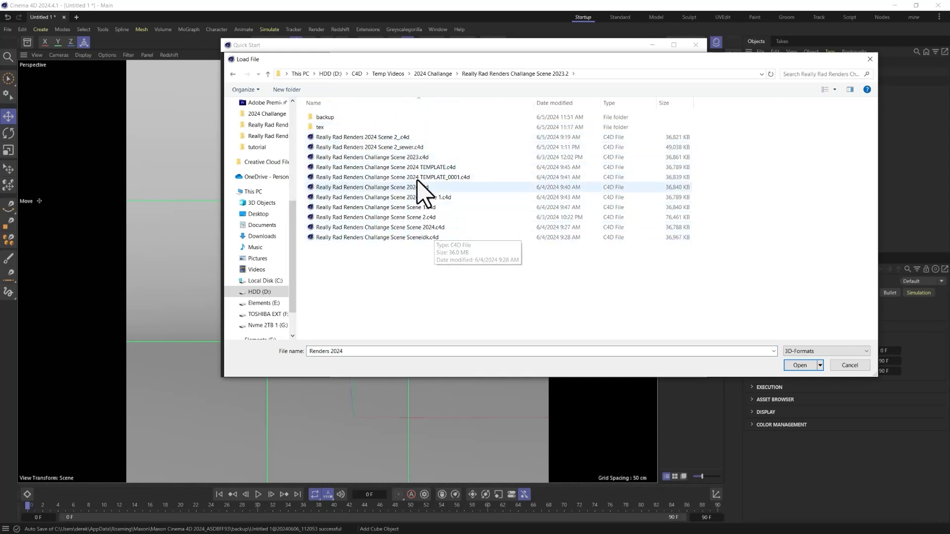
{"action": "left_click", "coordinate": [438, 73]}
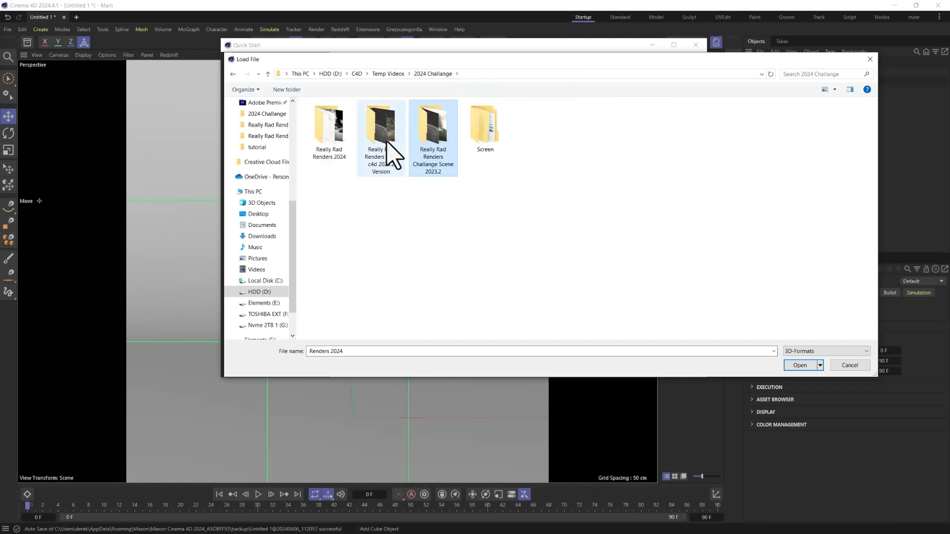
{"action": "double_click", "coordinate": [348, 133]}
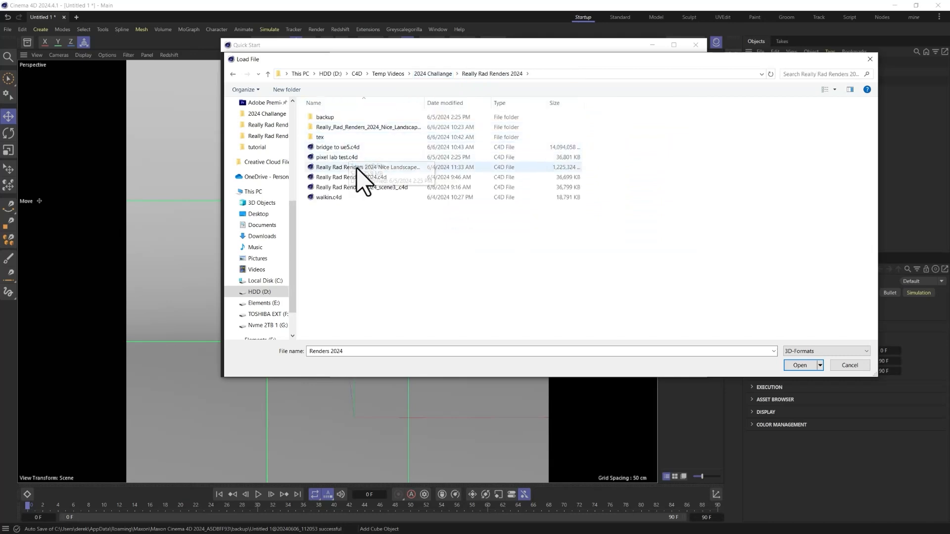
{"action": "left_click", "coordinate": [433, 74]}
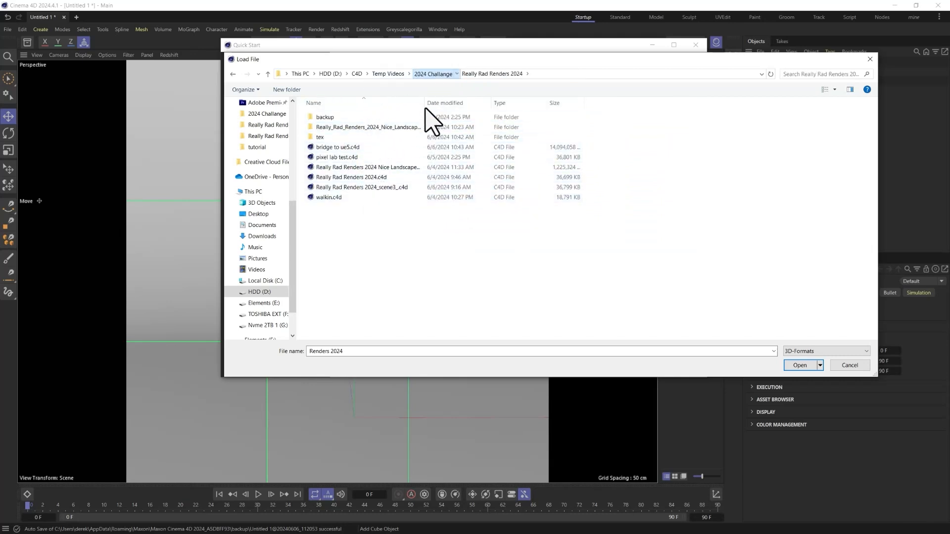
{"action": "double_click", "coordinate": [388, 126]}
{"action": "left_click", "coordinate": [390, 141]}
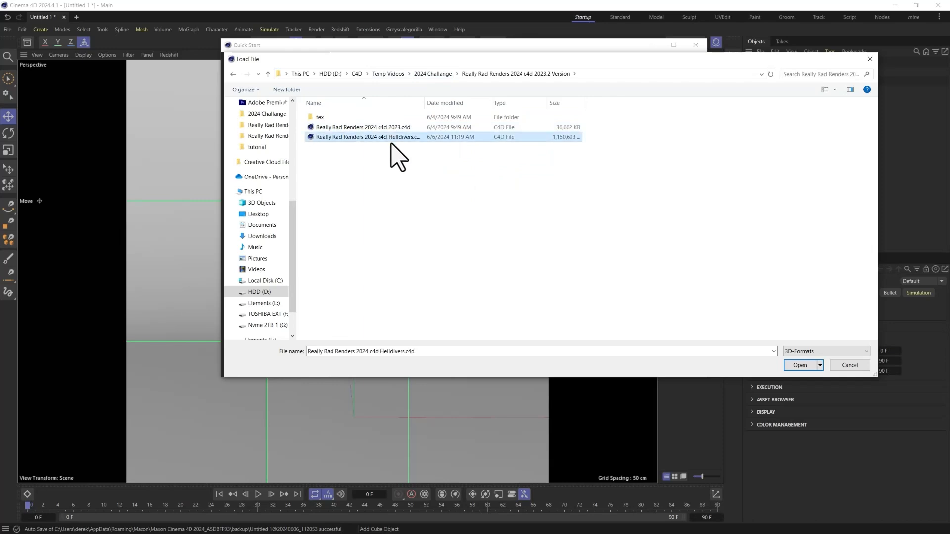
{"action": "left_click", "coordinate": [797, 365]}
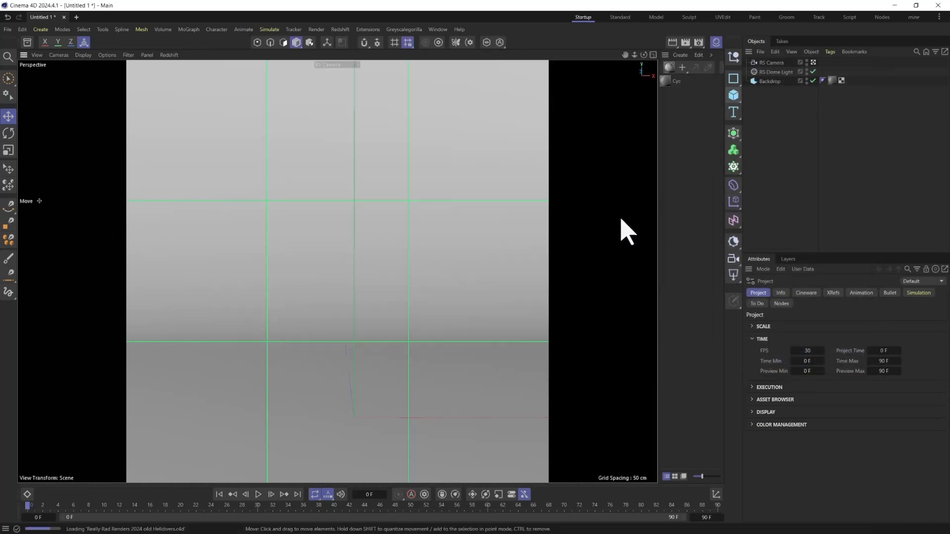
{"action": "left_click", "coordinate": [546, 317]}
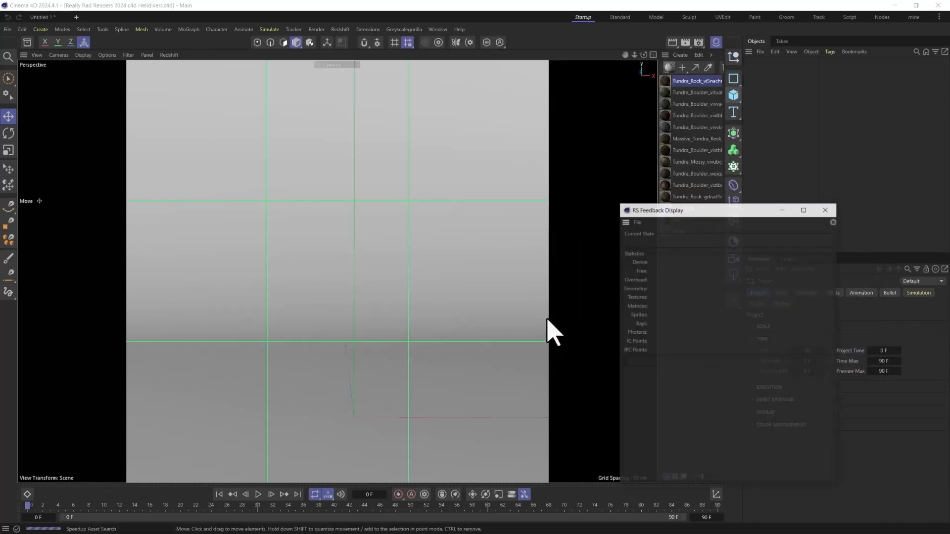
{"action": "left_click", "coordinate": [826, 209]}
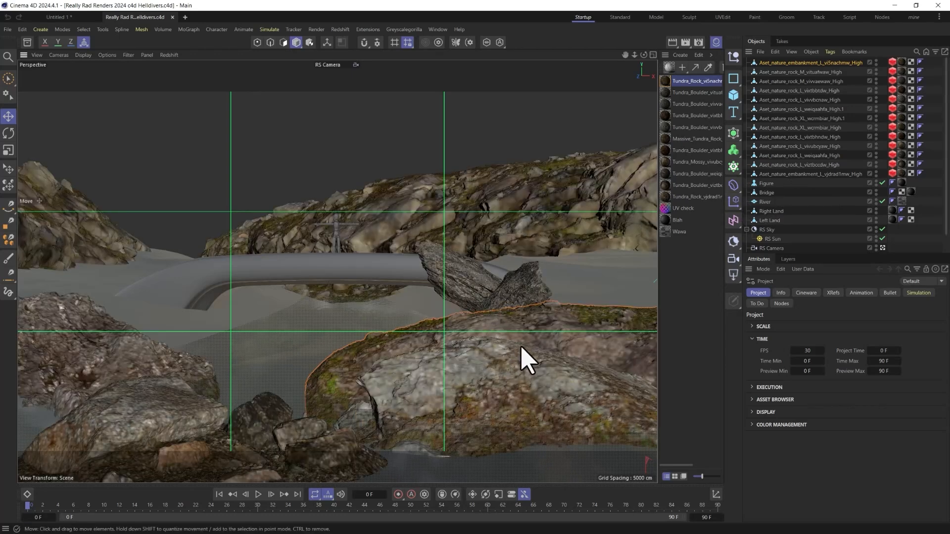
Step: Move the Aset_nature_embankment_L_vi5nachmw_High rock off the foreground boulder toward the river below the bridge and rotate it
{"action": "left_click", "coordinate": [784, 63]}
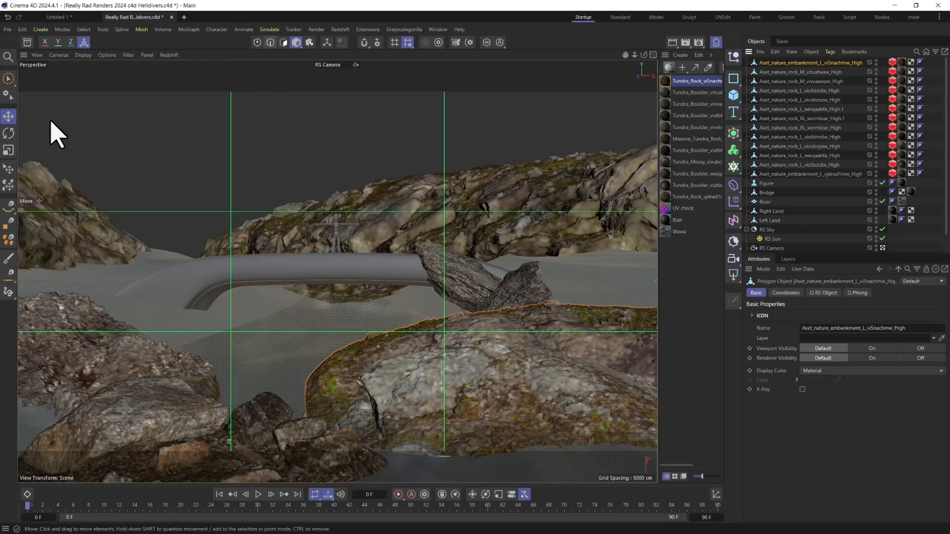
{"action": "left_click_drag", "start_coordinate": [509, 371], "coordinate": [445, 361]}
{"action": "key", "text": "r"}
{"action": "key", "text": "e"}
{"action": "key", "text": "r"}
{"action": "key", "text": "e"}
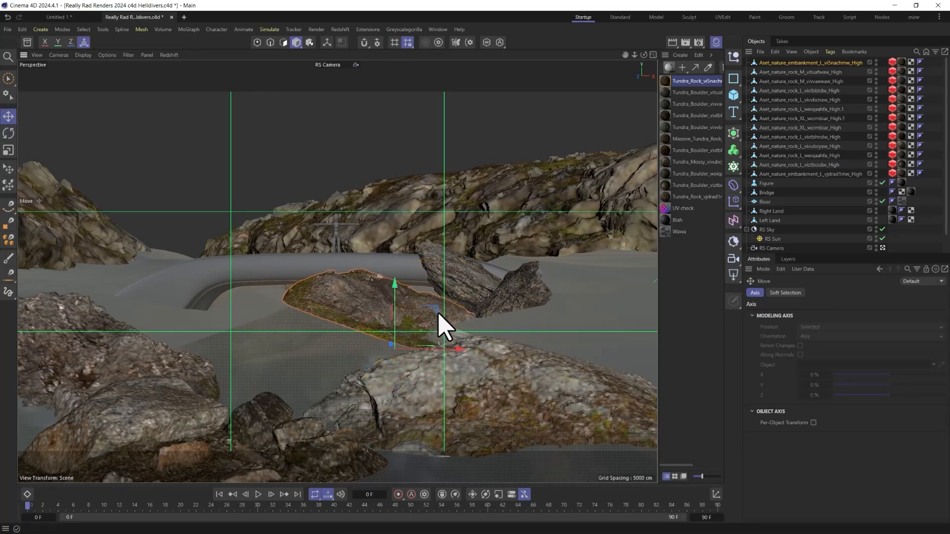
Step: Bring the embankment rock over to the left bank in the foreground and adjust its rotation
{"action": "left_click_drag", "start_coordinate": [439, 322], "coordinate": [193, 419]}
{"action": "key", "text": "r"}
{"action": "key", "text": "e"}
{"action": "key", "text": "r"}
{"action": "key", "text": "e"}
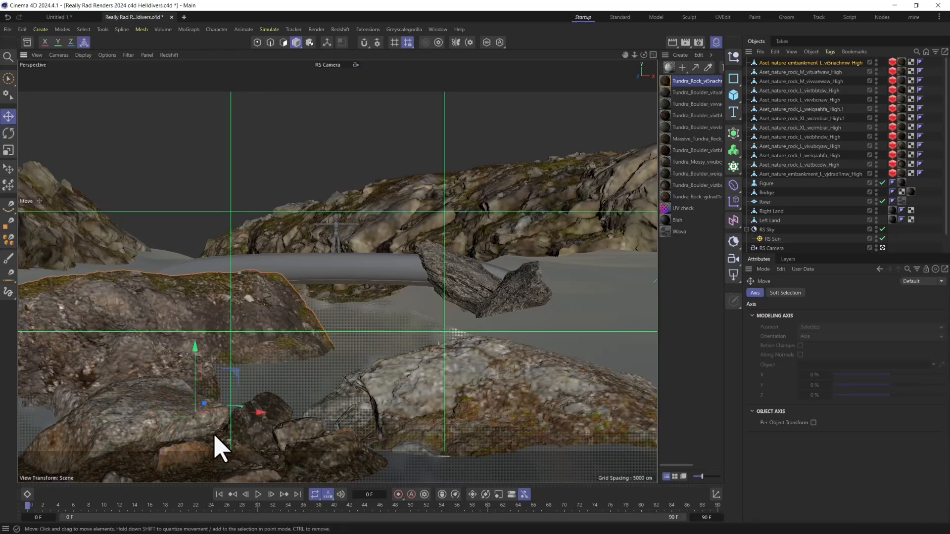
Step: Push the embankment rock into the background behind the bridge's left end, refining its placement in the top and perspective views
{"action": "left_click_drag", "start_coordinate": [237, 379], "coordinate": [199, 291]}
{"action": "left_click_drag", "start_coordinate": [199, 250], "coordinate": [243, 269]}
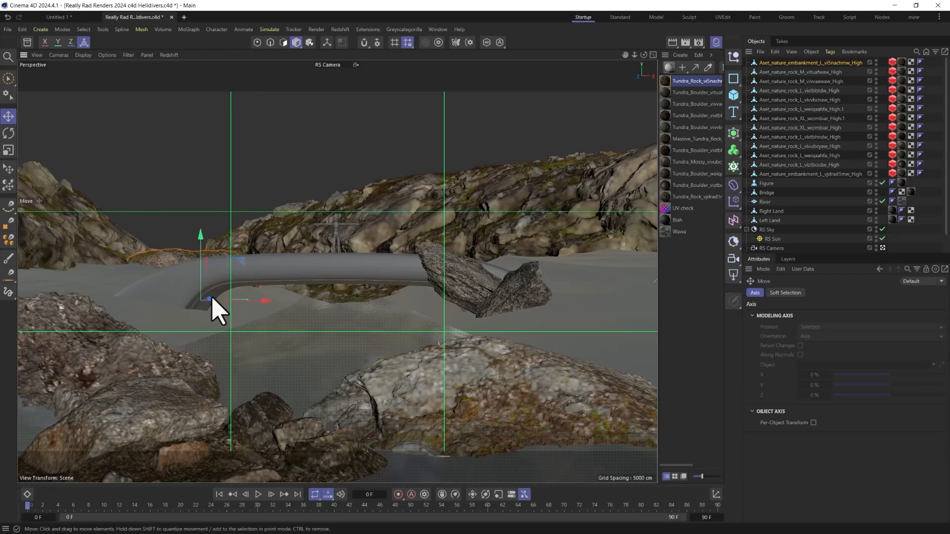
{"action": "left_click_drag", "start_coordinate": [210, 298], "coordinate": [202, 288]}
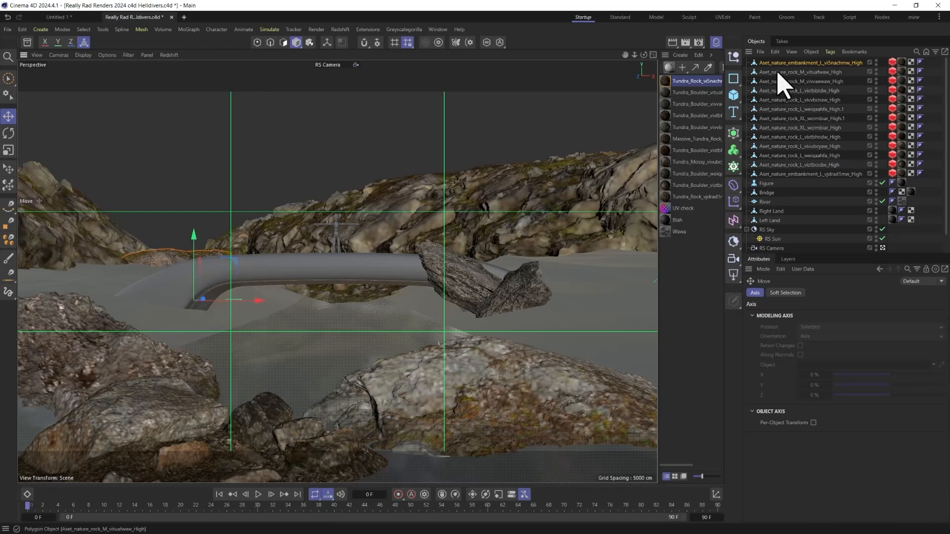
{"action": "middle_click", "coordinate": [538, 223]}
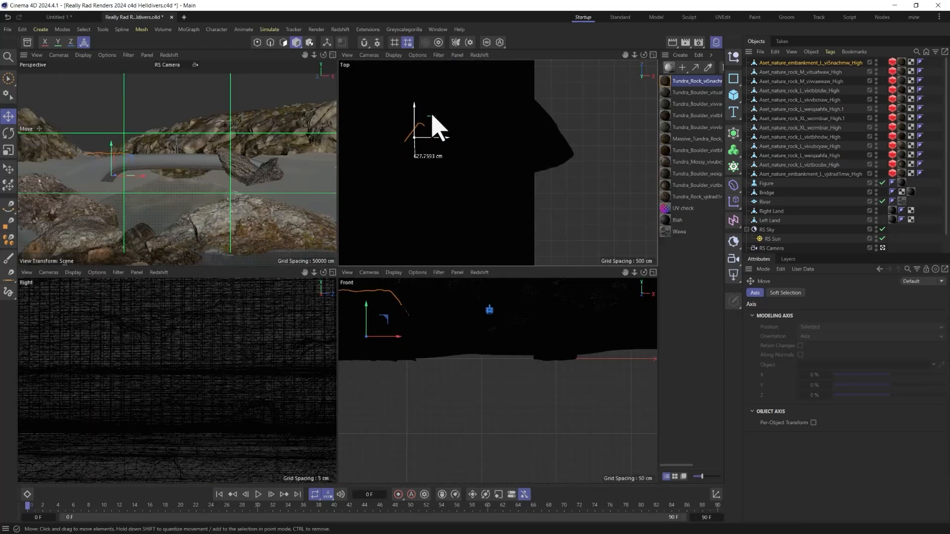
{"action": "left_click_drag", "start_coordinate": [432, 117], "coordinate": [428, 114]}
{"action": "left_click_drag", "start_coordinate": [102, 146], "coordinate": [101, 144]}
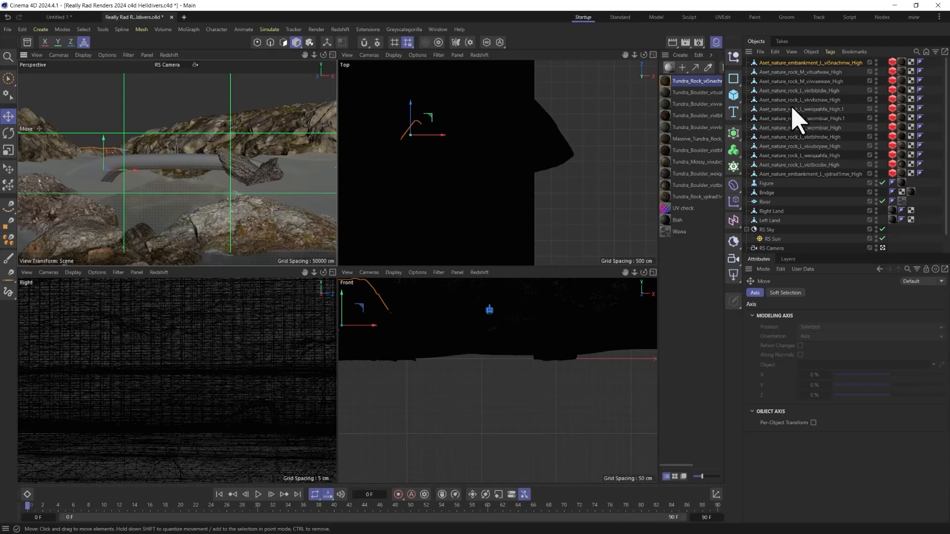
Step: Move the Aset_nature_rock_M_vituafwaw_High rock from the foreground to the right riverbank just in front of the bridge
{"action": "left_click", "coordinate": [806, 72]}
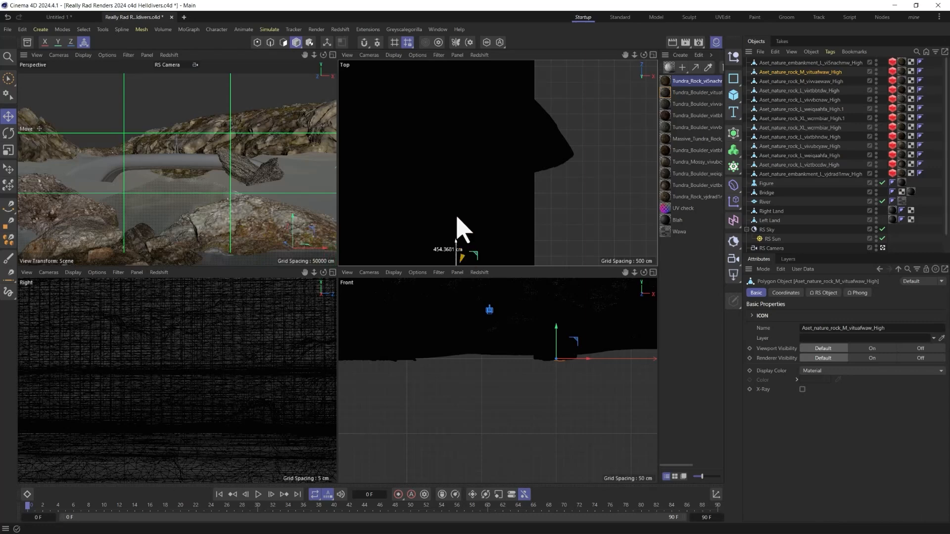
{"action": "left_click_drag", "start_coordinate": [456, 217], "coordinate": [456, 180]}
{"action": "left_click_drag", "start_coordinate": [254, 180], "coordinate": [218, 167]}
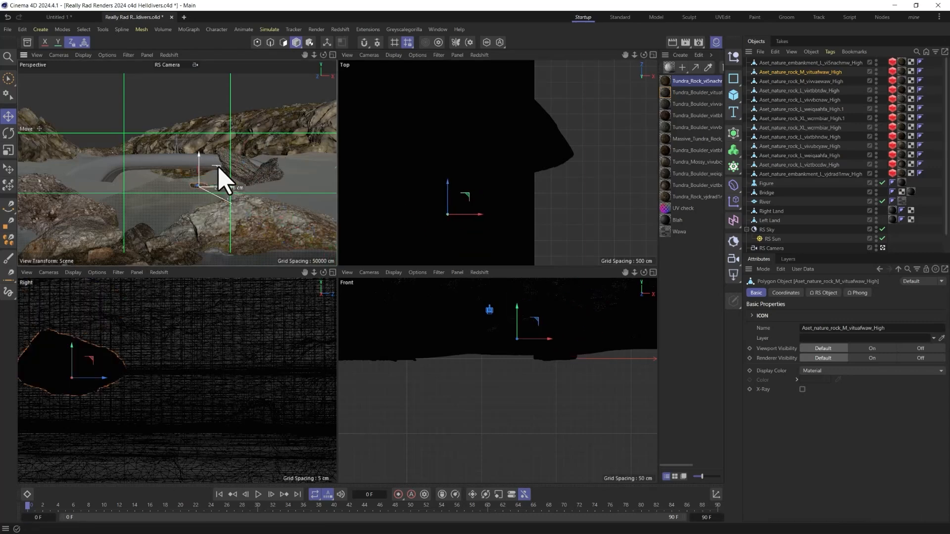
Step: Scale up the Aset_nature_rock_M_vituafwaw_High rock uniformly until it fills the bank beneath the bridge's right half
{"action": "key", "text": "t"}
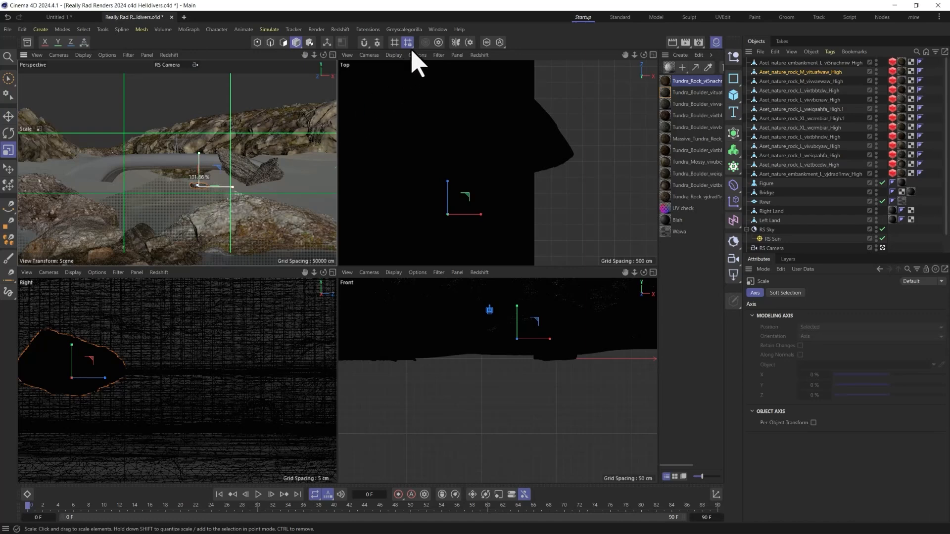
{"action": "middle_click", "coordinate": [195, 188]}
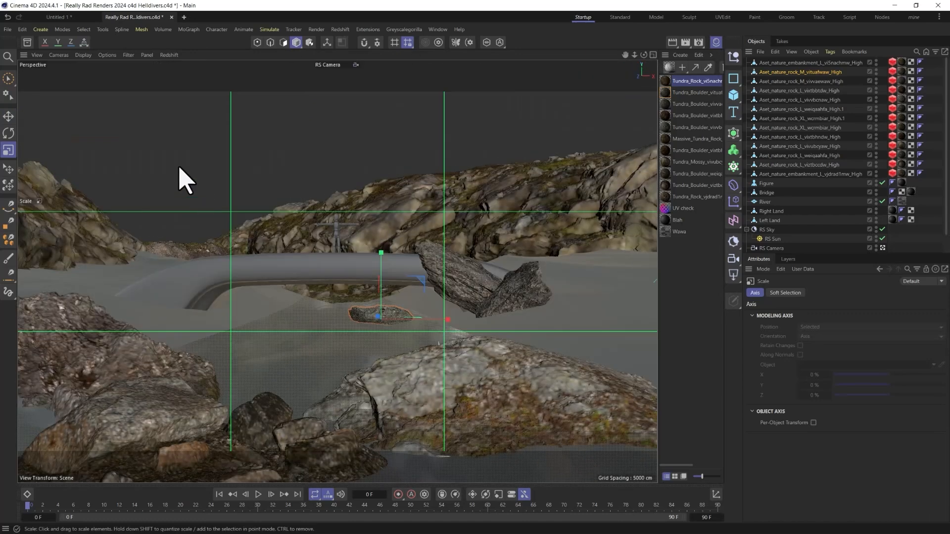
{"action": "left_click_drag", "start_coordinate": [536, 235], "coordinate": [639, 99]}
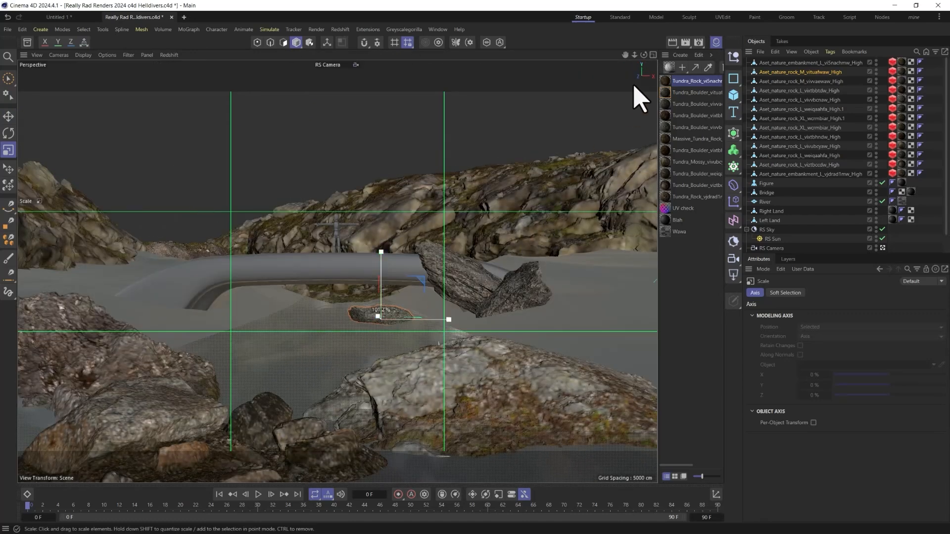
{"action": "left_click_drag", "start_coordinate": [809, 1], "coordinate": [831, 1]}
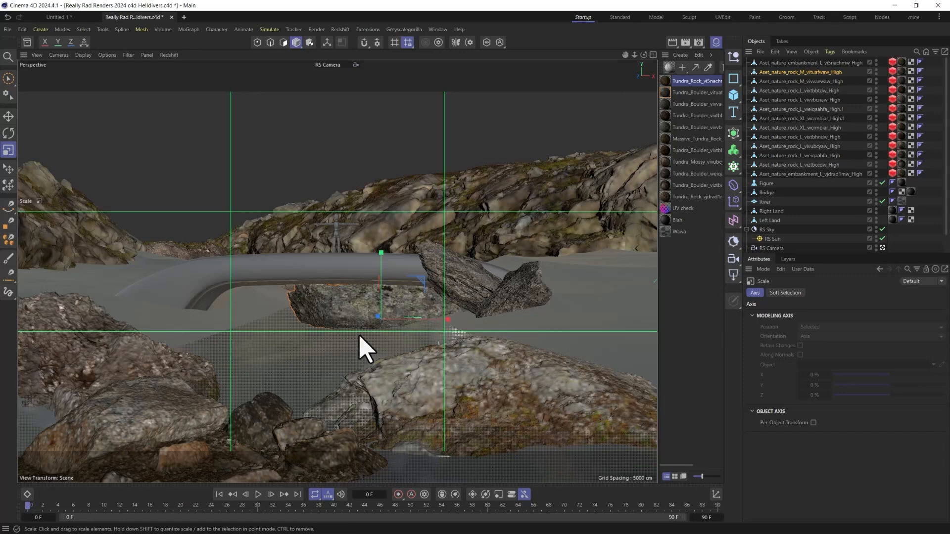
Step: Move the Aset_nature_rock_M_vituafwaw_High rock up and forward so it covers the right half of the bridge
{"action": "key", "text": "e"}
{"action": "left_click_drag", "start_coordinate": [424, 297], "coordinate": [435, 271]}
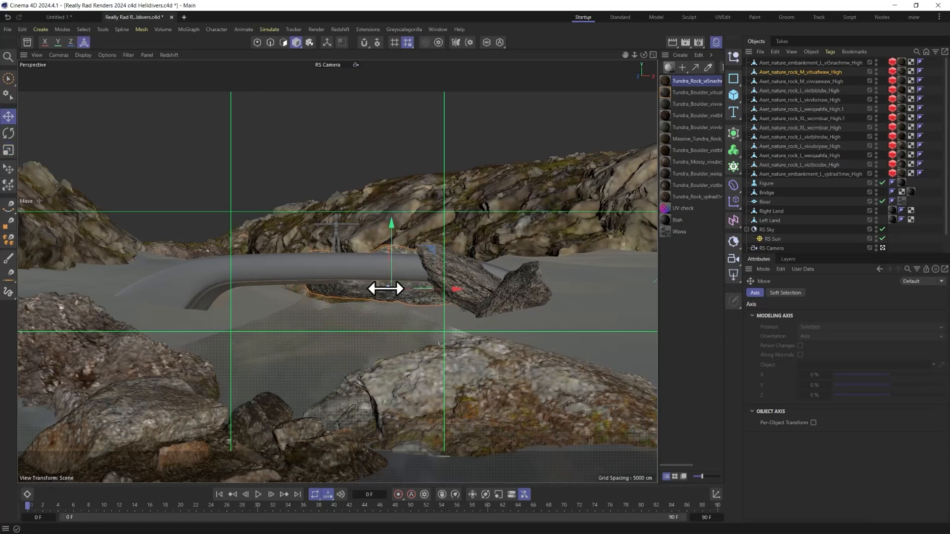
{"action": "left_click_drag", "start_coordinate": [385, 289], "coordinate": [333, 284]}
{"action": "left_click_drag", "start_coordinate": [439, 293], "coordinate": [414, 295]}
{"action": "key", "text": "t"}
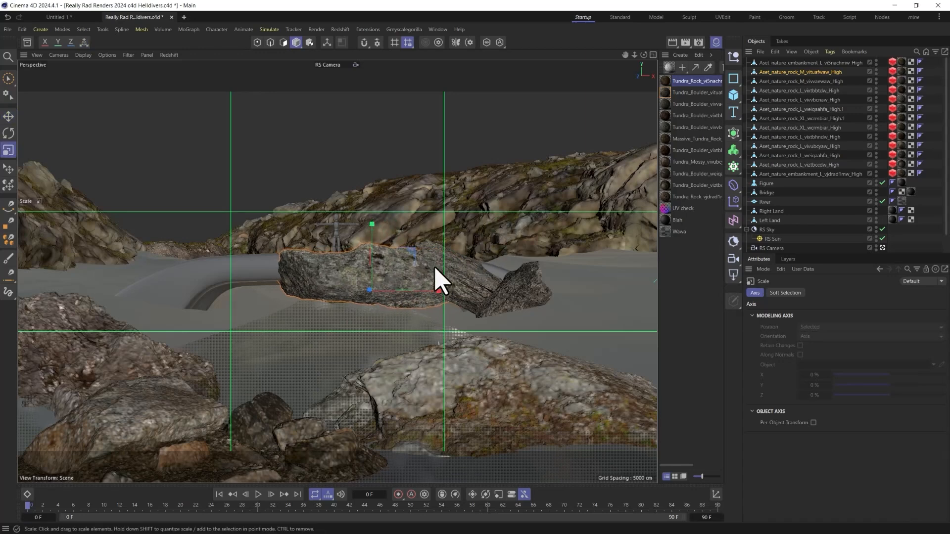
Step: Duplicate the rock covering the bridge just below the original and adjust the copy's scale
{"action": "key", "text": "e"}
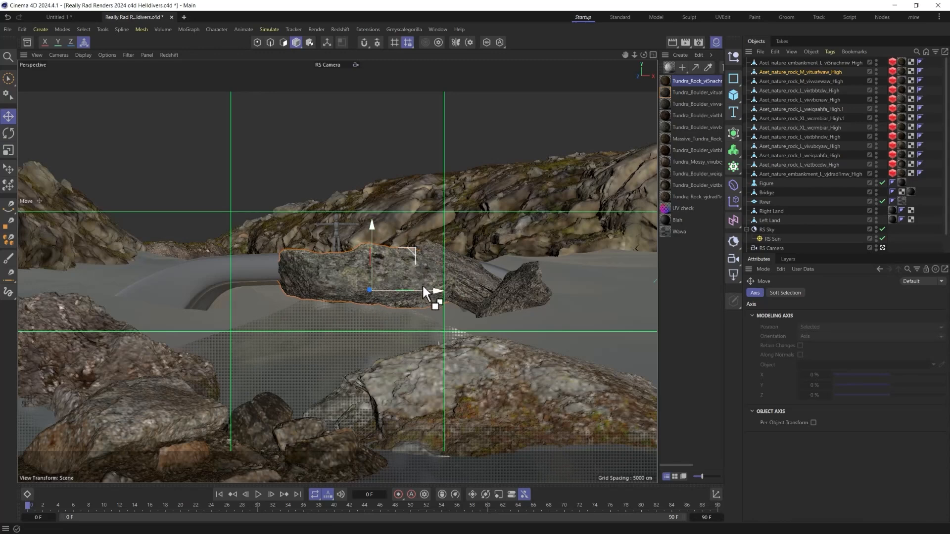
{"action": "left_click_drag", "start_coordinate": [422, 283], "coordinate": [428, 295], "text": "ctrl"}
{"action": "key", "text": "t"}
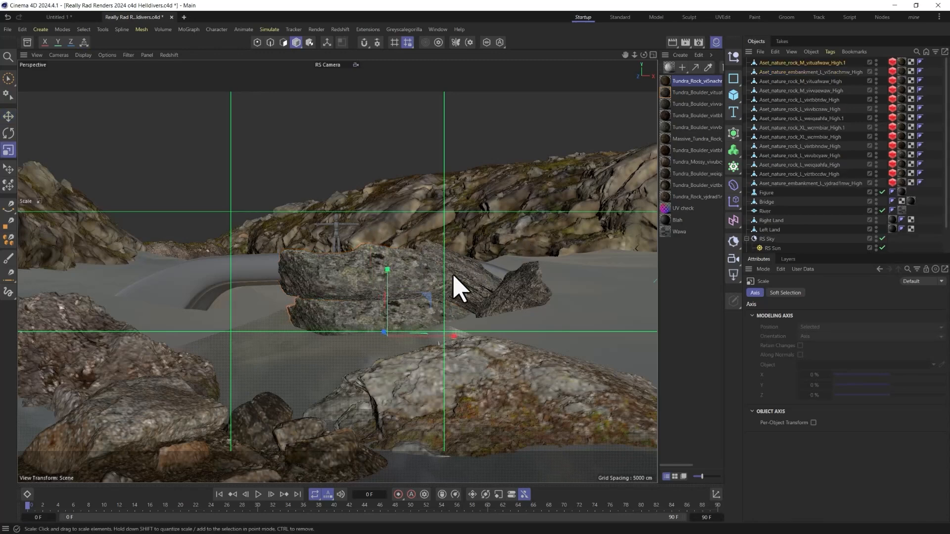
{"action": "left_click_drag", "start_coordinate": [346, 352], "coordinate": [428, 332]}
{"action": "left_click_drag", "start_coordinate": [553, 196], "coordinate": [567, 188]}
{"action": "left_click_drag", "start_coordinate": [622, 157], "coordinate": [663, 123]}
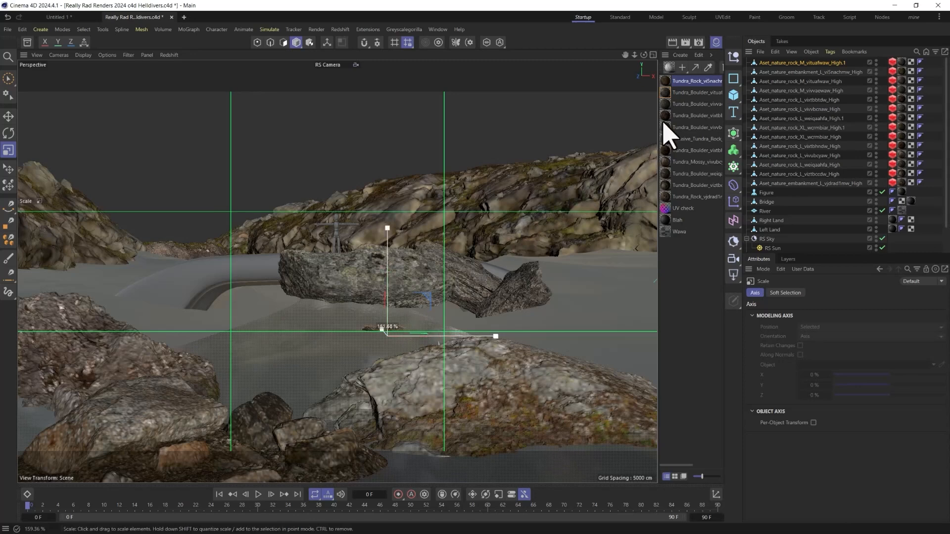
{"action": "left_click_drag", "start_coordinate": [381, 329], "coordinate": [411, 336]}
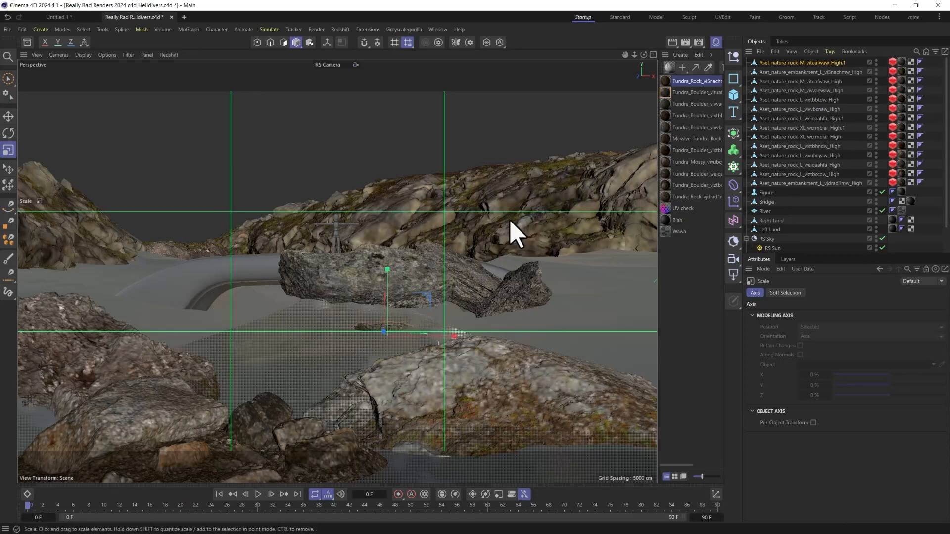
{"action": "left_click_drag", "start_coordinate": [510, 221], "coordinate": [556, 174]}
{"action": "left_click_drag", "start_coordinate": [603, 124], "coordinate": [564, 147]}
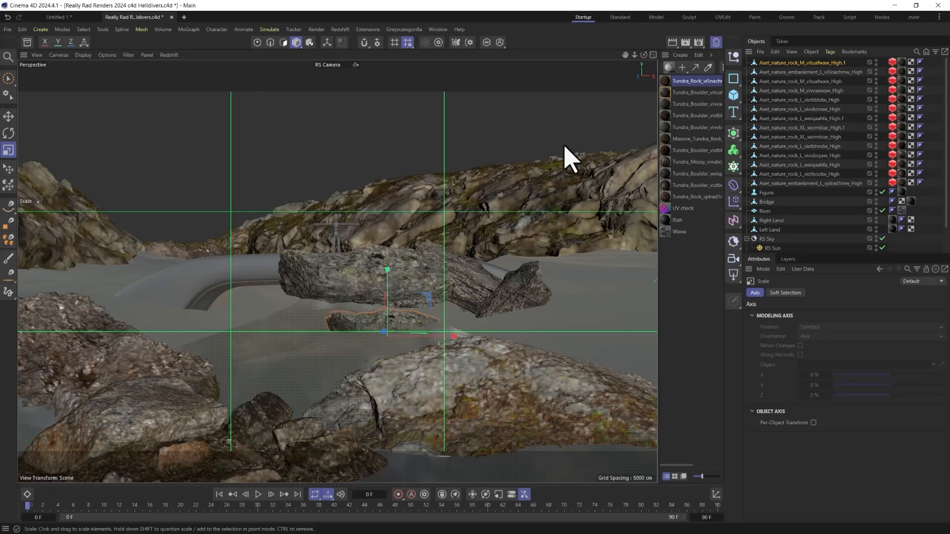
Step: Rotate the duplicate rock and position it under the right end of the rock covering the bridge
{"action": "key", "text": "r"}
{"action": "left_click_drag", "start_coordinate": [407, 313], "coordinate": [385, 394]}
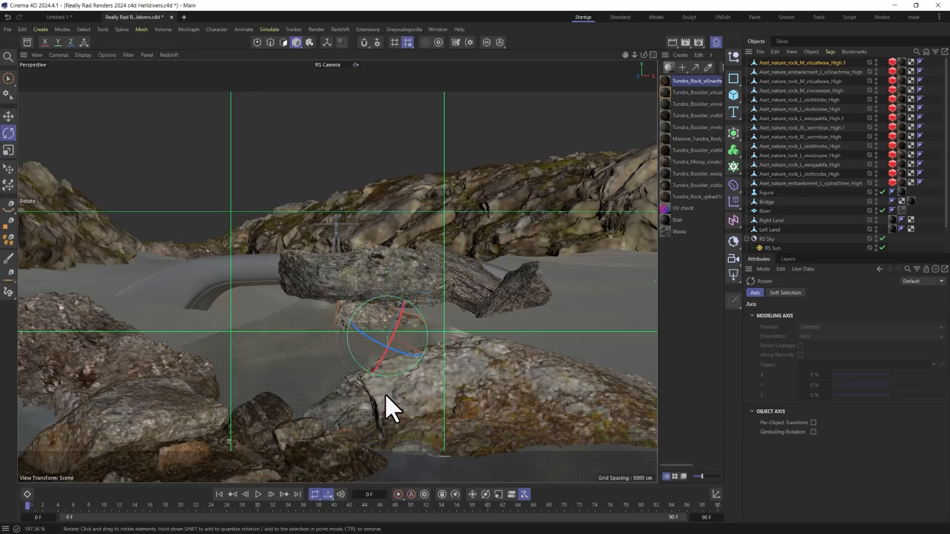
{"action": "key", "text": "e"}
{"action": "mouse_move", "coordinate": [430, 307]}
{"action": "left_mouse_down"}
{"action": "mouse_move", "coordinate": [463, 292]}
{"action": "mouse_move", "coordinate": [411, 313]}
{"action": "mouse_move", "coordinate": [428, 318]}
{"action": "left_mouse_up"}
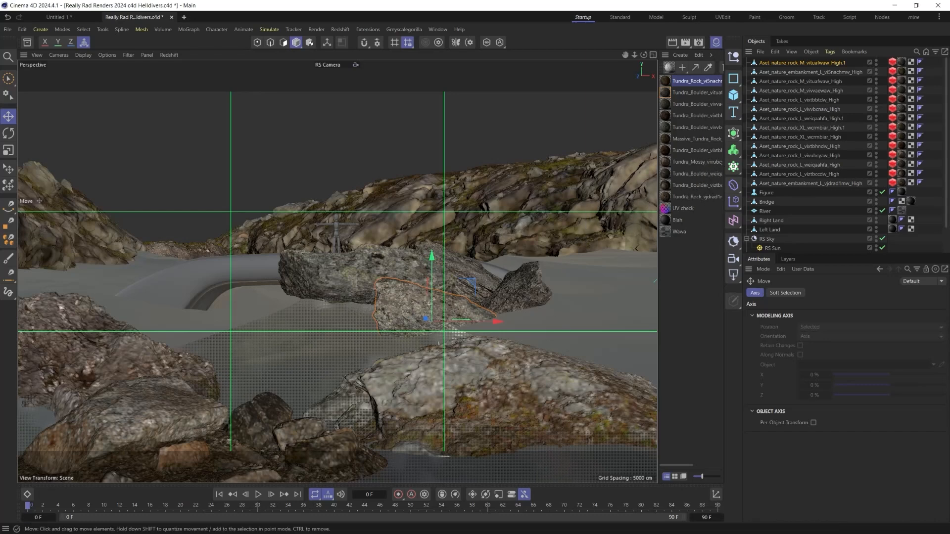
Step: Bring the Aset_nature_rock_M_vivvaewaw_High rock over to the left bank beside the bridge's left end
{"action": "left_click", "coordinate": [792, 82]}
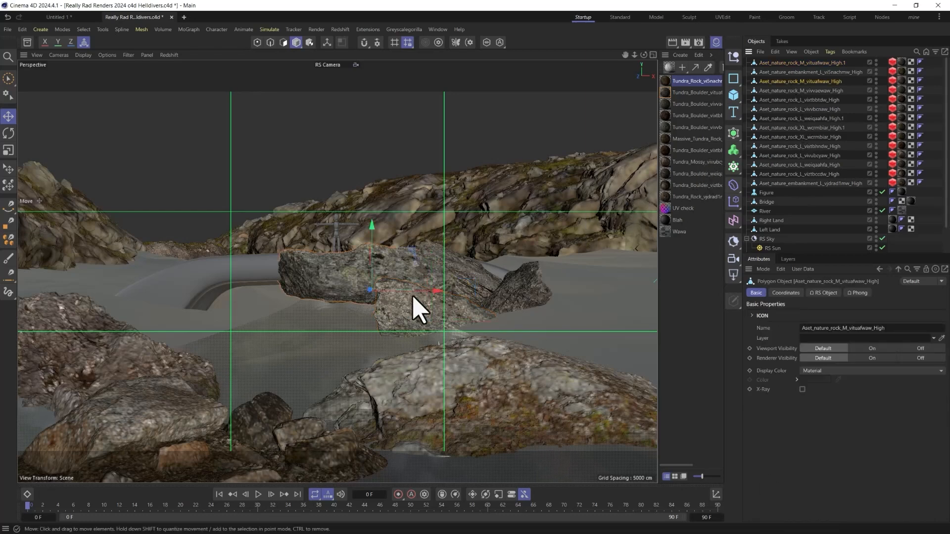
{"action": "left_click", "coordinate": [805, 72]}
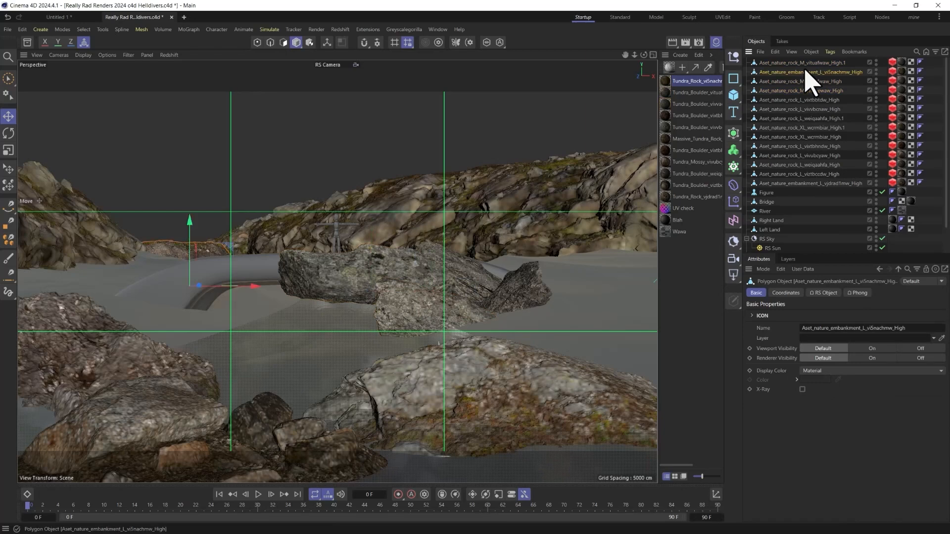
{"action": "left_click", "coordinate": [802, 82]}
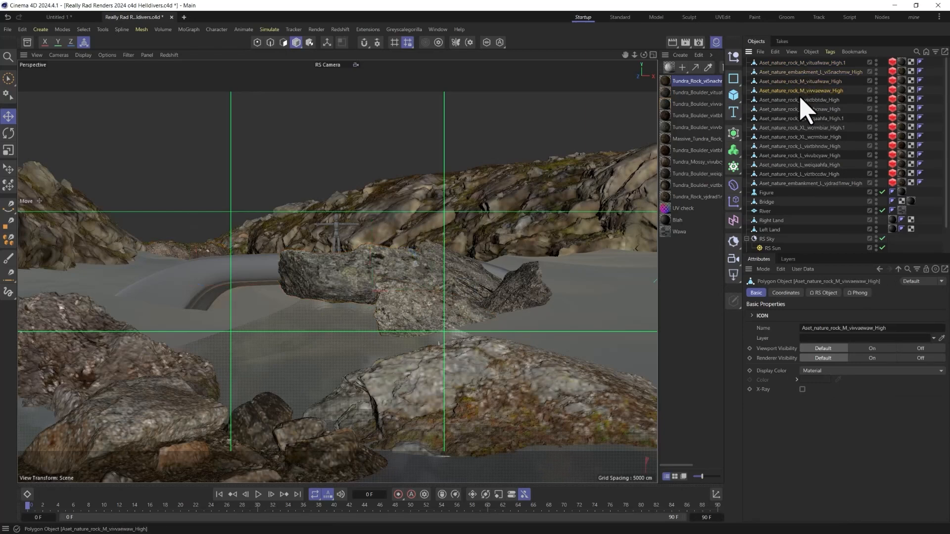
{"action": "middle_click", "coordinate": [584, 427]}
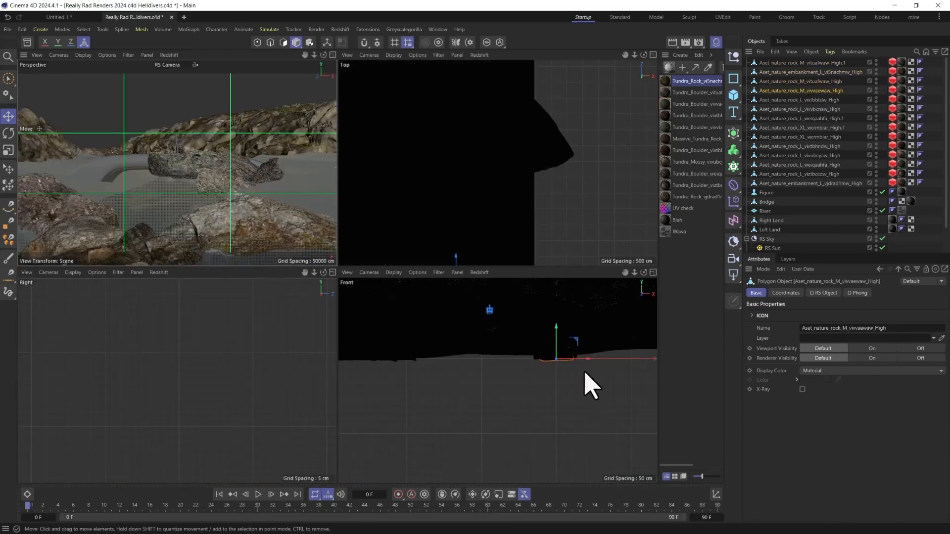
{"action": "left_click_drag", "start_coordinate": [568, 343], "coordinate": [512, 317]}
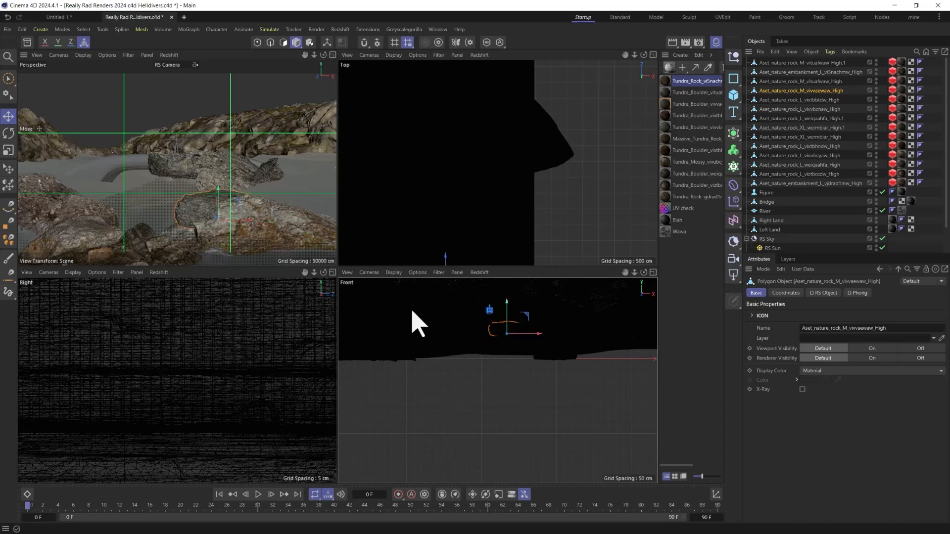
{"action": "left_click_drag", "start_coordinate": [235, 200], "coordinate": [106, 206]}
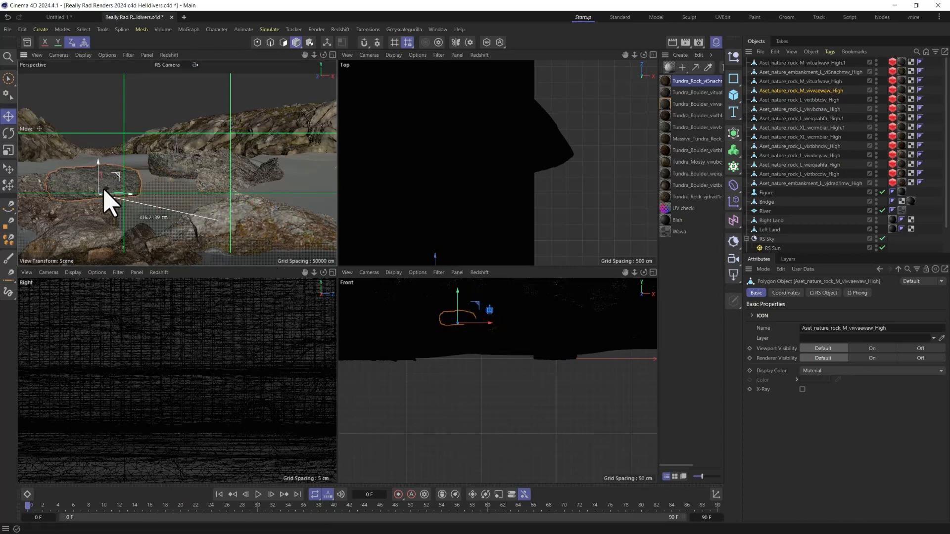
{"action": "middle_click", "coordinate": [176, 212]}
{"action": "left_click_drag", "start_coordinate": [148, 341], "coordinate": [158, 285]}
Step: Arrange rotated duplicates of the Aset_nature_rock_M_vivvaewaw_High rock beside and above the original on the left bank
{"action": "key", "text": "r"}
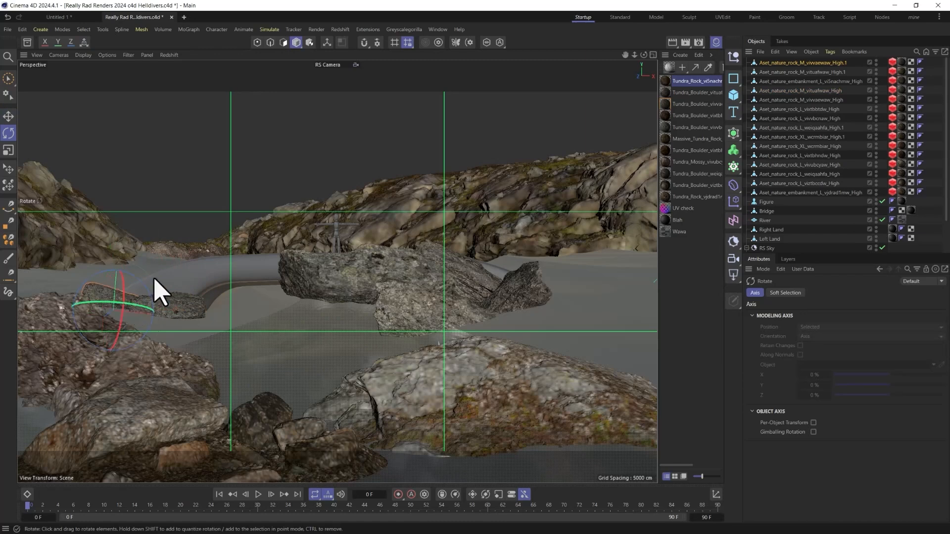
{"action": "key", "text": "e"}
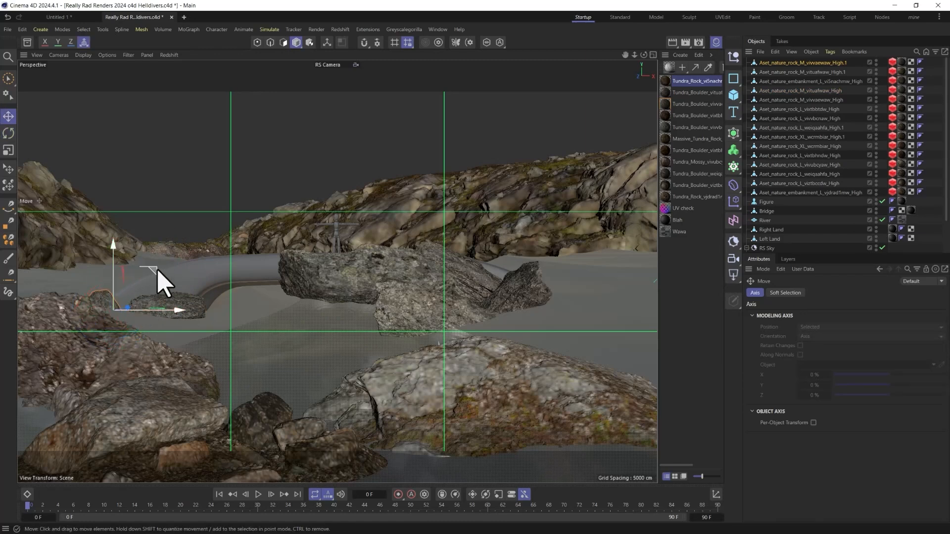
{"action": "left_click_drag", "start_coordinate": [155, 263], "coordinate": [201, 265]}
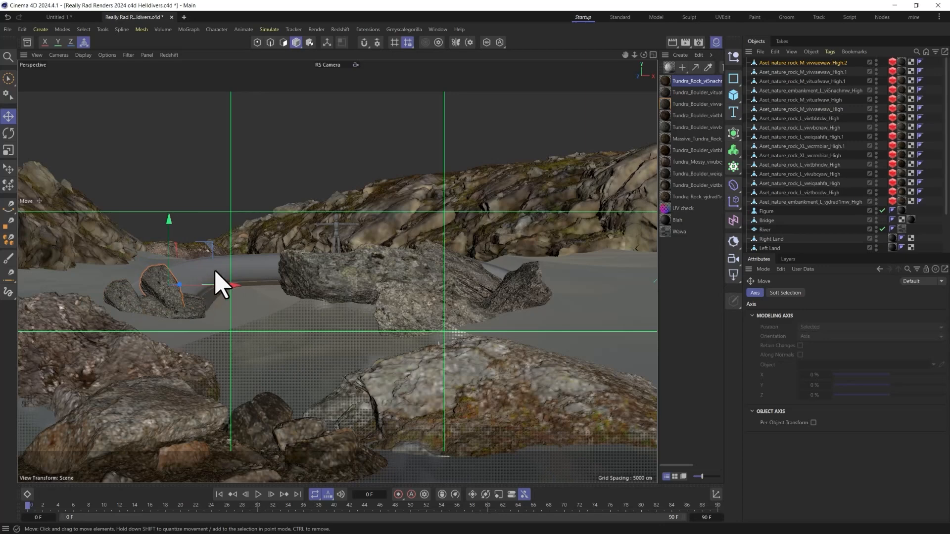
Step: Scale up the upper duplicate on the left bank and rotate it to lie flat along the bridge
{"action": "key", "text": "t"}
{"action": "left_click_drag", "start_coordinate": [420, 165], "coordinate": [255, 364]}
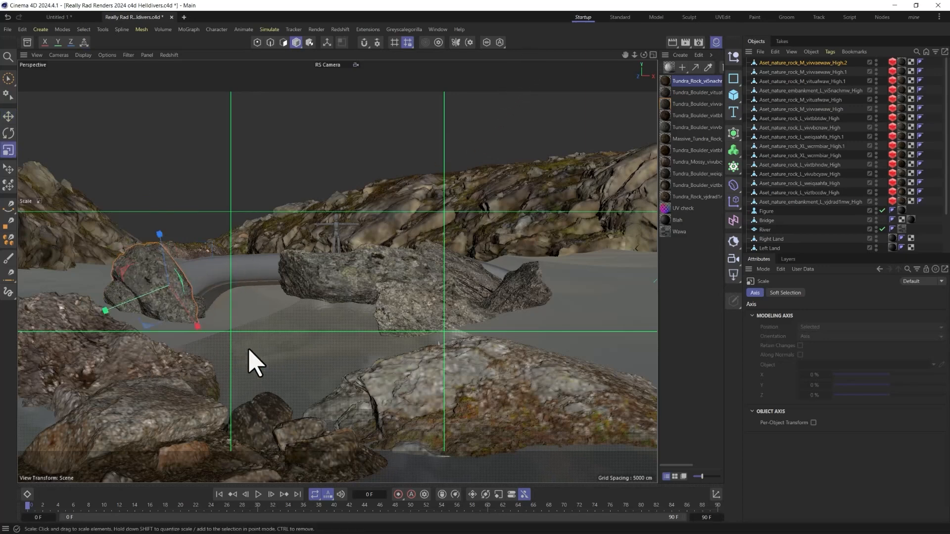
{"action": "key", "text": "r"}
{"action": "left_click_drag", "start_coordinate": [205, 290], "coordinate": [205, 213]}
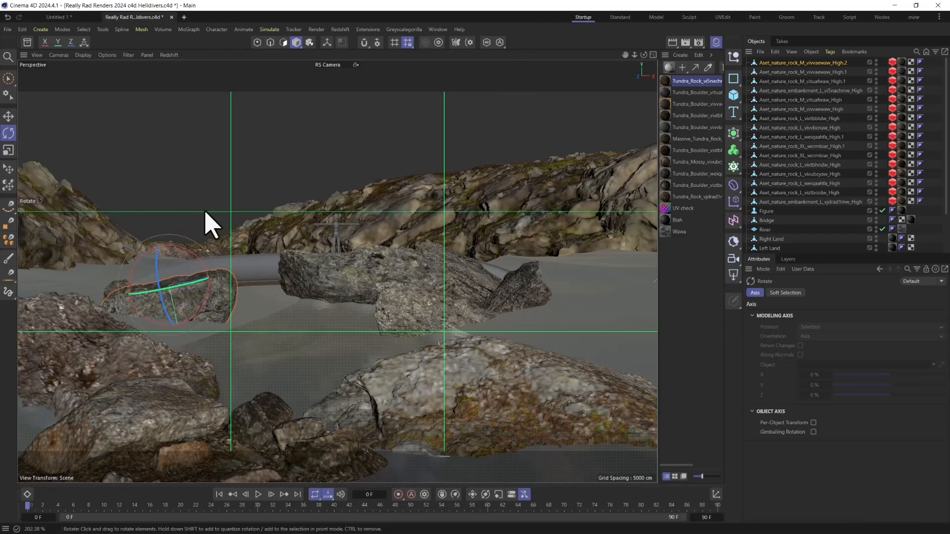
Step: Raise the enlarged left-bank duplicate over the bridge's left end and fine-tune its position in the top view
{"action": "key", "text": "e"}
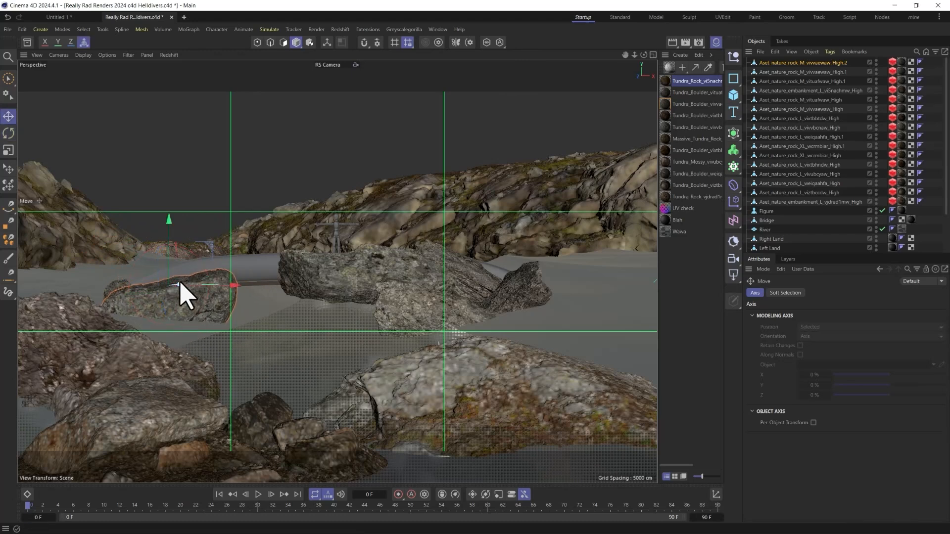
{"action": "mouse_move", "coordinate": [179, 283]}
{"action": "left_mouse_down"}
{"action": "mouse_move", "coordinate": [198, 277]}
{"action": "mouse_move", "coordinate": [183, 284]}
{"action": "left_mouse_up"}
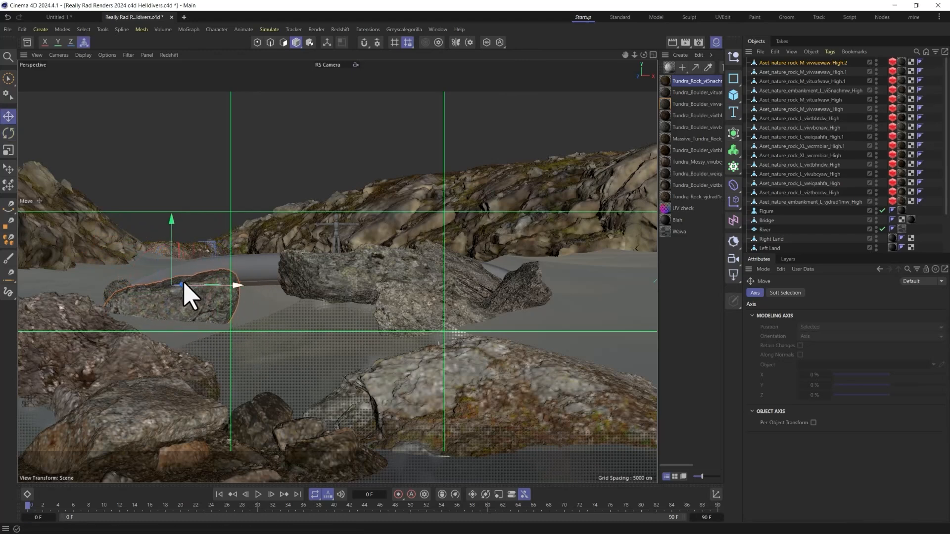
{"action": "left_click_drag", "start_coordinate": [178, 248], "coordinate": [177, 225]}
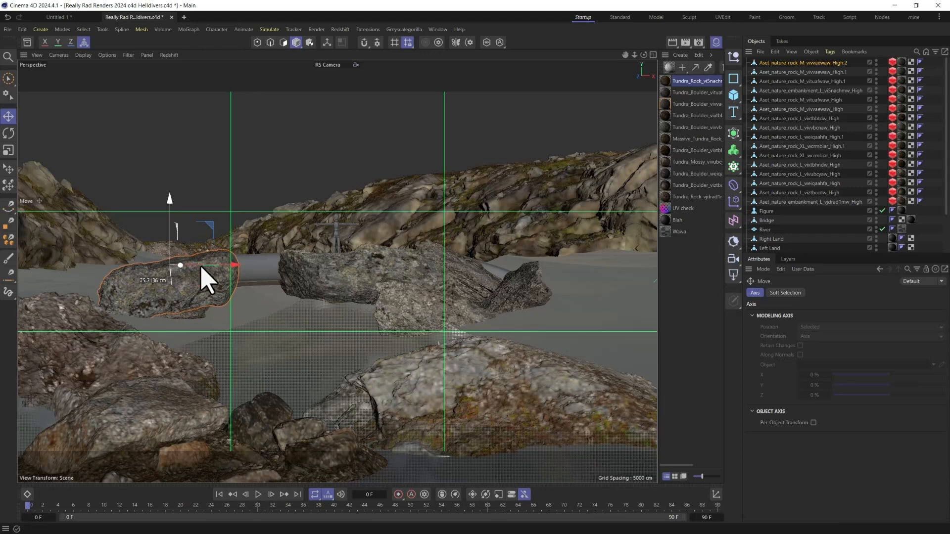
{"action": "middle_click", "coordinate": [233, 282]}
{"action": "mouse_move", "coordinate": [428, 217]}
{"action": "left_mouse_down"}
{"action": "mouse_move", "coordinate": [430, 193]}
{"action": "mouse_move", "coordinate": [430, 218]}
{"action": "left_mouse_up"}
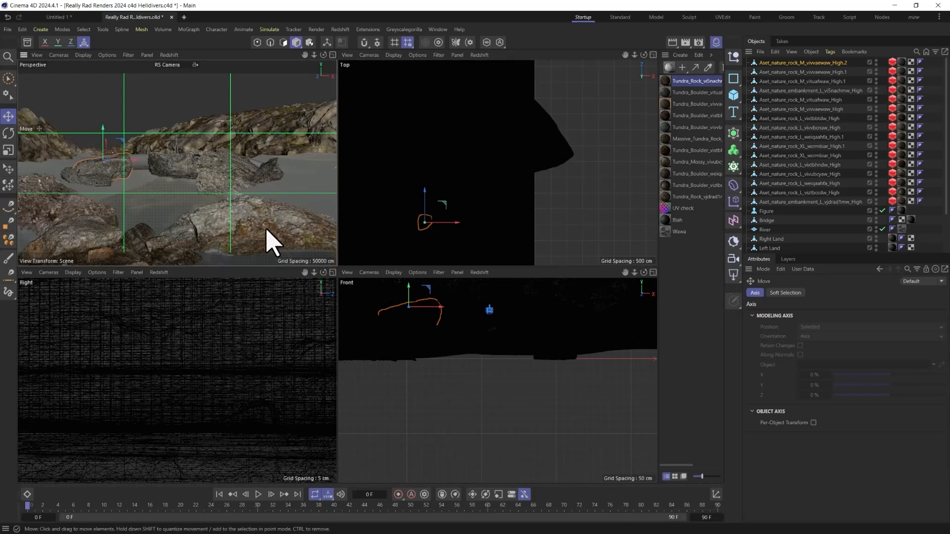
{"action": "middle_click", "coordinate": [277, 233]}
{"action": "left_click", "coordinate": [278, 232]}
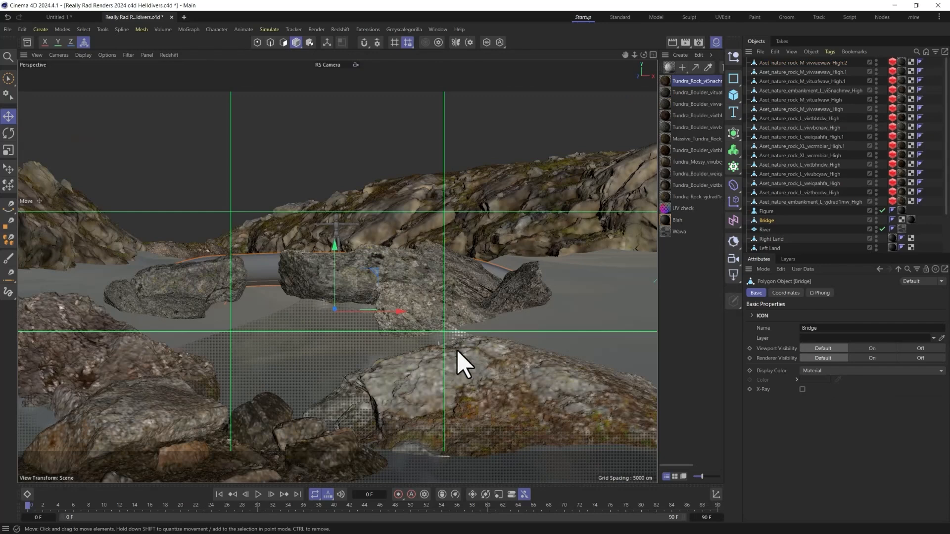
Step: Place the Aset_nature_rock_L_vixtbbtdw_High rock on the bridge between the two rock groups and scale it up
{"action": "left_click", "coordinate": [800, 82]}
{"action": "left_click", "coordinate": [801, 90]}
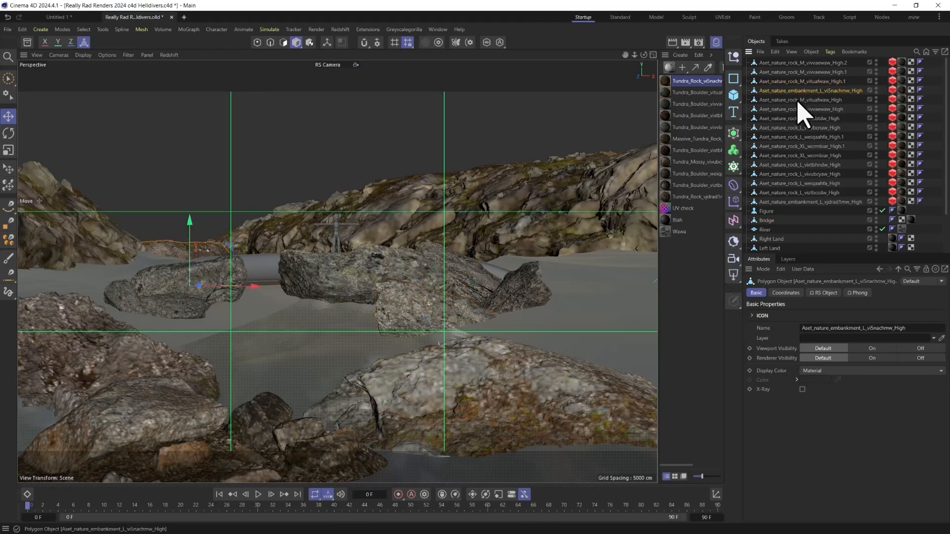
{"action": "left_click", "coordinate": [797, 109]}
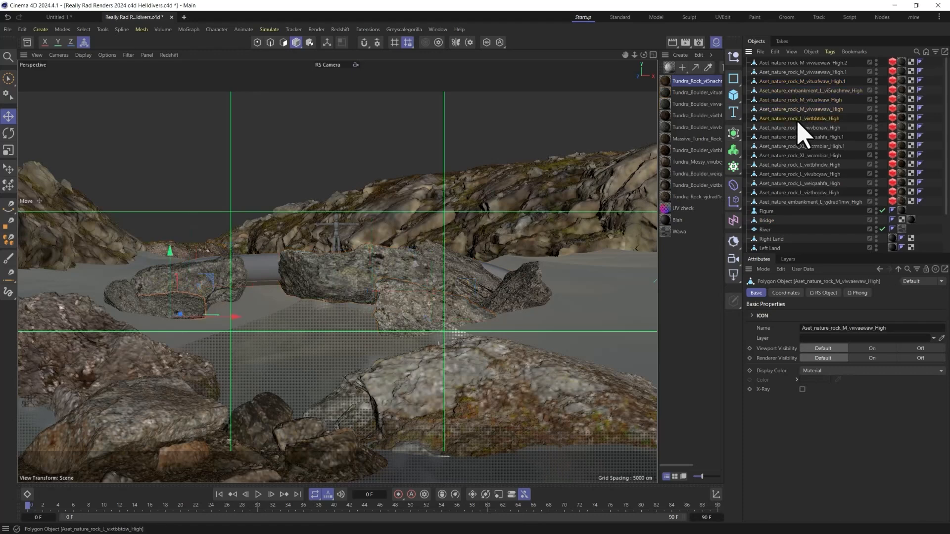
{"action": "left_click", "coordinate": [797, 119]}
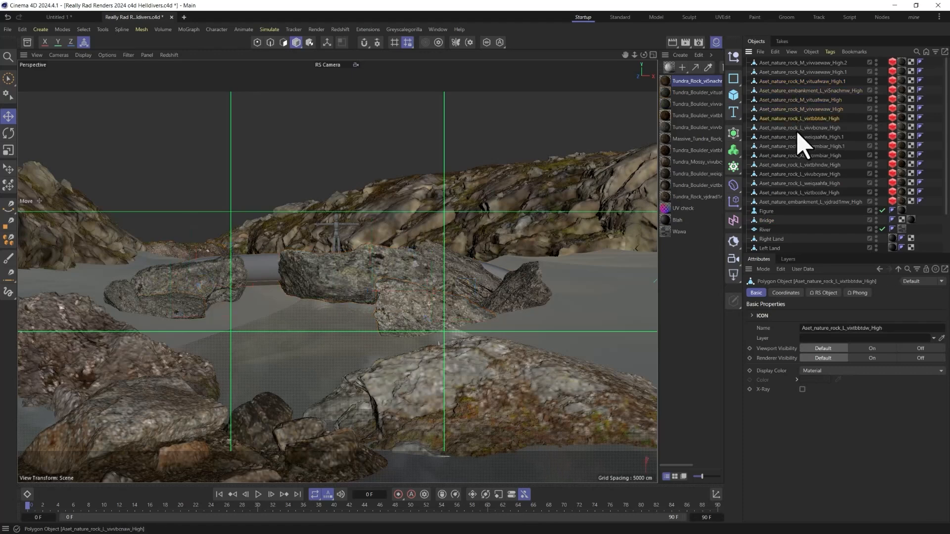
{"action": "left_click", "coordinate": [8, 171]}
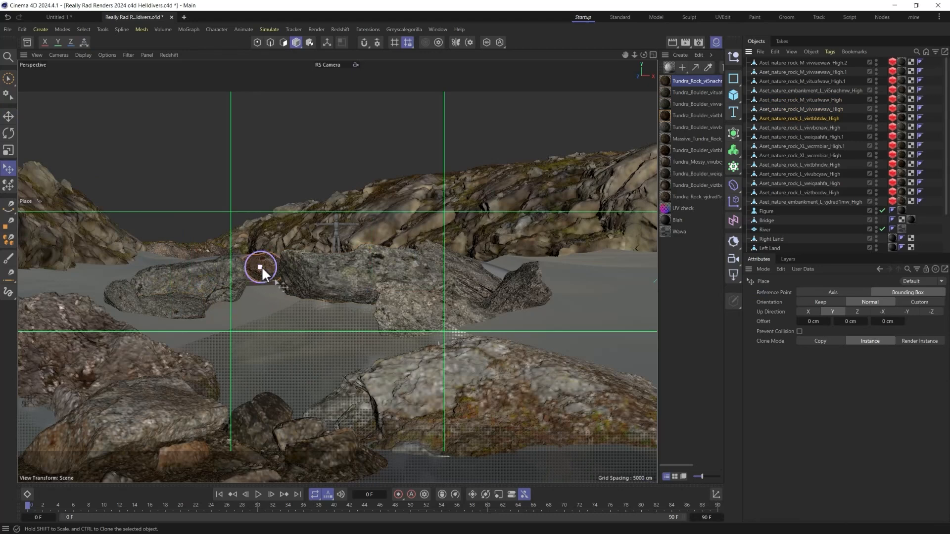
{"action": "key", "text": "t"}
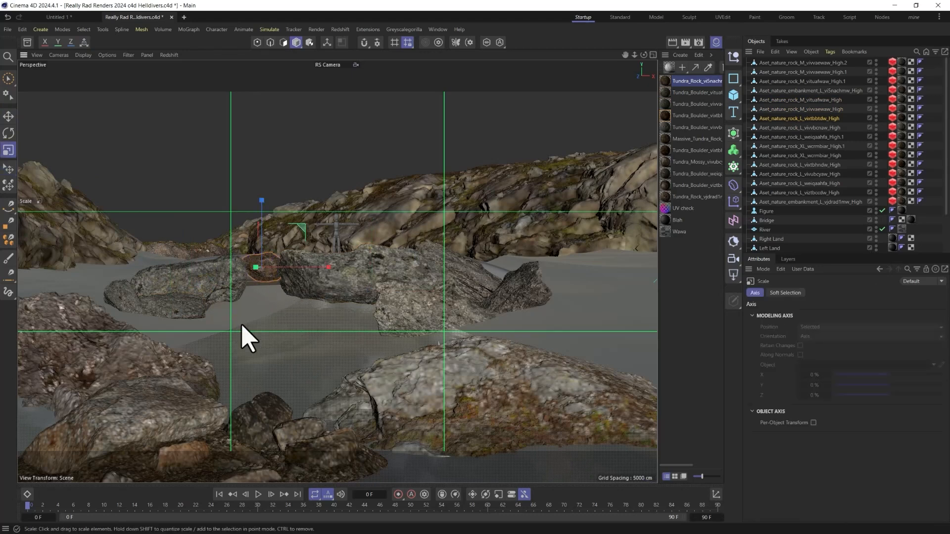
{"action": "left_click_drag", "start_coordinate": [517, 191], "coordinate": [574, 153]}
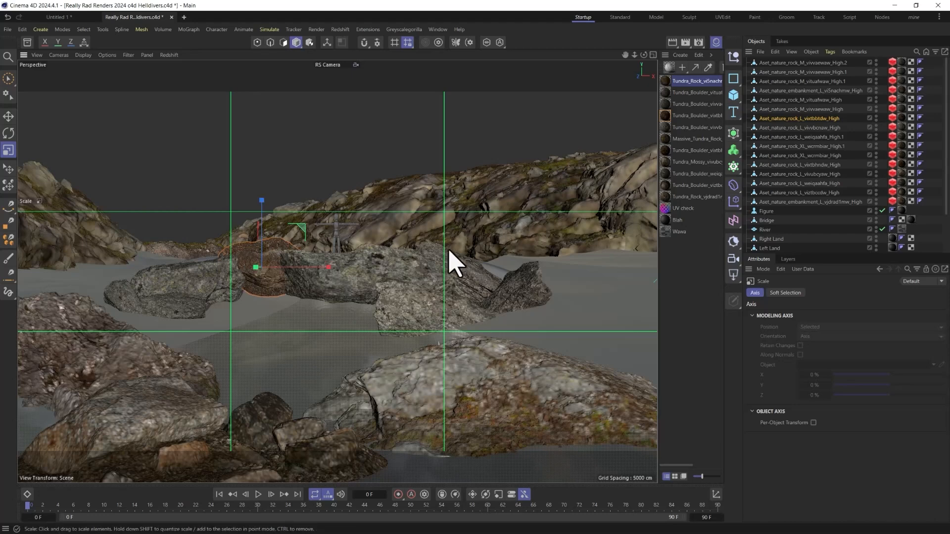
Step: Rotate the Aset_nature_rock_L_vixtbbtdw_High rock and move it to the far right bank
{"action": "key", "text": "r"}
{"action": "left_click_drag", "start_coordinate": [258, 237], "coordinate": [279, 158]}
{"action": "key", "text": "e"}
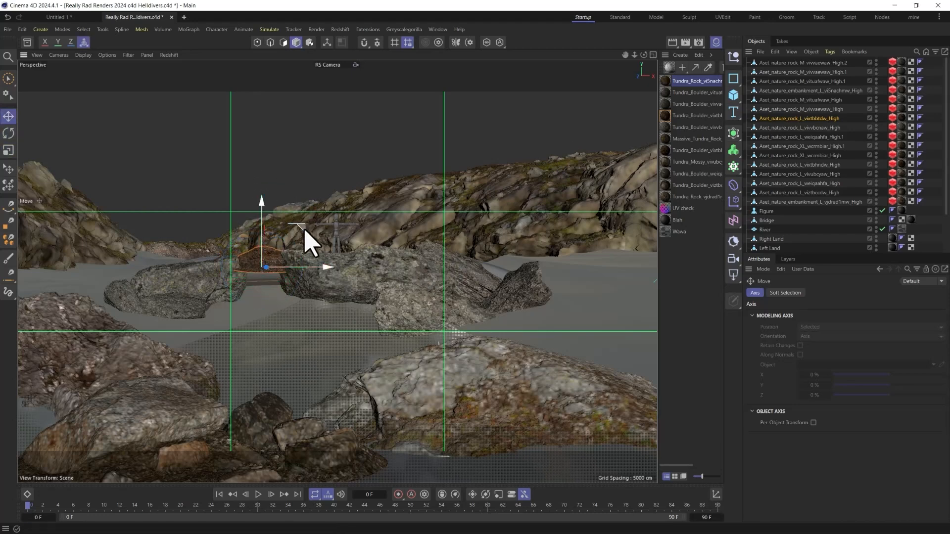
{"action": "left_click_drag", "start_coordinate": [305, 230], "coordinate": [646, 245]}
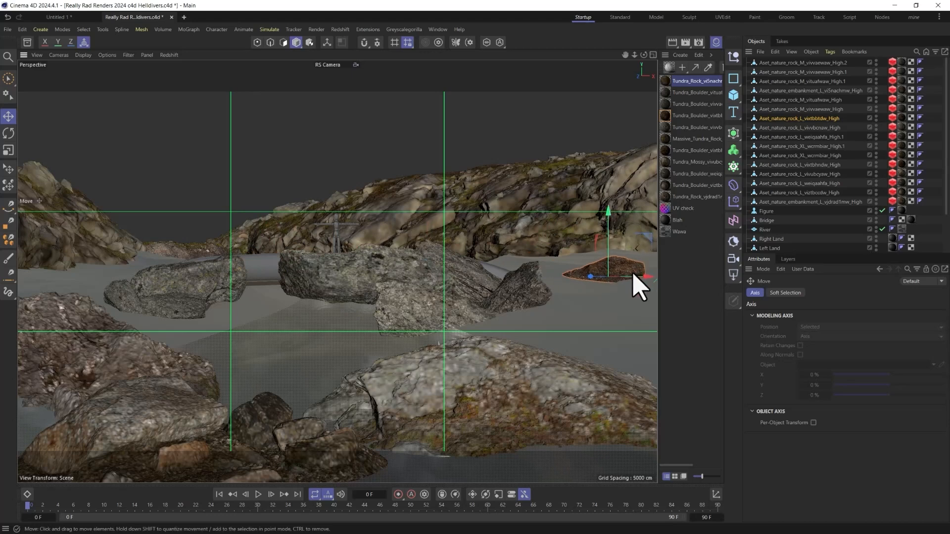
Step: Enlarge the far-right rock and adjust its position and rotation so it stands upright at the frame's edge
{"action": "key", "text": "t"}
{"action": "left_click_drag", "start_coordinate": [584, 322], "coordinate": [608, 321]}
{"action": "key", "text": "e"}
{"action": "left_click_drag", "start_coordinate": [646, 274], "coordinate": [639, 250]}
{"action": "key", "text": "r"}
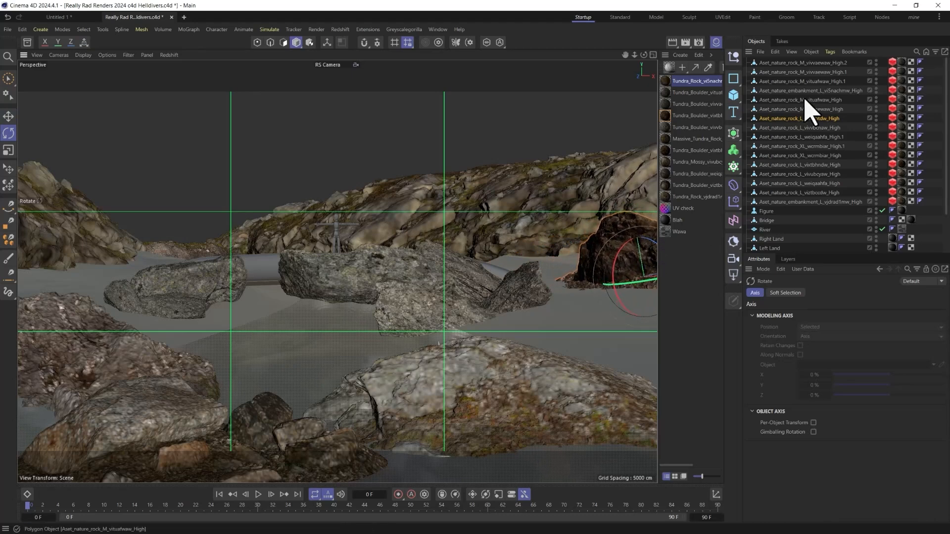
Step: Place the Aset_nature_rock_L_vivvbcnaw_High rock on the right bank and move it onto the bridge between the two rock groups
{"action": "left_click", "coordinate": [791, 128]}
{"action": "left_click", "coordinate": [9, 169]}
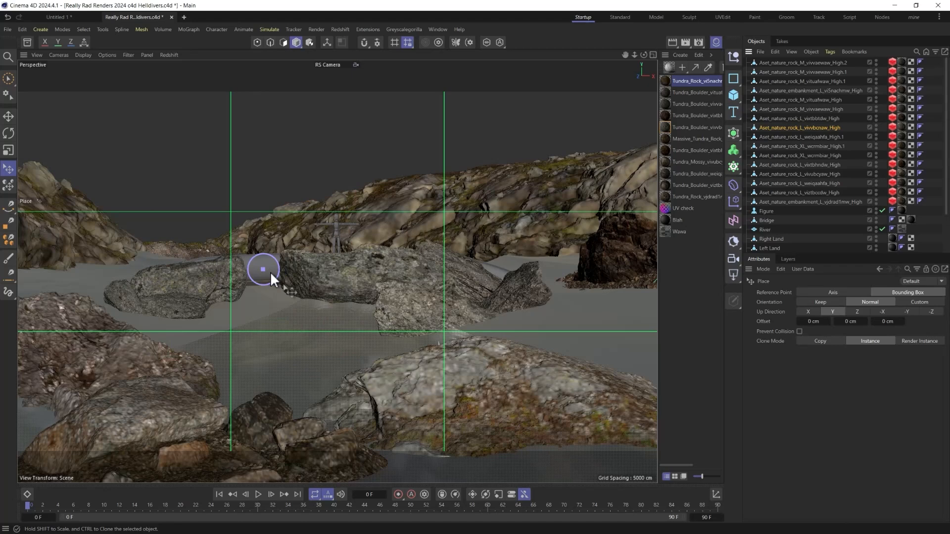
{"action": "left_click", "coordinate": [821, 128]}
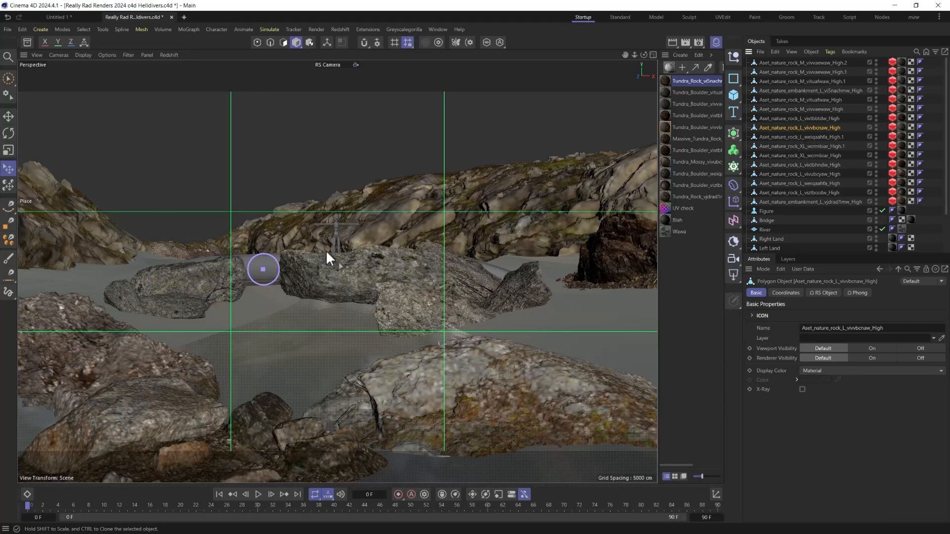
{"action": "left_click", "coordinate": [249, 278]}
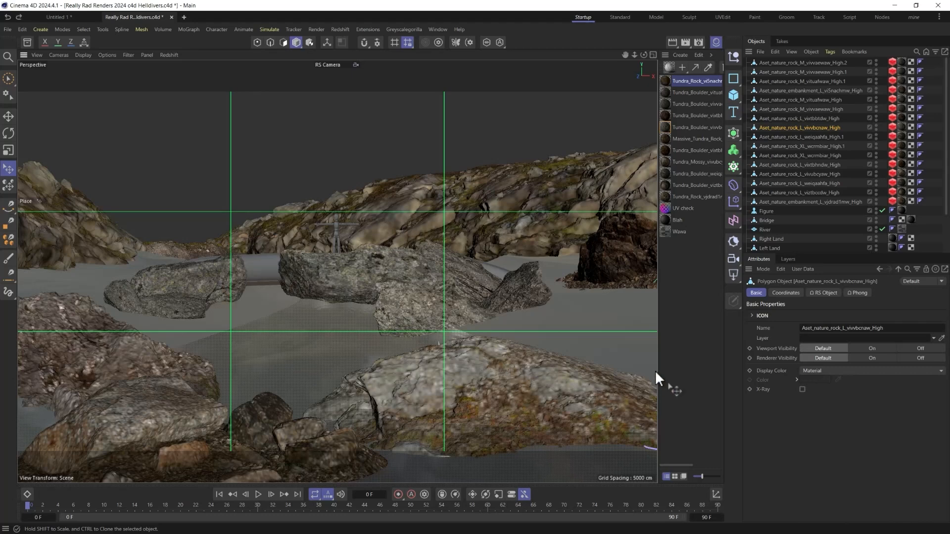
{"action": "left_click", "coordinate": [577, 321]}
{"action": "key", "text": "e"}
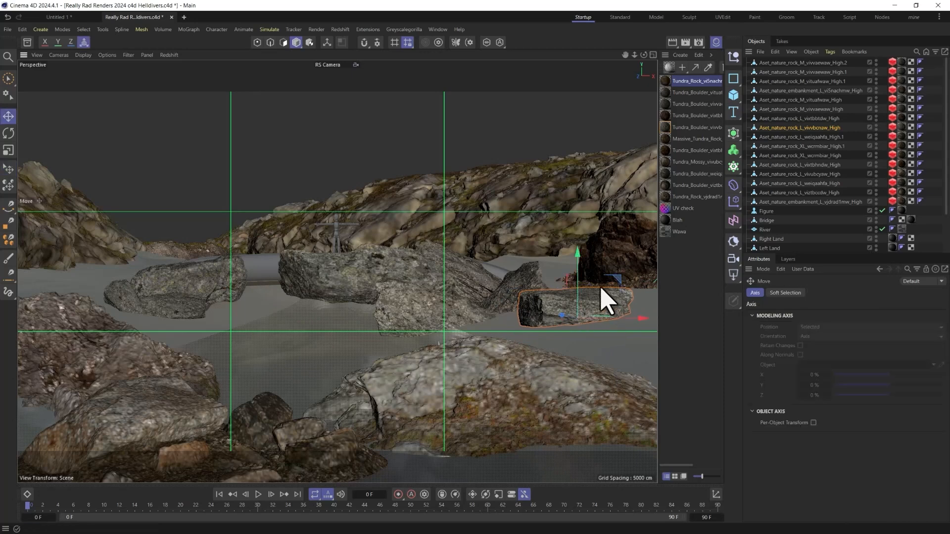
{"action": "left_click_drag", "start_coordinate": [619, 284], "coordinate": [278, 286]}
Step: Push the Aset_nature_rock_L_vivvbcnaw_High rock farther back in the top view, shift it over the bridge gap and tilt it
{"action": "middle_click", "coordinate": [275, 288]}
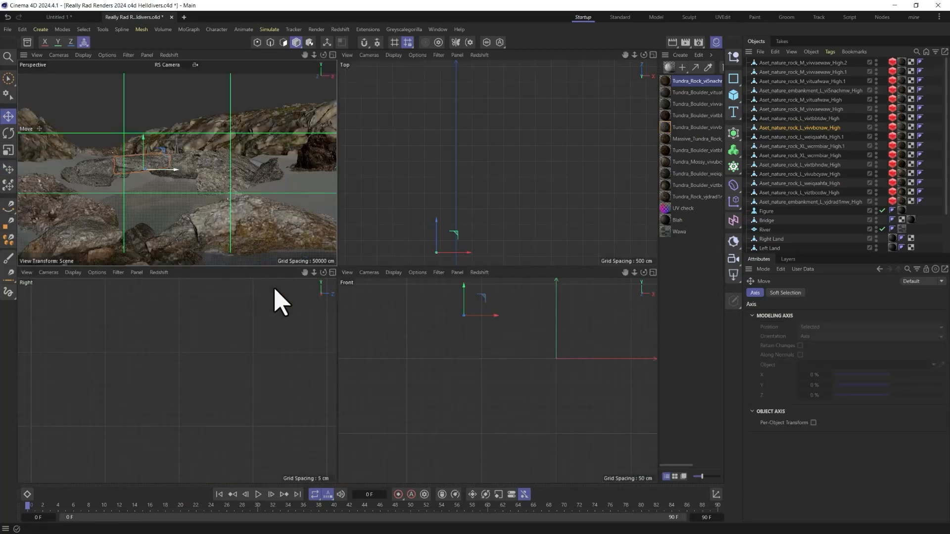
{"action": "left_click_drag", "start_coordinate": [436, 216], "coordinate": [433, 200]}
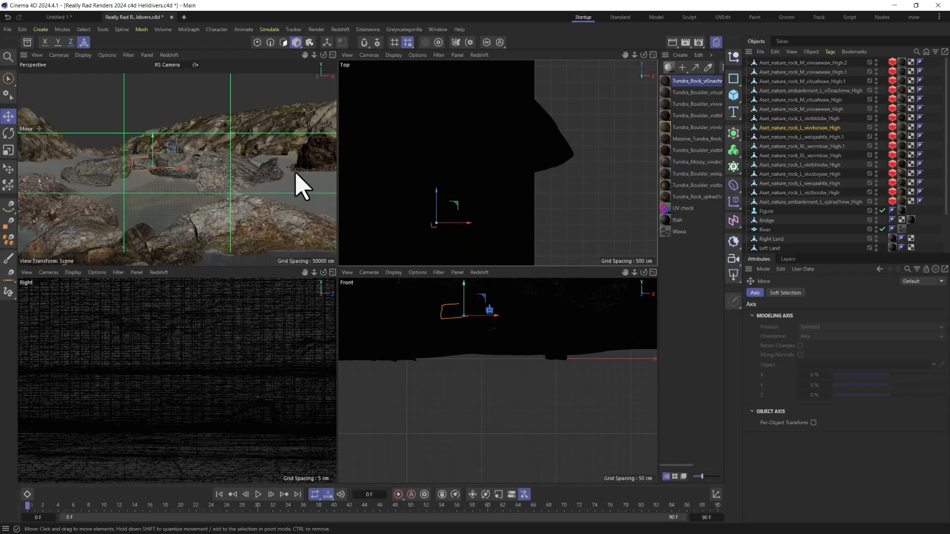
{"action": "left_click_drag", "start_coordinate": [175, 160], "coordinate": [154, 147]}
{"action": "key", "text": "r"}
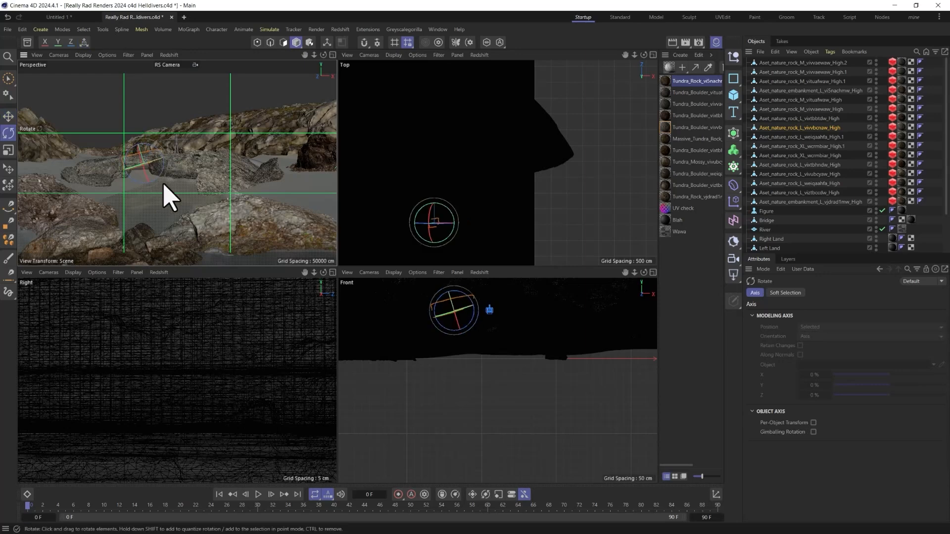
{"action": "middle_click", "coordinate": [163, 183]}
{"action": "left_click_drag", "start_coordinate": [261, 252], "coordinate": [265, 257]}
Step: Fine-tune the tilted rock's position so it bridges the neighbouring rocks, and hide the Bridge object
{"action": "key", "text": "e"}
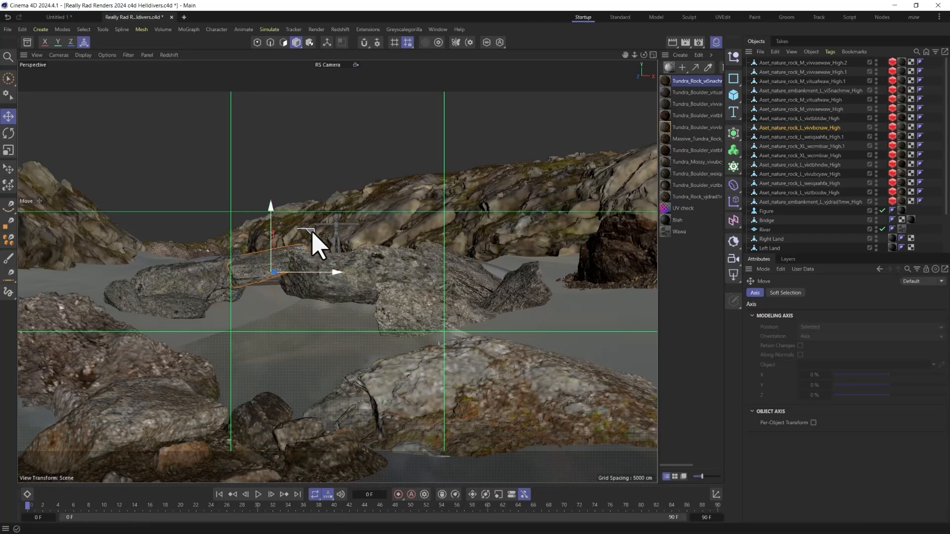
{"action": "mouse_move", "coordinate": [310, 231]}
{"action": "left_mouse_down"}
{"action": "mouse_move", "coordinate": [294, 243]}
{"action": "mouse_move", "coordinate": [299, 233]}
{"action": "left_mouse_up"}
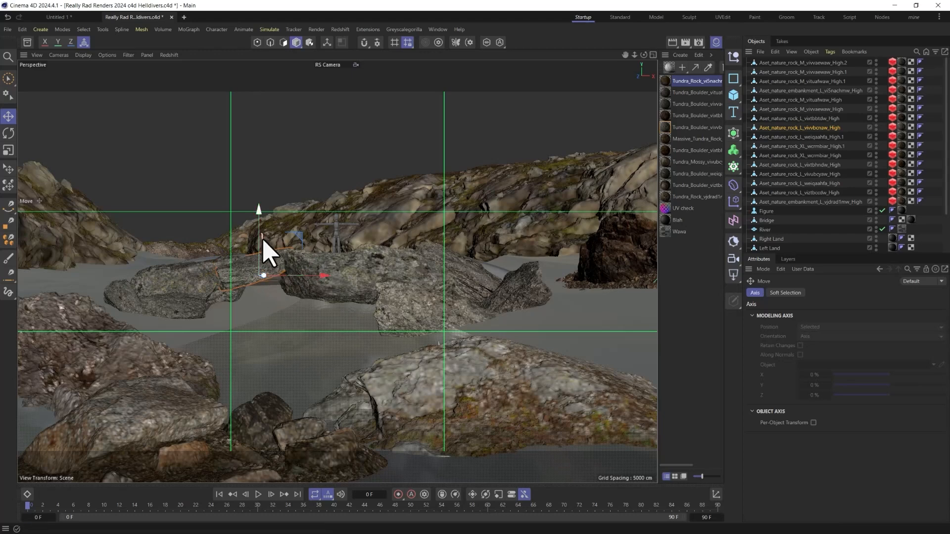
{"action": "left_click_drag", "start_coordinate": [262, 239], "coordinate": [267, 252]}
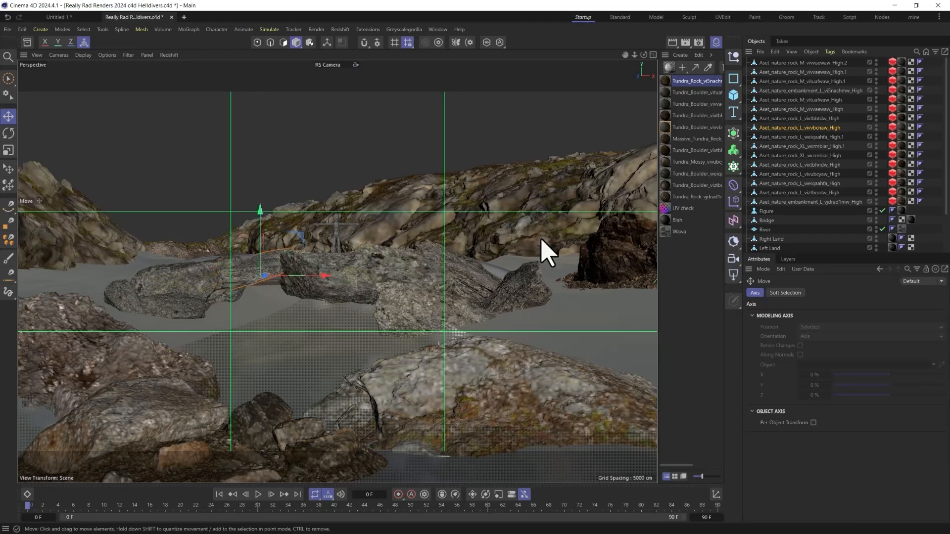
{"action": "left_click", "coordinate": [875, 219]}
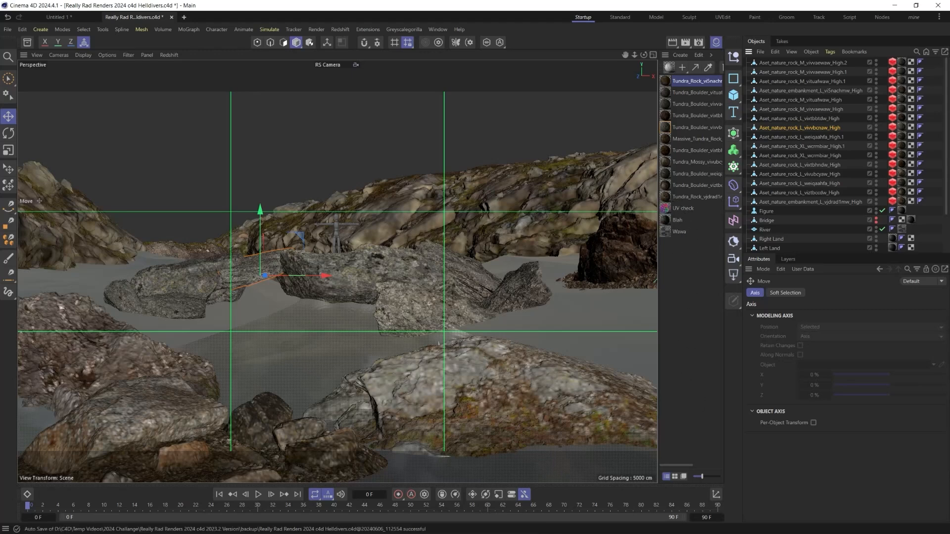
Step: Switch to Quixel Bridge and browse the Tundra environment assets for a ground surface for the river banks
{"action": "left_click", "coordinate": [688, 163]}
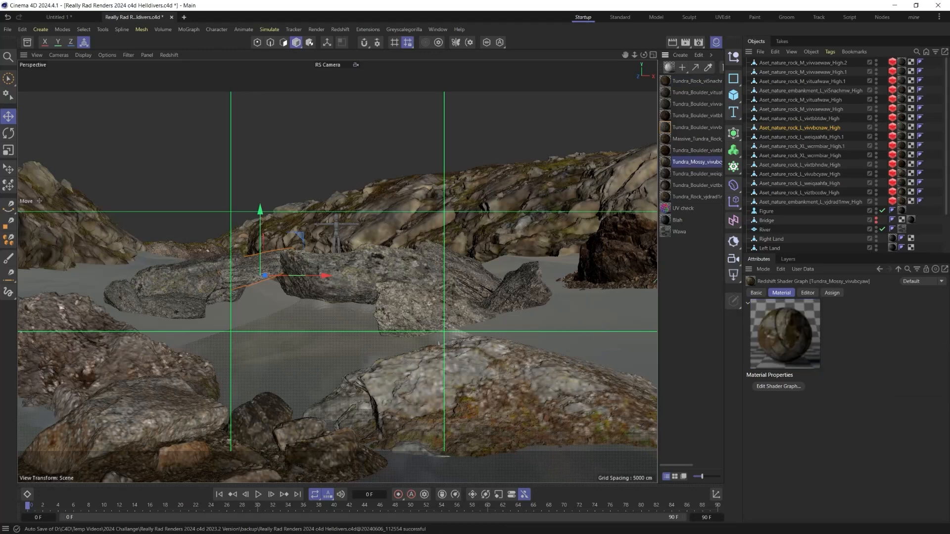
{"action": "key", "text": "super"}
{"action": "left_click", "coordinate": [591, 525]}
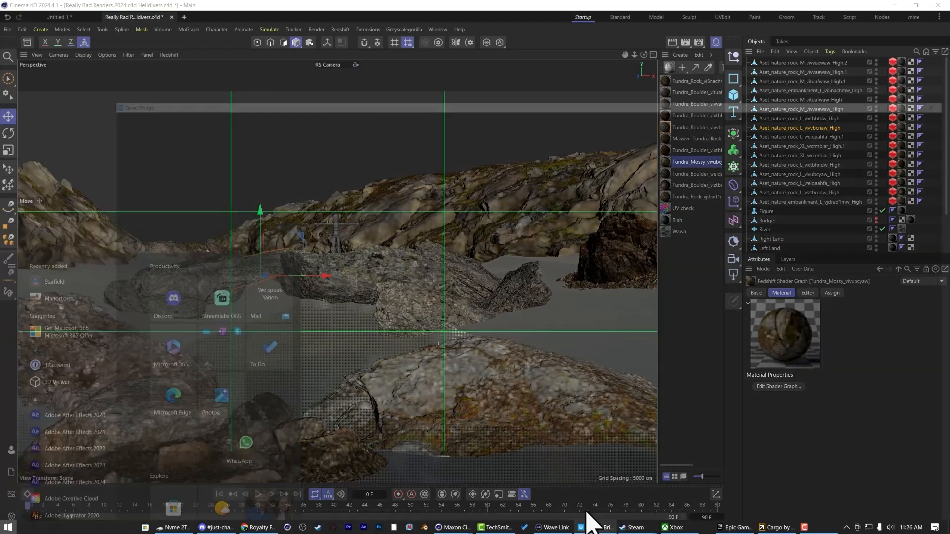
{"action": "scroll", "coordinate": [588, 373], "scroll_direction": "up", "scroll_amount": 10}
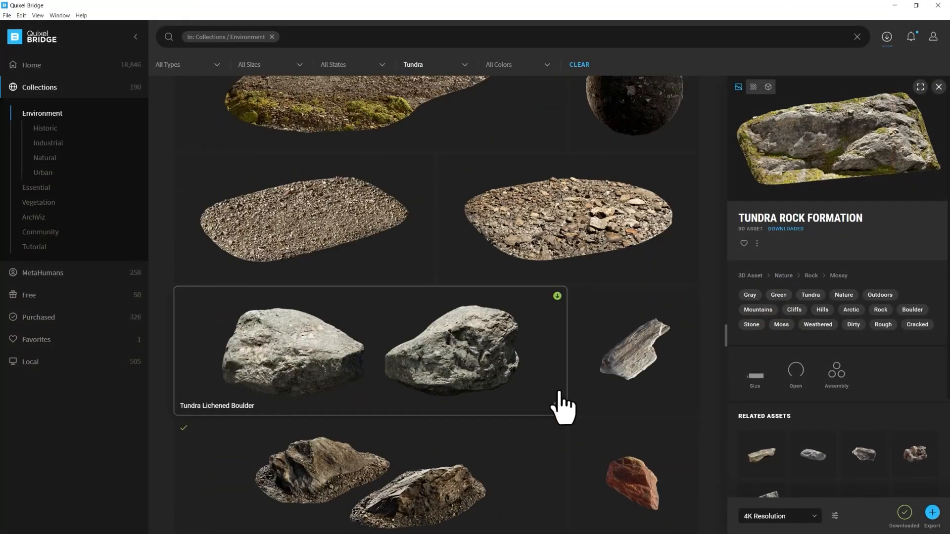
{"action": "scroll", "coordinate": [435, 318], "scroll_direction": "up", "scroll_amount": 5}
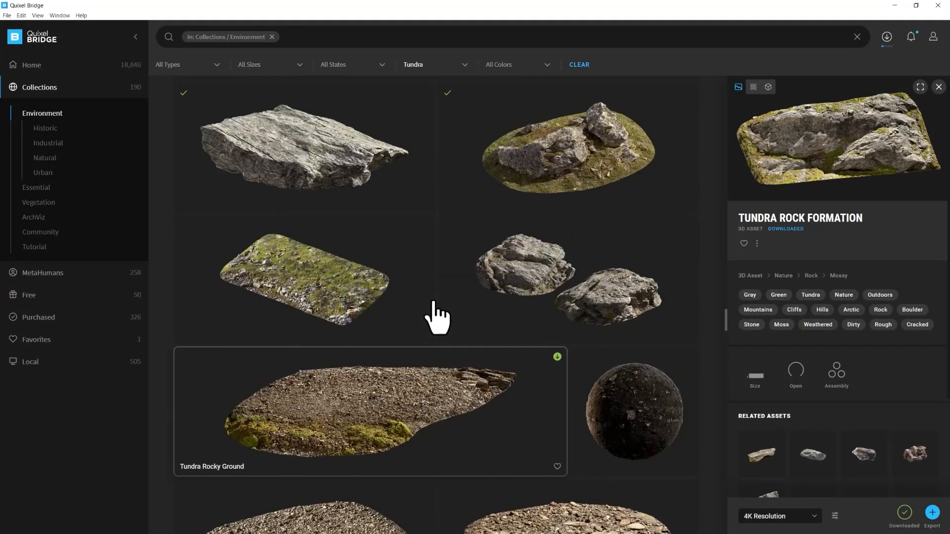
{"action": "scroll", "coordinate": [435, 318], "scroll_direction": "up", "scroll_amount": 5}
{"action": "scroll", "coordinate": [435, 318], "scroll_direction": "up", "scroll_amount": 3}
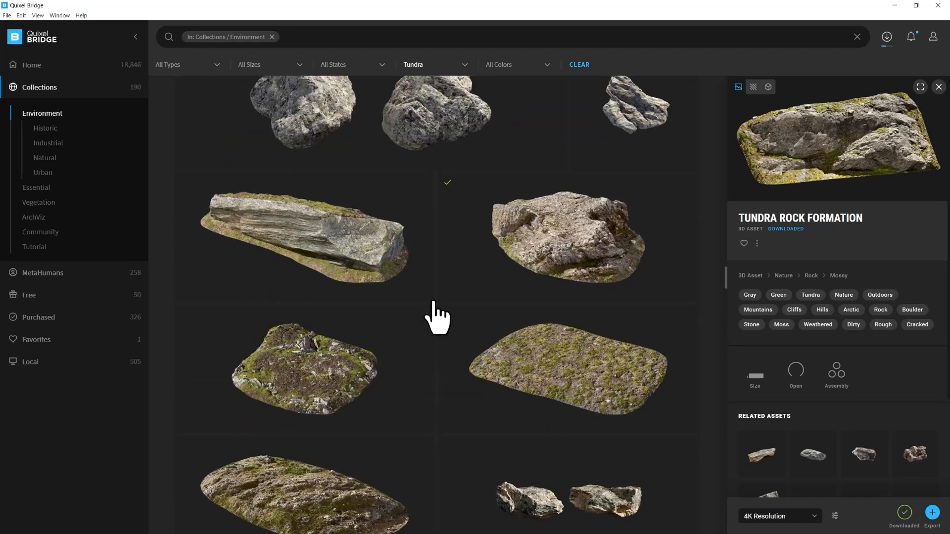
{"action": "scroll", "coordinate": [437, 316], "scroll_direction": "up", "scroll_amount": 8}
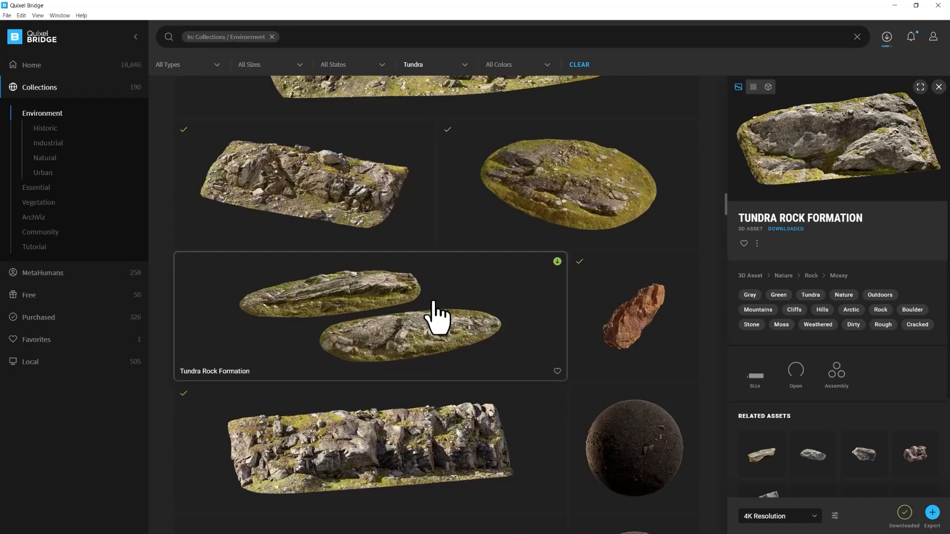
{"action": "scroll", "coordinate": [643, 433], "scroll_direction": "up", "scroll_amount": 10}
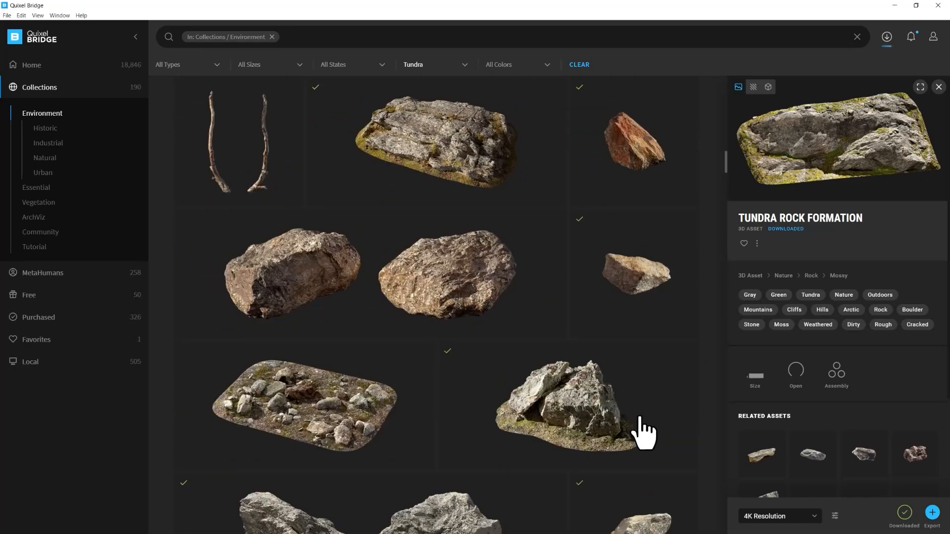
{"action": "scroll", "coordinate": [614, 321], "scroll_direction": "down", "scroll_amount": 4}
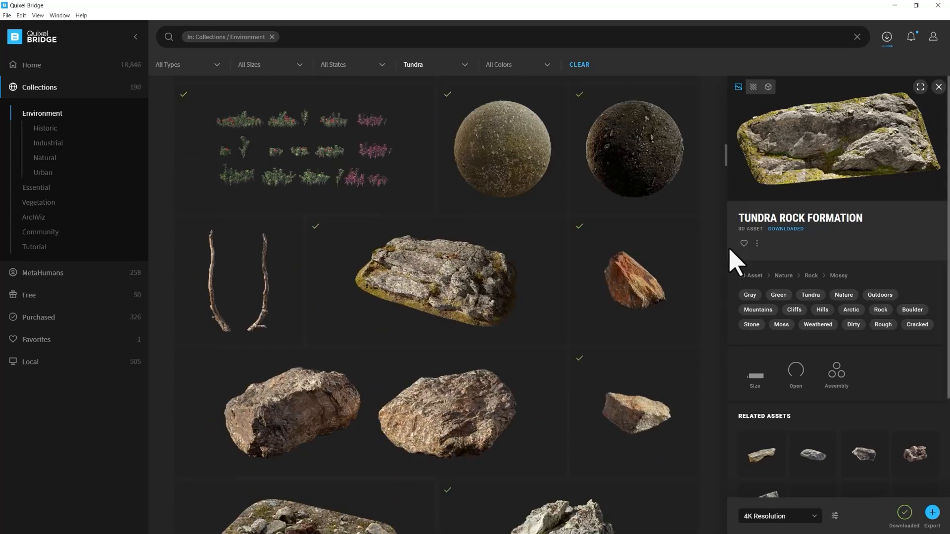
{"action": "left_click_drag", "start_coordinate": [725, 157], "coordinate": [733, 419]}
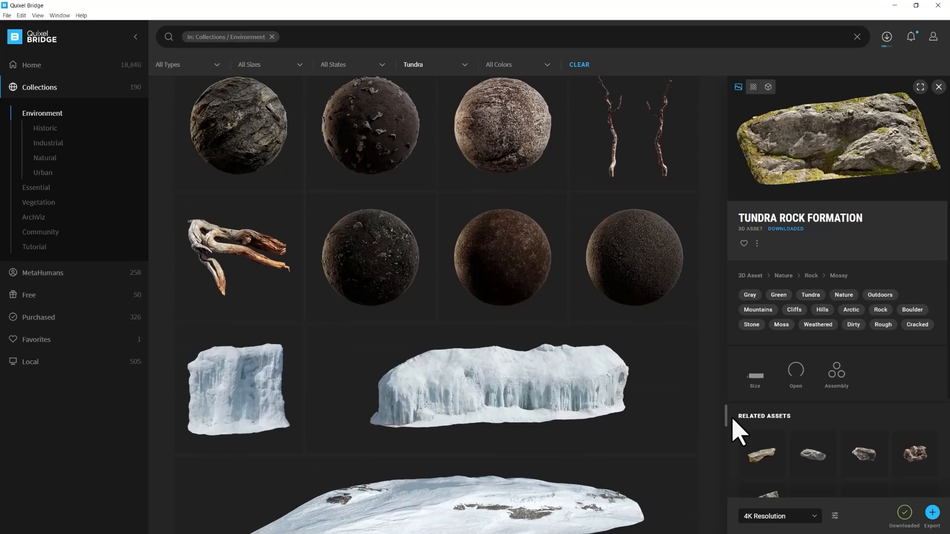
{"action": "left_click_drag", "start_coordinate": [733, 418], "coordinate": [712, 235]}
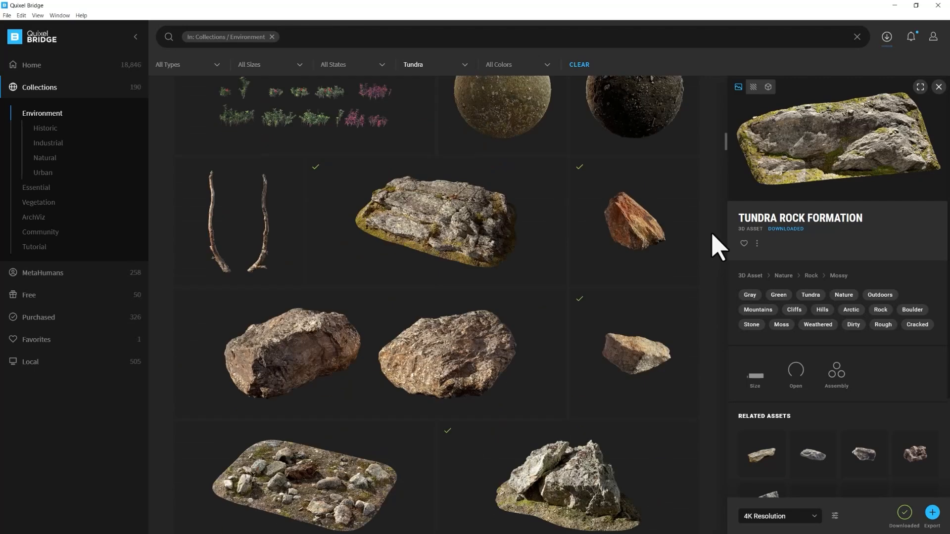
{"action": "scroll", "coordinate": [524, 346], "scroll_direction": "up", "scroll_amount": 3}
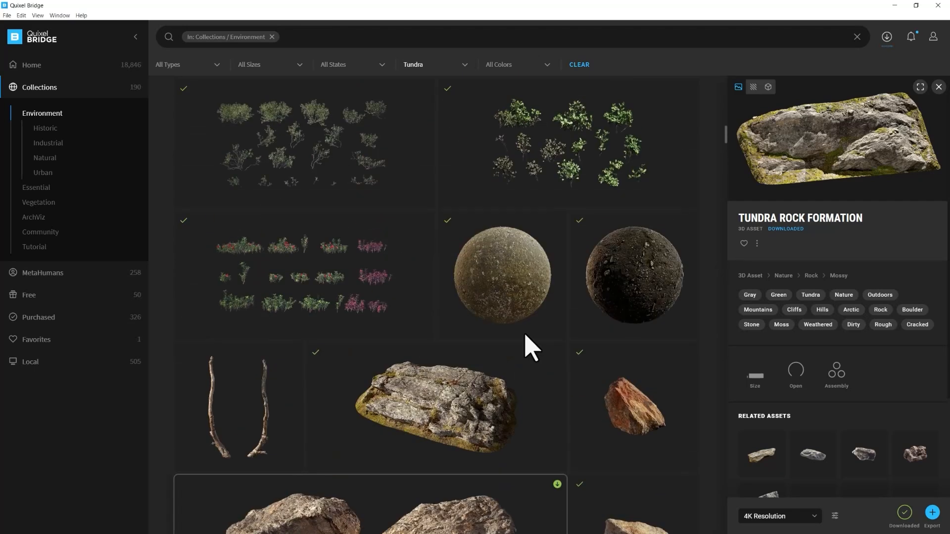
{"action": "left_click", "coordinate": [893, 7]}
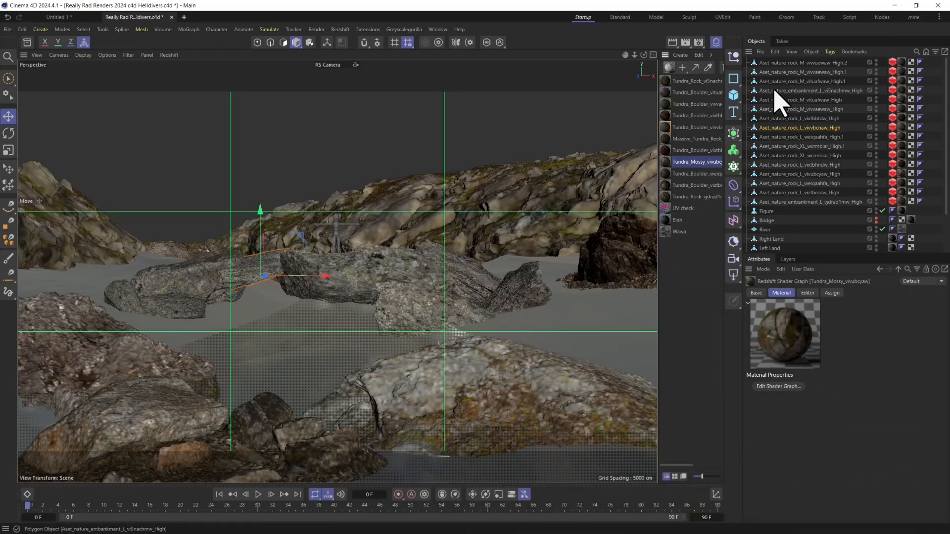
{"action": "left_click", "coordinate": [669, 175]}
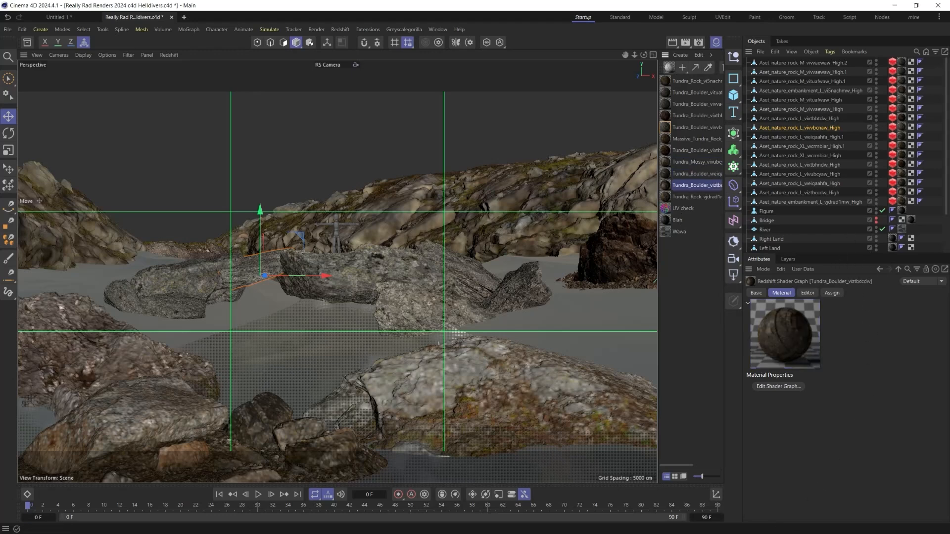
Step: Switch back to Quixel Bridge and export the Tundra Mossy Ground surface to Cinema 4D
{"action": "key", "text": "super"}
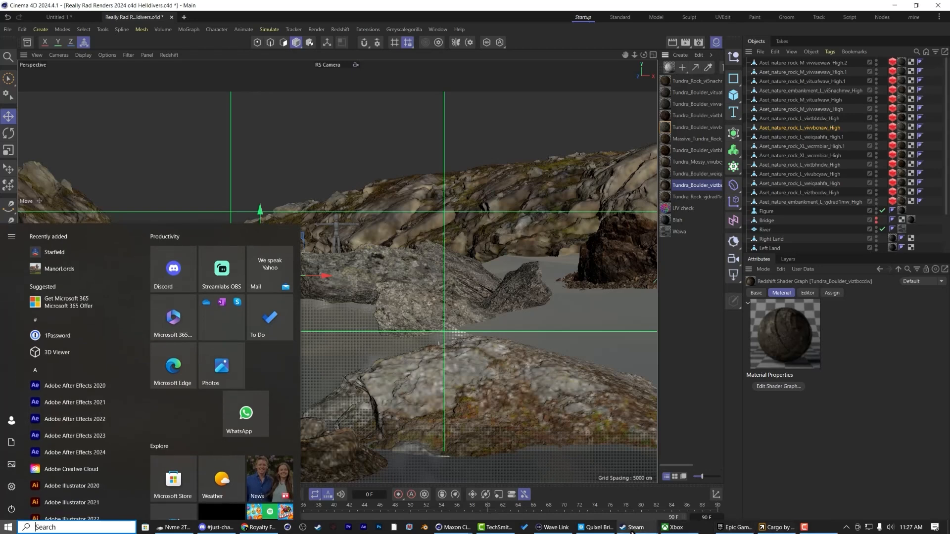
{"action": "left_click", "coordinate": [607, 529]}
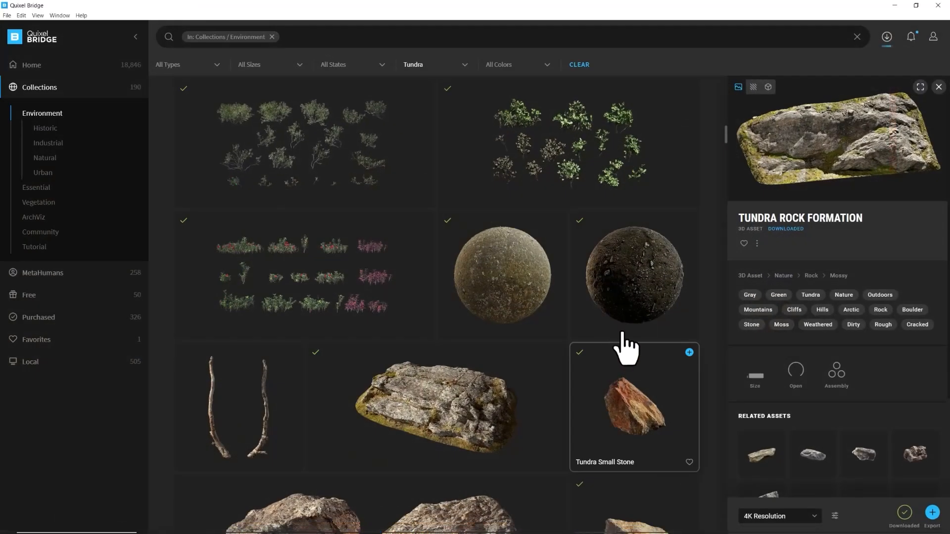
{"action": "left_click", "coordinate": [636, 285]}
{"action": "left_click", "coordinate": [932, 513]}
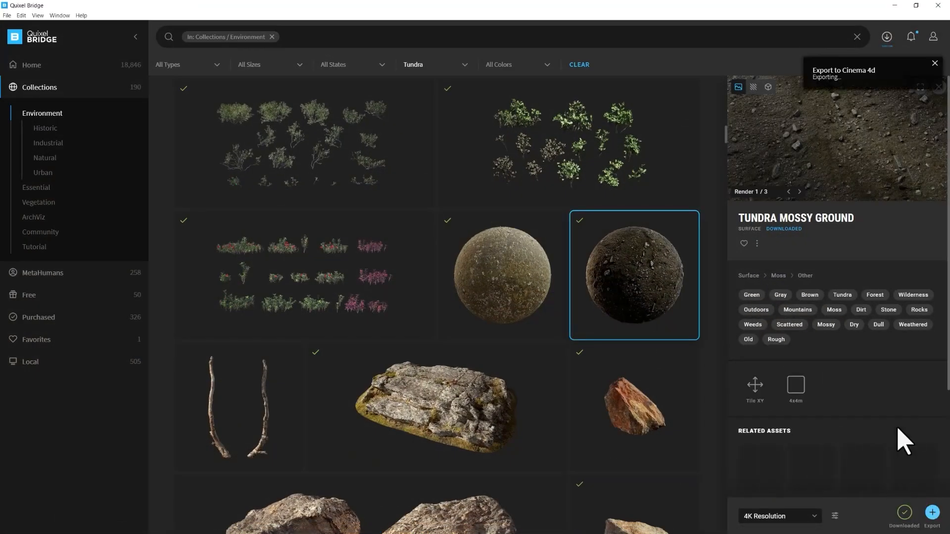
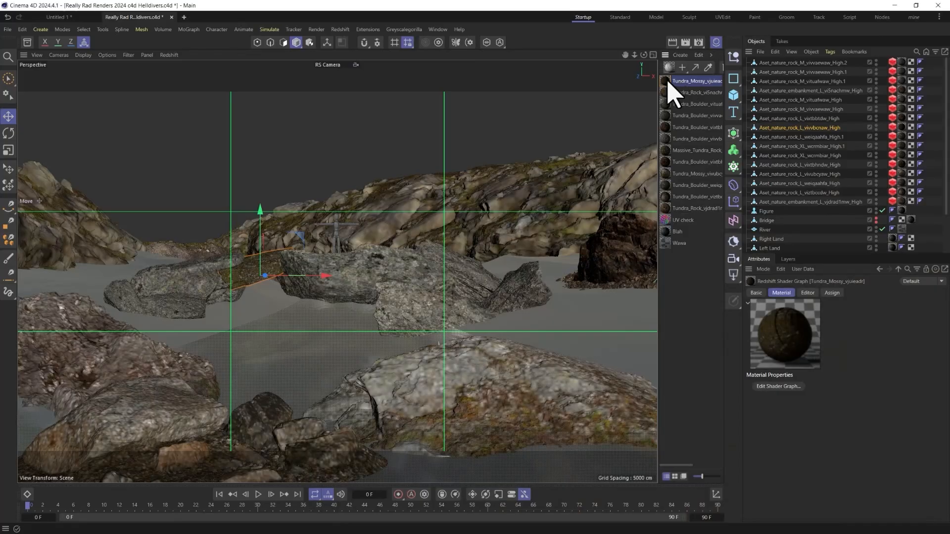
Step: In Cinema 4D, apply the Tundra_Mossy_vjuieadr material to the Right Land and Left Land objects
{"action": "left_click_drag", "start_coordinate": [669, 82], "coordinate": [577, 316]}
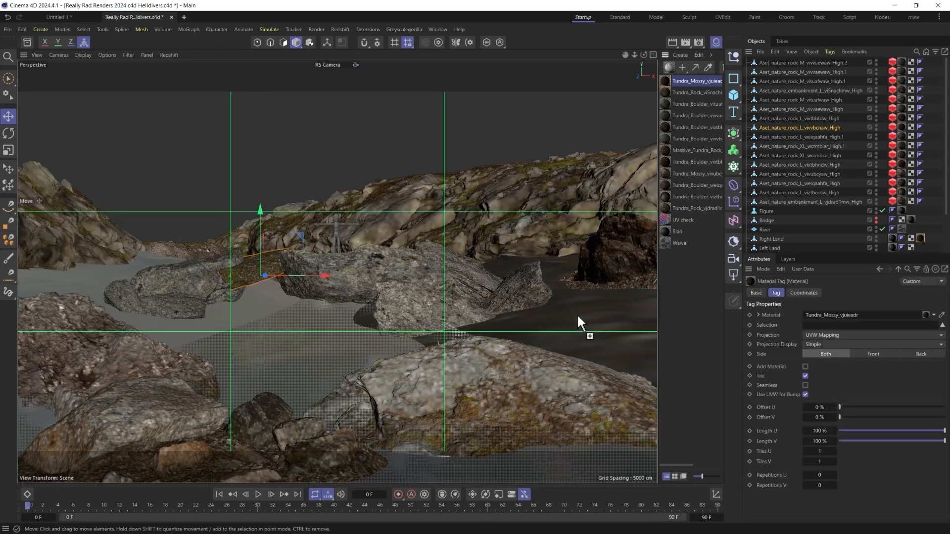
{"action": "left_click_drag", "start_coordinate": [673, 76], "coordinate": [254, 304]}
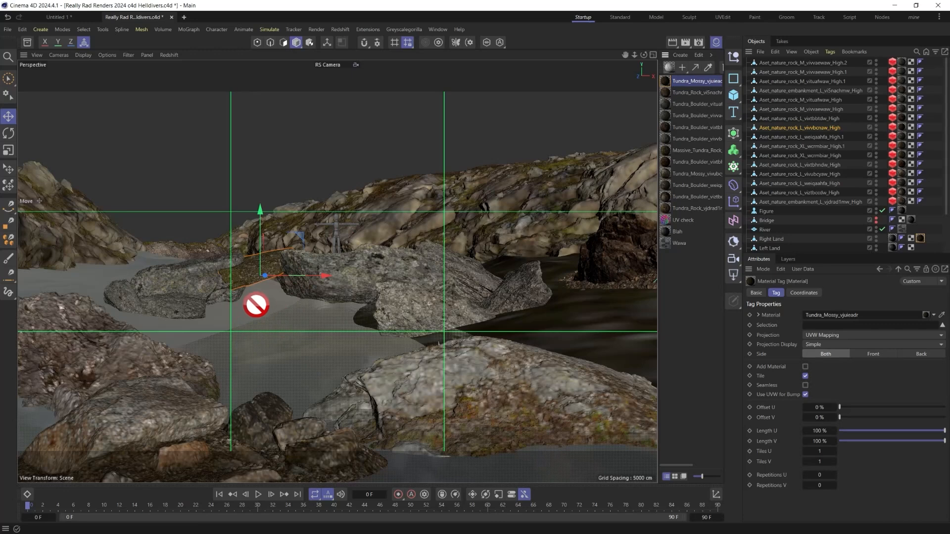
{"action": "left_click_drag", "start_coordinate": [256, 303], "coordinate": [256, 302]}
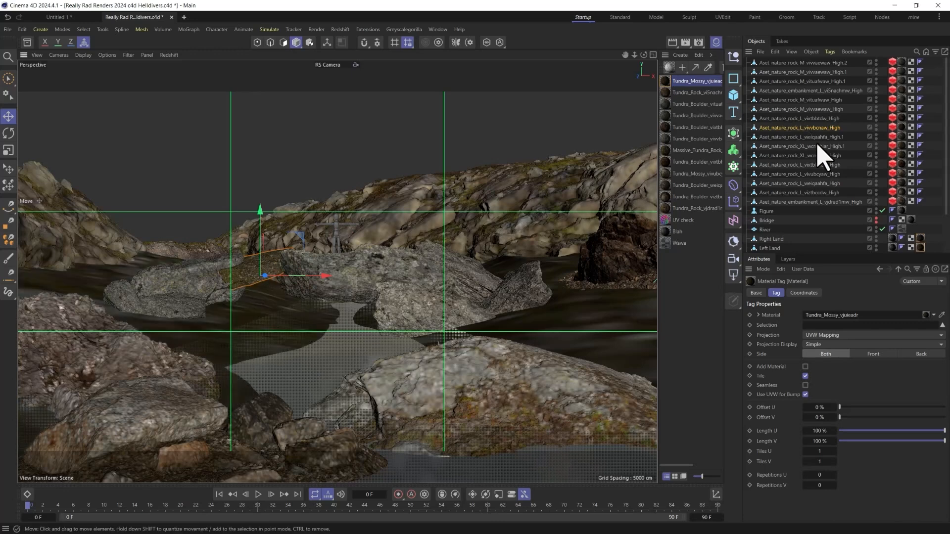
Step: Delete the old Blah material tags from the Right Land and Left Land objects
{"action": "left_click", "coordinate": [891, 230]}
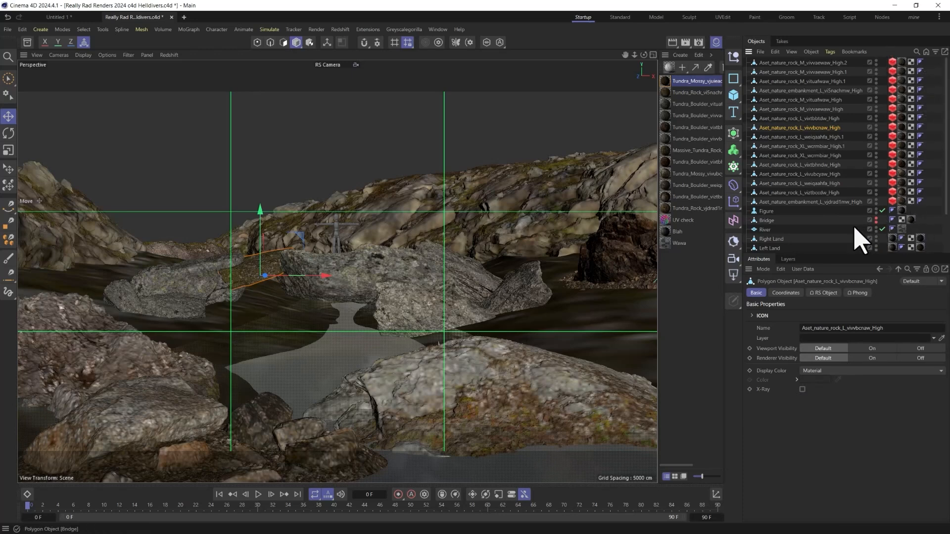
{"action": "left_click", "coordinate": [892, 239]}
{"action": "key", "text": "Delete"}
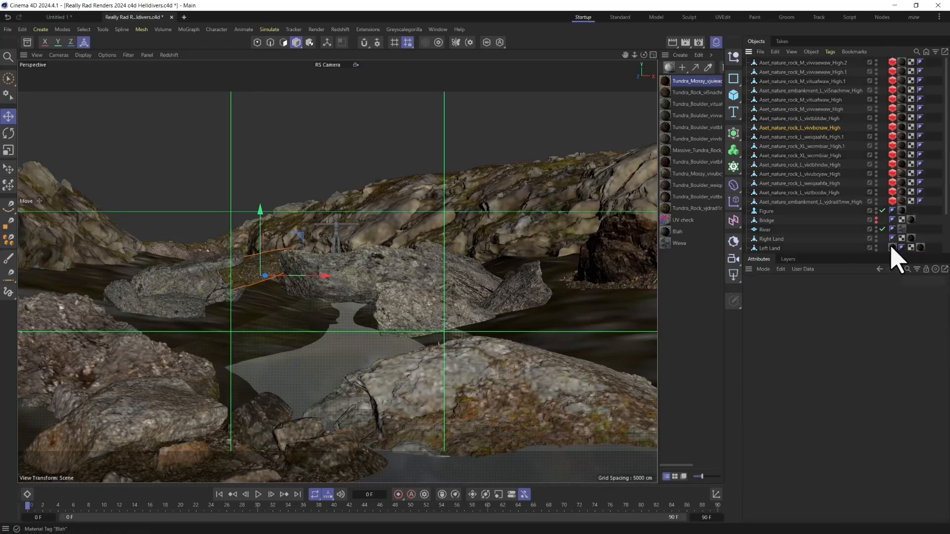
Step: Set Tiles U and Tiles V to 20 on the Tundra_Mossy material tags of Right Land and Left Land
{"action": "left_click", "coordinate": [910, 241]}
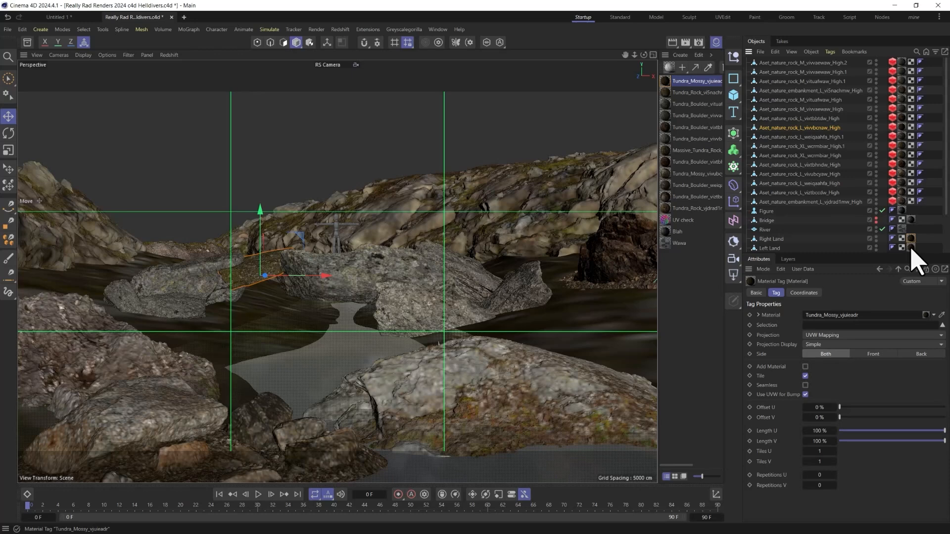
{"action": "left_click", "coordinate": [911, 247], "text": "ctrl"}
{"action": "left_click", "coordinate": [829, 449]}
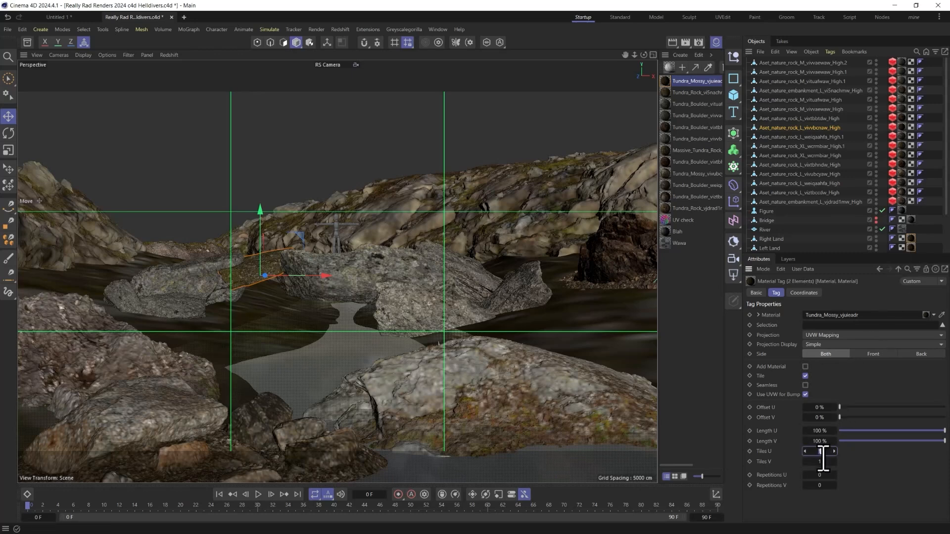
{"action": "type", "text": "20"}
{"action": "key", "text": "Tab"}
{"action": "type", "text": "20"}
{"action": "key", "text": "Return"}
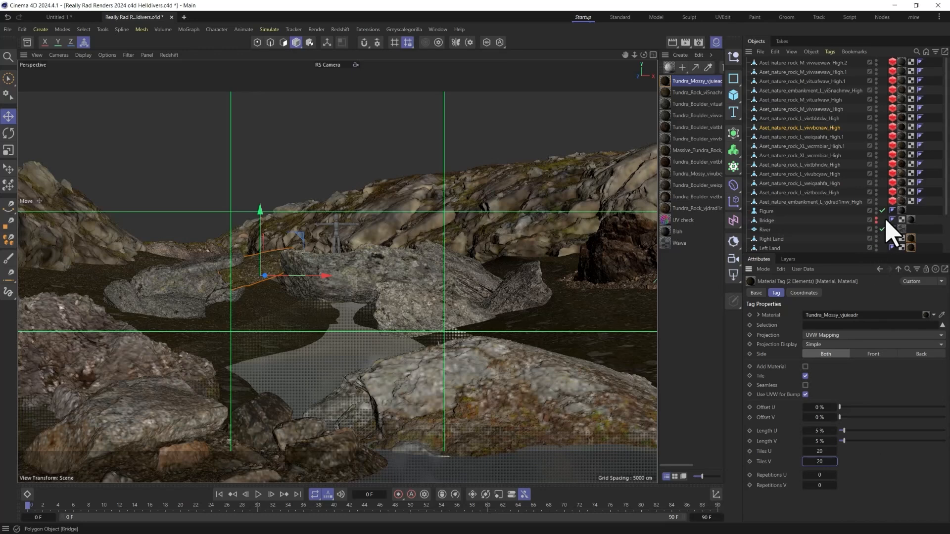
Step: Add a Redshift Object tag to Right Land and enable its geometry override and tessellation
{"action": "left_click", "coordinate": [776, 240]}
{"action": "right_click", "coordinate": [776, 241]}
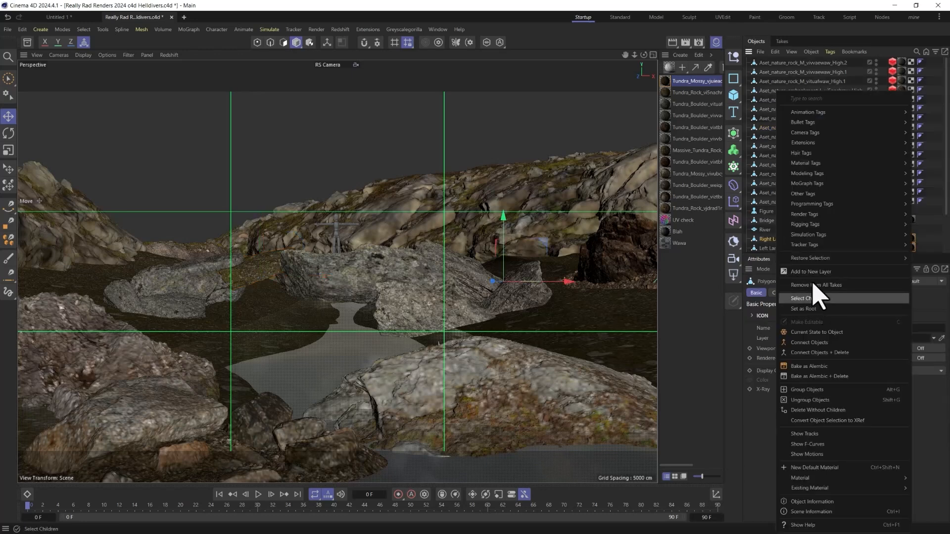
{"action": "mouse_move", "coordinate": [801, 217]}
{"action": "left_click", "coordinate": [747, 250]}
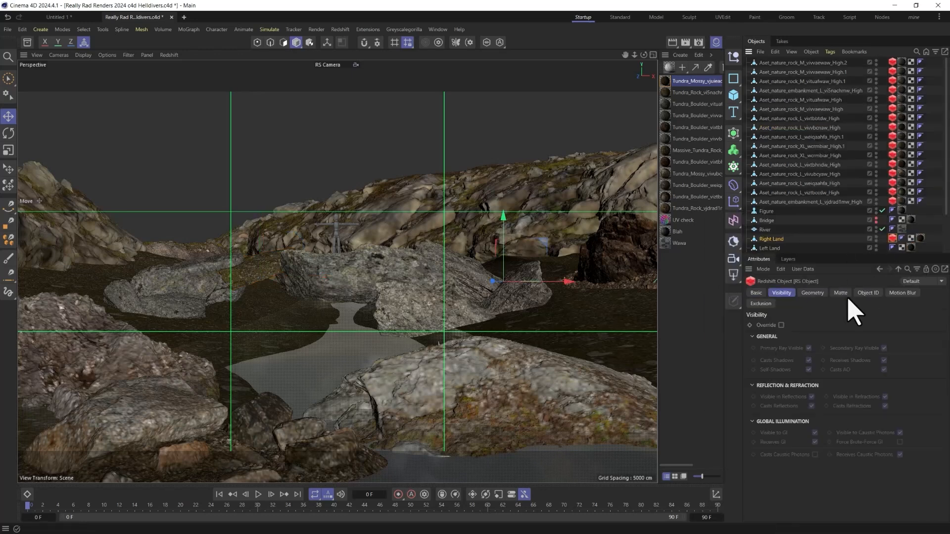
{"action": "left_click", "coordinate": [781, 325]}
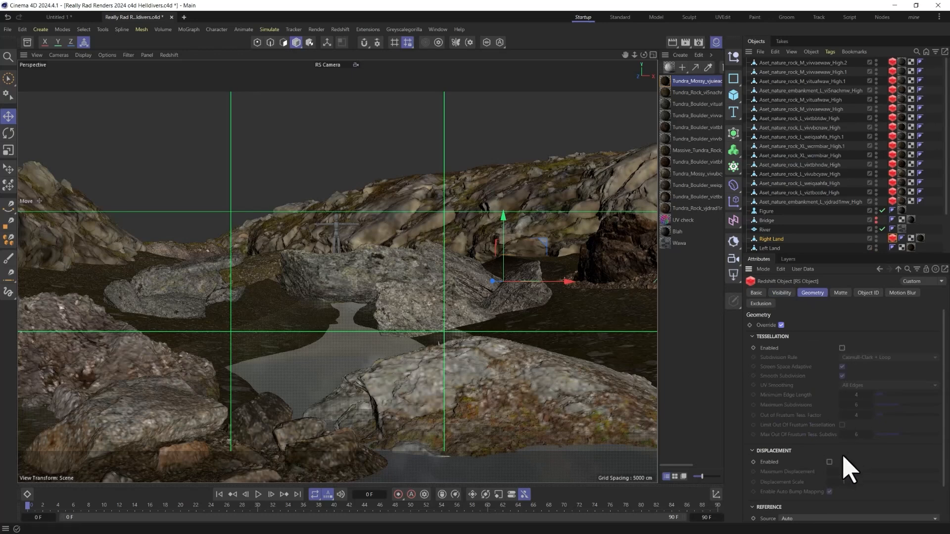
{"action": "left_click", "coordinate": [841, 348]}
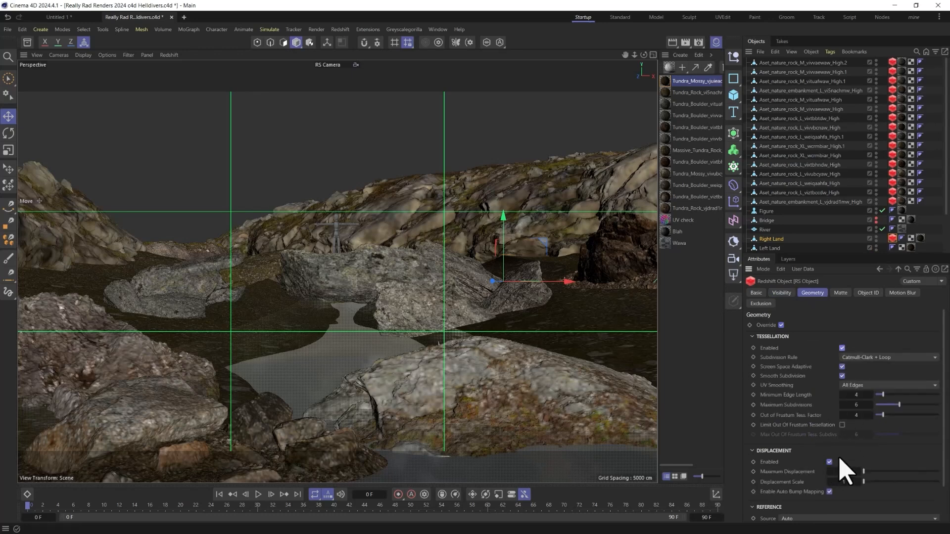
Step: Enable displacement on the Redshift tag with Maximum Displacement 40 and Displacement Scale 40, and copy the tag to Left Land
{"action": "left_click", "coordinate": [829, 462]}
{"action": "double_click", "coordinate": [840, 474]}
{"action": "type", "text": "40"}
{"action": "key", "text": "Tab"}
{"action": "type", "text": "40"}
{"action": "key", "text": "Return"}
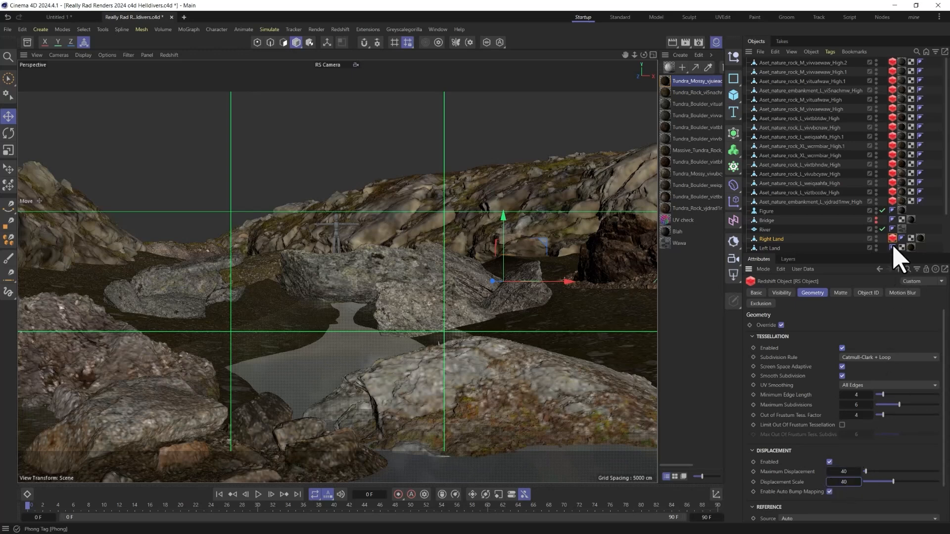
{"action": "left_click_drag", "start_coordinate": [890, 241], "coordinate": [920, 249], "text": "ctrl"}
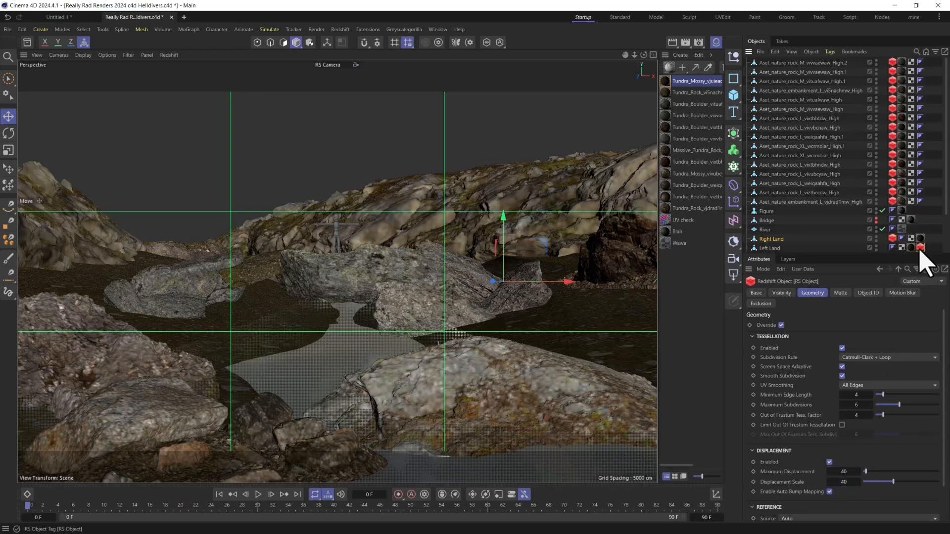
Step: In the Tundra_Mossy_vjuieadr shader graph, set the Roughness and Displacement textures' color space to Raw
{"action": "double_click", "coordinate": [666, 83]}
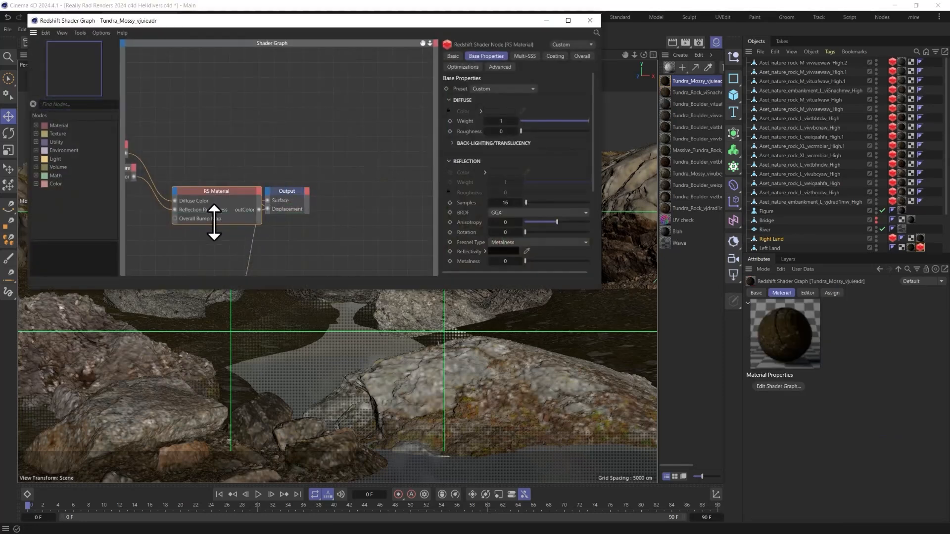
{"action": "middle_click_drag", "start_coordinate": [196, 261], "coordinate": [284, 187], "text": "alt"}
{"action": "left_click", "coordinate": [286, 217]}
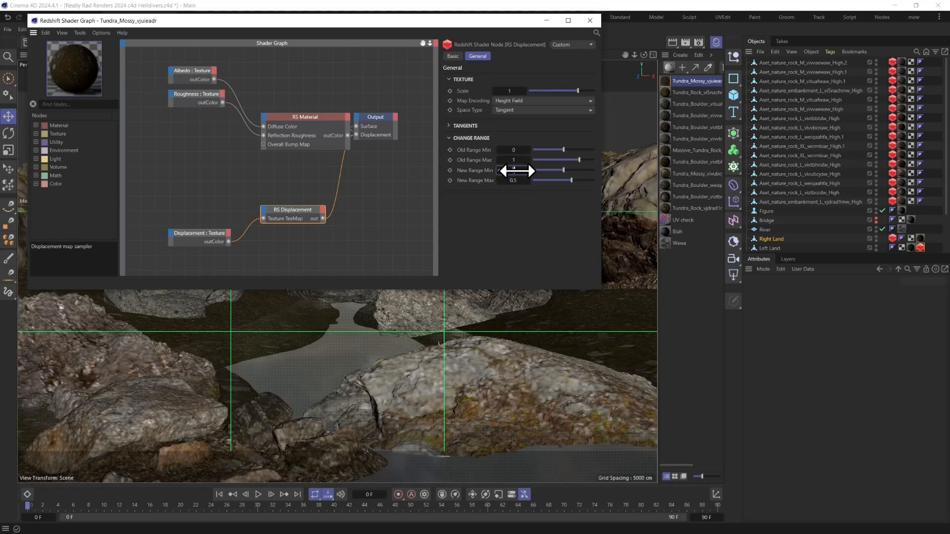
{"action": "left_click", "coordinate": [191, 233]}
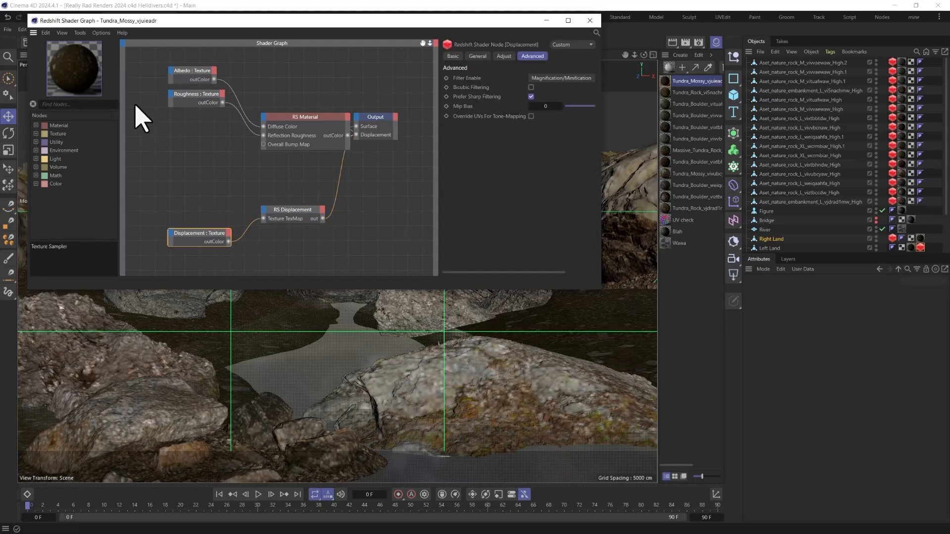
{"action": "left_click_drag", "start_coordinate": [134, 92], "coordinate": [232, 277]}
{"action": "left_click", "coordinate": [504, 56]}
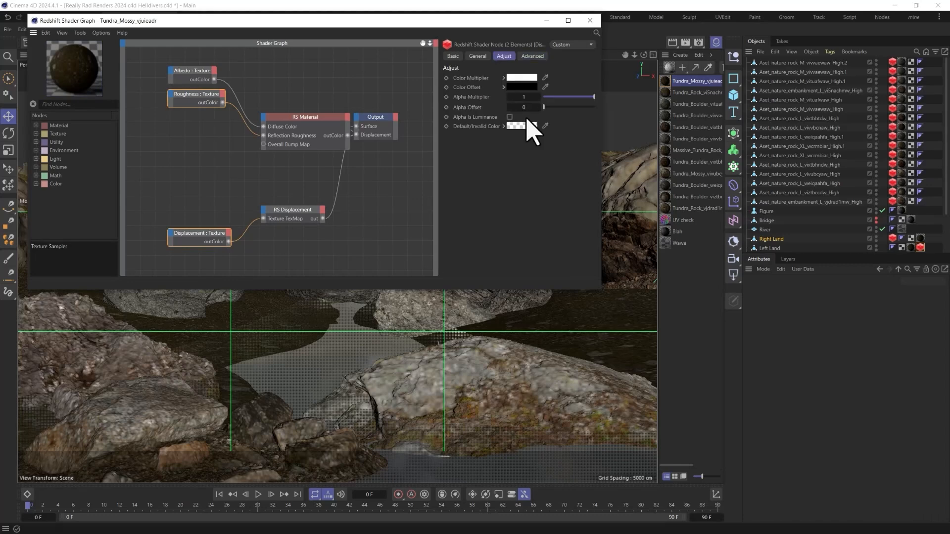
{"action": "left_click", "coordinate": [480, 57]}
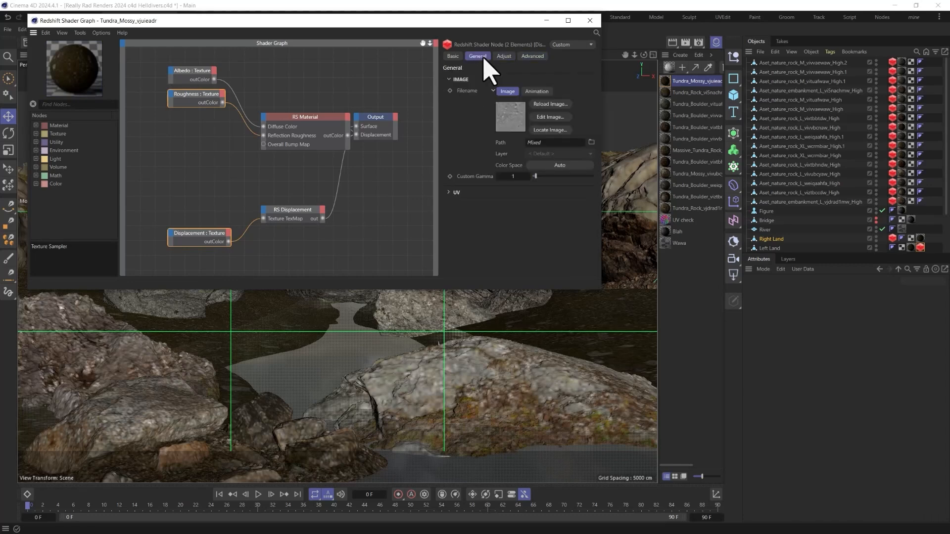
{"action": "left_click", "coordinate": [551, 165]}
{"action": "left_click", "coordinate": [587, 199]}
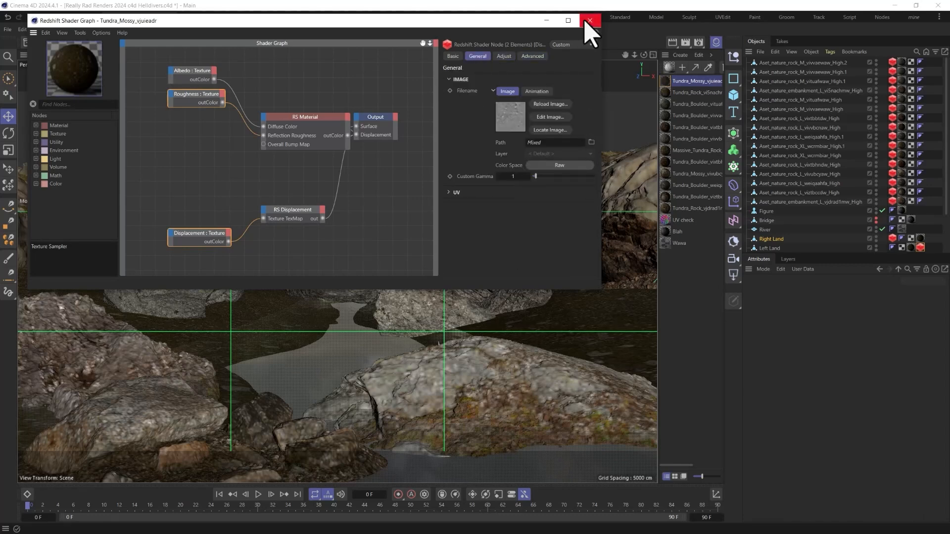
{"action": "left_click", "coordinate": [589, 21]}
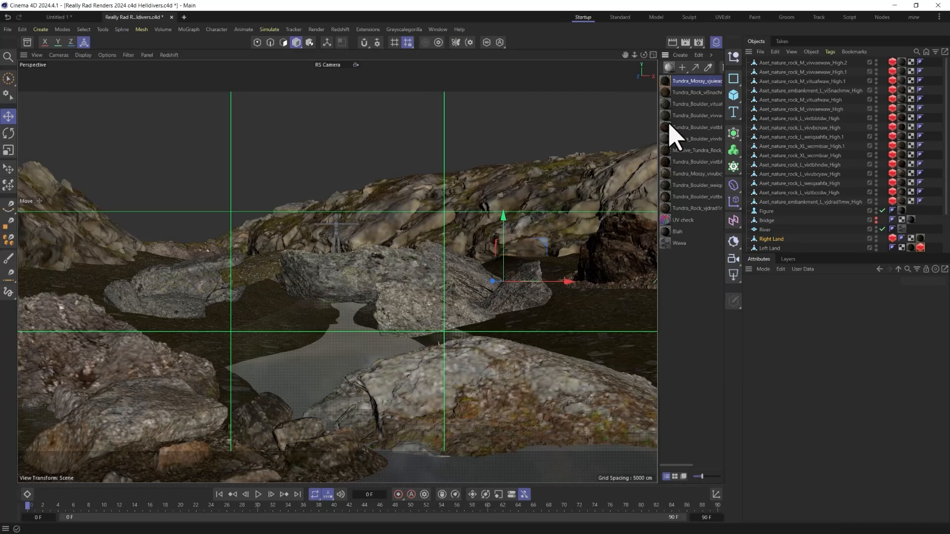
Step: Apply the Tundra_Mossy_vjuieadr material to under Water Ground and set its Tiles U and V to 40
{"action": "left_click_drag", "start_coordinate": [669, 80], "coordinate": [777, 245]}
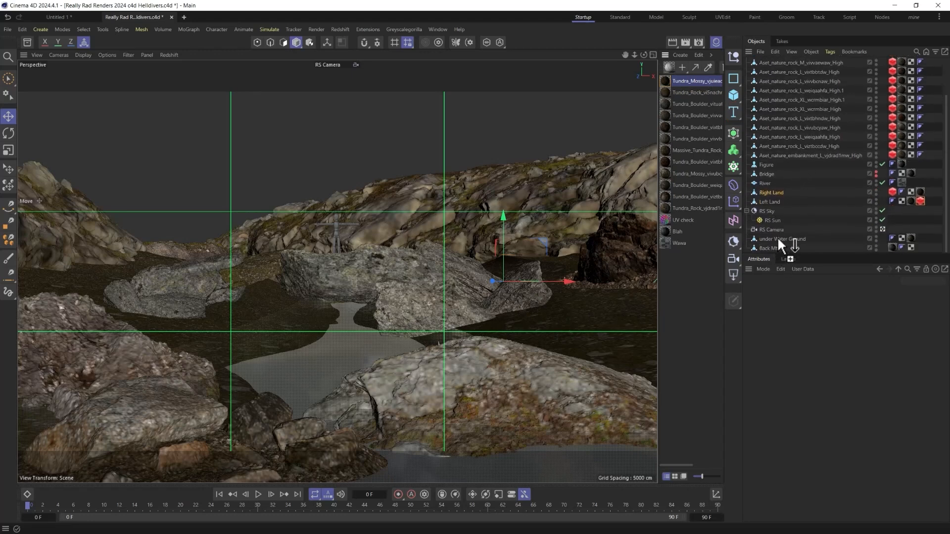
{"action": "left_click_drag", "start_coordinate": [910, 239], "coordinate": [910, 239]}
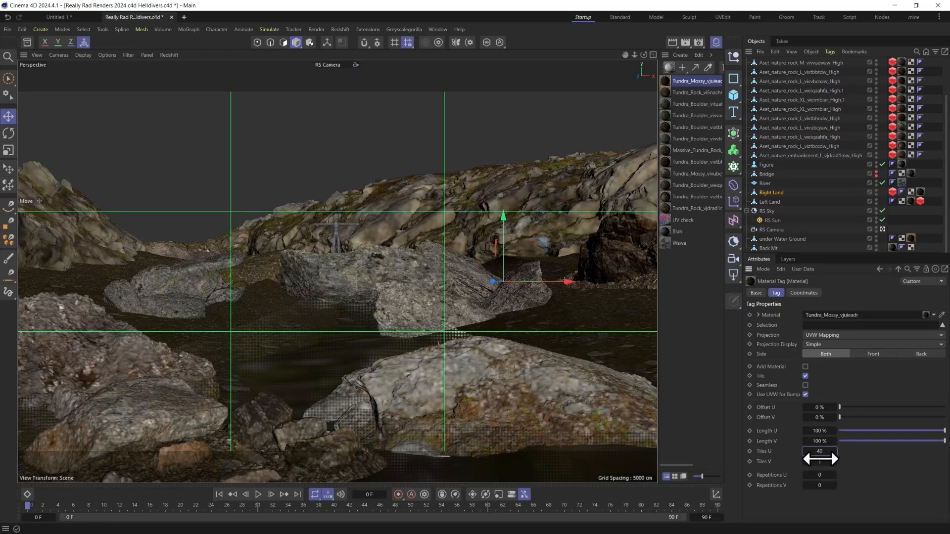
{"action": "key", "text": "Tab"}
{"action": "type", "text": "40"}
{"action": "key", "text": "Return"}
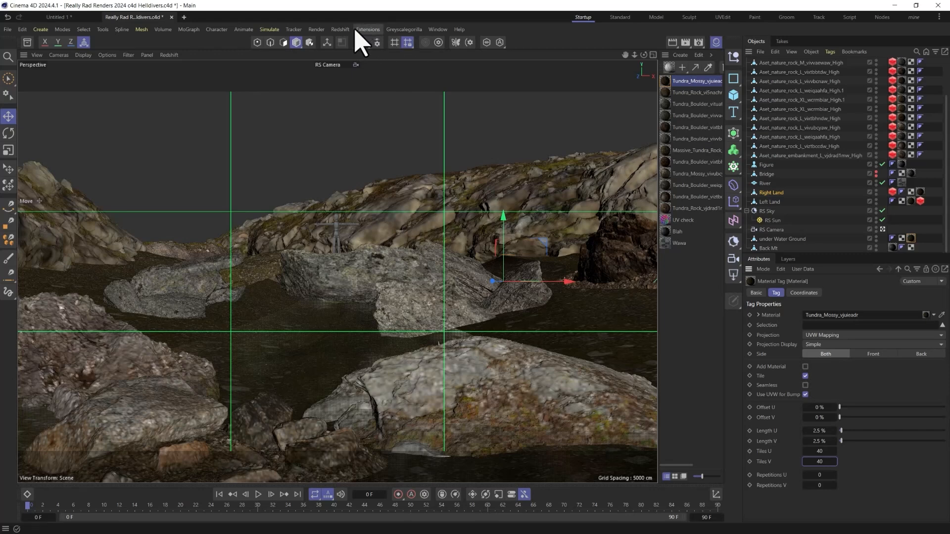
Step: Save the project and open the Redshift RenderView, zoomed to show the whole rendered frame
{"action": "left_click", "coordinate": [341, 29]}
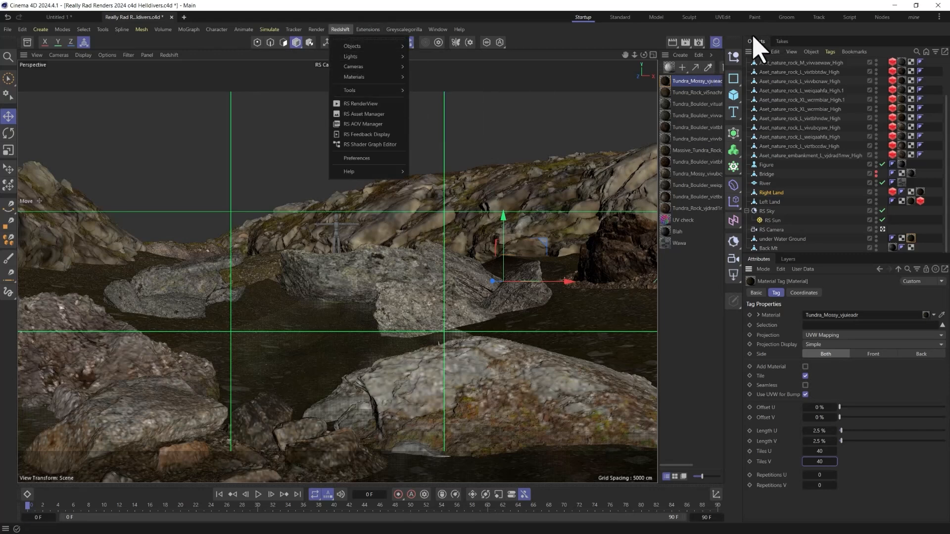
{"action": "left_click", "coordinate": [367, 29]}
{"action": "left_click", "coordinate": [367, 30]}
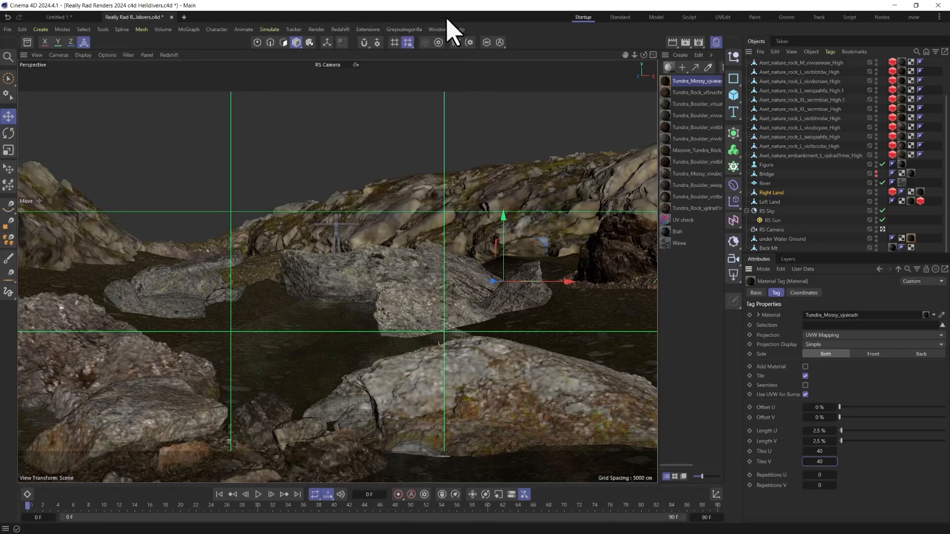
{"action": "key", "text": "ctrl+s"}
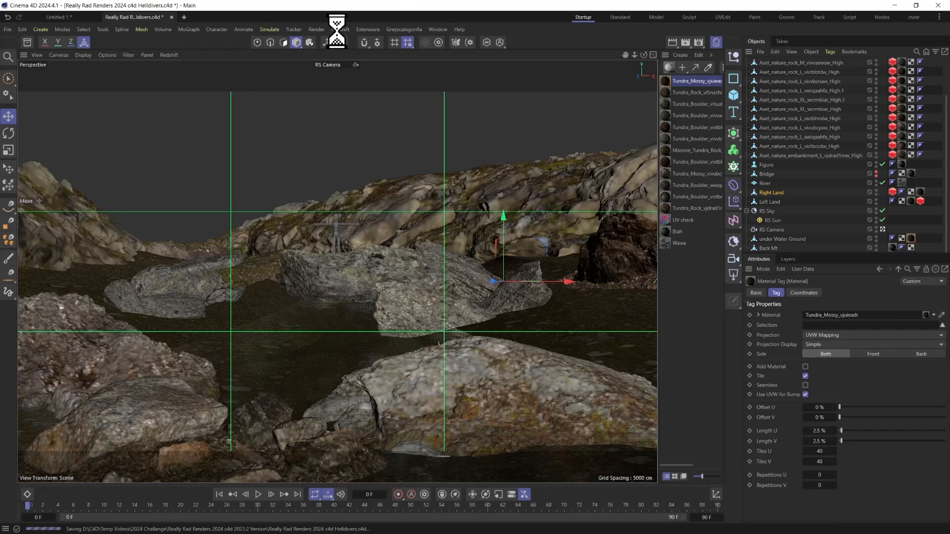
{"action": "left_click", "coordinate": [340, 30]}
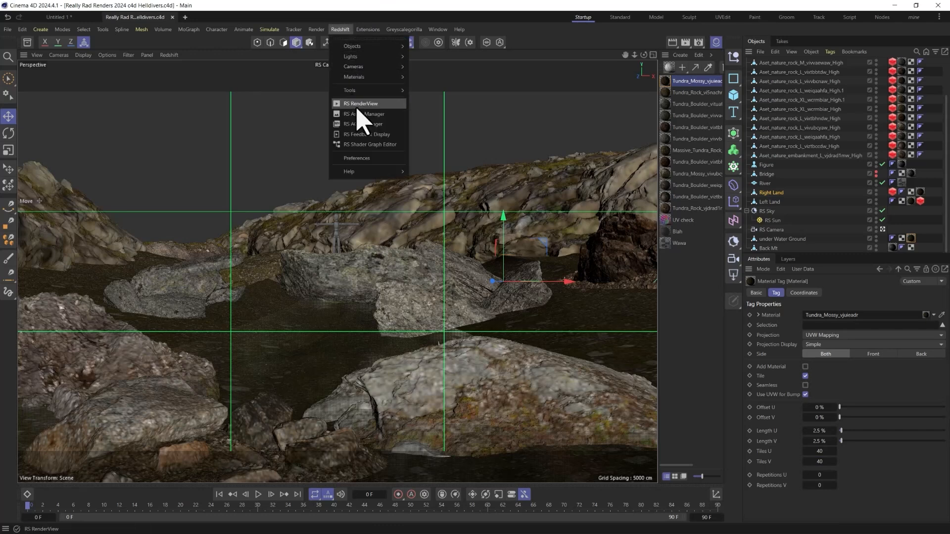
{"action": "left_click", "coordinate": [363, 120]}
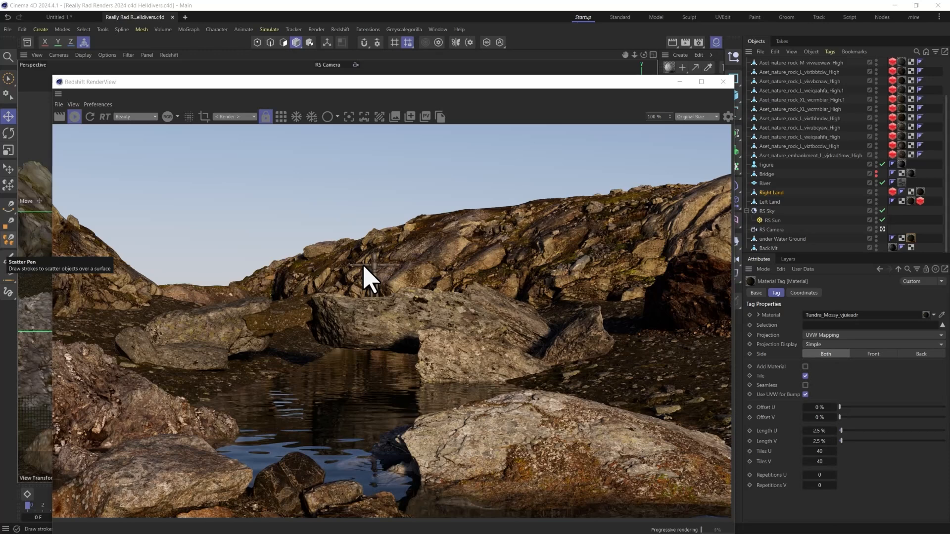
{"action": "scroll", "coordinate": [504, 344], "scroll_direction": "down", "scroll_amount": 4}
{"action": "scroll", "coordinate": [418, 360], "scroll_direction": "up", "scroll_amount": 1}
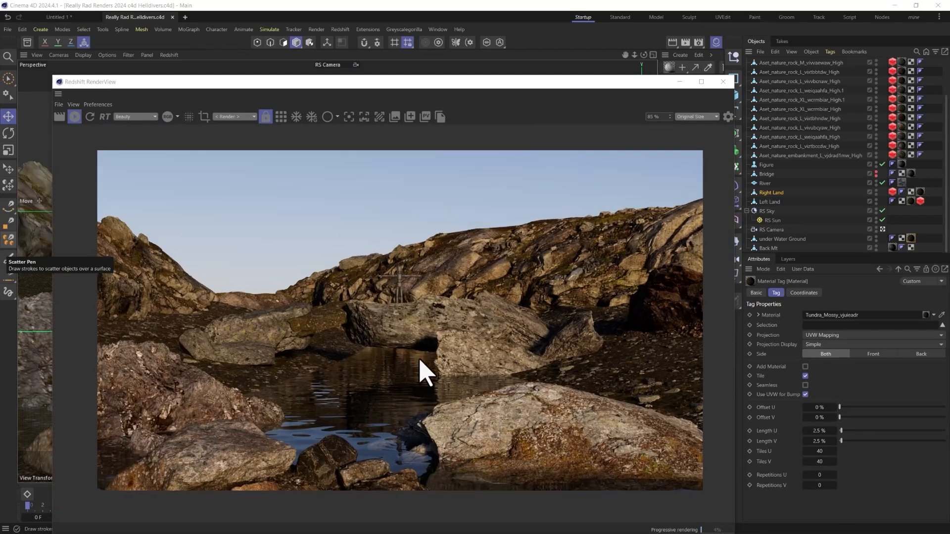
Step: Turn on the RenderView's freeze options and dock its window beside the perspective viewport
{"action": "left_click", "coordinate": [297, 119]}
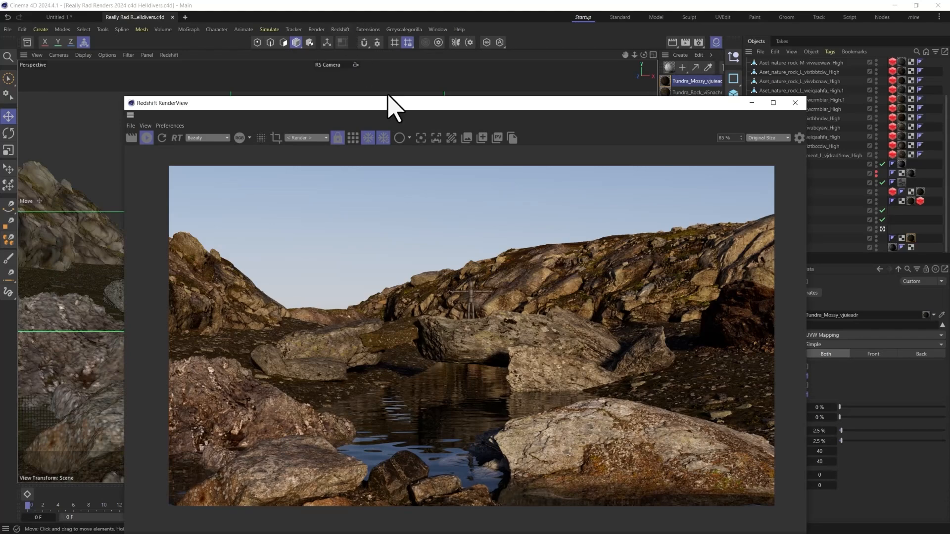
{"action": "left_click_drag", "start_coordinate": [388, 99], "coordinate": [212, 133]}
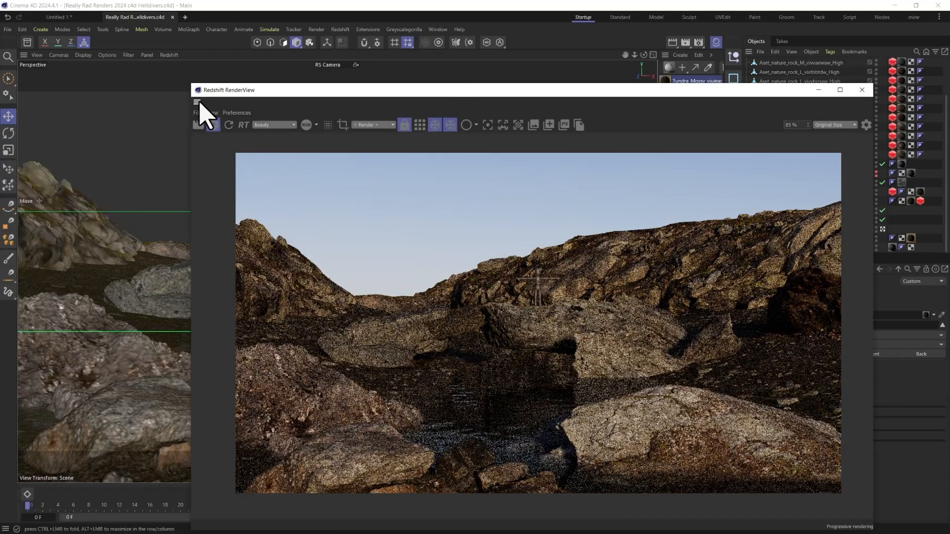
{"action": "left_click_drag", "start_coordinate": [197, 103], "coordinate": [44, 143]}
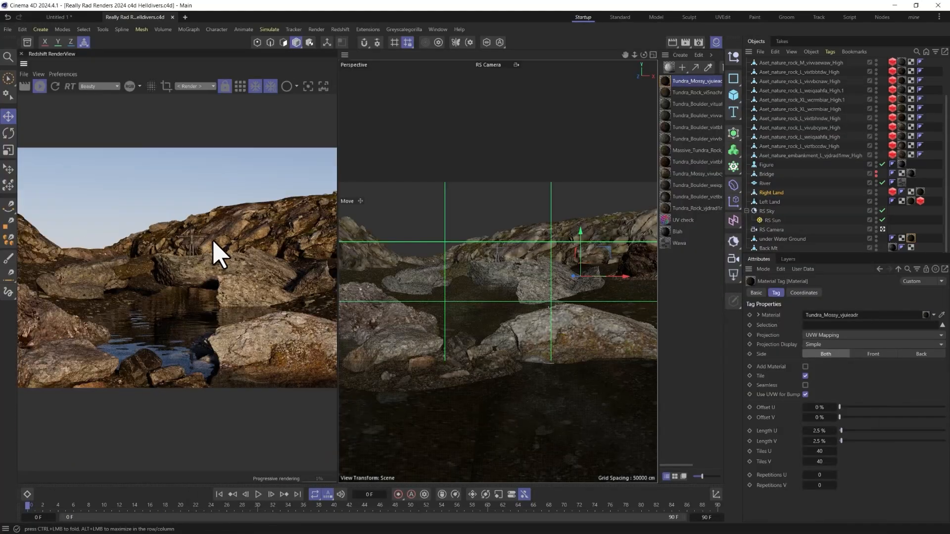
Step: Add an RS Environment object and set its volume scattering to 0.0001
{"action": "left_click", "coordinate": [341, 29]}
{"action": "mouse_move", "coordinate": [353, 58]}
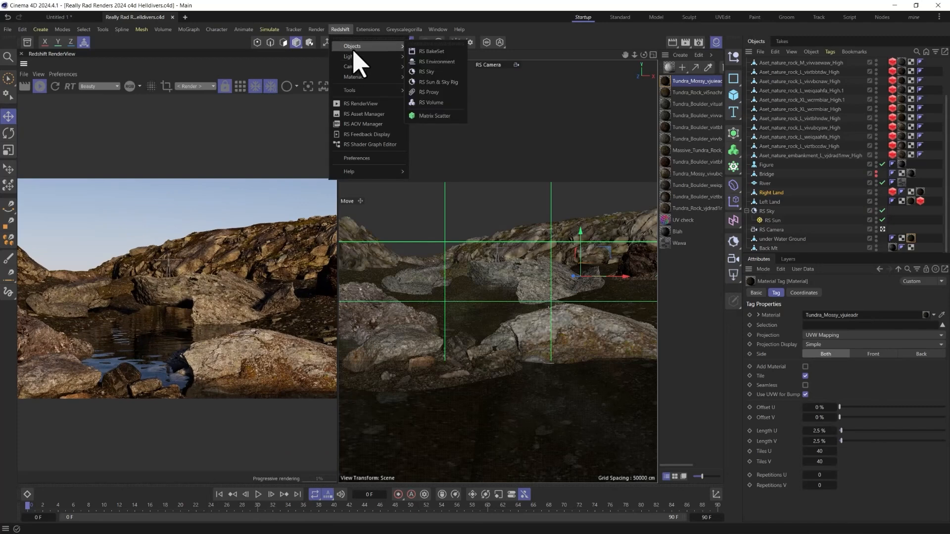
{"action": "left_click", "coordinate": [420, 70]}
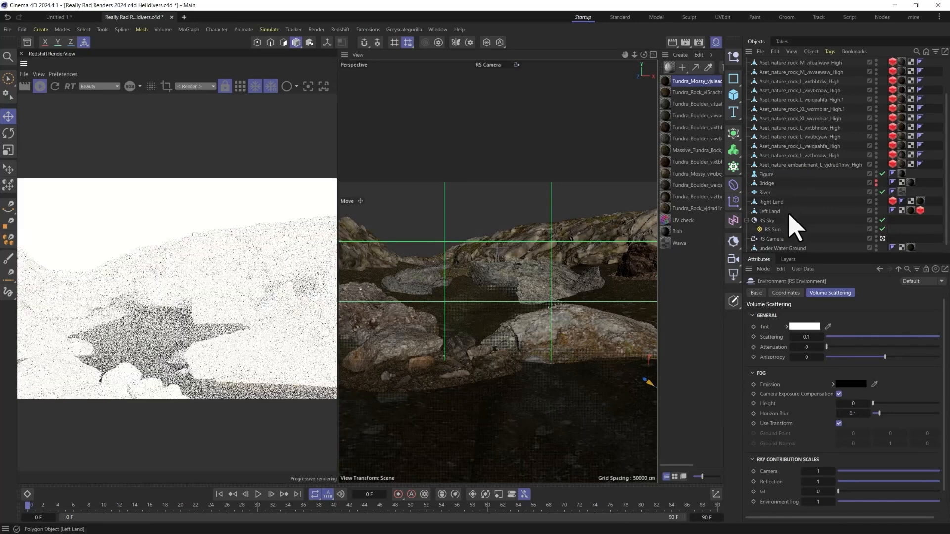
{"action": "scroll", "coordinate": [790, 223], "scroll_direction": "down", "scroll_amount": 1}
{"action": "scroll", "coordinate": [794, 143], "scroll_direction": "up", "scroll_amount": 3}
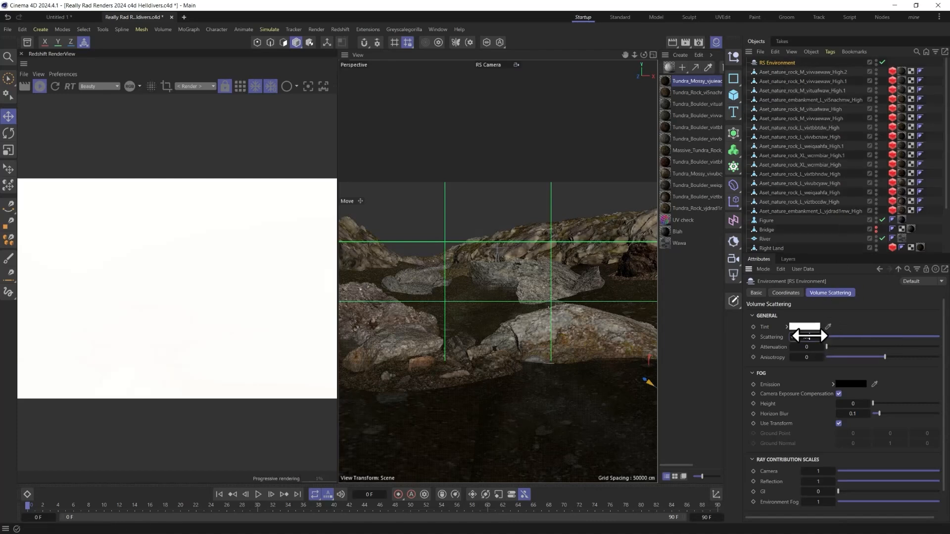
{"action": "left_click_drag", "start_coordinate": [808, 335], "coordinate": [804, 335]}
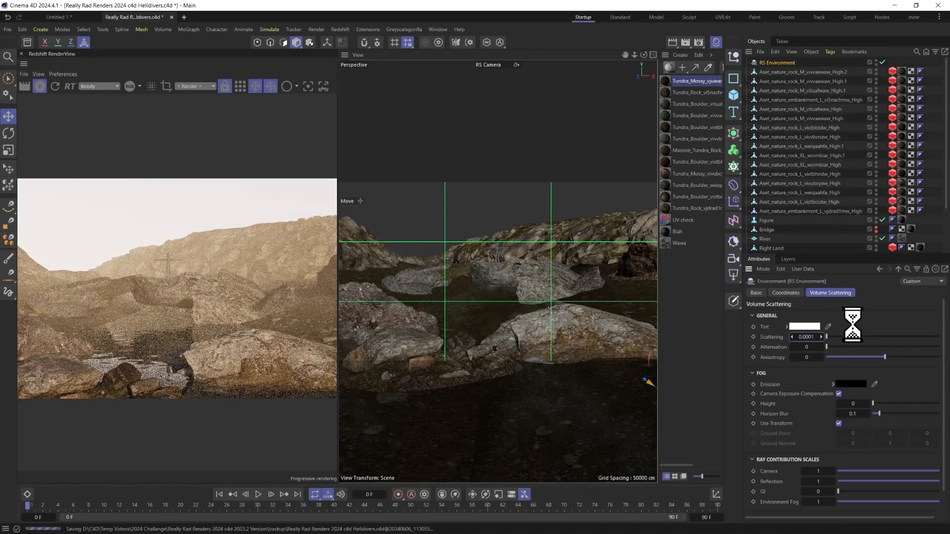
Step: Change the RS Environment tint to a brownish orange, about RGB 156, 106, 35
{"action": "left_click", "coordinate": [804, 328]}
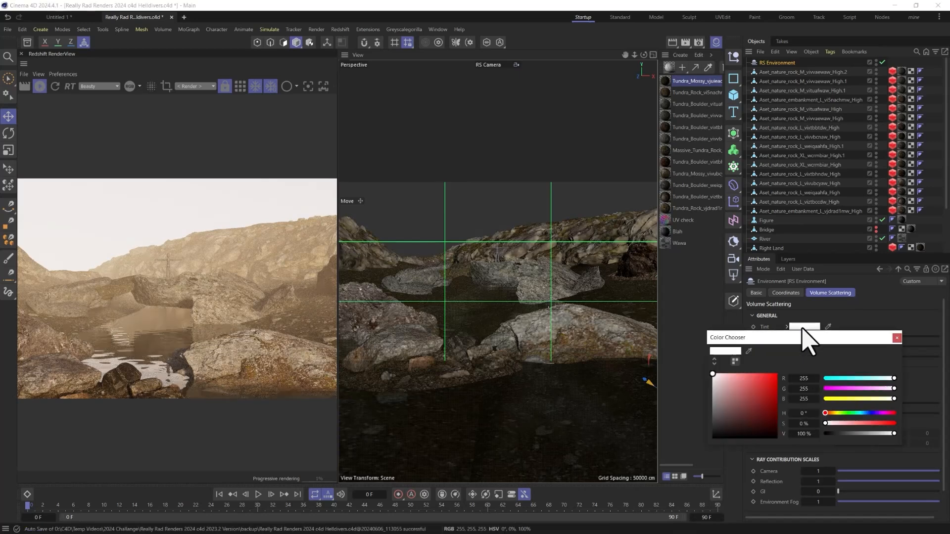
{"action": "left_click", "coordinate": [832, 413]}
{"action": "left_click_drag", "start_coordinate": [741, 380], "coordinate": [763, 399]}
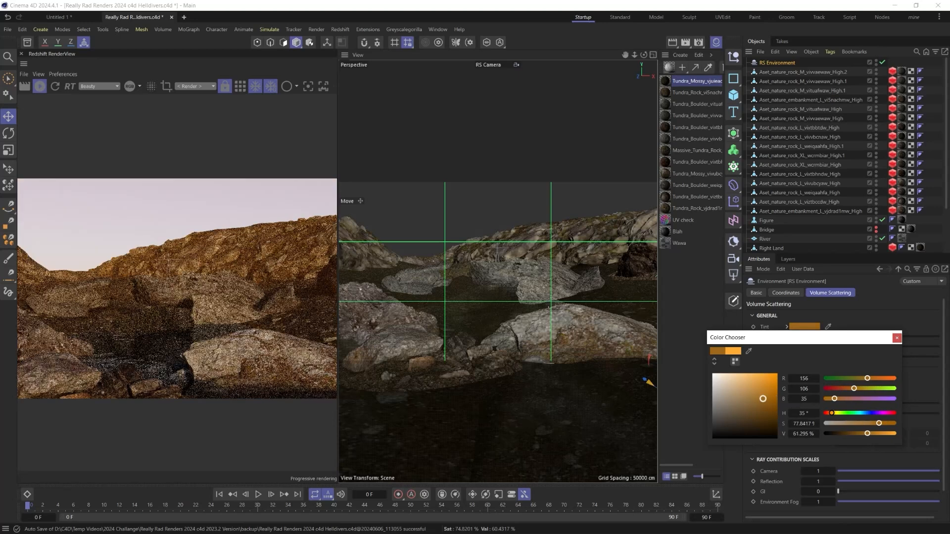
{"action": "left_click", "coordinate": [896, 338]}
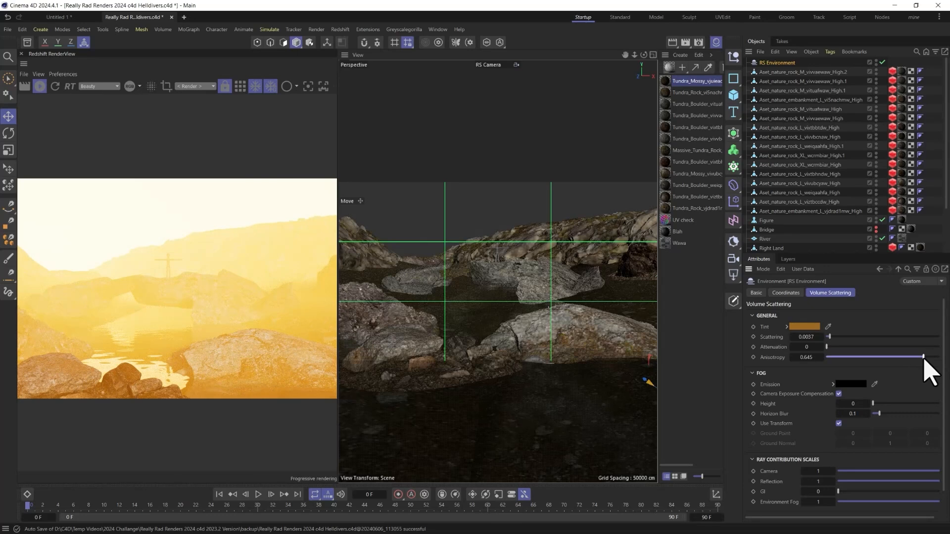
Step: Set the RS Environment anisotropy to about 0.402 and its tint to pale yellow, RGB 255, 246, 192
{"action": "left_click_drag", "start_coordinate": [917, 358], "coordinate": [909, 358]}
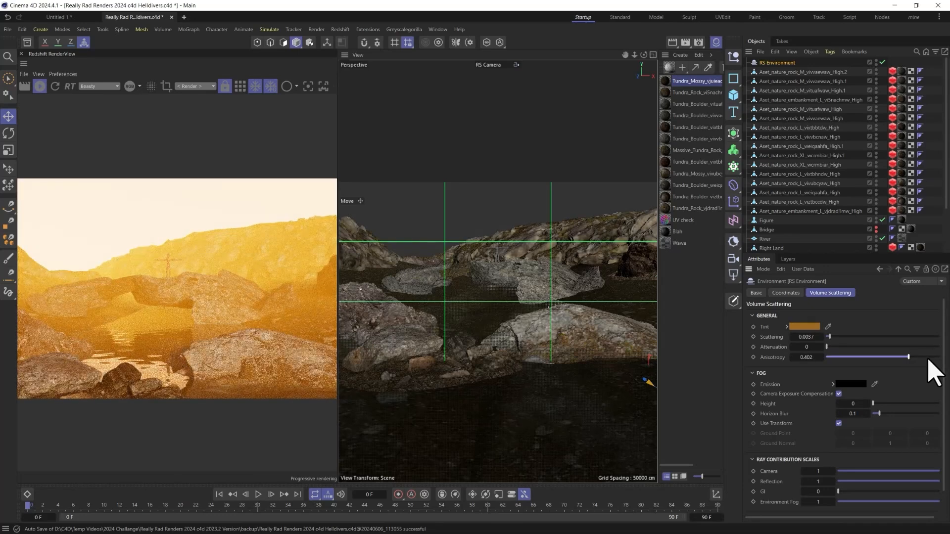
{"action": "left_click", "coordinate": [805, 326]}
{"action": "left_click_drag", "start_coordinate": [847, 388], "coordinate": [839, 389]}
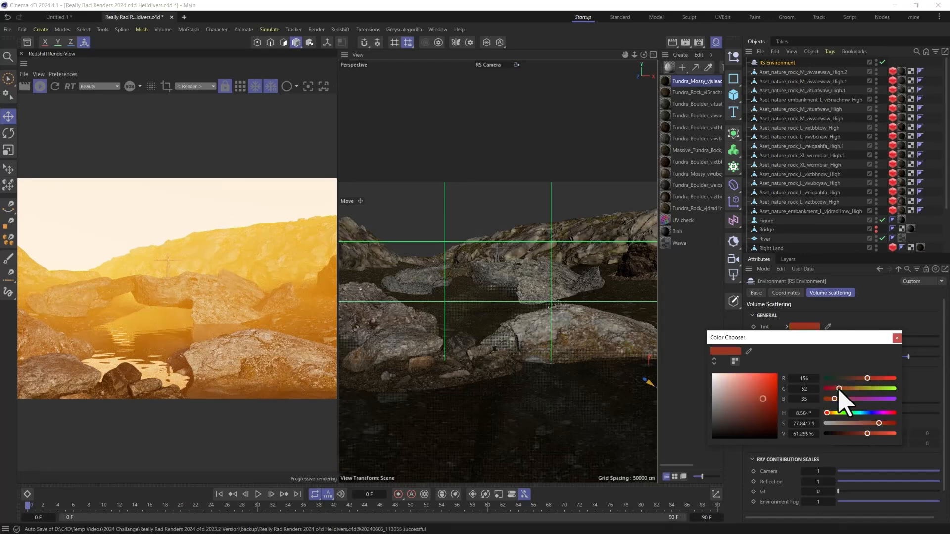
{"action": "mouse_move", "coordinate": [757, 396]}
{"action": "left_mouse_down"}
{"action": "mouse_move", "coordinate": [771, 376]}
{"action": "mouse_move", "coordinate": [767, 430]}
{"action": "mouse_move", "coordinate": [746, 385]}
{"action": "mouse_move", "coordinate": [720, 379]}
{"action": "left_mouse_up"}
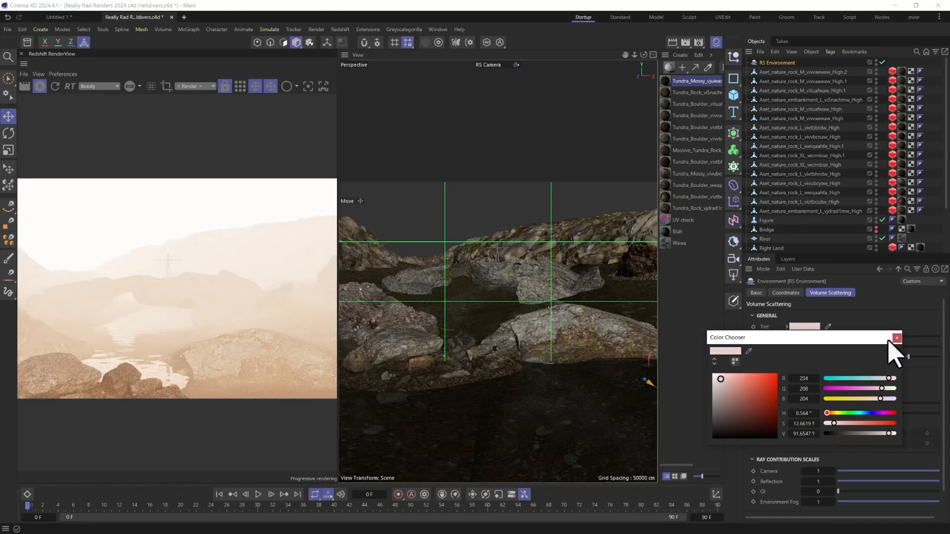
{"action": "left_click", "coordinate": [849, 398]}
{"action": "left_click_drag", "start_coordinate": [751, 388], "coordinate": [728, 373]}
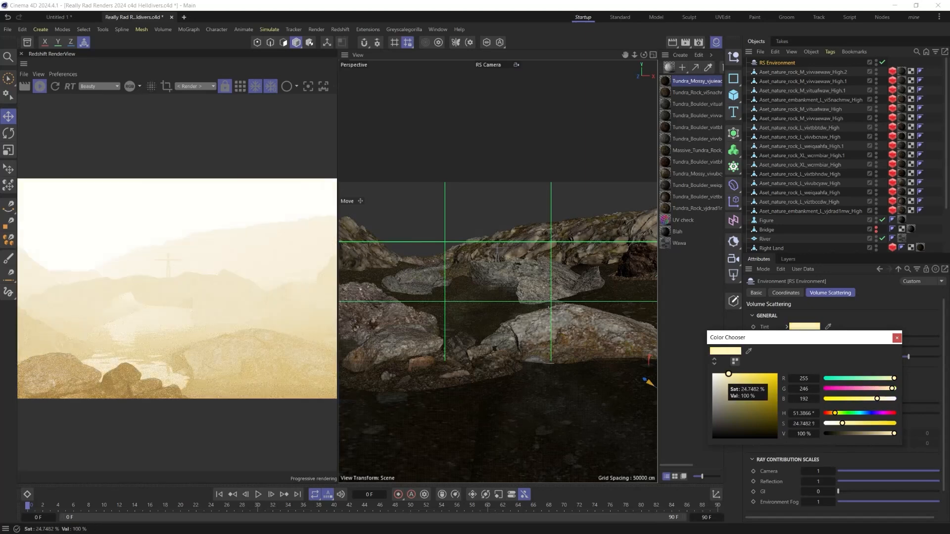
{"action": "left_click", "coordinate": [896, 338]}
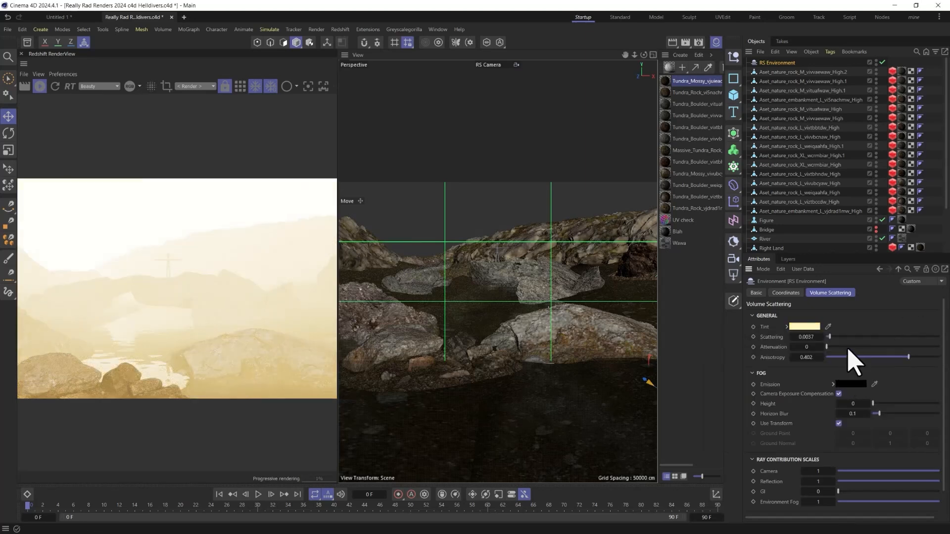
Step: Set the RS Environment's fog emission color to pure red
{"action": "left_click_drag", "start_coordinate": [847, 347], "coordinate": [752, 347]}
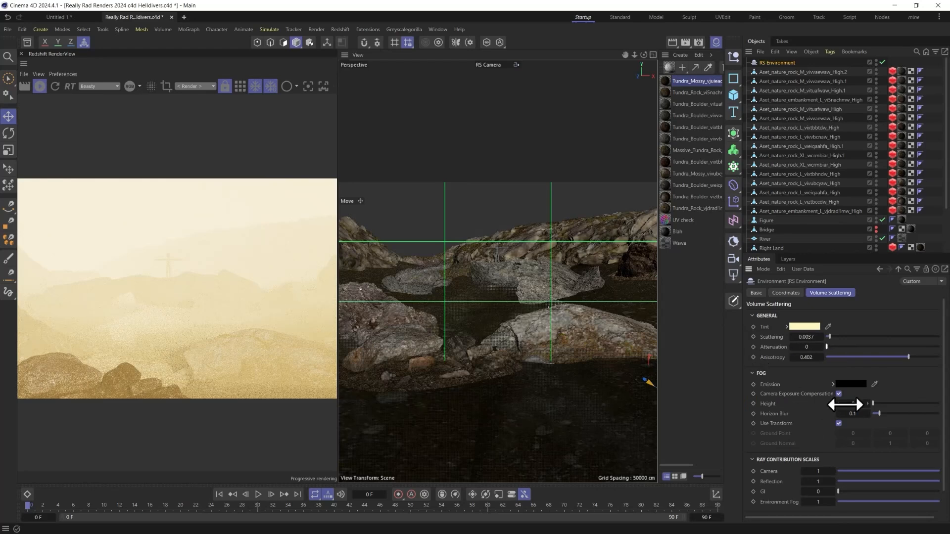
{"action": "left_click", "coordinate": [848, 384]}
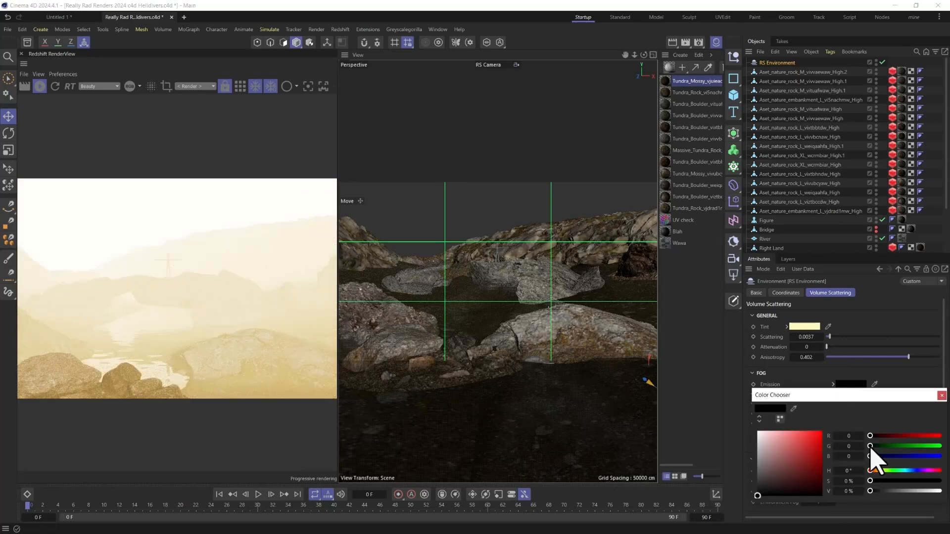
{"action": "left_click_drag", "start_coordinate": [869, 436], "coordinate": [939, 436]}
{"action": "left_click", "coordinate": [942, 395]}
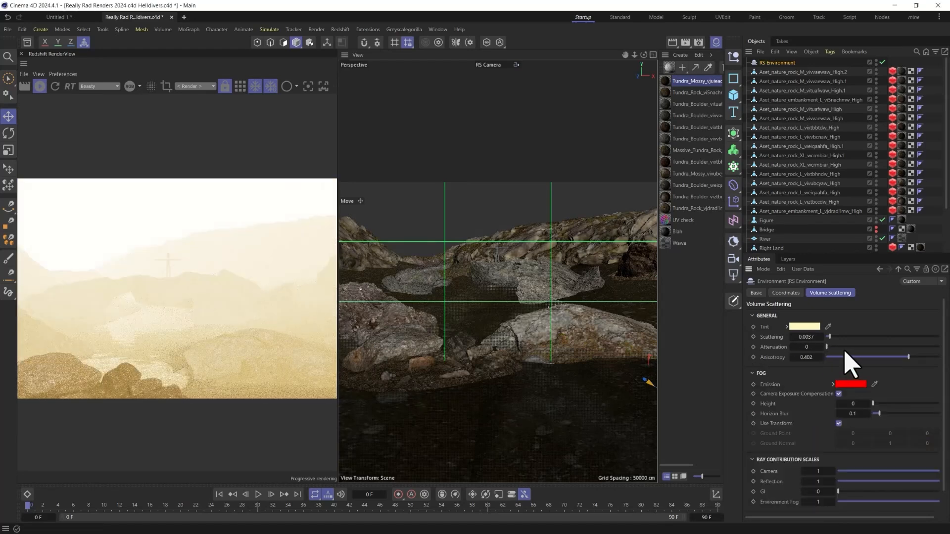
Step: Set the RS Environment's scattering to about 0.0119, attenuation to about 0.015 and anisotropy to about 0.738
{"action": "mouse_move", "coordinate": [845, 351]}
{"action": "left_mouse_down"}
{"action": "mouse_move", "coordinate": [938, 354]}
{"action": "mouse_move", "coordinate": [852, 357]}
{"action": "left_mouse_up"}
{"action": "type", "text": "0"}
{"action": "key", "text": "Return"}
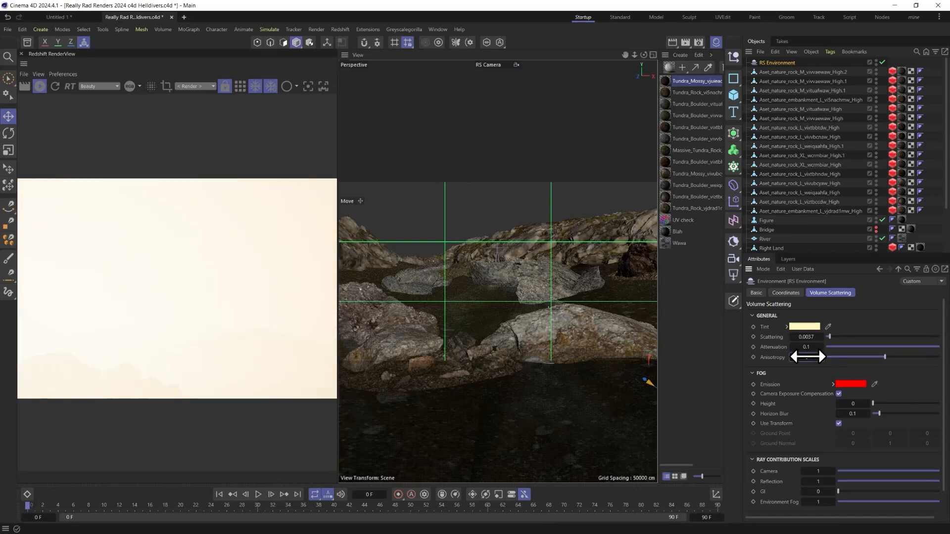
{"action": "left_click_drag", "start_coordinate": [915, 347], "coordinate": [828, 345]}
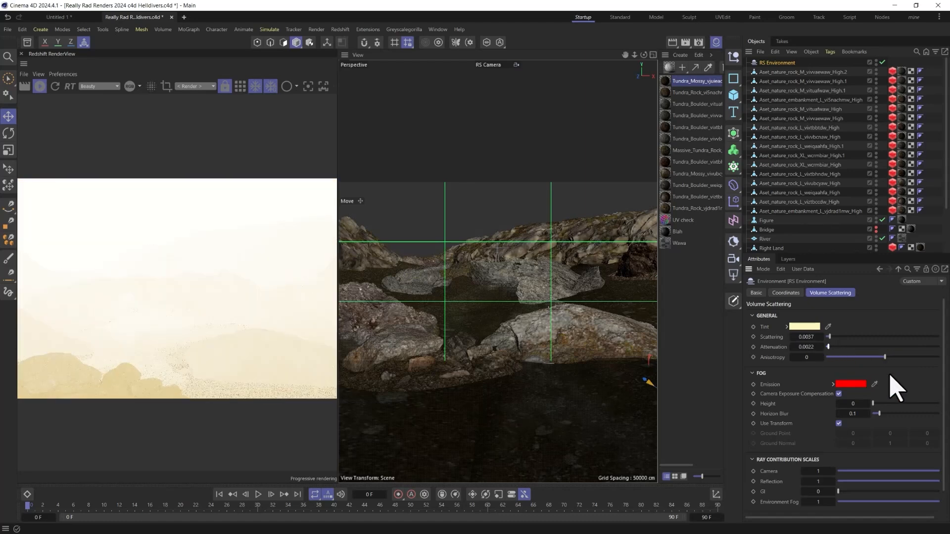
{"action": "left_click_drag", "start_coordinate": [890, 357], "coordinate": [932, 357]}
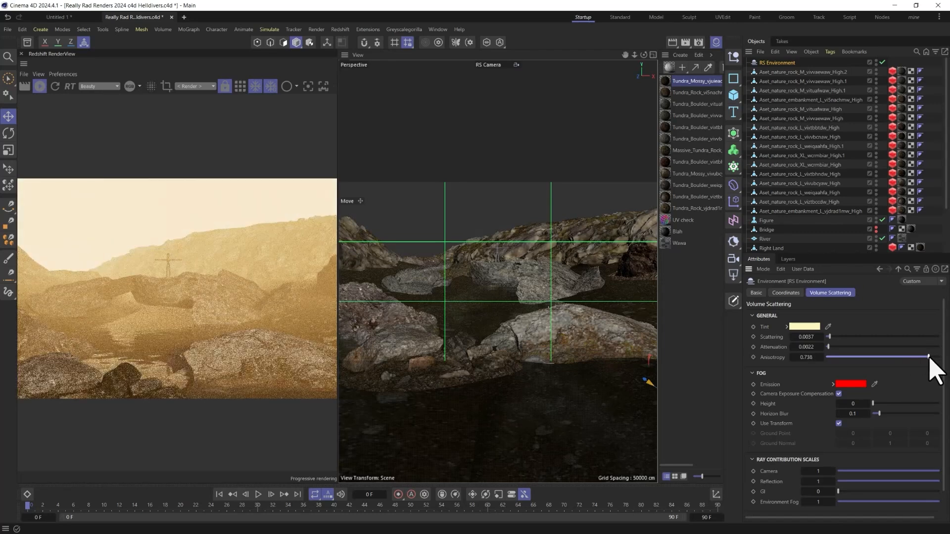
{"action": "left_click_drag", "start_coordinate": [835, 347], "coordinate": [841, 348]}
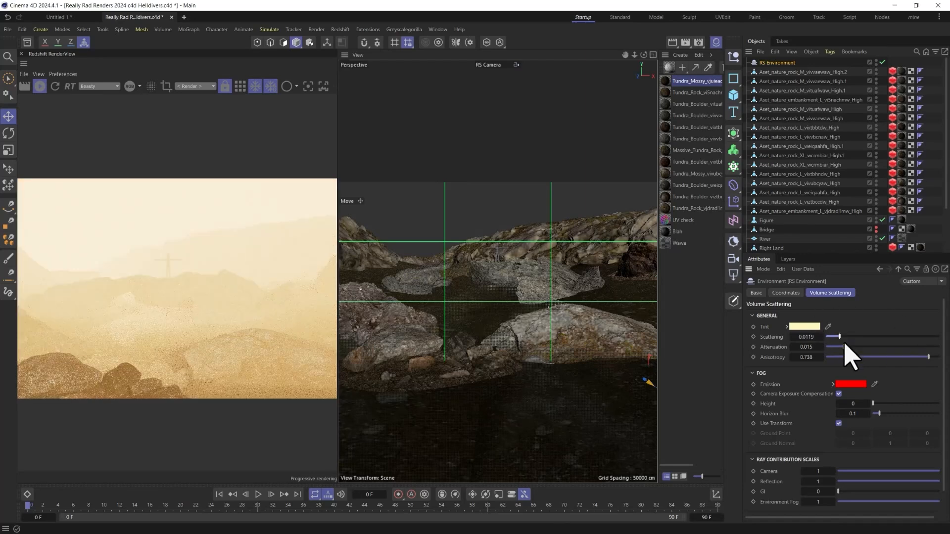
Step: Create a Redshift Standard material and apply it to the RS Environment object
{"action": "left_click", "coordinate": [678, 57]}
{"action": "mouse_move", "coordinate": [699, 83]}
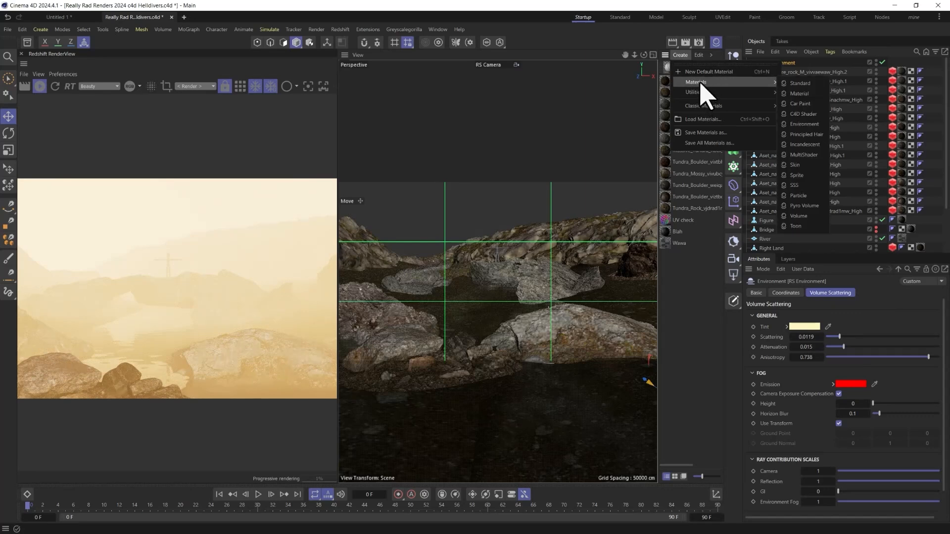
{"action": "left_click", "coordinate": [798, 86]}
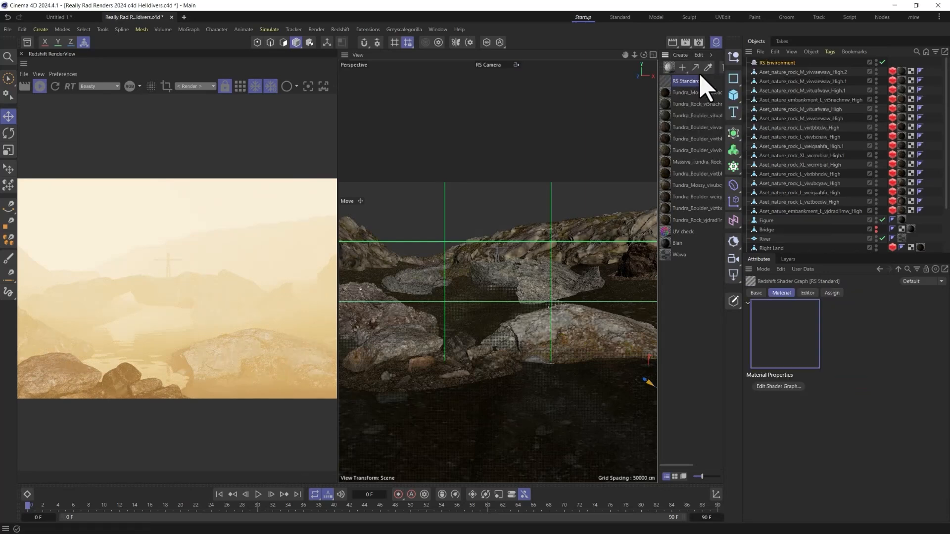
{"action": "double_click", "coordinate": [670, 82]}
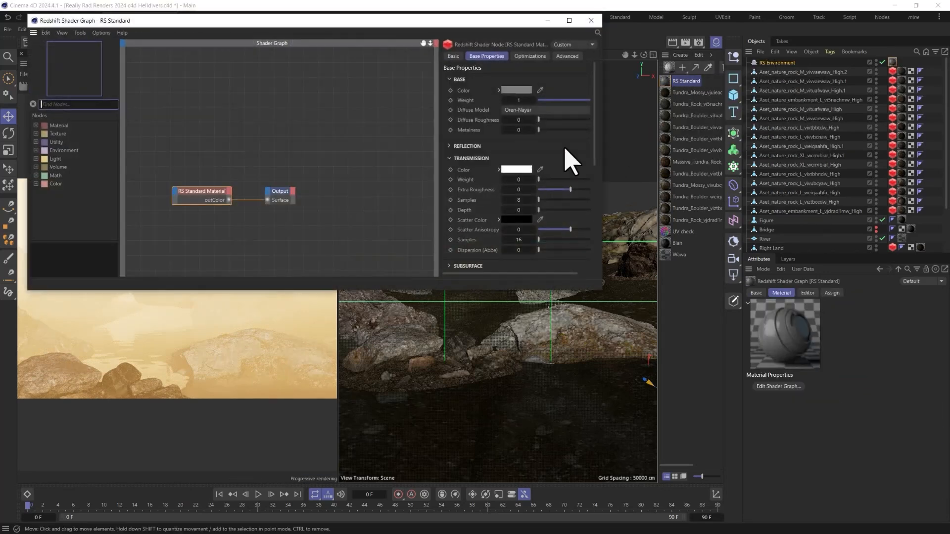
{"action": "left_click", "coordinate": [591, 20]}
Step: Convert the RS Standard material and replace it with a node material
{"action": "left_click", "coordinate": [711, 55]}
{"action": "mouse_move", "coordinate": [725, 94]}
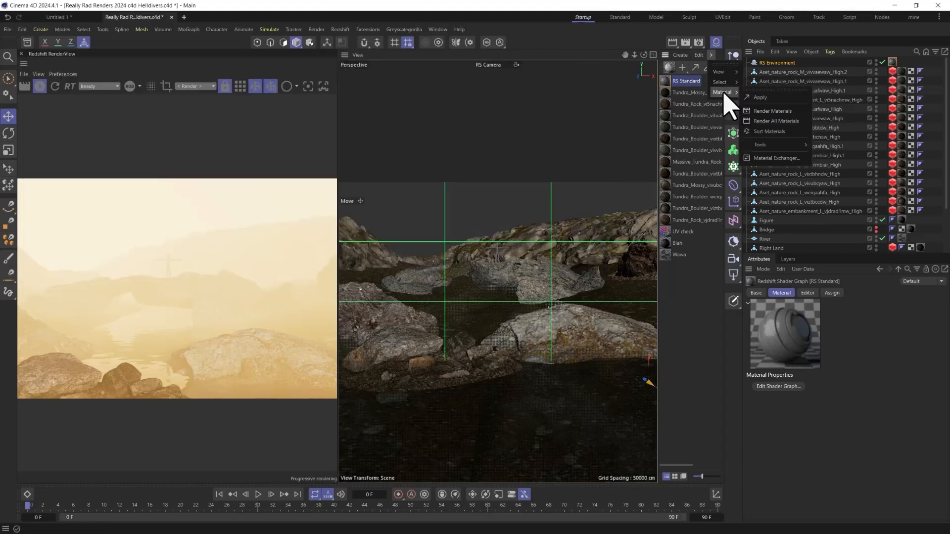
{"action": "mouse_move", "coordinate": [776, 145]}
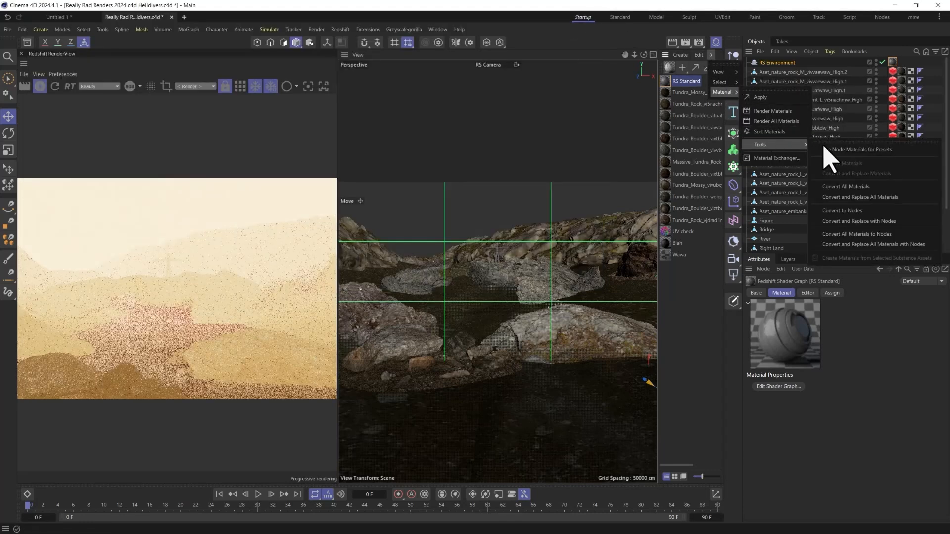
{"action": "left_click", "coordinate": [868, 221]}
Step: Open the RS Standard material's node graph and add a Maxon Noise node
{"action": "double_click", "coordinate": [668, 82]}
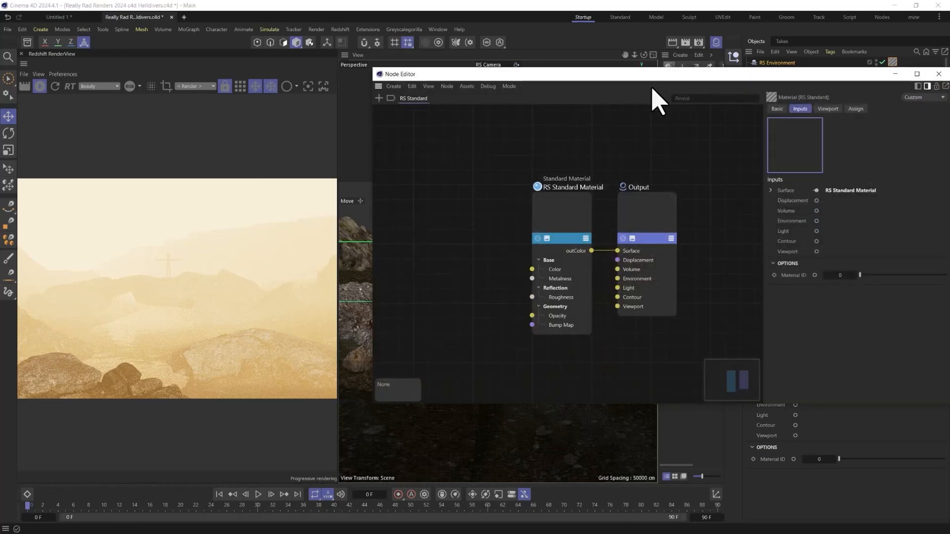
{"action": "key", "text": "Tab"}
{"action": "type", "text": "N"}
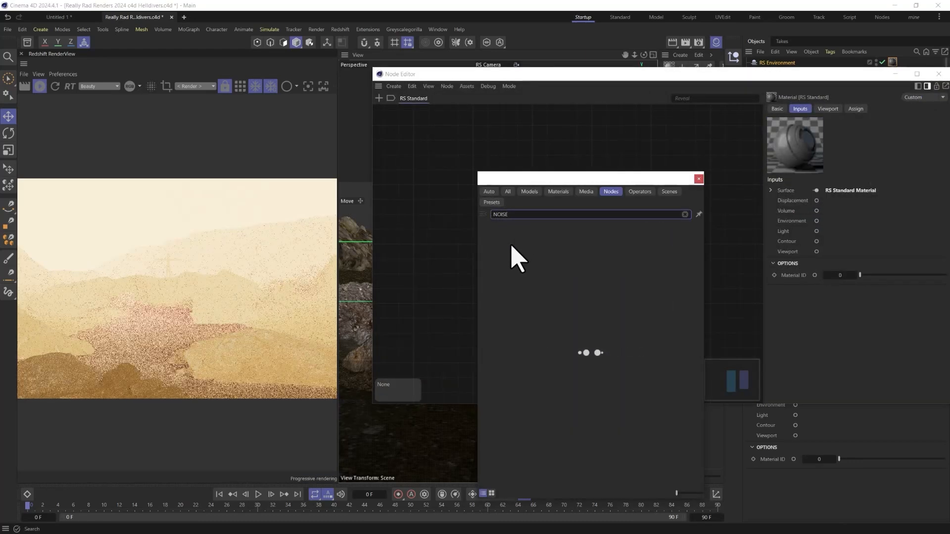
{"action": "type", "text": "OISE"}
{"action": "left_click_drag", "start_coordinate": [513, 255], "coordinate": [457, 220]}
{"action": "left_click", "coordinate": [698, 179]}
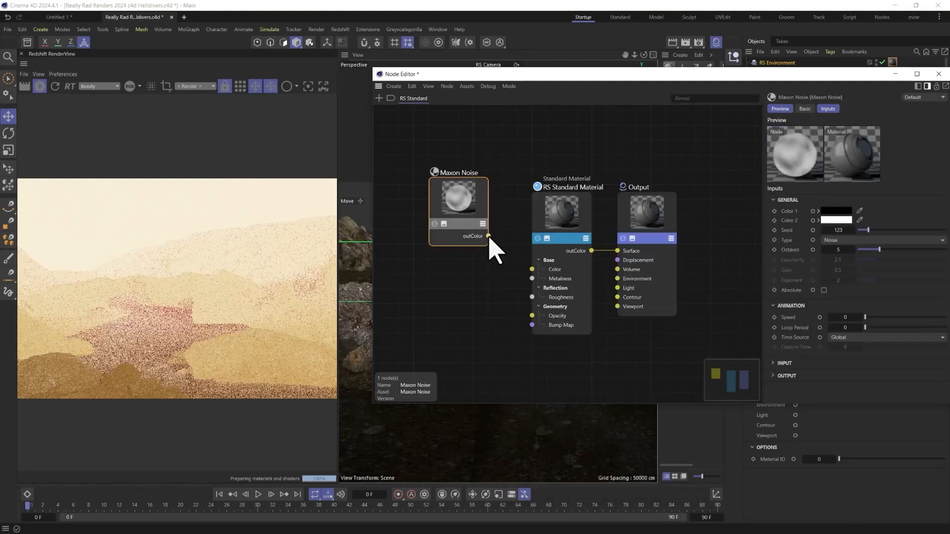
Step: Connect the Maxon Noise color output to the Output node's Volume input and delete the RS Standard Material node
{"action": "left_click_drag", "start_coordinate": [624, 295], "coordinate": [618, 270]}
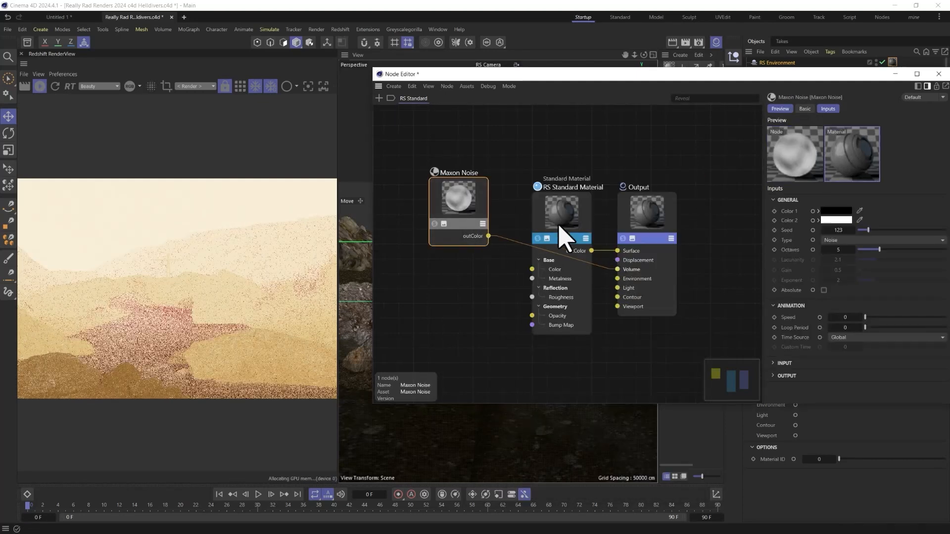
{"action": "left_click", "coordinate": [563, 228]}
{"action": "key", "text": "Delete"}
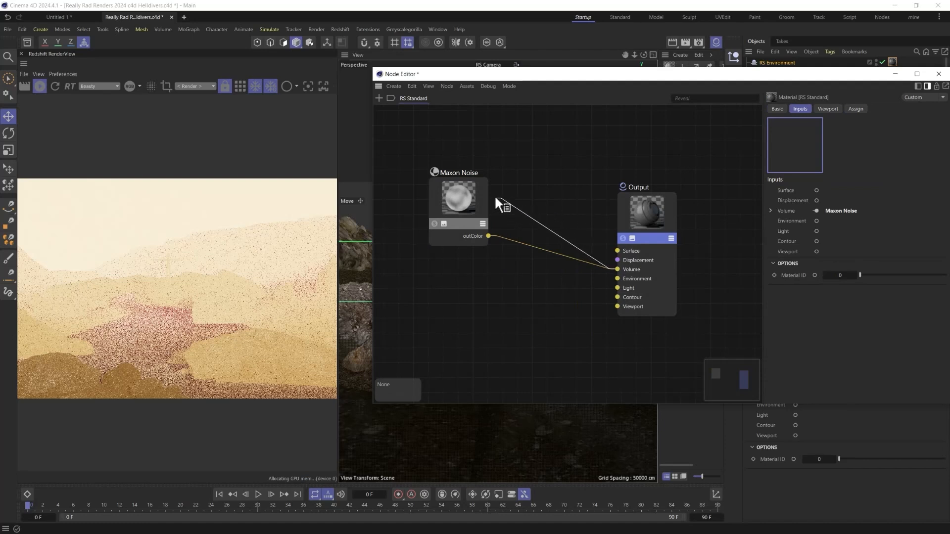
Step: Set both the low clip and high clip of the Maxon Noise to 0.5
{"action": "left_click", "coordinate": [475, 212]}
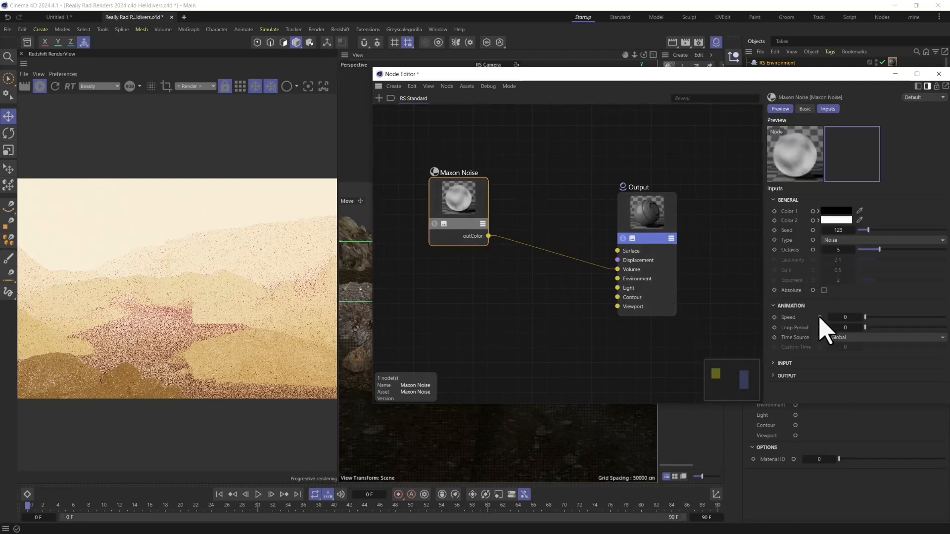
{"action": "left_click", "coordinate": [773, 362]}
{"action": "scroll", "coordinate": [868, 350], "scroll_direction": "down", "scroll_amount": 2}
{"action": "left_click", "coordinate": [781, 391]}
{"action": "scroll", "coordinate": [804, 342], "scroll_direction": "down", "scroll_amount": 3}
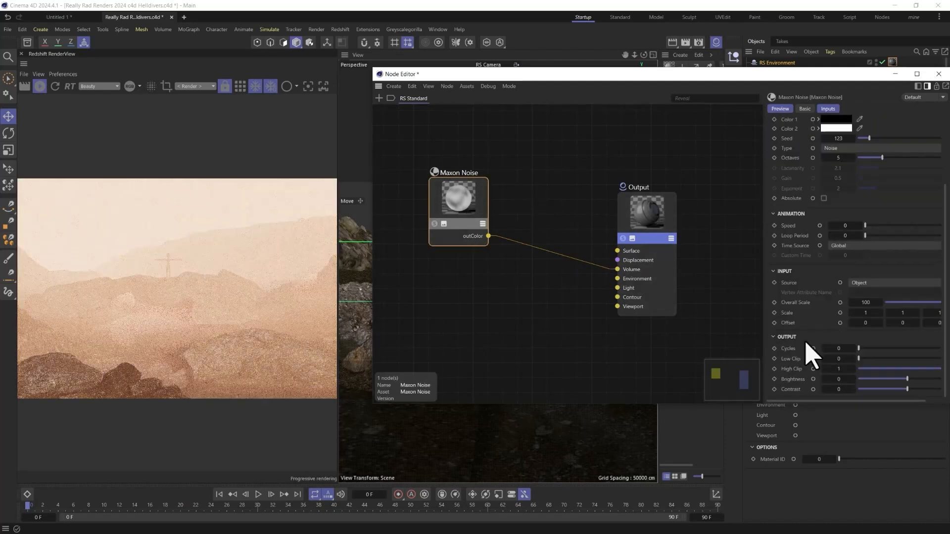
{"action": "left_click", "coordinate": [836, 359]}
{"action": "type", "text": "0.5"}
{"action": "key", "text": "Tab"}
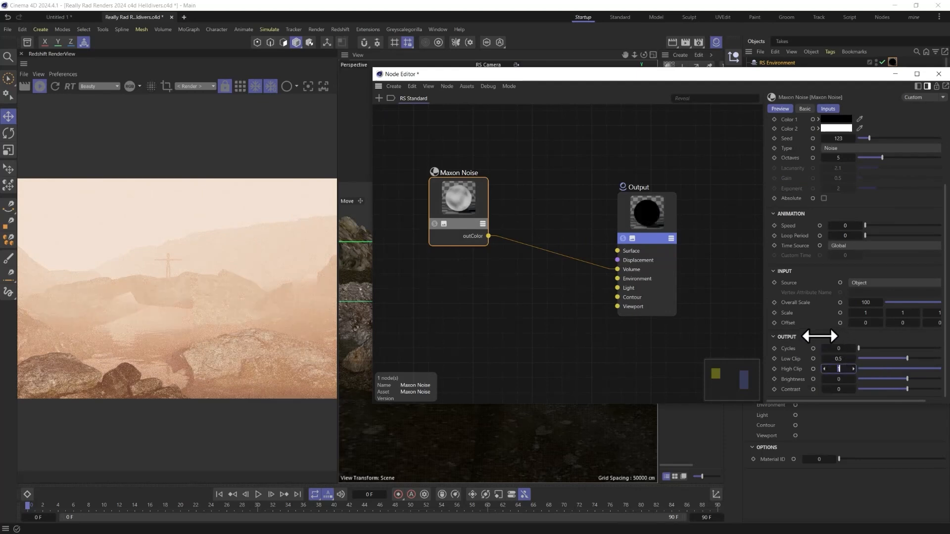
{"action": "type", "text": "0.5"}
{"action": "key", "text": "Return"}
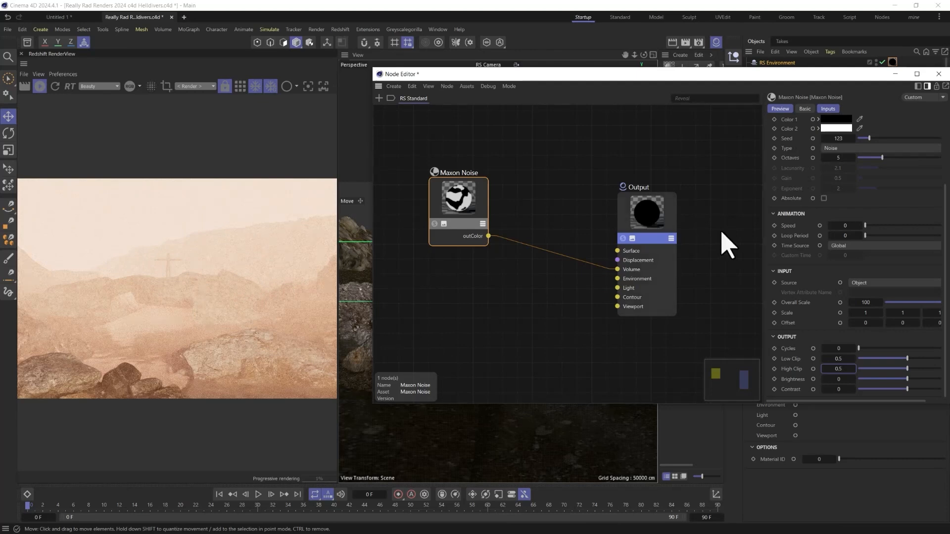
Step: Change the Maxon Noise type to FBM and set its overall scale to 5000
{"action": "left_click", "coordinate": [853, 148]}
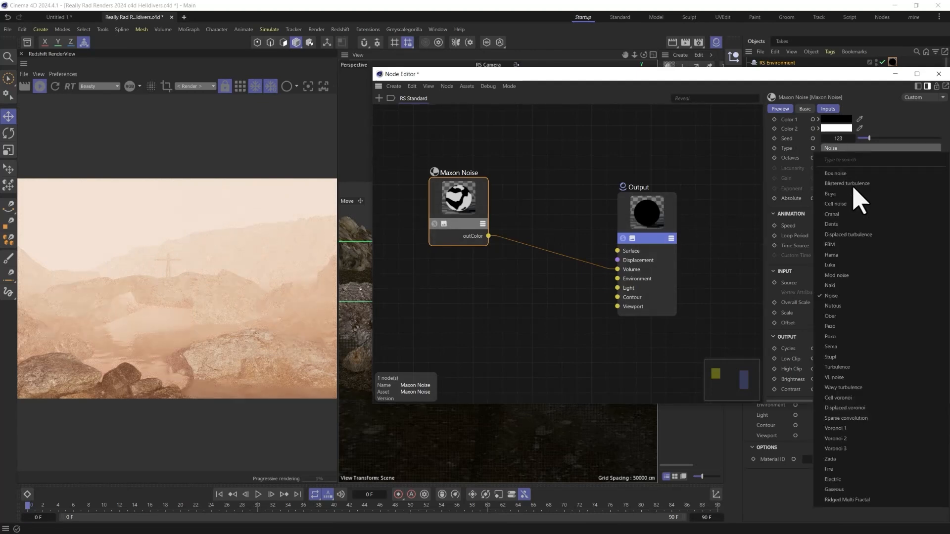
{"action": "left_click", "coordinate": [861, 245]}
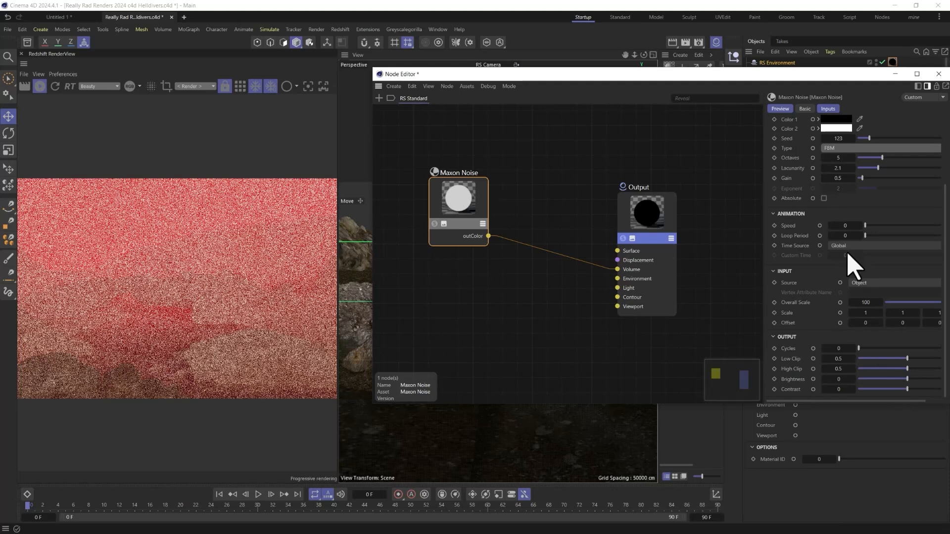
{"action": "type", "text": "0"}
{"action": "key", "text": "Return"}
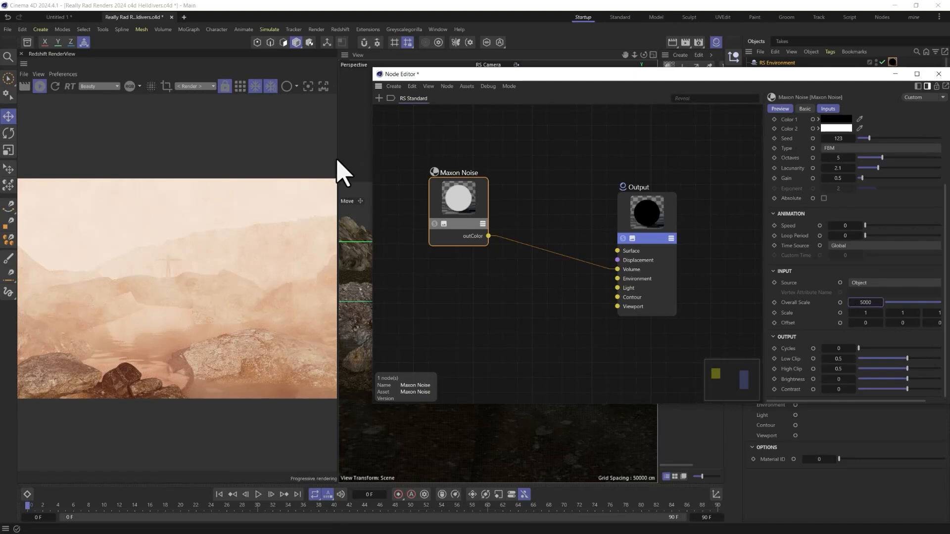
Step: Widen the Redshift RenderView, move the Node Editor clear of the render and close it
{"action": "left_click_drag", "start_coordinate": [335, 156], "coordinate": [437, 153]}
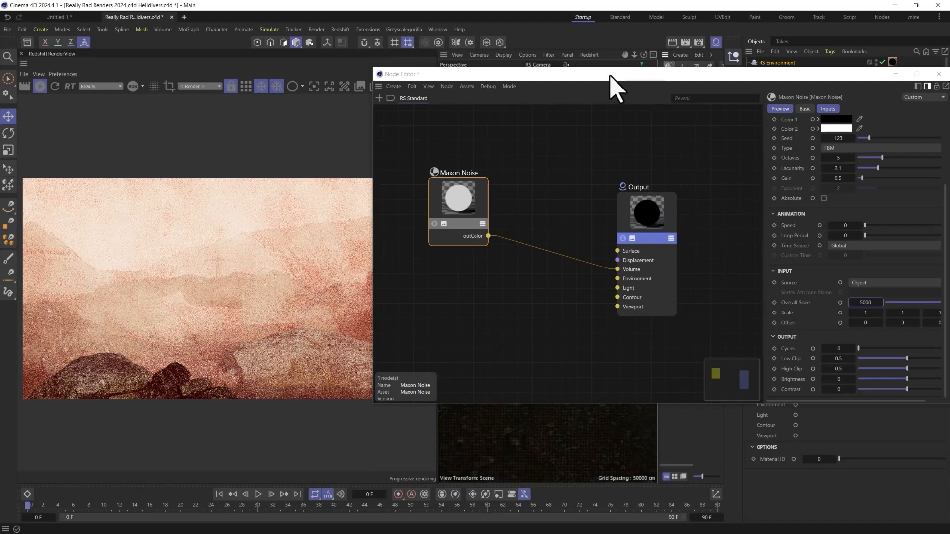
{"action": "left_click_drag", "start_coordinate": [610, 76], "coordinate": [678, 71]}
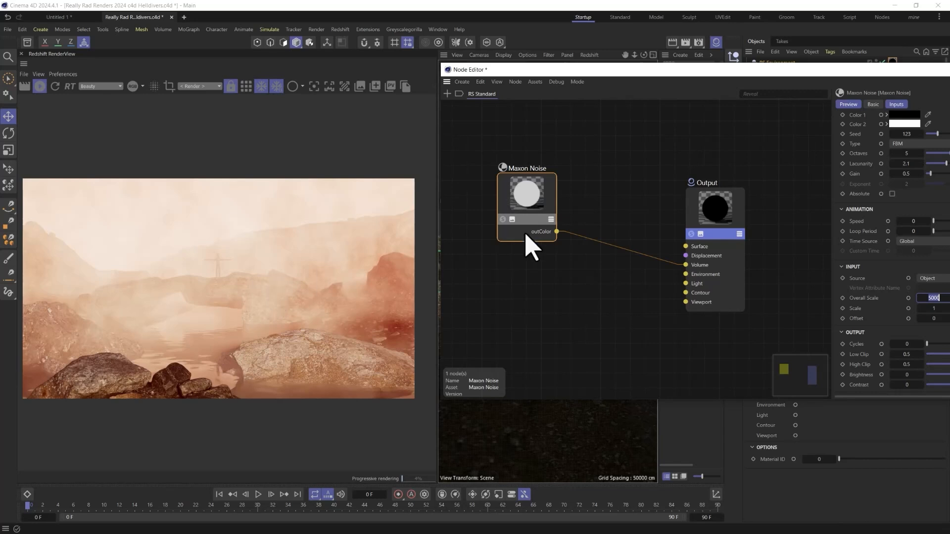
{"action": "left_click_drag", "start_coordinate": [905, 75], "coordinate": [779, 88]}
{"action": "left_click", "coordinate": [894, 84]}
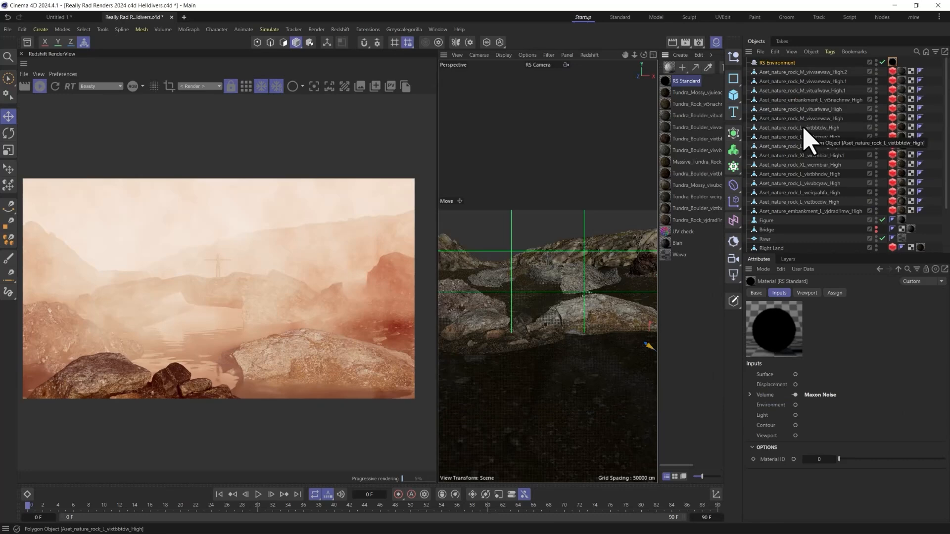
Step: Save the project and add a Redshift area light to the scene
{"action": "key", "text": "ctrl+s"}
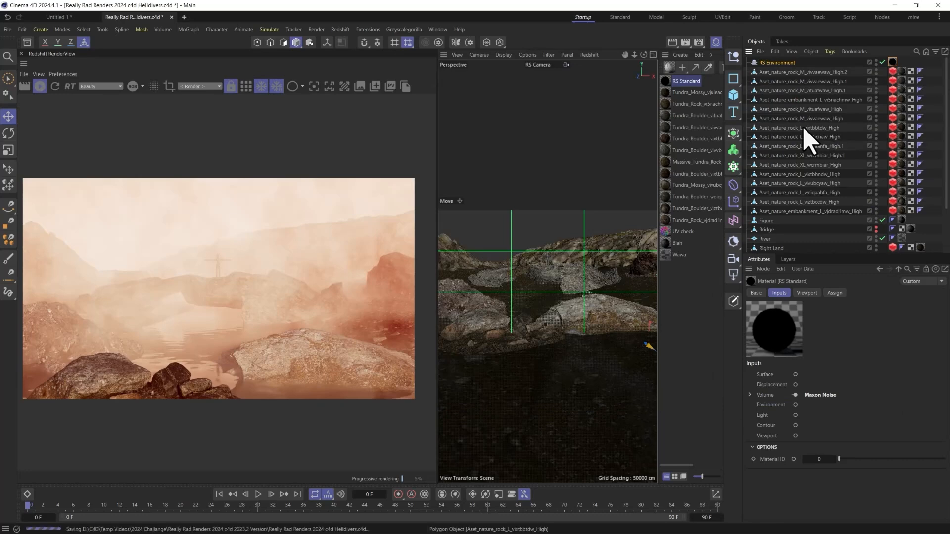
{"action": "left_click", "coordinate": [733, 275]}
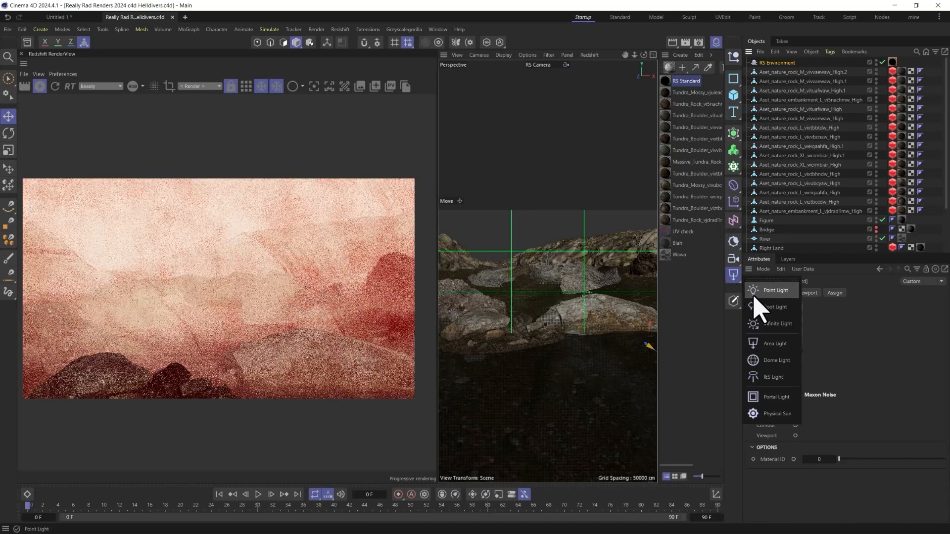
{"action": "left_click", "coordinate": [775, 343]}
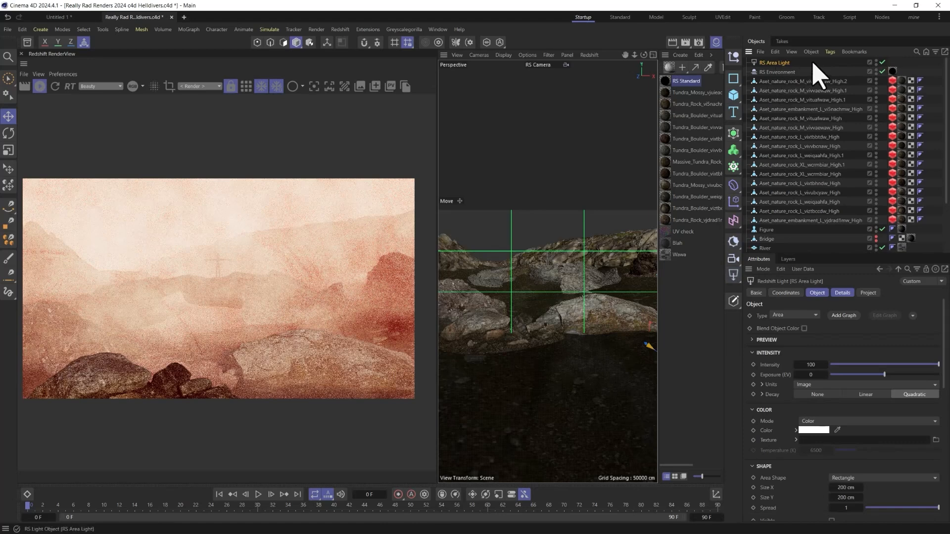
Step: Add a target object to the area light, stop the live render and place the target beside the figure in the river valley
{"action": "scroll", "coordinate": [822, 193], "scroll_direction": "down", "scroll_amount": 3}
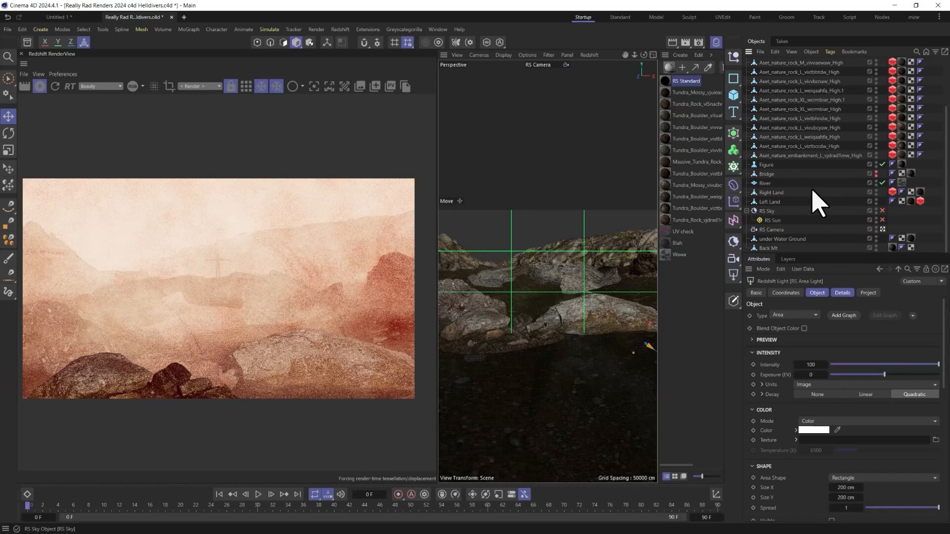
{"action": "scroll", "coordinate": [811, 202], "scroll_direction": "up", "scroll_amount": 3}
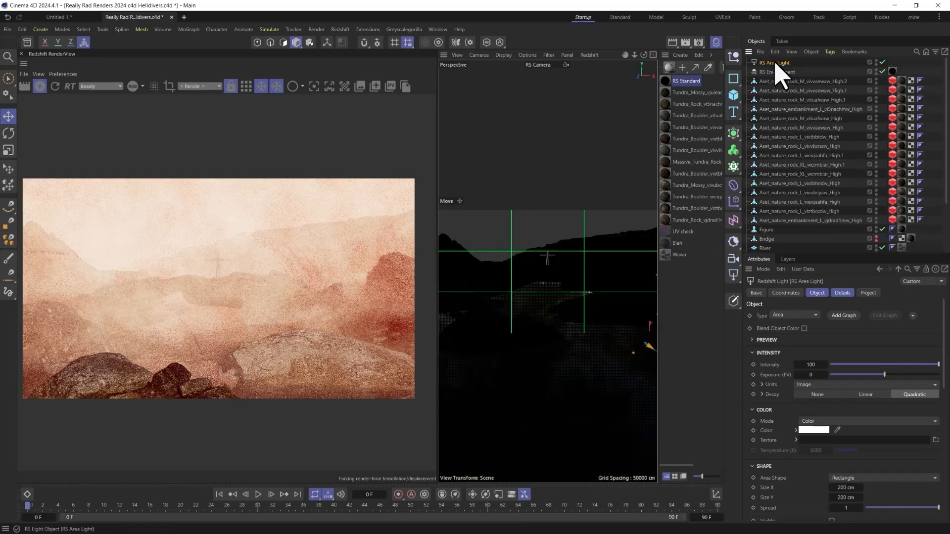
{"action": "left_click", "coordinate": [913, 316]}
{"action": "left_click", "coordinate": [774, 73]}
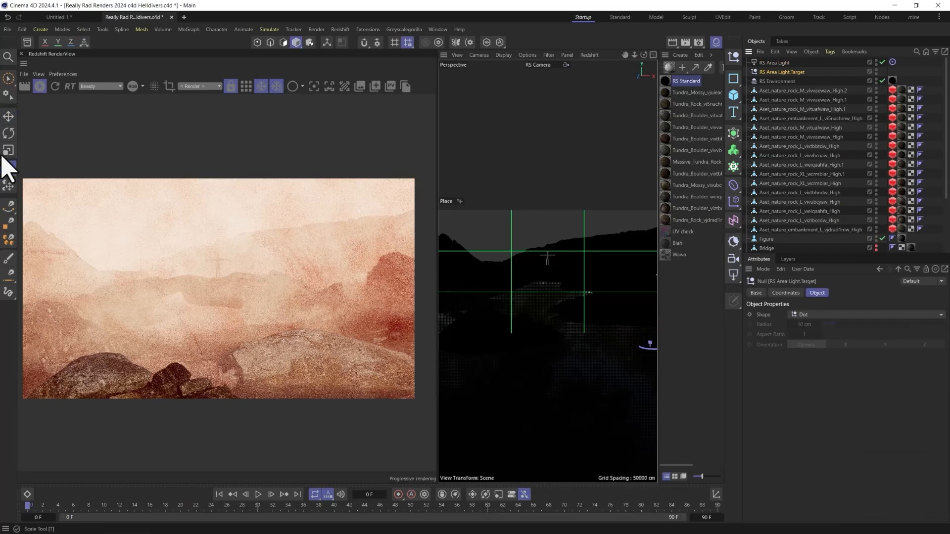
{"action": "left_click", "coordinate": [39, 86]}
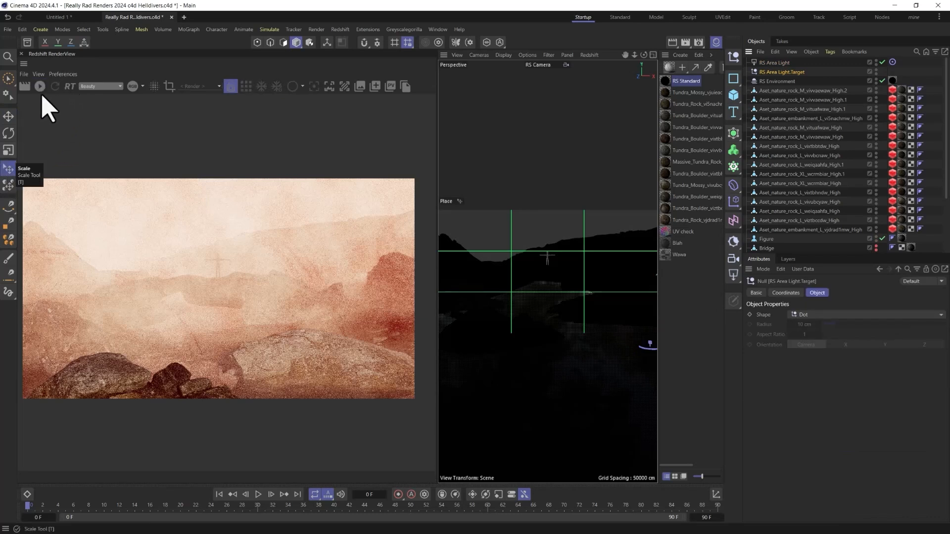
{"action": "left_click", "coordinate": [547, 278]}
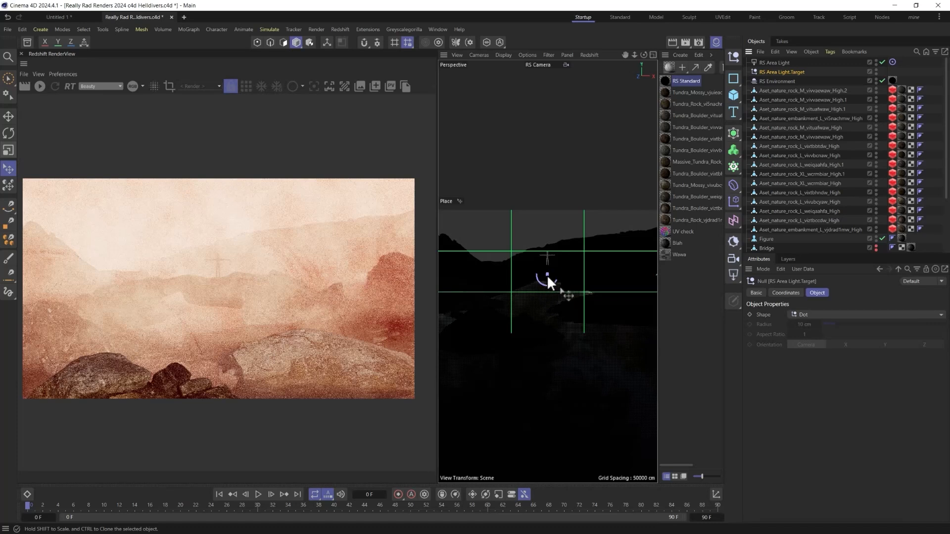
Step: In the four-view layout, move the area light back and to one side above the terrain and scale it up
{"action": "left_click", "coordinate": [774, 62]}
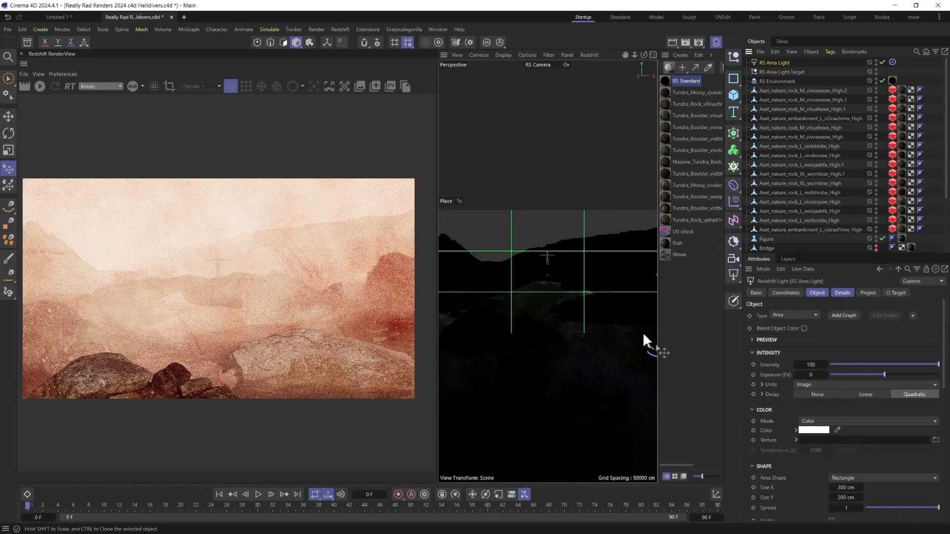
{"action": "middle_click", "coordinate": [599, 342]}
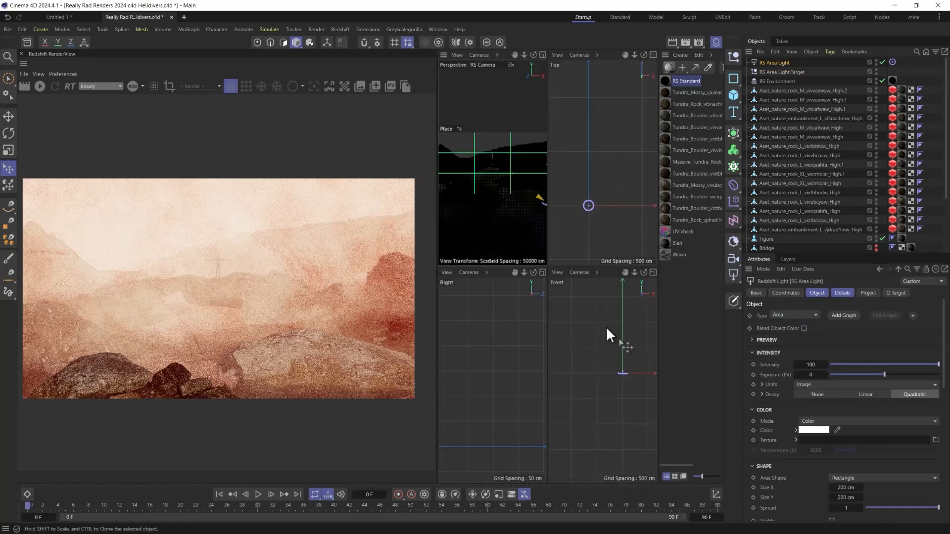
{"action": "key", "text": "e"}
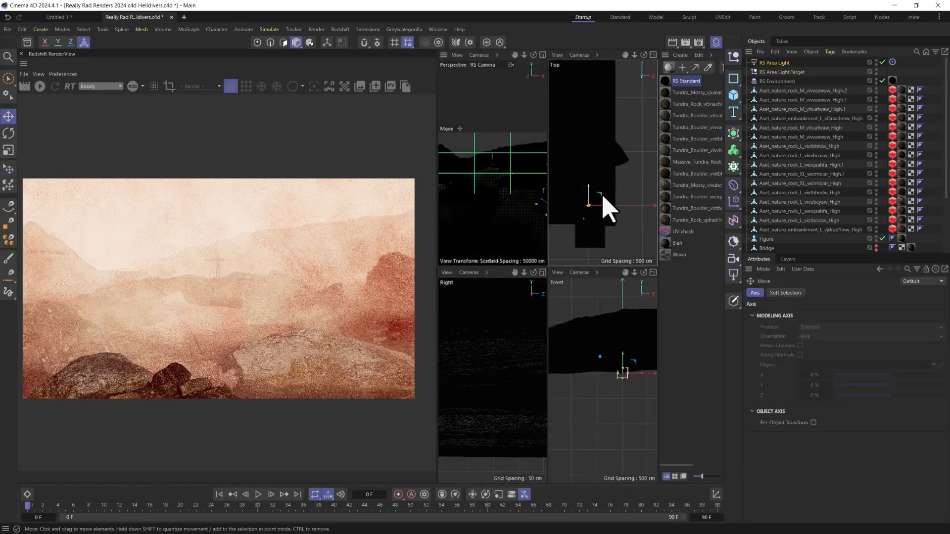
{"action": "left_click_drag", "start_coordinate": [604, 186], "coordinate": [587, 131]}
{"action": "left_click_drag", "start_coordinate": [481, 160], "coordinate": [474, 131]}
{"action": "left_click", "coordinate": [777, 63]}
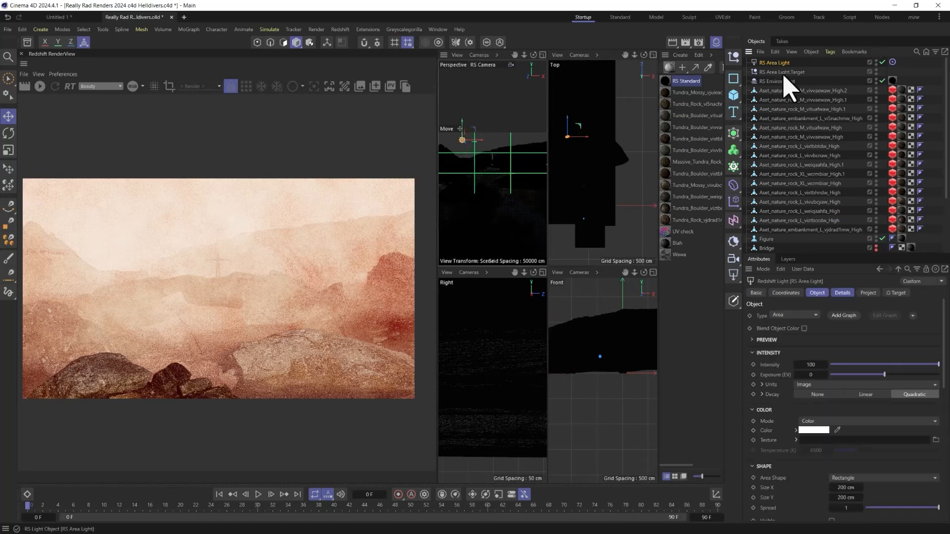
{"action": "key", "text": "t"}
{"action": "left_click_drag", "start_coordinate": [462, 141], "coordinate": [446, 228]}
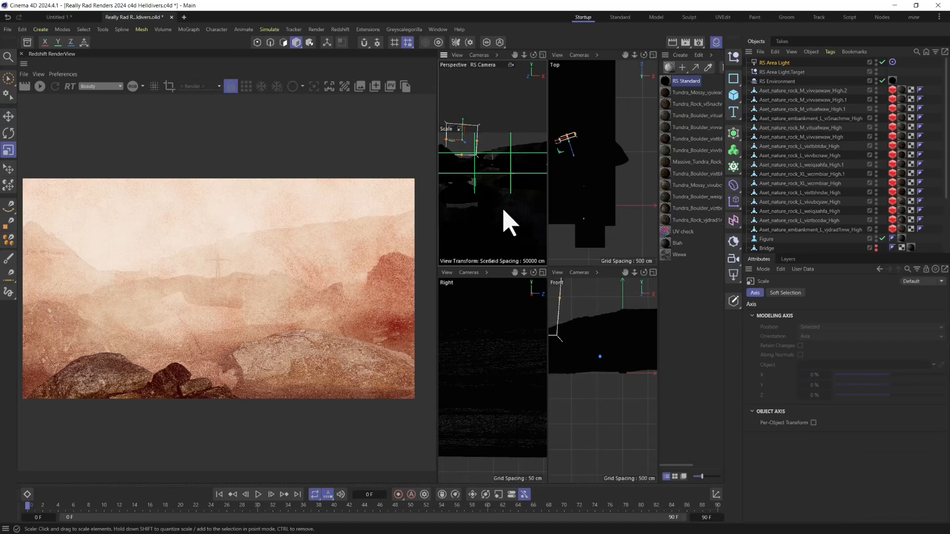
Step: Move the area light farther back beyond the terrain, enlarge it to about 3730 cm square and raise it above the hills
{"action": "scroll", "coordinate": [562, 154], "scroll_direction": "down", "scroll_amount": 8}
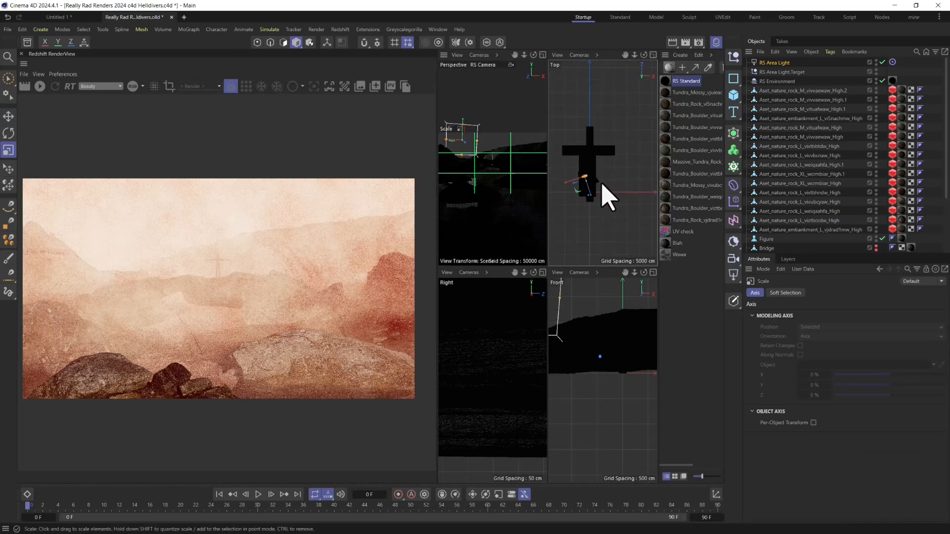
{"action": "key", "text": "e"}
{"action": "left_click_drag", "start_coordinate": [596, 166], "coordinate": [582, 131]}
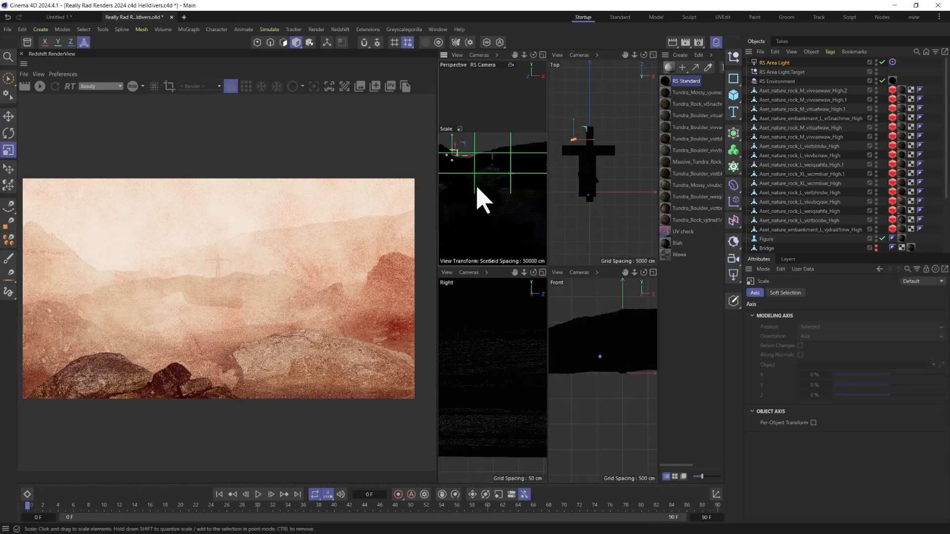
{"action": "key", "text": "t"}
{"action": "key", "text": "e"}
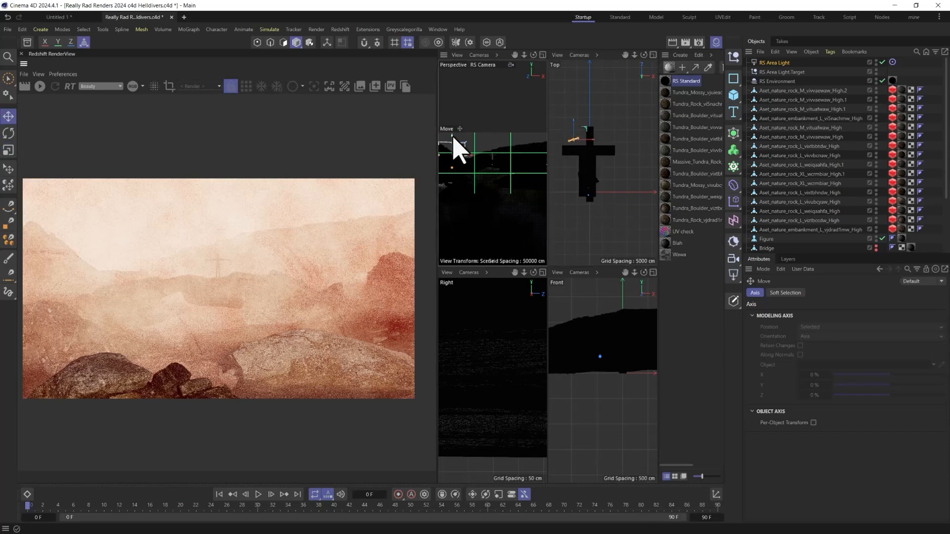
{"action": "left_click_drag", "start_coordinate": [456, 148], "coordinate": [456, 127]}
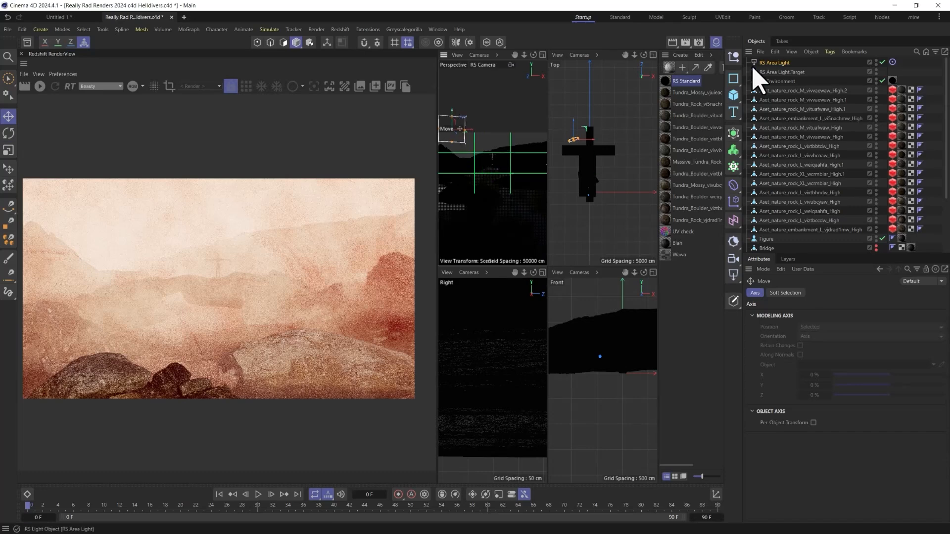
Step: Search the Asset Browser for gobos and assign the mxn_gobos_ext_tree_009 image as the area light's texture
{"action": "left_click", "coordinate": [27, 42]}
{"action": "left_click", "coordinate": [52, 90]}
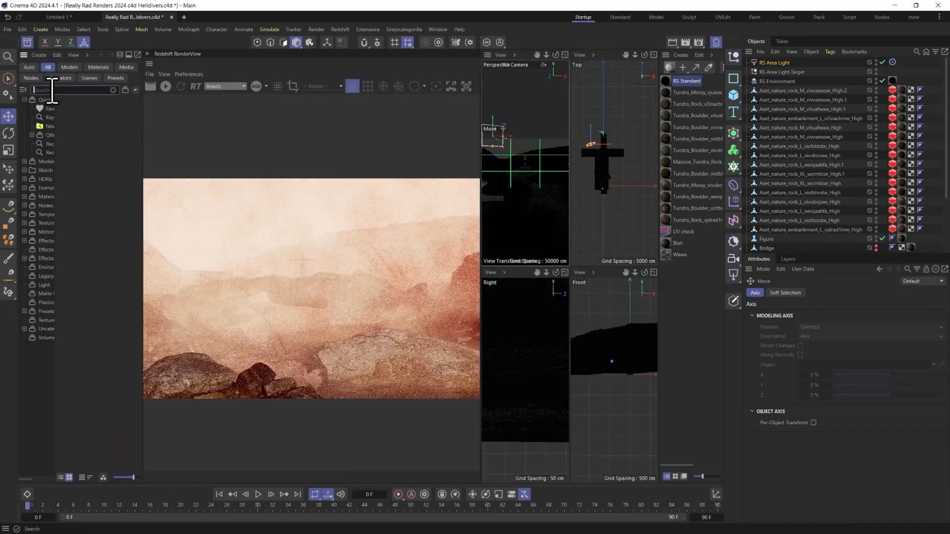
{"action": "type", "text": "gs"}
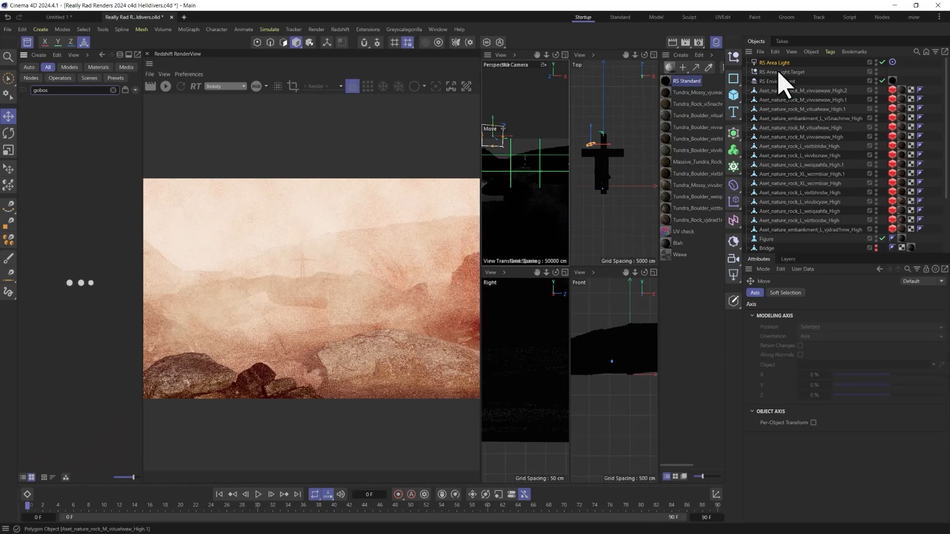
{"action": "left_click", "coordinate": [781, 64]}
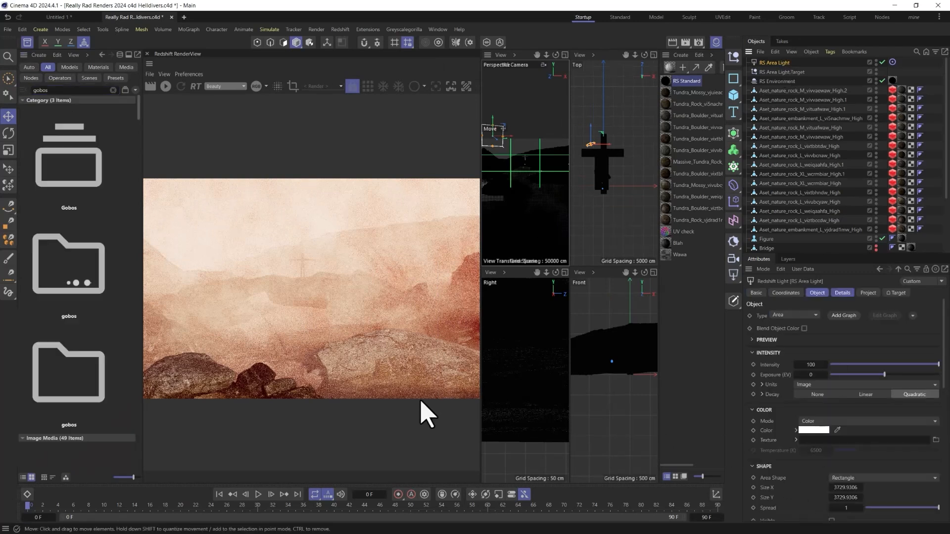
{"action": "double_click", "coordinate": [79, 195]}
{"action": "left_click_drag", "start_coordinate": [138, 116], "coordinate": [153, 322]}
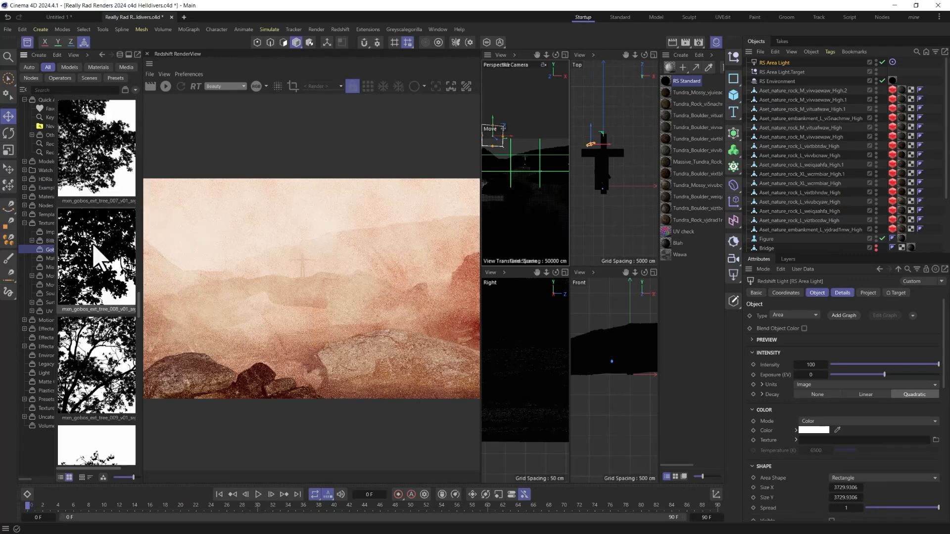
{"action": "left_click_drag", "start_coordinate": [88, 371], "coordinate": [855, 440]}
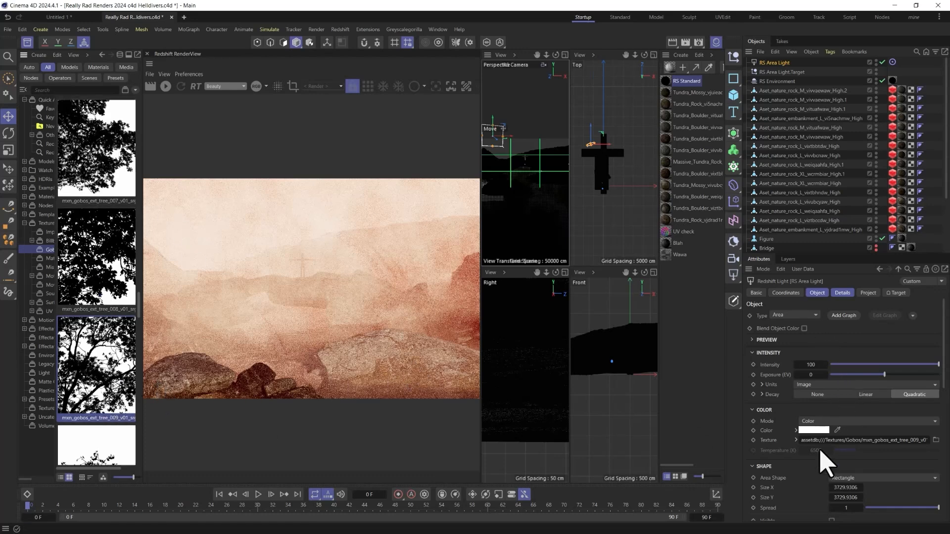
Step: Set the area light's spread to 0.002 and intensity to 5, with the Asset Browser closed and the live render restarted
{"action": "left_click_drag", "start_coordinate": [901, 505], "coordinate": [861, 515]}
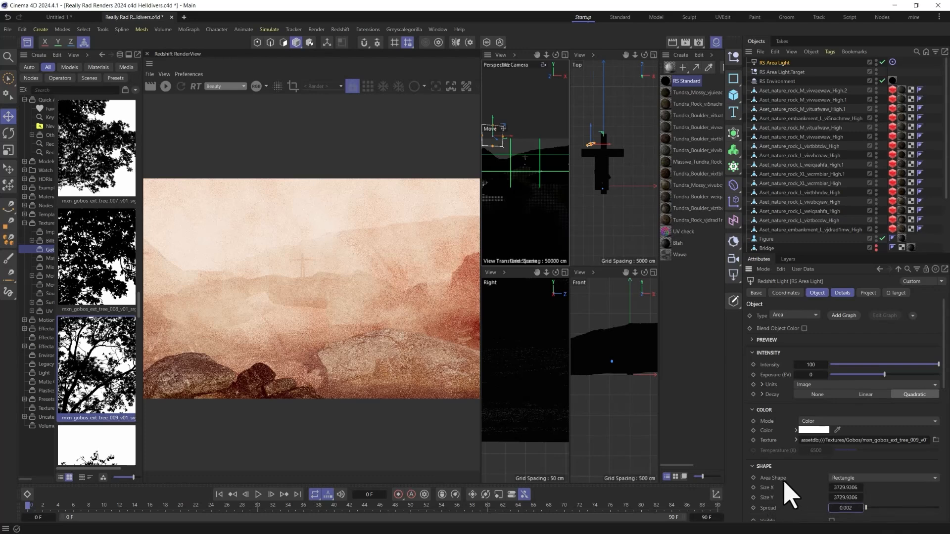
{"action": "left_click", "coordinate": [29, 43]}
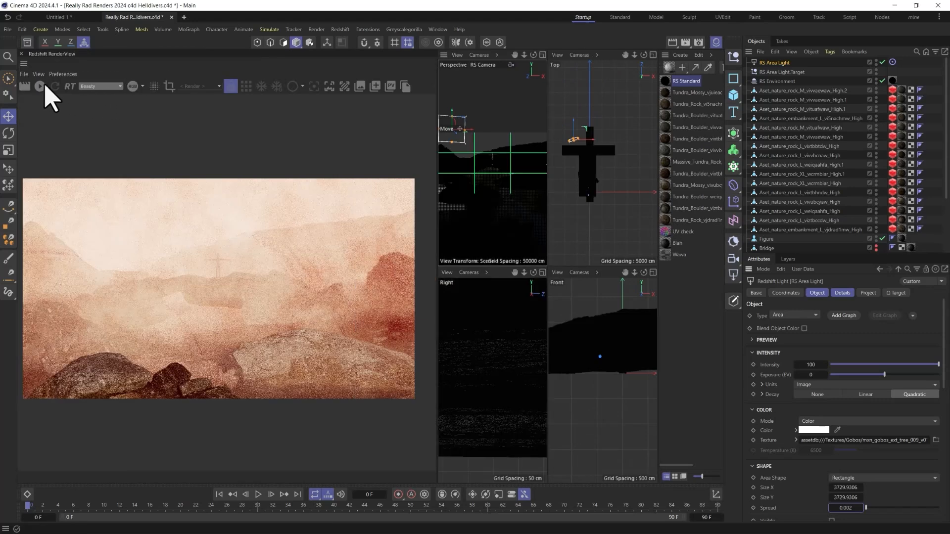
{"action": "left_click", "coordinate": [40, 87]}
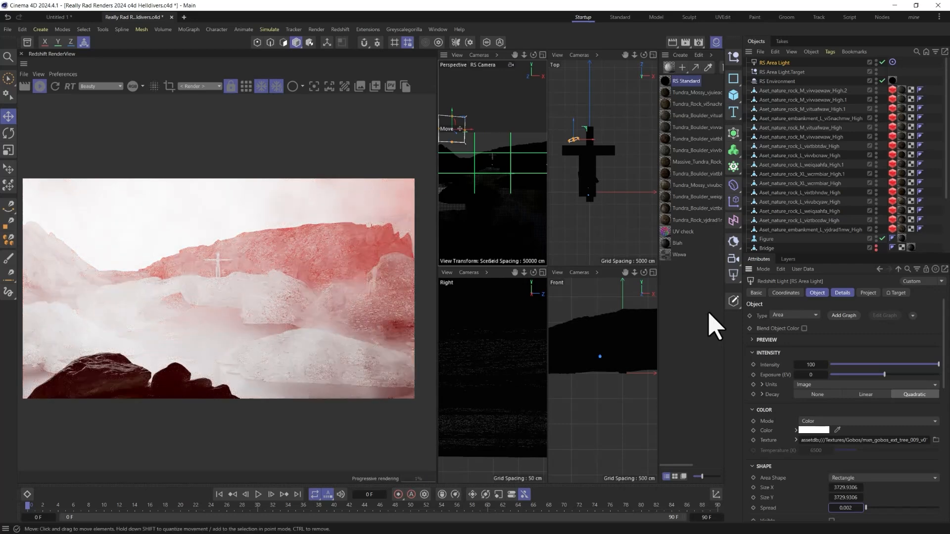
{"action": "left_click", "coordinate": [815, 366]}
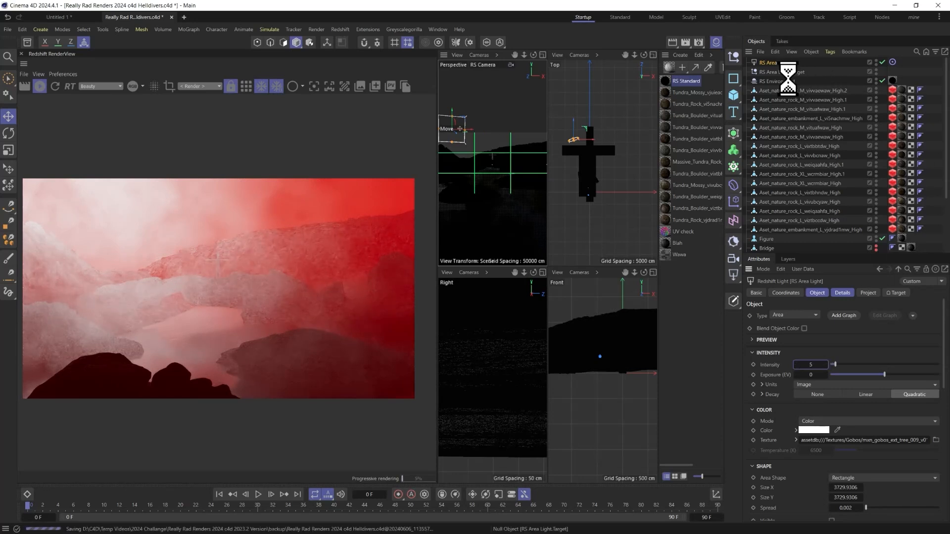
Step: Change the RS Environment's fog emission color to orange-red, RGB 255, 69, 0
{"action": "left_click", "coordinate": [786, 82]}
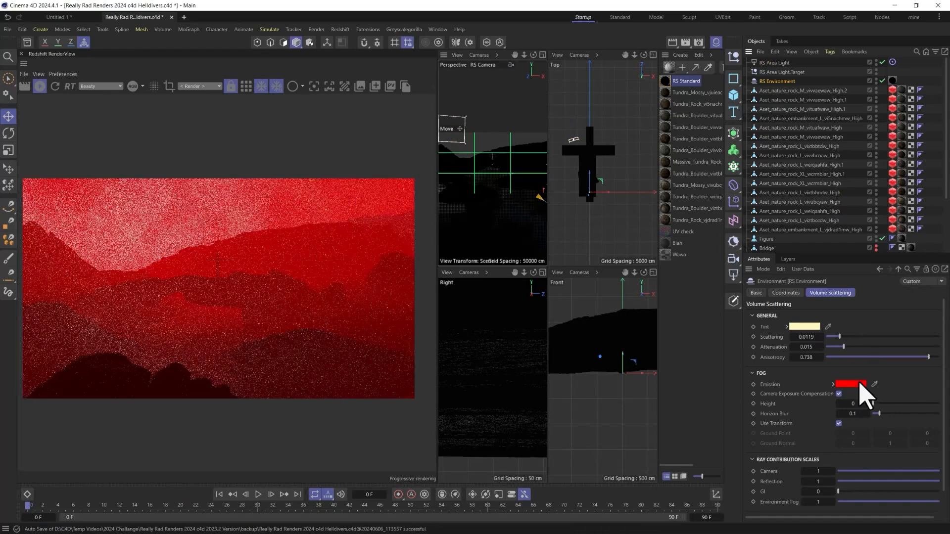
{"action": "left_click", "coordinate": [859, 384]}
{"action": "left_click_drag", "start_coordinate": [870, 446], "coordinate": [883, 446]}
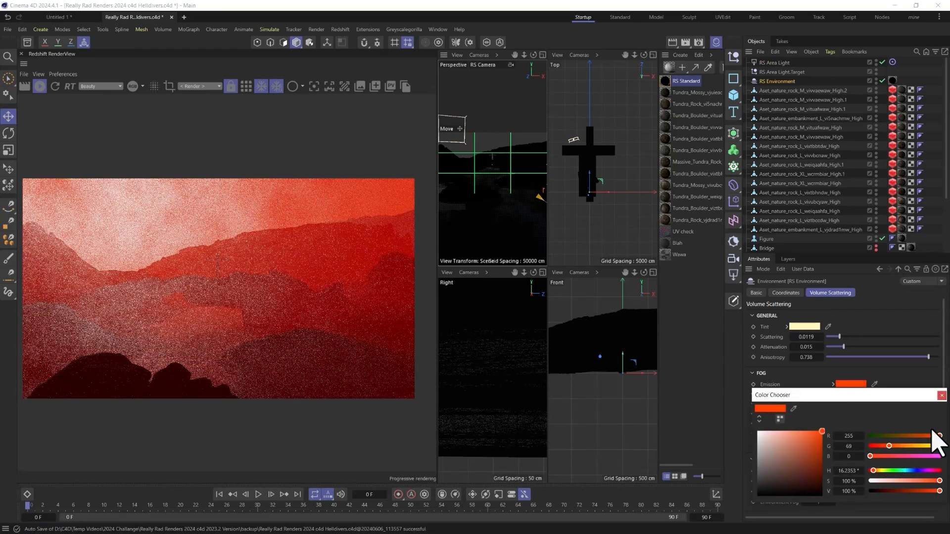
{"action": "left_click", "coordinate": [941, 396]}
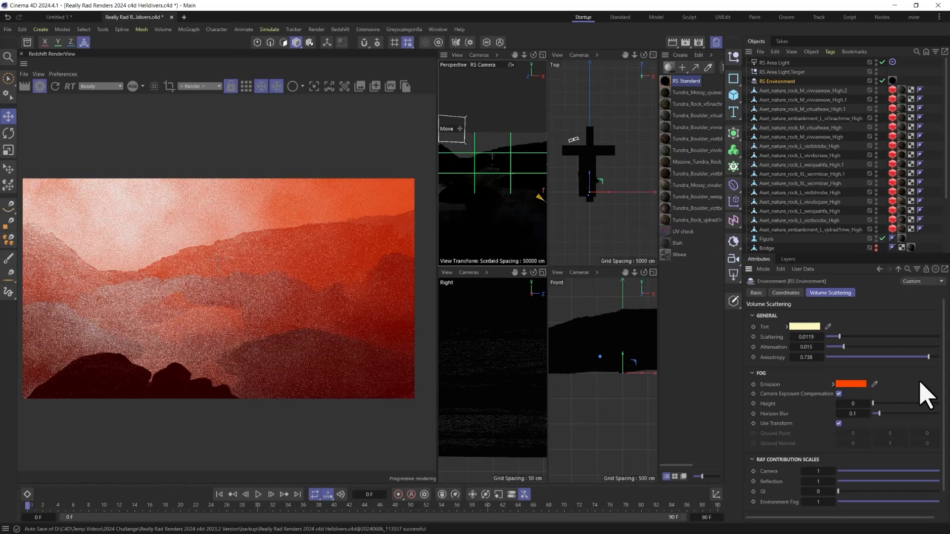
Step: Set Color 2 of the Maxon Noise in the RS Standard fog material to orange, RGB 255, 97, 45
{"action": "double_click", "coordinate": [665, 82]}
{"action": "left_click", "coordinate": [471, 202]}
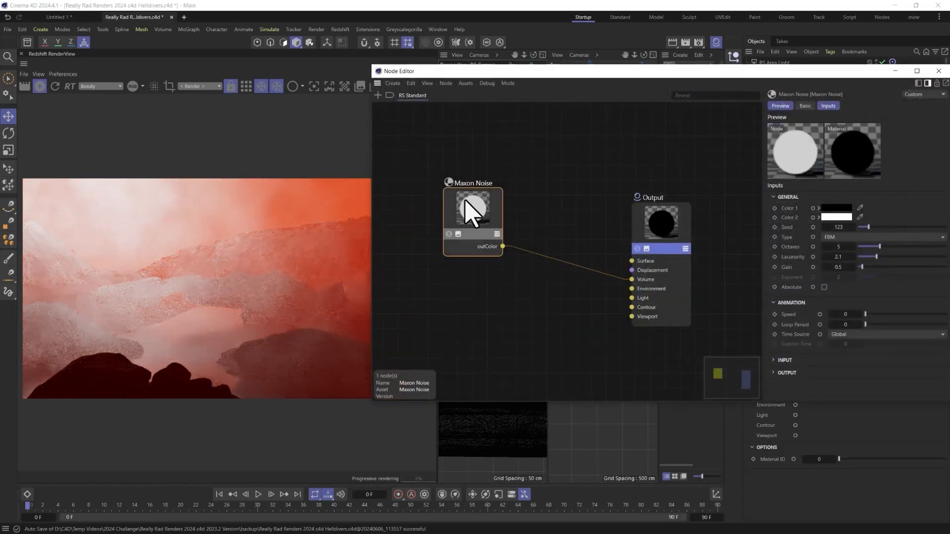
{"action": "left_click", "coordinate": [837, 218]}
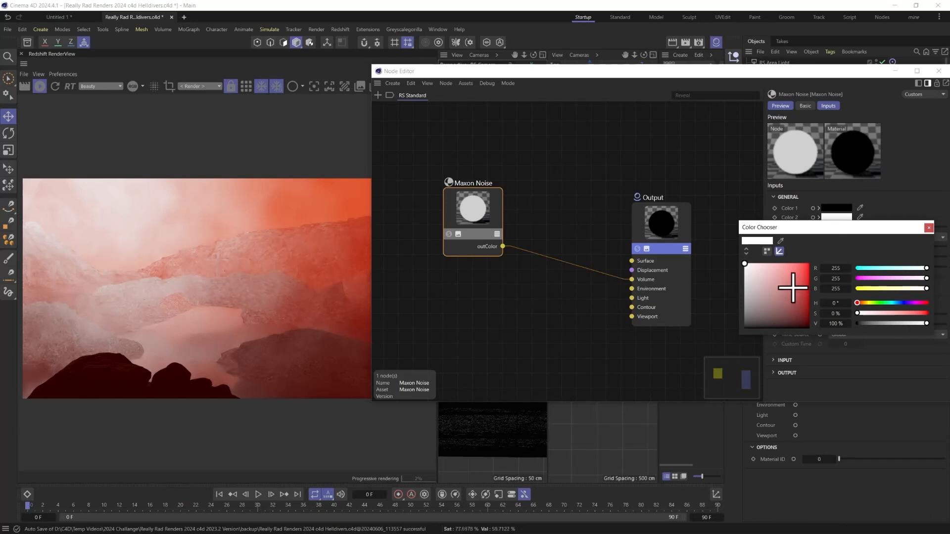
{"action": "left_click", "coordinate": [785, 265]}
{"action": "left_click_drag", "start_coordinate": [786, 265], "coordinate": [785, 263]}
{"action": "left_click_drag", "start_coordinate": [883, 288], "coordinate": [870, 290]}
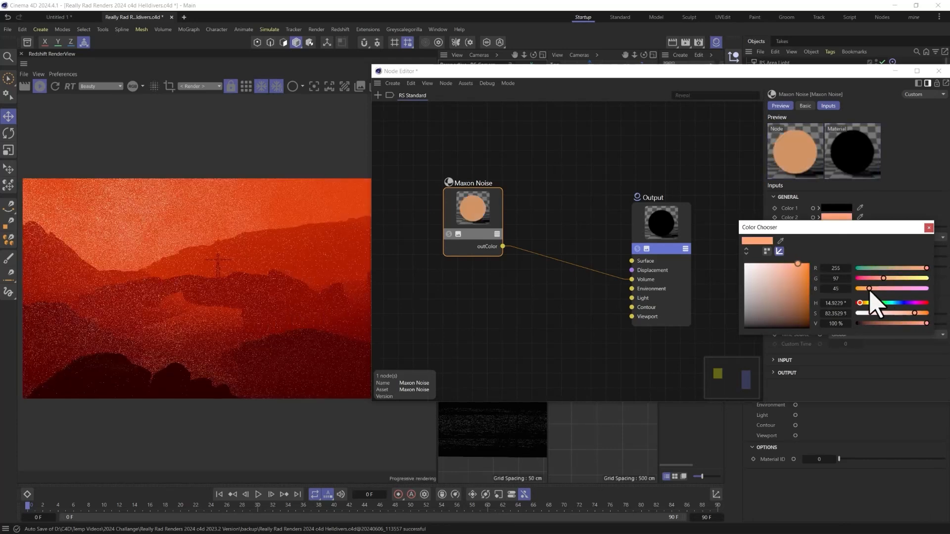
Step: Make Color 2 of the Maxon Noise node a more saturated orange and set its Seed to 288
{"action": "left_click_drag", "start_coordinate": [806, 277], "coordinate": [803, 264]}
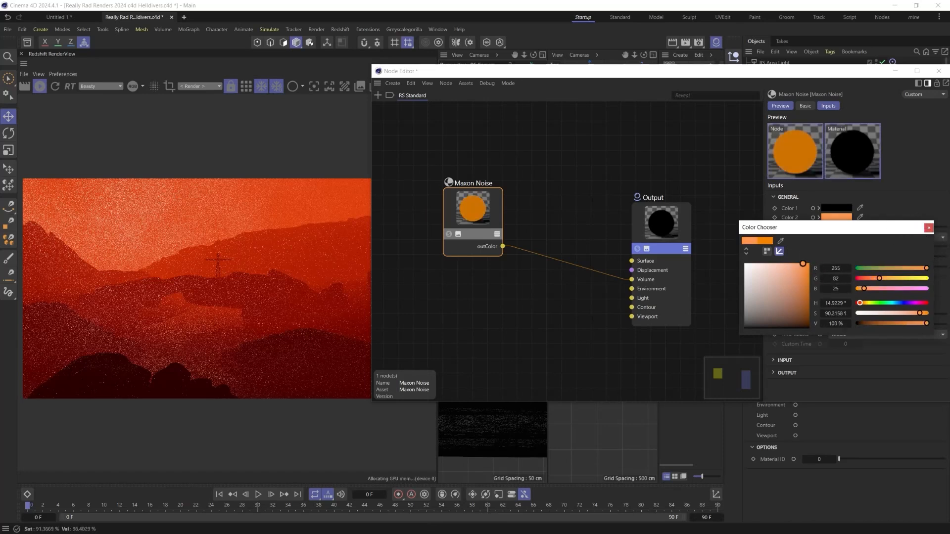
{"action": "left_click", "coordinate": [929, 225]}
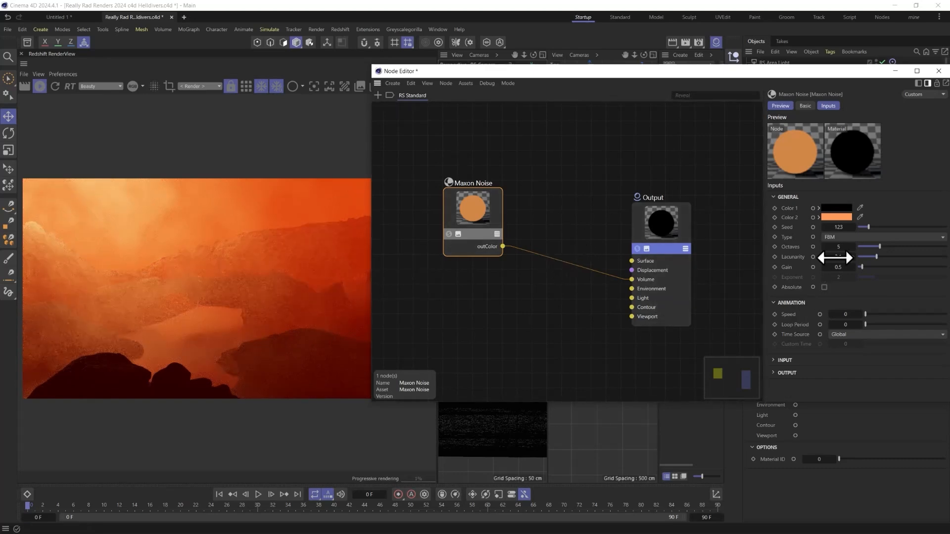
{"action": "left_click", "coordinate": [885, 227]}
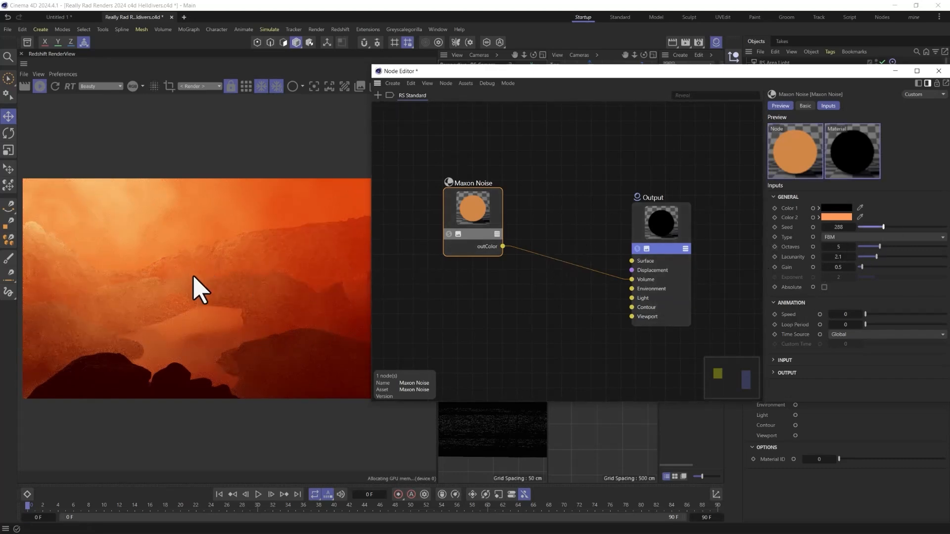
Step: Set the Maxon Noise output's Low Clip to 0.582 and High Clip to 0.722
{"action": "left_click", "coordinate": [773, 374]}
{"action": "left_click", "coordinate": [774, 361]}
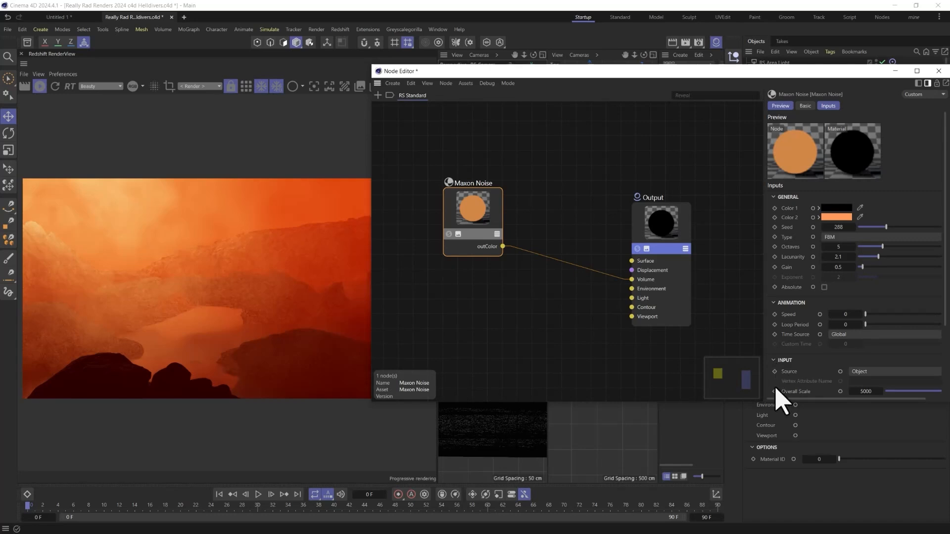
{"action": "scroll", "coordinate": [797, 371], "scroll_direction": "down", "scroll_amount": 3}
{"action": "mouse_move", "coordinate": [910, 356]}
{"action": "left_mouse_down"}
{"action": "mouse_move", "coordinate": [898, 356]}
{"action": "mouse_move", "coordinate": [915, 367]}
{"action": "left_mouse_up"}
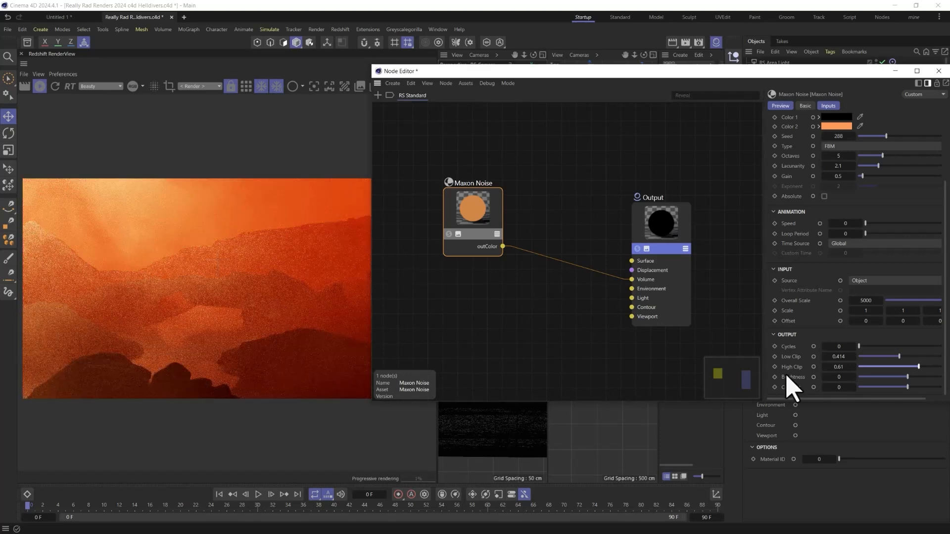
{"action": "left_click_drag", "start_coordinate": [918, 367], "coordinate": [929, 367]}
{"action": "left_click", "coordinate": [919, 356]}
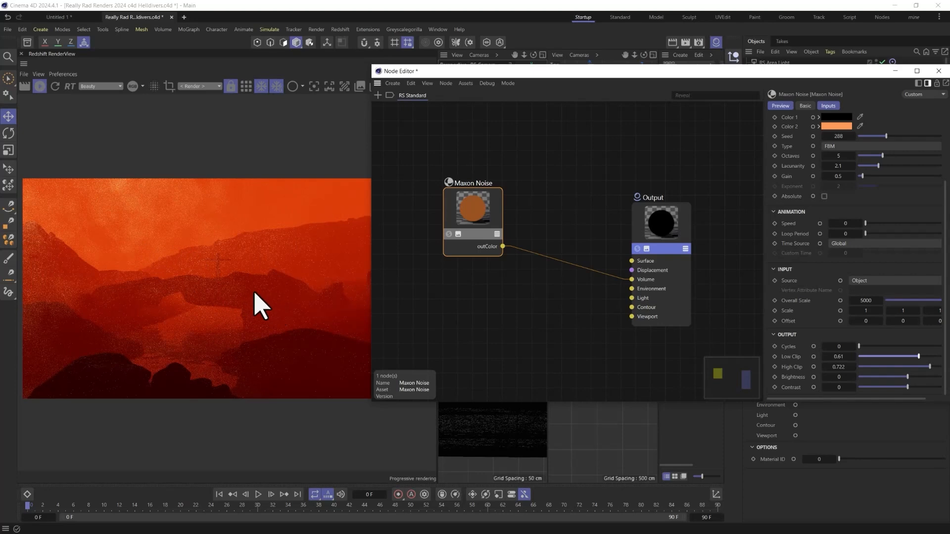
{"action": "left_click_drag", "start_coordinate": [918, 356], "coordinate": [916, 357]}
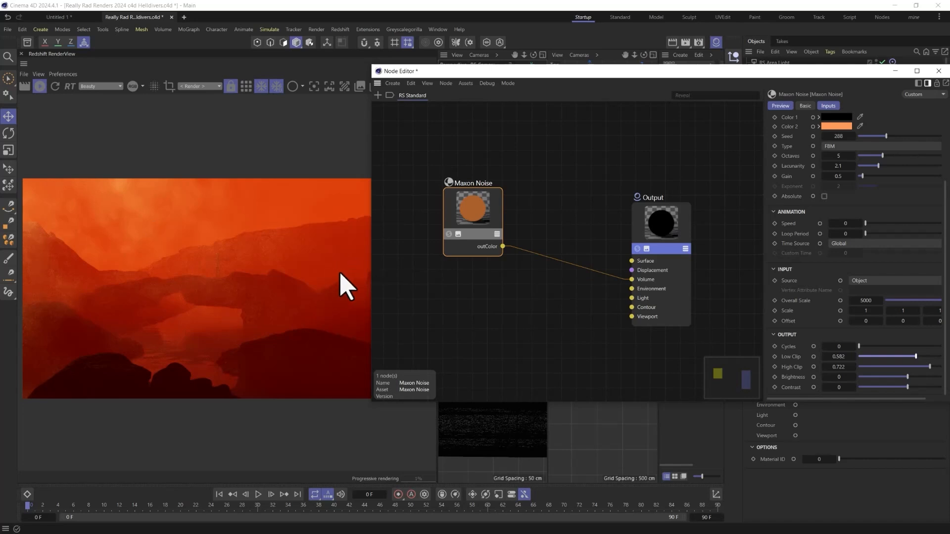
Step: Lighten Color 2 of the Maxon Noise to a pale peach and set Low Clip to 0.53 and High Clip to 0.657
{"action": "left_click_drag", "start_coordinate": [796, 402], "coordinate": [788, 375]}
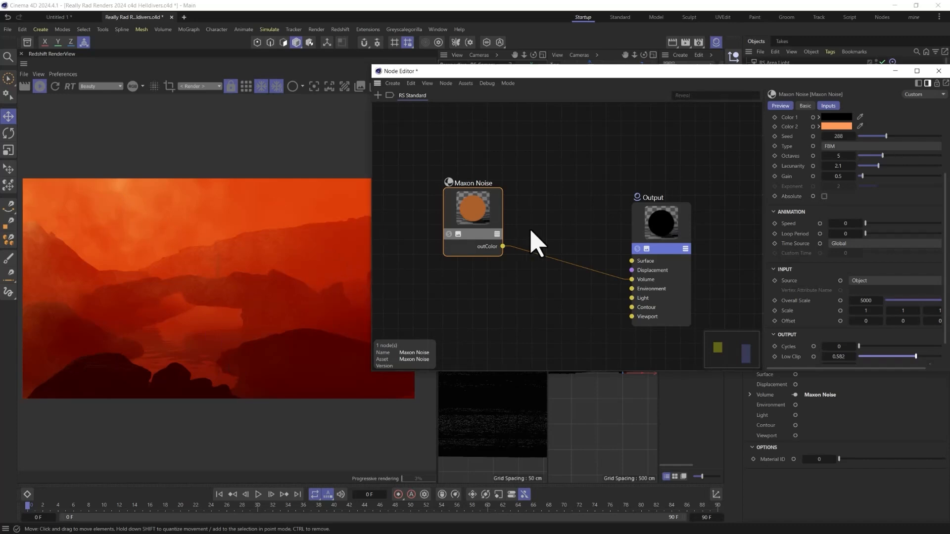
{"action": "left_click", "coordinate": [841, 126]}
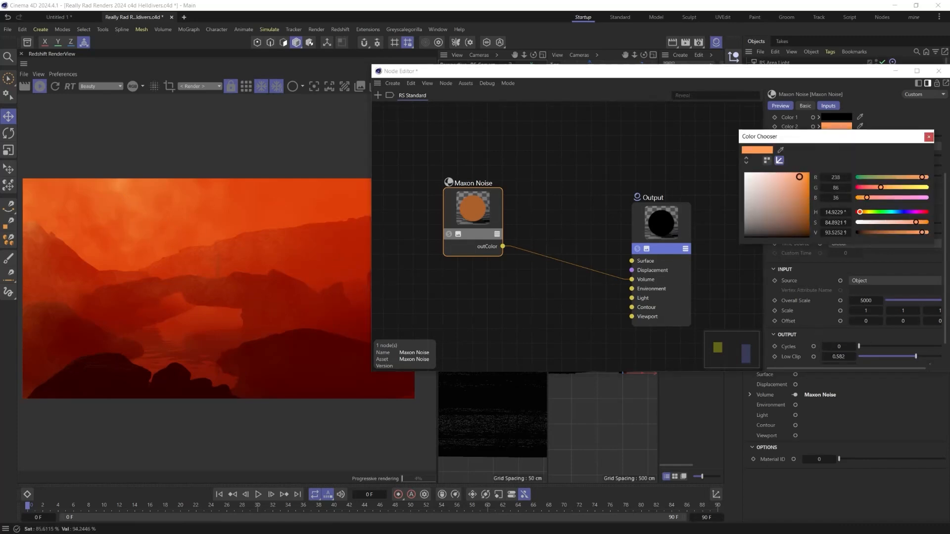
{"action": "left_click_drag", "start_coordinate": [799, 176], "coordinate": [786, 173]}
{"action": "left_click", "coordinate": [928, 137]}
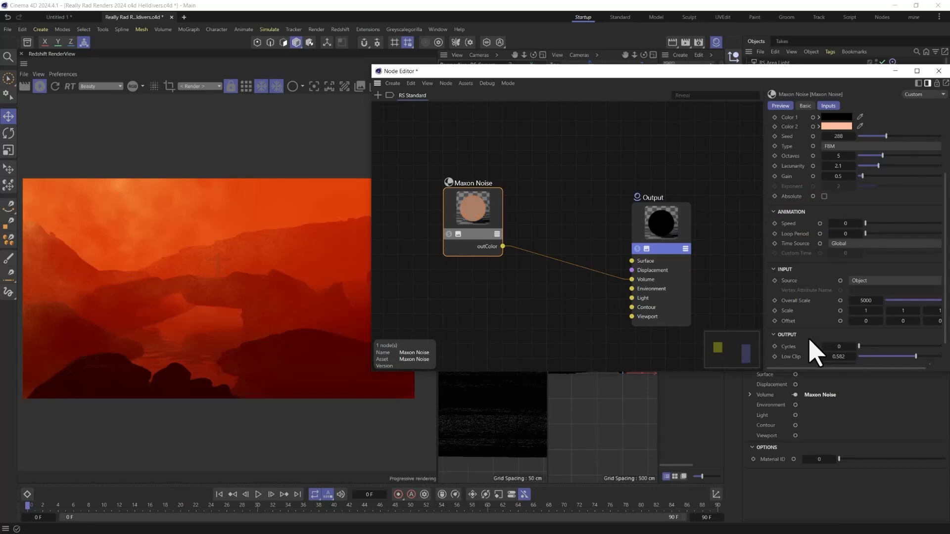
{"action": "scroll", "coordinate": [840, 349], "scroll_direction": "down", "scroll_amount": 2}
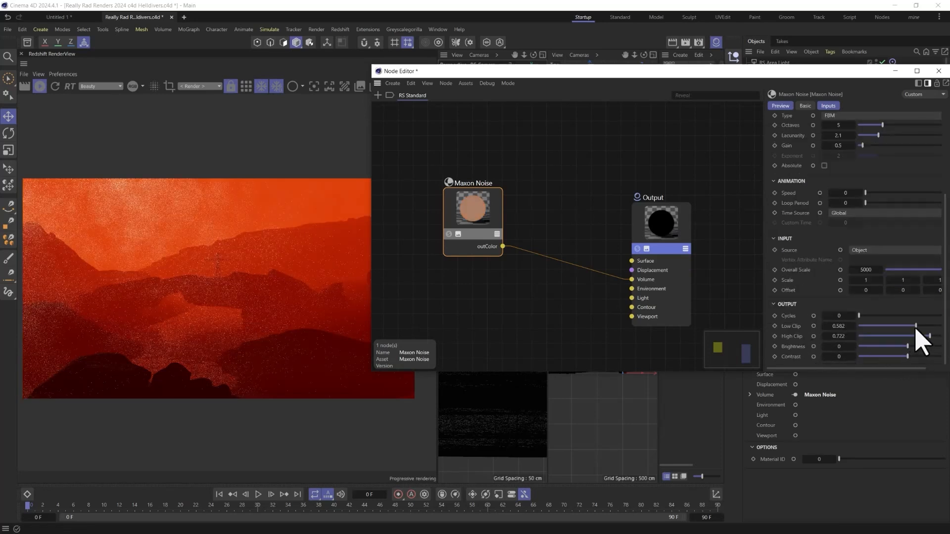
{"action": "left_click_drag", "start_coordinate": [915, 325], "coordinate": [925, 340]}
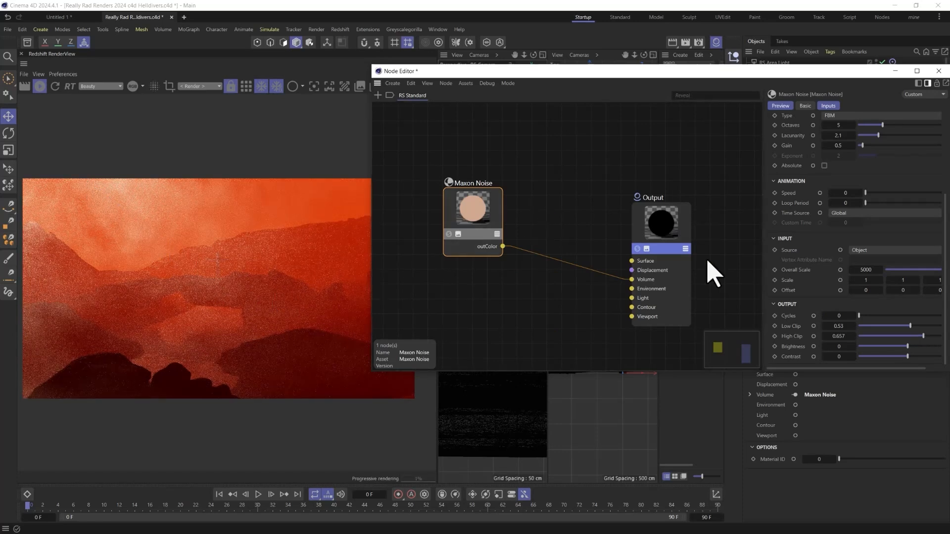
Step: Set the Maxon Noise's Color 2 to a yellow-orange with RGB 255, 151, 40 and close the Node Editor
{"action": "left_click", "coordinate": [560, 215]}
{"action": "left_click", "coordinate": [477, 216]}
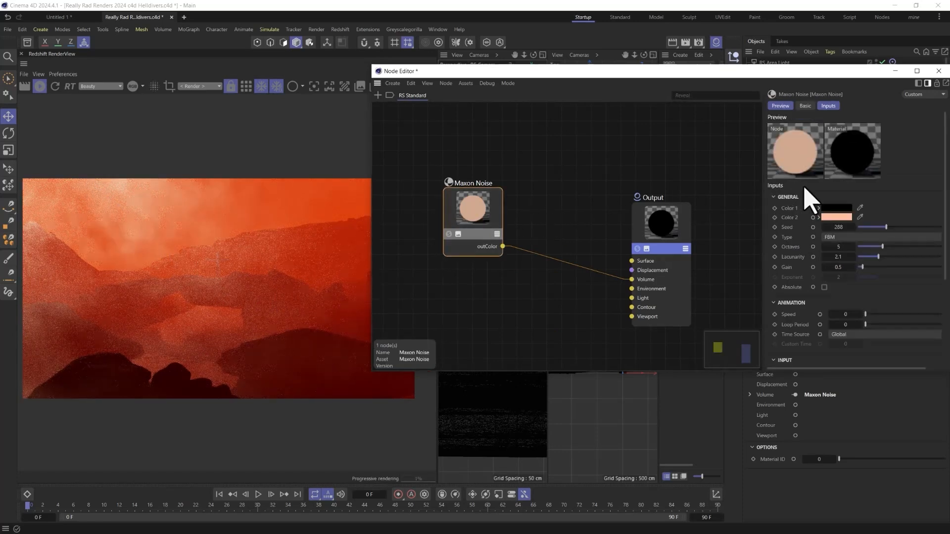
{"action": "left_click", "coordinate": [835, 217]}
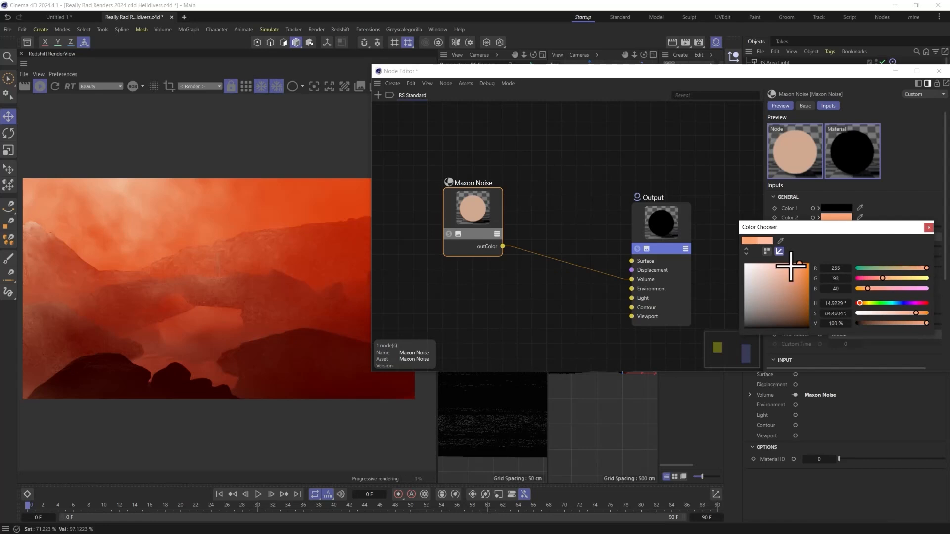
{"action": "left_click_drag", "start_coordinate": [860, 302], "coordinate": [863, 303]}
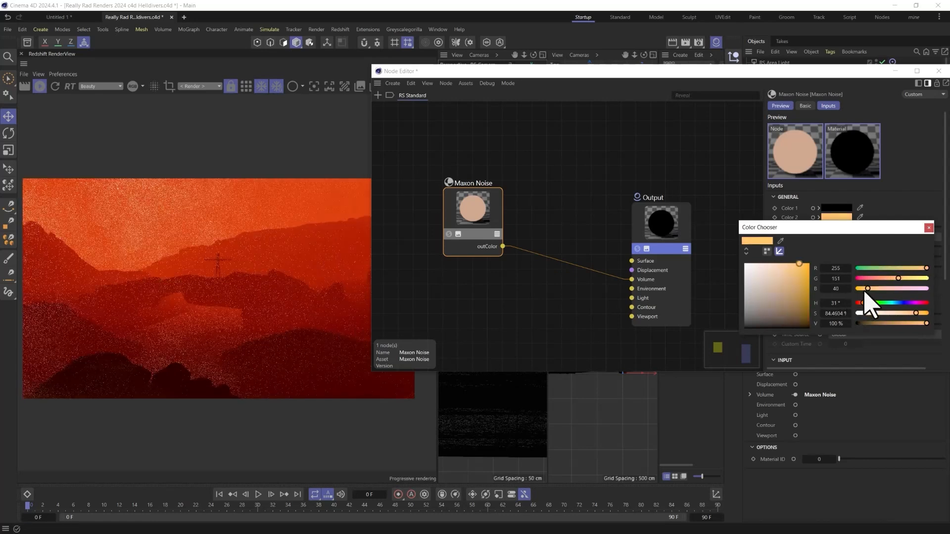
{"action": "left_click", "coordinate": [927, 228]}
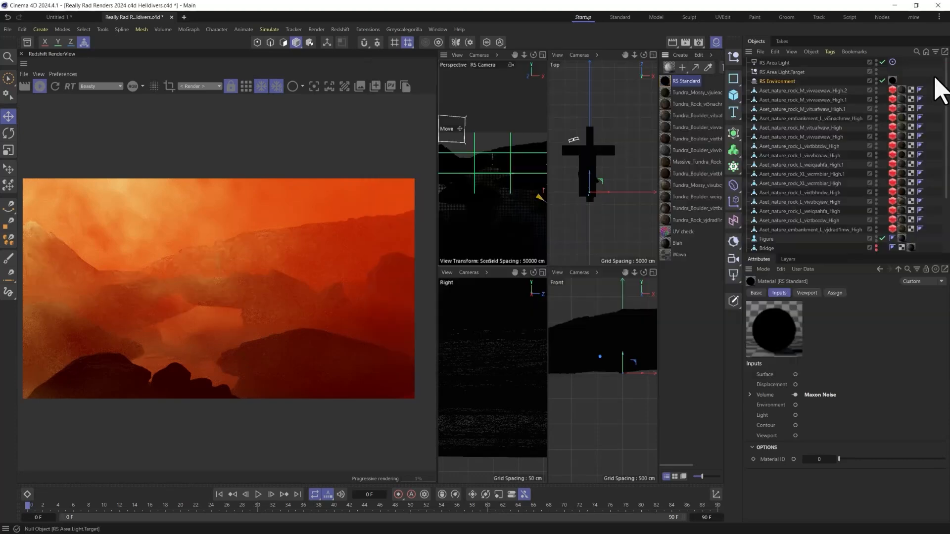
{"action": "left_click", "coordinate": [939, 71]}
Step: Disable the RS Environment and scale the RS Area Light up to about 9062 by 9062
{"action": "left_click", "coordinate": [783, 81]}
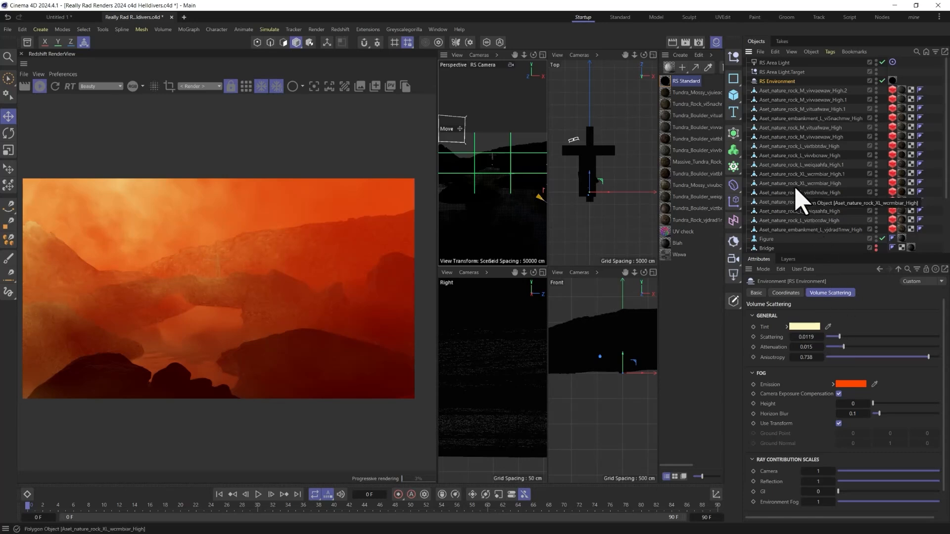
{"action": "left_click", "coordinate": [882, 80]}
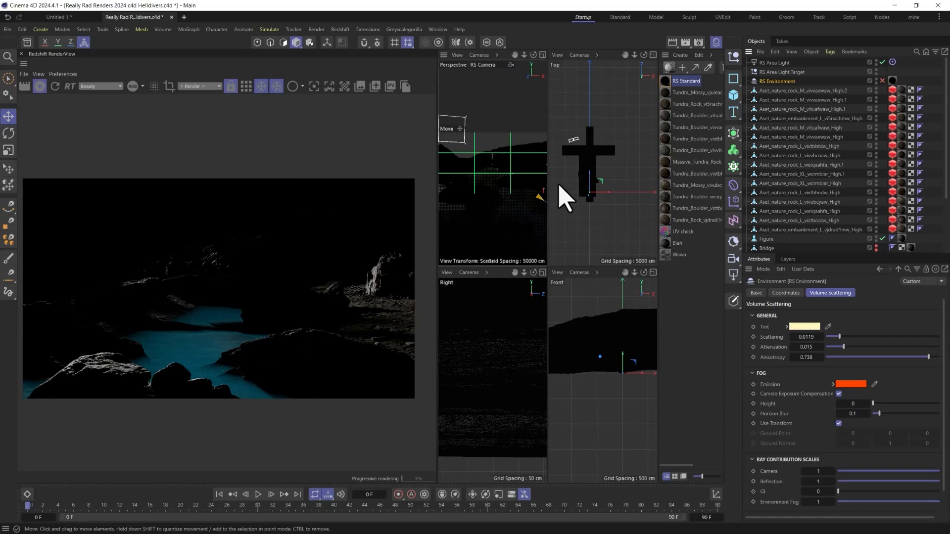
{"action": "left_click", "coordinate": [776, 65]}
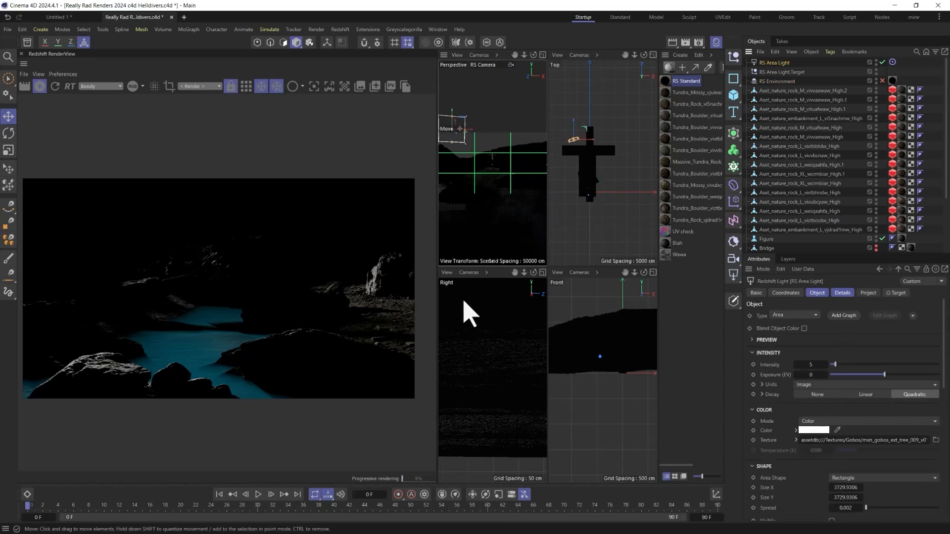
{"action": "left_click_drag", "start_coordinate": [454, 121], "coordinate": [452, 112]}
{"action": "key", "text": "t"}
{"action": "left_click_drag", "start_coordinate": [493, 152], "coordinate": [541, 153]}
{"action": "left_click_drag", "start_coordinate": [489, 177], "coordinate": [529, 177]}
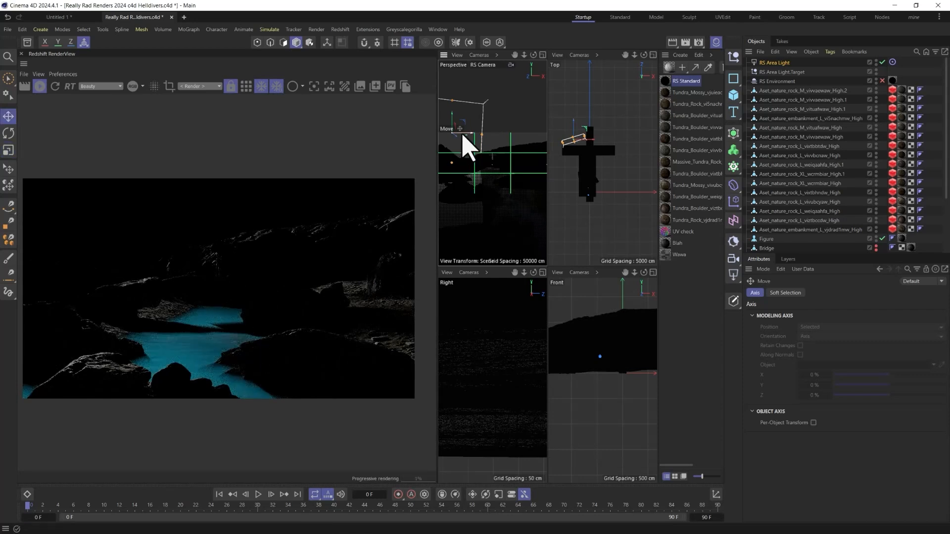
Step: Move the RS Area Light farther back behind the terrain and raise it higher above the scene
{"action": "key", "text": "e"}
{"action": "left_click_drag", "start_coordinate": [574, 126], "coordinate": [574, 114]}
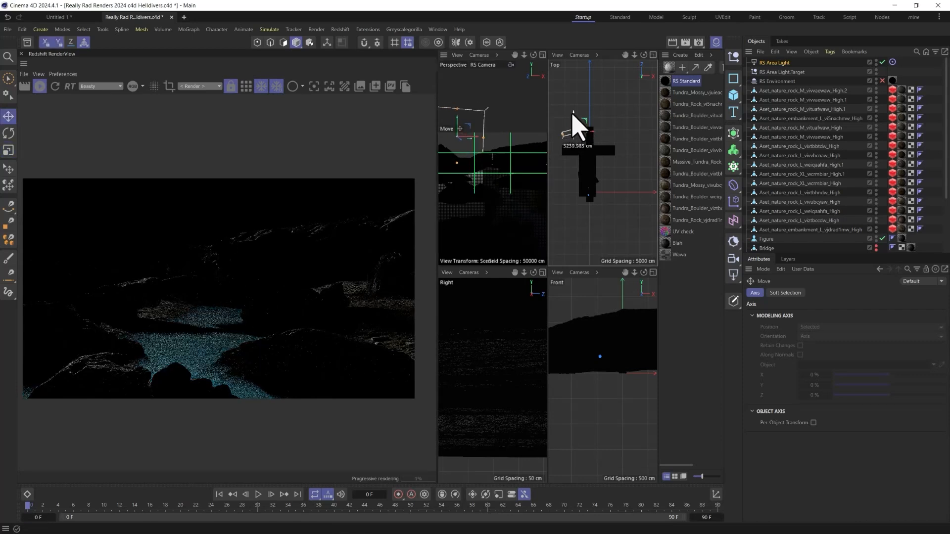
{"action": "scroll", "coordinate": [765, 221], "scroll_direction": "down", "scroll_amount": 2}
{"action": "scroll", "coordinate": [771, 235], "scroll_direction": "down", "scroll_amount": 2}
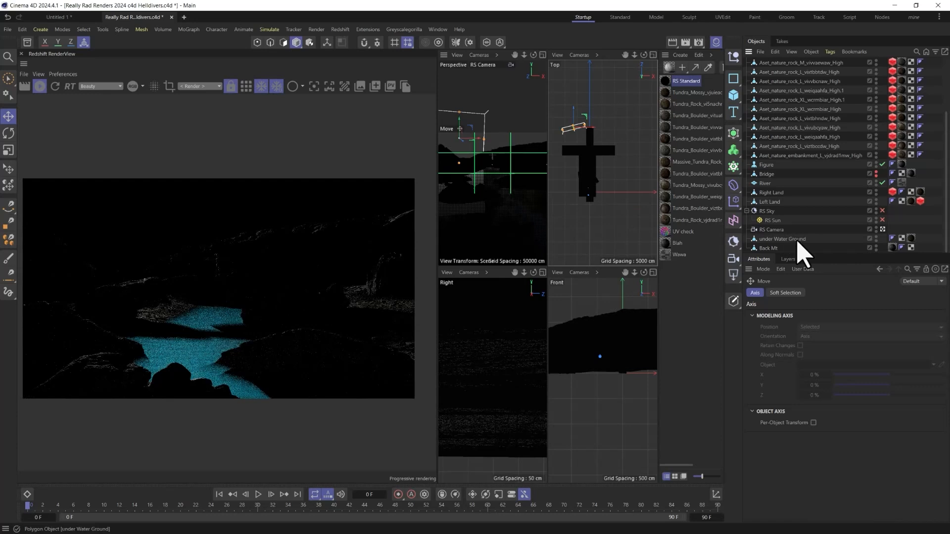
{"action": "left_click", "coordinate": [784, 240]}
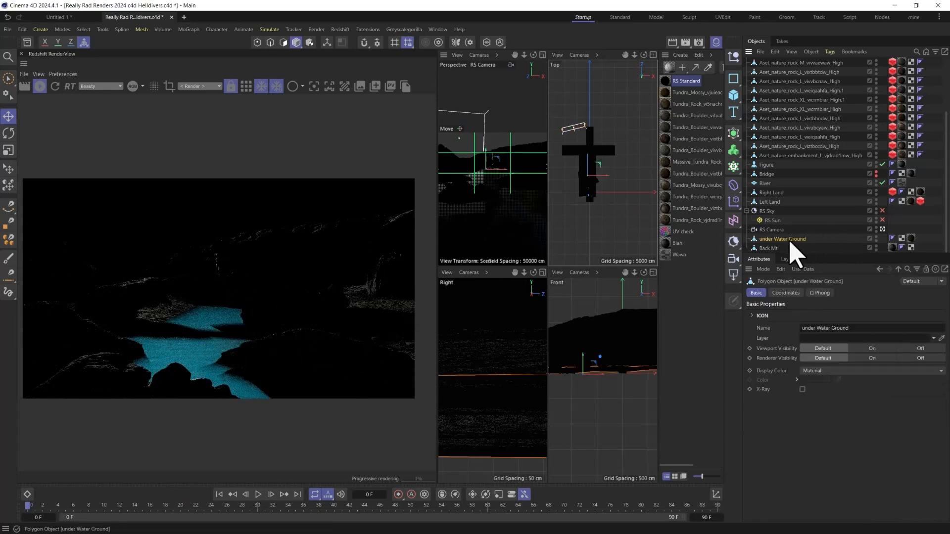
{"action": "left_click_drag", "start_coordinate": [485, 152], "coordinate": [487, 151]}
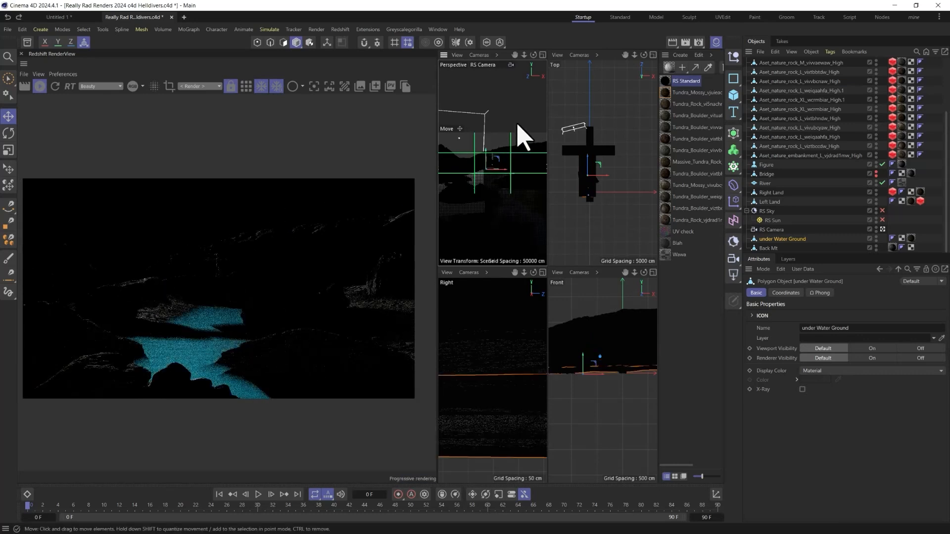
{"action": "left_click", "coordinate": [487, 129]}
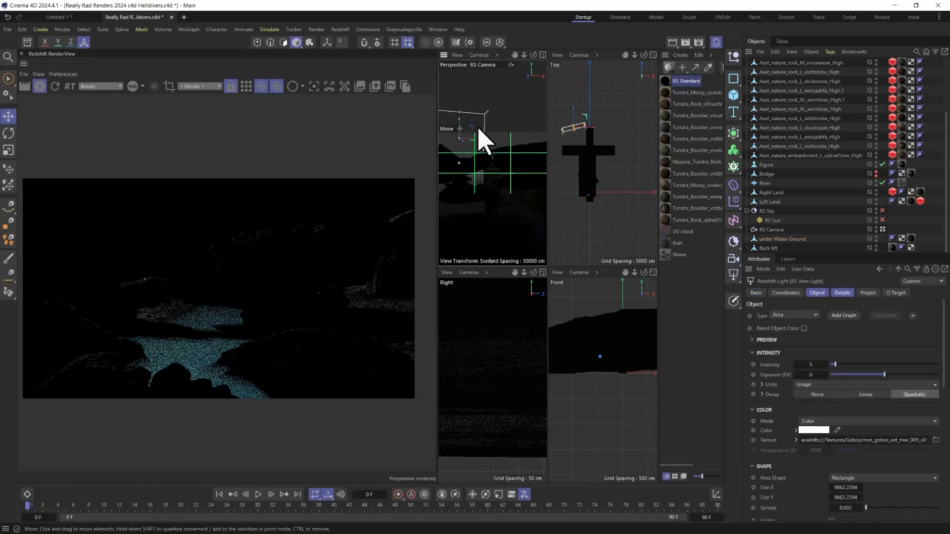
{"action": "left_click_drag", "start_coordinate": [484, 140], "coordinate": [474, 110]}
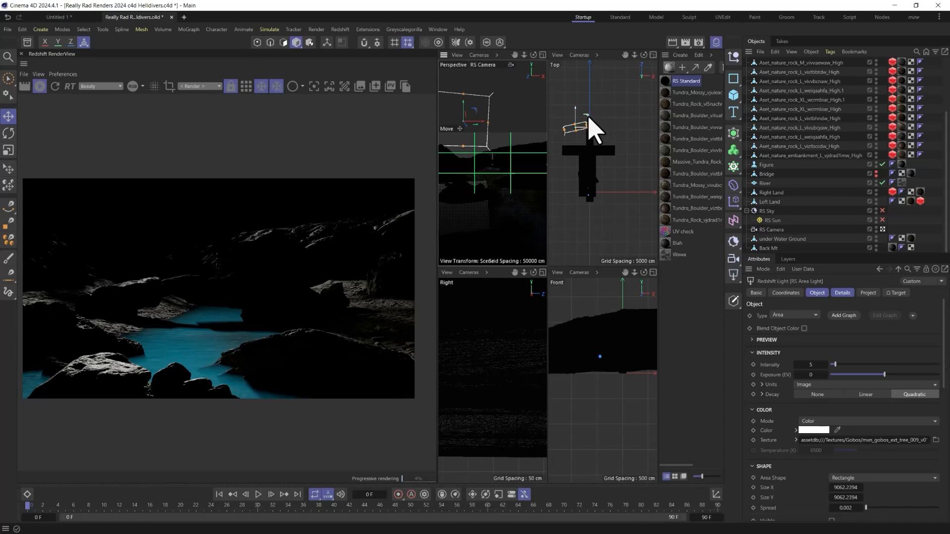
Step: Move the RS Area Light around to the positive X side of the terrain and stretch its Size X to about 30263
{"action": "left_click_drag", "start_coordinate": [589, 118], "coordinate": [592, 115]}
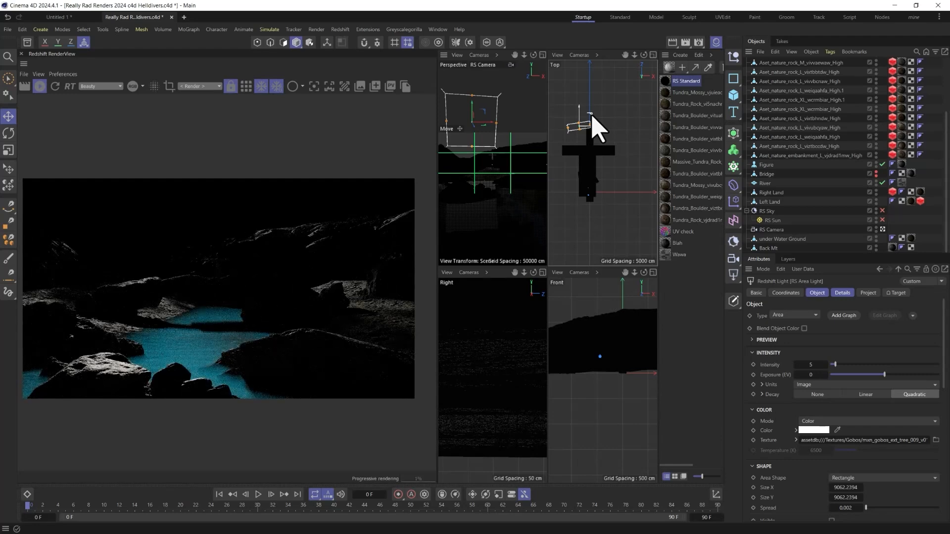
{"action": "left_click_drag", "start_coordinate": [592, 116], "coordinate": [580, 204]}
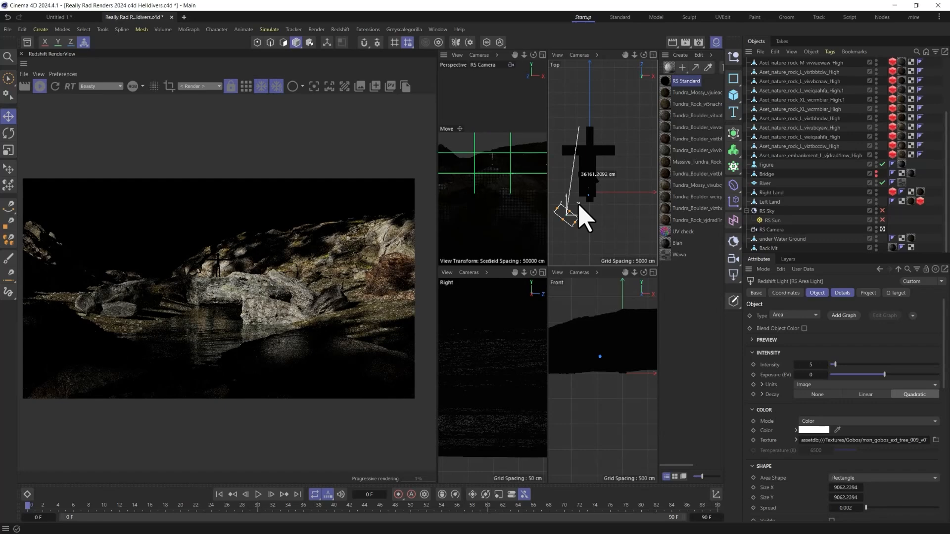
{"action": "left_click_drag", "start_coordinate": [579, 205], "coordinate": [644, 178]}
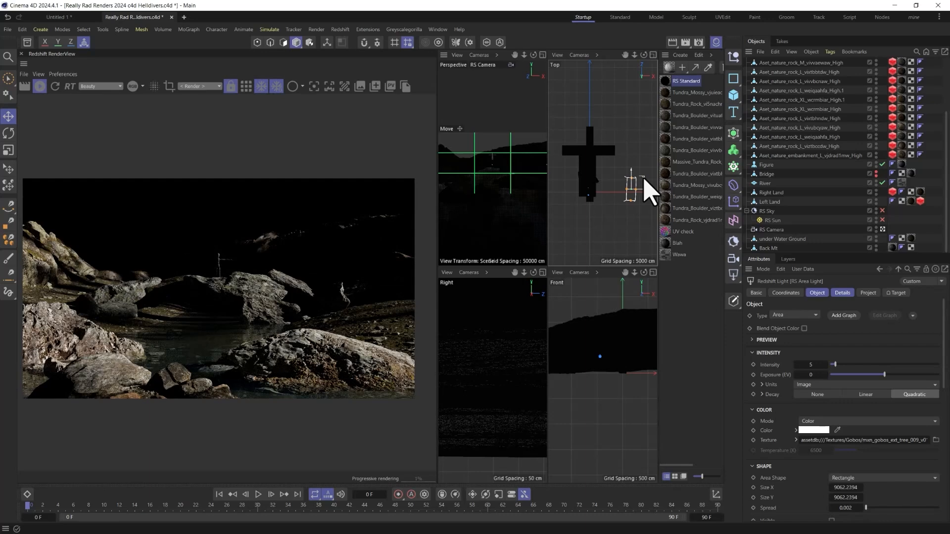
{"action": "left_click_drag", "start_coordinate": [643, 178], "coordinate": [637, 150]}
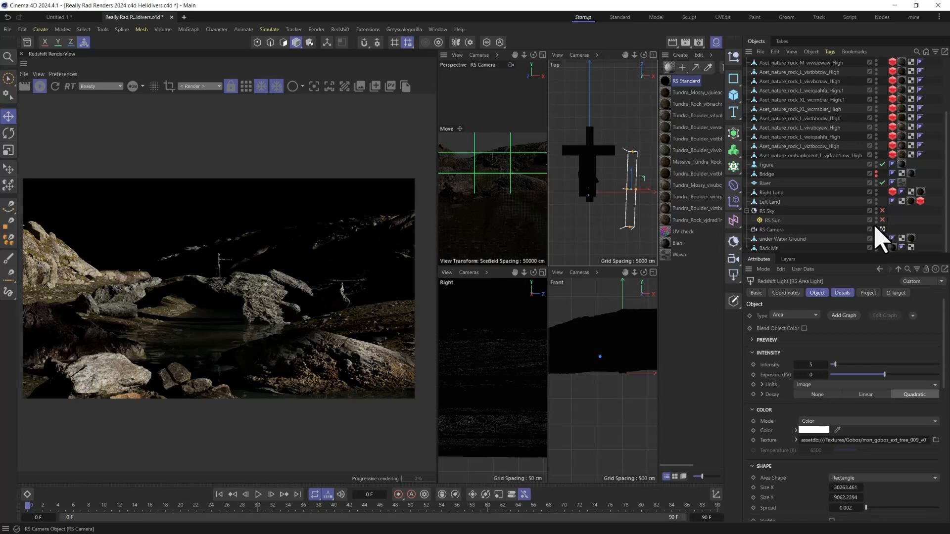
Step: Re-enable the RS Environment and set its Attenuation to 0.0018, Scattering to 0.042 and Anisotropy to -0.285
{"action": "scroll", "coordinate": [831, 225], "scroll_direction": "up", "scroll_amount": 3}
{"action": "left_click", "coordinate": [881, 81]}
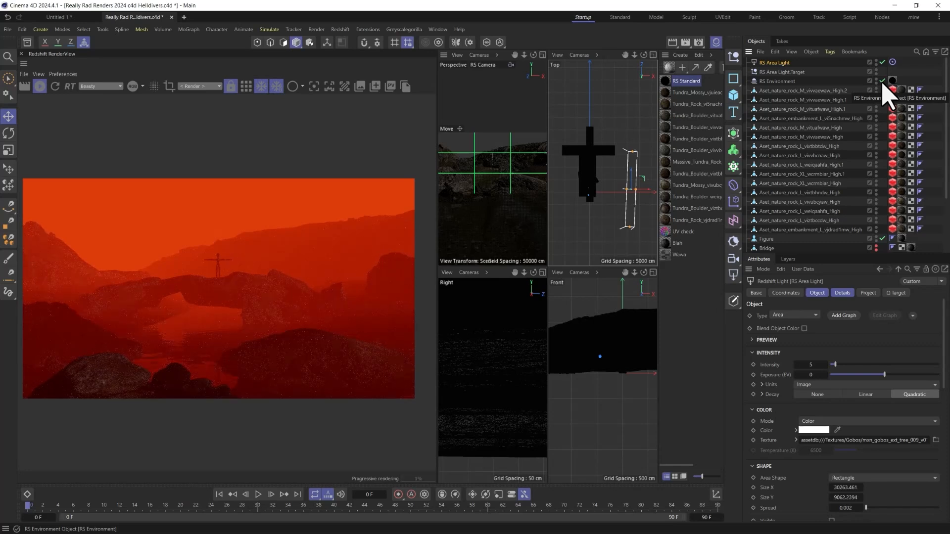
{"action": "left_click", "coordinate": [777, 81]}
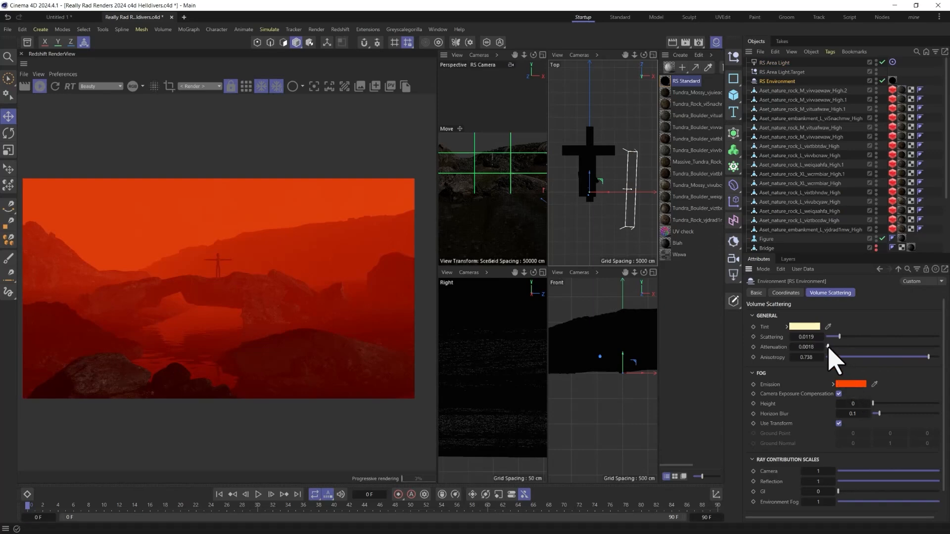
{"action": "left_click_drag", "start_coordinate": [843, 347], "coordinate": [828, 346]}
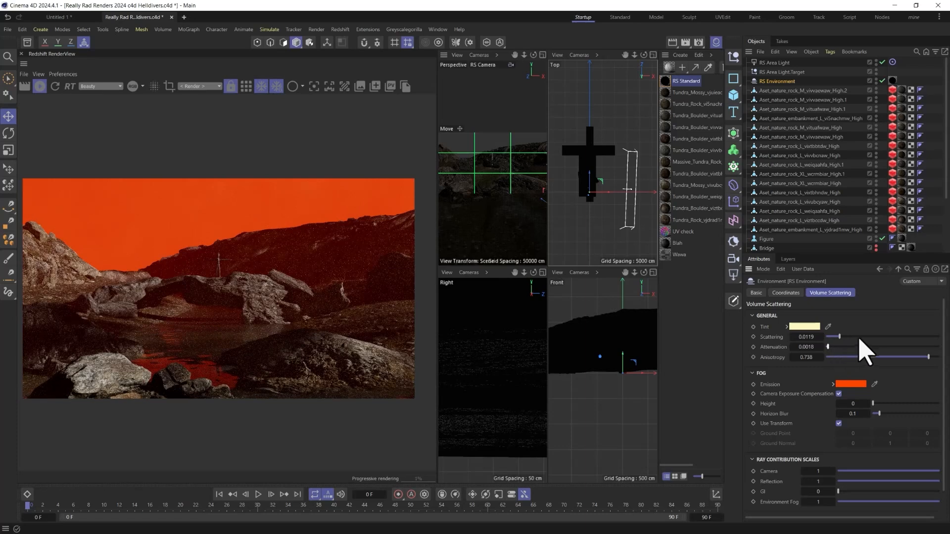
{"action": "left_click", "coordinate": [874, 337]}
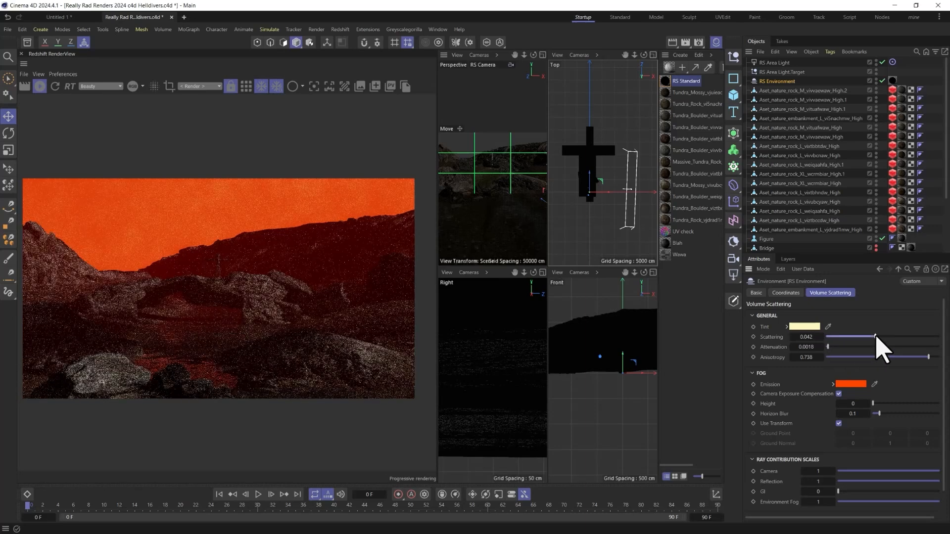
{"action": "left_click", "coordinate": [869, 356]}
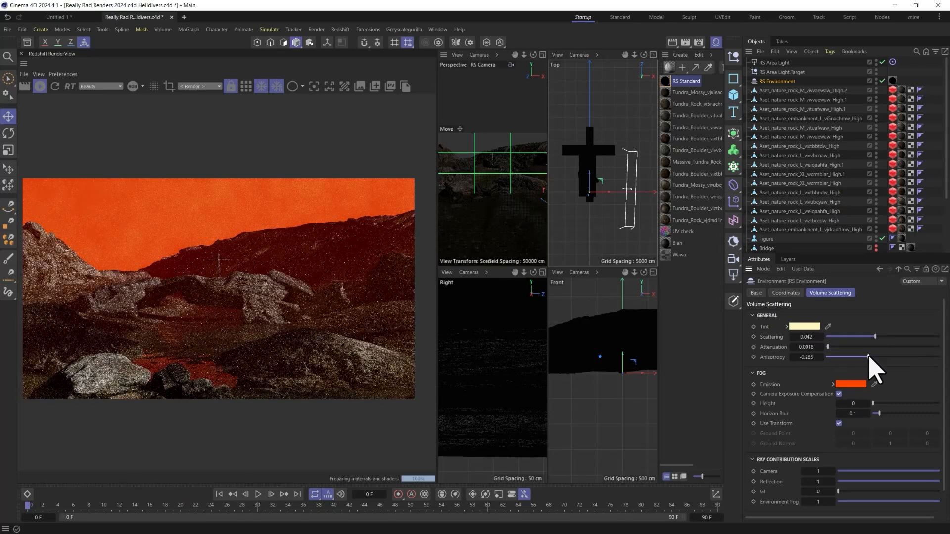
Step: Reset the RS Environment's Anisotropy to 0 and change its Tint to pure white
{"action": "left_click", "coordinate": [896, 357]}
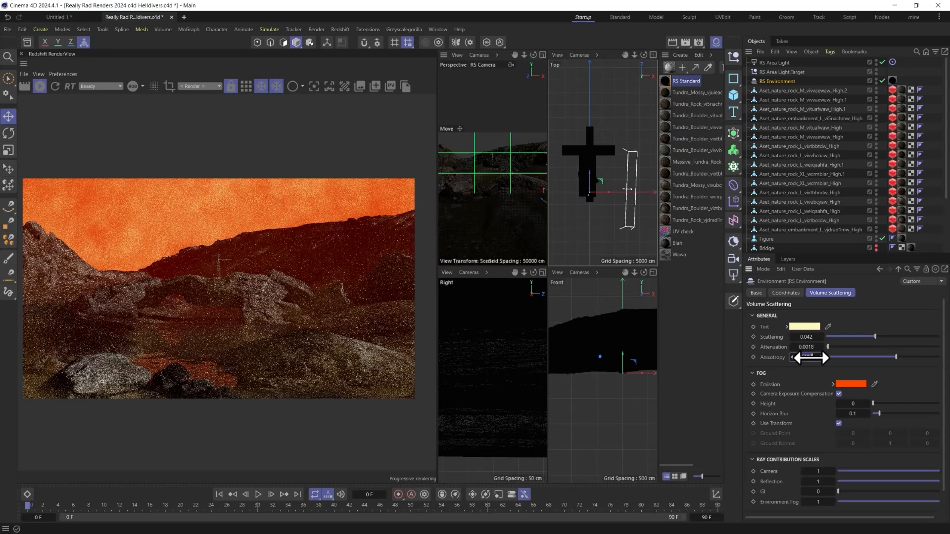
{"action": "right_click", "coordinate": [811, 357]}
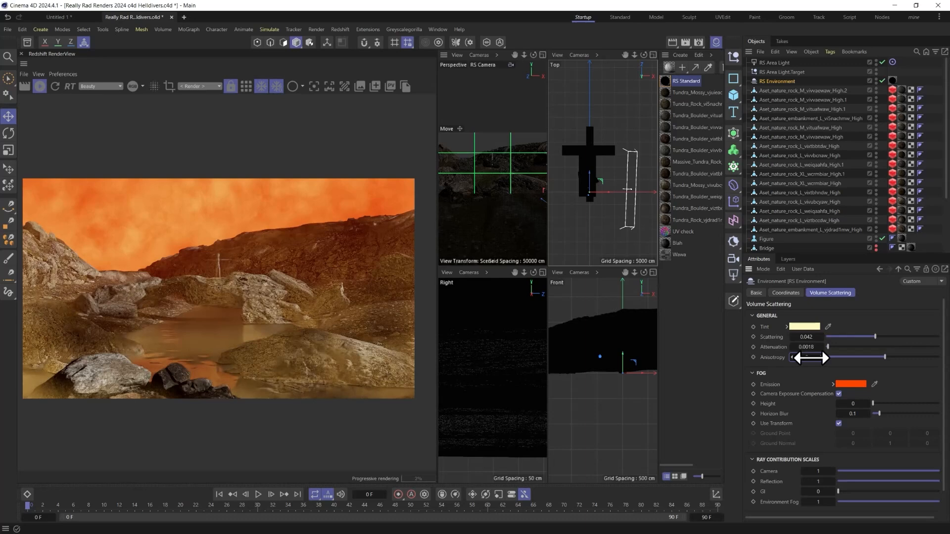
{"action": "left_click", "coordinate": [804, 327]}
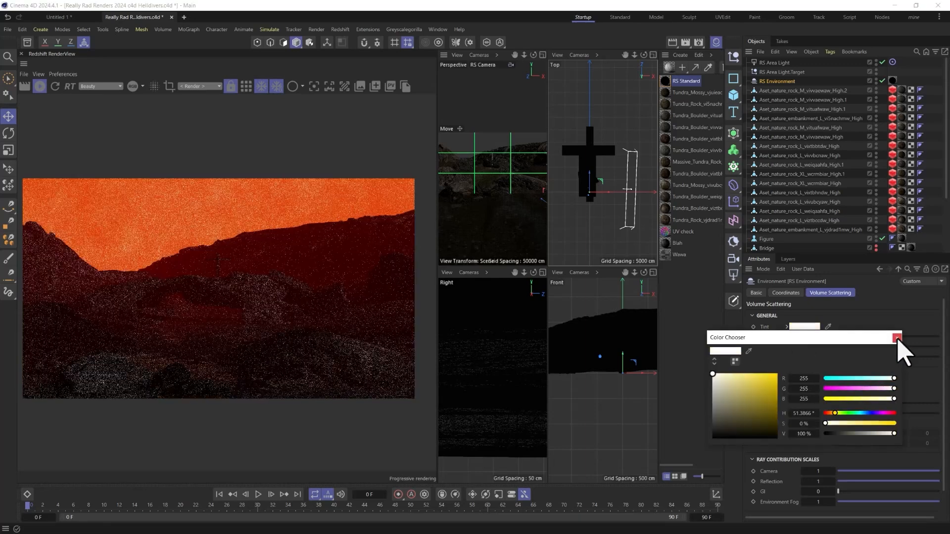
{"action": "left_click", "coordinate": [897, 338]}
Step: Open the RS Standard volume material's node graph and set the Maxon Noise Color 2 to orange, RGB 255, 83, 22
{"action": "double_click", "coordinate": [673, 81]}
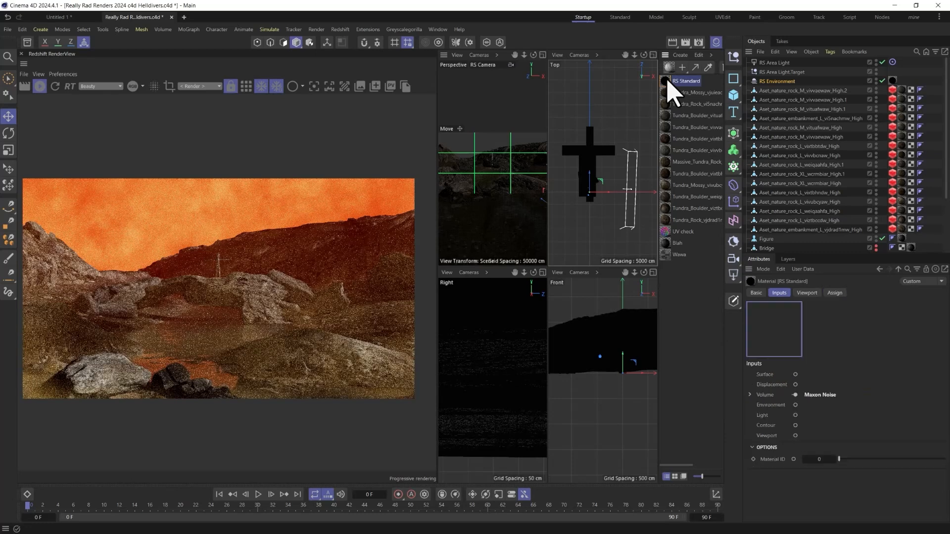
{"action": "left_click", "coordinate": [833, 217]}
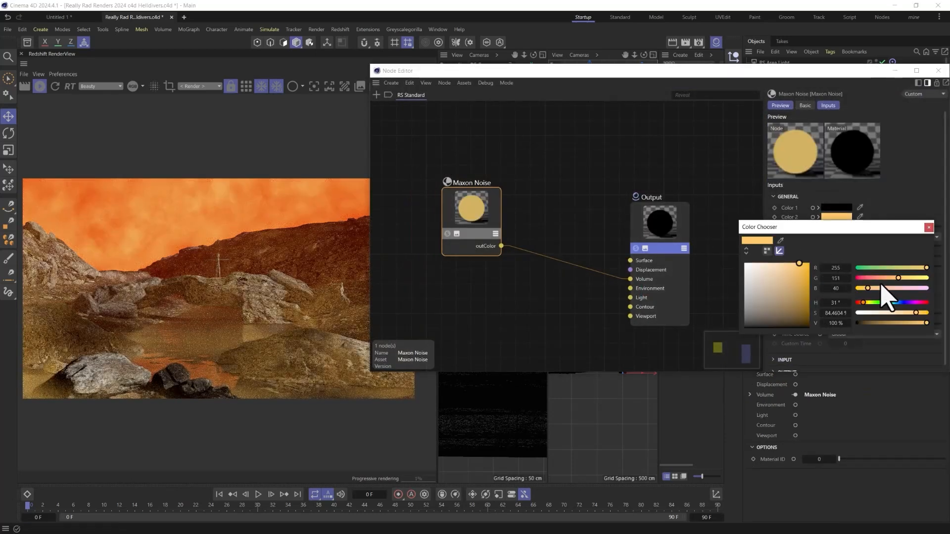
{"action": "left_click_drag", "start_coordinate": [883, 278], "coordinate": [862, 288]}
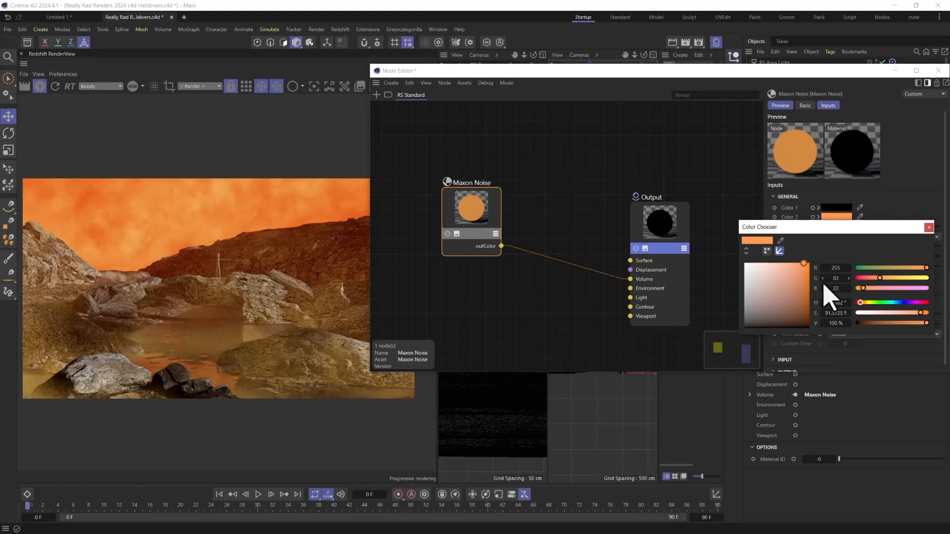
{"action": "left_click", "coordinate": [928, 227]}
Step: Set the Maxon Noise input's first Scale value to 10 and its Overall Scale to 1000
{"action": "scroll", "coordinate": [801, 324], "scroll_direction": "down", "scroll_amount": 1}
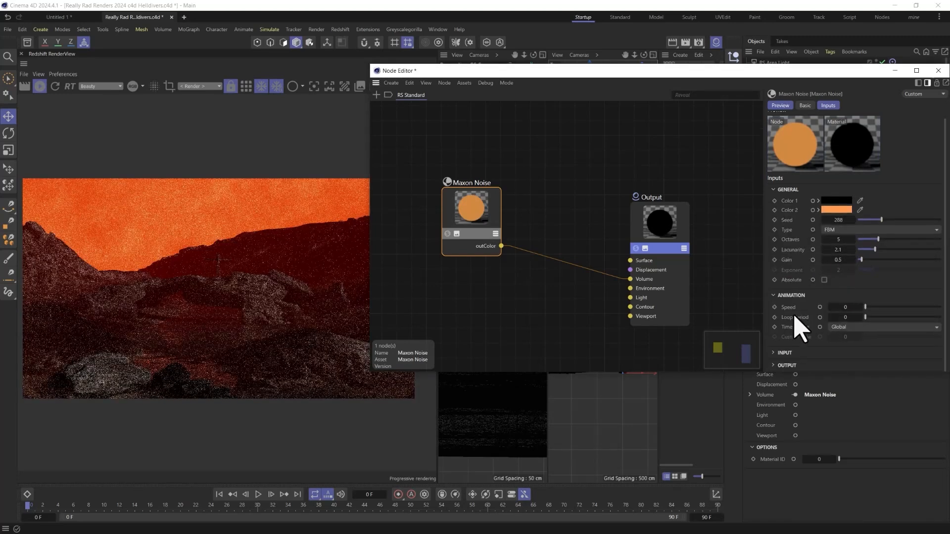
{"action": "left_click", "coordinate": [781, 353]}
{"action": "scroll", "coordinate": [785, 341], "scroll_direction": "down", "scroll_amount": 3}
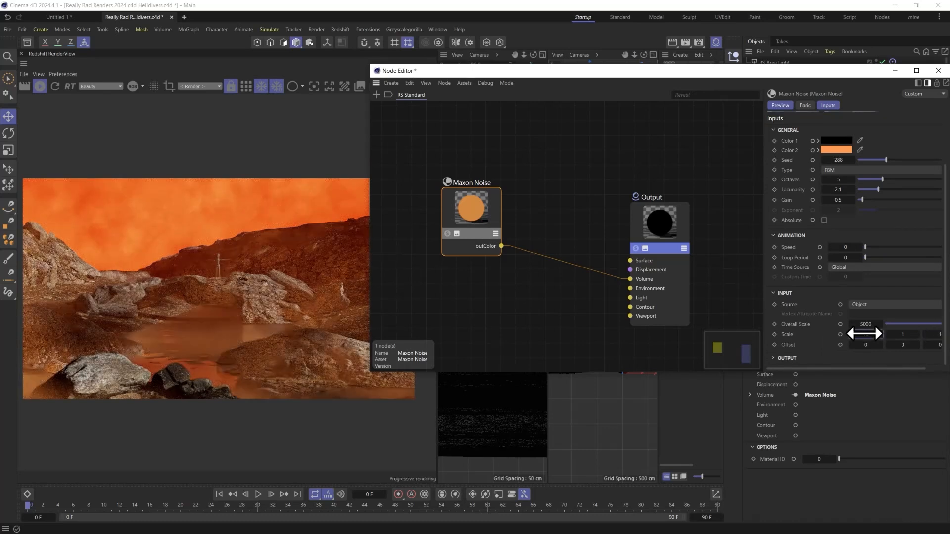
{"action": "key", "text": "Return"}
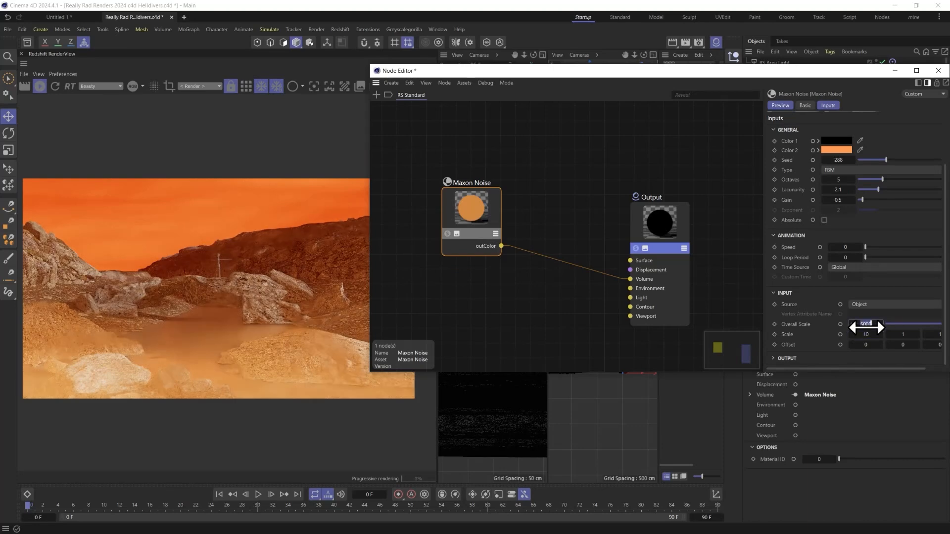
{"action": "type", "text": "0"}
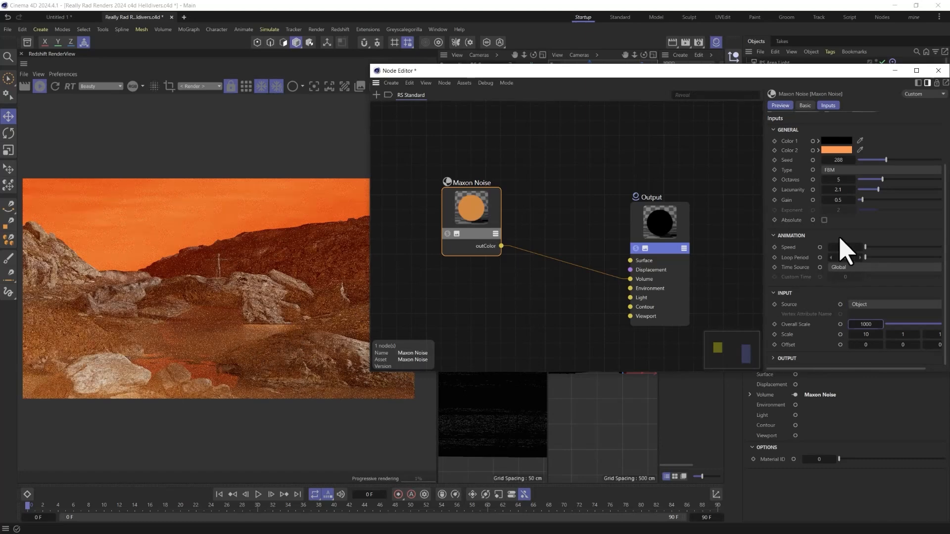
Step: Try a light grey of RGB 174, 169, 167 and a darker orange for the Maxon Noise Color 2
{"action": "left_click", "coordinate": [836, 150]}
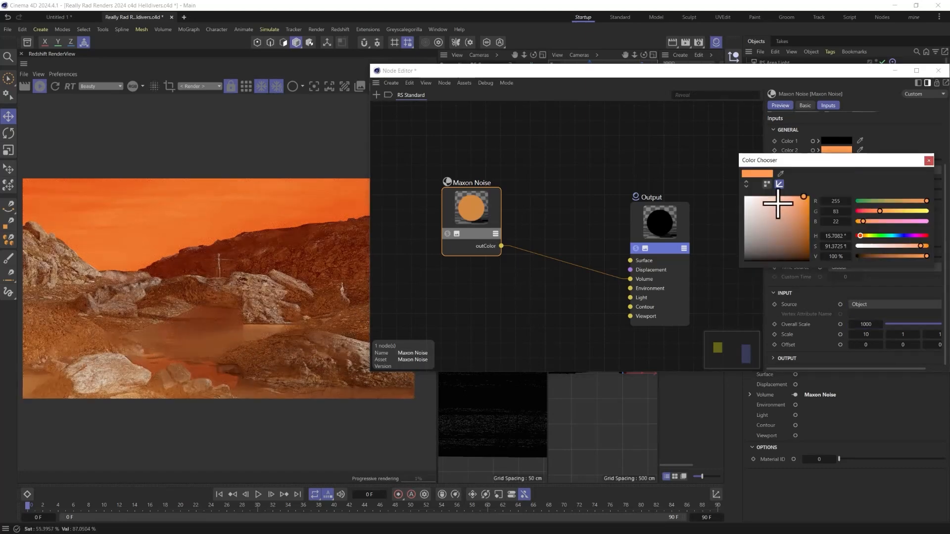
{"action": "left_click_drag", "start_coordinate": [778, 204], "coordinate": [746, 216]}
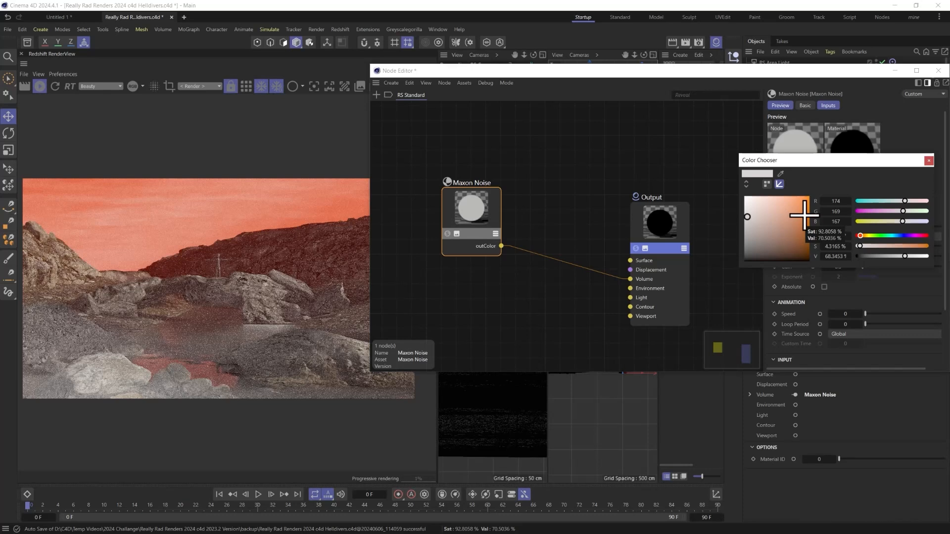
{"action": "left_click", "coordinate": [804, 215]}
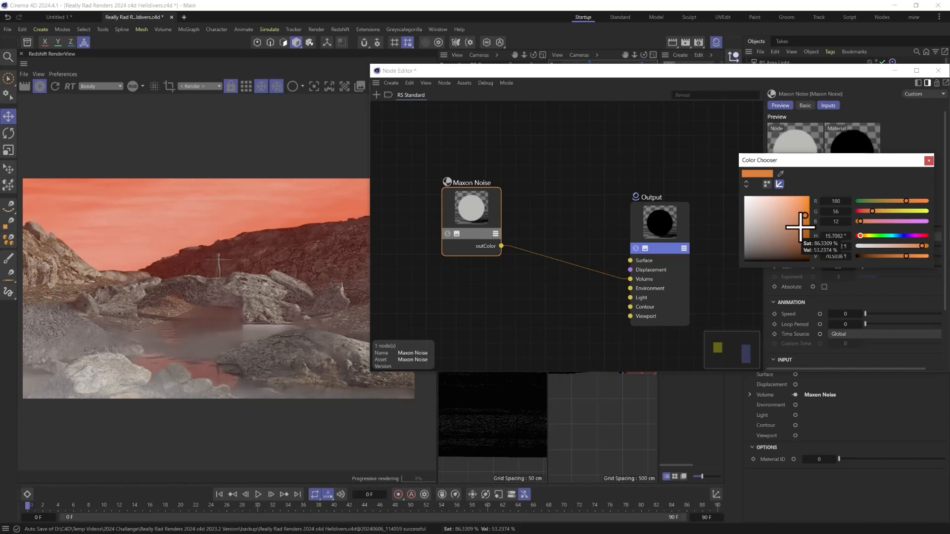
{"action": "left_click", "coordinate": [928, 161]}
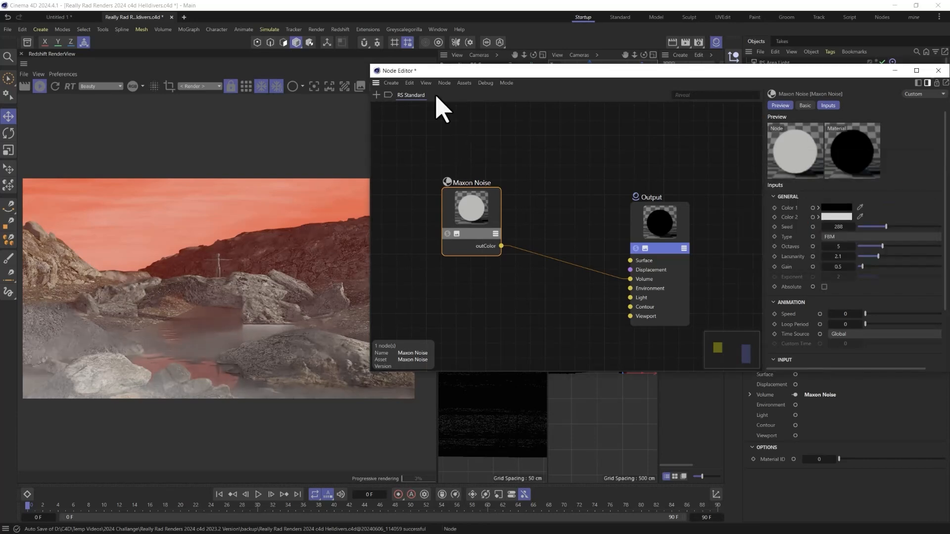
Step: Save the project and set the Maxon Noise Color 2 to deep orange with hue about 15.7°, saturation 100% and value about 73.4%
{"action": "key", "text": "ctrl+s"}
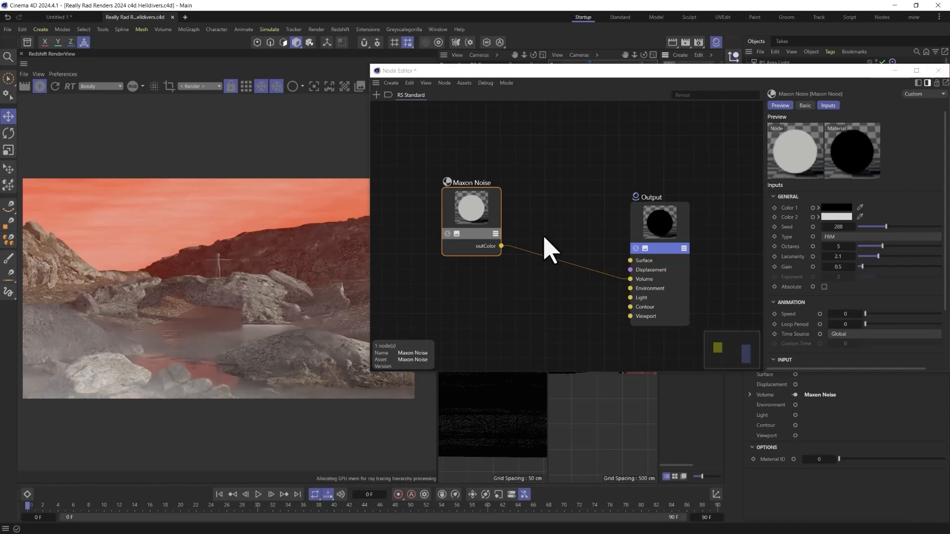
{"action": "left_click", "coordinate": [834, 216]}
{"action": "left_click", "coordinate": [806, 294]}
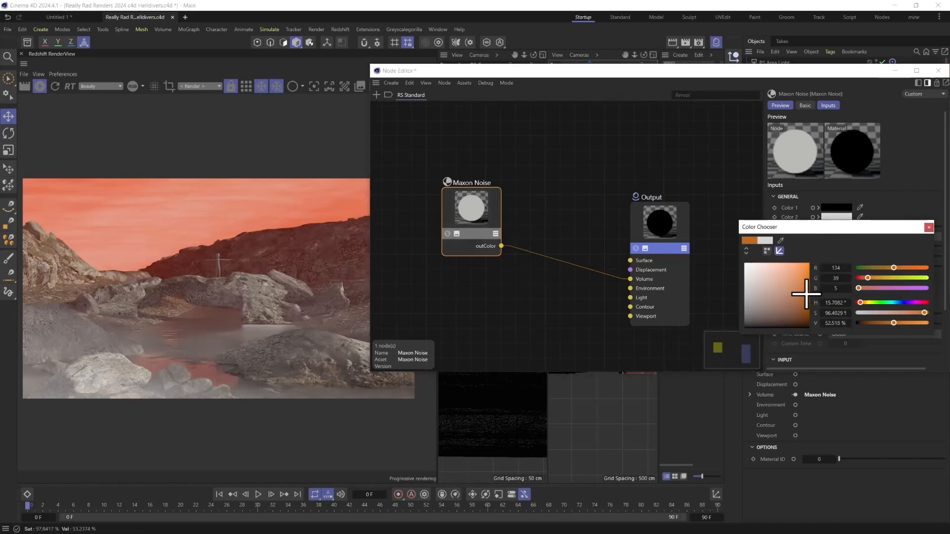
{"action": "left_click", "coordinate": [809, 281]}
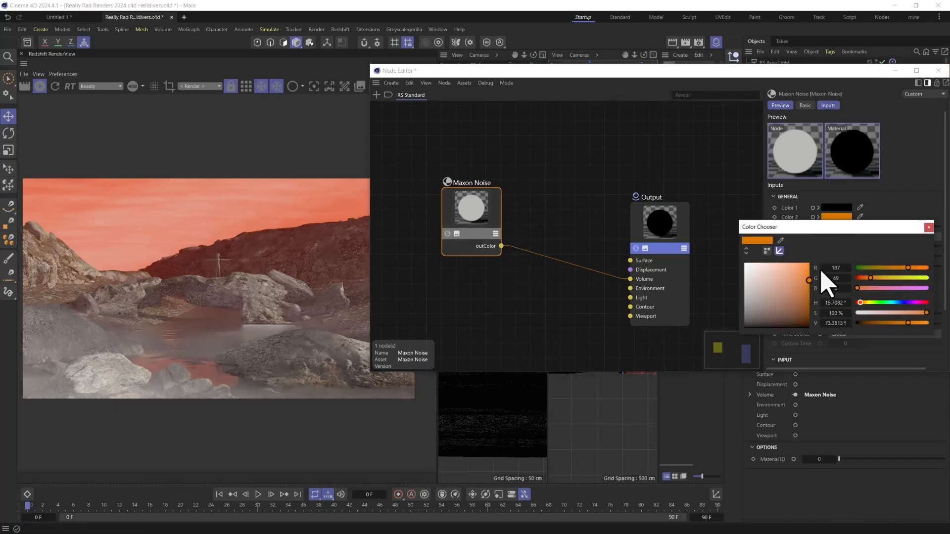
{"action": "left_click", "coordinate": [929, 227]}
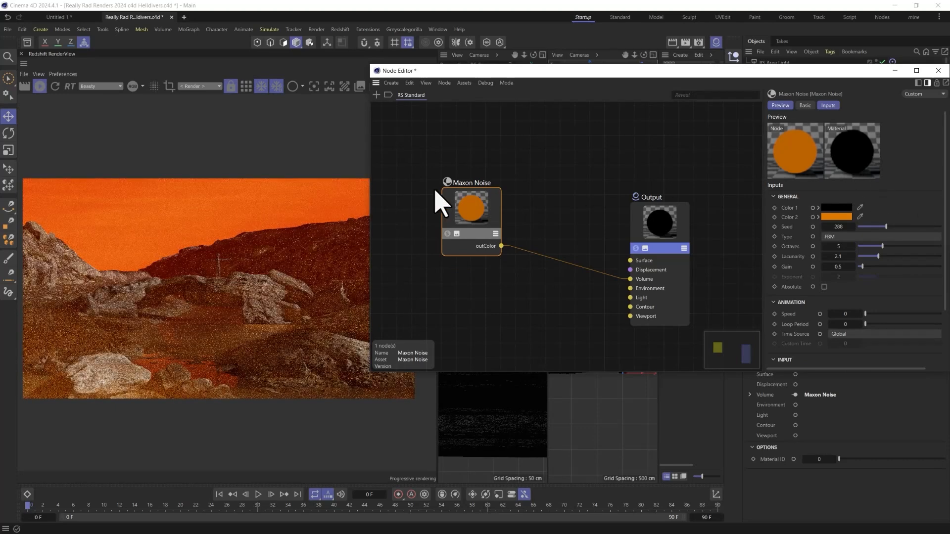
{"action": "left_click", "coordinate": [939, 70]}
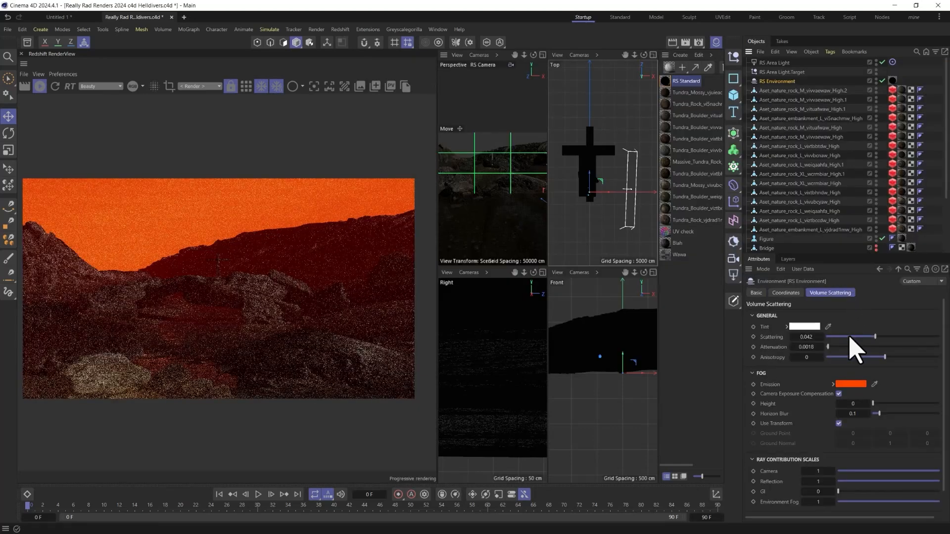
Step: Test lower and higher fog settings on the RS Environment, ending with Scattering at 0.0951 and Anisotropy at 0.504
{"action": "left_click", "coordinate": [842, 337]}
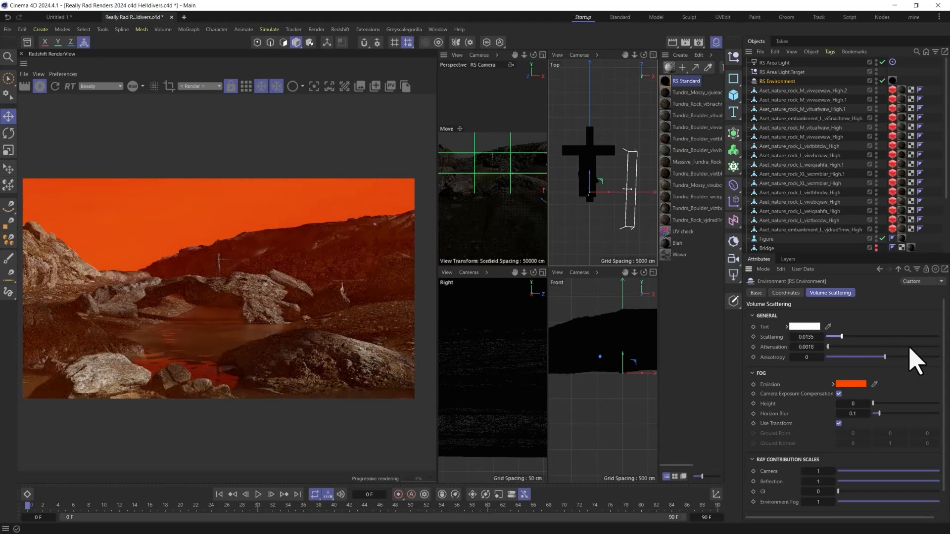
{"action": "left_click", "coordinate": [933, 337]}
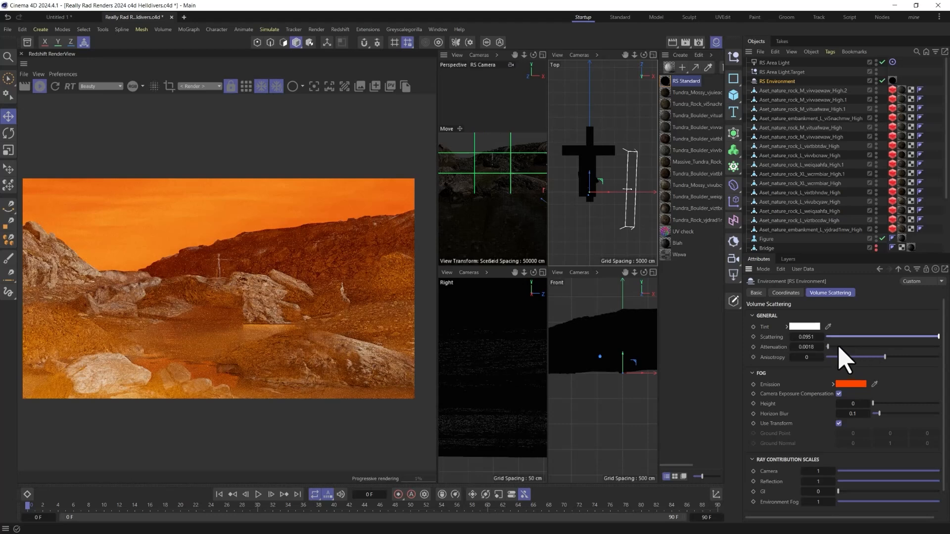
{"action": "left_click", "coordinate": [839, 357]}
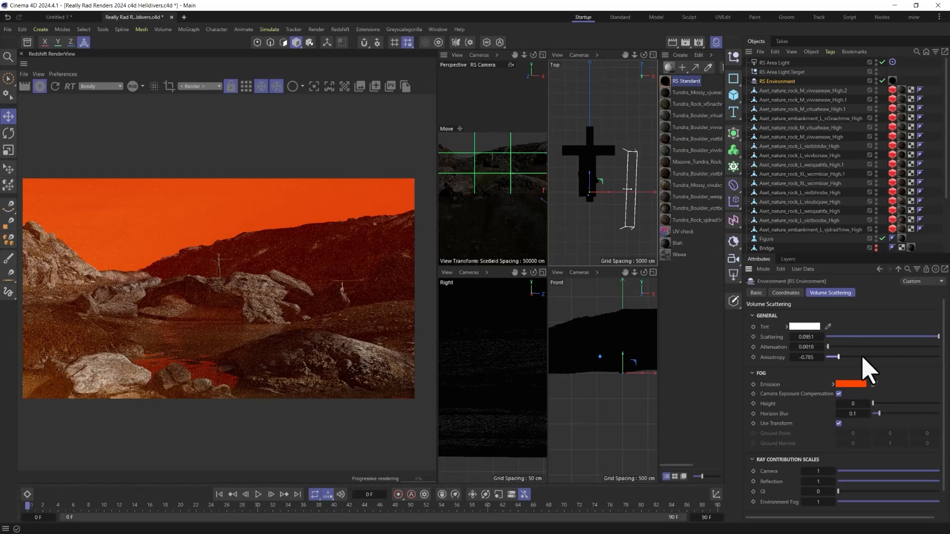
{"action": "left_click", "coordinate": [930, 357]}
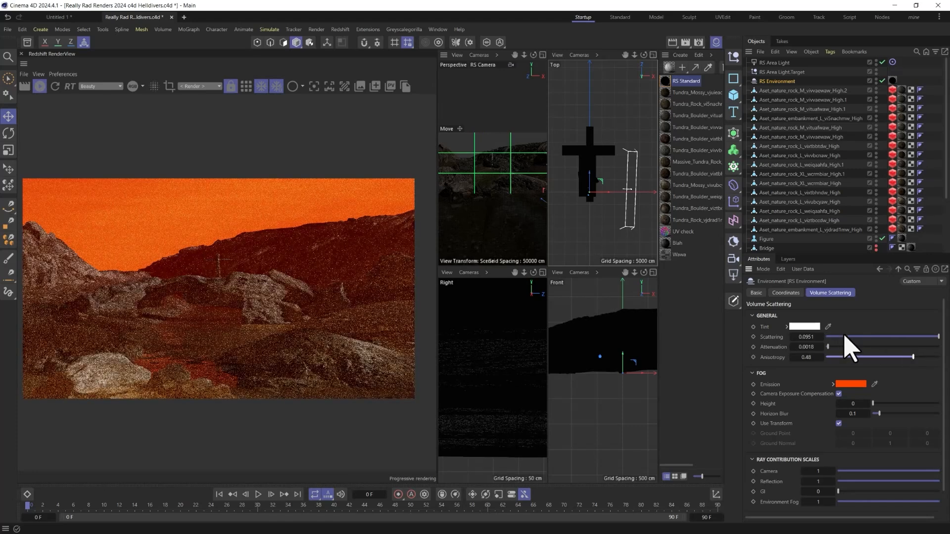
{"action": "left_click", "coordinate": [901, 357]}
{"action": "left_click", "coordinate": [915, 356]}
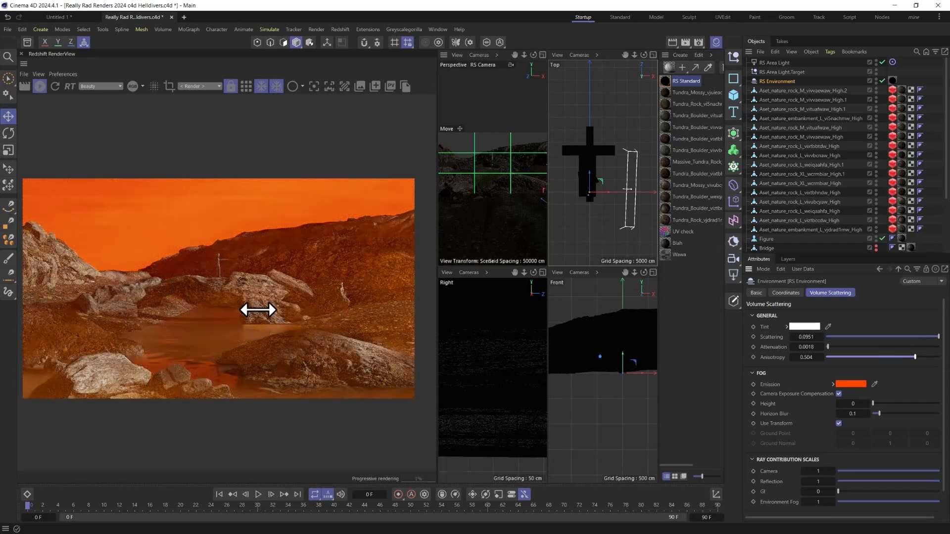
Step: Add an RS Dome Light and search the Asset Browser's media assets for "sky"
{"action": "left_click", "coordinate": [733, 275]}
{"action": "left_click", "coordinate": [772, 360]}
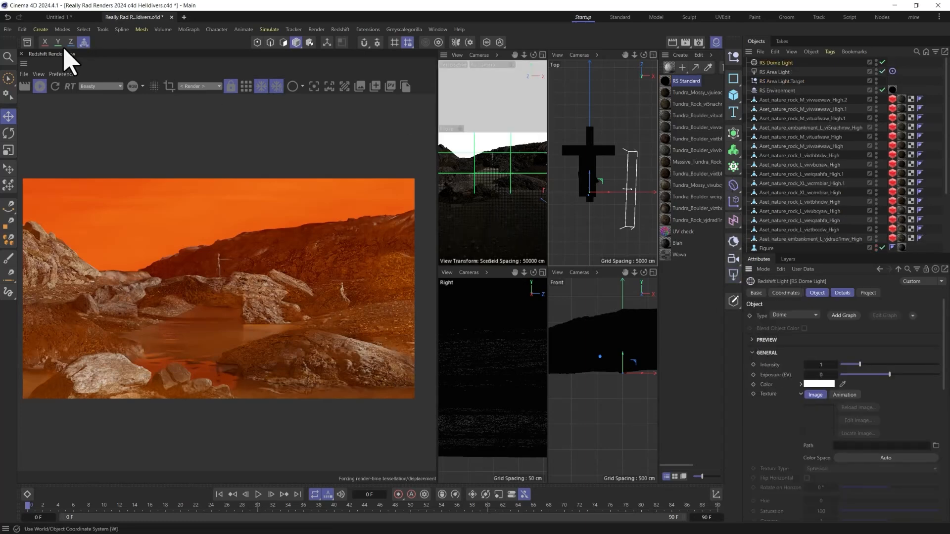
{"action": "left_click", "coordinate": [27, 42]}
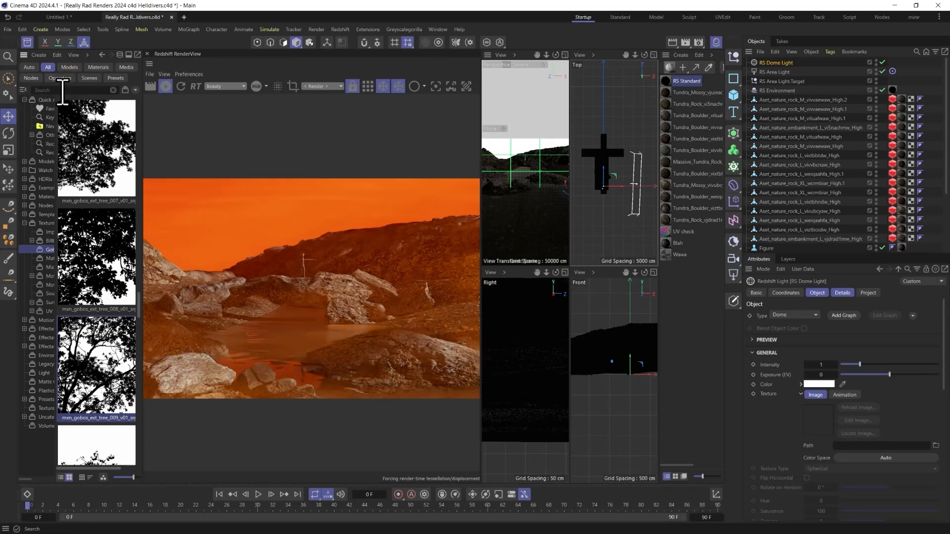
{"action": "left_click", "coordinate": [62, 90]}
{"action": "type", "text": "sky"}
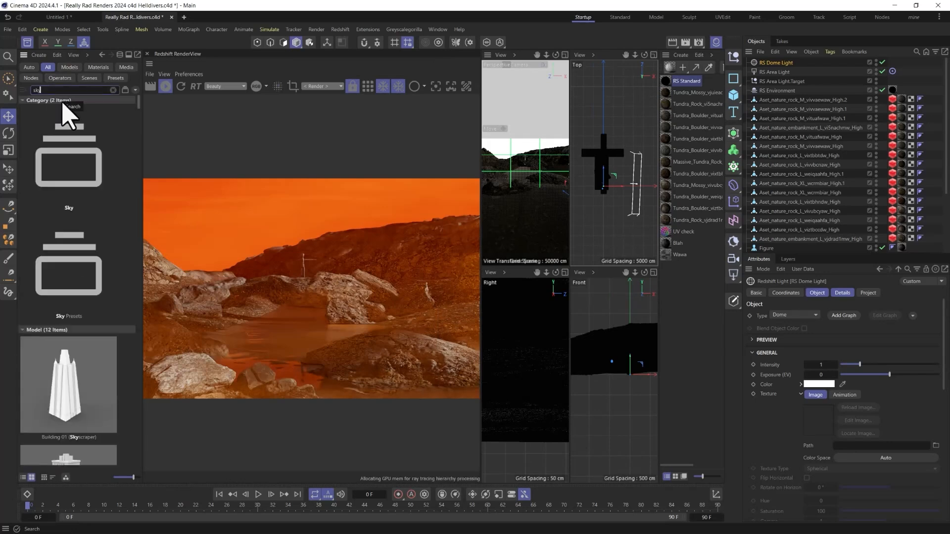
{"action": "scroll", "coordinate": [102, 381], "scroll_direction": "down", "scroll_amount": 2}
{"action": "scroll", "coordinate": [102, 366], "scroll_direction": "down", "scroll_amount": 10}
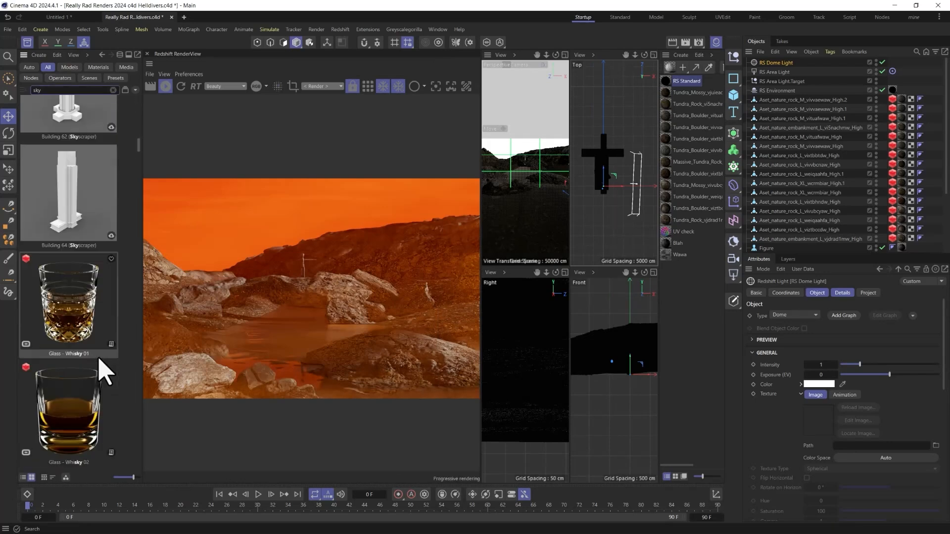
{"action": "left_click", "coordinate": [126, 67]}
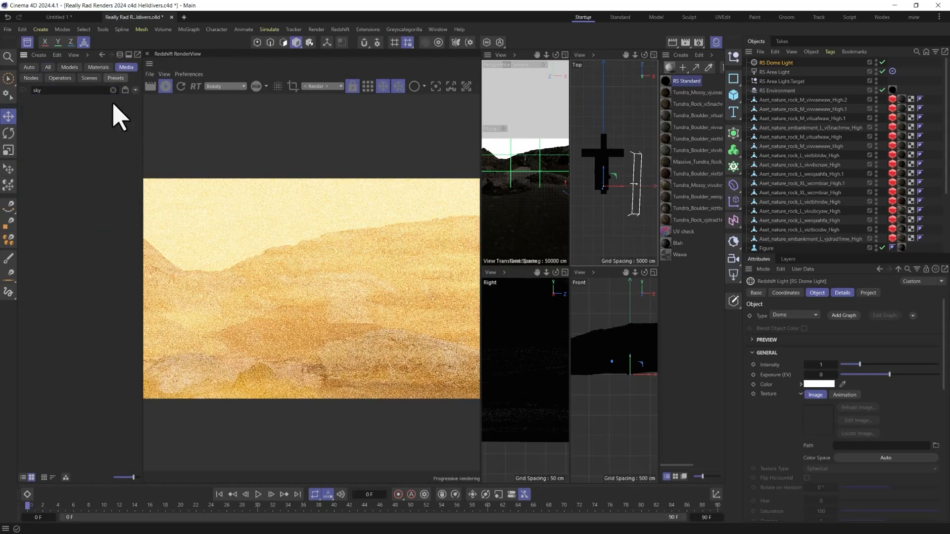
{"action": "scroll", "coordinate": [74, 286], "scroll_direction": "down", "scroll_amount": 4}
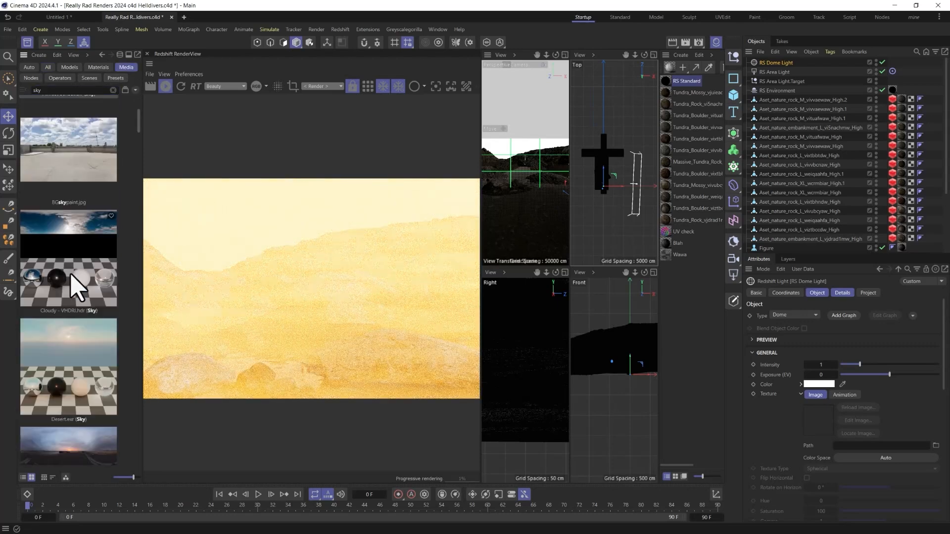
Step: Find the Morning.exr sky among the media assets and assign it as the RS Dome Light's texture
{"action": "left_click", "coordinate": [60, 154]}
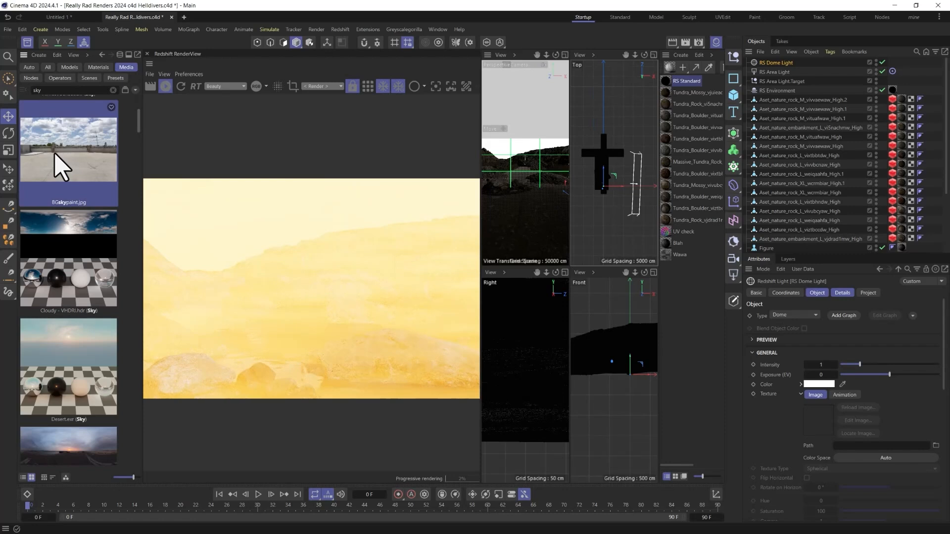
{"action": "scroll", "coordinate": [59, 163], "scroll_direction": "down", "scroll_amount": 3}
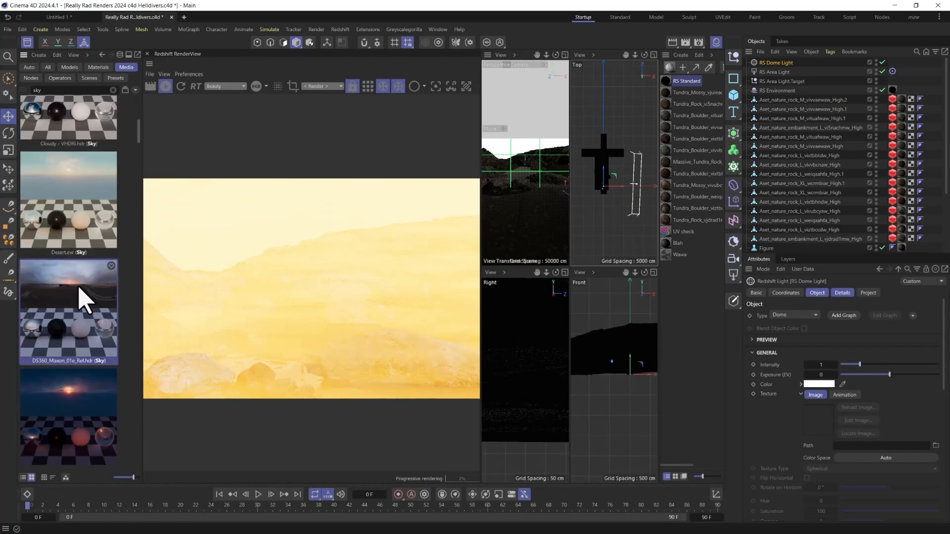
{"action": "scroll", "coordinate": [84, 299], "scroll_direction": "down", "scroll_amount": 5}
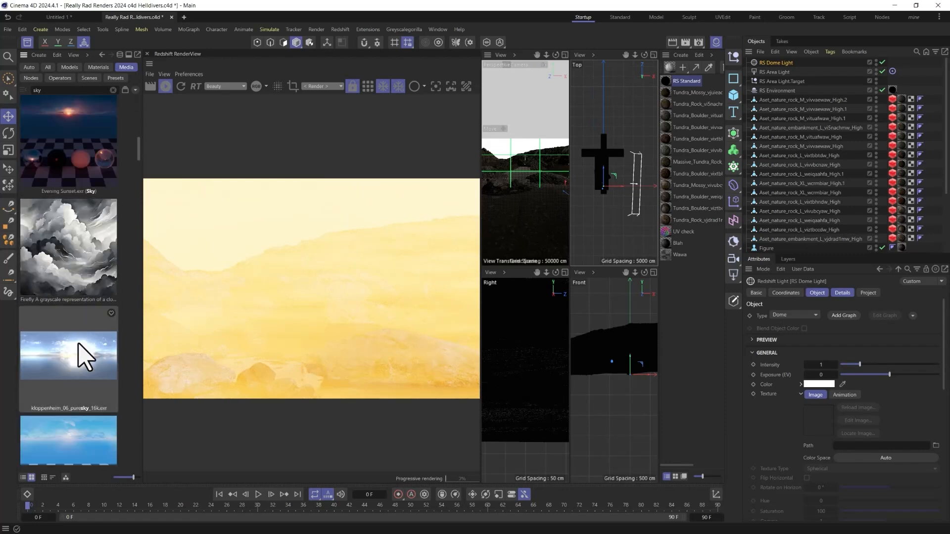
{"action": "scroll", "coordinate": [84, 356], "scroll_direction": "down", "scroll_amount": 2}
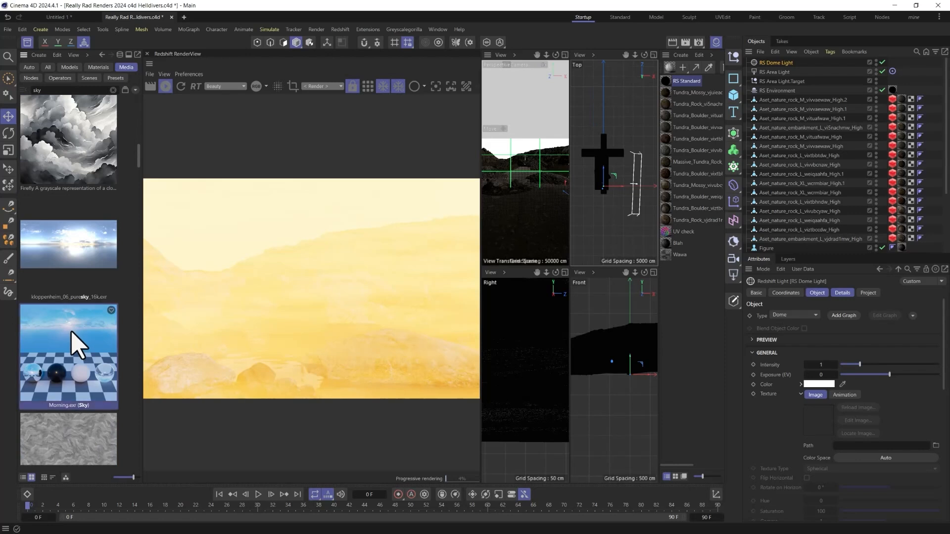
{"action": "left_click_drag", "start_coordinate": [76, 344], "coordinate": [754, 341]}
{"action": "left_click_drag", "start_coordinate": [829, 390], "coordinate": [830, 390]}
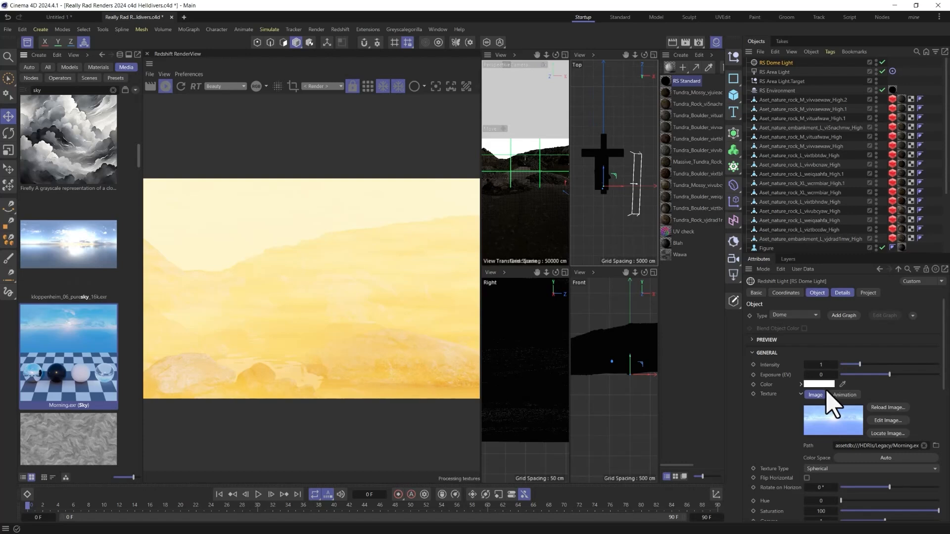
Step: Close the Asset Browser and set the RS Dome Light's volume contribution to 0
{"action": "left_click", "coordinate": [842, 292]}
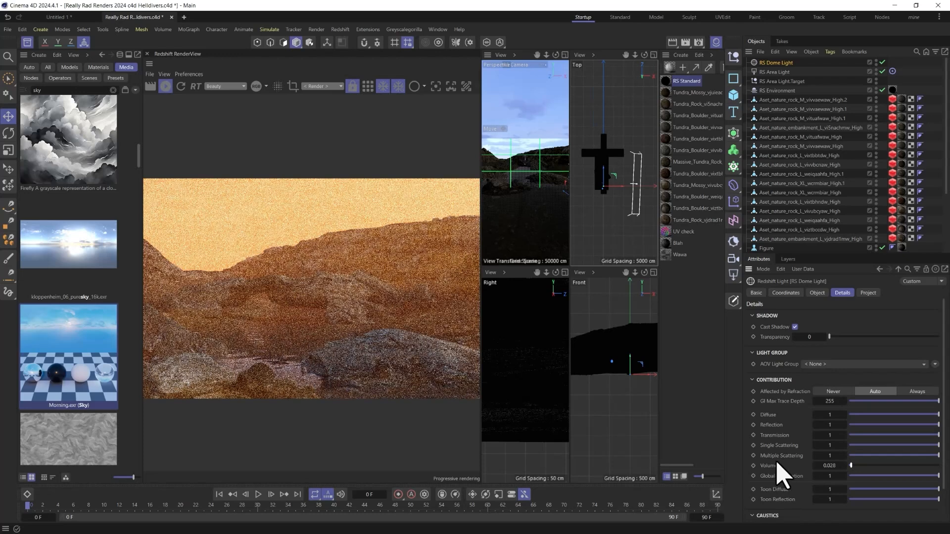
{"action": "left_click", "coordinate": [27, 43]}
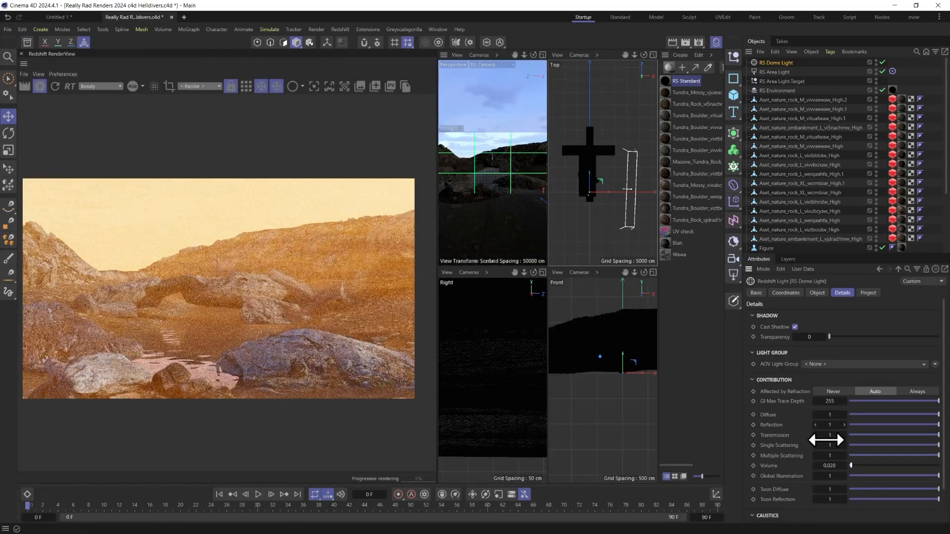
{"action": "left_click_drag", "start_coordinate": [851, 466], "coordinate": [831, 463]}
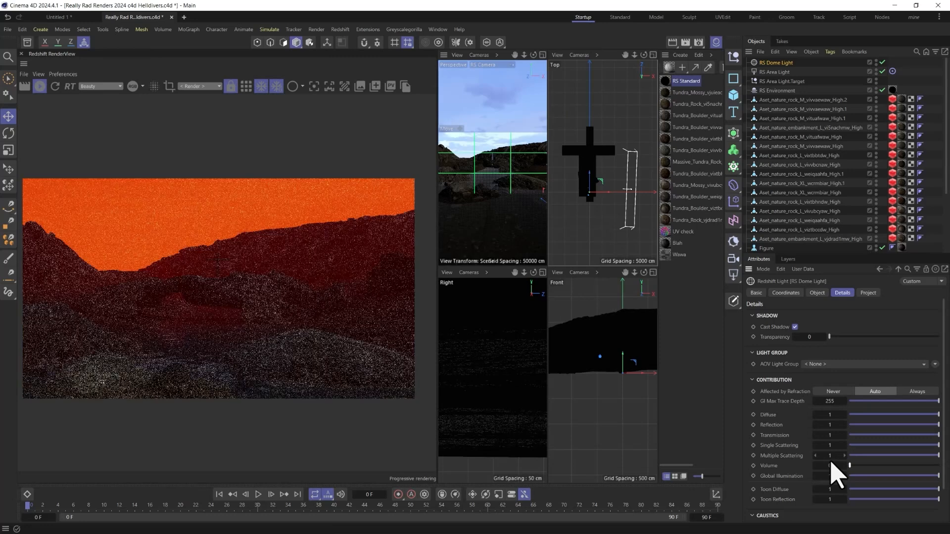
Step: Set the RS Environment's fog height to 1500
{"action": "left_click", "coordinate": [776, 91]}
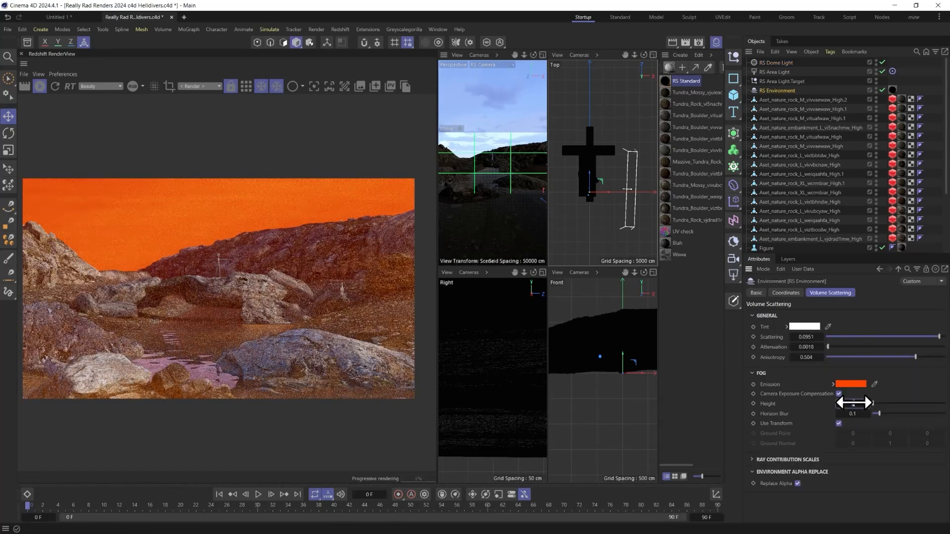
{"action": "key", "text": "Return"}
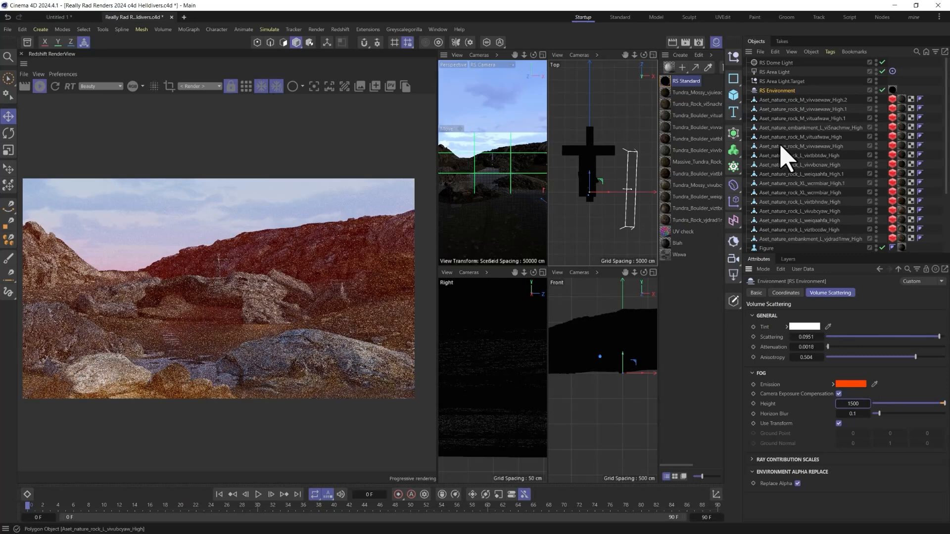
Step: Rotate the RS Dome Light around its vertical axis in the top view to reorient the sky
{"action": "left_click", "coordinate": [774, 63]}
{"action": "key", "text": "r"}
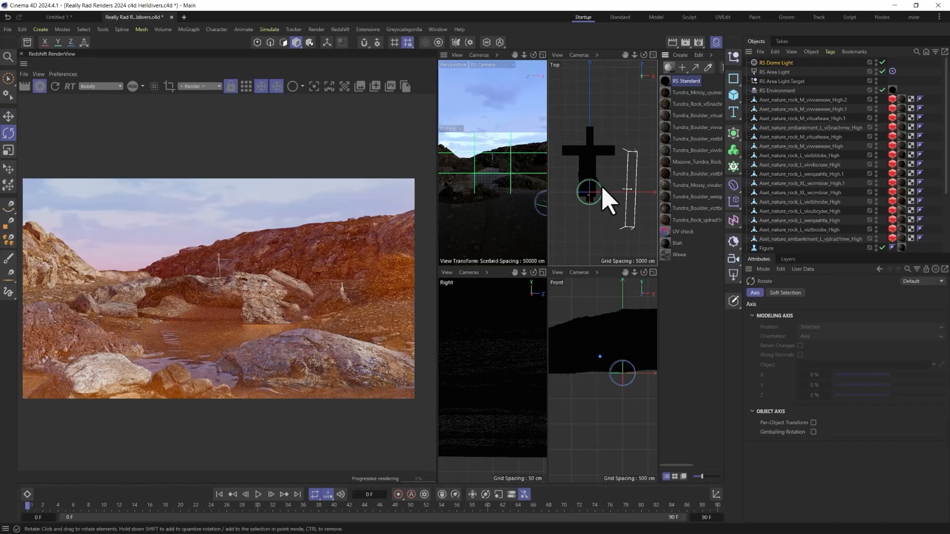
{"action": "left_click_drag", "start_coordinate": [600, 189], "coordinate": [603, 216]}
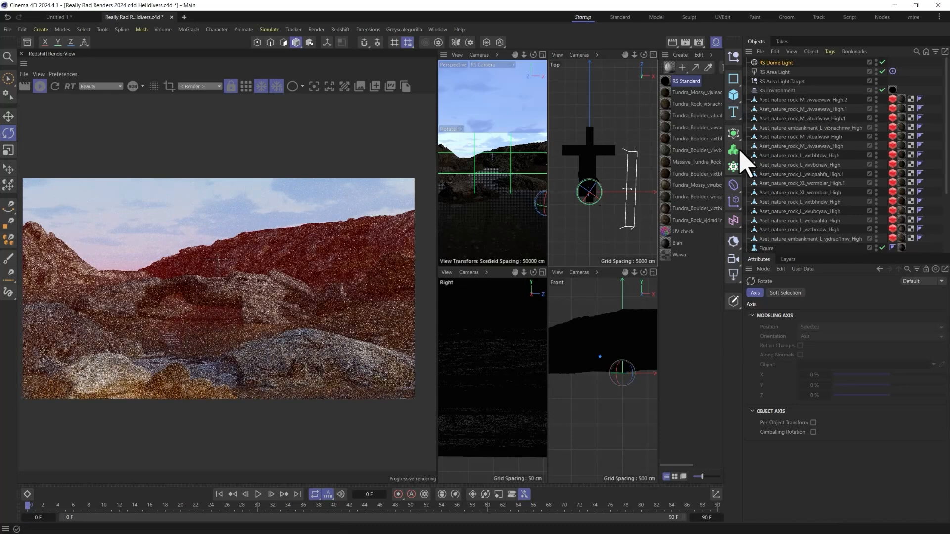
Step: Tint the RS Dome Light orange with hue 27°, saturation about 75.3% and value about 78.6%
{"action": "left_click", "coordinate": [772, 65]}
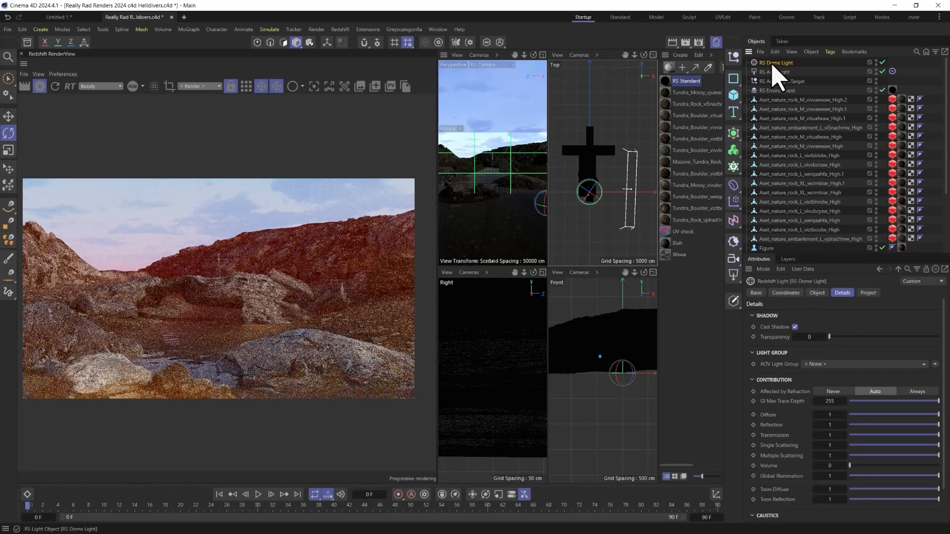
{"action": "left_click", "coordinate": [817, 293]}
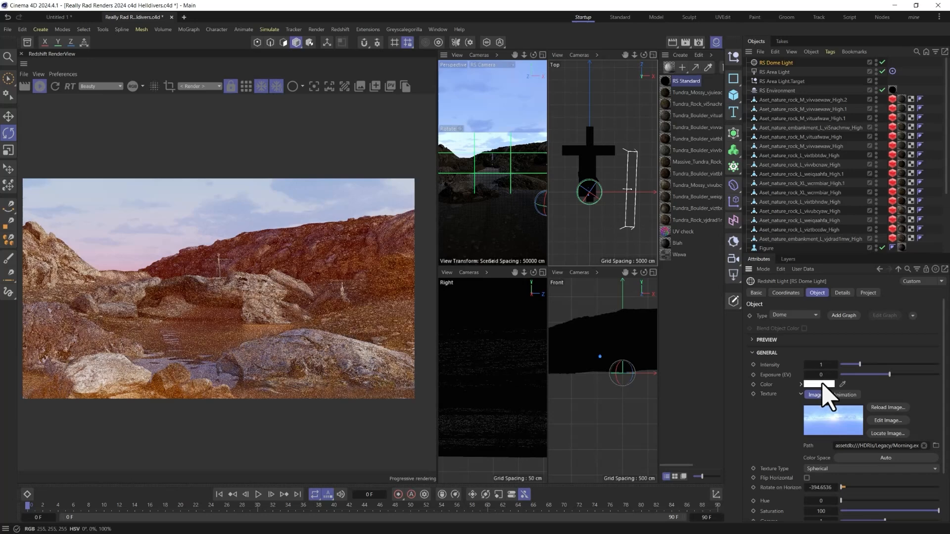
{"action": "left_click", "coordinate": [819, 384]}
{"action": "left_click", "coordinate": [844, 471]}
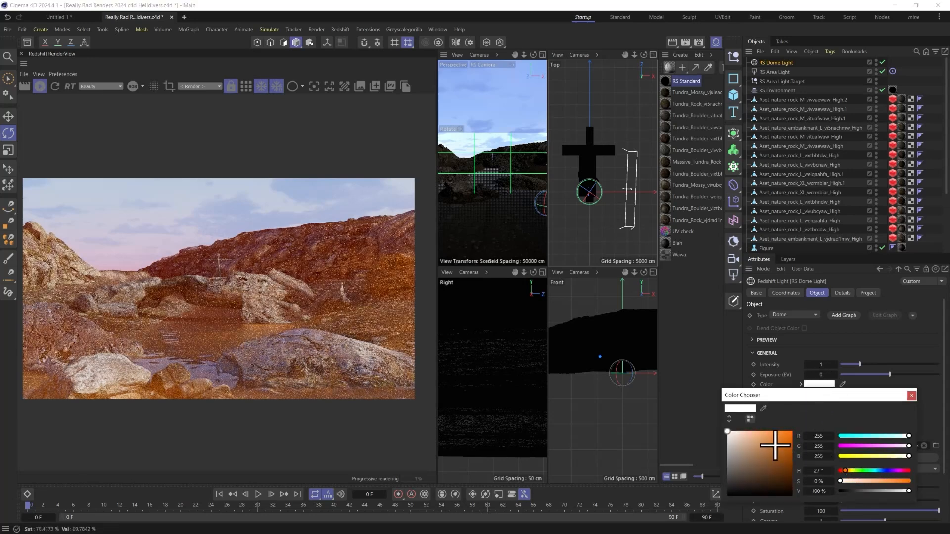
{"action": "mouse_move", "coordinate": [775, 445]}
{"action": "left_mouse_down"}
{"action": "mouse_move", "coordinate": [781, 457]}
{"action": "mouse_move", "coordinate": [776, 446]}
{"action": "left_mouse_up"}
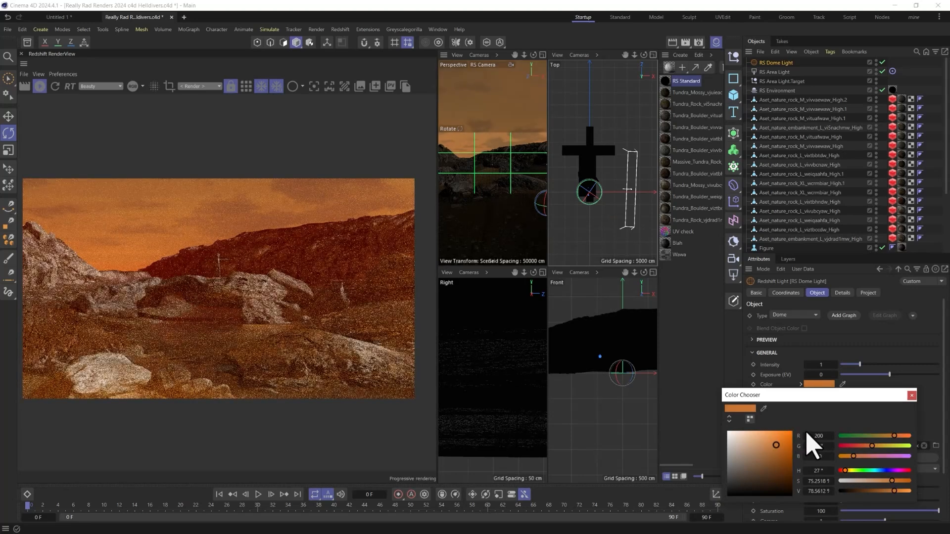
{"action": "left_click", "coordinate": [911, 395]}
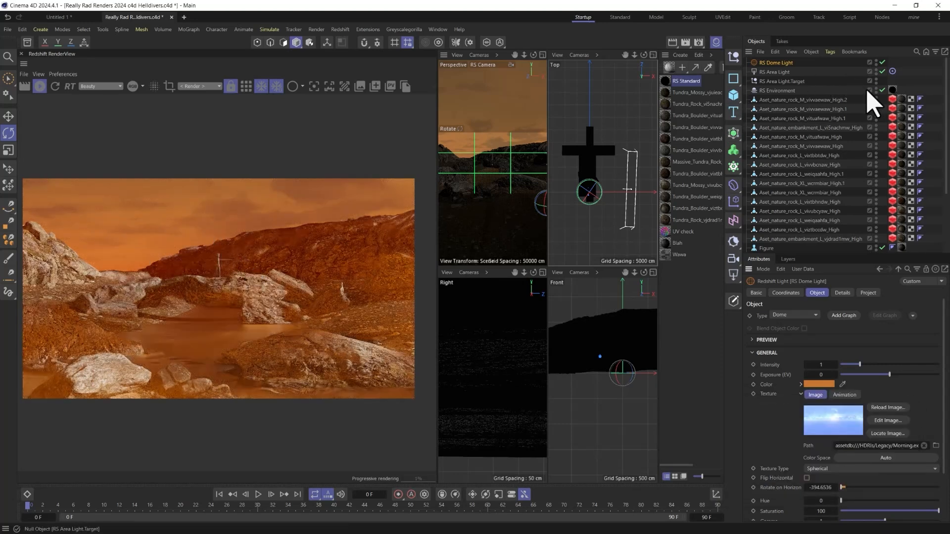
Step: Disable the RS Environment and tint the RS Area Light pale orange with hue 29°, saturation about 42.3% and value 100%
{"action": "left_click", "coordinate": [882, 90]}
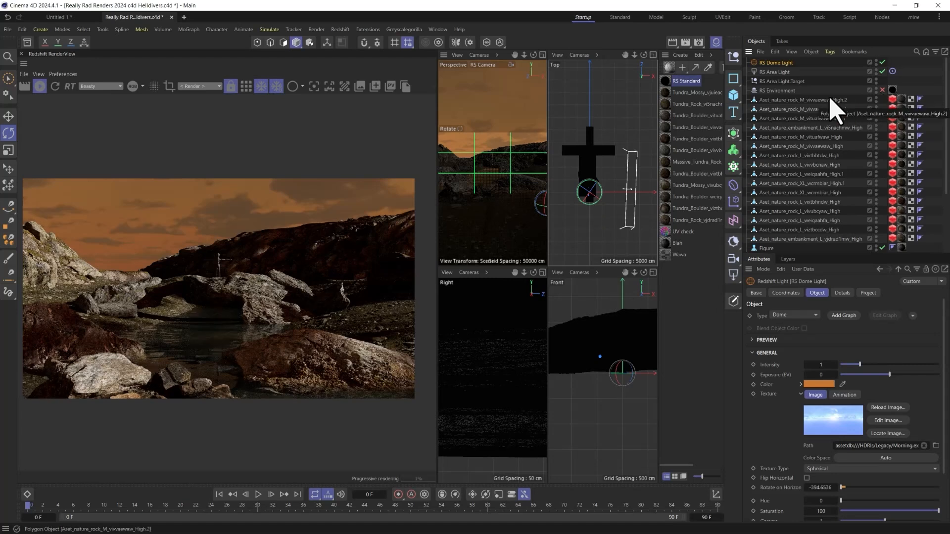
{"action": "left_click", "coordinate": [775, 72]}
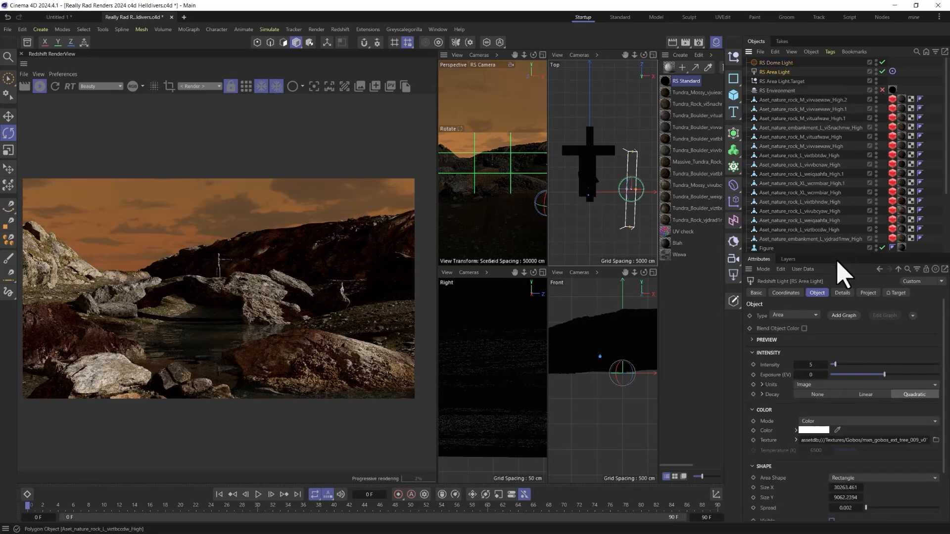
{"action": "left_click", "coordinate": [811, 430]}
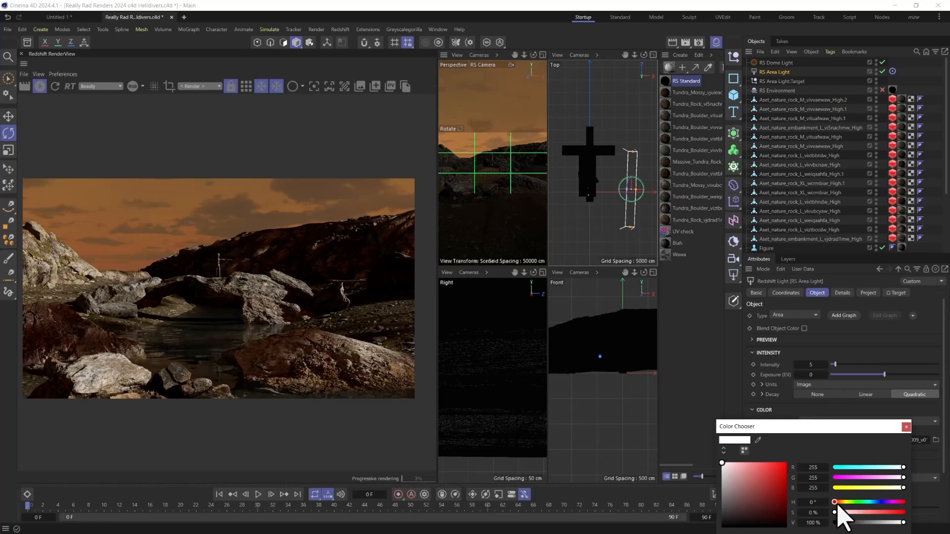
{"action": "left_click_drag", "start_coordinate": [836, 502], "coordinate": [839, 502]}
{"action": "left_click_drag", "start_coordinate": [775, 475], "coordinate": [749, 461]}
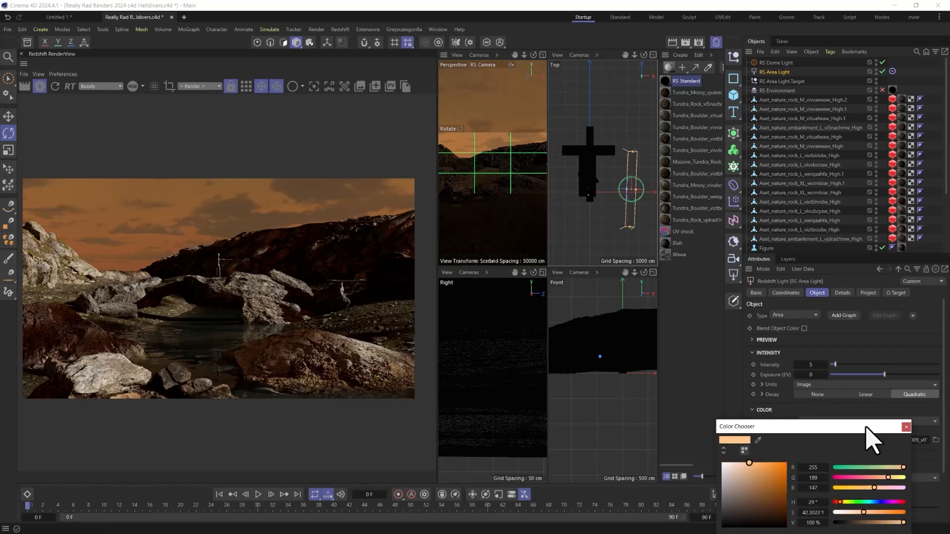
{"action": "left_click", "coordinate": [906, 426]}
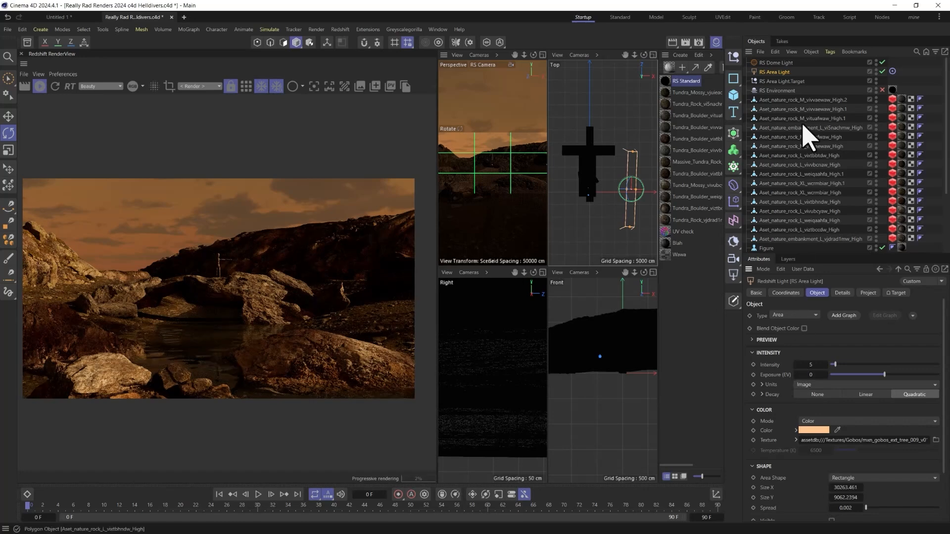
Step: Re-enable the RS Environment and set its volume Attenuation and Scattering to 0
{"action": "left_click", "coordinate": [779, 91]}
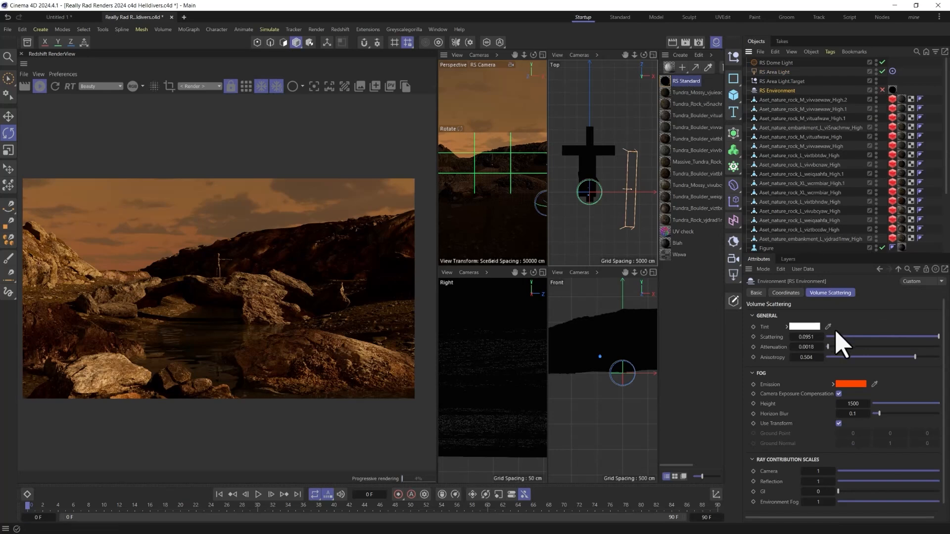
{"action": "left_click_drag", "start_coordinate": [828, 347], "coordinate": [796, 341]}
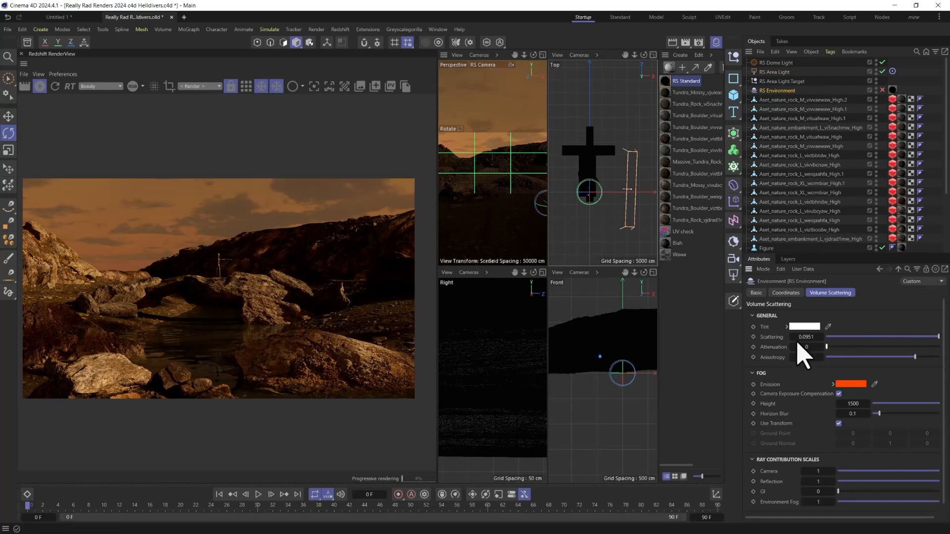
{"action": "left_click", "coordinate": [882, 90]}
{"action": "left_click_drag", "start_coordinate": [867, 338], "coordinate": [762, 340]}
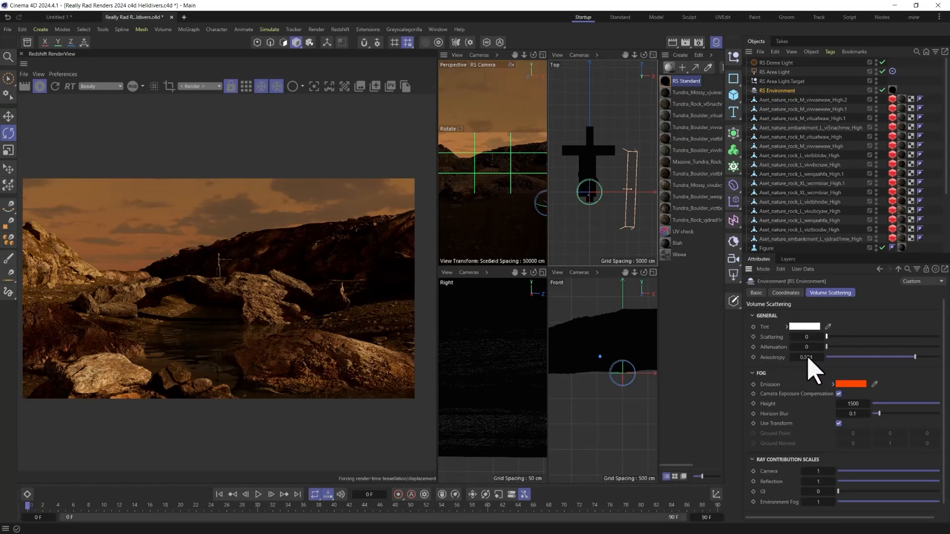
Step: Set the RS Environment's Anisotropy to 0 and raise its Scattering to 0.1
{"action": "type", "text": "0.5"}
{"action": "left_click_drag", "start_coordinate": [808, 359], "coordinate": [786, 362]}
{"action": "type", "text": "0"}
{"action": "left_click", "coordinate": [800, 393]}
{"action": "left_click_drag", "start_coordinate": [826, 337], "coordinate": [834, 338]}
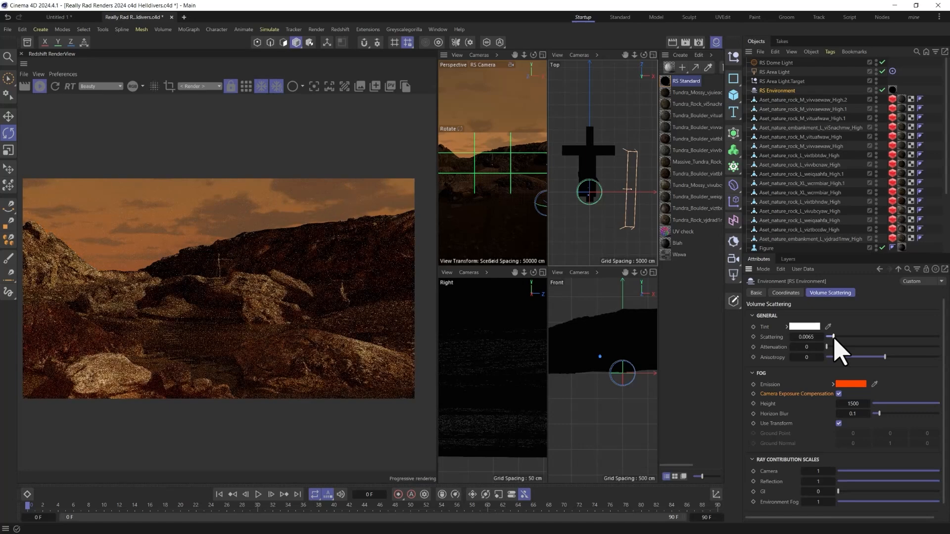
{"action": "left_click_drag", "start_coordinate": [833, 337], "coordinate": [850, 341]}
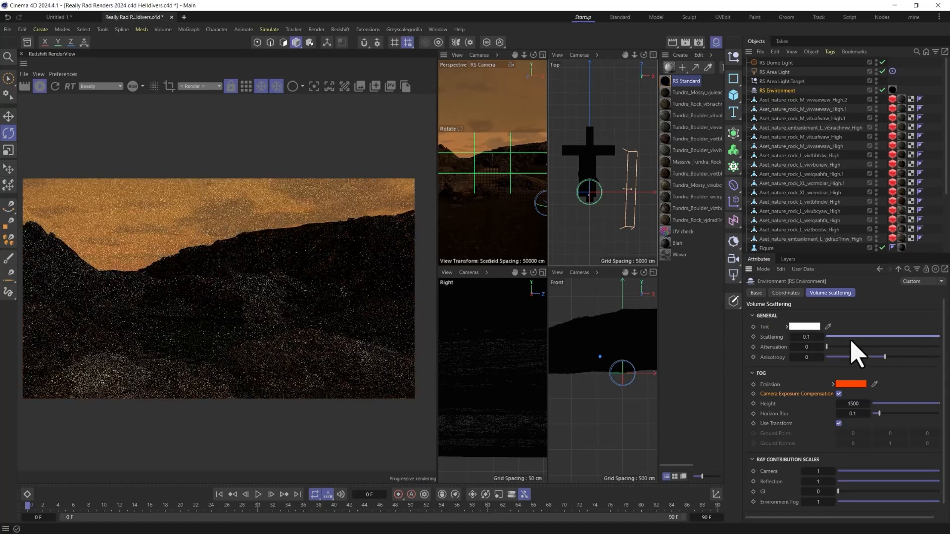
Step: Set Color 2 of the RS Standard material's Maxon Noise to light grey with saturation 0% and value about 84.2%, and close the Node Editor
{"action": "double_click", "coordinate": [665, 81]}
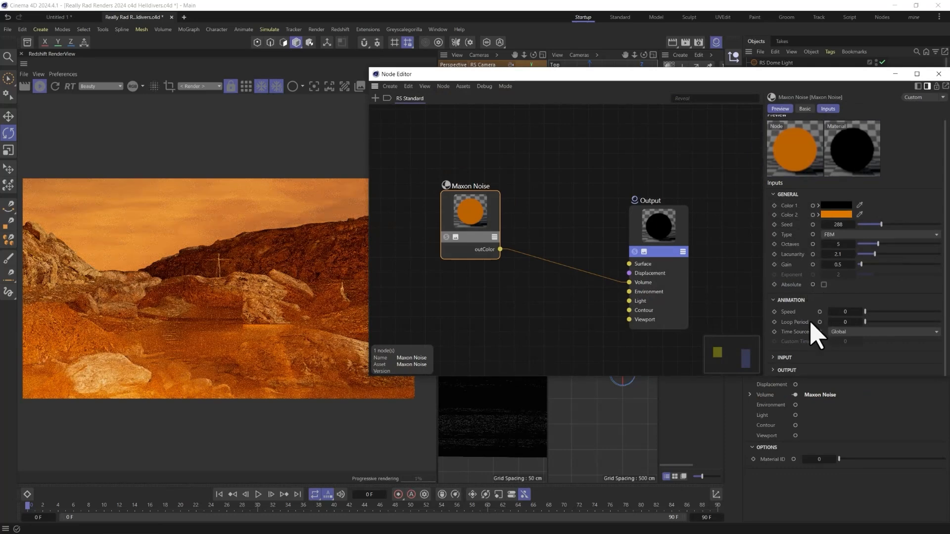
{"action": "left_click", "coordinate": [784, 363]}
{"action": "scroll", "coordinate": [858, 349], "scroll_direction": "down", "scroll_amount": 2}
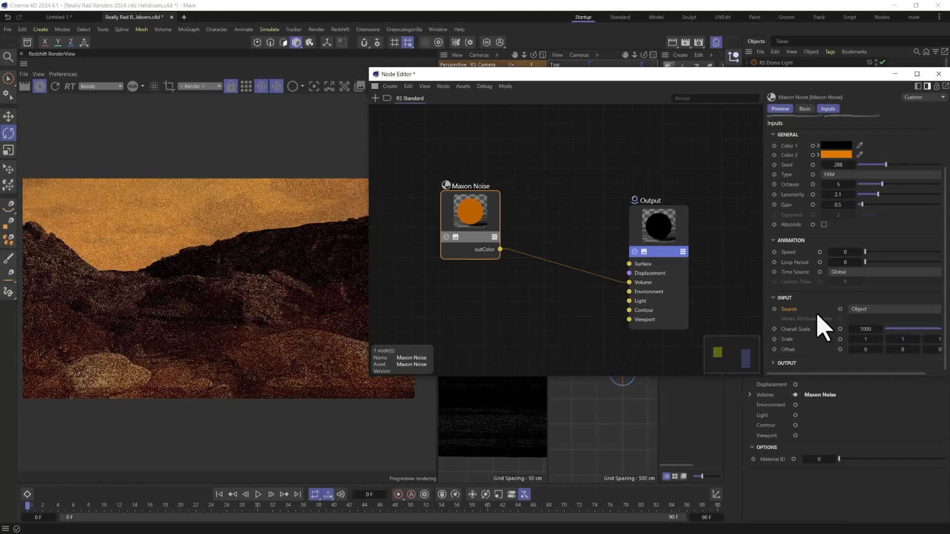
{"action": "left_click", "coordinate": [837, 155]}
{"action": "mouse_move", "coordinate": [757, 206]}
{"action": "left_mouse_down"}
{"action": "mouse_move", "coordinate": [765, 218]}
{"action": "mouse_move", "coordinate": [747, 219]}
{"action": "left_mouse_up"}
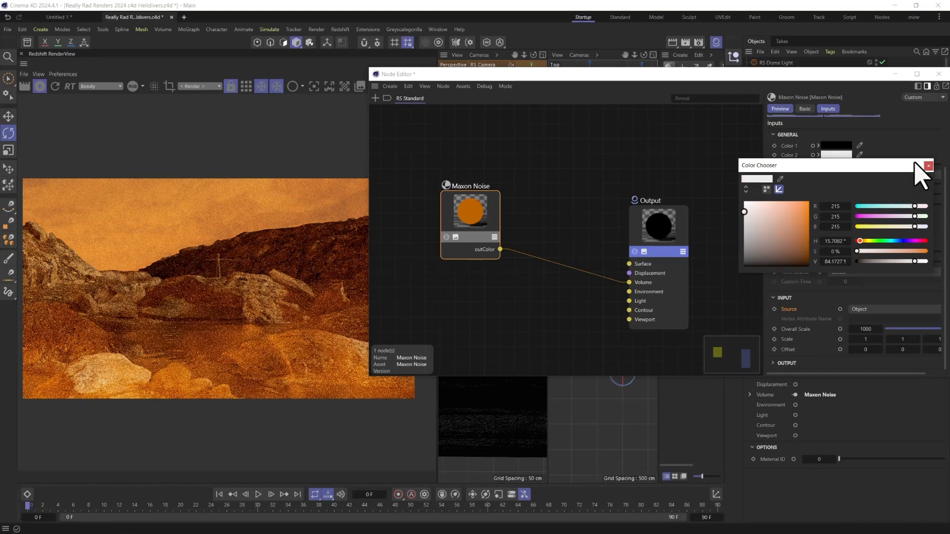
{"action": "left_click", "coordinate": [928, 166]}
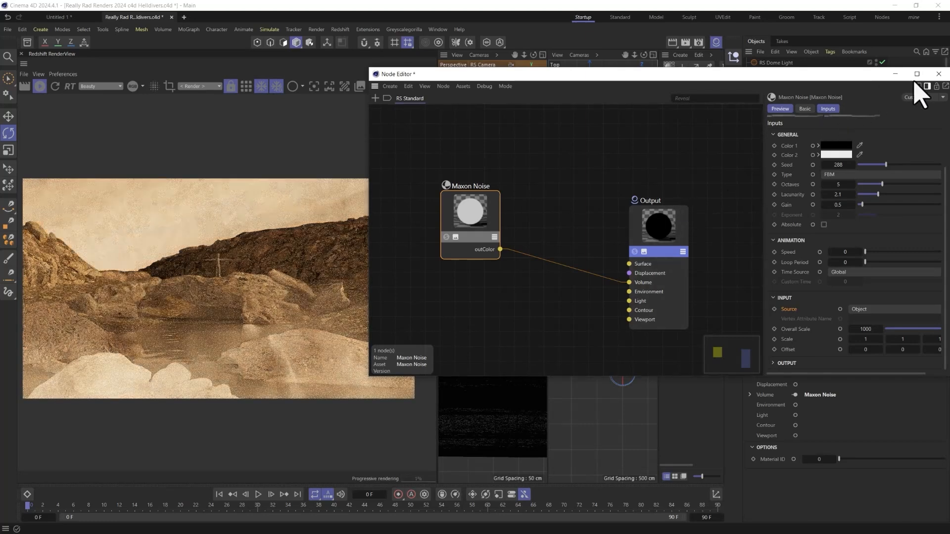
{"action": "left_click", "coordinate": [939, 74]}
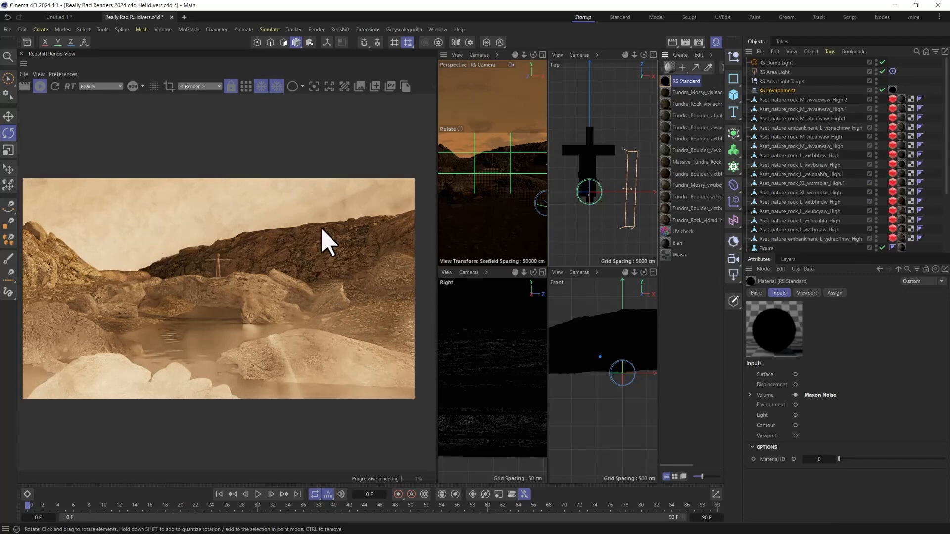
Step: Reopen the RS Standard material's node graph and set the Maxon Noise Low Clip and High Clip to 0.5
{"action": "double_click", "coordinate": [668, 84]}
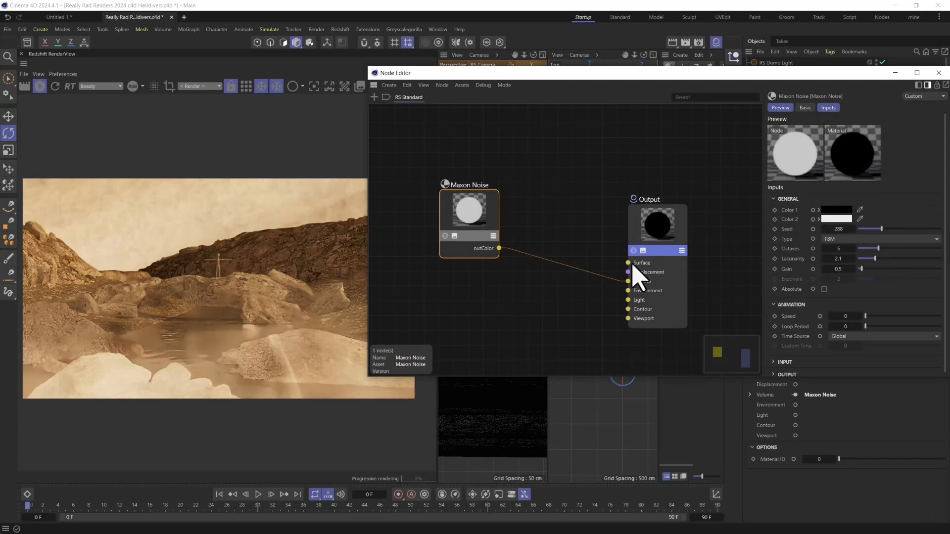
{"action": "scroll", "coordinate": [814, 291], "scroll_direction": "down", "scroll_amount": 1}
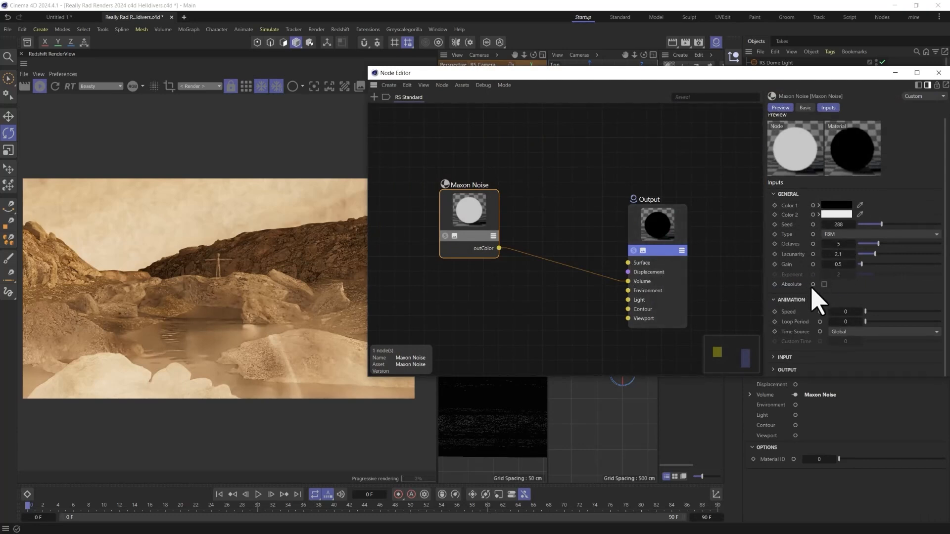
{"action": "left_click", "coordinate": [784, 357]}
{"action": "scroll", "coordinate": [786, 361], "scroll_direction": "down", "scroll_amount": 1}
{"action": "scroll", "coordinate": [821, 329], "scroll_direction": "down", "scroll_amount": 2}
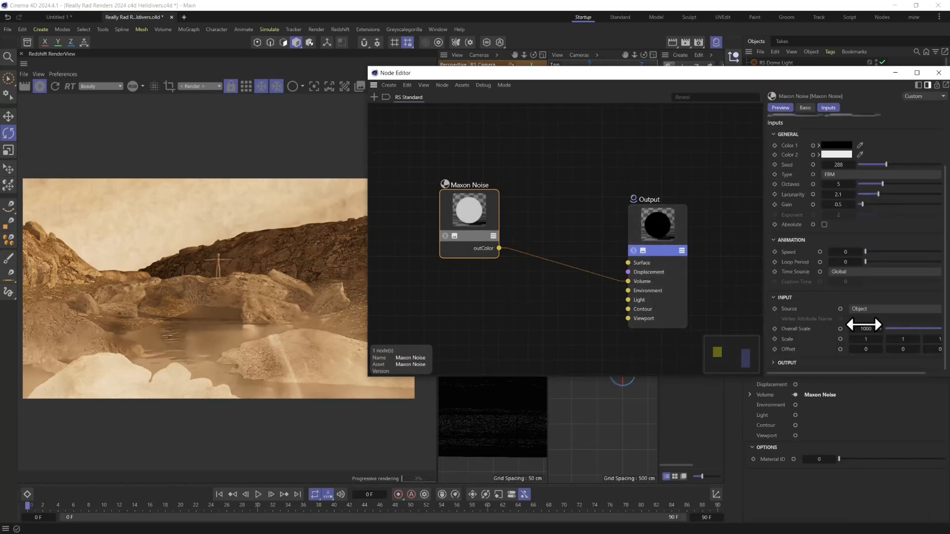
{"action": "left_click", "coordinate": [792, 363]}
{"action": "scroll", "coordinate": [816, 342], "scroll_direction": "down", "scroll_amount": 2}
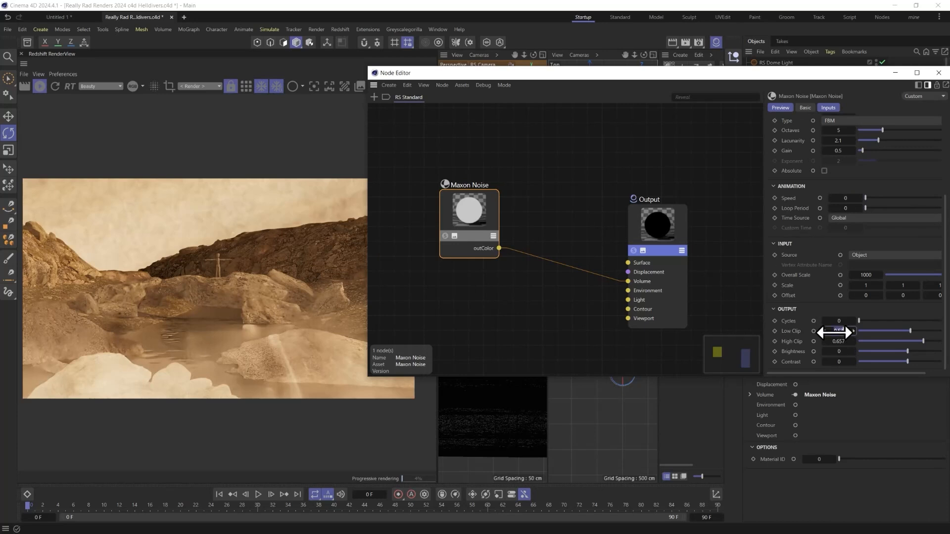
{"action": "type", "text": "0.5"}
{"action": "key", "text": "Return"}
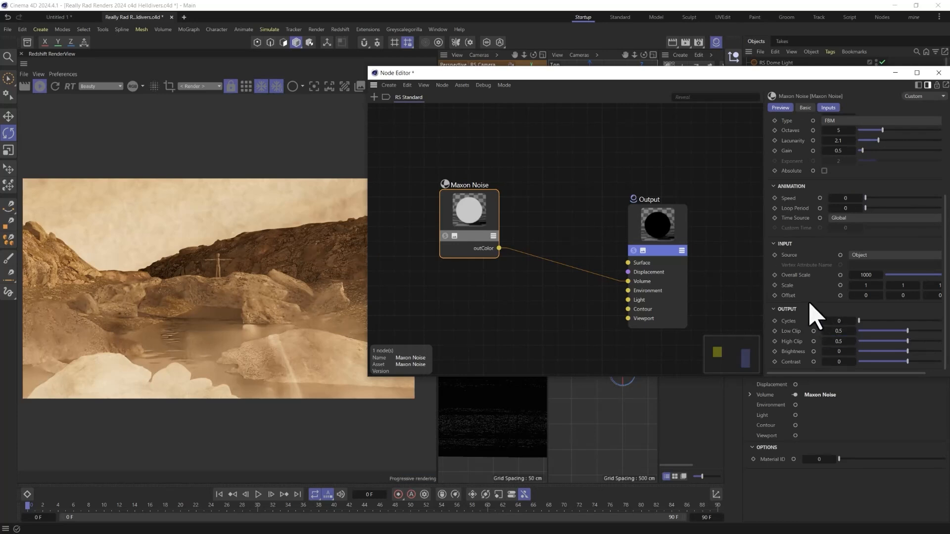
Step: Set the Maxon Noise Overall Scale to 5000, X Scale to 2, Low Clip to about 0.671 and High Clip to about 0.731, and close the Node Editor
{"action": "double_click", "coordinate": [866, 274]}
{"action": "type", "text": "5000"}
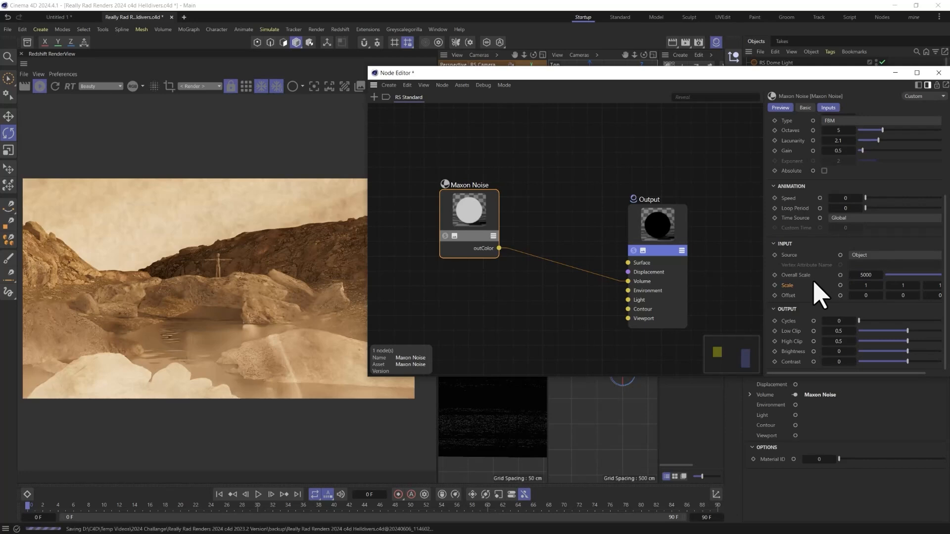
{"action": "scroll", "coordinate": [818, 295], "scroll_direction": "up", "scroll_amount": 3}
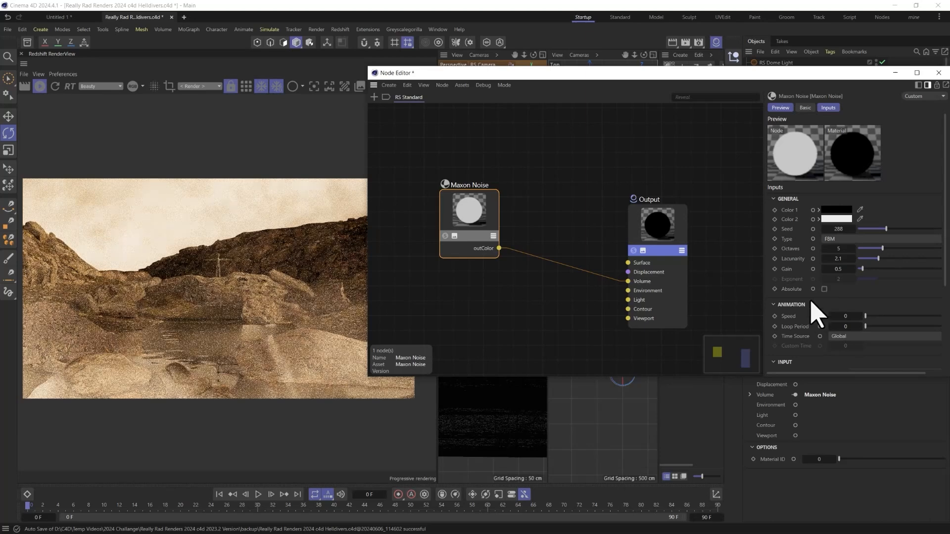
{"action": "scroll", "coordinate": [816, 315], "scroll_direction": "down", "scroll_amount": 3}
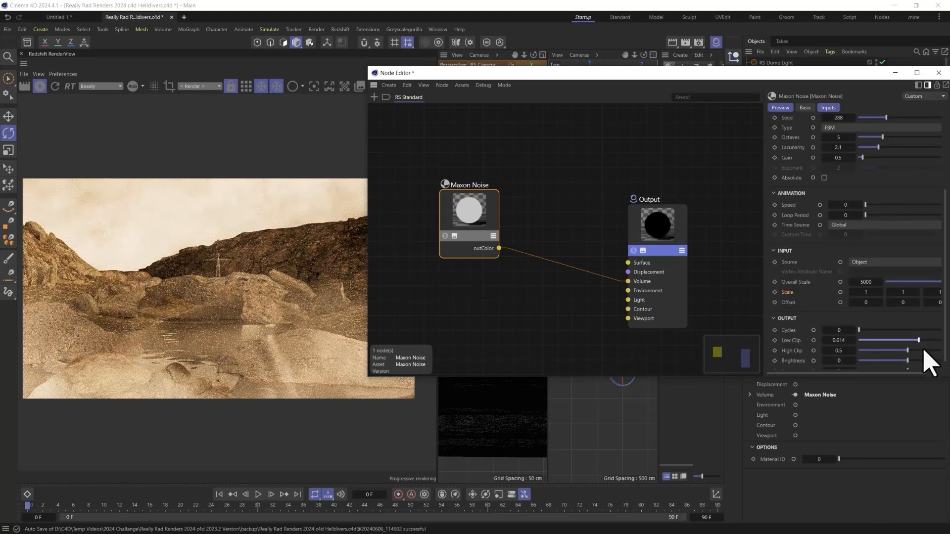
{"action": "left_click_drag", "start_coordinate": [924, 350], "coordinate": [930, 350]}
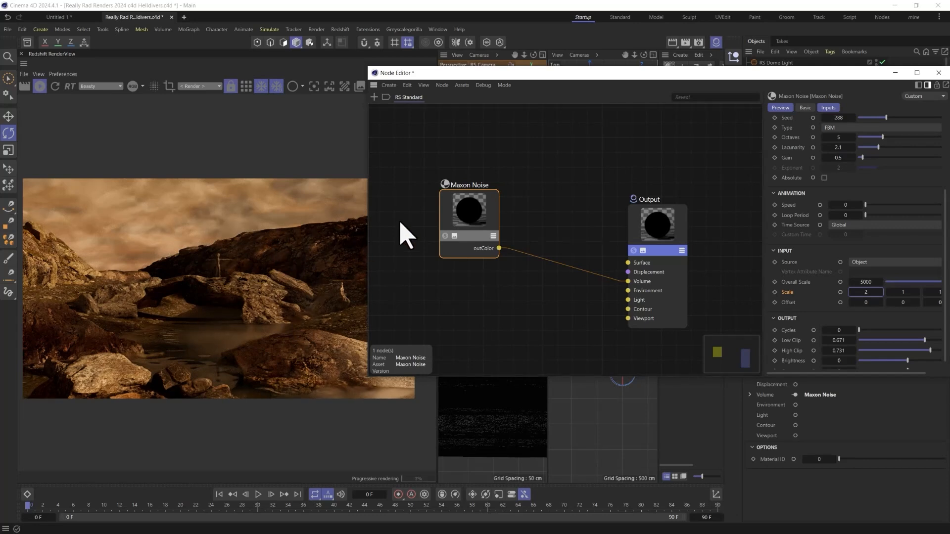
{"action": "left_click", "coordinate": [938, 73]}
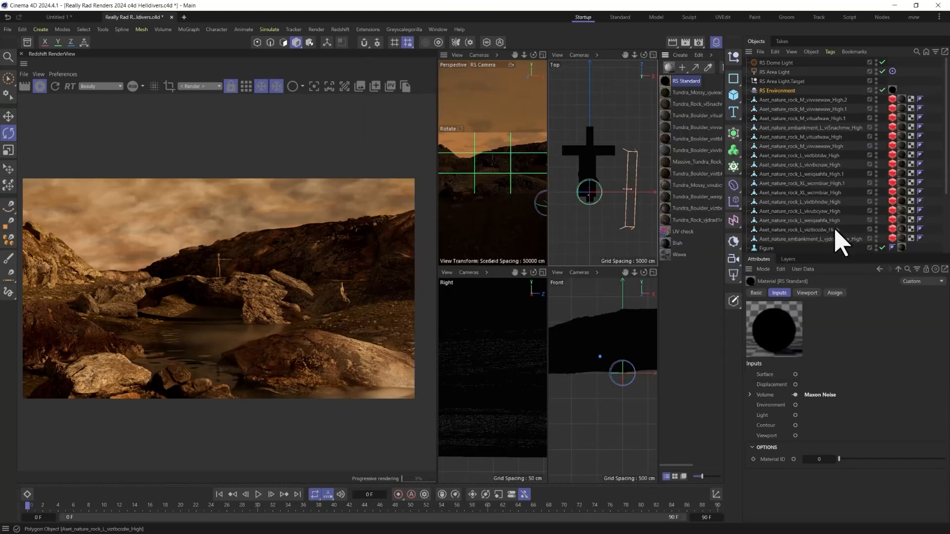
Step: Set the RS Environment's Attenuation to 0.0022, Anisotropy to 0 and GI ray contribution scale to 1
{"action": "left_click", "coordinate": [771, 90]}
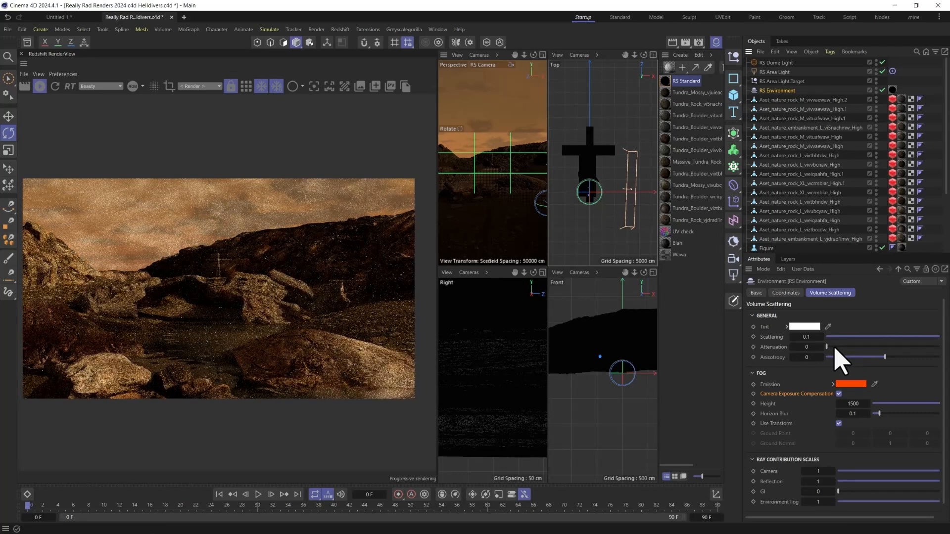
{"action": "left_click_drag", "start_coordinate": [833, 349], "coordinate": [854, 350]}
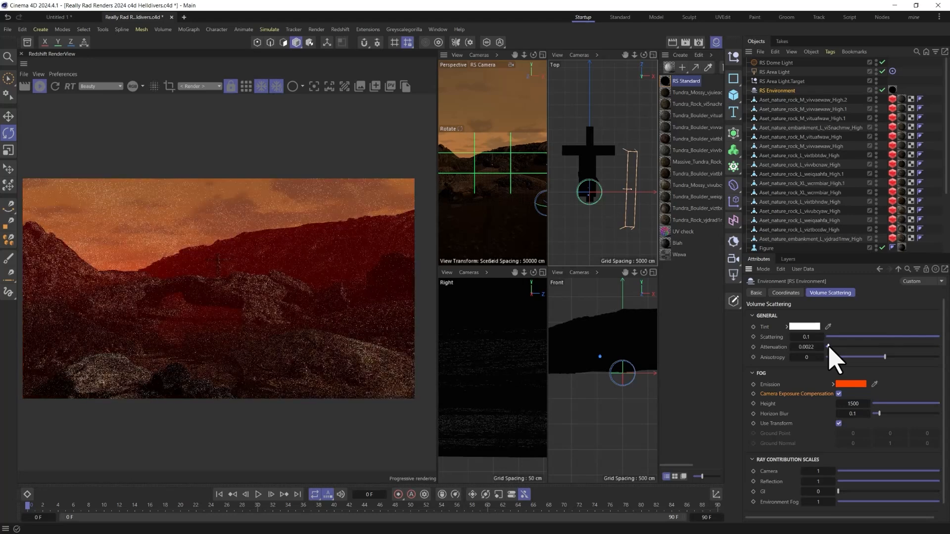
{"action": "left_click", "coordinate": [830, 357]}
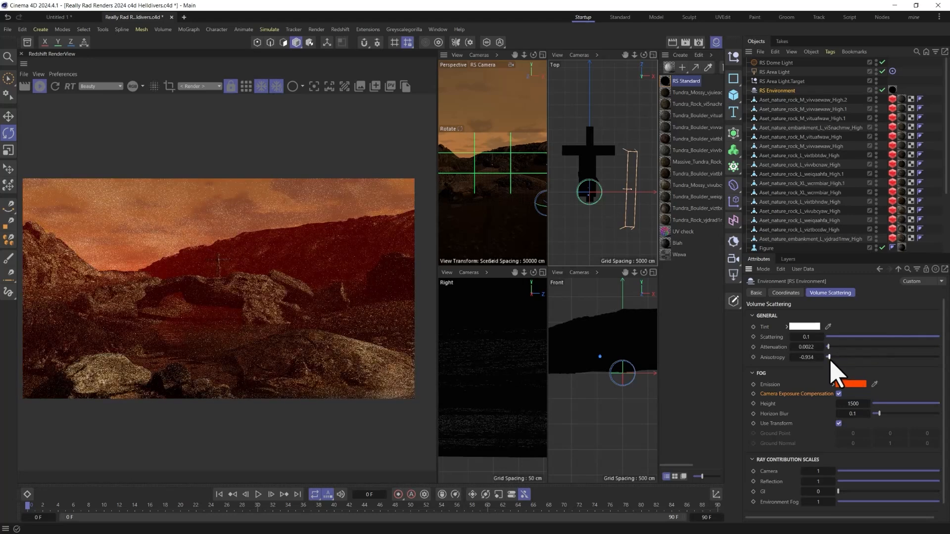
{"action": "left_click_drag", "start_coordinate": [830, 357], "coordinate": [929, 357]}
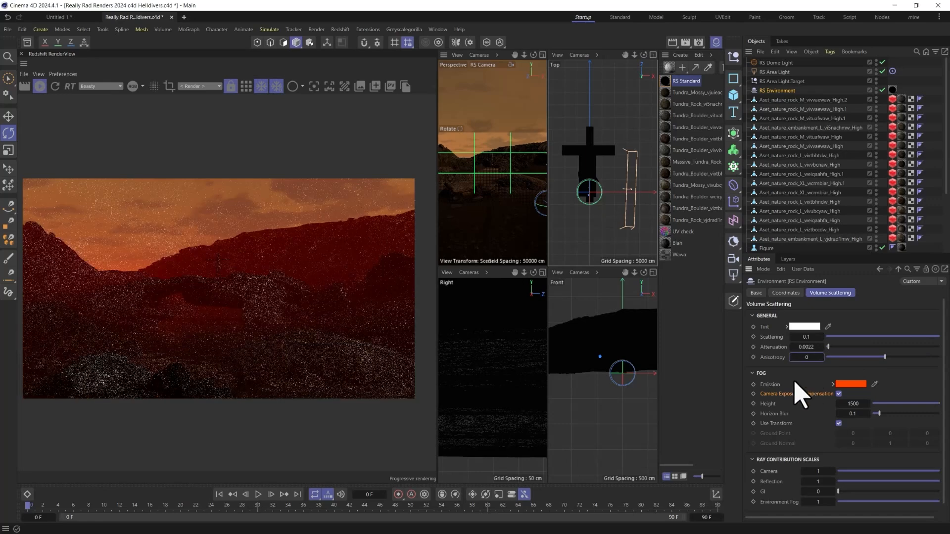
{"action": "left_click_drag", "start_coordinate": [841, 492], "coordinate": [939, 492]}
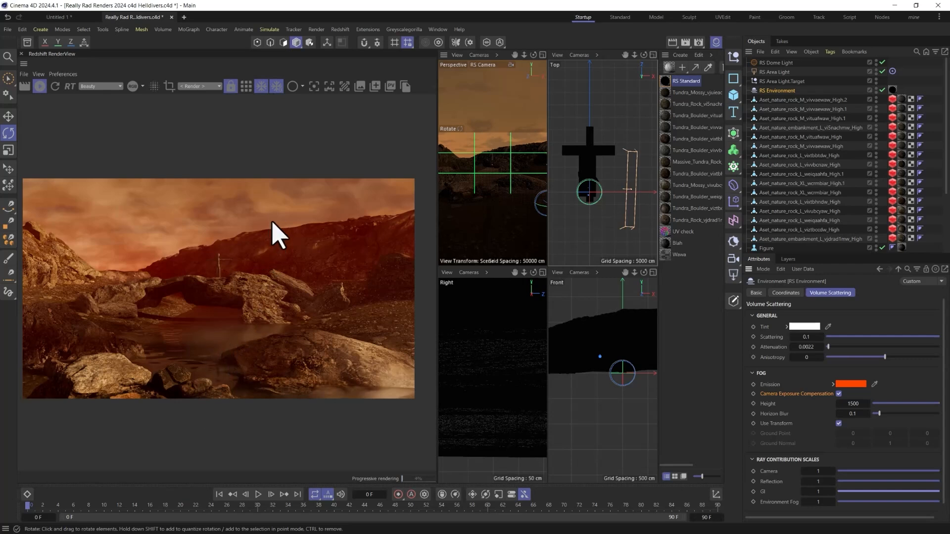
Step: Add a Redshift RS Volume object to the scene
{"action": "left_click", "coordinate": [366, 29]}
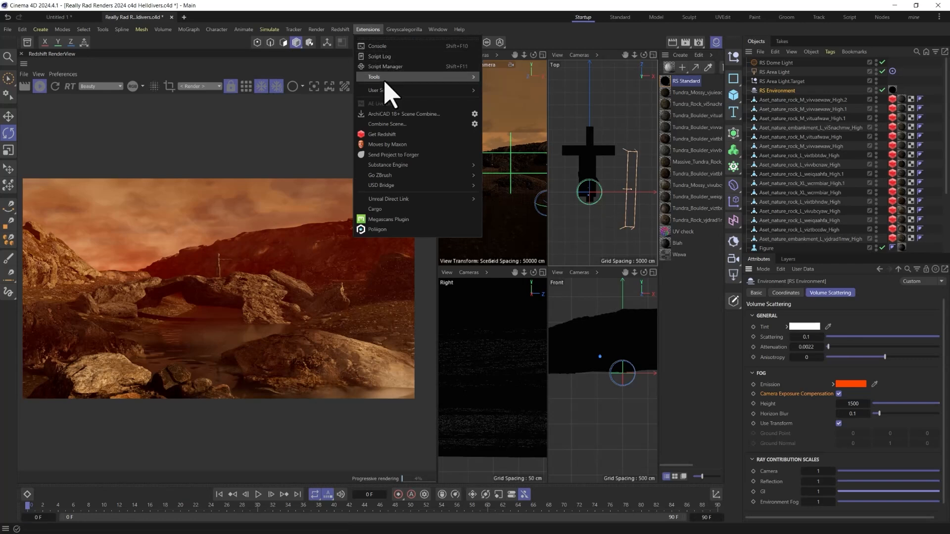
{"action": "mouse_move", "coordinate": [385, 80]}
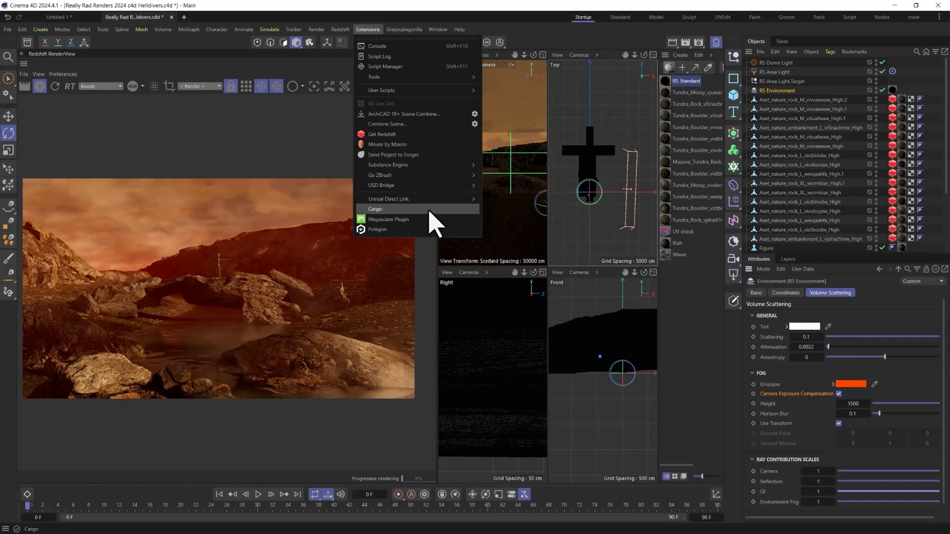
{"action": "mouse_move", "coordinate": [420, 184]}
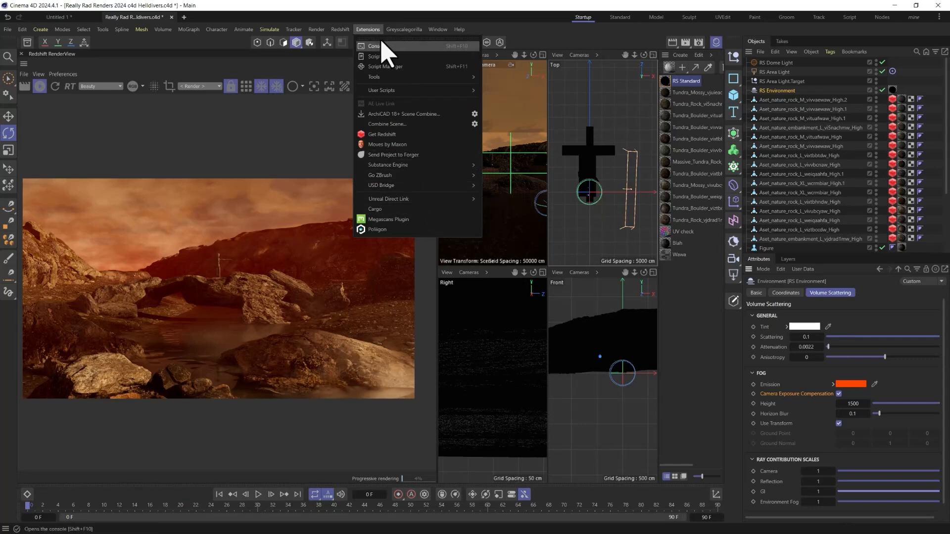
{"action": "mouse_move", "coordinate": [340, 29]}
{"action": "mouse_move", "coordinate": [349, 47]}
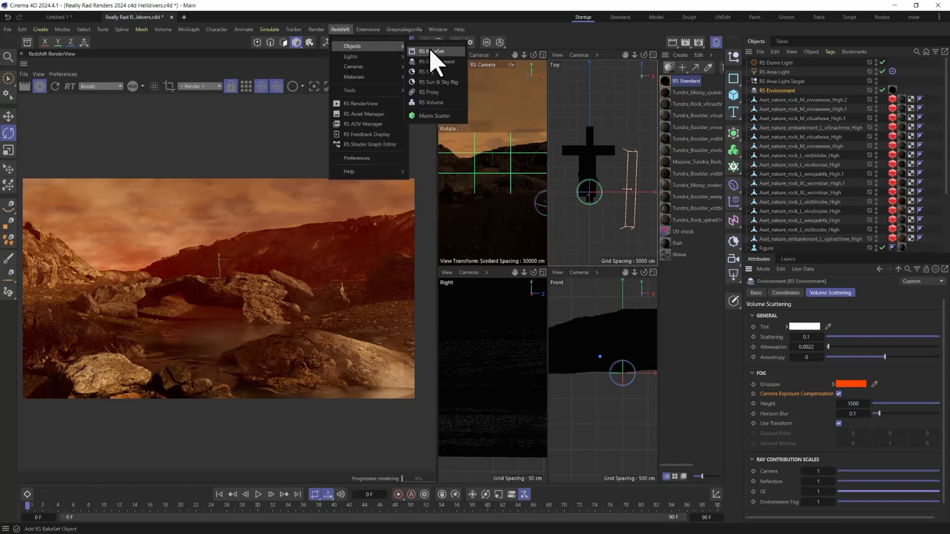
{"action": "left_click", "coordinate": [445, 117]}
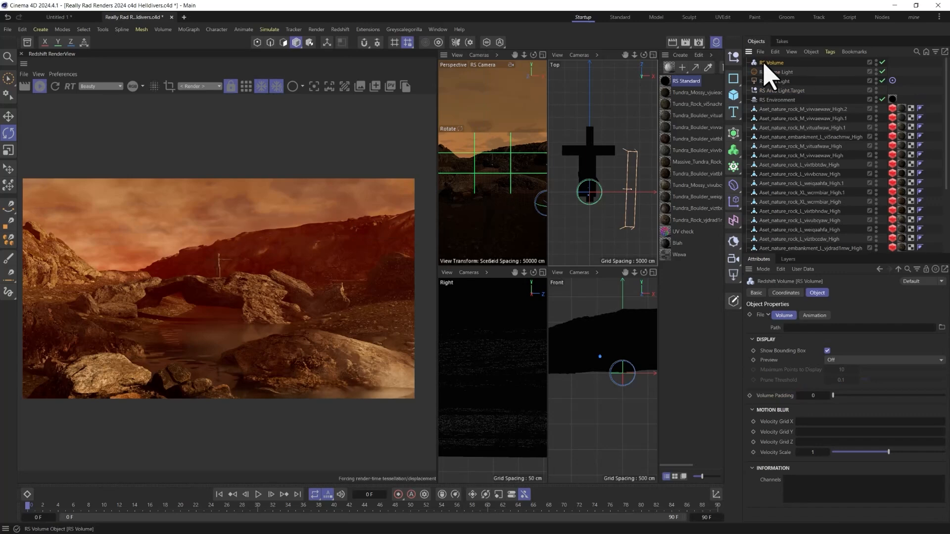
Step: Load smoke_plume_082_Low_Res_0462.vdb from the PIXEL LAB folder into the RS Volume, agreeing to create a copy with the project
{"action": "left_click", "coordinate": [942, 327]}
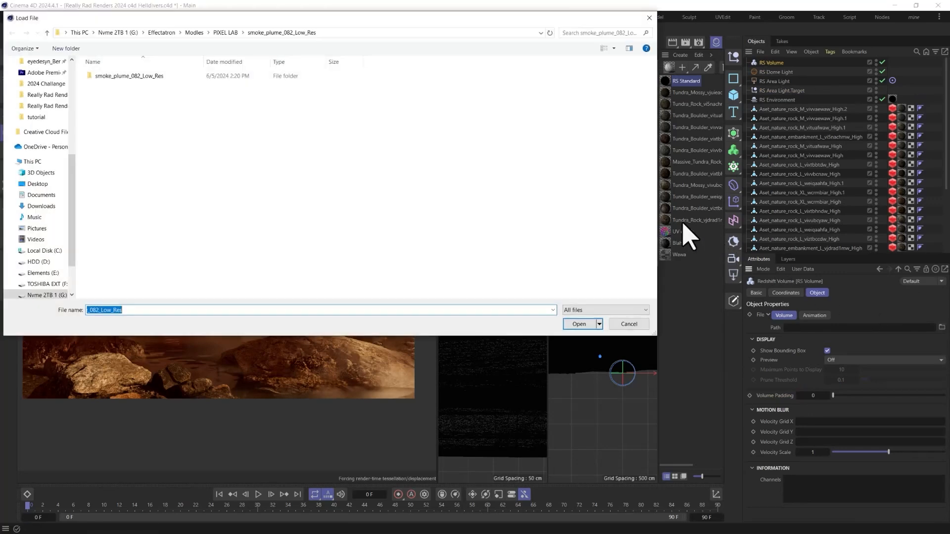
{"action": "left_click", "coordinate": [225, 32]}
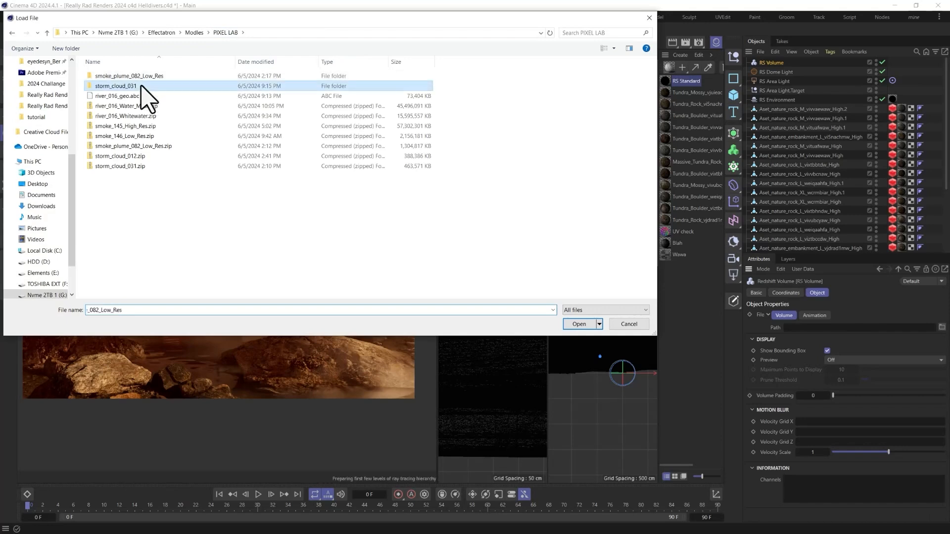
{"action": "double_click", "coordinate": [141, 85]}
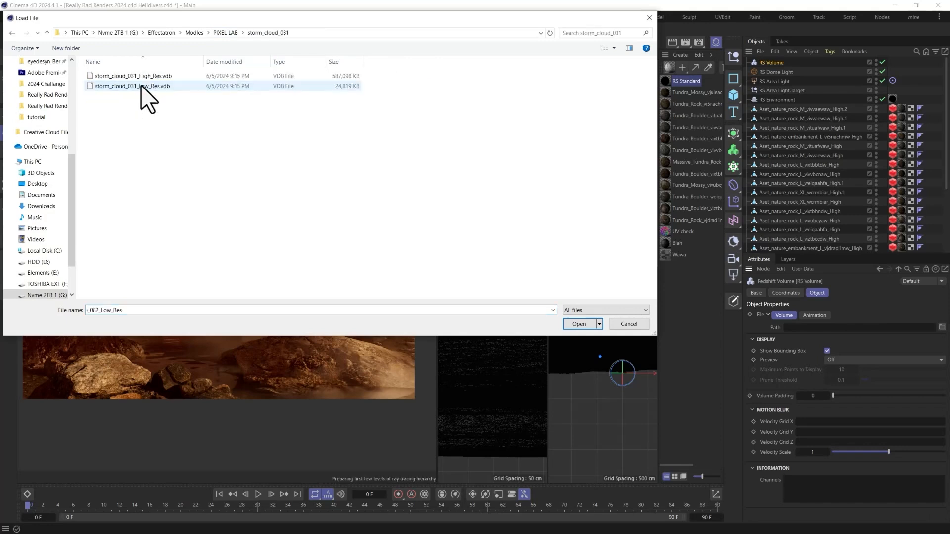
{"action": "left_click", "coordinate": [227, 33]}
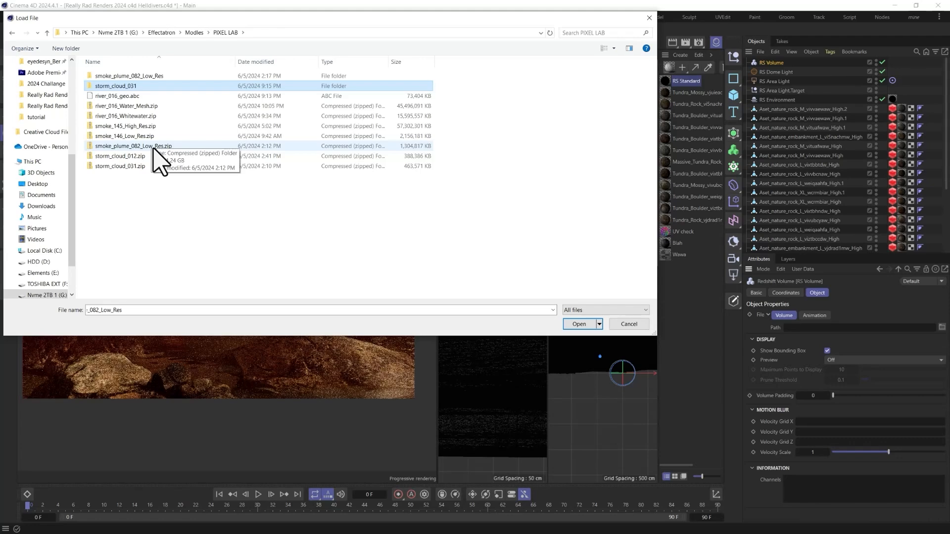
{"action": "double_click", "coordinate": [136, 76]}
{"action": "double_click", "coordinate": [130, 76]}
{"action": "scroll", "coordinate": [197, 249], "scroll_direction": "down", "scroll_amount": 5}
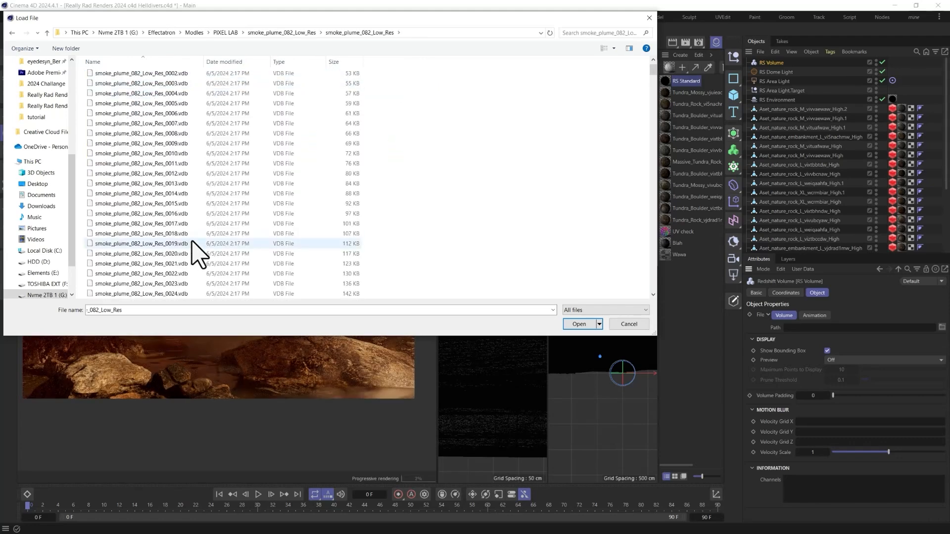
{"action": "left_click_drag", "start_coordinate": [653, 79], "coordinate": [657, 283]}
{"action": "left_click", "coordinate": [163, 222]}
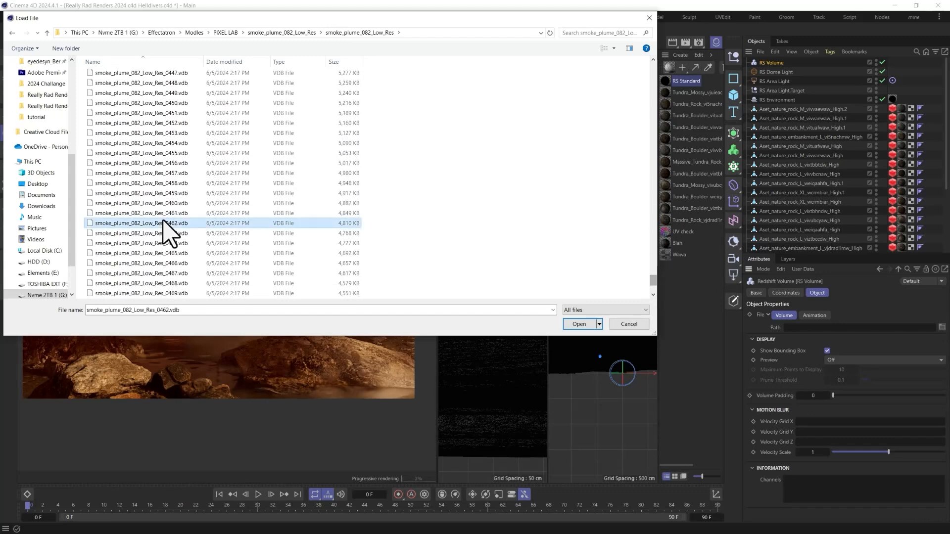
{"action": "left_click", "coordinate": [576, 324]}
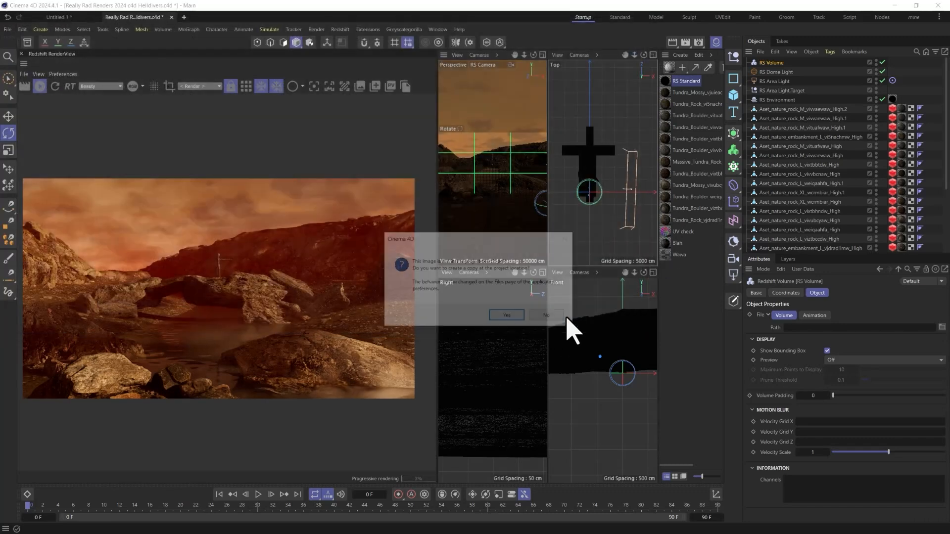
{"action": "left_click", "coordinate": [513, 318]}
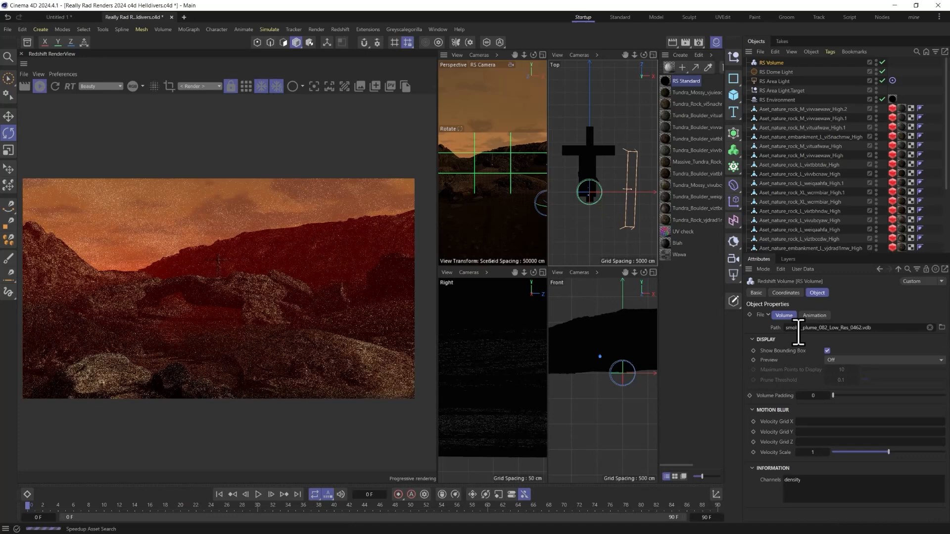
Step: Create a Pyro Volume material and assign it to the RS Volume
{"action": "left_click", "coordinate": [680, 55]}
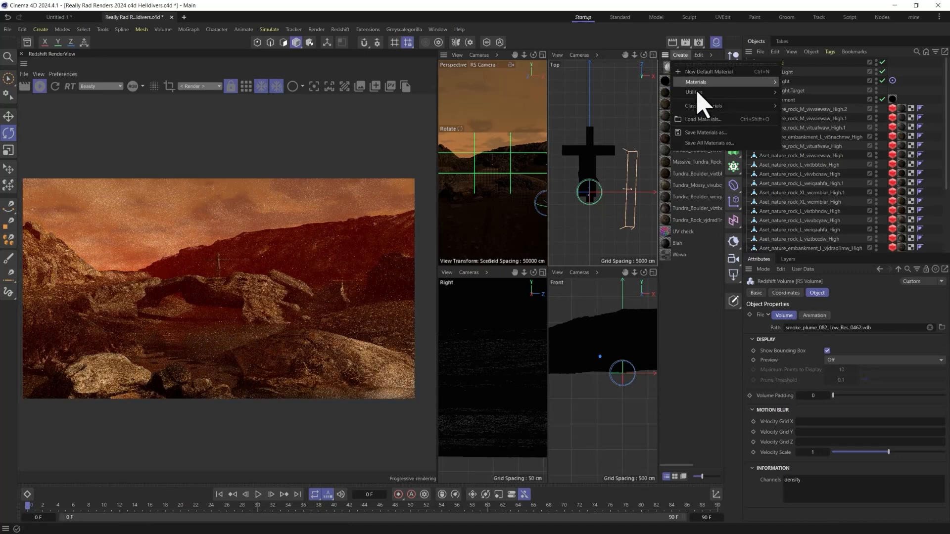
{"action": "left_click", "coordinate": [799, 219]}
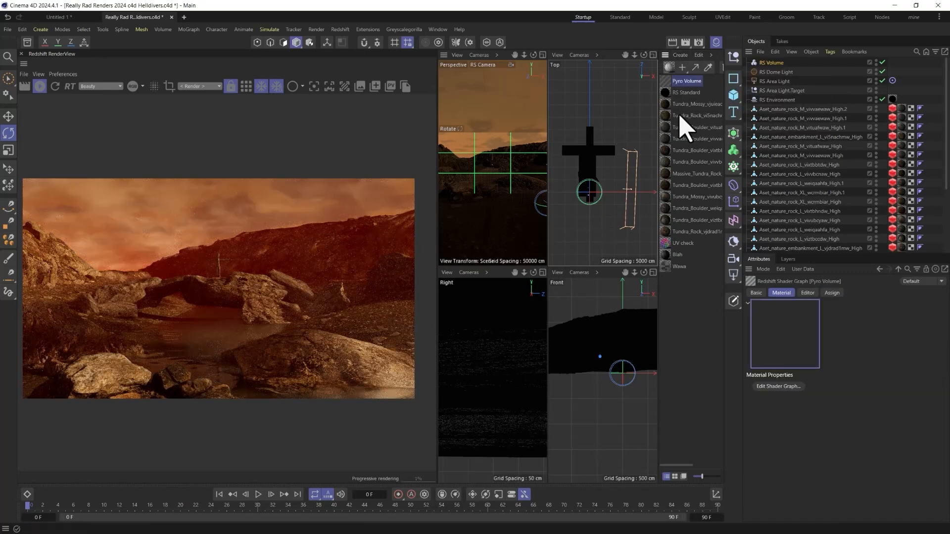
{"action": "left_click_drag", "start_coordinate": [670, 88], "coordinate": [773, 60]}
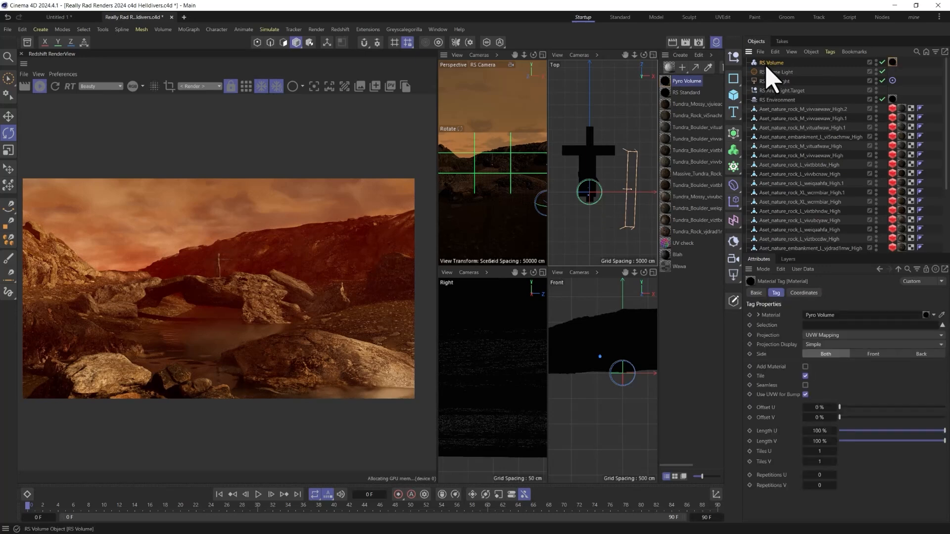
Step: Move the RS Volume into the camera's view and raise it to the height of the hill horizon
{"action": "key", "text": "e"}
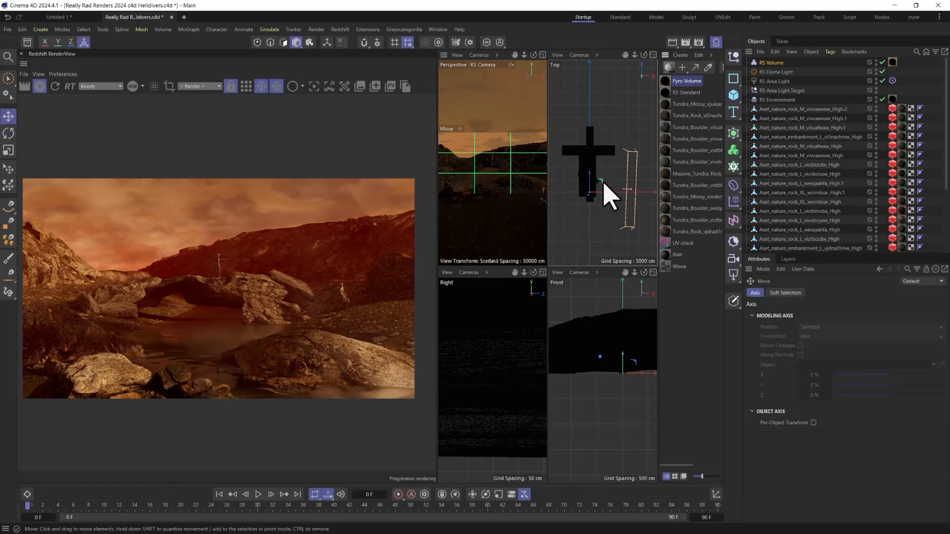
{"action": "left_click_drag", "start_coordinate": [603, 182], "coordinate": [600, 182]}
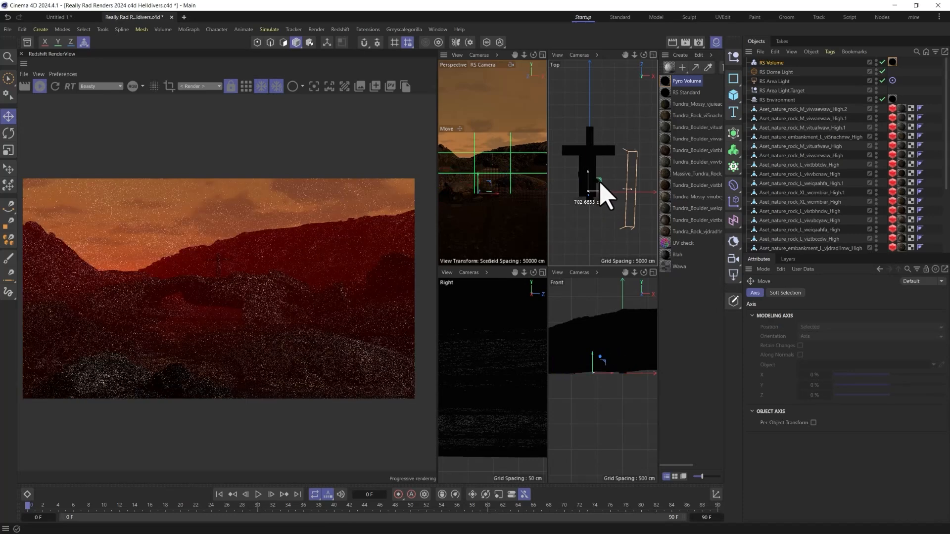
{"action": "left_click_drag", "start_coordinate": [479, 179], "coordinate": [480, 139]}
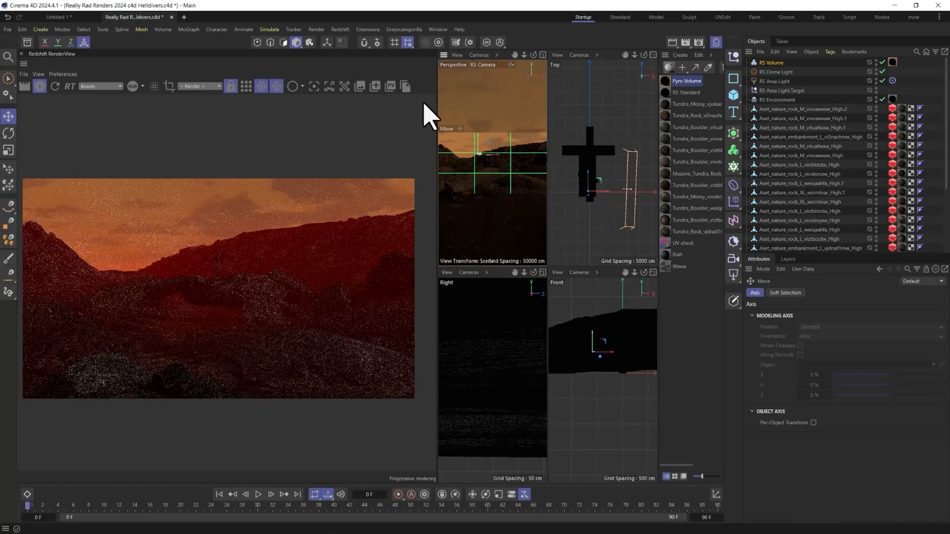
Step: Enlarge the perspective view, switch to Object mode and scale the RS Volume up until its bounding box stretches across the valley
{"action": "middle_click", "coordinate": [481, 159]}
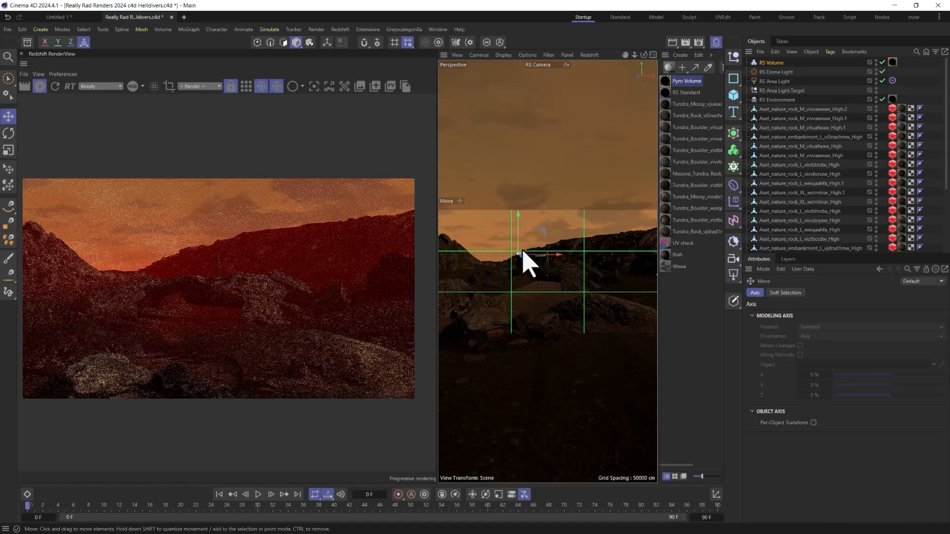
{"action": "left_click", "coordinate": [309, 42]}
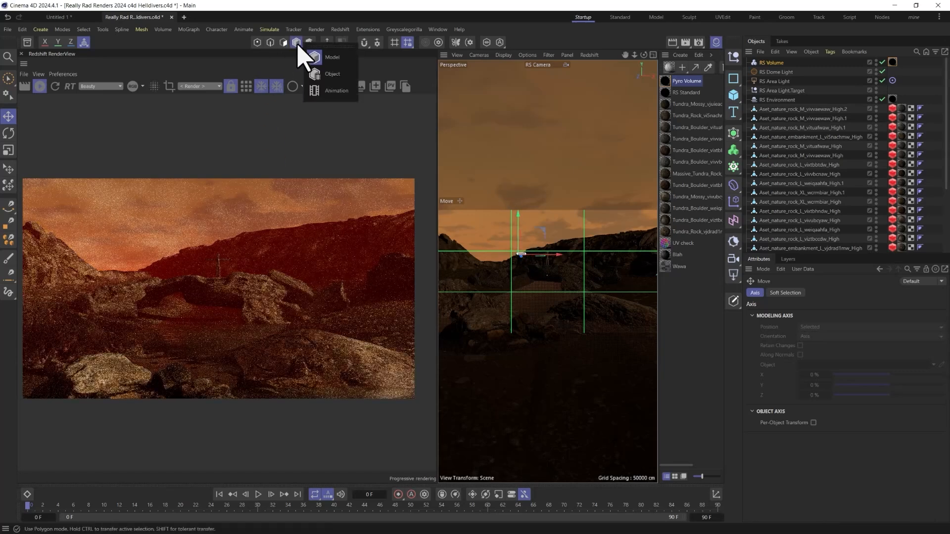
{"action": "left_click", "coordinate": [319, 76]}
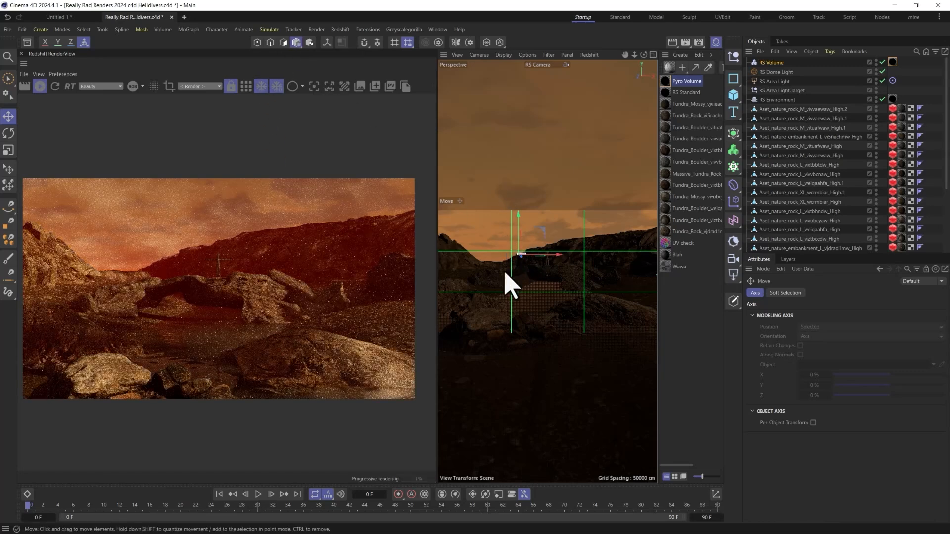
{"action": "key", "text": "t"}
{"action": "left_click_drag", "start_coordinate": [498, 322], "coordinate": [787, 27]}
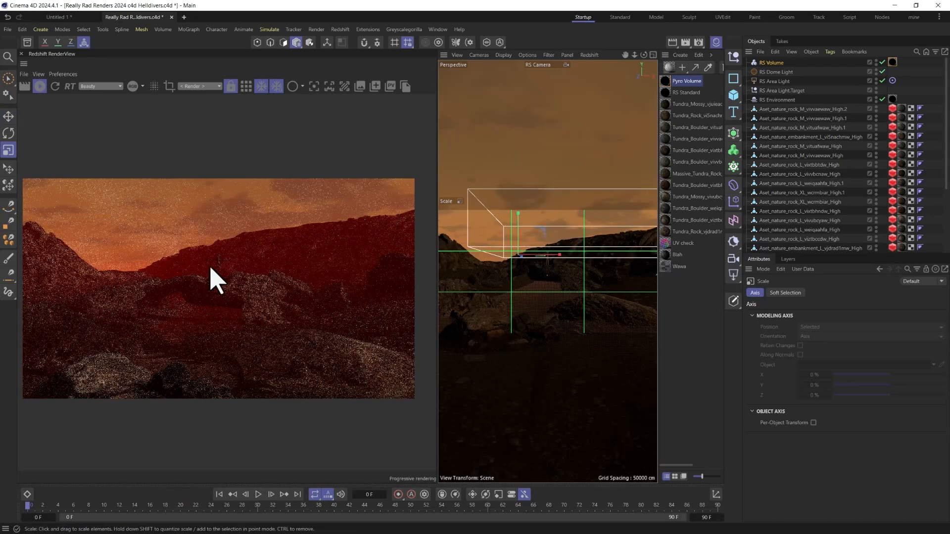
Step: Move the enlarged RS Volume down over the river and rock arch, and restart the RenderView render
{"action": "key", "text": "e"}
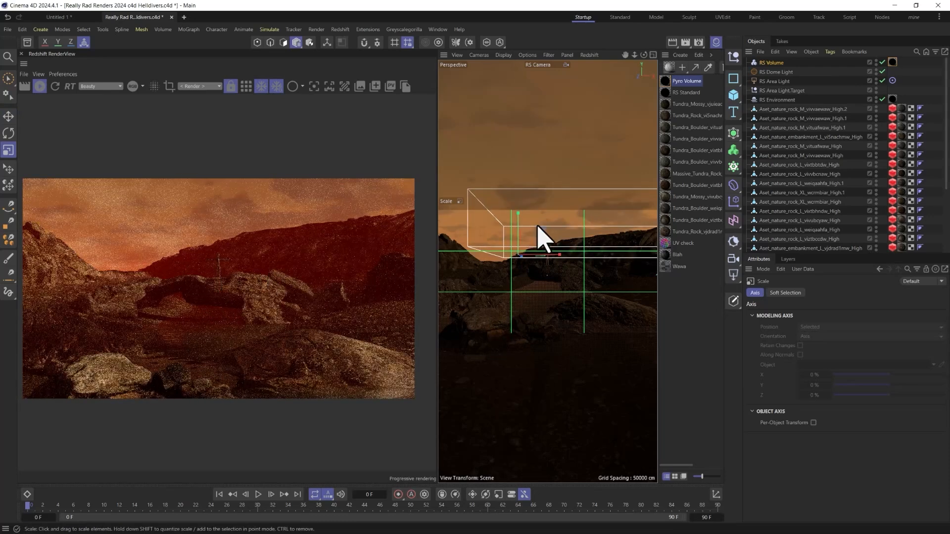
{"action": "left_click_drag", "start_coordinate": [539, 237], "coordinate": [507, 279]}
{"action": "left_click", "coordinate": [55, 86]}
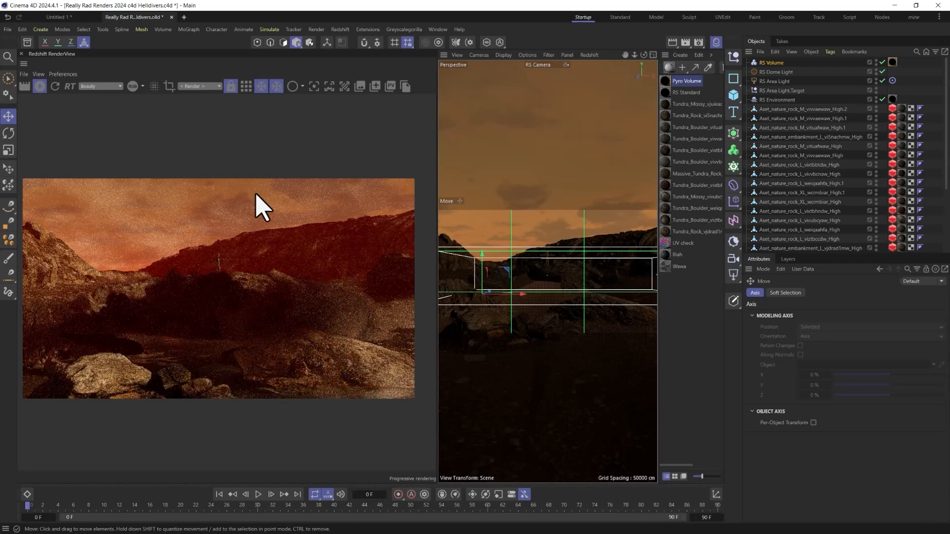
Step: Reposition the RS Volume beside the camera so its smoke covers the foreground rocks and river on the view's right half
{"action": "left_click_drag", "start_coordinate": [484, 276], "coordinate": [492, 289]}
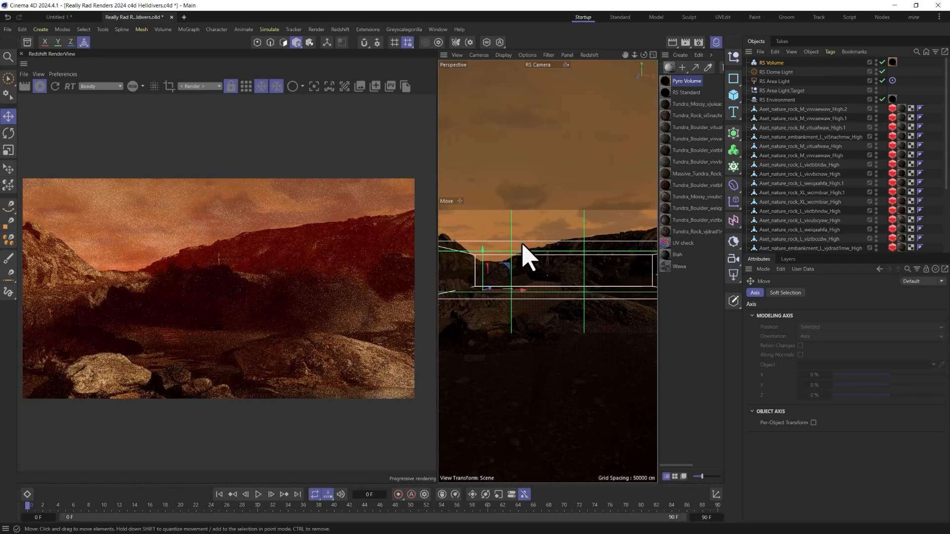
{"action": "left_click_drag", "start_coordinate": [523, 245], "coordinate": [570, 280]}
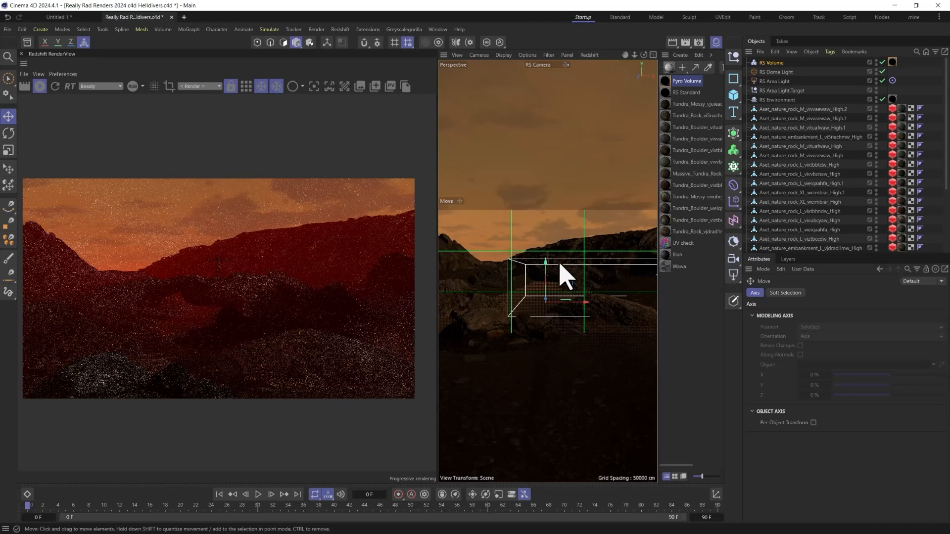
{"action": "middle_click", "coordinate": [564, 277]}
{"action": "left_click_drag", "start_coordinate": [589, 184], "coordinate": [589, 174]}
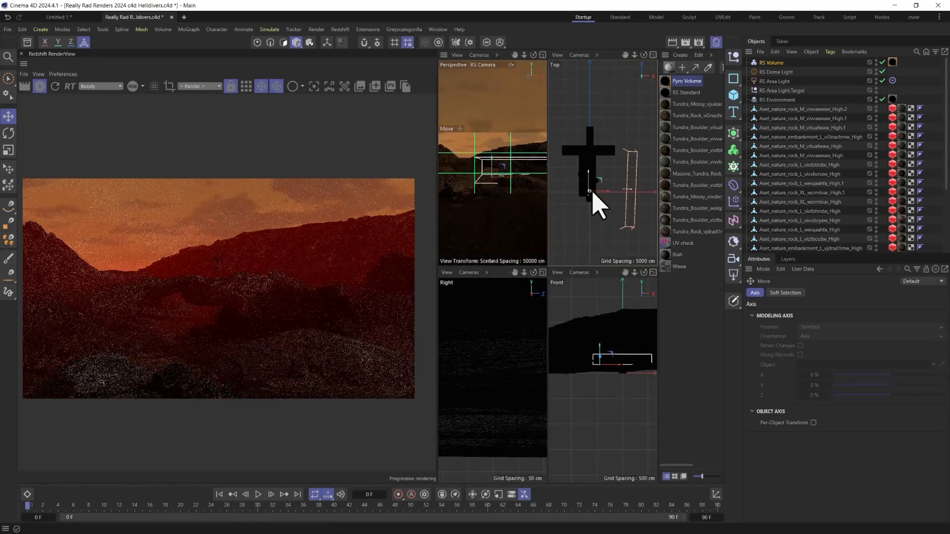
{"action": "scroll", "coordinate": [589, 194], "scroll_direction": "up", "scroll_amount": 5}
{"action": "left_click_drag", "start_coordinate": [577, 186], "coordinate": [533, 177]}
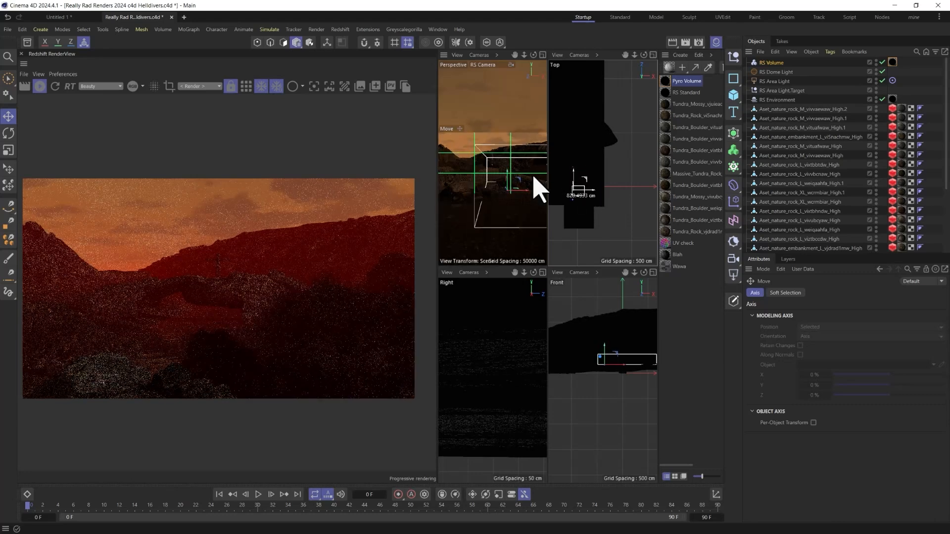
{"action": "middle_click", "coordinate": [509, 148]}
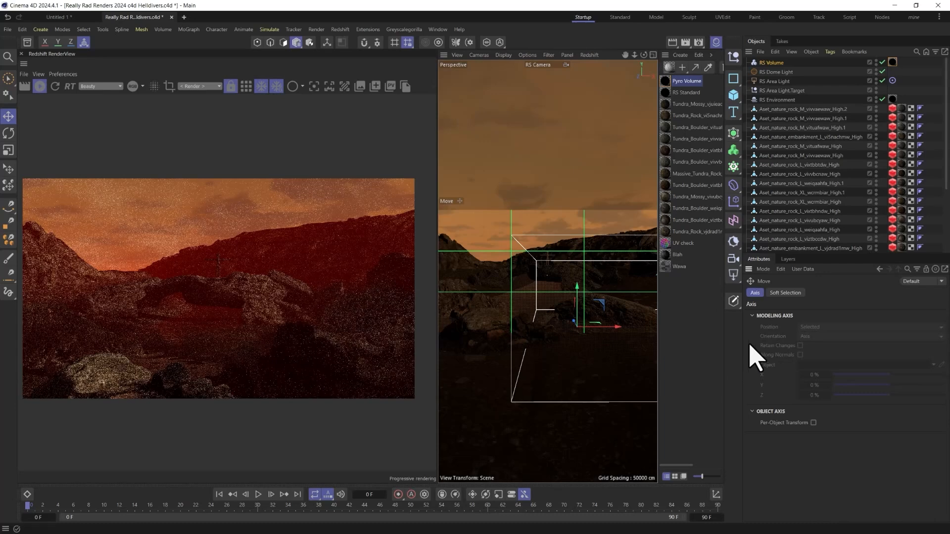
Step: Set the perspective viewport's safe-frame tint opacity to 100%
{"action": "key", "text": "ctrl+d"}
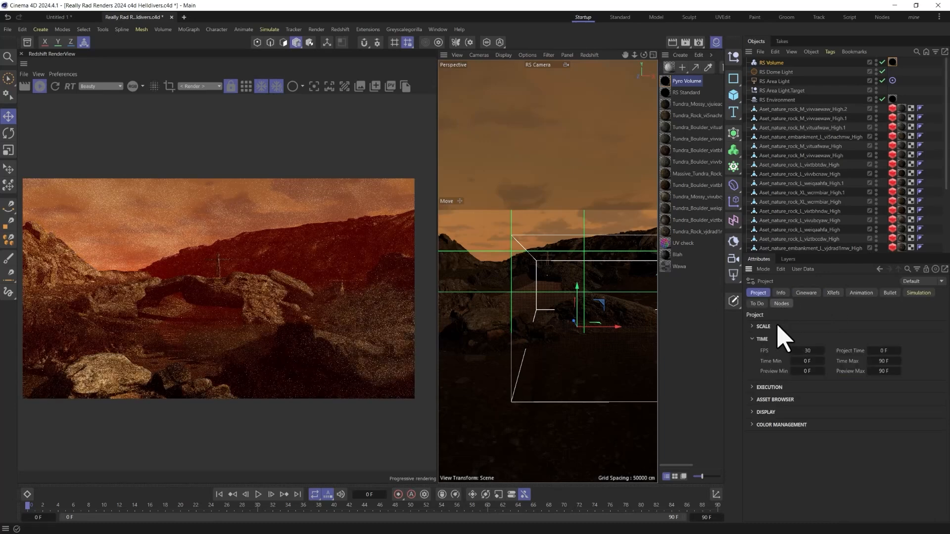
{"action": "left_click", "coordinate": [761, 413]}
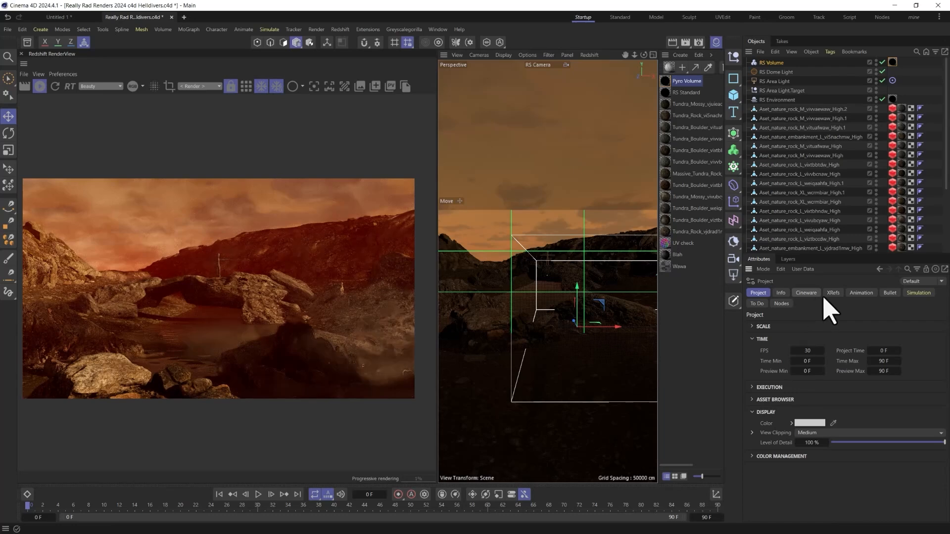
{"action": "left_click", "coordinate": [463, 58]}
{"action": "left_click", "coordinate": [498, 265]}
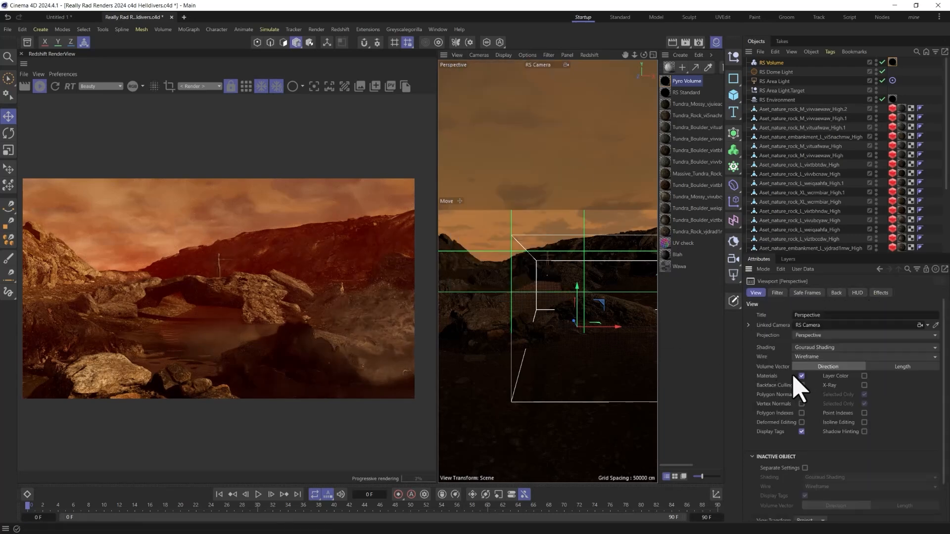
{"action": "left_click", "coordinate": [806, 294]}
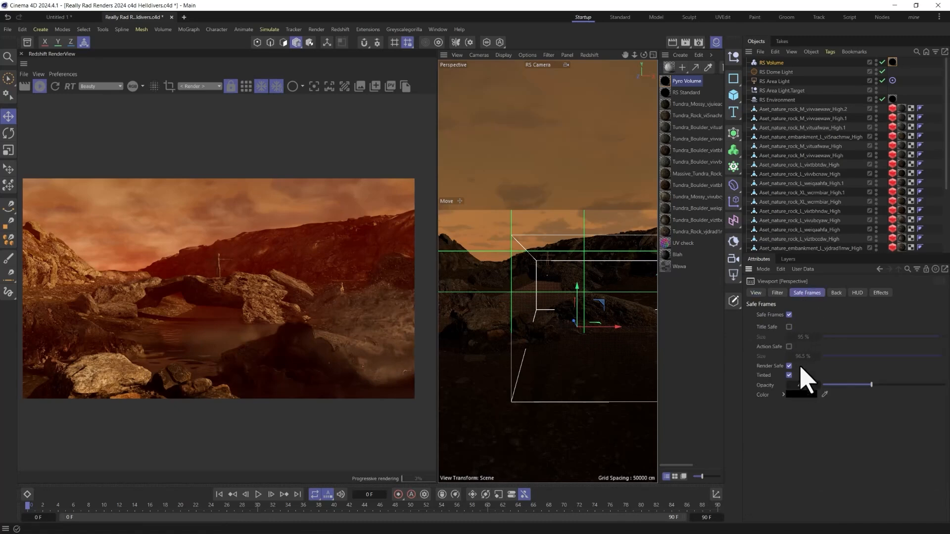
{"action": "left_click_drag", "start_coordinate": [811, 386], "coordinate": [933, 388]}
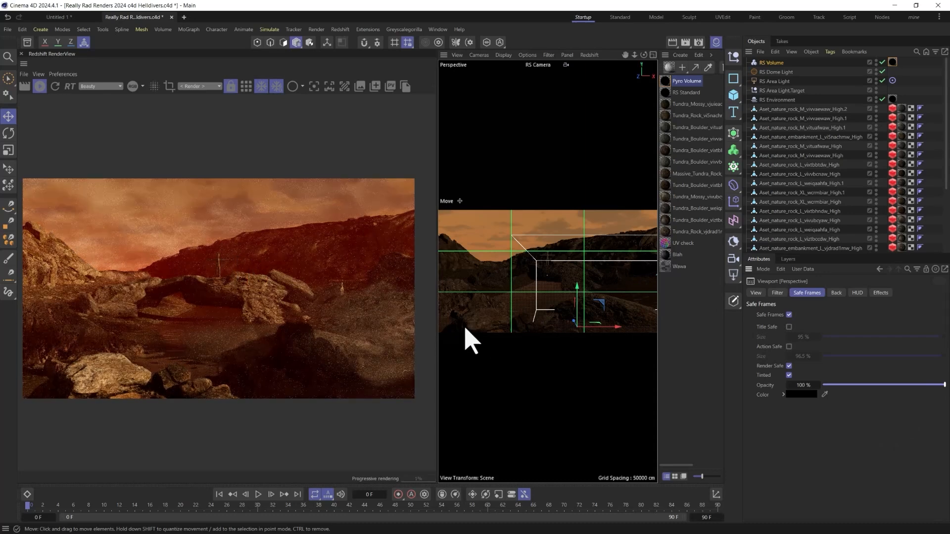
Step: Shift the RS Volume left across the foreground of the camera view
{"action": "left_click", "coordinate": [770, 63]}
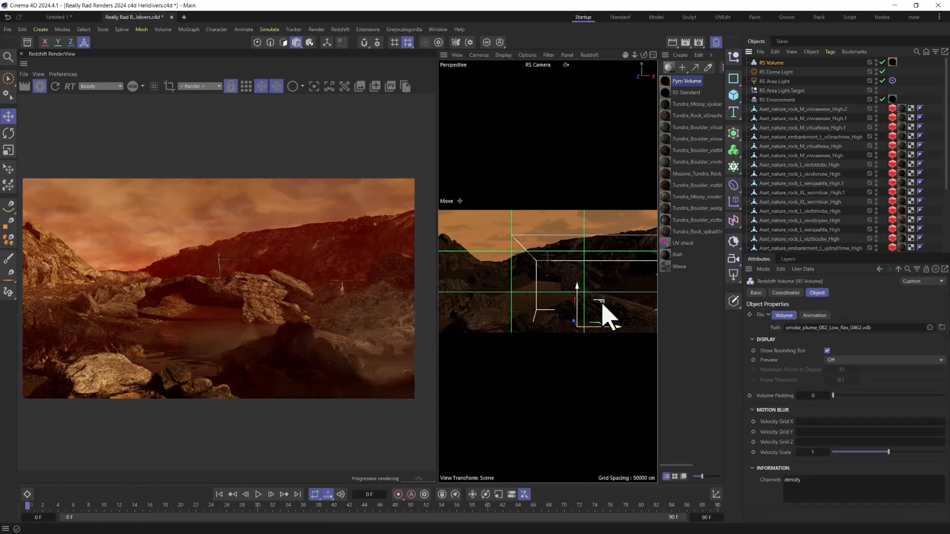
{"action": "left_click_drag", "start_coordinate": [603, 307], "coordinate": [552, 300]}
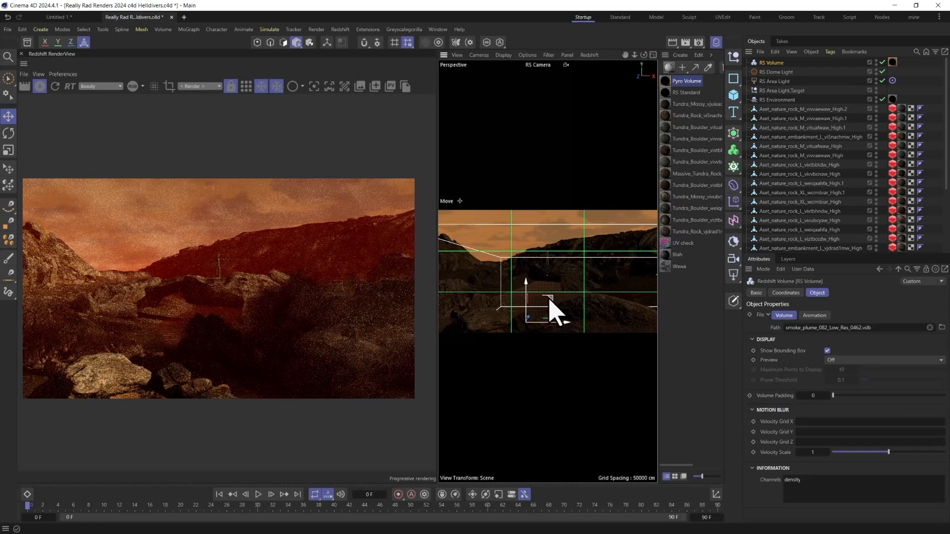
Step: Set the Pyro Volume material's scatter anisotropy to 0.448, review its absorption settings and close the shader graph
{"action": "double_click", "coordinate": [666, 84]}
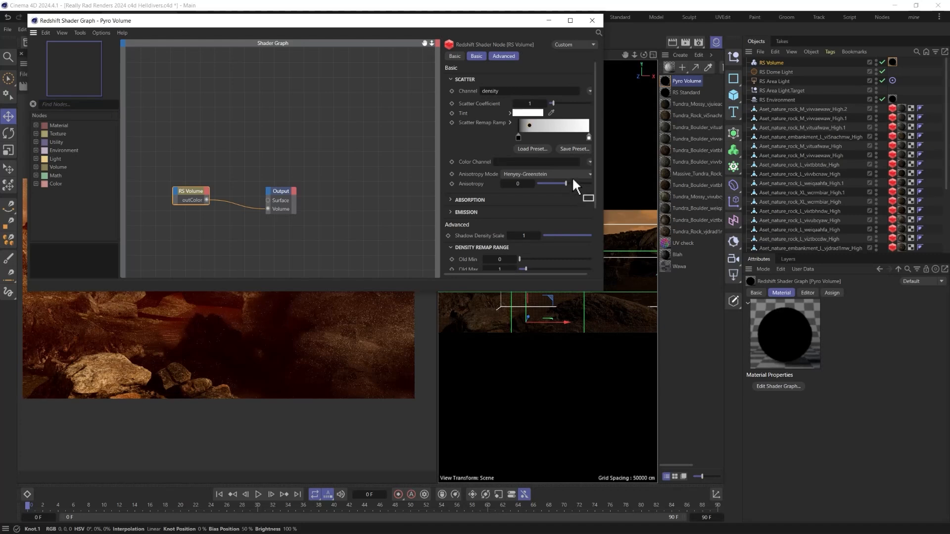
{"action": "left_click", "coordinate": [587, 184]}
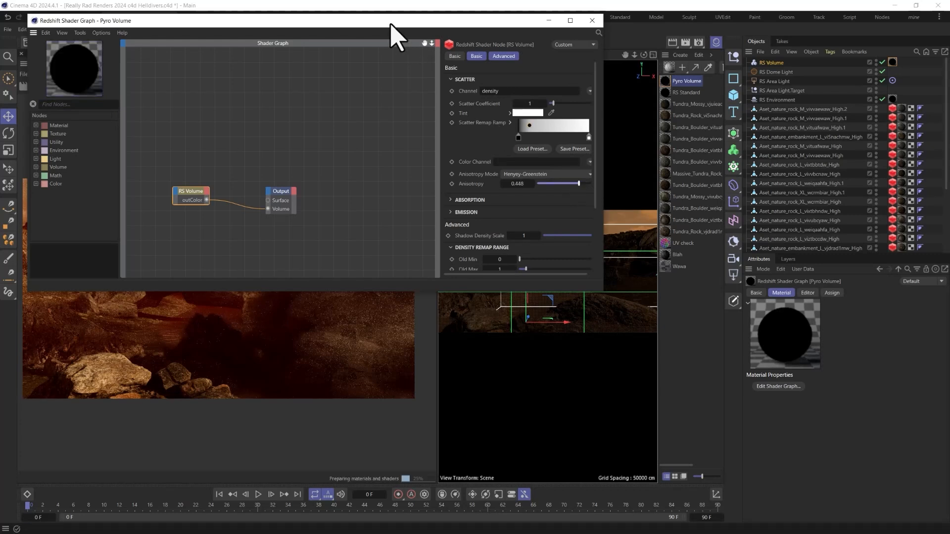
{"action": "left_click_drag", "start_coordinate": [389, 25], "coordinate": [689, 34]}
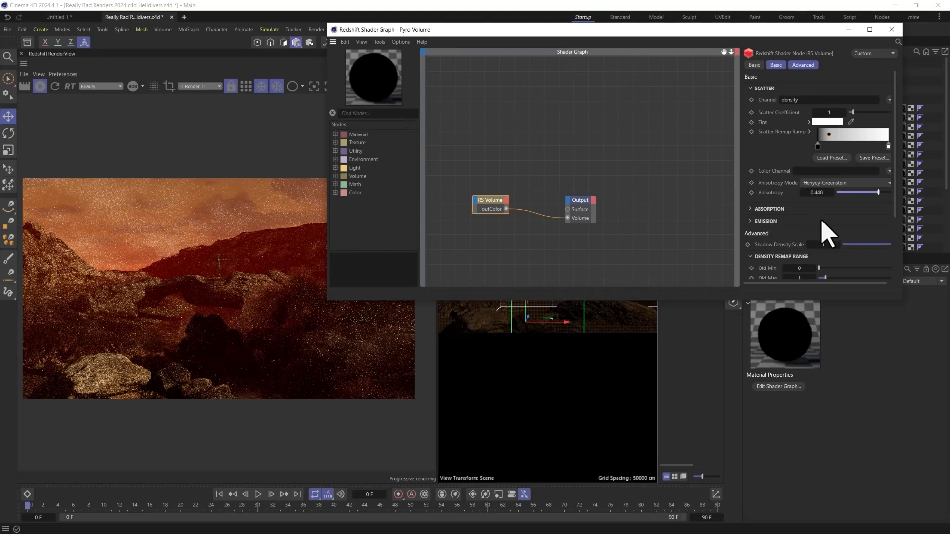
{"action": "left_click", "coordinate": [765, 208]}
{"action": "scroll", "coordinate": [766, 203], "scroll_direction": "down", "scroll_amount": 3}
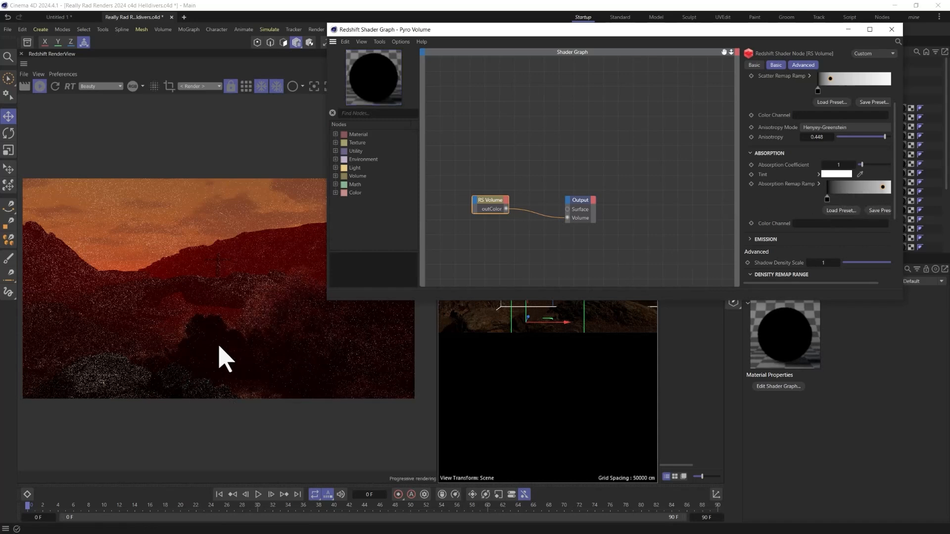
{"action": "left_click", "coordinate": [891, 29]}
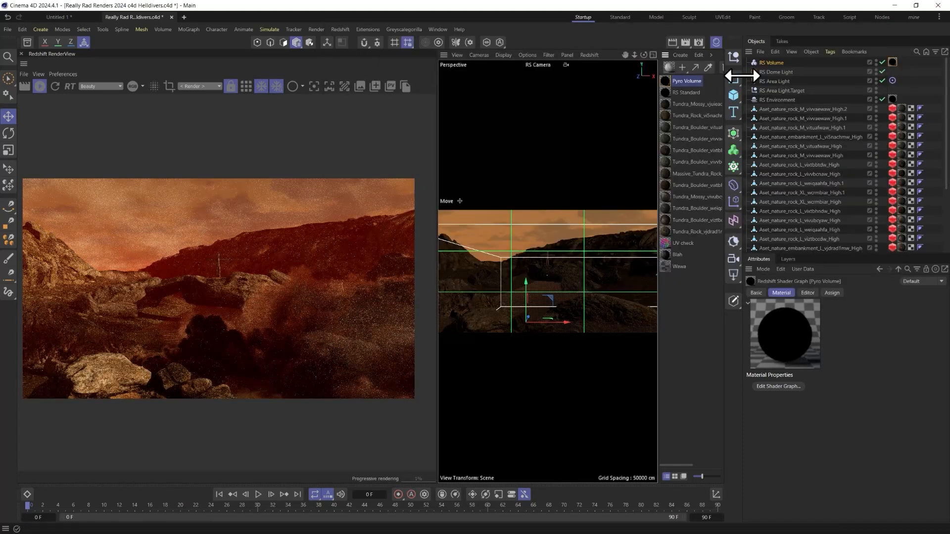
Step: Duplicate the RS Volume and move the copy farther from the camera and higher, toward the hills behind the rock arch
{"action": "left_click", "coordinate": [770, 63]}
{"action": "left_click_drag", "start_coordinate": [766, 58], "coordinate": [764, 56], "text": "ctrl"}
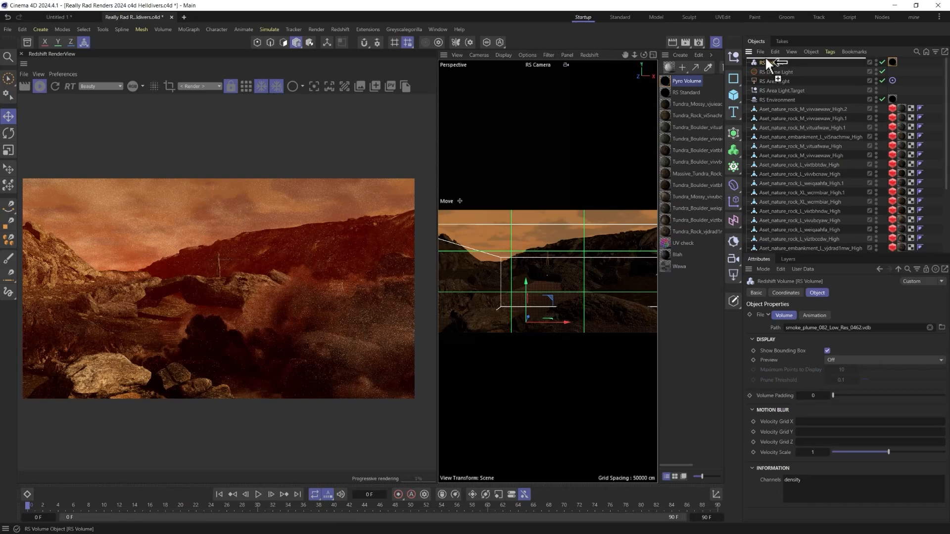
{"action": "middle_click", "coordinate": [544, 329]}
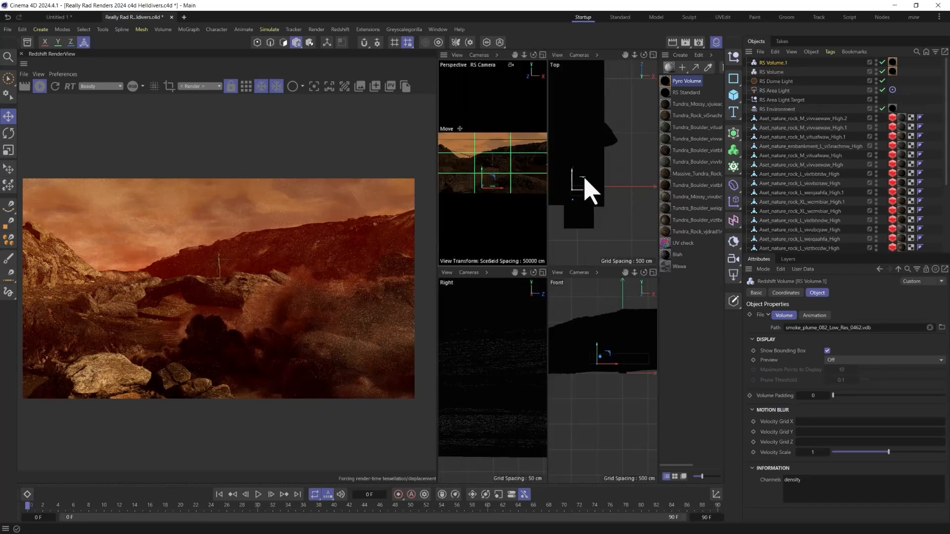
{"action": "left_click_drag", "start_coordinate": [584, 176], "coordinate": [473, 144]}
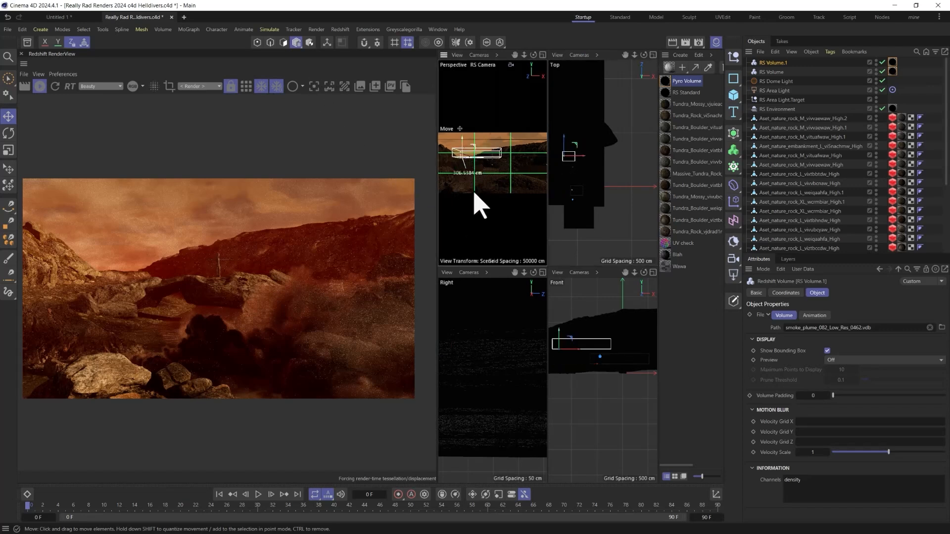
Step: Scale up the duplicated RS Volume until it spans the valley and lower it over the distant river
{"action": "key", "text": "t"}
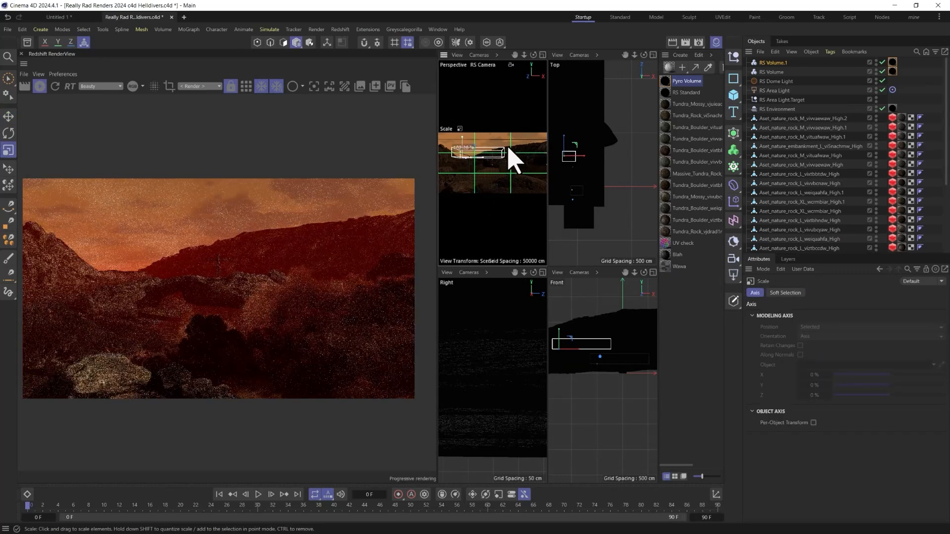
{"action": "left_click_drag", "start_coordinate": [515, 165], "coordinate": [500, 156]}
{"action": "key", "text": "e"}
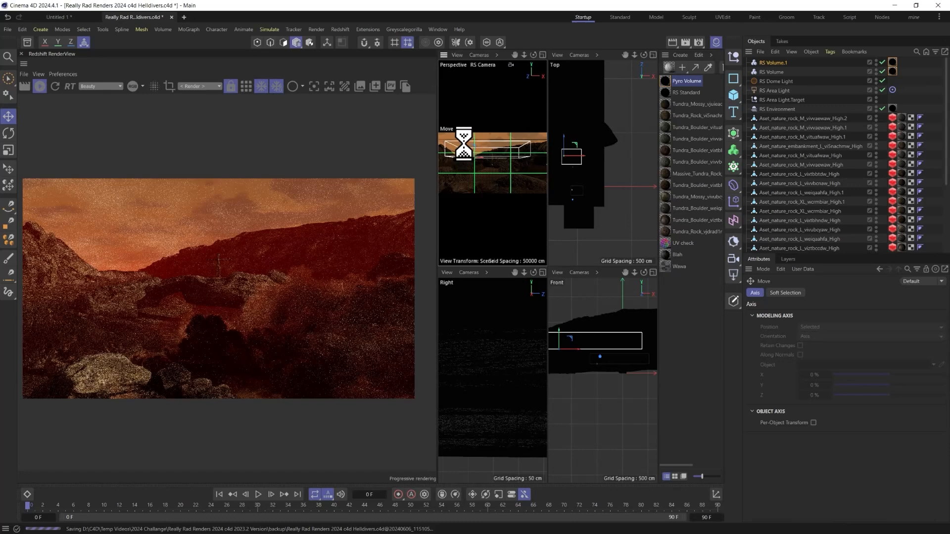
{"action": "left_click_drag", "start_coordinate": [460, 144], "coordinate": [463, 156]}
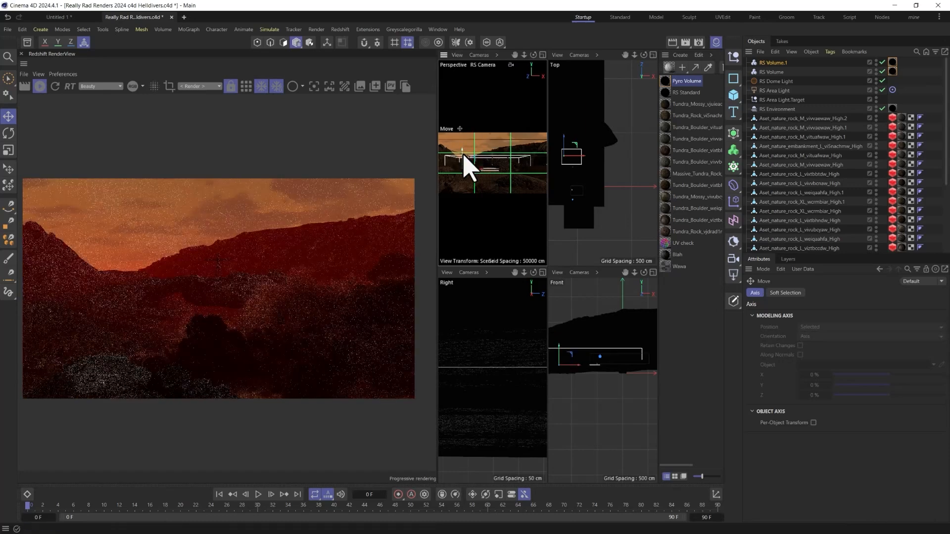
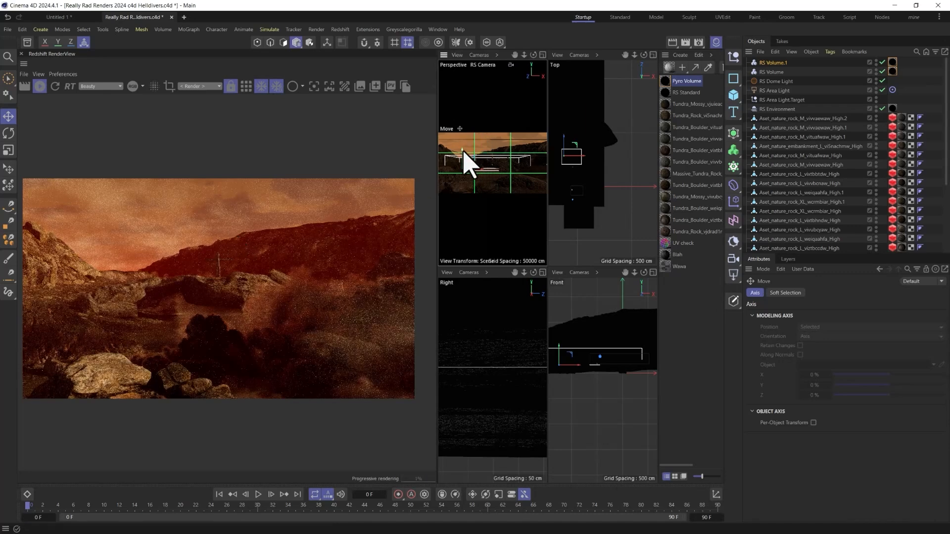
{"action": "left_click_drag", "start_coordinate": [463, 152], "coordinate": [463, 147]}
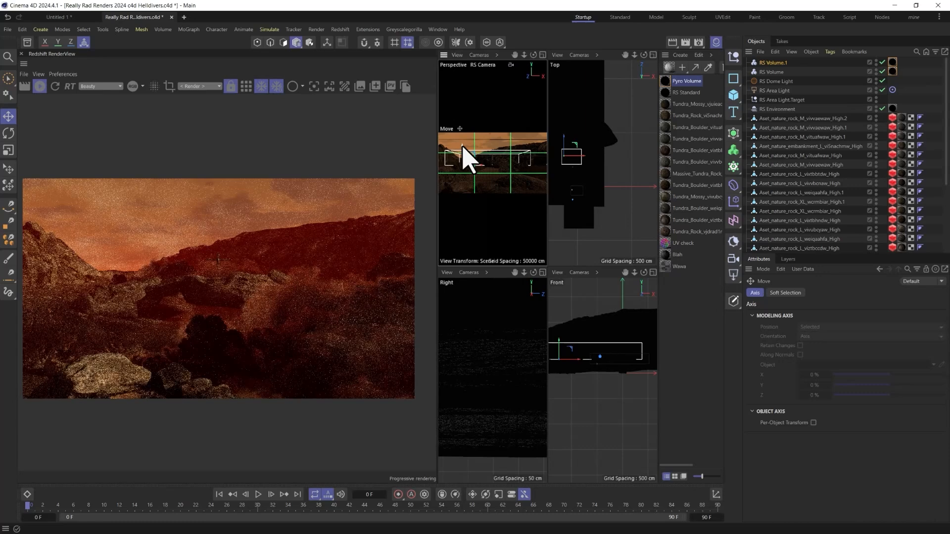
Step: Load smoke_plume_082_Low_Res_0229.vdb into RS Volume.1 and copy the file to the project location
{"action": "left_click", "coordinate": [773, 63]}
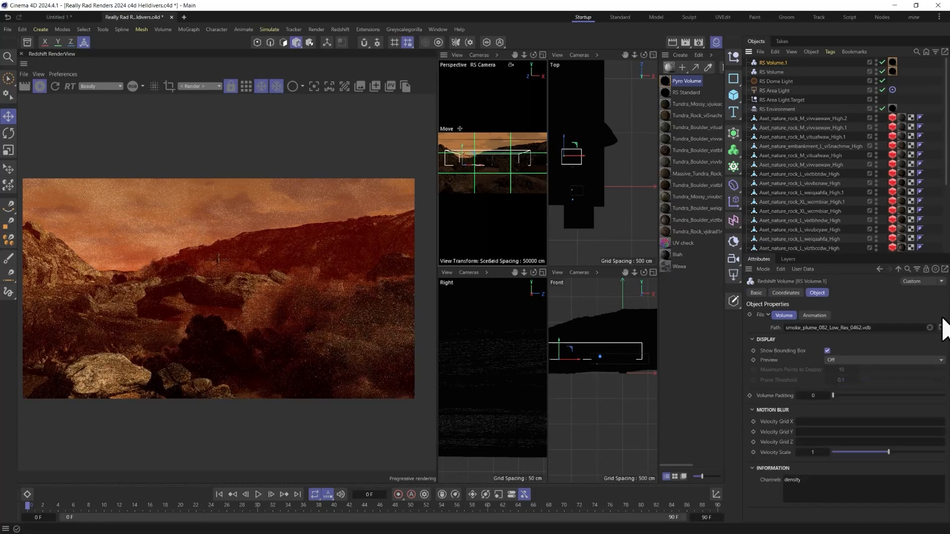
{"action": "left_click", "coordinate": [941, 328]}
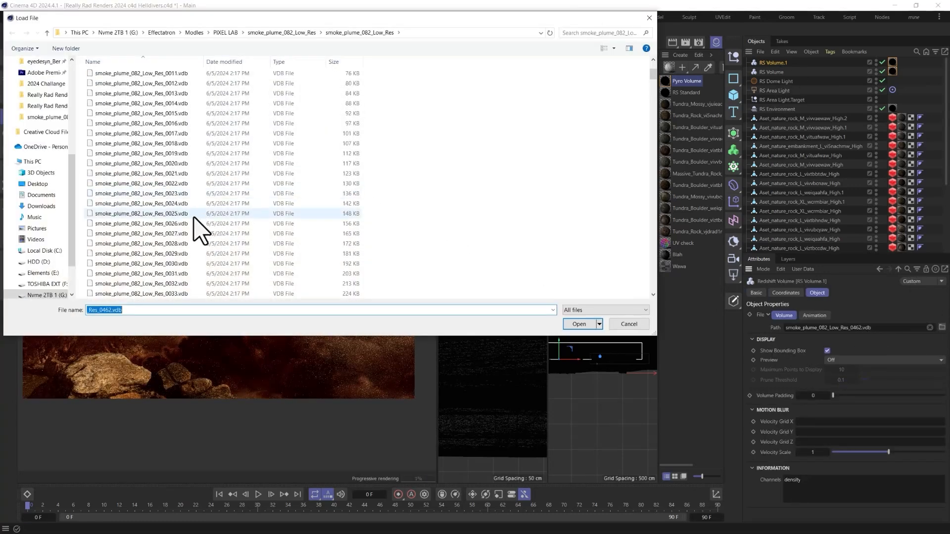
{"action": "mouse_move", "coordinate": [662, 180]}
{"action": "left_mouse_down"}
{"action": "mouse_move", "coordinate": [668, 308]}
{"action": "mouse_move", "coordinate": [649, 181]}
{"action": "left_mouse_up"}
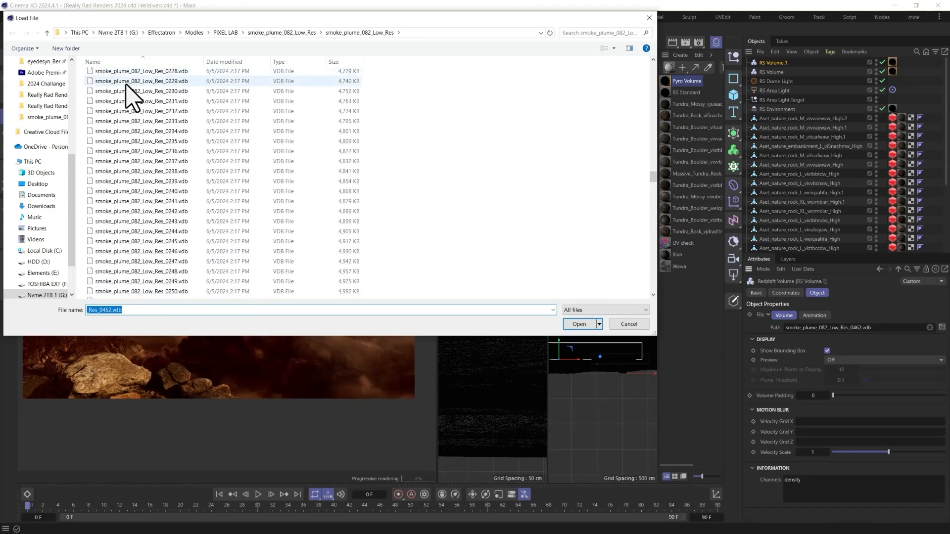
{"action": "left_click", "coordinate": [132, 92]}
{"action": "left_click", "coordinate": [579, 324]}
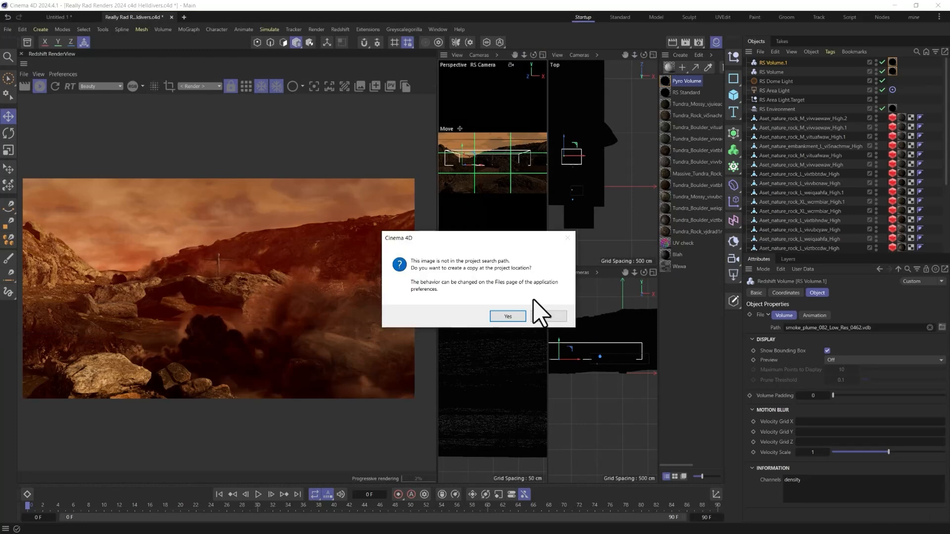
{"action": "left_click", "coordinate": [512, 316]}
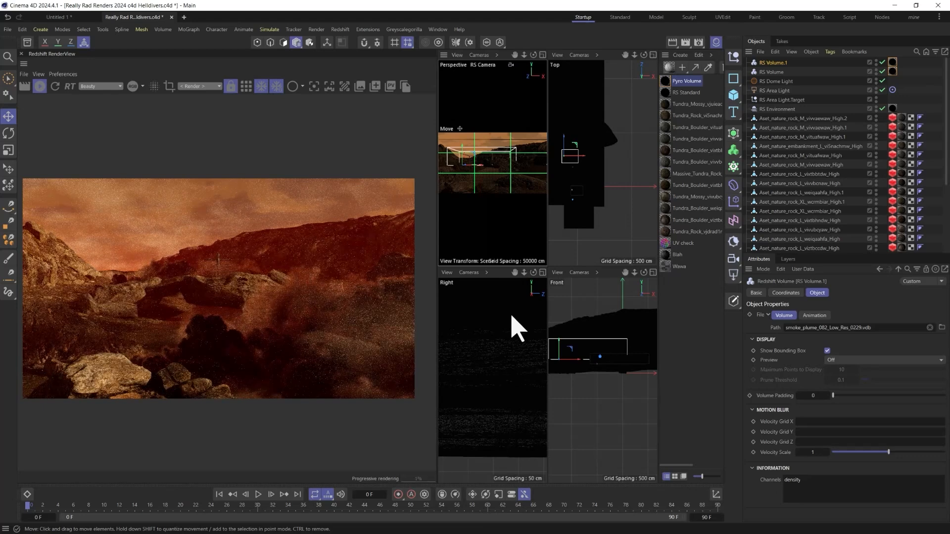
Step: Duplicate RS Volume.1 and load storm_cloud_031_Low_Res.vdb into the copy without copying the file to the project location
{"action": "left_click_drag", "start_coordinate": [772, 62], "coordinate": [774, 57]}
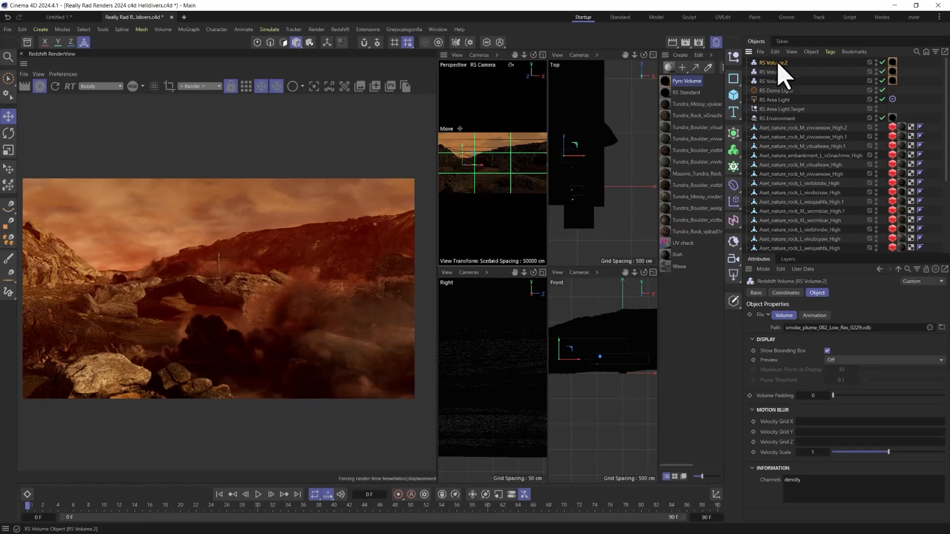
{"action": "left_click", "coordinate": [941, 328]}
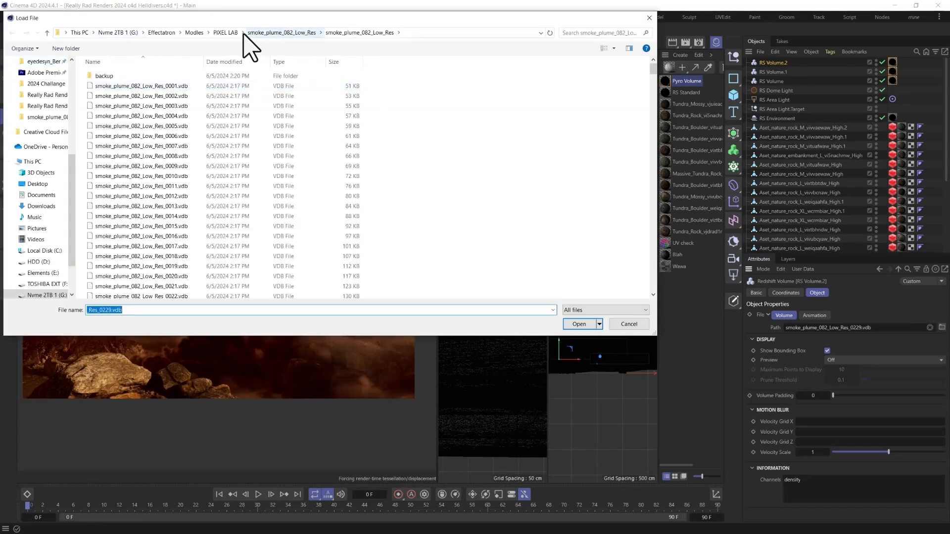
{"action": "left_click", "coordinate": [225, 32]}
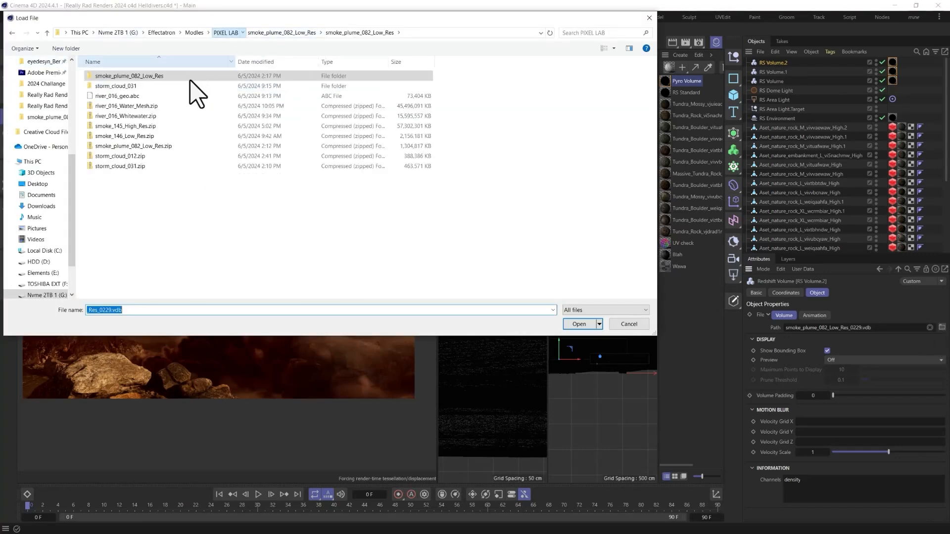
{"action": "double_click", "coordinate": [145, 86]}
{"action": "left_click", "coordinate": [144, 86]}
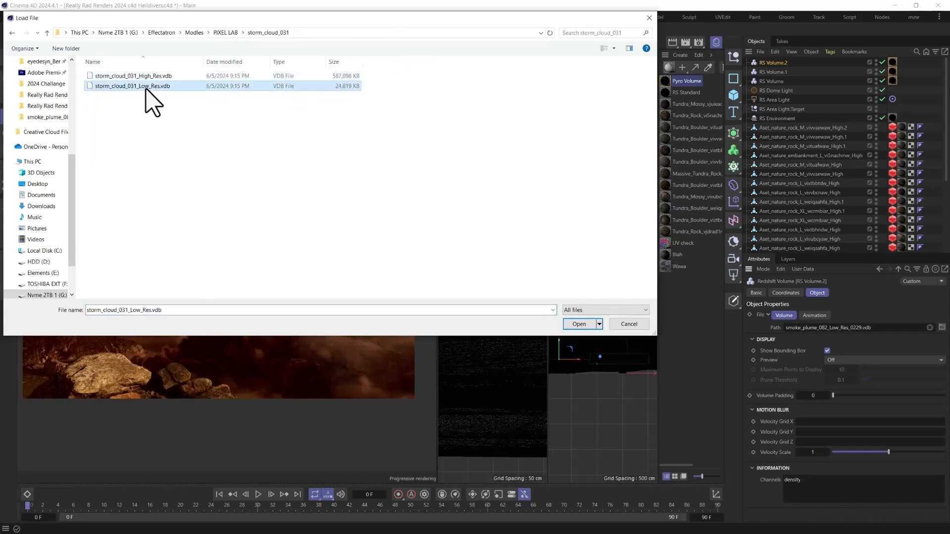
{"action": "left_click", "coordinate": [578, 324]}
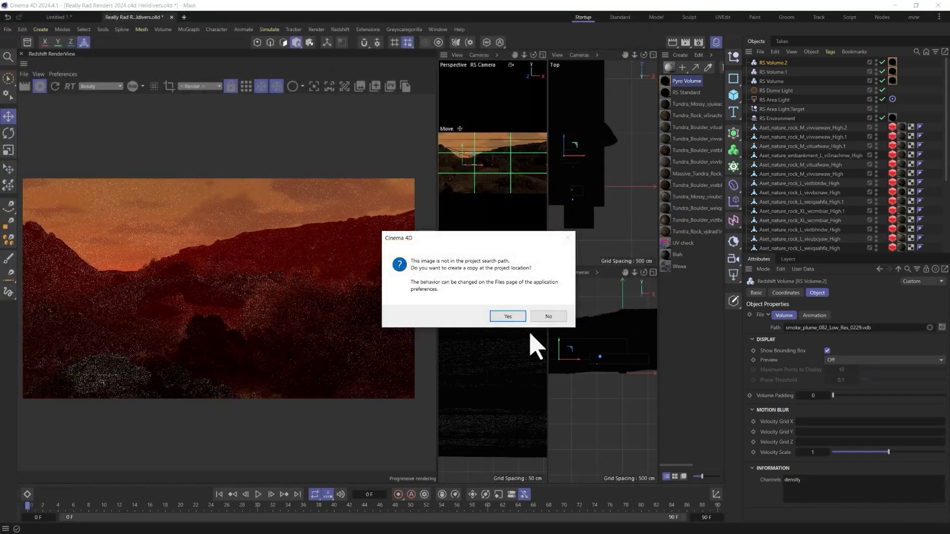
{"action": "left_click", "coordinate": [547, 316]}
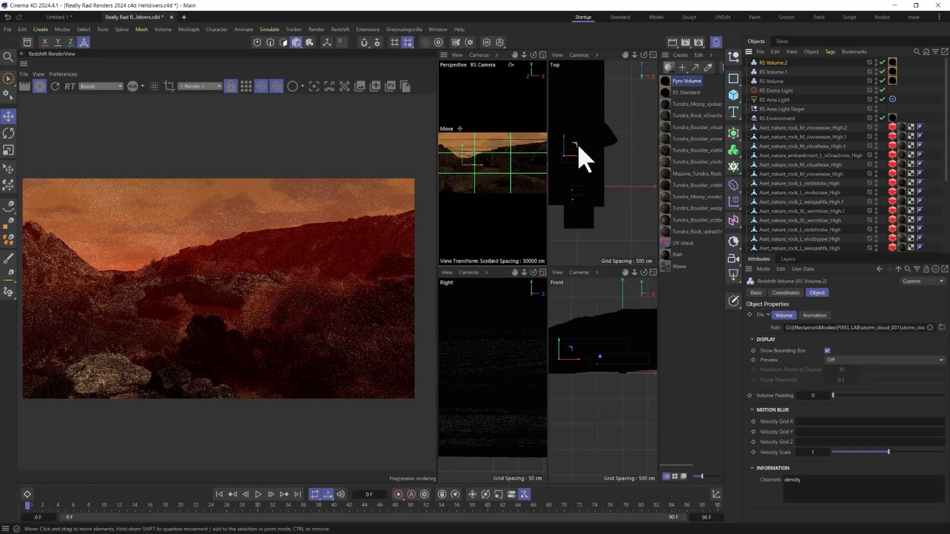
Step: Move RS Volume.2 farther back toward the hills beyond the rock arch and try scaling it up
{"action": "left_click_drag", "start_coordinate": [573, 137], "coordinate": [599, 141]}
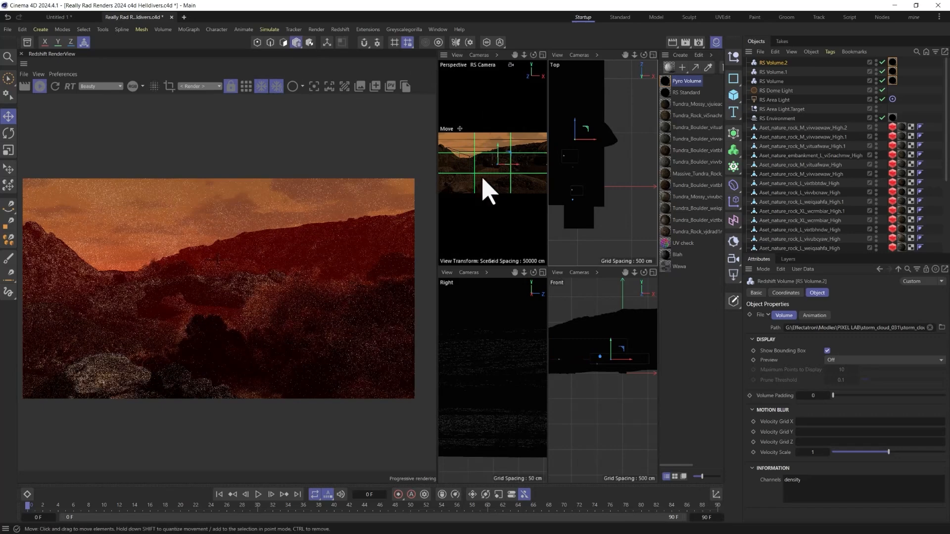
{"action": "key", "text": "t"}
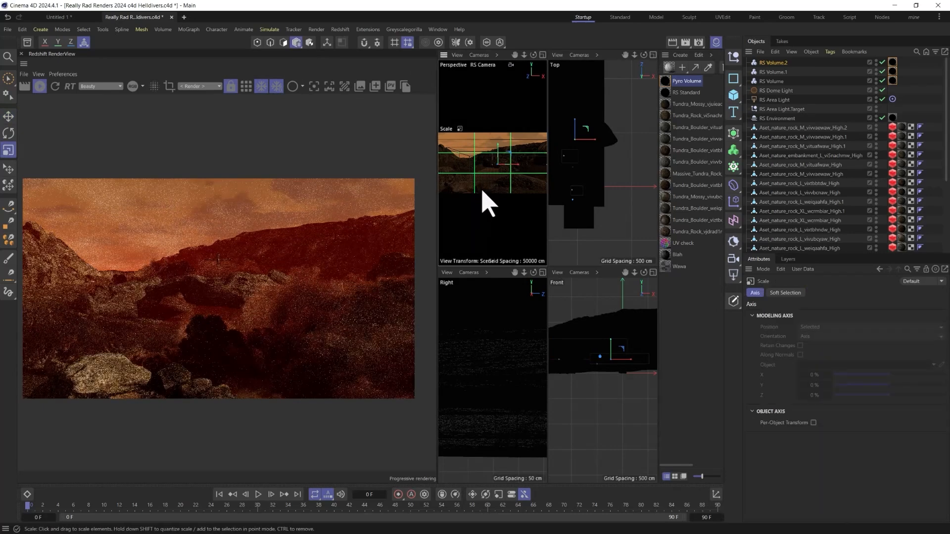
{"action": "left_click_drag", "start_coordinate": [569, 105], "coordinate": [587, 129]}
{"action": "middle_click", "coordinate": [500, 229]}
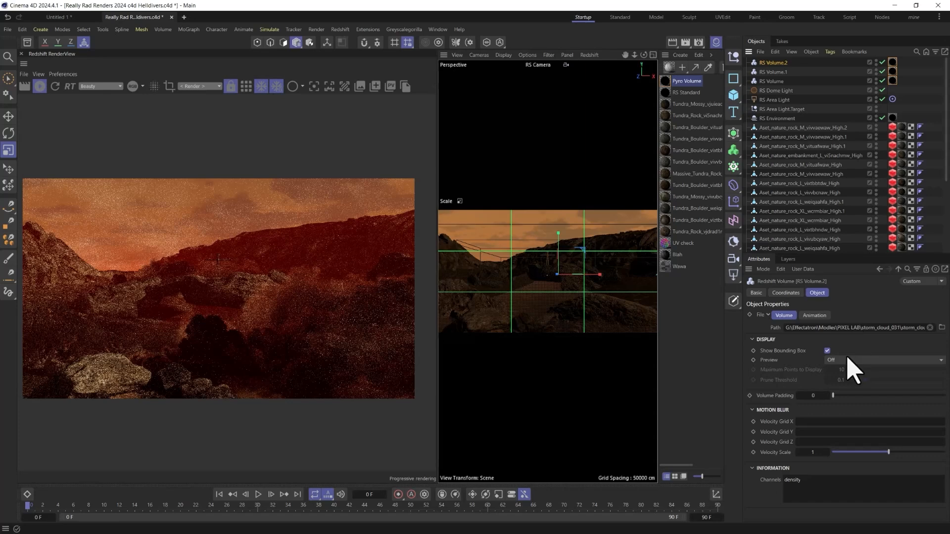
Step: Set the preview of RS Volume.2 to Bounding Box and stop the live Redshift render
{"action": "left_click", "coordinate": [847, 358]}
{"action": "left_click", "coordinate": [846, 379]}
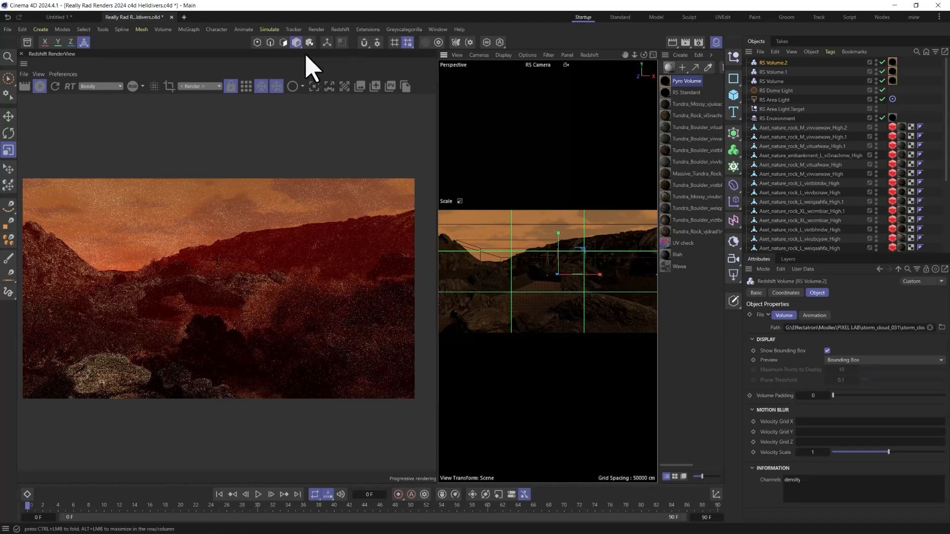
{"action": "left_click", "coordinate": [40, 86]}
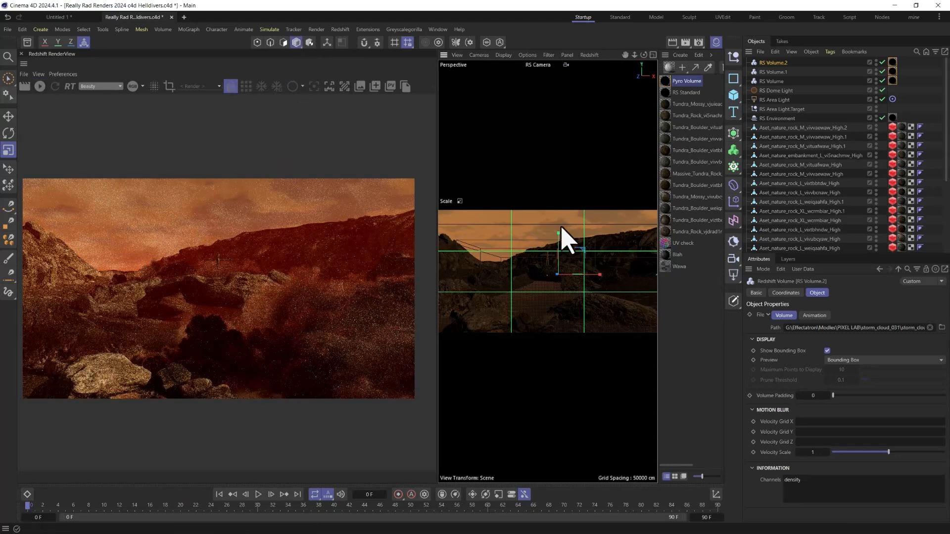
Step: Raise RS Volume.2 to the ridge line of the distant hills and prepare to scale it
{"action": "key", "text": "e"}
{"action": "left_click_drag", "start_coordinate": [584, 251], "coordinate": [575, 224]}
{"action": "key", "text": "t"}
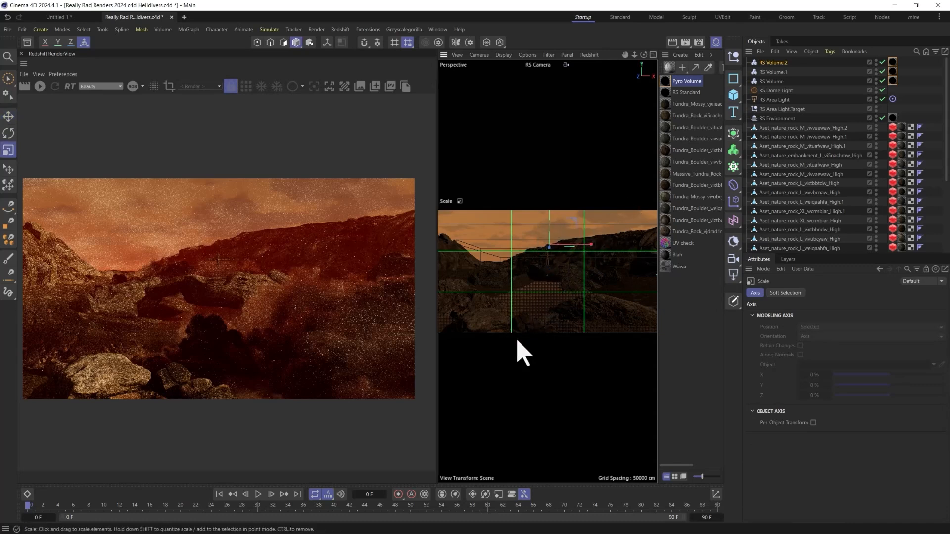
Step: Replace RS Volume.2 with a fresh duplicate of RS Volume.1, load storm_cloud_031_Low_Res.vdb into it and copy the file to the project location
{"action": "key", "text": "Delete"}
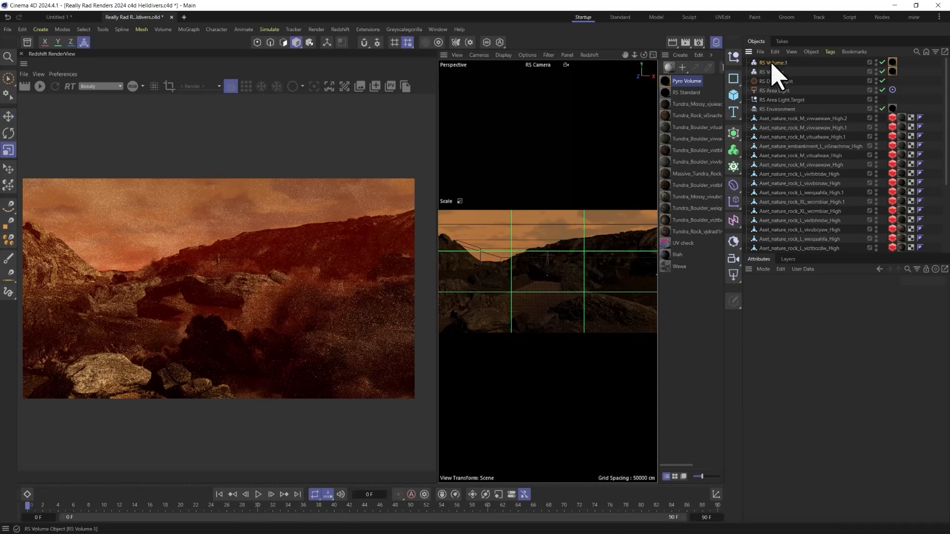
{"action": "key", "text": "ctrl+z"}
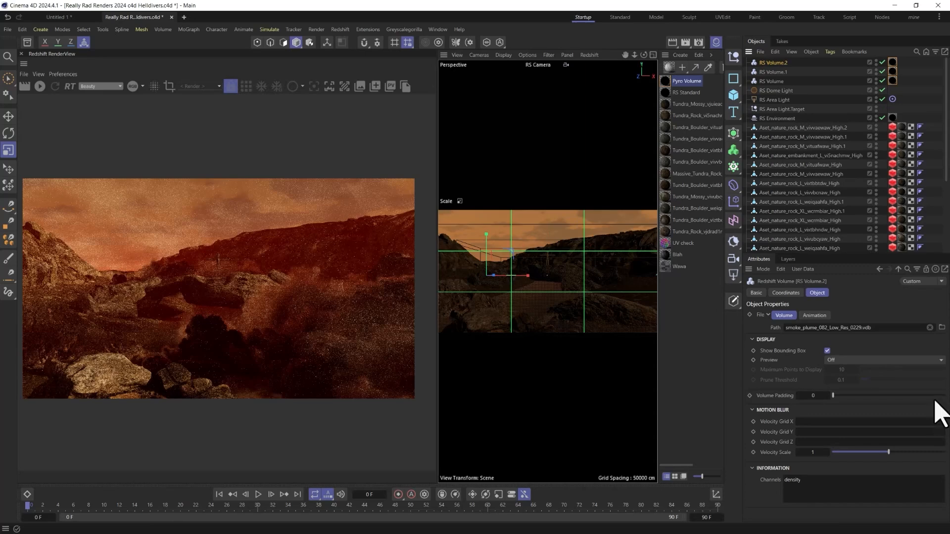
{"action": "left_click", "coordinate": [940, 328]}
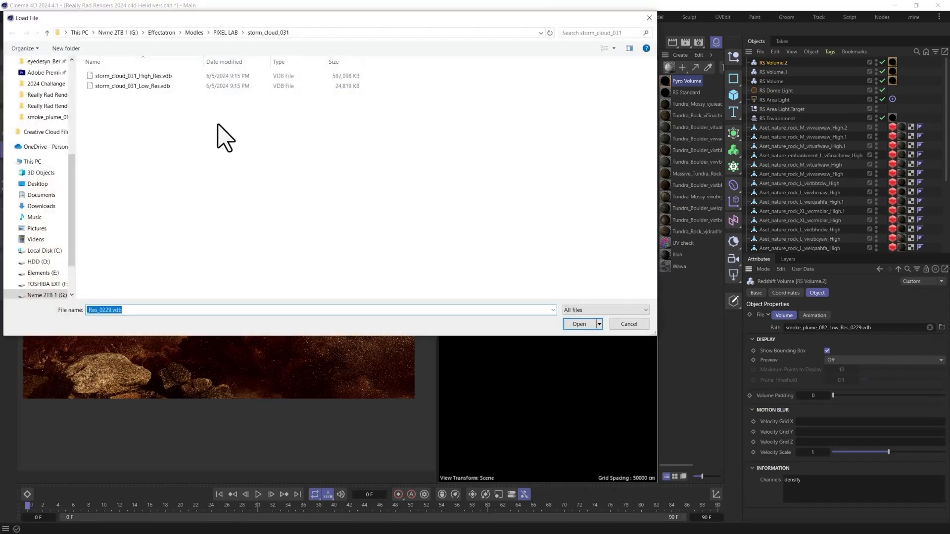
{"action": "left_click", "coordinate": [152, 89]}
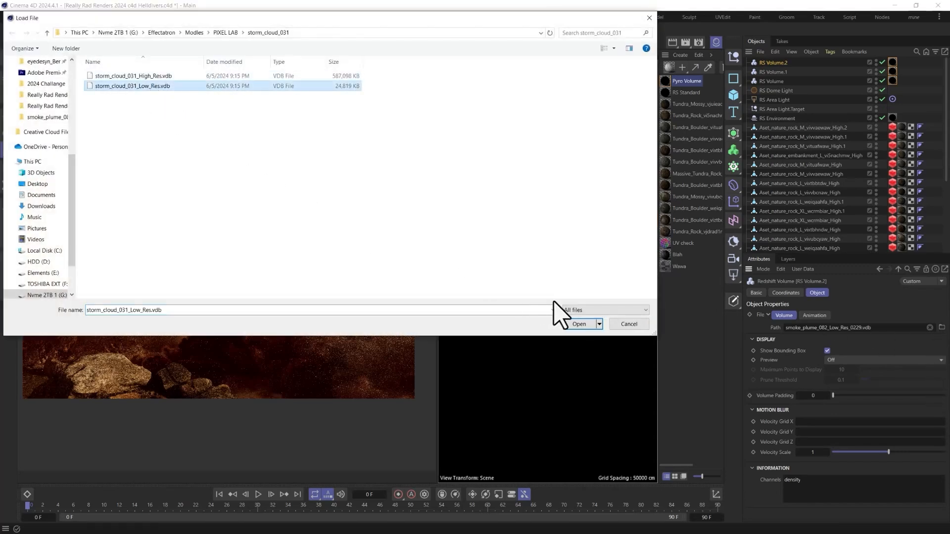
{"action": "left_click", "coordinate": [580, 324]}
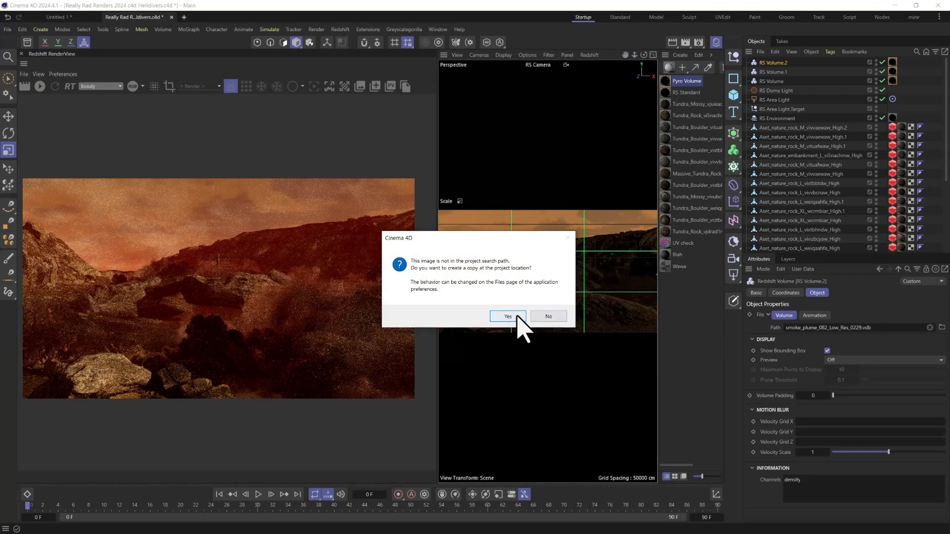
{"action": "left_click", "coordinate": [514, 316]}
Step: Scale RS Volume.2 up to about 346% and, with a Bounding Box preview, move it about 800 cm up toward the sky above the hills
{"action": "left_click_drag", "start_coordinate": [530, 269], "coordinate": [512, 252]}
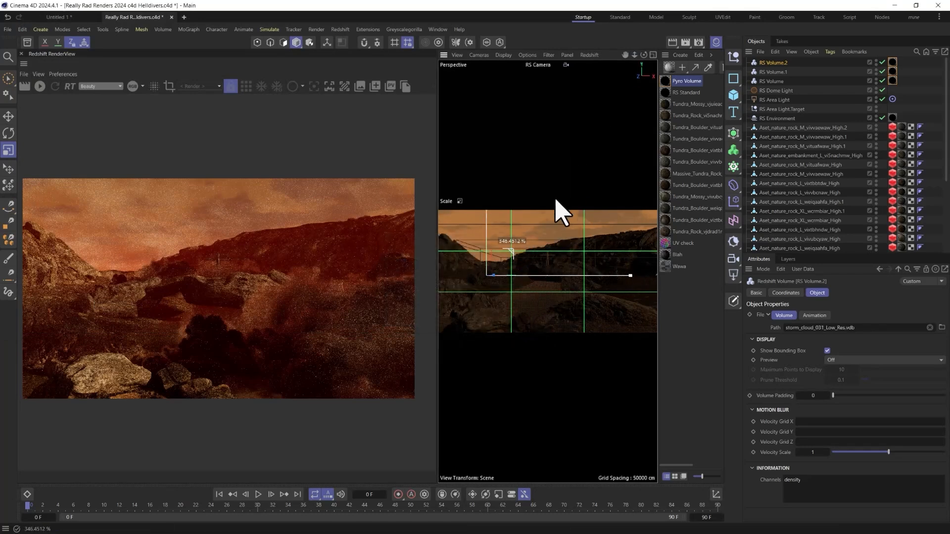
{"action": "left_click", "coordinate": [860, 360]}
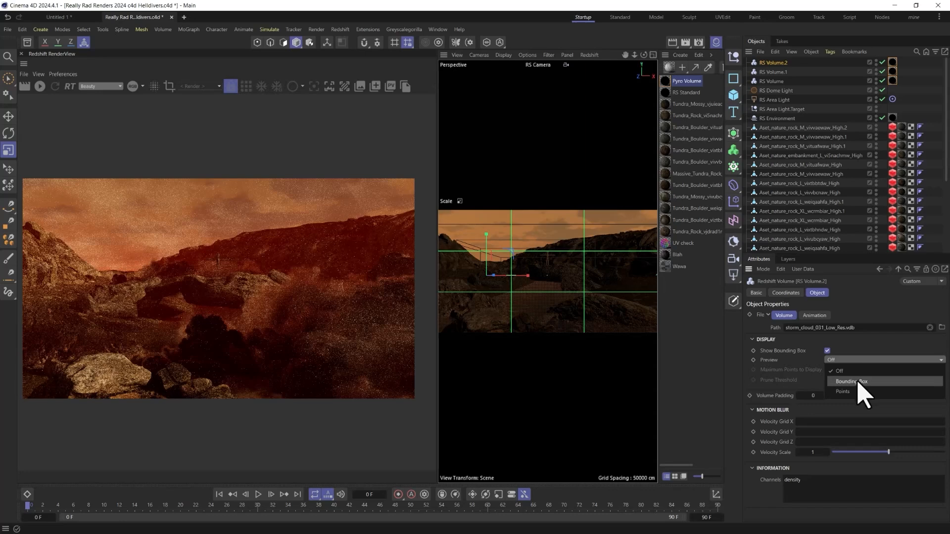
{"action": "left_click", "coordinate": [858, 380]}
{"action": "key", "text": "e"}
{"action": "left_click_drag", "start_coordinate": [513, 257], "coordinate": [562, 227]}
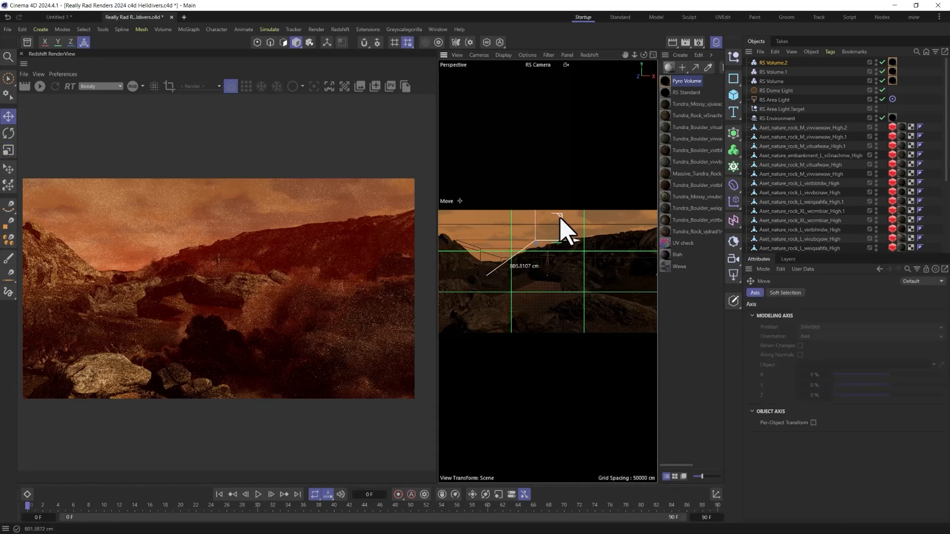
Step: Load storm_cloud_031_High_Res.vdb into RS Volume.2 and copy the file to the project location
{"action": "left_click", "coordinate": [774, 62]}
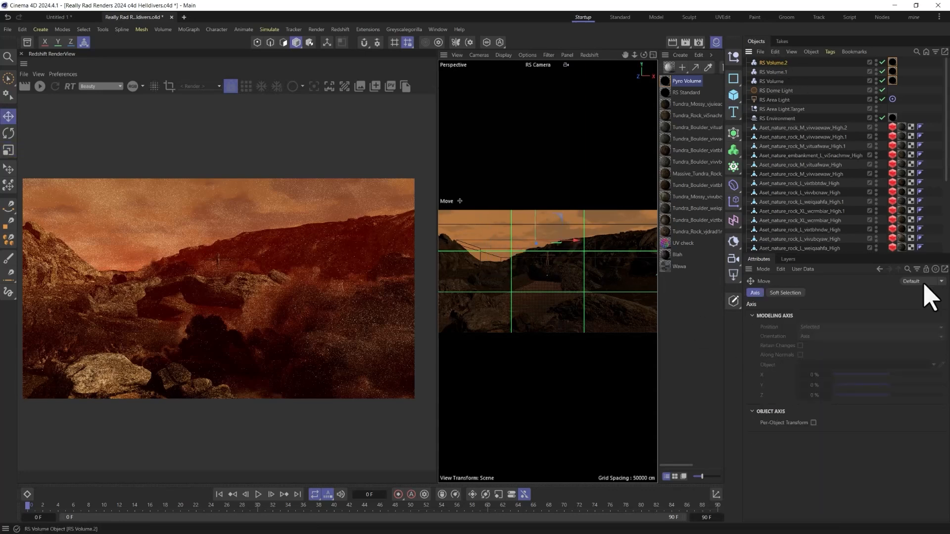
{"action": "left_click", "coordinate": [941, 328]}
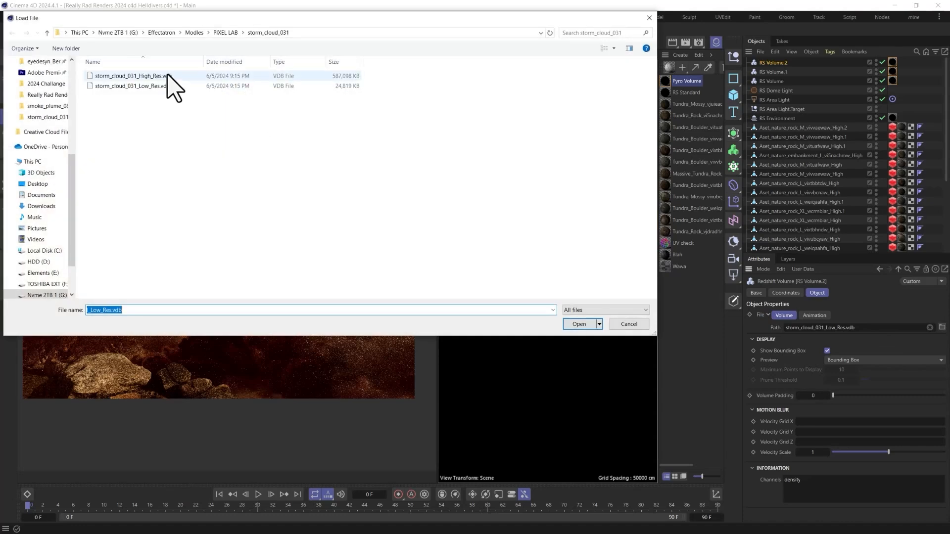
{"action": "left_click", "coordinate": [166, 76]}
{"action": "left_click", "coordinate": [581, 324]}
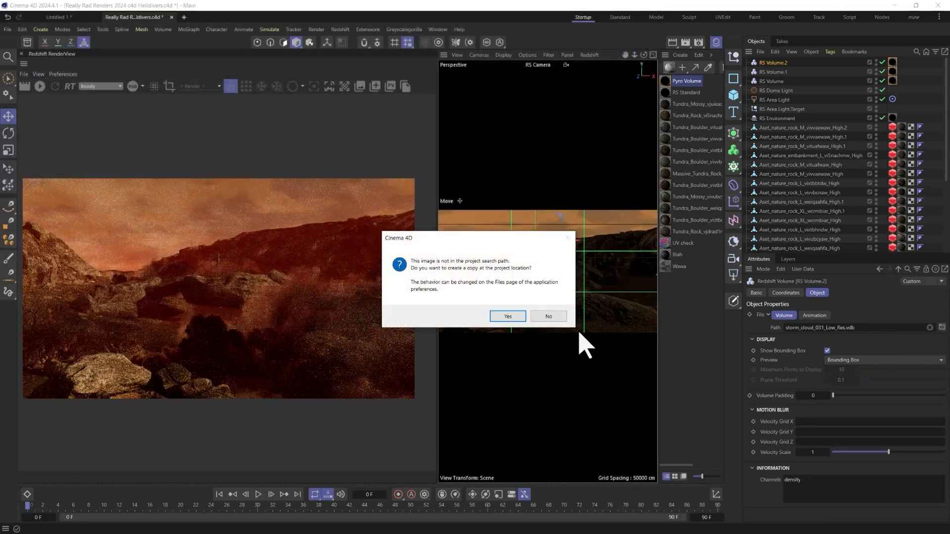
{"action": "left_click", "coordinate": [504, 315]}
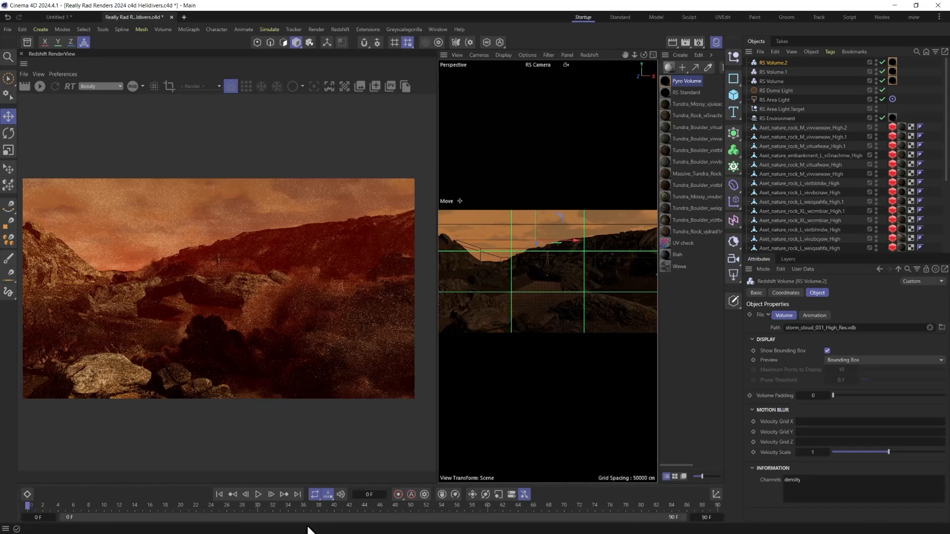
Step: Switch to the web browser and examine the Explosion category of the Motion Lab VDB asset library
{"action": "key", "text": "super"}
{"action": "left_click", "coordinate": [254, 530]}
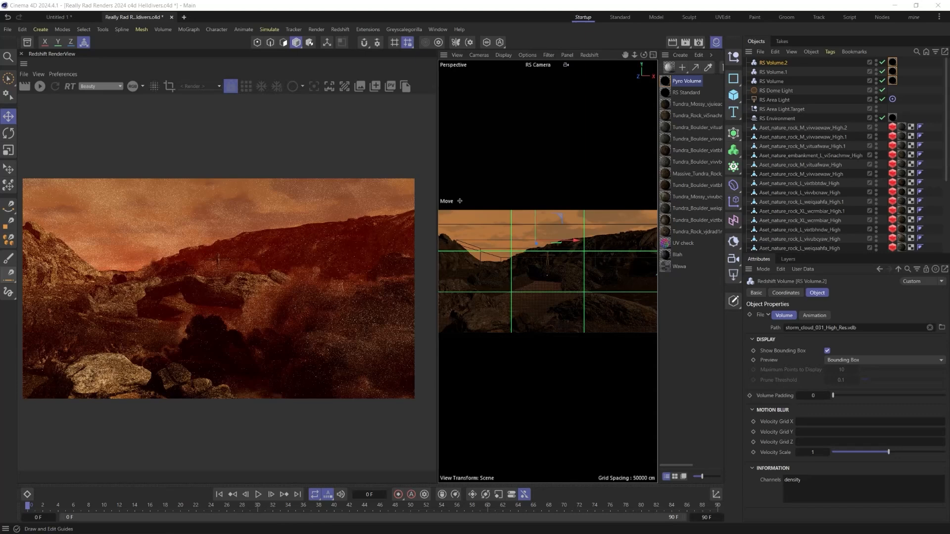
{"action": "left_click_drag", "start_coordinate": [445, 532], "coordinate": [447, 2]}
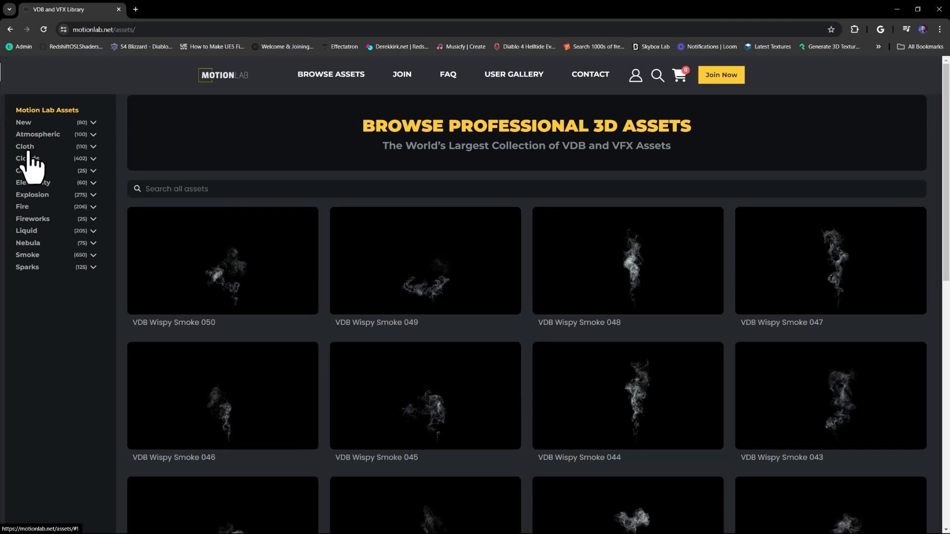
{"action": "left_click", "coordinate": [33, 196]}
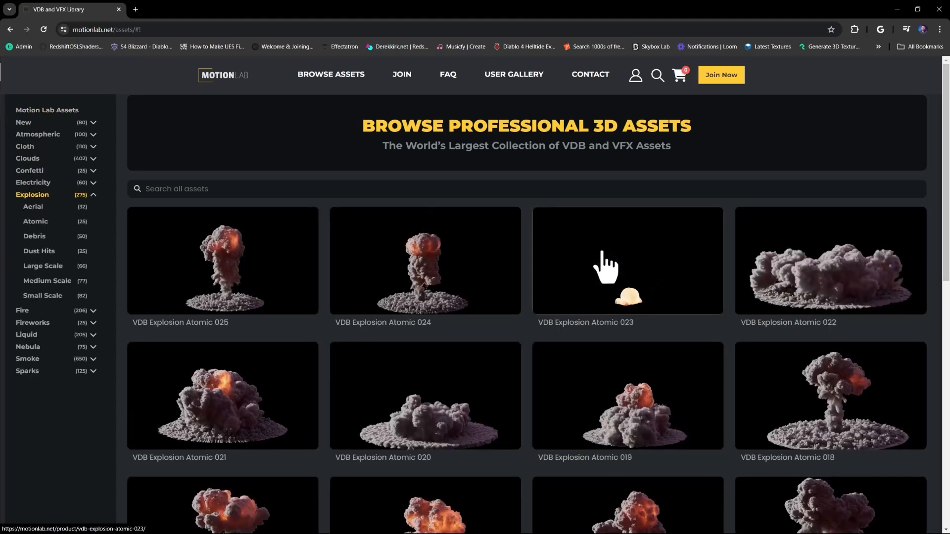
{"action": "scroll", "coordinate": [509, 262], "scroll_direction": "down", "scroll_amount": 3}
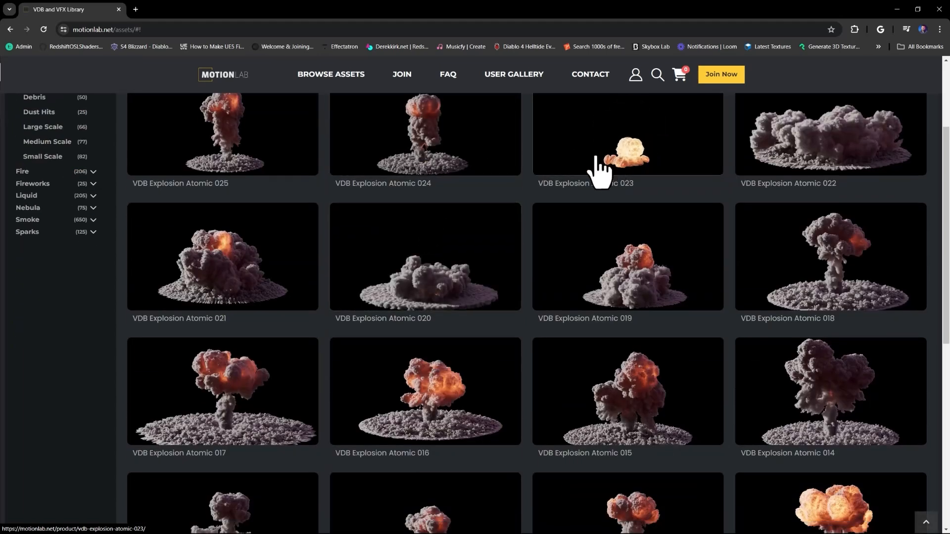
{"action": "scroll", "coordinate": [596, 173], "scroll_direction": "up", "scroll_amount": 1}
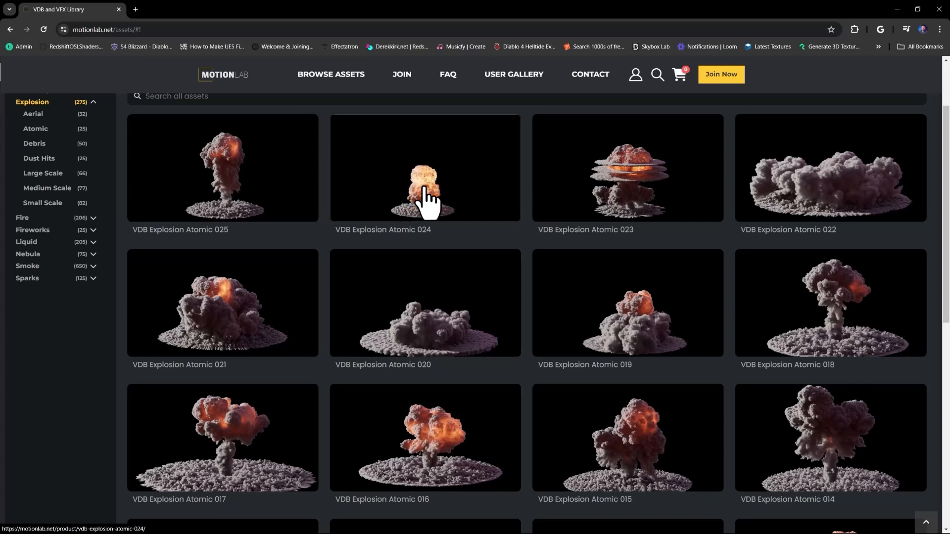
{"action": "scroll", "coordinate": [600, 244], "scroll_direction": "down", "scroll_amount": 5}
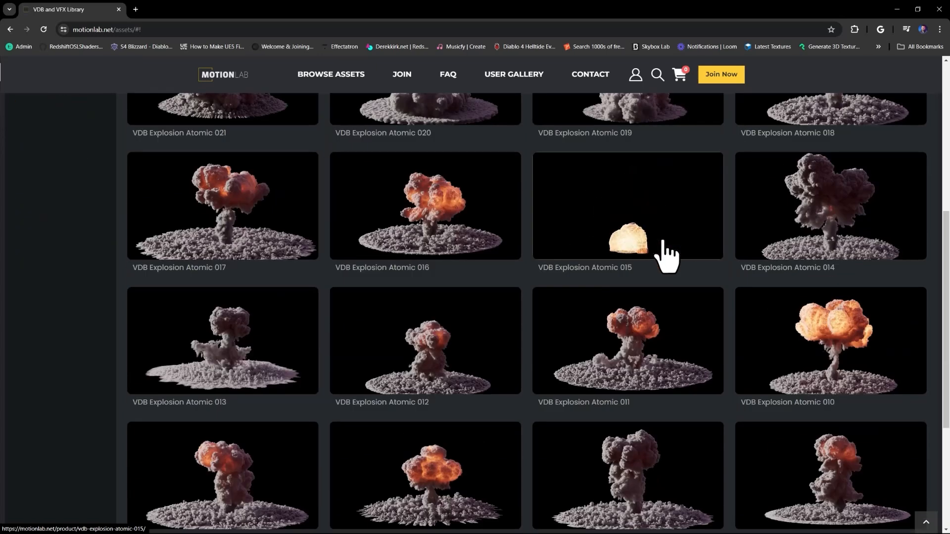
{"action": "scroll", "coordinate": [665, 255], "scroll_direction": "down", "scroll_amount": 4}
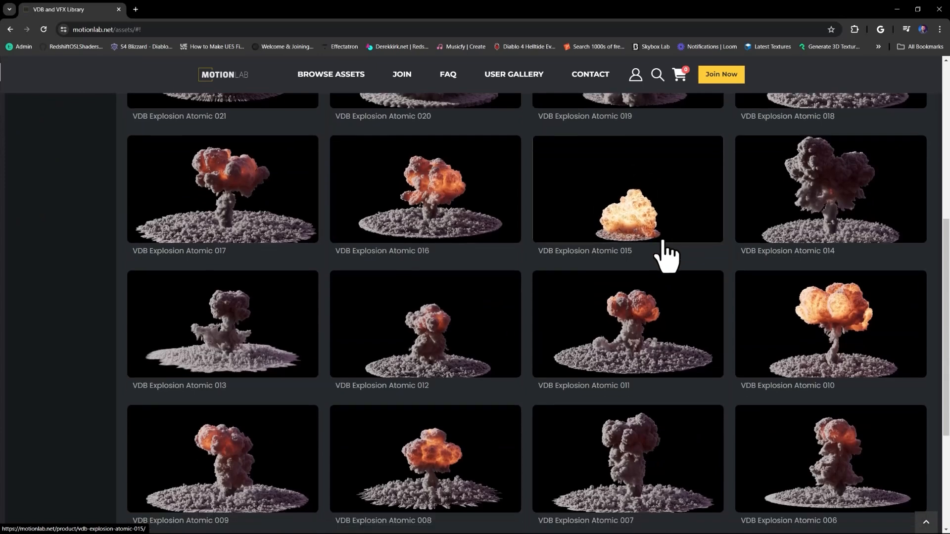
{"action": "scroll", "coordinate": [647, 253], "scroll_direction": "down", "scroll_amount": 1}
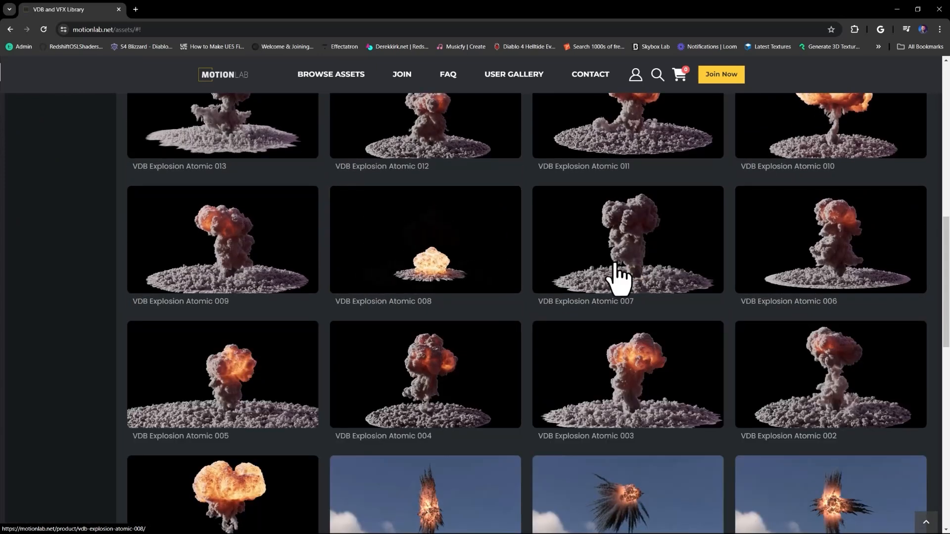
{"action": "scroll", "coordinate": [692, 267], "scroll_direction": "up", "scroll_amount": 3}
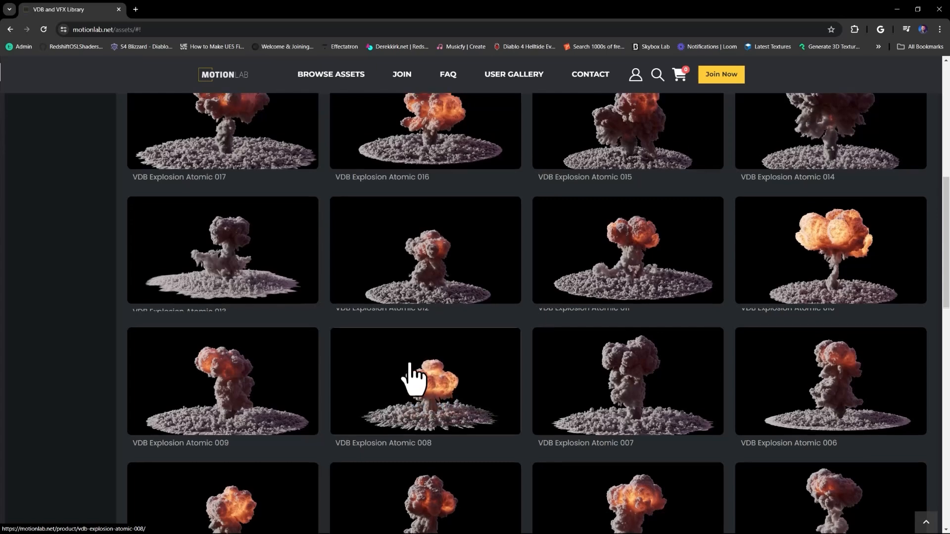
{"action": "scroll", "coordinate": [494, 321], "scroll_direction": "up", "scroll_amount": 7}
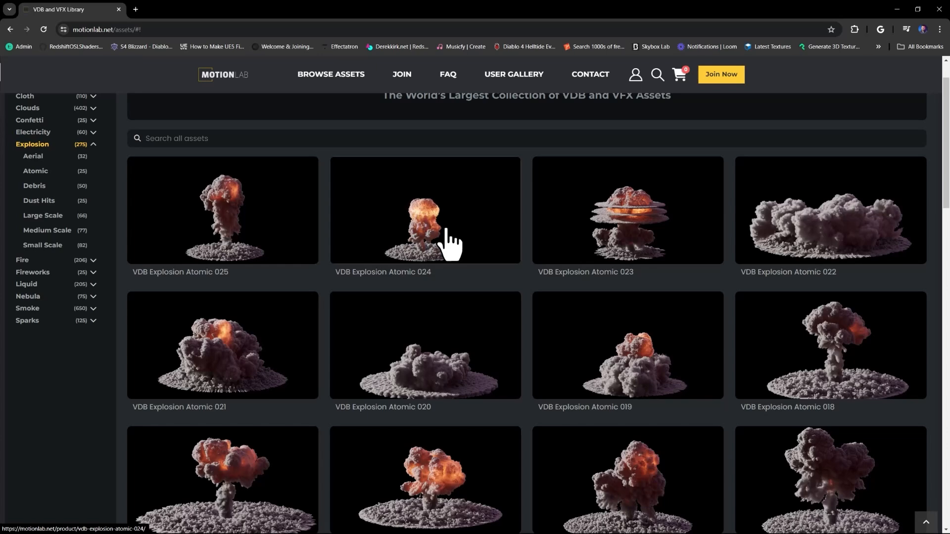
{"action": "scroll", "coordinate": [455, 262], "scroll_direction": "down", "scroll_amount": 5}
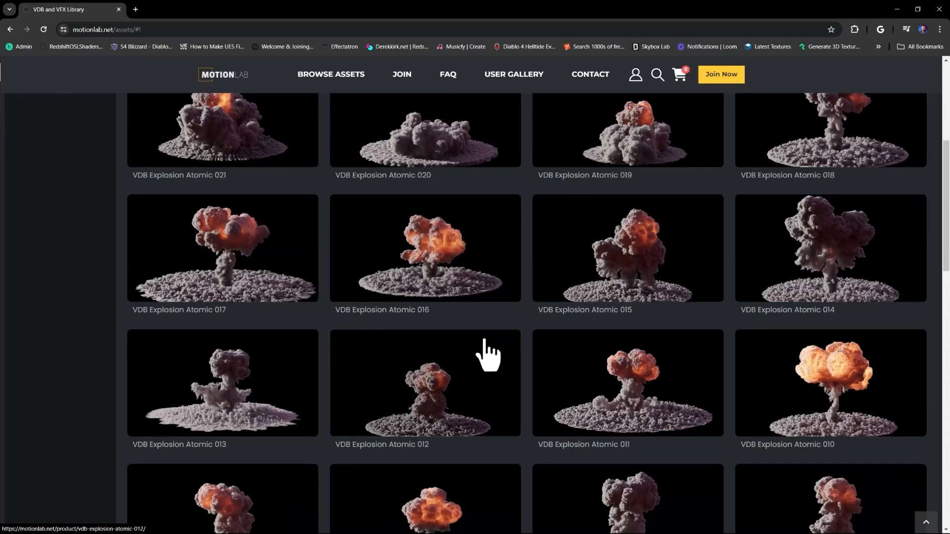
Step: Download atomic_explosion_008_High_Res_frame331_frame480.zip from the VDB Explosion Atomic 008 page into the PIXEL LAB folder
{"action": "scroll", "coordinate": [545, 353], "scroll_direction": "down", "scroll_amount": 2}
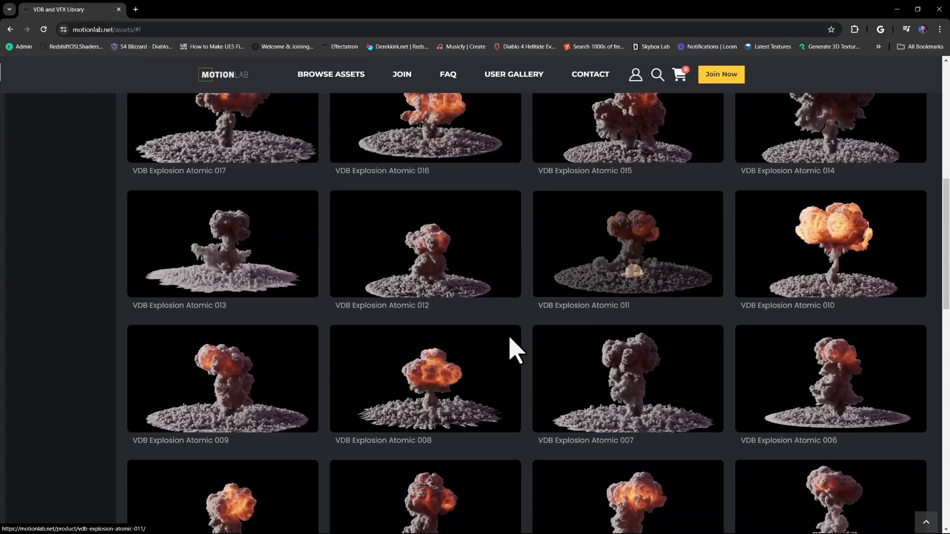
{"action": "left_click", "coordinate": [467, 389]}
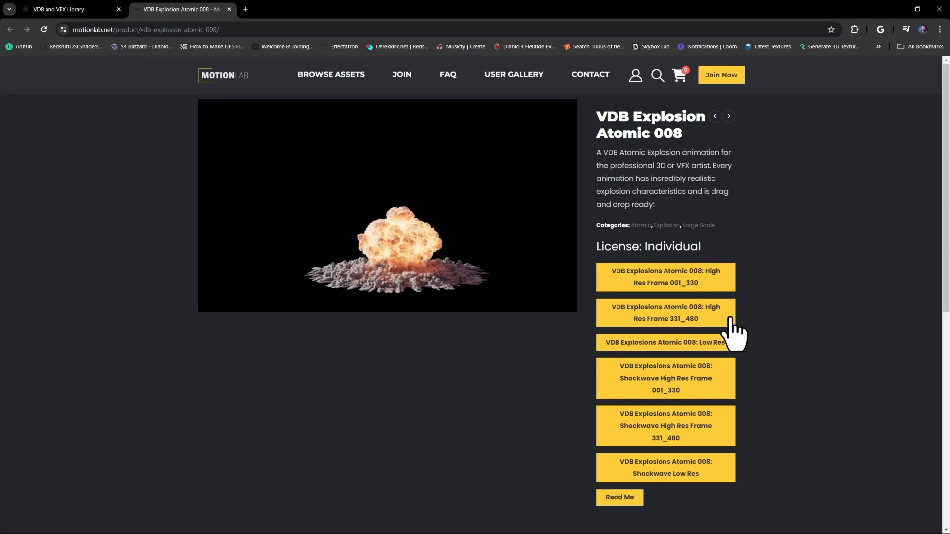
{"action": "left_click", "coordinate": [664, 317]}
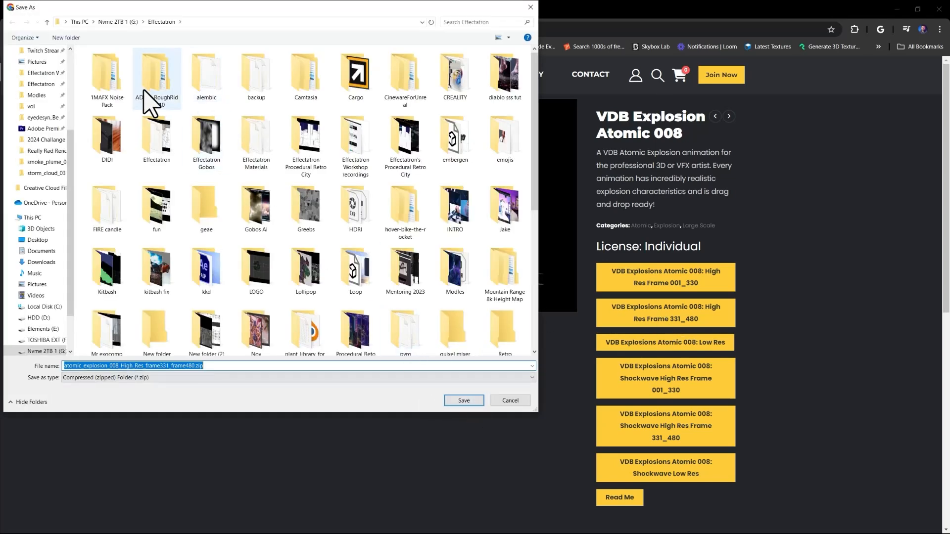
{"action": "scroll", "coordinate": [394, 282], "scroll_direction": "down", "scroll_amount": 3}
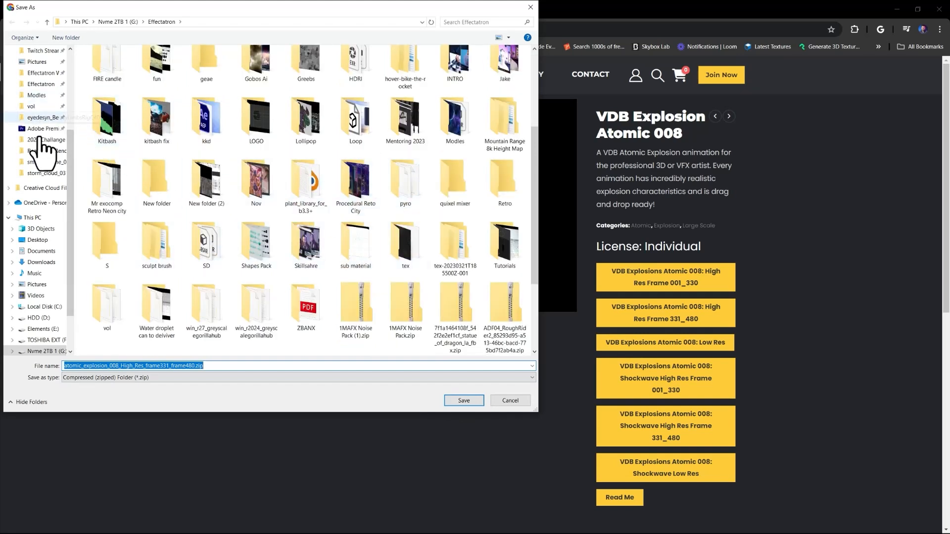
{"action": "scroll", "coordinate": [43, 146], "scroll_direction": "up", "scroll_amount": 1}
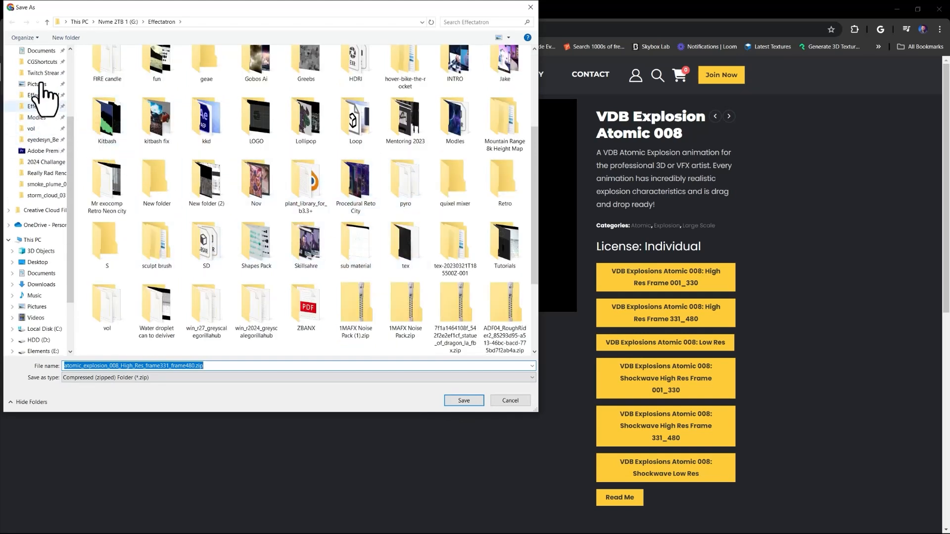
{"action": "left_click", "coordinate": [45, 184]}
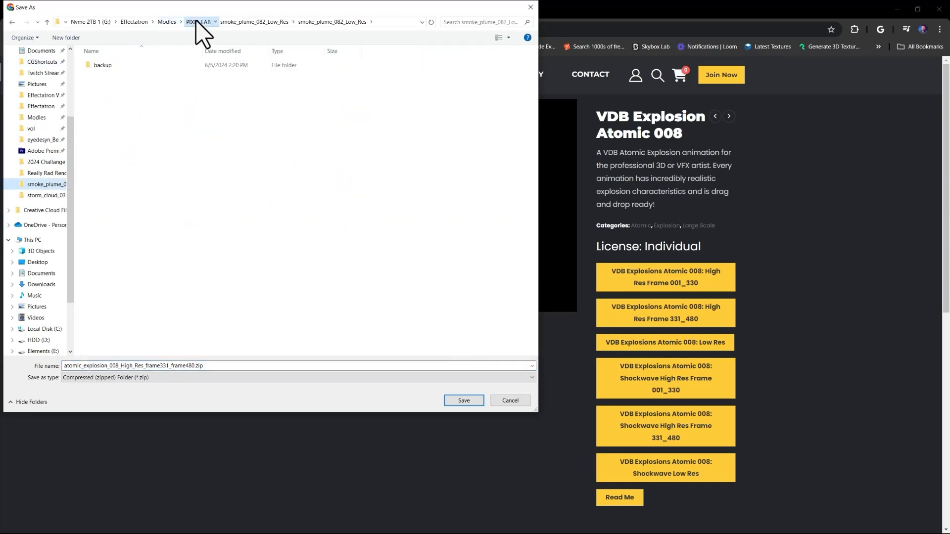
{"action": "left_click", "coordinate": [197, 22]}
{"action": "left_click", "coordinate": [476, 401]}
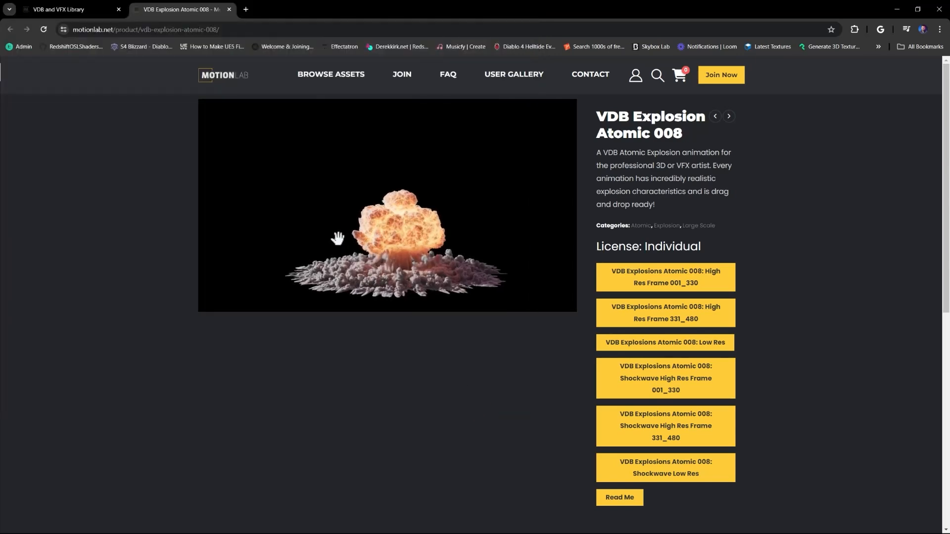
Step: Shrink the browser window over the scene and pause the high-res explosion download in the recent download history
{"action": "left_click_drag", "start_coordinate": [798, 15], "coordinate": [392, 121]}
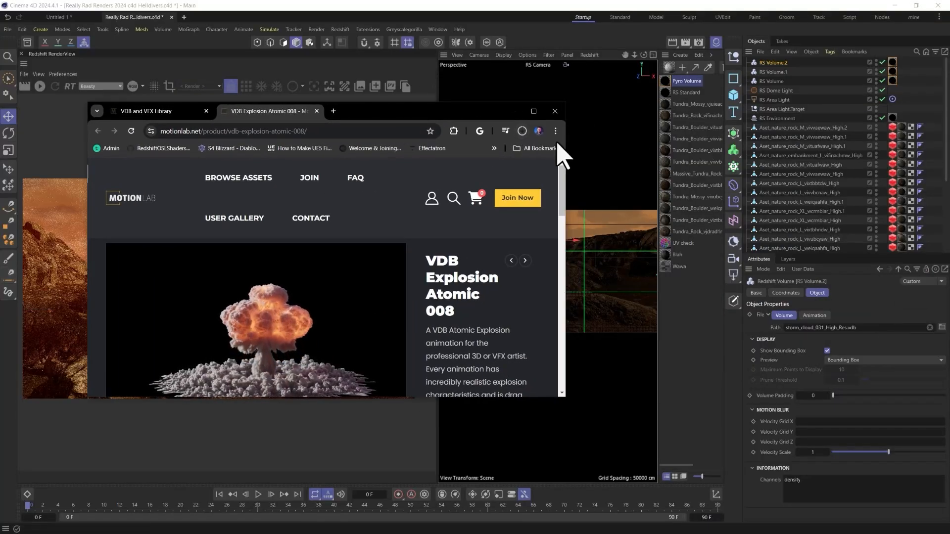
{"action": "left_click", "coordinate": [522, 130]}
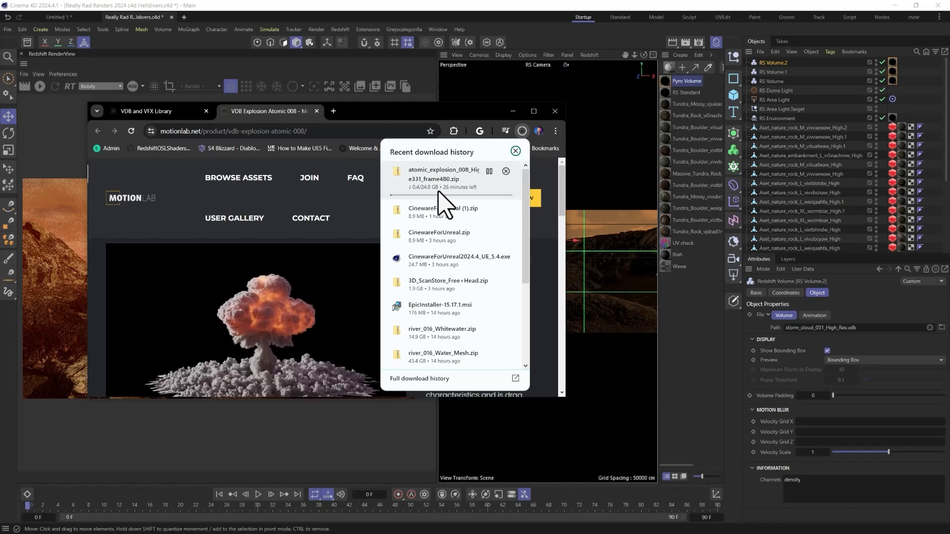
{"action": "left_click", "coordinate": [352, 213]}
Step: Download atomic_explosion_008_Low_Res.zip into the PIXEL LAB folder, check its download progress and switch back to Cinema 4D
{"action": "scroll", "coordinate": [481, 311], "scroll_direction": "down", "scroll_amount": 8}
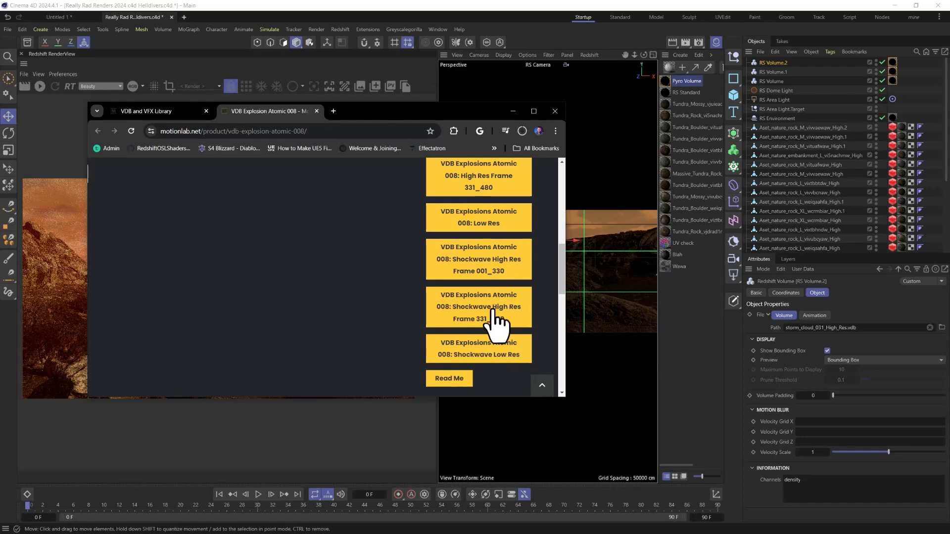
{"action": "scroll", "coordinate": [494, 301], "scroll_direction": "up", "scroll_amount": 3}
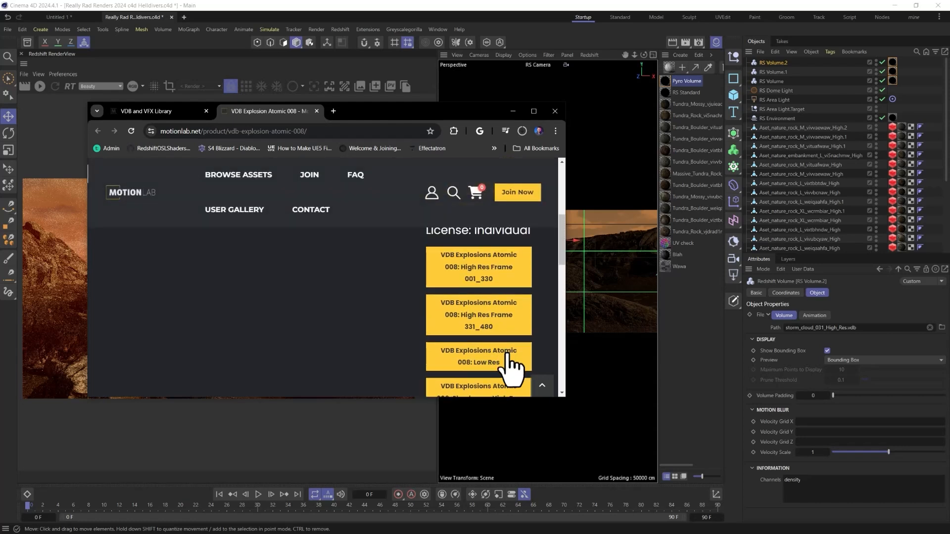
{"action": "left_click", "coordinate": [482, 360]}
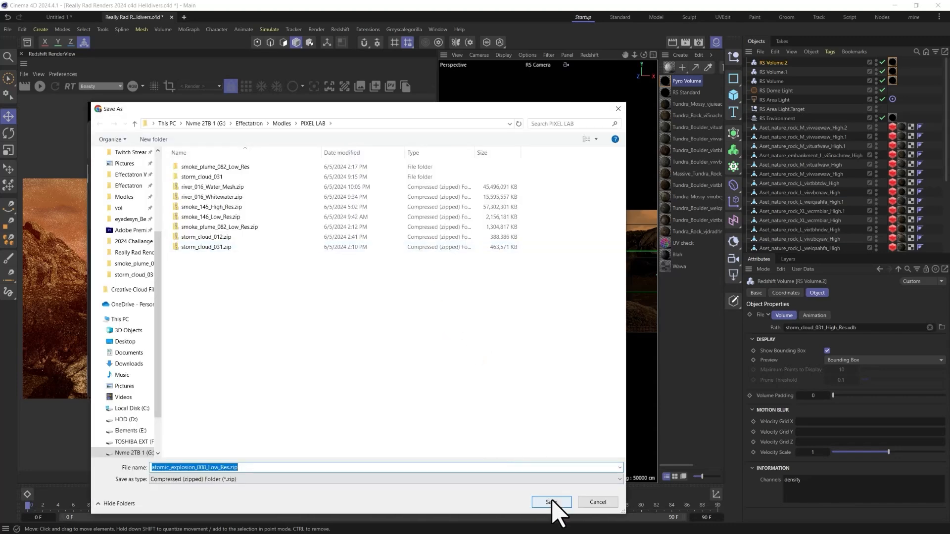
{"action": "left_click", "coordinate": [551, 502]}
{"action": "left_click", "coordinate": [523, 131]}
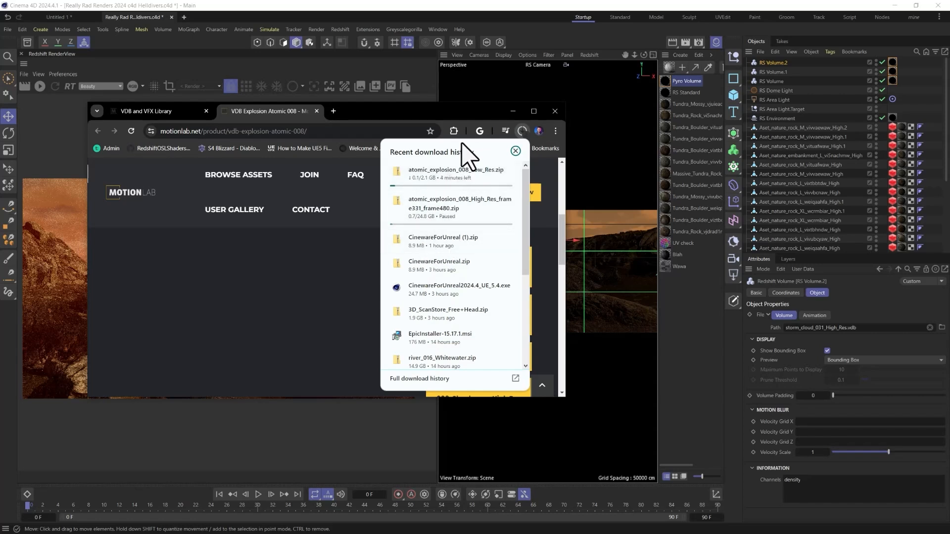
{"action": "left_click", "coordinate": [350, 297]}
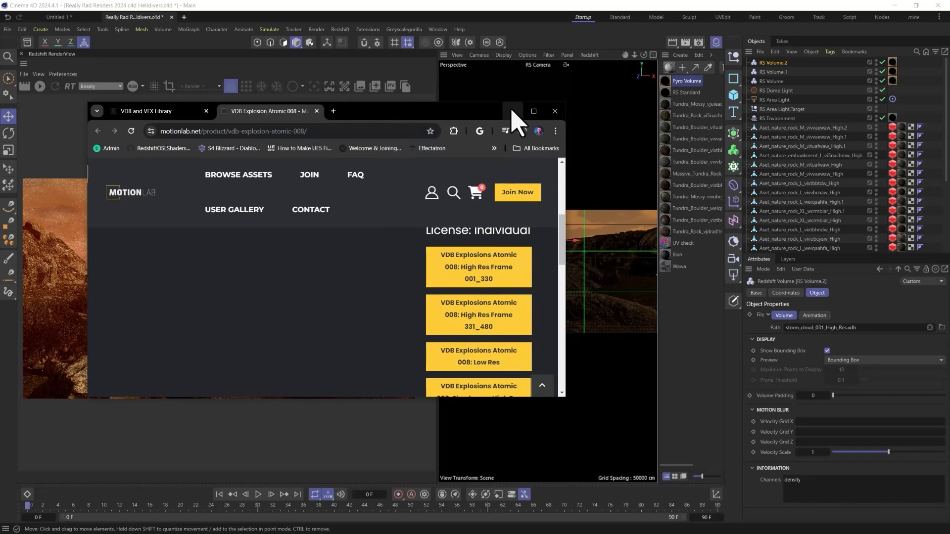
{"action": "left_click", "coordinate": [512, 111]}
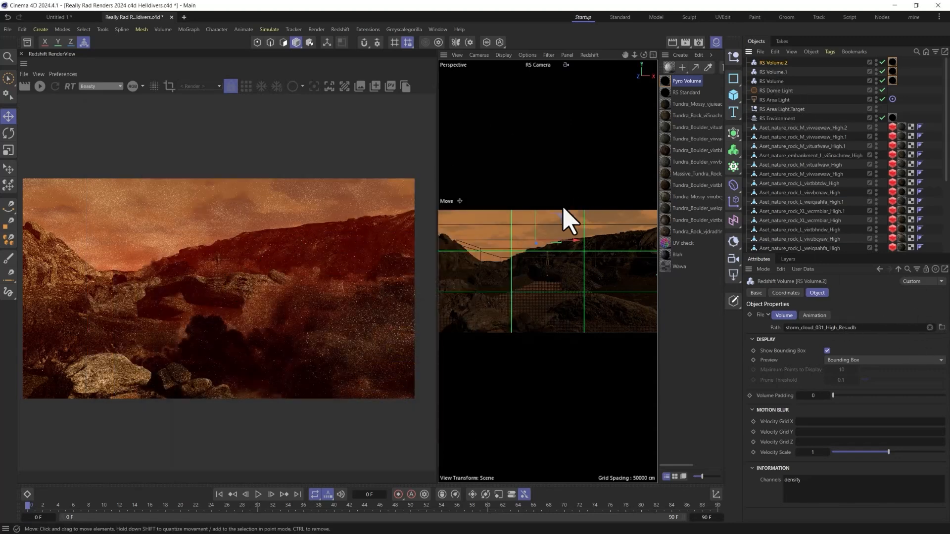
Step: Shift RS Volume.2 sideways along the hills in the camera view and set its Preview to Off
{"action": "left_click_drag", "start_coordinate": [569, 216], "coordinate": [594, 214]}
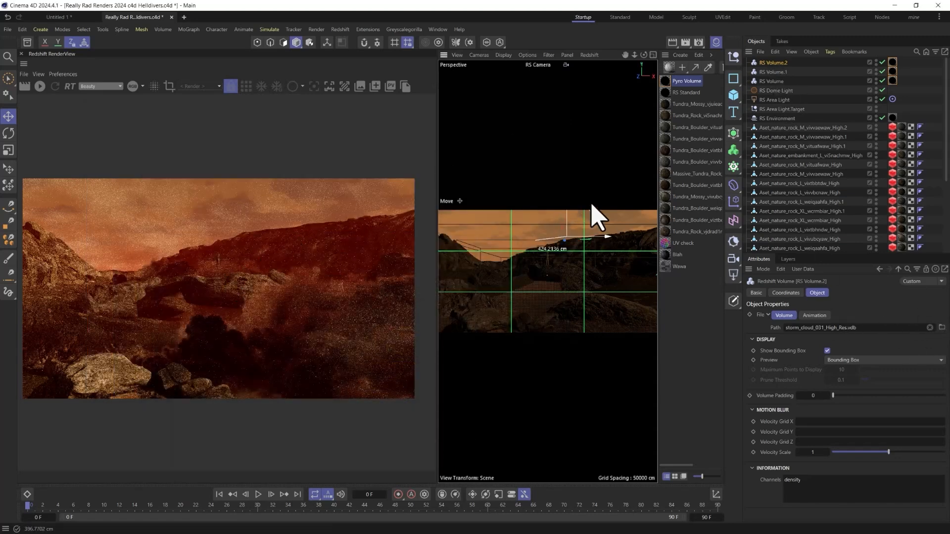
{"action": "left_click", "coordinate": [854, 360]}
{"action": "left_click", "coordinate": [841, 369]}
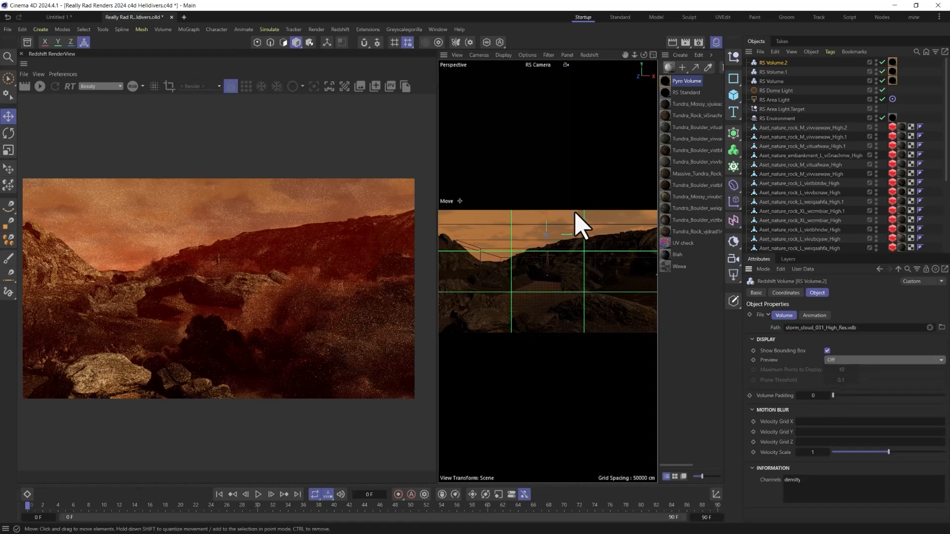
{"action": "mouse_move", "coordinate": [576, 225]}
{"action": "left_mouse_down"}
{"action": "mouse_move", "coordinate": [576, 290]}
{"action": "mouse_move", "coordinate": [583, 240]}
{"action": "left_mouse_up"}
Step: Try scaling RS Volume.2 up to more than 300% in the camera view, changing the editing mode between attempts
{"action": "key", "text": "t"}
{"action": "left_click_drag", "start_coordinate": [582, 243], "coordinate": [564, 269]}
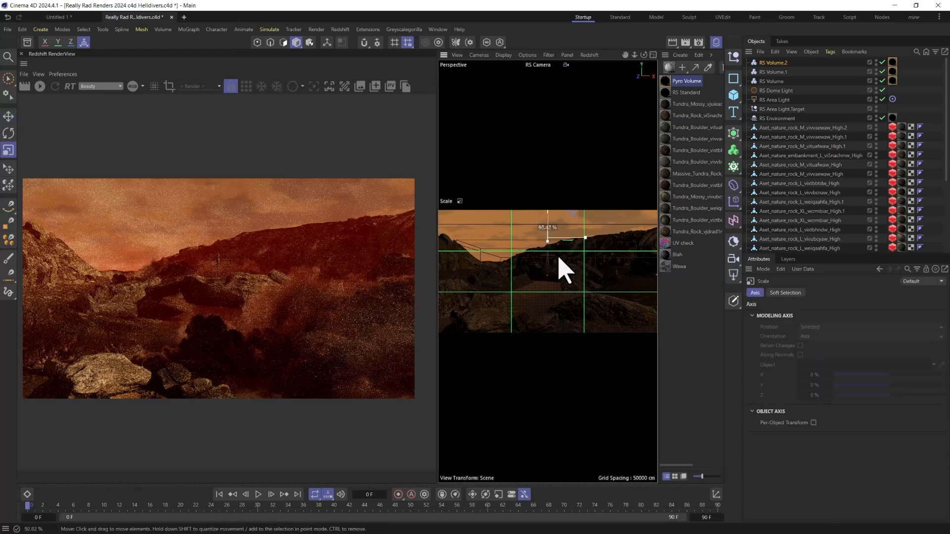
{"action": "left_click_drag", "start_coordinate": [556, 238], "coordinate": [596, 237]}
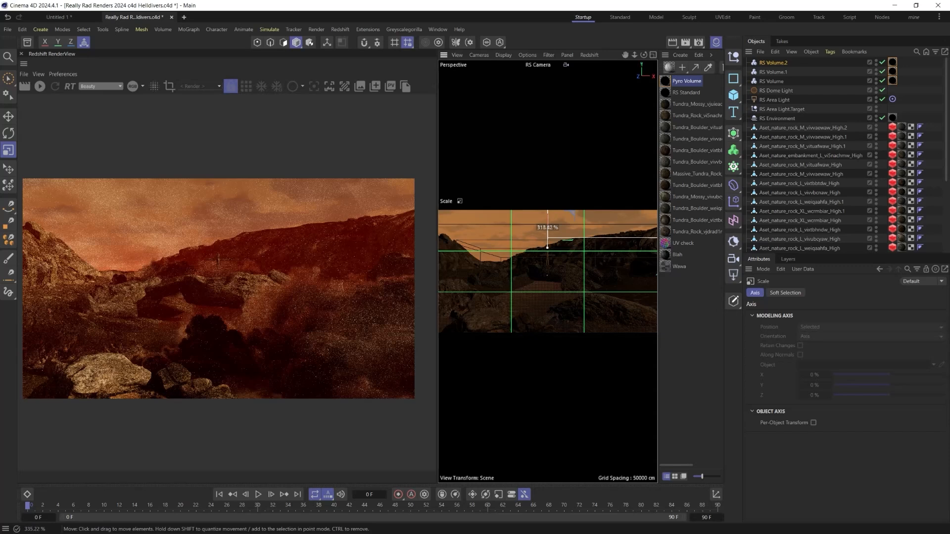
{"action": "left_click_drag", "start_coordinate": [595, 286], "coordinate": [561, 323]}
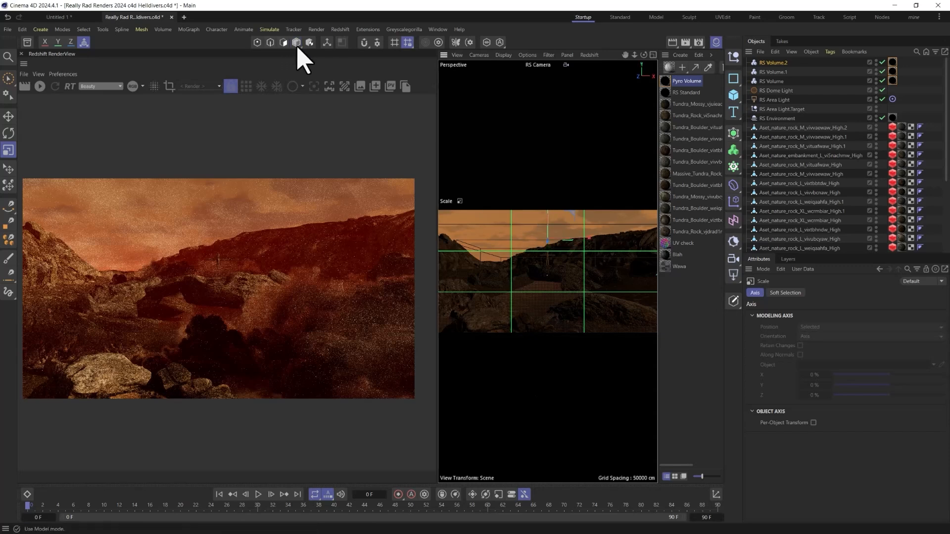
{"action": "left_click", "coordinate": [309, 43]}
{"action": "left_click", "coordinate": [326, 73]}
{"action": "left_click_drag", "start_coordinate": [568, 254], "coordinate": [597, 238]}
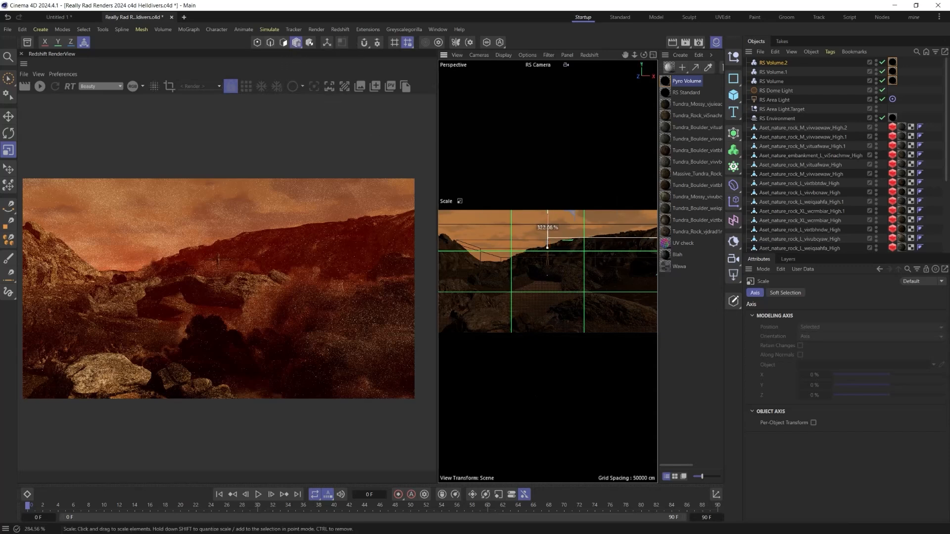
{"action": "left_click_drag", "start_coordinate": [613, 302], "coordinate": [512, 345]}
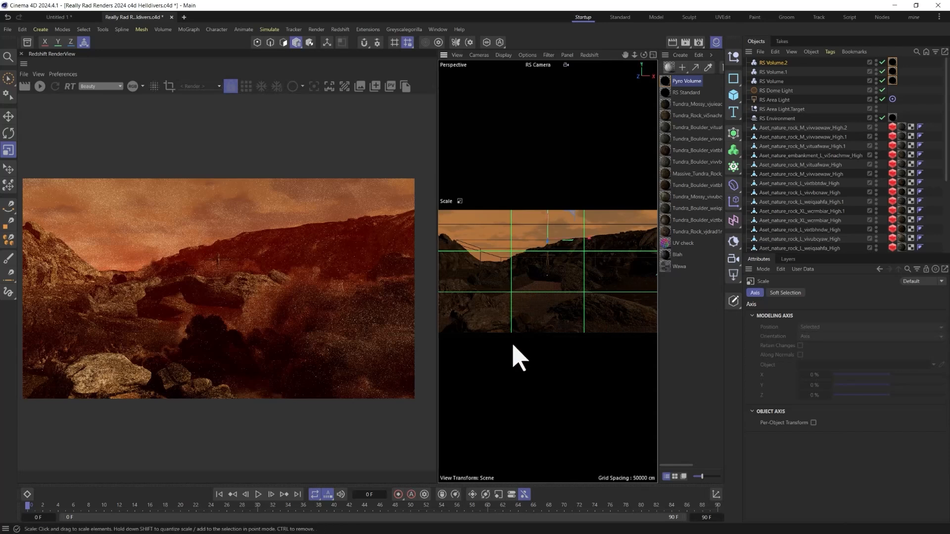
Step: Delete RS Volume.2 and add a new, empty RS Volume object to the scene in its place
{"action": "left_click", "coordinate": [771, 67]}
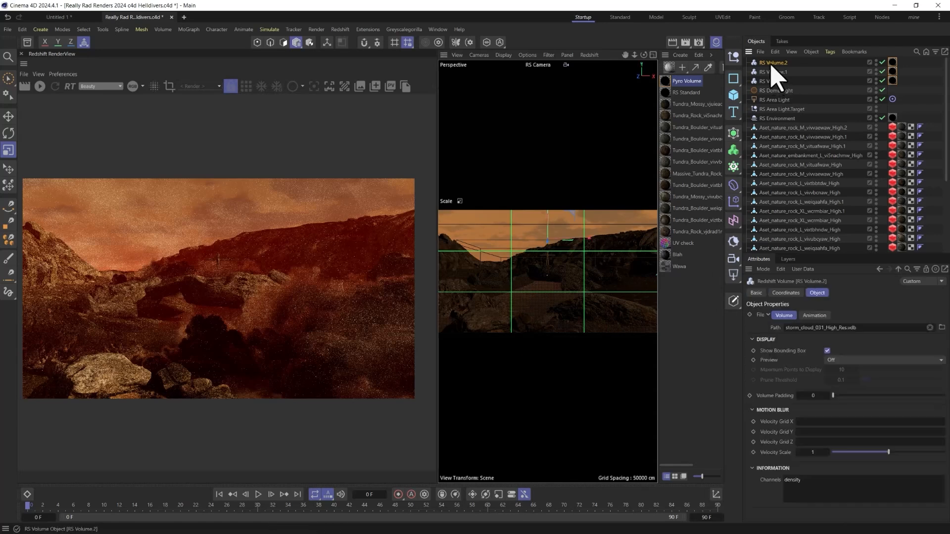
{"action": "key", "text": "Delete"}
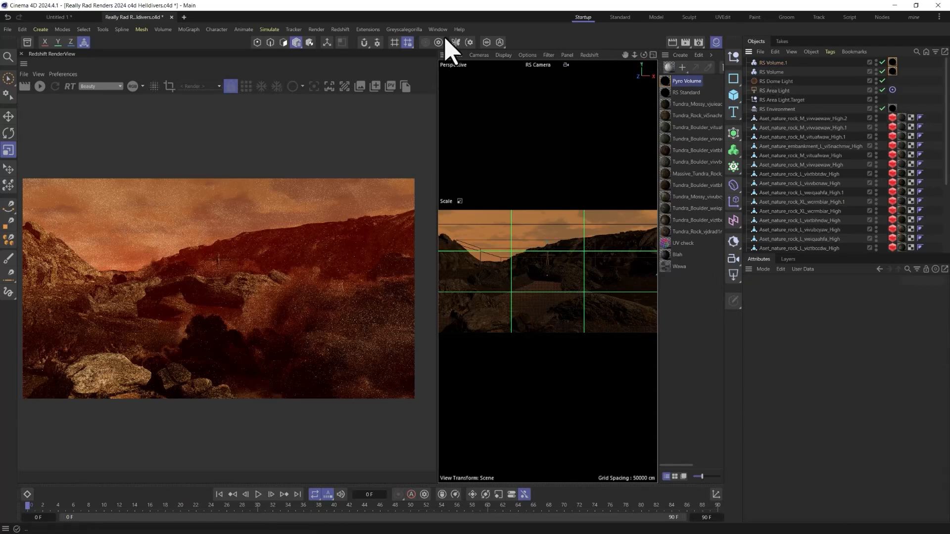
{"action": "left_click", "coordinate": [340, 30]}
{"action": "mouse_move", "coordinate": [351, 47]}
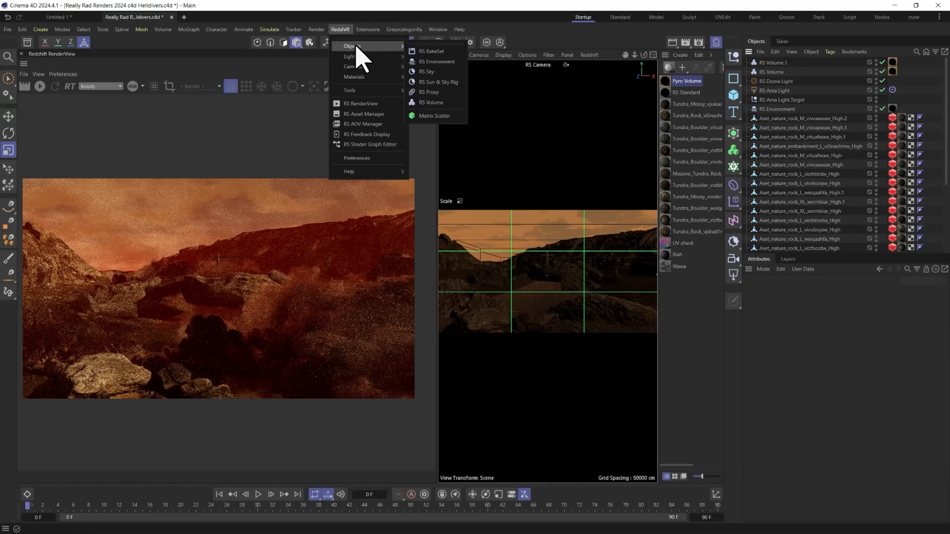
{"action": "left_click", "coordinate": [440, 103]}
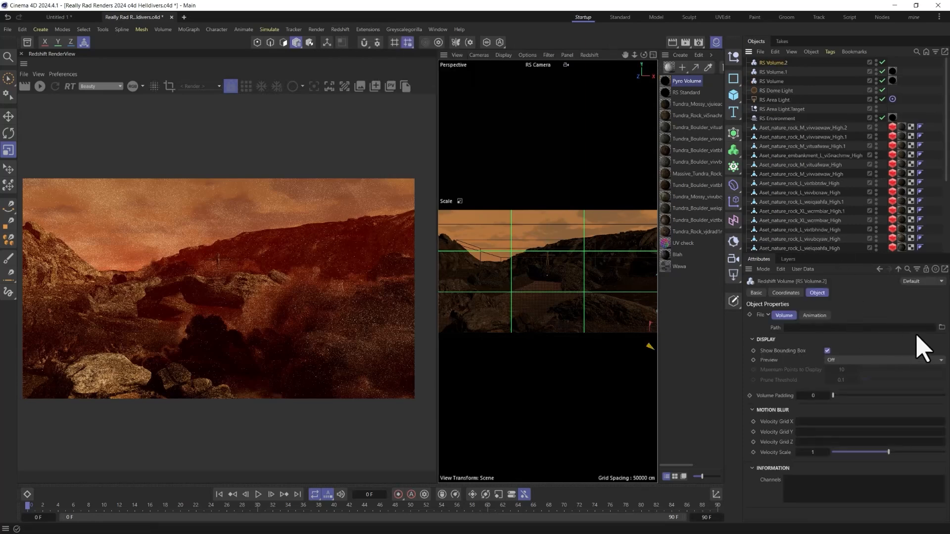
Step: Load the storm cloud VDB from the storm_cloud_031 folder into the new RS Volume.2 and set its Preview to Bounding Box
{"action": "left_click", "coordinate": [941, 328]}
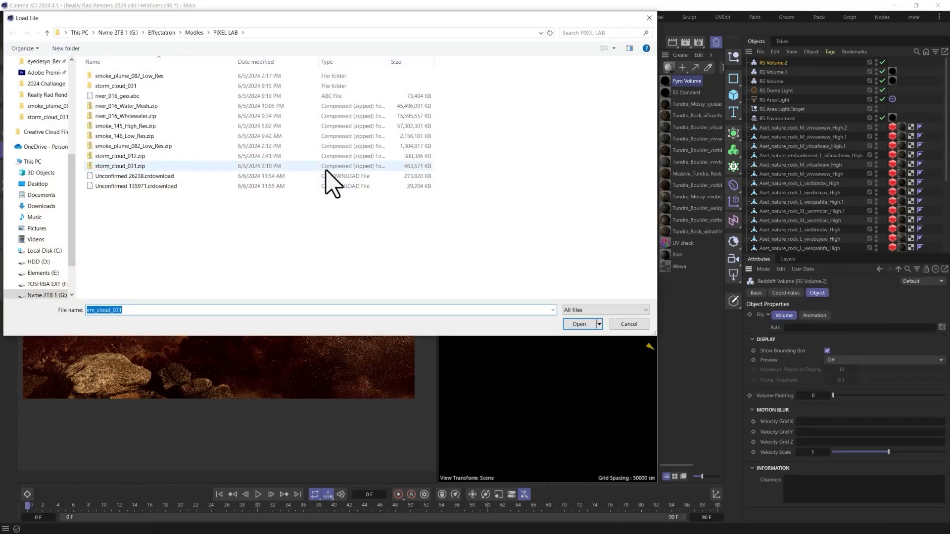
{"action": "double_click", "coordinate": [118, 86]}
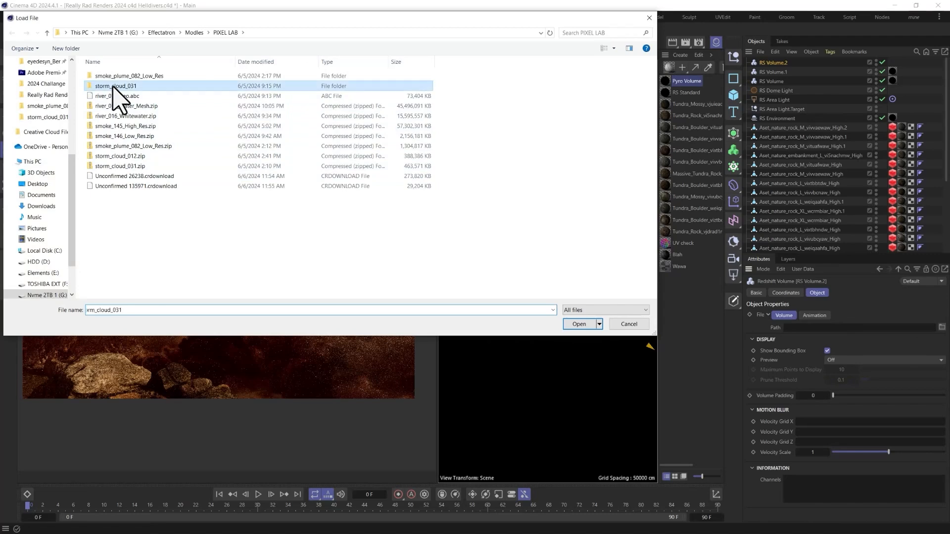
{"action": "left_click", "coordinate": [123, 86]}
{"action": "left_click", "coordinate": [591, 324]}
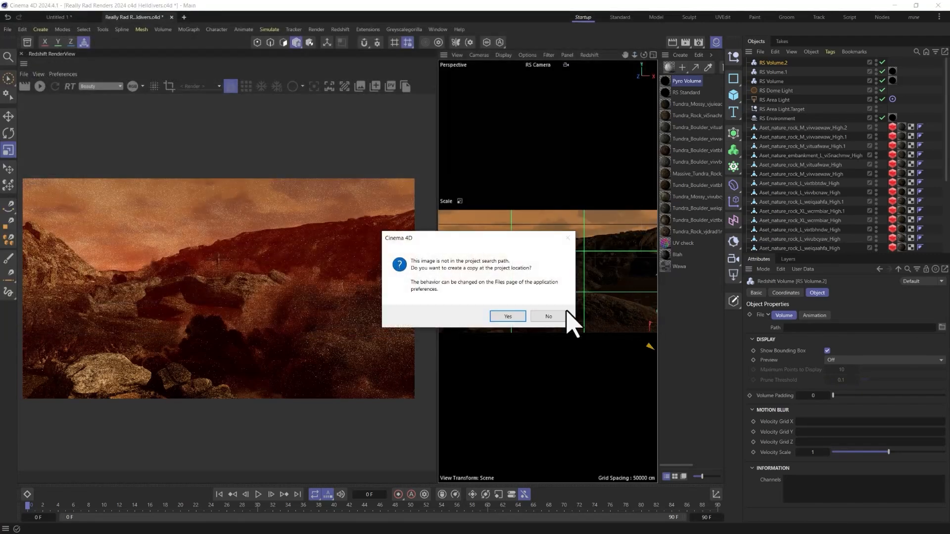
{"action": "left_click", "coordinate": [510, 316]}
{"action": "left_click", "coordinate": [502, 306]}
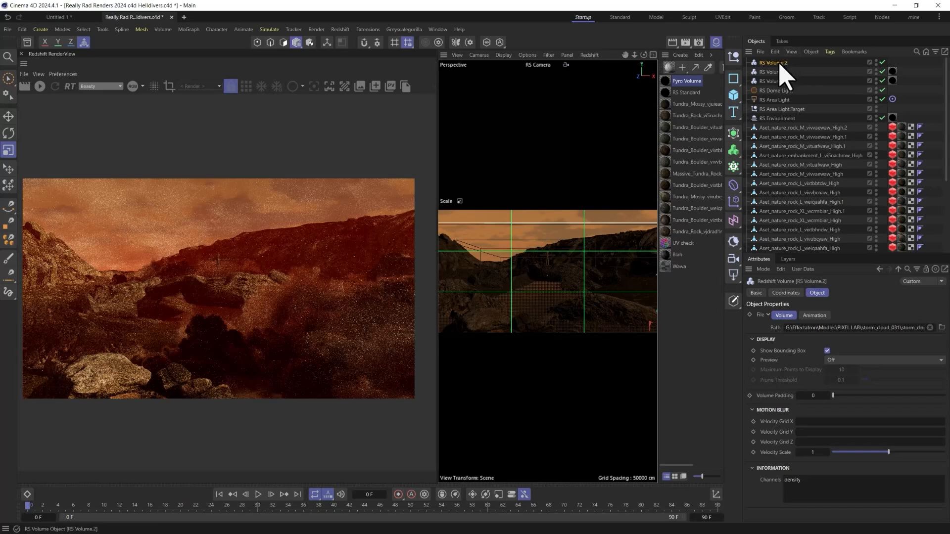
{"action": "left_click", "coordinate": [849, 363]}
{"action": "left_click", "coordinate": [844, 388]}
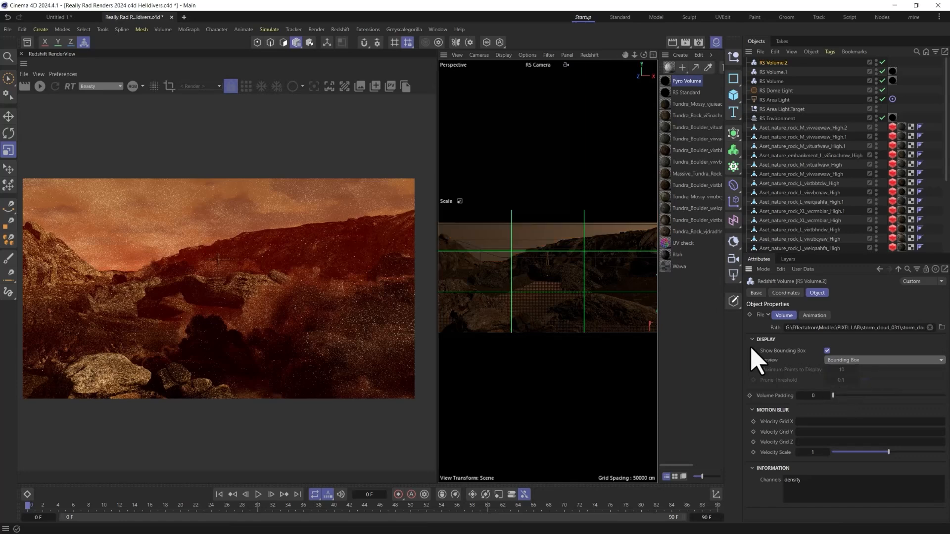
Step: Move the new RS Volume.2 farther back in the Top view and raise it toward the sky above the hills
{"action": "key", "text": "e"}
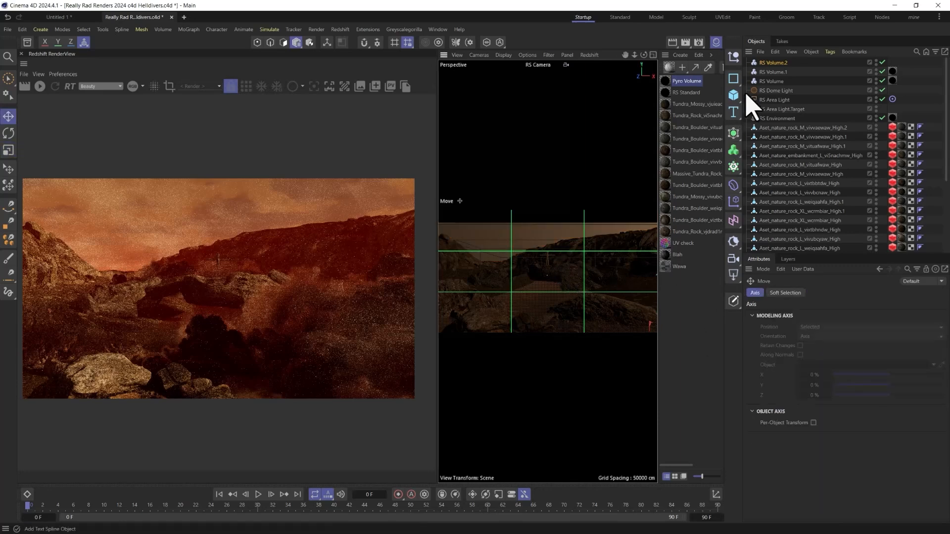
{"action": "left_click", "coordinate": [772, 63]}
{"action": "middle_click", "coordinate": [558, 233]}
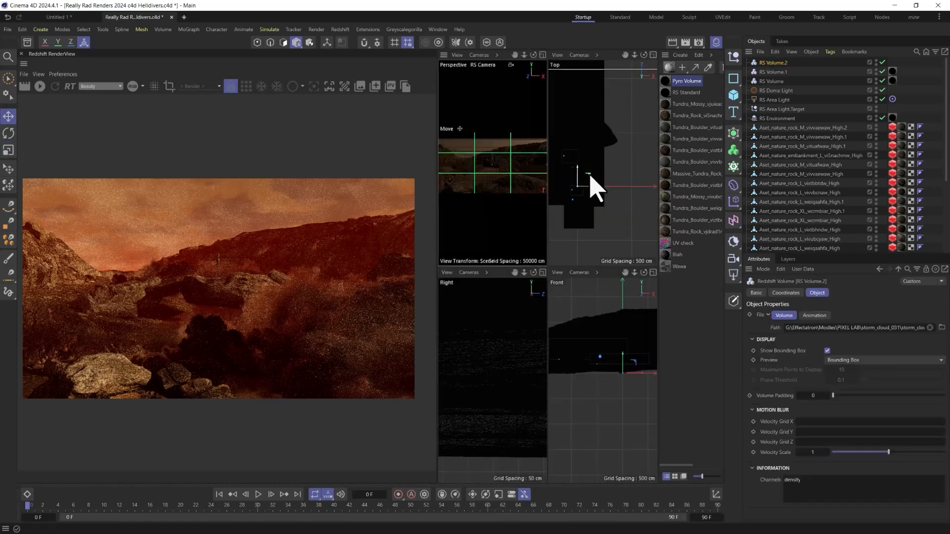
{"action": "left_click_drag", "start_coordinate": [590, 179], "coordinate": [588, 155]}
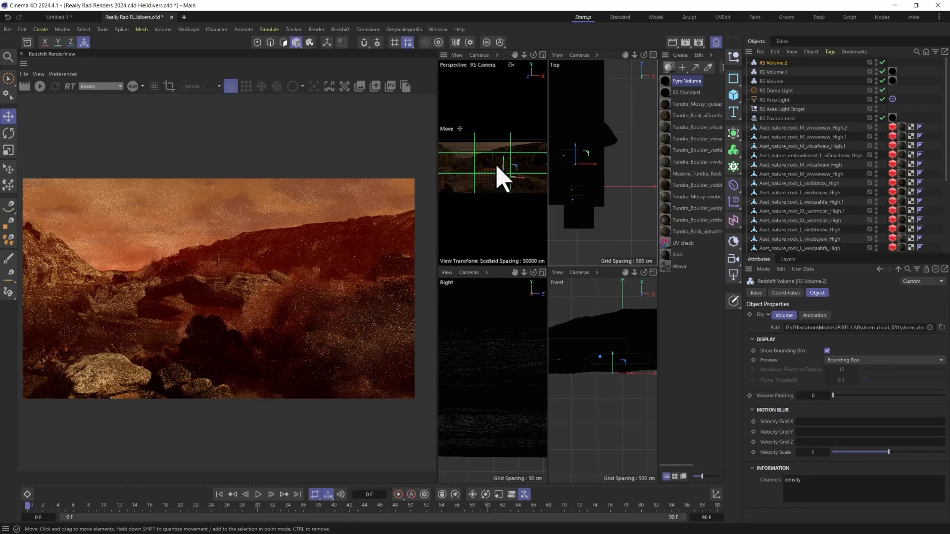
{"action": "left_click_drag", "start_coordinate": [503, 176], "coordinate": [509, 133]}
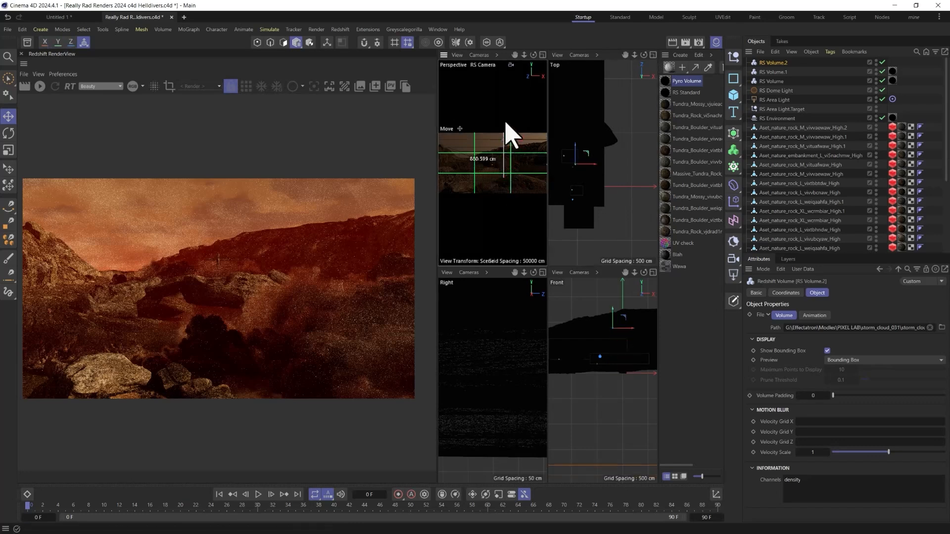
Step: Shift RS Volume.2 in the Top view and scale it up so it spans the valley behind the river
{"action": "left_click_drag", "start_coordinate": [586, 155], "coordinate": [577, 180]}
{"action": "key", "text": "t"}
{"action": "key", "text": "e"}
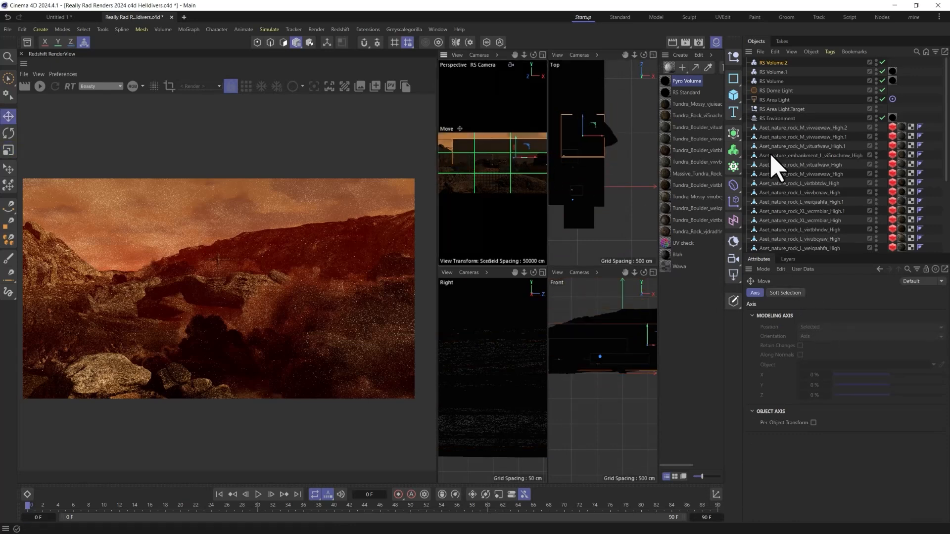
Step: Set the Preview of RS Volume.2 to Points with Maximum Points to Display at 250
{"action": "left_click", "coordinate": [772, 62]}
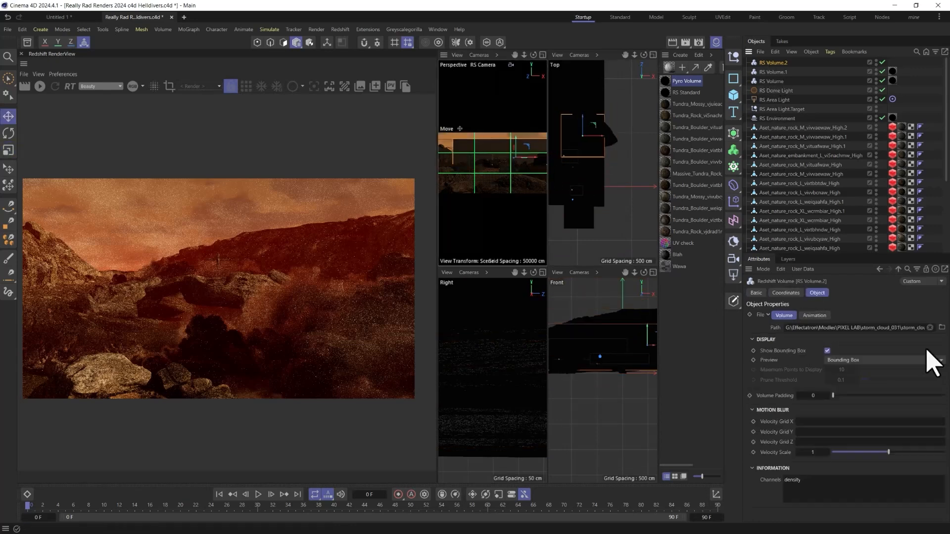
{"action": "left_click", "coordinate": [852, 360]}
{"action": "left_click", "coordinate": [848, 388]}
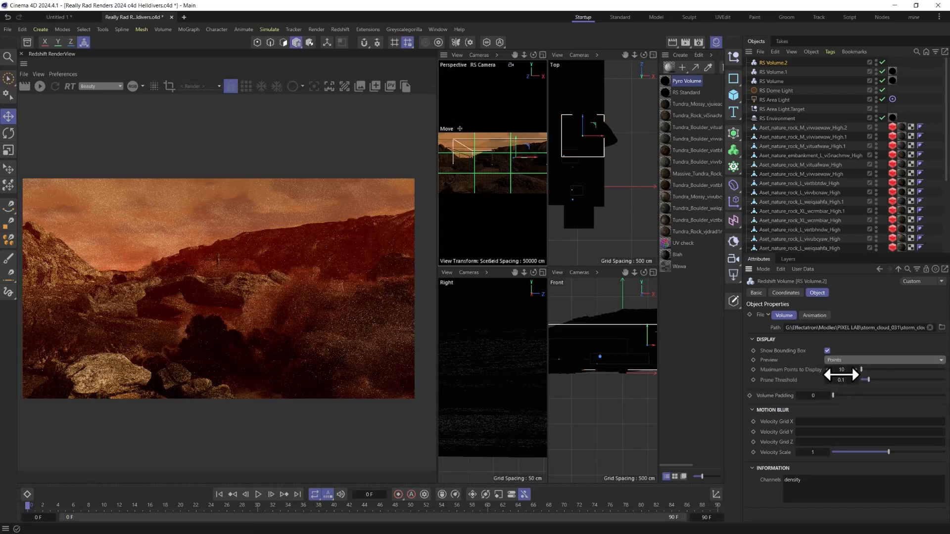
{"action": "left_click", "coordinate": [841, 370]}
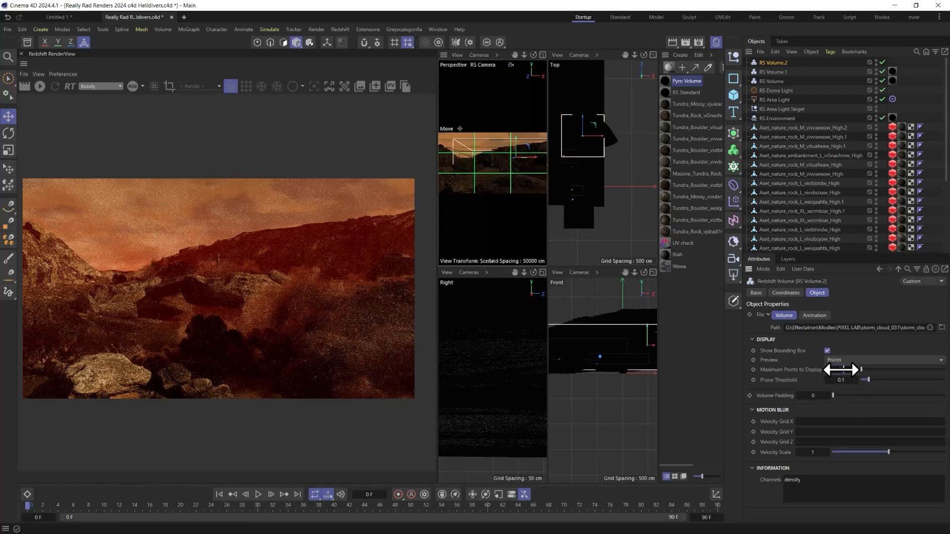
{"action": "type", "text": "250"}
{"action": "key", "text": "Return"}
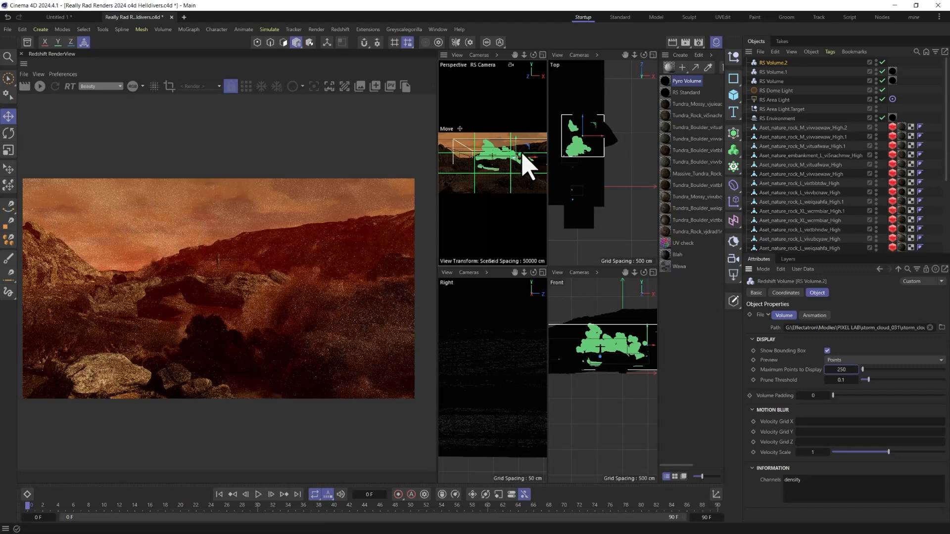
Step: Rotate RS Volume.2 and reposition it in the camera and Top views so the cloud sits in front of the hills
{"action": "left_click_drag", "start_coordinate": [526, 148], "coordinate": [593, 151]}
{"action": "key", "text": "r"}
{"action": "key", "text": "ctrl+z"}
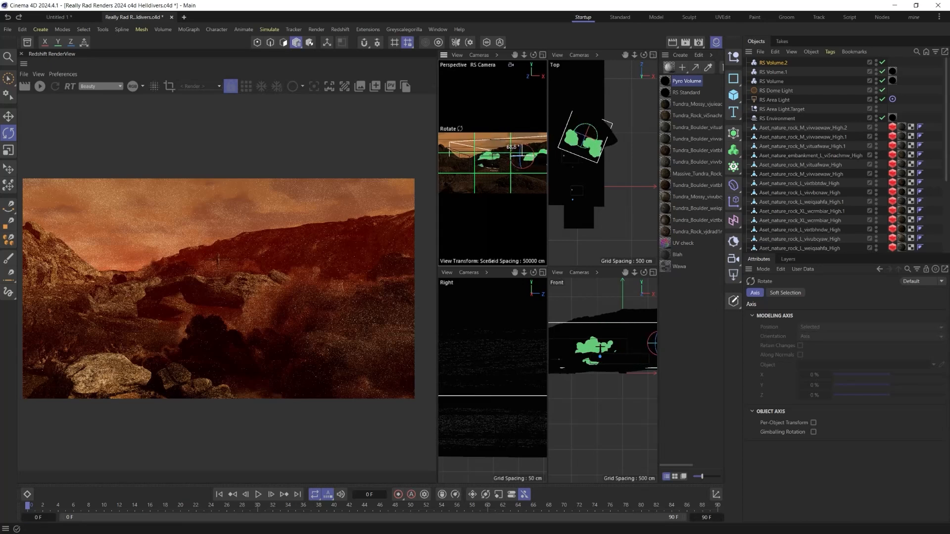
{"action": "key", "text": "e"}
{"action": "left_click_drag", "start_coordinate": [536, 153], "coordinate": [508, 153]}
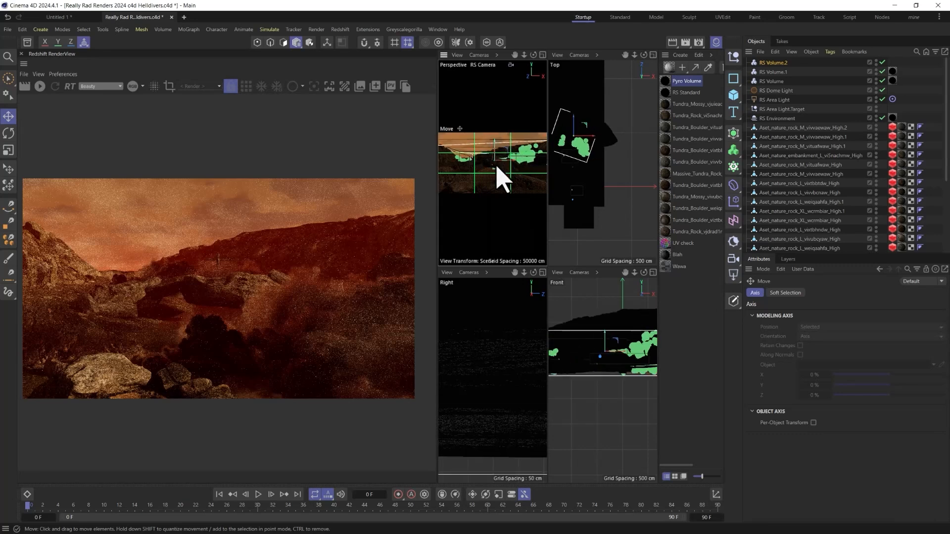
{"action": "left_click_drag", "start_coordinate": [585, 124], "coordinate": [588, 137]}
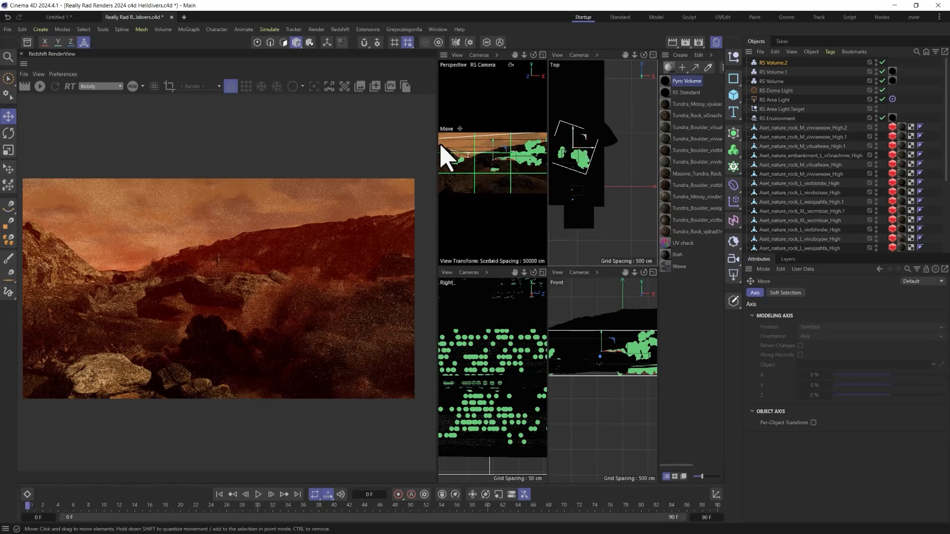
Step: Enlarge the camera view and refine the position and rotation of RS Volume.2 so its cloud points fill the valley
{"action": "middle_click", "coordinate": [502, 170]}
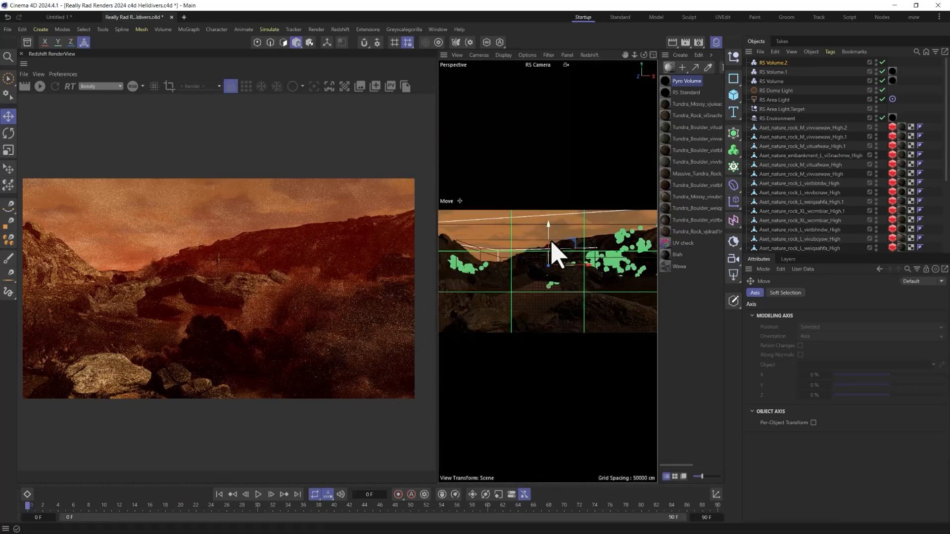
{"action": "mouse_move", "coordinate": [551, 250]}
{"action": "left_mouse_down"}
{"action": "mouse_move", "coordinate": [547, 237]}
{"action": "mouse_move", "coordinate": [534, 261]}
{"action": "mouse_move", "coordinate": [492, 256]}
{"action": "mouse_move", "coordinate": [562, 253]}
{"action": "mouse_move", "coordinate": [534, 254]}
{"action": "left_mouse_up"}
{"action": "key", "text": "r"}
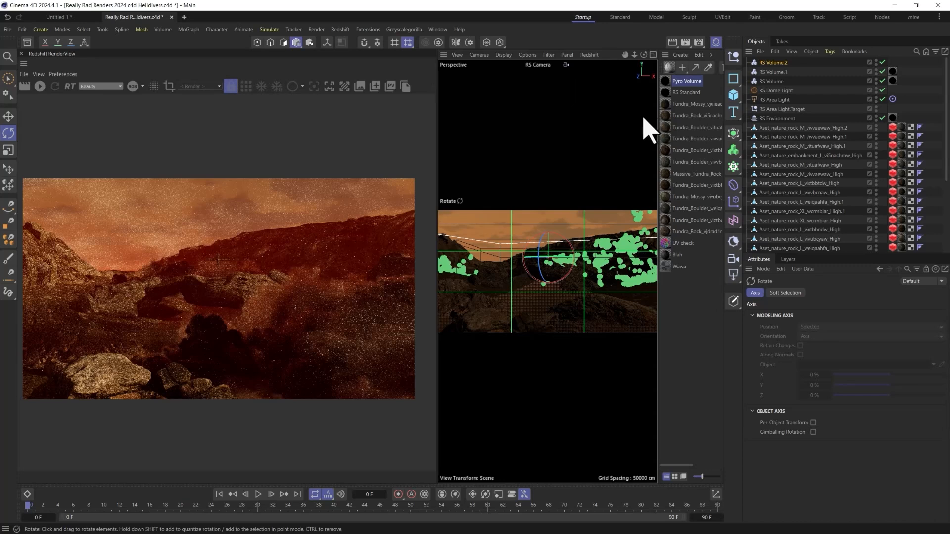
Step: Assign the Pyro Volume material to RS Volume.2 and start the Redshift render preview
{"action": "left_click_drag", "start_coordinate": [668, 82], "coordinate": [764, 61]}
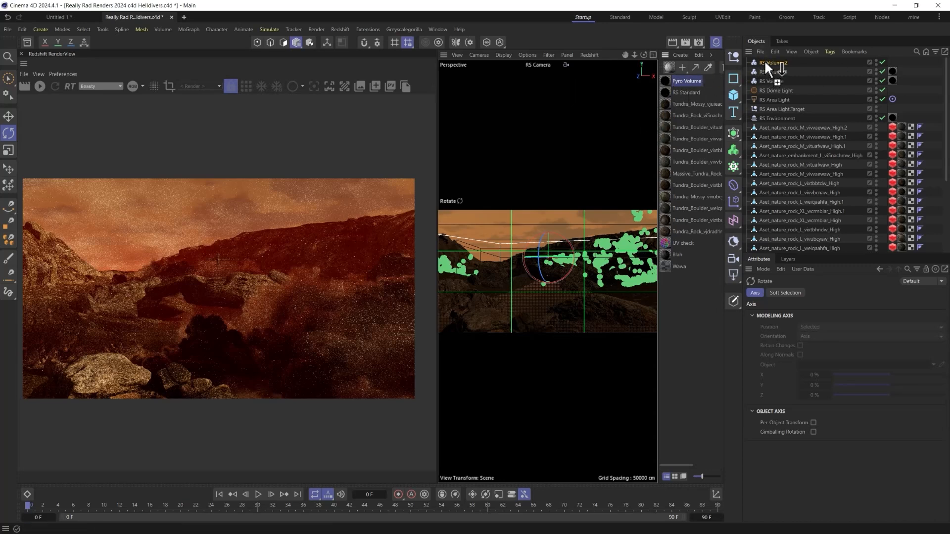
{"action": "left_click", "coordinate": [40, 86]}
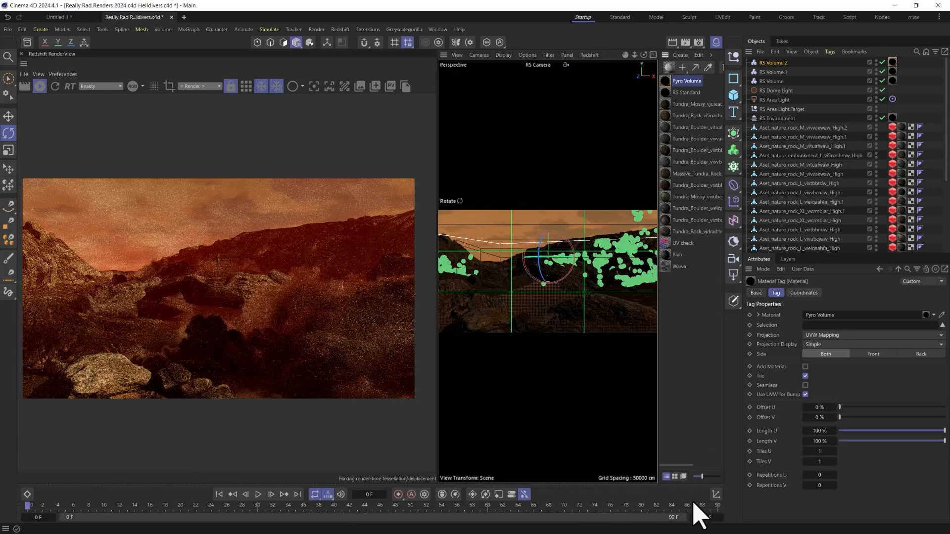
Step: Switch to the Chrome window with the MotionLab page and check the progress of the atomic_explosion_008 low-res download
{"action": "key", "text": "super"}
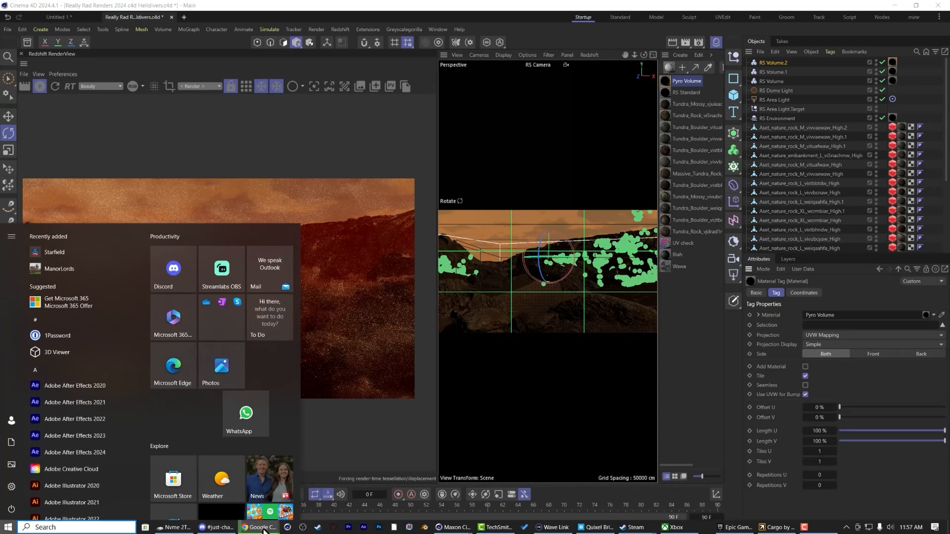
{"action": "mouse_move", "coordinate": [258, 525]}
{"action": "left_click", "coordinate": [232, 491]}
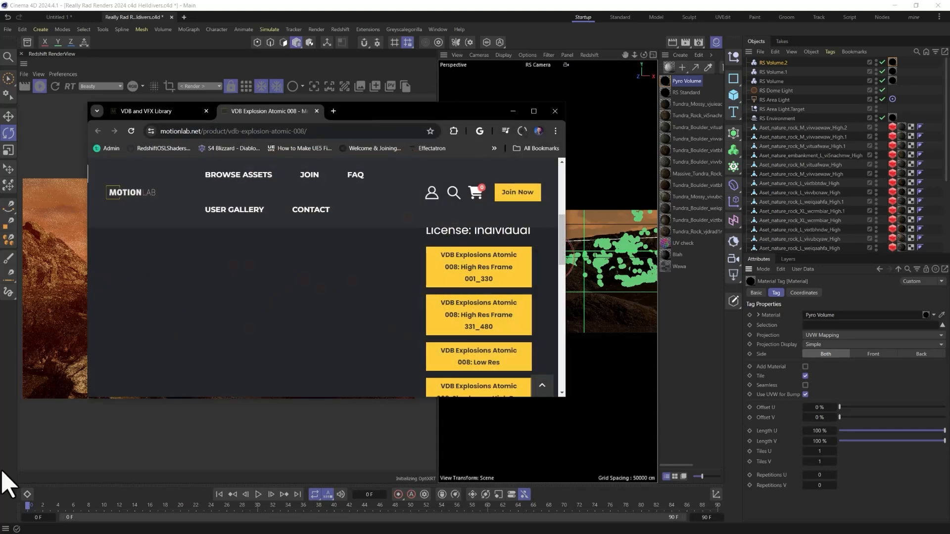
{"action": "left_click", "coordinate": [522, 131]}
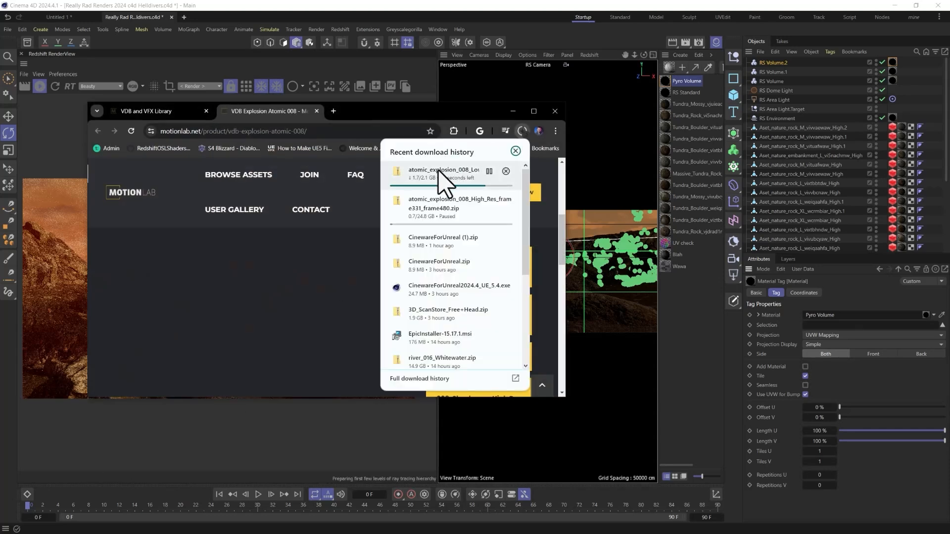
{"action": "left_click", "coordinate": [423, 7]}
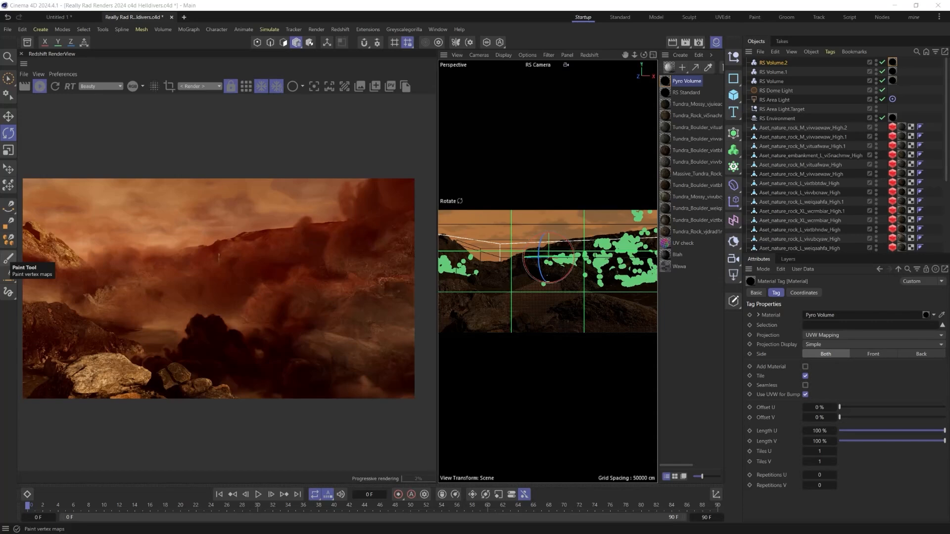
Step: Bring up the Sketchfab helldivers results in Chrome and open the page of the spiky yellow creature model named Helldivers
{"action": "mouse_move", "coordinate": [3, 465]}
{"action": "left_mouse_down"}
{"action": "mouse_move", "coordinate": [266, 291]}
{"action": "mouse_move", "coordinate": [396, 2]}
{"action": "left_mouse_up"}
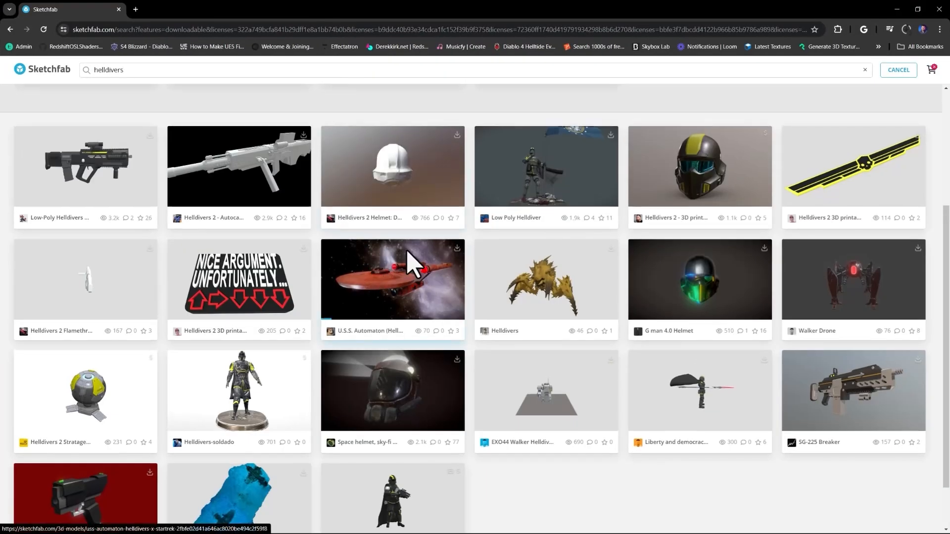
{"action": "scroll", "coordinate": [406, 251], "scroll_direction": "up", "scroll_amount": 1}
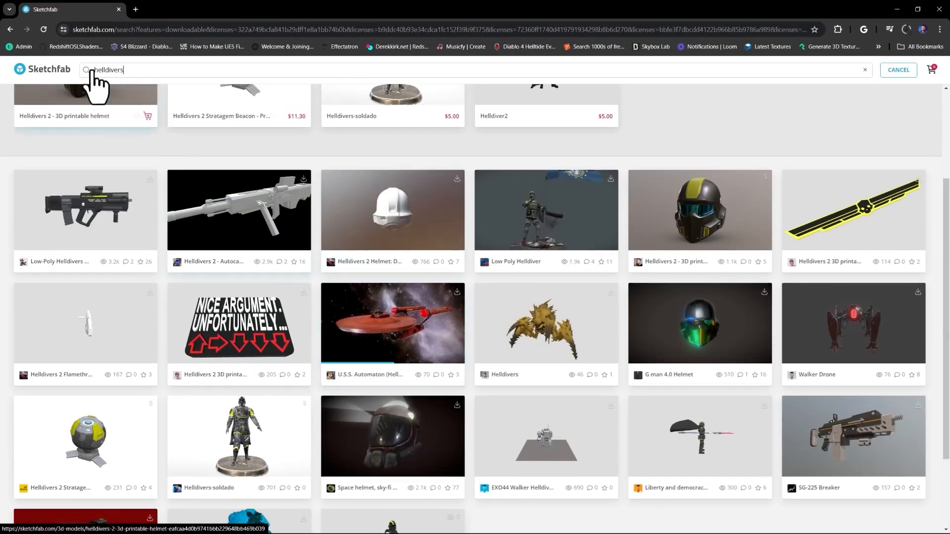
{"action": "left_click", "coordinate": [545, 338]}
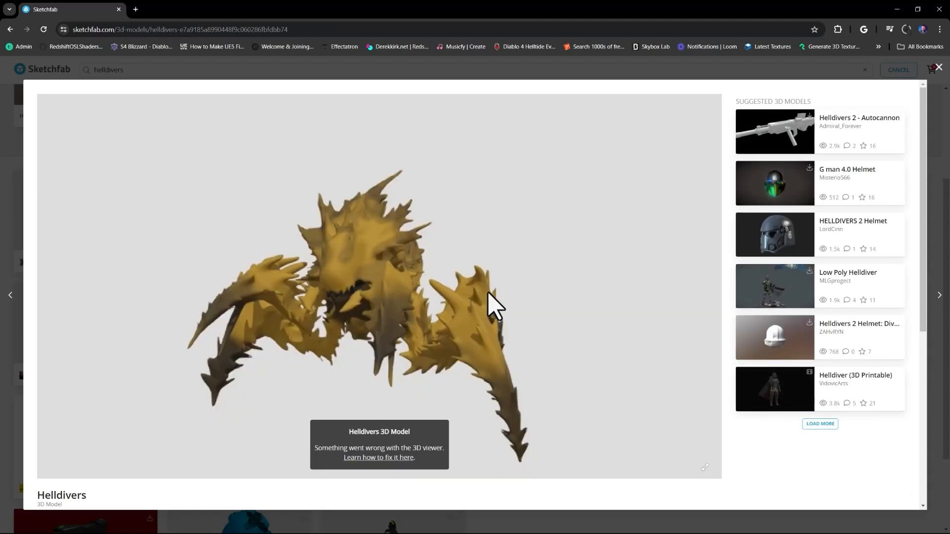
{"action": "left_click_drag", "start_coordinate": [356, 333], "coordinate": [365, 361]}
{"action": "scroll", "coordinate": [346, 346], "scroll_direction": "down", "scroll_amount": 5}
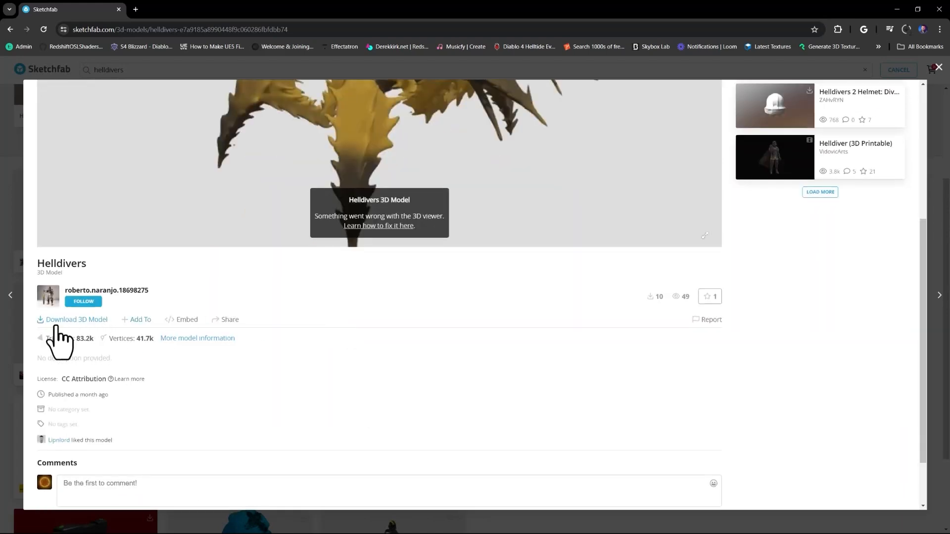
Step: Download the Helldivers model in its original FBX format and save helldivers.zip in the Modles folder
{"action": "left_click", "coordinate": [69, 320]}
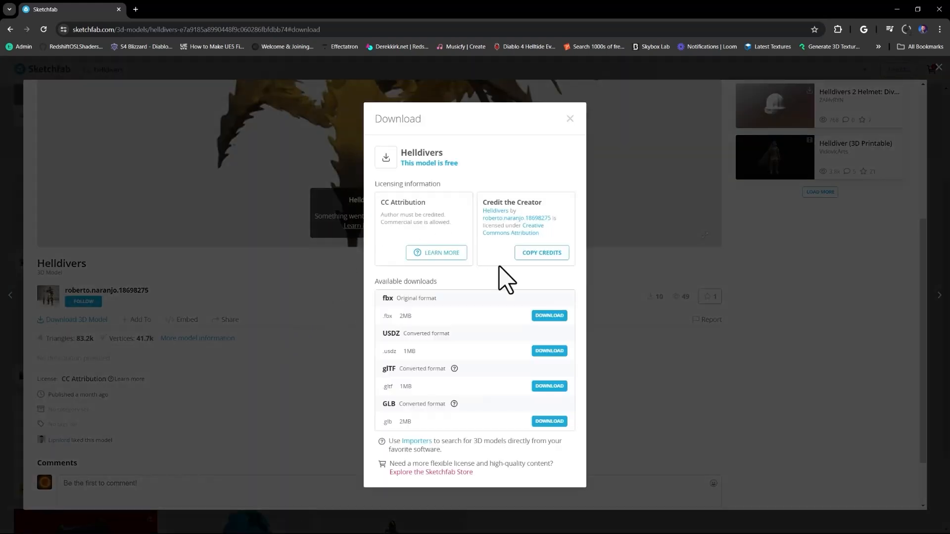
{"action": "left_click", "coordinate": [548, 317]}
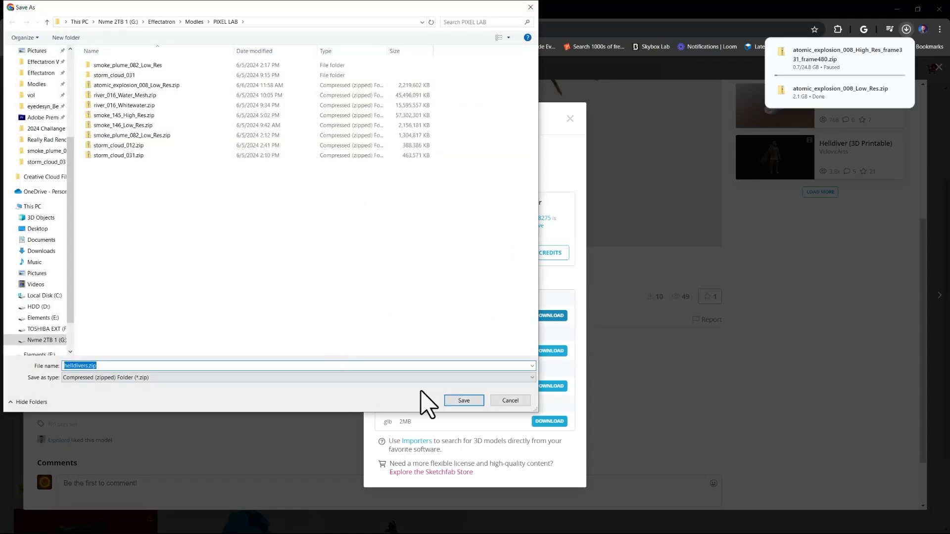
{"action": "left_click", "coordinate": [194, 22]}
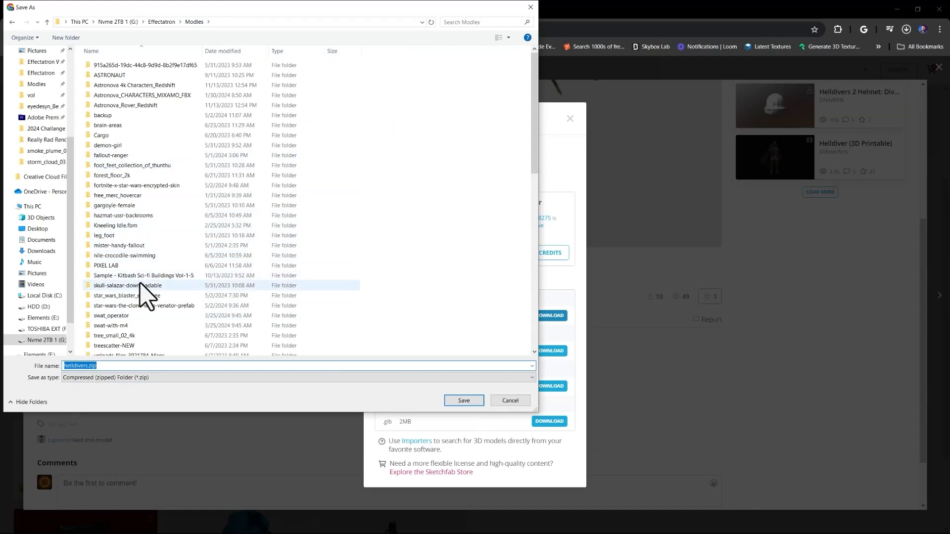
{"action": "left_click", "coordinate": [464, 401]}
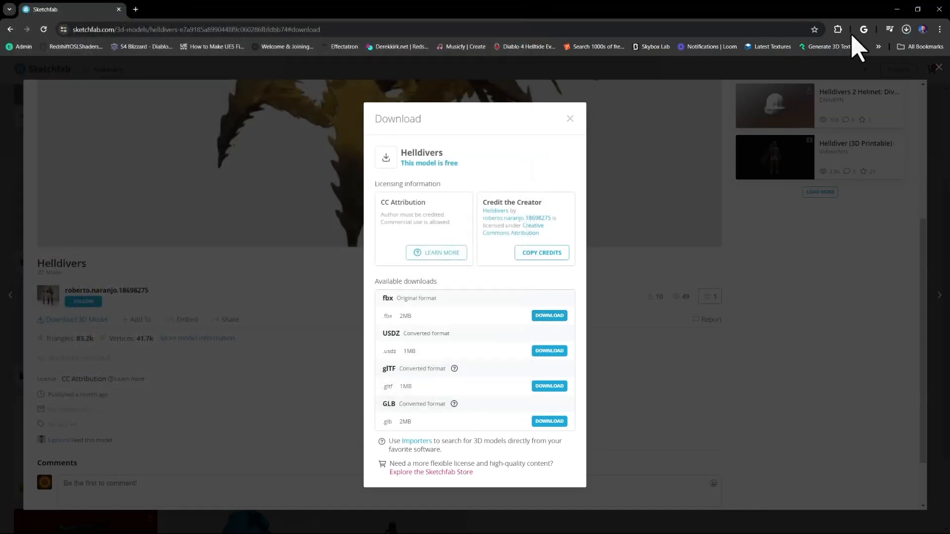
Step: Locate the downloaded helldivers.zip in its folder and extract it to G:\Effectatron\Modles\helldivers
{"action": "left_click_drag", "start_coordinate": [860, 15], "coordinate": [535, 100]}
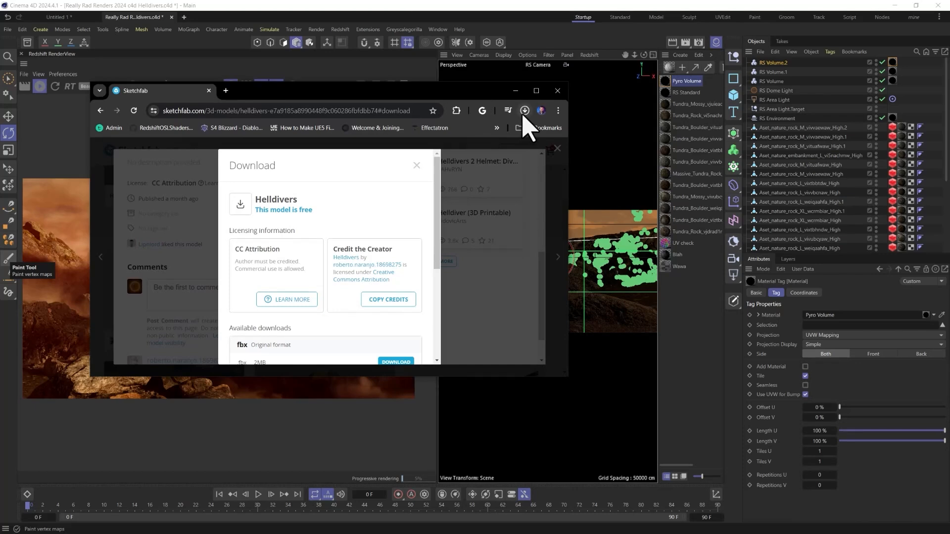
{"action": "left_click", "coordinate": [525, 110]}
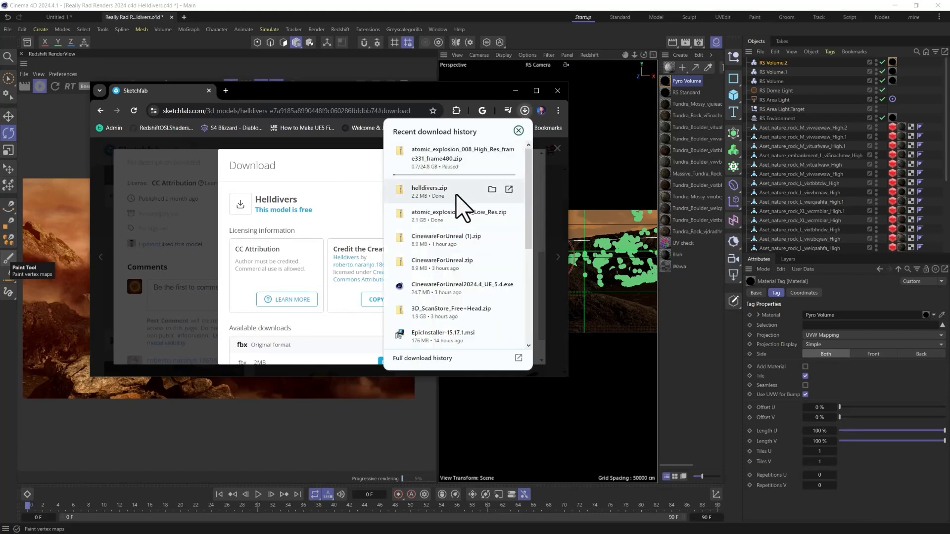
{"action": "left_click", "coordinate": [493, 189]}
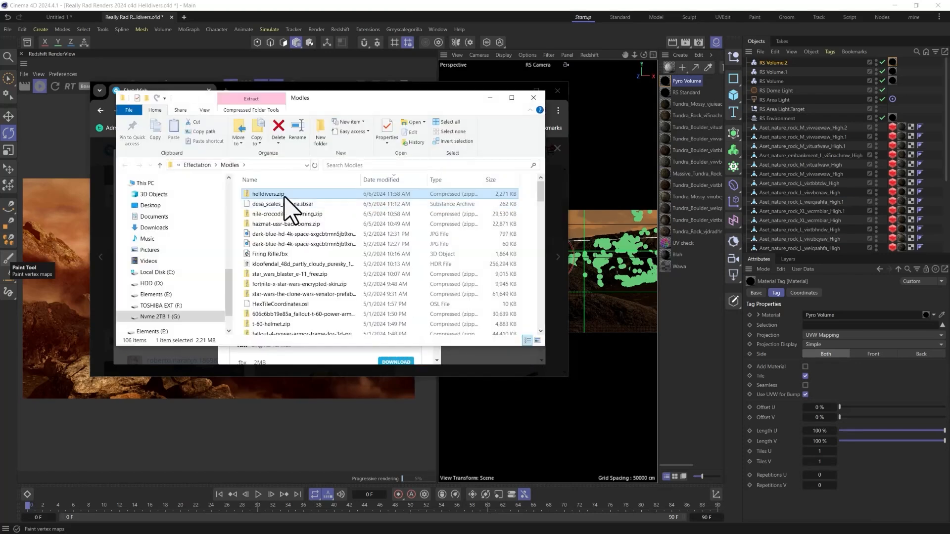
{"action": "left_click", "coordinate": [266, 193]}
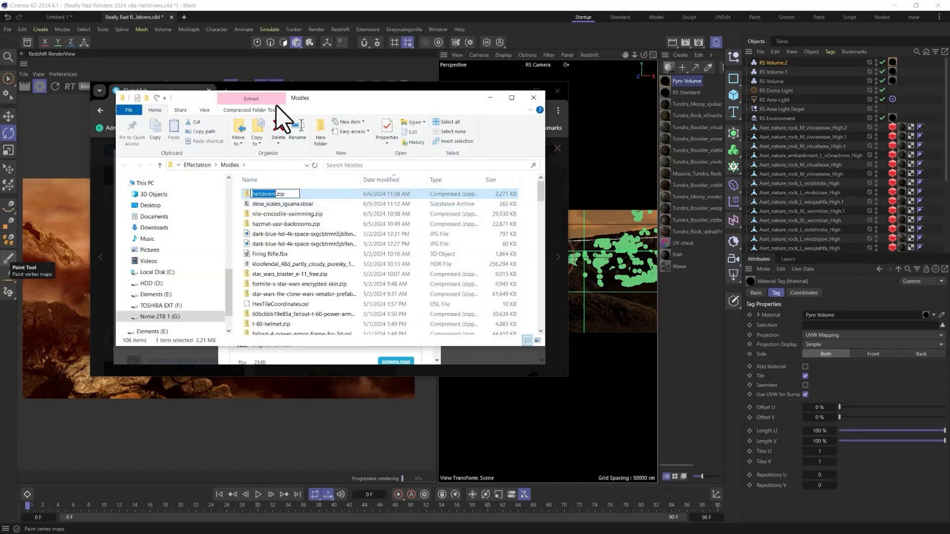
{"action": "left_click", "coordinate": [251, 110]}
{"action": "left_click", "coordinate": [460, 131]}
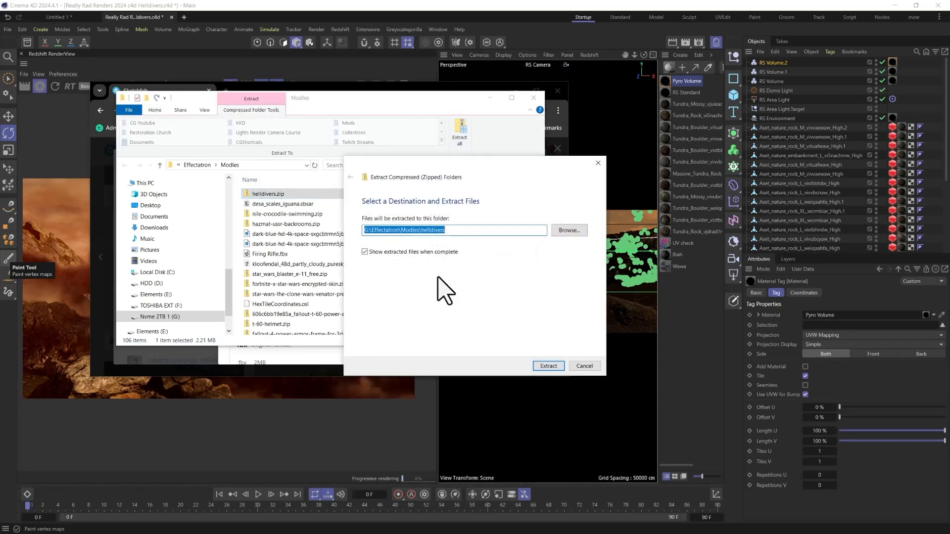
{"action": "left_click", "coordinate": [548, 366]}
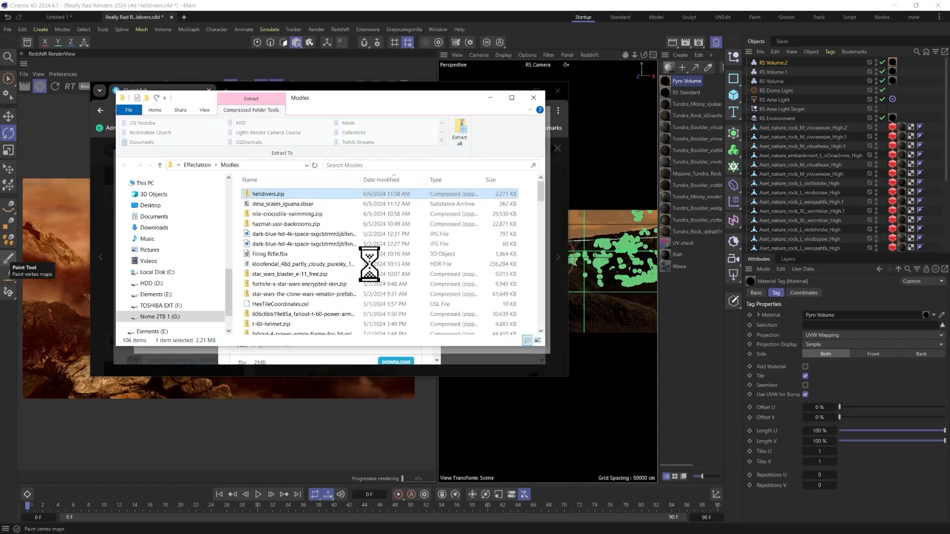
Step: Merge terminido.fbx from the helldivers source folder into the landscape scene, keeping the default FBX import settings
{"action": "double_click", "coordinate": [270, 207]}
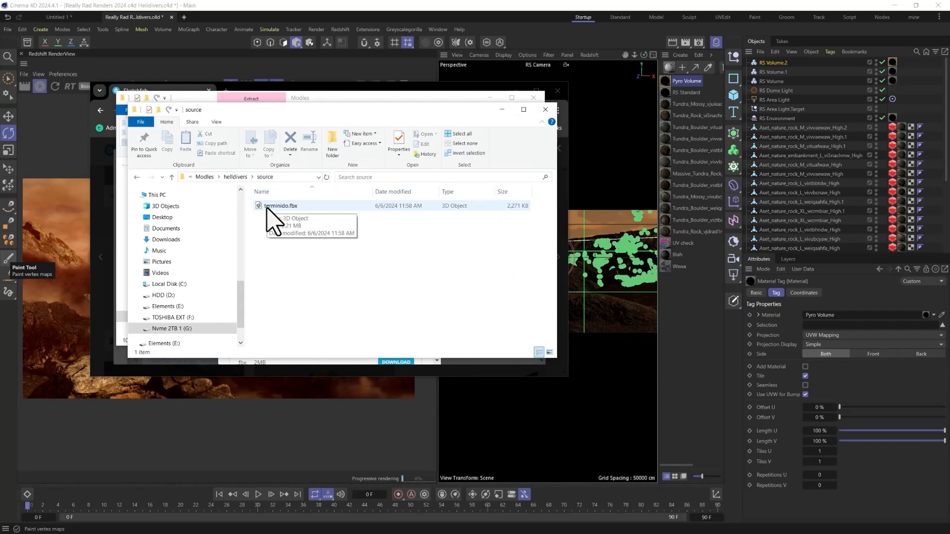
{"action": "left_click_drag", "start_coordinate": [267, 209], "coordinate": [600, 173]}
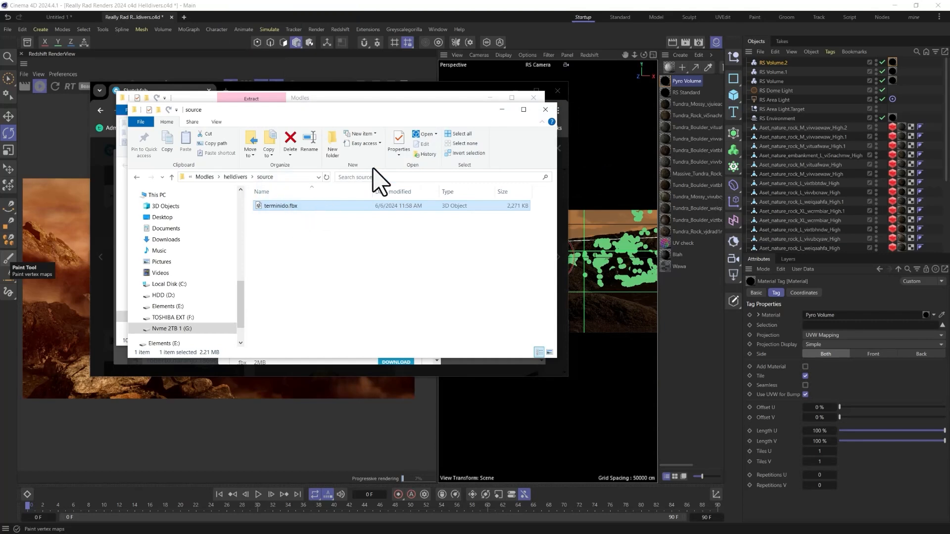
{"action": "left_click", "coordinate": [8, 29]}
{"action": "left_click", "coordinate": [29, 93]}
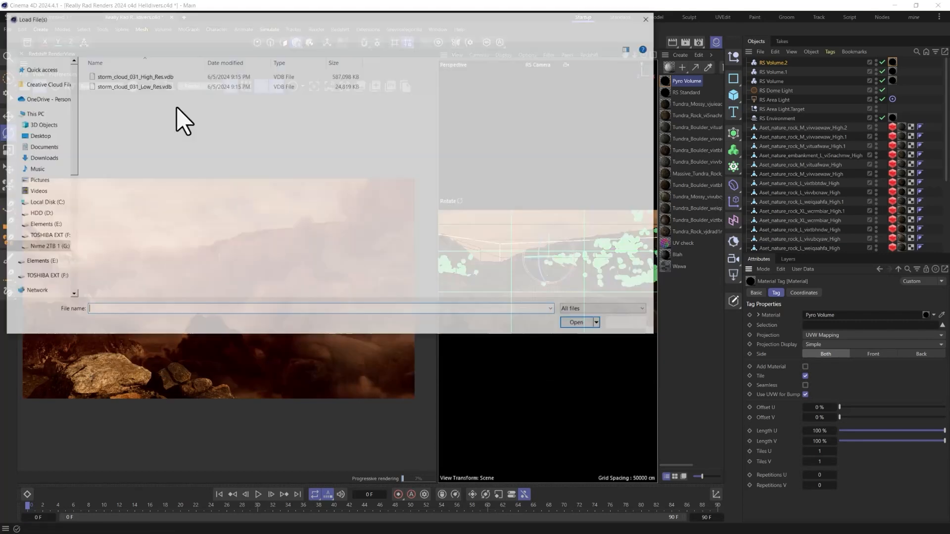
{"action": "left_click", "coordinate": [194, 33]}
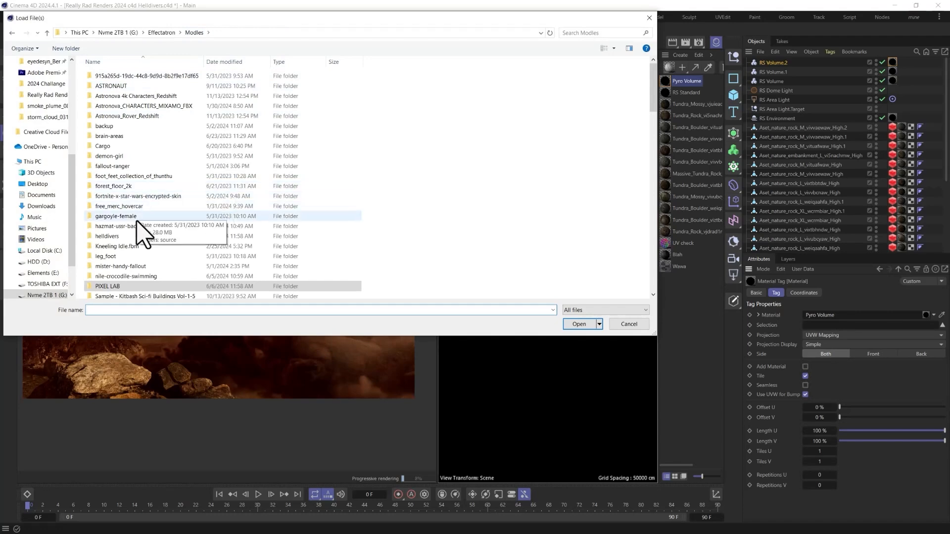
{"action": "double_click", "coordinate": [131, 237]}
{"action": "double_click", "coordinate": [113, 76]}
{"action": "left_click", "coordinate": [114, 76]}
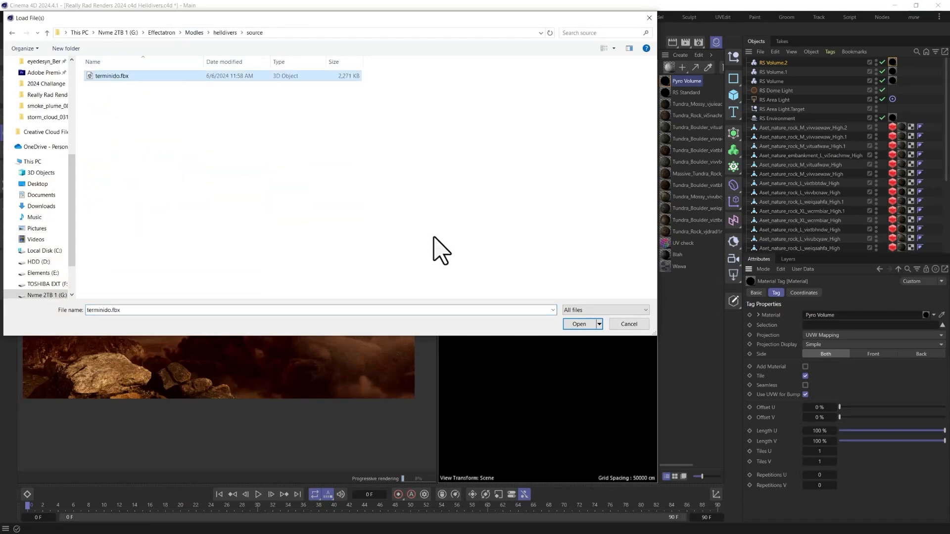
{"action": "left_click", "coordinate": [579, 324]}
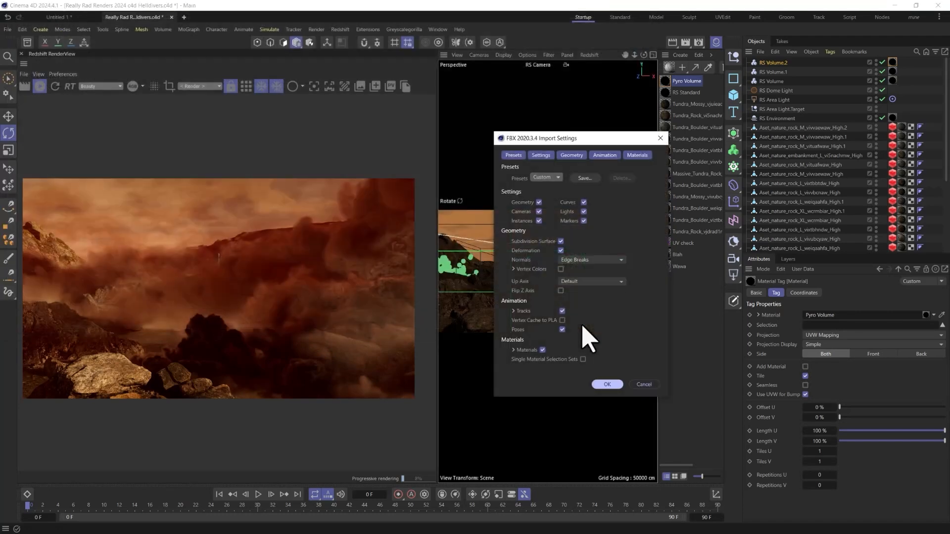
{"action": "left_click", "coordinate": [608, 385]}
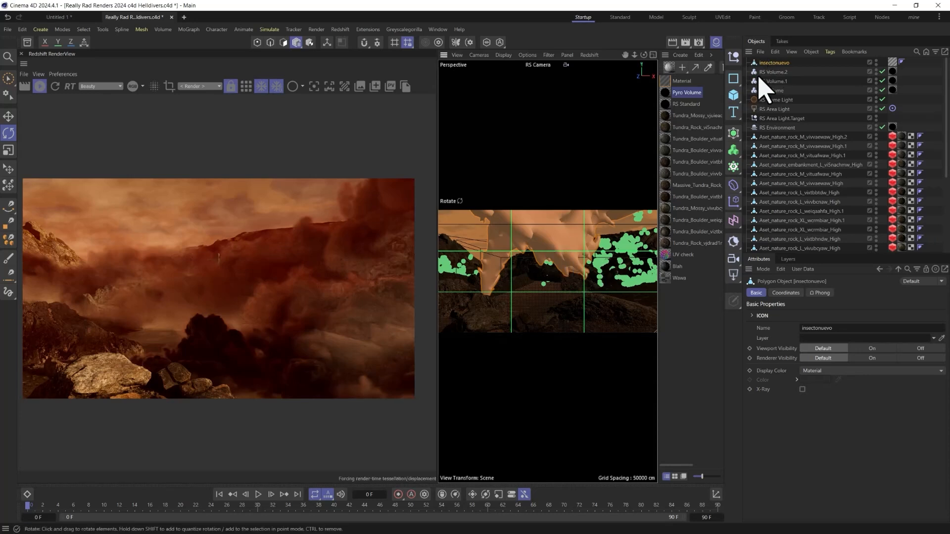
Step: Move the imported creature farther from the camera into the background, using the Top view
{"action": "key", "text": "r"}
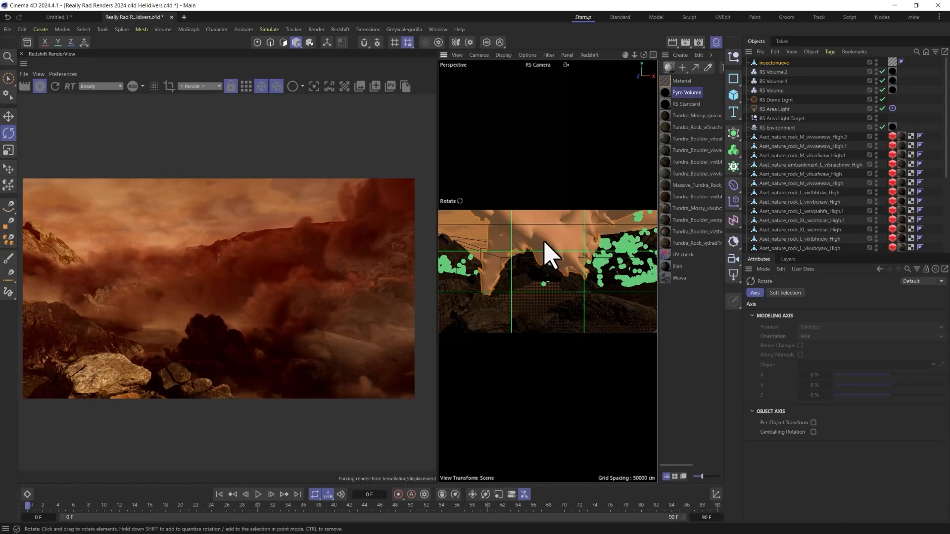
{"action": "middle_click", "coordinate": [557, 259]}
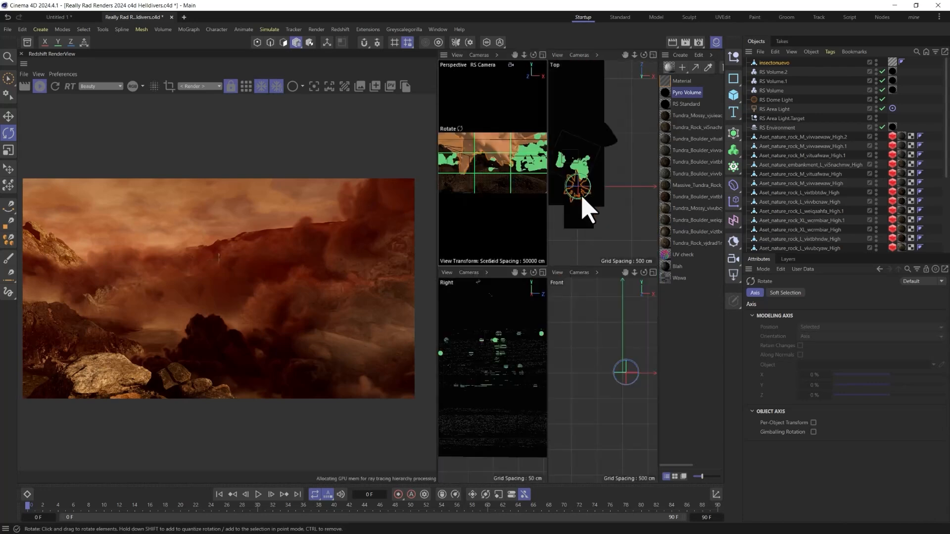
{"action": "key", "text": "e"}
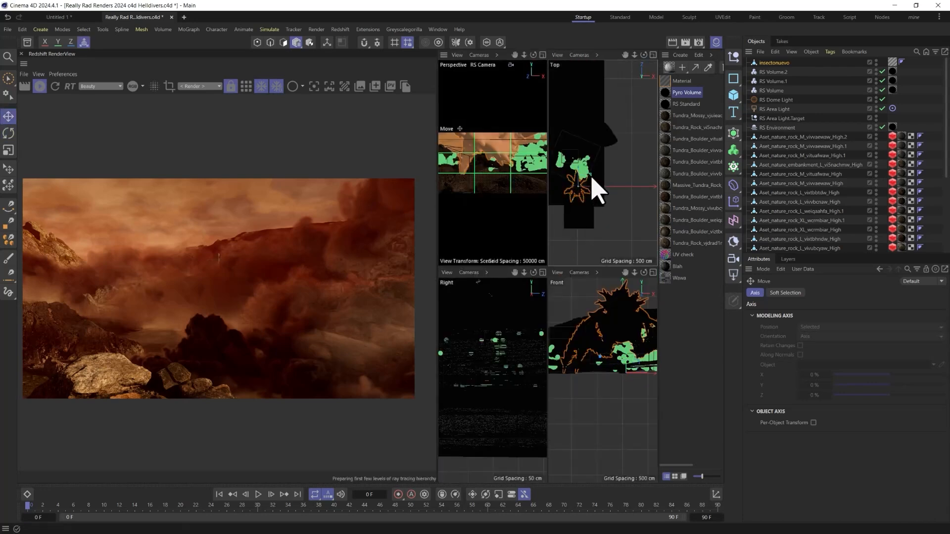
{"action": "left_click_drag", "start_coordinate": [589, 169], "coordinate": [564, 133]}
{"action": "middle_click", "coordinate": [469, 194]}
Step: Rotate the creature about 40° around its vertical axis and shift it slightly left in the camera view
{"action": "key", "text": "r"}
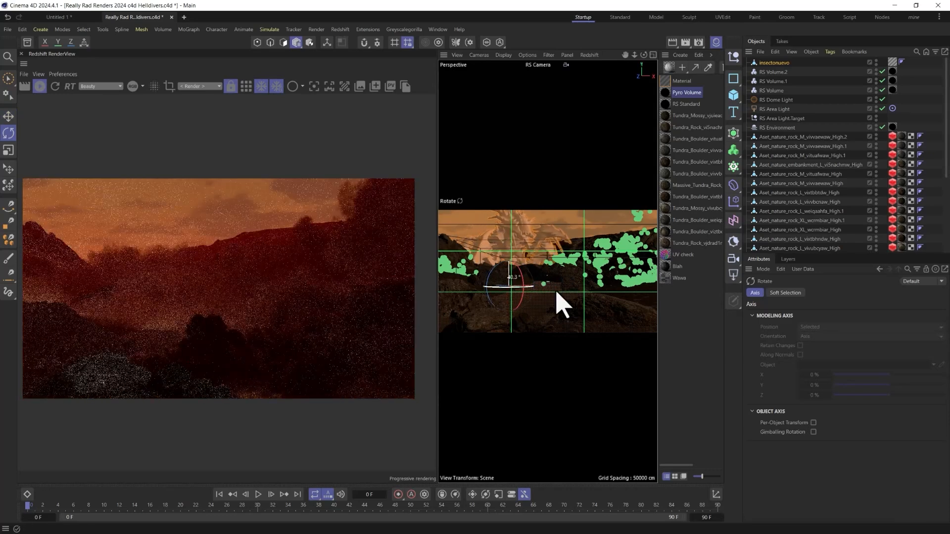
{"action": "key", "text": "e"}
{"action": "left_click_drag", "start_coordinate": [529, 290], "coordinate": [502, 283]}
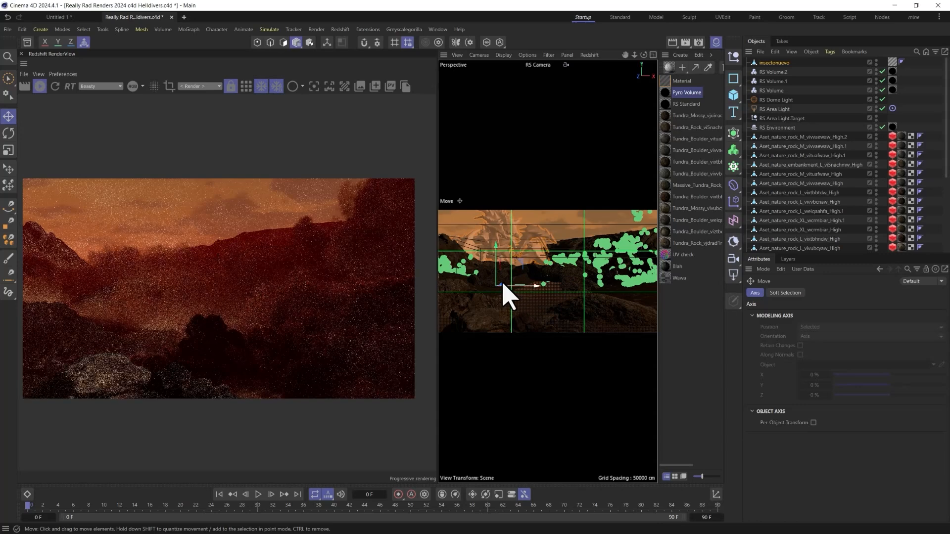
Step: Fine-tune the creature's distance in the Top view, pushing it slightly farther back behind the rocks
{"action": "middle_click", "coordinate": [503, 284]}
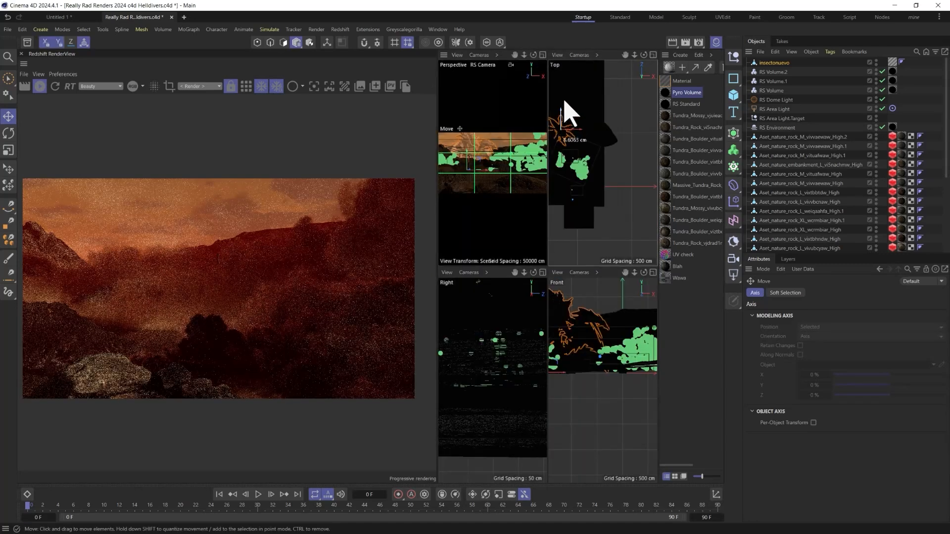
{"action": "mouse_move", "coordinate": [563, 106]}
{"action": "left_mouse_down"}
{"action": "mouse_move", "coordinate": [574, 113]}
{"action": "mouse_move", "coordinate": [572, 100]}
{"action": "left_mouse_up"}
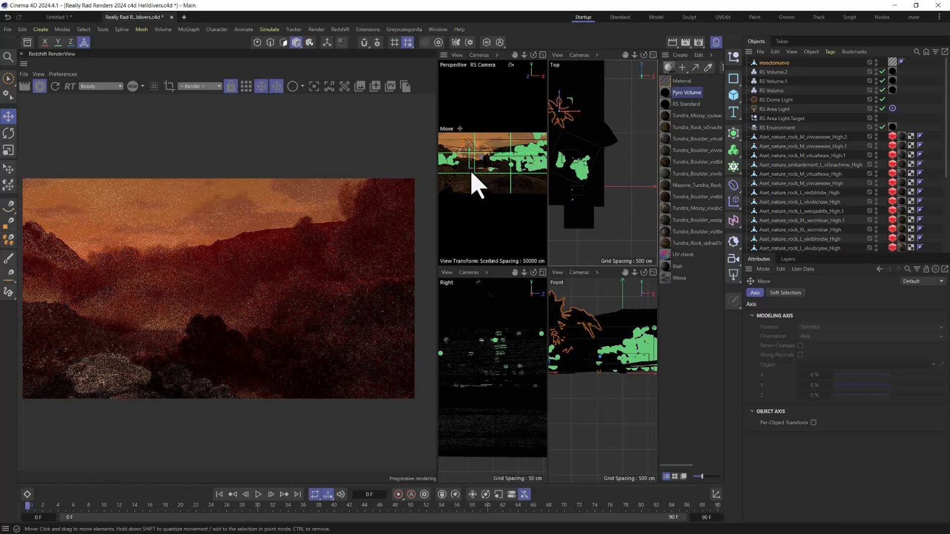
{"action": "middle_click", "coordinate": [472, 185]}
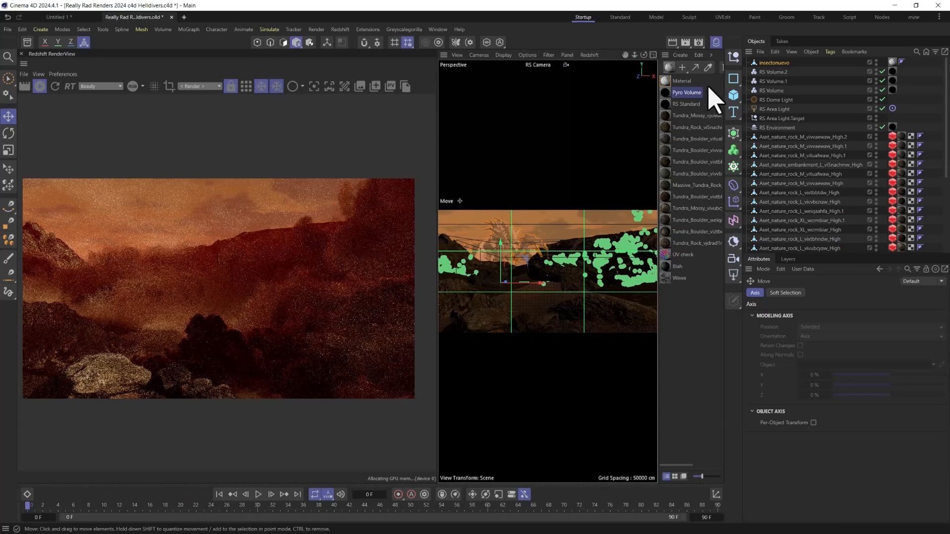
Step: Create a new RS Standard material and assign it to the insectonuevo creature
{"action": "left_click", "coordinate": [668, 68]}
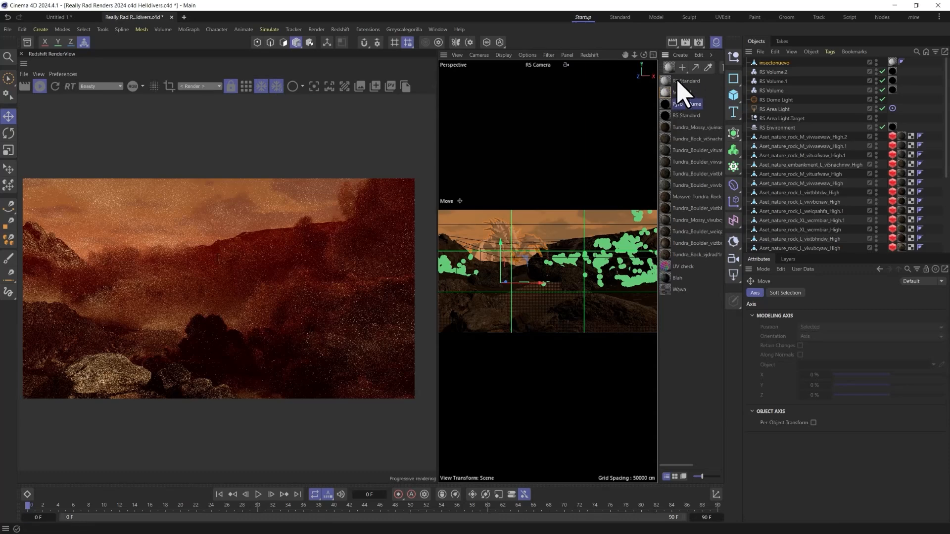
{"action": "left_click_drag", "start_coordinate": [867, 64], "coordinate": [891, 60]}
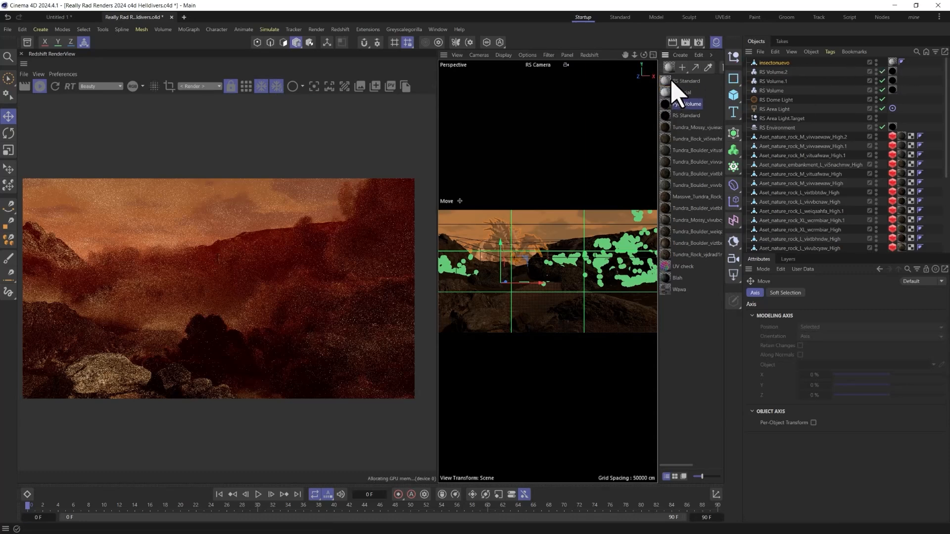
{"action": "left_click", "coordinate": [669, 82]}
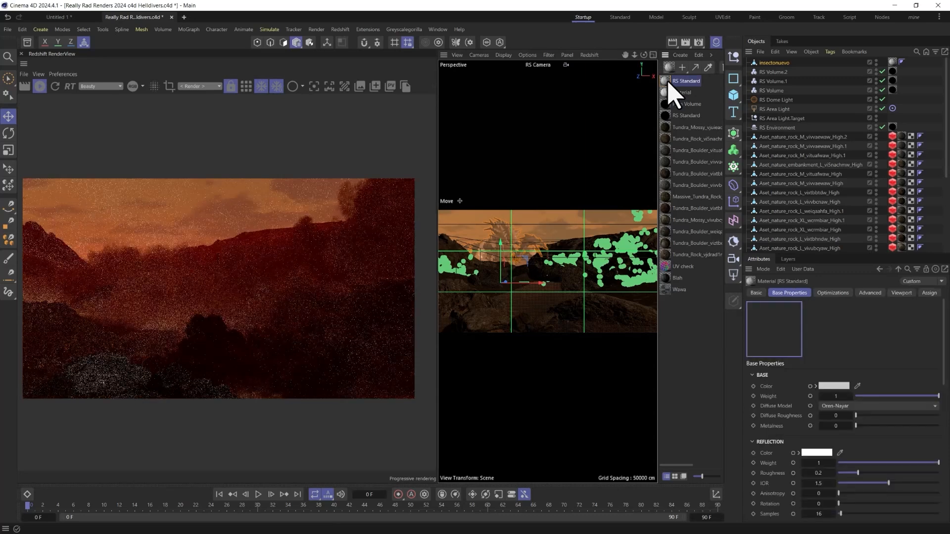
Step: Add a Tiles node to the new RS Standard material's node graph, left of the existing nodes
{"action": "double_click", "coordinate": [669, 81]}
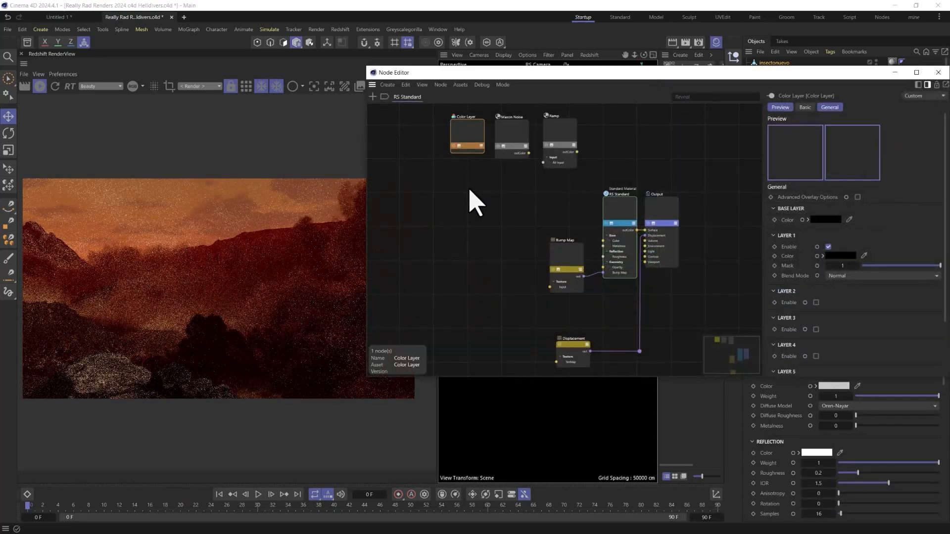
{"action": "left_click", "coordinate": [463, 231]}
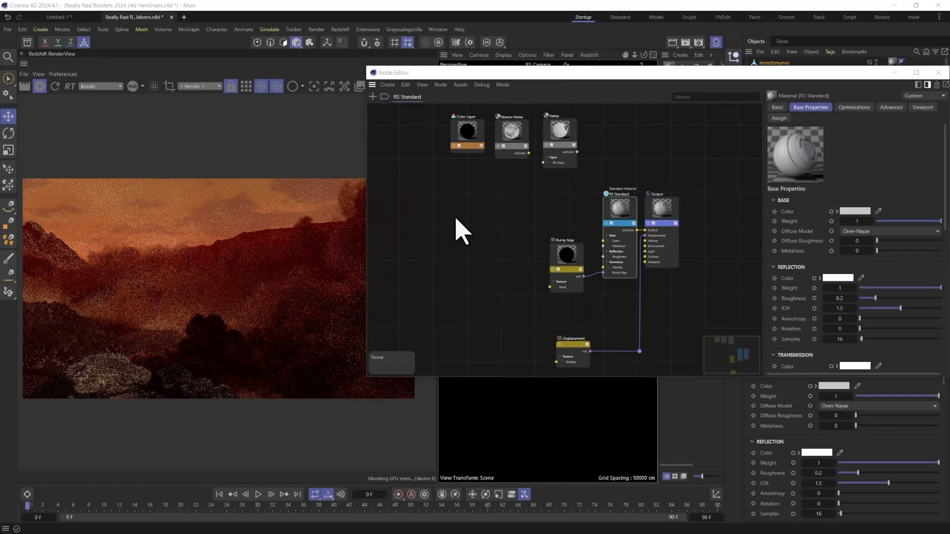
{"action": "key", "text": "shift+c"}
{"action": "type", "text": "tile"}
{"action": "left_click_drag", "start_coordinate": [495, 256], "coordinate": [405, 261]}
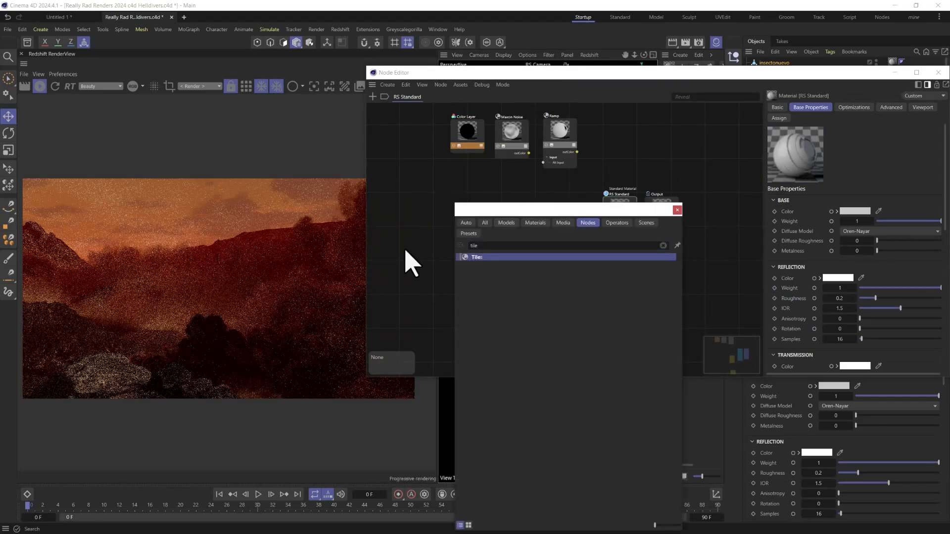
{"action": "left_click", "coordinate": [677, 210]}
{"action": "left_click", "coordinate": [939, 73]}
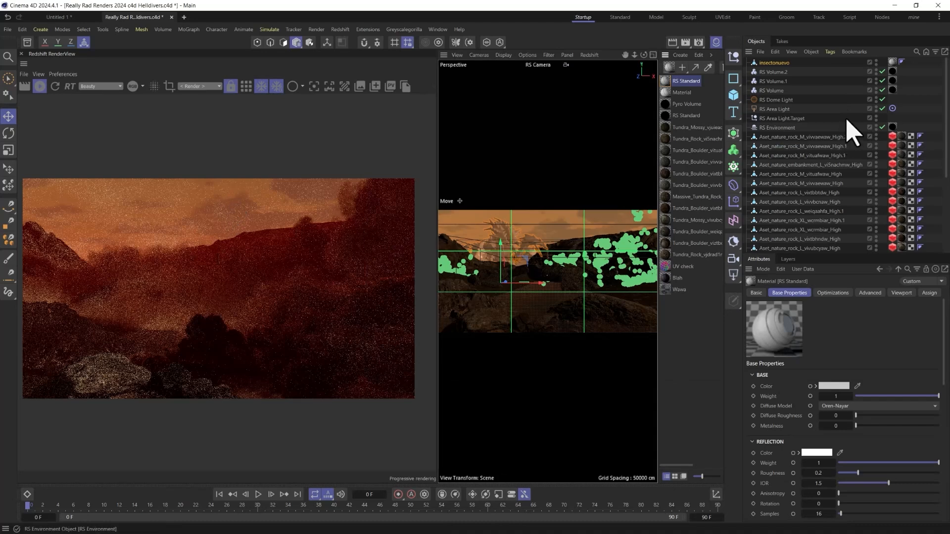
Step: Disable RS Environment, the three RS Volumes and the Redshift geometry overrides on Right Land and Left Land, and restart the render preview
{"action": "left_click", "coordinate": [881, 127]}
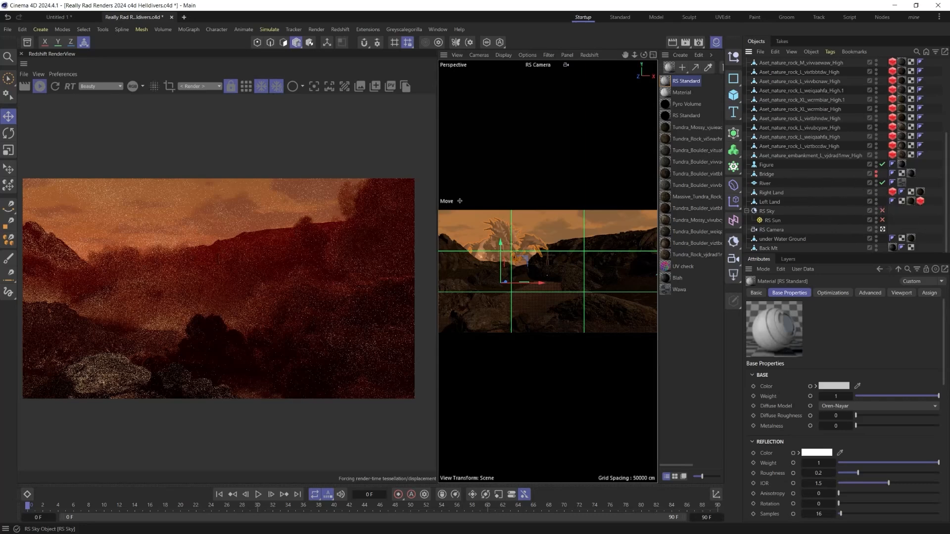
{"action": "left_click", "coordinate": [891, 192]}
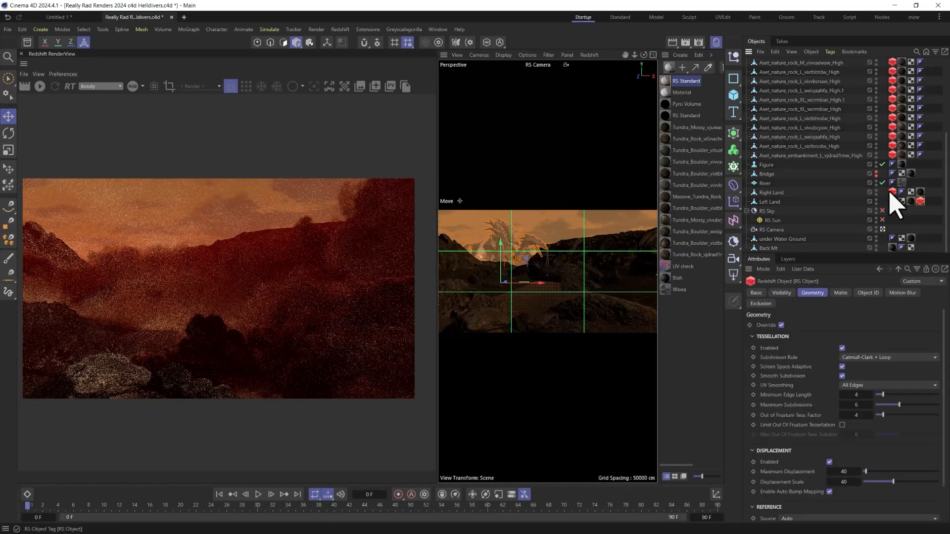
{"action": "left_click", "coordinate": [781, 325]}
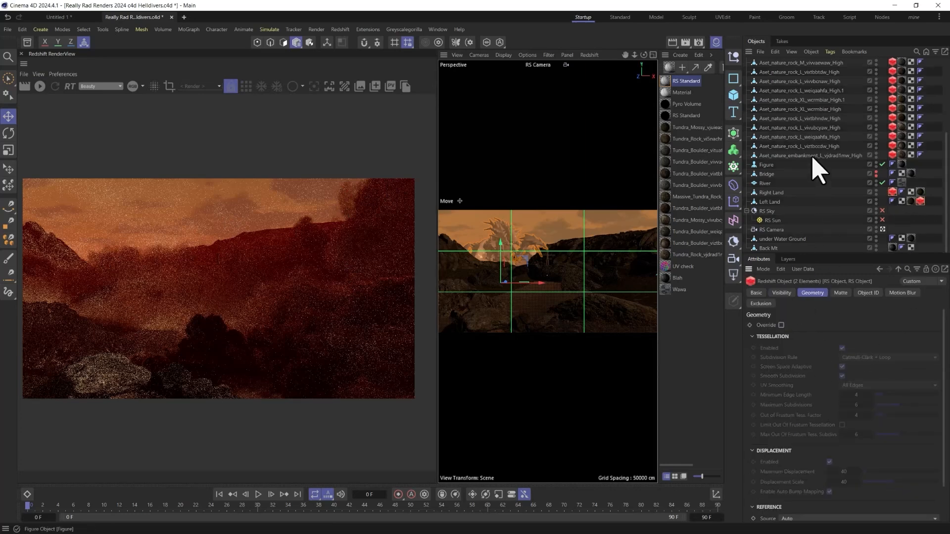
{"action": "scroll", "coordinate": [819, 170], "scroll_direction": "up", "scroll_amount": 5}
{"action": "left_click", "coordinate": [770, 62]}
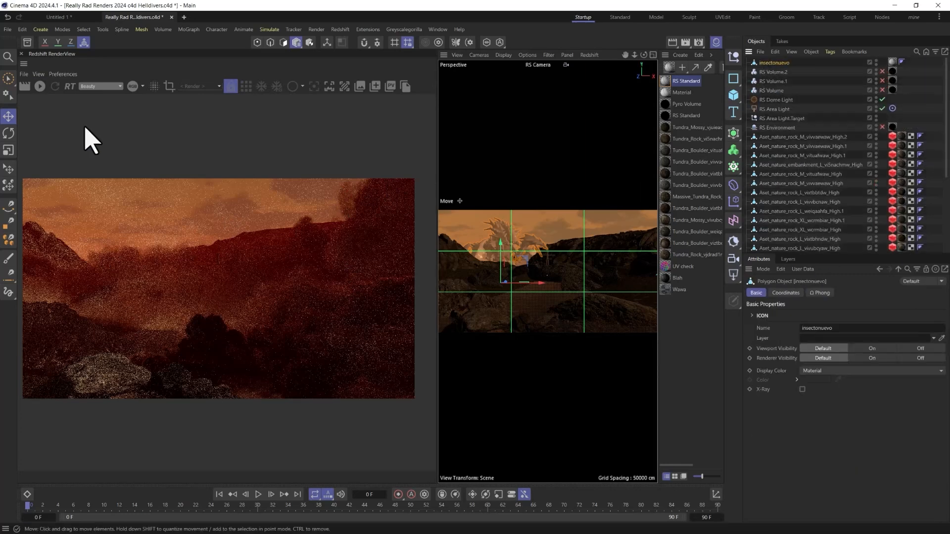
{"action": "left_click", "coordinate": [40, 86]}
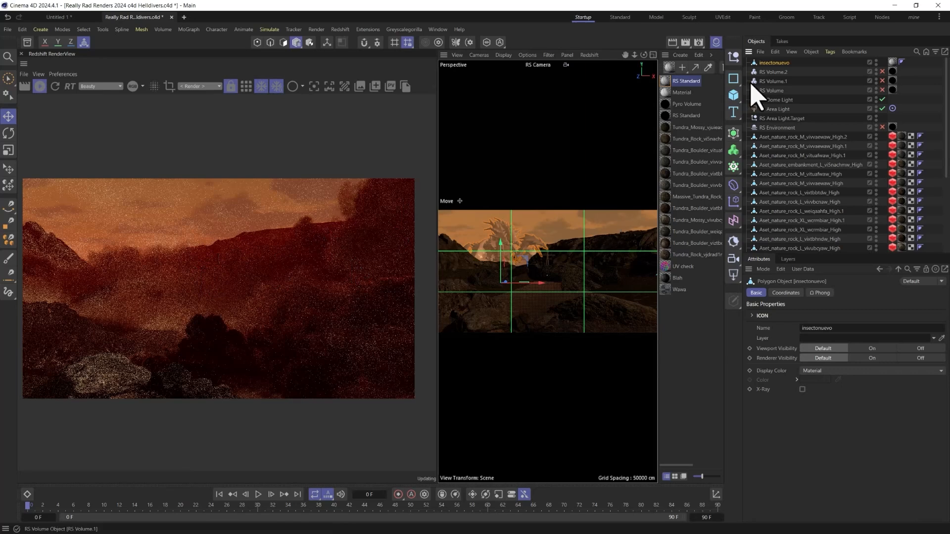
Step: Reopen the creature material's node graph and set the Tiles node's pattern to Scales 1
{"action": "left_click", "coordinate": [671, 83]}
{"action": "double_click", "coordinate": [671, 83]}
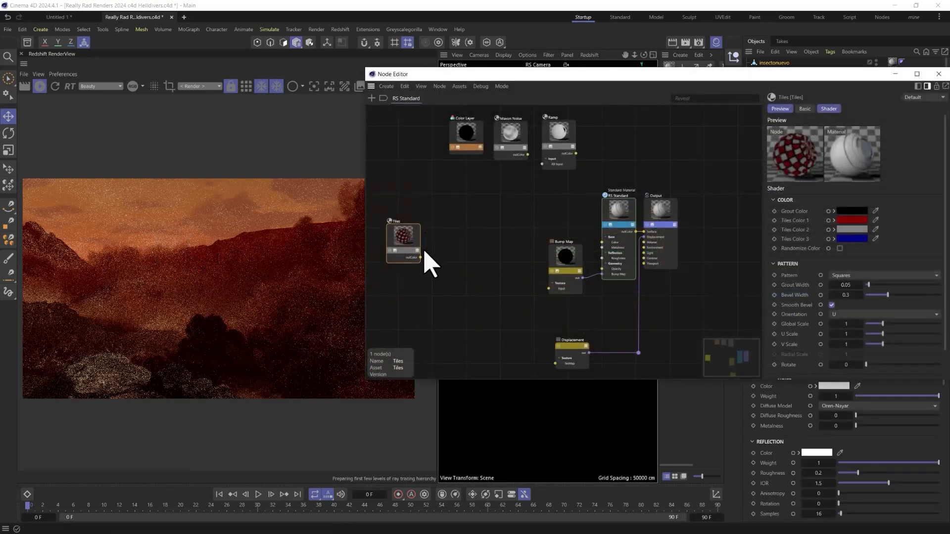
{"action": "left_click", "coordinate": [882, 276]}
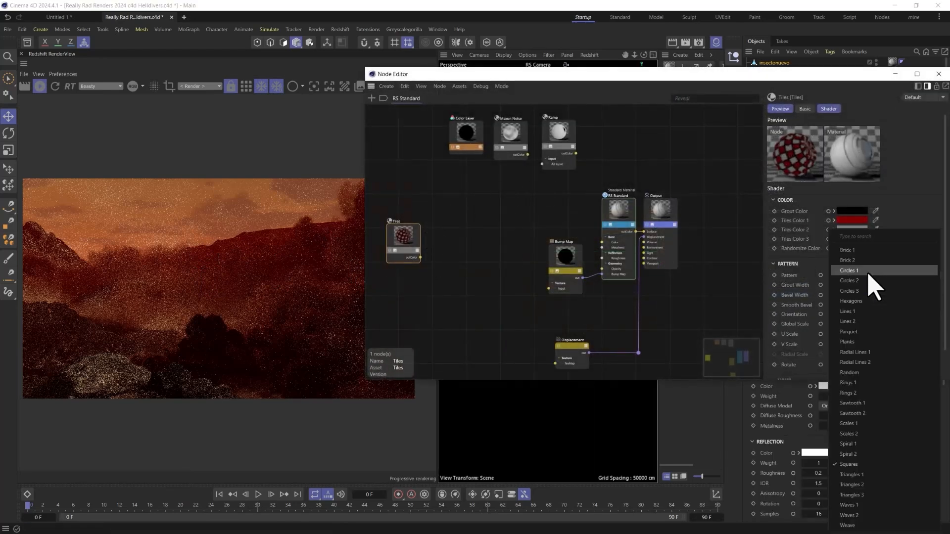
{"action": "left_click", "coordinate": [859, 423]}
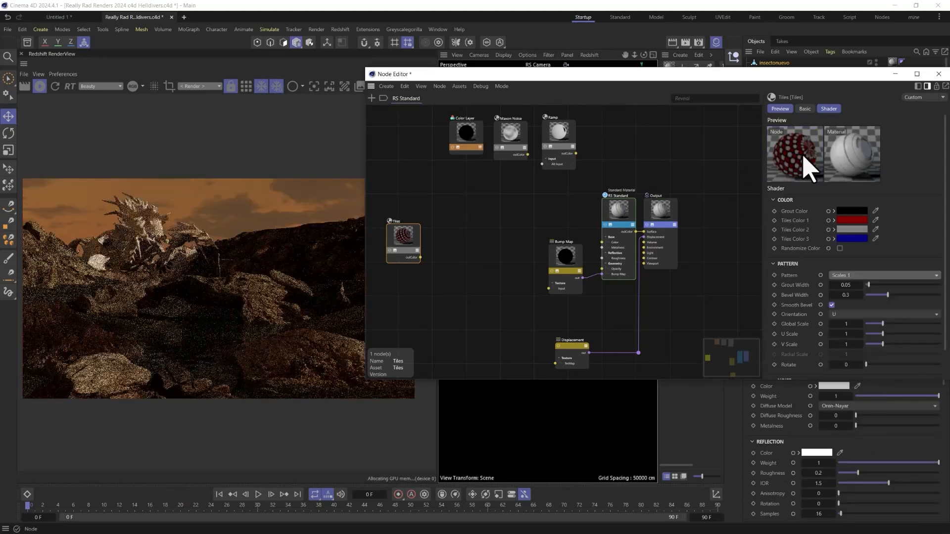
Step: Set Tiles Color 1 of the Tiles node to white
{"action": "left_click", "coordinate": [849, 220]}
{"action": "left_click_drag", "start_coordinate": [777, 276], "coordinate": [758, 263]}
{"action": "left_click", "coordinate": [940, 231]}
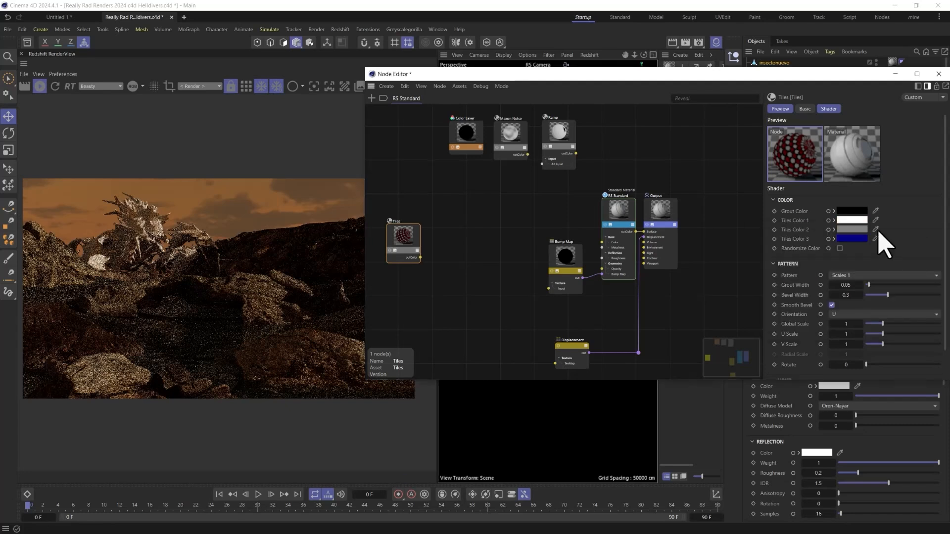
Step: Set Tiles Color 3 to a neutral grey of about RGB 91 and enable Randomize Color
{"action": "left_click", "coordinate": [852, 239]}
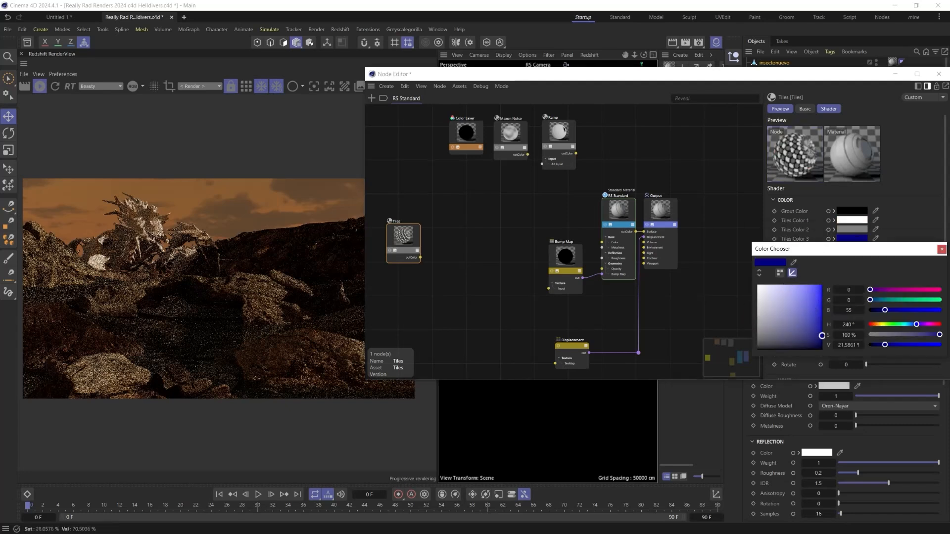
{"action": "left_click", "coordinate": [775, 303]}
{"action": "mouse_move", "coordinate": [759, 330]}
{"action": "left_mouse_down"}
{"action": "mouse_move", "coordinate": [778, 316]}
{"action": "mouse_move", "coordinate": [757, 327]}
{"action": "left_mouse_up"}
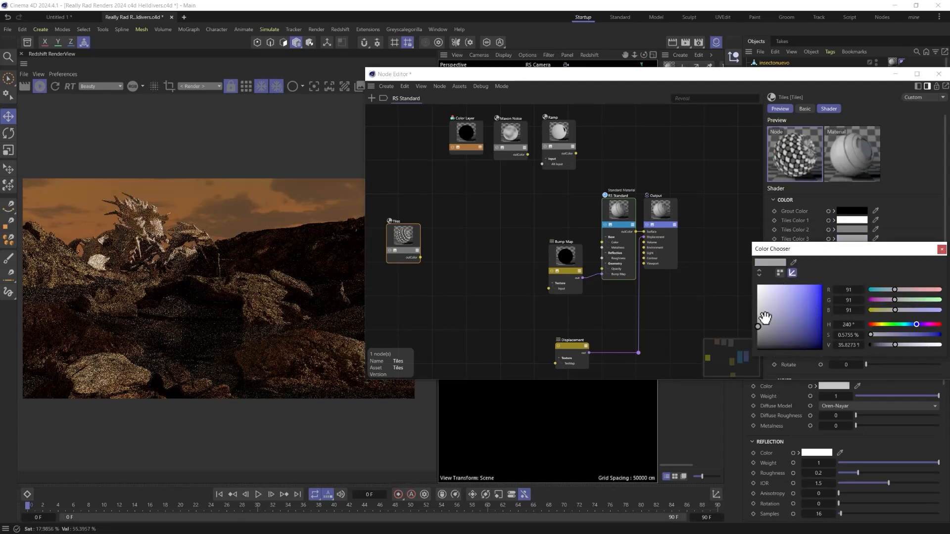
{"action": "left_click", "coordinate": [941, 249]}
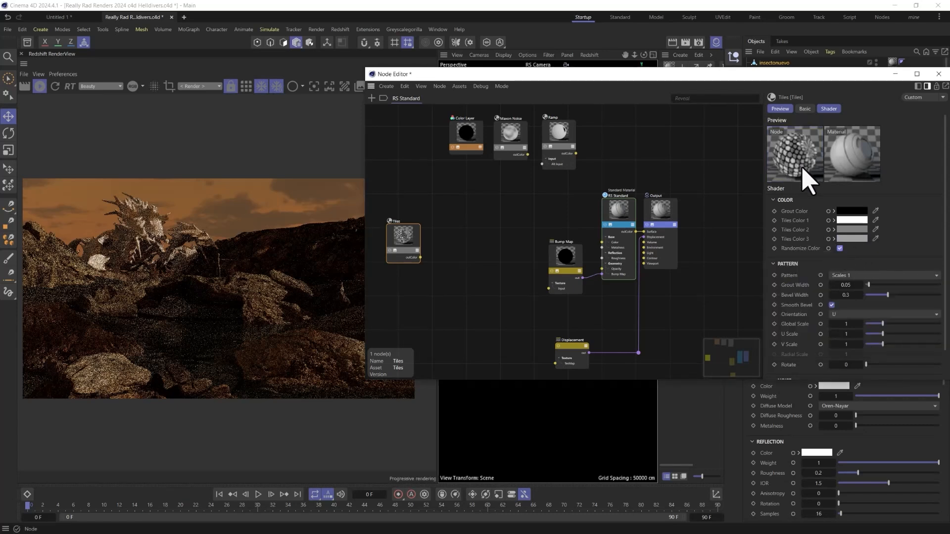
Step: Lighten Tiles Color 3 to near white, then connect the Tiles node to the Bump Map input and place the Bump Map beside it
{"action": "left_click", "coordinate": [858, 239]}
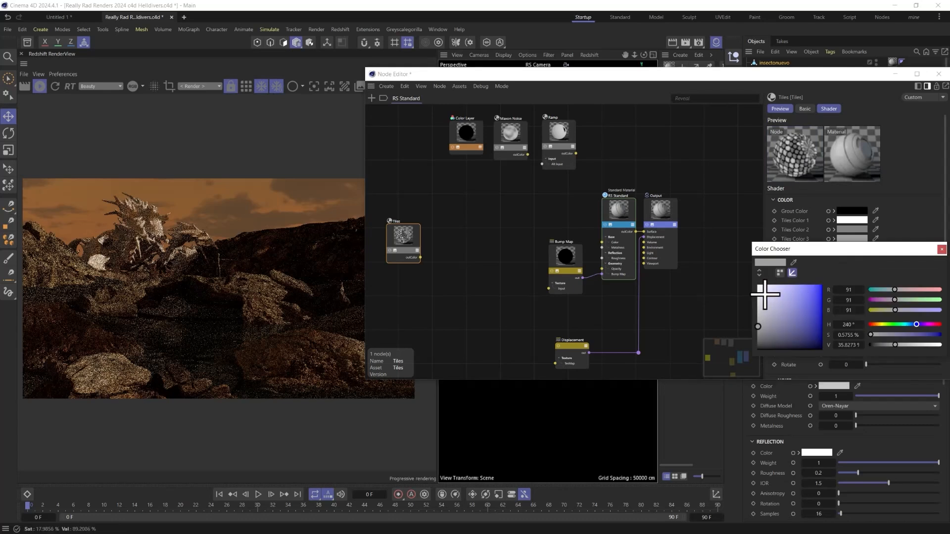
{"action": "left_click", "coordinate": [941, 249]}
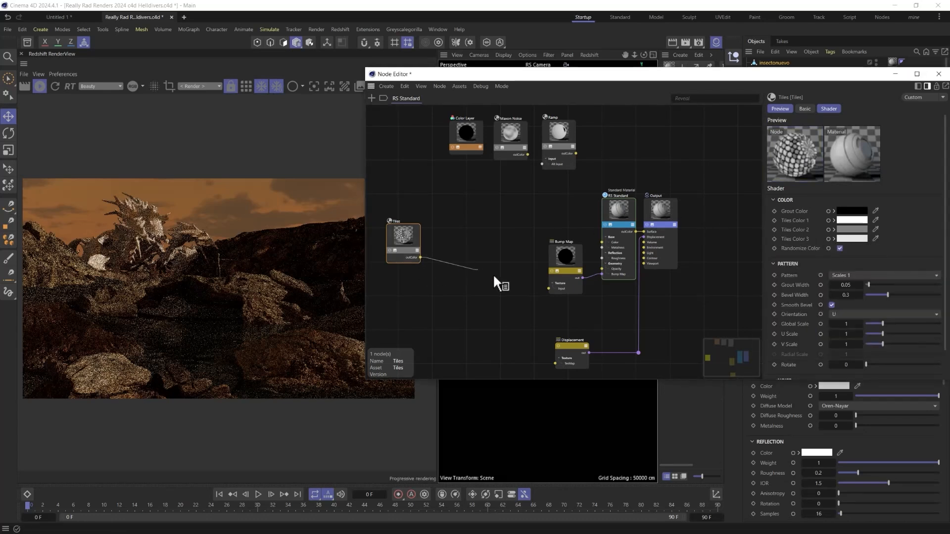
{"action": "left_click_drag", "start_coordinate": [404, 238], "coordinate": [466, 267]}
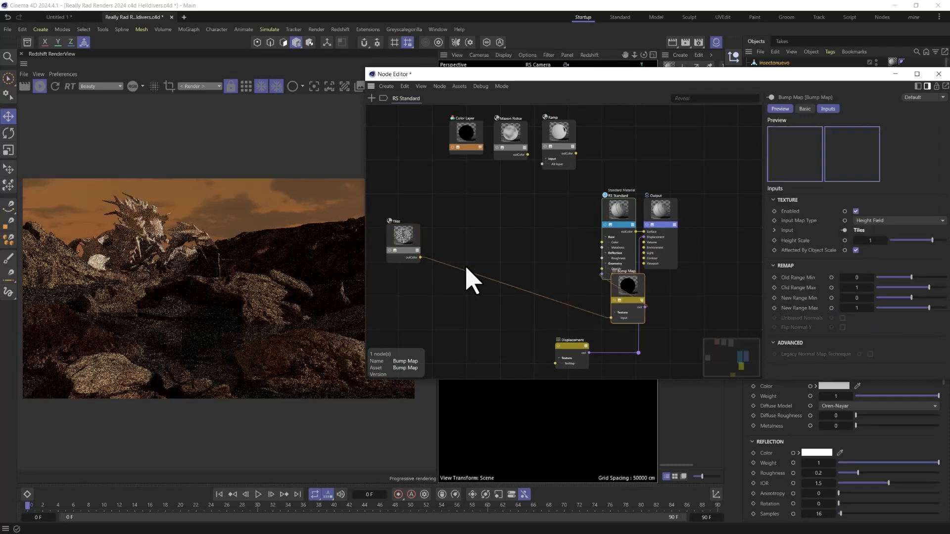
{"action": "left_click_drag", "start_coordinate": [623, 292], "coordinate": [485, 260]}
Step: Set the RS Standard base color to a dark orange-brown of about RGB 49, 24, 8
{"action": "left_click", "coordinate": [625, 210]}
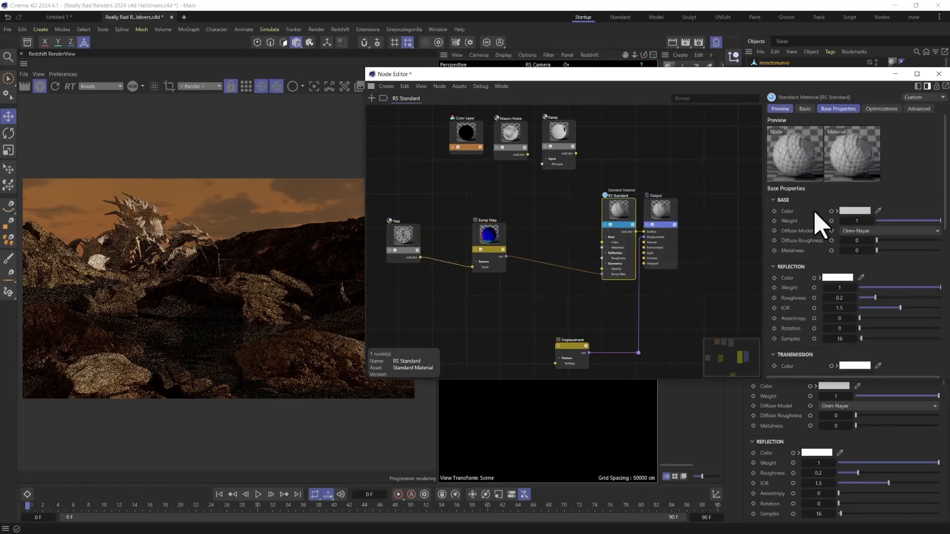
{"action": "left_click", "coordinate": [854, 211]}
{"action": "left_click_drag", "start_coordinate": [871, 297], "coordinate": [881, 297]}
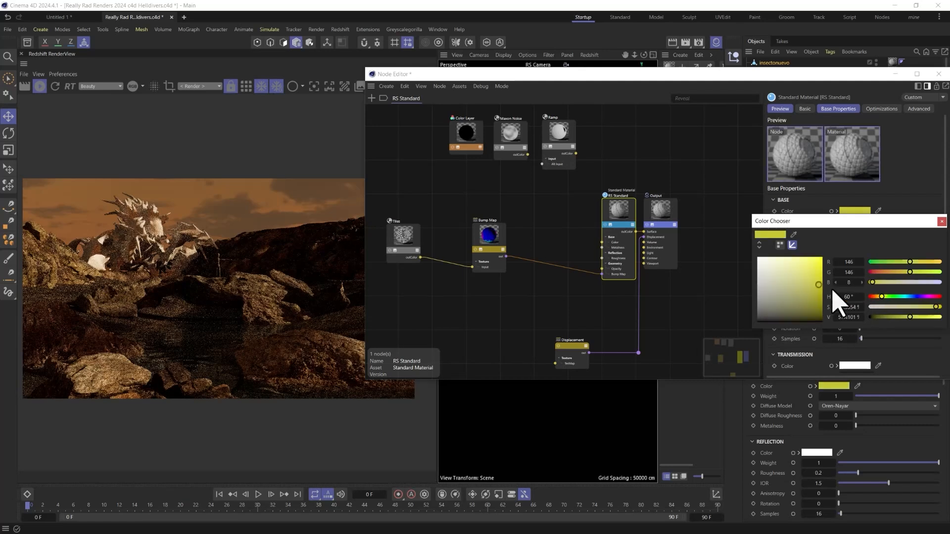
{"action": "left_click_drag", "start_coordinate": [816, 302], "coordinate": [811, 310]}
{"action": "left_click_drag", "start_coordinate": [890, 263], "coordinate": [900, 262]}
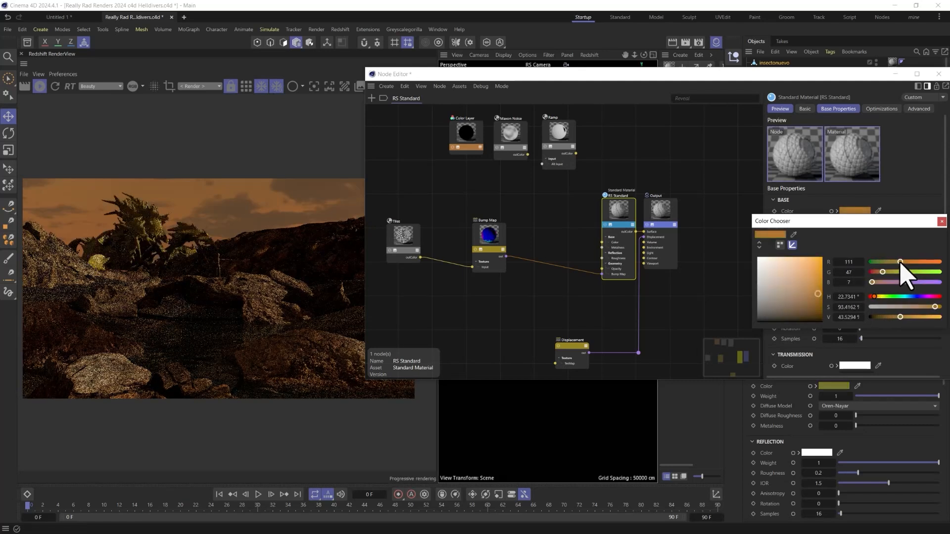
{"action": "left_click_drag", "start_coordinate": [817, 306], "coordinate": [811, 309]}
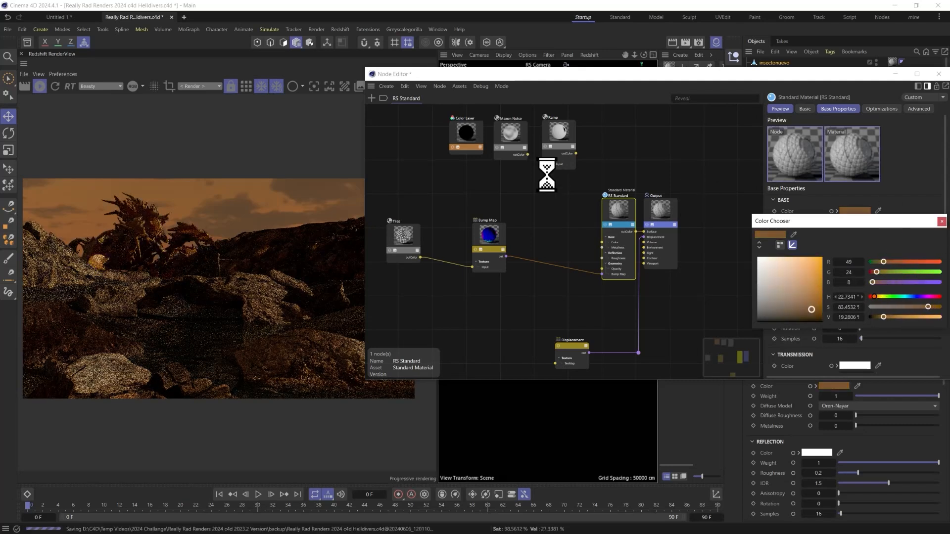
Step: Connect the Tiles node's output color to the Ramp node's Alt Input
{"action": "left_click", "coordinate": [517, 139]}
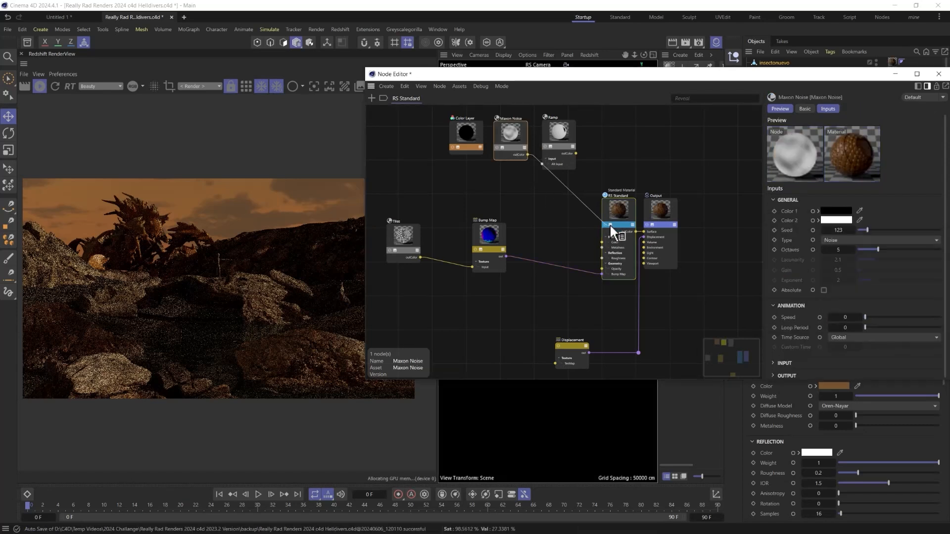
{"action": "left_click_drag", "start_coordinate": [608, 244], "coordinate": [604, 244]}
{"action": "left_click_drag", "start_coordinate": [562, 144], "coordinate": [540, 200]}
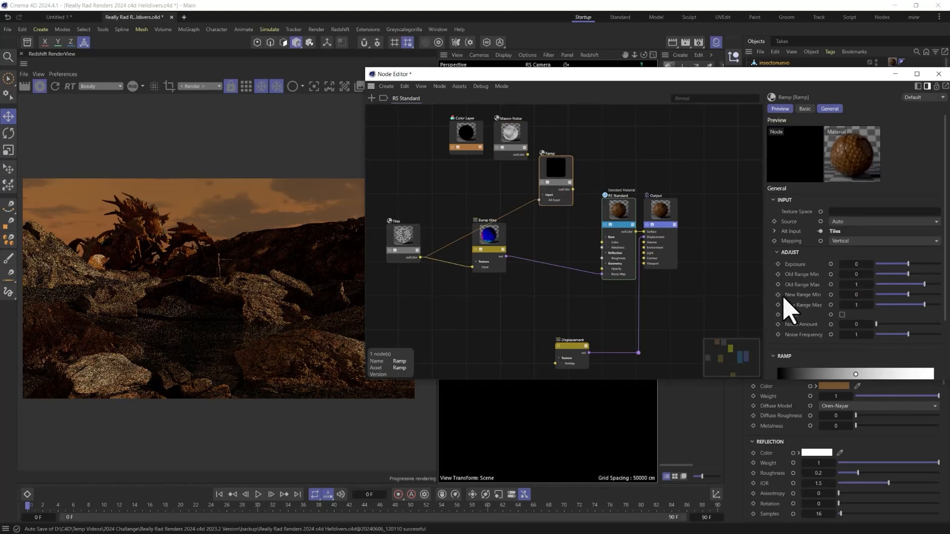
Step: Change the Ramp's white end knot to the material's brown and connect the Ramp to the RS Standard base color
{"action": "scroll", "coordinate": [789, 309], "scroll_direction": "down", "scroll_amount": 3}
{"action": "double_click", "coordinate": [933, 310]}
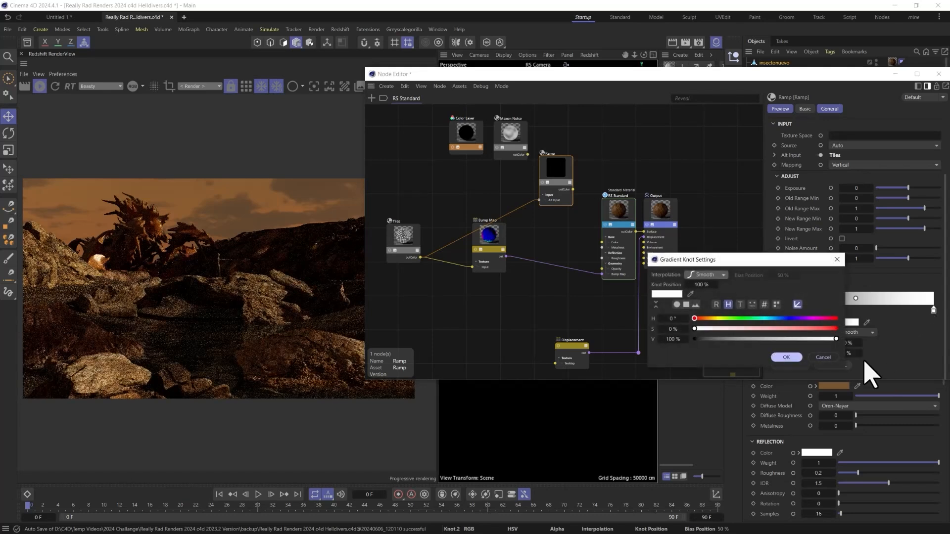
{"action": "left_click", "coordinate": [790, 357]}
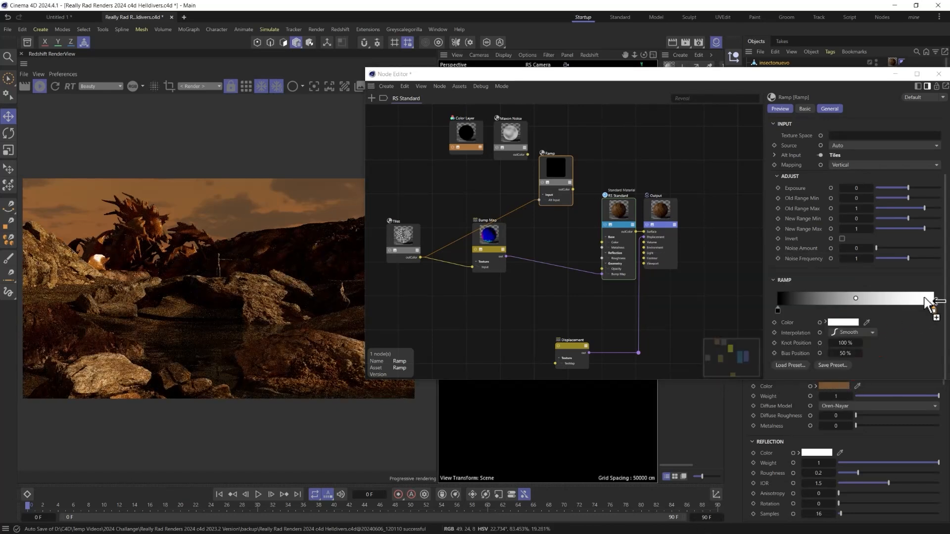
{"action": "mouse_move", "coordinate": [924, 294]}
{"action": "left_mouse_down"}
{"action": "mouse_move", "coordinate": [933, 307]}
{"action": "mouse_move", "coordinate": [925, 312]}
{"action": "mouse_move", "coordinate": [933, 309]}
{"action": "left_mouse_up"}
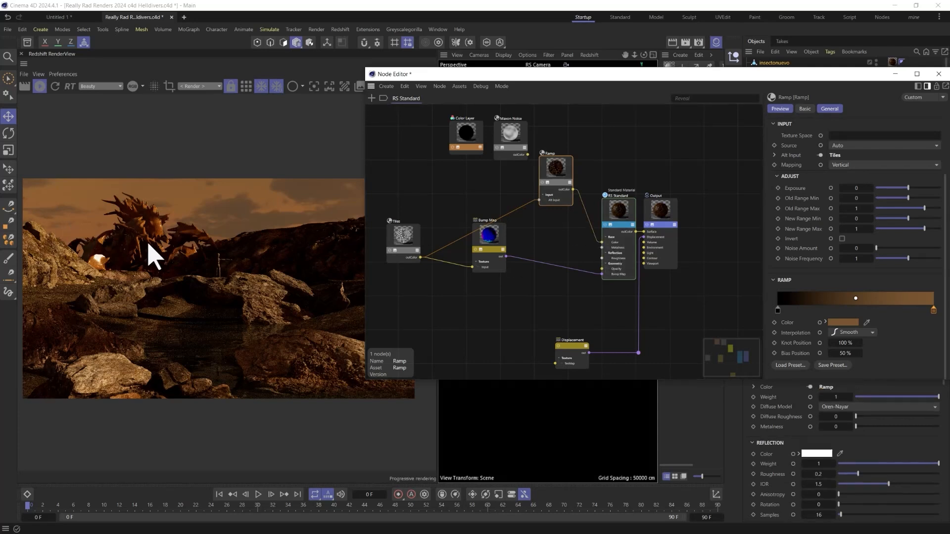
Step: Solo the Tiles node in the render preview and set its Global Scale to 0.01
{"action": "left_click", "coordinate": [388, 251]}
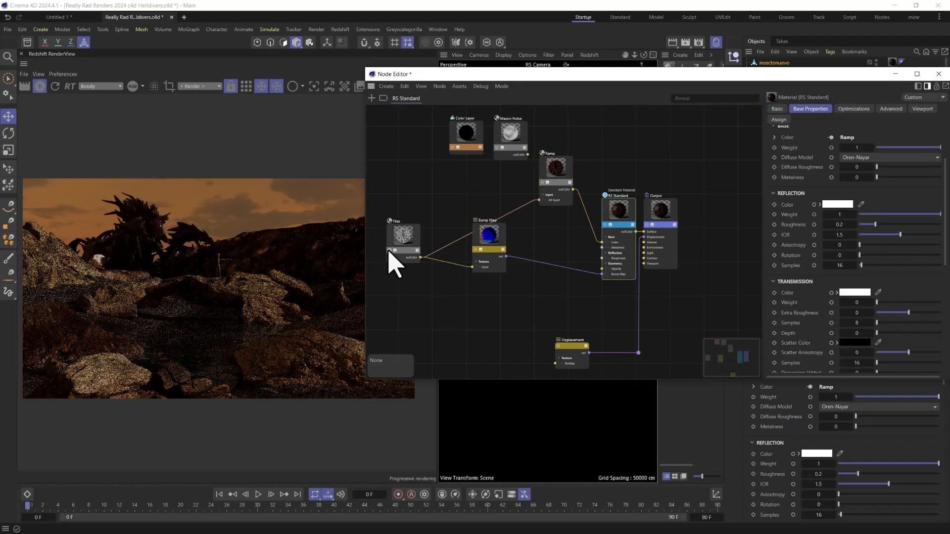
{"action": "left_click", "coordinate": [410, 243]}
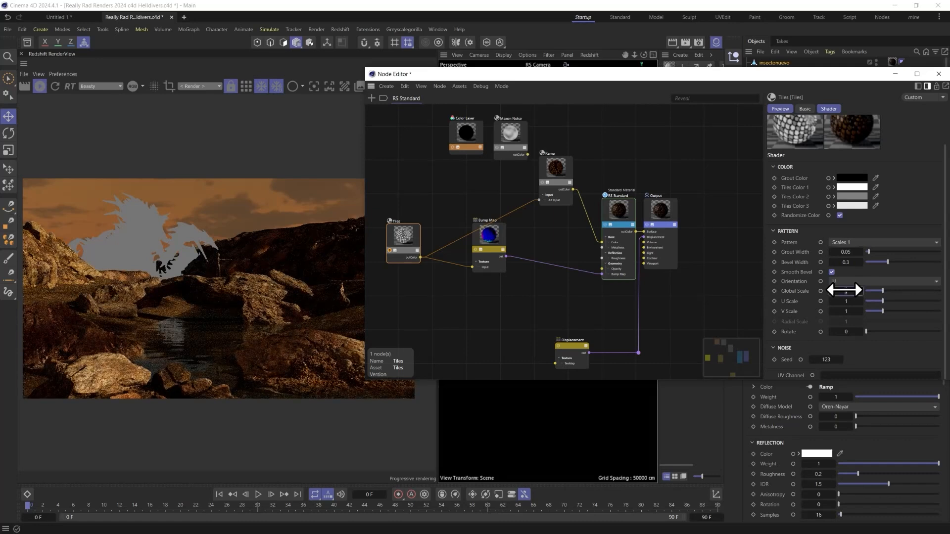
{"action": "left_click_drag", "start_coordinate": [845, 290], "coordinate": [845, 290]}
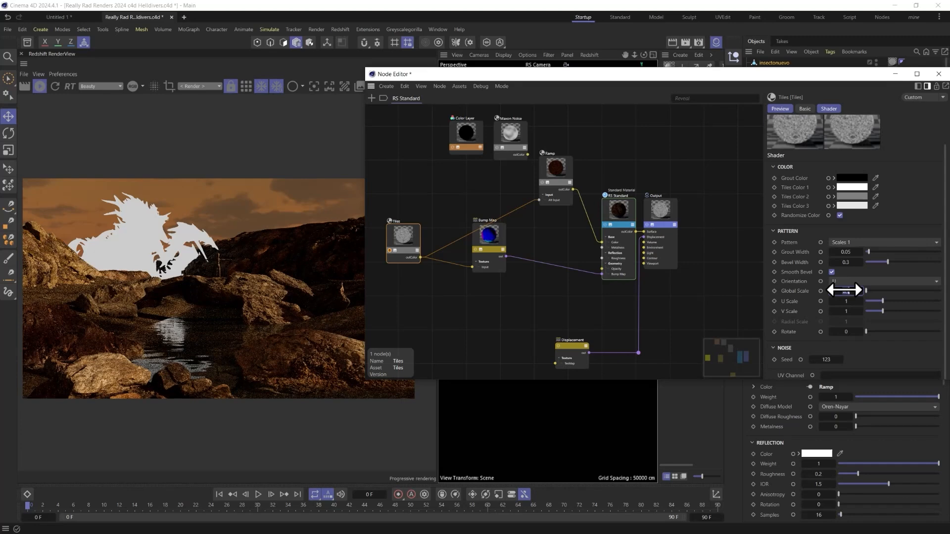
{"action": "key", "text": "Return"}
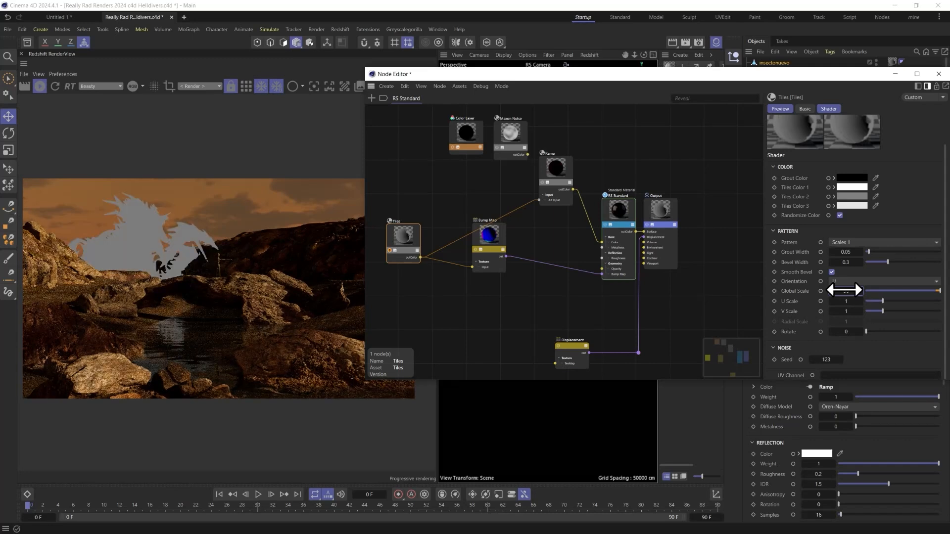
{"action": "type", "text": "0.01"}
{"action": "key", "text": "Return"}
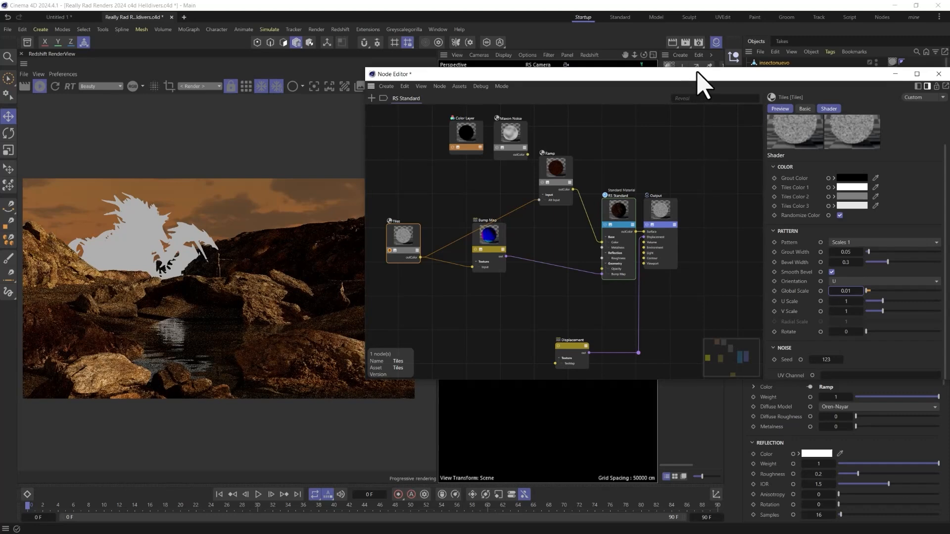
Step: Change the projection of the creature's material tag to Cubic
{"action": "left_click_drag", "start_coordinate": [698, 74], "coordinate": [602, 133]}
{"action": "left_click_drag", "start_coordinate": [742, 137], "coordinate": [687, 118]}
{"action": "left_click", "coordinate": [892, 62]}
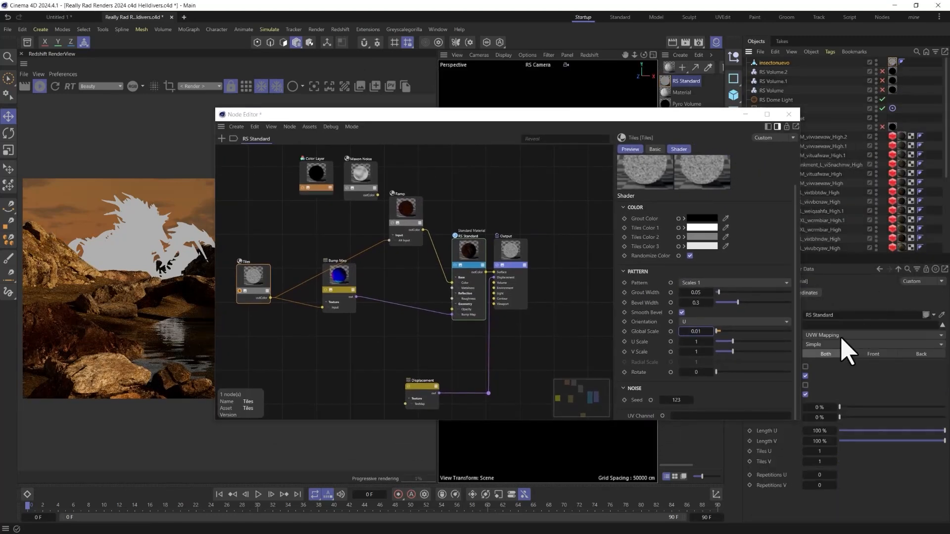
{"action": "left_click", "coordinate": [842, 336]}
{"action": "left_click", "coordinate": [831, 361]}
Step: Set the Tiles node's Global Scale to 1, then reduce it to about 0.47
{"action": "left_click_drag", "start_coordinate": [614, 116], "coordinate": [699, 103]}
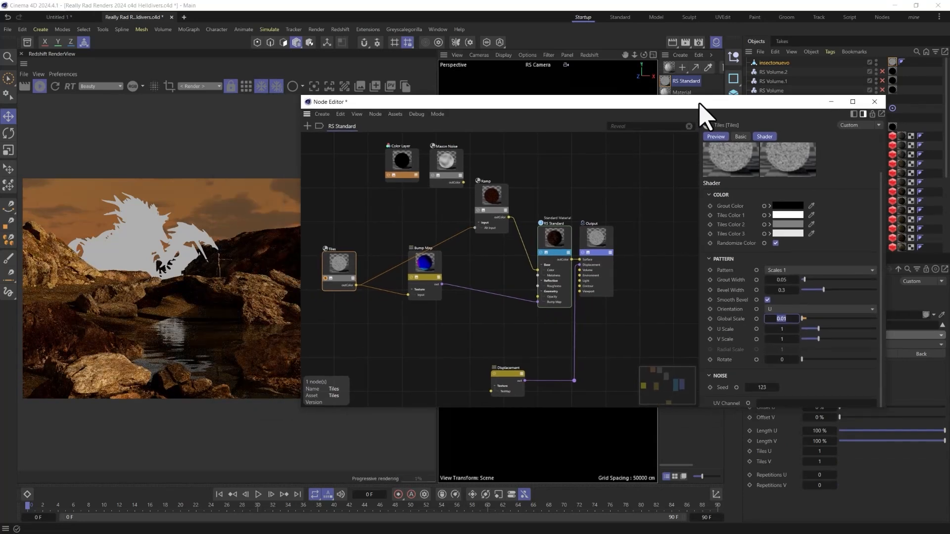
{"action": "left_click", "coordinate": [343, 260]}
{"action": "double_click", "coordinate": [781, 282]}
{"action": "double_click", "coordinate": [780, 317]}
{"action": "type", "text": "1"}
{"action": "key", "text": "Return"}
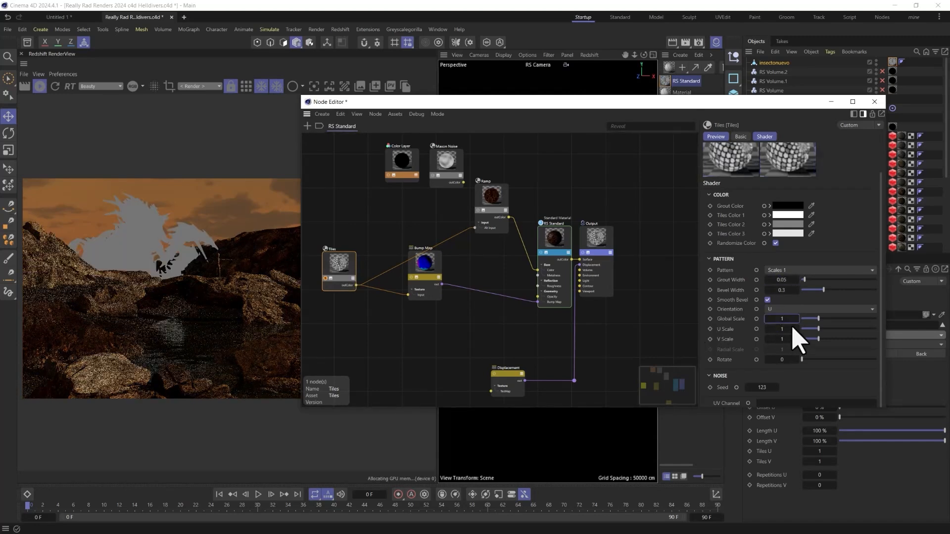
{"action": "left_click_drag", "start_coordinate": [825, 324], "coordinate": [809, 320]}
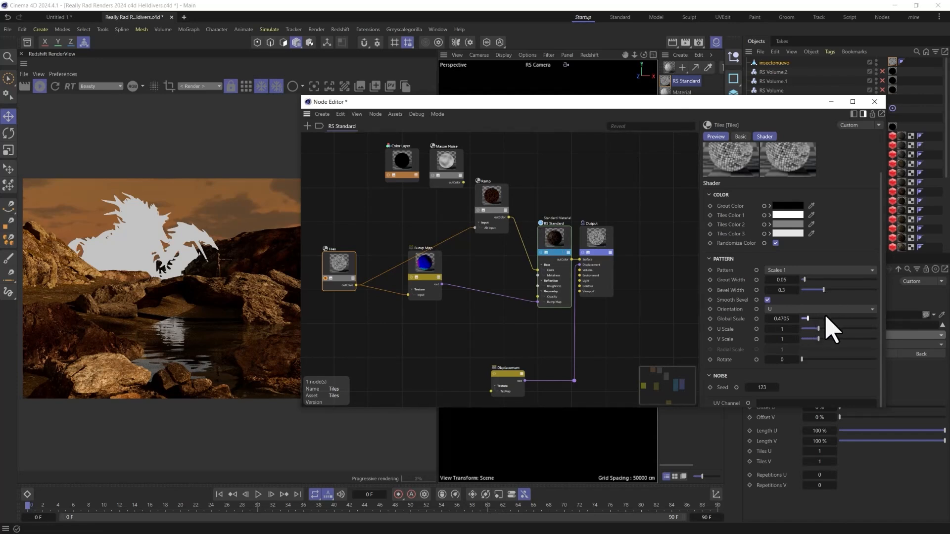
Step: Switch from RS Camera to the default camera and frame the creature closely in the render preview
{"action": "left_click_drag", "start_coordinate": [752, 104], "coordinate": [626, 98]}
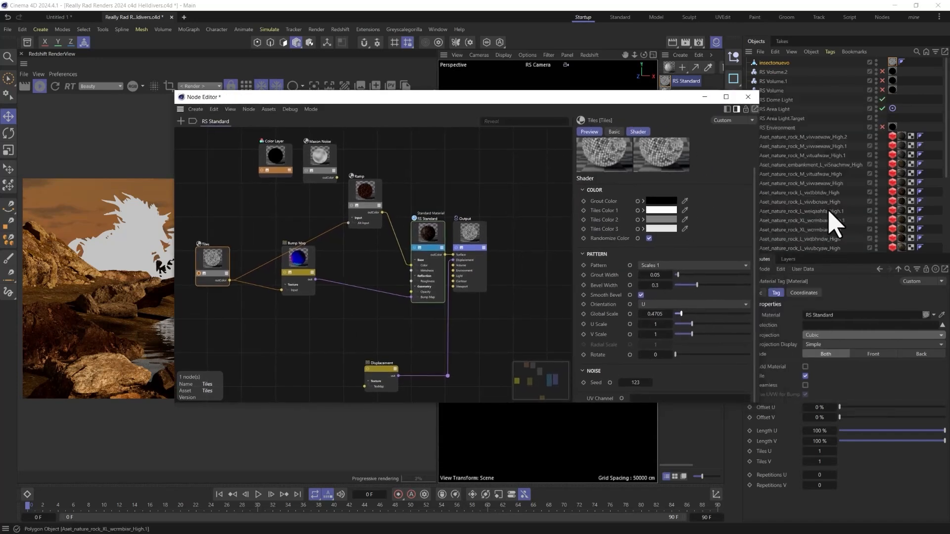
{"action": "scroll", "coordinate": [833, 223], "scroll_direction": "down", "scroll_amount": 5}
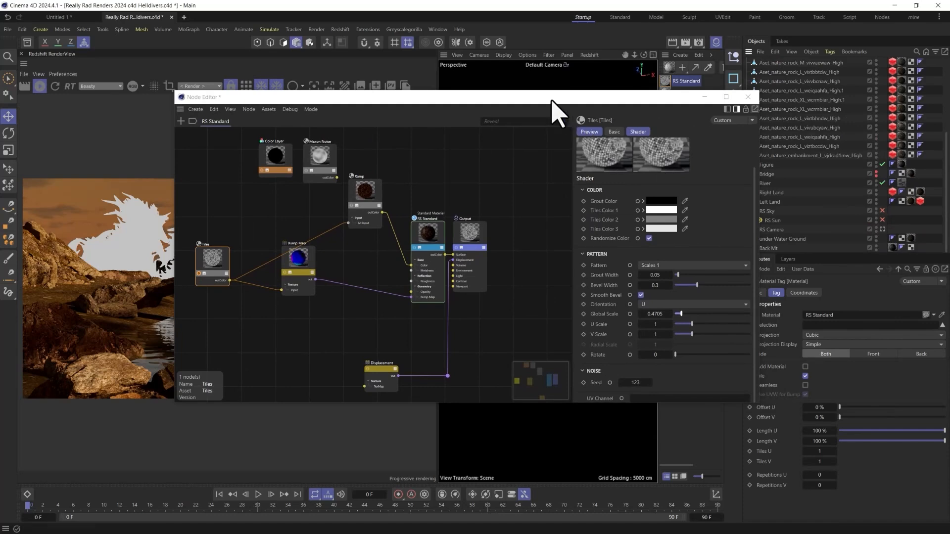
{"action": "left_click_drag", "start_coordinate": [553, 104], "coordinate": [833, 296]}
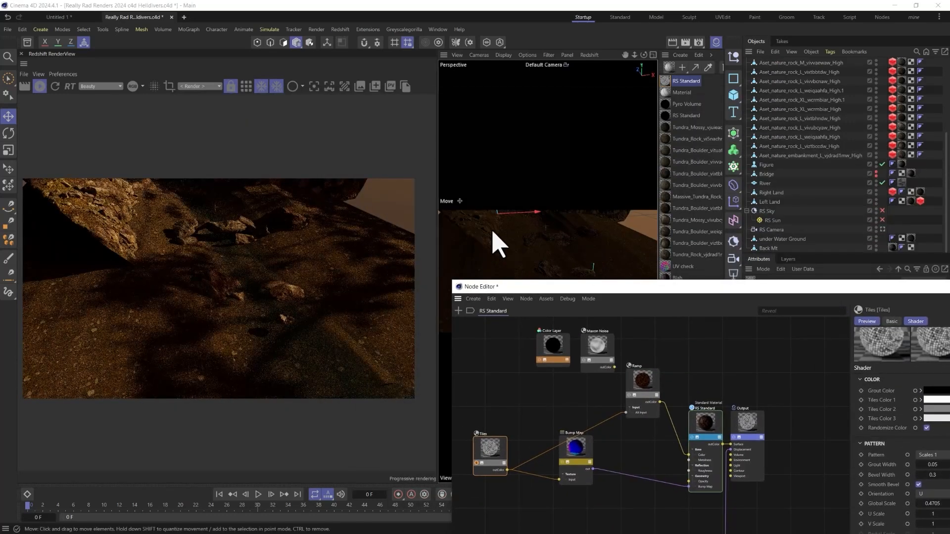
{"action": "middle_click_drag", "start_coordinate": [492, 231], "coordinate": [522, 267], "text": "alt"}
{"action": "left_click", "coordinate": [262, 87]}
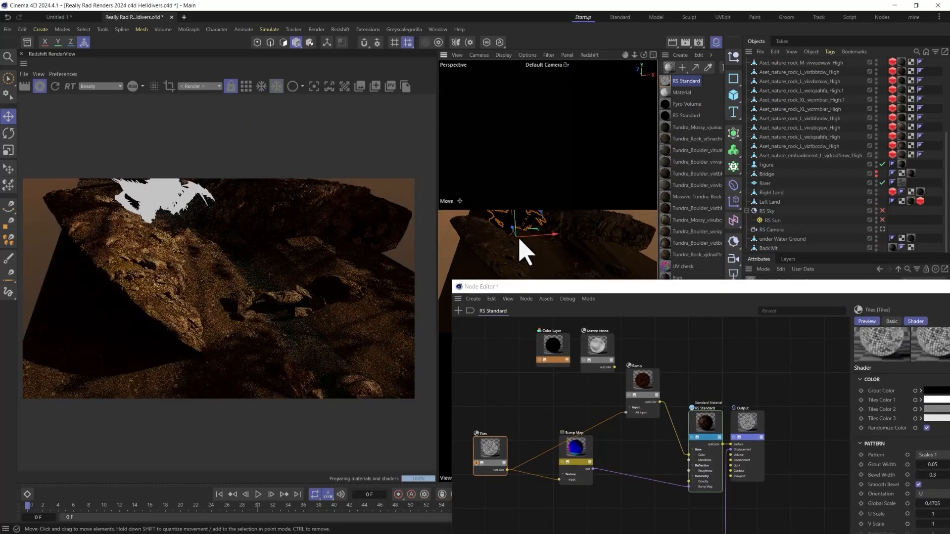
{"action": "left_click_drag", "start_coordinate": [525, 255], "coordinate": [529, 196], "text": "alt"}
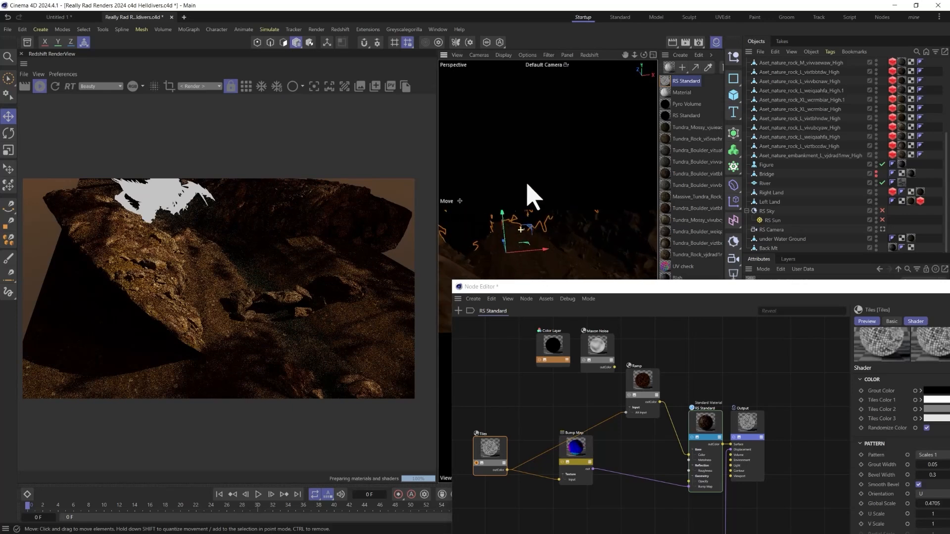
{"action": "left_click_drag", "start_coordinate": [525, 244], "coordinate": [525, 142], "text": "alt"}
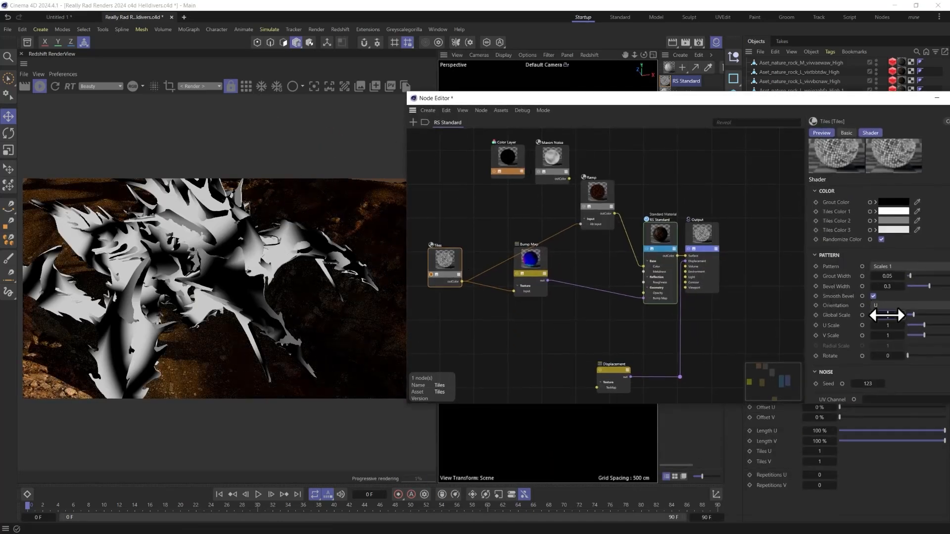
Step: Try smaller Global Scale values on the Tiles node, including 0.008, and refresh the render preview
{"action": "left_click_drag", "start_coordinate": [887, 315], "coordinate": [882, 315]}
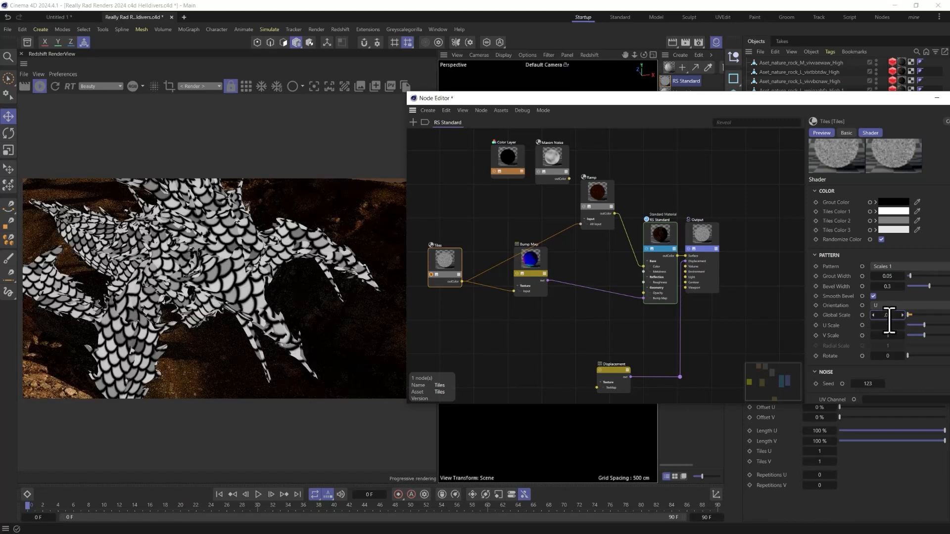
{"action": "type", "text": "01"}
{"action": "key", "text": "Return"}
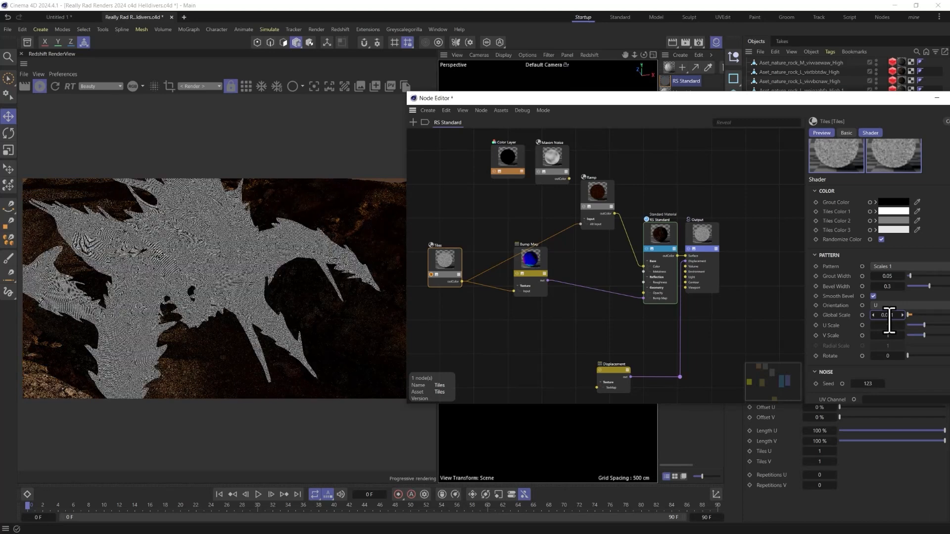
{"action": "type", "text": "08"}
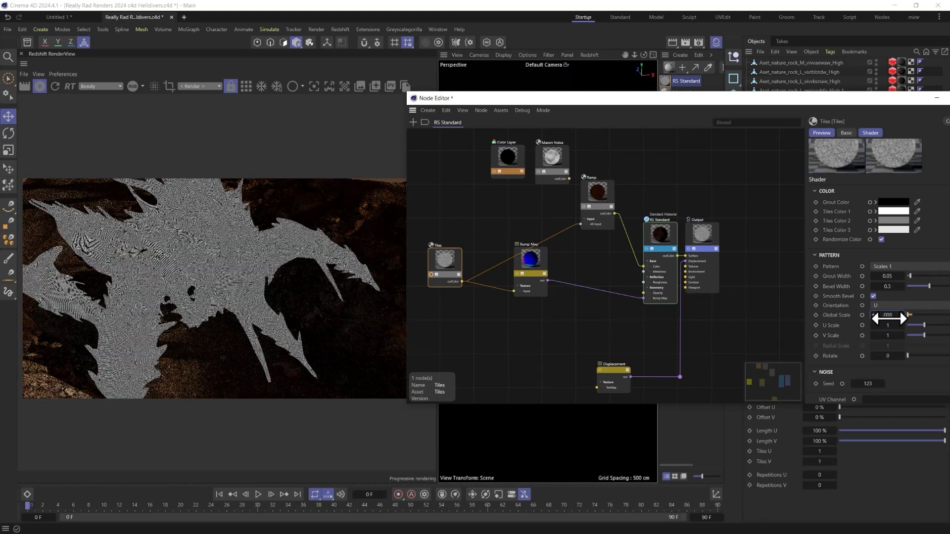
{"action": "key", "text": "Return"}
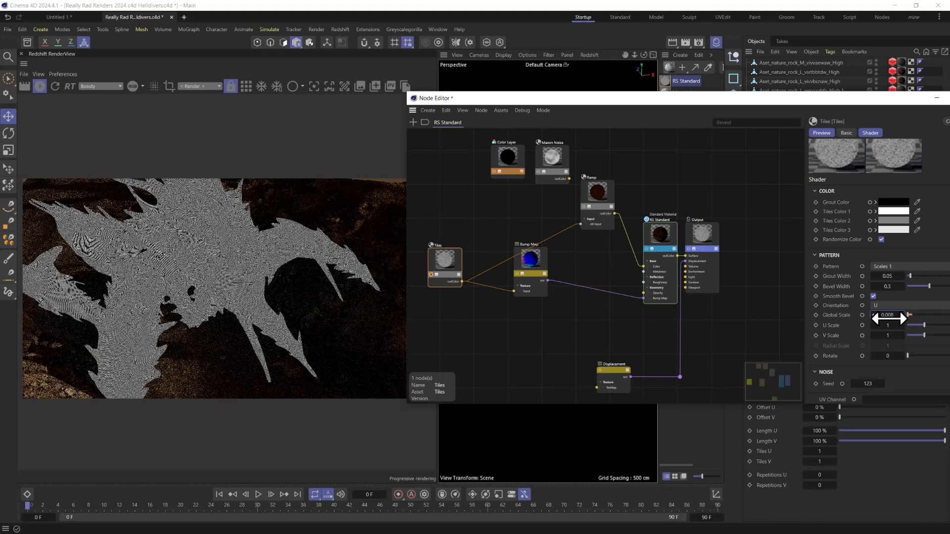
{"action": "left_click", "coordinate": [53, 85]}
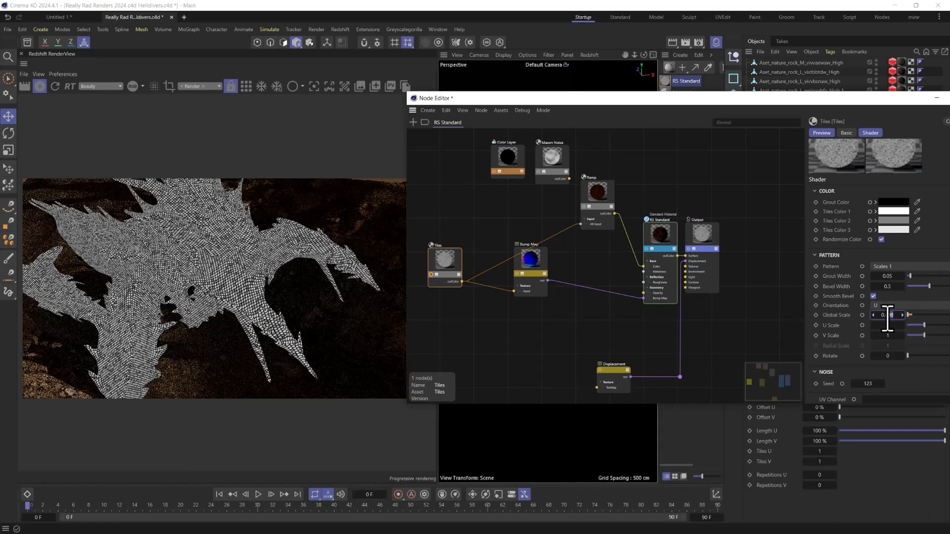
Step: Set the Tiles node's Global Scale to 0.015 and turn off its solo preview
{"action": "double_click", "coordinate": [888, 315]}
{"action": "type", "text": "0.015"}
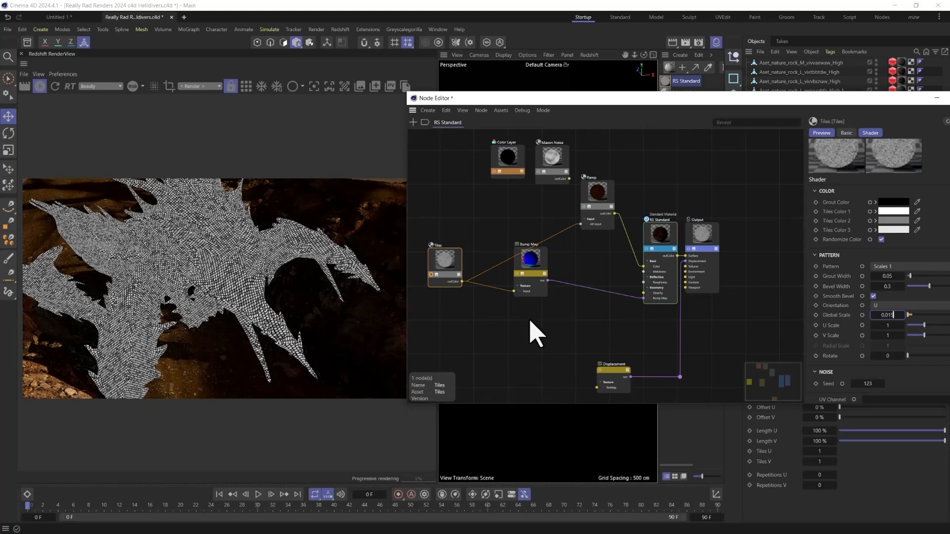
{"action": "left_click", "coordinate": [502, 327]}
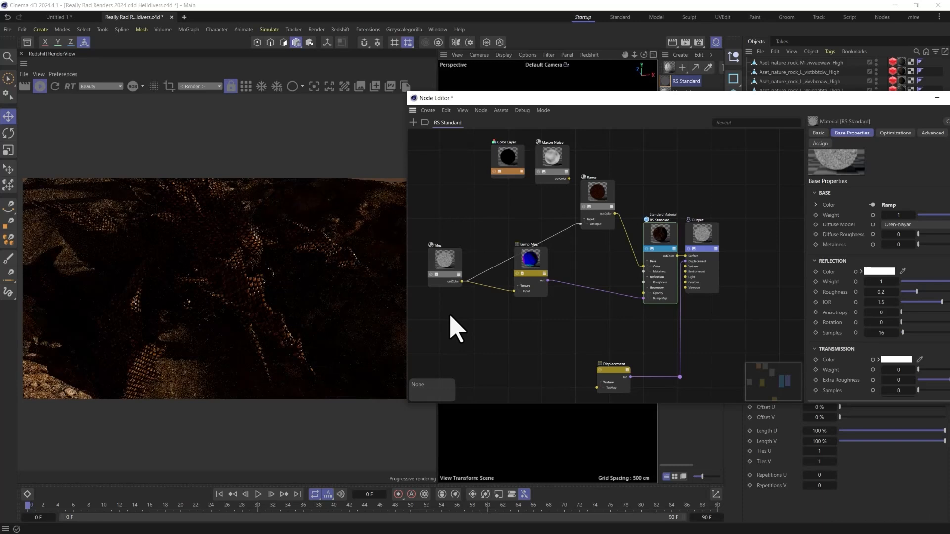
Step: Try a Height Scale of -1 on the creature material's Bump Map node, then set it to 0.2
{"action": "left_click", "coordinate": [524, 262]}
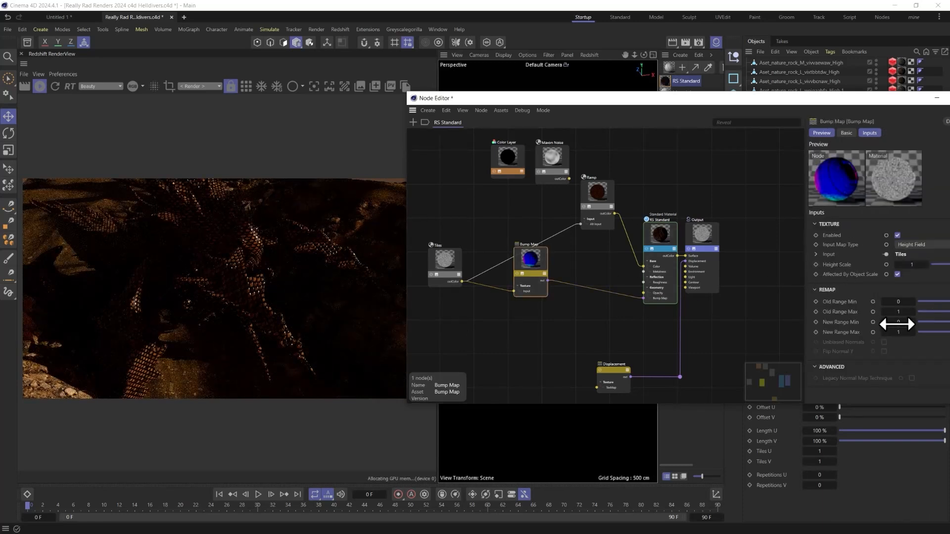
{"action": "left_click", "coordinate": [896, 322]}
{"action": "left_click", "coordinate": [915, 267]}
{"action": "type", "text": "-1"}
{"action": "key", "text": "Return"}
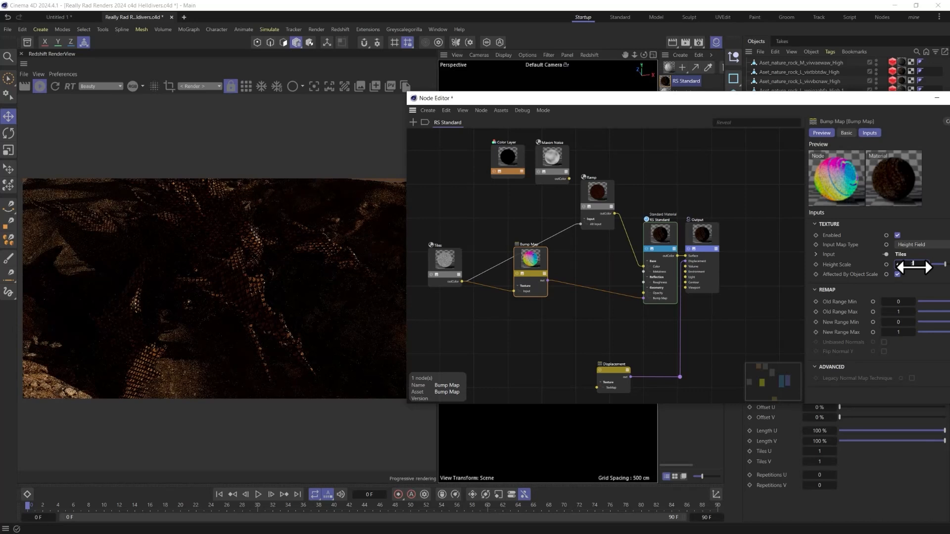
{"action": "type", "text": "0.2"}
{"action": "key", "text": "Return"}
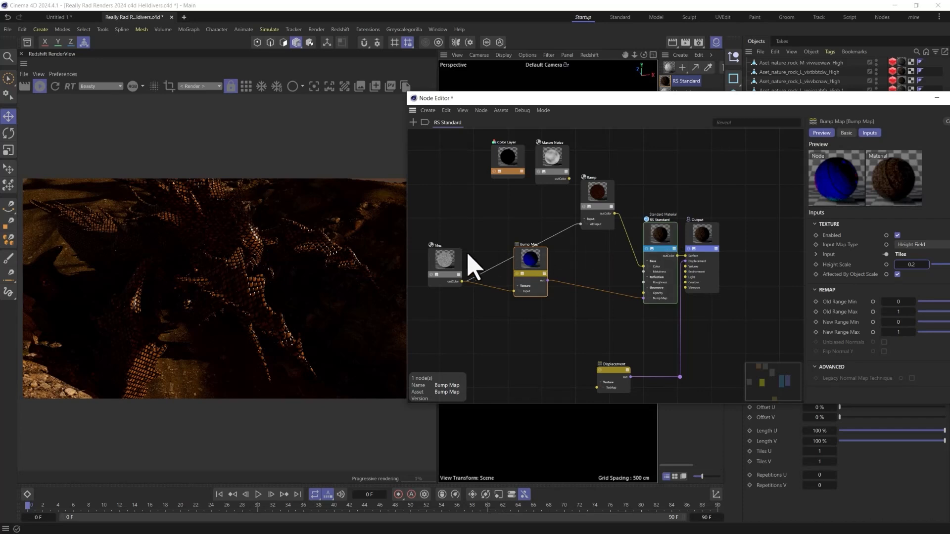
Step: Try a Grout Width of 0.0025 and Bevel Widths of 0.01, 0.02 and 0.03 on the Tiles node, refreshing the render preview
{"action": "left_click", "coordinate": [460, 267]}
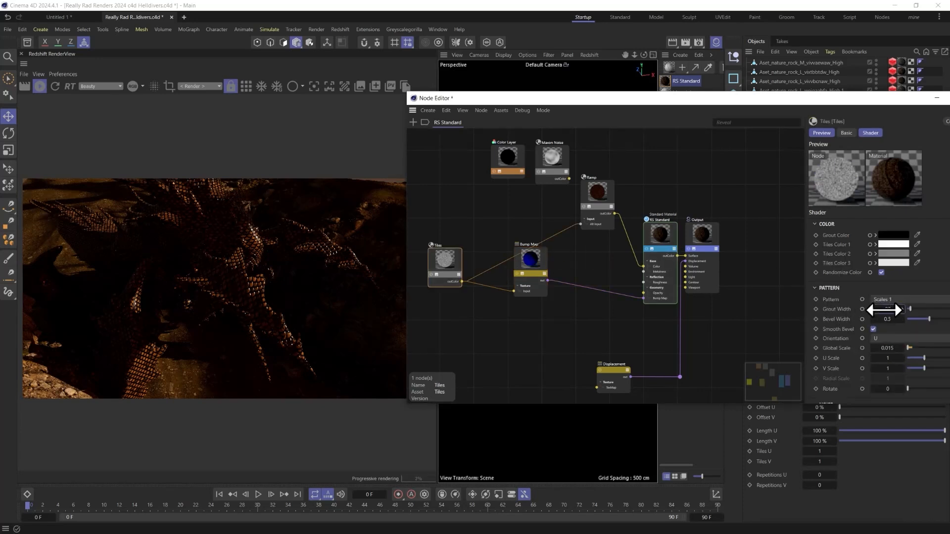
{"action": "left_click_drag", "start_coordinate": [884, 310], "coordinate": [882, 310]}
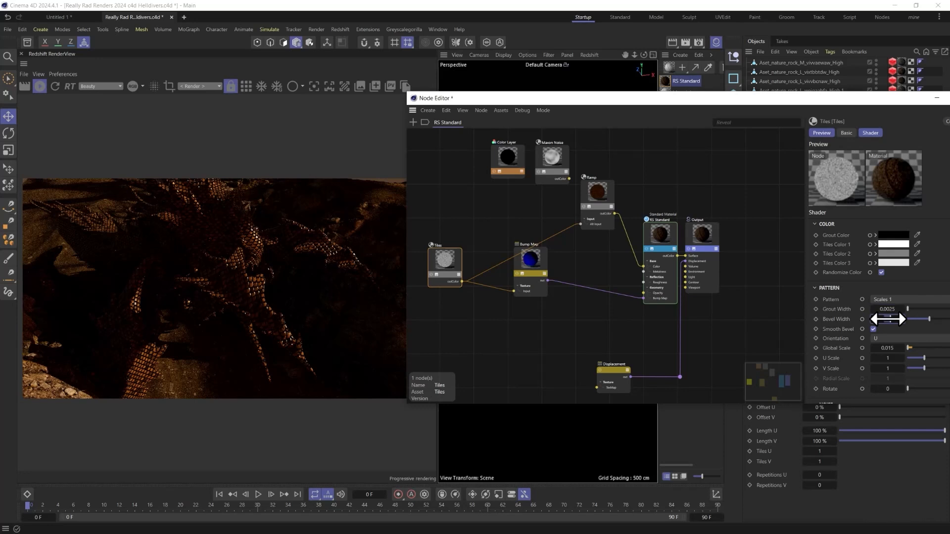
{"action": "left_click_drag", "start_coordinate": [886, 319], "coordinate": [784, 325]}
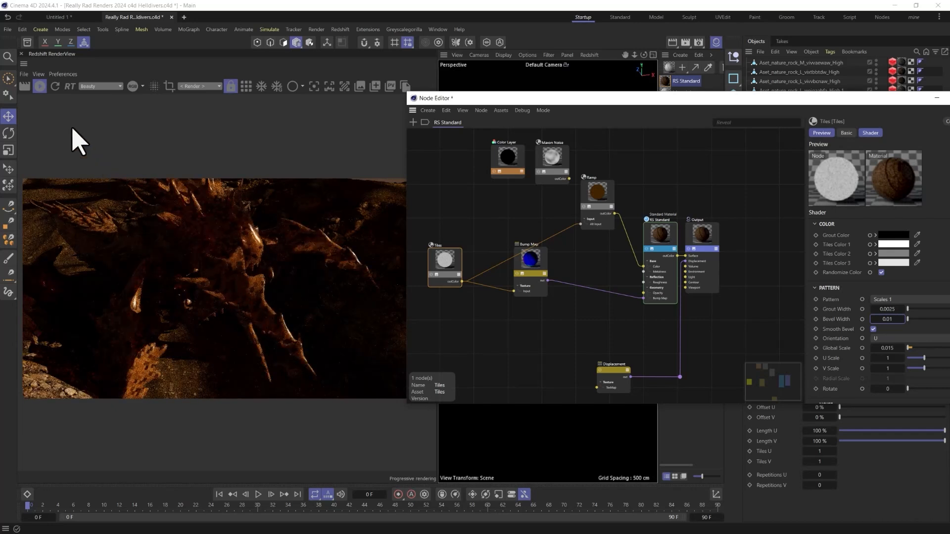
{"action": "left_click", "coordinate": [53, 87]}
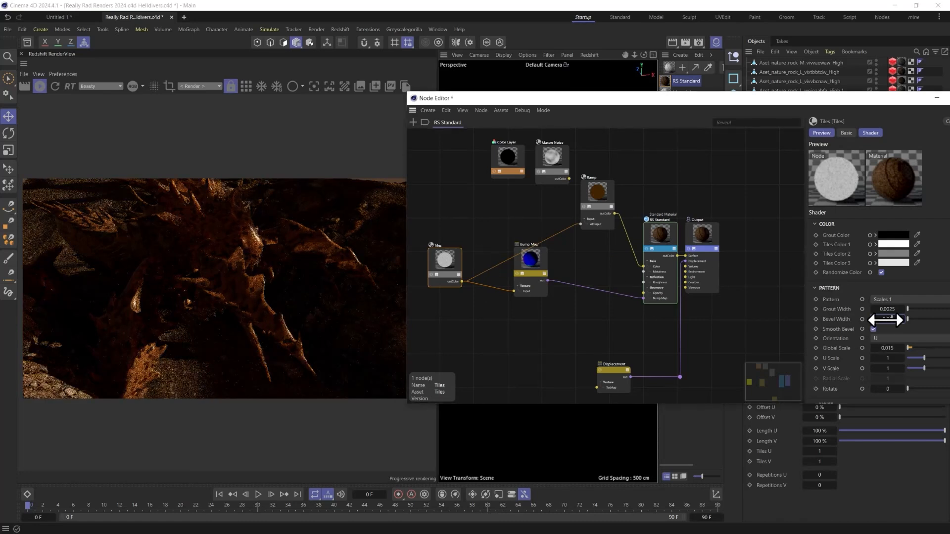
{"action": "left_click_drag", "start_coordinate": [886, 321], "coordinate": [886, 321]}
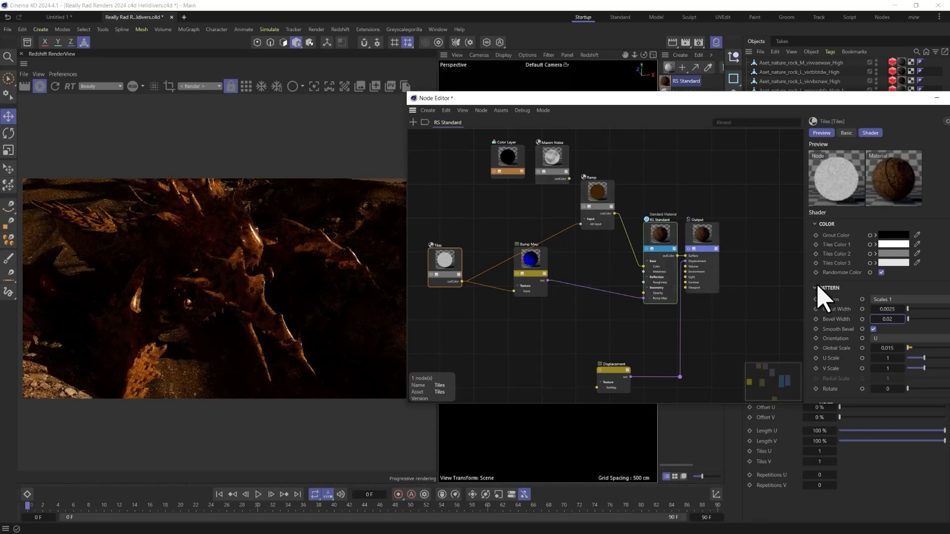
{"action": "double_click", "coordinate": [889, 320]}
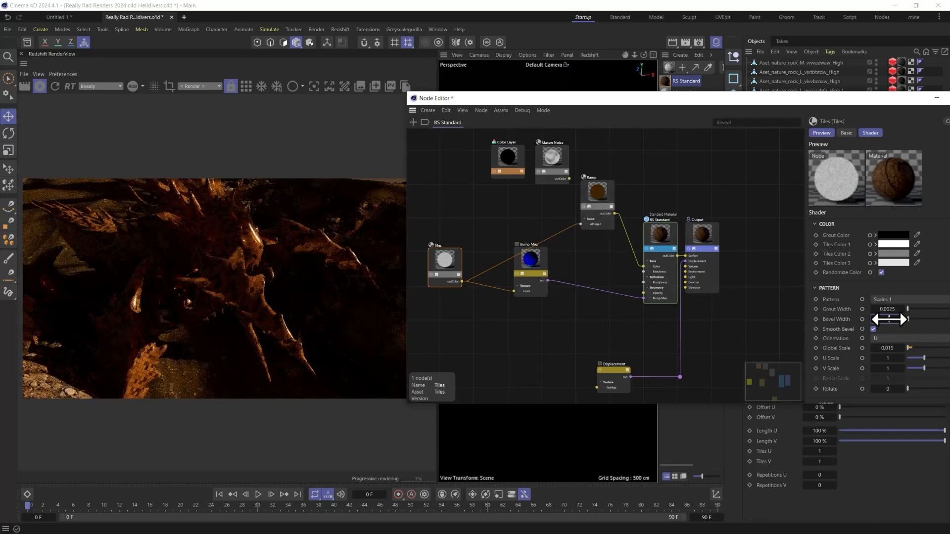
{"action": "type", "text": "0.03"}
{"action": "key", "text": "Return"}
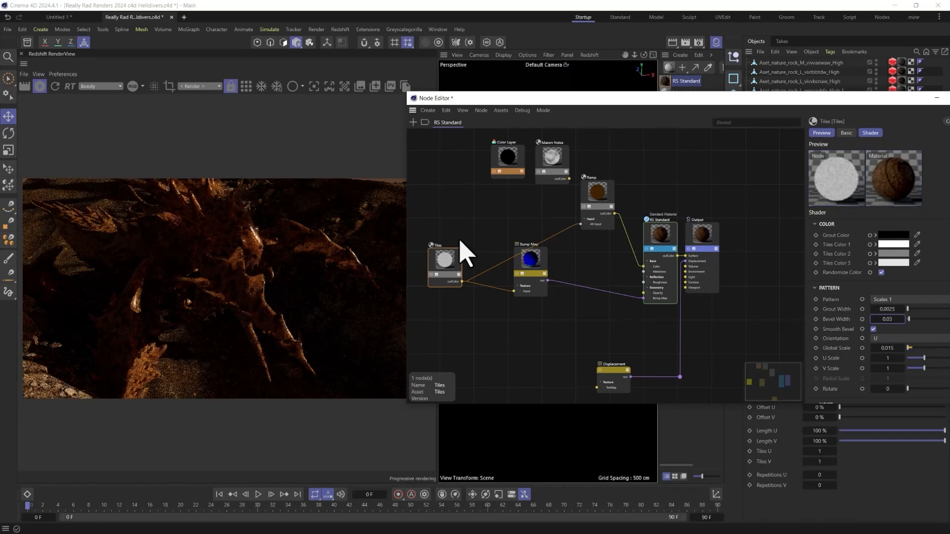
Step: Connect the Maxon Noise output to the Ramp's Alt Input and set the noise type to FBM
{"action": "left_click_drag", "start_coordinate": [586, 225], "coordinate": [563, 193]}
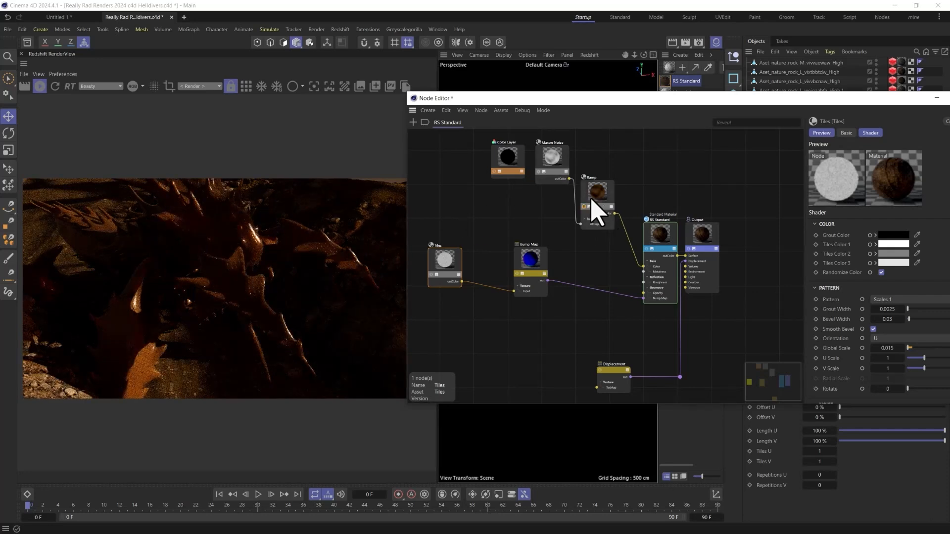
{"action": "left_click", "coordinate": [551, 157]}
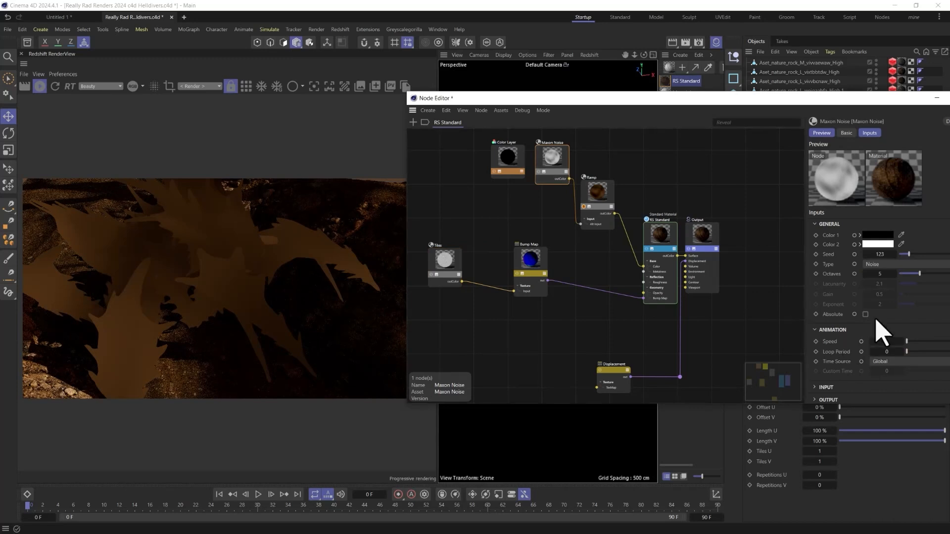
{"action": "left_click", "coordinate": [826, 387]}
{"action": "scroll", "coordinate": [912, 369], "scroll_direction": "down", "scroll_amount": 2}
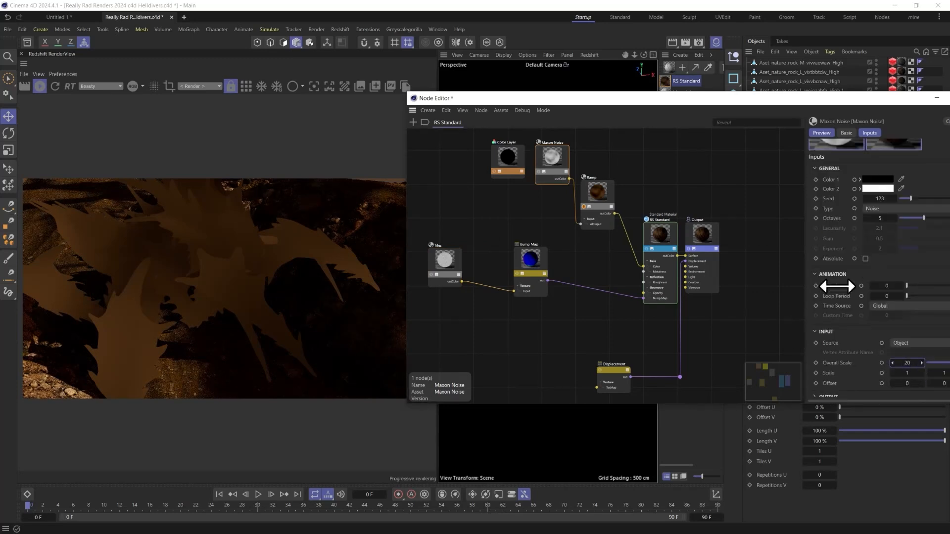
{"action": "left_click", "coordinate": [878, 209]}
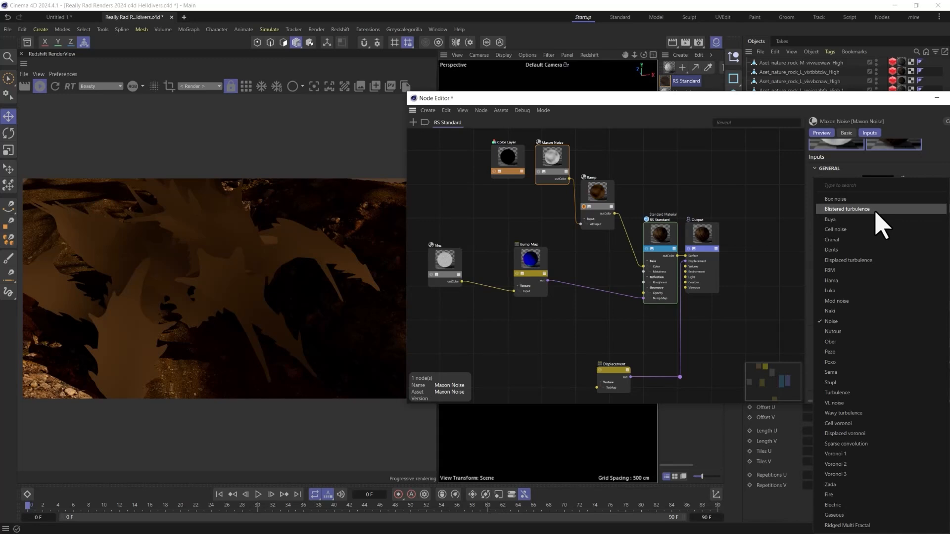
{"action": "left_click", "coordinate": [840, 270]}
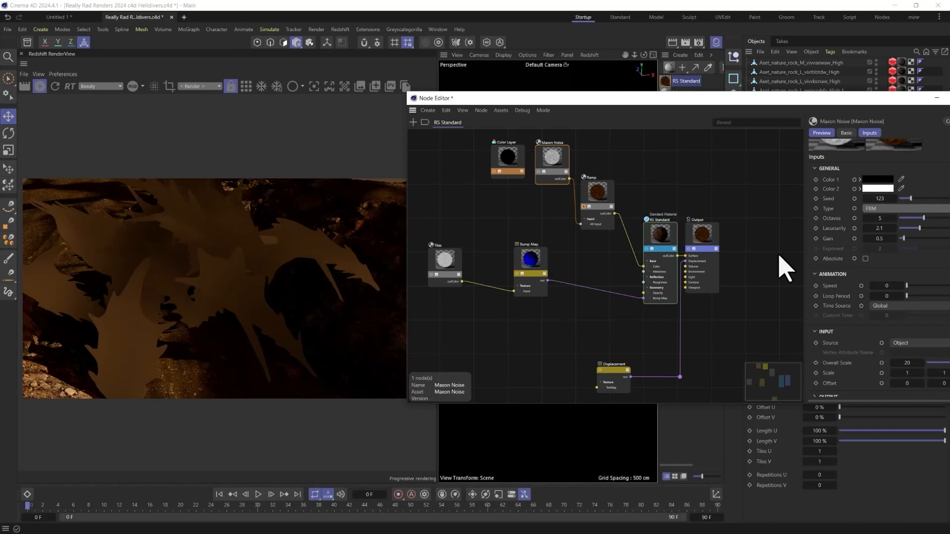
{"action": "left_click", "coordinate": [554, 230]}
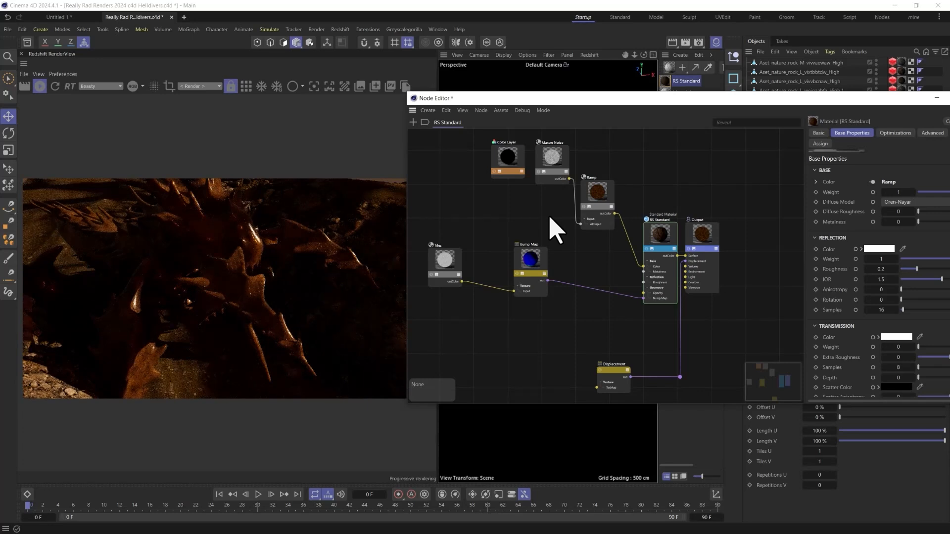
Step: Try different V Scale values on the Tiles node, including 0.25, and inspect the creature's surface closely in the render
{"action": "left_click", "coordinate": [445, 259]}
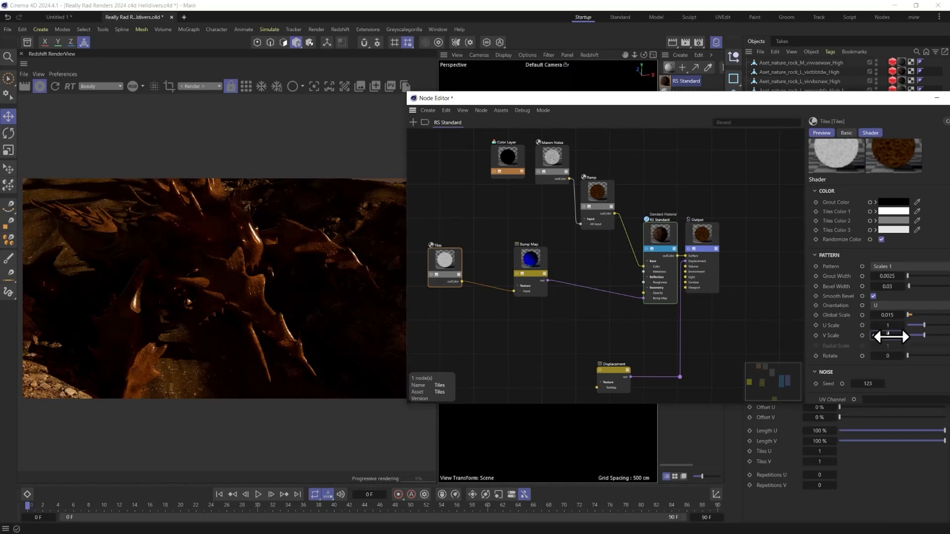
{"action": "left_click_drag", "start_coordinate": [891, 337], "coordinate": [890, 337]}
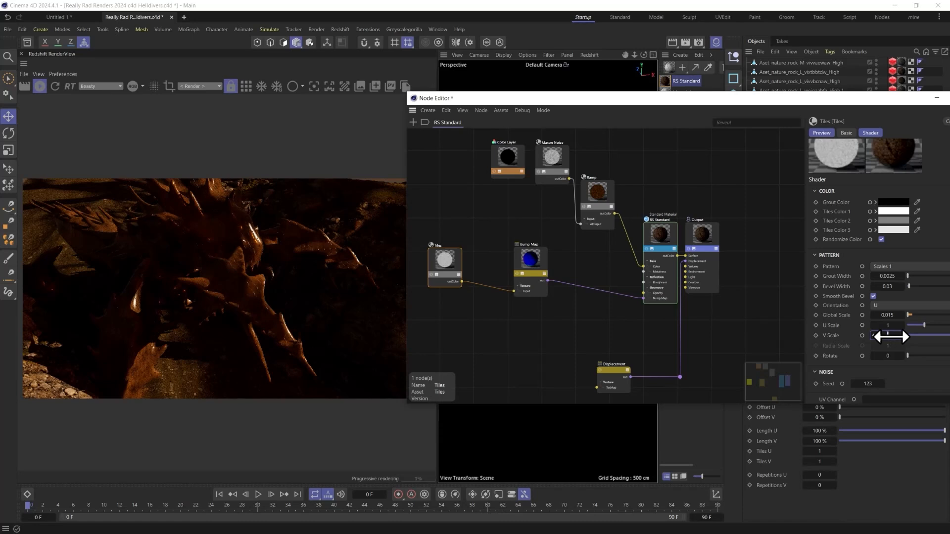
{"action": "left_click_drag", "start_coordinate": [890, 337], "coordinate": [878, 337]}
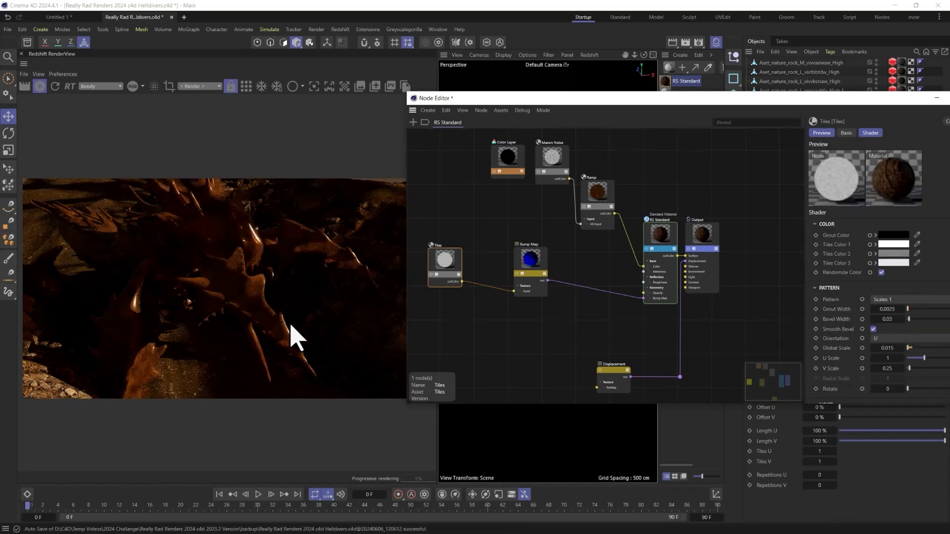
{"action": "scroll", "coordinate": [252, 319], "scroll_direction": "up", "scroll_amount": 5}
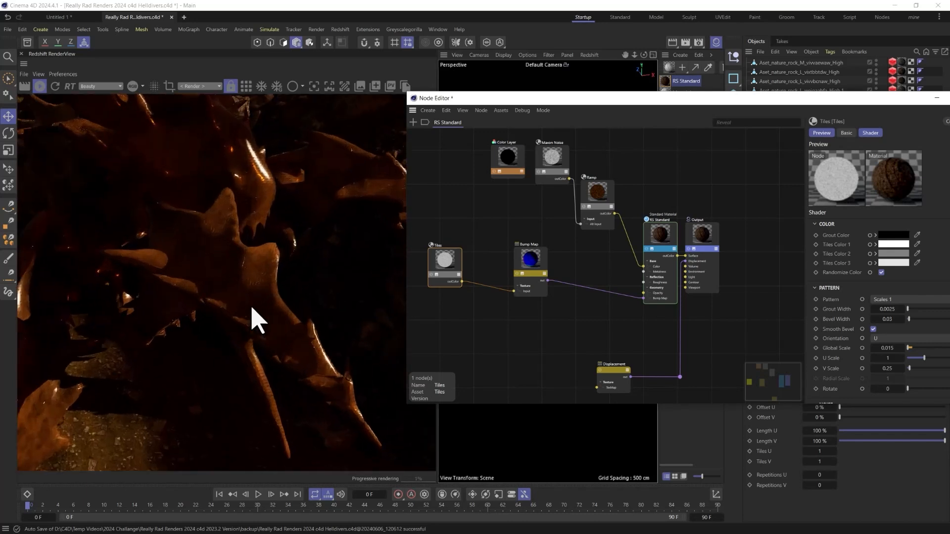
Step: Set the Tiles node's U Scale to 0.25, V Scale to 1, Grout Width to 0.015 and Bevel Width to 0.05
{"action": "left_click", "coordinate": [887, 357]}
{"action": "type", "text": ".5"}
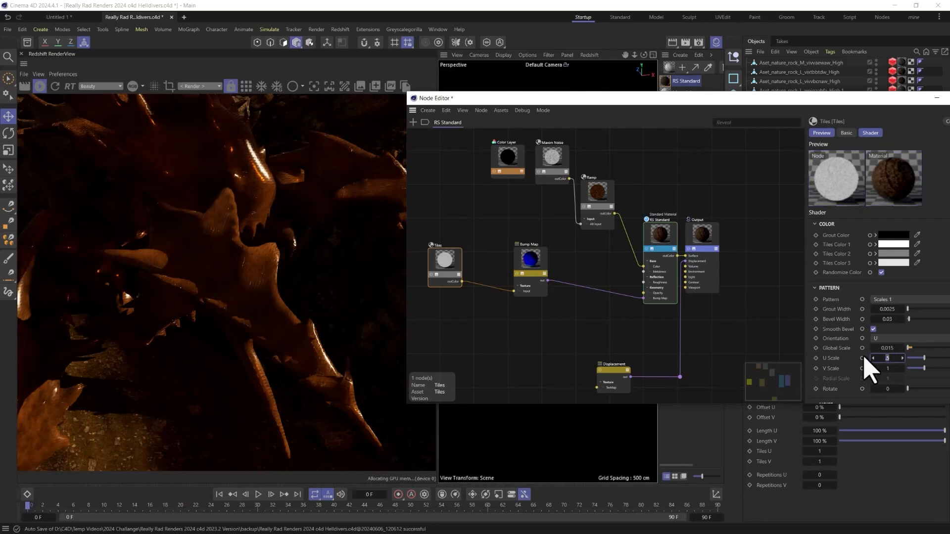
{"action": "key", "text": "Return"}
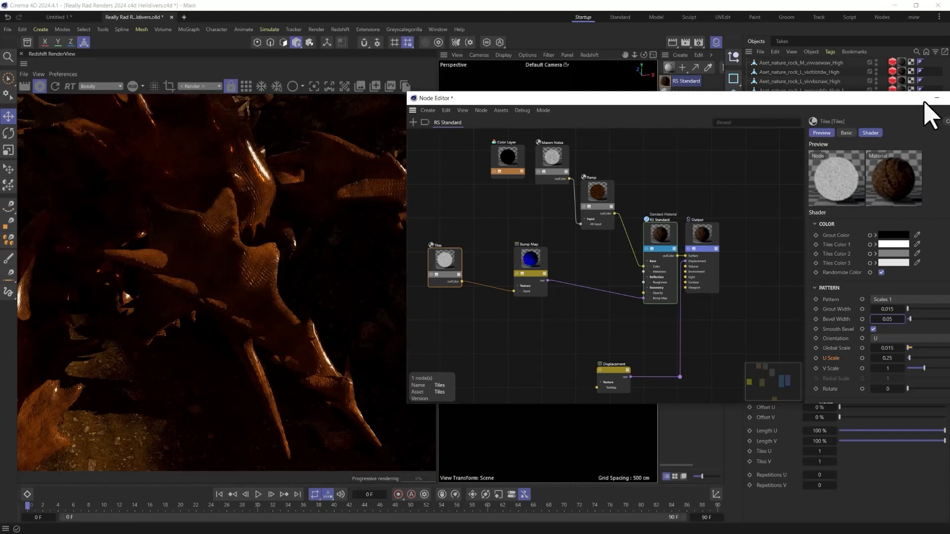
Step: Close the node editor and switch the view back to RS Camera
{"action": "left_click_drag", "start_coordinate": [851, 100], "coordinate": [632, 106]}
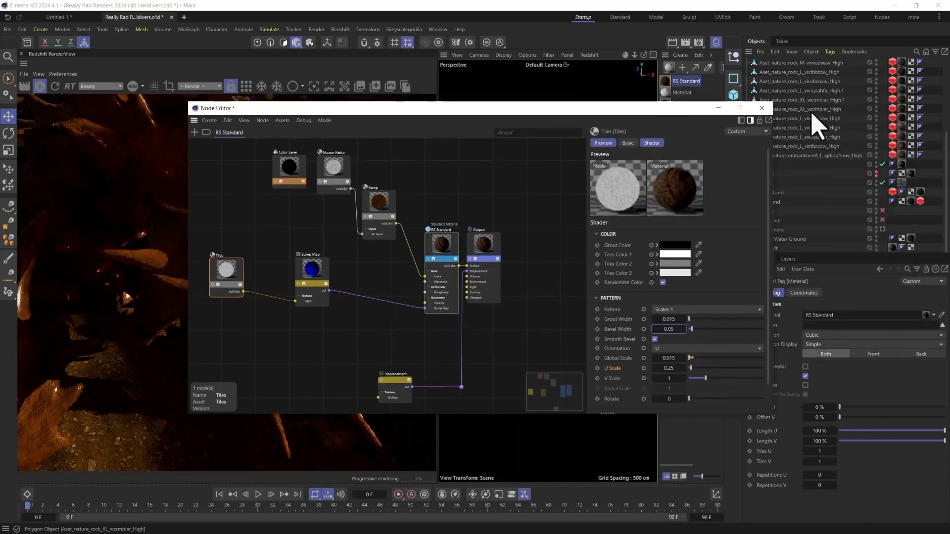
{"action": "left_click", "coordinate": [761, 105]}
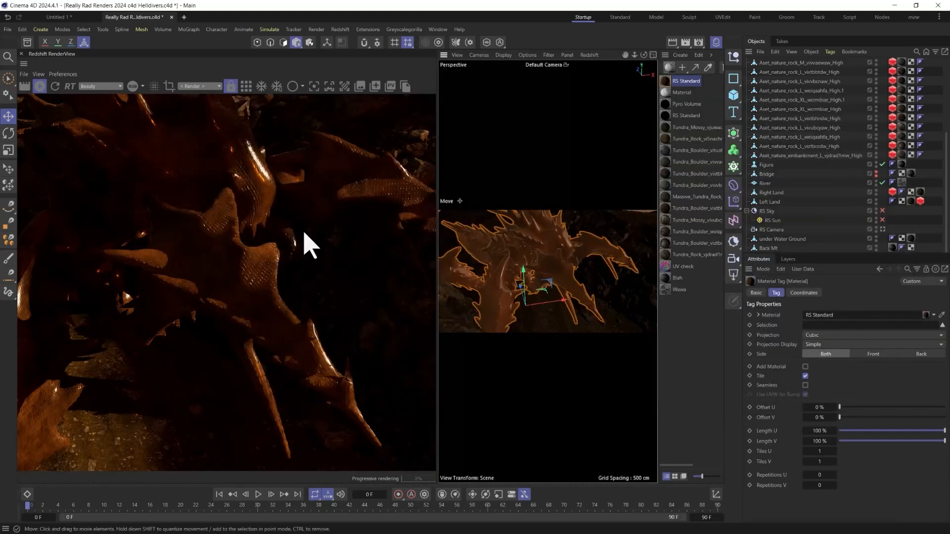
{"action": "left_click", "coordinate": [882, 230]}
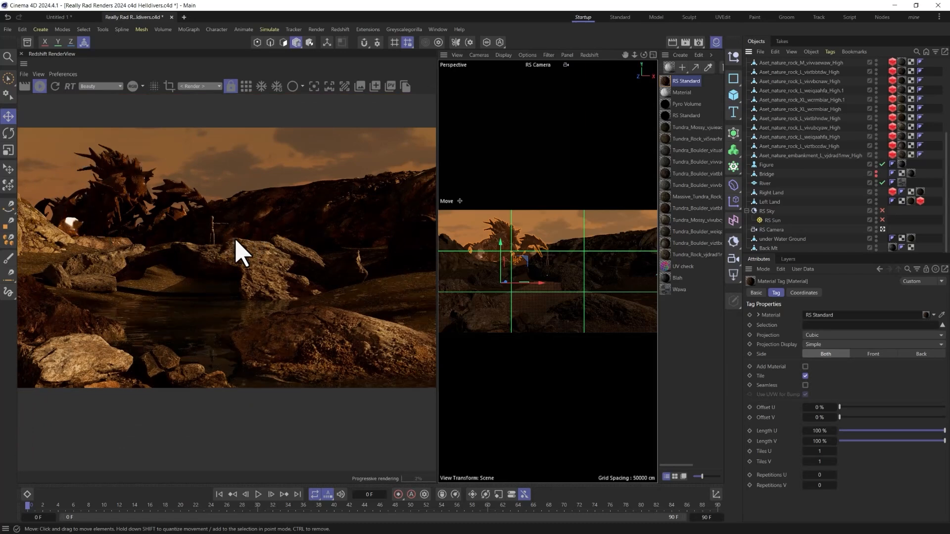
Step: Darken the creature material by shifting the Ramp's midpoint close to its brown end, then close the node editor
{"action": "double_click", "coordinate": [671, 82]}
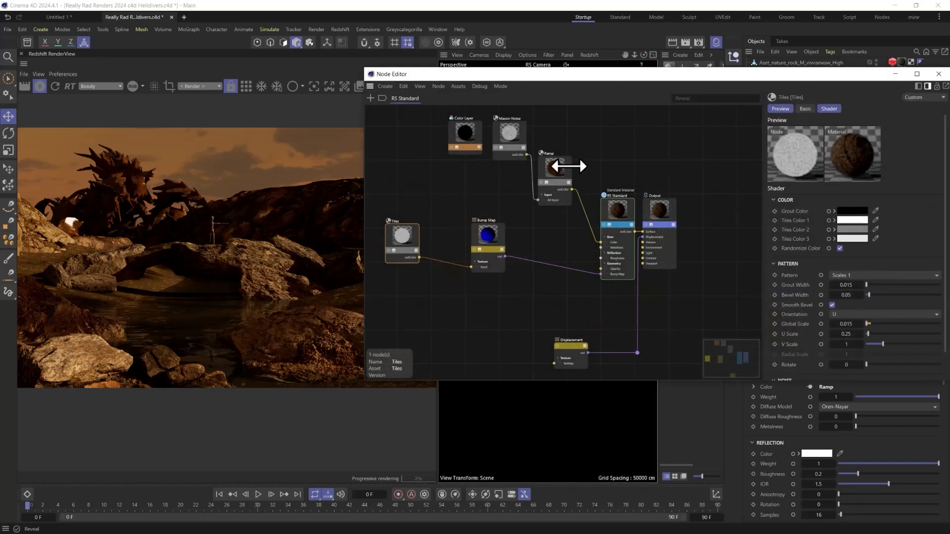
{"action": "left_click", "coordinate": [563, 168]}
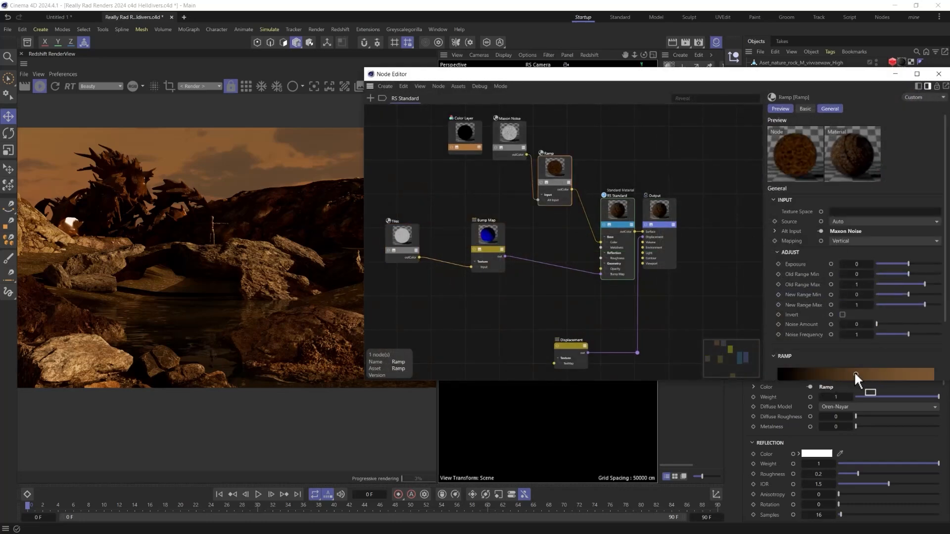
{"action": "left_click_drag", "start_coordinate": [906, 375], "coordinate": [916, 375]}
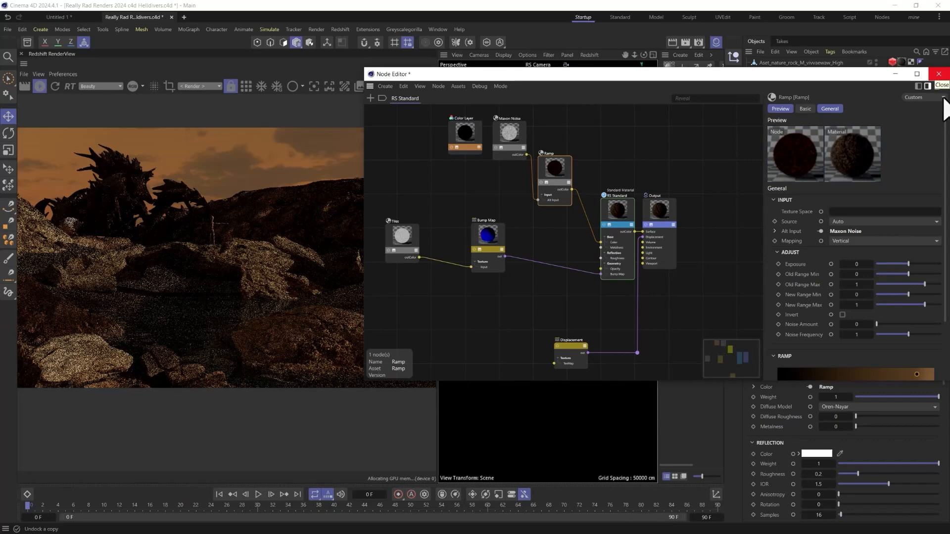
{"action": "left_click", "coordinate": [938, 74]}
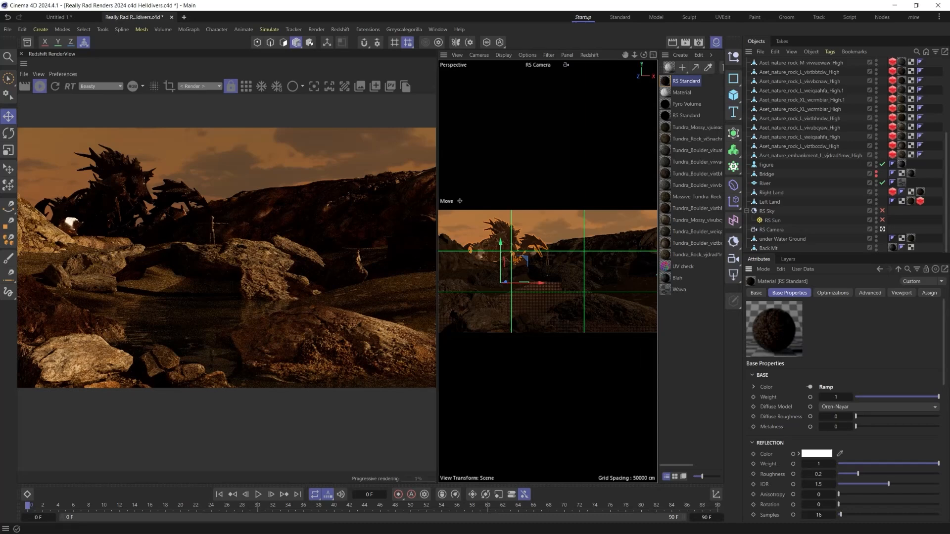
Step: Switch to File Explorer and bring up the PIXEL LAB folder containing the downloaded VDB archives
{"action": "key", "text": "super"}
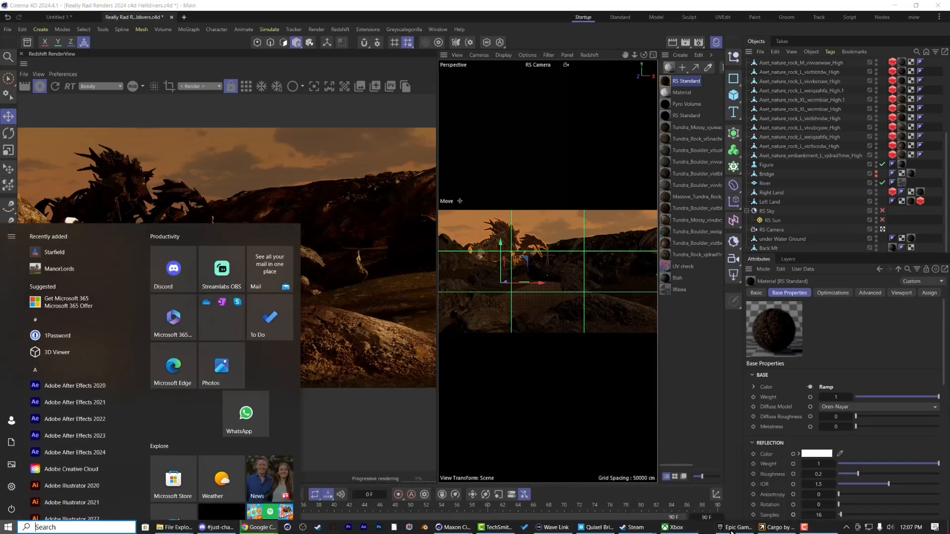
{"action": "mouse_move", "coordinate": [803, 529]}
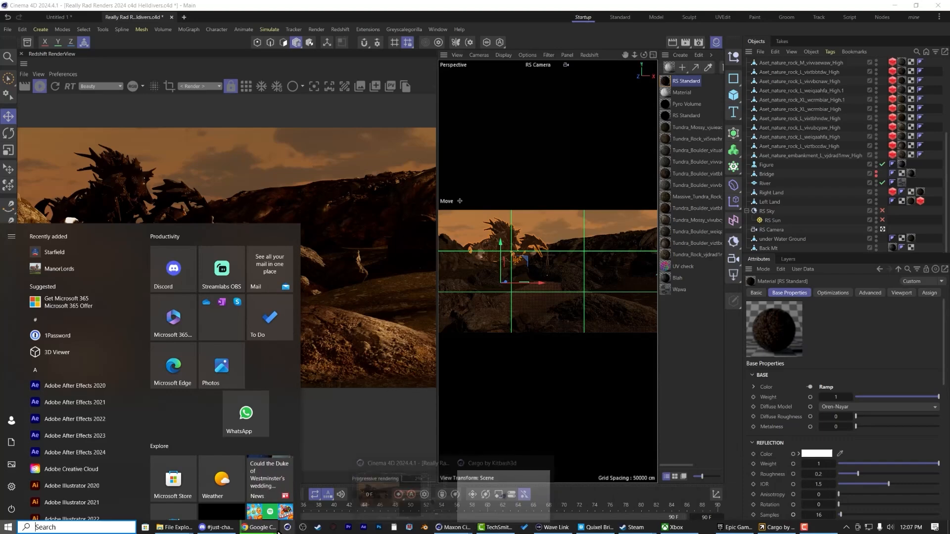
{"action": "mouse_move", "coordinate": [262, 529]}
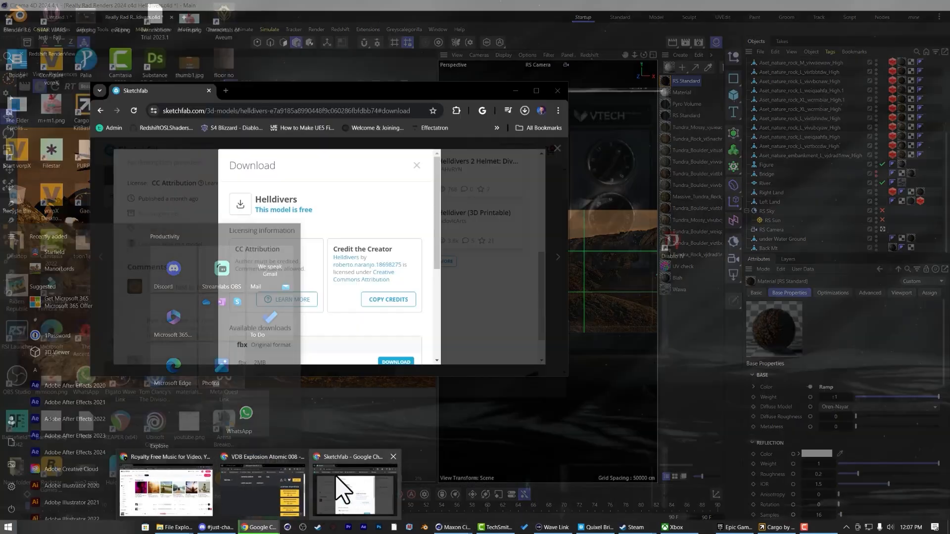
{"action": "mouse_move", "coordinate": [304, 475]}
{"action": "key", "text": "super"}
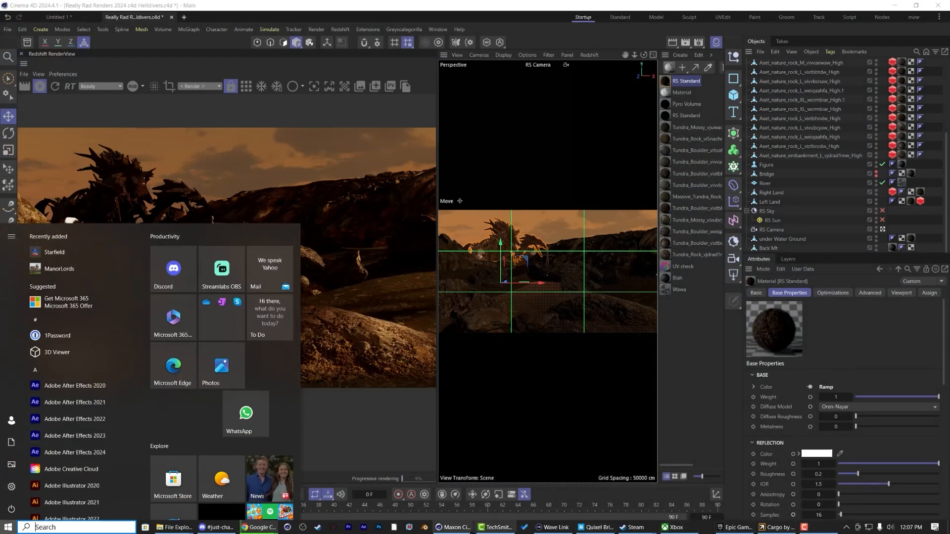
{"action": "mouse_move", "coordinate": [471, 530]}
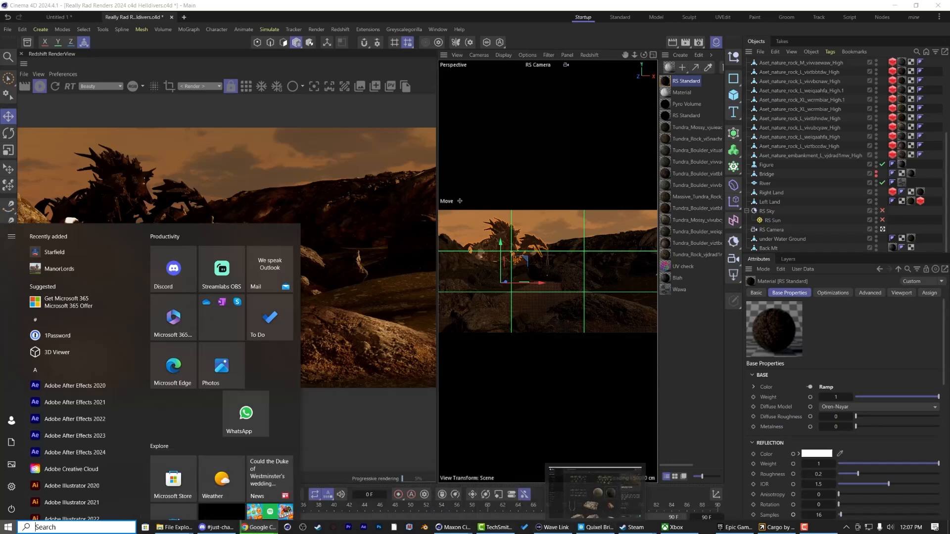
{"action": "key", "text": "super"}
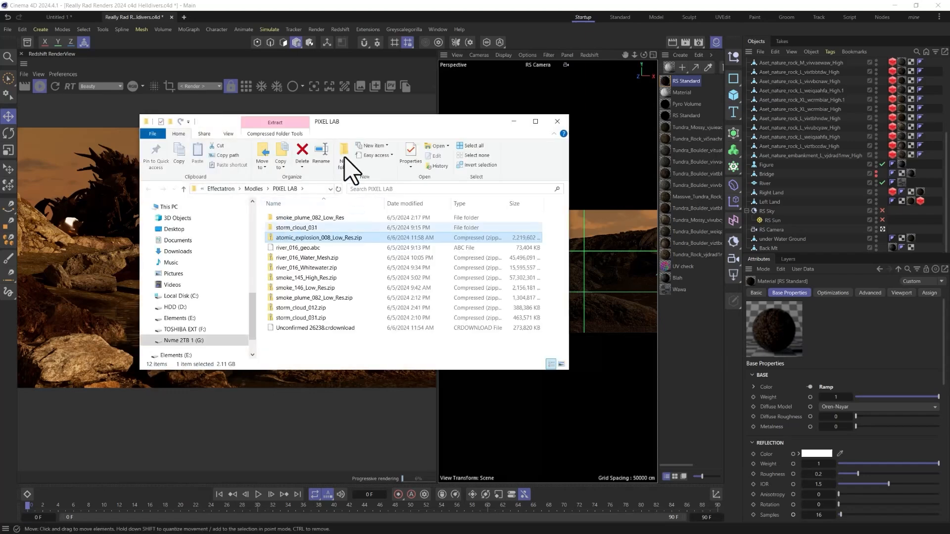
Step: Extract the atomic_explosion_008_Low_Res.zip archive into its own folder within PIXEL LAB
{"action": "left_click", "coordinate": [296, 134]}
{"action": "left_click", "coordinate": [483, 154]}
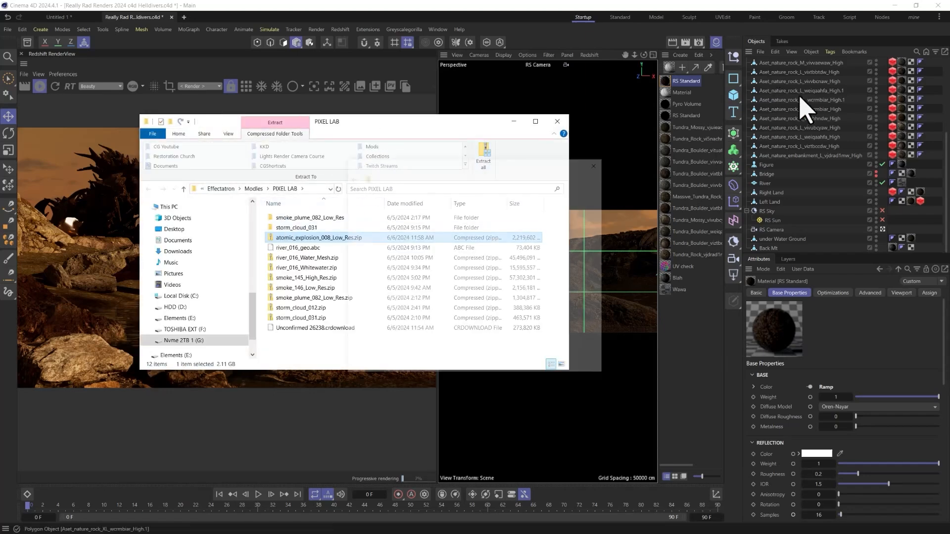
{"action": "left_click", "coordinate": [558, 366]}
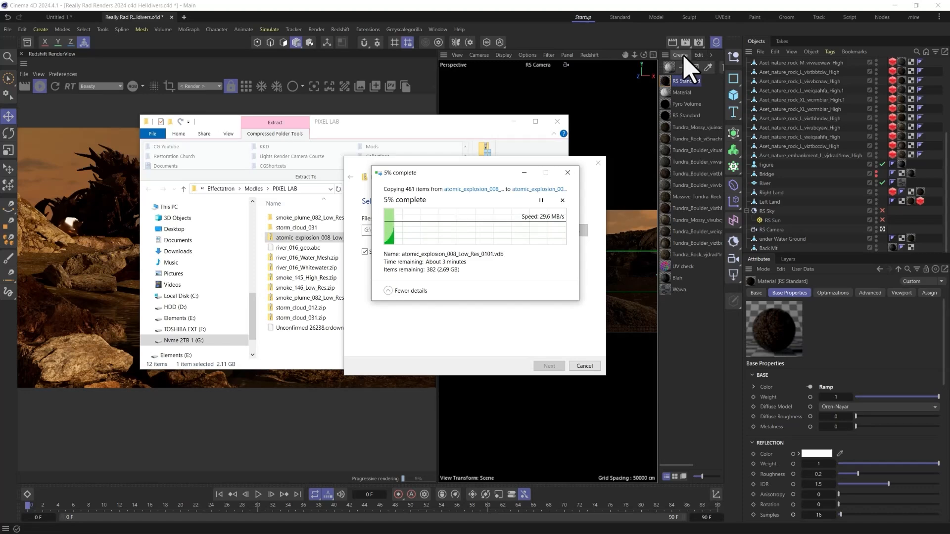
Step: Switch back to Cinema 4D, add a new Redshift Volume object and assign it a duplicate of the Pyro Volume material
{"action": "left_click", "coordinate": [340, 29]}
{"action": "mouse_move", "coordinate": [352, 46]}
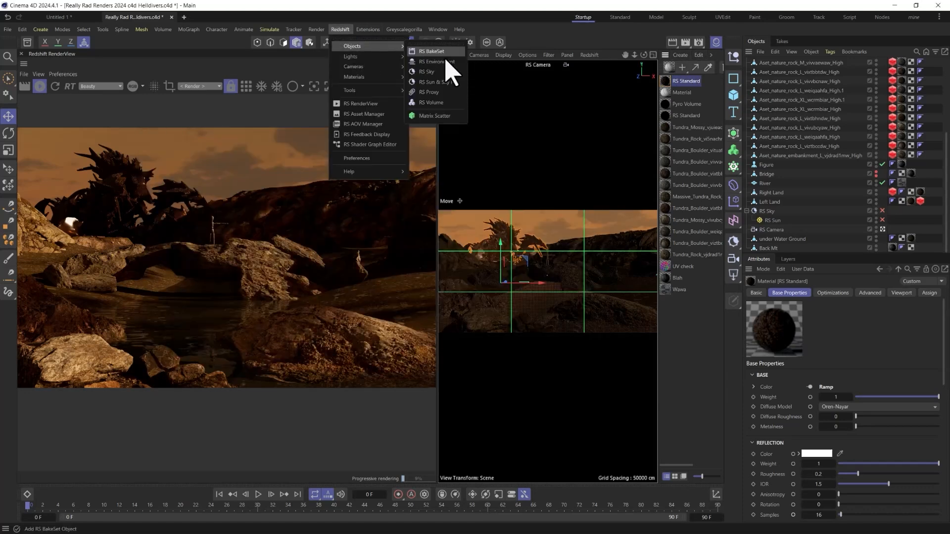
{"action": "left_click", "coordinate": [431, 102]}
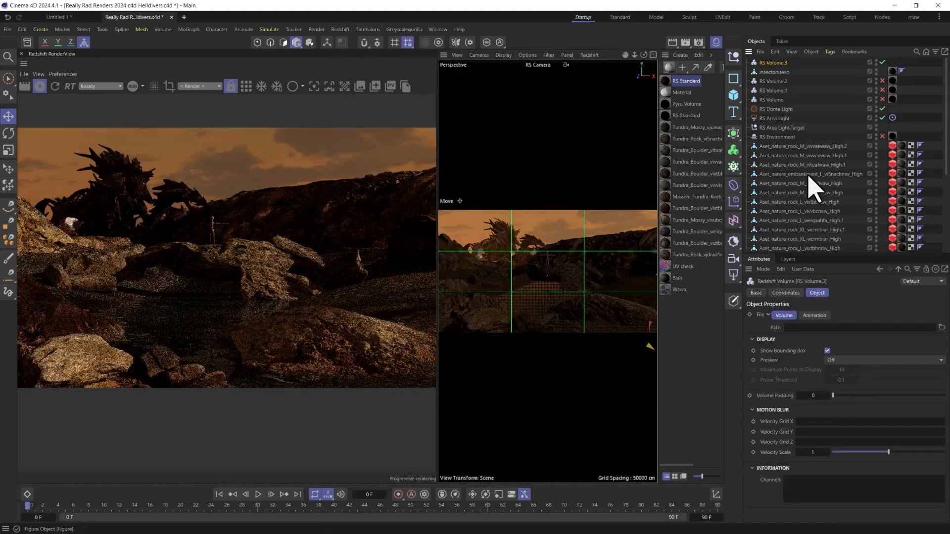
{"action": "left_click", "coordinate": [666, 104]}
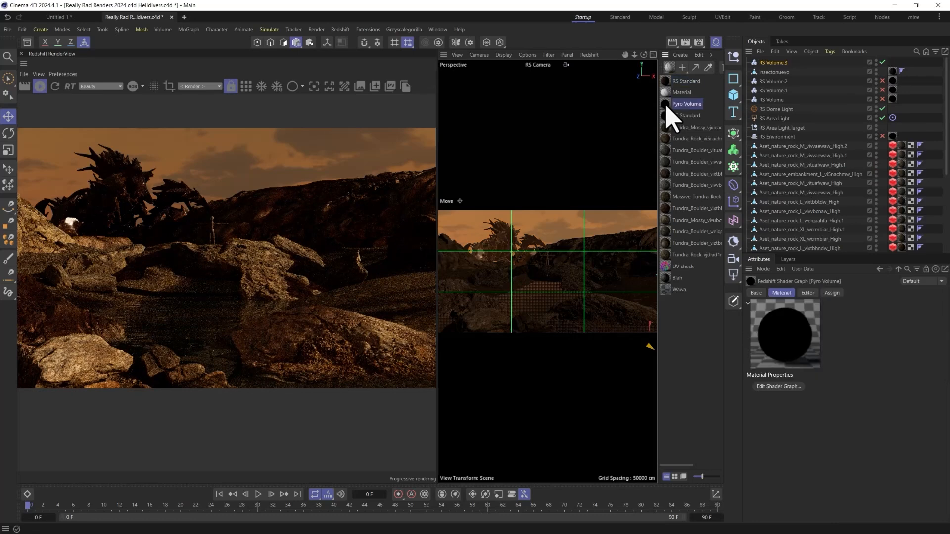
{"action": "left_click_drag", "start_coordinate": [668, 112], "coordinate": [766, 63], "text": "ctrl"}
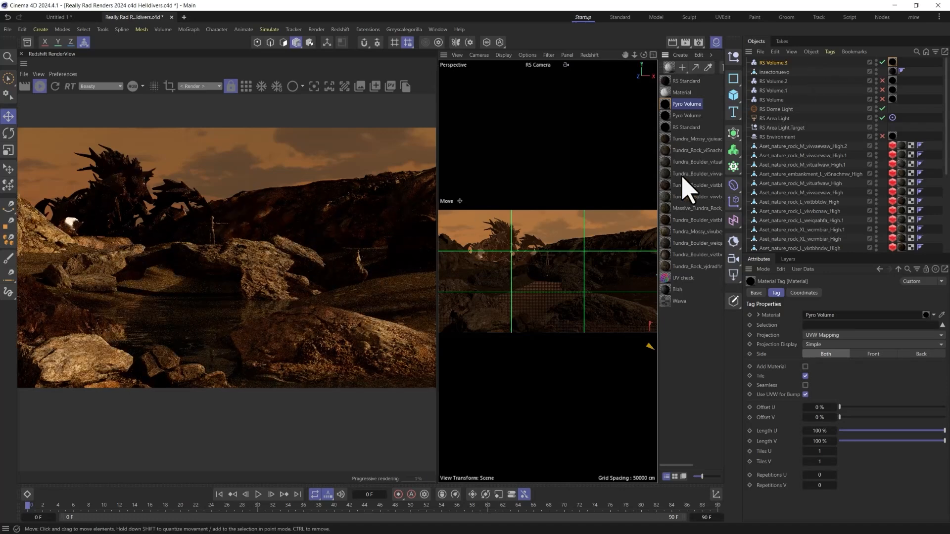
Step: Disable the Figure object in the scene
{"action": "scroll", "coordinate": [806, 183], "scroll_direction": "down", "scroll_amount": 5}
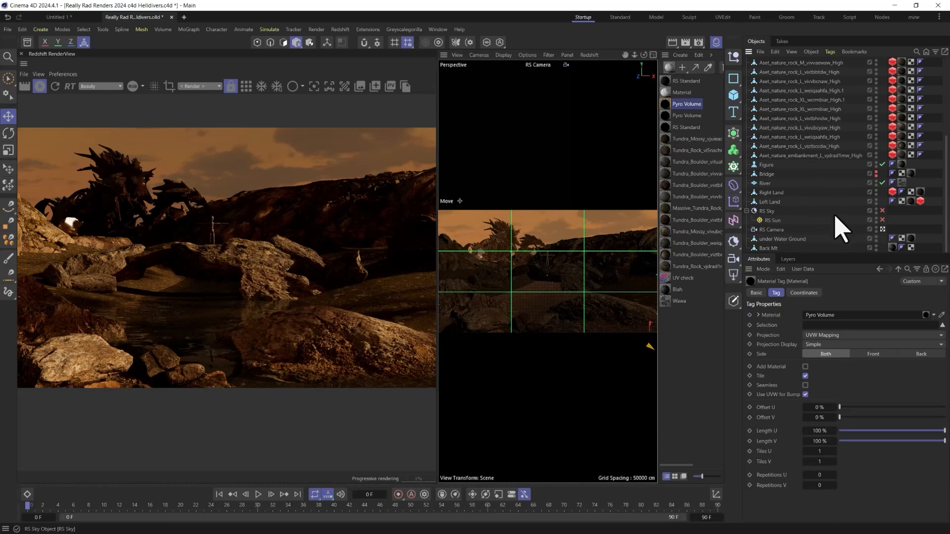
{"action": "left_click", "coordinate": [882, 164]}
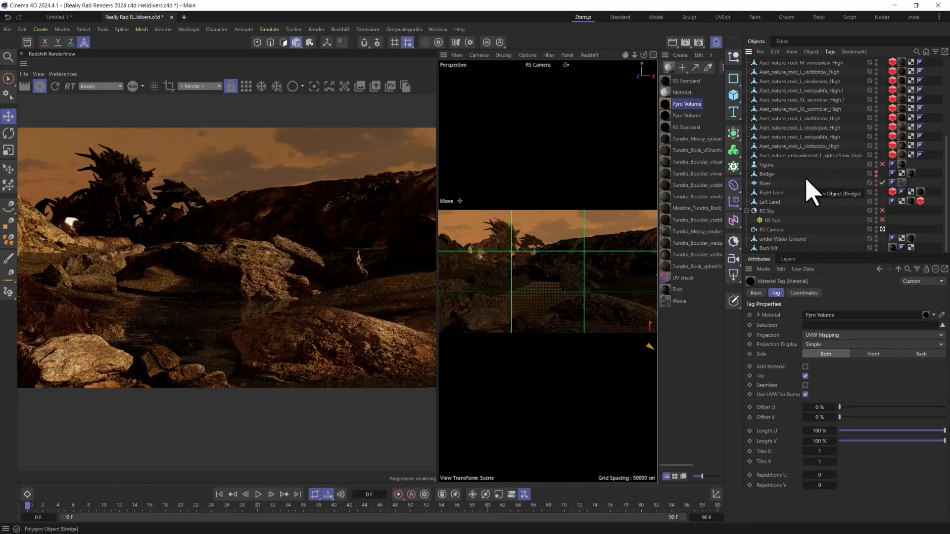
{"action": "scroll", "coordinate": [806, 190], "scroll_direction": "up", "scroll_amount": 5}
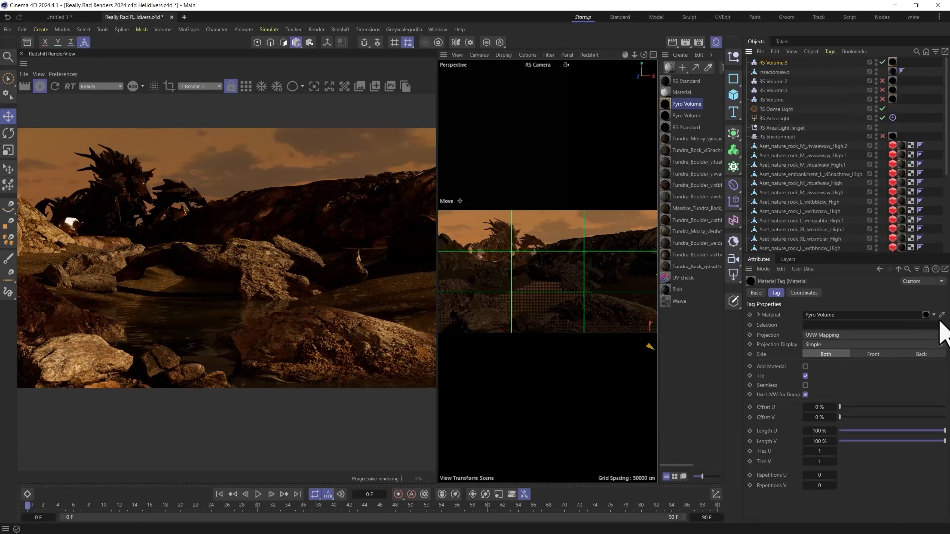
Step: Load atomic_explosion_008_Low_Res_0427.vdb from the extracted explosion folder into RS Volume.3
{"action": "left_click", "coordinate": [771, 63]}
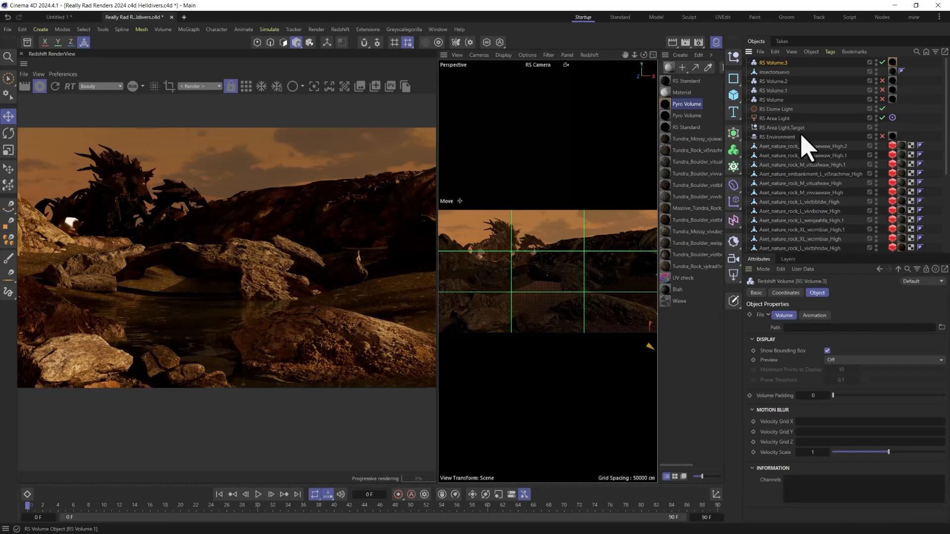
{"action": "left_click", "coordinate": [942, 327]}
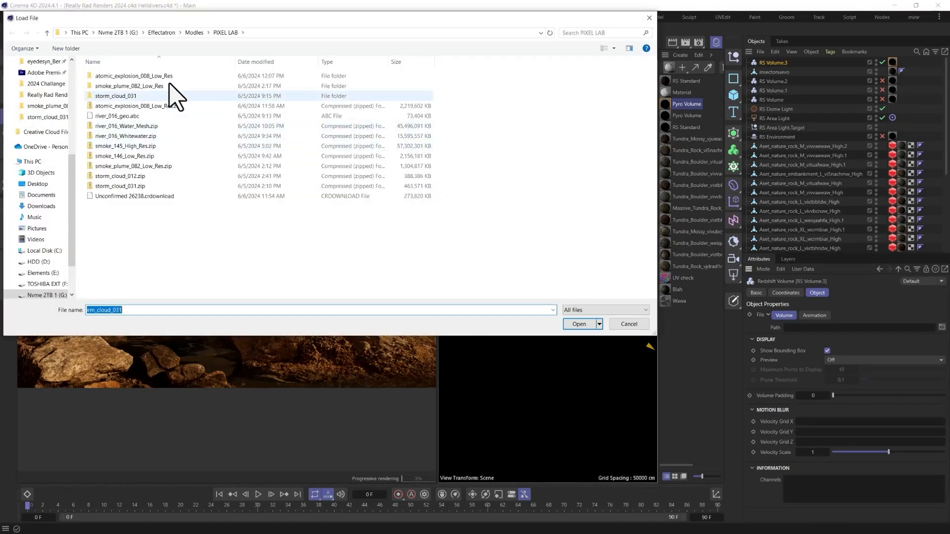
{"action": "double_click", "coordinate": [166, 78]}
{"action": "double_click", "coordinate": [167, 79]}
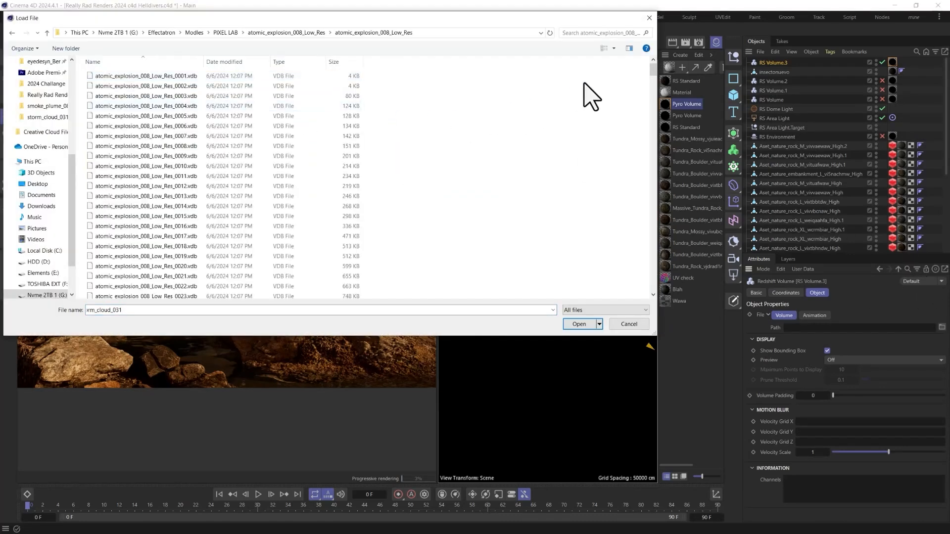
{"action": "left_click_drag", "start_coordinate": [652, 70], "coordinate": [651, 286]}
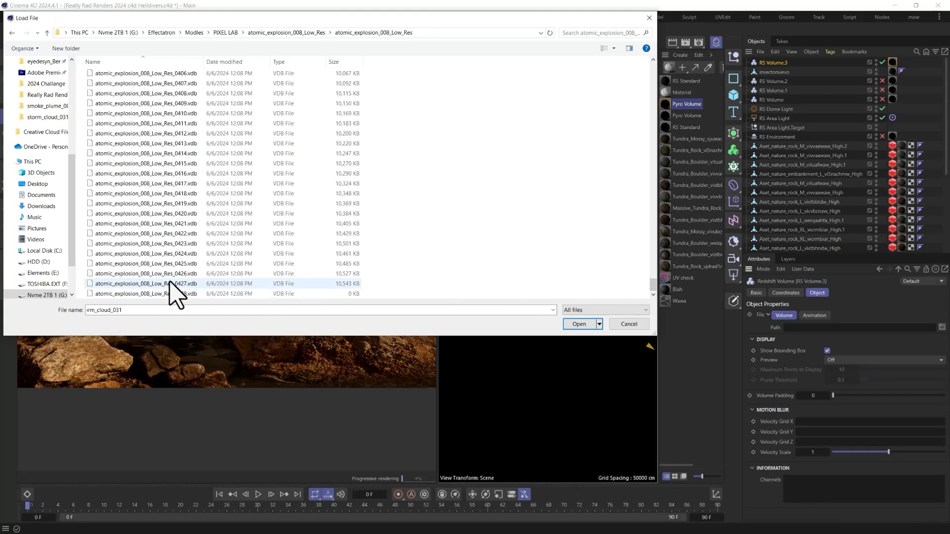
{"action": "left_click", "coordinate": [176, 284]}
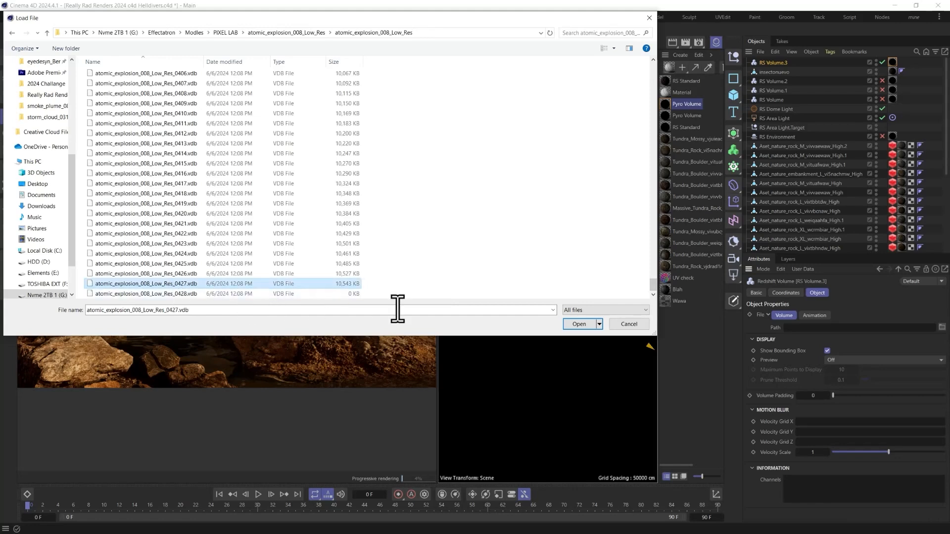
{"action": "left_click", "coordinate": [579, 323]}
{"action": "left_click", "coordinate": [512, 314]}
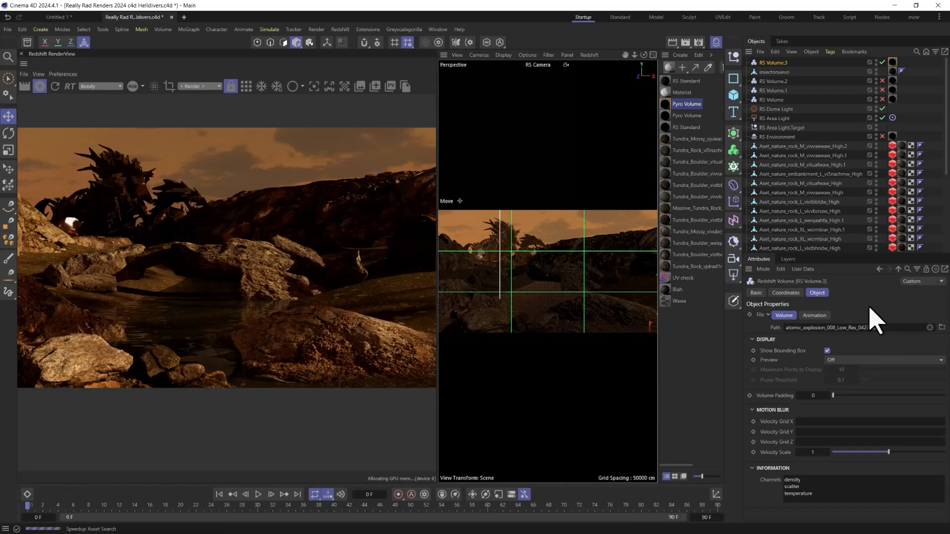
Step: Set the explosion volume's preview to Points with Maximum Points to Display at 150
{"action": "left_click", "coordinate": [858, 360]}
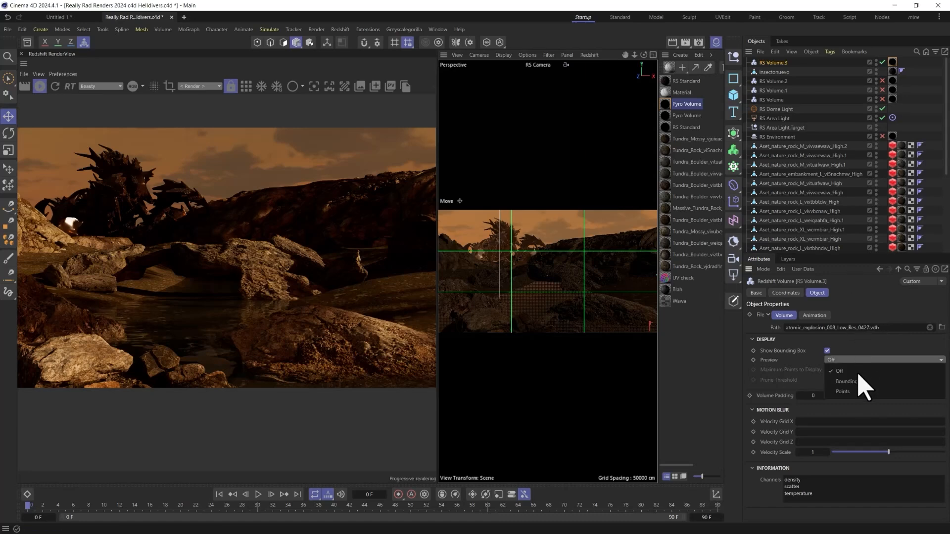
{"action": "left_click", "coordinate": [854, 381]}
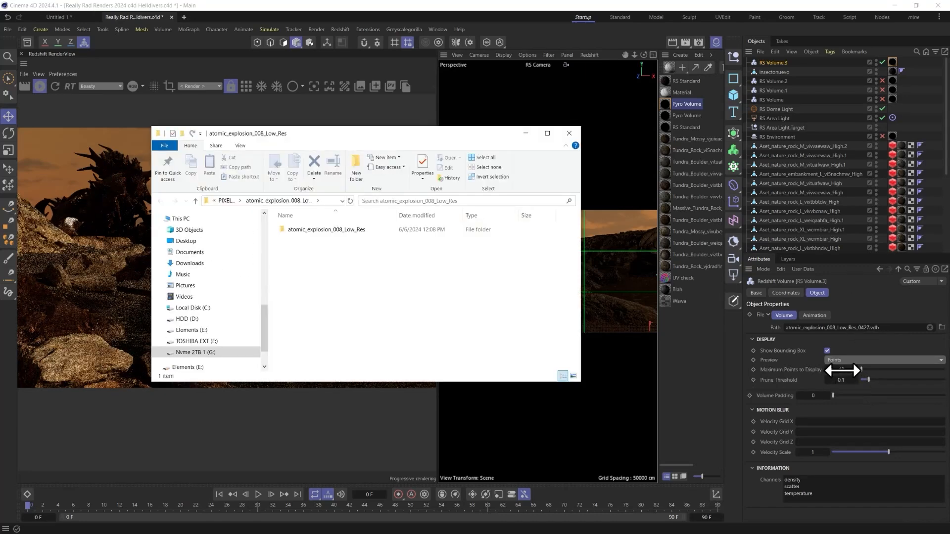
{"action": "left_click", "coordinate": [840, 370]}
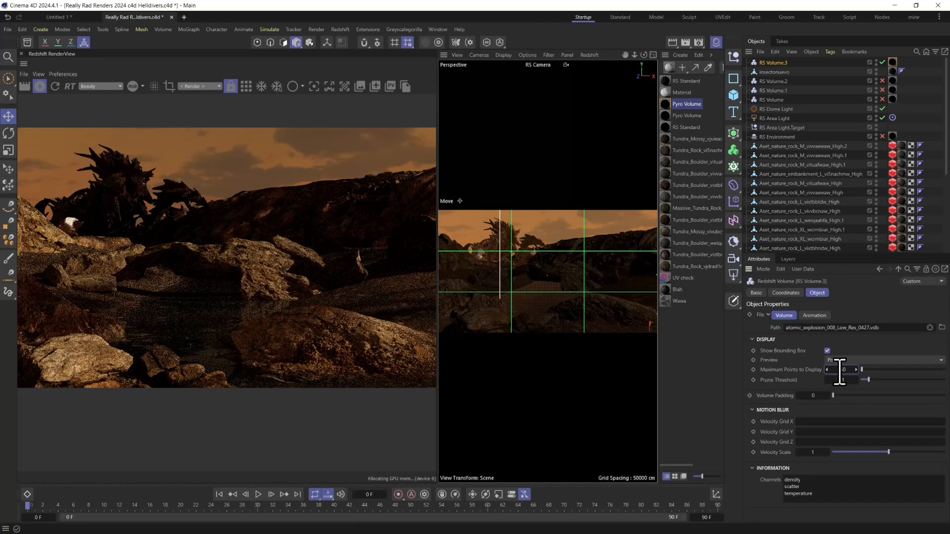
Step: Move the explosion volume farther back and sideways in the Top view so it sits behind the creature, then return to the RS Camera view
{"action": "middle_click", "coordinate": [587, 231]}
{"action": "left_click_drag", "start_coordinate": [582, 130], "coordinate": [574, 117]}
{"action": "left_click_drag", "start_coordinate": [493, 161], "coordinate": [503, 149]}
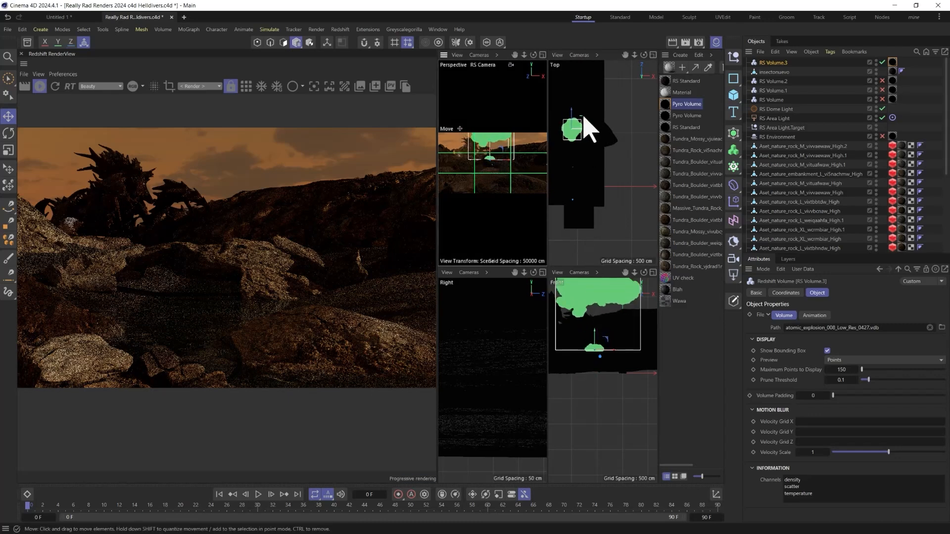
{"action": "left_click_drag", "start_coordinate": [579, 117], "coordinate": [577, 97]}
{"action": "left_click_drag", "start_coordinate": [576, 91], "coordinate": [575, 92]}
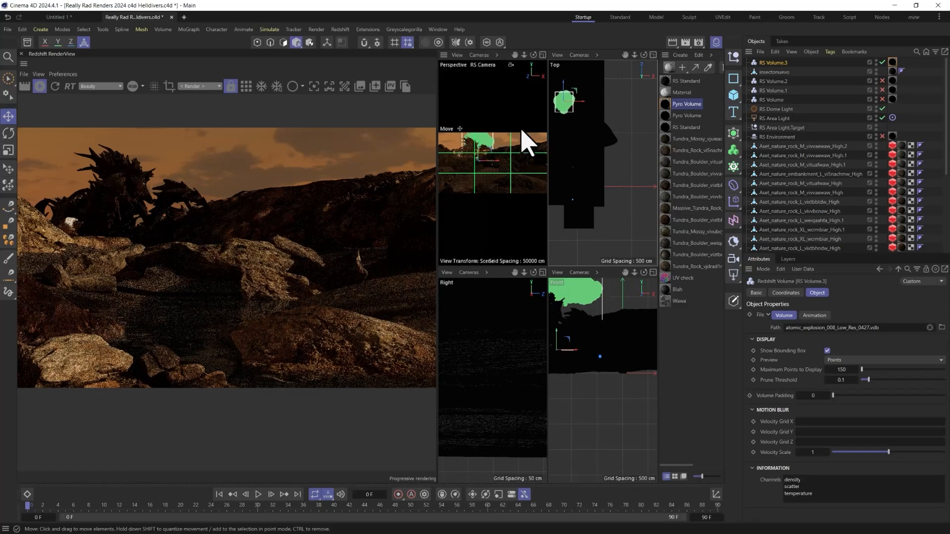
{"action": "middle_click", "coordinate": [517, 173]}
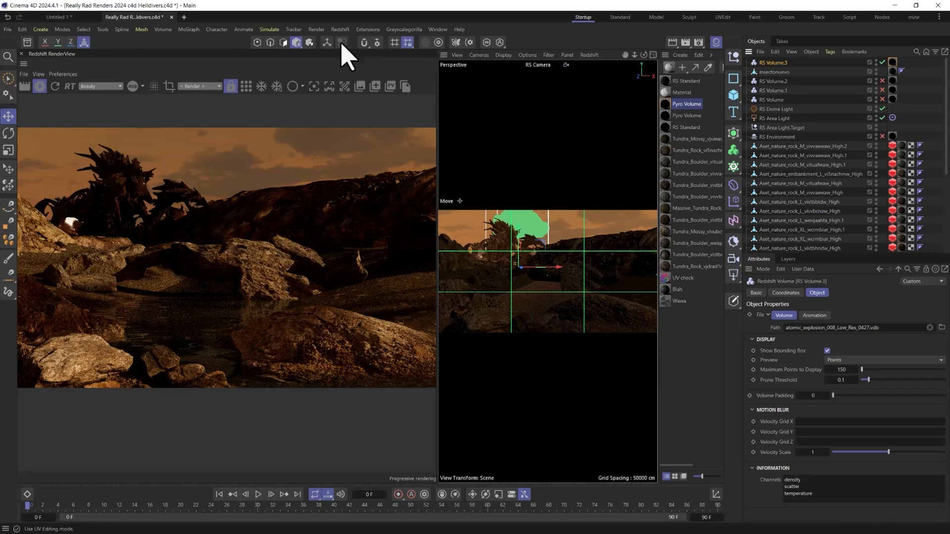
Step: Restart the Redshift preview render and raise the explosion volume slightly behind the creature
{"action": "left_click", "coordinate": [55, 87]}
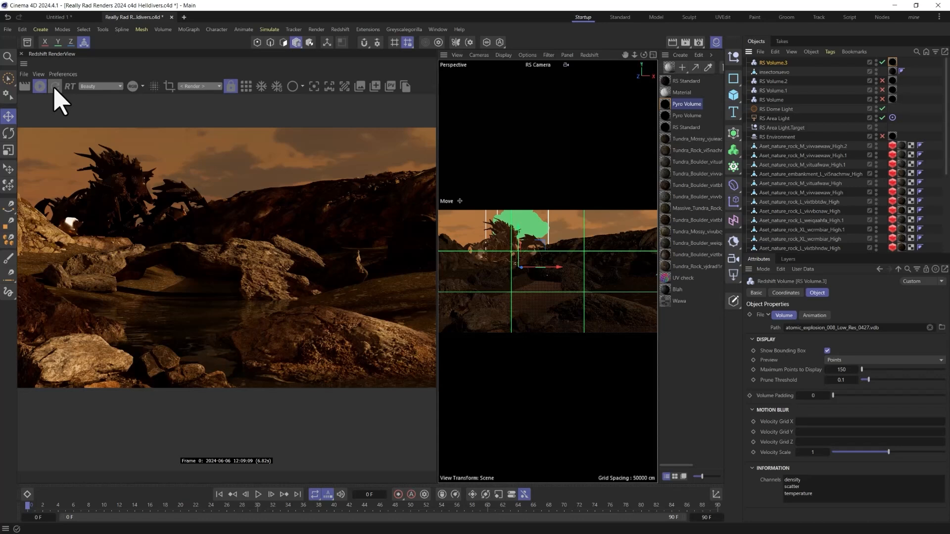
{"action": "left_click", "coordinate": [56, 87]}
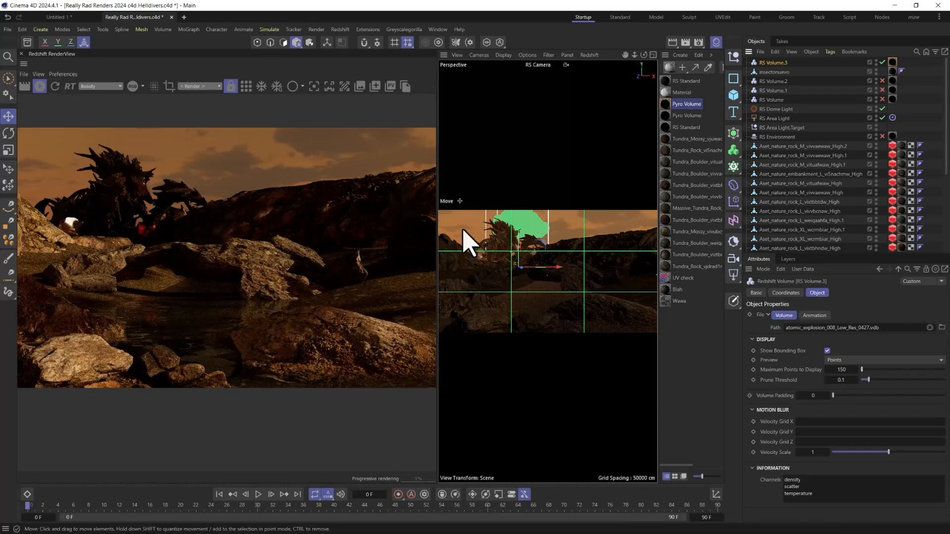
{"action": "left_click_drag", "start_coordinate": [526, 258], "coordinate": [525, 224]}
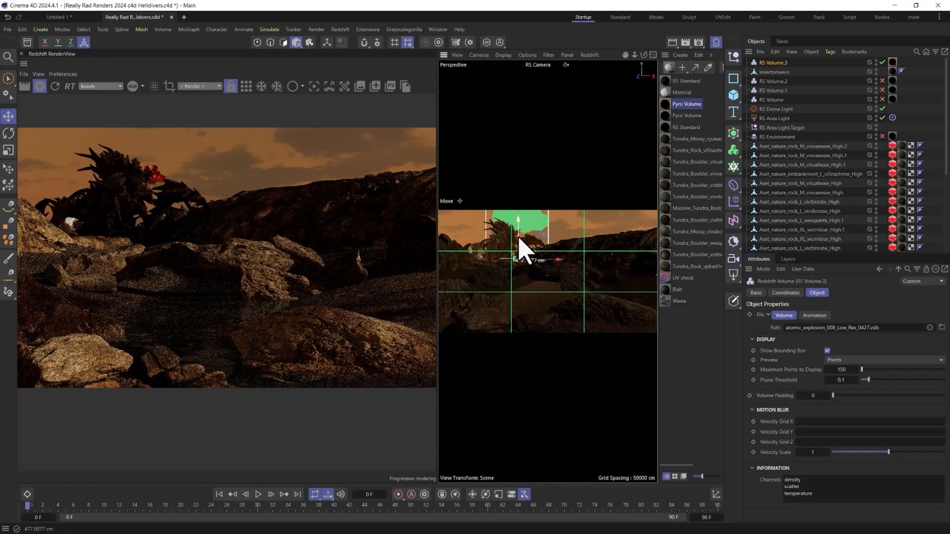
Step: Scale up the explosion volume uniformly so its cloud rises above the creature in the render
{"action": "left_click", "coordinate": [297, 43]}
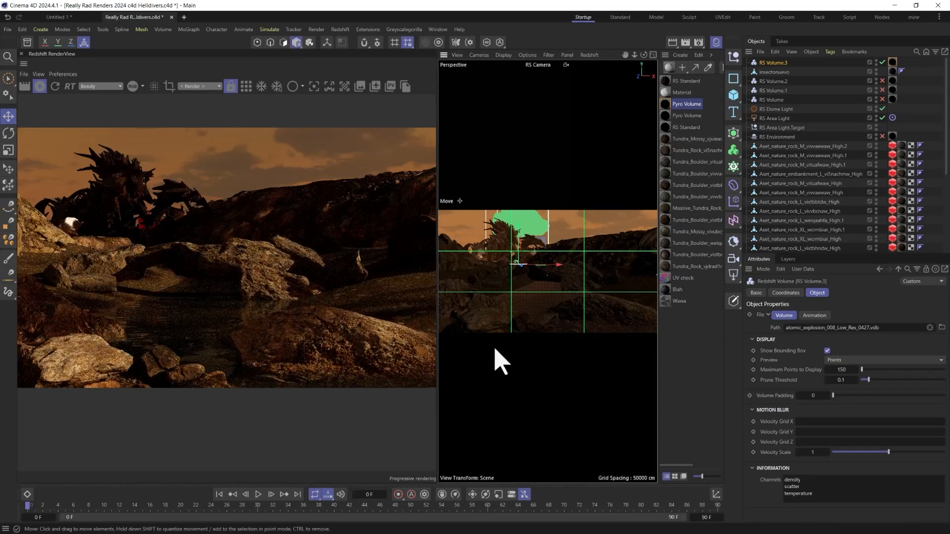
{"action": "key", "text": "t"}
{"action": "left_click_drag", "start_coordinate": [502, 322], "coordinate": [643, 176]}
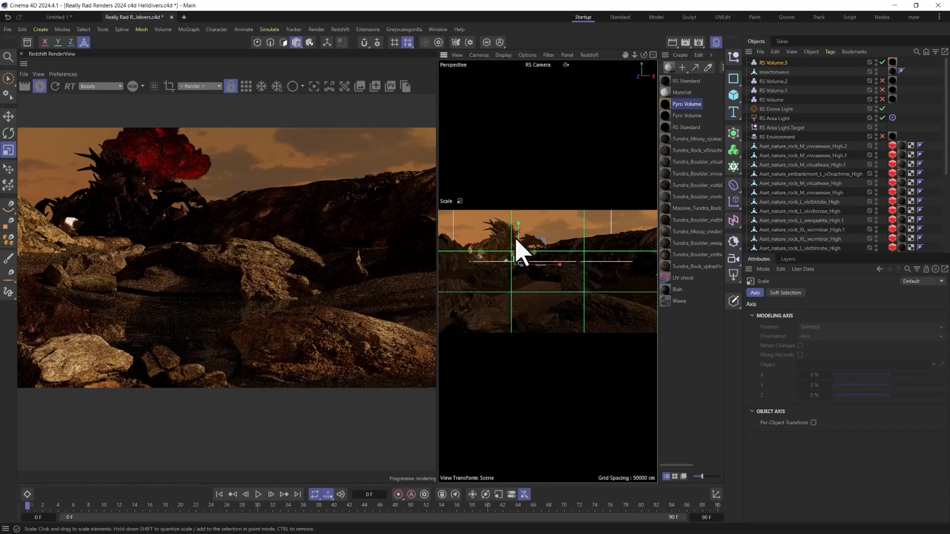
Step: Adjust the vertical position of the RS Volume.3 explosion behind the creature
{"action": "key", "text": "e"}
{"action": "left_click_drag", "start_coordinate": [525, 248], "coordinate": [523, 241]}
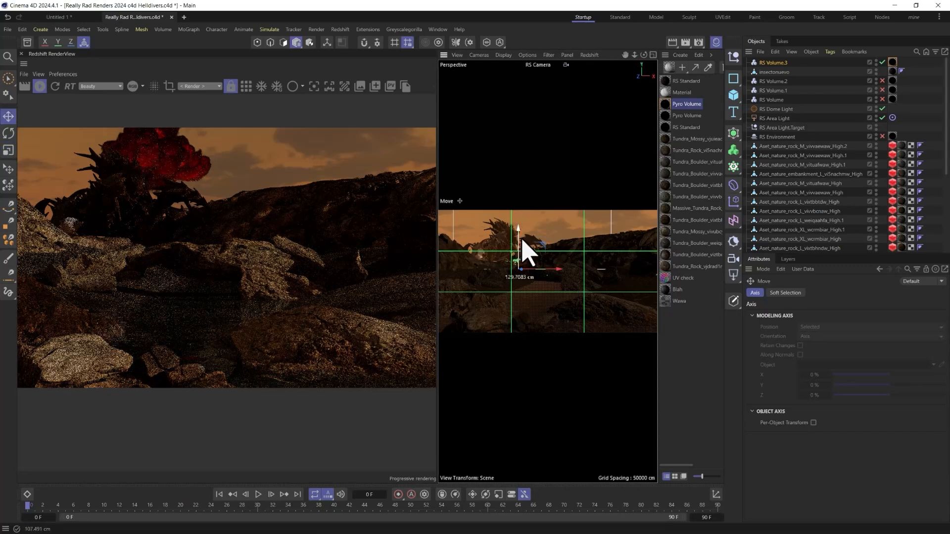
Step: Open the shader graph of the explosion's Pyro Volume material and expand the RS Volume node's emission settings
{"action": "left_click", "coordinate": [666, 105]}
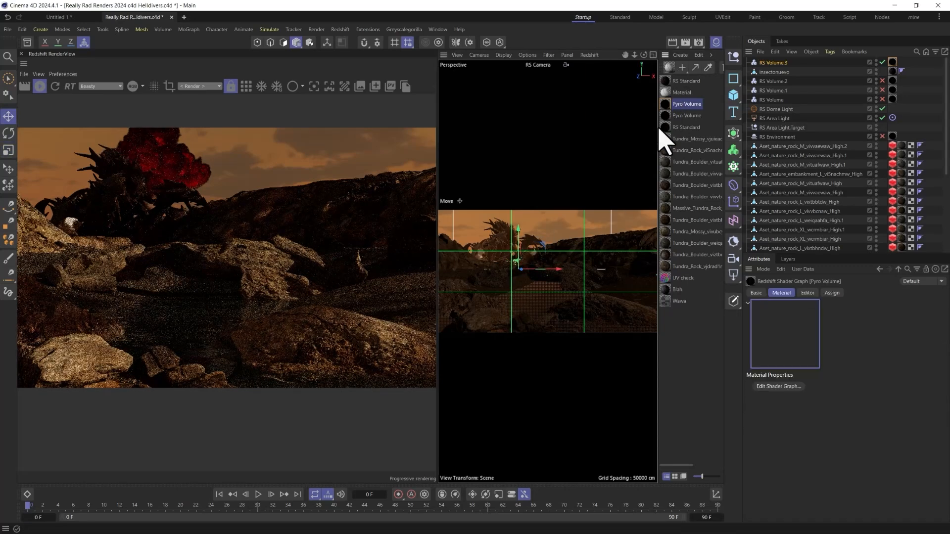
{"action": "double_click", "coordinate": [672, 105]}
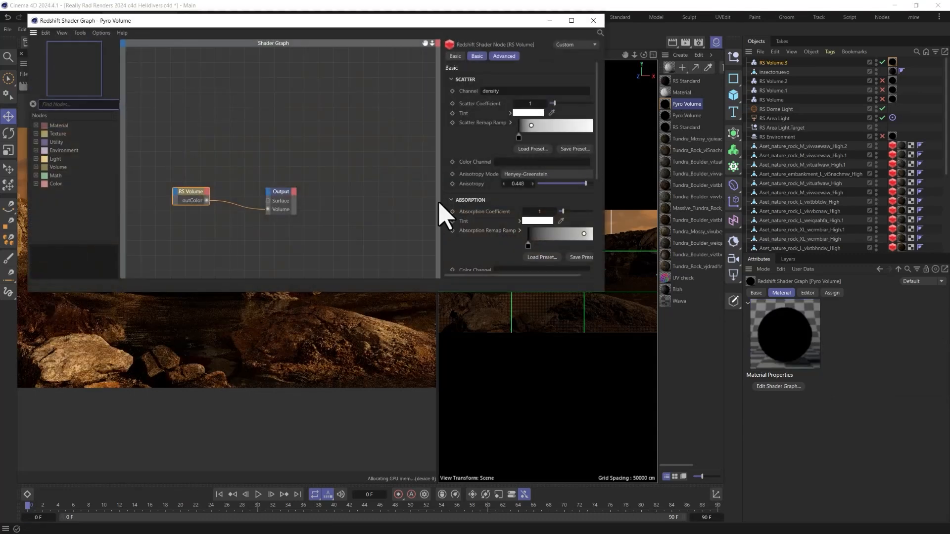
{"action": "left_click_drag", "start_coordinate": [417, 21], "coordinate": [387, 210]}
{"action": "scroll", "coordinate": [455, 381], "scroll_direction": "down", "scroll_amount": 5}
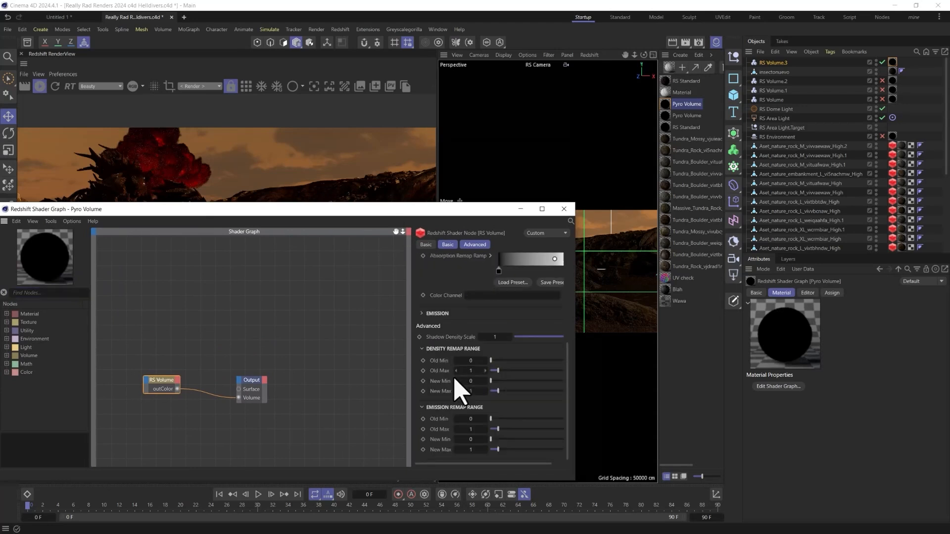
{"action": "left_click", "coordinate": [434, 314]}
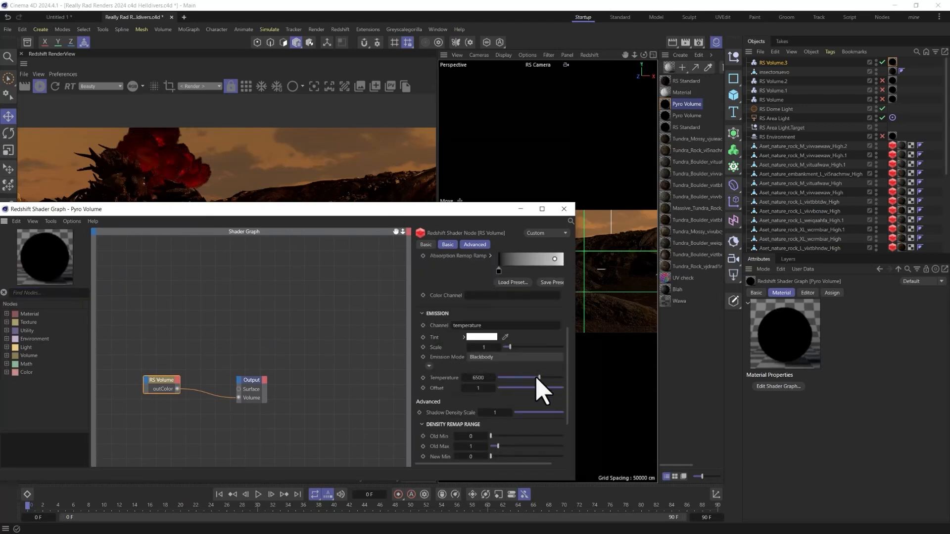
Step: Try a blackbody emission temperature of 4752 on the RS Volume node and undo the change
{"action": "left_click_drag", "start_coordinate": [538, 378], "coordinate": [528, 378]}
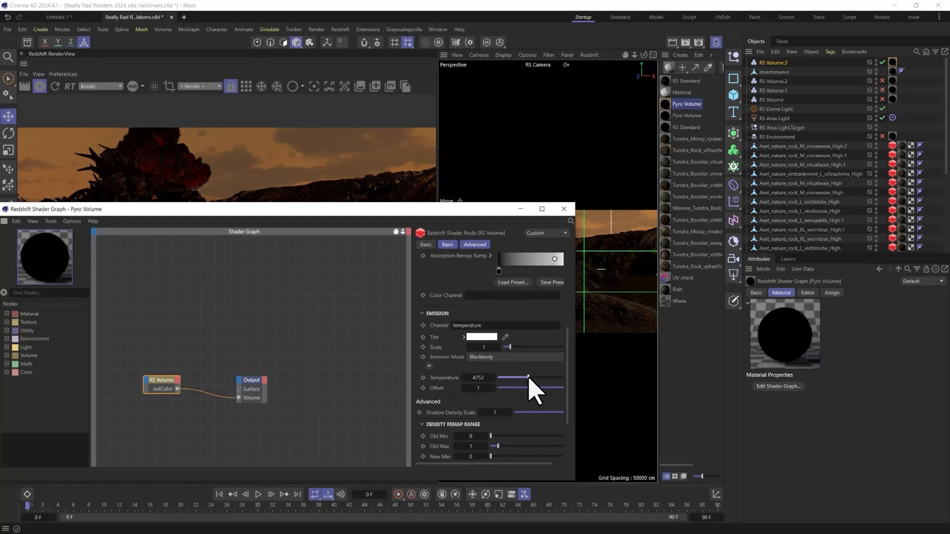
{"action": "left_click_drag", "start_coordinate": [318, 210], "coordinate": [312, 231]}
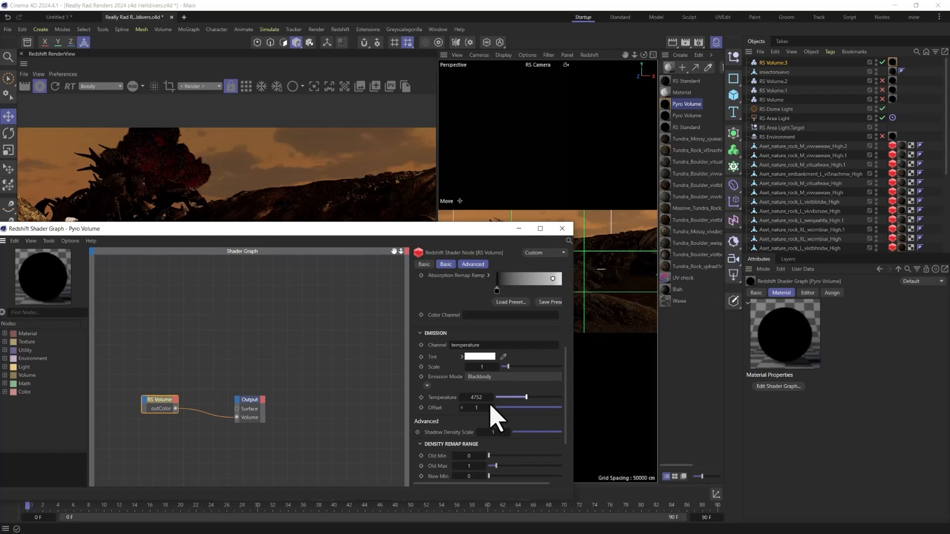
{"action": "key", "text": "ctrl+z"}
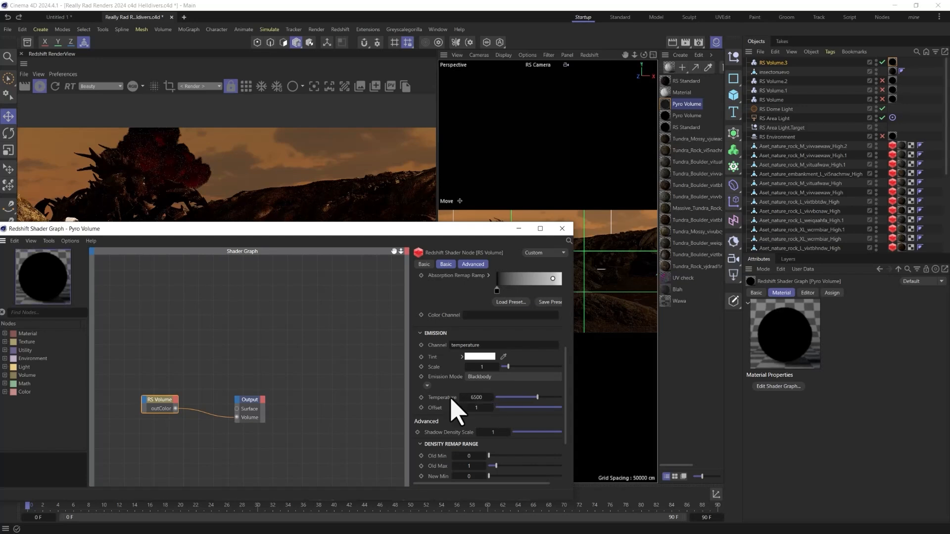
Step: Set the RS Volume node's emission offset to 0.95
{"action": "left_click", "coordinate": [539, 409]}
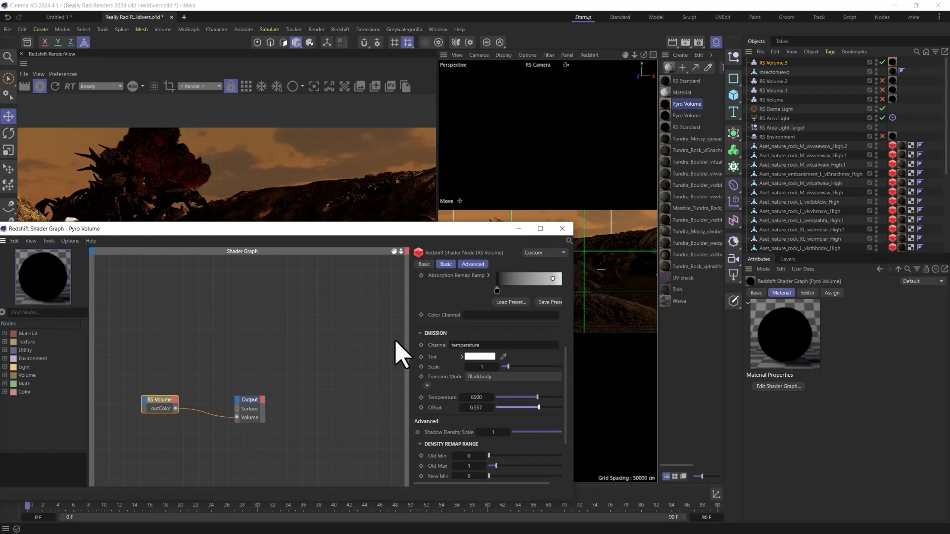
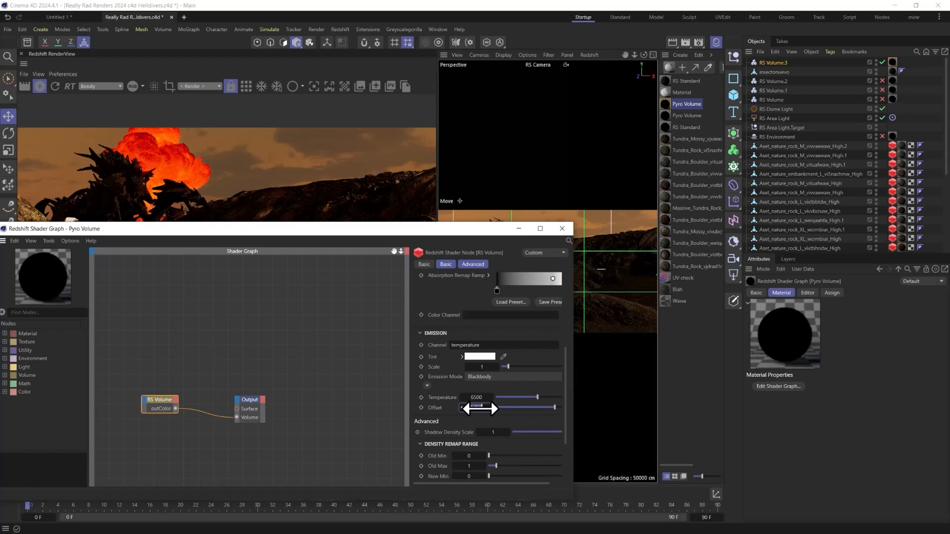
{"action": "type", "text": "0.95"}
{"action": "key", "text": "Return"}
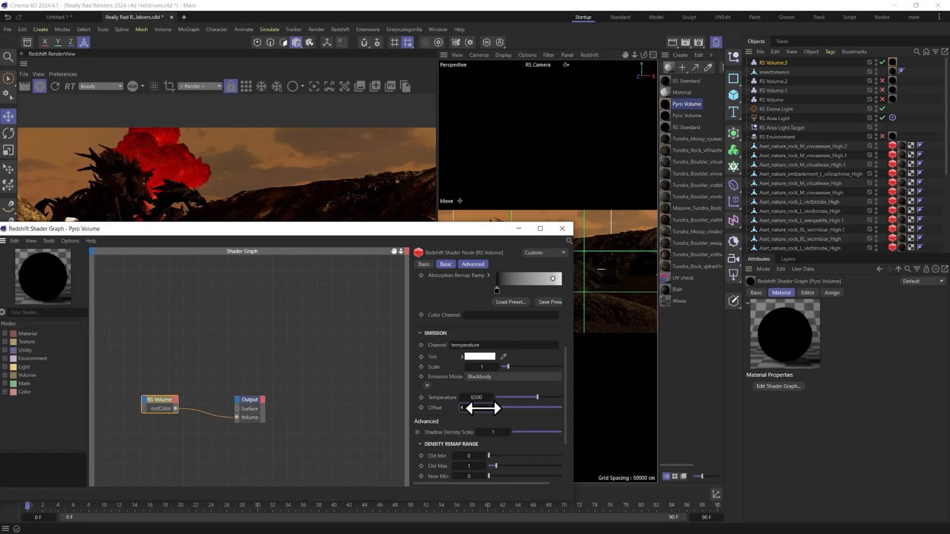
Step: Shift the absorption remap ramp's bias slightly lower and raise the scatter anisotropy
{"action": "scroll", "coordinate": [443, 371], "scroll_direction": "up", "scroll_amount": 5}
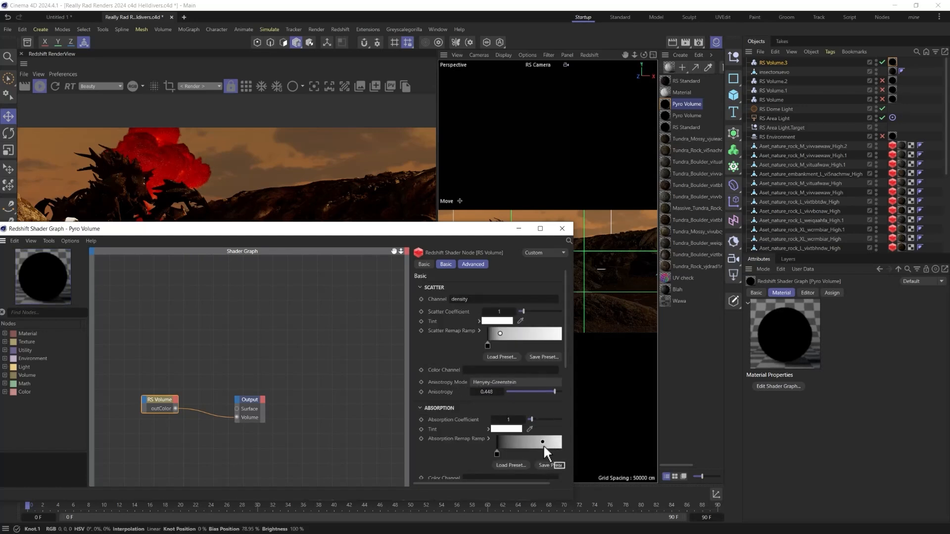
{"action": "left_click_drag", "start_coordinate": [543, 446], "coordinate": [538, 446]}
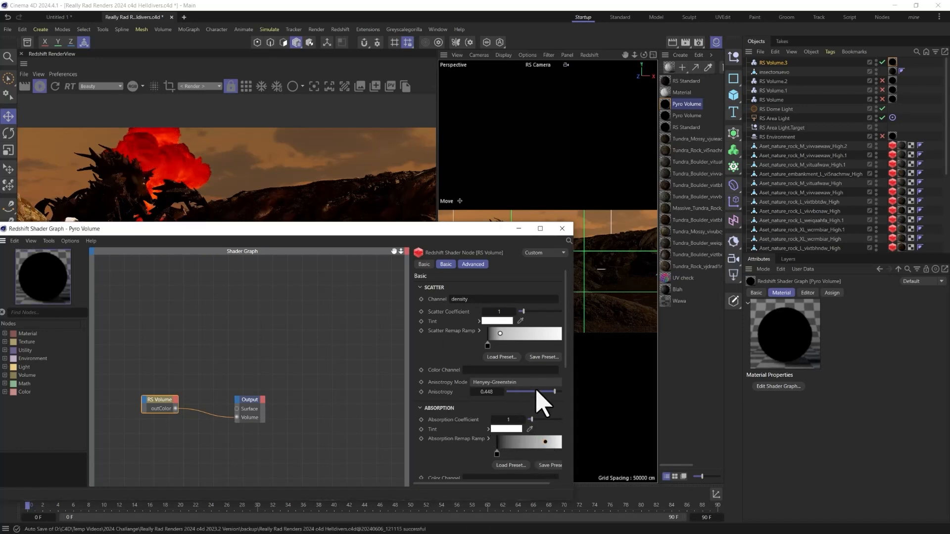
{"action": "left_click_drag", "start_coordinate": [554, 391], "coordinate": [576, 393]}
Step: Set the emission offset to 0.99, scale to 3 and temperature to about 8388, and close the shader graph
{"action": "scroll", "coordinate": [433, 470], "scroll_direction": "down", "scroll_amount": 10}
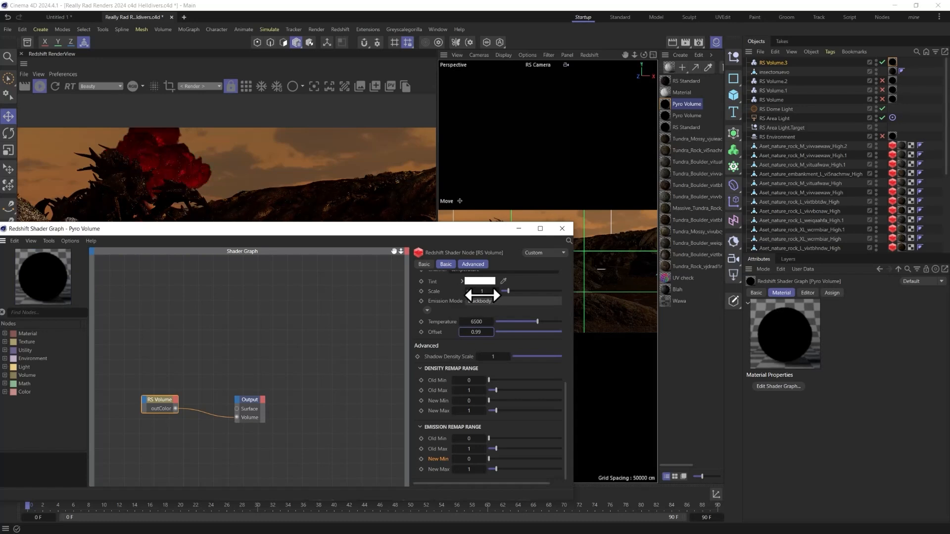
{"action": "left_click", "coordinate": [481, 295]}
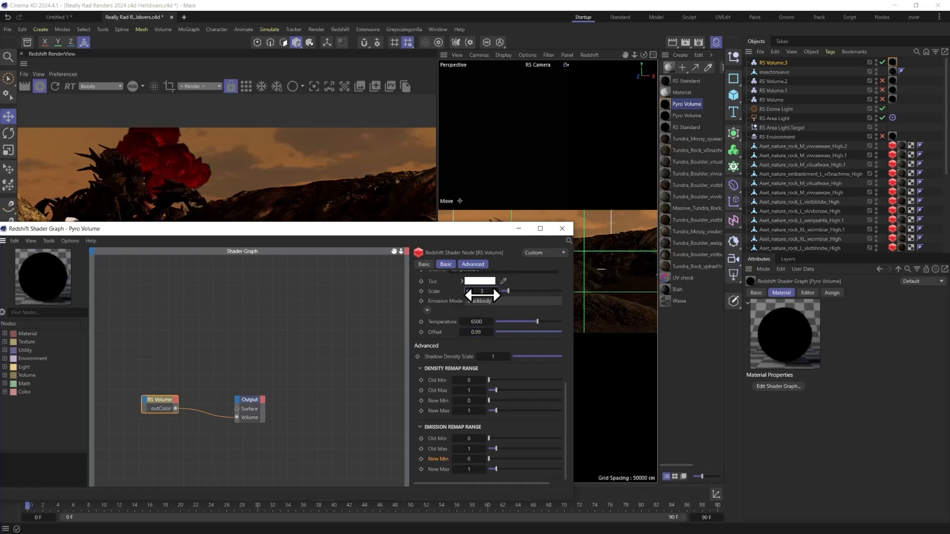
{"action": "key", "text": "Return"}
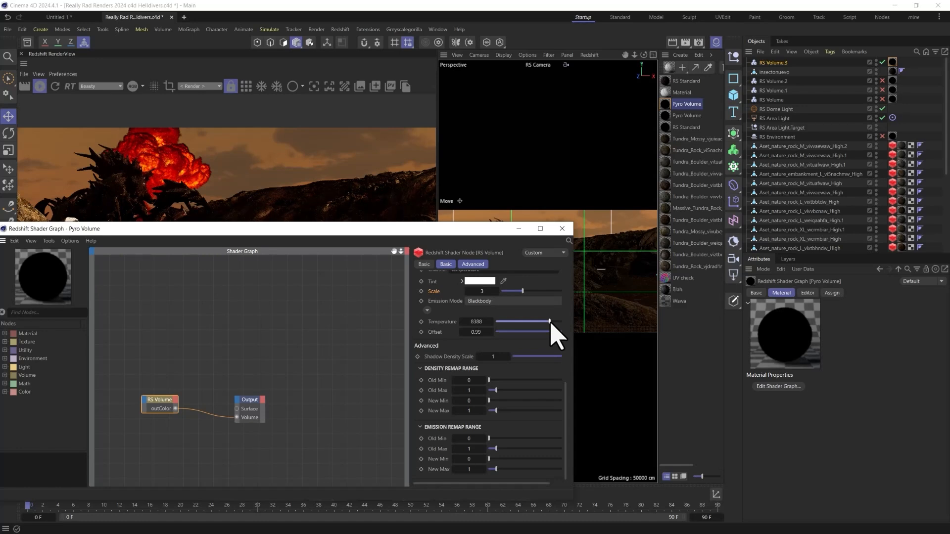
{"action": "left_click", "coordinate": [562, 229]}
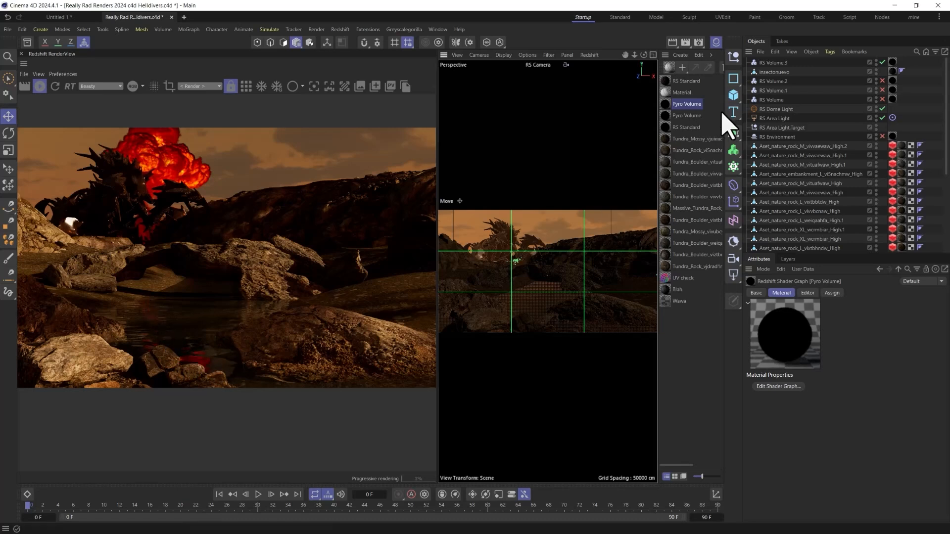
Step: Stop the live render and enable RS Environment, RS Volume, RS Volume.1 and RS Volume.2
{"action": "left_click", "coordinate": [43, 89]}
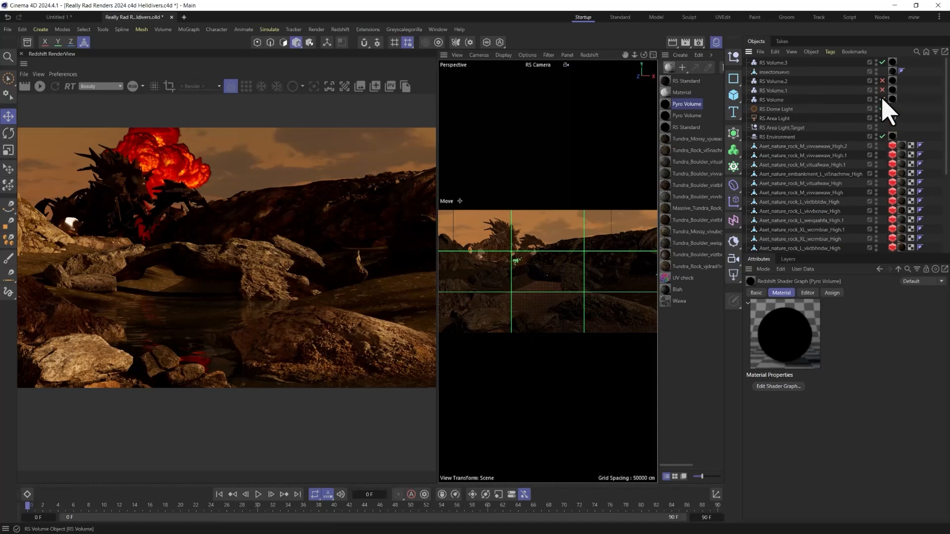
{"action": "left_click_drag", "start_coordinate": [882, 99], "coordinate": [882, 81]}
Step: Turn on the geometry override in the Redshift tags of Right Land and Left Land, and restart the live render
{"action": "scroll", "coordinate": [819, 148], "scroll_direction": "down", "scroll_amount": 5}
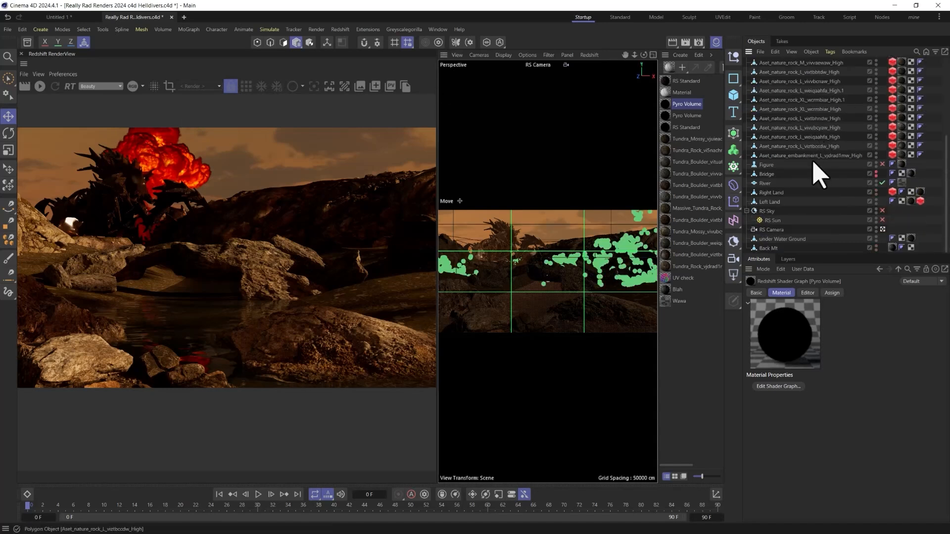
{"action": "left_click", "coordinate": [892, 192]}
{"action": "left_click", "coordinate": [918, 202], "text": "shift"}
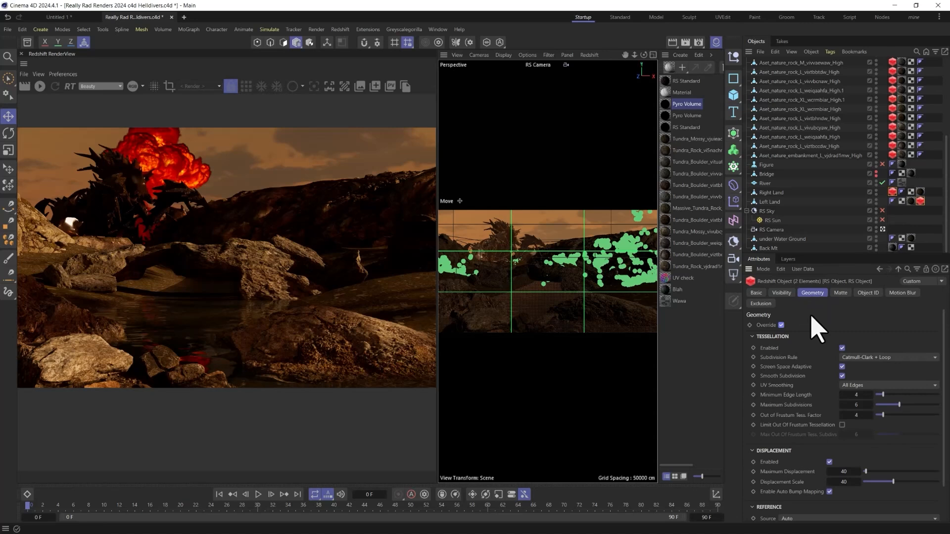
{"action": "left_click", "coordinate": [40, 88]}
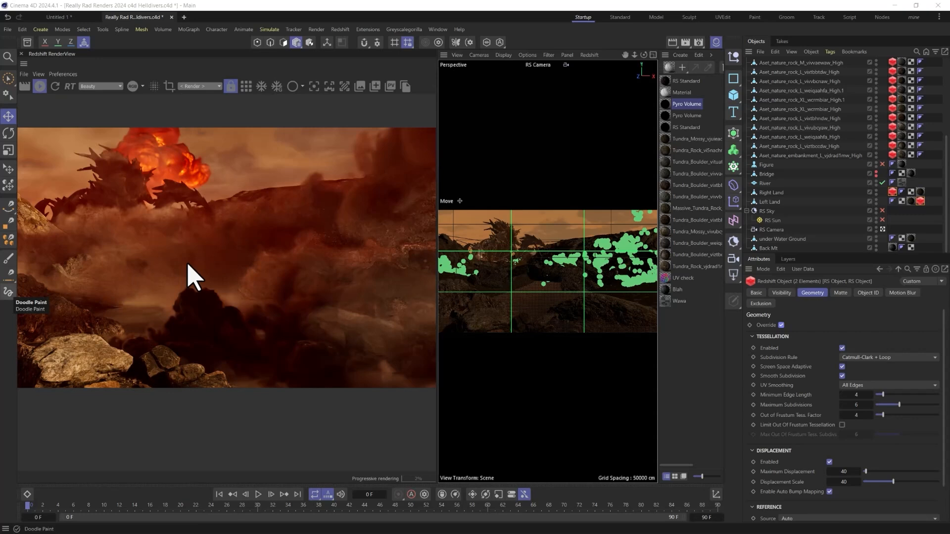
Step: Move the insectonuevo creature closer to the camera and slightly left of the explosion
{"action": "scroll", "coordinate": [188, 263], "scroll_direction": "down", "scroll_amount": 3}
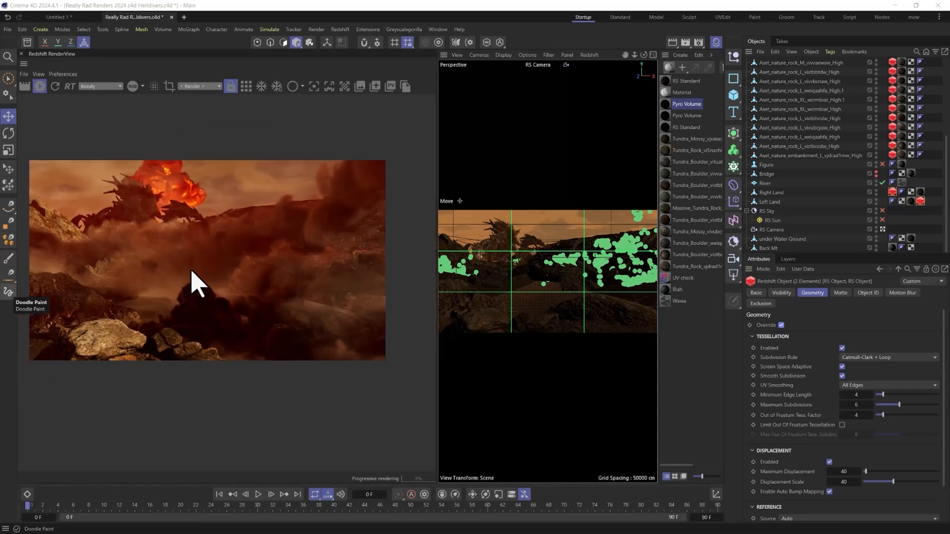
{"action": "left_click_drag", "start_coordinate": [194, 280], "coordinate": [208, 291]}
{"action": "scroll", "coordinate": [209, 291], "scroll_direction": "up", "scroll_amount": 1}
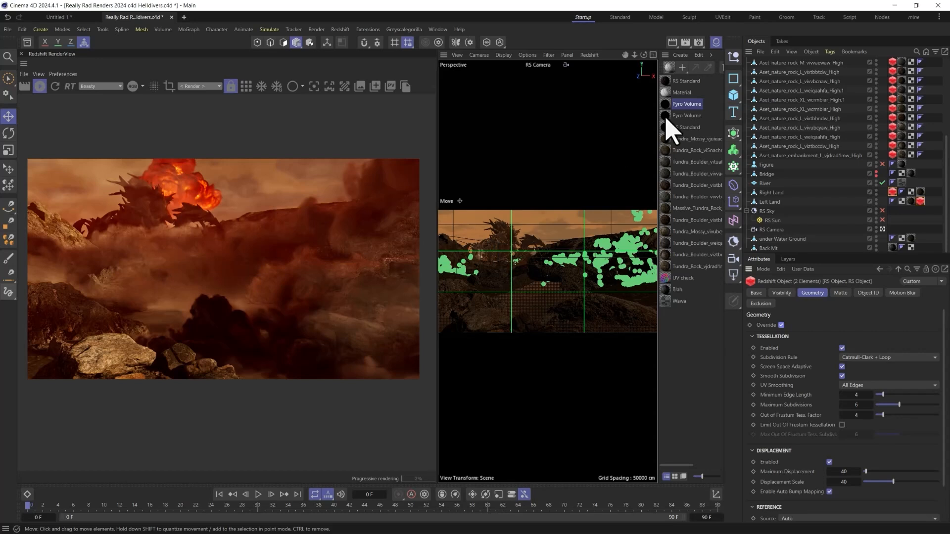
{"action": "scroll", "coordinate": [789, 148], "scroll_direction": "up", "scroll_amount": 4}
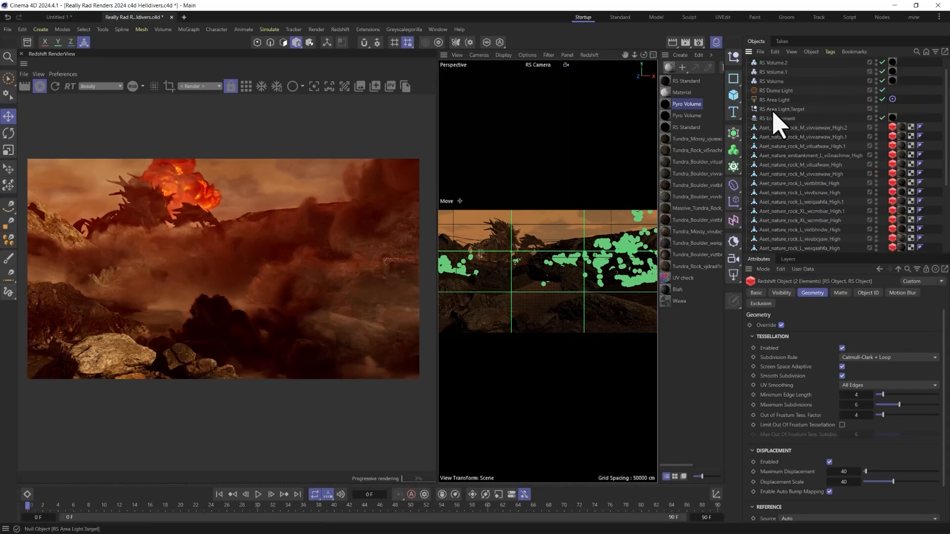
{"action": "scroll", "coordinate": [783, 99], "scroll_direction": "up", "scroll_amount": 1}
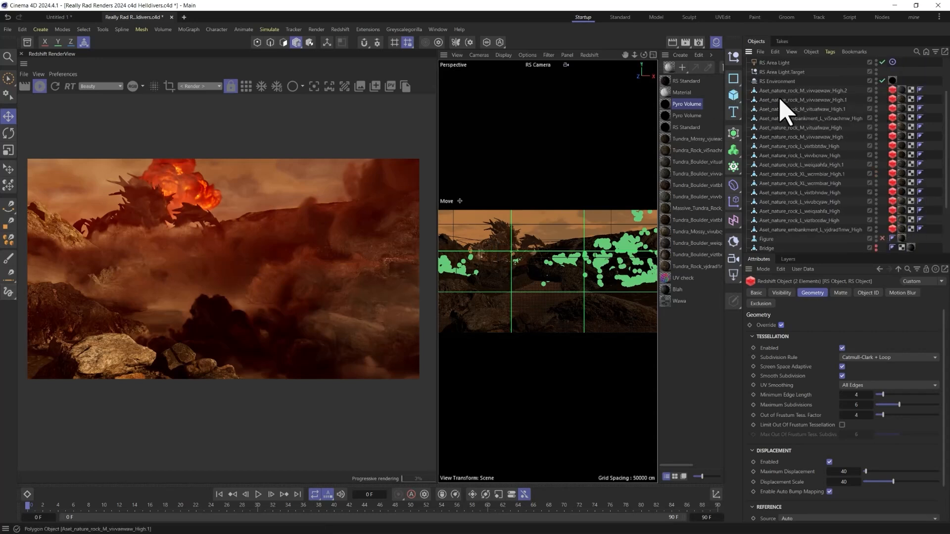
{"action": "left_click", "coordinate": [773, 72]}
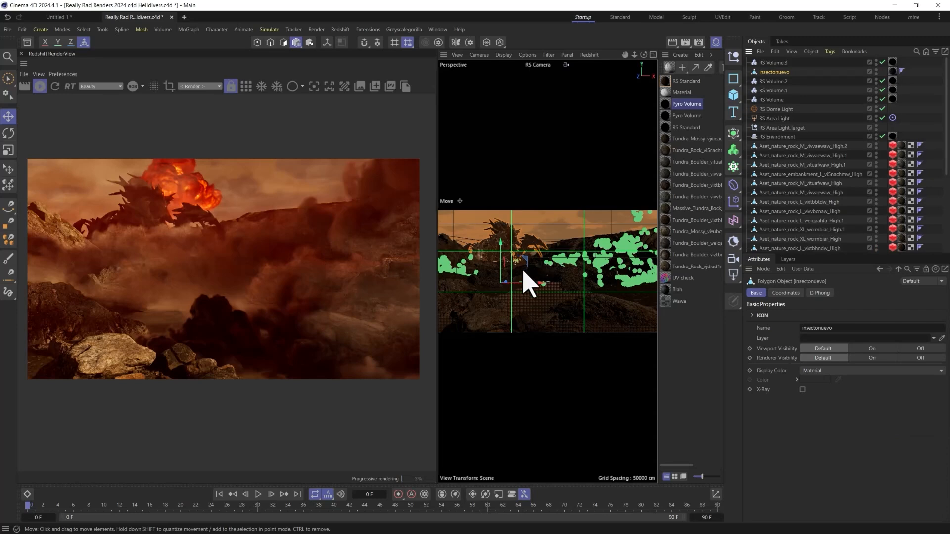
{"action": "key", "text": "r"}
{"action": "key", "text": "e"}
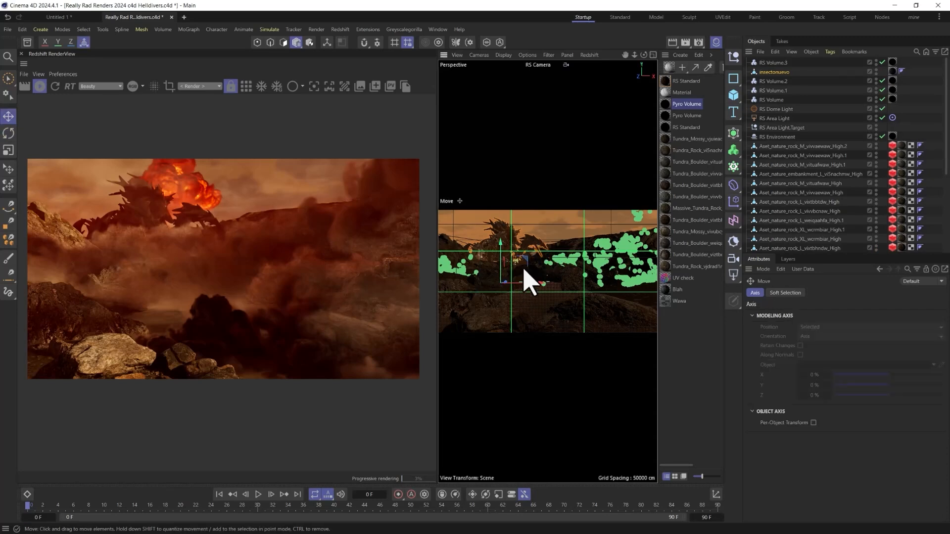
{"action": "left_click_drag", "start_coordinate": [528, 261], "coordinate": [516, 251]}
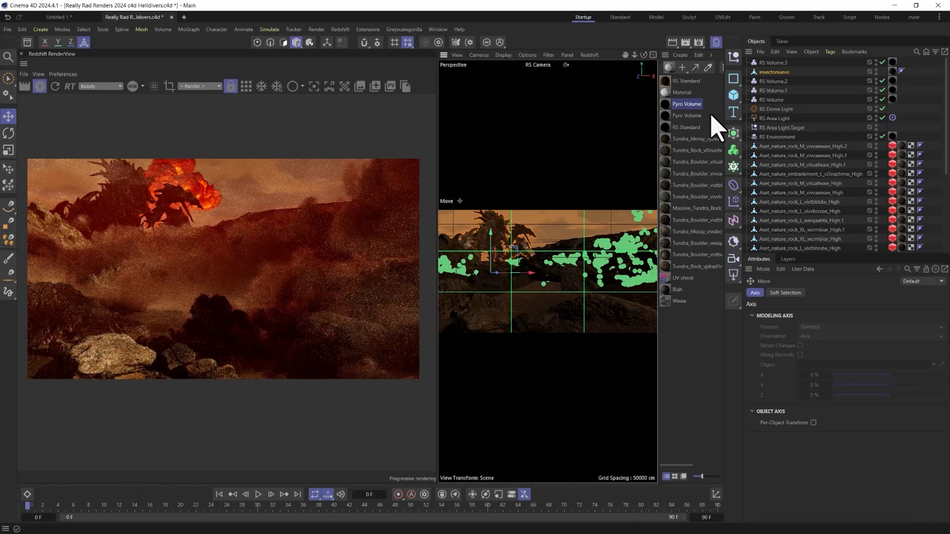
Step: Add a Redshift area light and set its area shape to Cylinder
{"action": "left_click", "coordinate": [732, 97]}
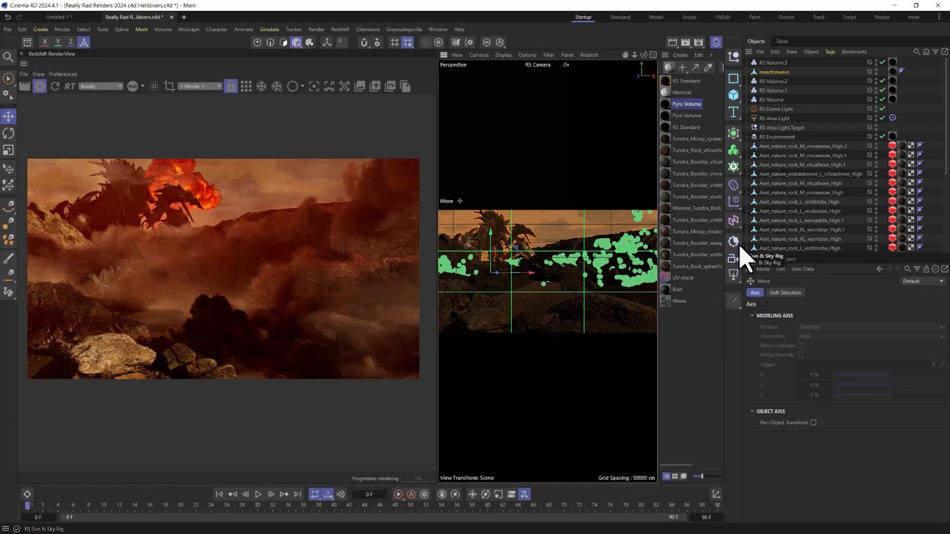
{"action": "left_click", "coordinate": [733, 274]}
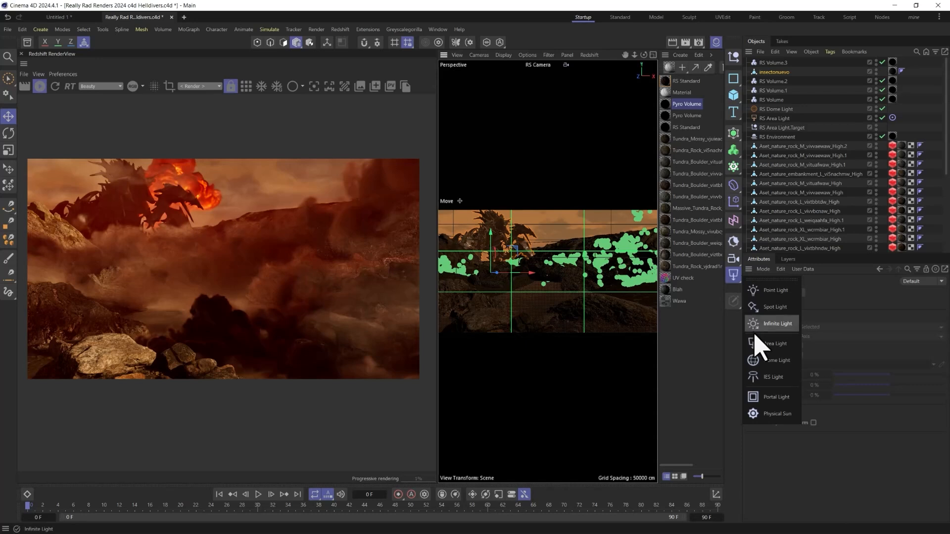
{"action": "left_click", "coordinate": [765, 343]}
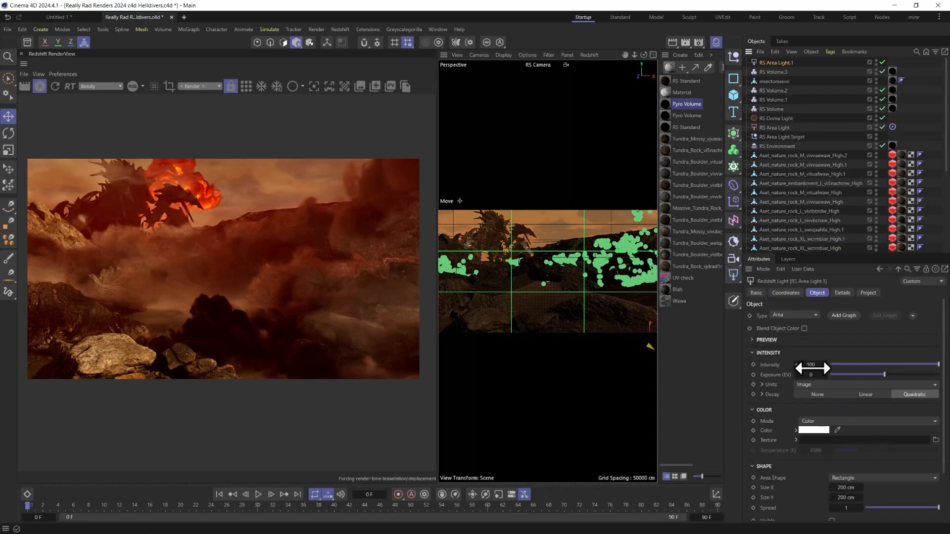
{"action": "left_click", "coordinate": [855, 478]}
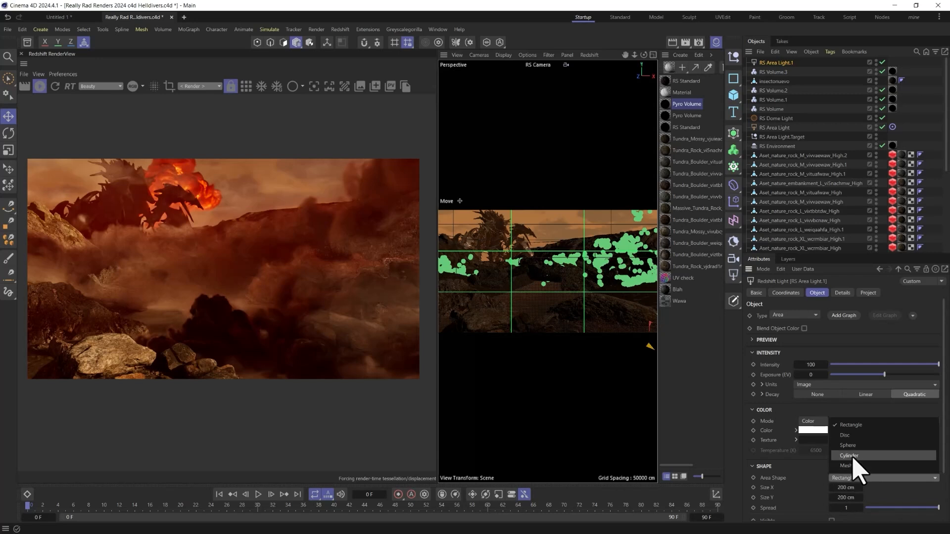
{"action": "left_click", "coordinate": [855, 463]}
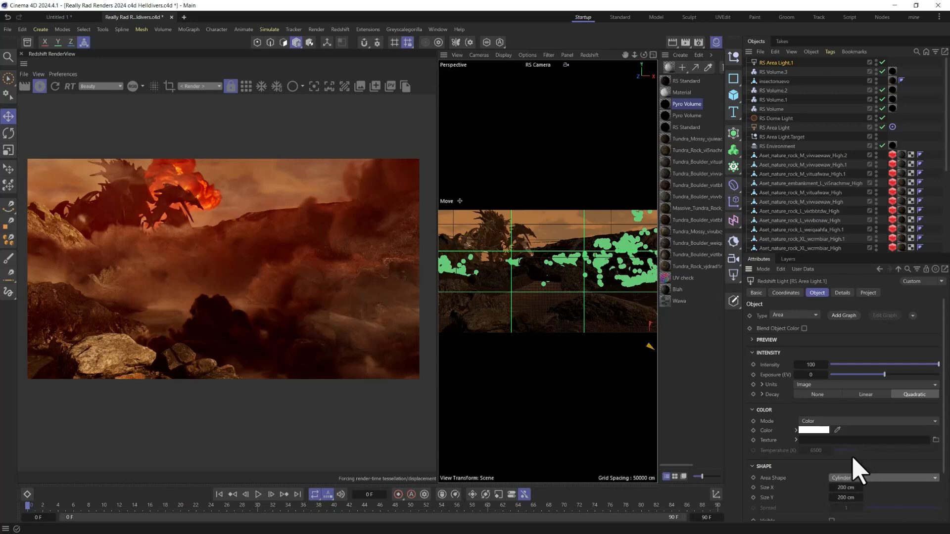
Step: Set the cylindrical light's Size X and Size Z to 2 cm
{"action": "double_click", "coordinate": [843, 489]}
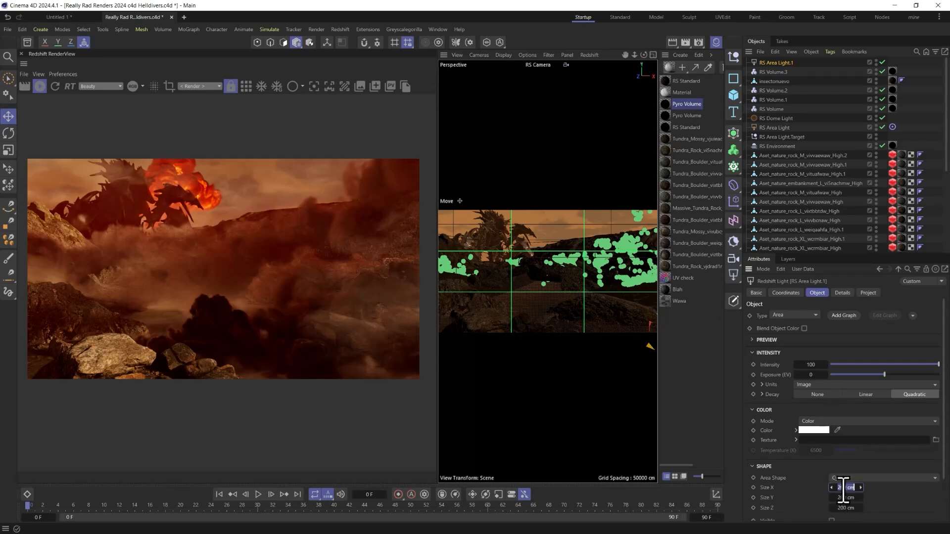
{"action": "type", "text": "2"}
{"action": "key", "text": "Tab"}
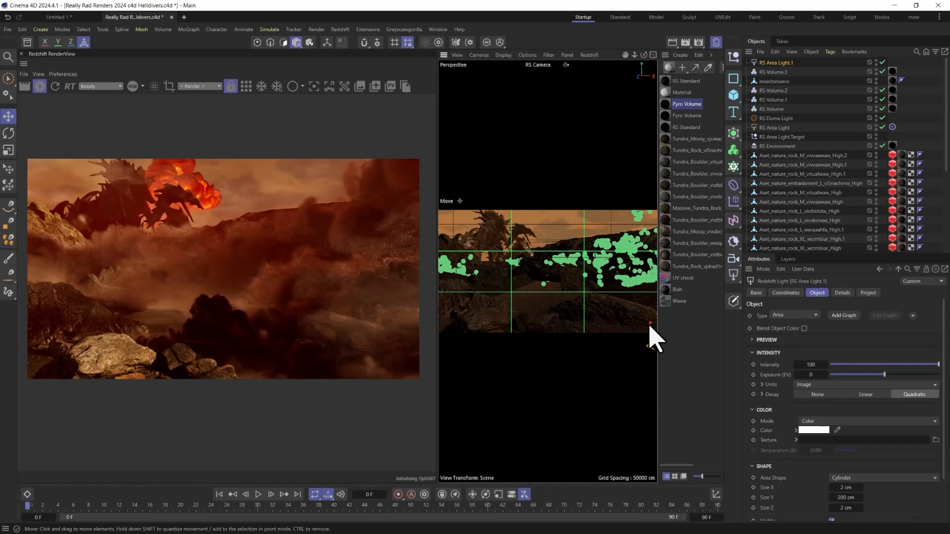
Step: Reposition the cylindrical light diagonally over the distant valley and set its size to X 5 cm, Y 5 cm and Z 200 cm
{"action": "mouse_move", "coordinate": [649, 324]}
{"action": "left_mouse_down"}
{"action": "mouse_move", "coordinate": [540, 244]}
{"action": "mouse_move", "coordinate": [604, 241]}
{"action": "mouse_move", "coordinate": [600, 269]}
{"action": "mouse_move", "coordinate": [591, 269]}
{"action": "mouse_move", "coordinate": [596, 239]}
{"action": "mouse_move", "coordinate": [584, 240]}
{"action": "mouse_move", "coordinate": [600, 271]}
{"action": "mouse_move", "coordinate": [606, 267]}
{"action": "mouse_move", "coordinate": [586, 268]}
{"action": "mouse_move", "coordinate": [613, 265]}
{"action": "mouse_move", "coordinate": [617, 254]}
{"action": "left_mouse_up"}
{"action": "key", "text": "r"}
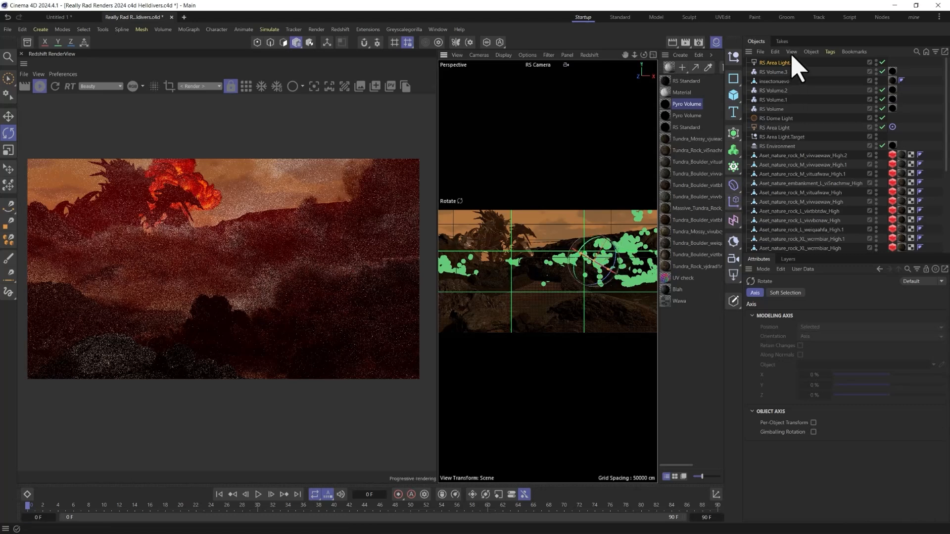
{"action": "left_click", "coordinate": [770, 65]}
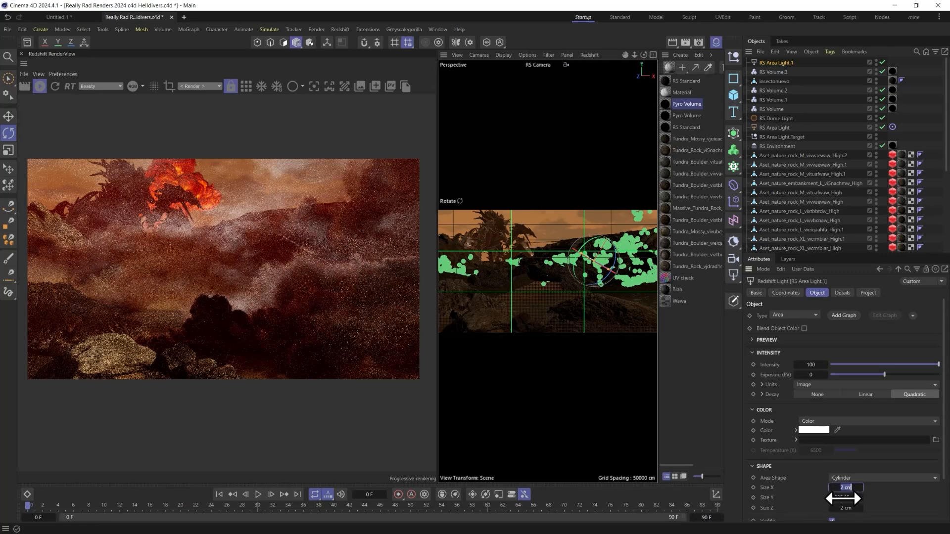
{"action": "type", "text": "5"}
{"action": "key", "text": "Tab"}
{"action": "type", "text": "5"}
{"action": "key", "text": "Tab"}
{"action": "type", "text": "200"}
{"action": "key", "text": "Return"}
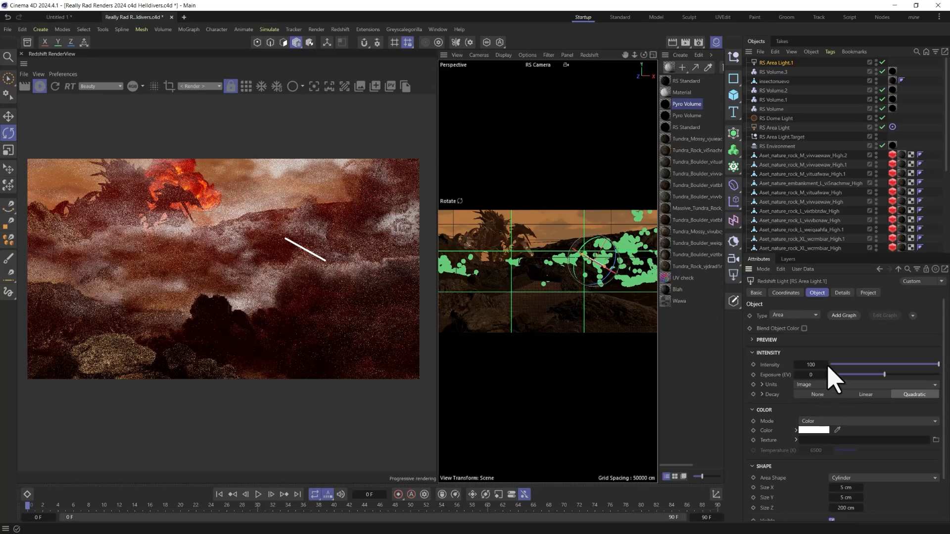
Step: Set the cylindrical light's intensity to 25 and its color to orange, RGB 255, 150, 37
{"action": "type", "text": "1"}
{"action": "left_click", "coordinate": [812, 429]}
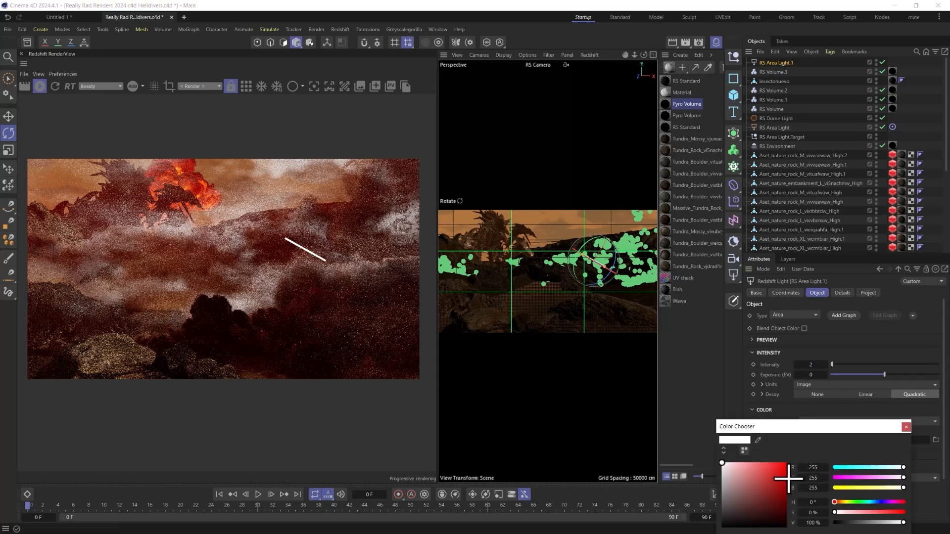
{"action": "left_click", "coordinate": [845, 489]}
{"action": "left_click", "coordinate": [841, 502]}
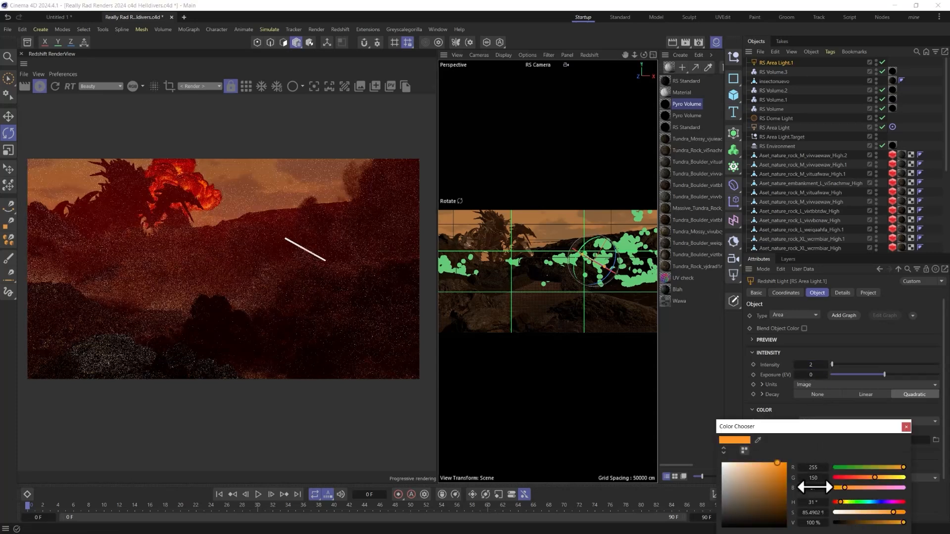
{"action": "left_click", "coordinate": [905, 427]}
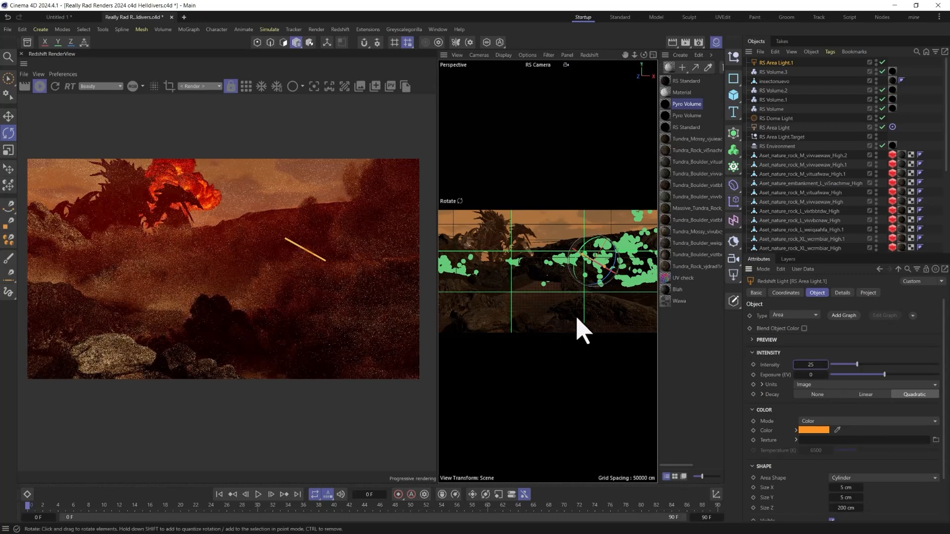
Step: Move the cylindrical light back beside the creature and explosion, and set its intensity to 500
{"action": "middle_click", "coordinate": [577, 329]}
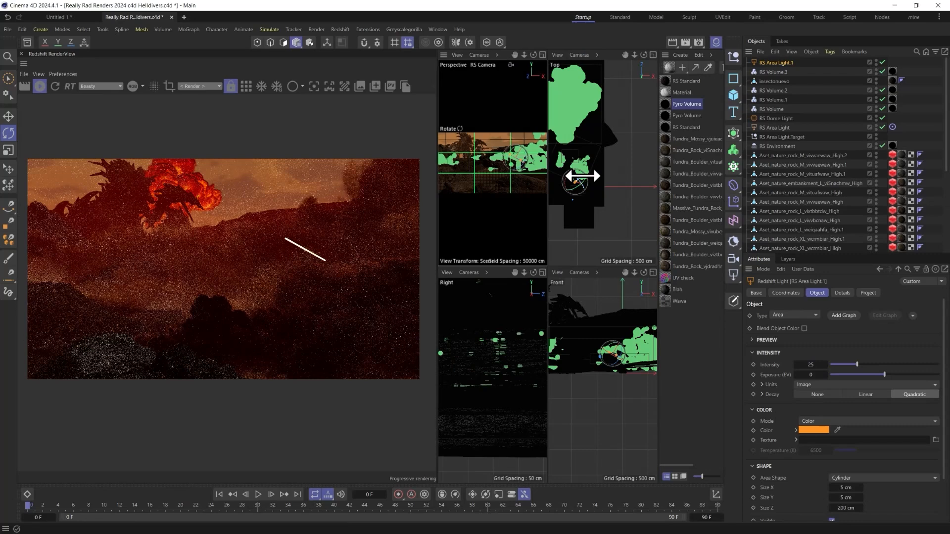
{"action": "key", "text": "e"}
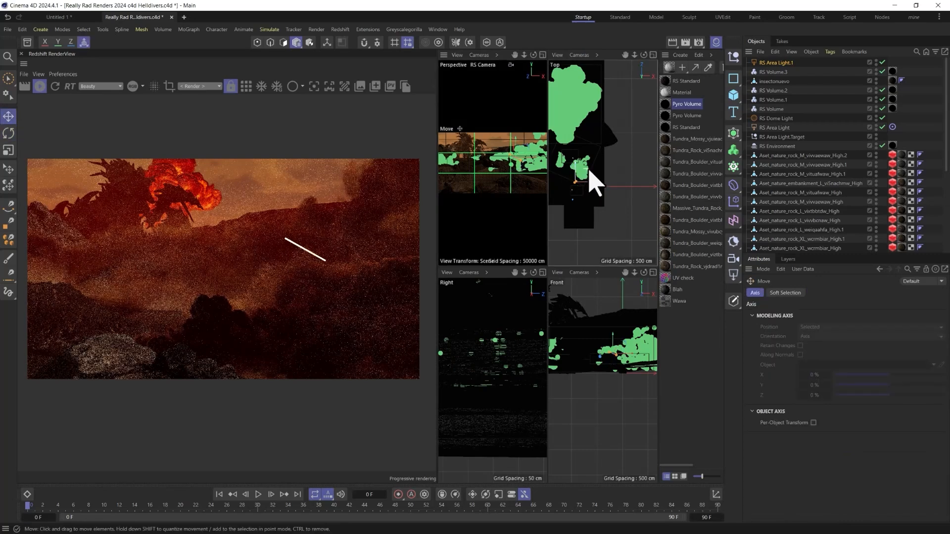
{"action": "left_click_drag", "start_coordinate": [593, 182], "coordinate": [578, 126]}
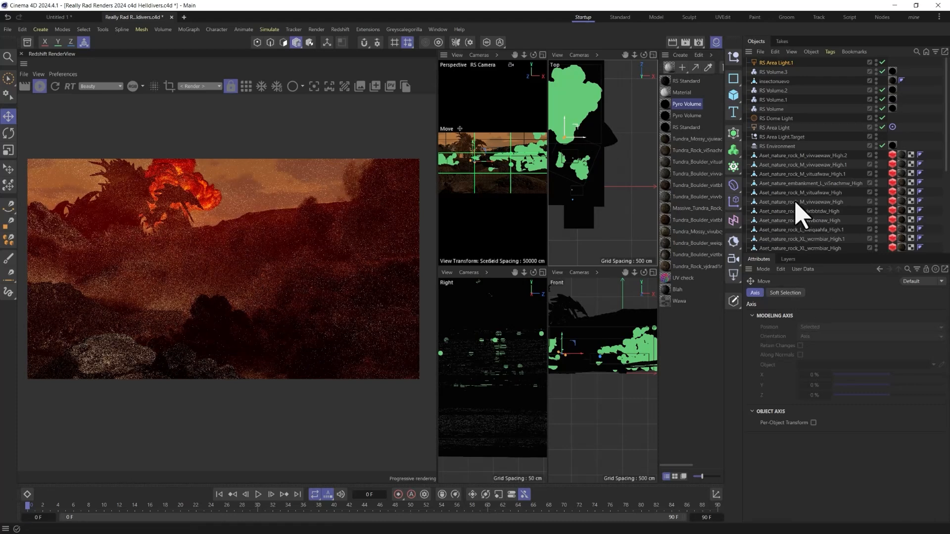
{"action": "left_click", "coordinate": [775, 63]}
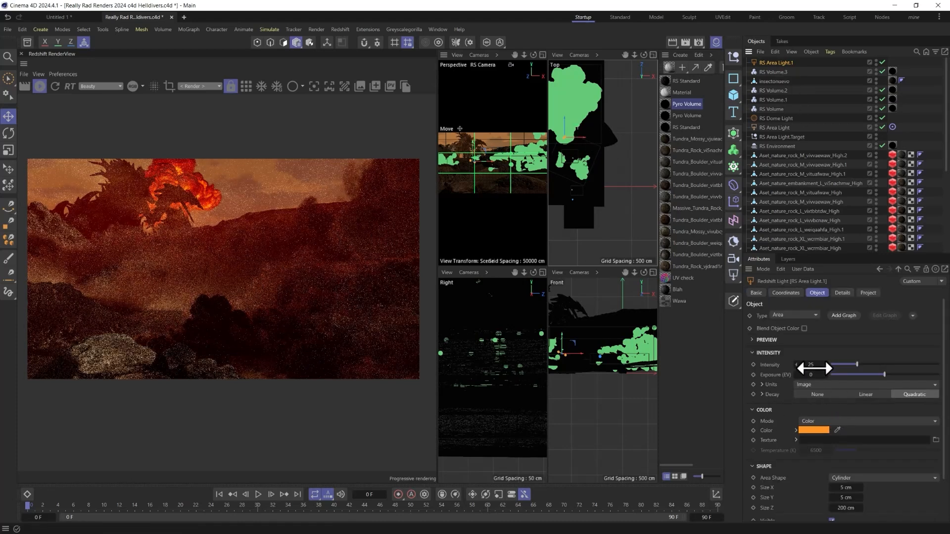
{"action": "left_click_drag", "start_coordinate": [824, 360], "coordinate": [824, 360]}
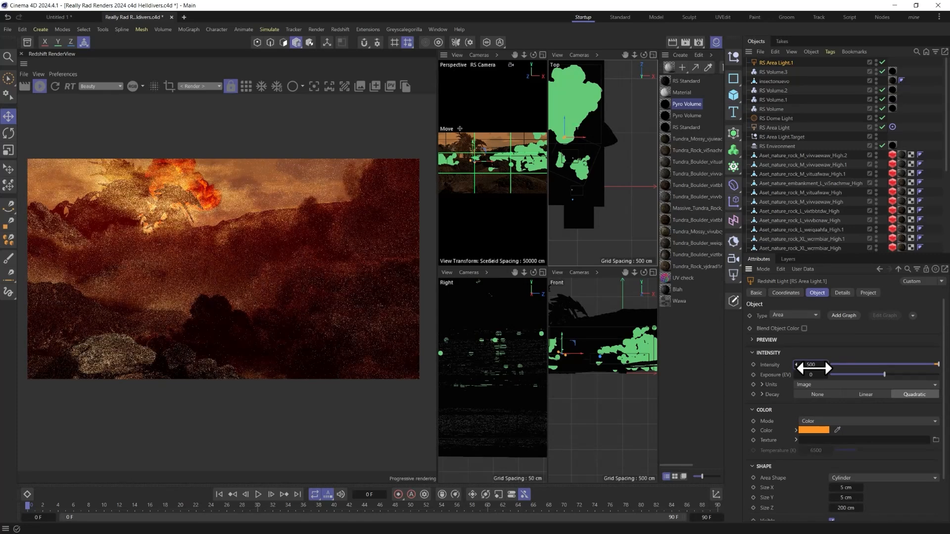
Step: Move the cylindrical light across to the right side of the scene and forward into the smoke volume
{"action": "scroll", "coordinate": [806, 508], "scroll_direction": "down", "scroll_amount": 2}
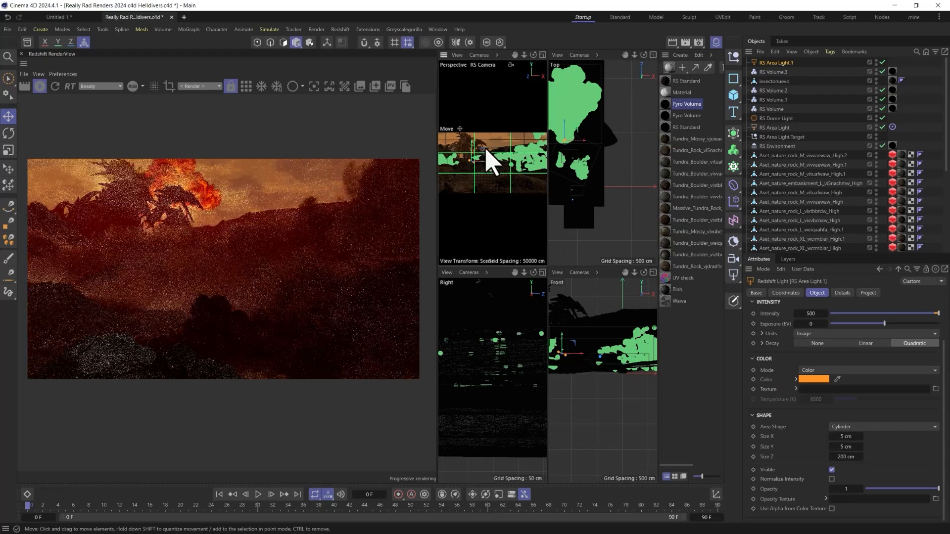
{"action": "left_click_drag", "start_coordinate": [485, 158], "coordinate": [536, 154]}
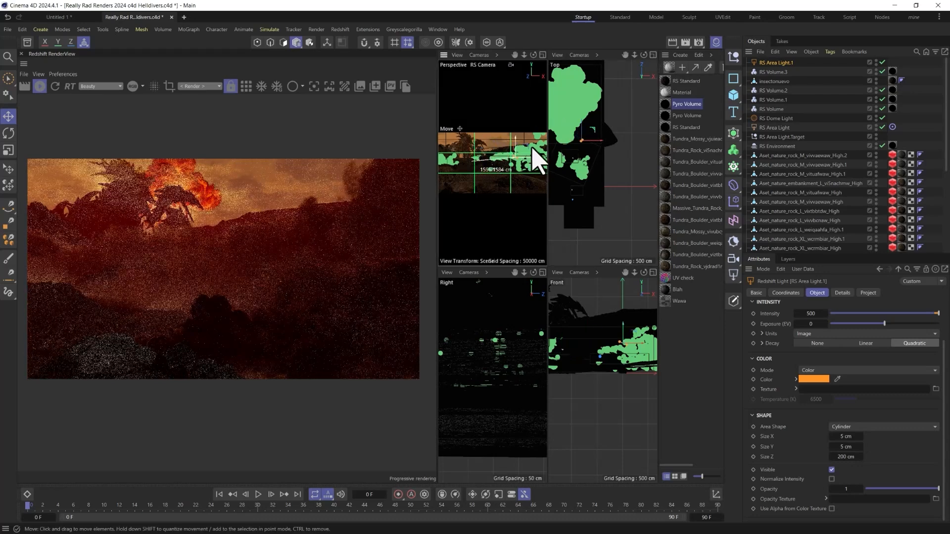
{"action": "left_click_drag", "start_coordinate": [600, 140], "coordinate": [596, 162]}
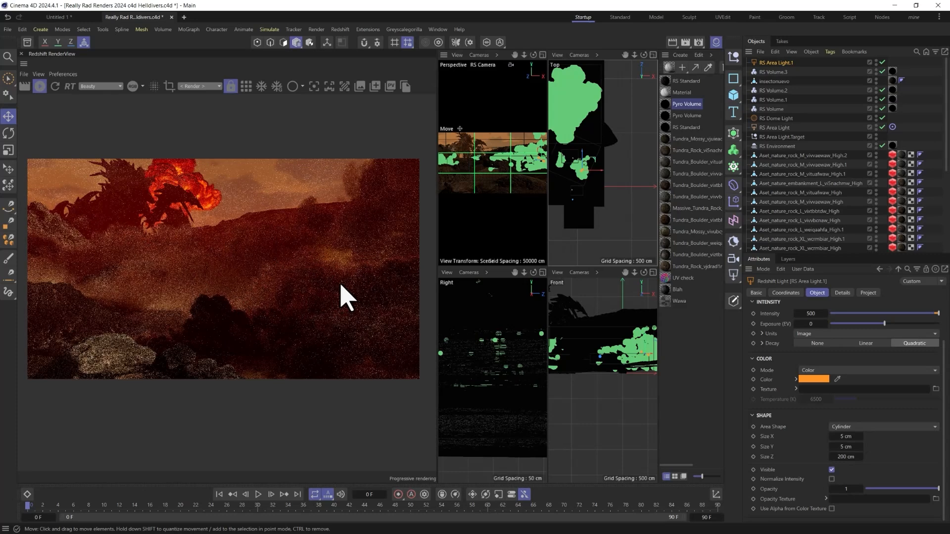
Step: Set the cylindrical light's color to a deep, saturated orange in the single camera view
{"action": "middle_click", "coordinate": [512, 200]}
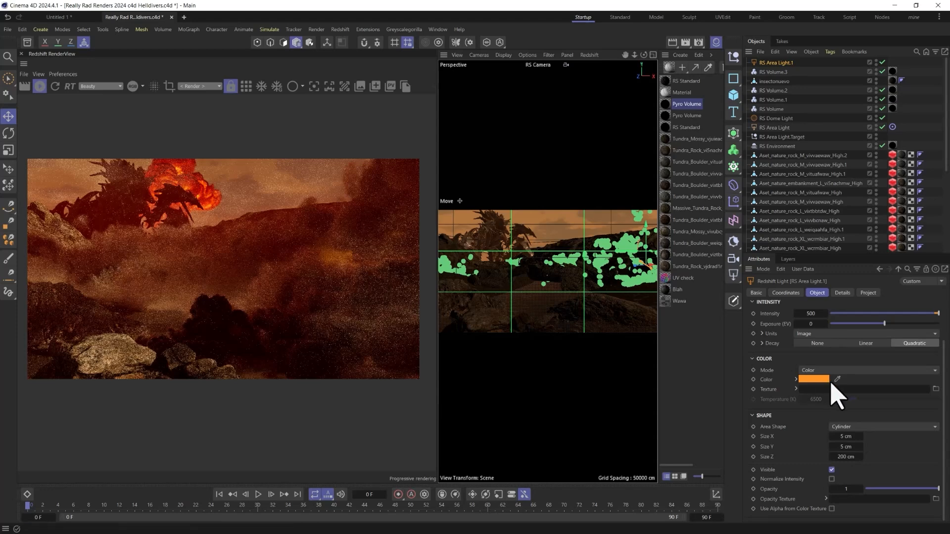
{"action": "left_click", "coordinate": [815, 380]}
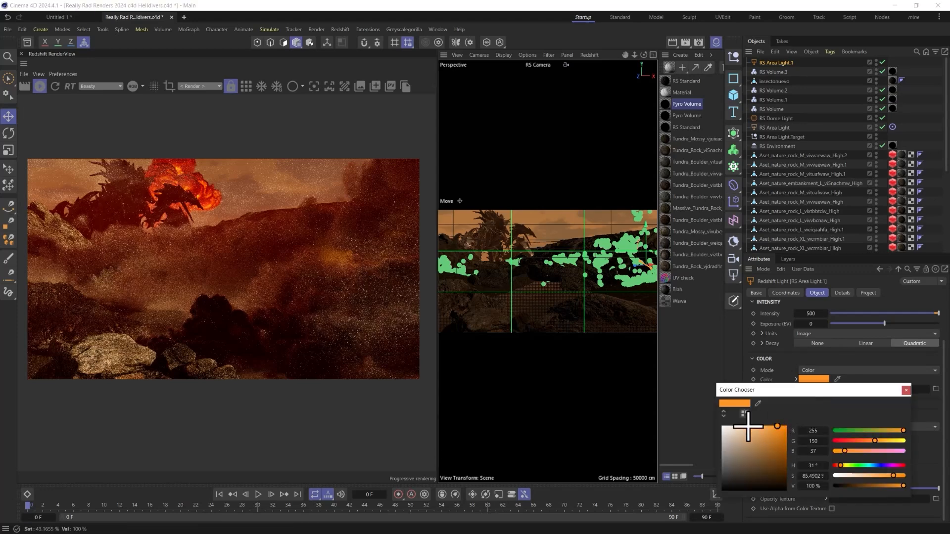
{"action": "left_click_drag", "start_coordinate": [777, 425], "coordinate": [751, 426]}
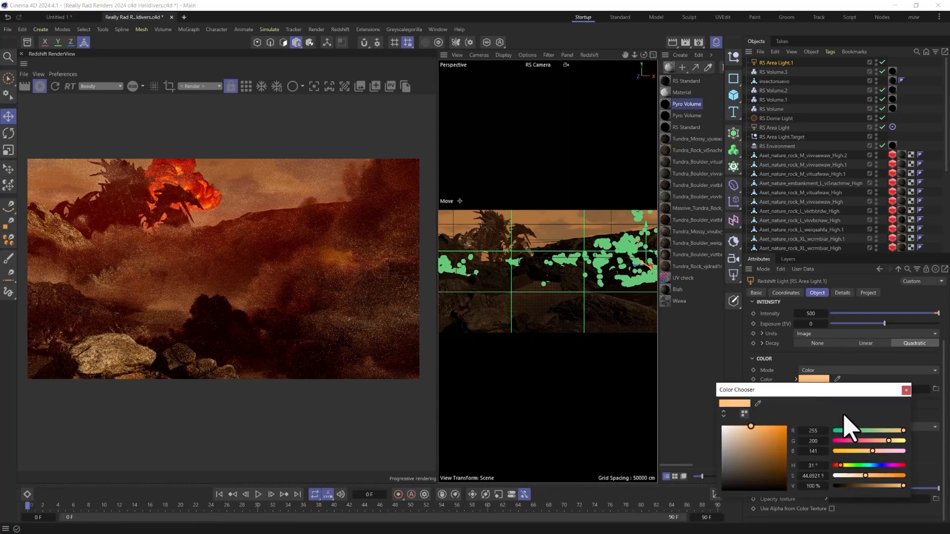
{"action": "left_click", "coordinate": [905, 390]}
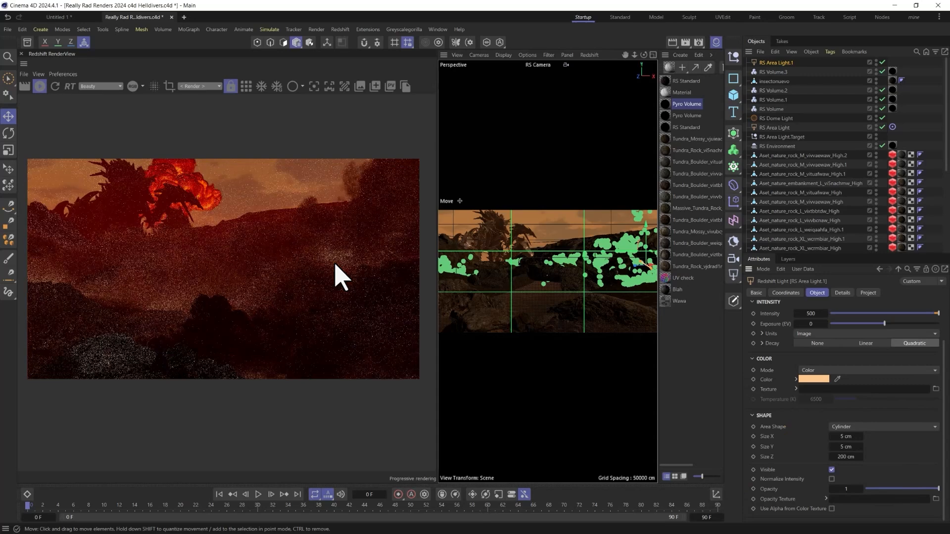
{"action": "left_click", "coordinate": [819, 380]}
{"action": "left_click_drag", "start_coordinate": [772, 427], "coordinate": [779, 425]}
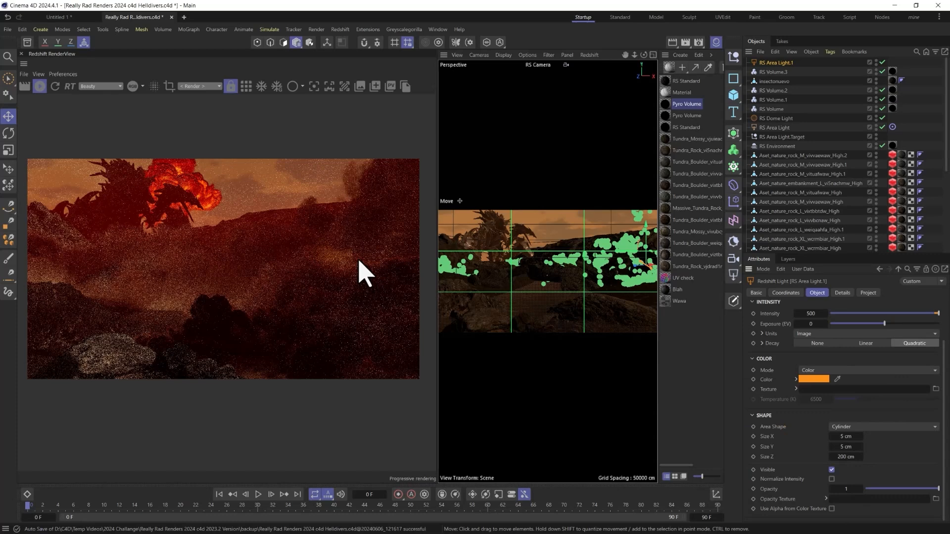
Step: Set the cylindrical light's Size Z to 500 cm and nudge it within the smoke on the right
{"action": "left_click_drag", "start_coordinate": [640, 261], "coordinate": [630, 257]}
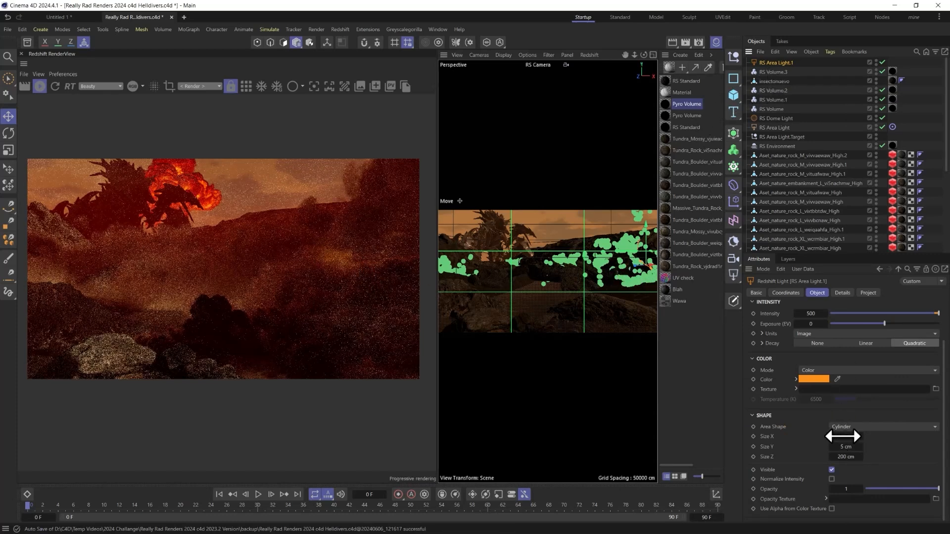
{"action": "left_click", "coordinate": [842, 437]}
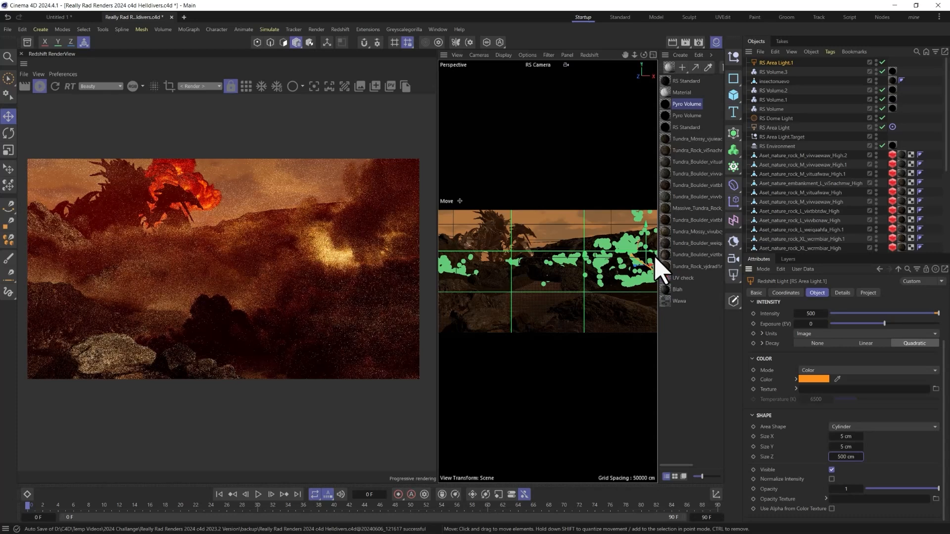
{"action": "left_click_drag", "start_coordinate": [646, 241], "coordinate": [647, 242]}
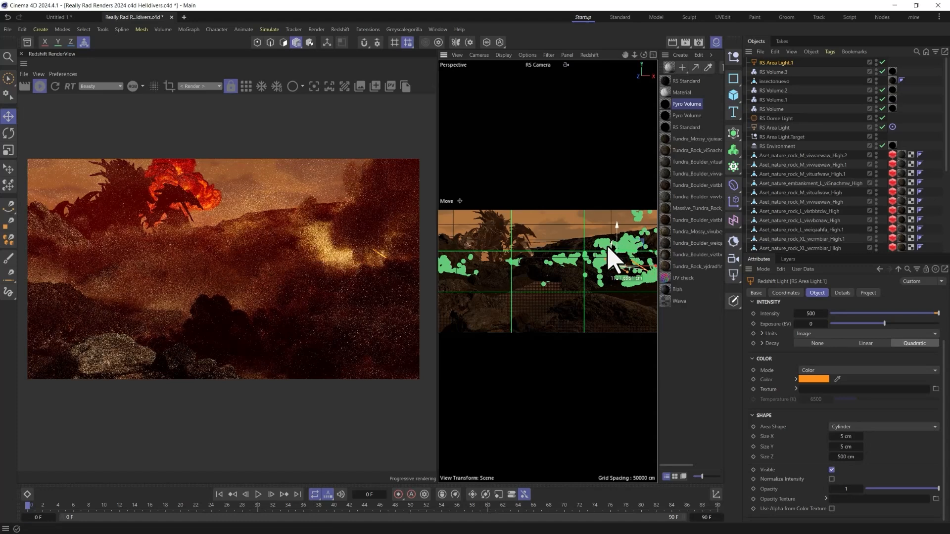
Step: Duplicate the cylindrical light and place the copy in the smoke on the left side of the valley
{"action": "left_click_drag", "start_coordinate": [645, 265], "coordinate": [615, 235]}
{"action": "key", "text": "ctrl+v"}
{"action": "middle_click", "coordinate": [587, 244]}
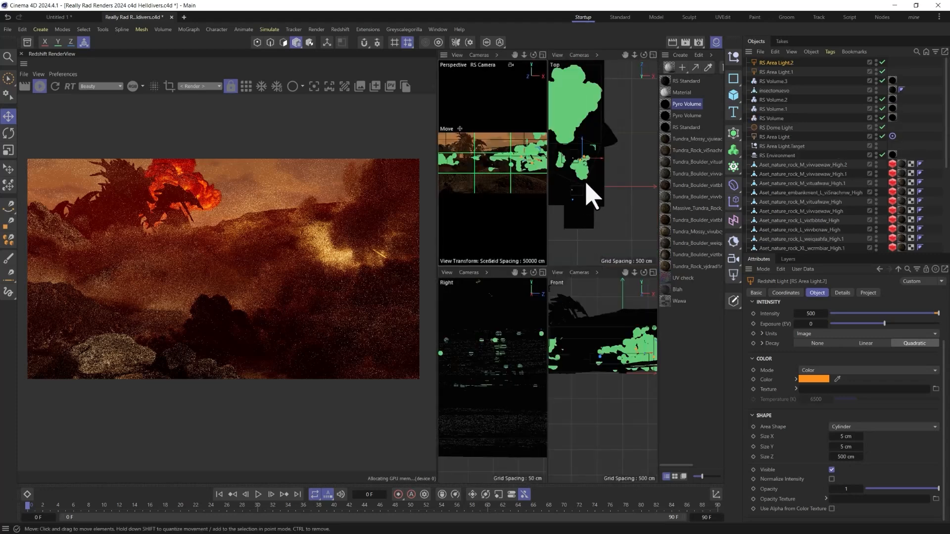
{"action": "left_click_drag", "start_coordinate": [594, 146], "coordinate": [563, 161]}
Step: Rotate the duplicated light so its streak slants up toward the middle of the camera view
{"action": "scroll", "coordinate": [563, 160], "scroll_direction": "up", "scroll_amount": 3}
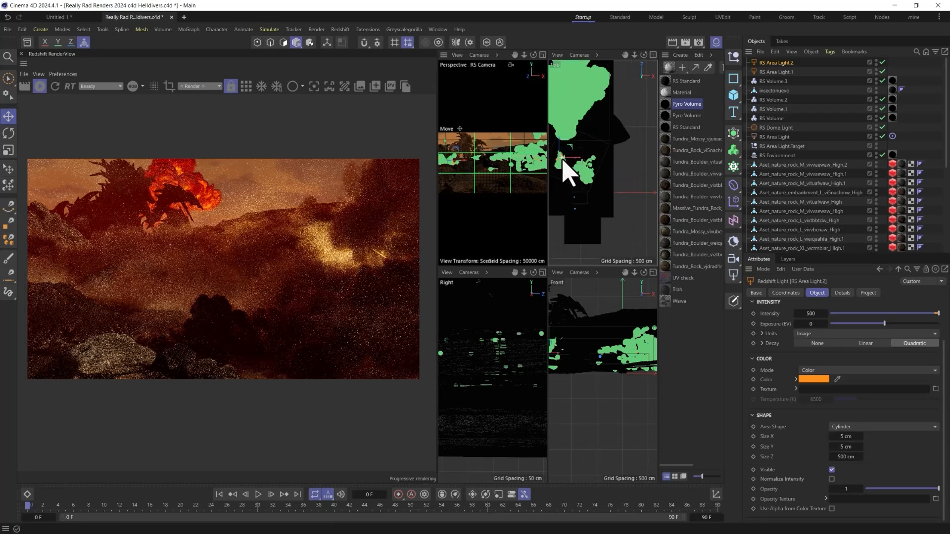
{"action": "scroll", "coordinate": [563, 159], "scroll_direction": "up", "scroll_amount": 6}
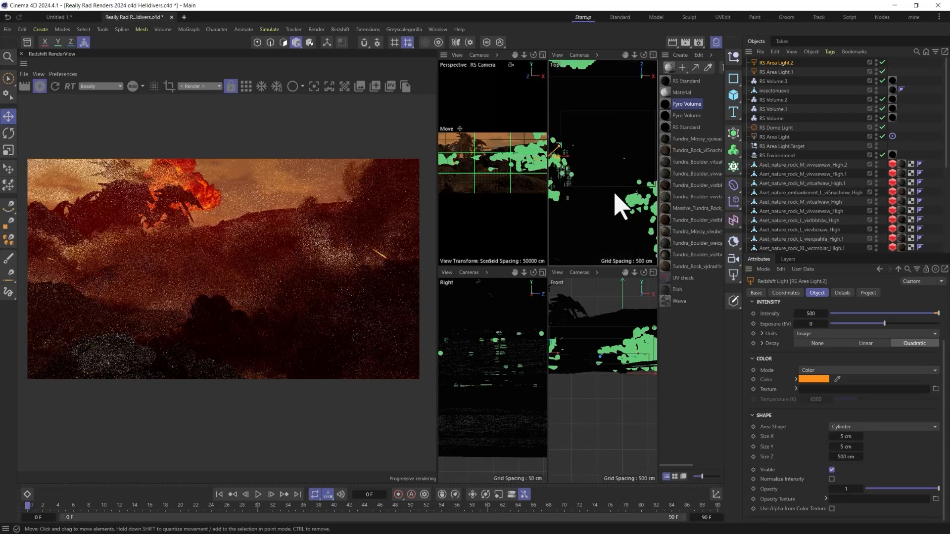
{"action": "middle_click_drag", "start_coordinate": [555, 159], "coordinate": [638, 223], "text": "alt"}
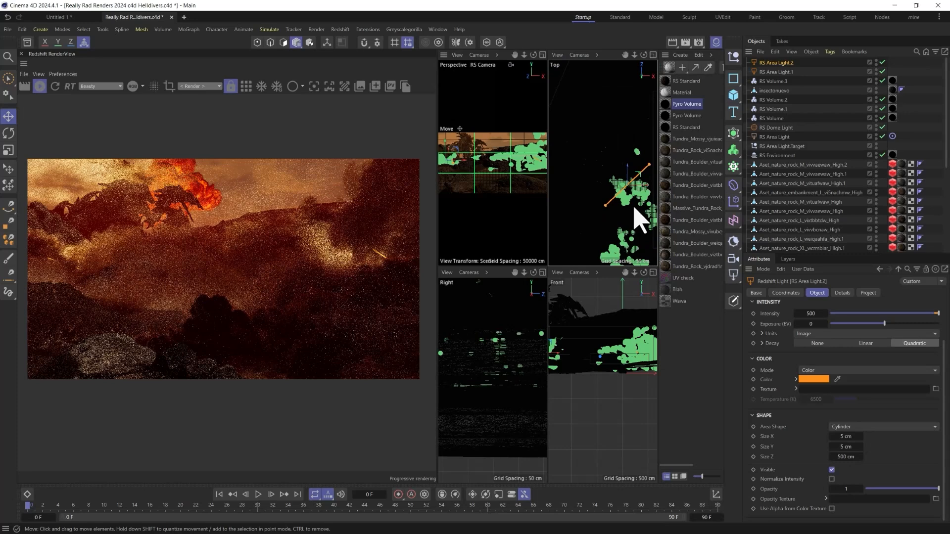
{"action": "key", "text": "r"}
{"action": "left_click_drag", "start_coordinate": [618, 188], "coordinate": [626, 205]}
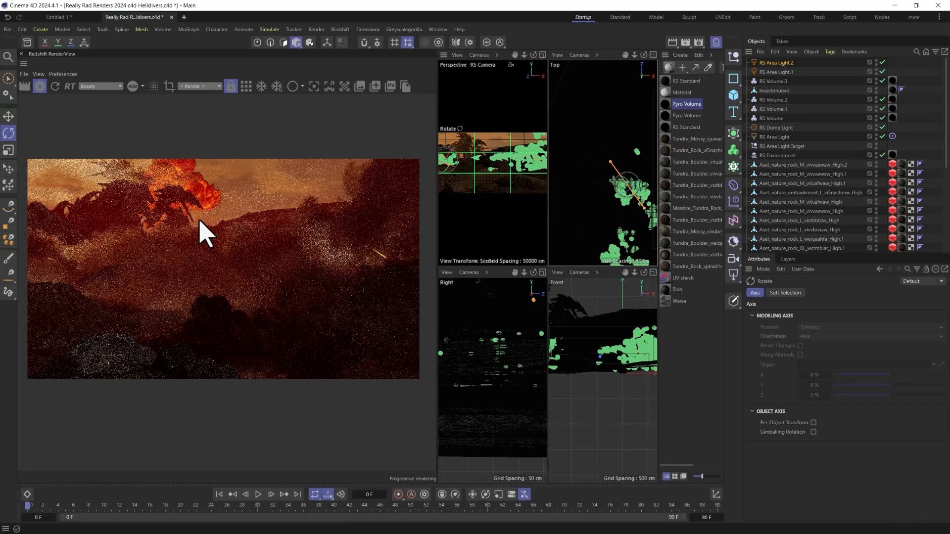
{"action": "left_click_drag", "start_coordinate": [447, 160], "coordinate": [452, 165]}
{"action": "left_click_drag", "start_coordinate": [447, 170], "coordinate": [435, 170]}
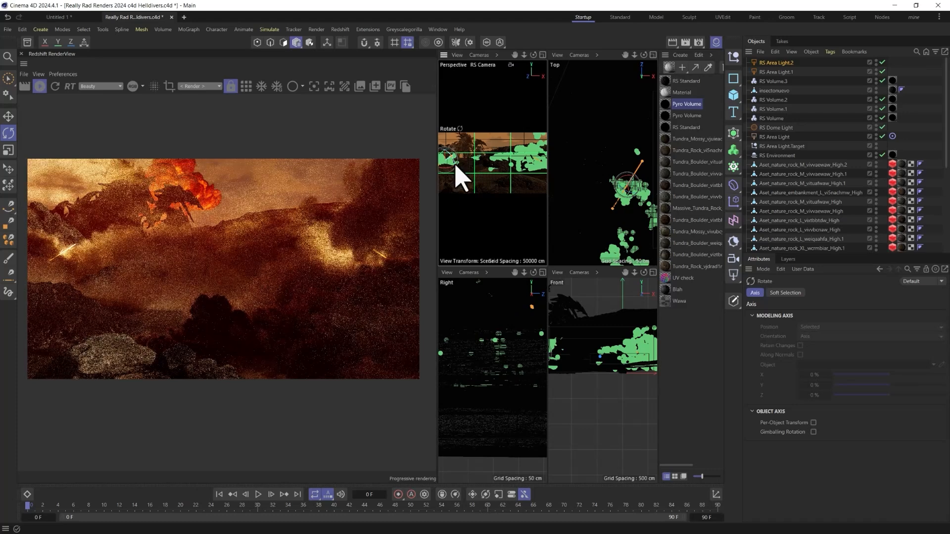
Step: Set the duplicated light RS Area Light.2's Size Z to 150 cm
{"action": "left_click", "coordinate": [780, 63]}
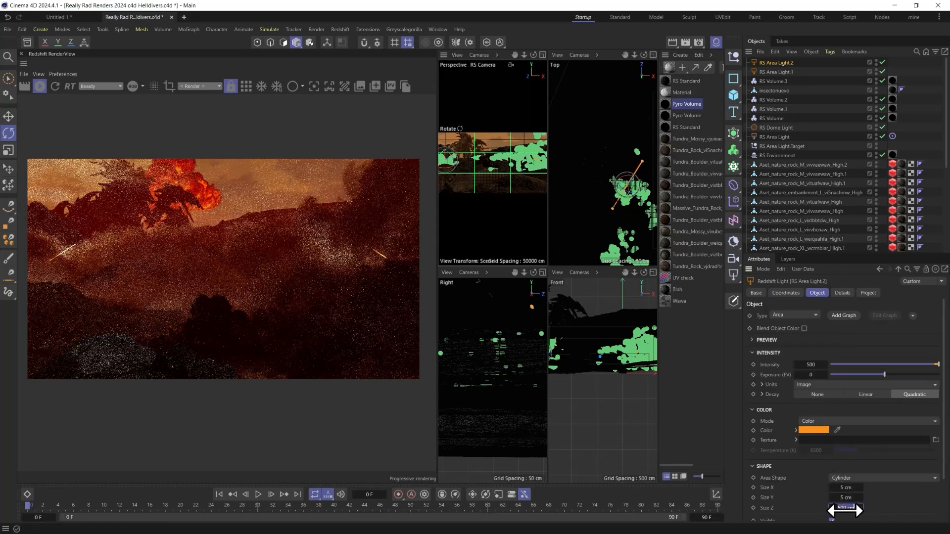
{"action": "type", "text": "150"}
{"action": "key", "text": "Return"}
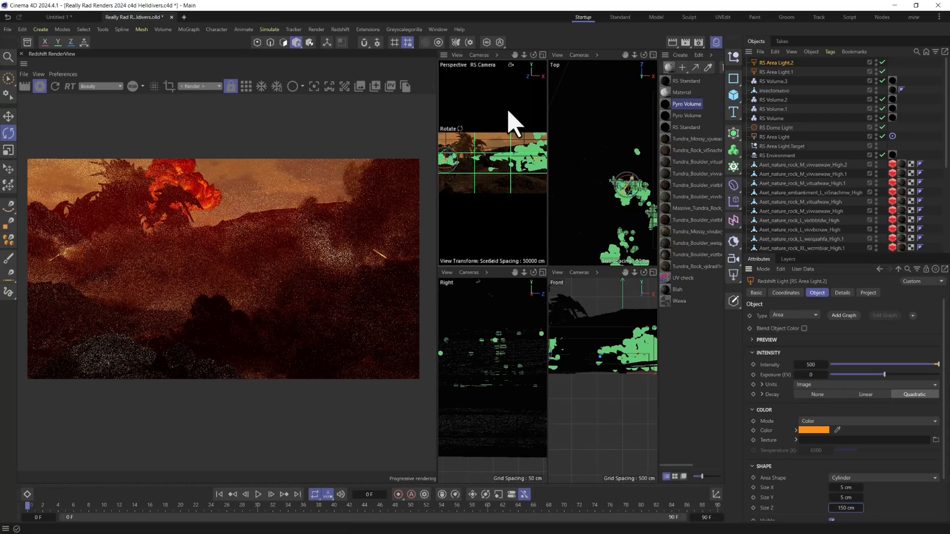
Step: Try another copy of the short light higher up near the creature, and delete that copy
{"action": "key", "text": "e"}
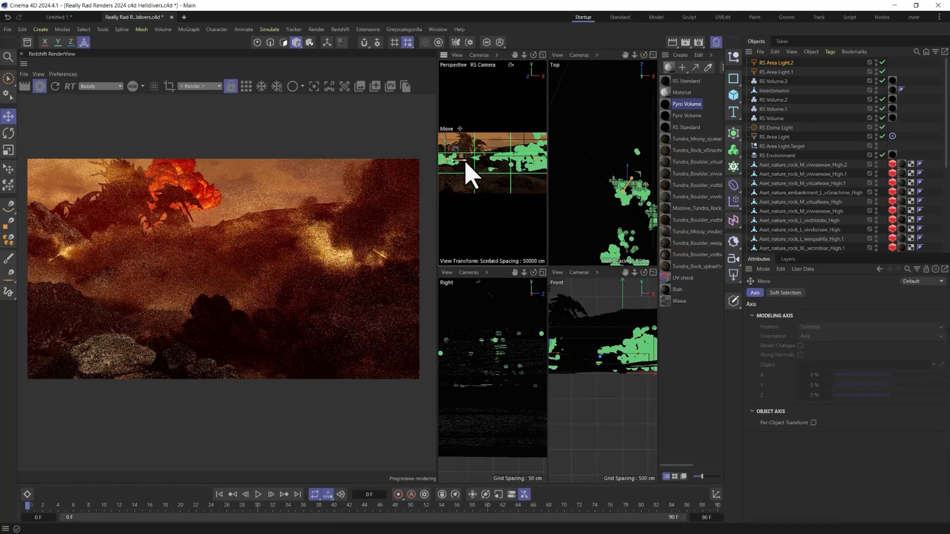
{"action": "key", "text": "w"}
{"action": "left_click_drag", "start_coordinate": [472, 149], "coordinate": [481, 145]}
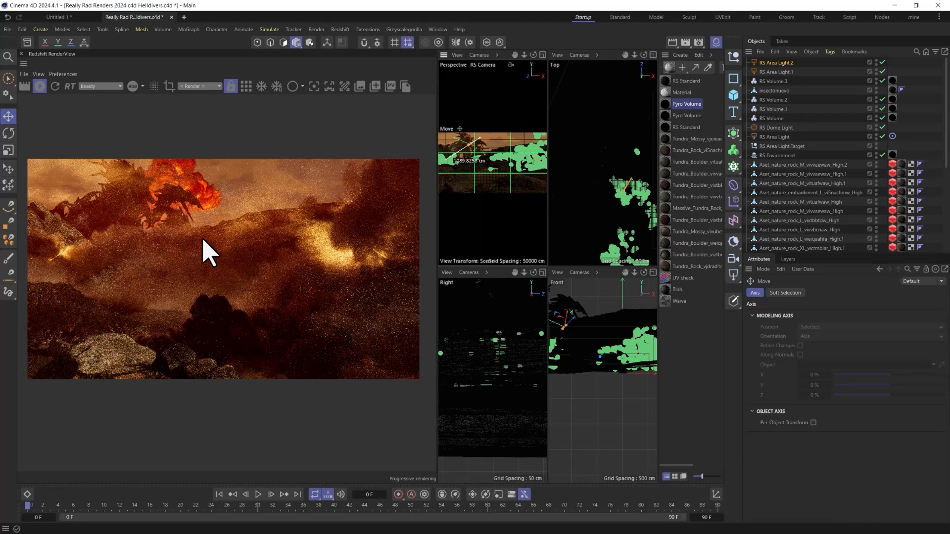
{"action": "key", "text": "ctrl+v"}
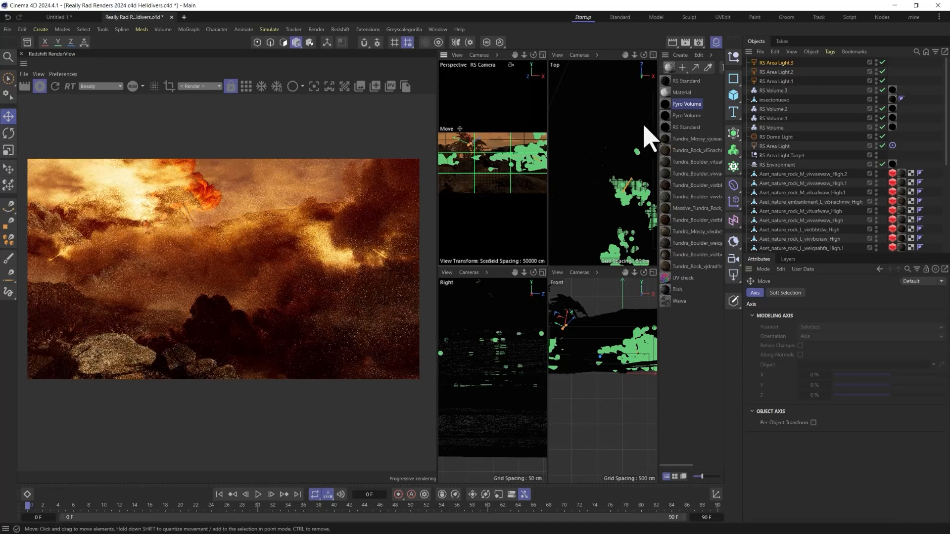
{"action": "left_click", "coordinate": [775, 63]}
{"action": "key", "text": "Delete"}
Step: Change RS Area Light.2's color to red, RGB 255, 30, 28
{"action": "left_click", "coordinate": [775, 63]}
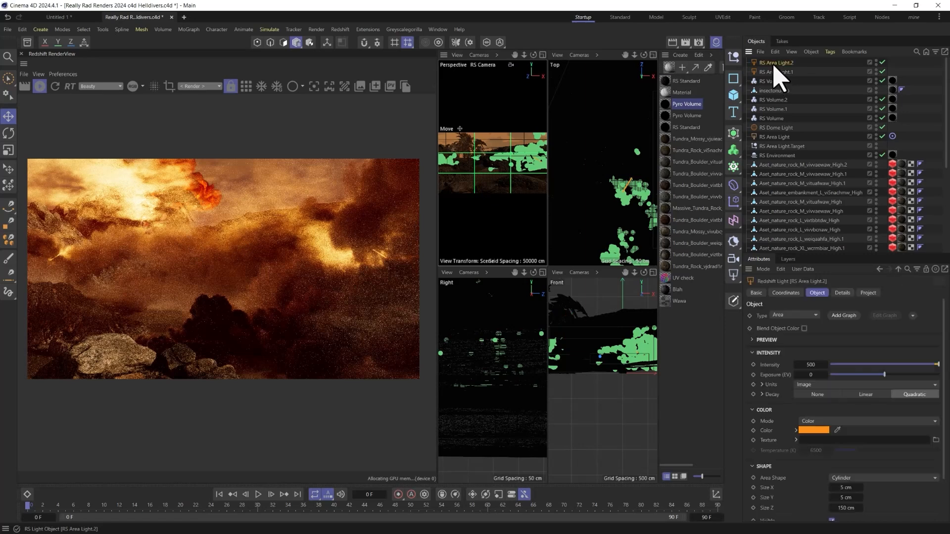
{"action": "left_click", "coordinate": [813, 430]}
{"action": "left_click", "coordinate": [841, 478]}
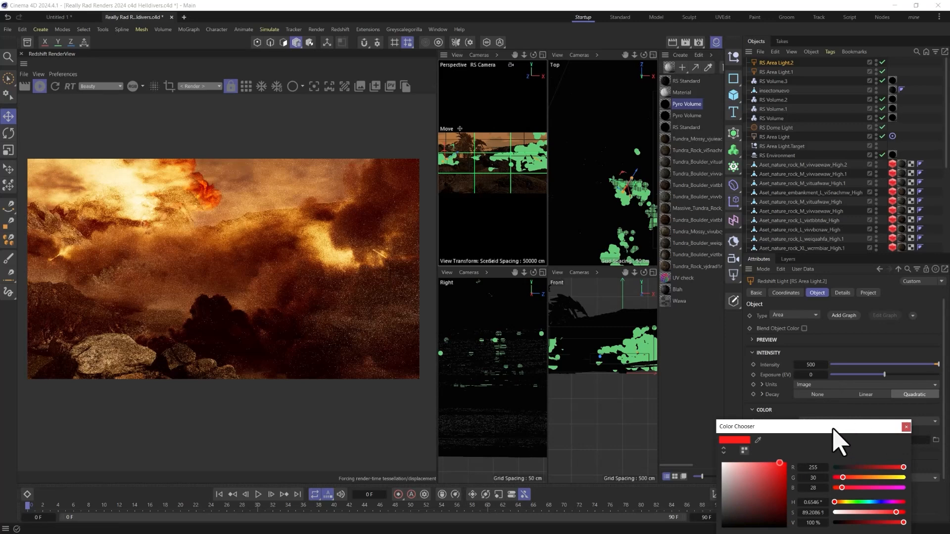
Step: Rotate RS Area Light.2 at the left of the camera view to change its slant, and turn off its visibility
{"action": "left_click", "coordinate": [812, 421]}
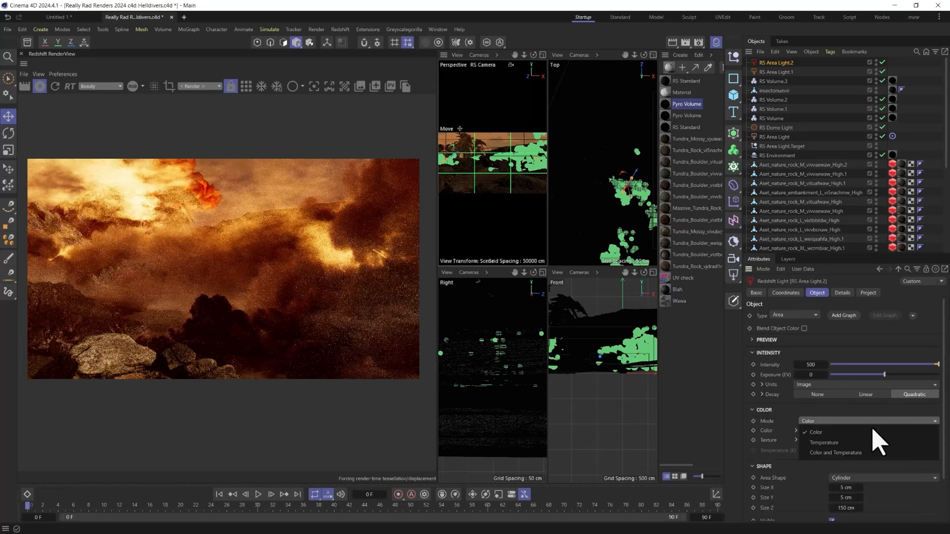
{"action": "left_click", "coordinate": [796, 415]}
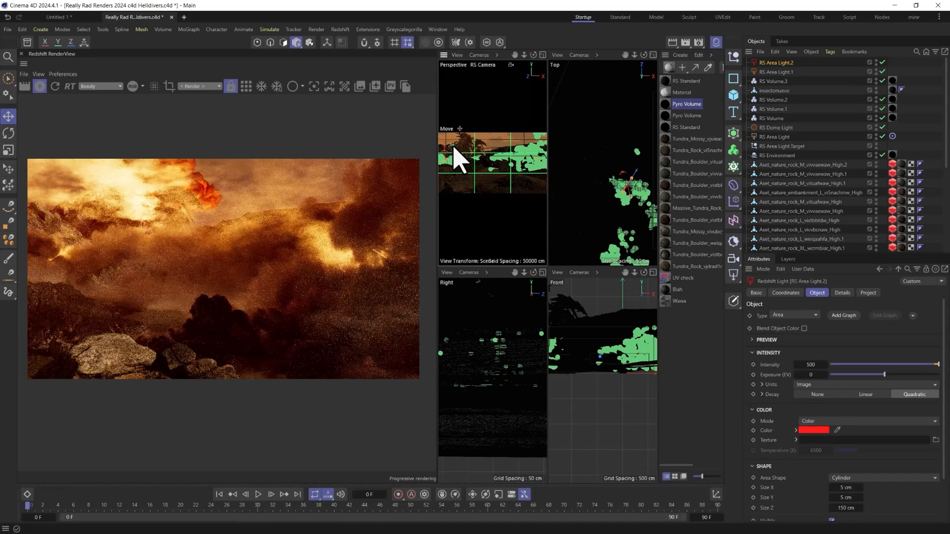
{"action": "key", "text": "r"}
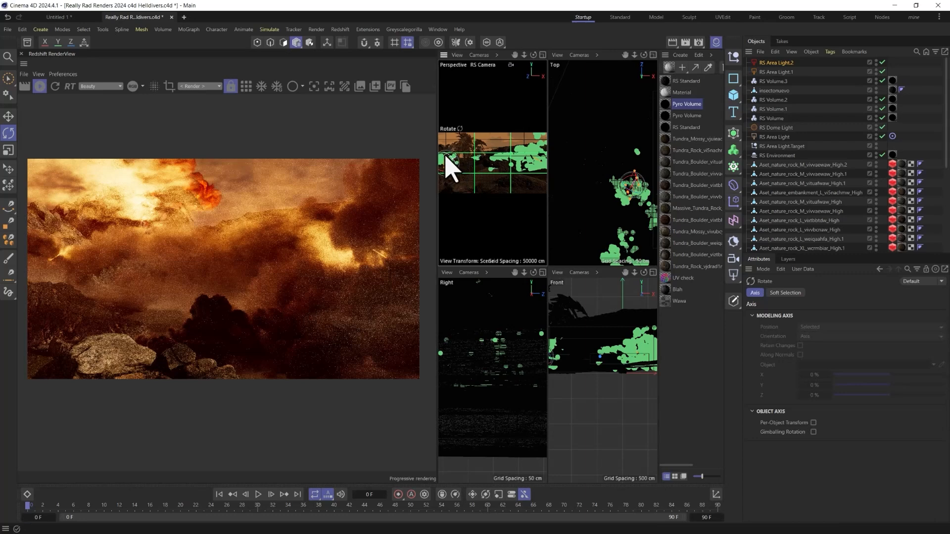
{"action": "middle_click", "coordinate": [445, 168]}
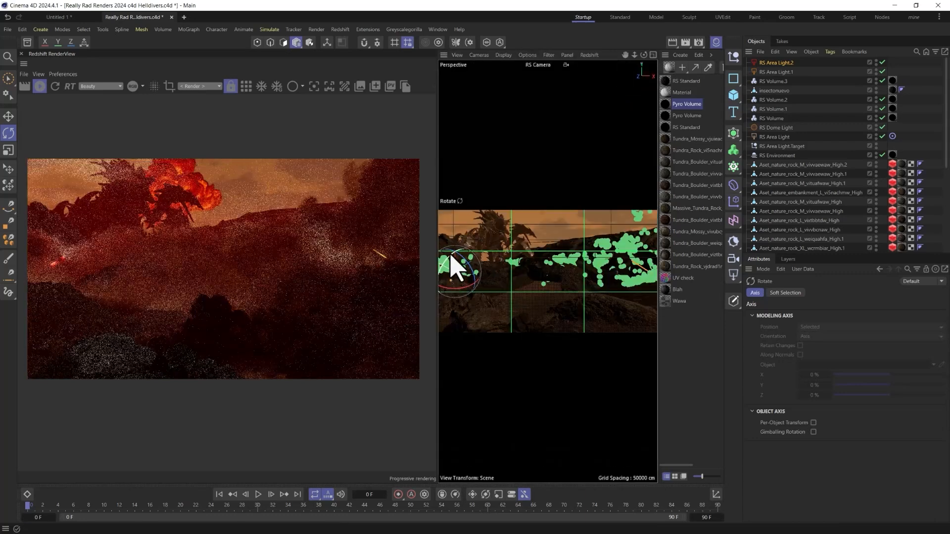
{"action": "key", "text": "e"}
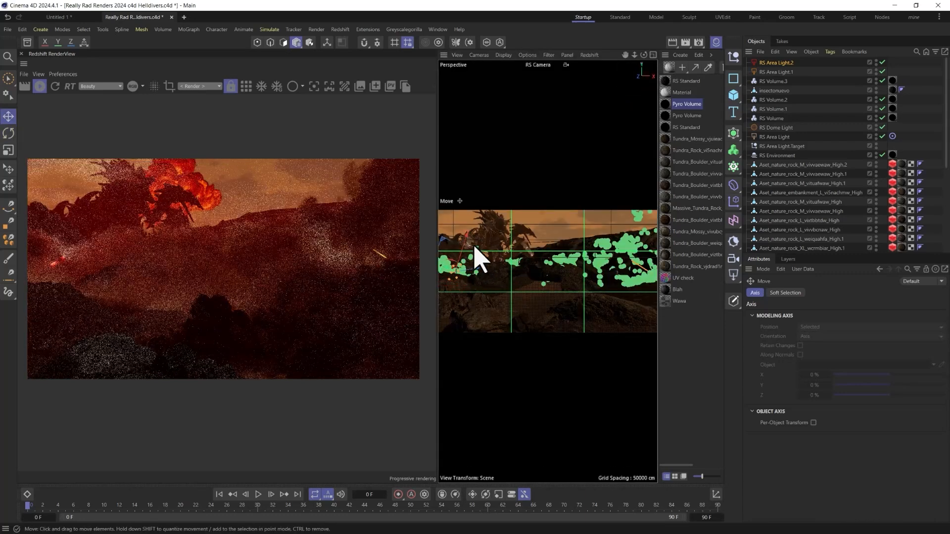
{"action": "key", "text": "r"}
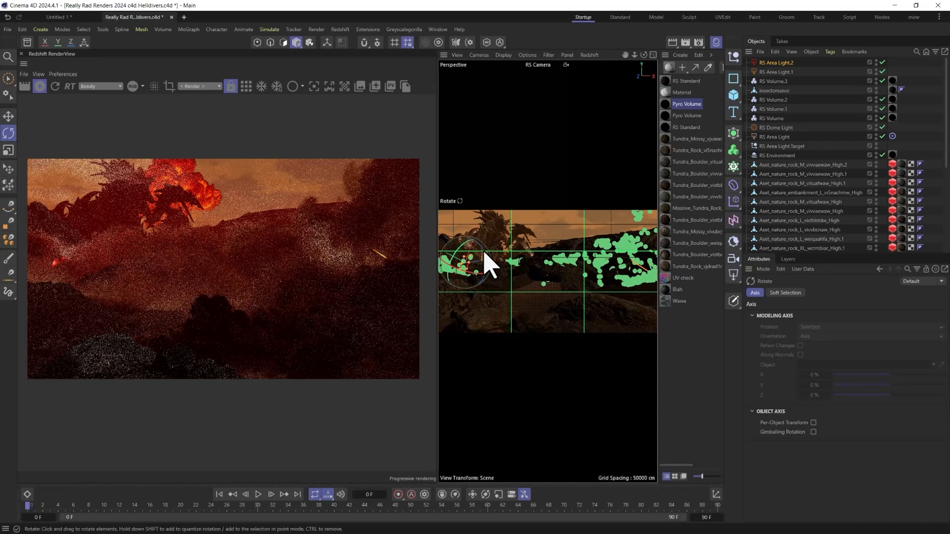
{"action": "left_click_drag", "start_coordinate": [490, 263], "coordinate": [515, 196]}
{"action": "left_click", "coordinate": [774, 63]}
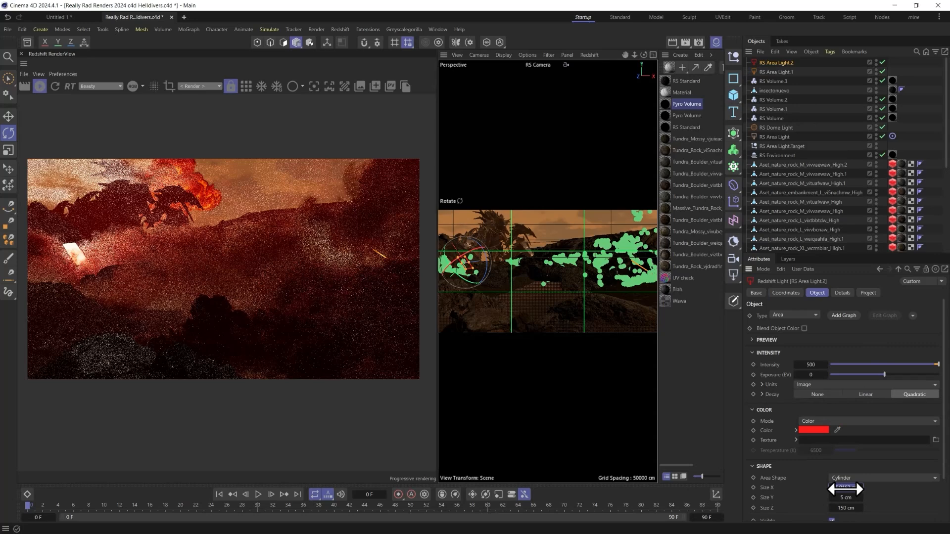
{"action": "scroll", "coordinate": [806, 489], "scroll_direction": "down", "scroll_amount": 2}
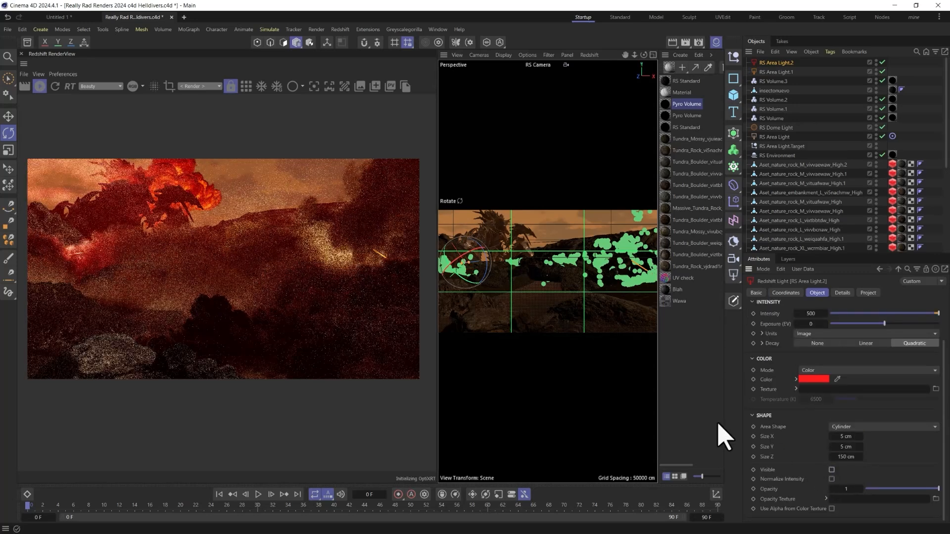
Step: Change RS Area Light.2's color to orange and shift the light slightly within the smoke on the left of the camera view
{"action": "left_click", "coordinate": [816, 379]}
{"action": "left_click_drag", "start_coordinate": [842, 441], "coordinate": [869, 440]}
{"action": "left_click", "coordinate": [905, 390]}
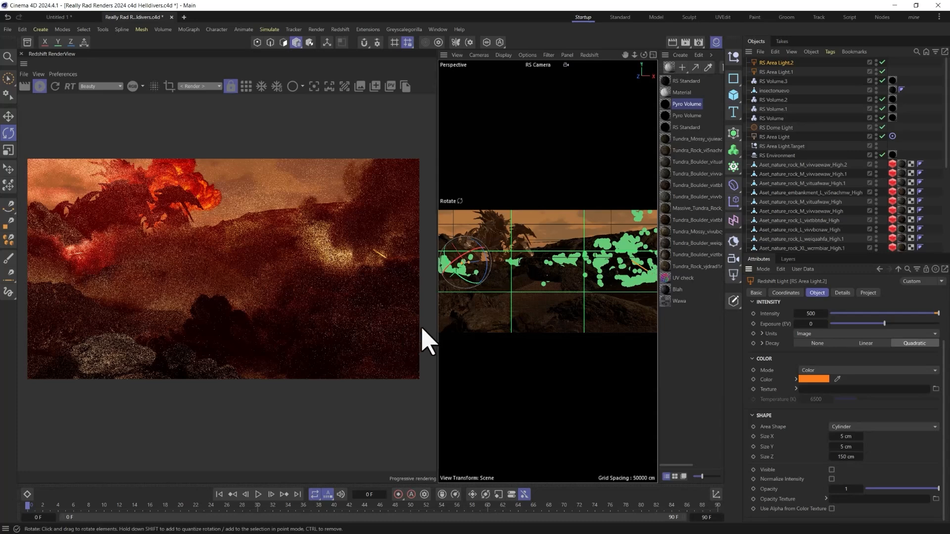
{"action": "key", "text": "e"}
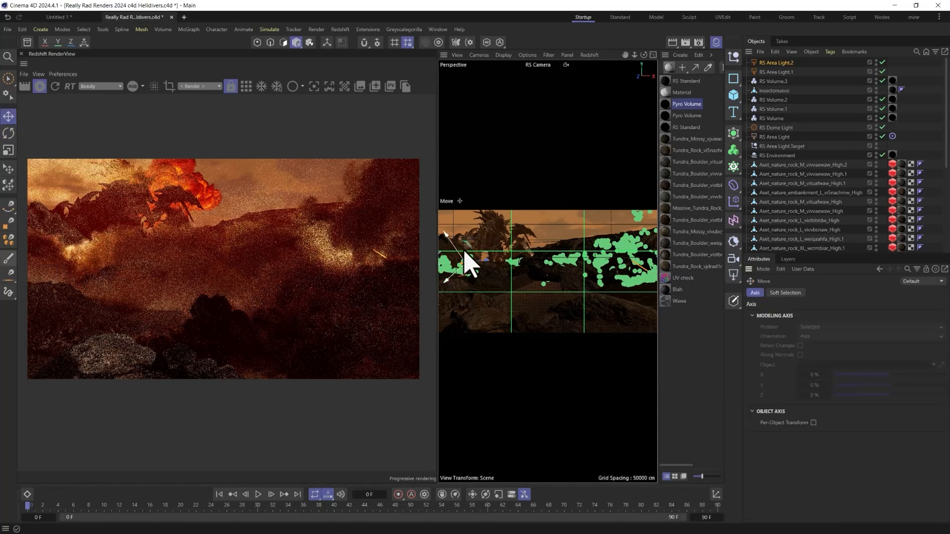
{"action": "mouse_move", "coordinate": [466, 261]}
{"action": "left_mouse_down"}
{"action": "mouse_move", "coordinate": [464, 270]}
{"action": "mouse_move", "coordinate": [465, 259]}
{"action": "left_mouse_up"}
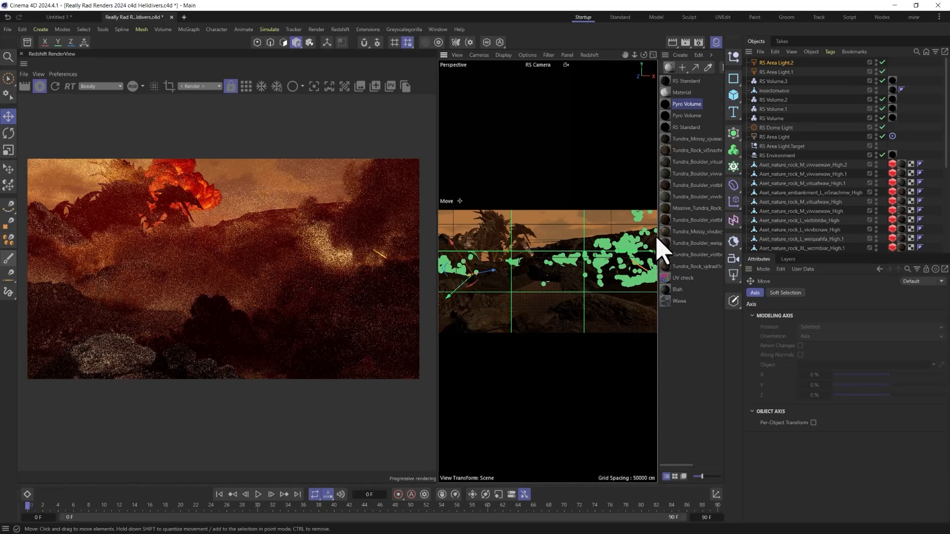
Step: Set RS Area Light.1's intensity to 150 and its Size Z to 250 cm
{"action": "left_click", "coordinate": [772, 72]}
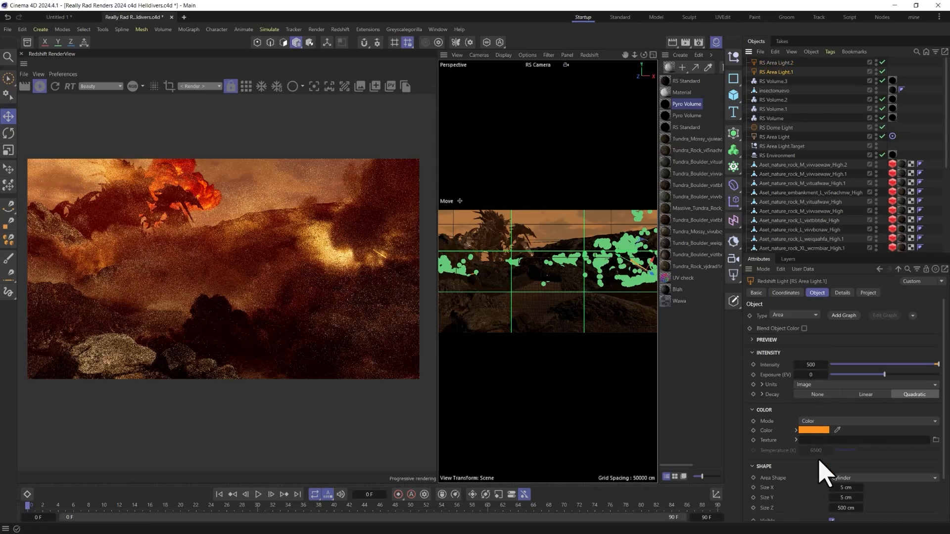
{"action": "scroll", "coordinate": [805, 470], "scroll_direction": "down", "scroll_amount": 2}
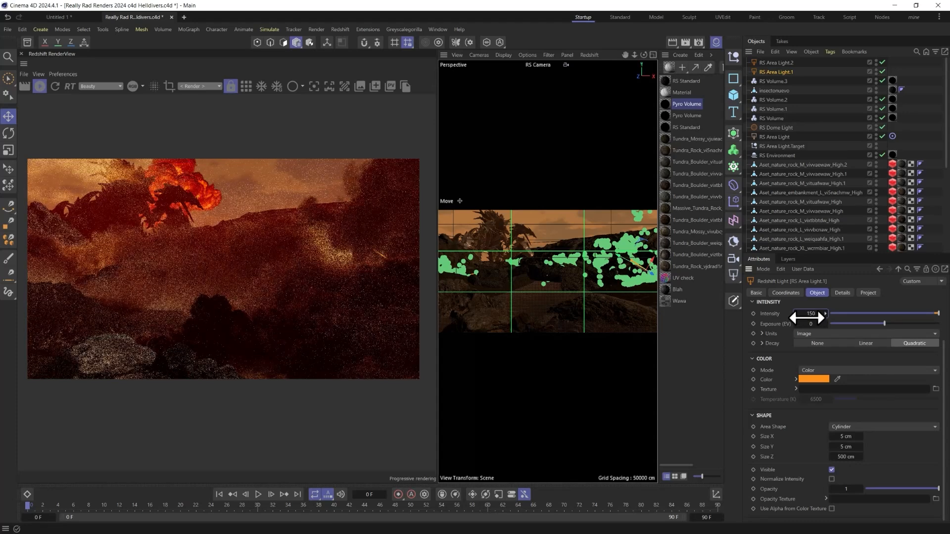
{"action": "mouse_move", "coordinate": [624, 271]}
{"action": "left_mouse_down"}
{"action": "mouse_move", "coordinate": [649, 275]}
{"action": "mouse_move", "coordinate": [621, 270]}
{"action": "mouse_move", "coordinate": [622, 258]}
{"action": "left_mouse_up"}
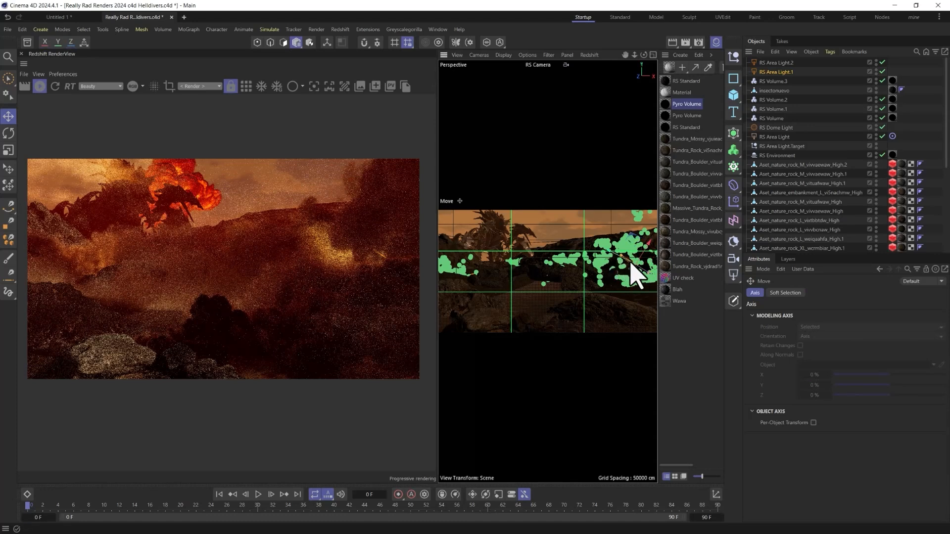
{"action": "left_click", "coordinate": [775, 72]}
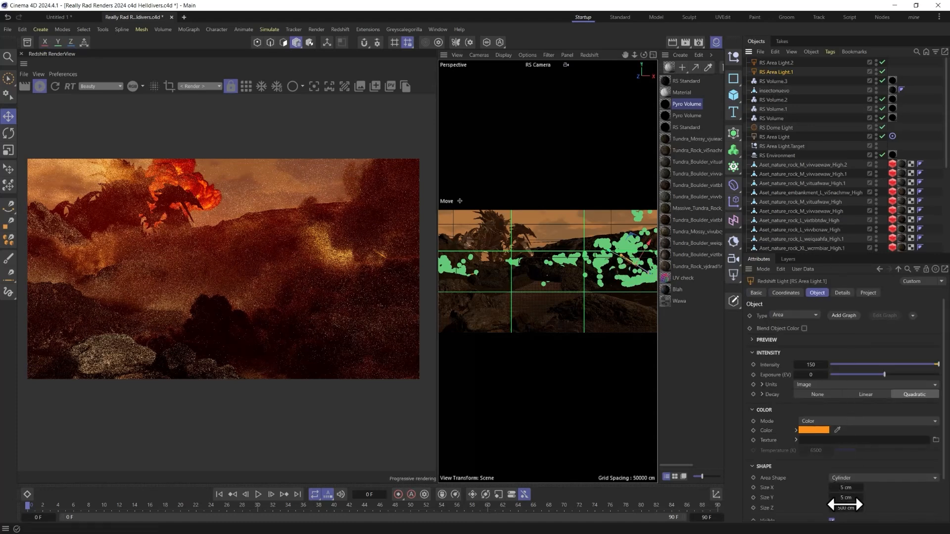
{"action": "key", "text": "BackSpace"}
{"action": "type", "text": "250"}
{"action": "key", "text": "Return"}
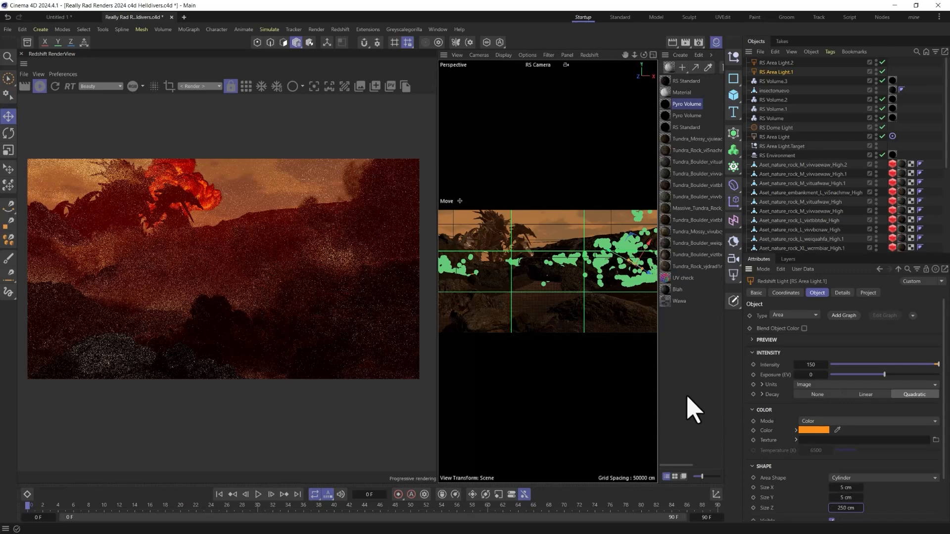
Step: Reposition RS Area Light.1 in the top view, bringing it forward within the smoke on the right of the shot
{"action": "left_click_drag", "start_coordinate": [653, 279], "coordinate": [615, 270]}
{"action": "middle_click", "coordinate": [616, 268]}
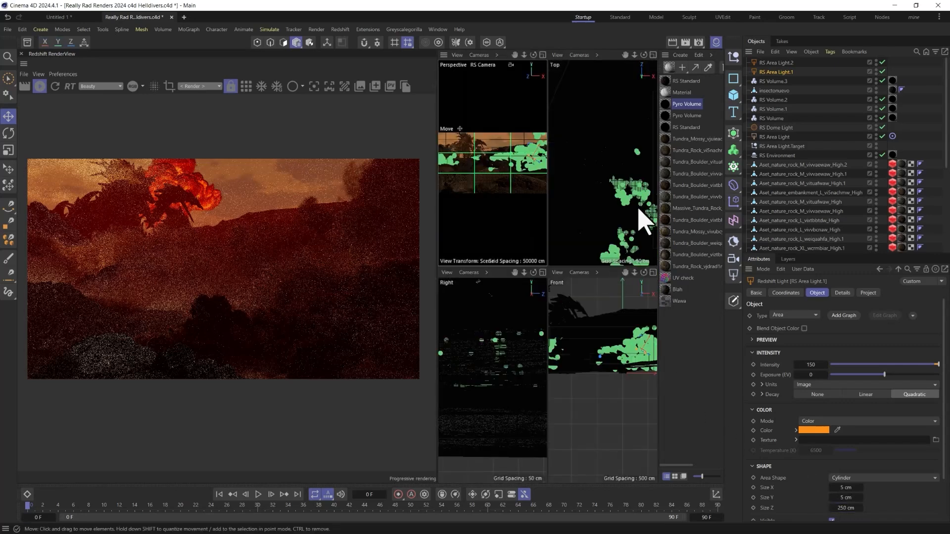
{"action": "scroll", "coordinate": [637, 208], "scroll_direction": "down", "scroll_amount": 3}
{"action": "middle_click_drag", "start_coordinate": [638, 219], "coordinate": [472, 136], "text": "alt"}
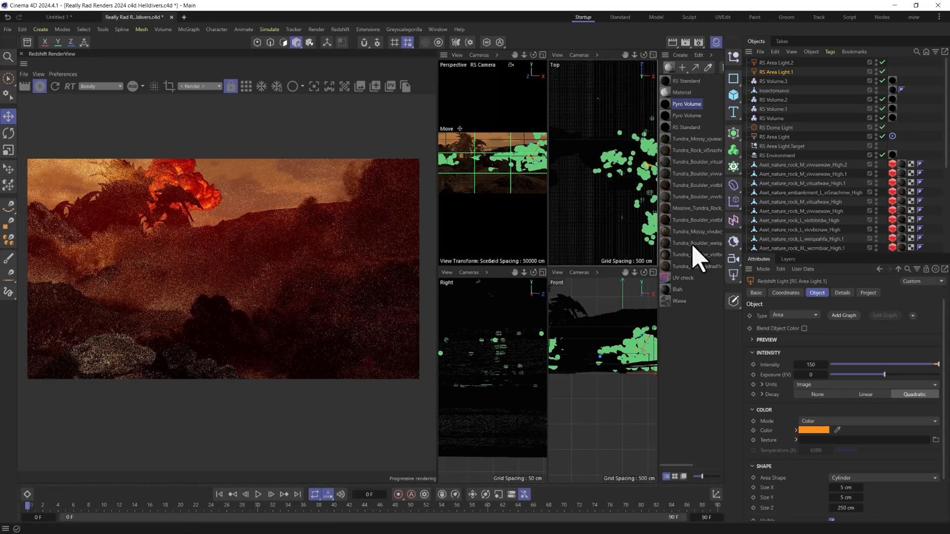
{"action": "middle_click_drag", "start_coordinate": [624, 226], "coordinate": [594, 191], "text": "alt"}
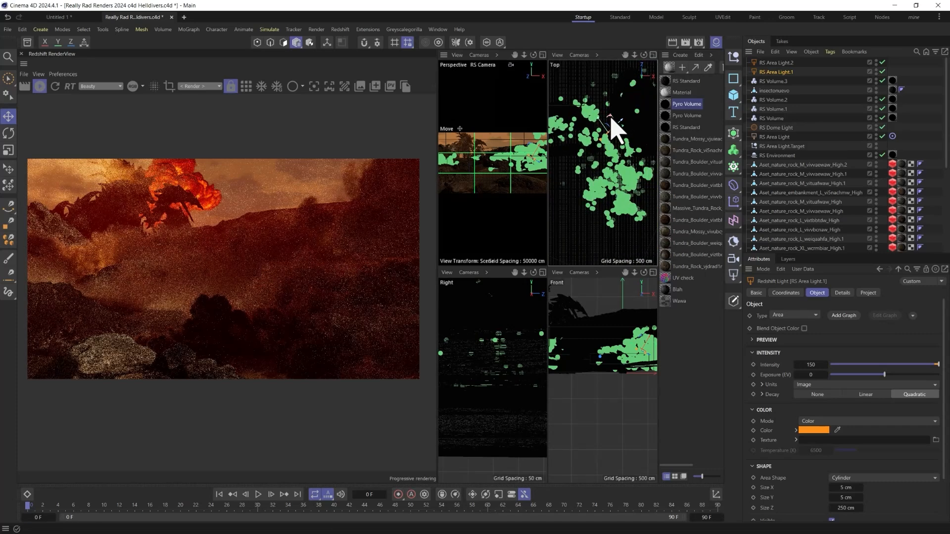
{"action": "left_click_drag", "start_coordinate": [611, 115], "coordinate": [604, 169]}
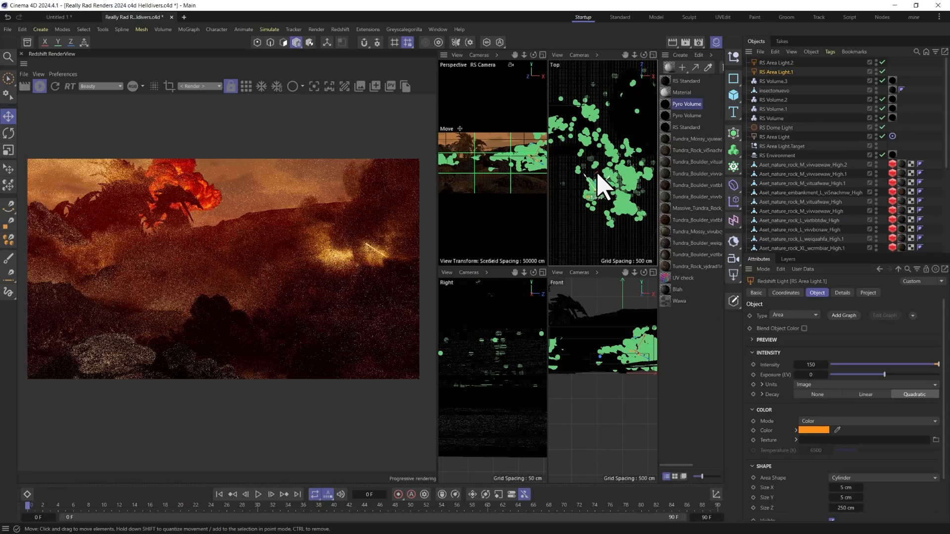
Step: Duplicate RS Area Light.1, offset the copy within the smoke in the top view, and set the copy's intensity to 25
{"action": "mouse_move", "coordinate": [606, 184]}
{"action": "left_mouse_down"}
{"action": "mouse_move", "coordinate": [615, 187]}
{"action": "mouse_move", "coordinate": [608, 169]}
{"action": "left_mouse_up"}
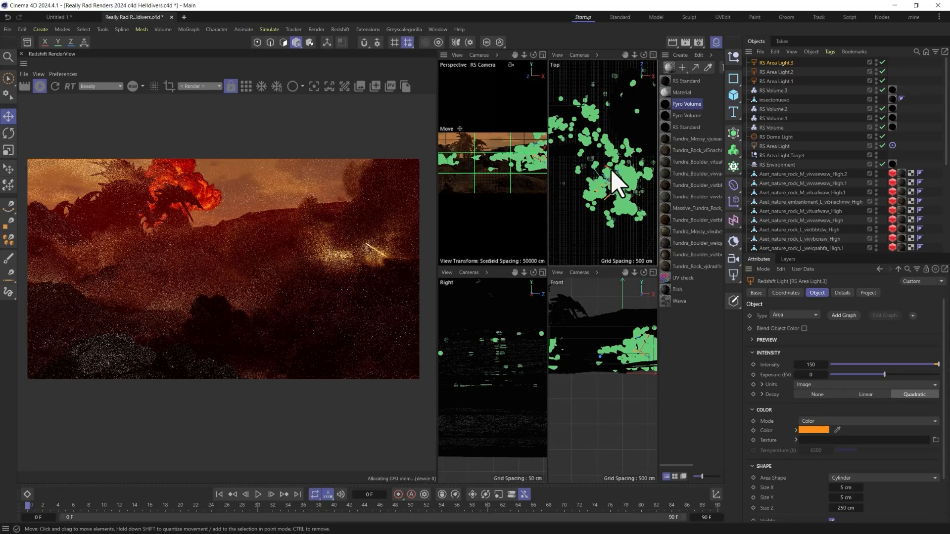
{"action": "left_click_drag", "start_coordinate": [609, 168], "coordinate": [597, 162]}
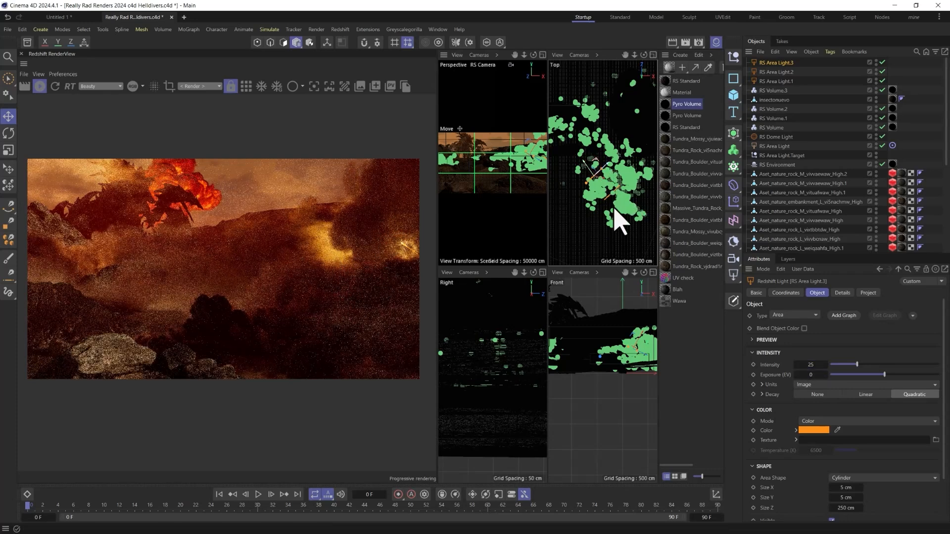
Step: Duplicate RS Area Light.3 in the top view and place the copy about 1950 cm away toward the foreground
{"action": "scroll", "coordinate": [616, 228], "scroll_direction": "down", "scroll_amount": 2}
{"action": "scroll", "coordinate": [615, 213], "scroll_direction": "up", "scroll_amount": 4}
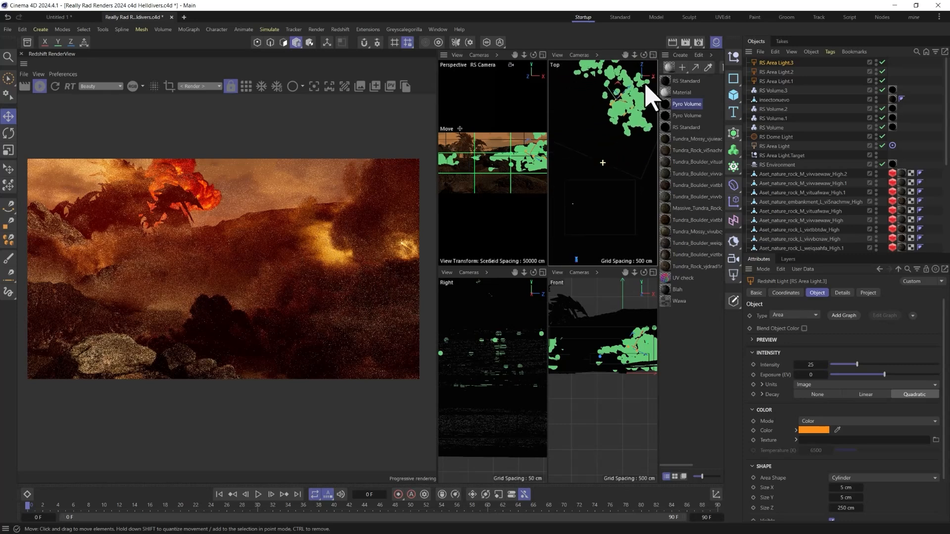
{"action": "middle_click_drag", "start_coordinate": [620, 104], "coordinate": [610, 119], "text": "alt"}
{"action": "left_click_drag", "start_coordinate": [602, 65], "coordinate": [599, 123]}
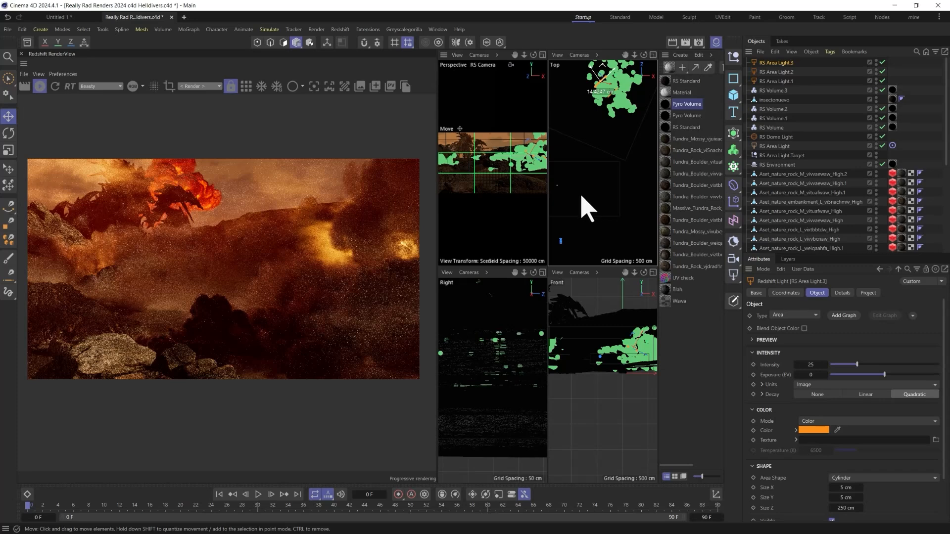
{"action": "left_click_drag", "start_coordinate": [581, 197], "coordinate": [580, 182]}
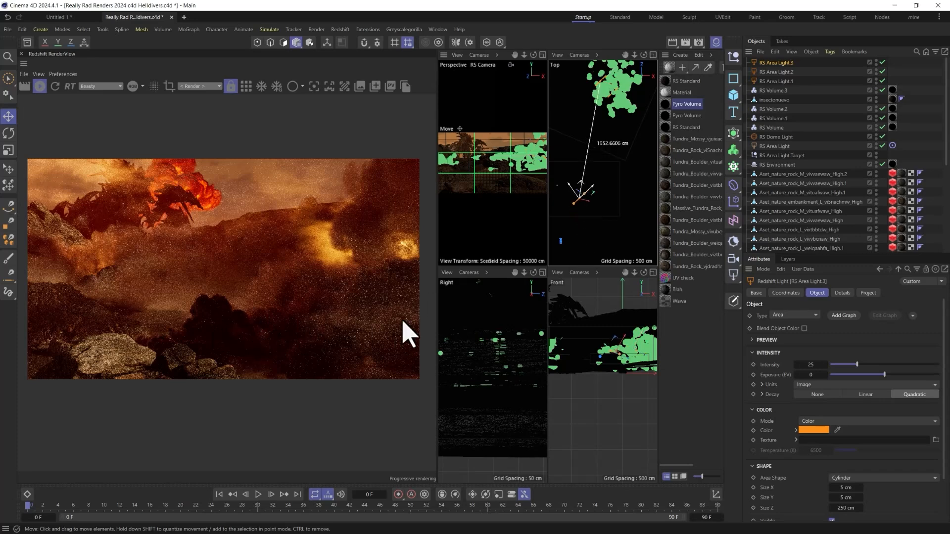
{"action": "key", "text": "ctrl+v"}
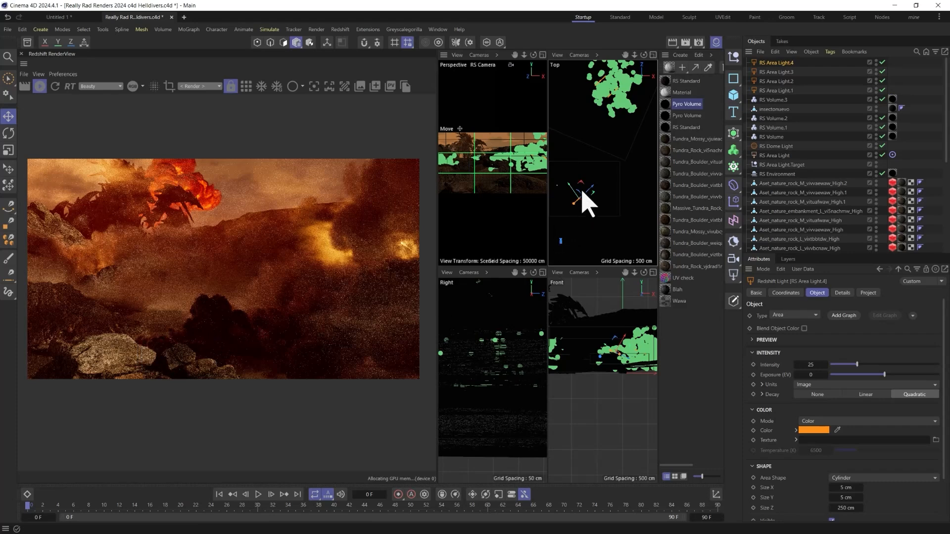
Step: Move RS Area Light.4 sideways into the middle of the camera view and set its Size Z to 50 cm
{"action": "middle_click", "coordinate": [486, 205]}
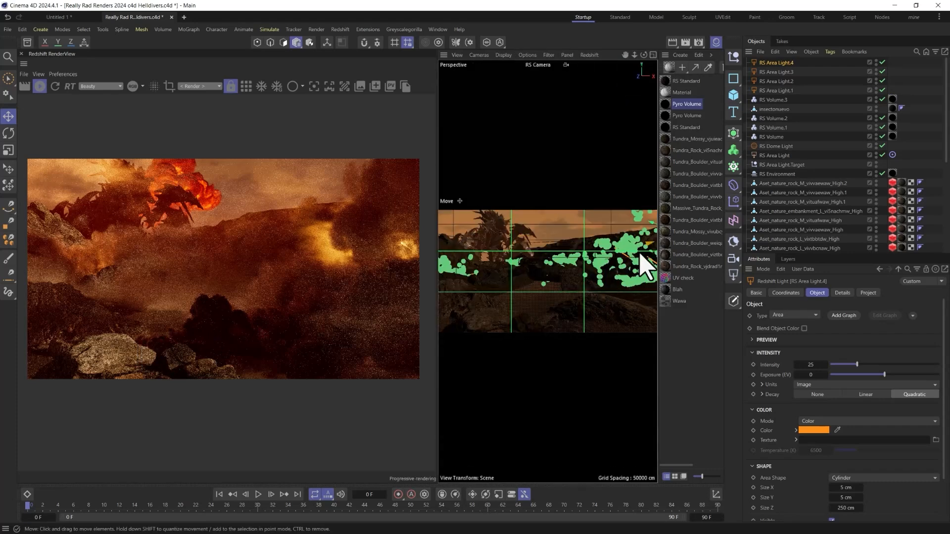
{"action": "middle_click", "coordinate": [624, 296]}
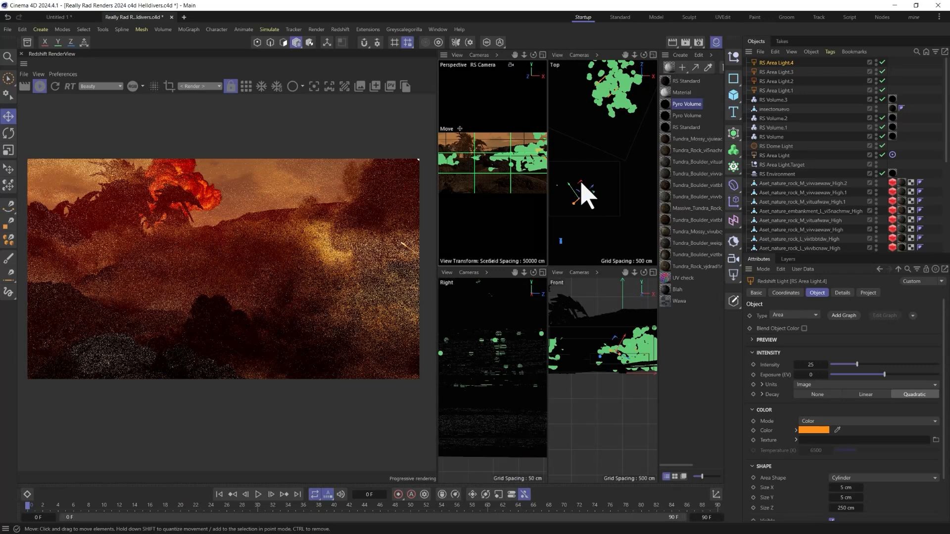
{"action": "left_click_drag", "start_coordinate": [581, 183], "coordinate": [569, 180]}
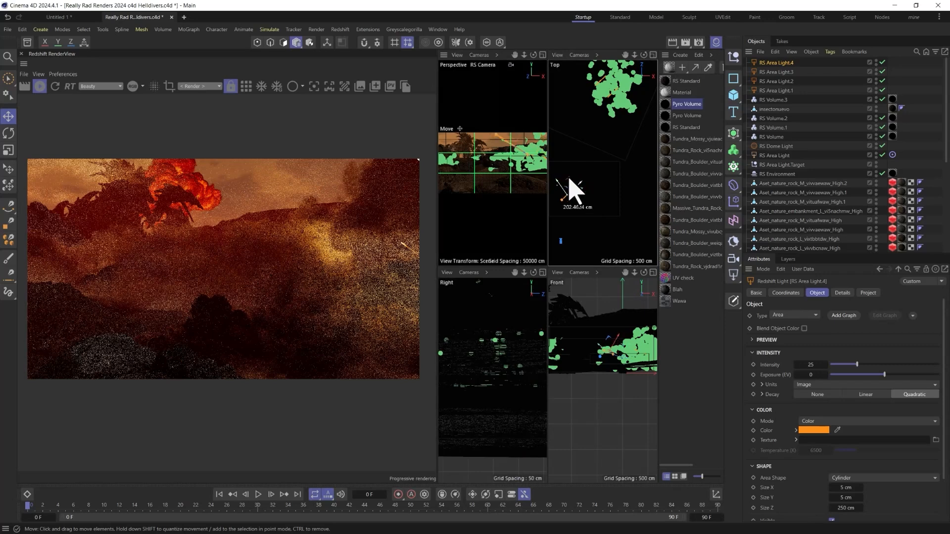
{"action": "middle_click", "coordinate": [514, 188]}
{"action": "left_click_drag", "start_coordinate": [612, 227], "coordinate": [557, 232]}
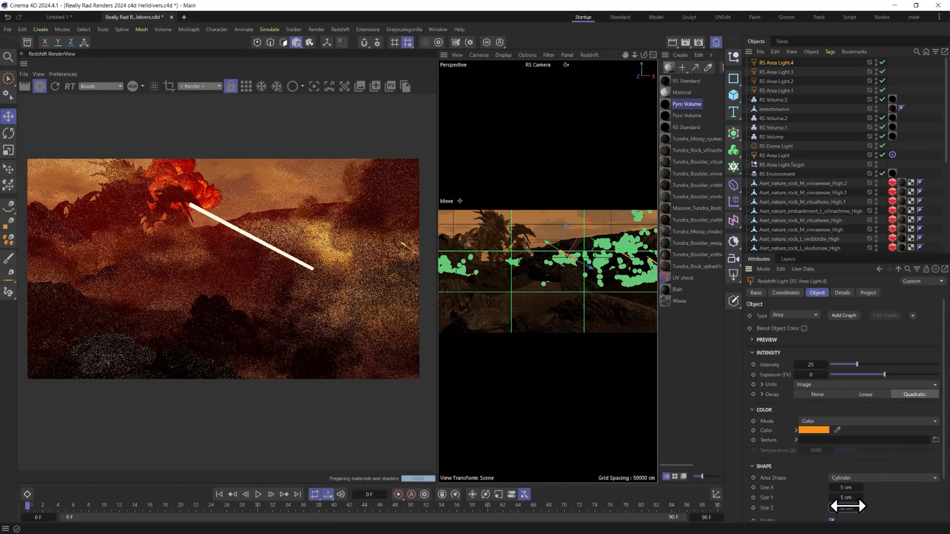
Step: Lower RS Area Light.4 to the foreground rocks and change its color to orange-red, RGB 255, 93, 28
{"action": "left_click_drag", "start_coordinate": [564, 228], "coordinate": [517, 285]}
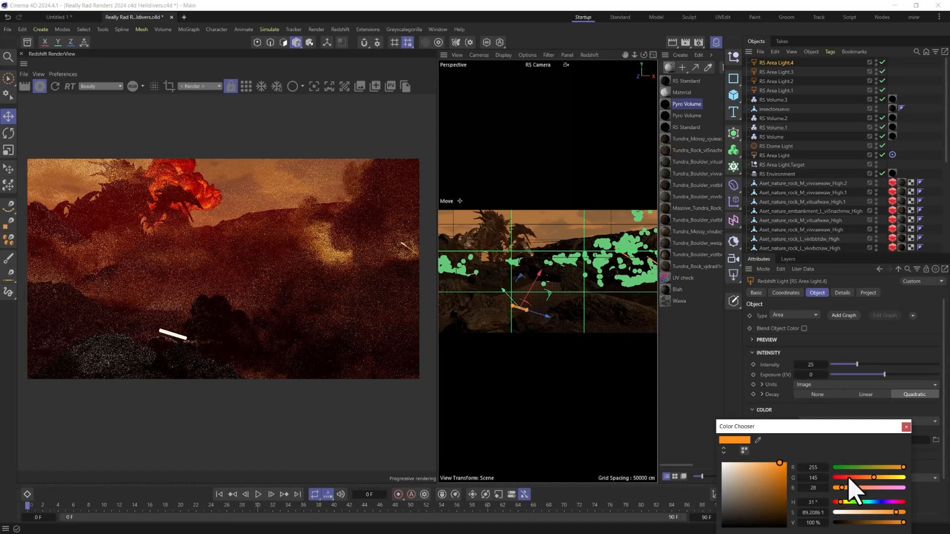
{"action": "left_click", "coordinate": [863, 478]}
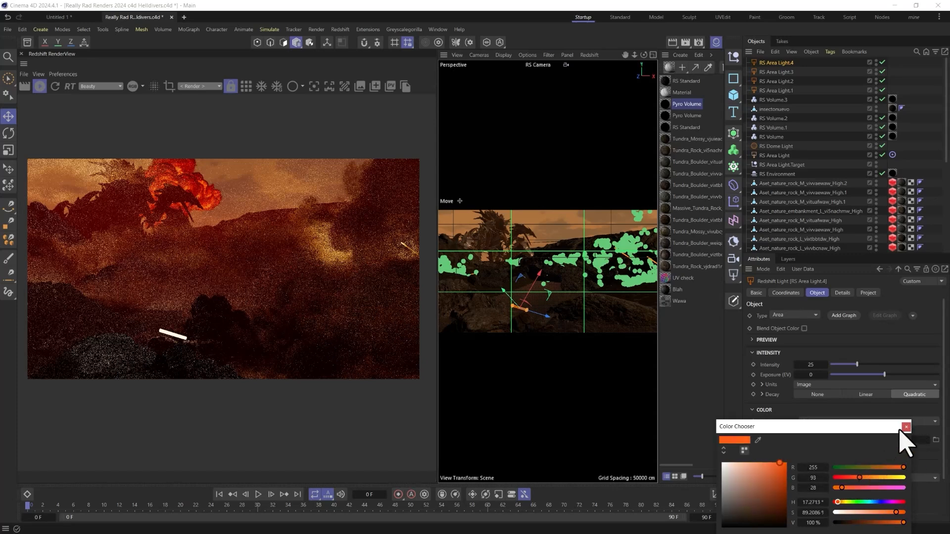
{"action": "left_click", "coordinate": [906, 426]}
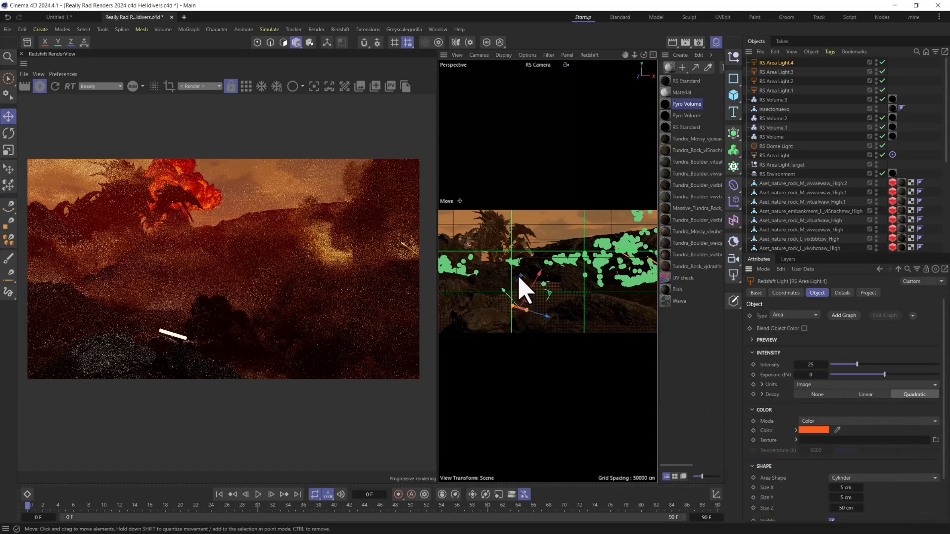
Step: Nudge RS Area Light.4 further down among the foreground rocks and set its intensity to 250
{"action": "left_click_drag", "start_coordinate": [519, 277], "coordinate": [524, 286]}
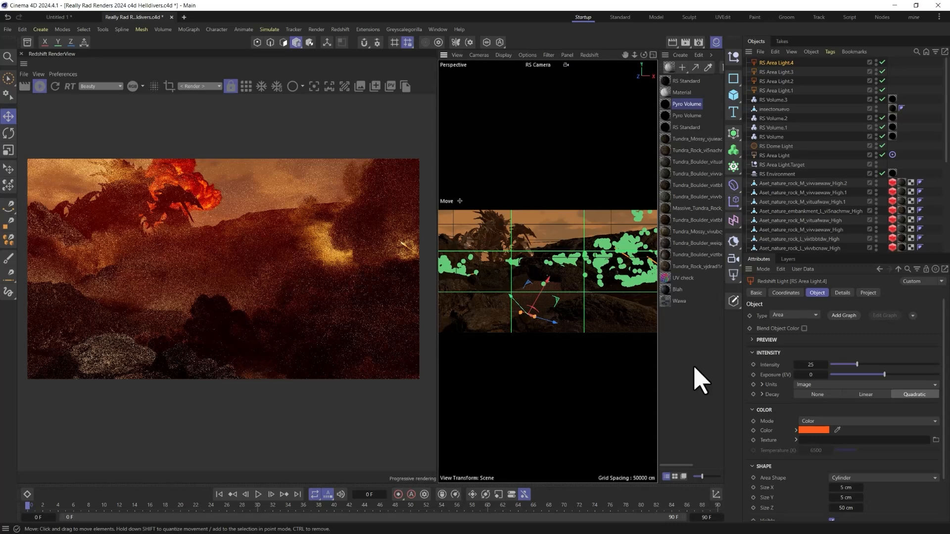
{"action": "double_click", "coordinate": [808, 362]}
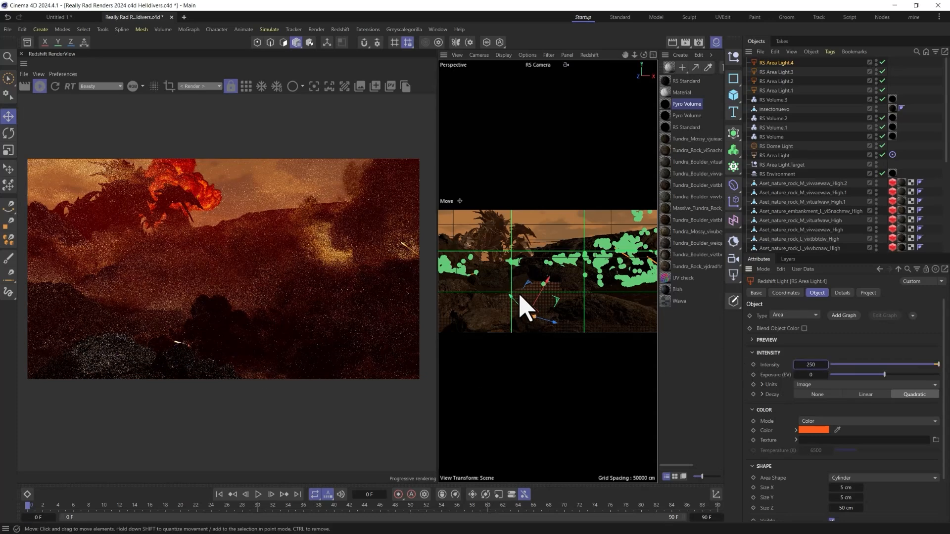
Step: Move RS Area Light.4 lower among the foreground rocks and change its color to pale peach, RGB 255, 188, 161
{"action": "left_click_drag", "start_coordinate": [519, 296], "coordinate": [521, 329]}
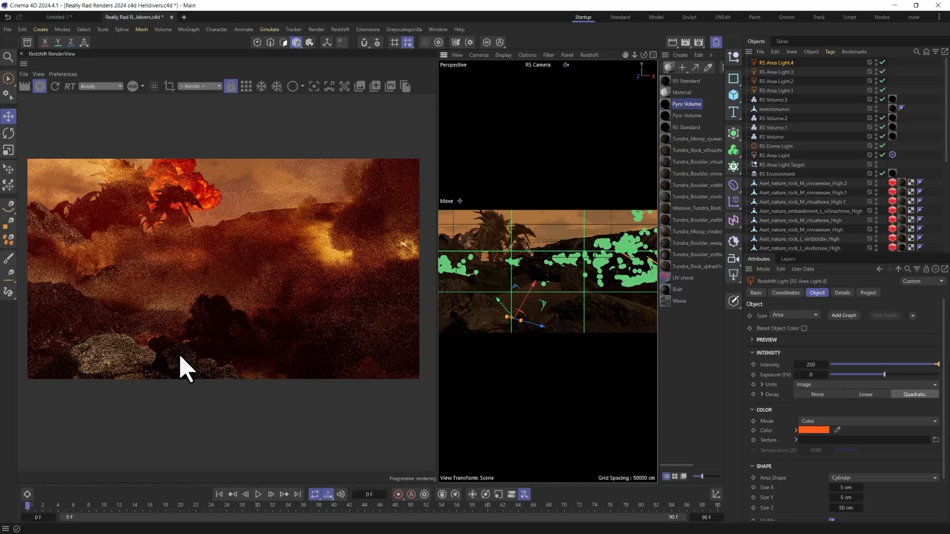
{"action": "left_click", "coordinate": [804, 431]}
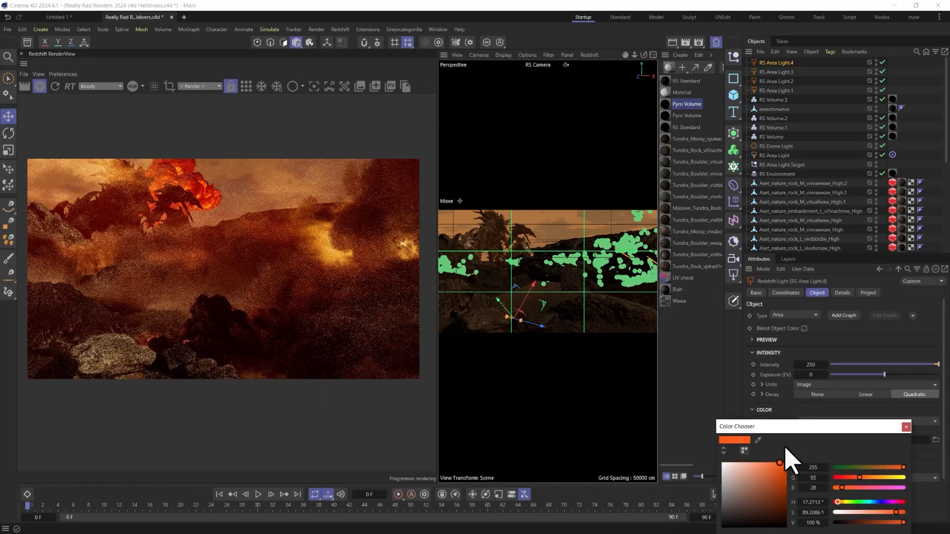
{"action": "left_click", "coordinate": [748, 463]}
{"action": "left_click", "coordinate": [906, 426]}
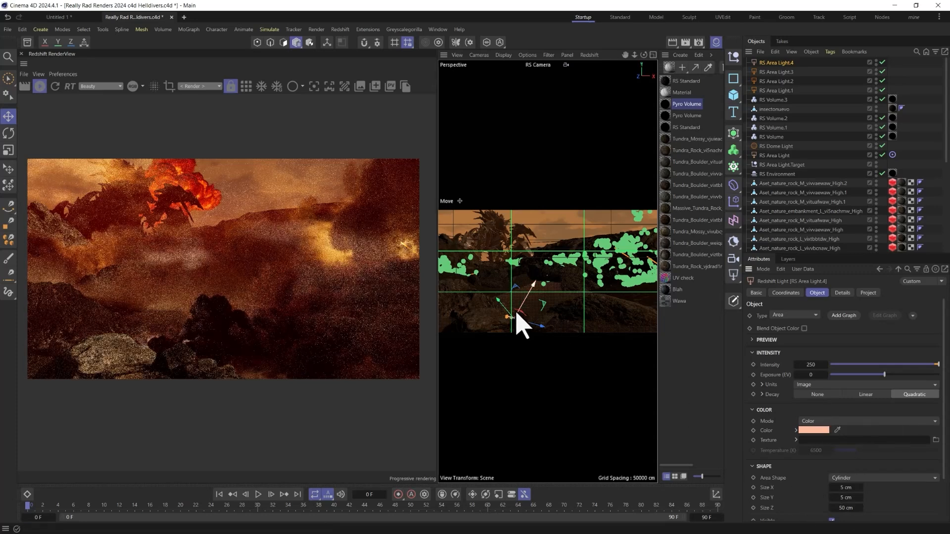
Step: Rotate RS Area Light.4 so that its vertical axis stands nearly upright in the camera view
{"action": "key", "text": "r"}
{"action": "left_click_drag", "start_coordinate": [518, 325], "coordinate": [510, 301]}
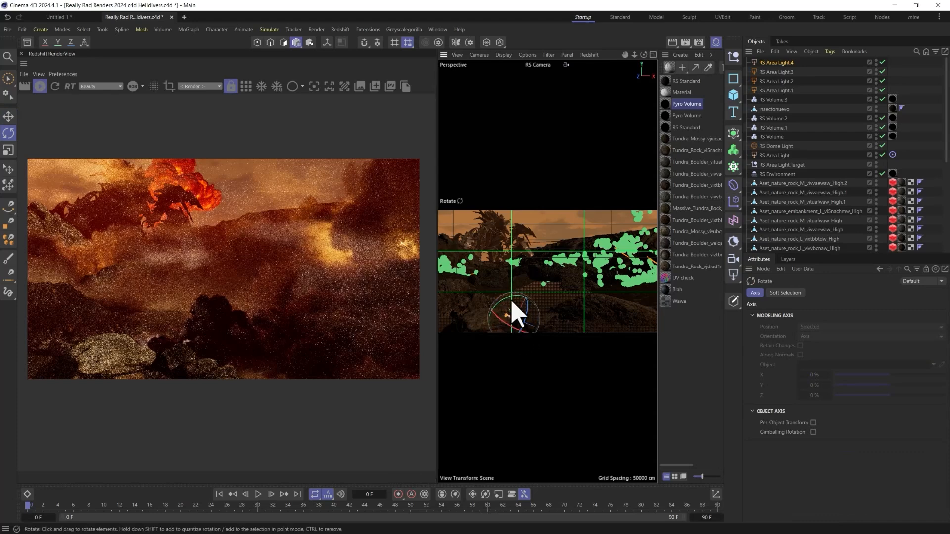
{"action": "key", "text": "e"}
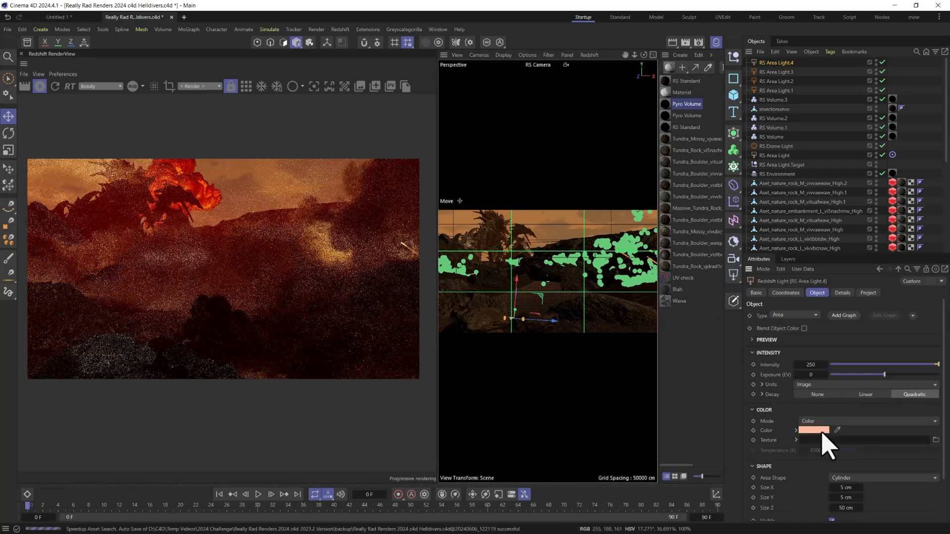
Step: Change RS Area Light.4's color to coral red, RGB 255, 92, 72, and set its Size Z to 250 cm
{"action": "left_click", "coordinate": [821, 432]}
{"action": "left_click", "coordinate": [781, 466]}
{"action": "left_click", "coordinate": [847, 477]}
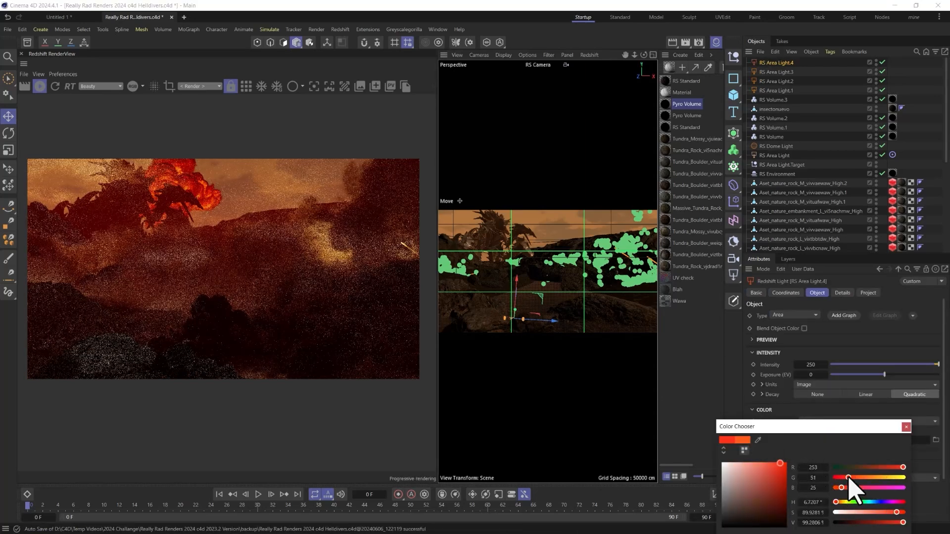
{"action": "left_click", "coordinate": [768, 462]}
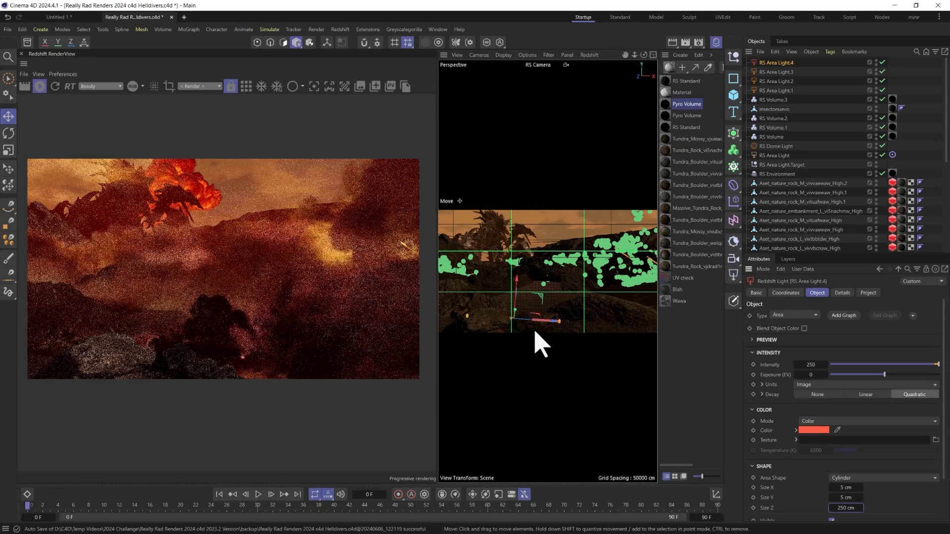
Step: Shift RS Area Light.4 slightly among the foreground rocks and change its color to orange, RGB 255, 153, 7
{"action": "left_click_drag", "start_coordinate": [541, 307], "coordinate": [532, 297]}
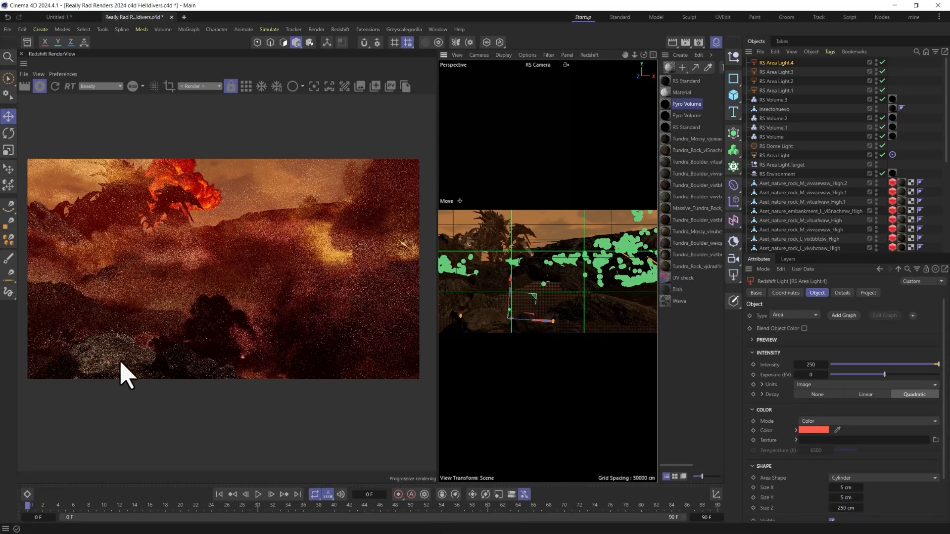
{"action": "left_click", "coordinate": [812, 430]}
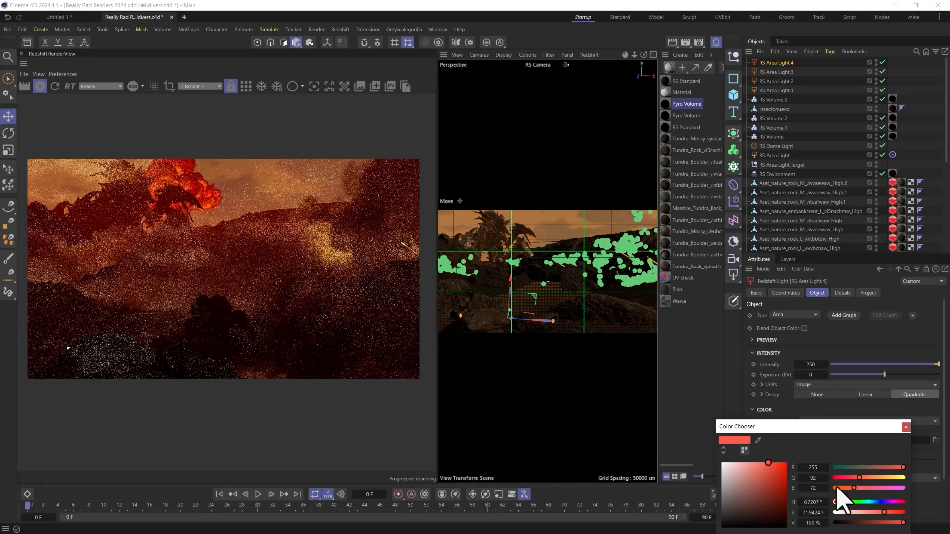
{"action": "left_click", "coordinate": [836, 488]}
{"action": "left_click_drag", "start_coordinate": [866, 477], "coordinate": [876, 477]}
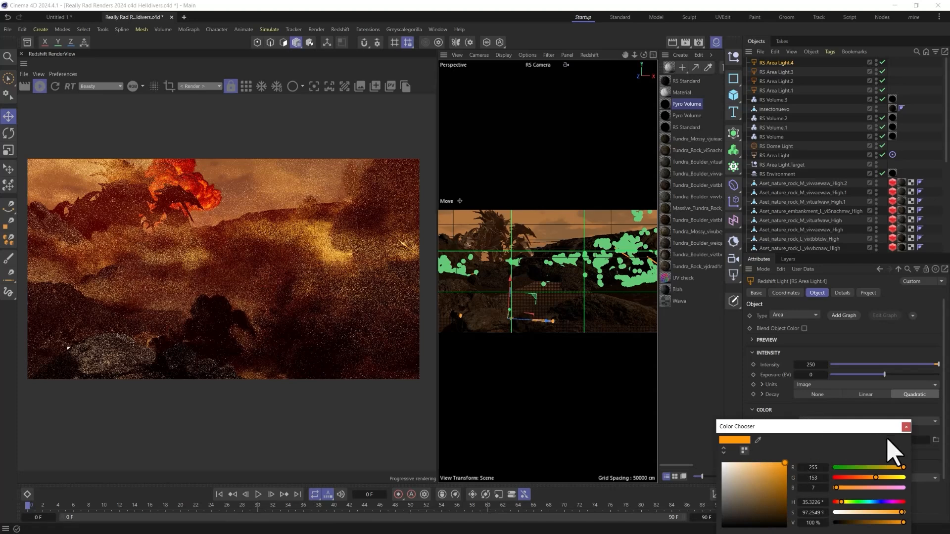
{"action": "left_click", "coordinate": [906, 426]}
Step: Set RS Area Light.4's intensity to 45.55 and its Size Z to 80 cm
{"action": "left_click_drag", "start_coordinate": [839, 365], "coordinate": [879, 364]}
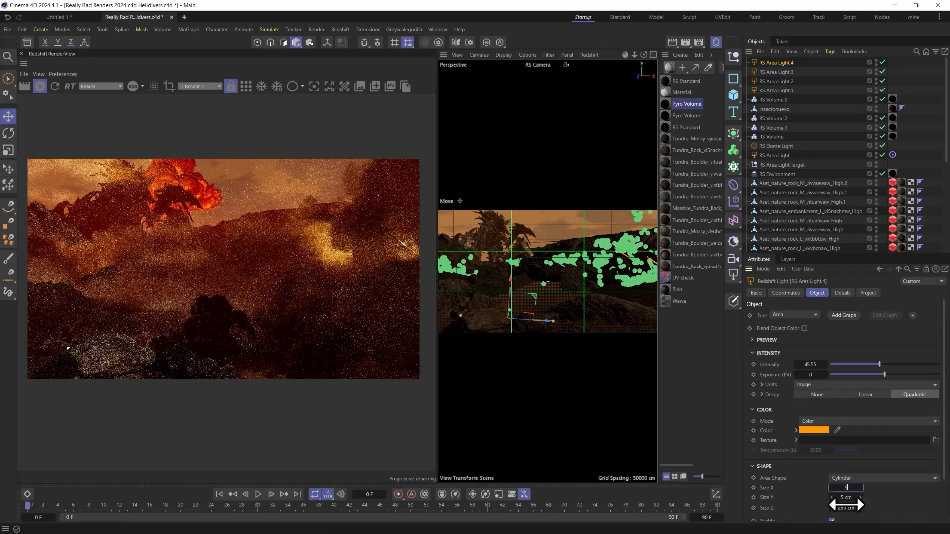
{"action": "left_click", "coordinate": [846, 506]}
{"action": "type", "text": "80"}
{"action": "key", "text": "Return"}
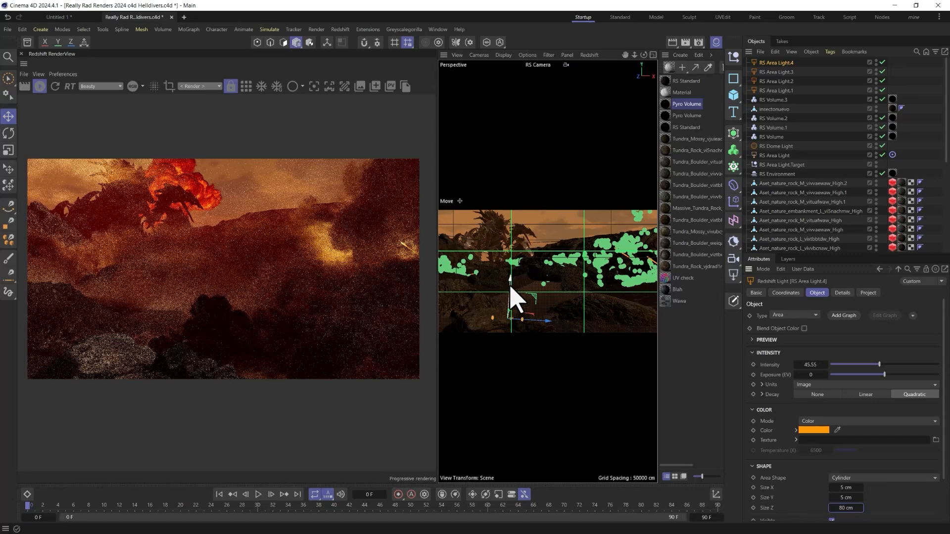
Step: Slide RS Area Light.4 sideways behind the foreground rocks and make it a sphere with X, Y and Z sizes of 10 cm
{"action": "left_click_drag", "start_coordinate": [510, 289], "coordinate": [545, 294]}
{"action": "left_click", "coordinate": [864, 478]}
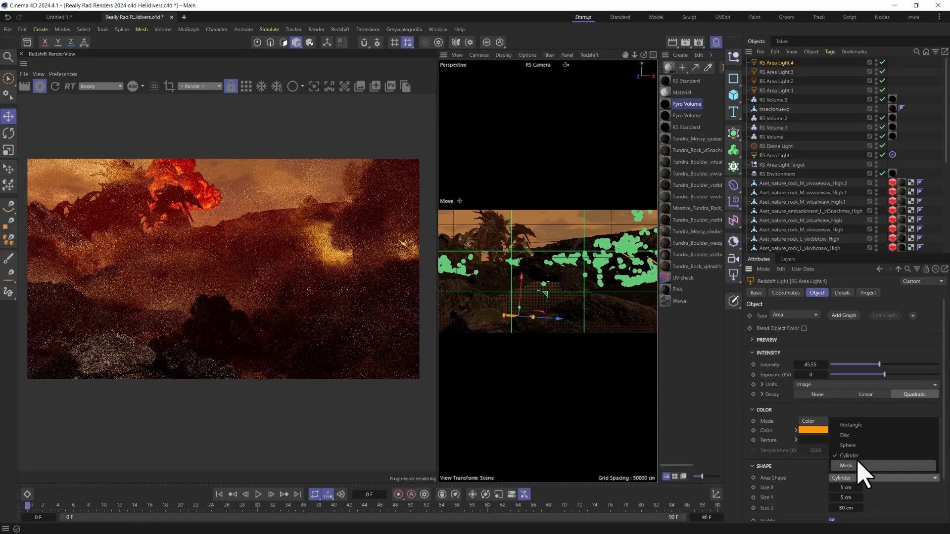
{"action": "left_click", "coordinate": [858, 446]}
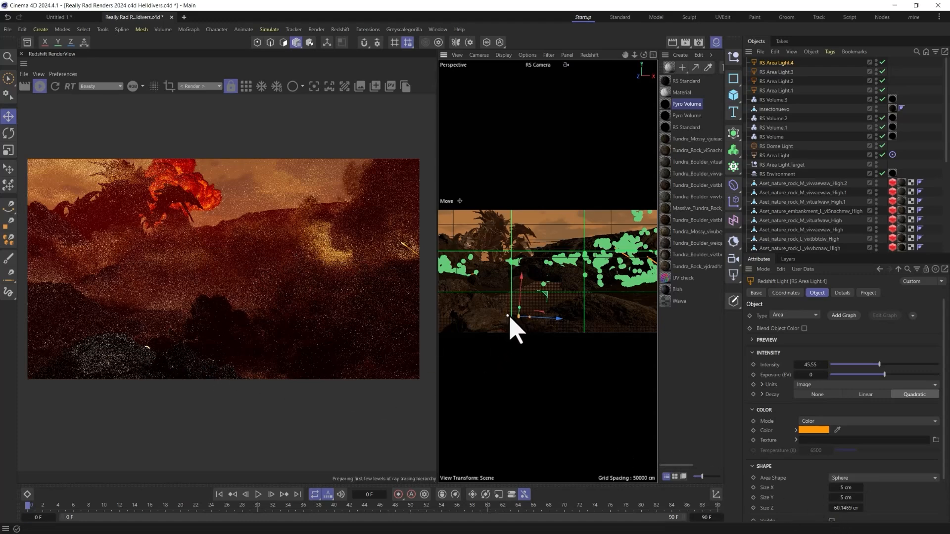
{"action": "left_click_drag", "start_coordinate": [510, 317], "coordinate": [511, 317]}
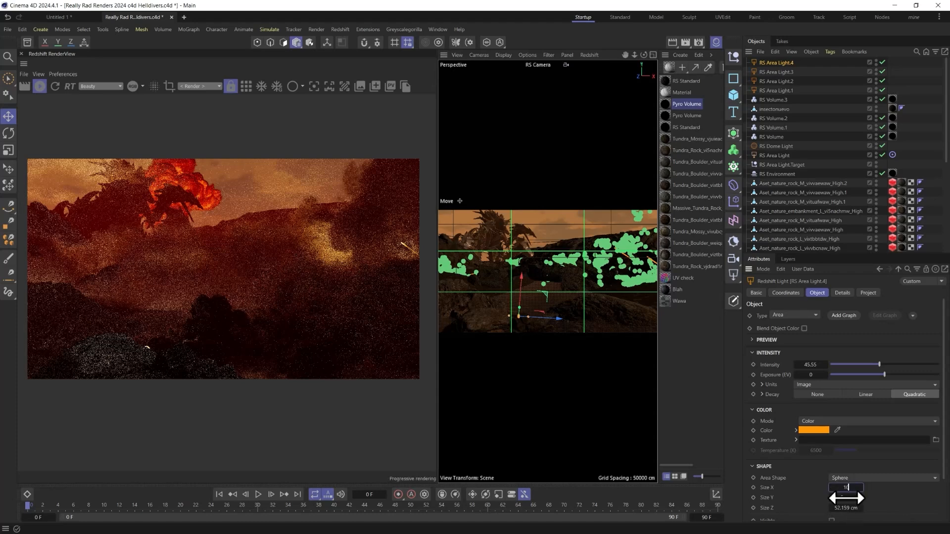
{"action": "type", "text": "10"}
{"action": "key", "text": "Return"}
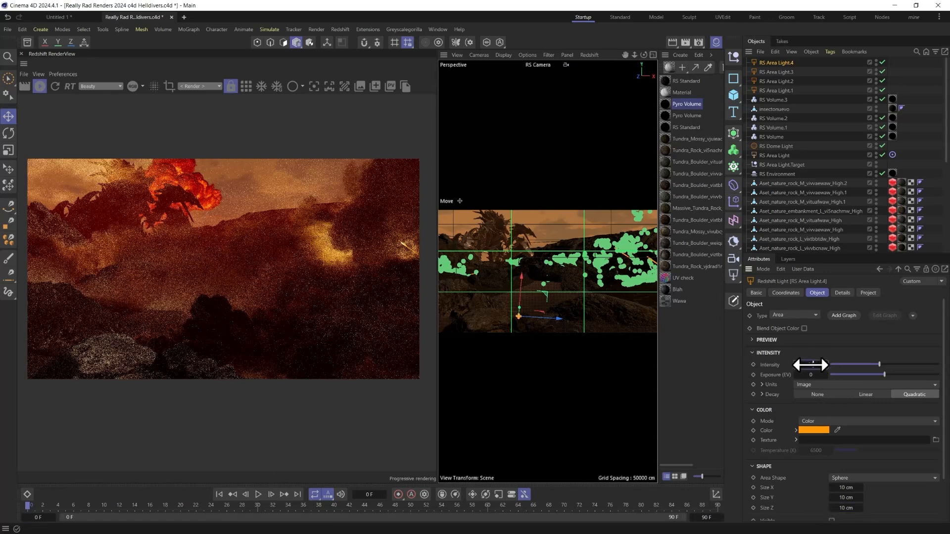
Step: Set the spherical RS Area Light.4's intensity to 500 and nudge it slightly behind the foreground rocks
{"action": "type", "text": "0"}
{"action": "key", "text": "Return"}
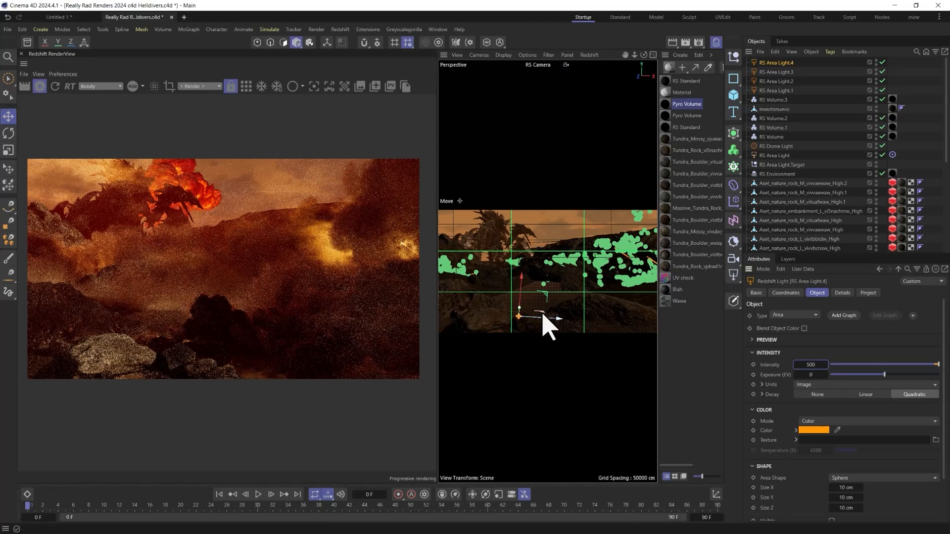
{"action": "left_click_drag", "start_coordinate": [542, 314], "coordinate": [544, 317]}
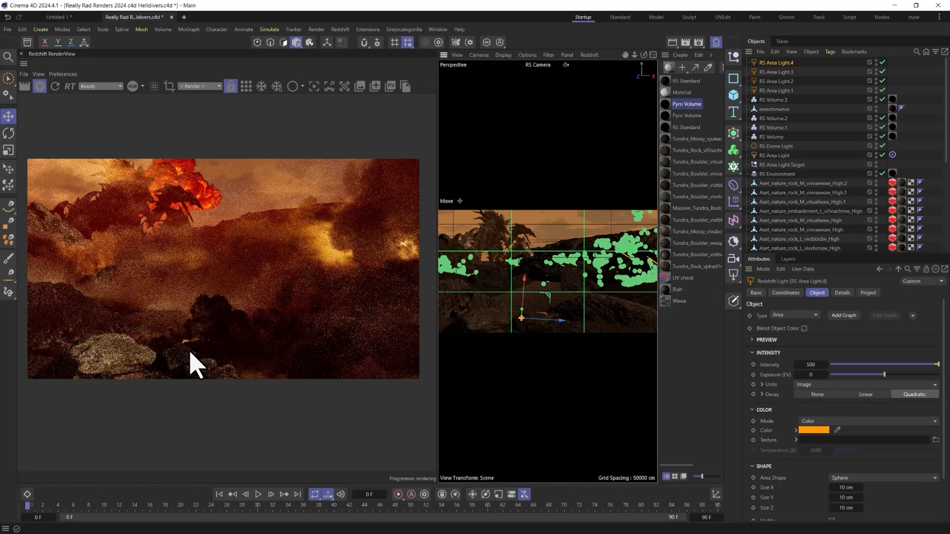
Step: Change RS Area Light.4's color from orange to saturated red and save the scene
{"action": "left_click", "coordinate": [806, 430]}
{"action": "left_click", "coordinate": [845, 478]}
{"action": "left_click", "coordinate": [905, 427]}
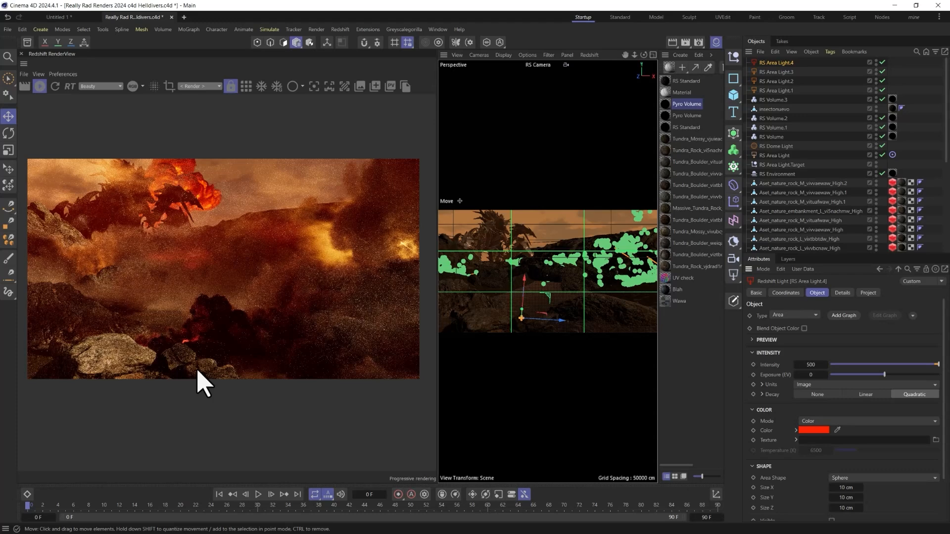
{"action": "key", "text": "ctrl+s"}
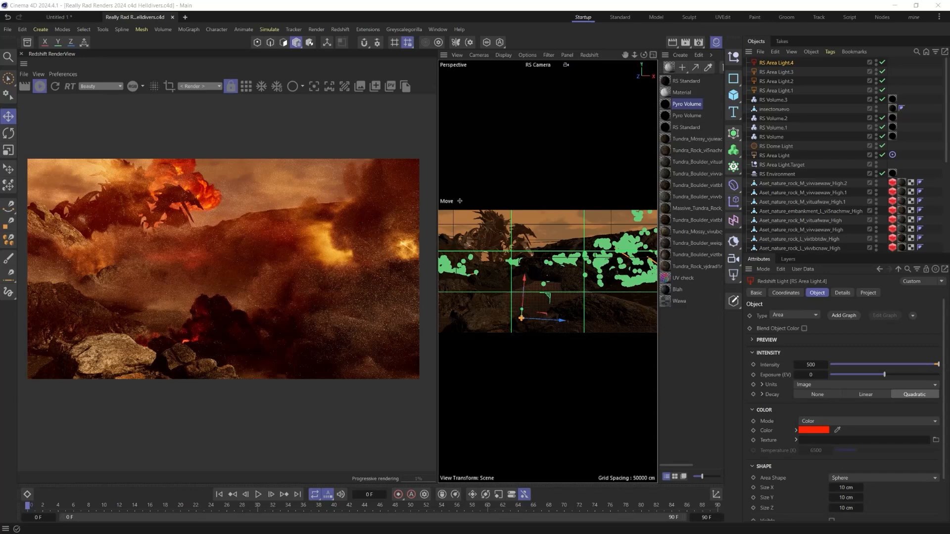
Step: Switch to Sketchfab in the browser and search the downloadable models for "cape"
{"action": "left_click_drag", "start_coordinate": [109, 533], "coordinate": [346, 79]}
{"action": "left_click_drag", "start_coordinate": [369, 140], "coordinate": [310, 135]}
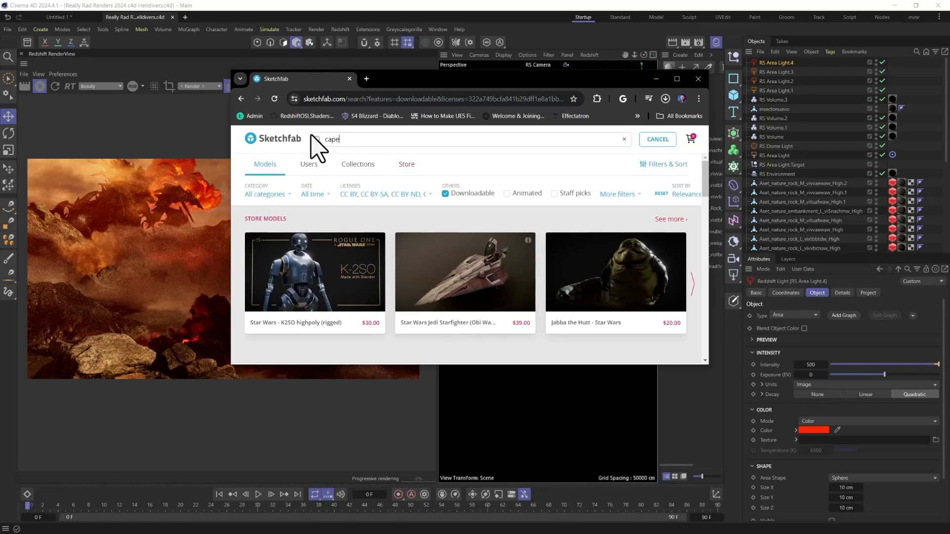
{"action": "type", "text": "cape"}
{"action": "key", "text": "Return"}
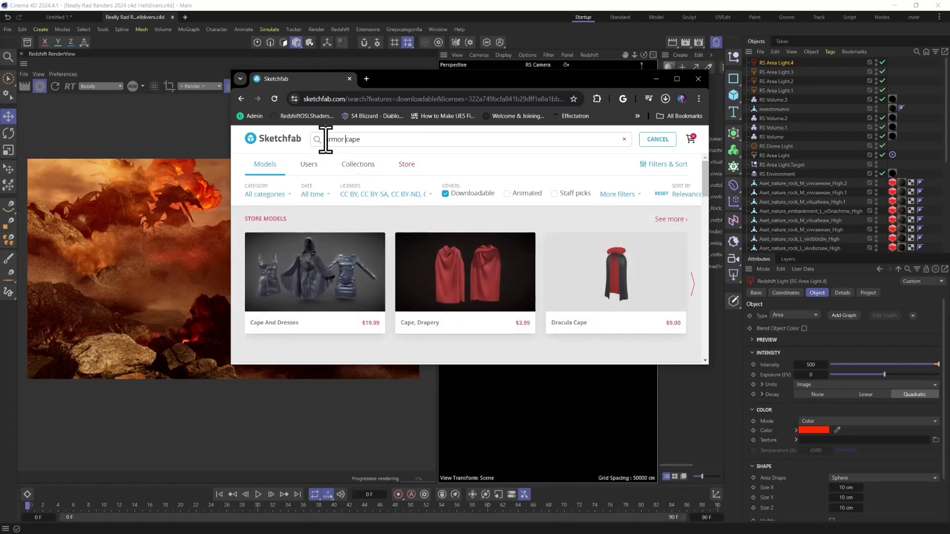
Step: Refine the Sketchfab search to "armor cape" and look through the results for a suitable soldier figure
{"action": "key", "text": "Return"}
{"action": "scroll", "coordinate": [475, 230], "scroll_direction": "down", "scroll_amount": 3}
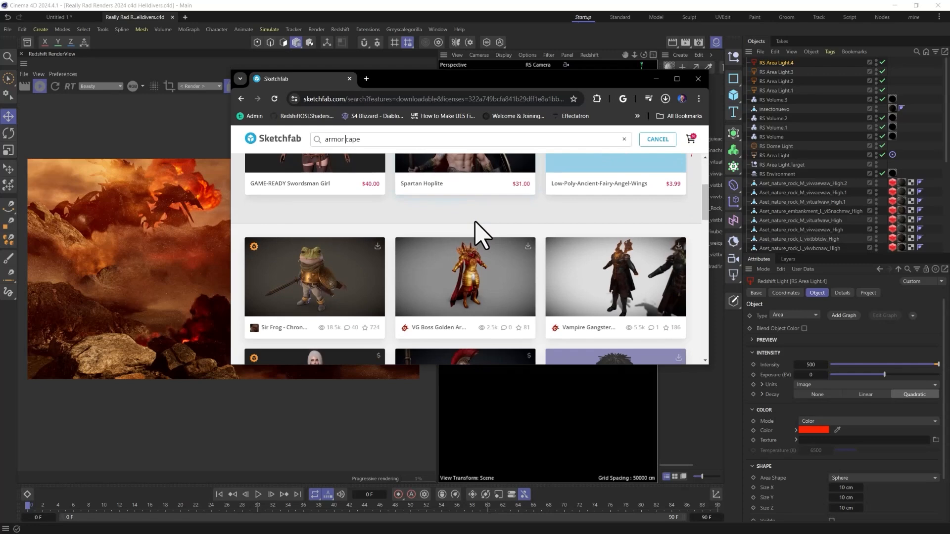
{"action": "scroll", "coordinate": [485, 240], "scroll_direction": "down", "scroll_amount": 3}
{"action": "scroll", "coordinate": [489, 242], "scroll_direction": "down", "scroll_amount": 3}
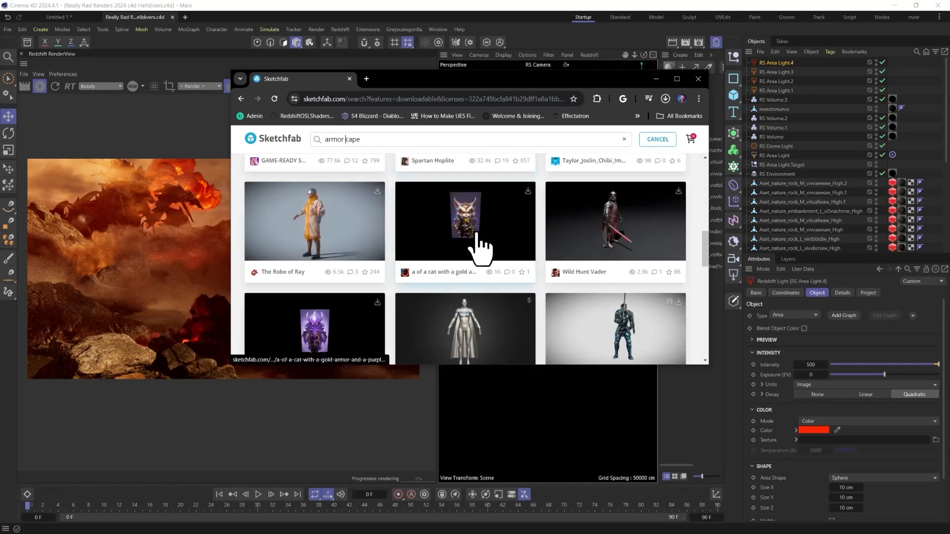
{"action": "scroll", "coordinate": [482, 249], "scroll_direction": "down", "scroll_amount": 4}
{"action": "scroll", "coordinate": [424, 195], "scroll_direction": "up", "scroll_amount": 1}
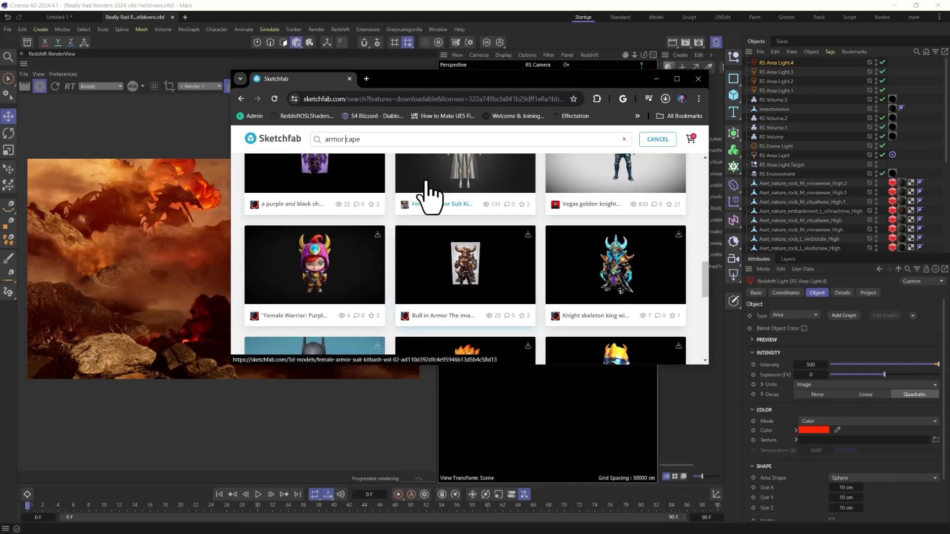
Step: Search Sketchfab for "hell diver" and correct the query to the single word "helldiver"
{"action": "left_click_drag", "start_coordinate": [376, 142], "coordinate": [241, 148]}
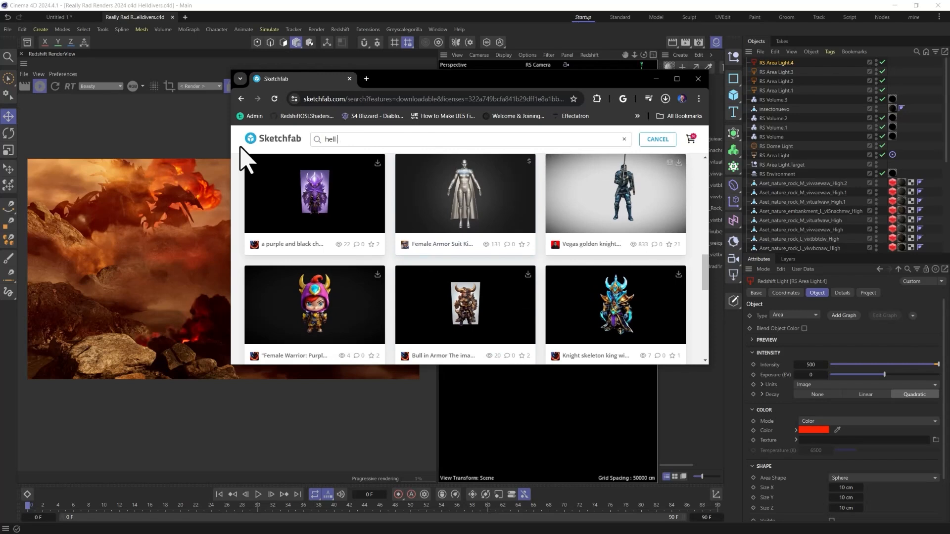
{"action": "key", "text": "Return"}
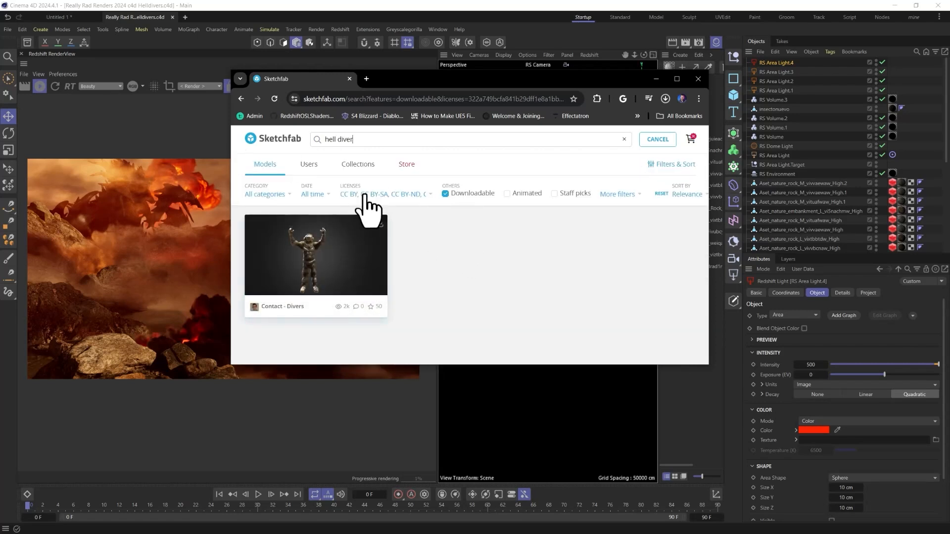
{"action": "left_click", "coordinate": [337, 140]}
{"action": "key", "text": "BackSpace"}
{"action": "key", "text": "Return"}
Step: Look through the helldiver search results and open the Low Poly Helldiver model page
{"action": "scroll", "coordinate": [480, 289], "scroll_direction": "down", "scroll_amount": 5}
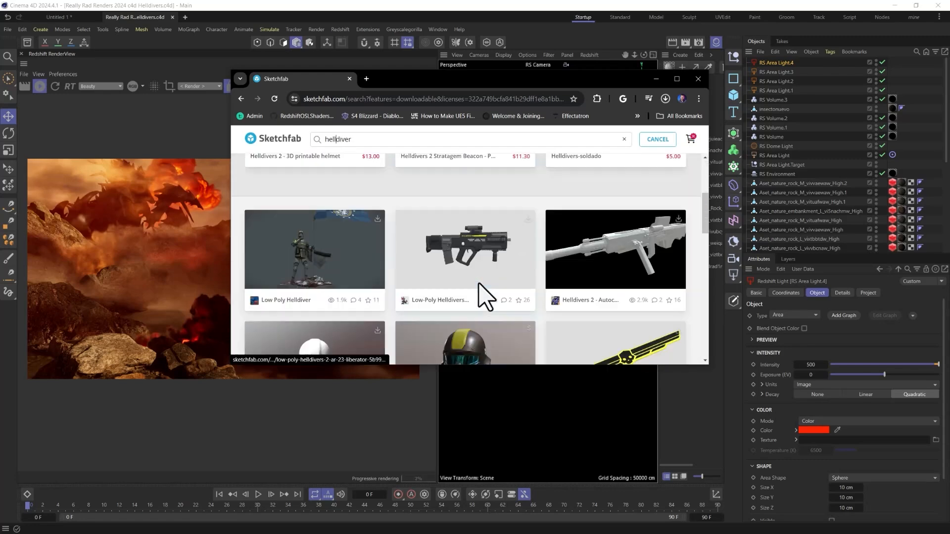
{"action": "scroll", "coordinate": [484, 297], "scroll_direction": "down", "scroll_amount": 8}
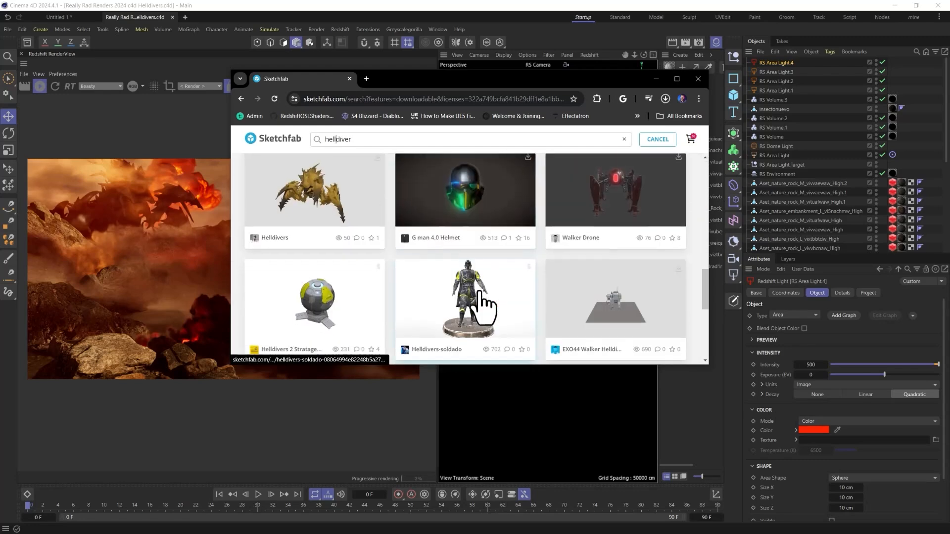
{"action": "scroll", "coordinate": [483, 305], "scroll_direction": "down", "scroll_amount": 3}
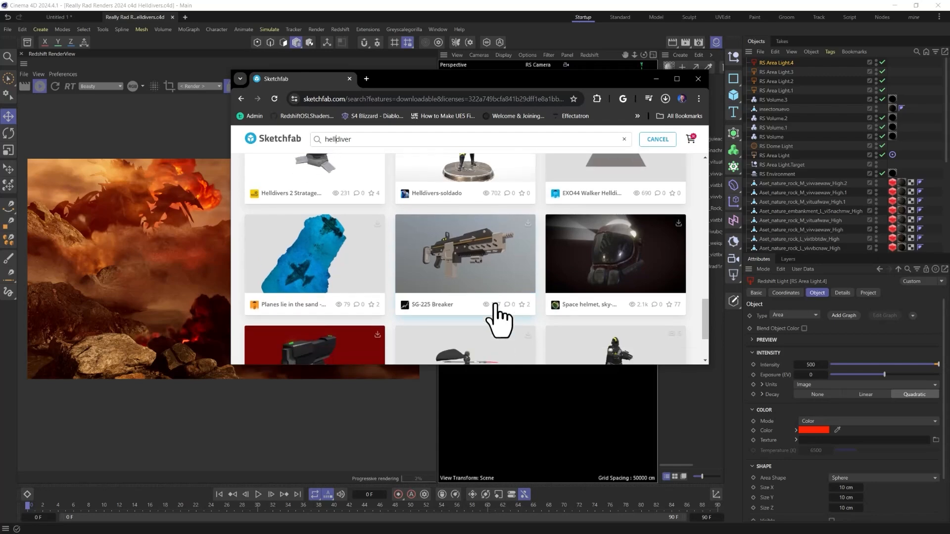
{"action": "scroll", "coordinate": [500, 315], "scroll_direction": "down", "scroll_amount": 1}
{"action": "scroll", "coordinate": [501, 315], "scroll_direction": "up", "scroll_amount": 6}
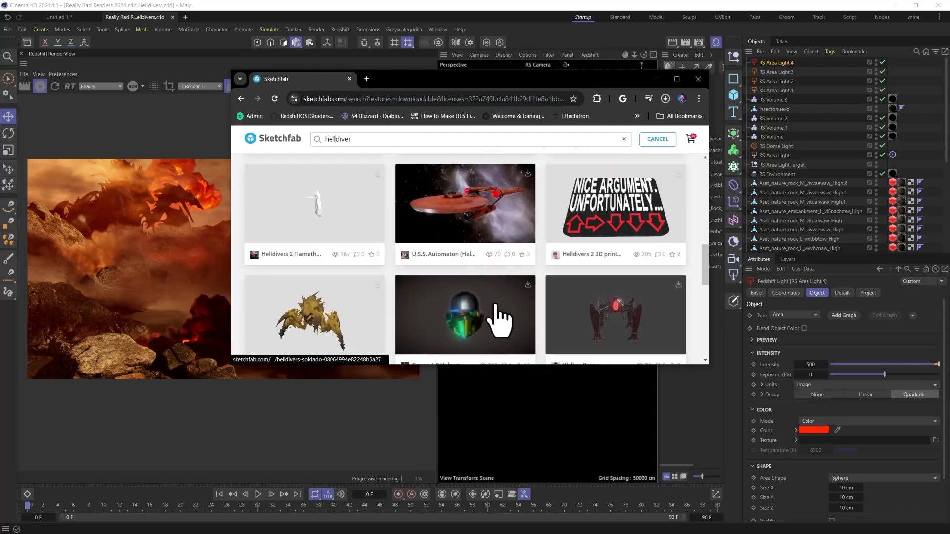
{"action": "scroll", "coordinate": [500, 317], "scroll_direction": "up", "scroll_amount": 10}
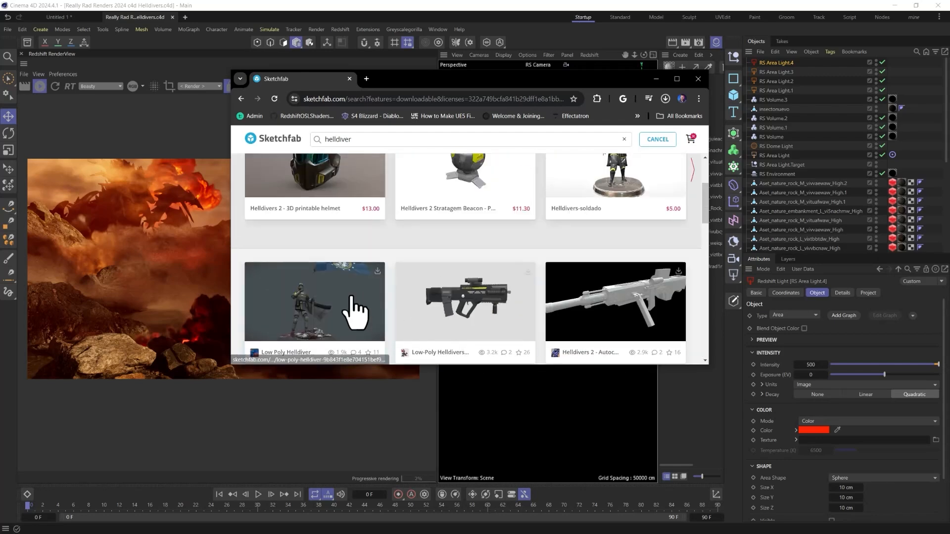
{"action": "left_click", "coordinate": [352, 312]}
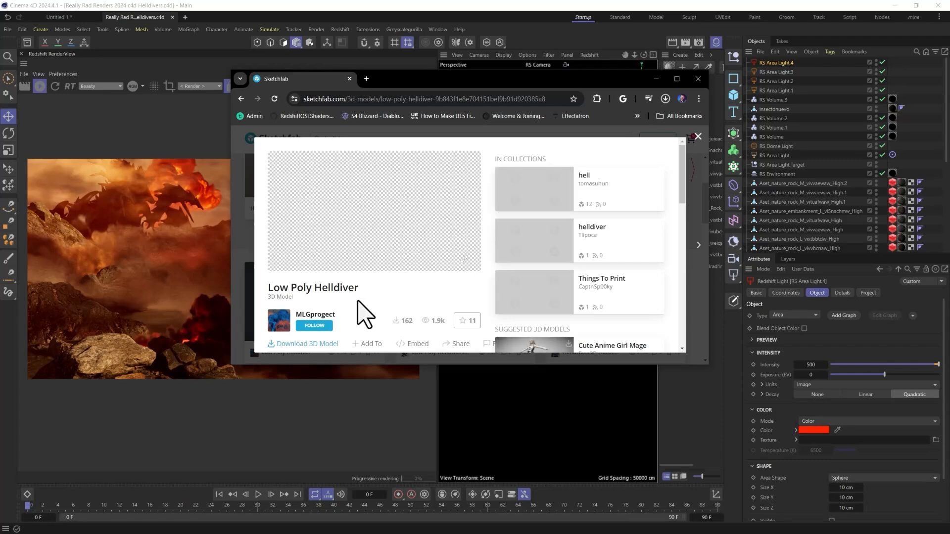
Step: Download the Low Poly Helldiver model in its original FBX format and save low-poly-helldiver.zip in the Modles folder
{"action": "scroll", "coordinate": [346, 306], "scroll_direction": "down", "scroll_amount": 2}
{"action": "left_click", "coordinate": [334, 251]}
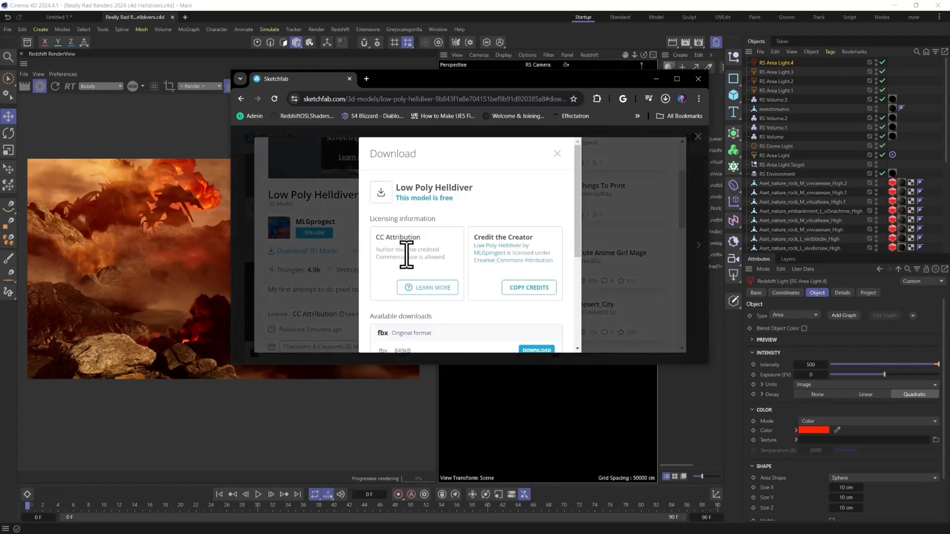
{"action": "scroll", "coordinate": [406, 255], "scroll_direction": "down", "scroll_amount": 3}
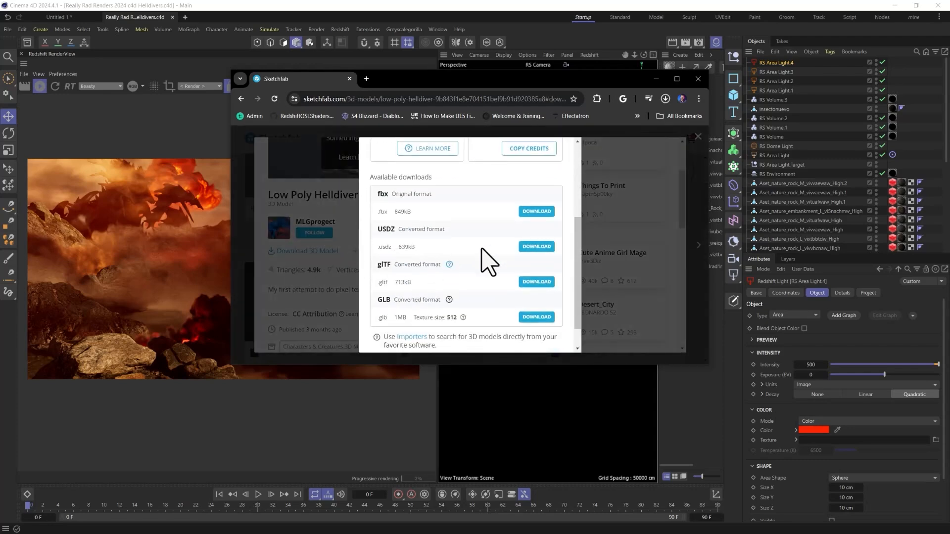
{"action": "left_click", "coordinate": [531, 217]}
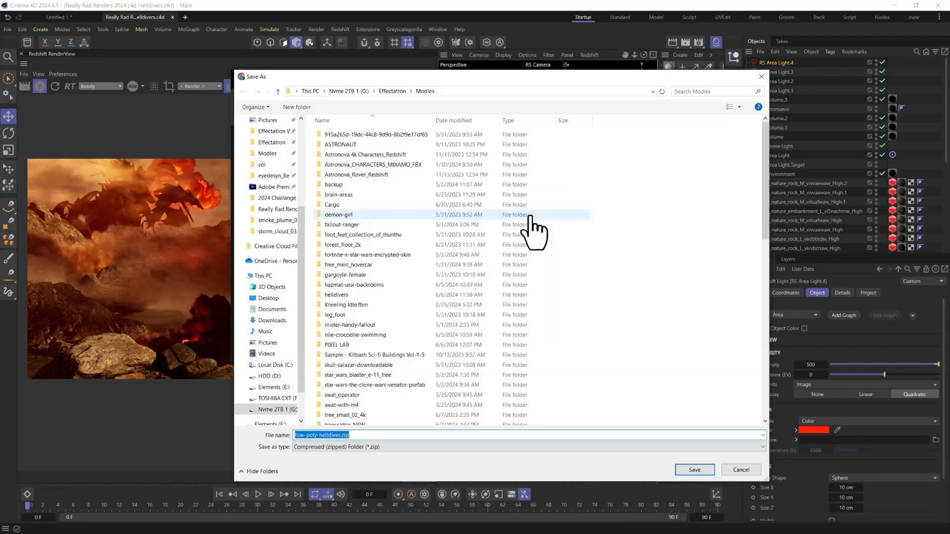
{"action": "left_click", "coordinate": [690, 471]}
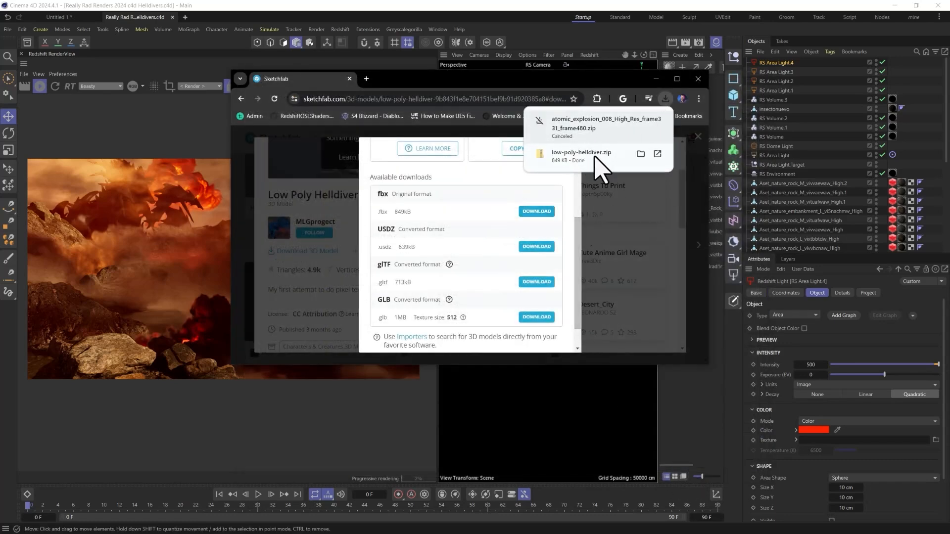
Step: Extract low-poly-helldiver.zip into its own folder within Modles and open the extracted source folder
{"action": "left_click", "coordinate": [641, 154]}
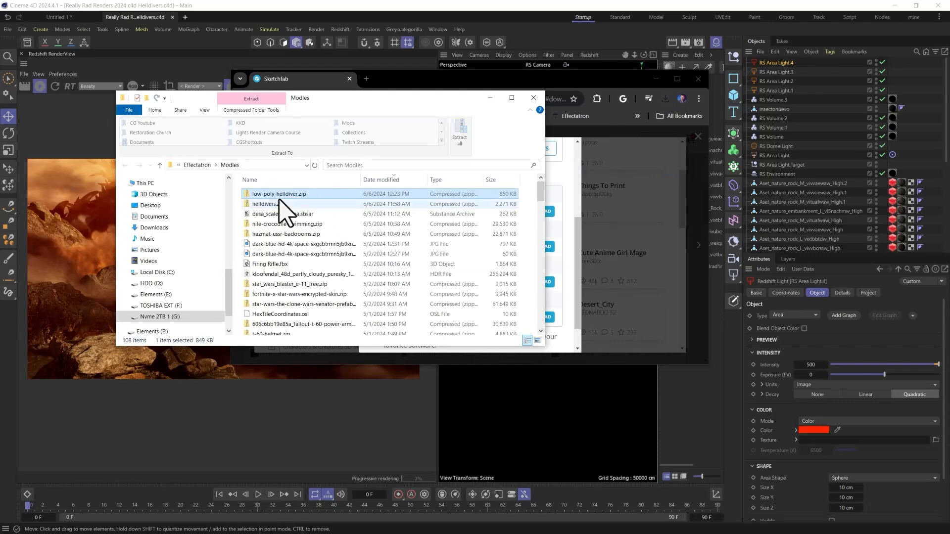
{"action": "left_click", "coordinate": [463, 133]}
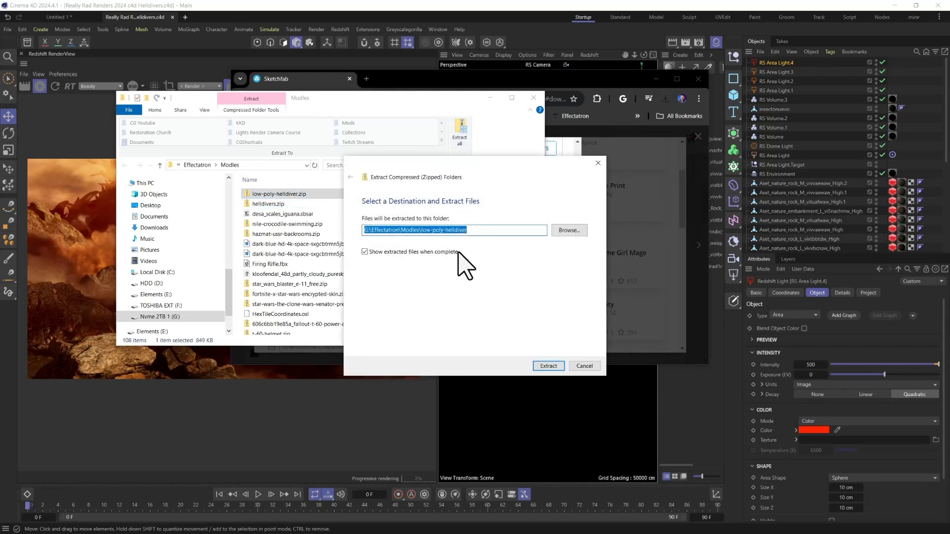
{"action": "left_click", "coordinate": [548, 366]}
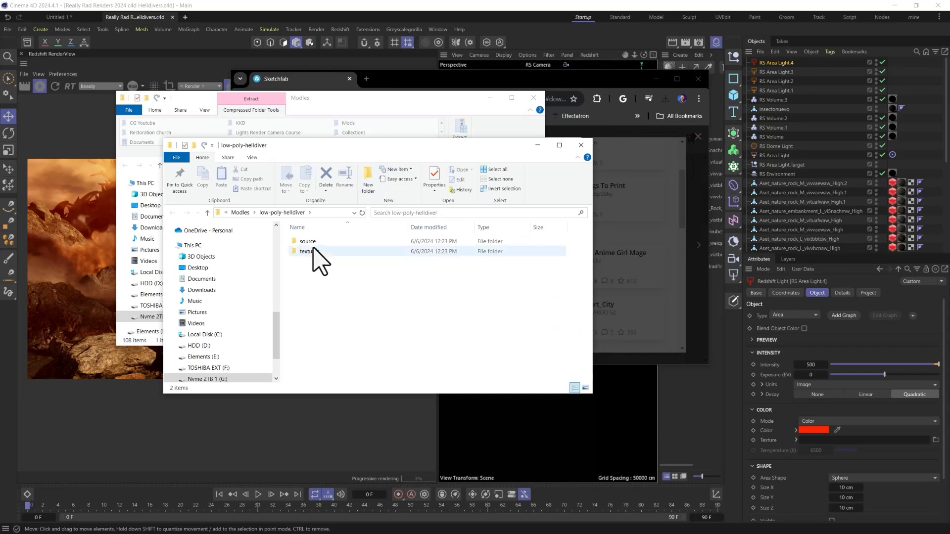
{"action": "double_click", "coordinate": [310, 242]}
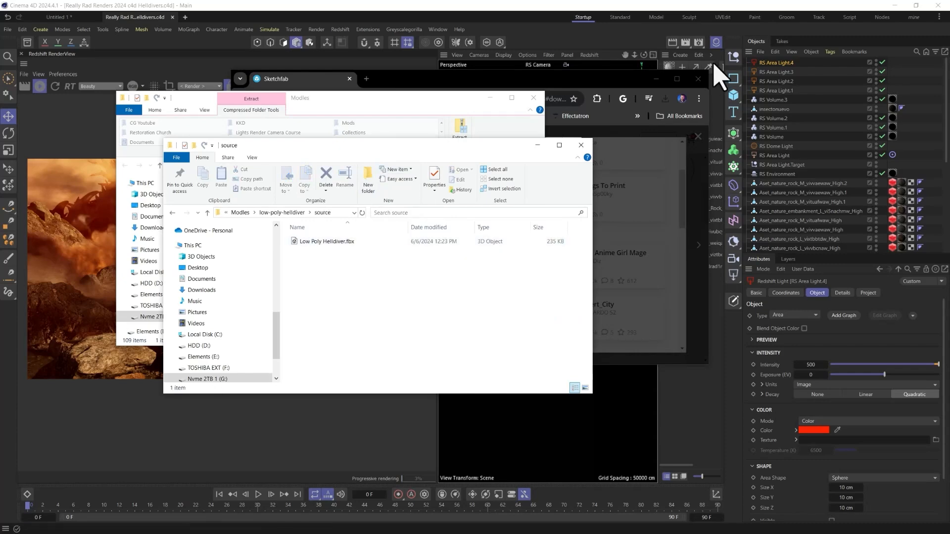
Step: Switch to Cinema 4D and merge Low Poly Helldiver.fbx from the low-poly-helldiver source folder into the scene, accepting the import settings
{"action": "left_click", "coordinate": [8, 29]}
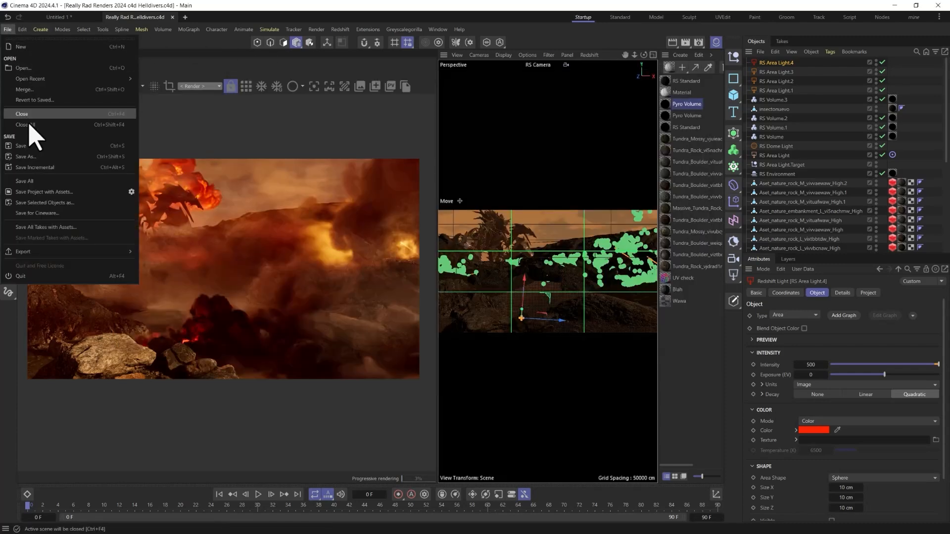
{"action": "left_click", "coordinate": [30, 89]}
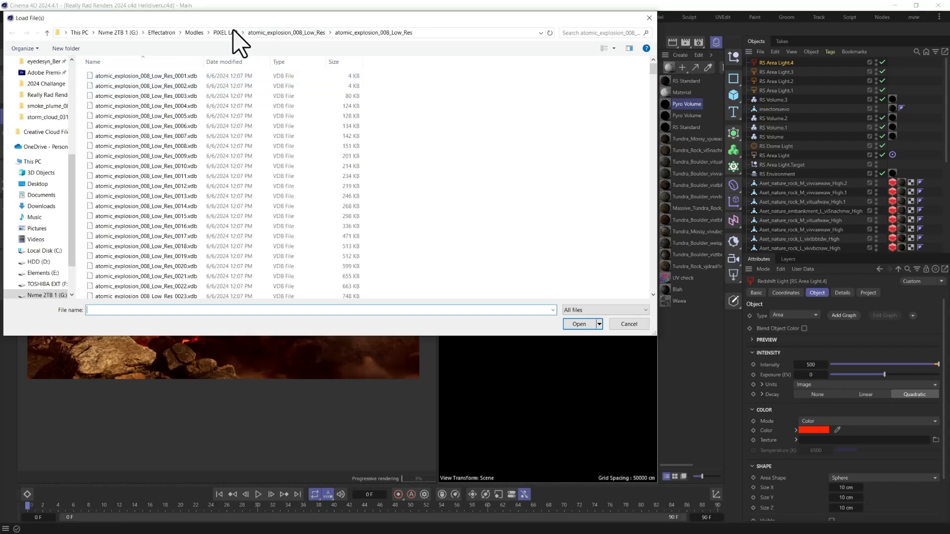
{"action": "left_click", "coordinate": [194, 33]}
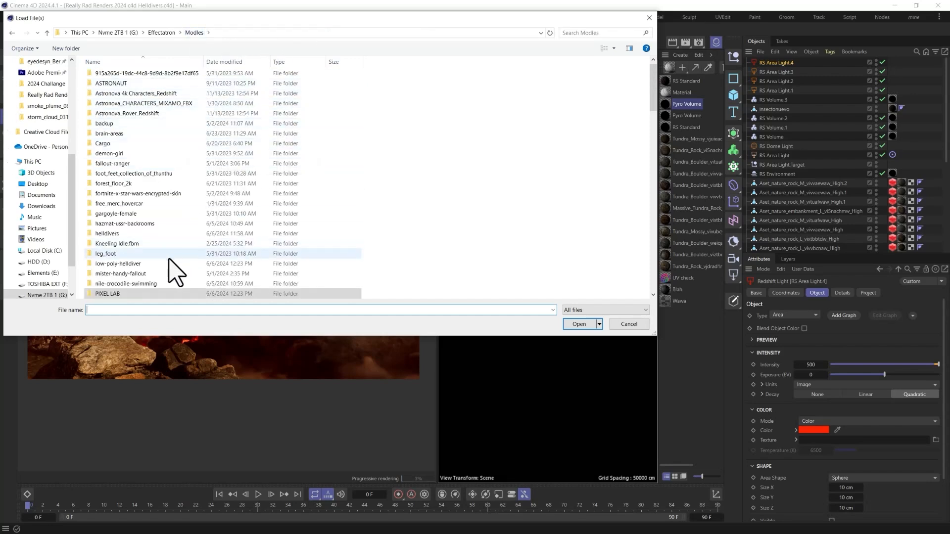
{"action": "double_click", "coordinate": [144, 233]}
{"action": "left_click", "coordinate": [195, 32]}
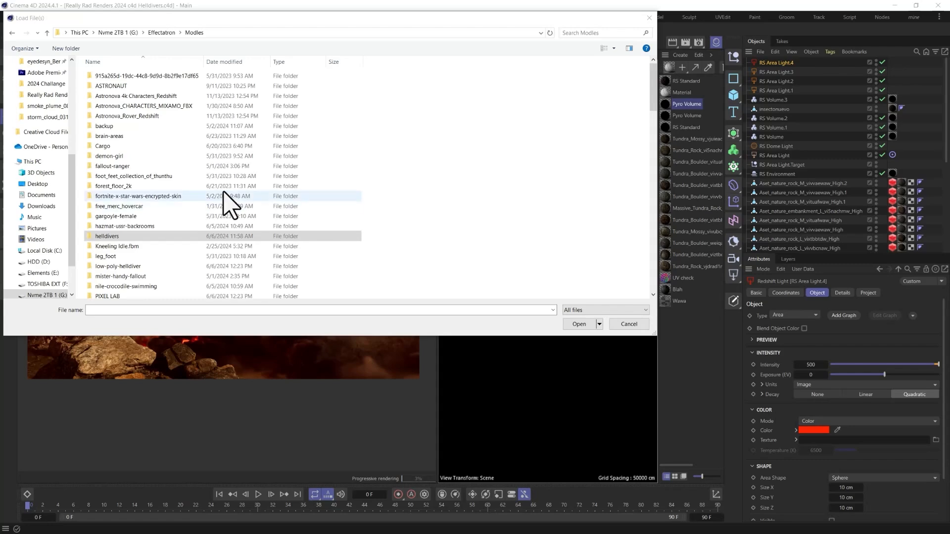
{"action": "scroll", "coordinate": [128, 242], "scroll_direction": "down", "scroll_amount": 2}
{"action": "left_click", "coordinate": [118, 214]}
{"action": "double_click", "coordinate": [117, 214]}
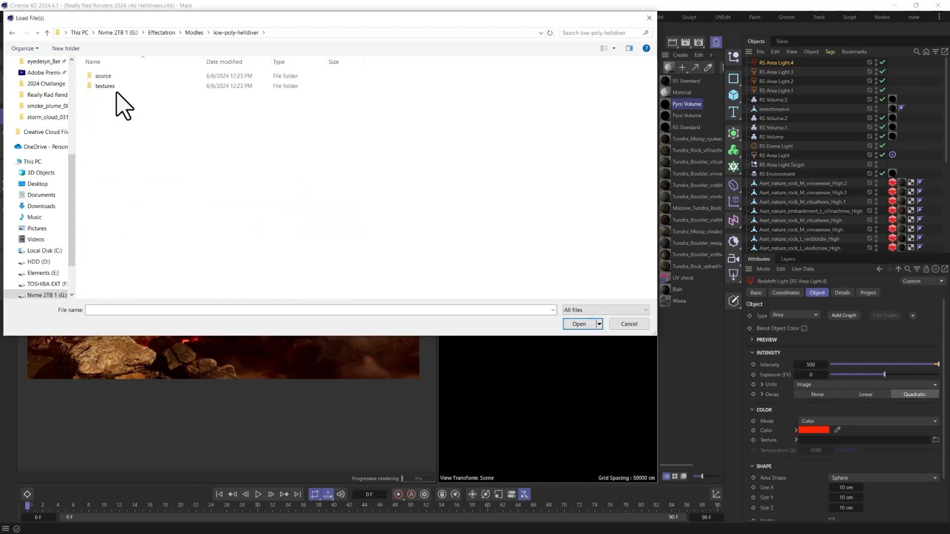
{"action": "double_click", "coordinate": [114, 76]}
{"action": "left_click", "coordinate": [114, 75]}
{"action": "left_click", "coordinate": [579, 324]}
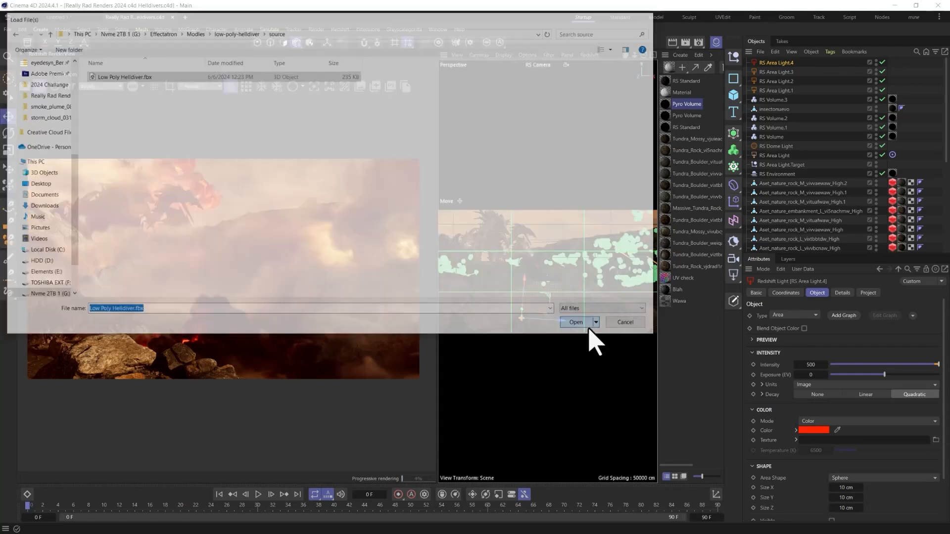
{"action": "left_click", "coordinate": [605, 385]}
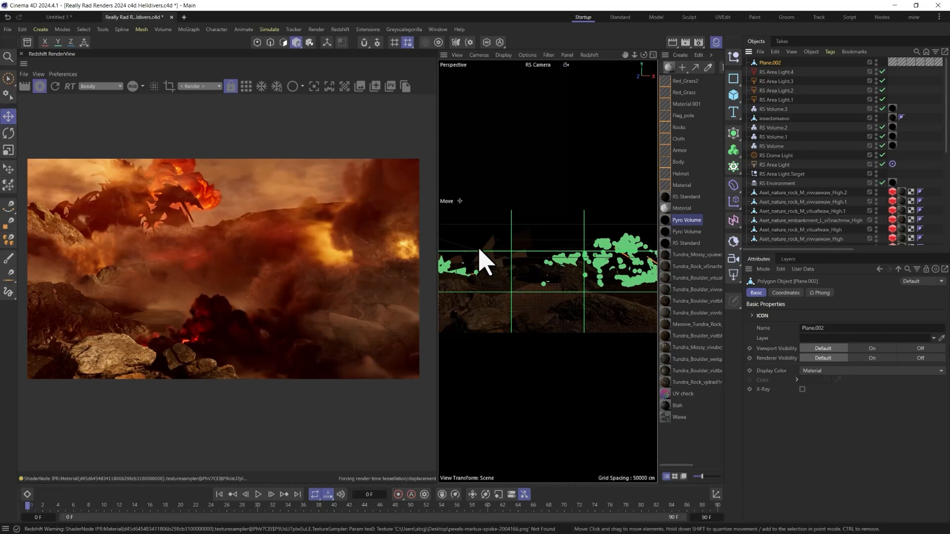
Step: Create a new RS Standard material and assign it to the imported Helldiver object Plane.002
{"action": "left_click", "coordinate": [650, 262]}
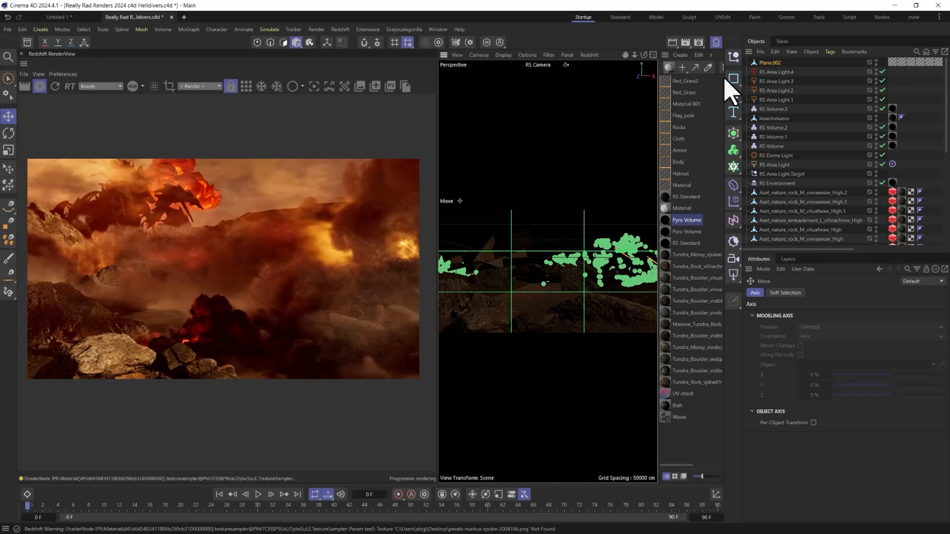
{"action": "left_click", "coordinate": [766, 64]}
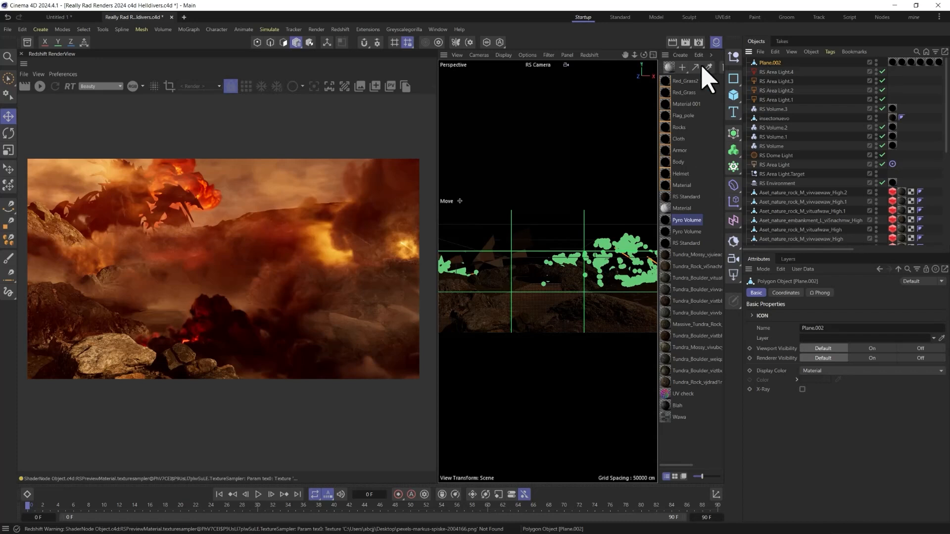
{"action": "left_click", "coordinate": [669, 68]}
{"action": "left_click_drag", "start_coordinate": [776, 61], "coordinate": [775, 62]}
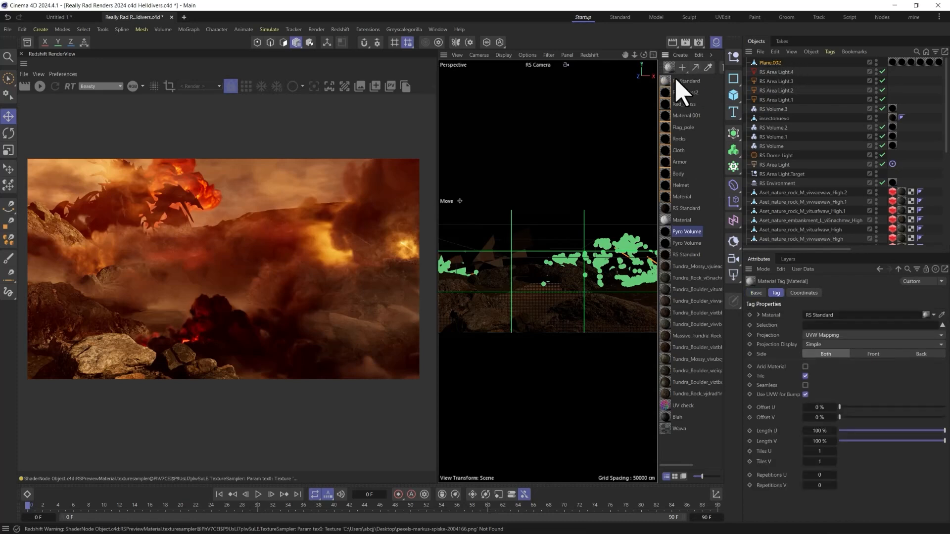
Step: Give the new RS Standard material a very dark grey base color and a metalness of about 0.8
{"action": "left_click", "coordinate": [682, 81]}
{"action": "left_click", "coordinate": [835, 386]}
{"action": "left_click_drag", "start_coordinate": [755, 442], "coordinate": [744, 495]}
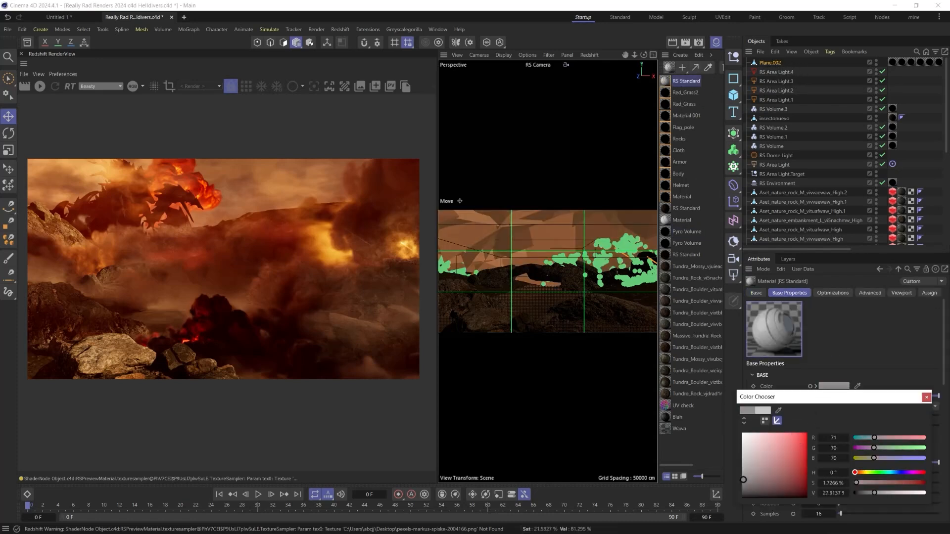
{"action": "left_click", "coordinate": [926, 396]}
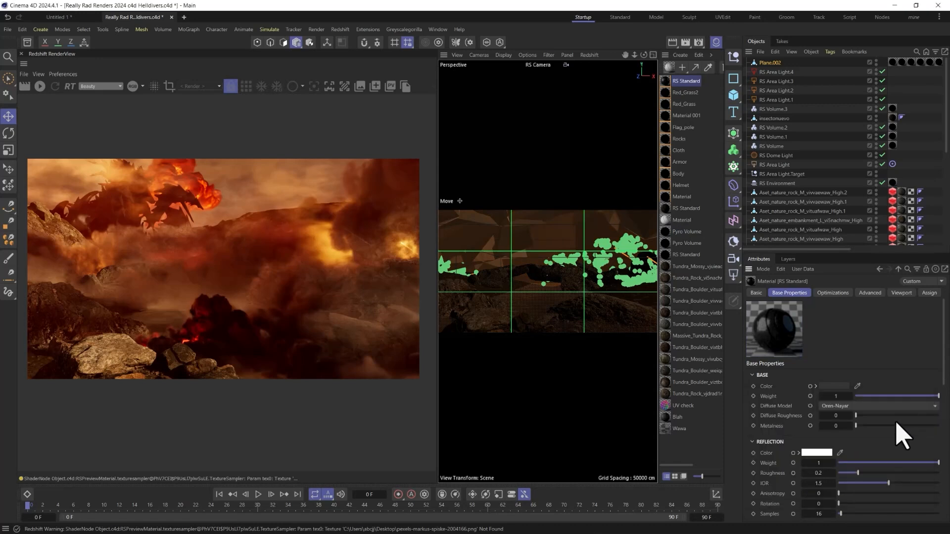
{"action": "left_click", "coordinate": [899, 426]}
{"action": "left_click_drag", "start_coordinate": [899, 426], "coordinate": [923, 426]}
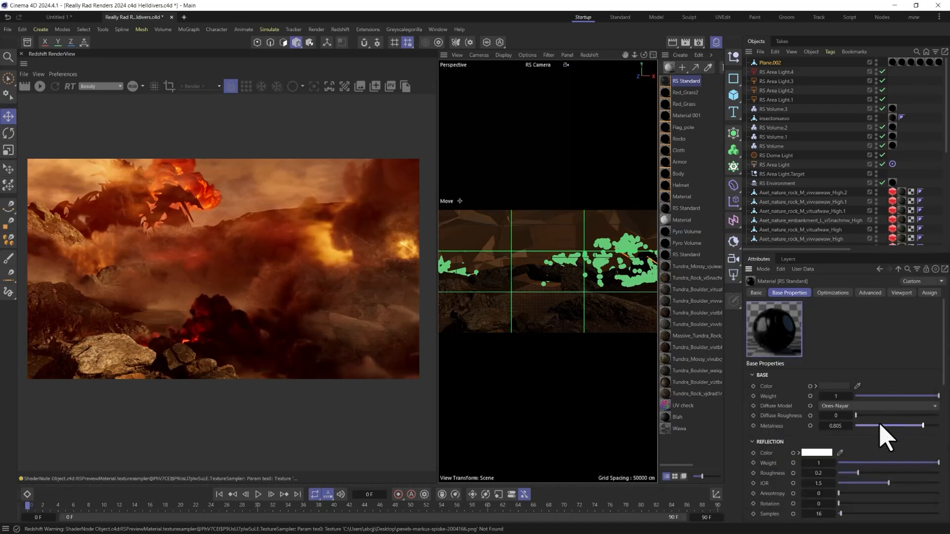
Step: Scale the Helldiver model Plane.002 down to fit the scene and move it onto the distant ridge near the middle of the camera view
{"action": "left_click", "coordinate": [765, 63]}
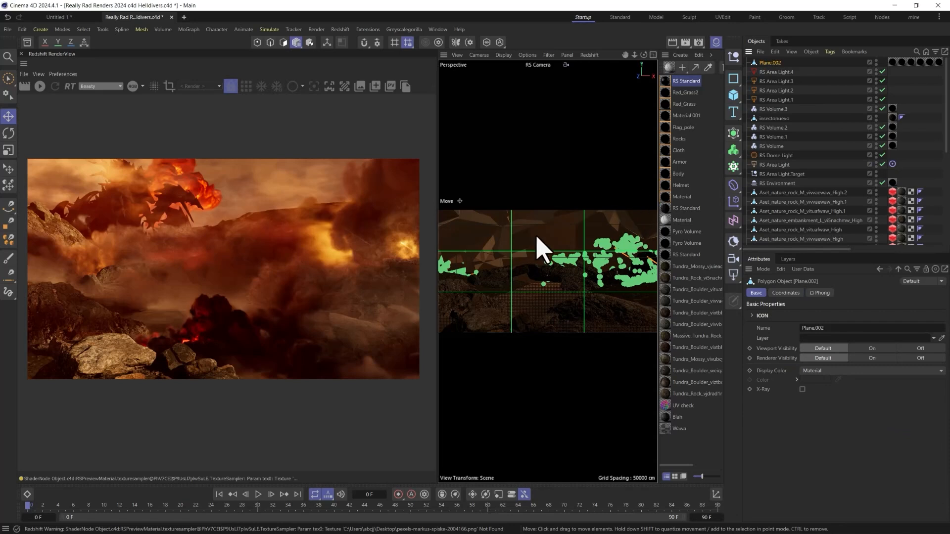
{"action": "key", "text": "t"}
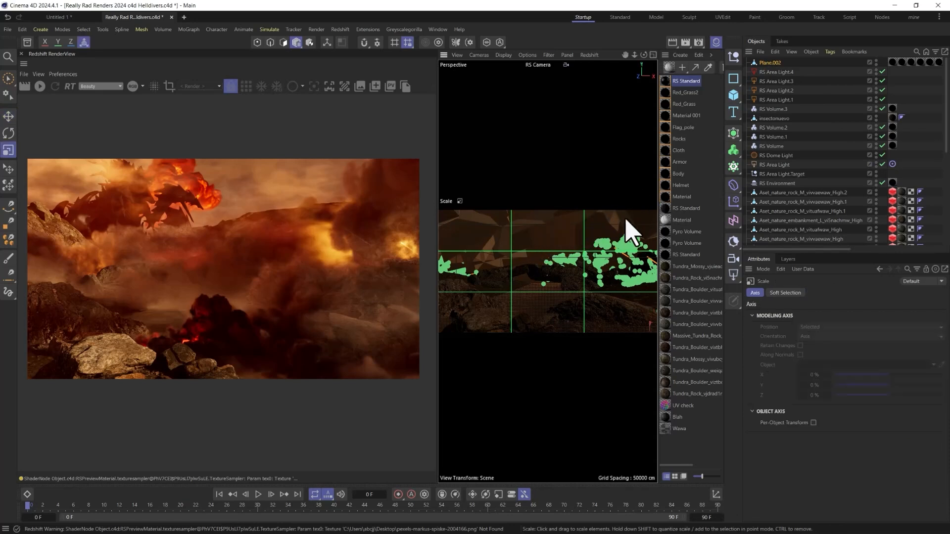
{"action": "left_click", "coordinate": [297, 43]}
{"action": "mouse_move", "coordinate": [628, 250]}
{"action": "left_mouse_down"}
{"action": "mouse_move", "coordinate": [552, 320]}
{"action": "mouse_move", "coordinate": [492, 483]}
{"action": "mouse_move", "coordinate": [642, 257]}
{"action": "left_mouse_up"}
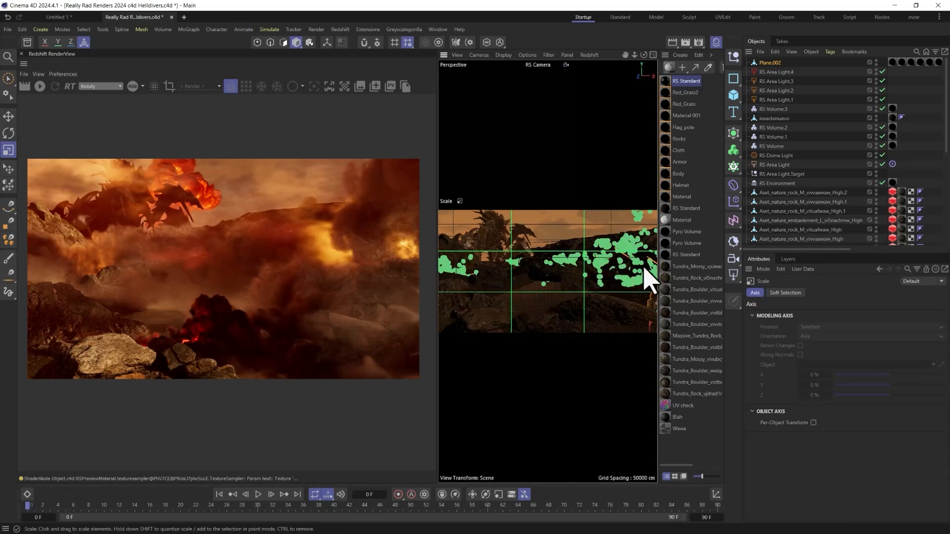
{"action": "key", "text": "e"}
{"action": "left_click_drag", "start_coordinate": [592, 268], "coordinate": [550, 288]}
{"action": "key", "text": "t"}
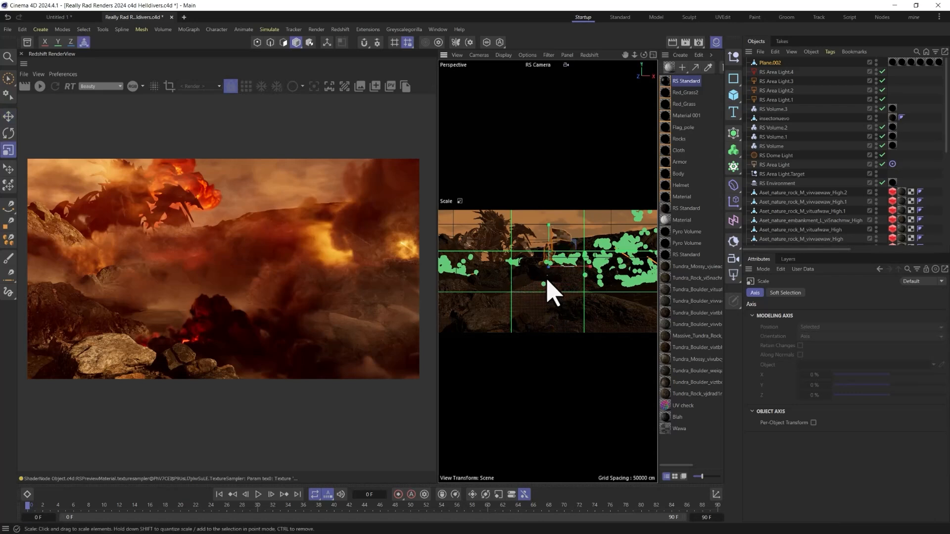
Step: Adjust the Helldiver's rotation and position on the ridge, and resume the live Redshift render
{"action": "key", "text": "r"}
{"action": "left_click_drag", "start_coordinate": [536, 267], "coordinate": [624, 271]}
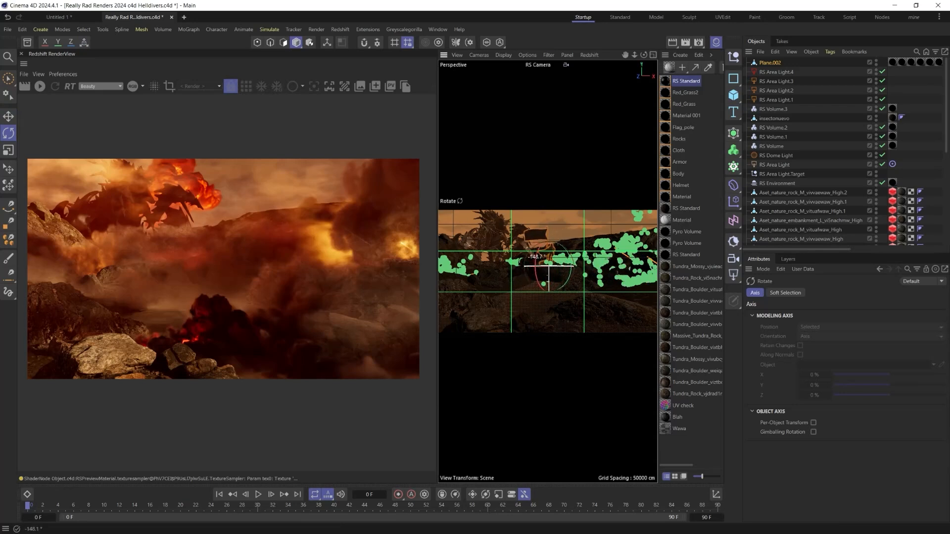
{"action": "key", "text": "e"}
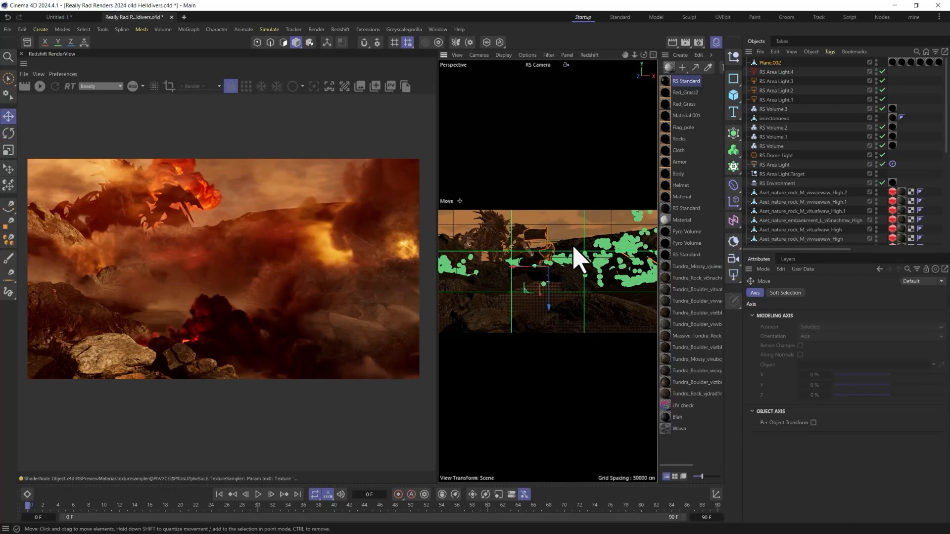
{"action": "mouse_move", "coordinate": [529, 289]}
{"action": "left_mouse_down"}
{"action": "mouse_move", "coordinate": [556, 282]}
{"action": "mouse_move", "coordinate": [532, 292]}
{"action": "left_mouse_up"}
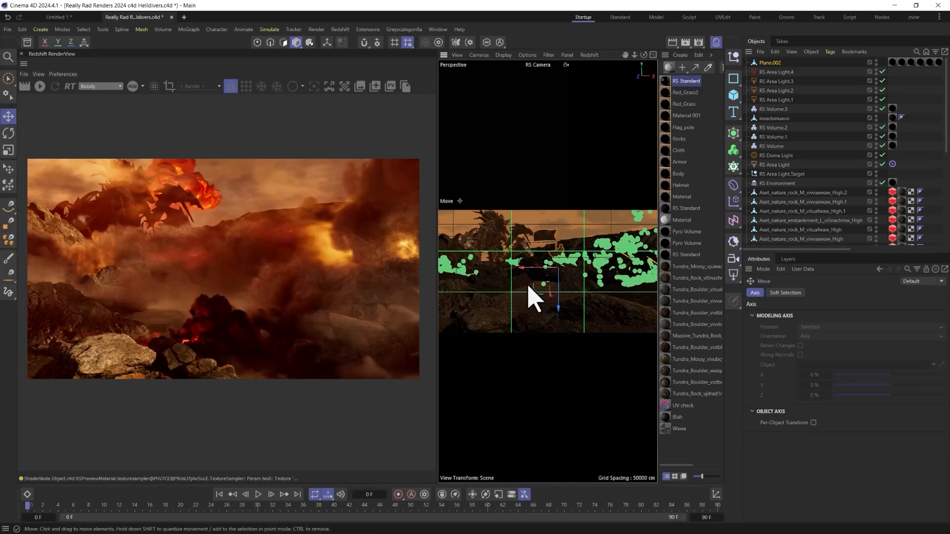
{"action": "key", "text": "r"}
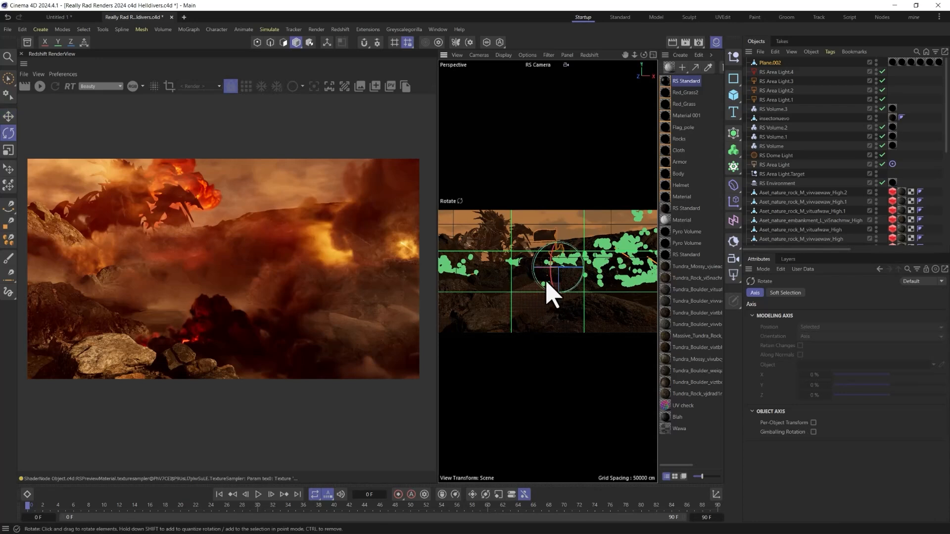
{"action": "left_click_drag", "start_coordinate": [562, 269], "coordinate": [500, 269]}
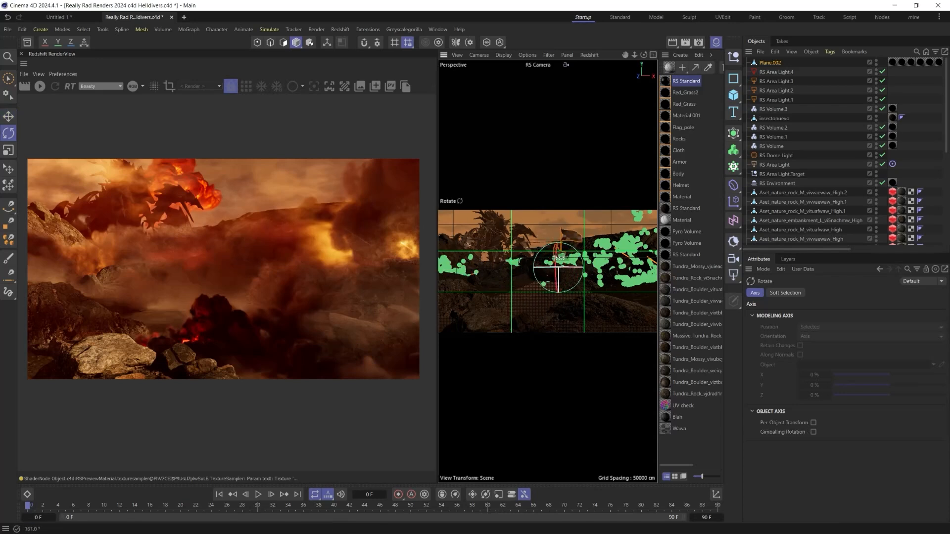
{"action": "left_click_drag", "start_coordinate": [568, 270], "coordinate": [568, 270]}
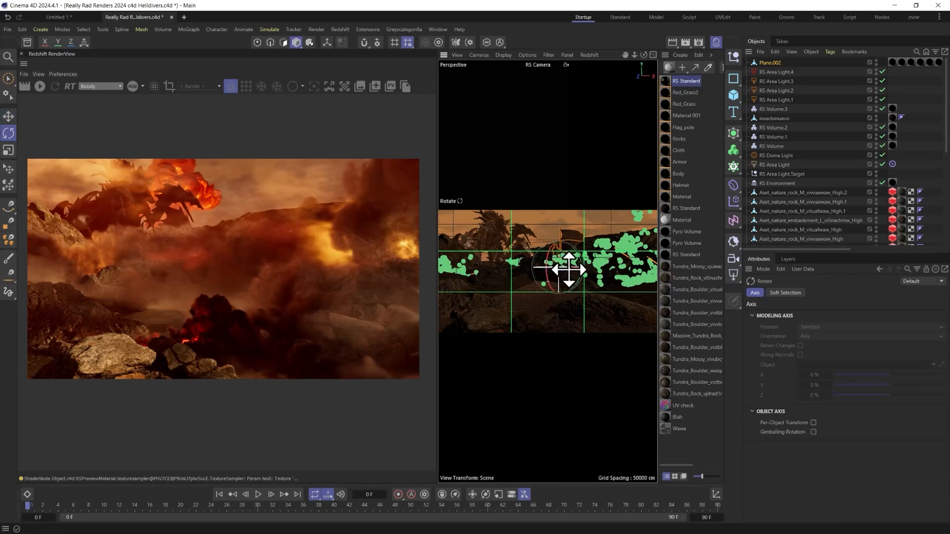
{"action": "left_click", "coordinate": [43, 91]}
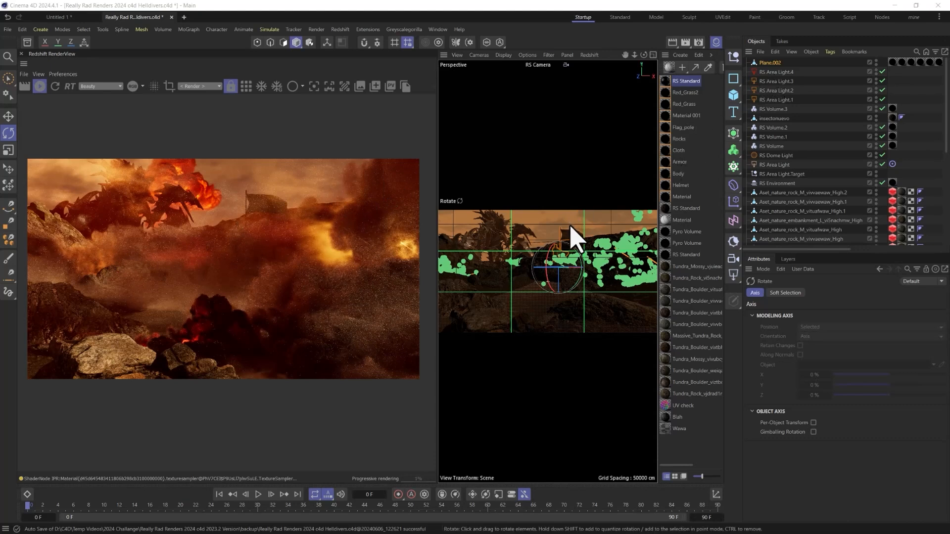
Step: Delete the flag cloth polygons from the Helldiver model Plane.002, and use Fill Selection to remove polygons of the flag pole
{"action": "left_click", "coordinate": [283, 42]}
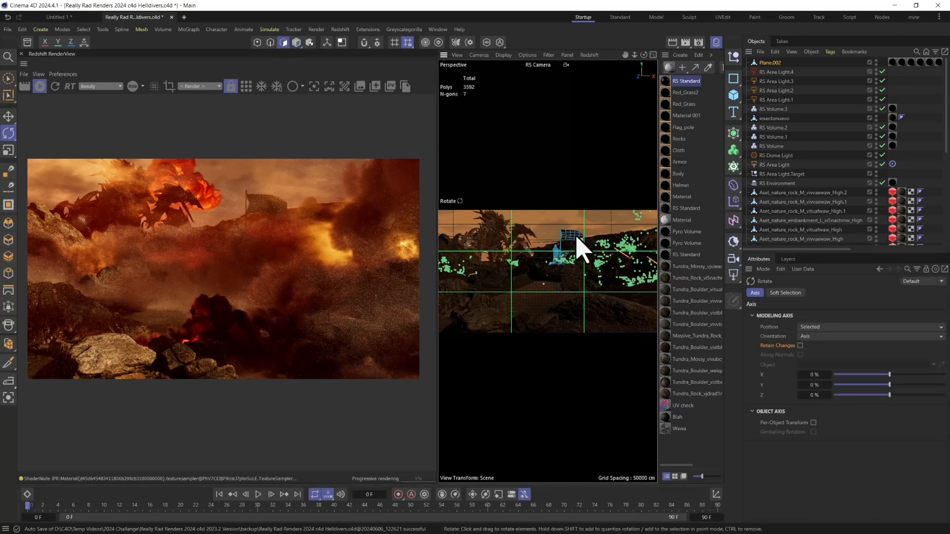
{"action": "left_click", "coordinate": [566, 242]}
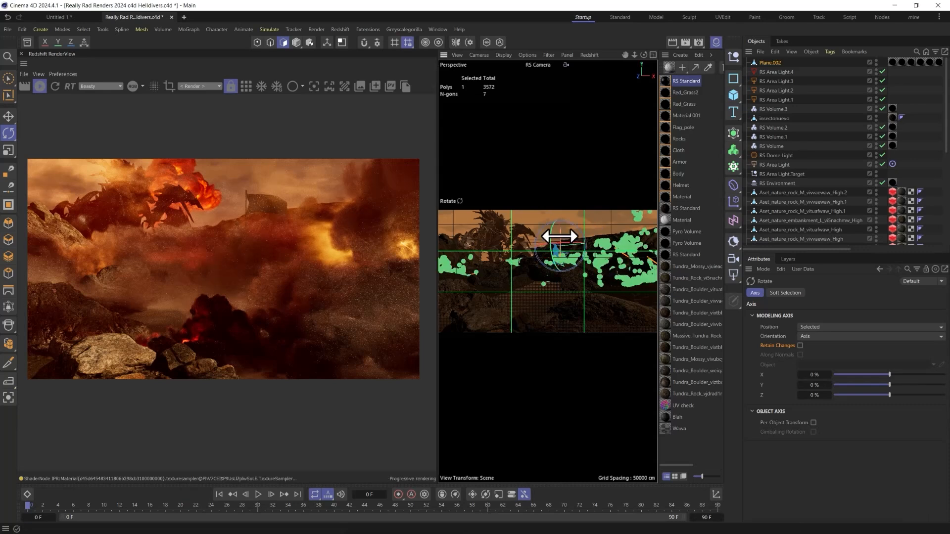
{"action": "key", "text": "u"}
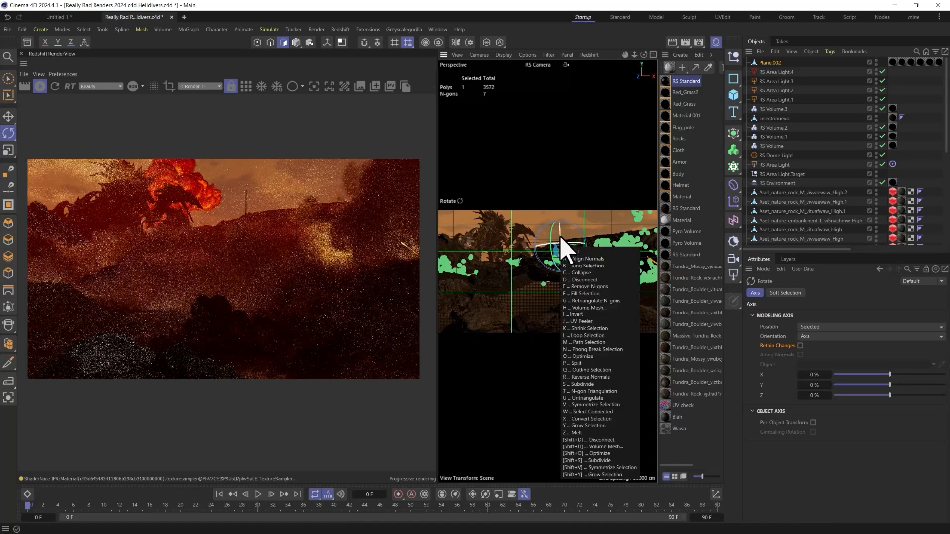
{"action": "key", "text": "f"}
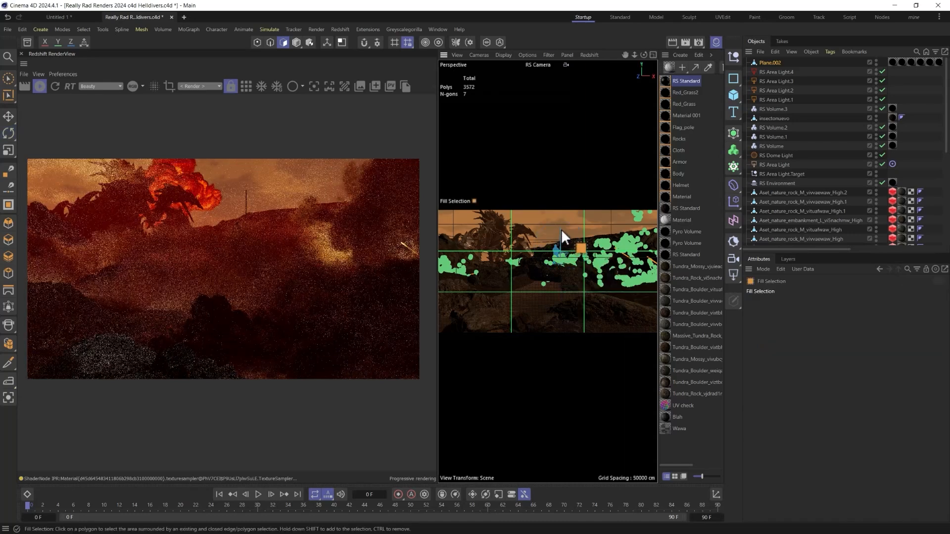
{"action": "left_click", "coordinate": [560, 229]}
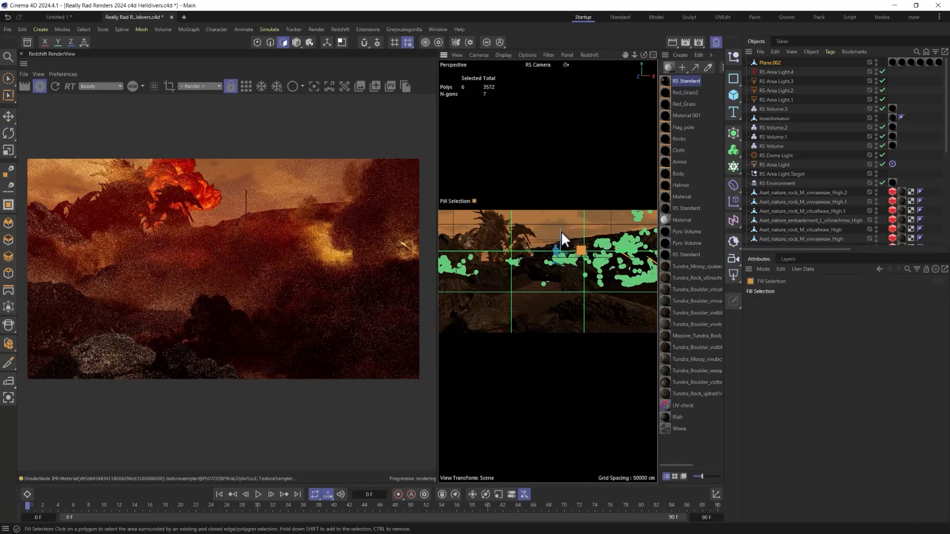
{"action": "left_click", "coordinate": [560, 226]}
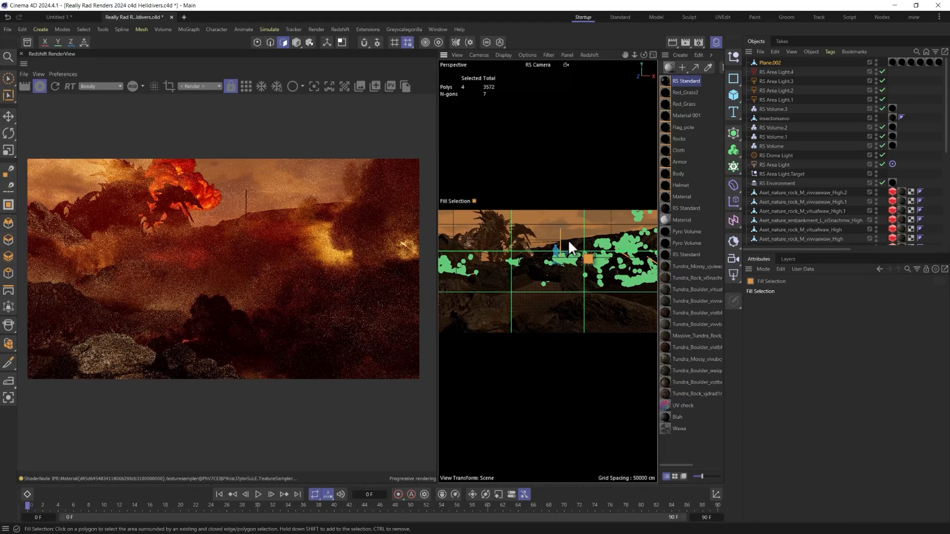
{"action": "key", "text": "Delete"}
Step: Brush-select the remaining flag pole polygons above the Helldiver and delete them
{"action": "left_click", "coordinate": [9, 78]}
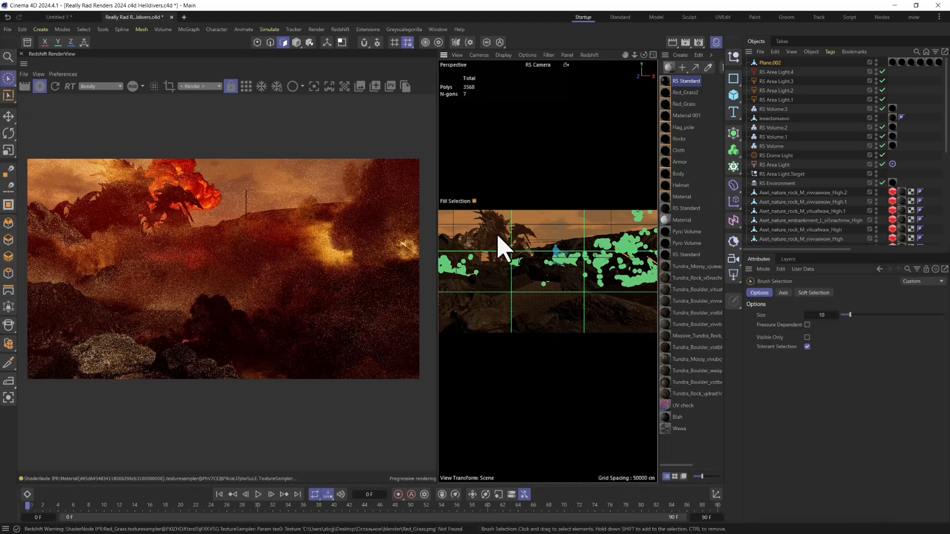
{"action": "left_click_drag", "start_coordinate": [563, 229], "coordinate": [563, 241]}
{"action": "key", "text": "Delete"}
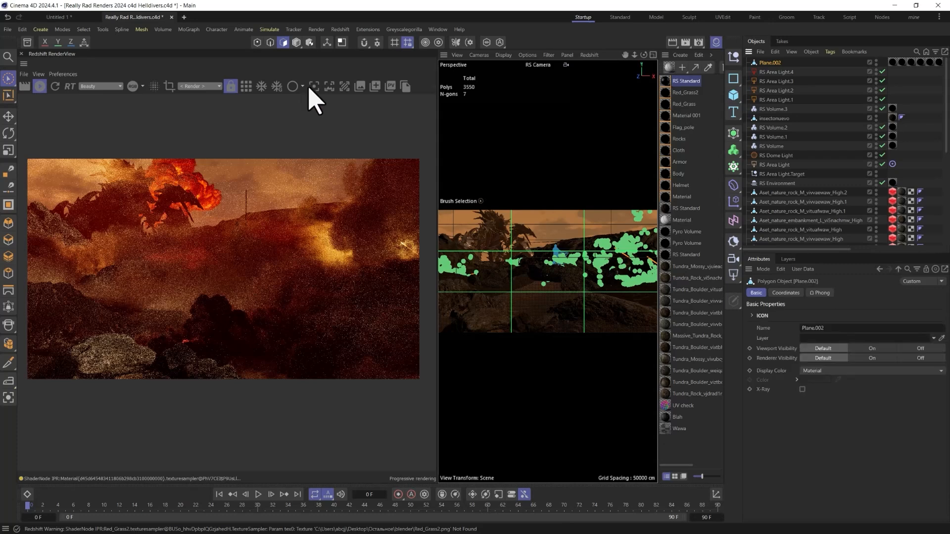
Step: Return to model mode and slide the Helldiver Plane.002 sideways along the ridge in the camera view
{"action": "left_click", "coordinate": [297, 42]}
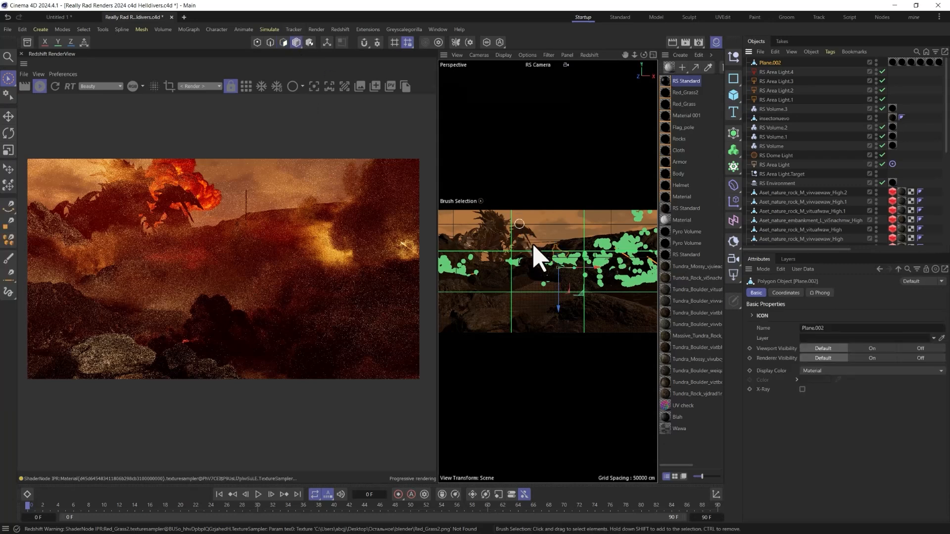
{"action": "key", "text": "t"}
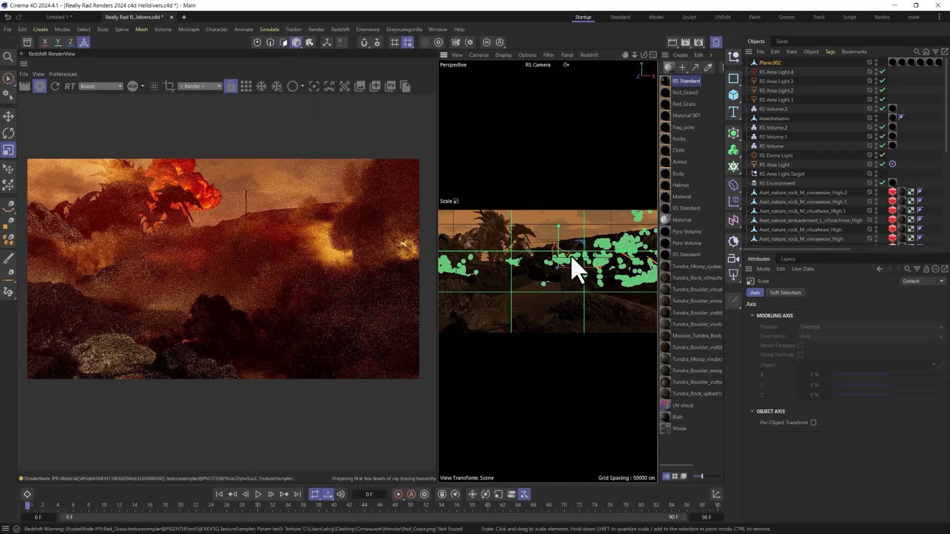
{"action": "key", "text": "e"}
{"action": "left_click_drag", "start_coordinate": [576, 239], "coordinate": [559, 240]}
Step: Using the four-view layout, reposition the Helldiver Plane.002 in the Top view so it stands on the distant ridge
{"action": "middle_click", "coordinate": [553, 252]}
{"action": "scroll", "coordinate": [595, 121], "scroll_direction": "down", "scroll_amount": 3}
{"action": "middle_click_drag", "start_coordinate": [606, 139], "coordinate": [590, 173], "text": "alt"}
{"action": "right_click_drag", "start_coordinate": [566, 184], "coordinate": [544, 154], "text": "alt"}
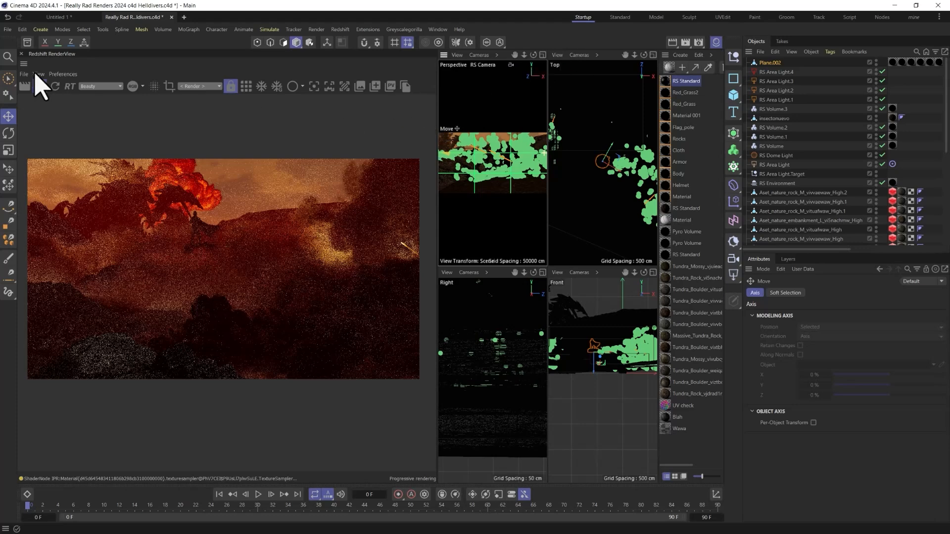
{"action": "left_click", "coordinate": [40, 87]}
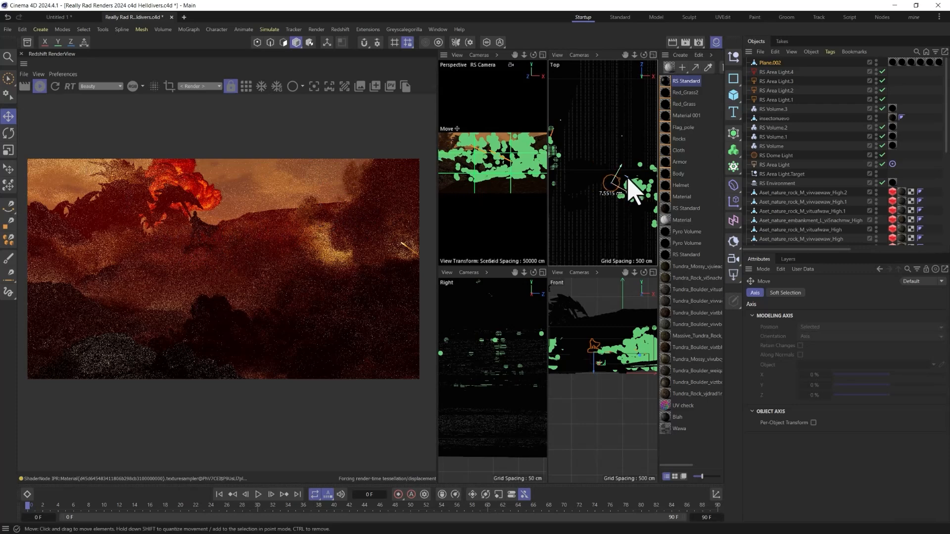
{"action": "mouse_move", "coordinate": [627, 179]}
{"action": "left_mouse_down"}
{"action": "mouse_move", "coordinate": [662, 170]}
{"action": "mouse_move", "coordinate": [645, 176]}
{"action": "left_mouse_up"}
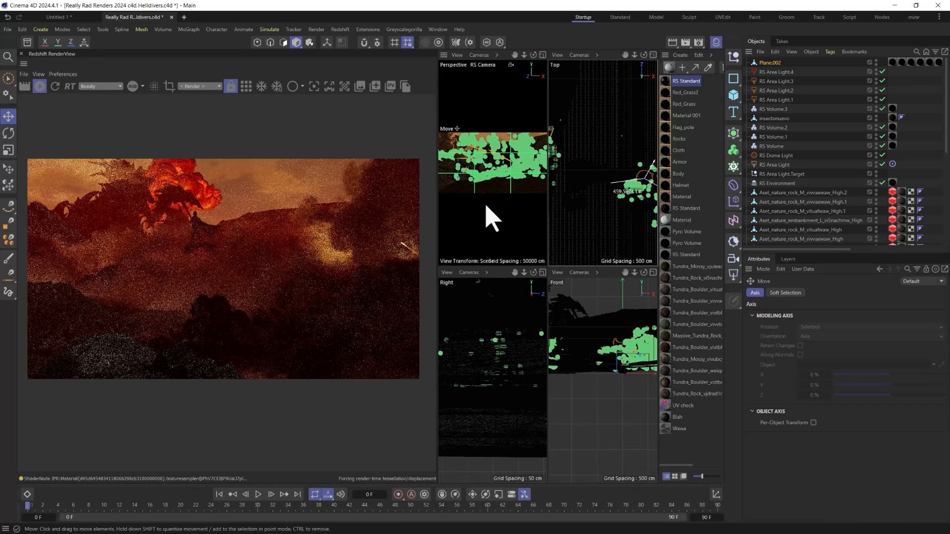
{"action": "left_click", "coordinate": [528, 223]}
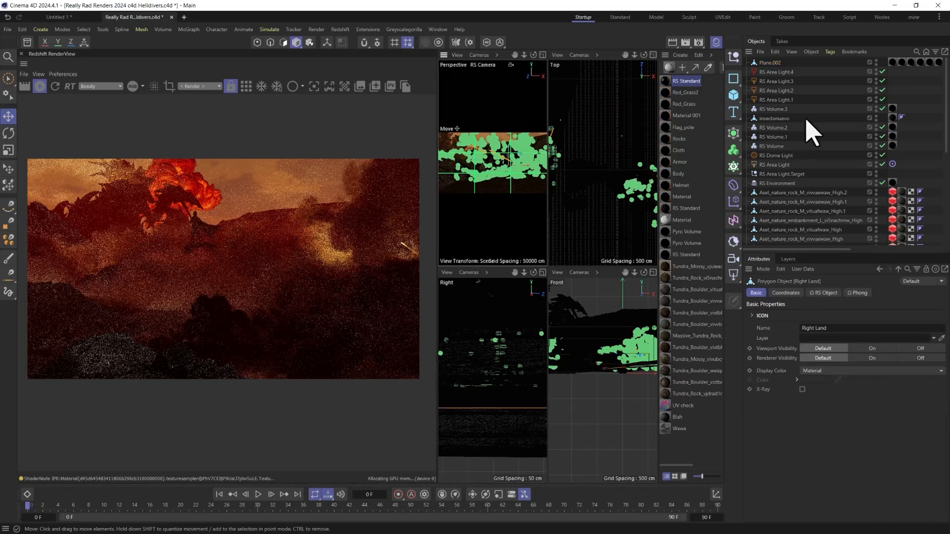
{"action": "left_click", "coordinate": [488, 211]}
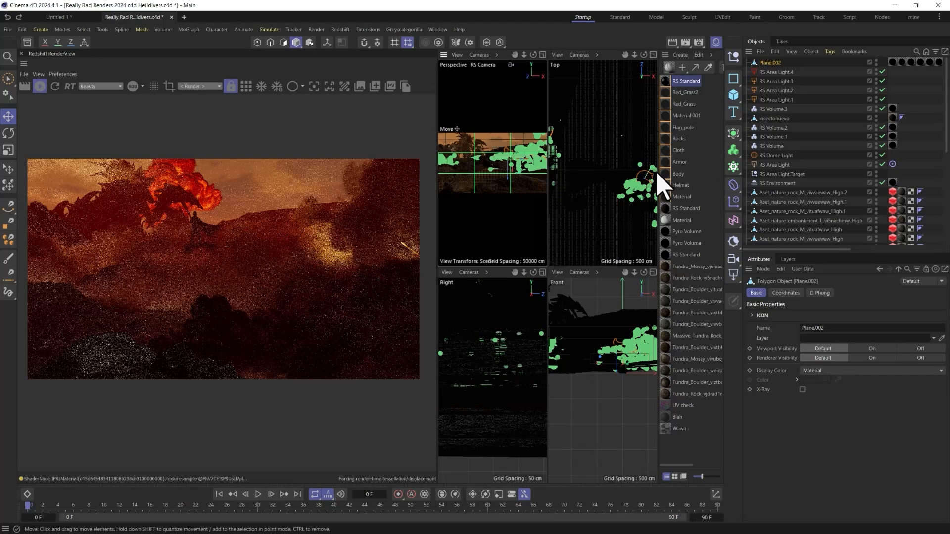
{"action": "left_click_drag", "start_coordinate": [660, 185], "coordinate": [634, 168]}
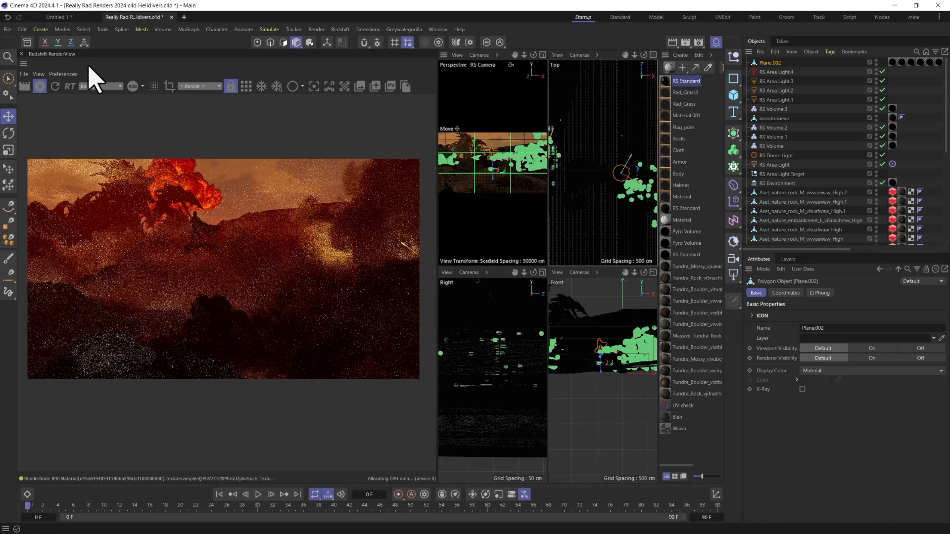
Step: Select part of the Helldiver's pedestal base in polygon mode and try to extend it with Select Connected in the Front view
{"action": "left_click", "coordinate": [283, 42]}
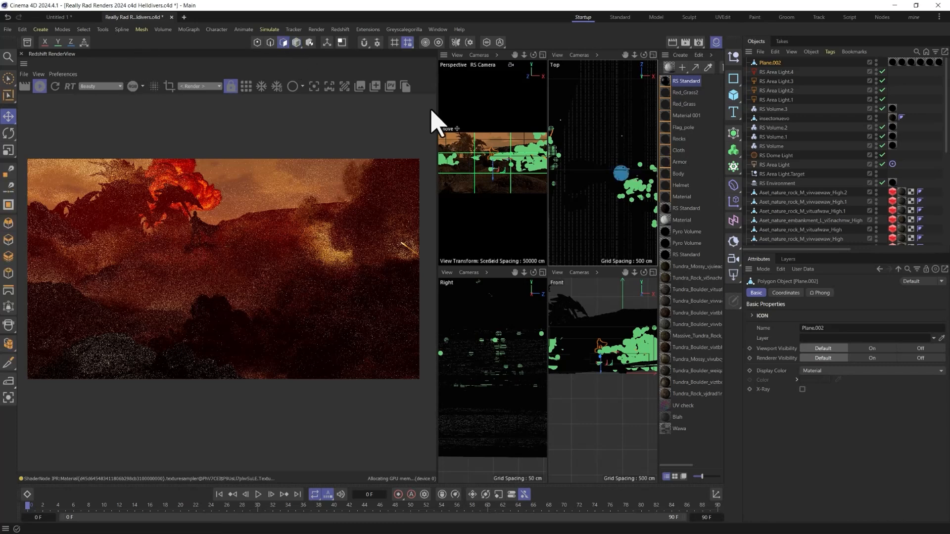
{"action": "left_click", "coordinate": [618, 183]}
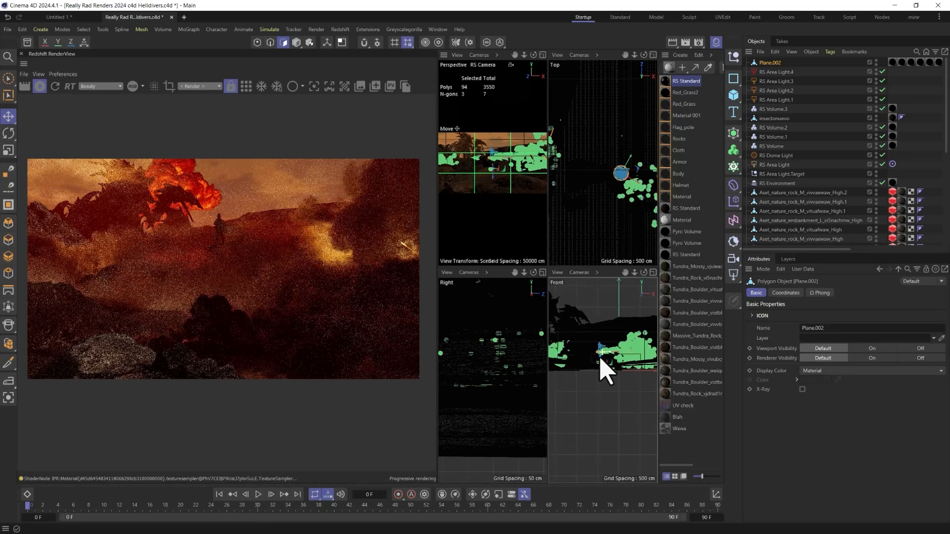
{"action": "scroll", "coordinate": [604, 372], "scroll_direction": "up", "scroll_amount": 8}
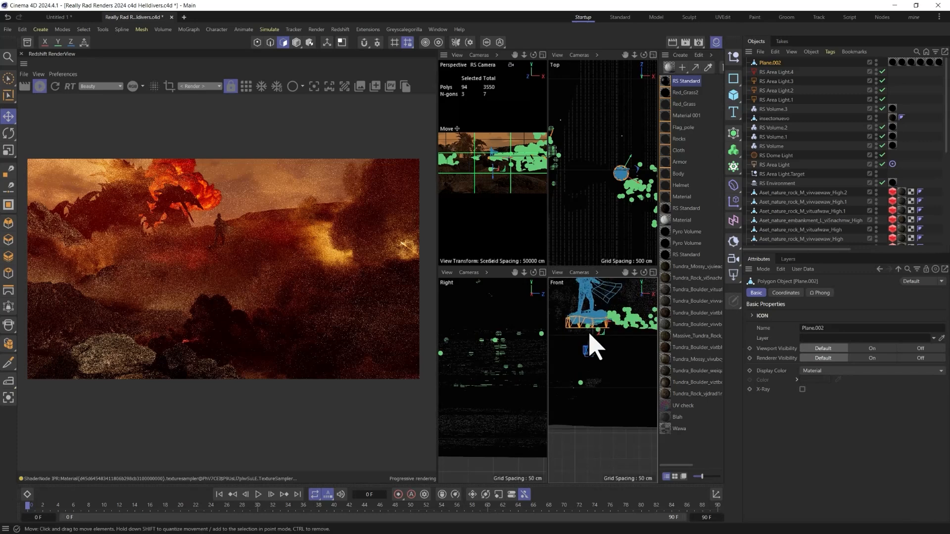
{"action": "key", "text": "u"}
{"action": "key", "text": "w"}
{"action": "key", "text": "u"}
{"action": "key", "text": "w"}
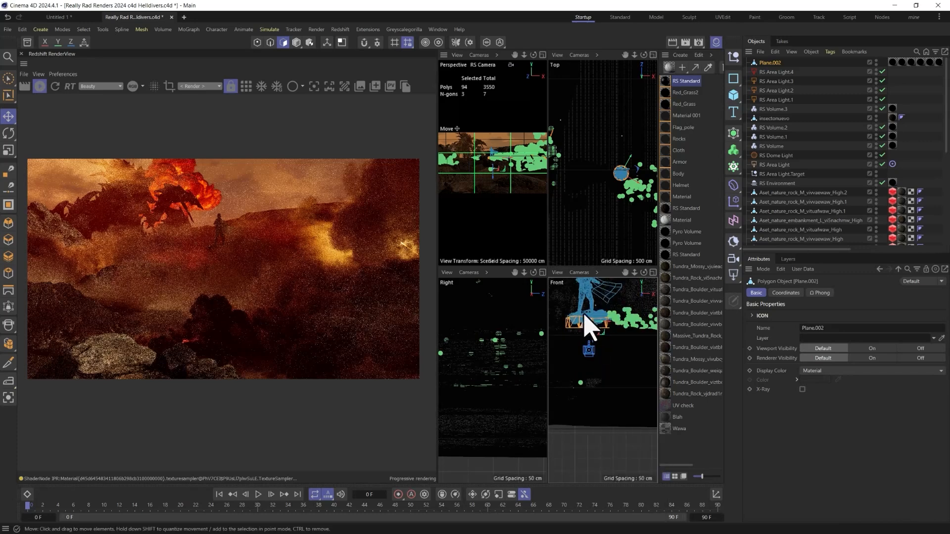
Step: Add more pedestal areas beneath the Helldiver's feet to the polygon selection with Fill Selection
{"action": "key", "text": "u"}
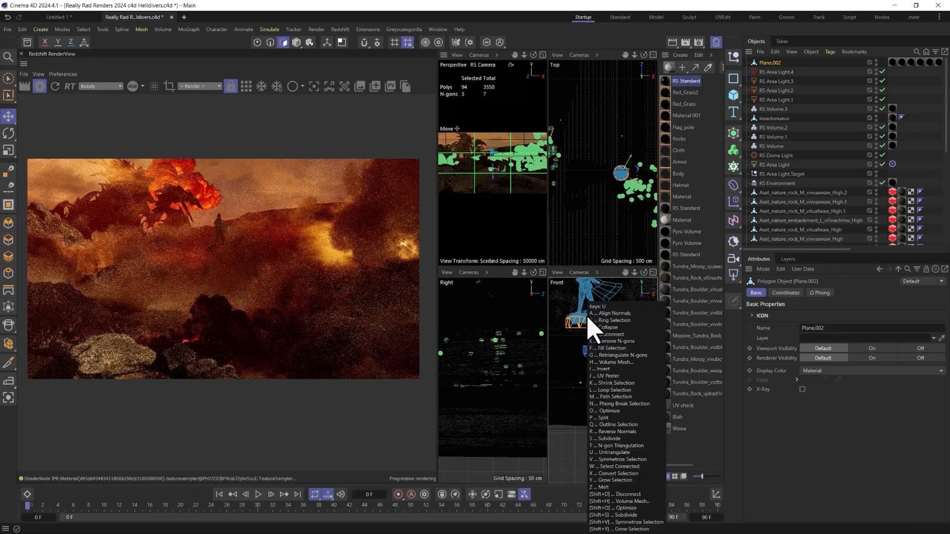
{"action": "key", "text": "f"}
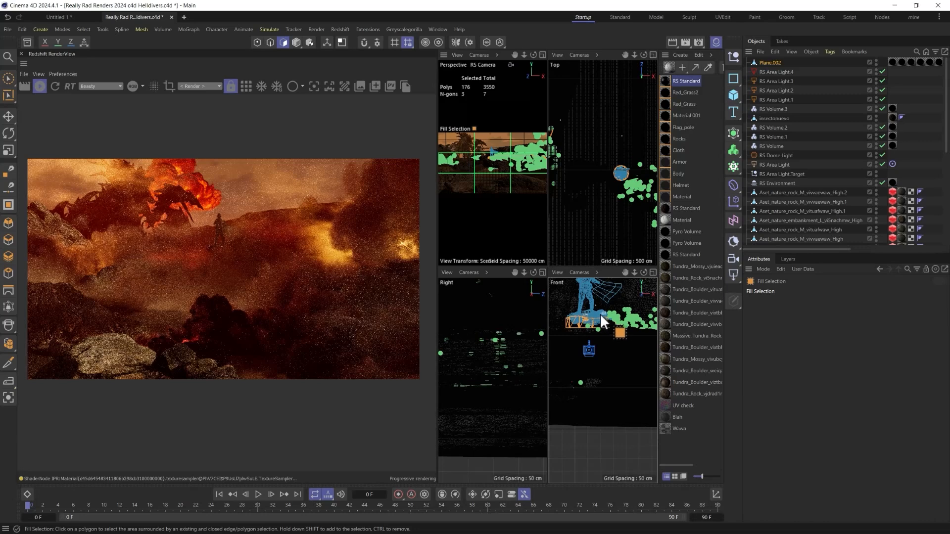
{"action": "left_click", "coordinate": [597, 318], "text": "shift"}
{"action": "left_click", "coordinate": [604, 318], "text": "shift"}
Step: Add the remaining pedestal polygons under the Helldiver to the selection, using Brush Selection with a size of 10
{"action": "left_click", "coordinate": [8, 116]}
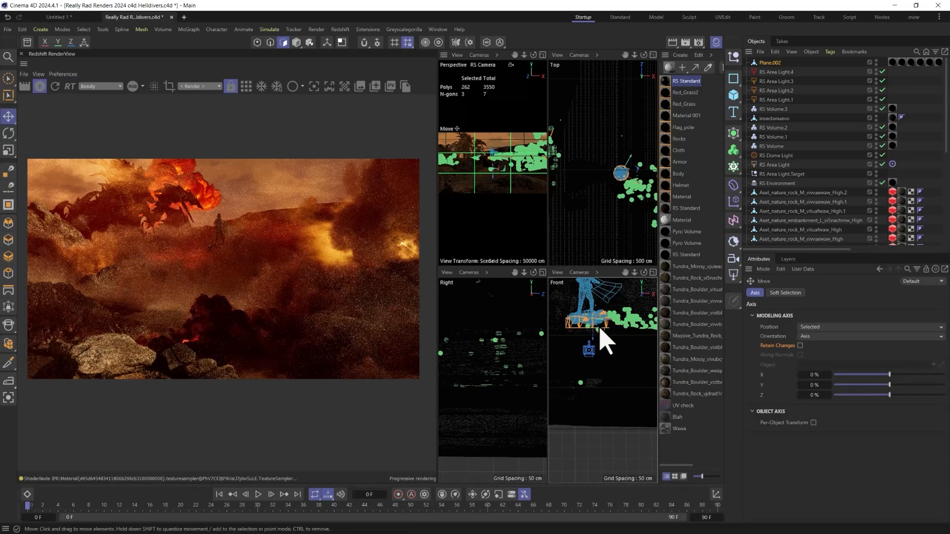
{"action": "double_click", "coordinate": [582, 315], "text": "shift"}
{"action": "left_click", "coordinate": [586, 316], "text": "shift"}
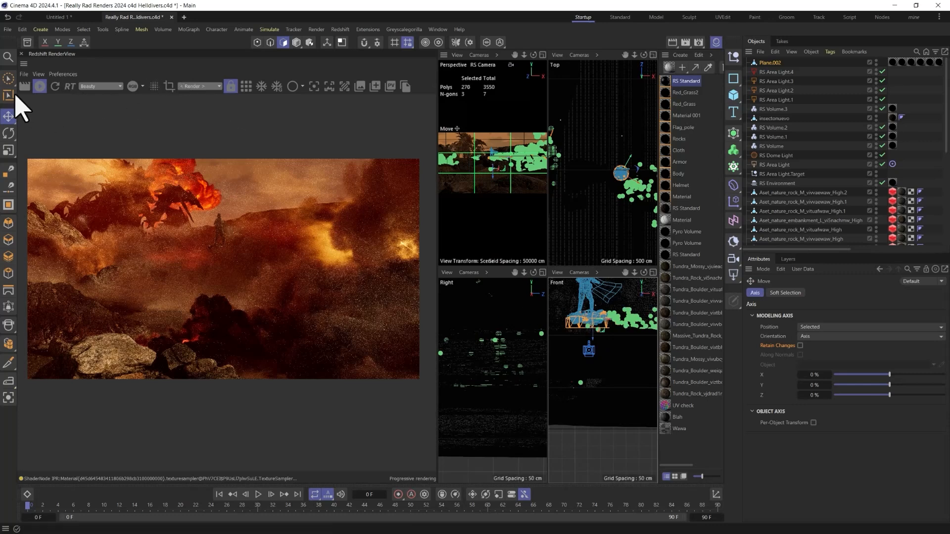
{"action": "left_click", "coordinate": [8, 79]}
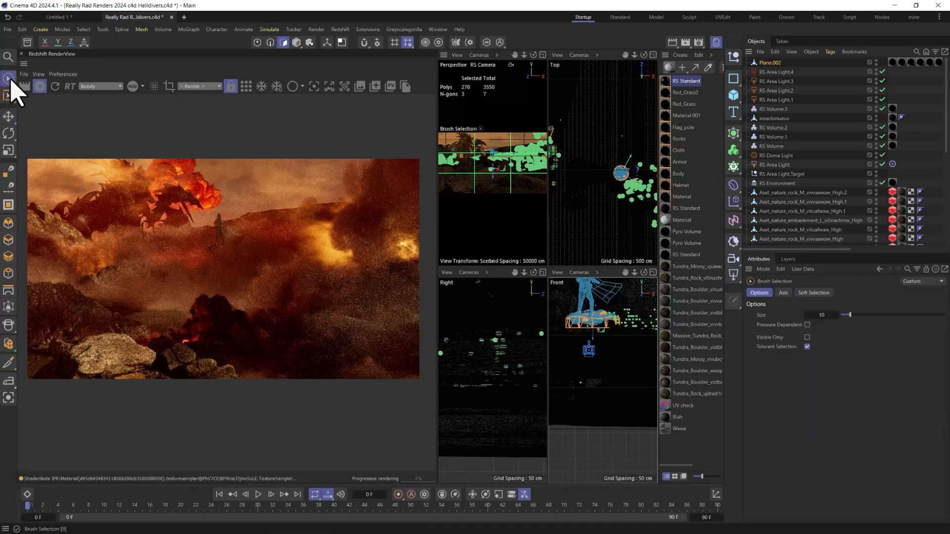
{"action": "mouse_move", "coordinate": [571, 331]}
{"action": "left_mouse_down"}
{"action": "mouse_move", "coordinate": [615, 329]}
{"action": "mouse_move", "coordinate": [567, 328]}
{"action": "mouse_move", "coordinate": [589, 330]}
{"action": "left_mouse_up"}
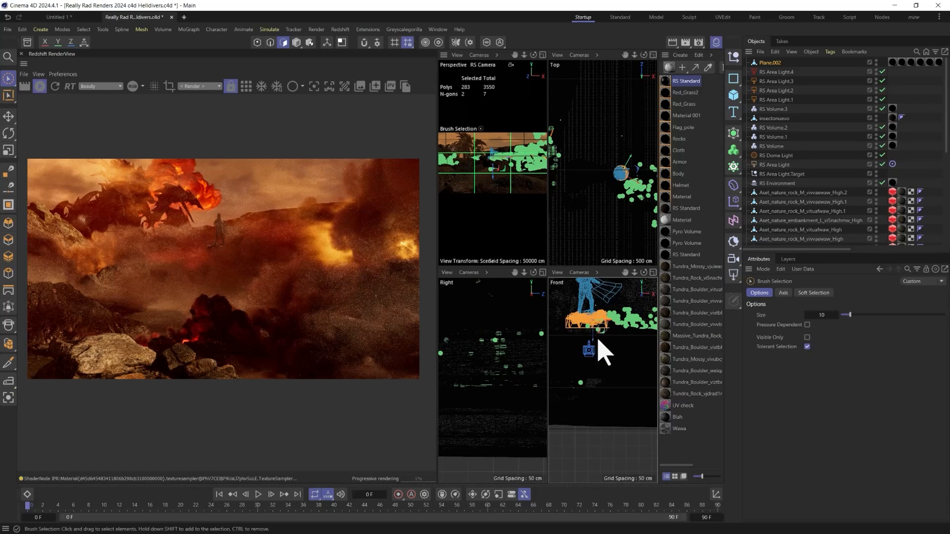
{"action": "scroll", "coordinate": [665, 361], "scroll_direction": "down", "scroll_amount": 1}
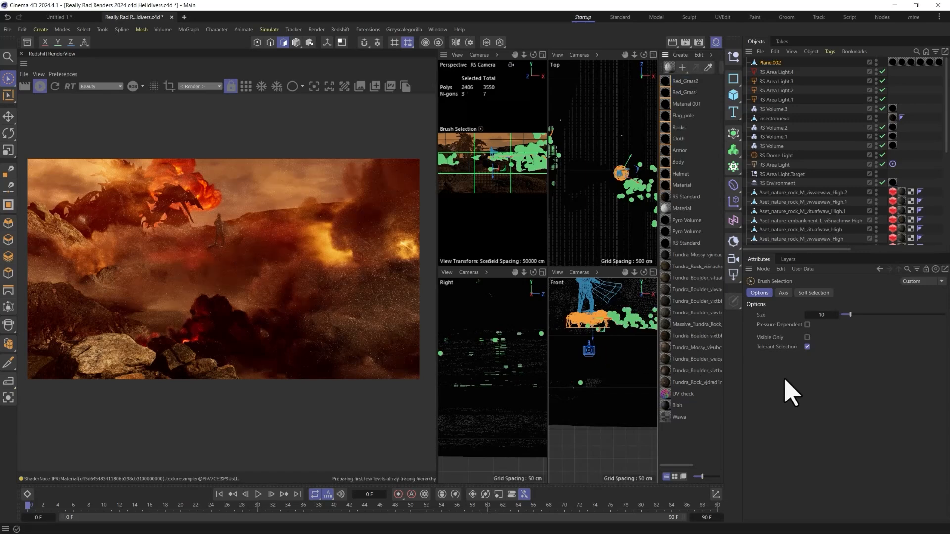
Step: Create a replacement RS Standard material and assign it to the Helldiver object Plane.002
{"action": "left_click", "coordinate": [764, 64]}
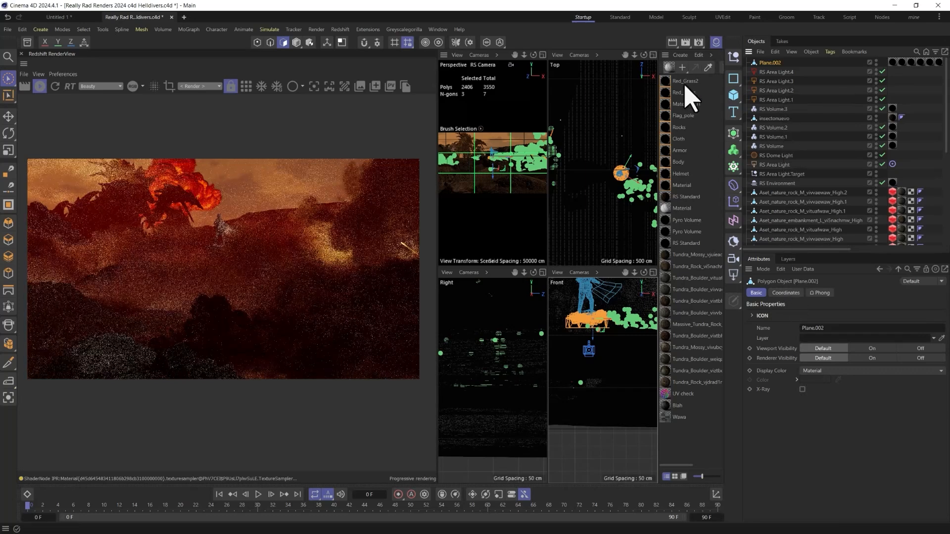
{"action": "left_click", "coordinate": [670, 68]}
{"action": "left_click_drag", "start_coordinate": [666, 81], "coordinate": [765, 61]}
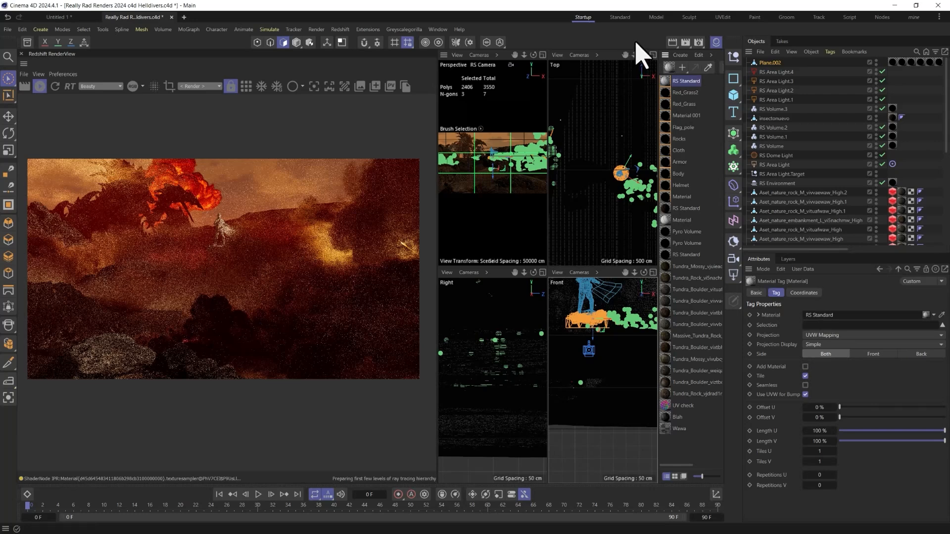
Step: Set the replacement RS Standard material's base color to near-black
{"action": "left_click", "coordinate": [668, 82]}
{"action": "left_click", "coordinate": [843, 386]}
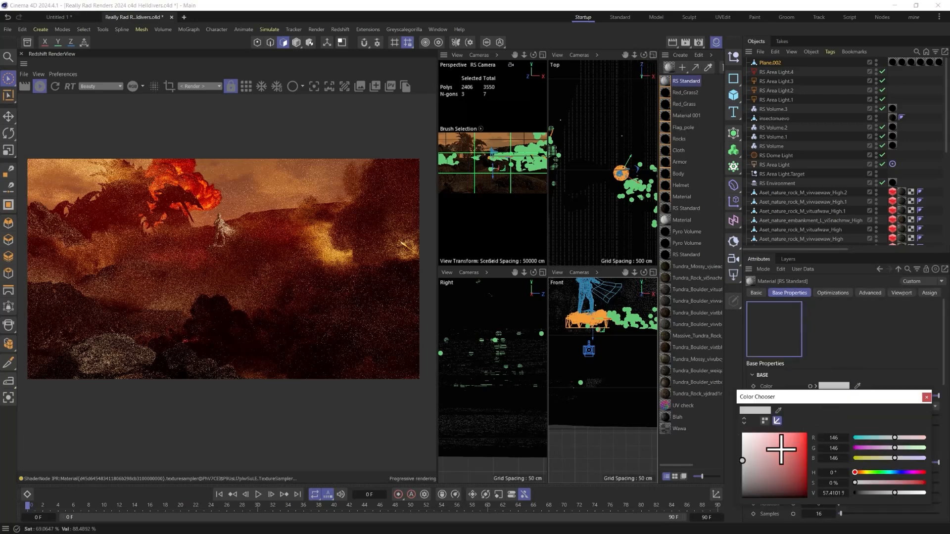
{"action": "left_click_drag", "start_coordinate": [778, 454], "coordinate": [742, 497]}
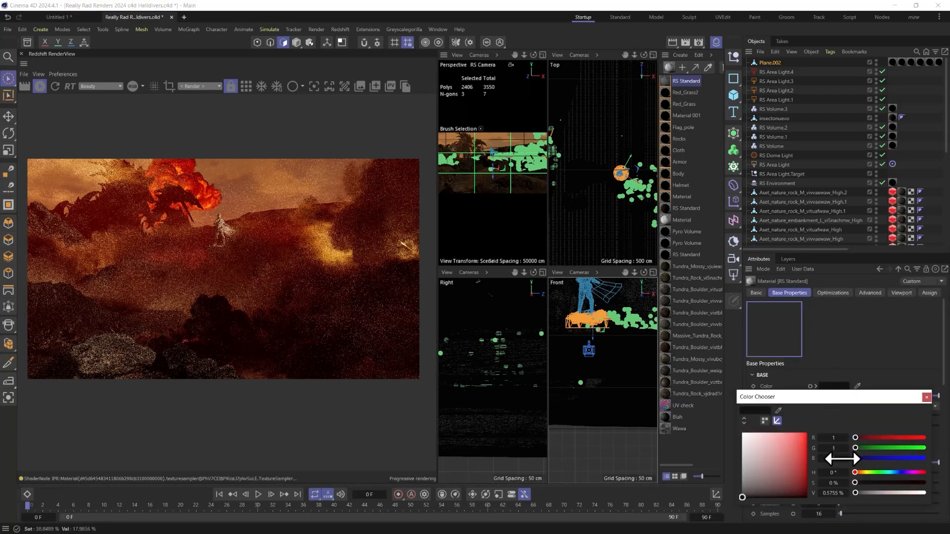
{"action": "left_click", "coordinate": [926, 397]}
Step: Set the replacement material's metalness to about 0.4 and its reflection roughness to about 0.16
{"action": "left_click_drag", "start_coordinate": [866, 482], "coordinate": [846, 474]}
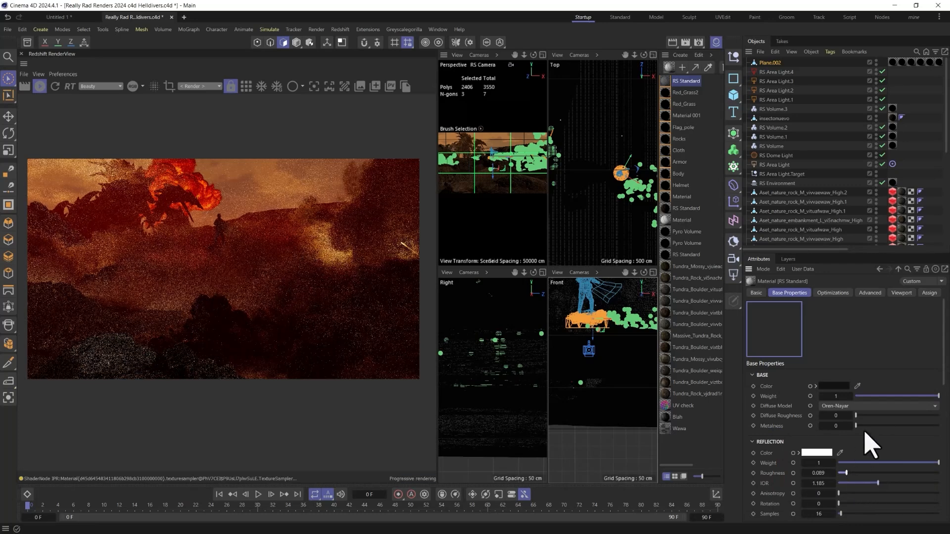
{"action": "left_click_drag", "start_coordinate": [855, 426], "coordinate": [888, 426]}
{"action": "left_click_drag", "start_coordinate": [860, 472], "coordinate": [854, 473]}
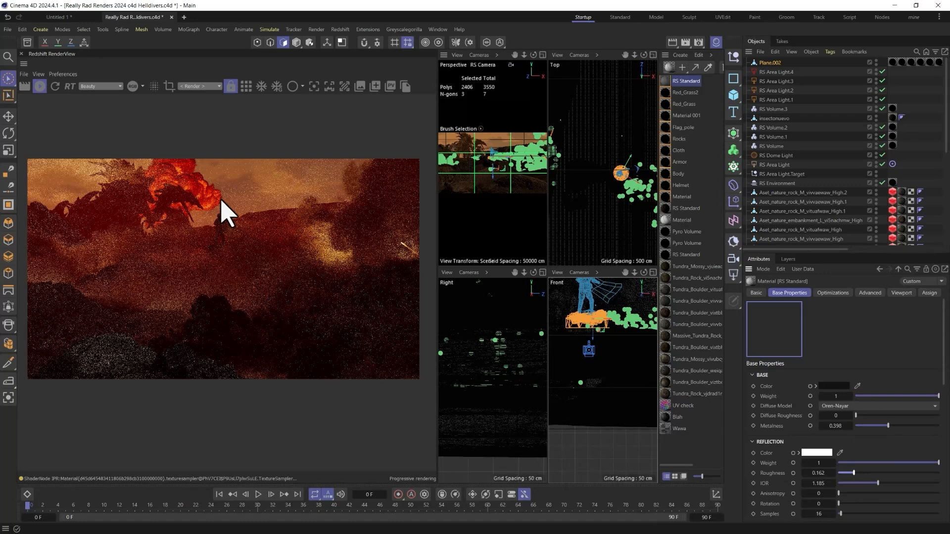
Step: Shift the Helldiver object Plane.002 slightly on the ridge in the Perspective view, and rotate it to face a new direction
{"action": "left_click", "coordinate": [771, 63]}
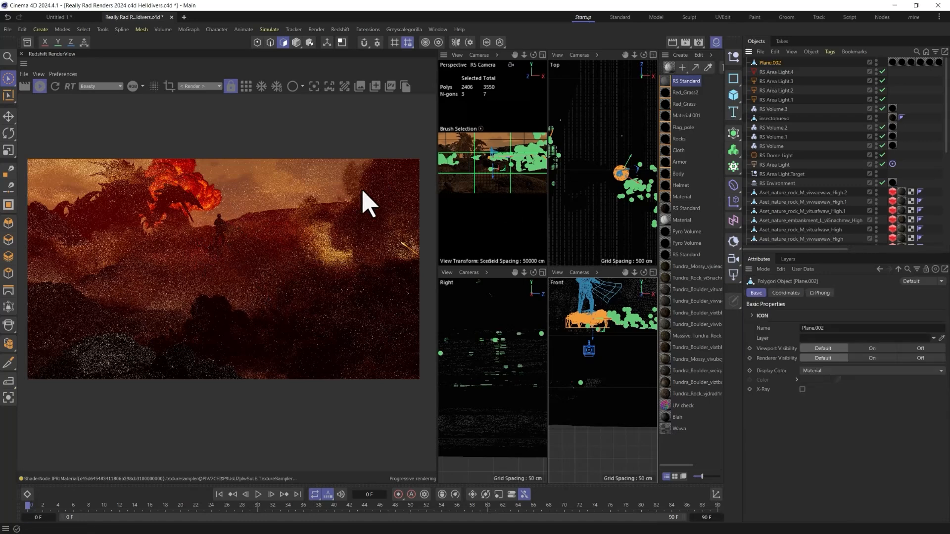
{"action": "middle_click", "coordinate": [498, 169]}
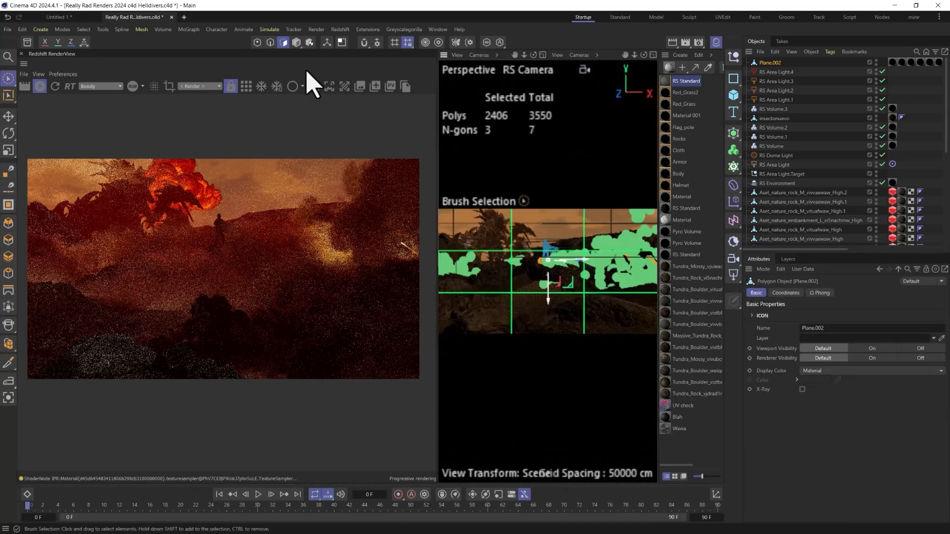
{"action": "left_click", "coordinate": [299, 44]}
{"action": "key", "text": "e"}
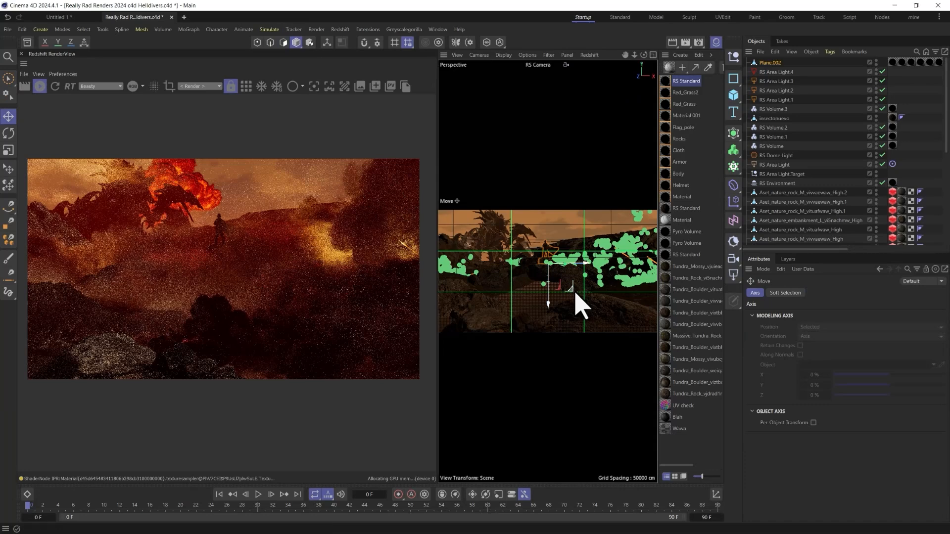
{"action": "mouse_move", "coordinate": [576, 304]}
{"action": "left_mouse_down"}
{"action": "mouse_move", "coordinate": [562, 310]}
{"action": "mouse_move", "coordinate": [570, 310]}
{"action": "left_mouse_up"}
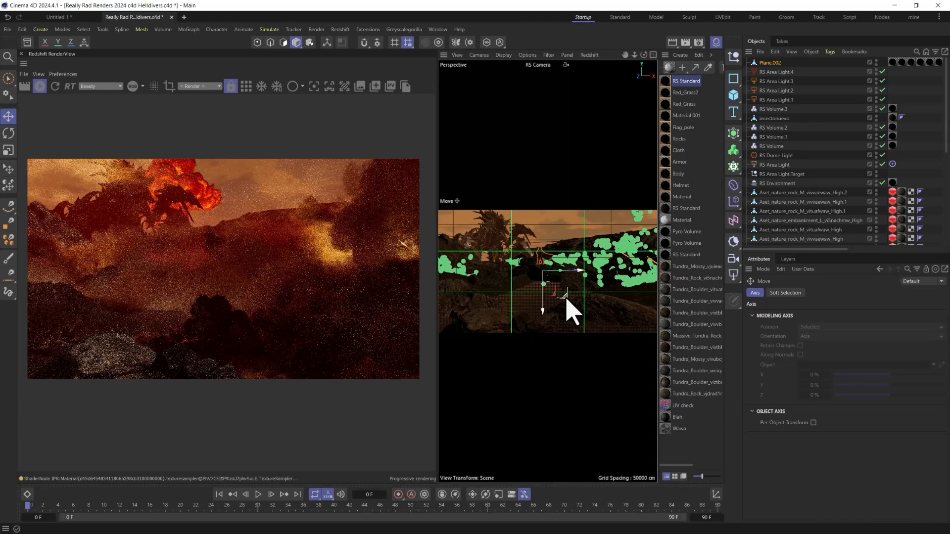
{"action": "key", "text": "r"}
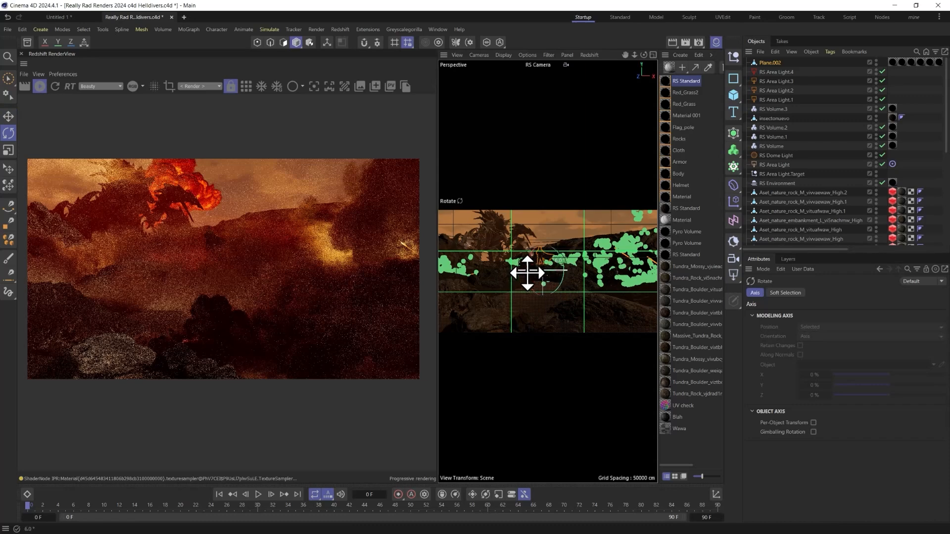
{"action": "left_click_drag", "start_coordinate": [530, 271], "coordinate": [555, 271]}
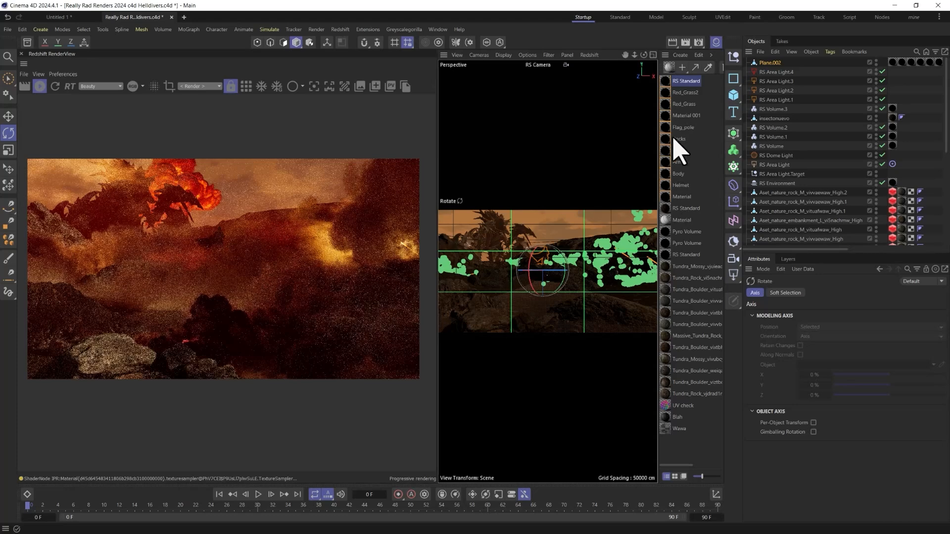
Step: Replace the Cloth material with a new RS Standard material and give it a dark grey base color
{"action": "left_click", "coordinate": [670, 64]}
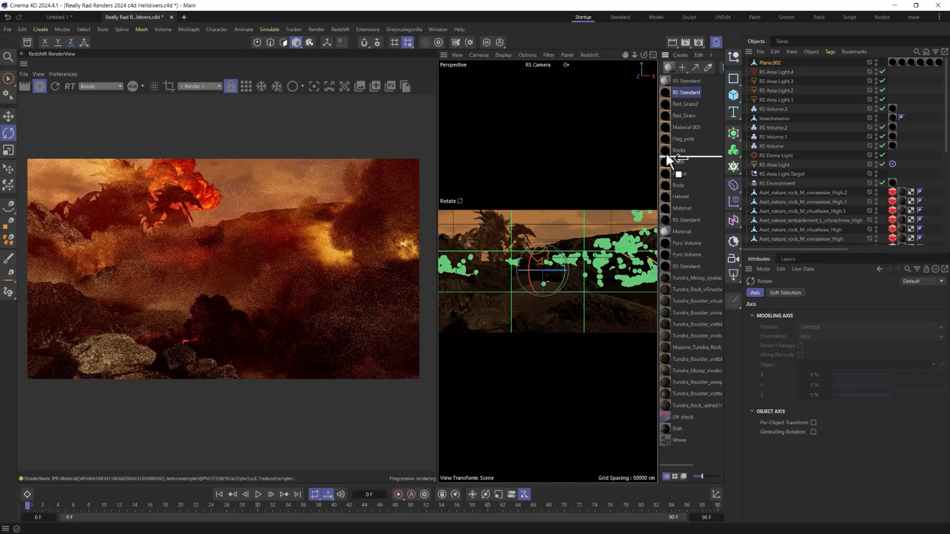
{"action": "left_click_drag", "start_coordinate": [666, 153], "coordinate": [666, 160]}
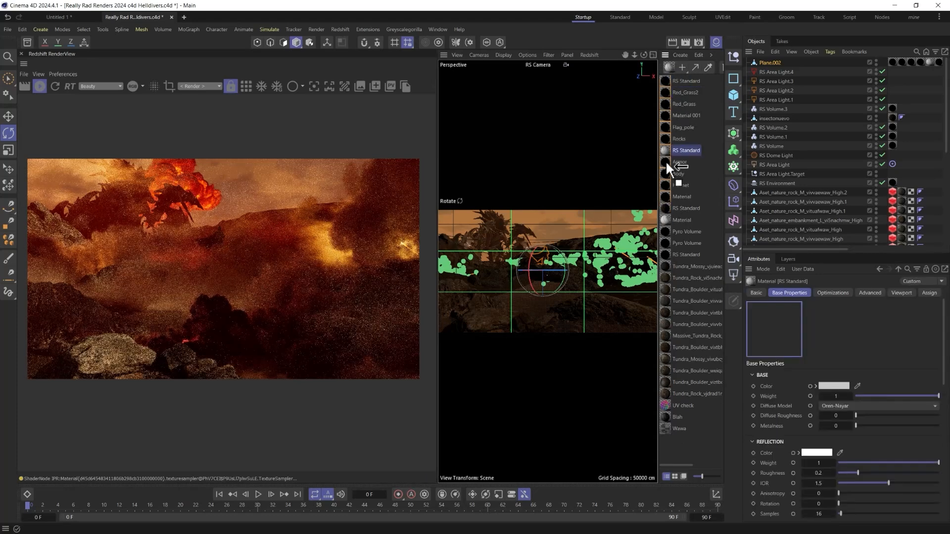
{"action": "double_click", "coordinate": [667, 153]}
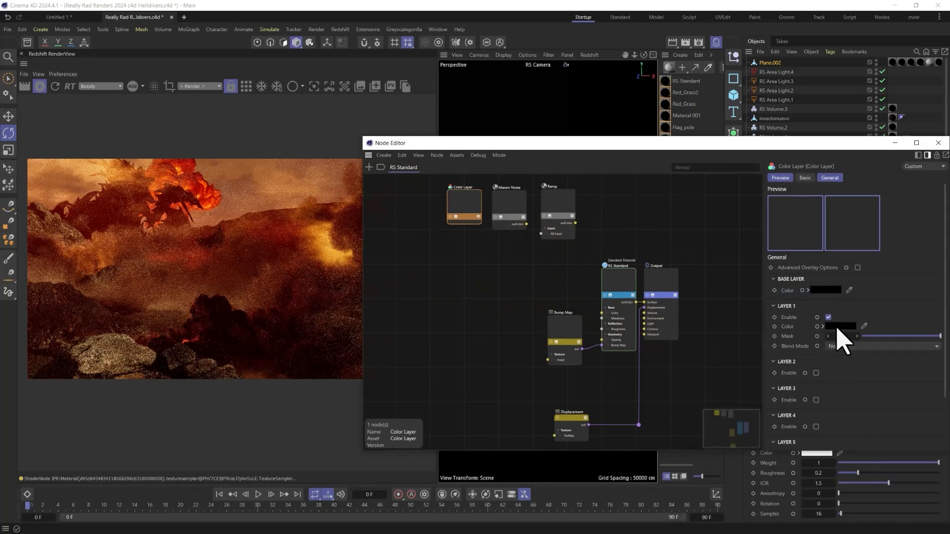
{"action": "left_click", "coordinate": [627, 287]}
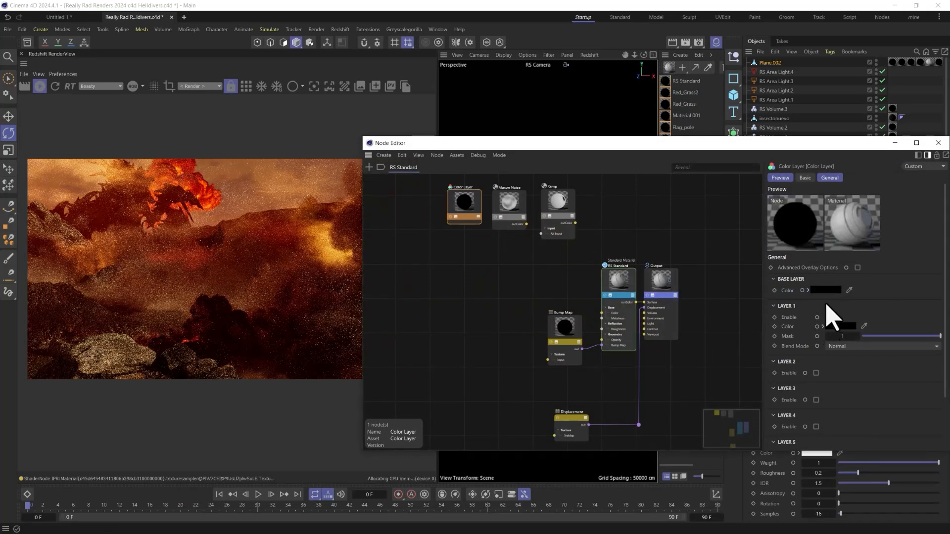
{"action": "left_click", "coordinate": [855, 280]}
{"action": "left_click_drag", "start_coordinate": [791, 346], "coordinate": [769, 375]}
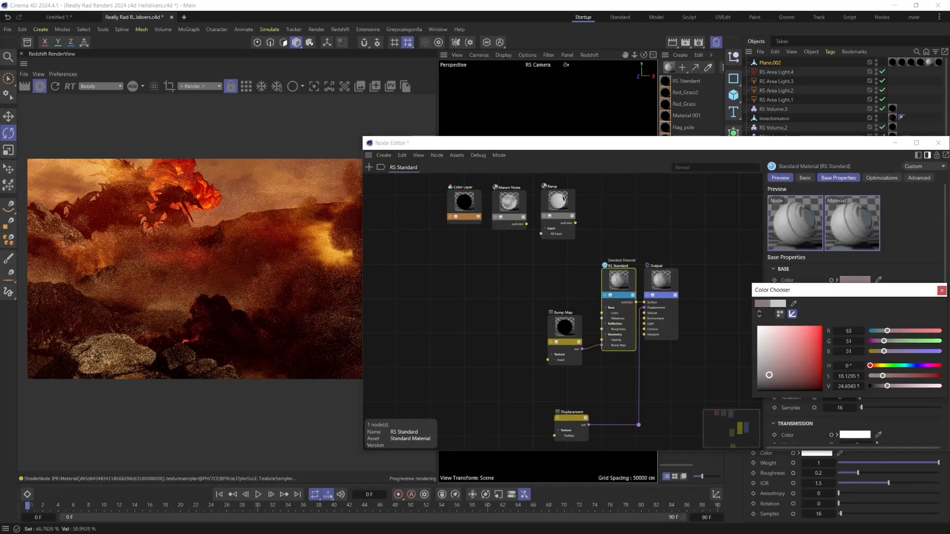
{"action": "left_click", "coordinate": [941, 290]}
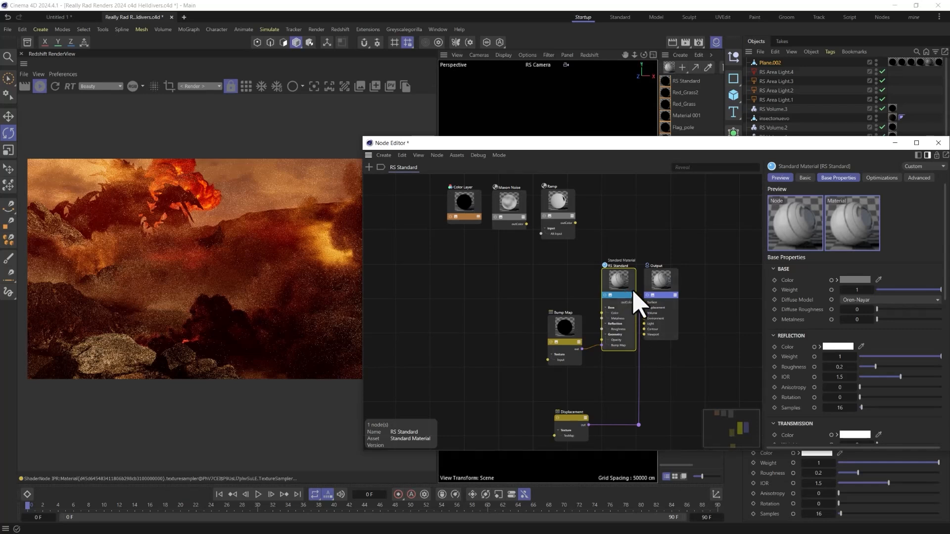
Step: Set the new cloth material's reflection roughness to about 0.4 and its sheen weight to about 0.7
{"action": "left_click", "coordinate": [892, 367]}
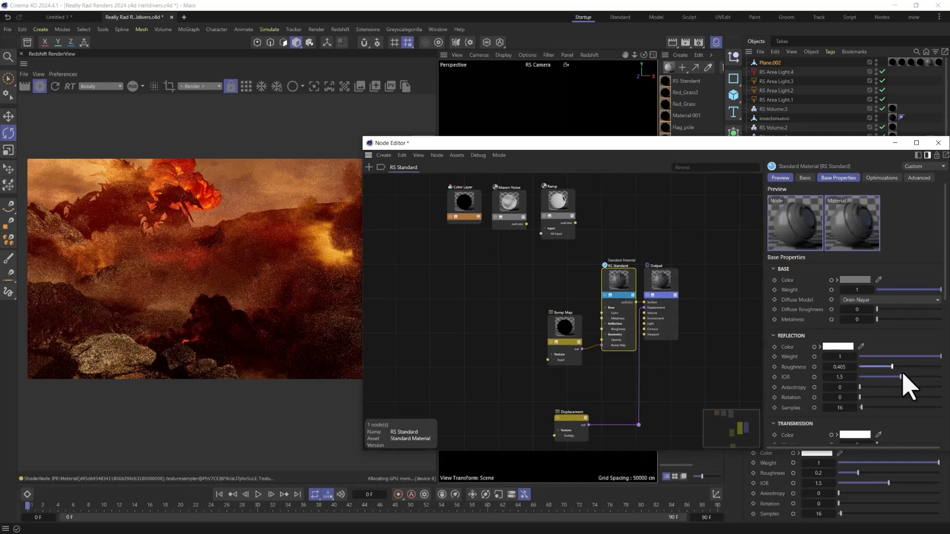
{"action": "scroll", "coordinate": [791, 382], "scroll_direction": "down", "scroll_amount": 10}
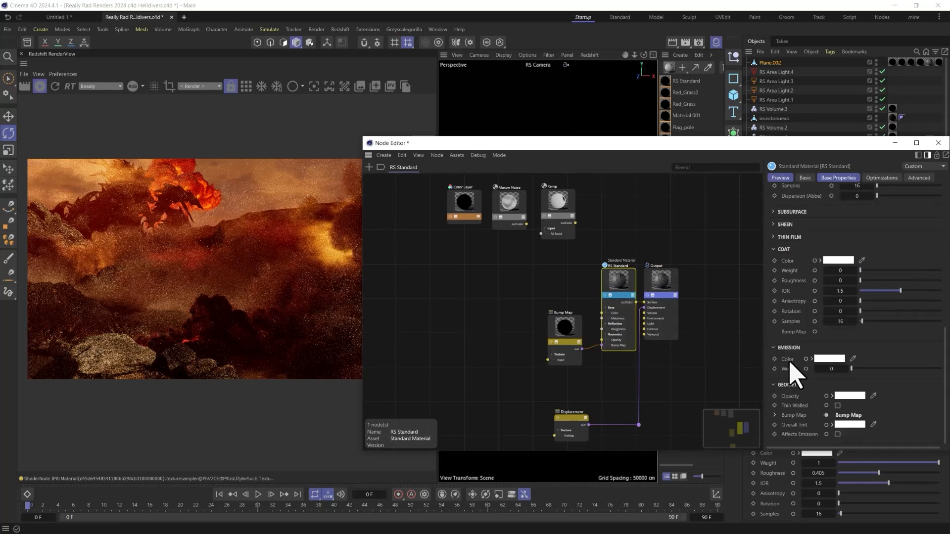
{"action": "left_click", "coordinate": [776, 225]}
{"action": "left_click_drag", "start_coordinate": [887, 246], "coordinate": [917, 246]}
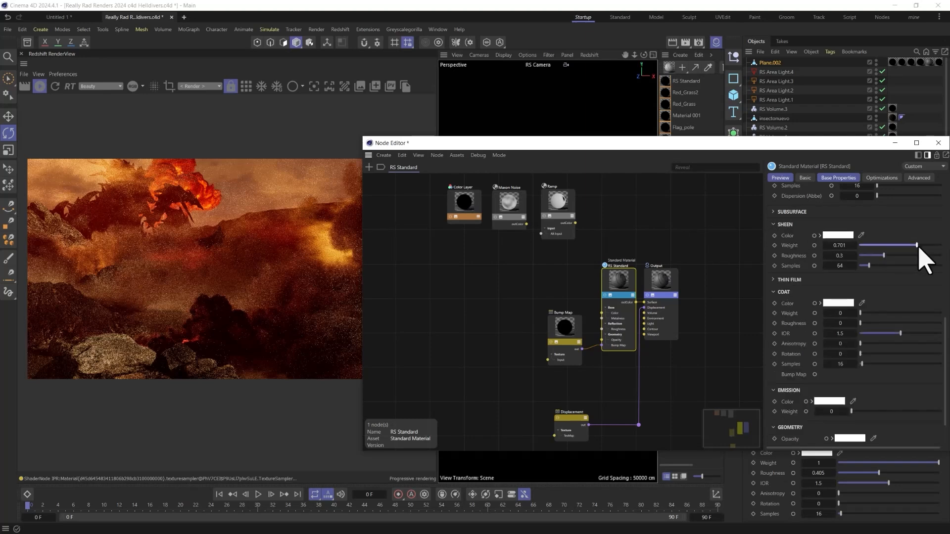
{"action": "left_click", "coordinate": [938, 143]}
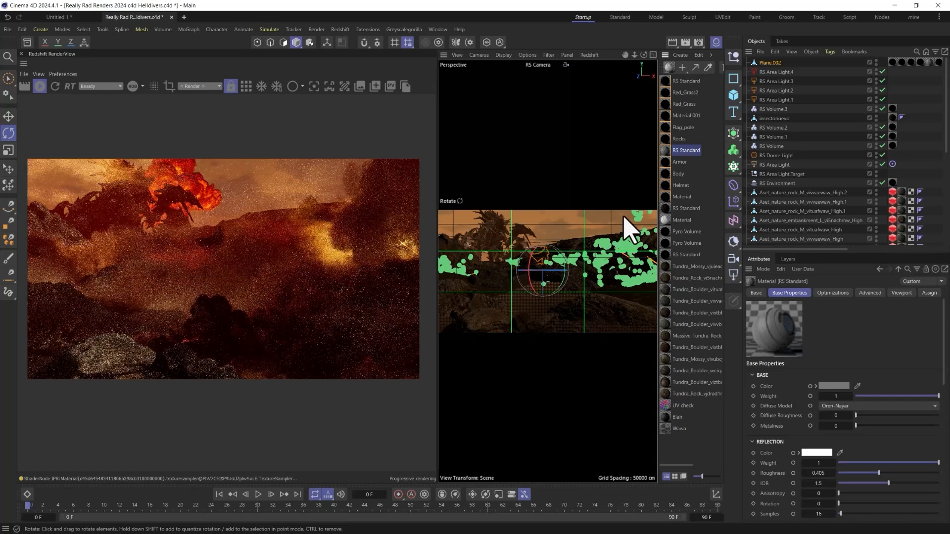
Step: Nudge the rotated Helldiver object Plane.002 sideways along the ridge to refine its position in the camera framing
{"action": "left_click", "coordinate": [762, 65]}
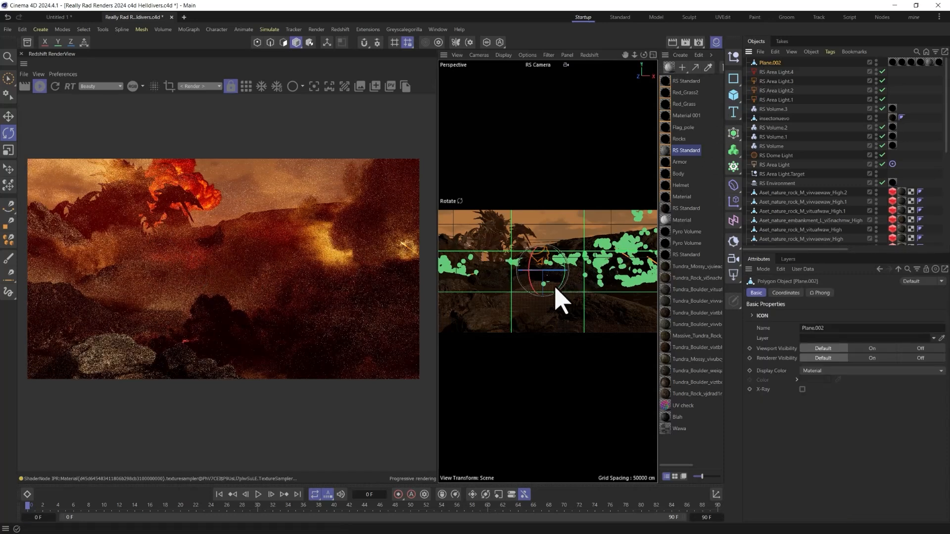
{"action": "key", "text": "e"}
{"action": "left_click_drag", "start_coordinate": [516, 271], "coordinate": [520, 270]}
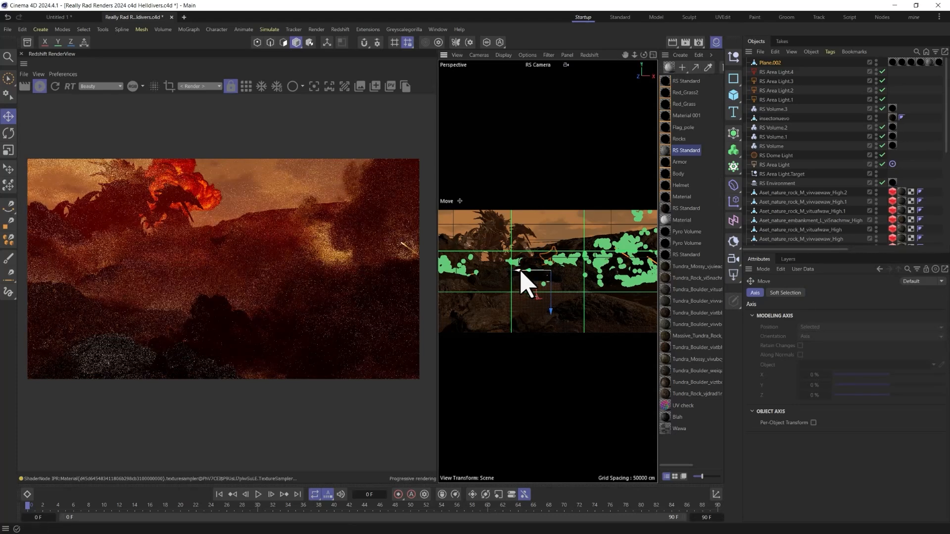
{"action": "left_click_drag", "start_coordinate": [520, 274], "coordinate": [518, 272]}
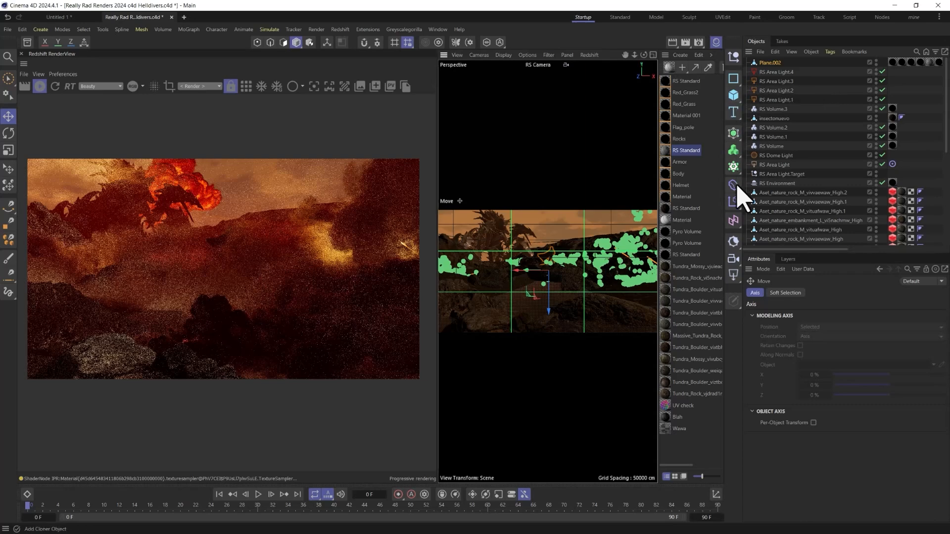
Step: Duplicate the red RS Area Light.4, and make a second copy moved up toward the Helldiver in the Perspective view
{"action": "left_click", "coordinate": [774, 72]}
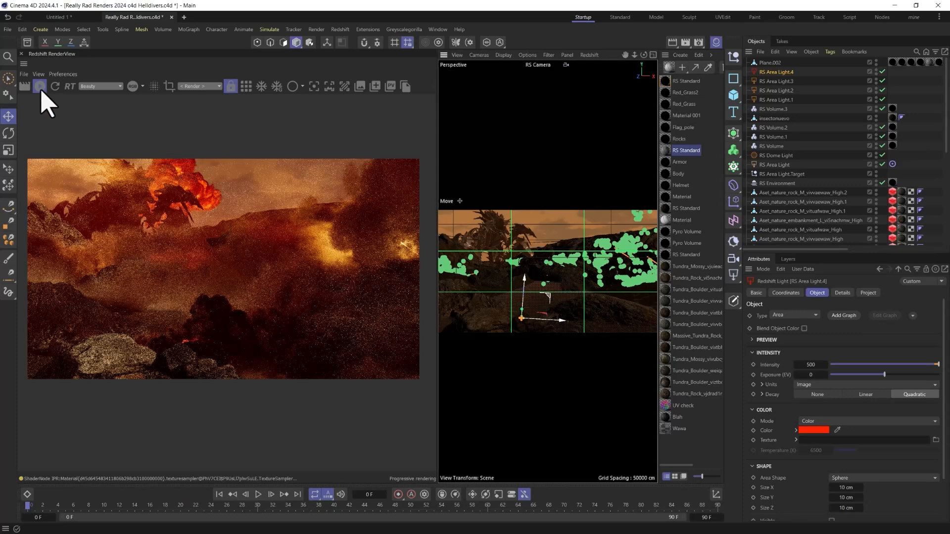
{"action": "key", "text": "ctrl+v"}
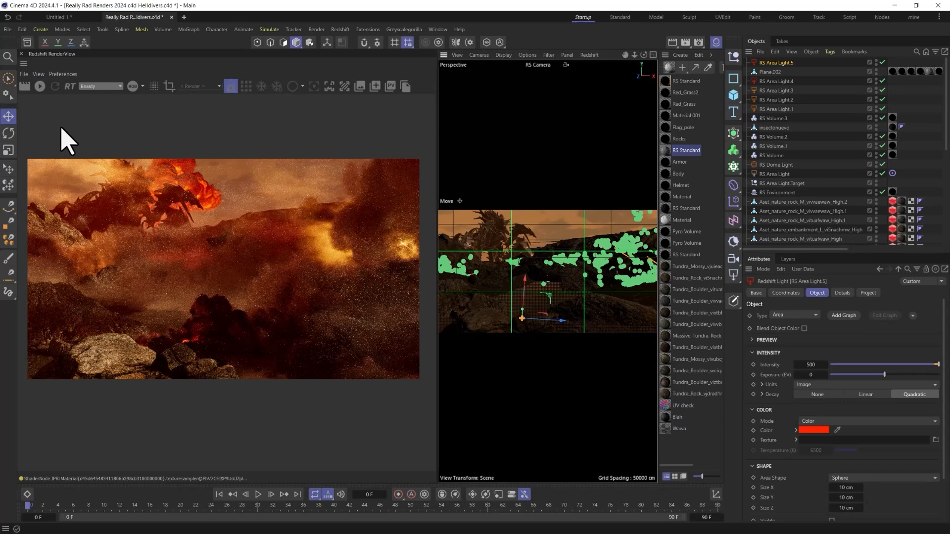
{"action": "mouse_move", "coordinate": [550, 295]}
{"action": "left_mouse_down"}
{"action": "mouse_move", "coordinate": [619, 256]}
{"action": "mouse_move", "coordinate": [564, 287]}
{"action": "mouse_move", "coordinate": [569, 308]}
{"action": "mouse_move", "coordinate": [555, 312]}
{"action": "left_mouse_up"}
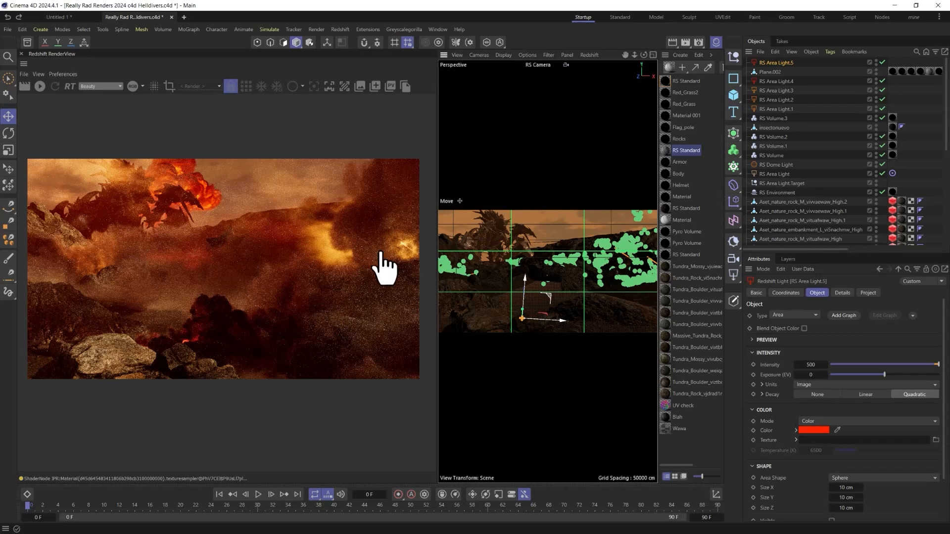
{"action": "left_click_drag", "start_coordinate": [547, 296], "coordinate": [552, 233], "text": "ctrl"}
Step: Move the newest red area light copy across the scene toward the ridge area in the Top view
{"action": "middle_click", "coordinate": [549, 262]}
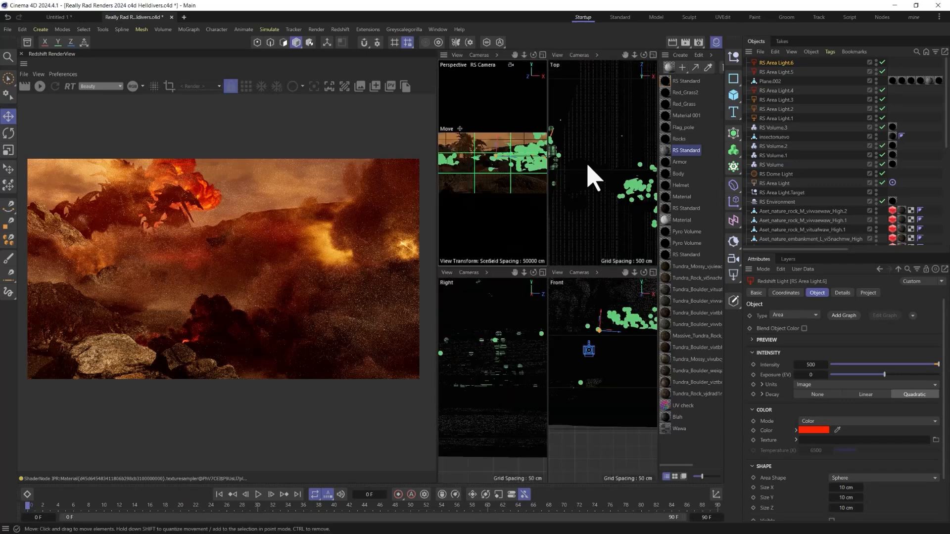
{"action": "middle_click", "coordinate": [628, 162]}
{"action": "scroll", "coordinate": [627, 171], "scroll_direction": "down", "scroll_amount": 5}
{"action": "left_click_drag", "start_coordinate": [633, 202], "coordinate": [654, 170]}
{"action": "middle_click_drag", "start_coordinate": [632, 205], "coordinate": [557, 173], "text": "alt"}
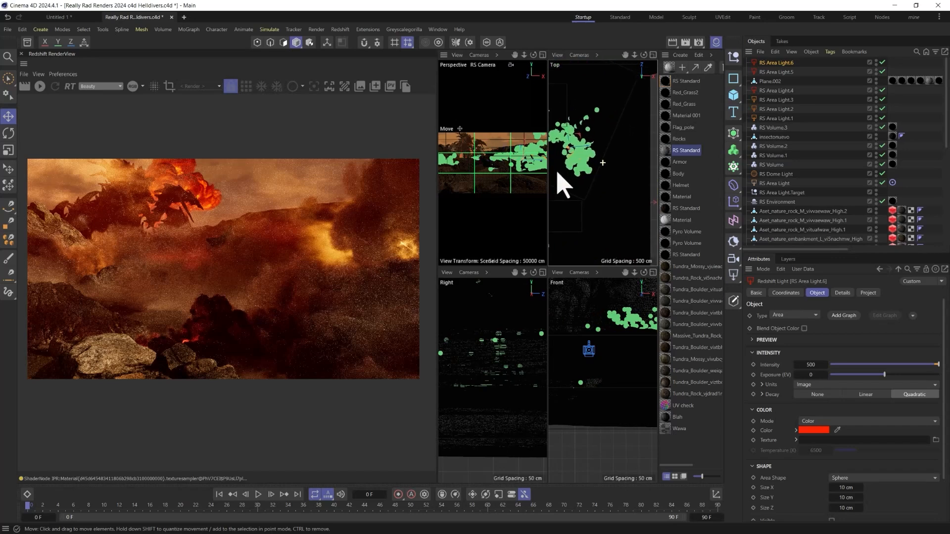
{"action": "scroll", "coordinate": [578, 156], "scroll_direction": "up", "scroll_amount": 5}
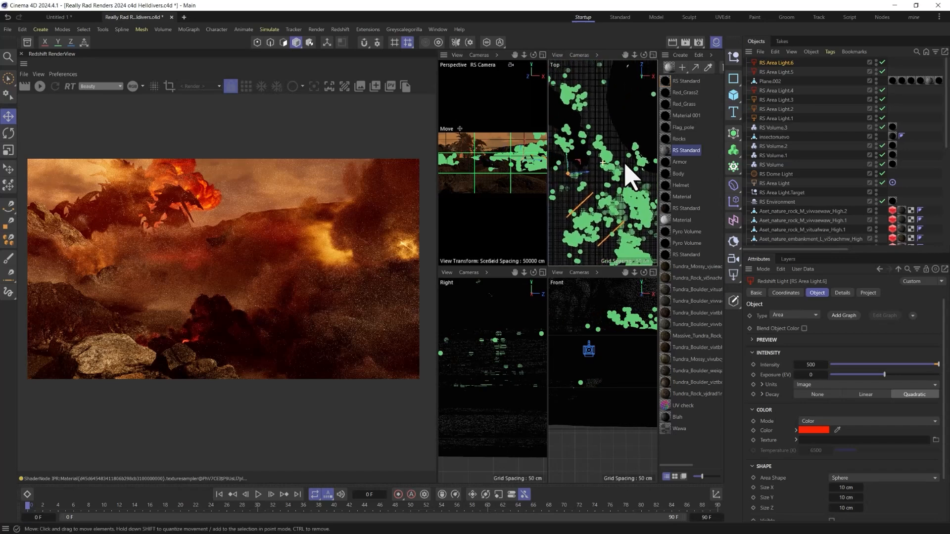
{"action": "middle_click_drag", "start_coordinate": [624, 164], "coordinate": [643, 182], "text": "alt"}
{"action": "left_click_drag", "start_coordinate": [621, 184], "coordinate": [572, 130]}
{"action": "middle_click_drag", "start_coordinate": [572, 130], "coordinate": [644, 160], "text": "alt"}
{"action": "middle_click_drag", "start_coordinate": [601, 139], "coordinate": [655, 136], "text": "alt"}
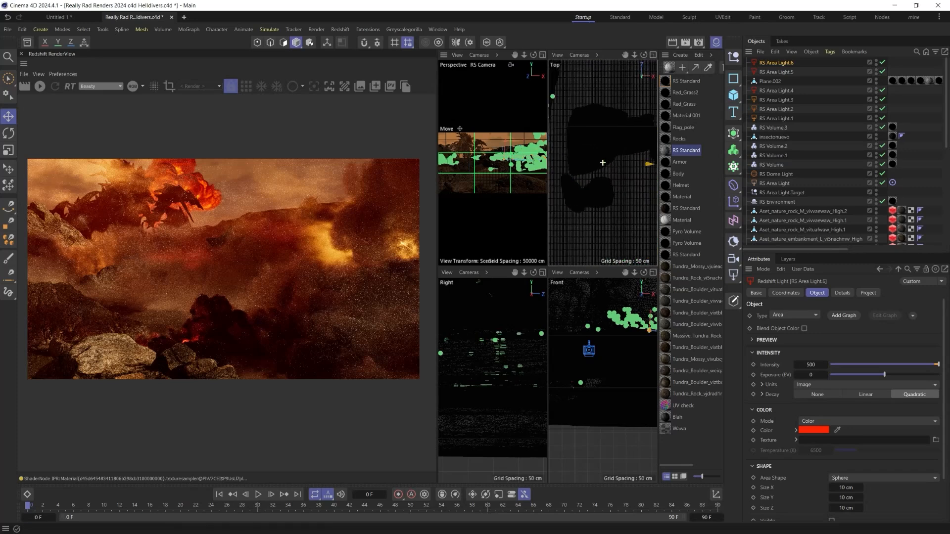
{"action": "mouse_move", "coordinate": [602, 163]}
{"action": "middle_mouse_down", "text": "alt"}
{"action": "mouse_move", "coordinate": [612, 173]}
{"action": "mouse_move", "coordinate": [600, 153]}
{"action": "middle_mouse_up", "text": "alt"}
Step: Switch the Top view from wireframe to a shaded display
{"action": "left_click", "coordinate": [597, 55]}
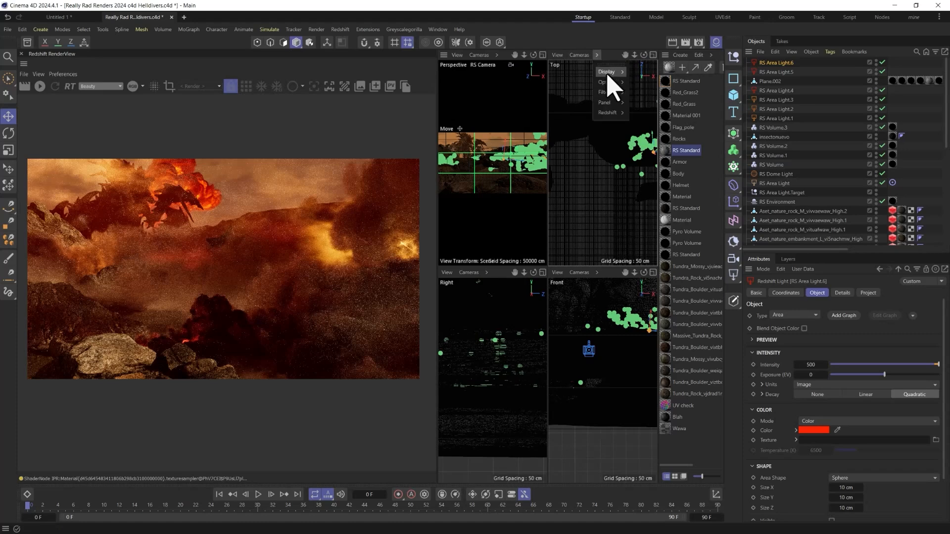
{"action": "mouse_move", "coordinate": [610, 75]}
{"action": "left_click", "coordinate": [645, 89]}
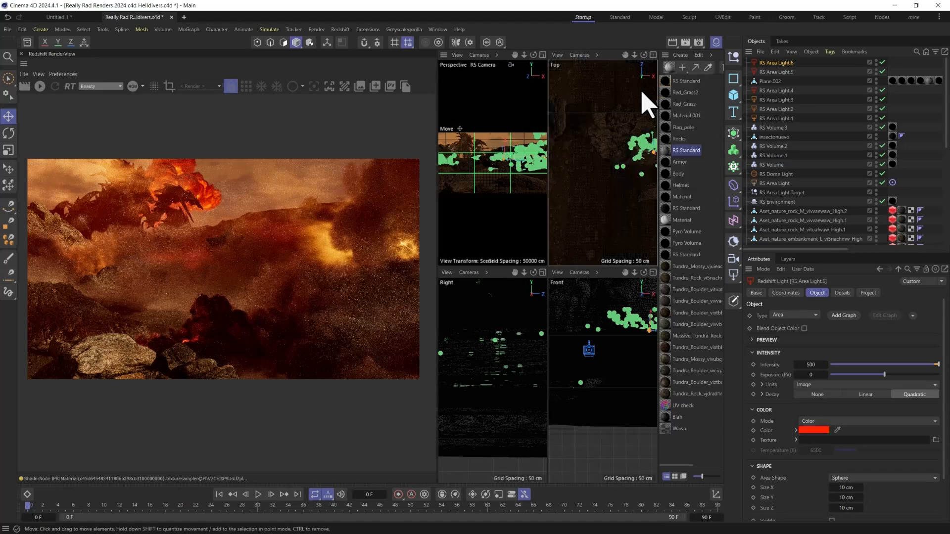
Step: Reposition RS Area Light.6 among the rocks near the Helldiver in the shaded Top view
{"action": "right_click_drag", "start_coordinate": [603, 163], "coordinate": [618, 162], "text": "alt"}
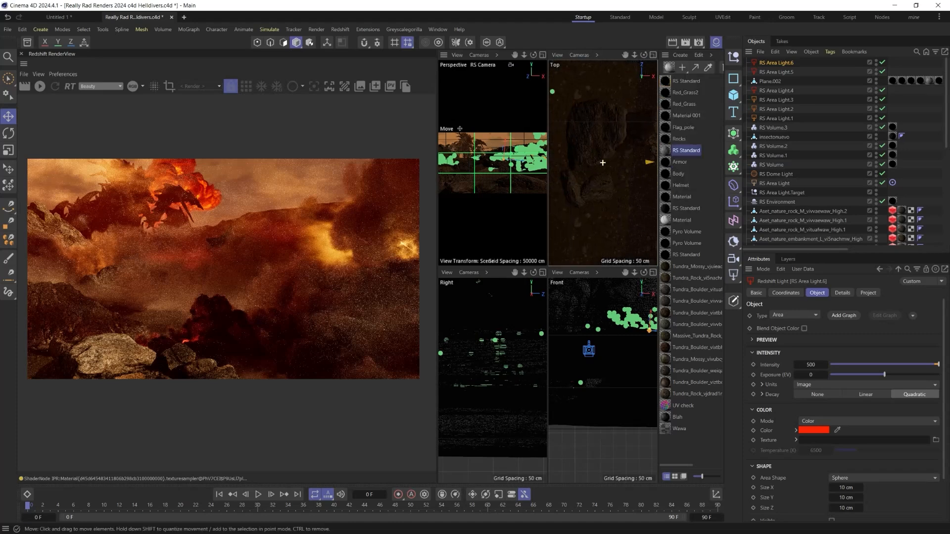
{"action": "middle_click_drag", "start_coordinate": [619, 163], "coordinate": [598, 120], "text": "alt"}
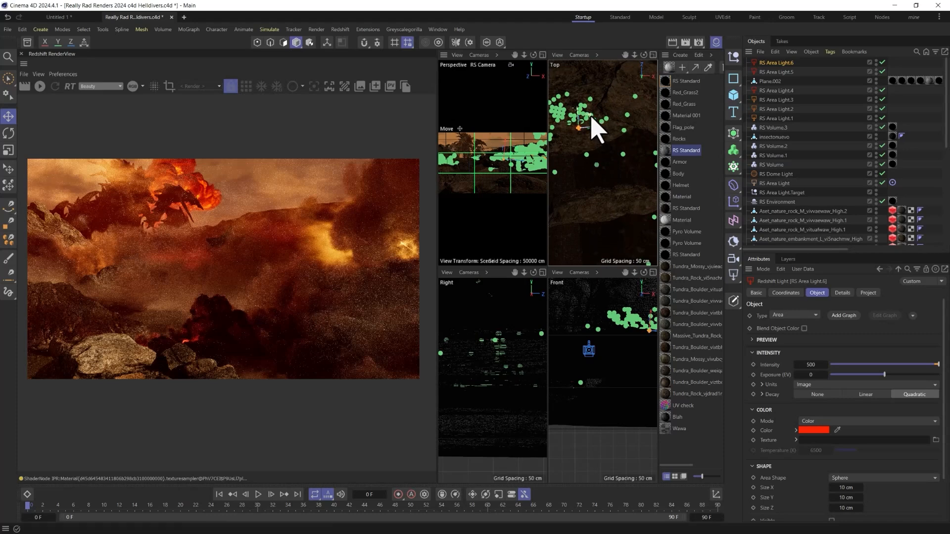
{"action": "left_click_drag", "start_coordinate": [592, 88], "coordinate": [588, 80]}
{"action": "middle_click_drag", "start_coordinate": [580, 142], "coordinate": [623, 179], "text": "alt"}
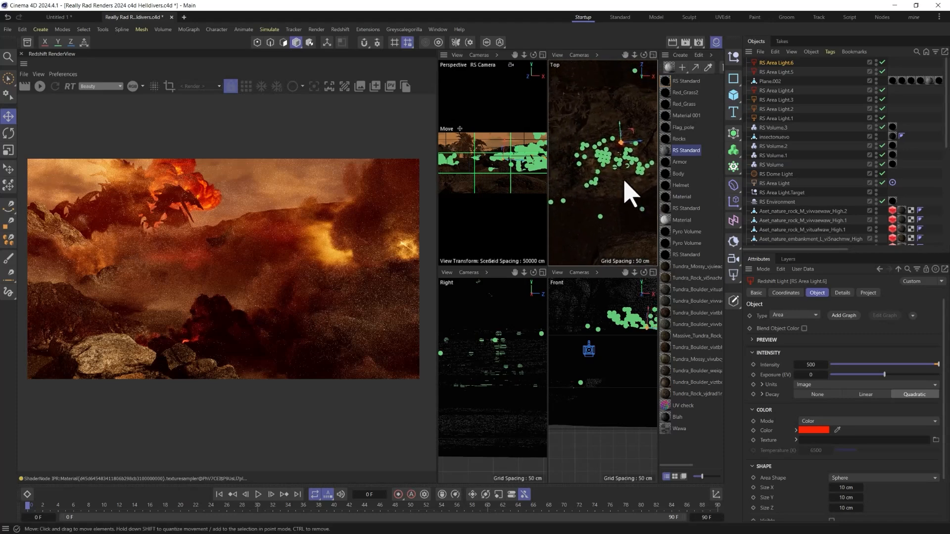
{"action": "scroll", "coordinate": [624, 180], "scroll_direction": "up", "scroll_amount": 3}
{"action": "scroll", "coordinate": [628, 192], "scroll_direction": "down", "scroll_amount": 4}
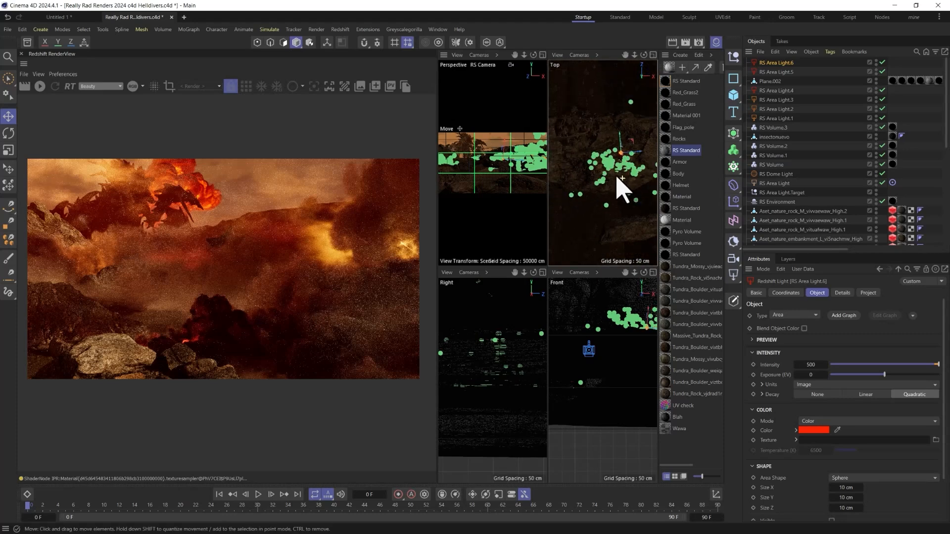
{"action": "left_click_drag", "start_coordinate": [633, 147], "coordinate": [607, 123]}
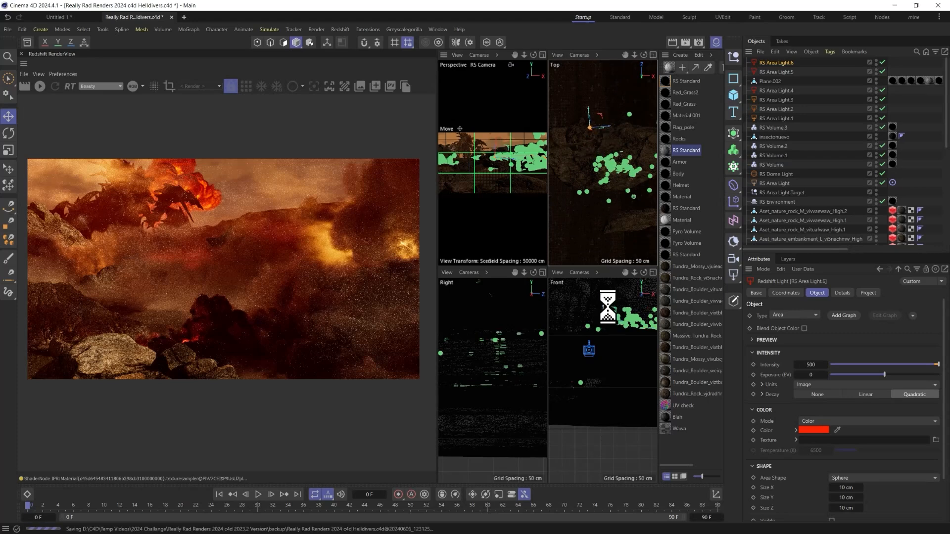
Step: Switch the Front view from wireframe to a shaded display
{"action": "left_click", "coordinate": [596, 273]}
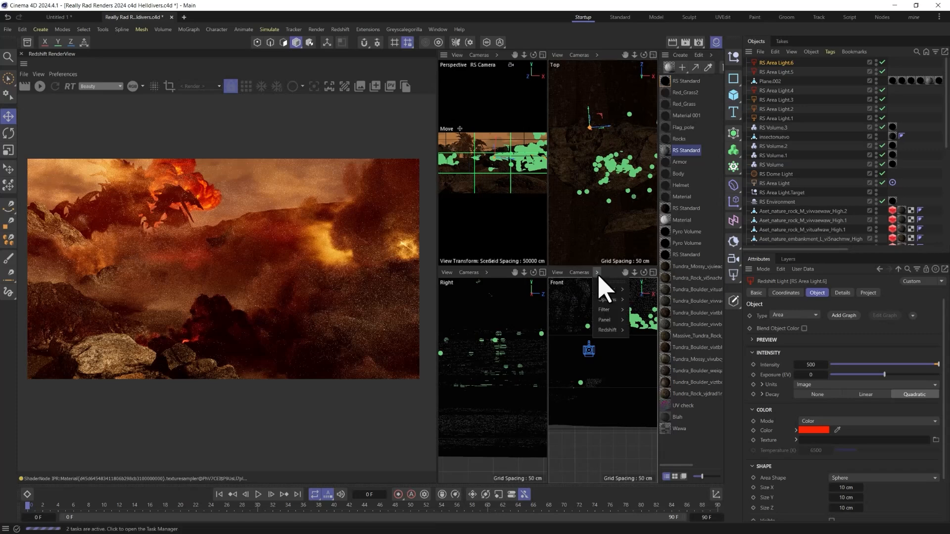
{"action": "mouse_move", "coordinate": [608, 290]}
{"action": "left_click", "coordinate": [642, 327]}
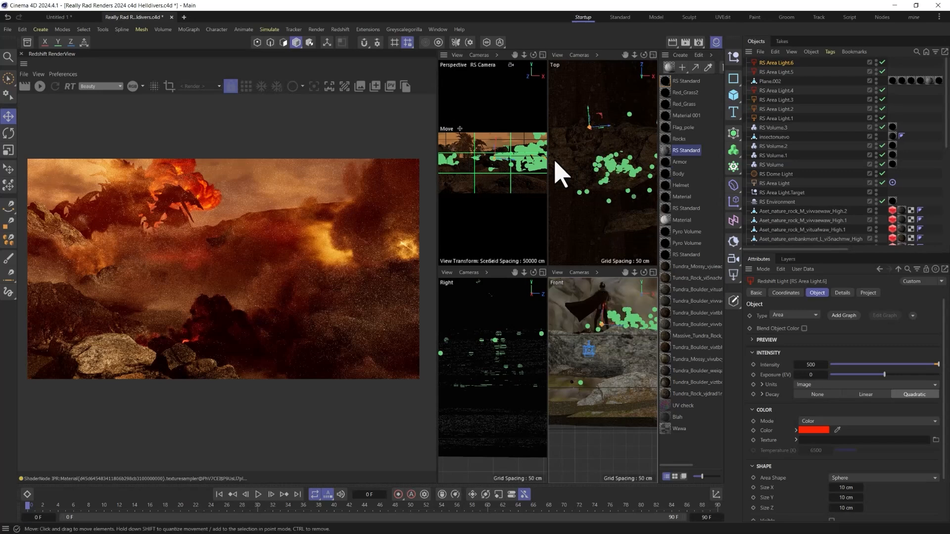
Step: Set the area shape of RS Area Light.6 to Disc
{"action": "middle_click", "coordinate": [514, 173]}
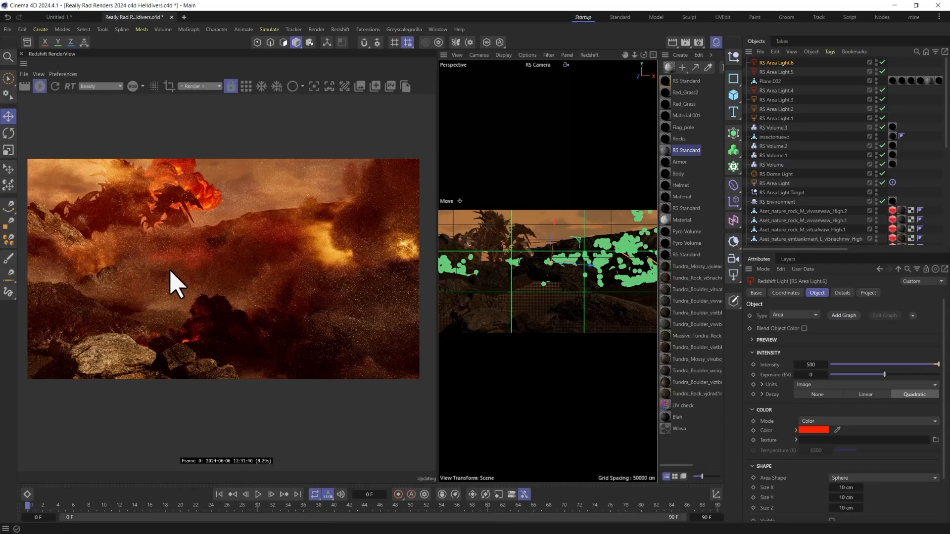
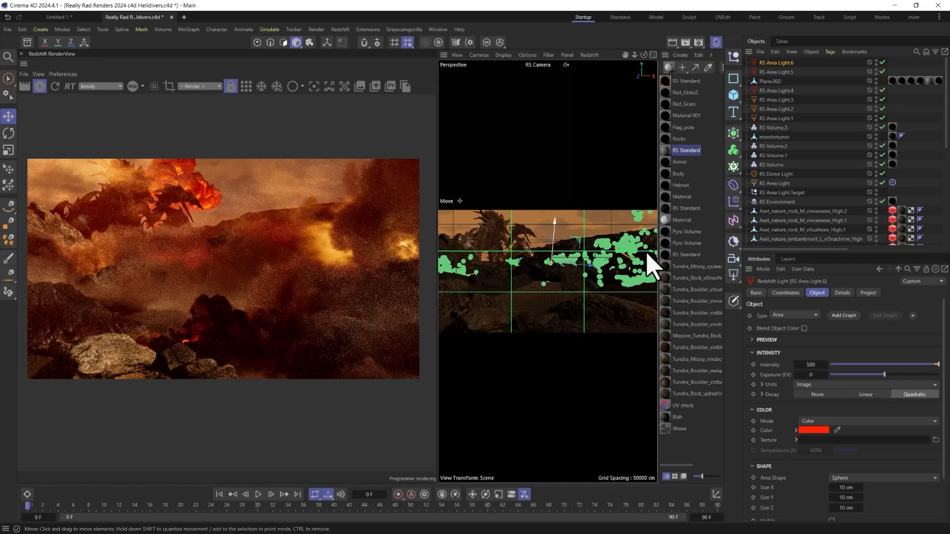
{"action": "left_click", "coordinate": [836, 421]}
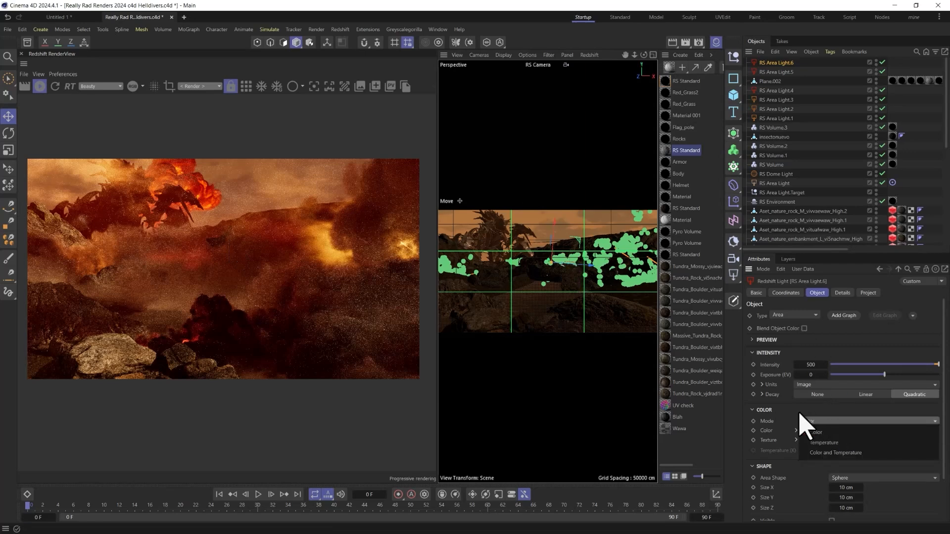
{"action": "left_click", "coordinate": [802, 424]}
{"action": "left_click", "coordinate": [856, 478]}
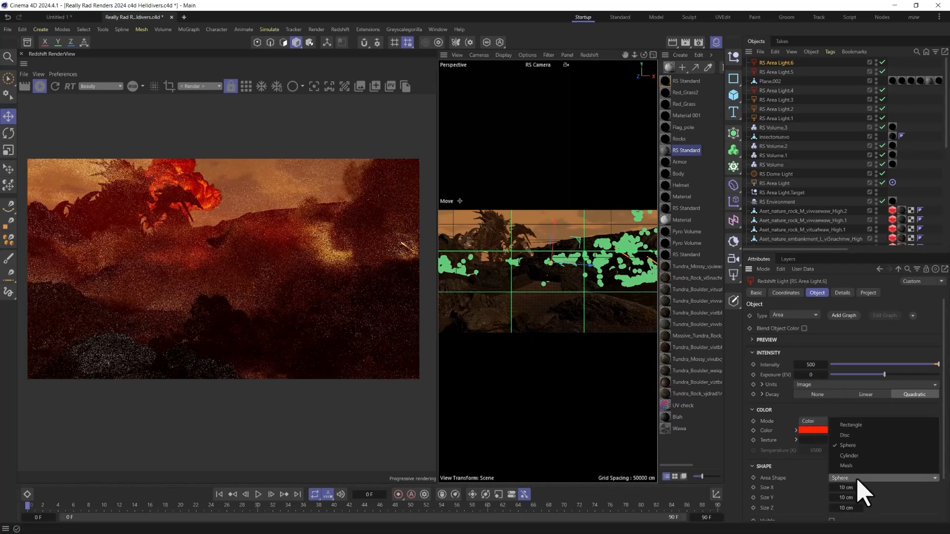
{"action": "left_click", "coordinate": [850, 435]}
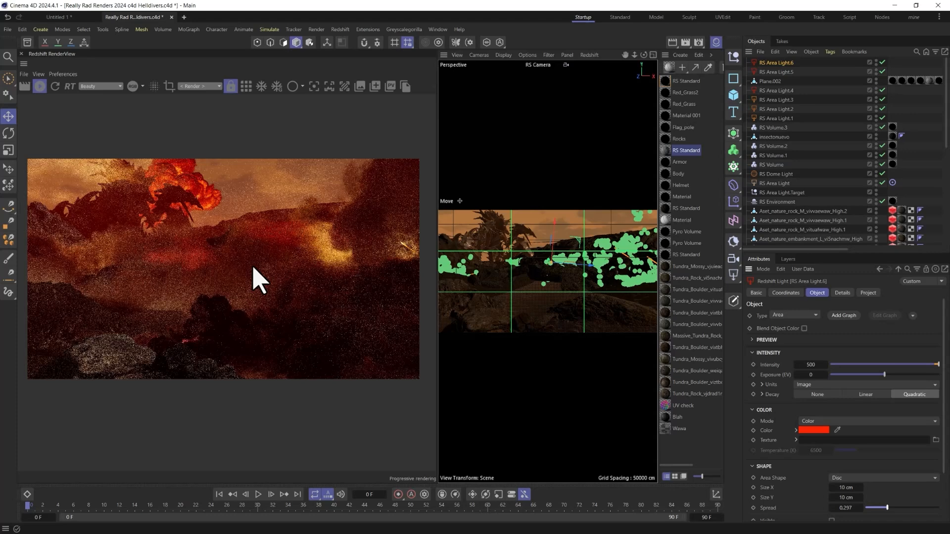
Step: Scale the disc light to about 475%, rotate it, and move it behind the Helldiver in the Top view
{"action": "middle_click", "coordinate": [560, 292]}
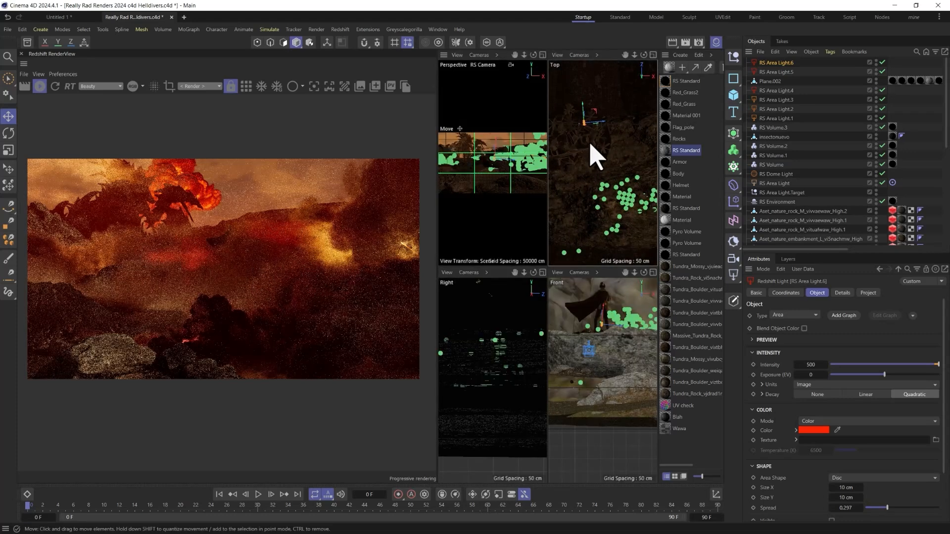
{"action": "key", "text": "t"}
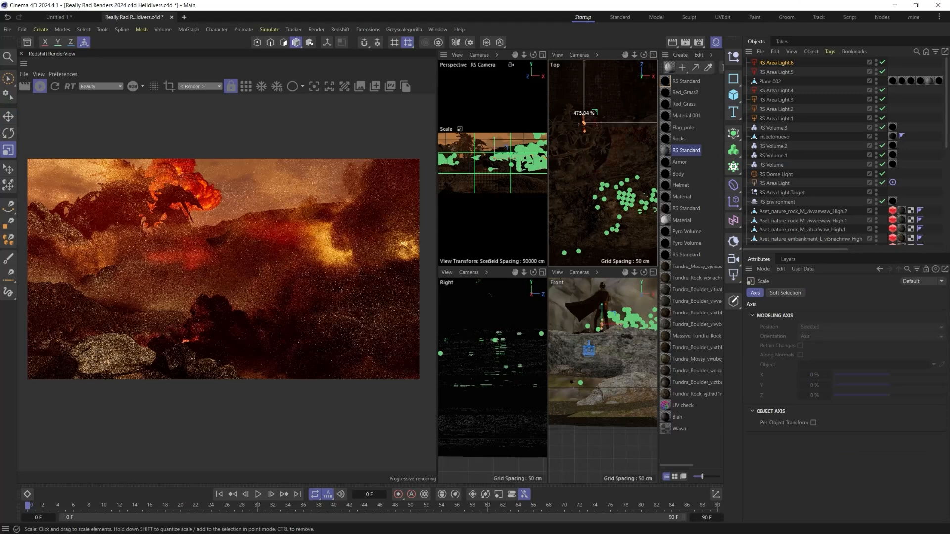
{"action": "key", "text": "r"}
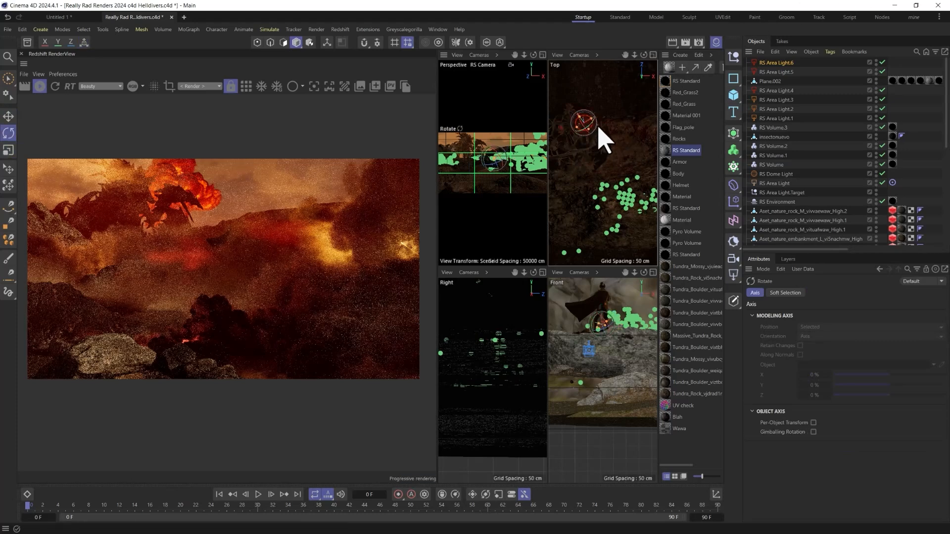
{"action": "mouse_move", "coordinate": [598, 126]}
{"action": "left_mouse_down"}
{"action": "mouse_move", "coordinate": [577, 147]}
{"action": "mouse_move", "coordinate": [547, 146]}
{"action": "mouse_move", "coordinate": [566, 148]}
{"action": "mouse_move", "coordinate": [562, 131]}
{"action": "mouse_move", "coordinate": [572, 129]}
{"action": "mouse_move", "coordinate": [568, 144]}
{"action": "mouse_move", "coordinate": [590, 127]}
{"action": "left_mouse_up"}
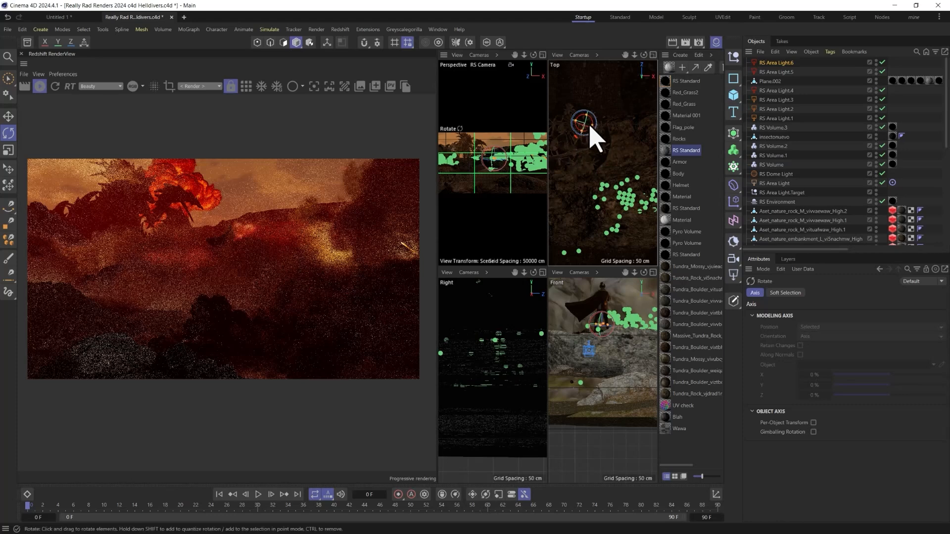
{"action": "key", "text": "e"}
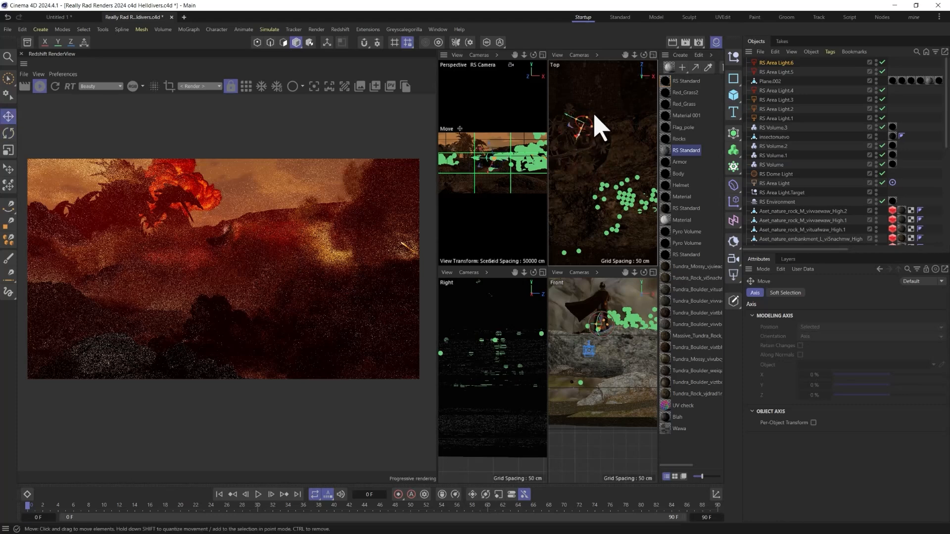
{"action": "key", "text": "w"}
{"action": "left_click_drag", "start_coordinate": [595, 109], "coordinate": [607, 96]}
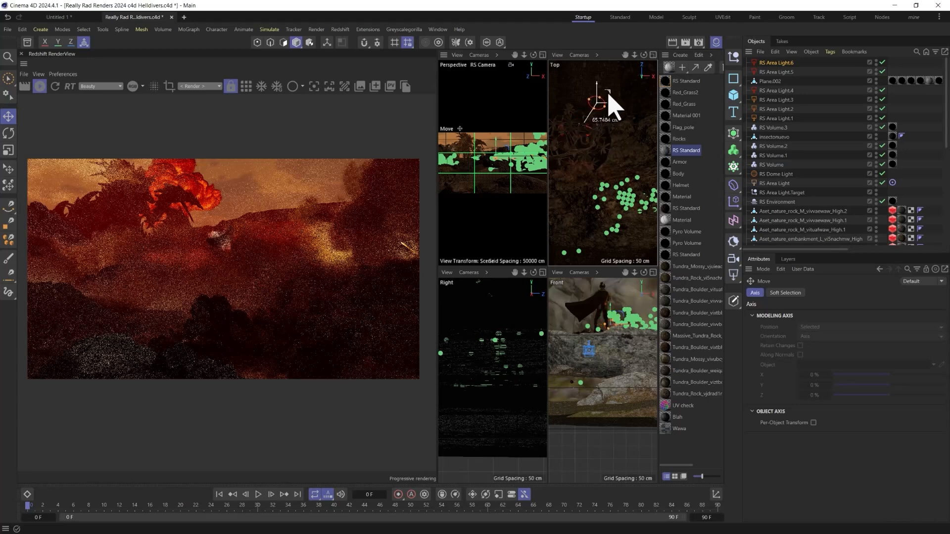
Step: Change the color of RS Area Light.6 to yellow-orange and set its Spread to about 0.841
{"action": "left_click", "coordinate": [767, 62]}
{"action": "left_click", "coordinate": [813, 431]}
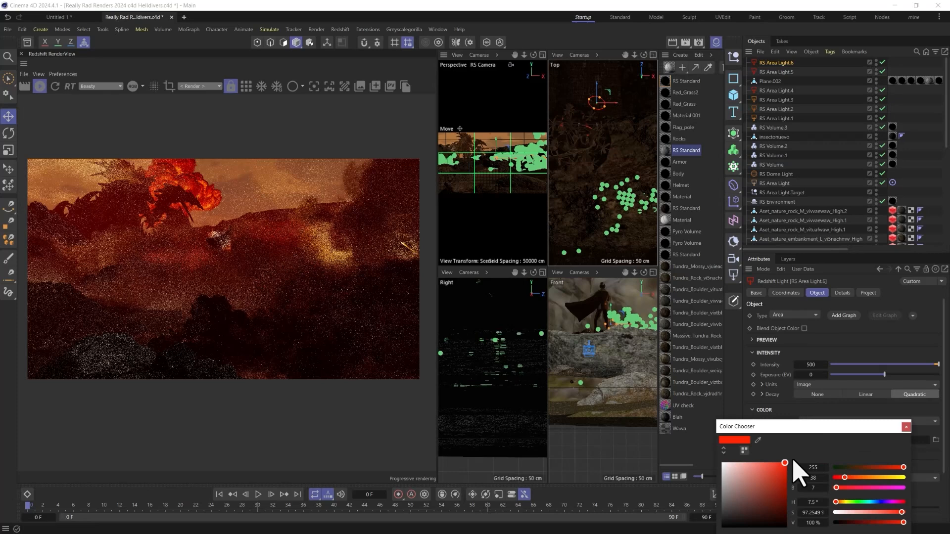
{"action": "left_click", "coordinate": [876, 483]}
{"action": "left_click_drag", "start_coordinate": [888, 486], "coordinate": [910, 490]}
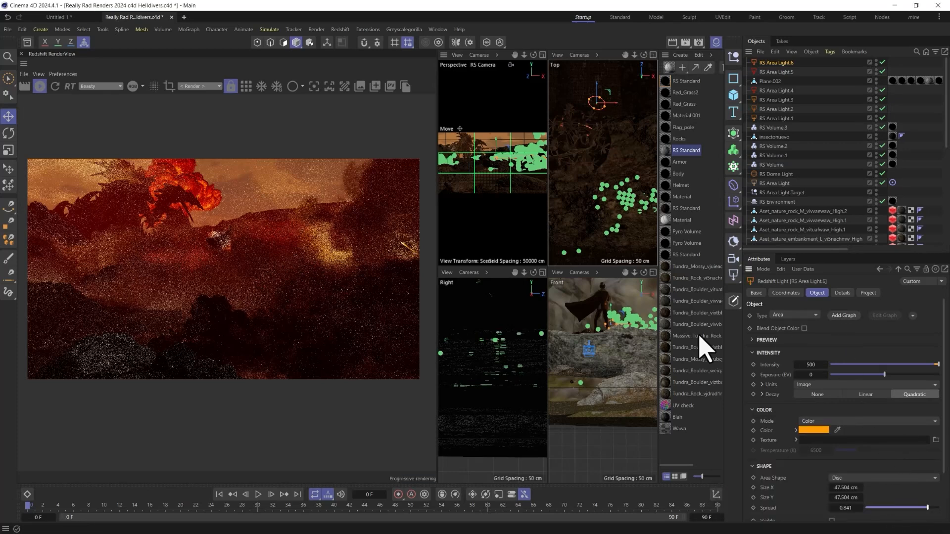
{"action": "scroll", "coordinate": [236, 267], "scroll_direction": "up", "scroll_amount": 3}
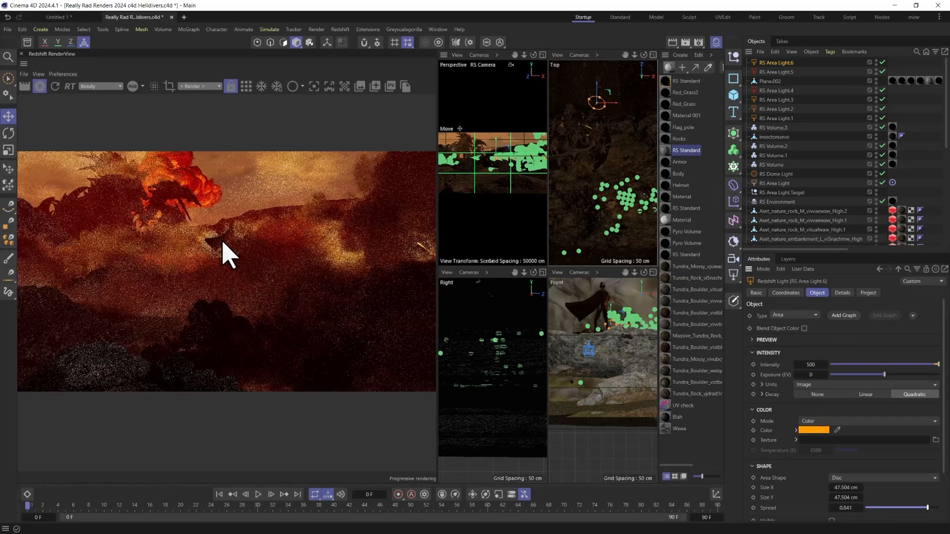
Step: Lower the Volume contribution of RS Area Light.6 to about 0.184 and set its Intensity to 100
{"action": "left_click", "coordinate": [845, 295]}
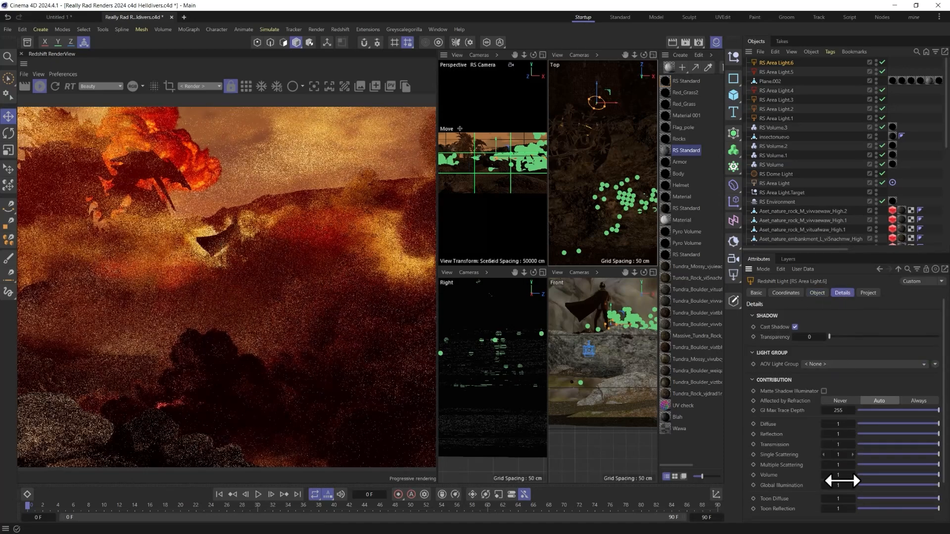
{"action": "left_click", "coordinate": [872, 475]}
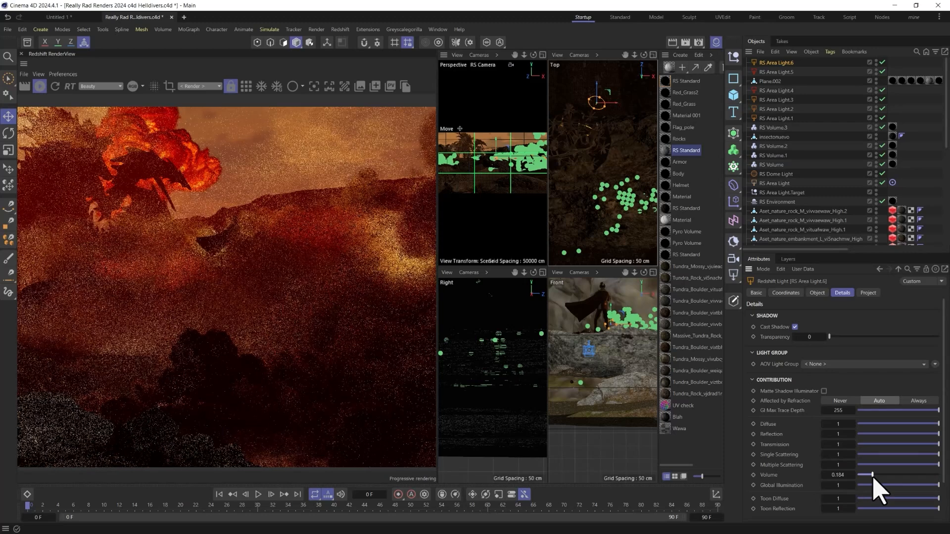
{"action": "left_click", "coordinate": [817, 293]}
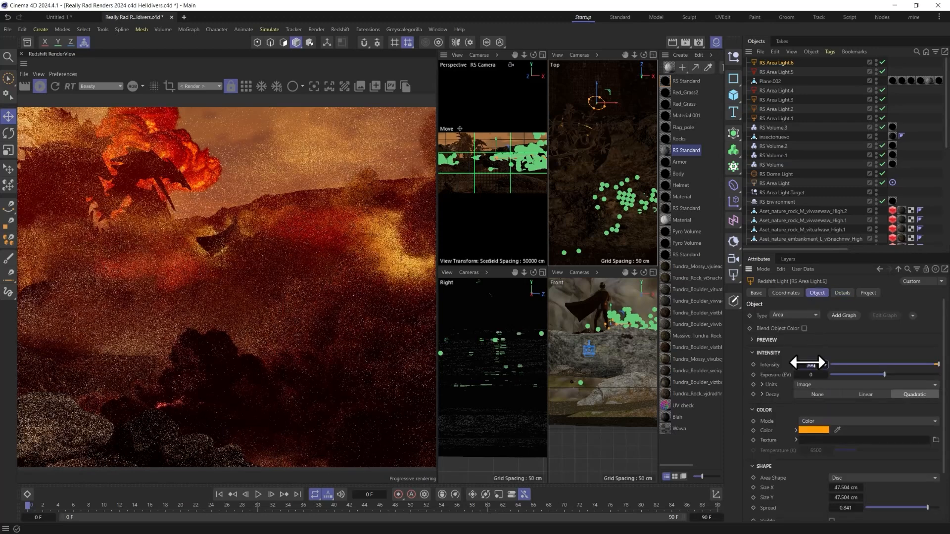
Step: Recolor RS Area Light.6 to orange with RGB 255, 102, 14 and set its Spread to 1
{"action": "left_click", "coordinate": [811, 430]}
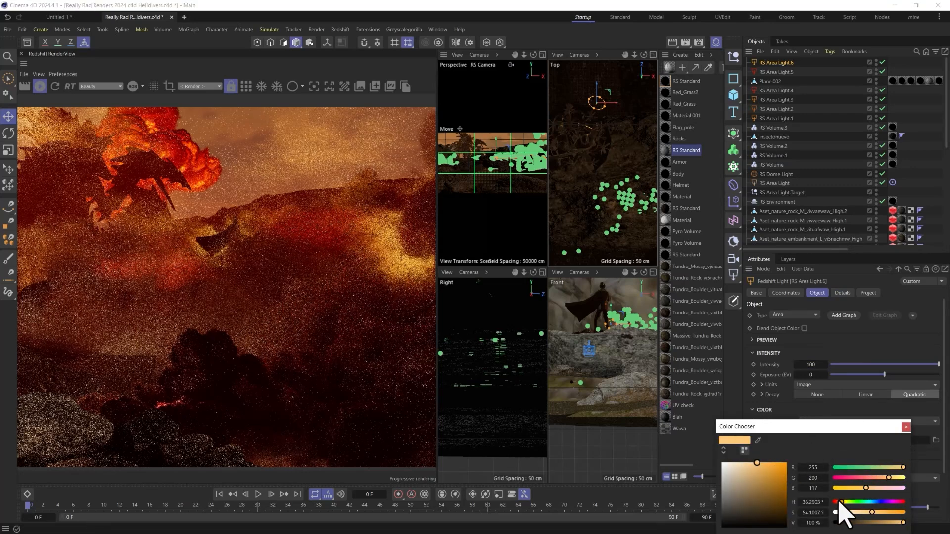
{"action": "left_click_drag", "start_coordinate": [843, 502], "coordinate": [831, 502]}
{"action": "left_click", "coordinate": [906, 427]}
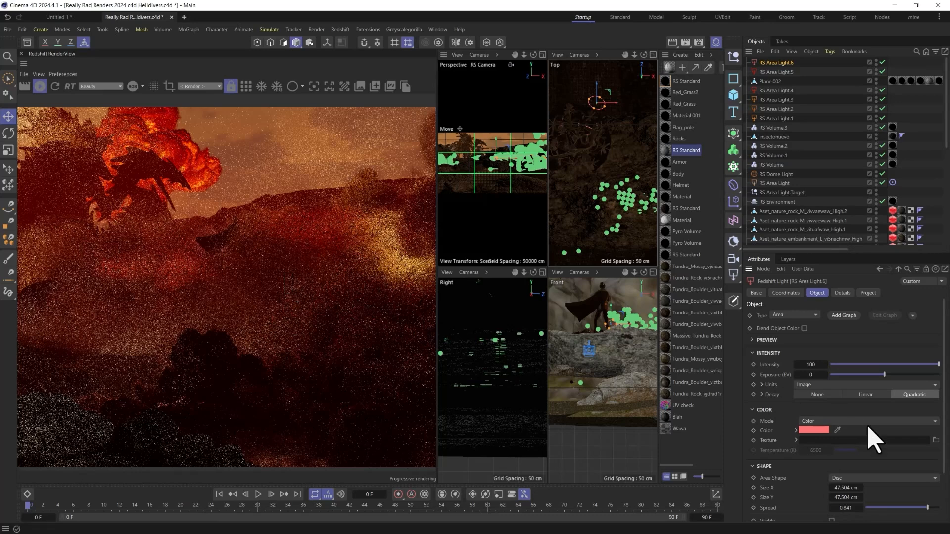
{"action": "left_click", "coordinate": [819, 430]}
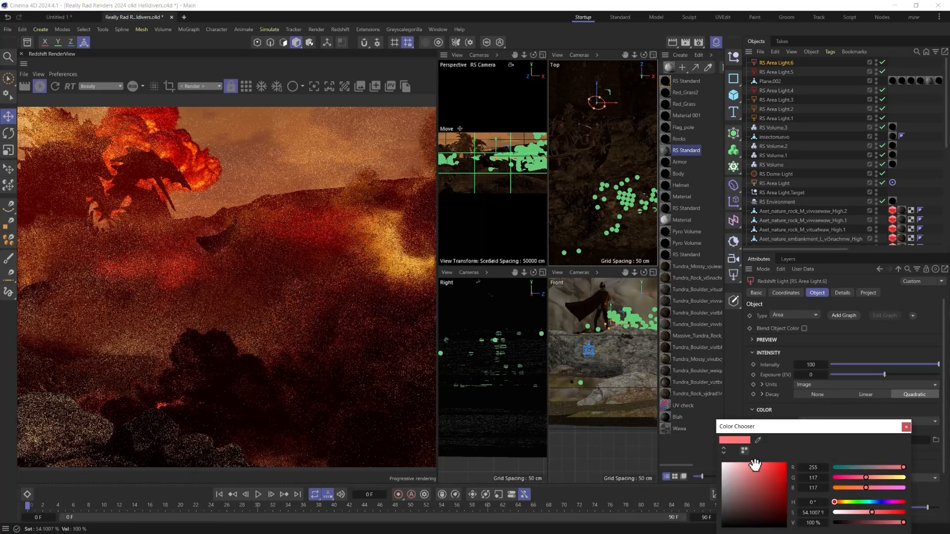
{"action": "left_click", "coordinate": [838, 502]}
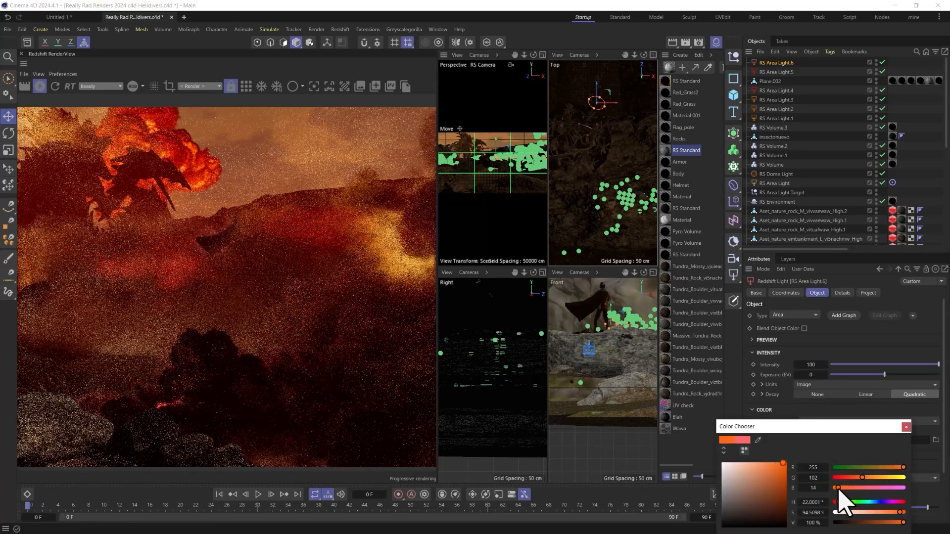
{"action": "left_click", "coordinate": [781, 463]}
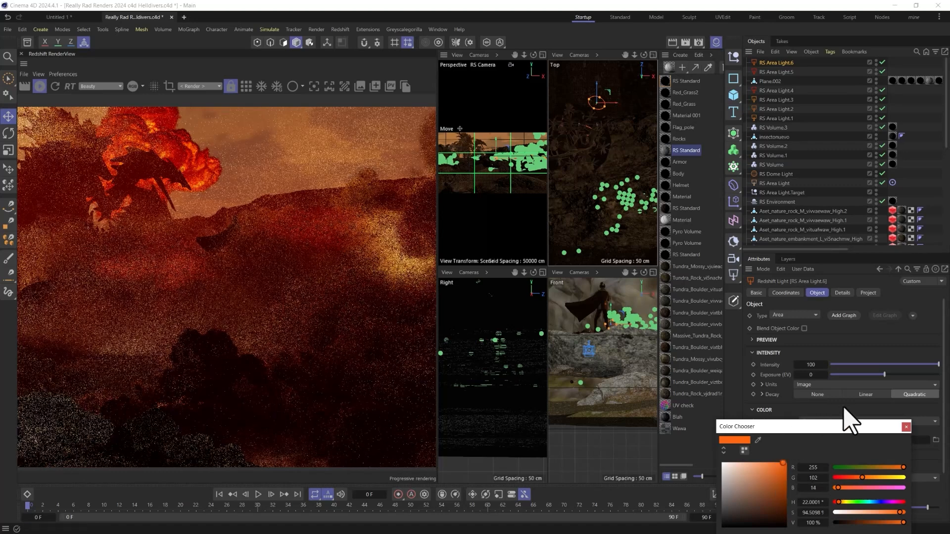
{"action": "left_click", "coordinate": [906, 426]}
{"action": "left_click_drag", "start_coordinate": [927, 508], "coordinate": [940, 507]}
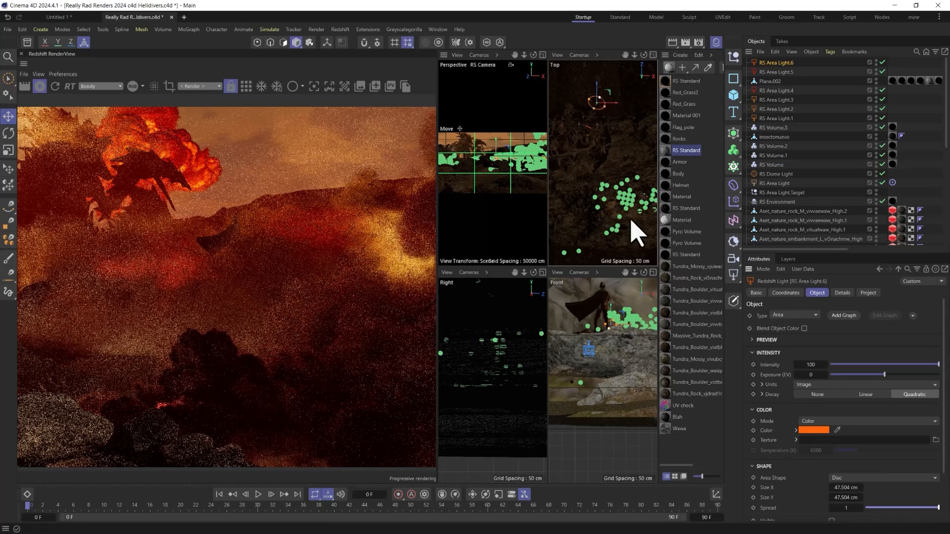
Step: Raise the disc light to the Helldiver's upper body in the Front view, tilt it, and enlarge it
{"action": "left_click_drag", "start_coordinate": [611, 307], "coordinate": [612, 288]}
{"action": "key", "text": "r"}
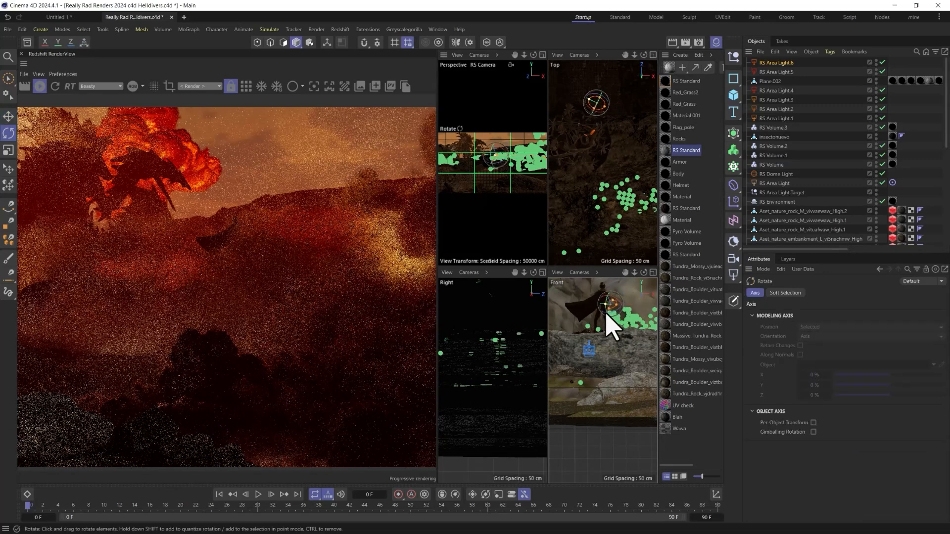
{"action": "middle_click", "coordinate": [611, 321]}
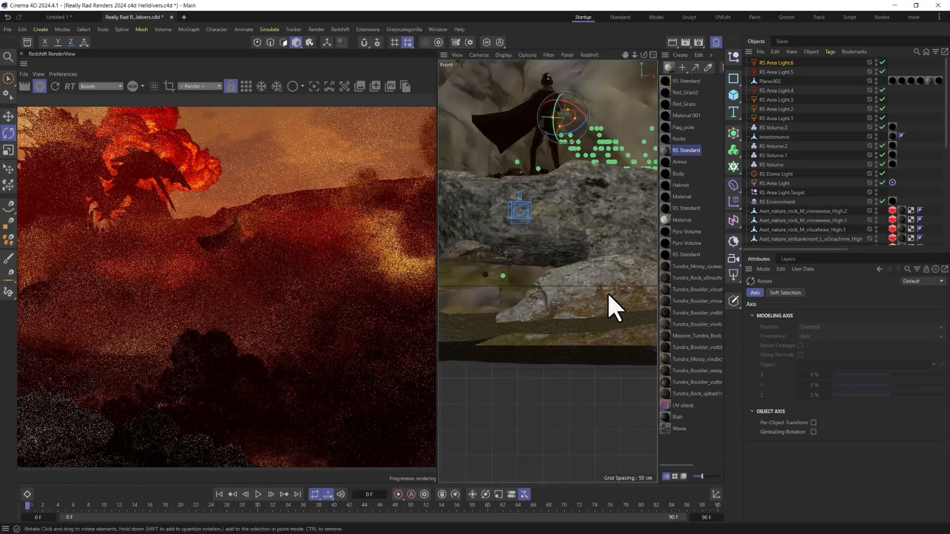
{"action": "mouse_move", "coordinate": [557, 131]}
{"action": "left_mouse_down"}
{"action": "mouse_move", "coordinate": [554, 112]}
{"action": "mouse_move", "coordinate": [554, 126]}
{"action": "left_mouse_up"}
{"action": "key", "text": "t"}
{"action": "left_click_drag", "start_coordinate": [527, 168], "coordinate": [597, 150]}
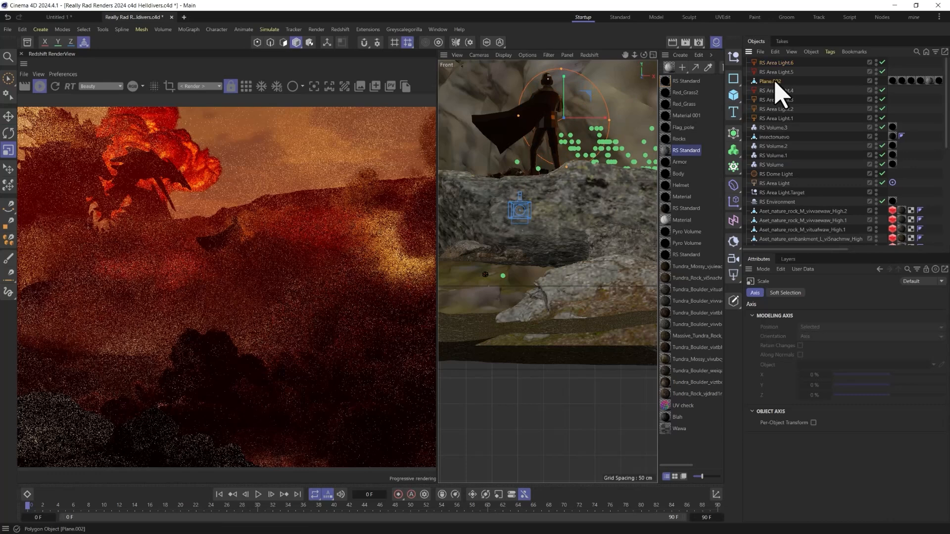
Step: Add a Subdivision Surface as the parent of the Helldiver mesh Plane.002
{"action": "left_click", "coordinate": [771, 81]}
{"action": "left_click", "coordinate": [735, 146], "text": "alt"}
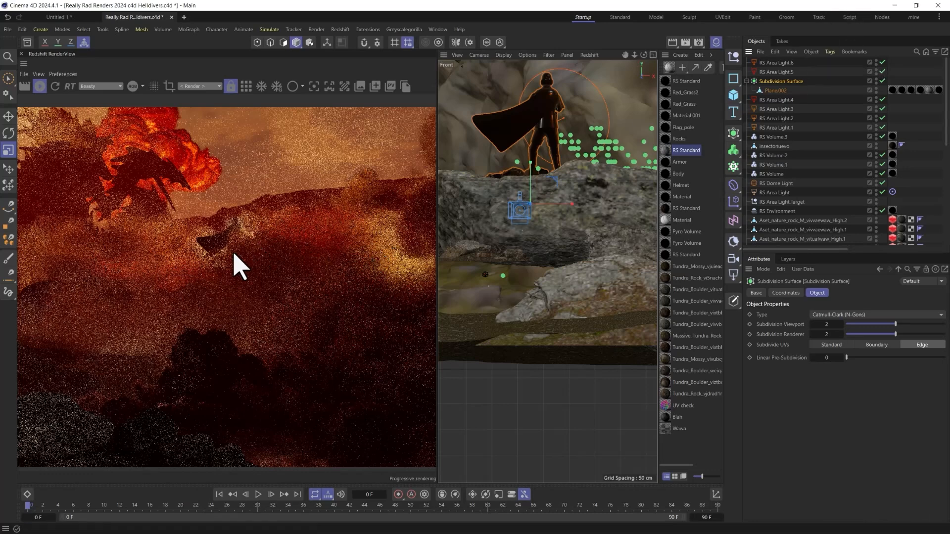
{"action": "scroll", "coordinate": [266, 261], "scroll_direction": "down", "scroll_amount": 3}
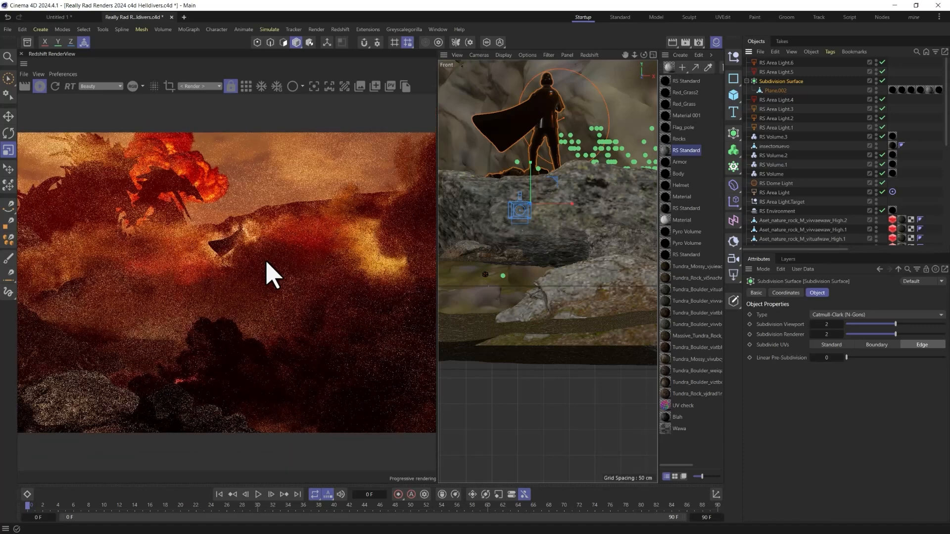
{"action": "scroll", "coordinate": [282, 276], "scroll_direction": "down", "scroll_amount": 2}
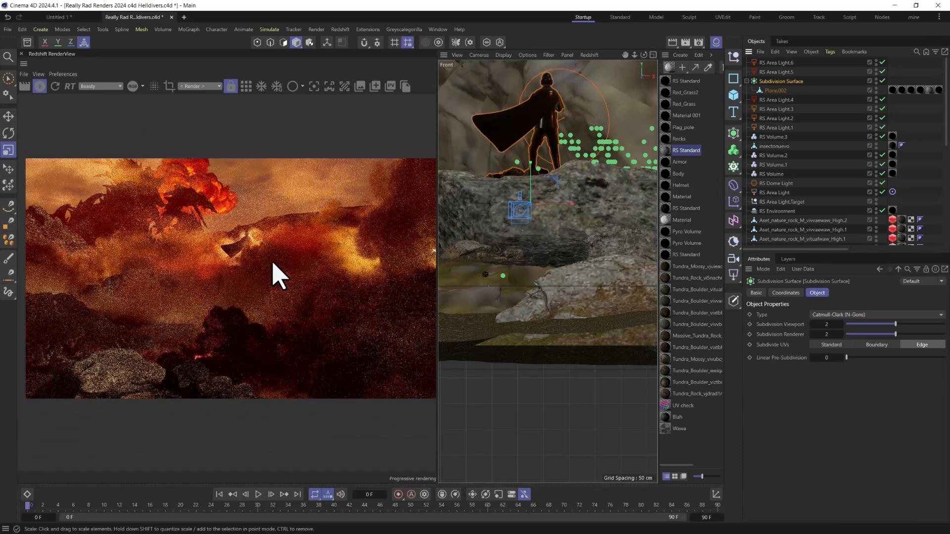
{"action": "scroll", "coordinate": [277, 273], "scroll_direction": "down", "scroll_amount": 1}
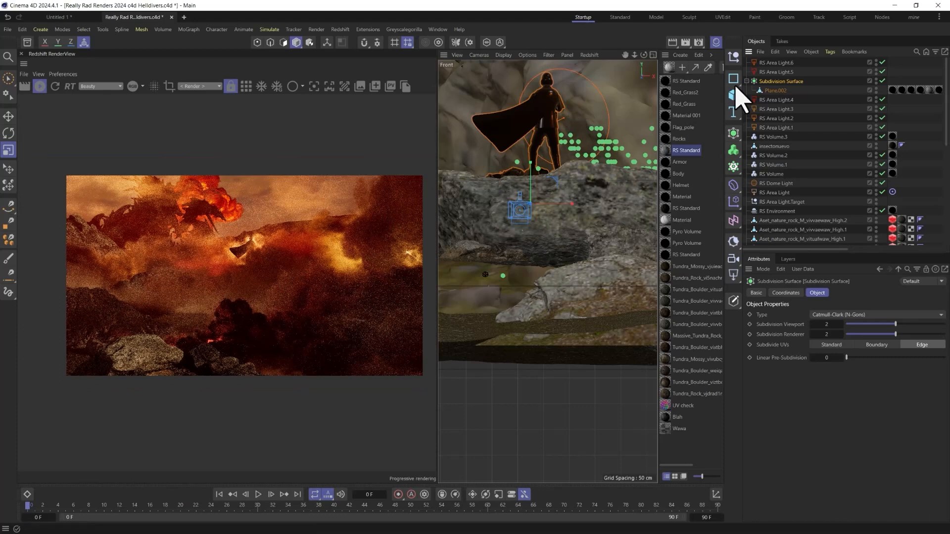
Step: Move the subdivided Helldiver away from the disc light in the Top view
{"action": "key", "text": "e"}
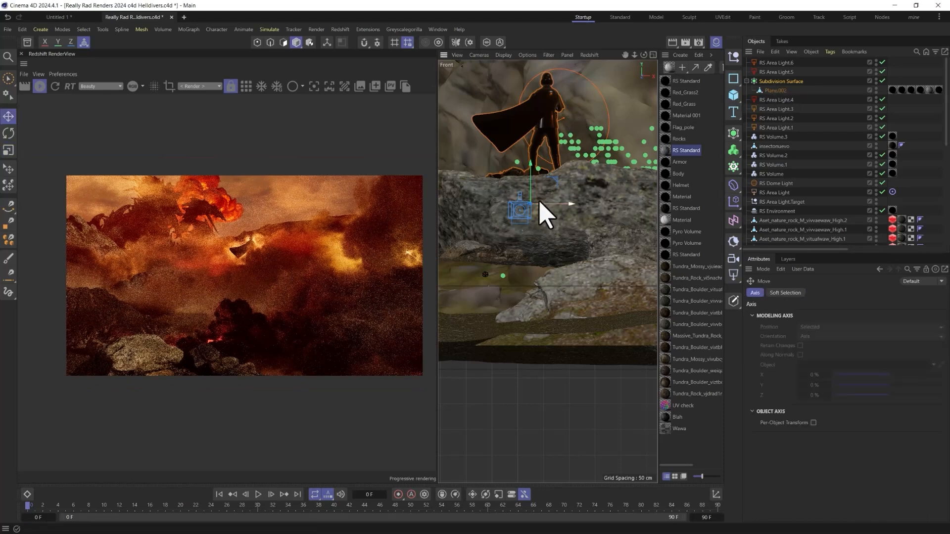
{"action": "middle_click", "coordinate": [535, 218]}
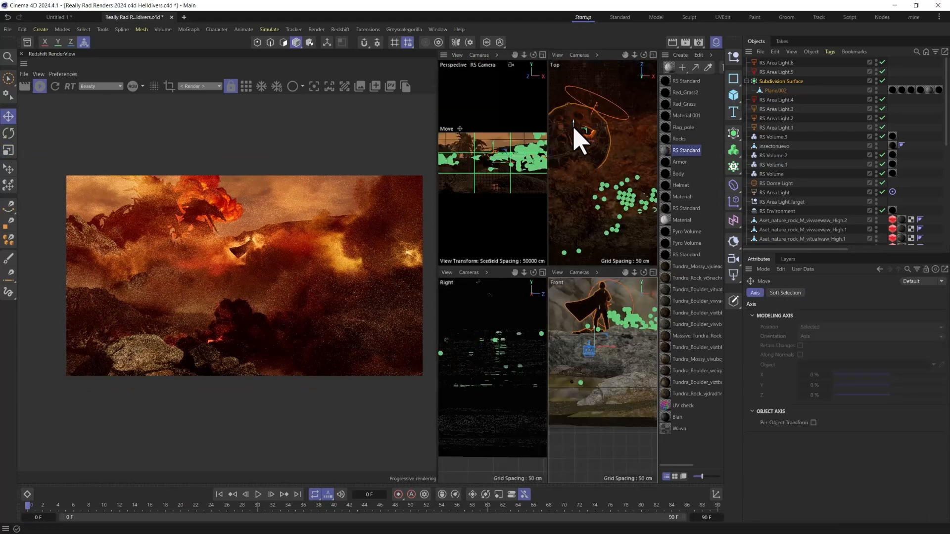
{"action": "left_click_drag", "start_coordinate": [571, 149], "coordinate": [580, 189]}
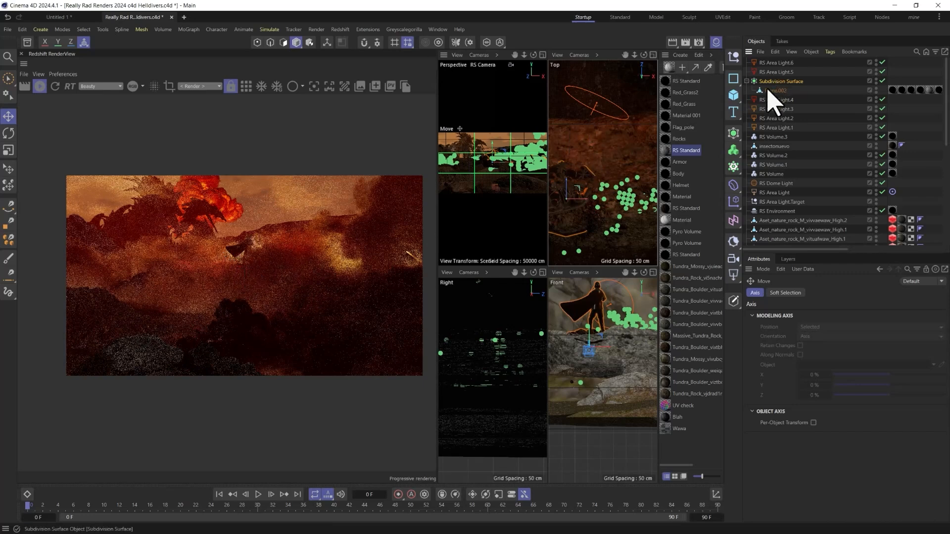
Step: Rotate the Helldiver to a new facing so its cape trails toward the opposite side
{"action": "key", "text": "r"}
{"action": "left_click_drag", "start_coordinate": [578, 208], "coordinate": [578, 184]}
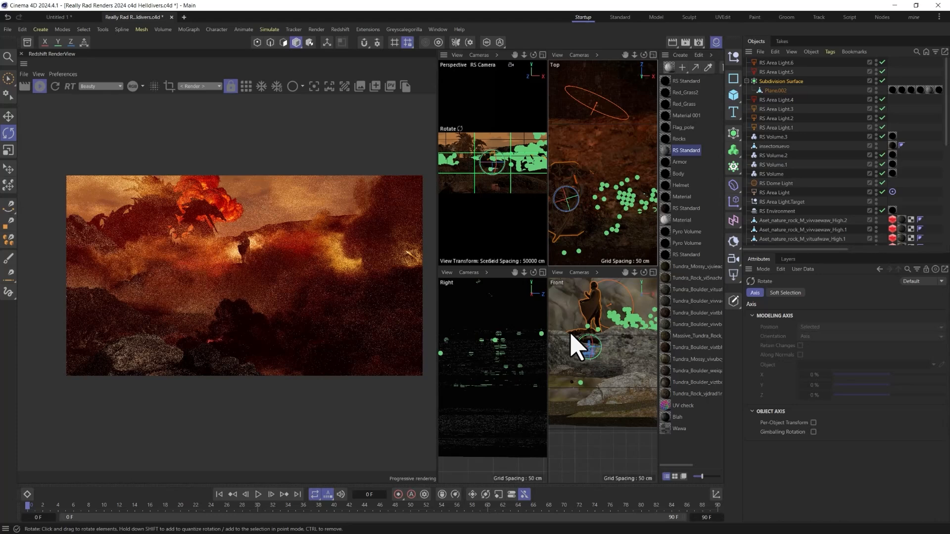
{"action": "mouse_move", "coordinate": [600, 346]}
{"action": "left_mouse_down"}
{"action": "mouse_move", "coordinate": [551, 350]}
{"action": "mouse_move", "coordinate": [596, 345]}
{"action": "left_mouse_up"}
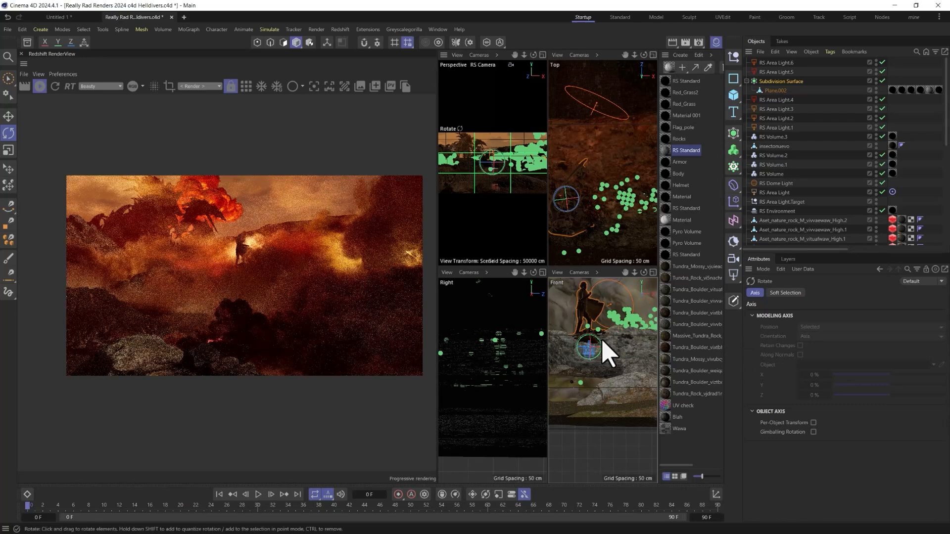
Step: Turn the subdivided Helldiver until its cape trails out sideways, and shift it in front of the disc light in the Front view
{"action": "left_click_drag", "start_coordinate": [586, 343], "coordinate": [812, 352]}
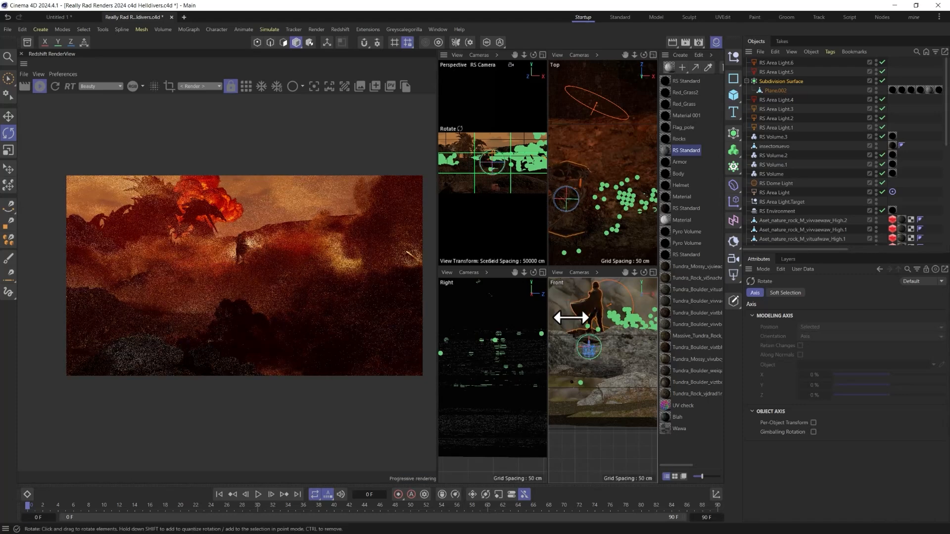
{"action": "key", "text": "e"}
{"action": "left_click_drag", "start_coordinate": [601, 338], "coordinate": [629, 333]}
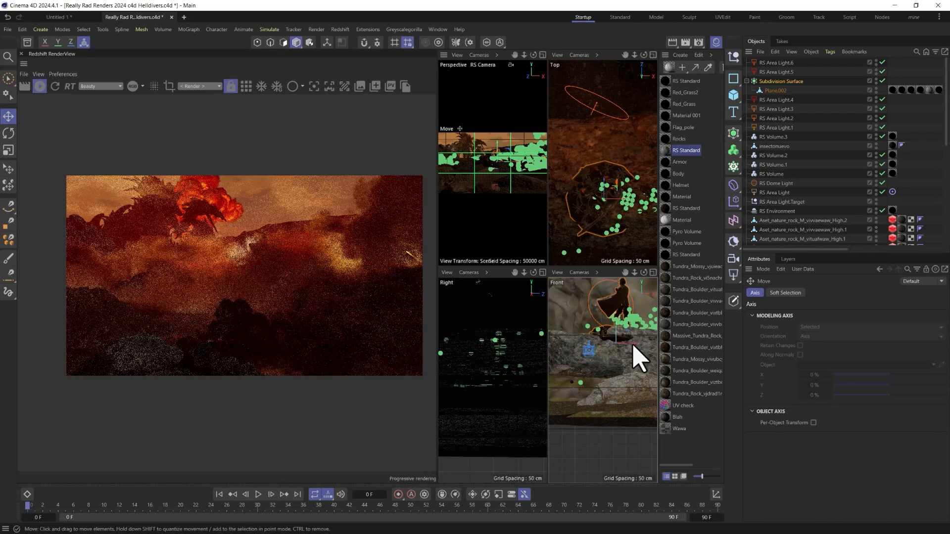
{"action": "left_click_drag", "start_coordinate": [633, 343], "coordinate": [628, 345]}
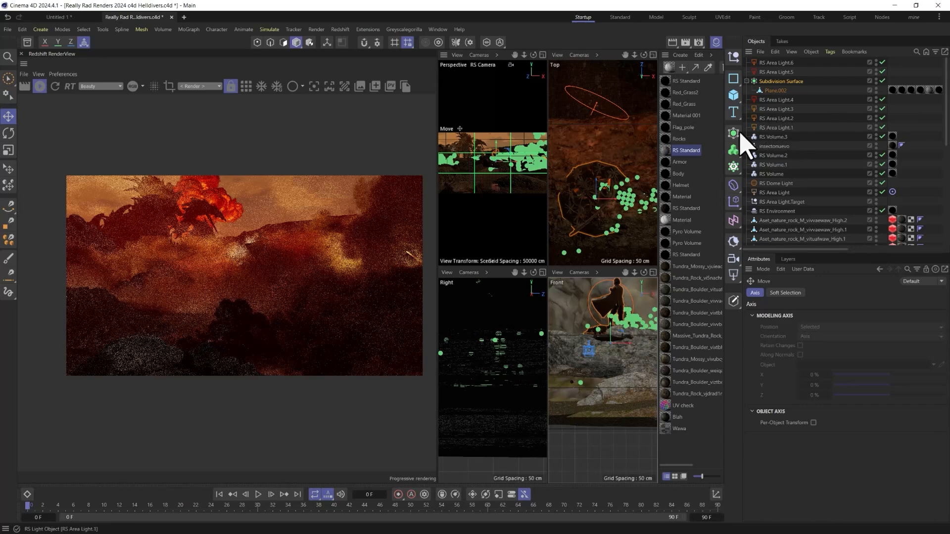
Step: Duplicate the Pyro Volume material and assign the copy to RS Volume.2
{"action": "left_click", "coordinate": [667, 240]}
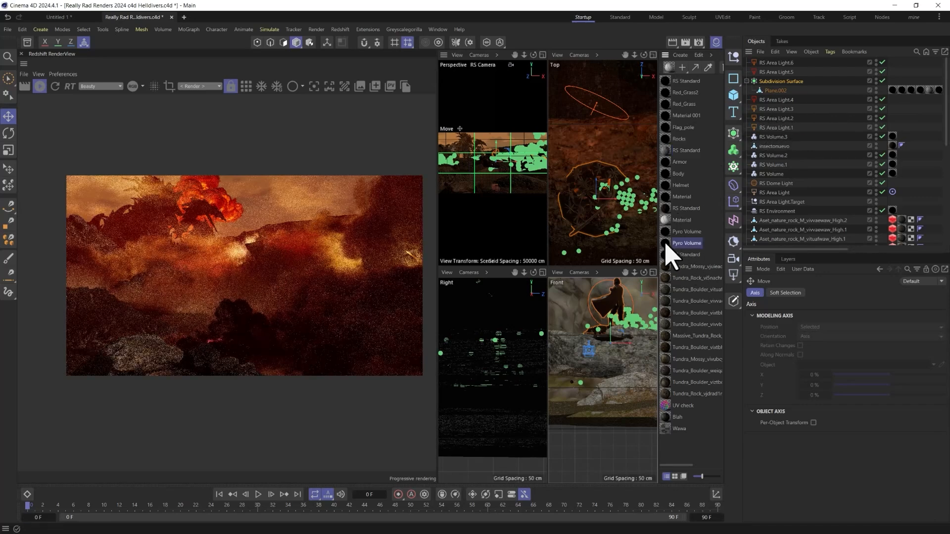
{"action": "left_click", "coordinate": [667, 238]}
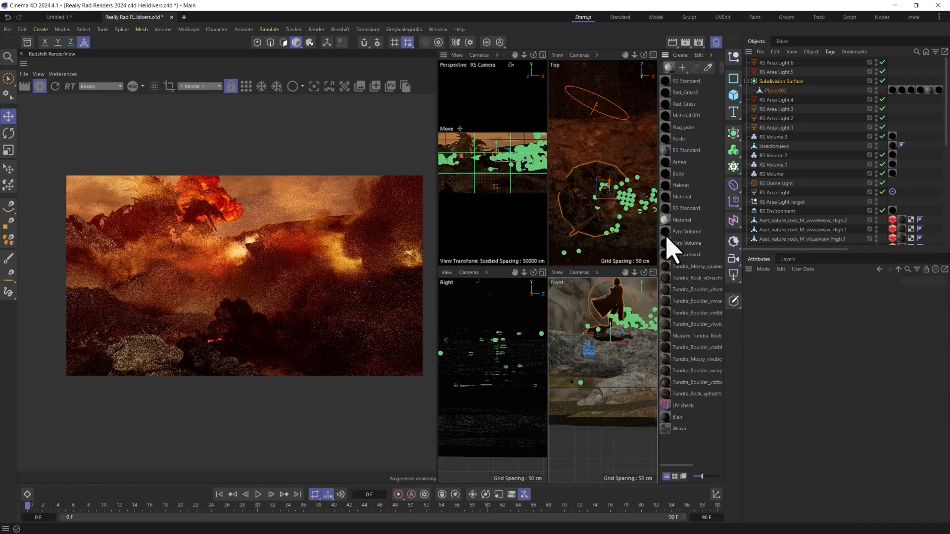
{"action": "left_click", "coordinate": [668, 244]}
{"action": "left_click_drag", "start_coordinate": [668, 244], "coordinate": [669, 239], "text": "ctrl"}
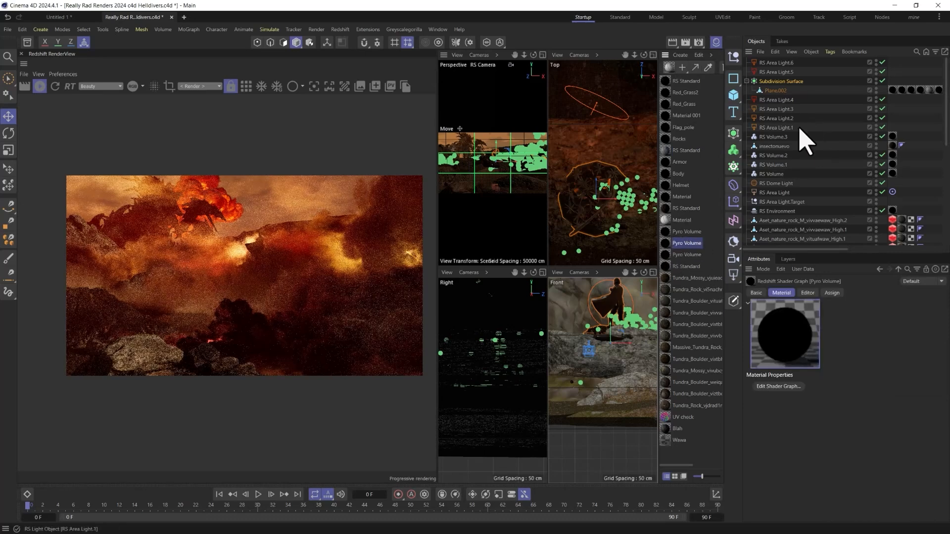
{"action": "left_click", "coordinate": [771, 157]}
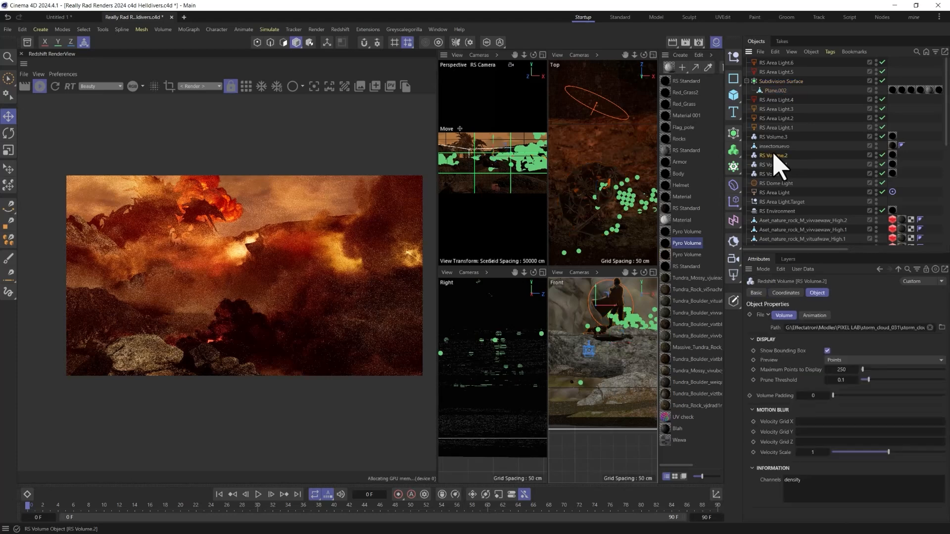
{"action": "left_click_drag", "start_coordinate": [670, 254], "coordinate": [892, 154]}
Step: Open the Pyro Volume shader graph and set the RS Volume node's scatter coefficient to 2.48 and anisotropy to 0.9
{"action": "double_click", "coordinate": [667, 245]}
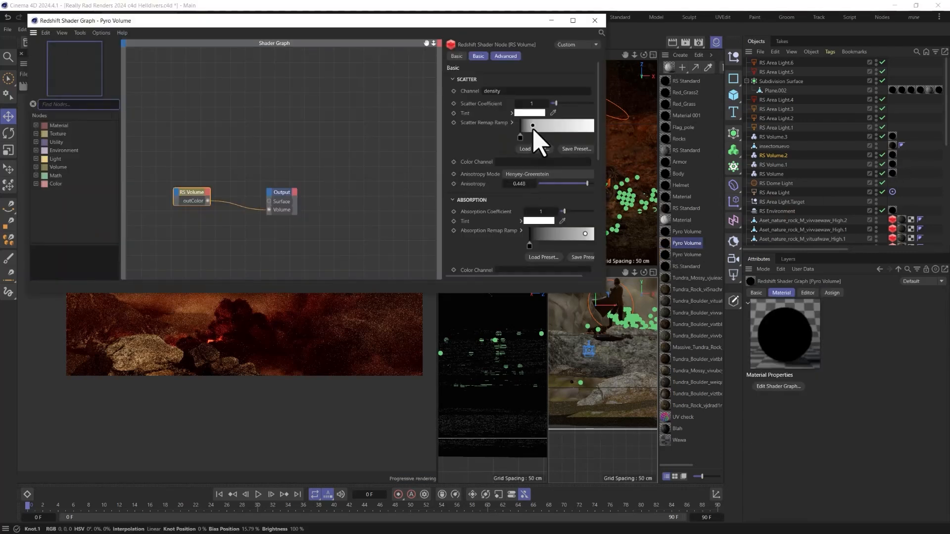
{"action": "left_click_drag", "start_coordinate": [556, 103], "coordinate": [564, 102]}
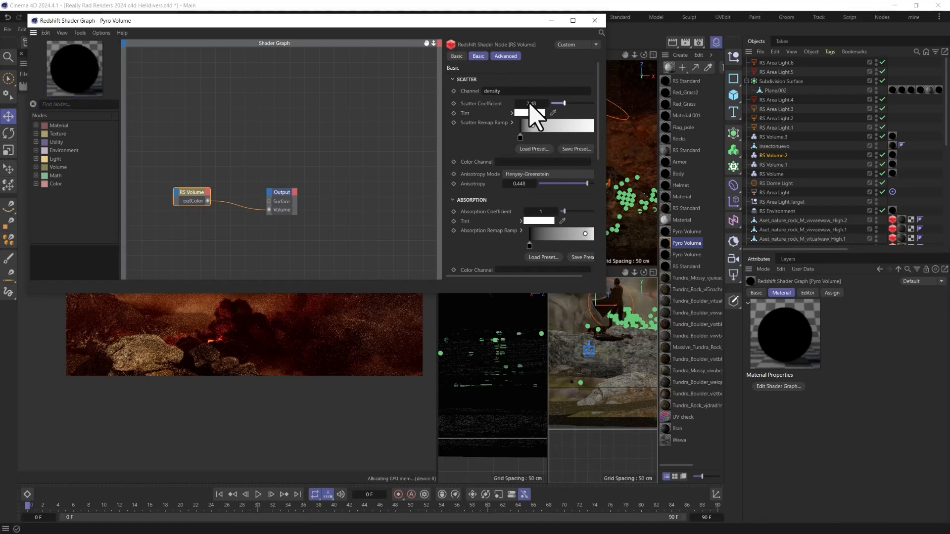
{"action": "left_click_drag", "start_coordinate": [486, 22], "coordinate": [553, 101]}
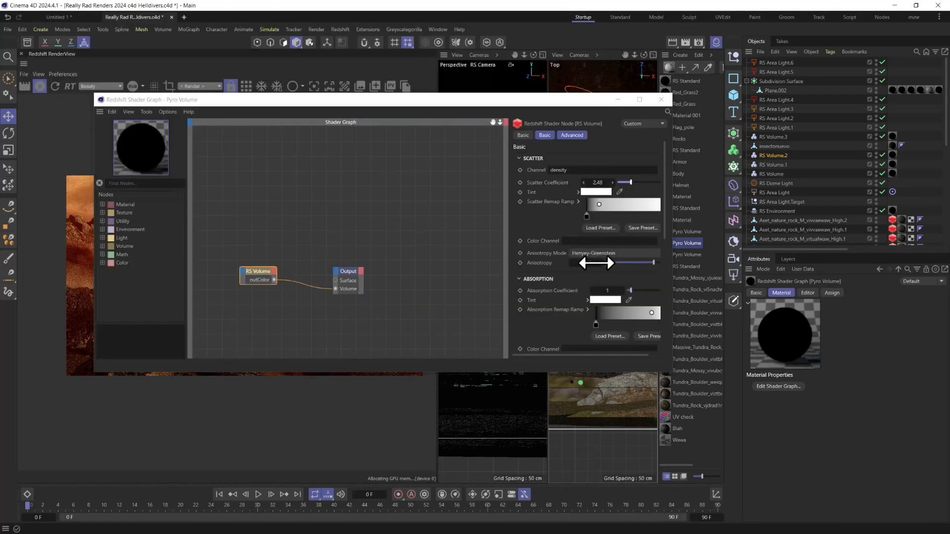
{"action": "left_click", "coordinate": [591, 262]}
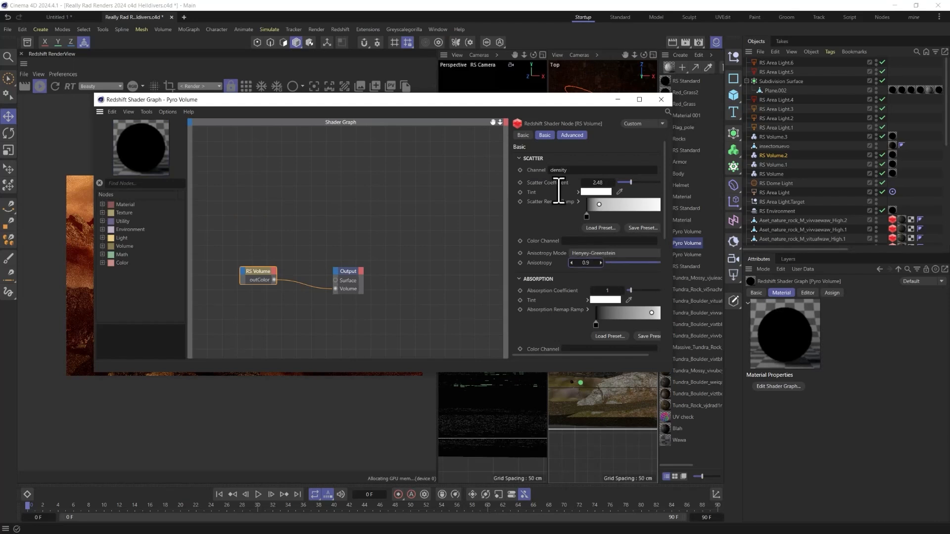
{"action": "left_click_drag", "start_coordinate": [487, 101], "coordinate": [629, 129]}
{"action": "left_click_drag", "start_coordinate": [488, 130], "coordinate": [582, 69]}
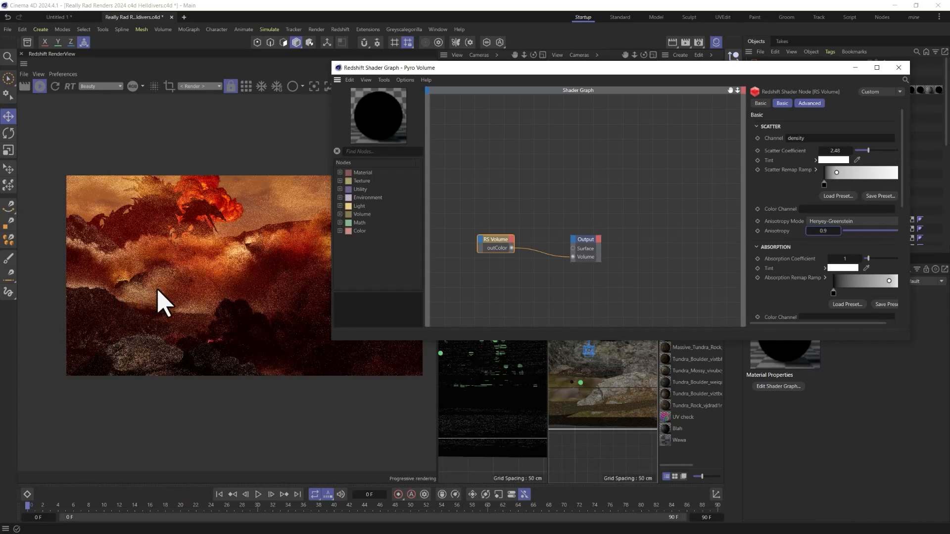
{"action": "left_click", "coordinate": [205, 286]}
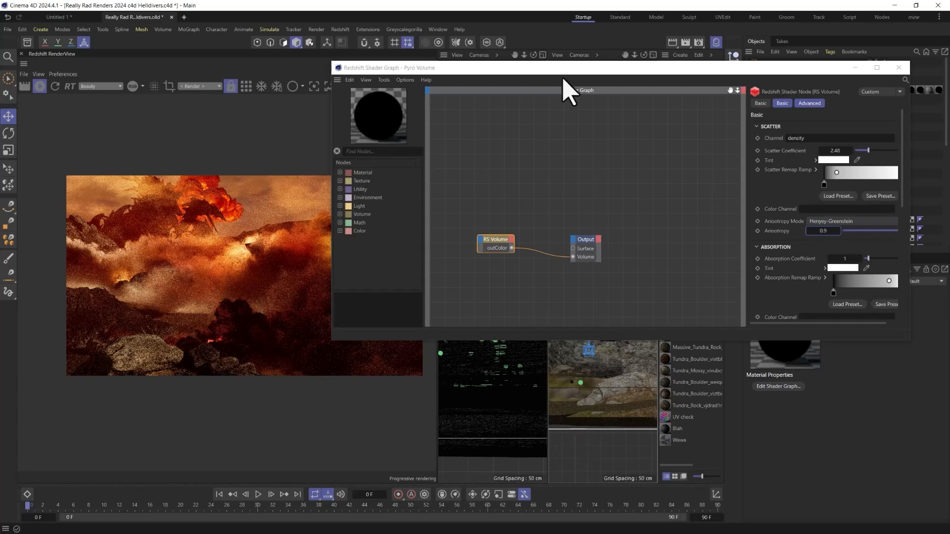
Step: Disable RS Area Light.6 and RS Area Light.5, keeping the shader graph clear of the render and object list
{"action": "left_click_drag", "start_coordinate": [562, 70], "coordinate": [430, 142]}
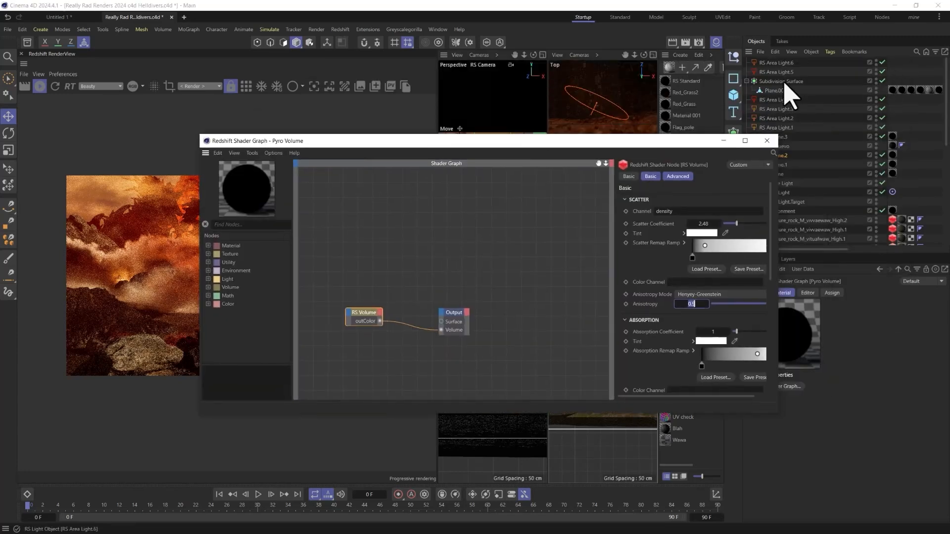
{"action": "left_click_drag", "start_coordinate": [631, 144], "coordinate": [588, 320]}
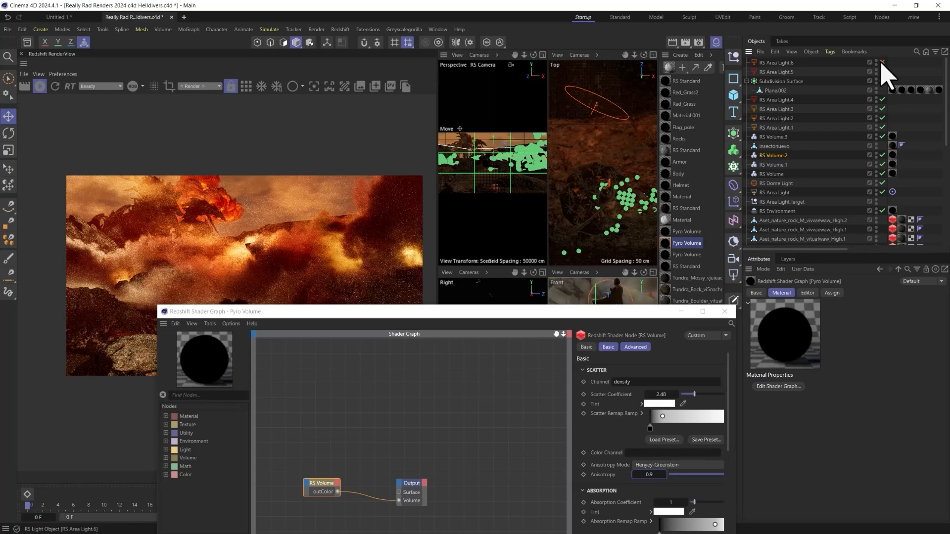
{"action": "left_click_drag", "start_coordinate": [415, 310], "coordinate": [377, 364]}
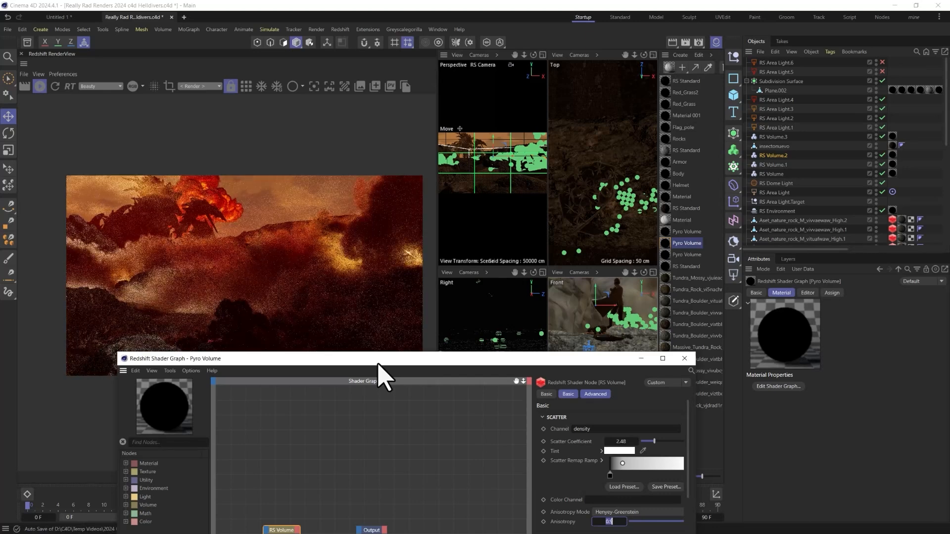
Step: Try an anisotropy of 0.7 on the Pyro Volume shader
{"action": "left_click_drag", "start_coordinate": [380, 365], "coordinate": [403, 145]}
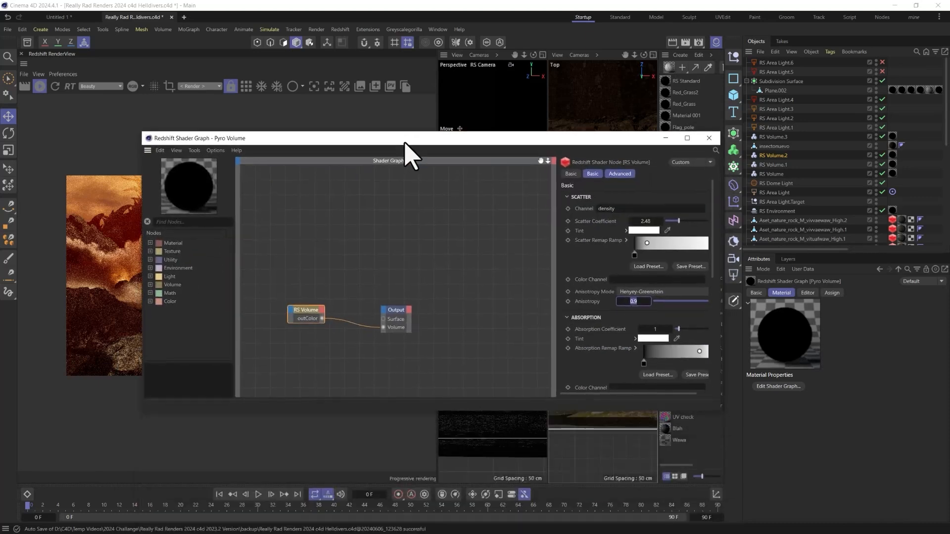
{"action": "type", "text": "0.7"}
{"action": "key", "text": "Return"}
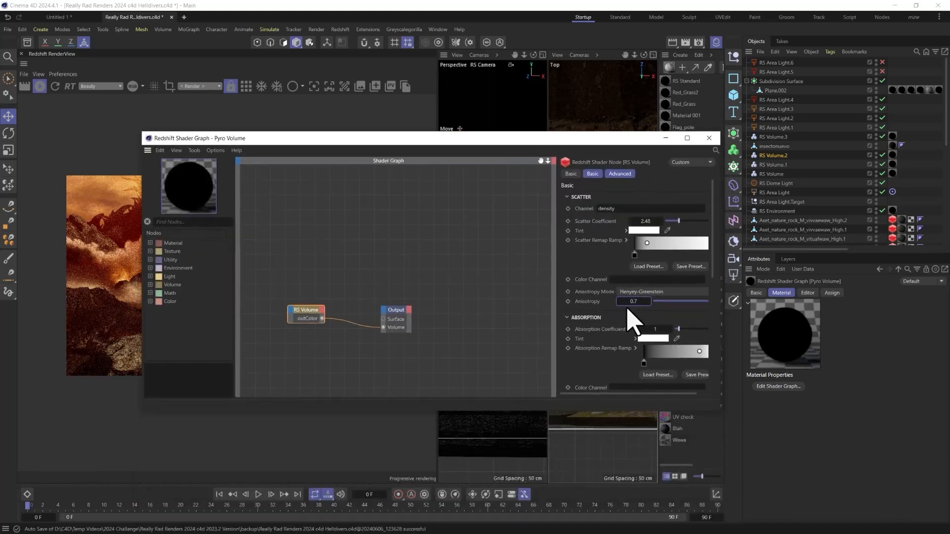
Step: Set the Pyro Volume shader's scatter coefficient to 1 and anisotropy to 0.9, and shift the Scatter Remap Ramp's bias toward the white end
{"action": "left_click_drag", "start_coordinate": [452, 140], "coordinate": [651, 158]}
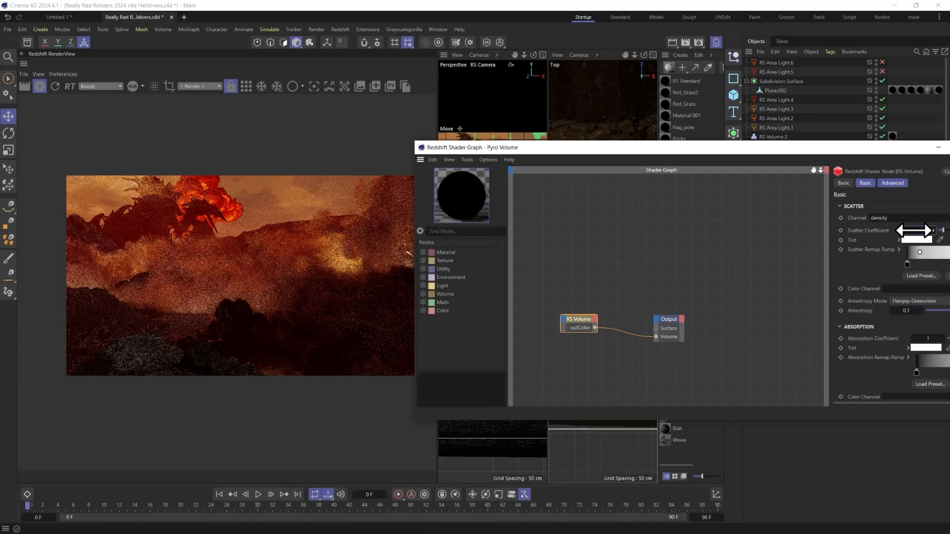
{"action": "key", "text": "BackSpace"}
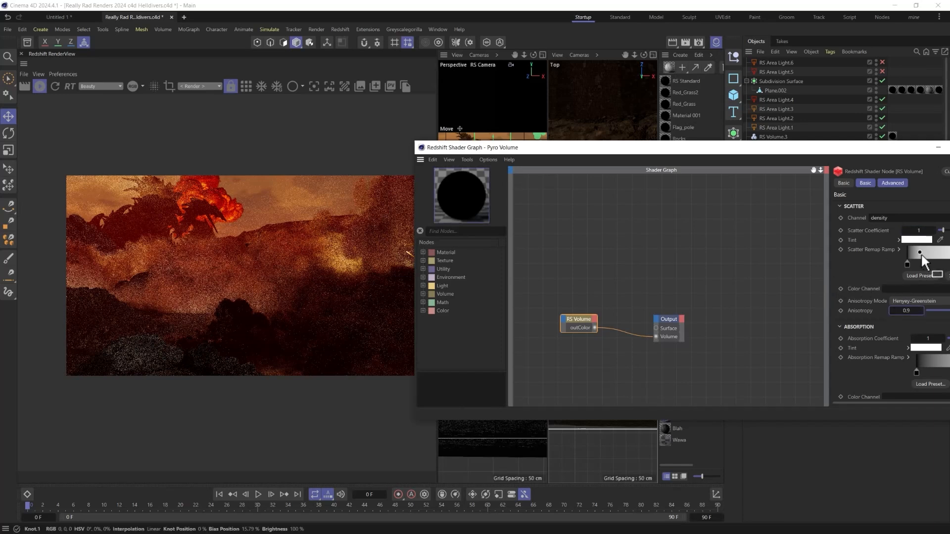
{"action": "left_click_drag", "start_coordinate": [921, 253], "coordinate": [937, 253]}
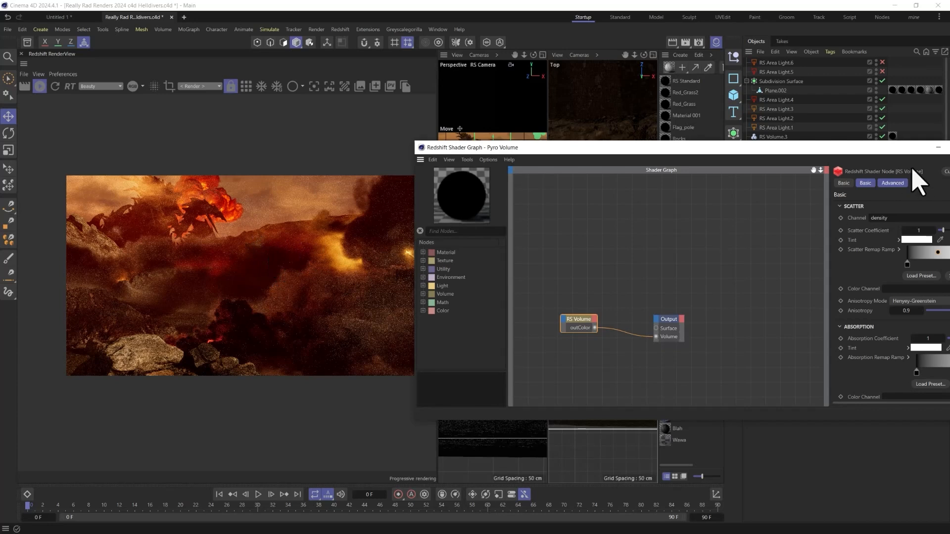
Step: Re-enable RS Area Light.6
{"action": "left_click", "coordinate": [882, 62]}
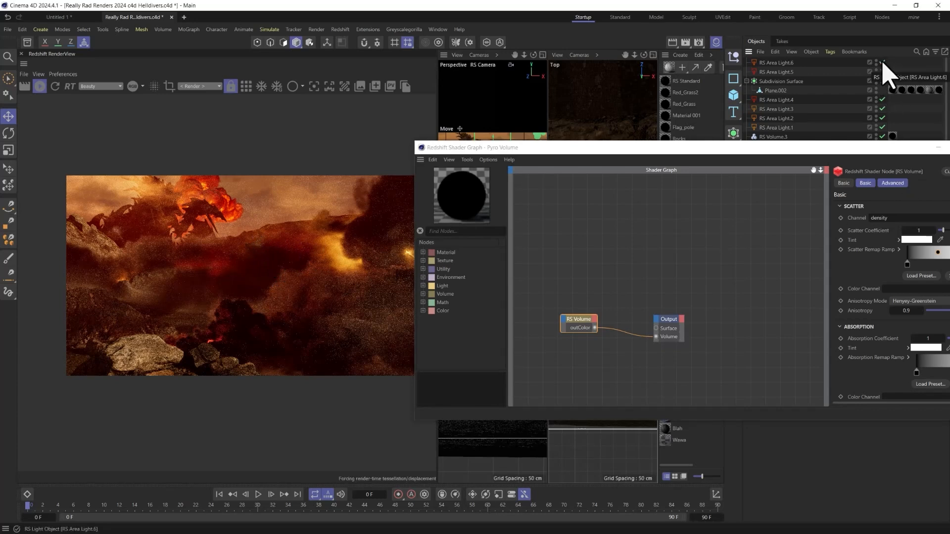
{"action": "left_click", "coordinate": [882, 72]}
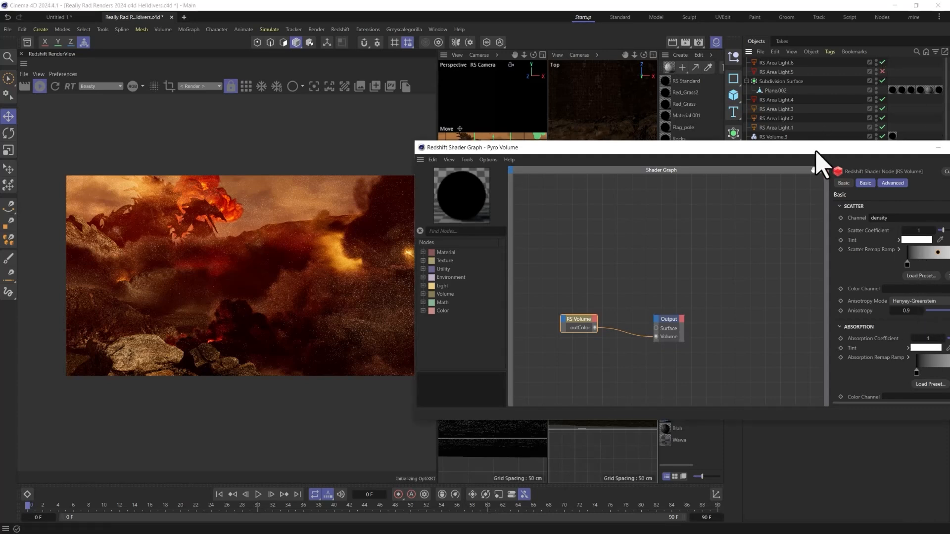
Step: Raise the bias position of the Pyro Volume shader's Absorption Remap Ramp to about 91 %
{"action": "left_click_drag", "start_coordinate": [820, 148], "coordinate": [619, 134]}
{"action": "left_click", "coordinate": [772, 347]}
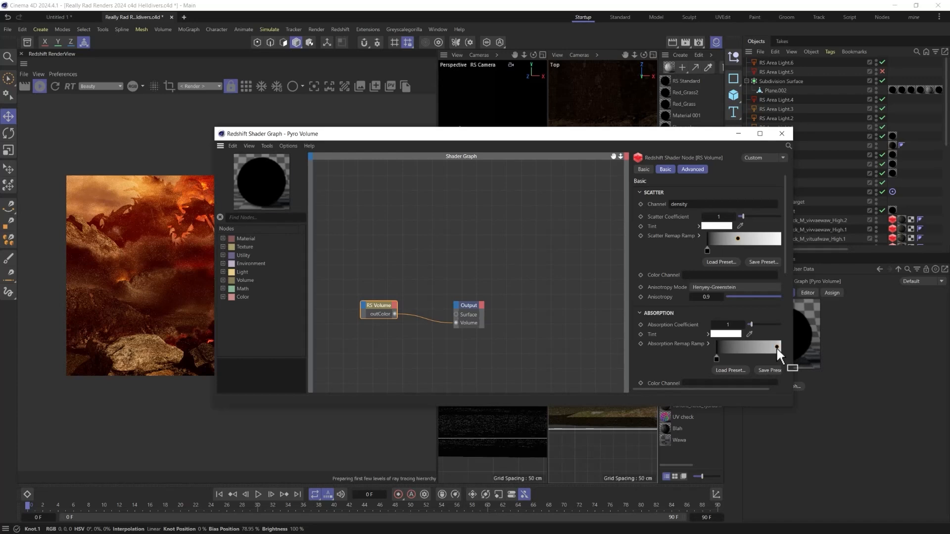
{"action": "left_click_drag", "start_coordinate": [781, 348], "coordinate": [780, 346]}
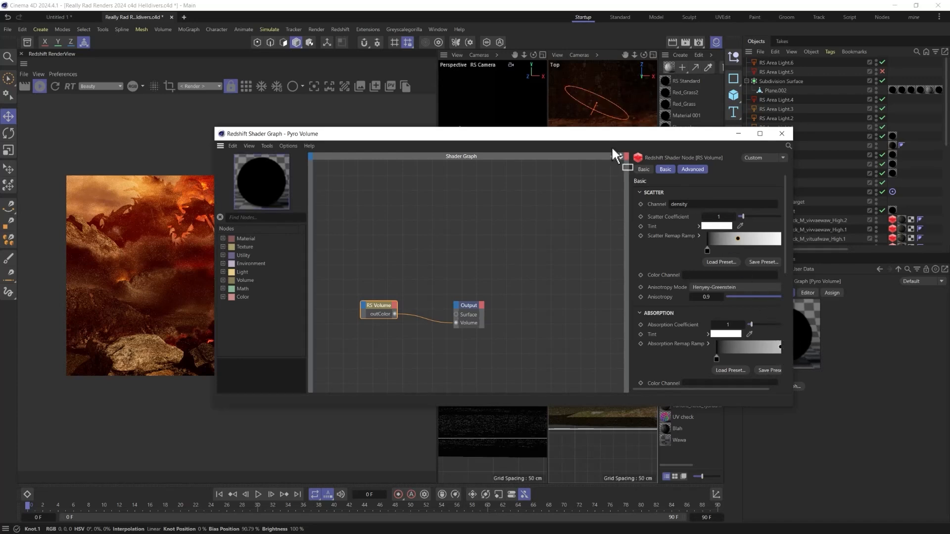
{"action": "left_click_drag", "start_coordinate": [592, 138], "coordinate": [737, 126]}
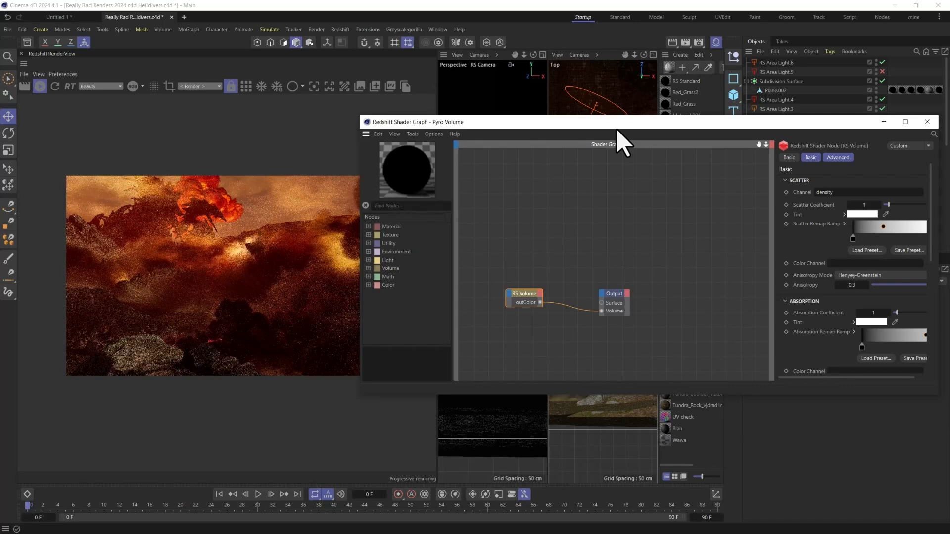
Step: Rotate RS Area Light.6 square to the scene in the Top view and shift it slightly behind the Helldiver
{"action": "left_click_drag", "start_coordinate": [623, 128], "coordinate": [590, 265]}
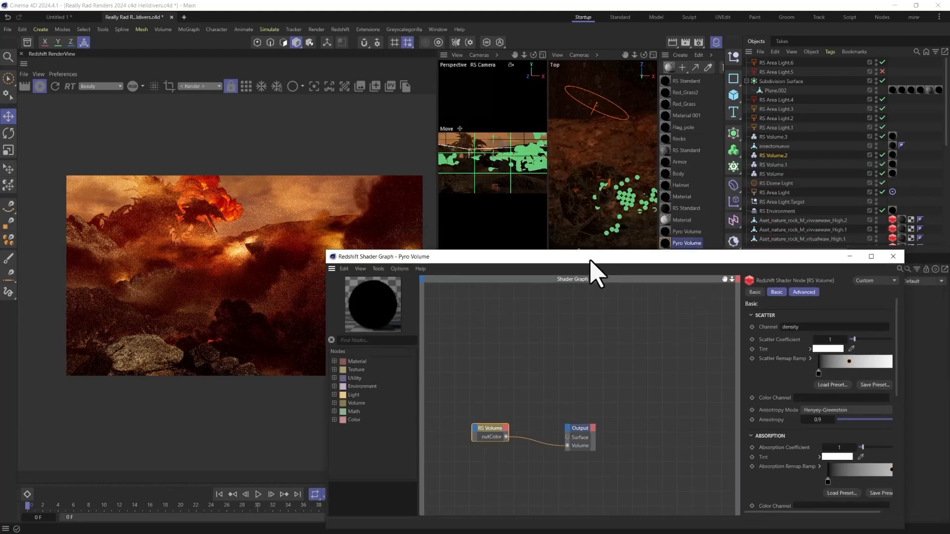
{"action": "left_click", "coordinate": [768, 62]}
{"action": "key", "text": "r"}
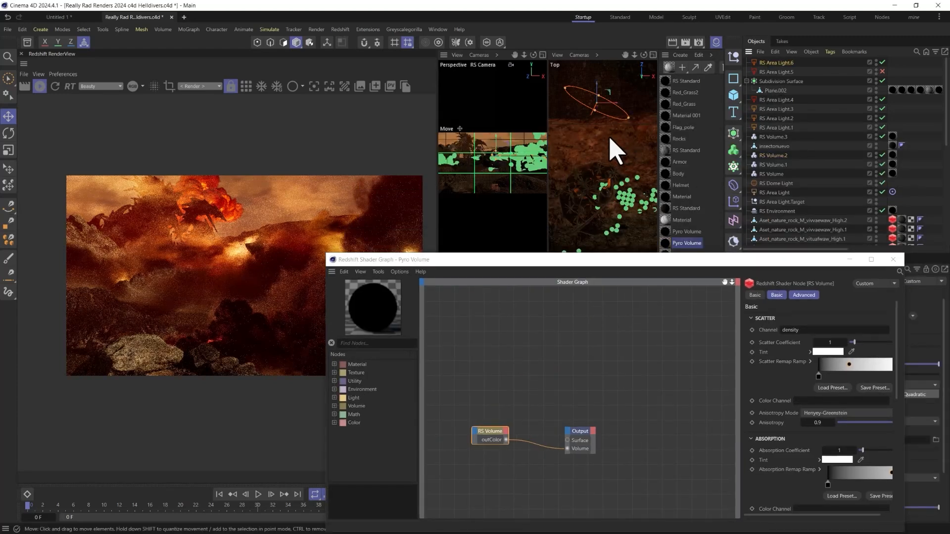
{"action": "left_click_drag", "start_coordinate": [610, 117], "coordinate": [623, 95]}
{"action": "key", "text": "e"}
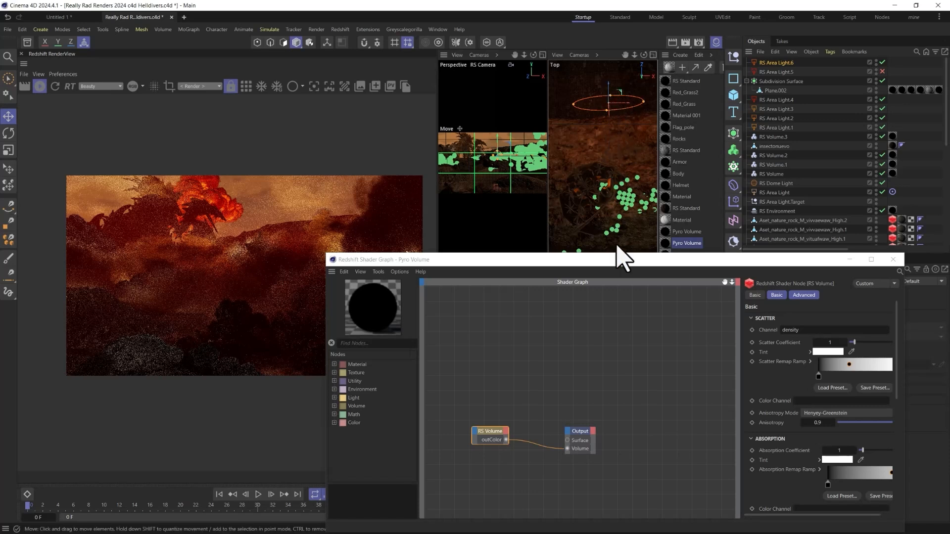
{"action": "left_click_drag", "start_coordinate": [623, 259], "coordinate": [628, 381]}
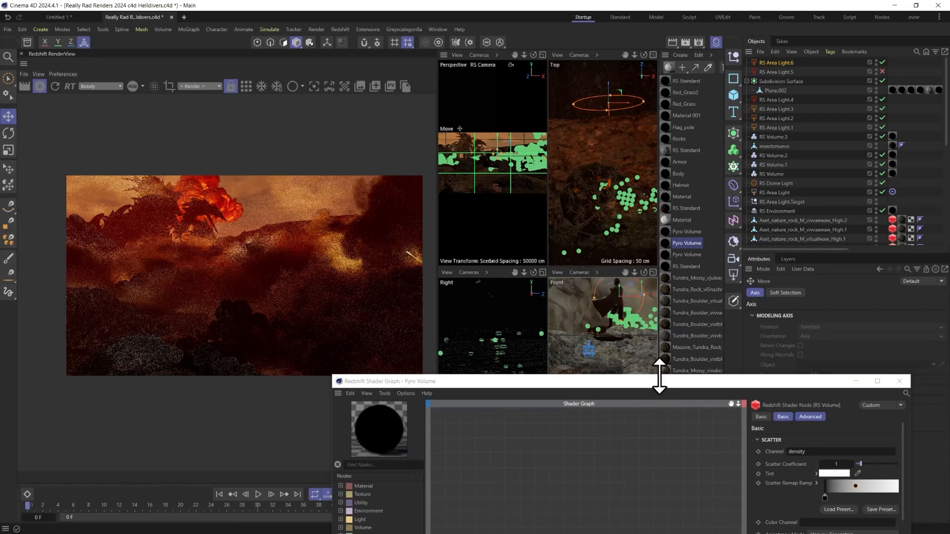
{"action": "left_click_drag", "start_coordinate": [659, 376], "coordinate": [425, 374]}
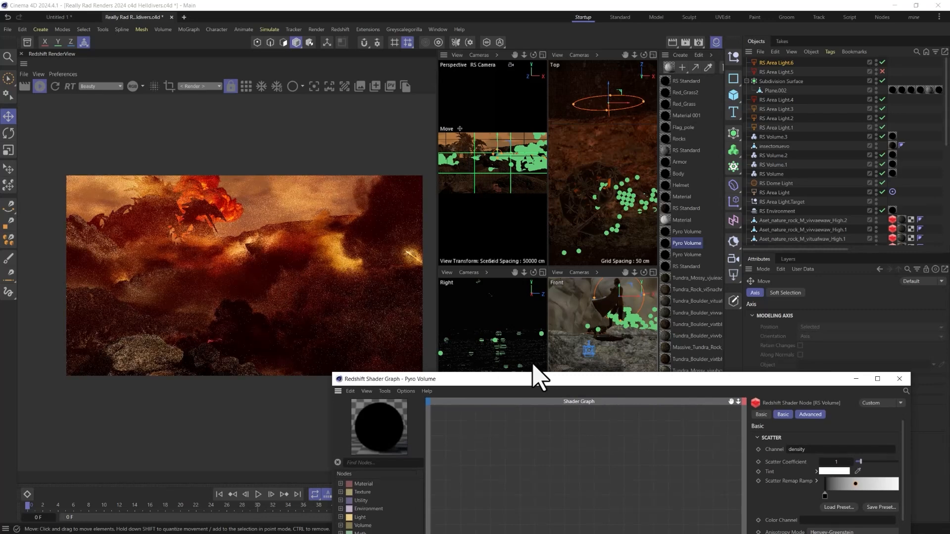
{"action": "left_click_drag", "start_coordinate": [687, 382], "coordinate": [430, 408]}
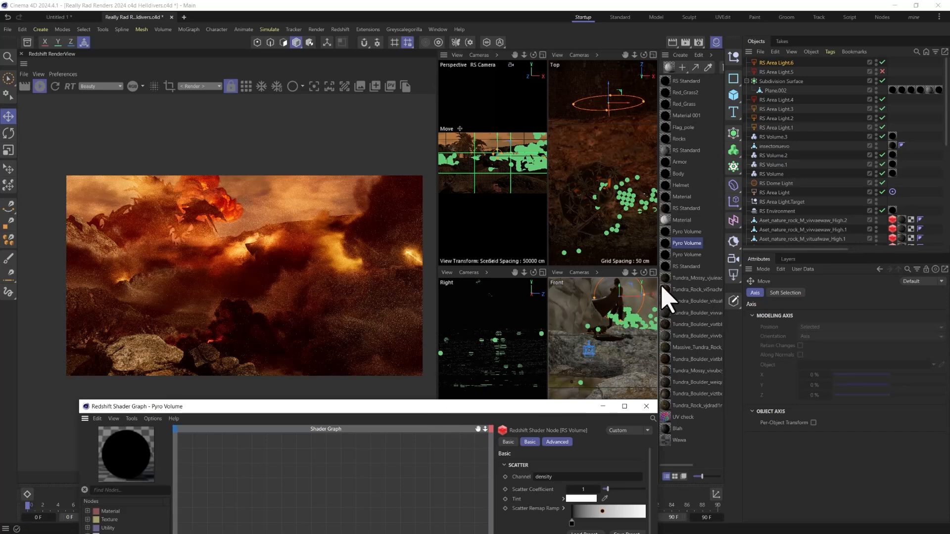
Step: Rotate the Helldiver's Subdivision Surface in the Front view to change how it stands against the backlight
{"action": "key", "text": "r"}
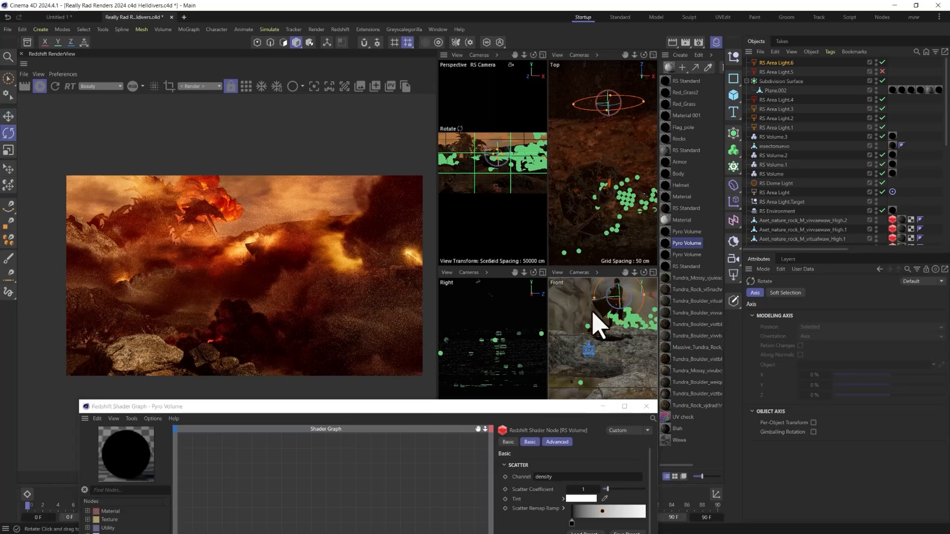
{"action": "left_click", "coordinate": [773, 81]}
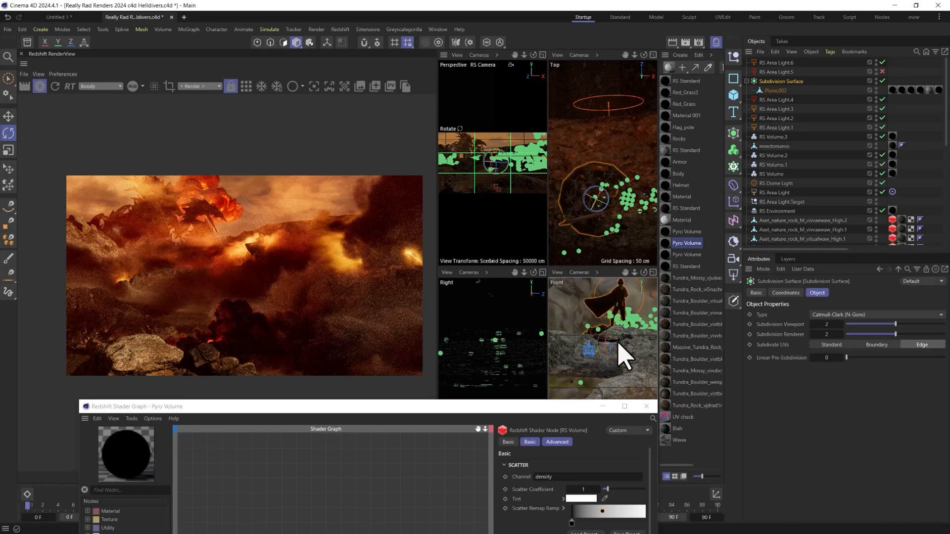
{"action": "key", "text": "t"}
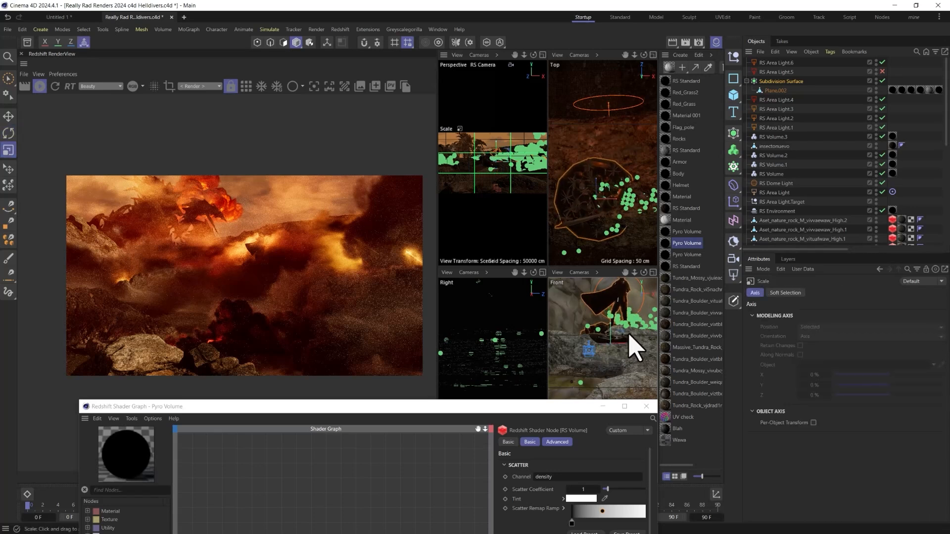
{"action": "key", "text": "e"}
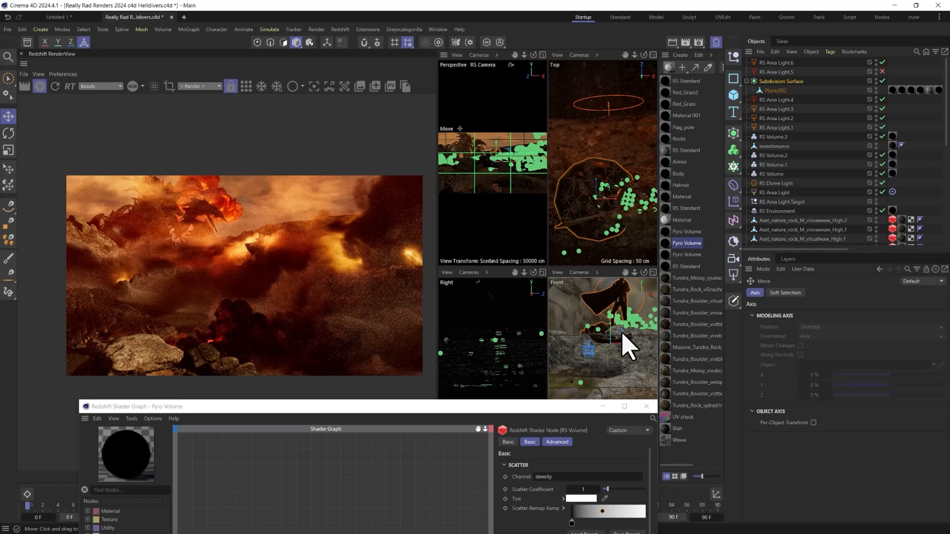
{"action": "key", "text": "r"}
{"action": "left_click_drag", "start_coordinate": [617, 335], "coordinate": [620, 335]}
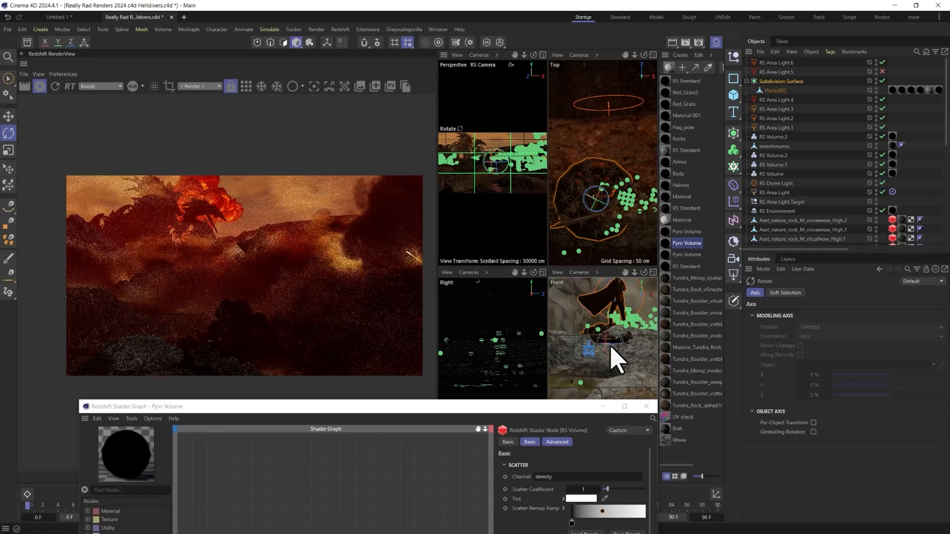
{"action": "left_click_drag", "start_coordinate": [610, 345], "coordinate": [654, 329]}
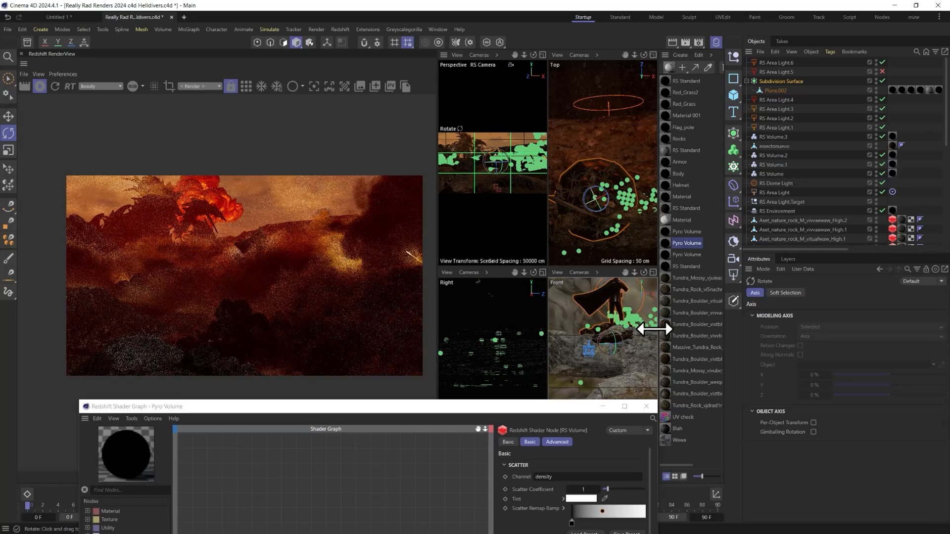
Step: Delete the missing-material tag at the end of Plane.002's tag row
{"action": "left_click_drag", "start_coordinate": [772, 250], "coordinate": [889, 243]}
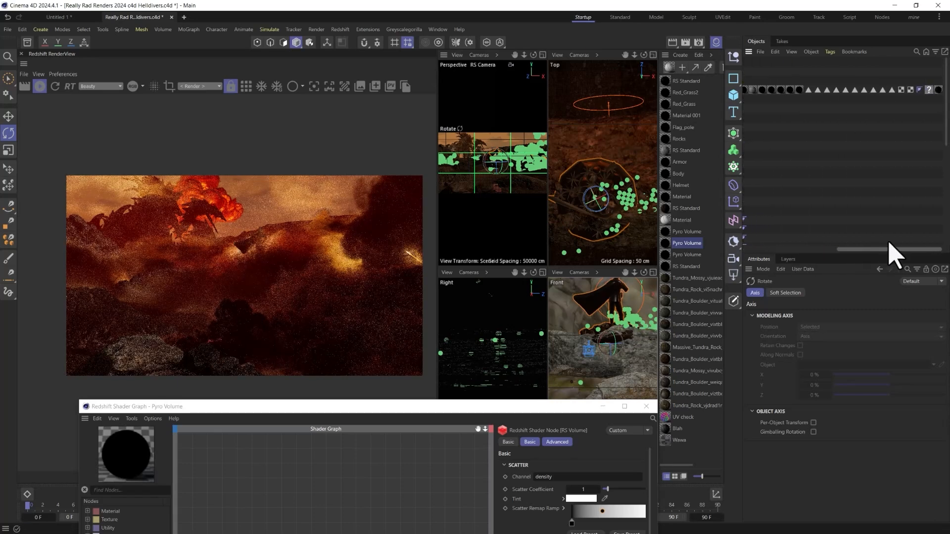
{"action": "left_click", "coordinate": [929, 91]}
{"action": "key", "text": "Delete"}
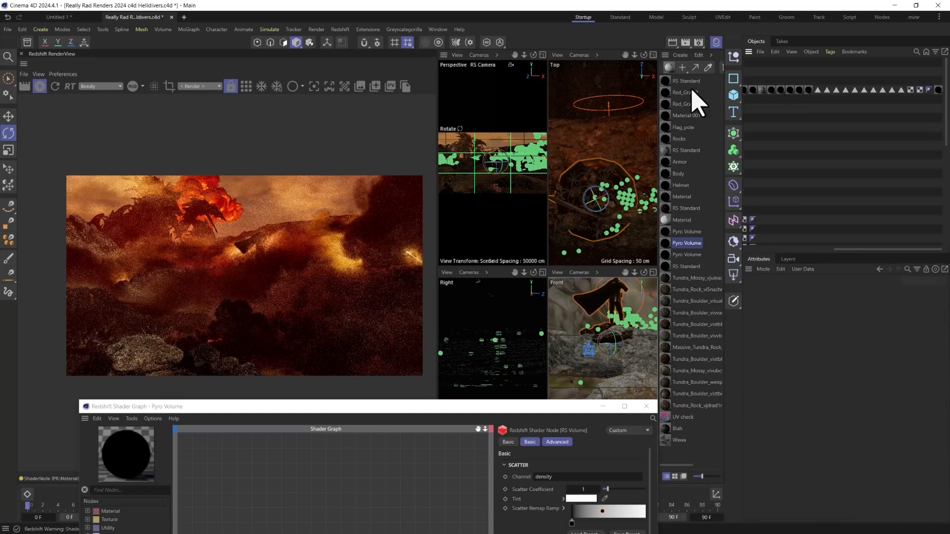
Step: With the live render stopped and the Subdivision Surface disabled, apply the RS Standard material to the selected cape polygons of Plane.002
{"action": "left_click", "coordinate": [282, 42]}
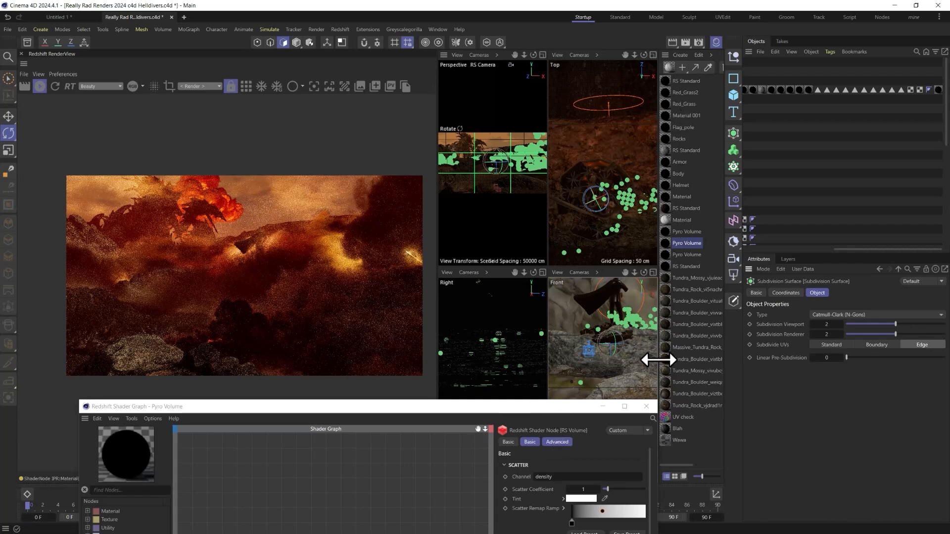
{"action": "left_click", "coordinate": [646, 406]}
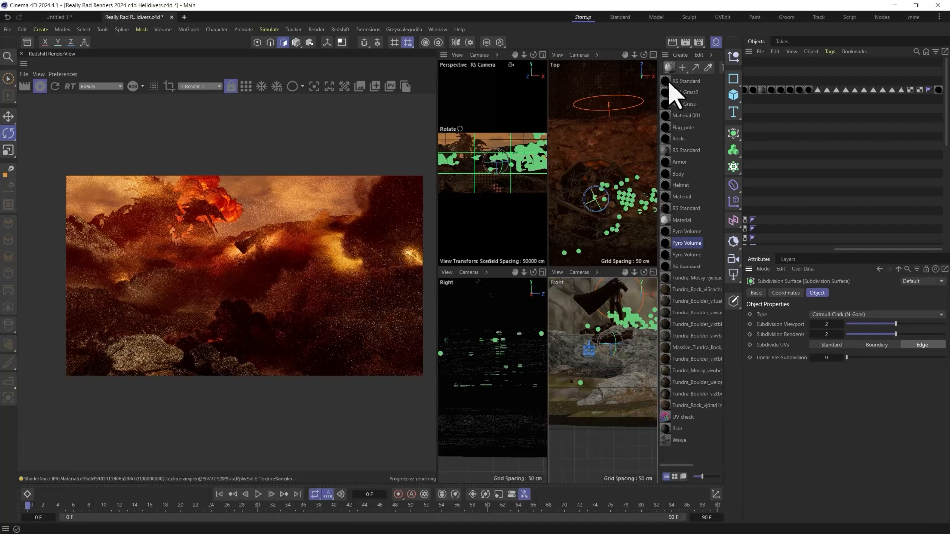
{"action": "left_click", "coordinate": [40, 86]}
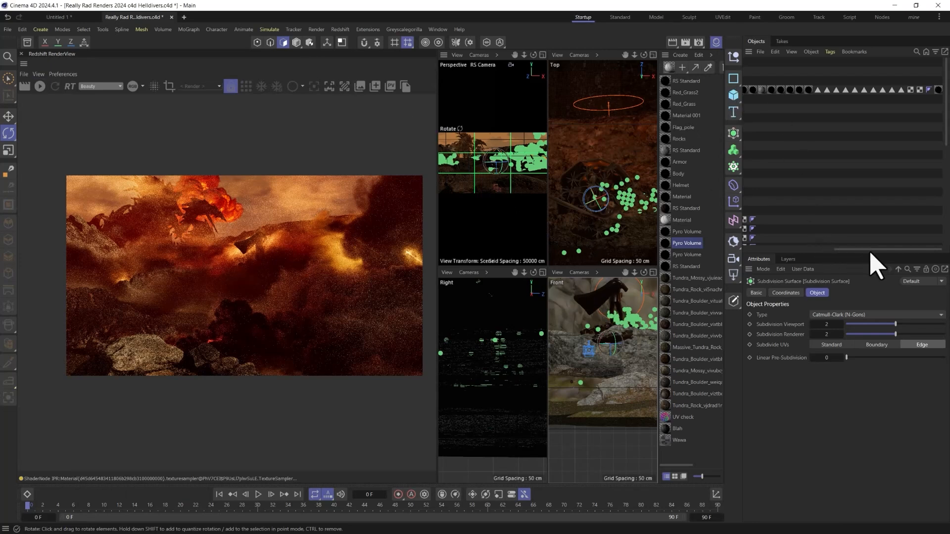
{"action": "left_click", "coordinate": [775, 91]}
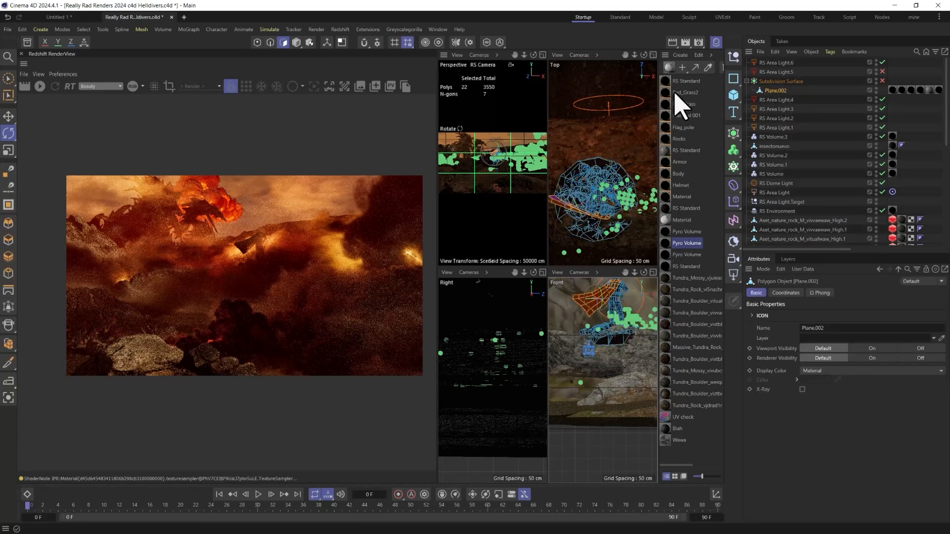
{"action": "left_click_drag", "start_coordinate": [676, 93], "coordinate": [600, 220]}
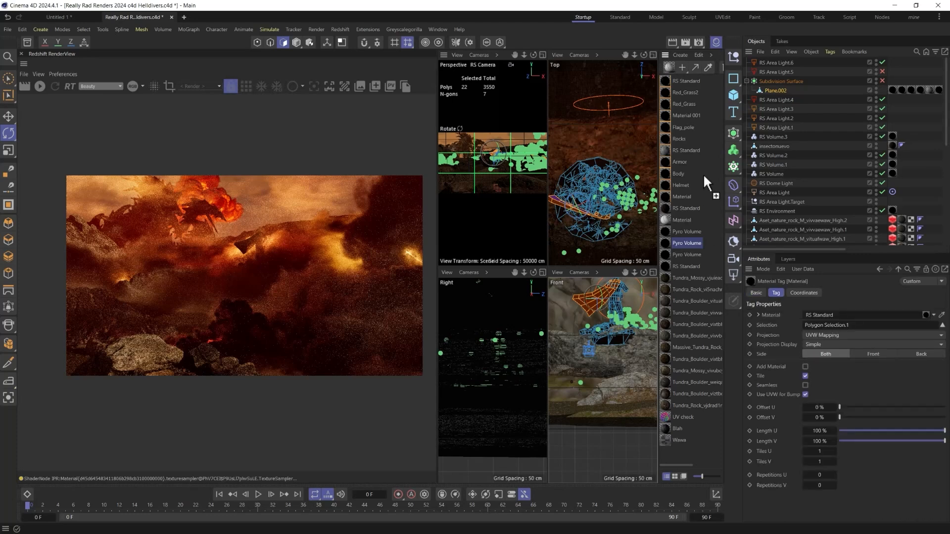
{"action": "left_click", "coordinate": [910, 106]}
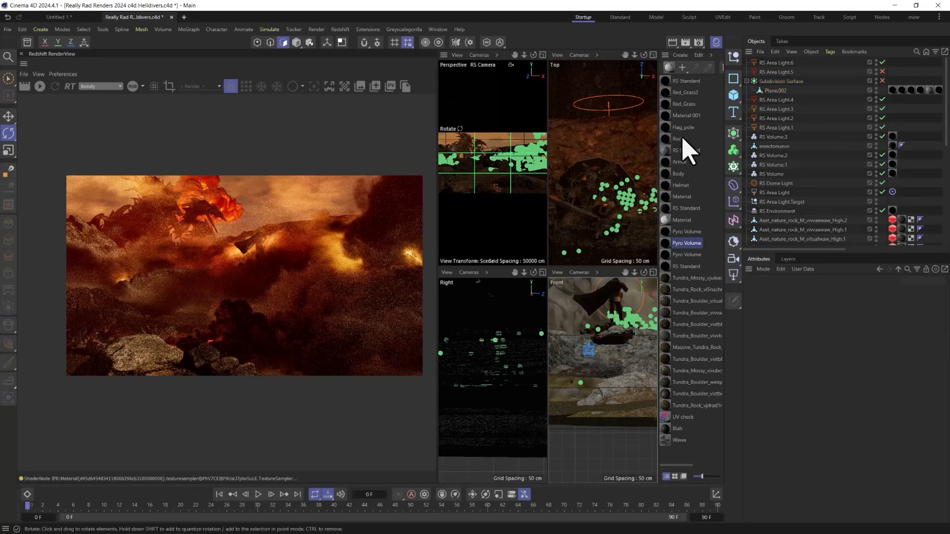
{"action": "left_click", "coordinate": [774, 91]}
{"action": "left_click_drag", "start_coordinate": [685, 83], "coordinate": [788, 247]}
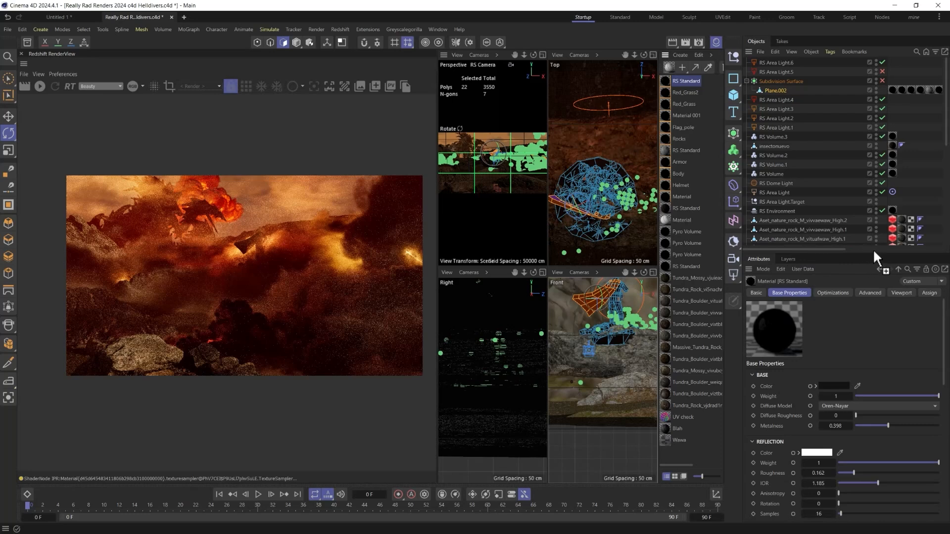
{"action": "left_click_drag", "start_coordinate": [873, 249], "coordinate": [874, 249]}
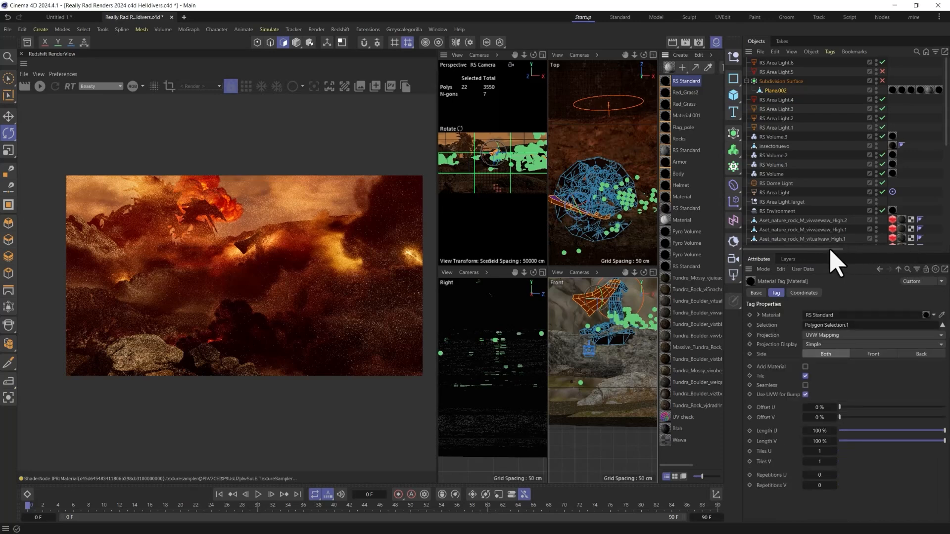
{"action": "left_click_drag", "start_coordinate": [830, 250], "coordinate": [925, 245]}
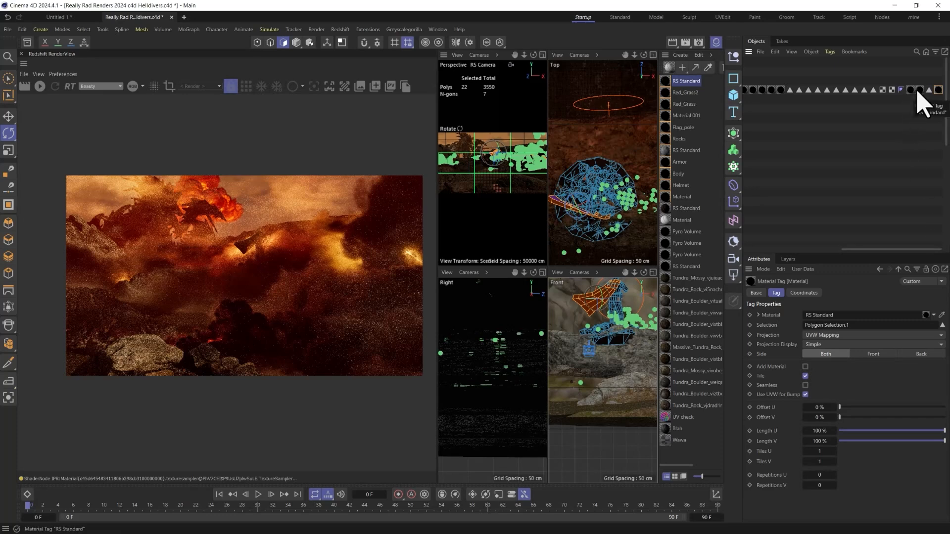
{"action": "left_click_drag", "start_coordinate": [895, 250], "coordinate": [766, 248]}
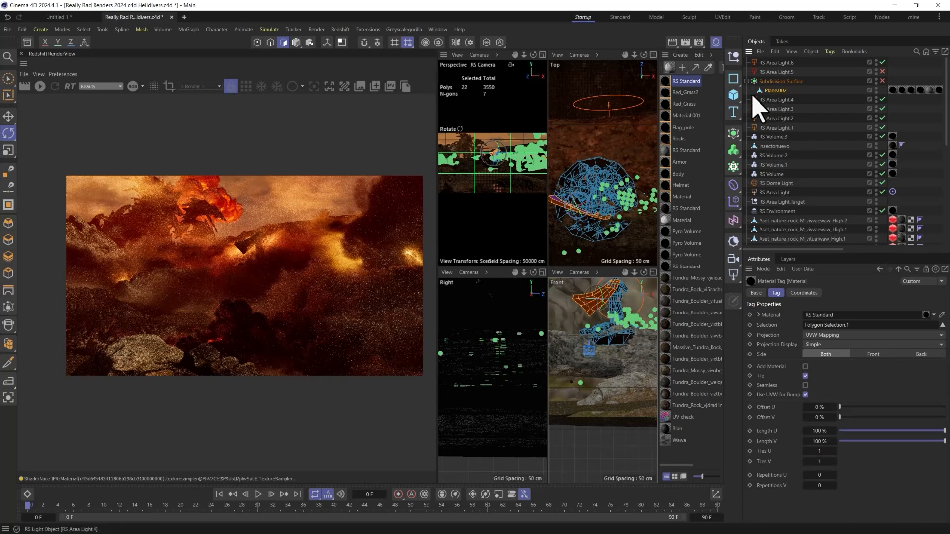
Step: Set the transmission weight of the cape's RS Standard material to 0.68 in its node graph
{"action": "double_click", "coordinate": [665, 81]}
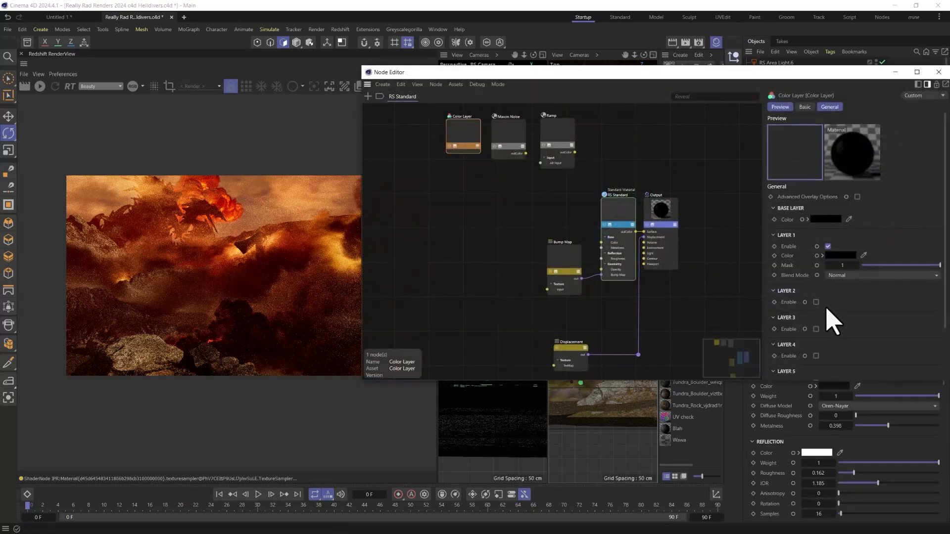
{"action": "scroll", "coordinate": [827, 318], "scroll_direction": "down", "scroll_amount": 5}
{"action": "left_click", "coordinate": [908, 263]}
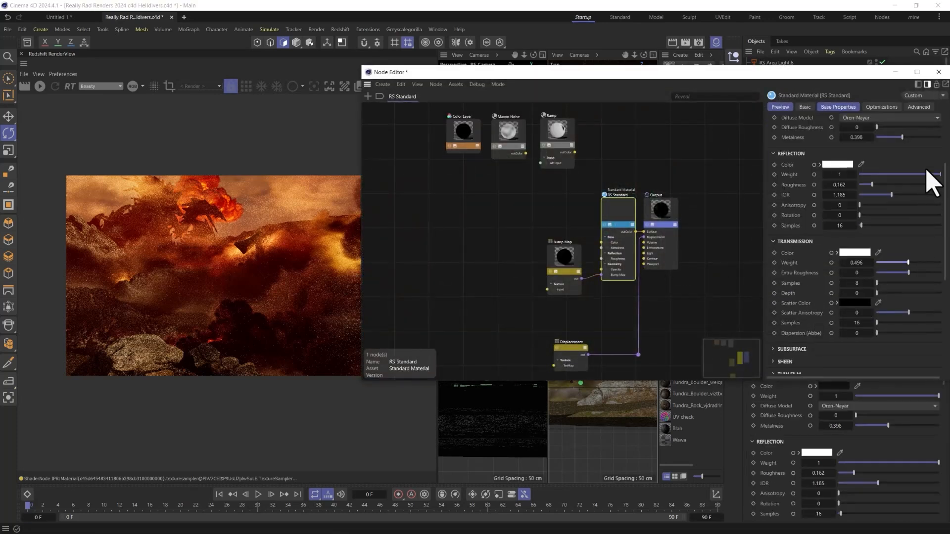
{"action": "left_click", "coordinate": [921, 262]}
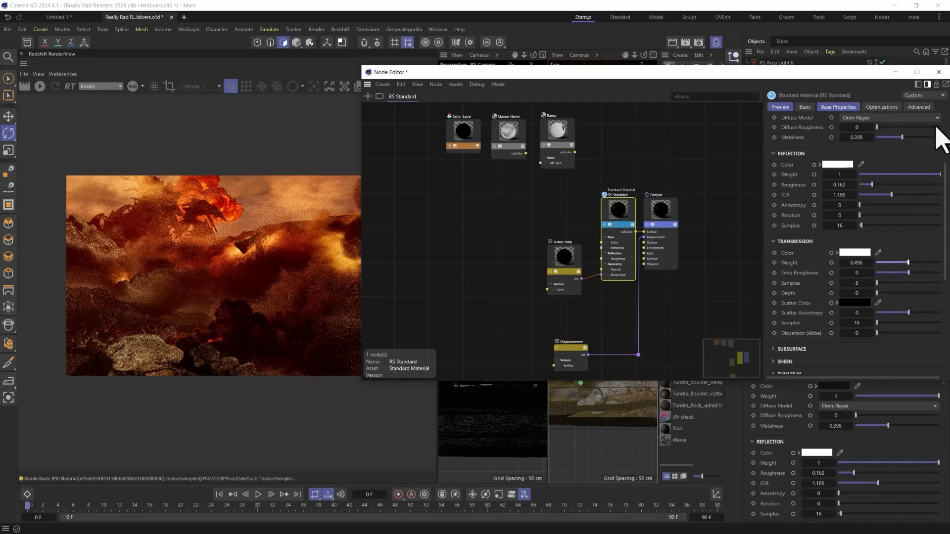
{"action": "left_click", "coordinate": [938, 73]}
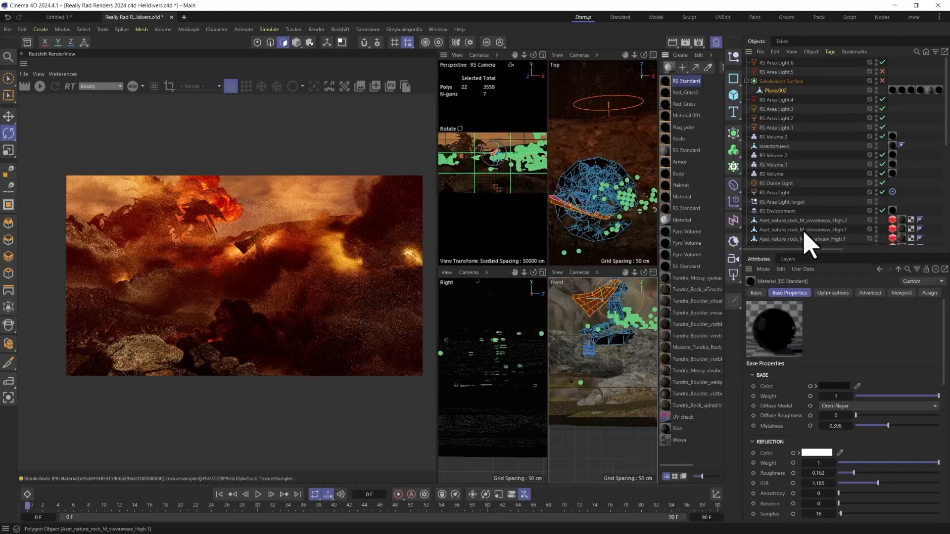
Step: Lower the transmission weight of the cape's RS Standard material to well below half and close its node graph
{"action": "double_click", "coordinate": [666, 80]}
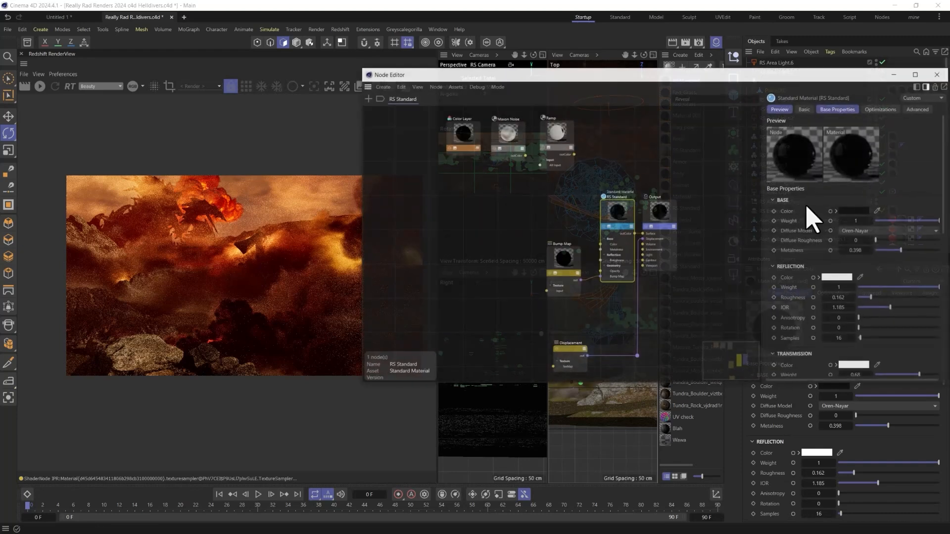
{"action": "scroll", "coordinate": [908, 346], "scroll_direction": "down", "scroll_amount": 2}
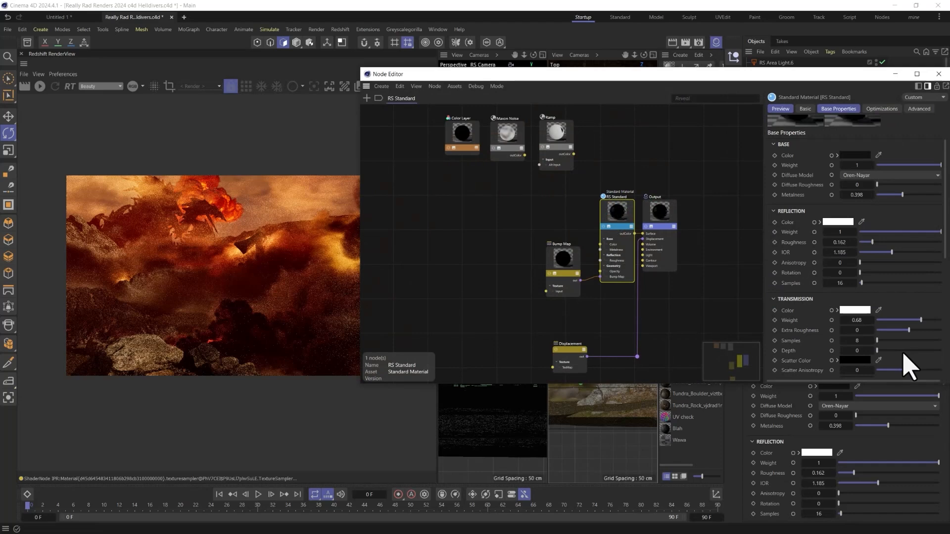
{"action": "left_click", "coordinate": [894, 320]}
{"action": "left_click", "coordinate": [937, 74]}
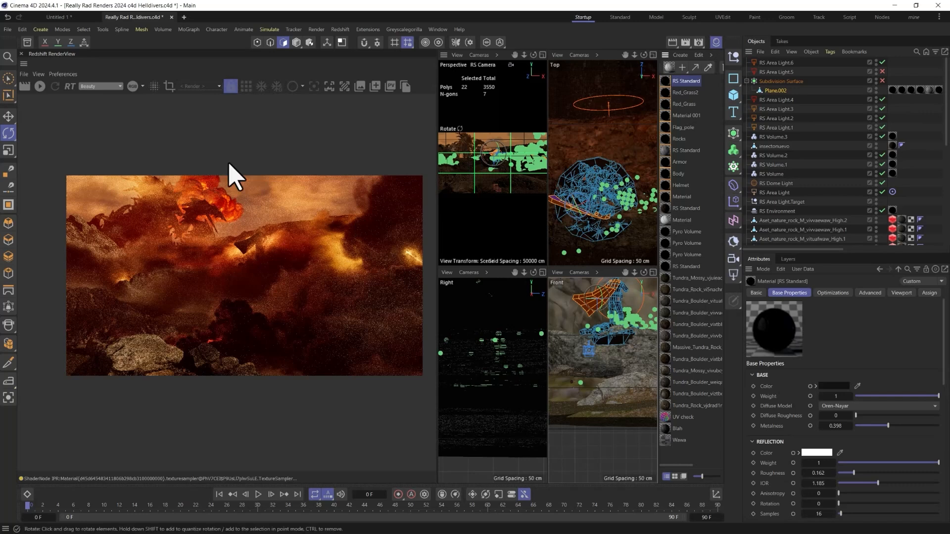
Step: Run the live render over the full frame to check the cape's translucency, and stop it
{"action": "left_click", "coordinate": [40, 86]}
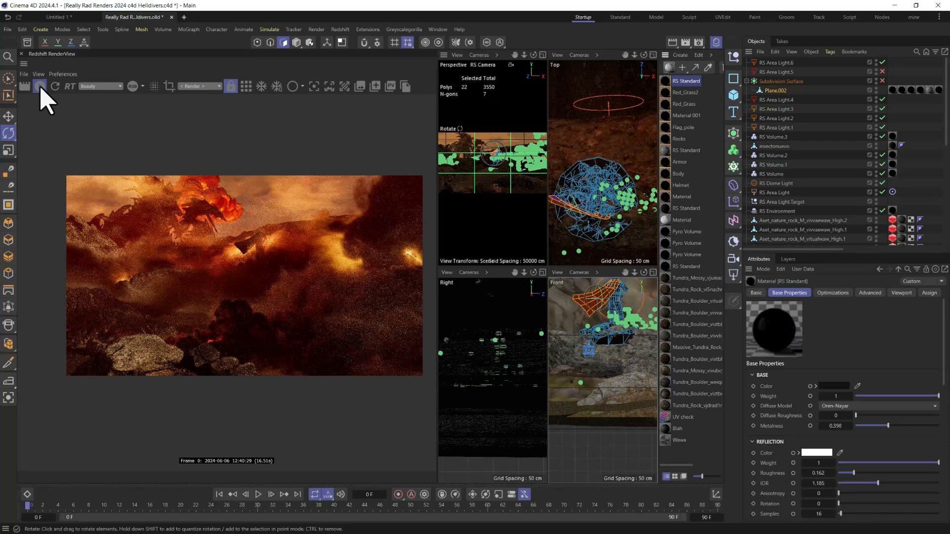
{"action": "left_click", "coordinate": [40, 87]}
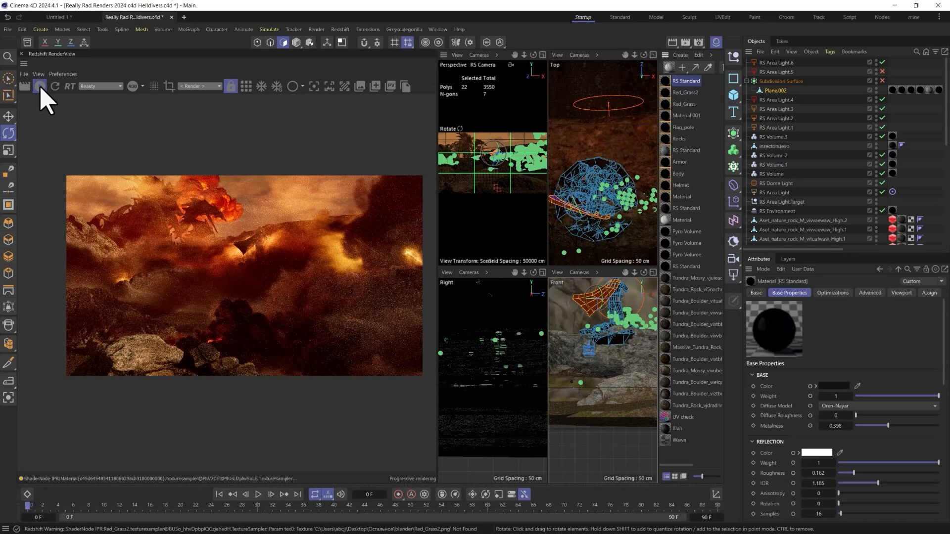
{"action": "left_click", "coordinate": [40, 87]}
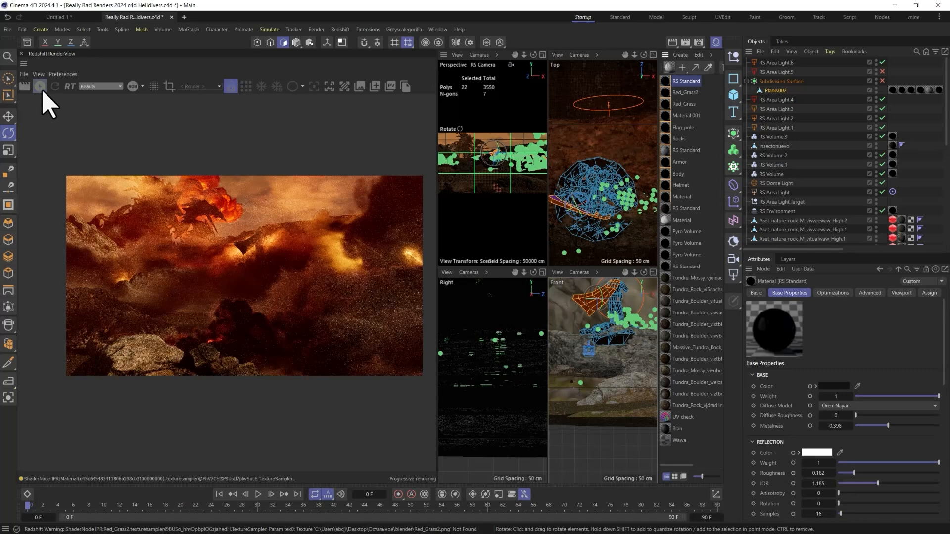
Step: Limit the render preview to a region framing the Helldiver on the ridge and restart the live render
{"action": "left_click", "coordinate": [168, 87]}
{"action": "left_click_drag", "start_coordinate": [154, 224], "coordinate": [253, 242]}
{"action": "left_click_drag", "start_coordinate": [294, 271], "coordinate": [257, 237]}
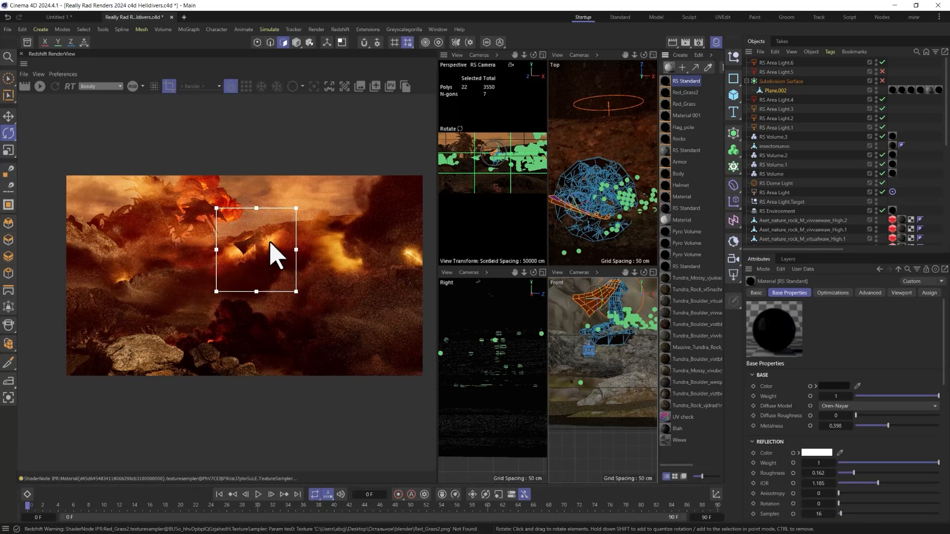
{"action": "left_click", "coordinate": [39, 87]}
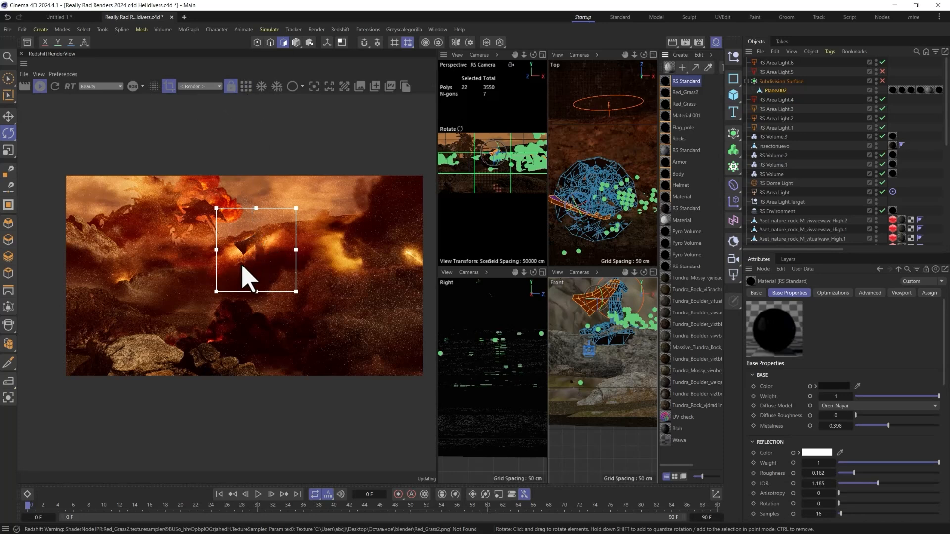
{"action": "scroll", "coordinate": [247, 279], "scroll_direction": "up", "scroll_amount": 3}
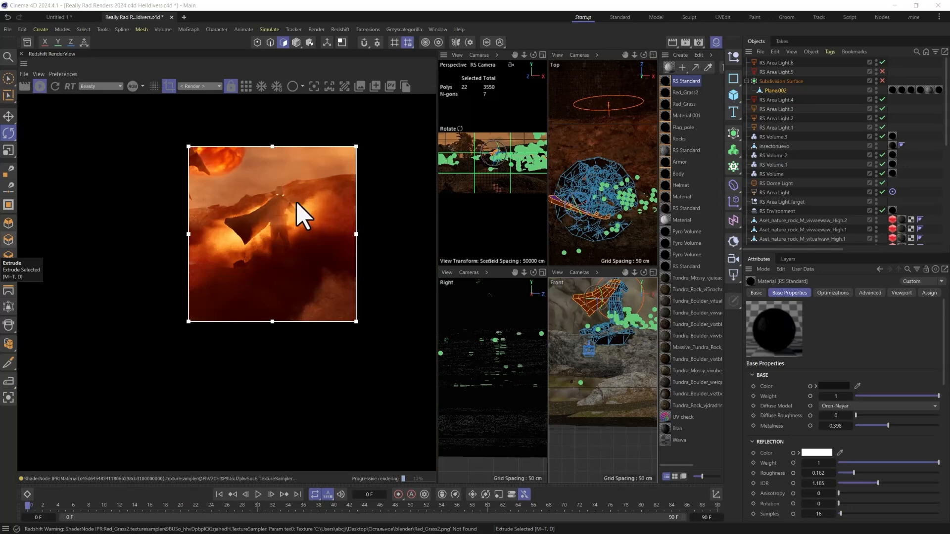
Step: Adjust the denoising options and set bucket quality to Medium in the Redshift render settings, and render the region in bucket mode
{"action": "left_click", "coordinate": [699, 43]}
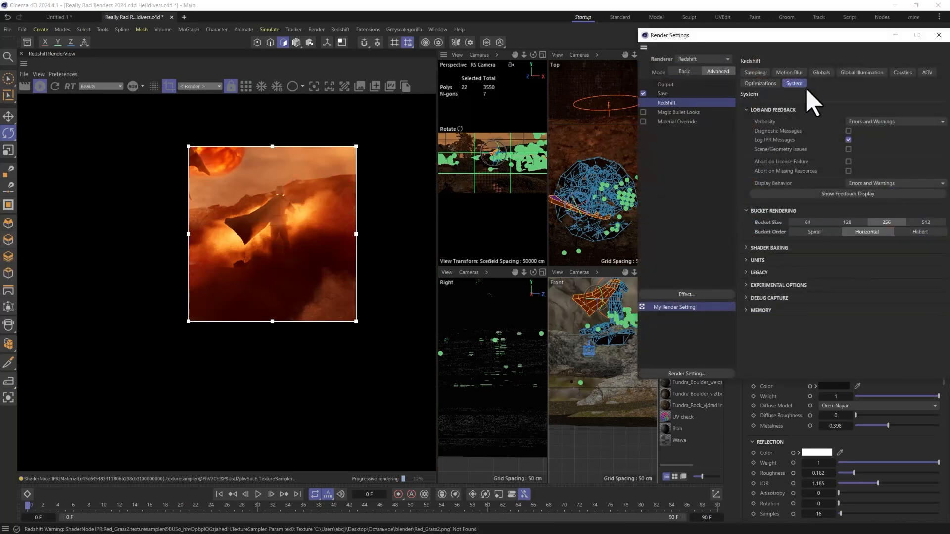
{"action": "left_click", "coordinate": [684, 71]}
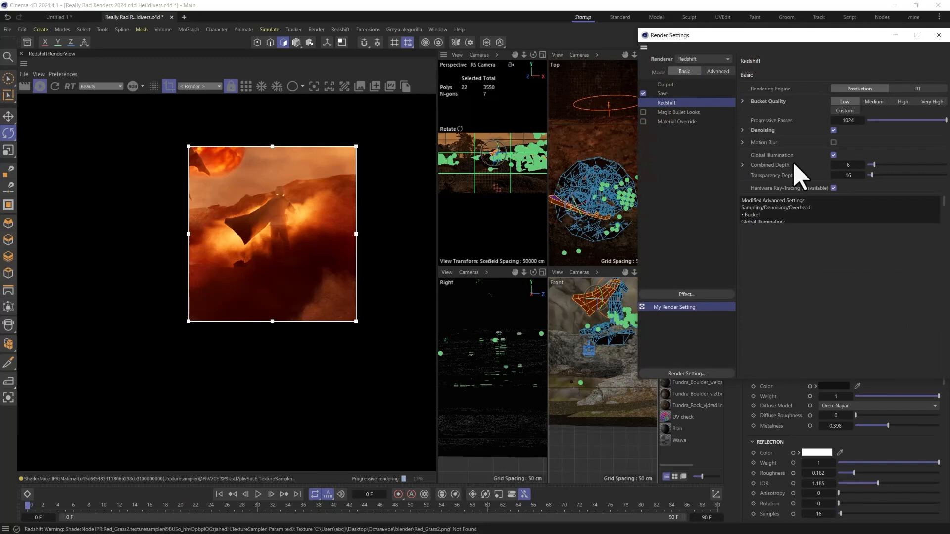
{"action": "left_click", "coordinate": [742, 129]}
{"action": "left_click", "coordinate": [889, 140]}
{"action": "left_click", "coordinate": [873, 102]}
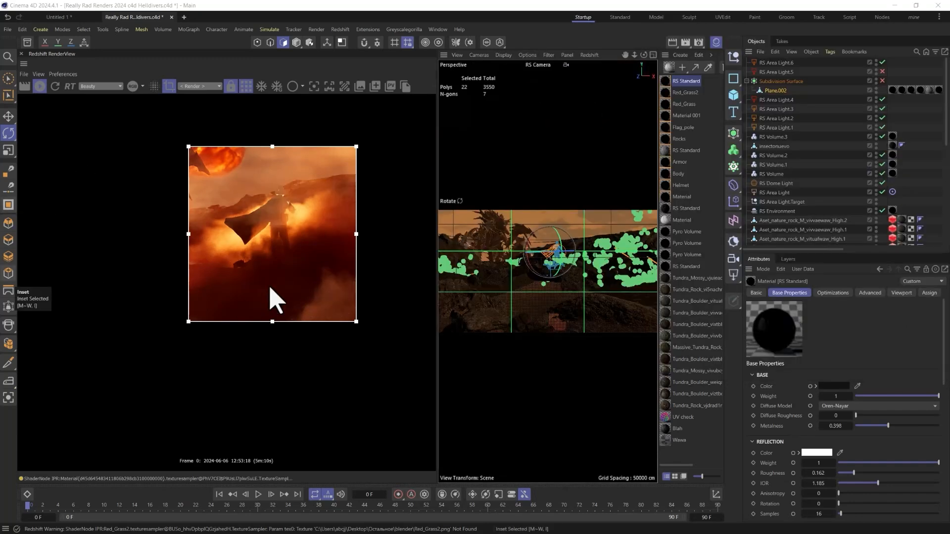
{"action": "scroll", "coordinate": [271, 296], "scroll_direction": "down", "scroll_amount": 2}
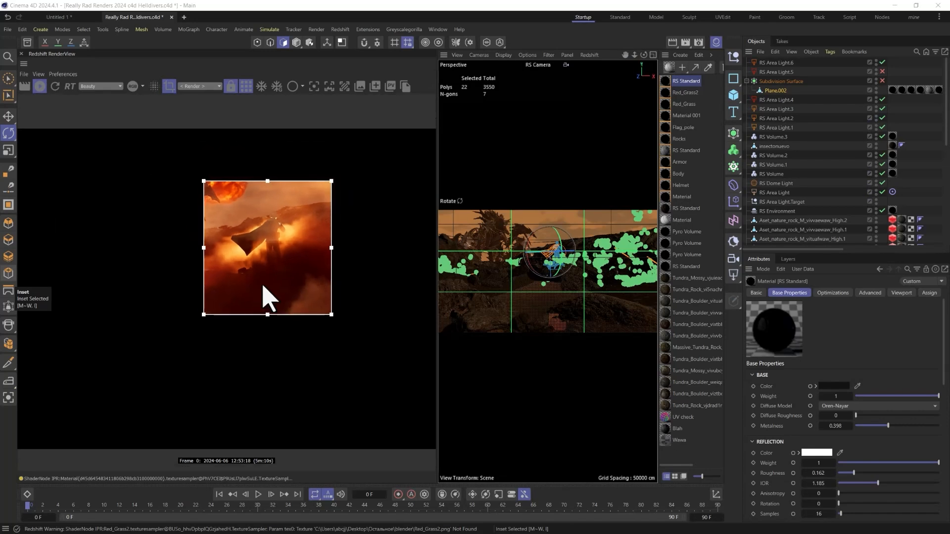
Step: Stop the live render and reset all settings of Plane.002's Phong tag to their defaults
{"action": "scroll", "coordinate": [271, 294], "scroll_direction": "up", "scroll_amount": 2}
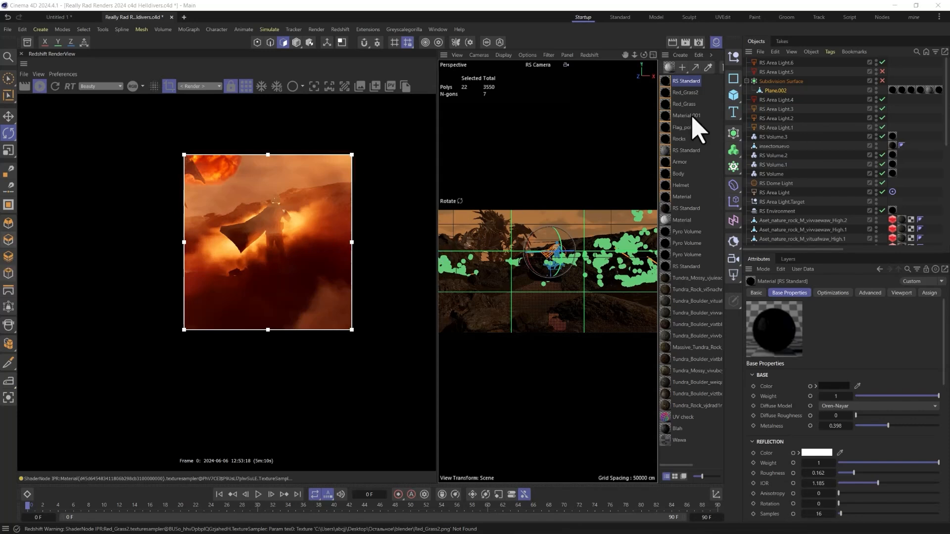
{"action": "left_click", "coordinate": [40, 86]}
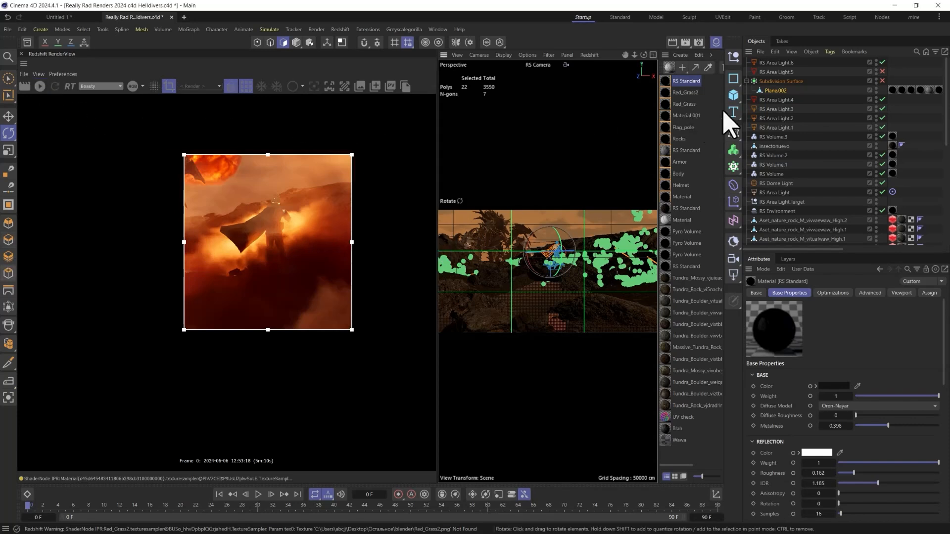
{"action": "left_click", "coordinate": [769, 83]}
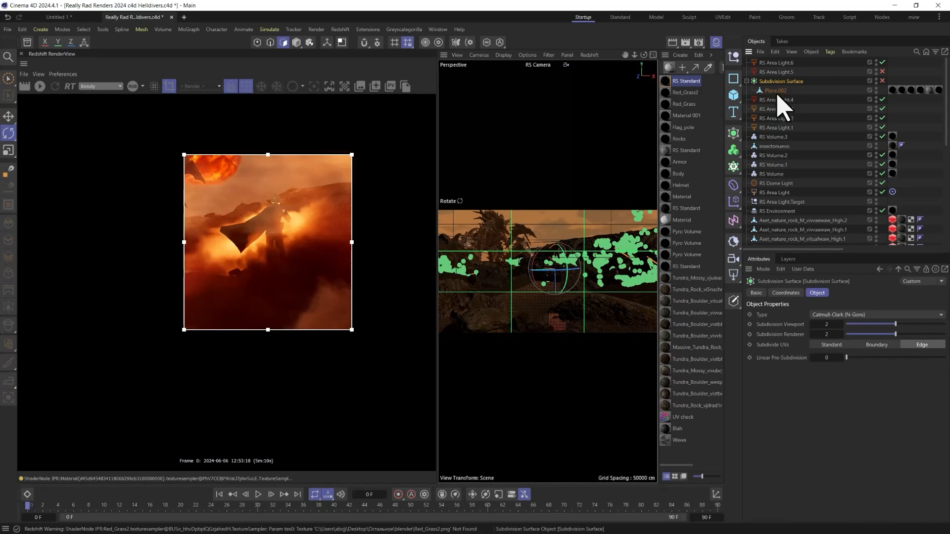
{"action": "left_click_drag", "start_coordinate": [822, 249], "coordinate": [932, 249]}
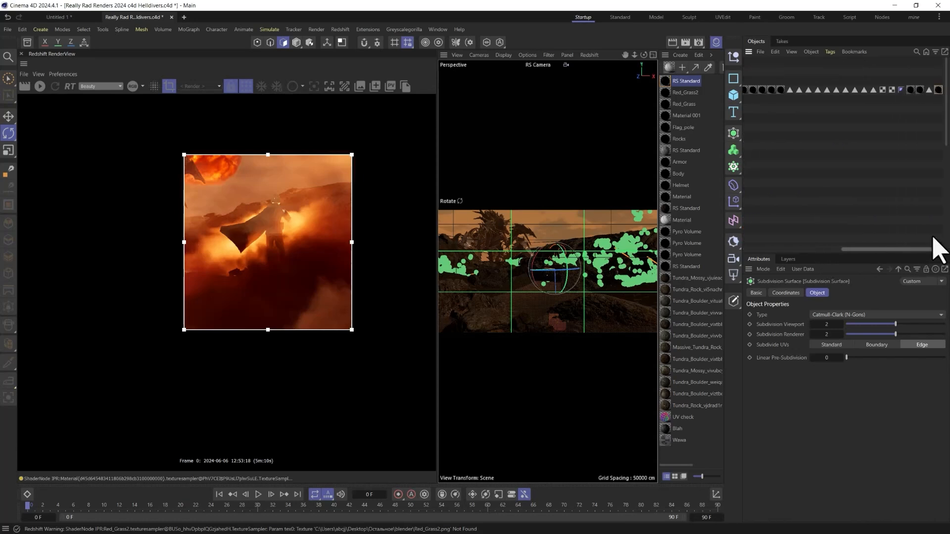
{"action": "left_click", "coordinate": [901, 90]}
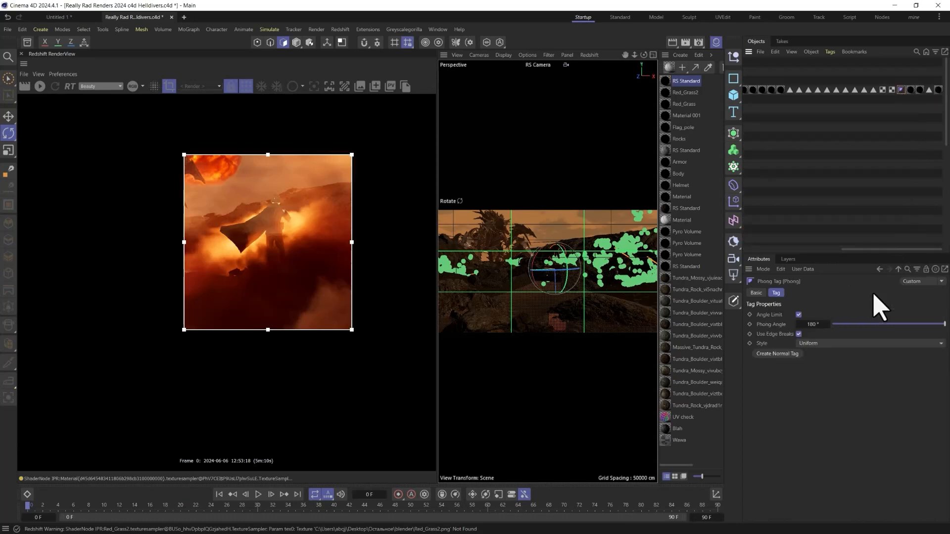
{"action": "left_click", "coordinate": [805, 343]}
{"action": "left_click", "coordinate": [827, 354]}
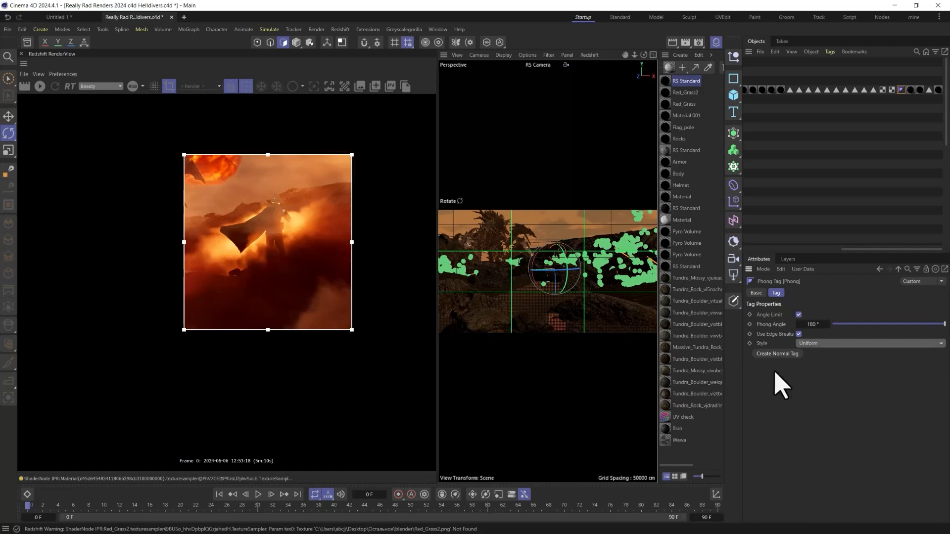
{"action": "right_click", "coordinate": [771, 326]}
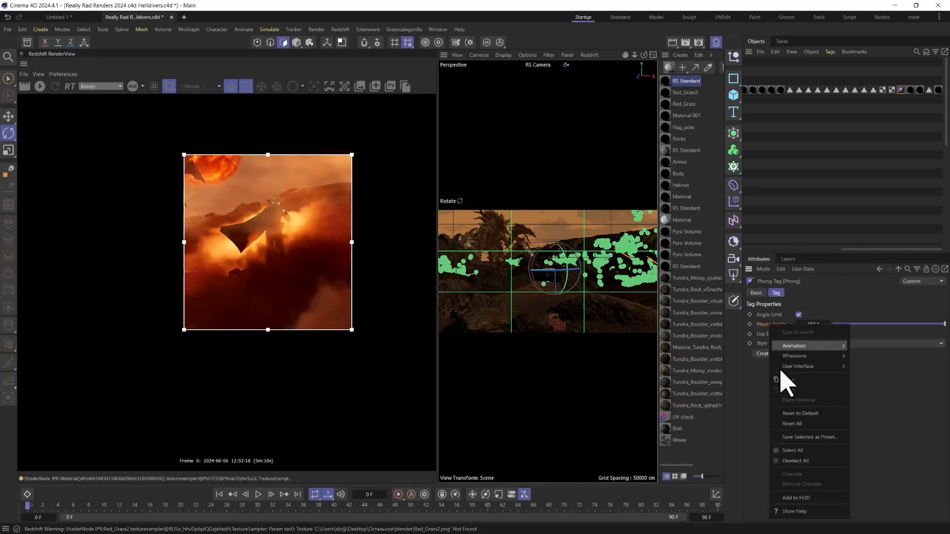
{"action": "left_click", "coordinate": [797, 431]}
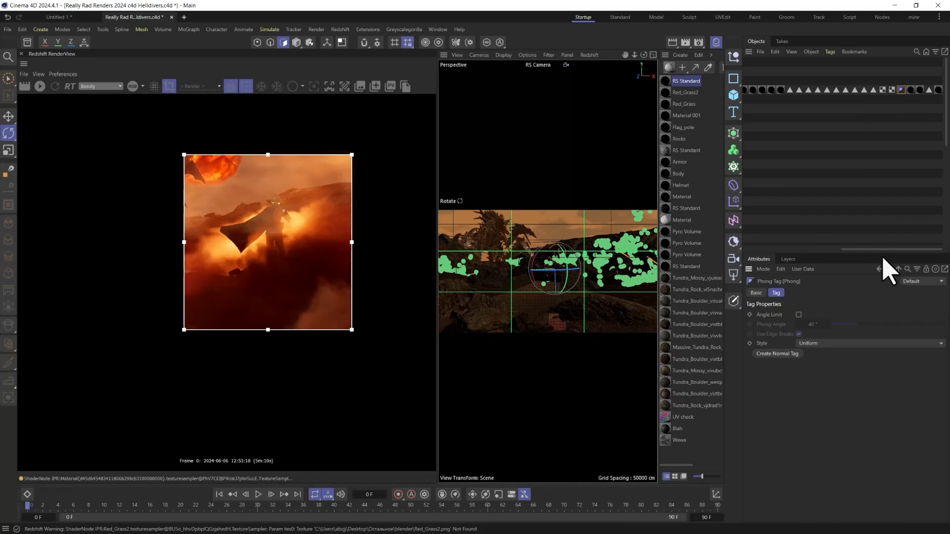
{"action": "left_click_drag", "start_coordinate": [879, 250], "coordinate": [793, 249]}
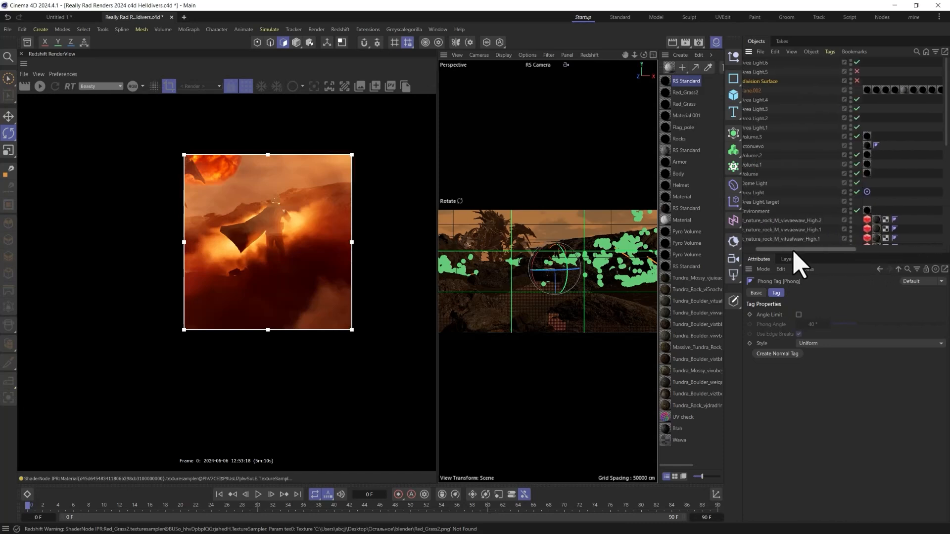
{"action": "left_click", "coordinate": [799, 315]}
{"action": "left_click", "coordinate": [798, 315]}
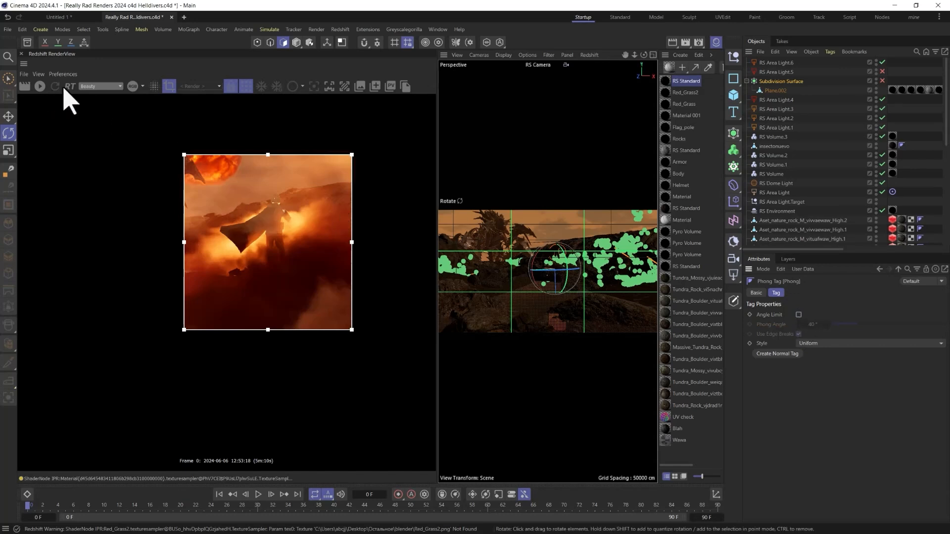
Step: Set the Redshift bucket quality to Low in the render settings and restart the region render of the Helldiver
{"action": "left_click", "coordinate": [698, 42]}
{"action": "left_click", "coordinate": [840, 103]}
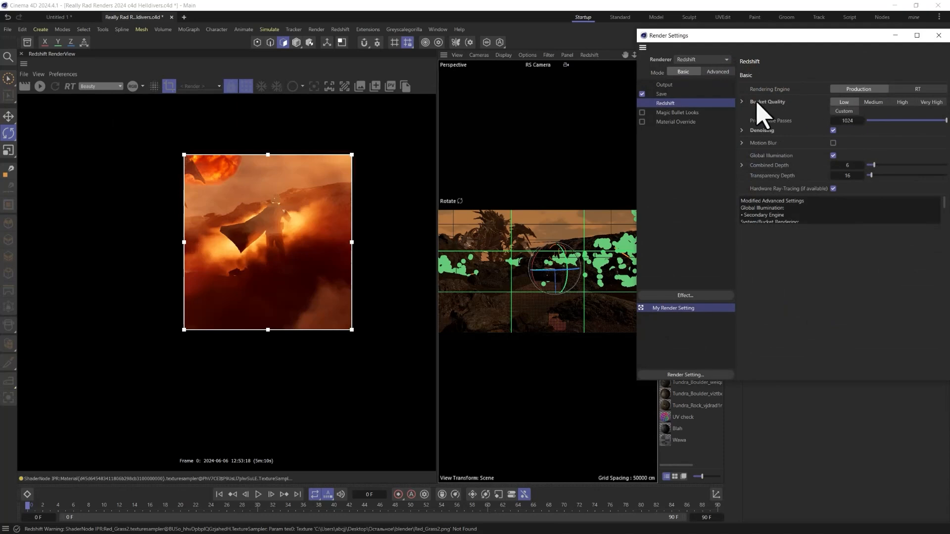
{"action": "left_click", "coordinate": [747, 130]}
{"action": "left_click", "coordinate": [938, 35]}
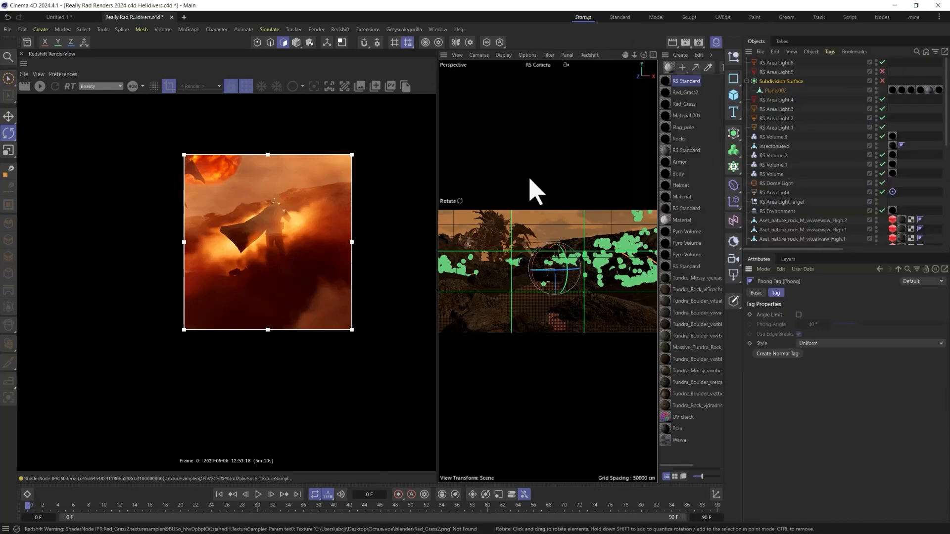
{"action": "left_click", "coordinate": [39, 87]}
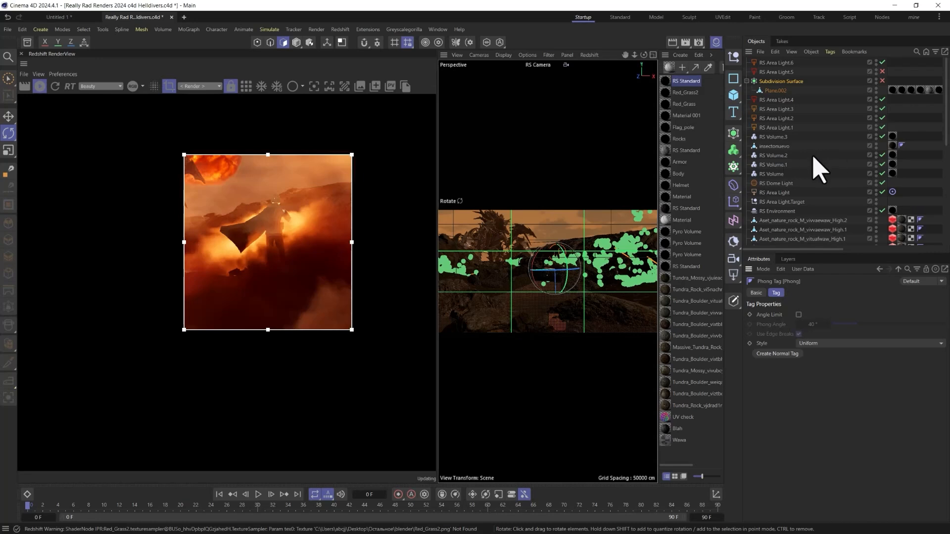
Step: Inspect the Helldiver and cape up close in the region render and enable the Subdivision Surface over Plane.002
{"action": "left_click", "coordinate": [775, 211]}
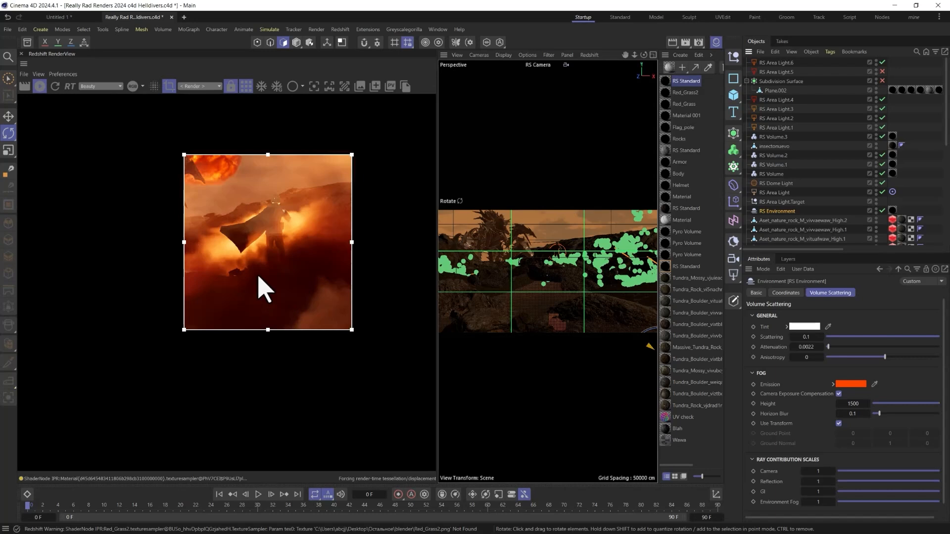
{"action": "scroll", "coordinate": [282, 241], "scroll_direction": "up", "scroll_amount": 5}
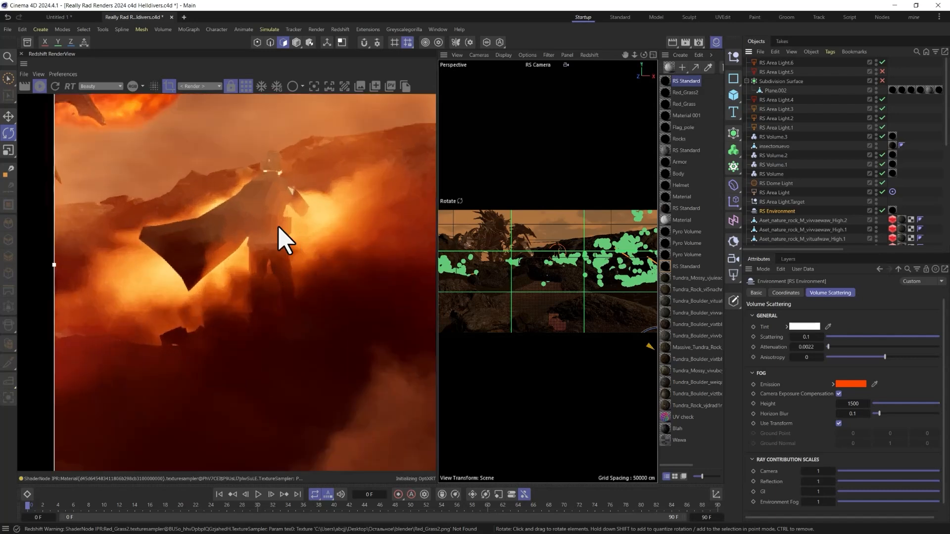
{"action": "scroll", "coordinate": [279, 231], "scroll_direction": "up", "scroll_amount": 4}
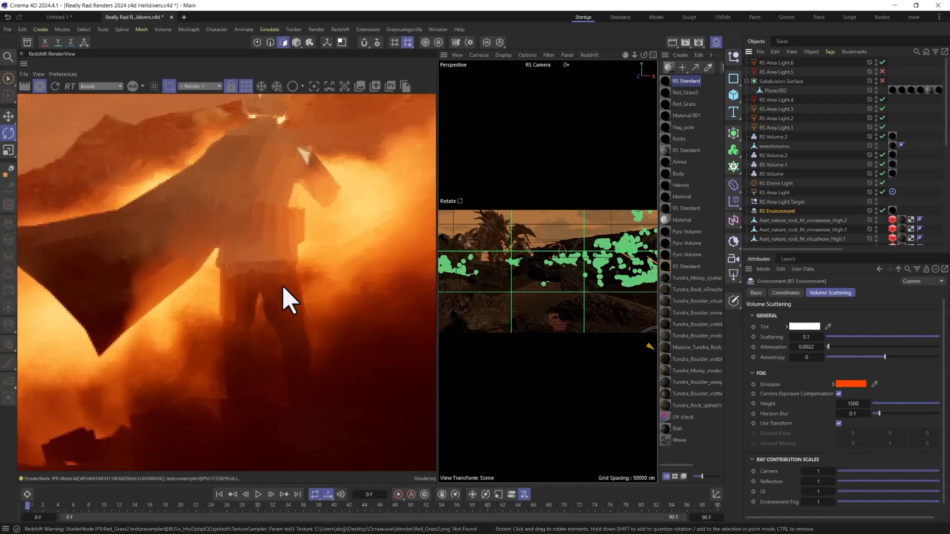
{"action": "scroll", "coordinate": [301, 334], "scroll_direction": "down", "scroll_amount": 2}
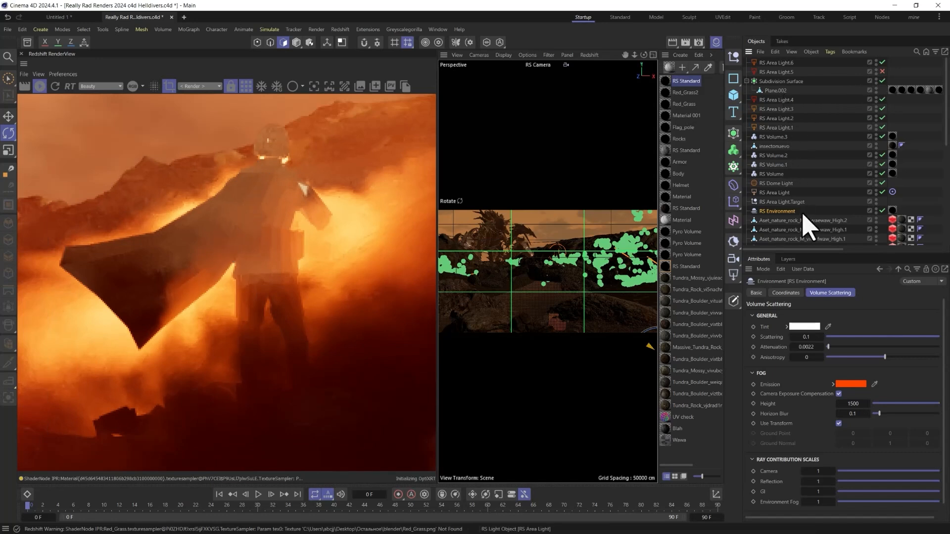
Step: Enable the Angle Limit on Plane.002's Phong tag and set the Phong Angle to 159°
{"action": "left_click_drag", "start_coordinate": [811, 249], "coordinate": [918, 131]}
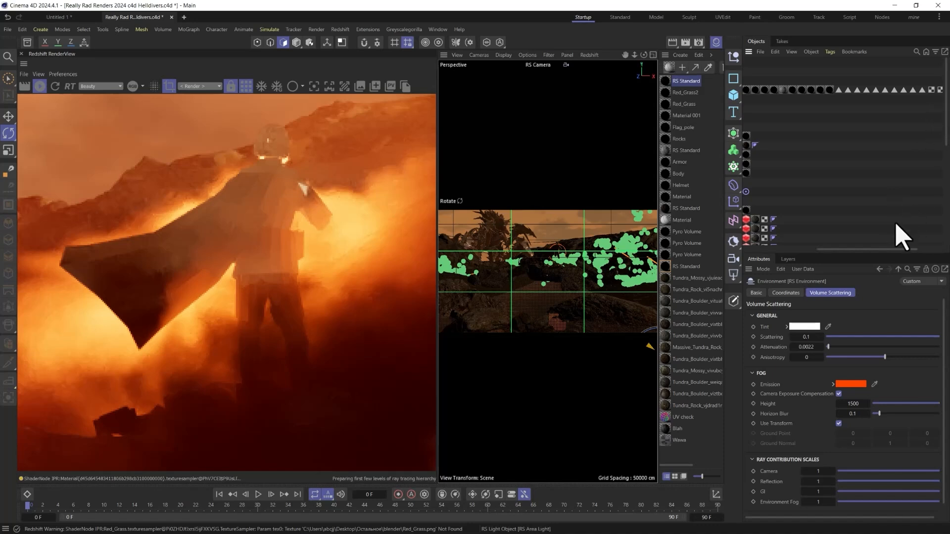
{"action": "left_click_drag", "start_coordinate": [880, 250], "coordinate": [922, 249]}
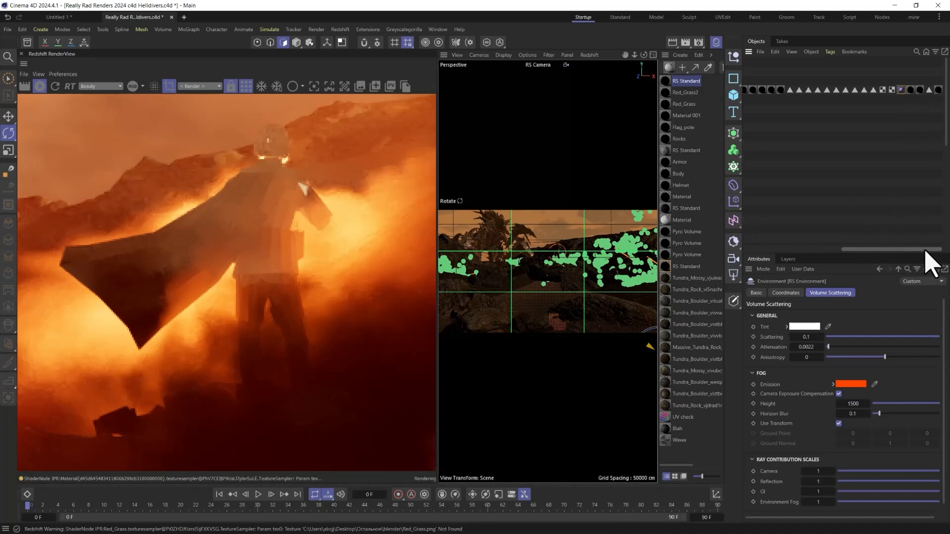
{"action": "left_click", "coordinate": [900, 90]}
{"action": "left_click", "coordinate": [798, 315]}
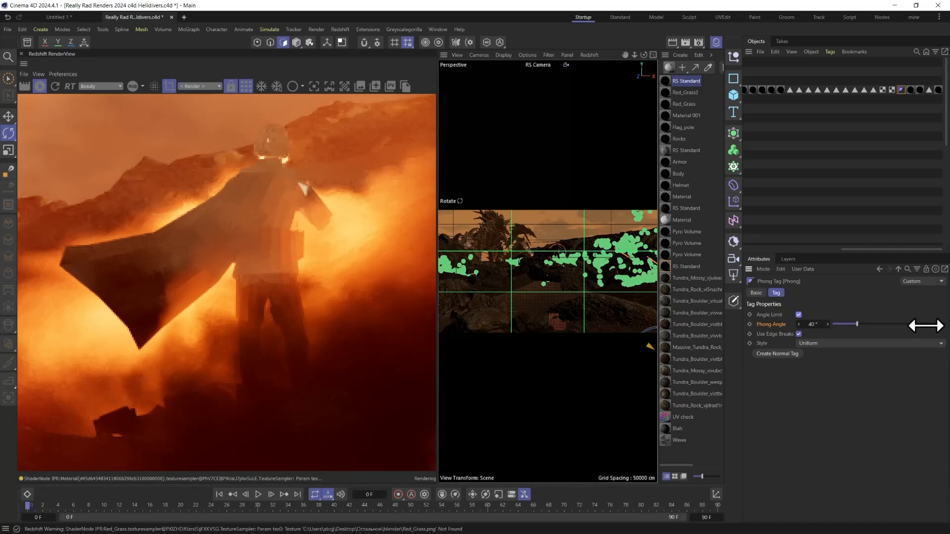
{"action": "left_click_drag", "start_coordinate": [925, 325], "coordinate": [926, 324]}
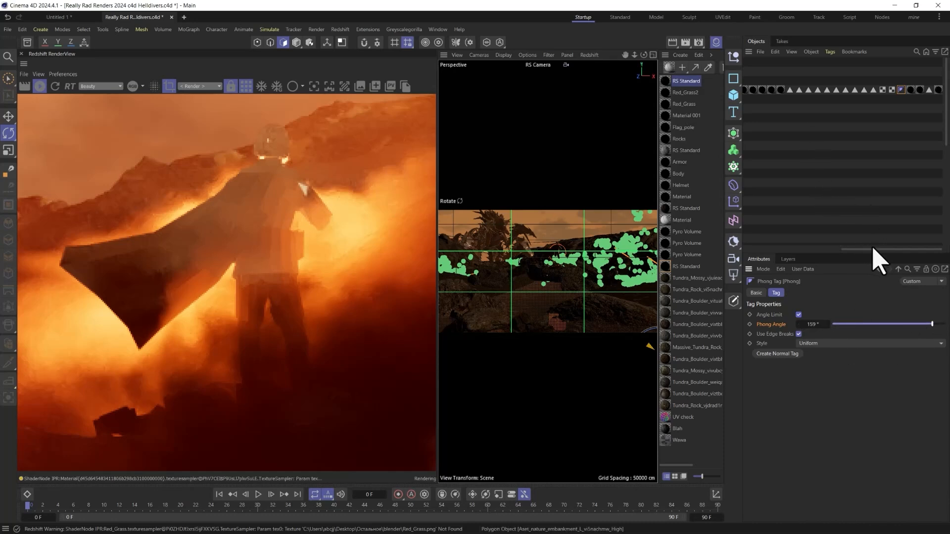
{"action": "left_click_drag", "start_coordinate": [870, 250], "coordinate": [769, 248]}
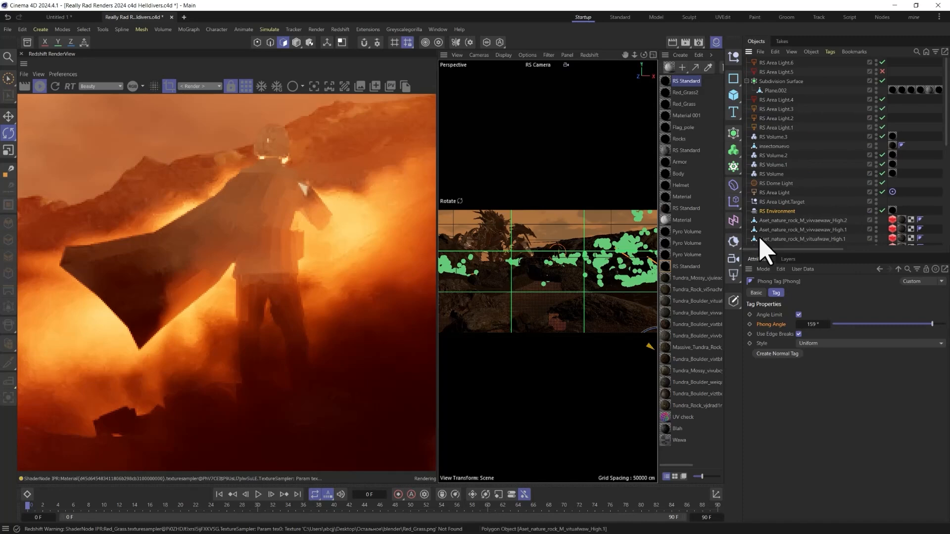
Step: Switch the region render to progressive mode and replace the grey material tag on Plane.002 with the selected RS Standard material
{"action": "scroll", "coordinate": [219, 222], "scroll_direction": "down", "scroll_amount": 5}
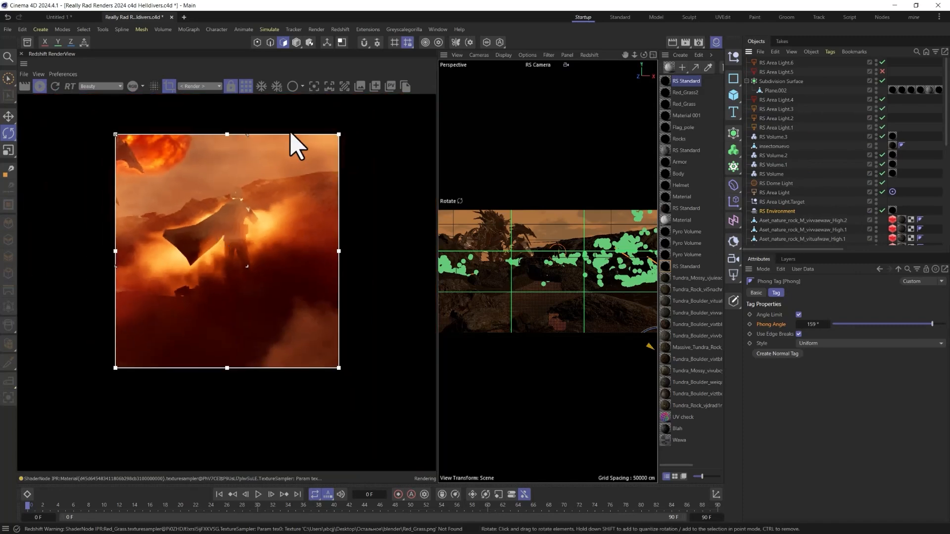
{"action": "left_click", "coordinate": [251, 90]}
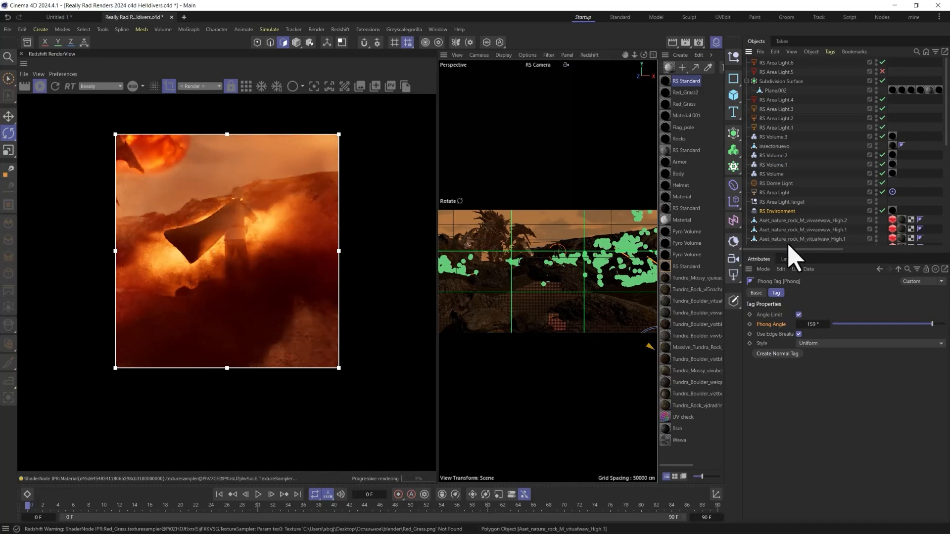
{"action": "left_click_drag", "start_coordinate": [821, 251], "coordinate": [881, 246]}
{"action": "left_click_drag", "start_coordinate": [670, 84], "coordinate": [822, 93]}
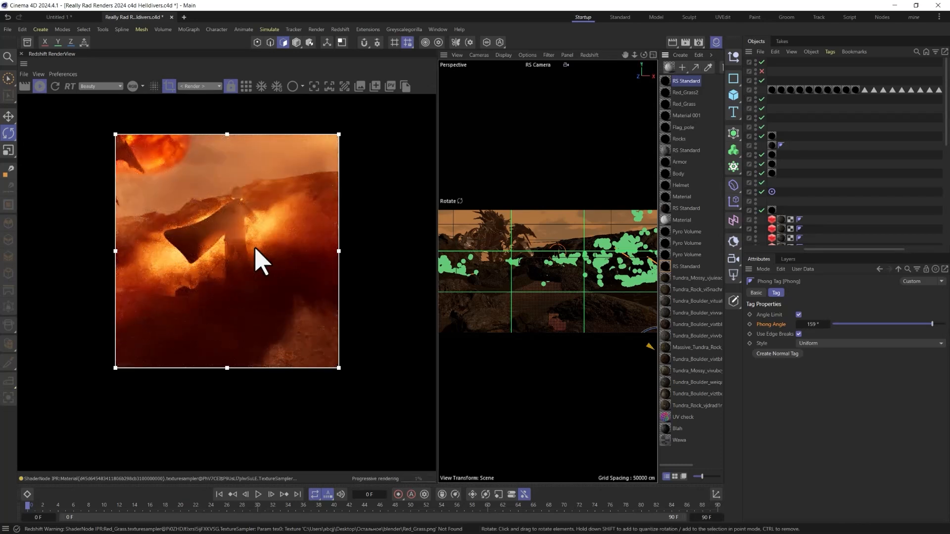
Step: Set the RS Standard material's reflection roughness to 0.605 and its transmission weight to 0.777
{"action": "left_click", "coordinate": [672, 83]}
{"action": "scroll", "coordinate": [787, 438], "scroll_direction": "down", "scroll_amount": 3}
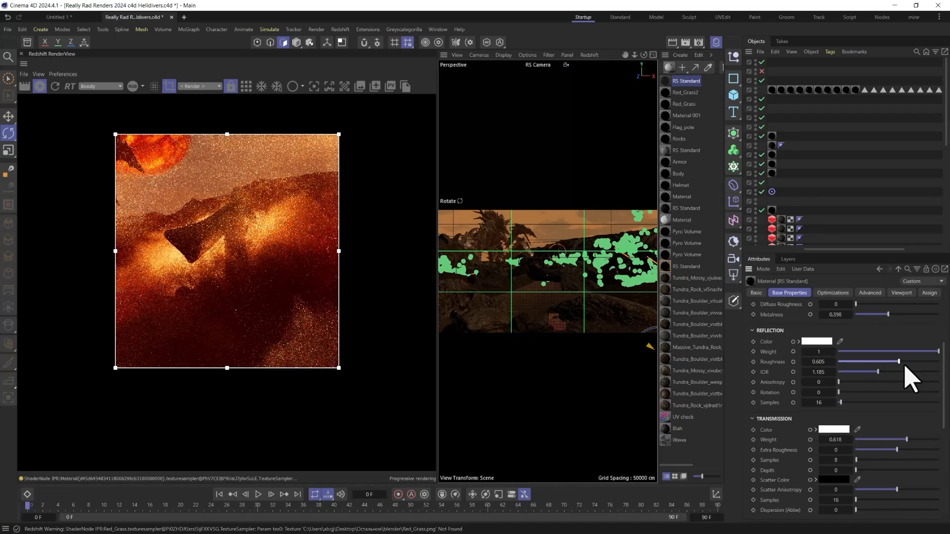
{"action": "left_click", "coordinate": [920, 439]}
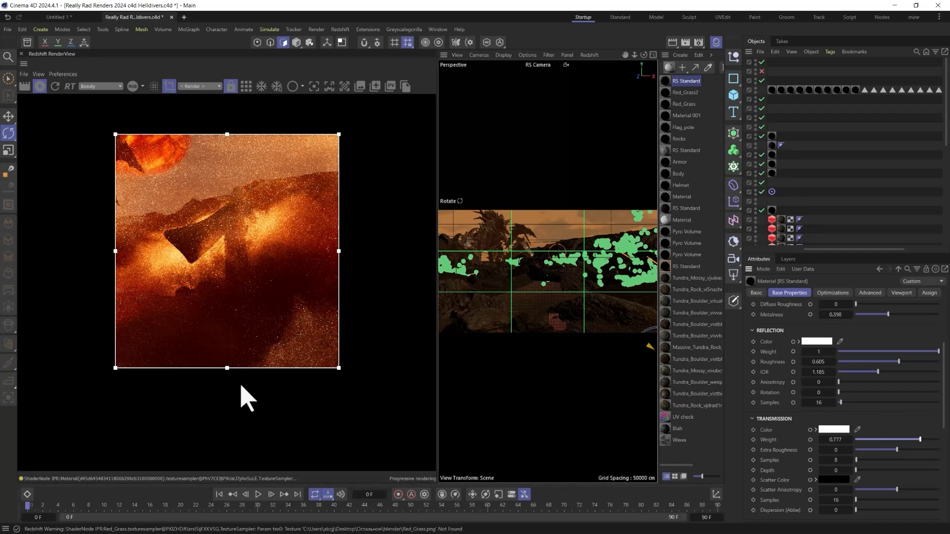
{"action": "scroll", "coordinate": [221, 313], "scroll_direction": "down", "scroll_amount": 3}
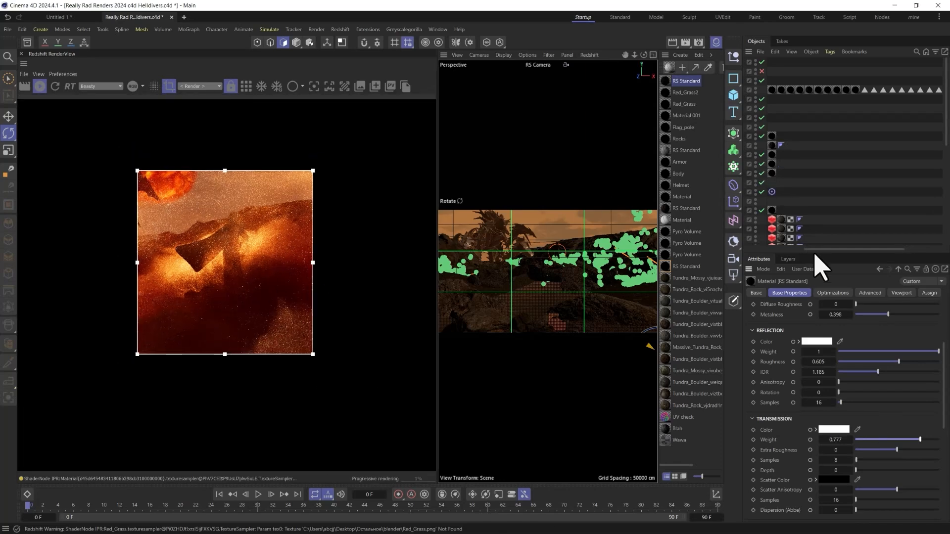
Step: Disable the RS Environment to compare the render without fog, remove the render region to show the full frame, and re-enable the environment
{"action": "left_click_drag", "start_coordinate": [812, 250], "coordinate": [733, 247]}
{"action": "left_click", "coordinate": [883, 211]}
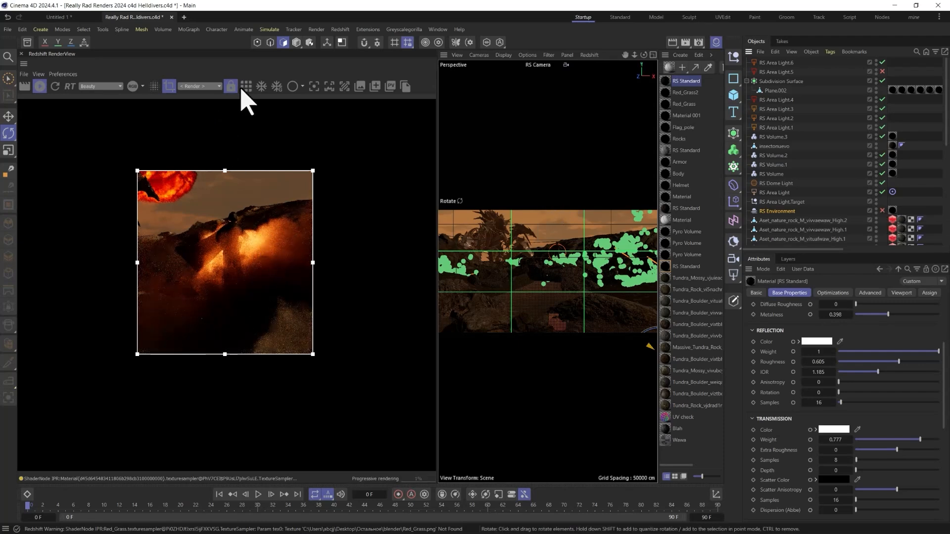
{"action": "left_click", "coordinate": [168, 86]}
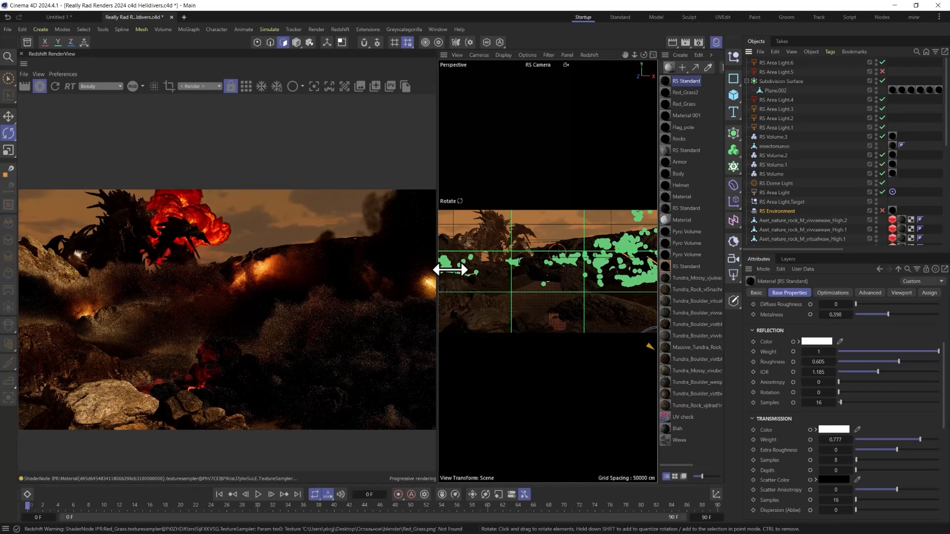
{"action": "left_click", "coordinate": [882, 211]}
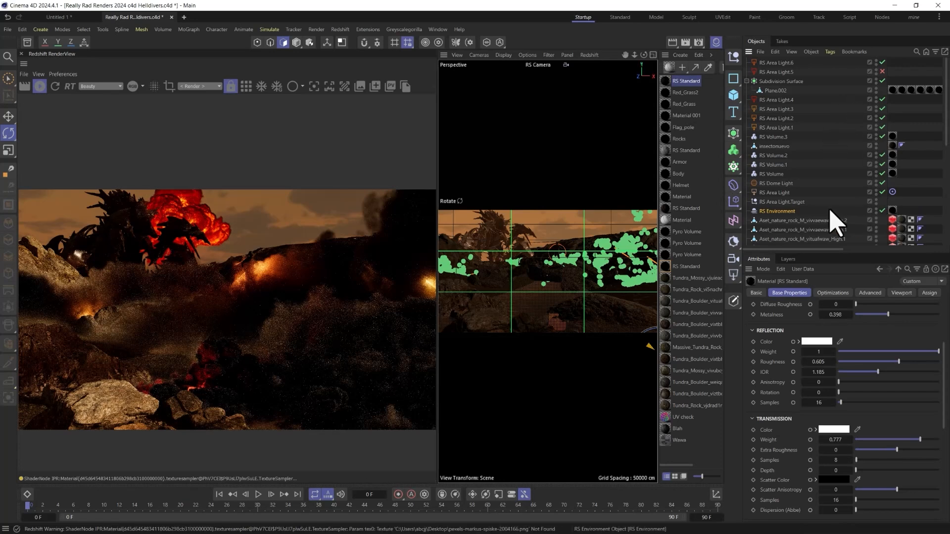
Step: Test the RS Environment's Scattering at 0 and 0.0147, and return it to 0.1
{"action": "left_click", "coordinate": [787, 211]}
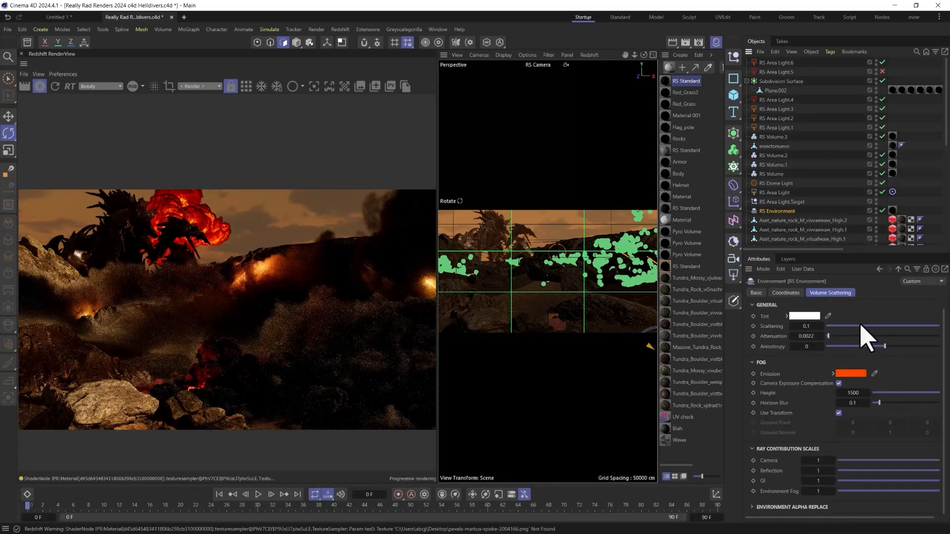
{"action": "left_click_drag", "start_coordinate": [860, 326], "coordinate": [827, 326]}
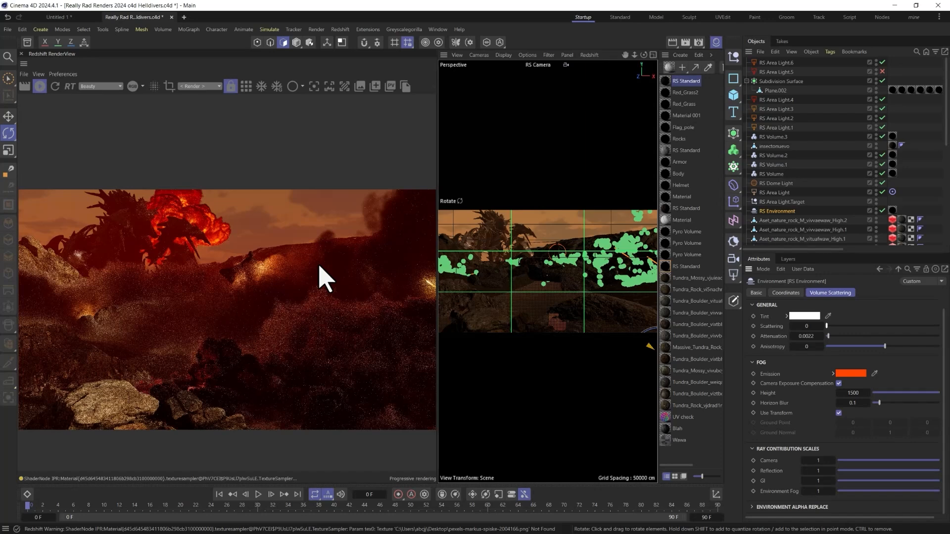
{"action": "left_click", "coordinate": [844, 326]}
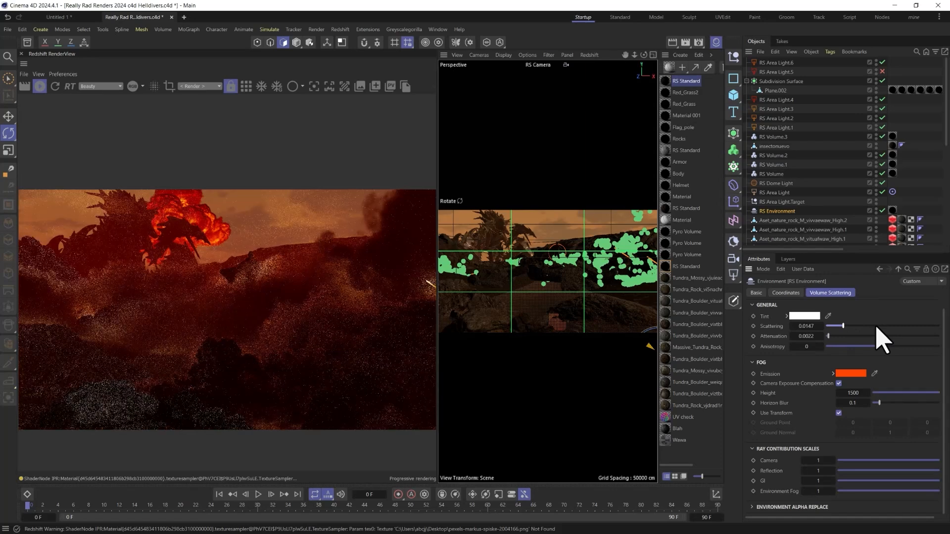
{"action": "left_click_drag", "start_coordinate": [875, 326], "coordinate": [948, 327]}
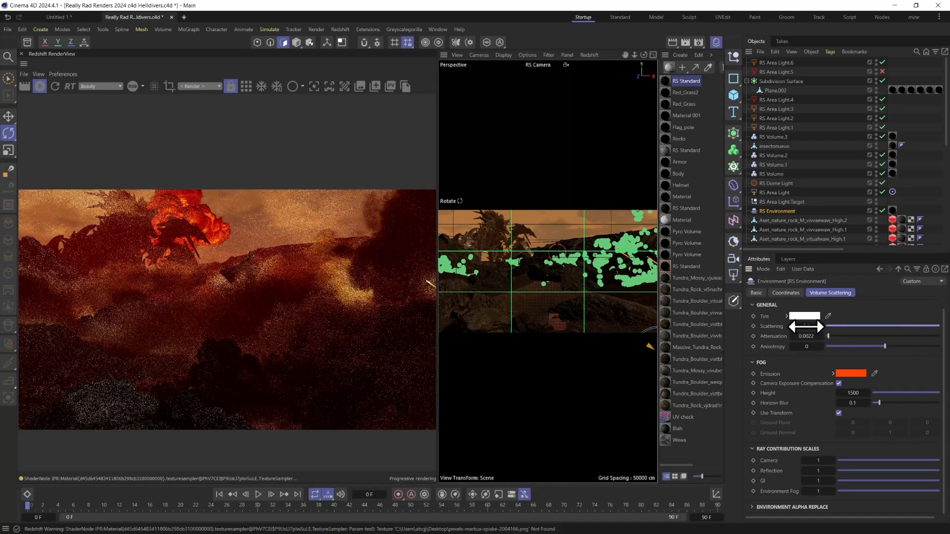
{"action": "left_click", "coordinate": [805, 327]}
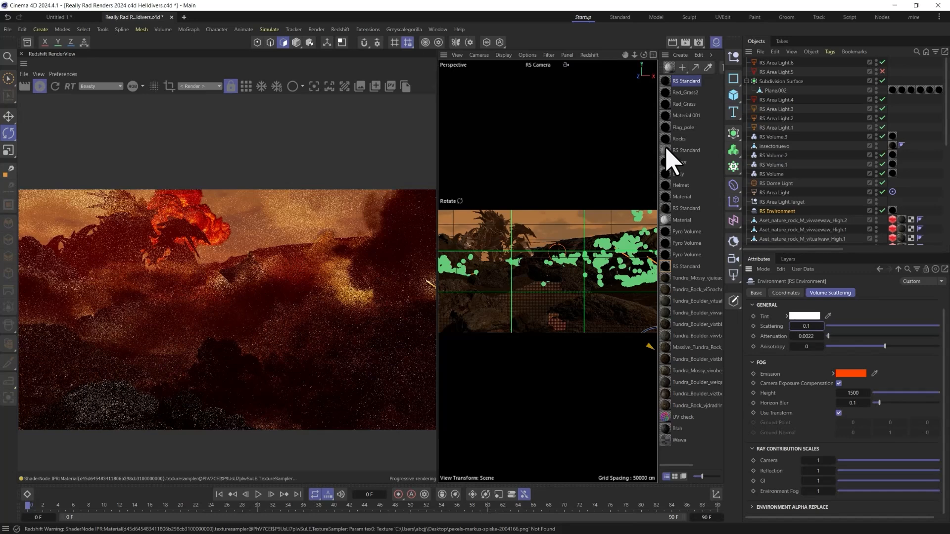
Step: Find the RS Standard material whose Maxon Noise drives the Volume output and open its node graph
{"action": "left_click", "coordinate": [667, 150]}
{"action": "double_click", "coordinate": [668, 150]}
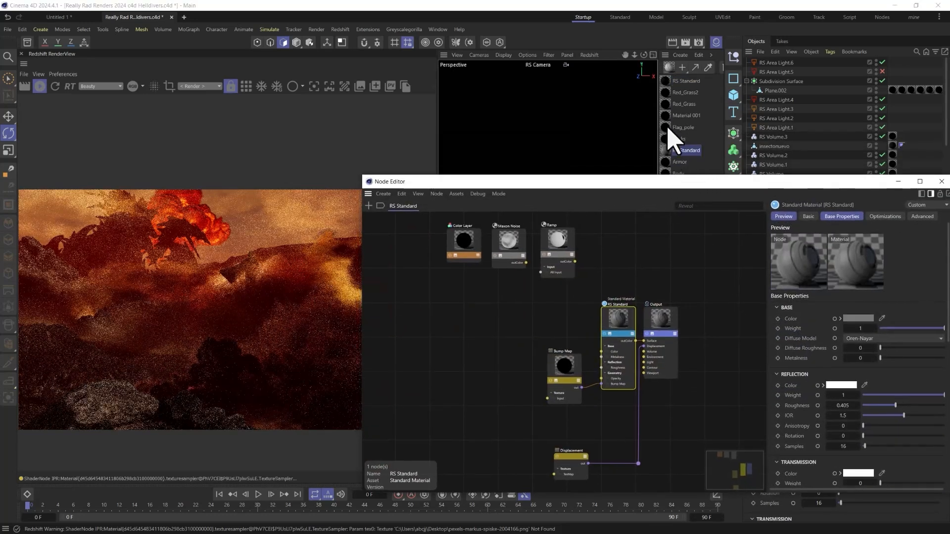
{"action": "left_click_drag", "start_coordinate": [683, 182], "coordinate": [683, 219]}
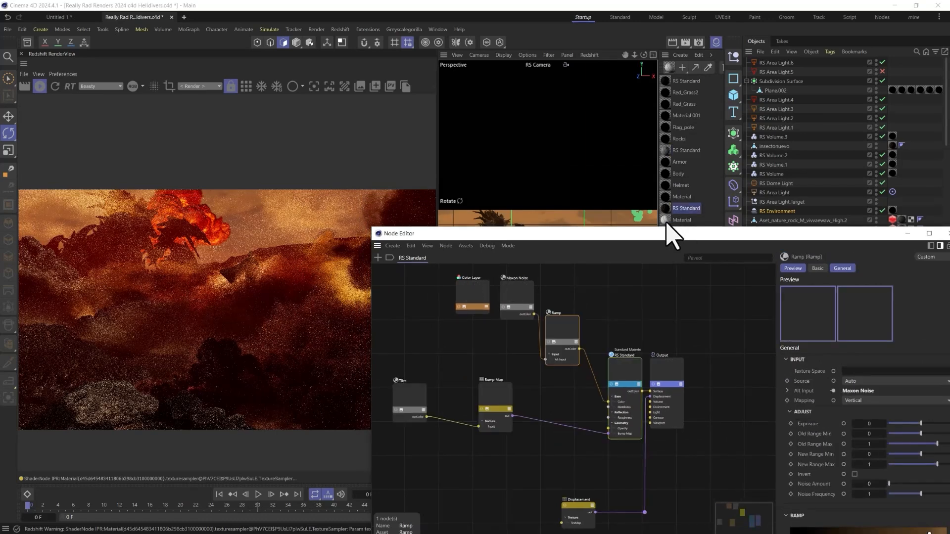
{"action": "left_click_drag", "start_coordinate": [667, 223], "coordinate": [655, 69]}
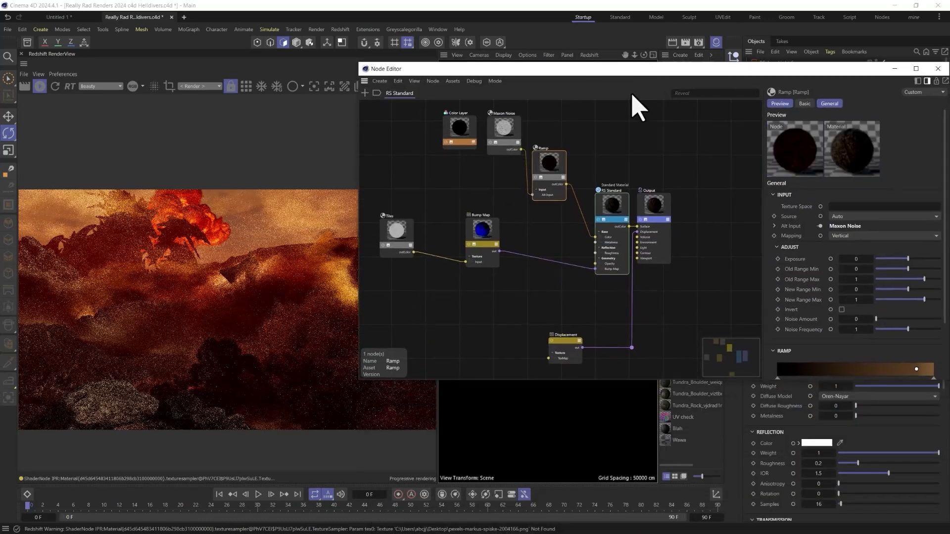
{"action": "left_click_drag", "start_coordinate": [650, 70], "coordinate": [667, 250]}
{"action": "left_click", "coordinate": [665, 220]}
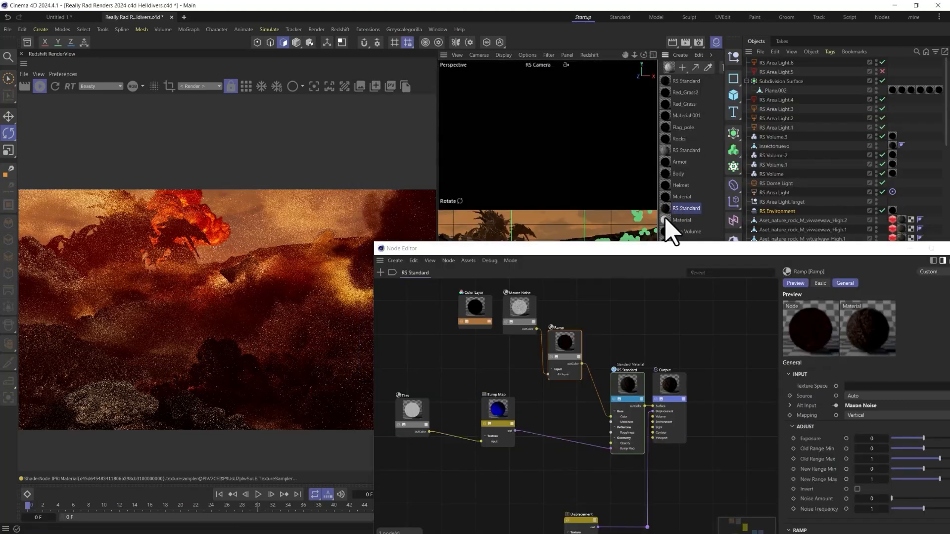
{"action": "left_click_drag", "start_coordinate": [669, 250], "coordinate": [675, 294]}
{"action": "left_click", "coordinate": [666, 268]}
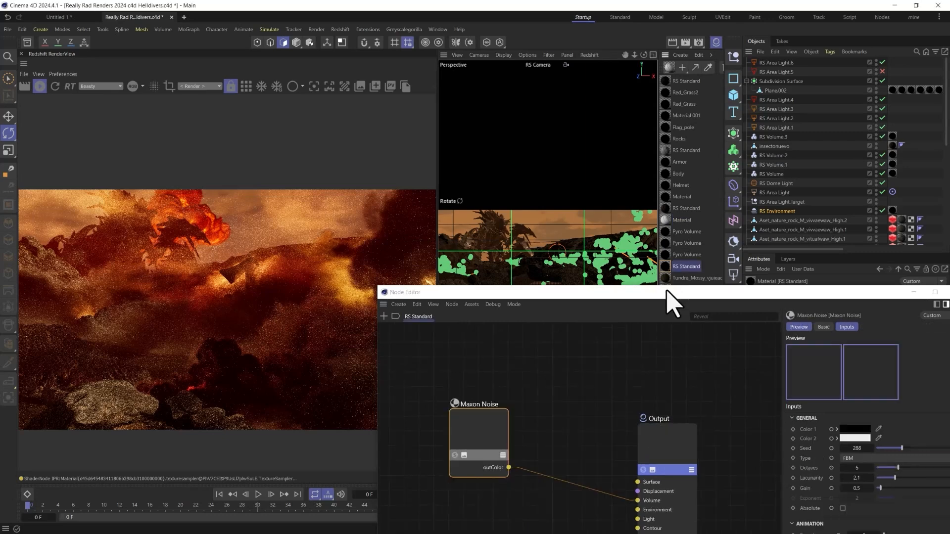
{"action": "left_click_drag", "start_coordinate": [665, 294], "coordinate": [660, 67]}
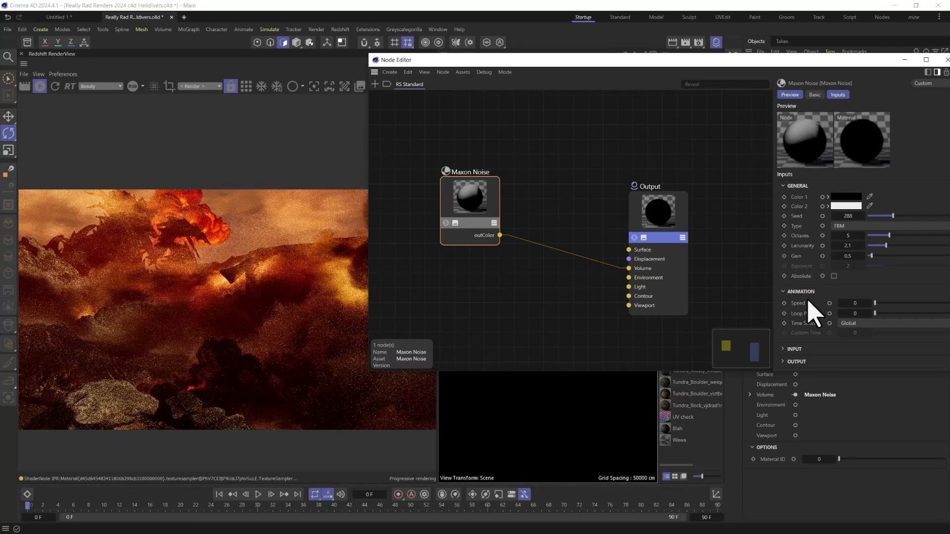
Step: Change the Maxon Noise type to Turbulence and set its Color 2 to pure white
{"action": "left_click", "coordinate": [859, 226]}
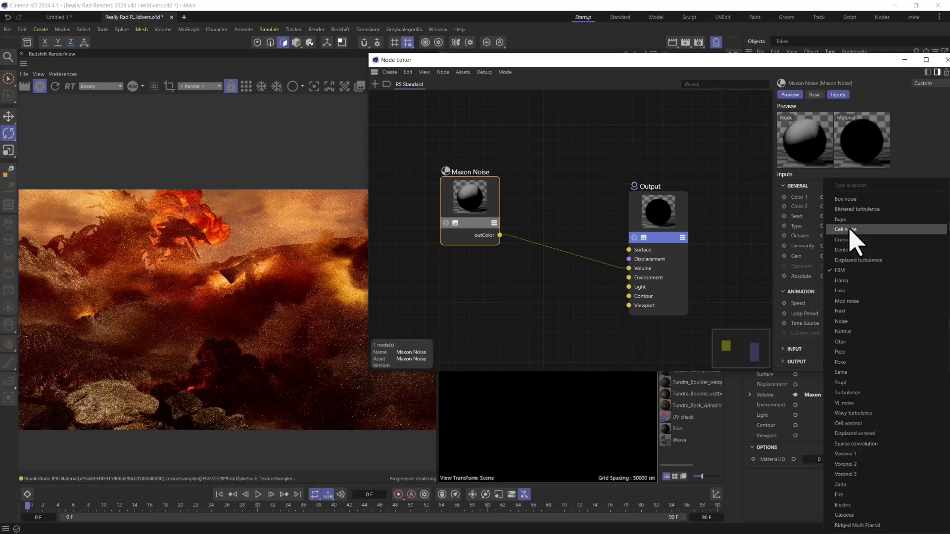
{"action": "left_click", "coordinate": [864, 393]}
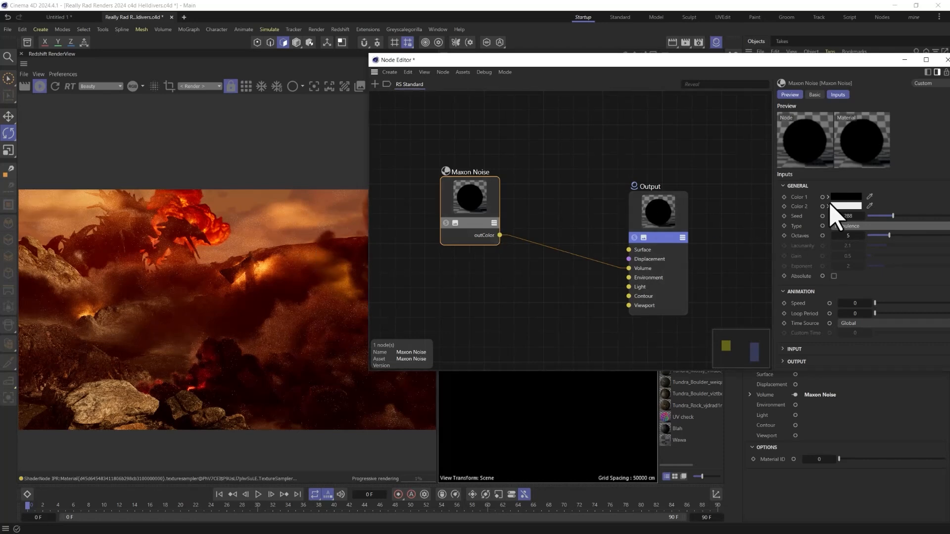
{"action": "left_click", "coordinate": [841, 207]}
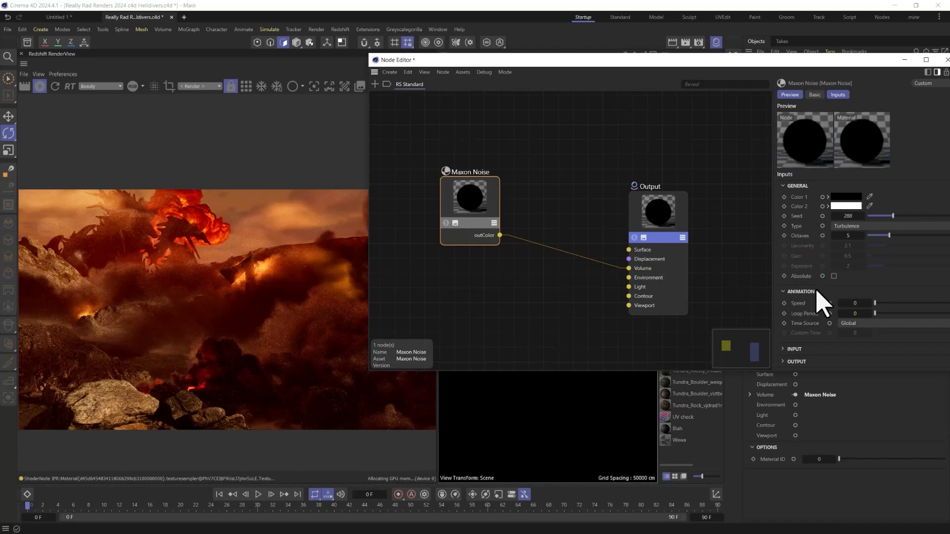
Step: Set the Maxon Noise output's Low Clip to 0.55 and High Clip to 0.595
{"action": "left_click", "coordinate": [791, 361]}
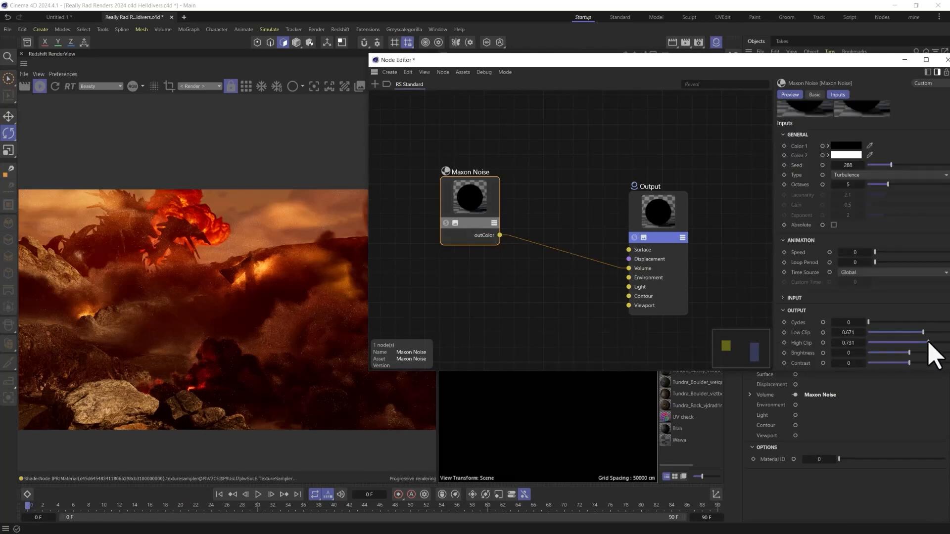
{"action": "left_click_drag", "start_coordinate": [928, 342], "coordinate": [947, 342]}
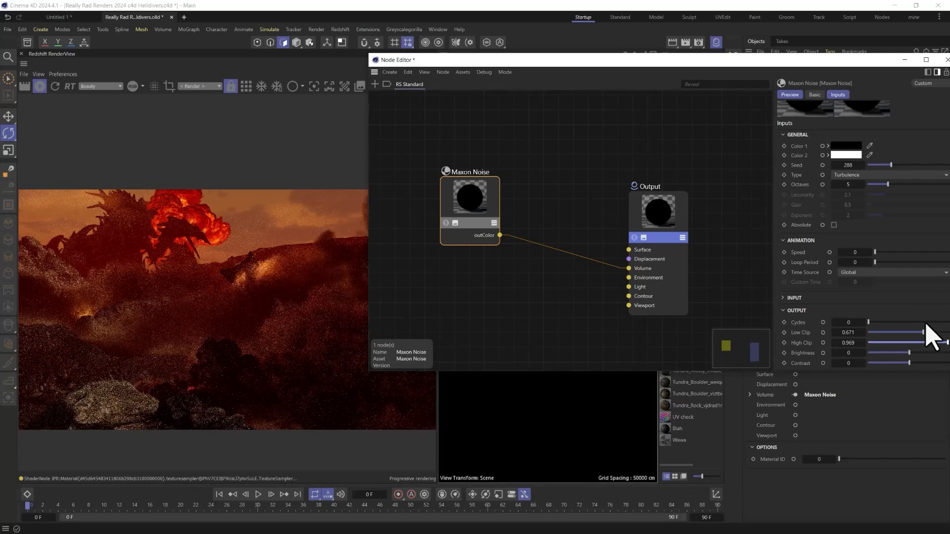
{"action": "left_click_drag", "start_coordinate": [930, 342], "coordinate": [920, 343]}
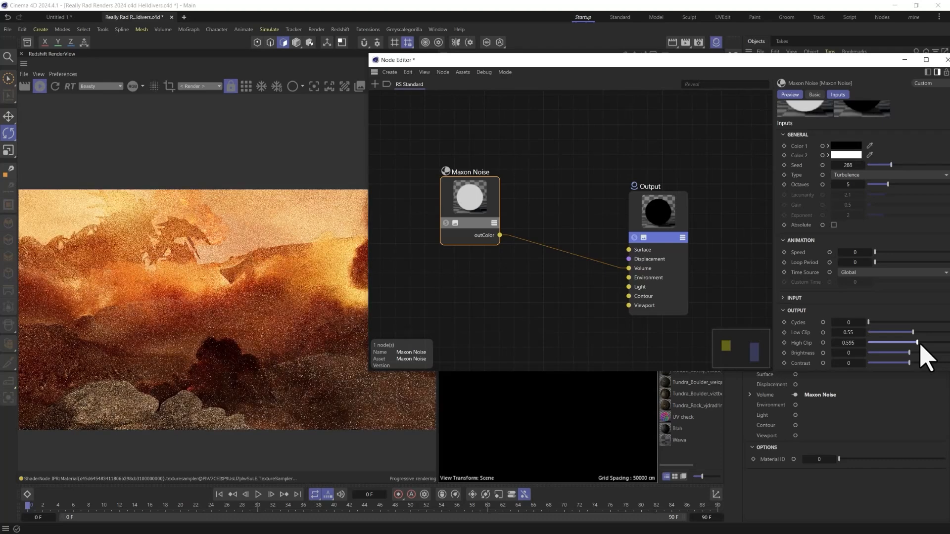
Step: Darken the Maxon Noise's Color 2 to a neutral grey of RGB 99, 99, 99 and close the Node Editor
{"action": "left_click_drag", "start_coordinate": [369, 60], "coordinate": [450, 66]}
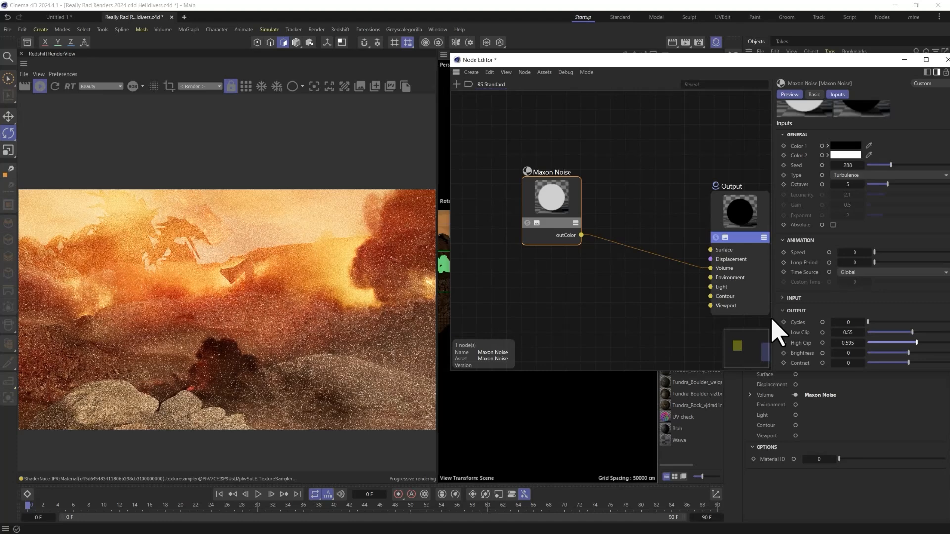
{"action": "left_click", "coordinate": [850, 155]}
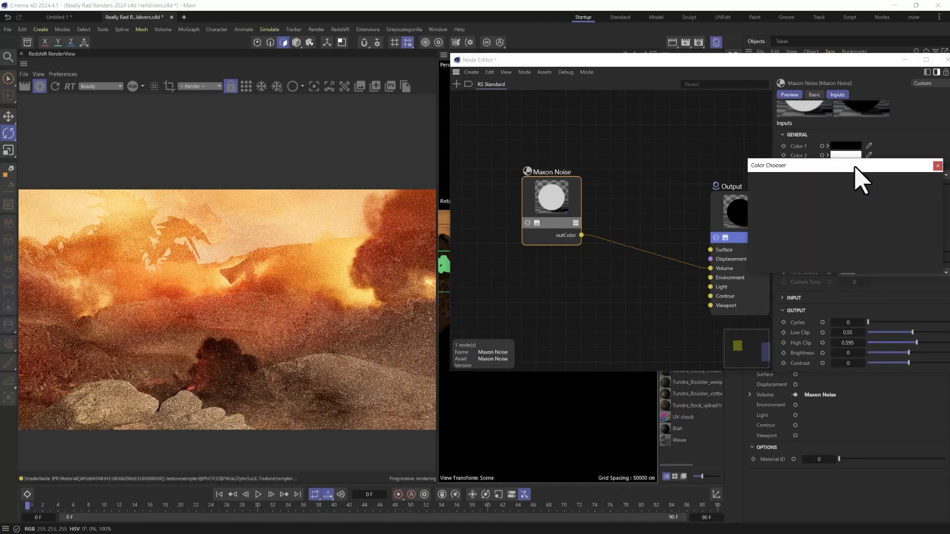
{"action": "left_click", "coordinate": [753, 241]}
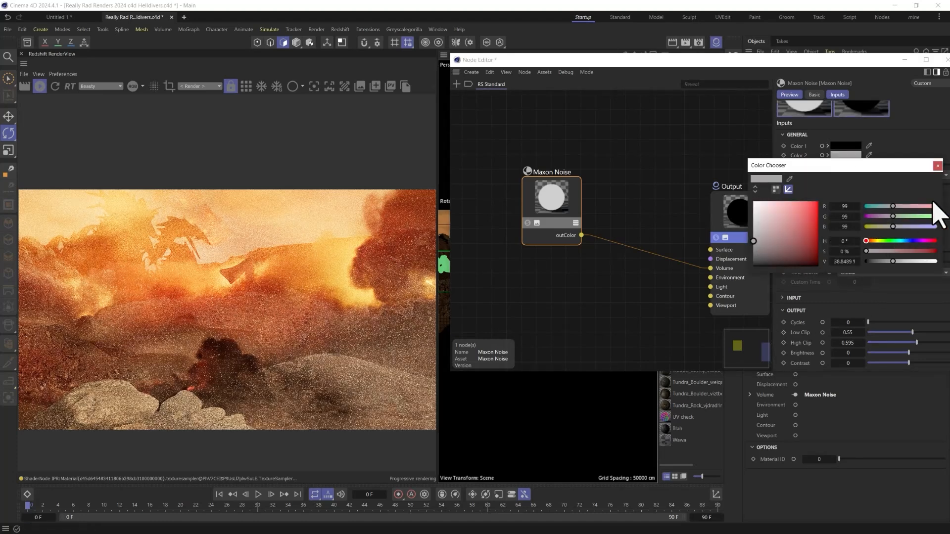
{"action": "left_click", "coordinate": [937, 166]}
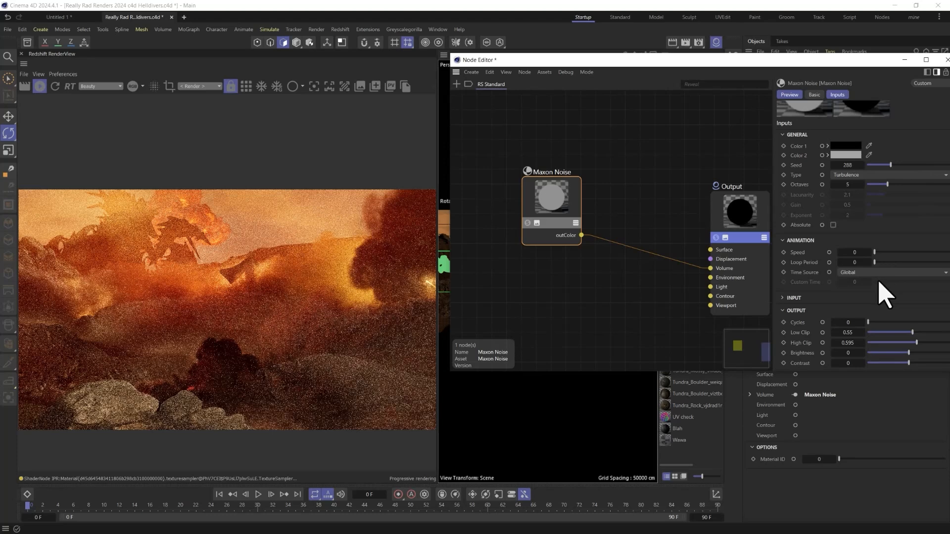
{"action": "left_click", "coordinate": [946, 59]}
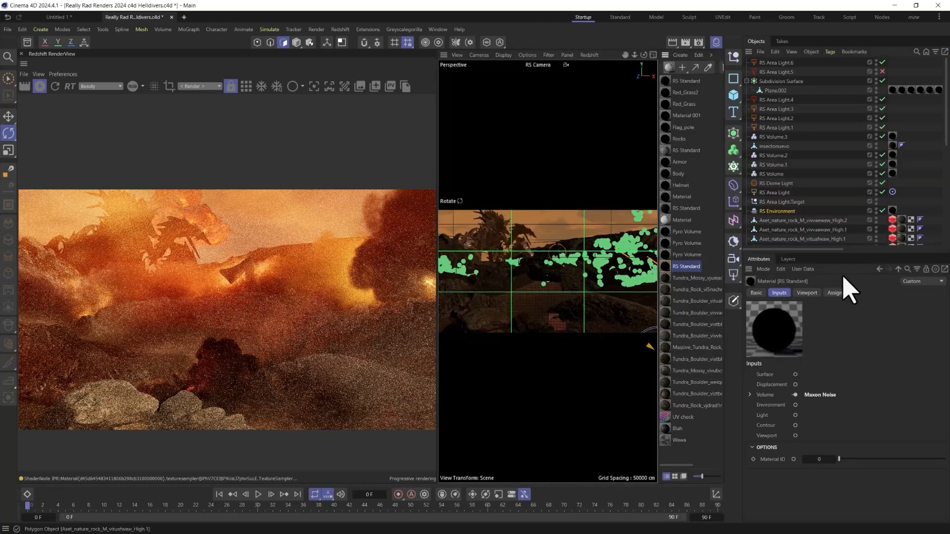
Step: Reduce the RS Environment's Scattering to 0.0381
{"action": "left_click", "coordinate": [784, 211]}
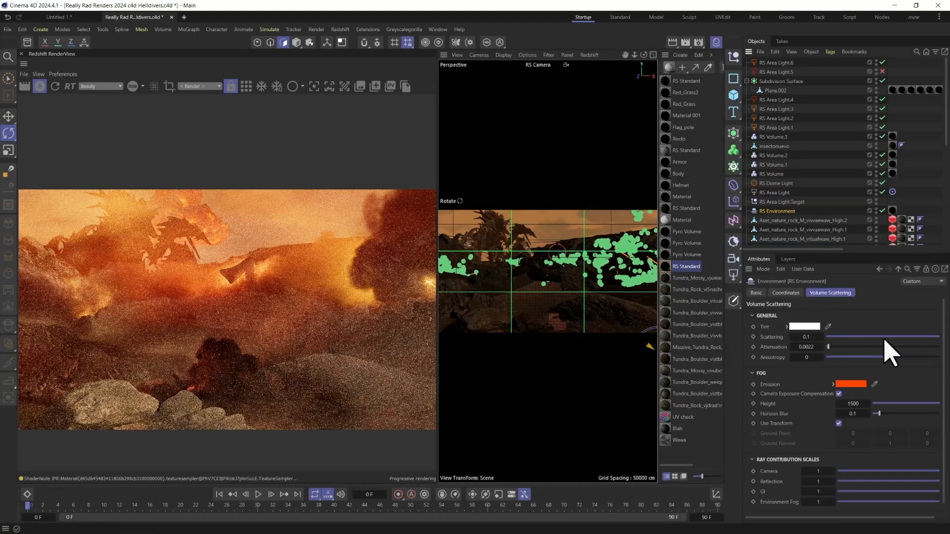
{"action": "left_click_drag", "start_coordinate": [883, 339], "coordinate": [903, 338]}
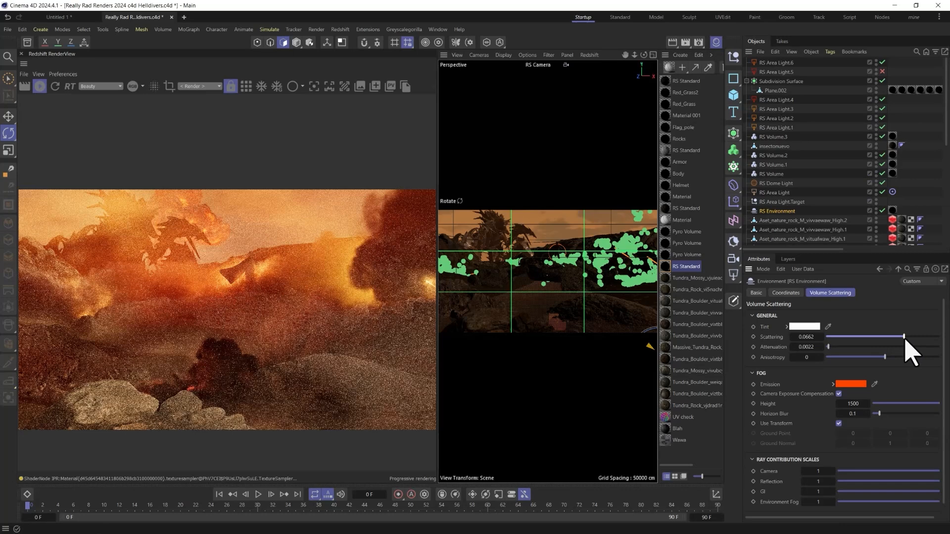
{"action": "left_click_drag", "start_coordinate": [904, 340], "coordinate": [871, 340]}
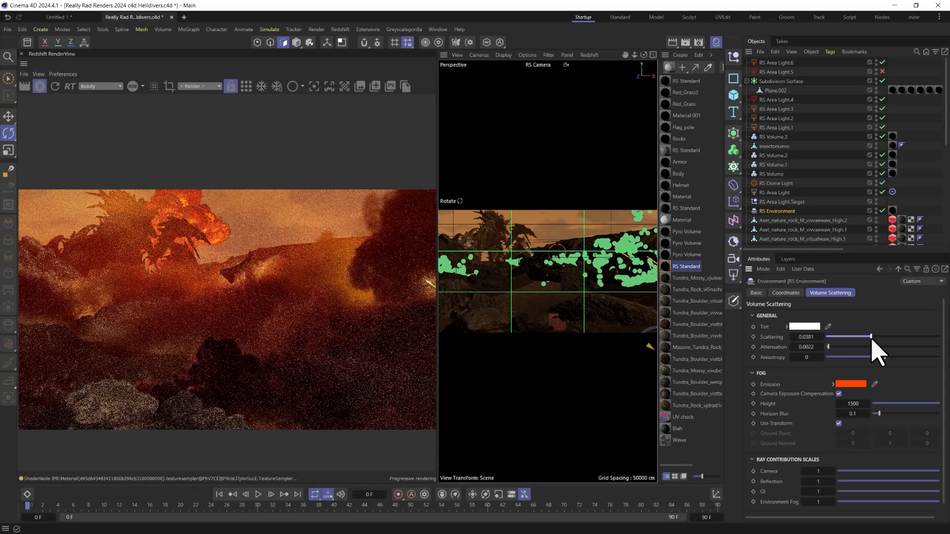
Step: Raise the attenuation of the RS Environment's volume scattering to 0.0053
{"action": "left_click_drag", "start_coordinate": [828, 347], "coordinate": [831, 347]}
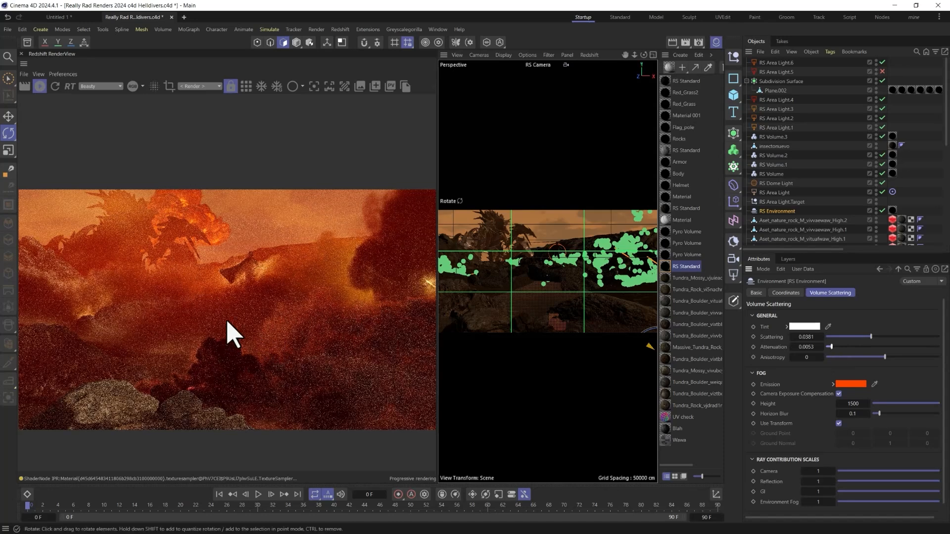
Step: Show the RenderView's display settings in a wider render view and enable the LUT effect with its options expanded
{"action": "left_click", "coordinate": [434, 86]}
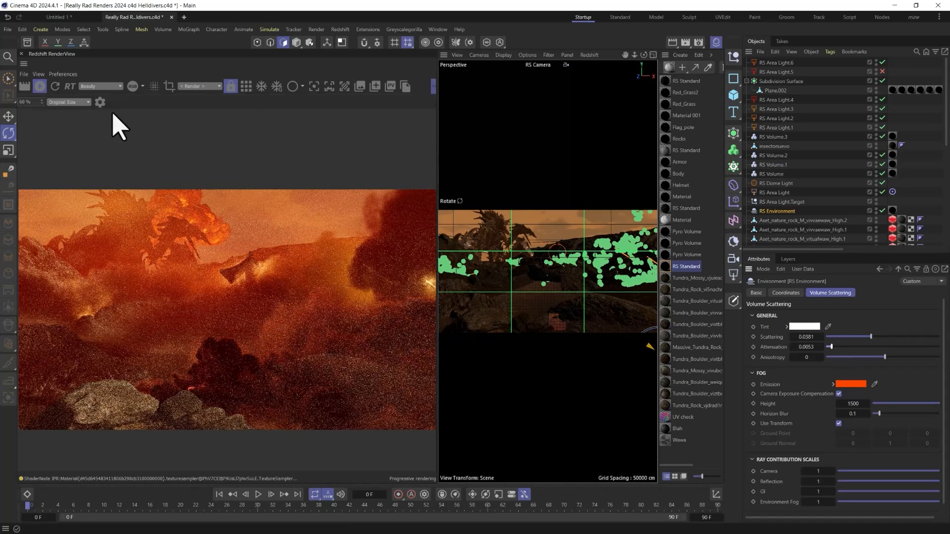
{"action": "left_click", "coordinate": [100, 102]}
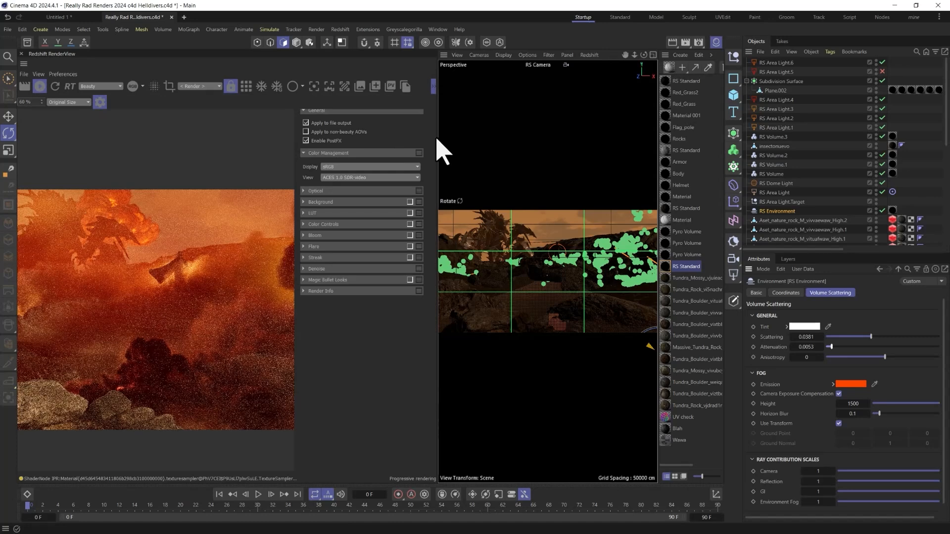
{"action": "left_click_drag", "start_coordinate": [436, 136], "coordinate": [561, 144]}
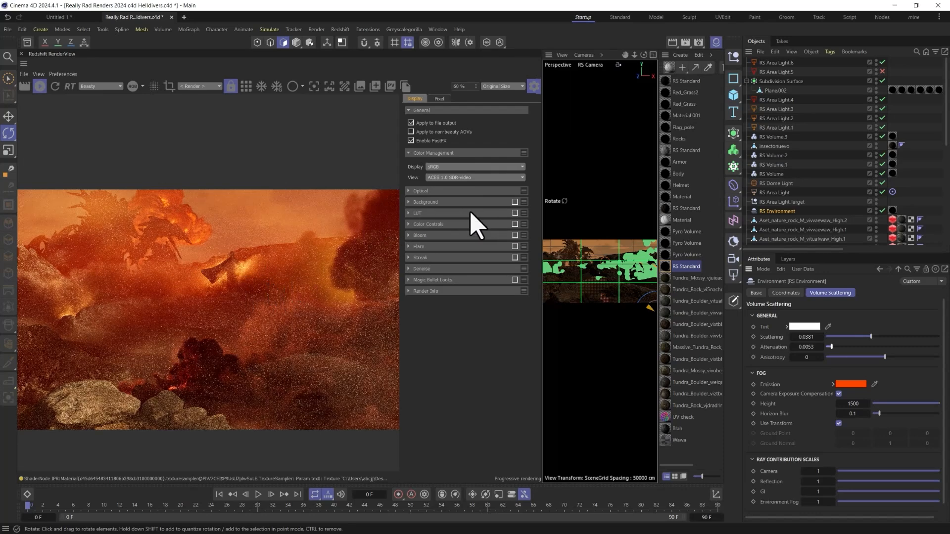
{"action": "left_click", "coordinate": [515, 213]}
{"action": "left_click", "coordinate": [411, 214]}
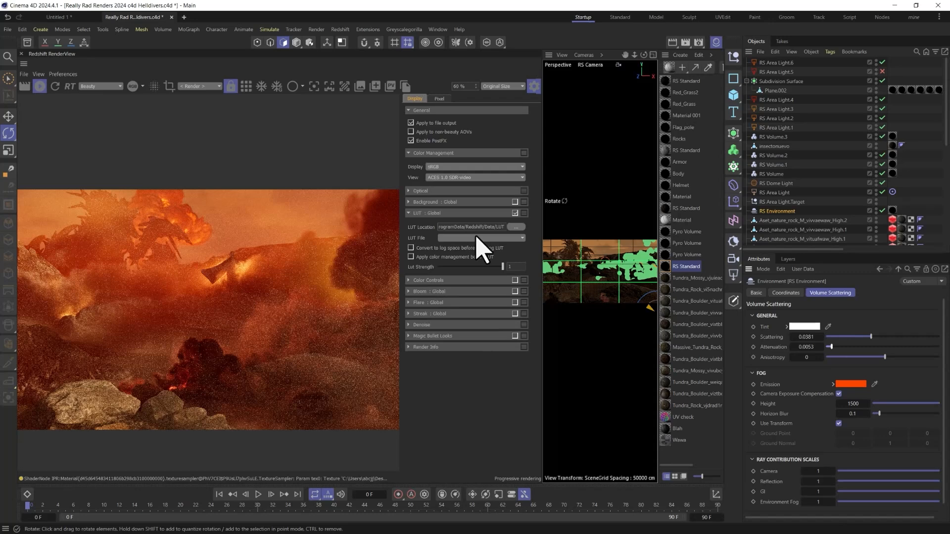
Step: Try a series of film-stock LUT files on the render, from the AgfaColor LUTs through to Fuji_Eterna_8553
{"action": "scroll", "coordinate": [476, 237], "scroll_direction": "down", "scroll_amount": 1}
{"action": "scroll", "coordinate": [477, 238], "scroll_direction": "down", "scroll_amount": 3}
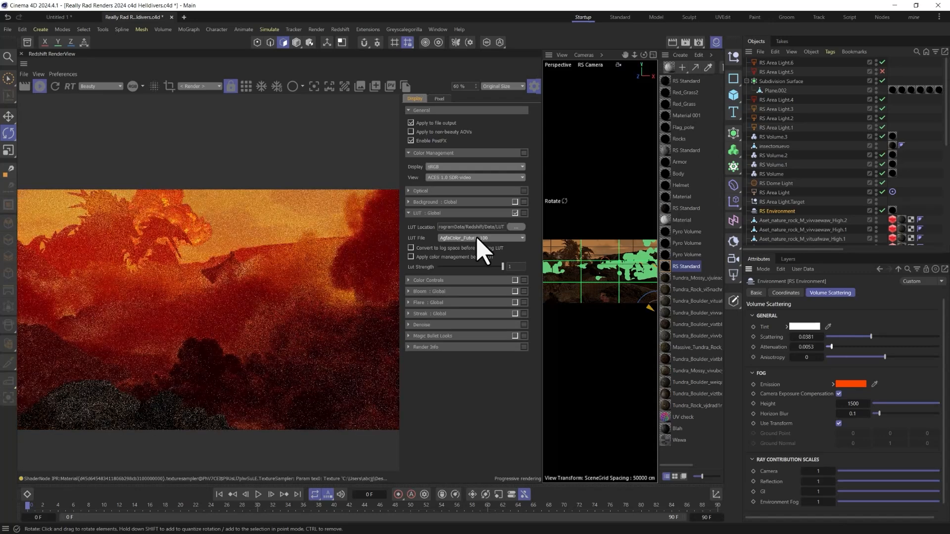
{"action": "scroll", "coordinate": [476, 238], "scroll_direction": "down", "scroll_amount": 4}
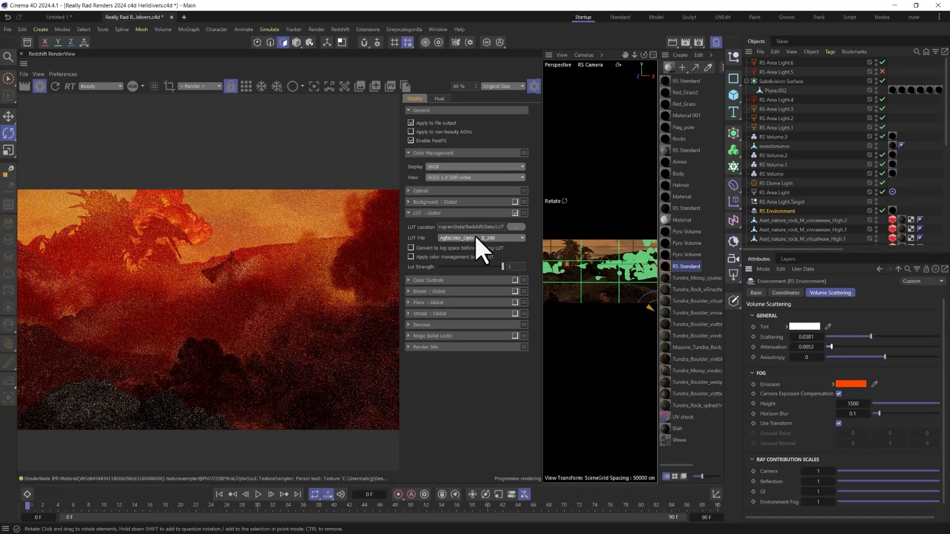
{"action": "scroll", "coordinate": [476, 245], "scroll_direction": "down", "scroll_amount": 3}
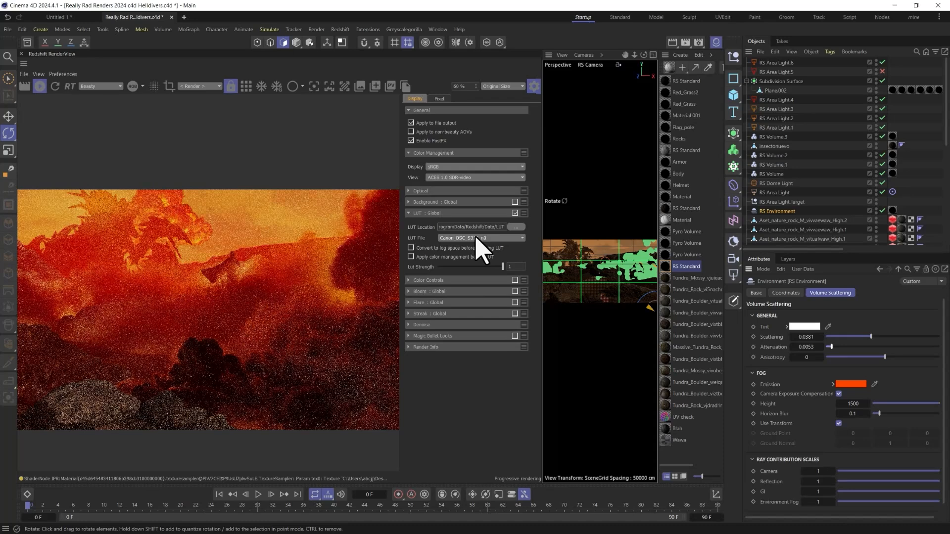
{"action": "scroll", "coordinate": [476, 246], "scroll_direction": "down", "scroll_amount": 2}
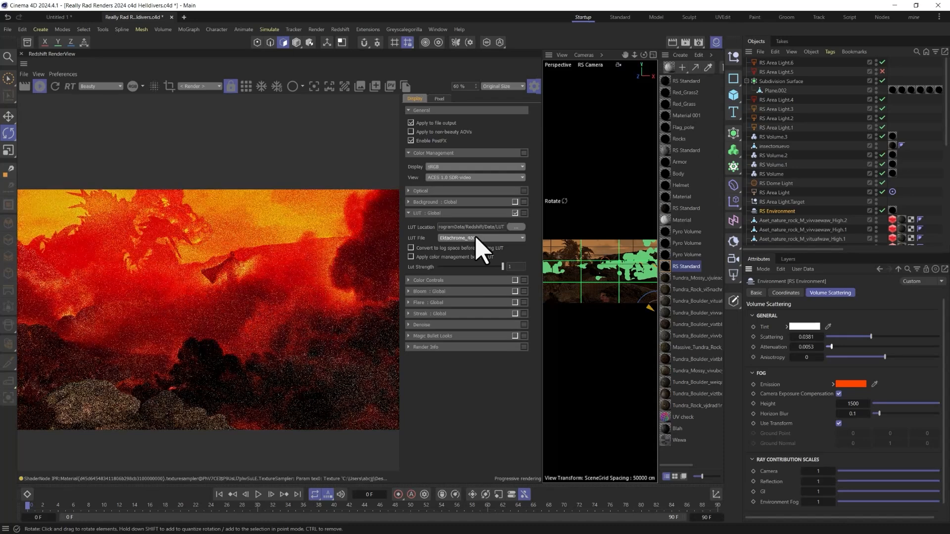
{"action": "scroll", "coordinate": [477, 239], "scroll_direction": "down", "scroll_amount": 1}
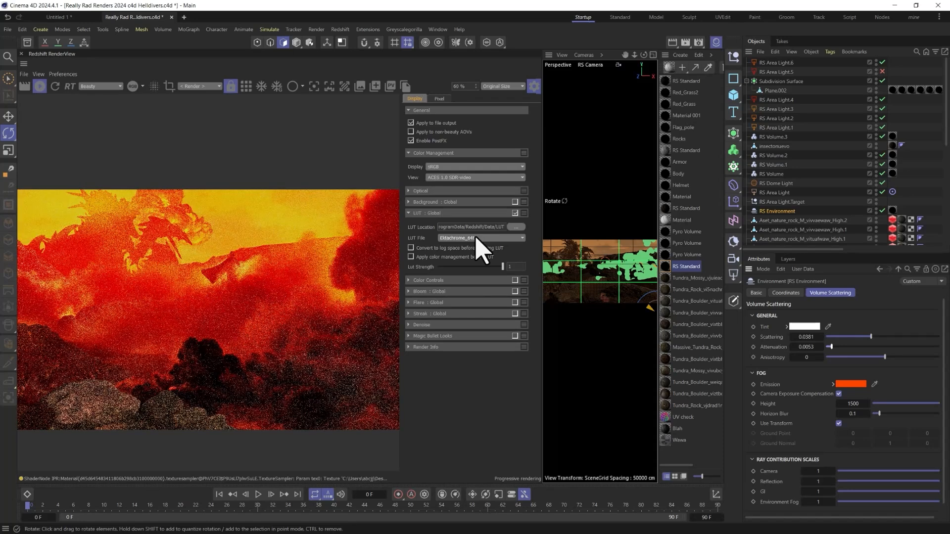
{"action": "scroll", "coordinate": [477, 247], "scroll_direction": "down", "scroll_amount": 1}
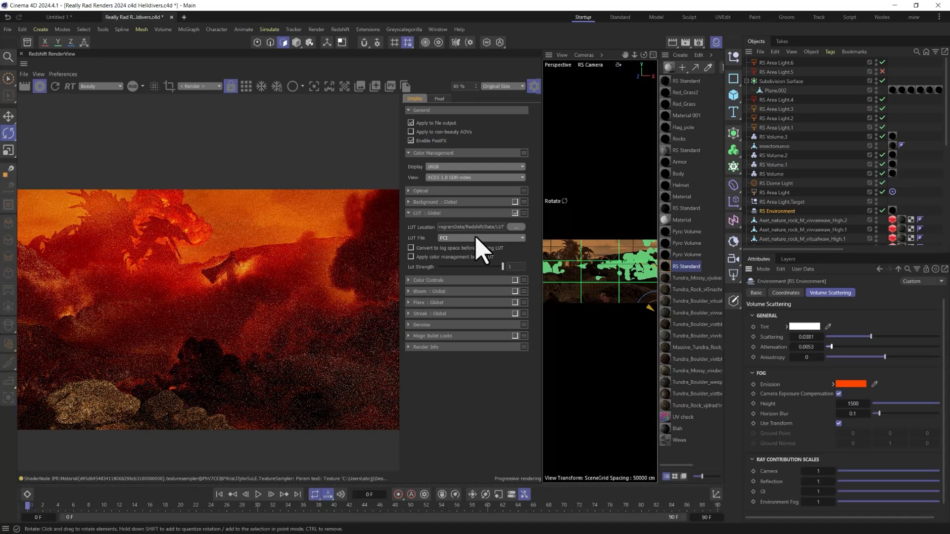
{"action": "scroll", "coordinate": [476, 238], "scroll_direction": "down", "scroll_amount": 1}
Step: Switch the LUT file to Filmic Very High Contrast and enable conversion to log space before applying the LUT
{"action": "left_click", "coordinate": [478, 239]}
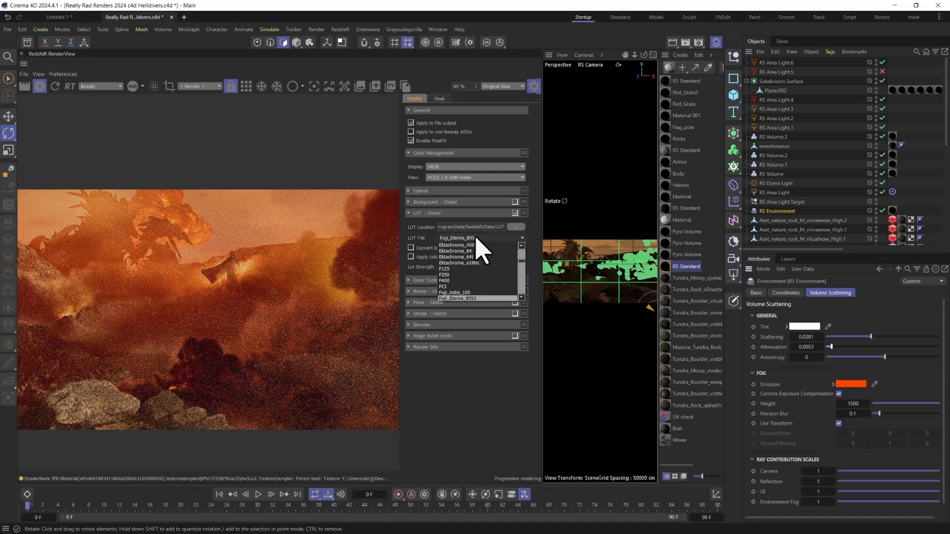
{"action": "scroll", "coordinate": [467, 278], "scroll_direction": "down", "scroll_amount": 3}
{"action": "scroll", "coordinate": [470, 292], "scroll_direction": "down", "scroll_amount": 6}
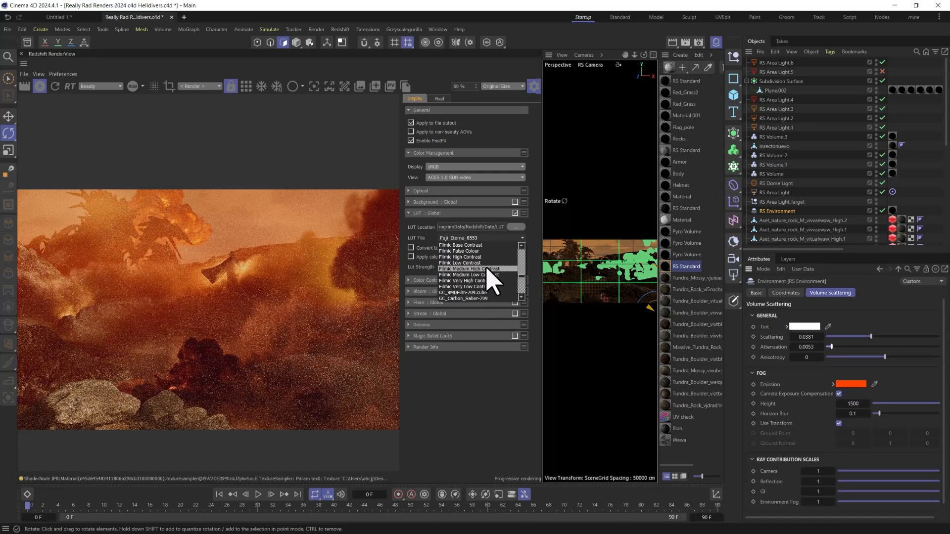
{"action": "left_click", "coordinate": [483, 268]}
{"action": "left_click", "coordinate": [411, 248]}
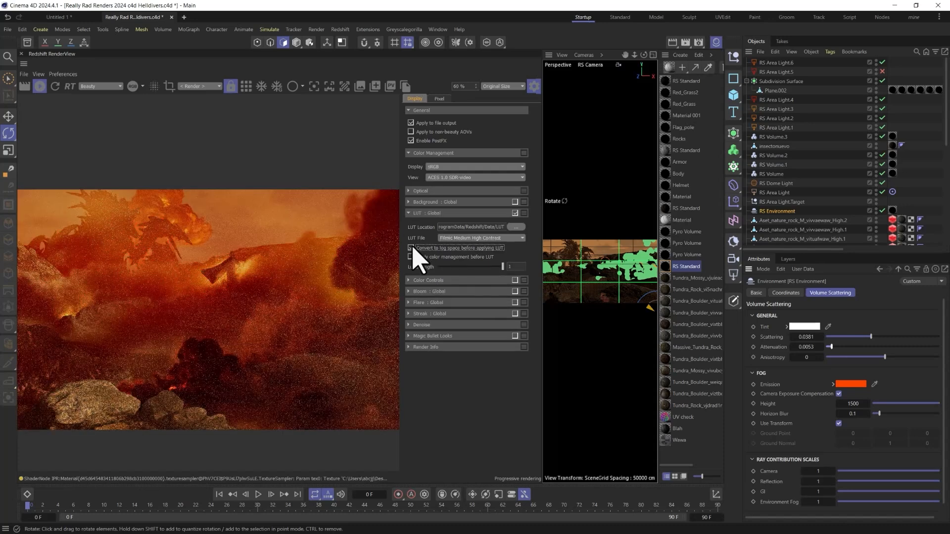
{"action": "scroll", "coordinate": [468, 239], "scroll_direction": "down", "scroll_amount": 1}
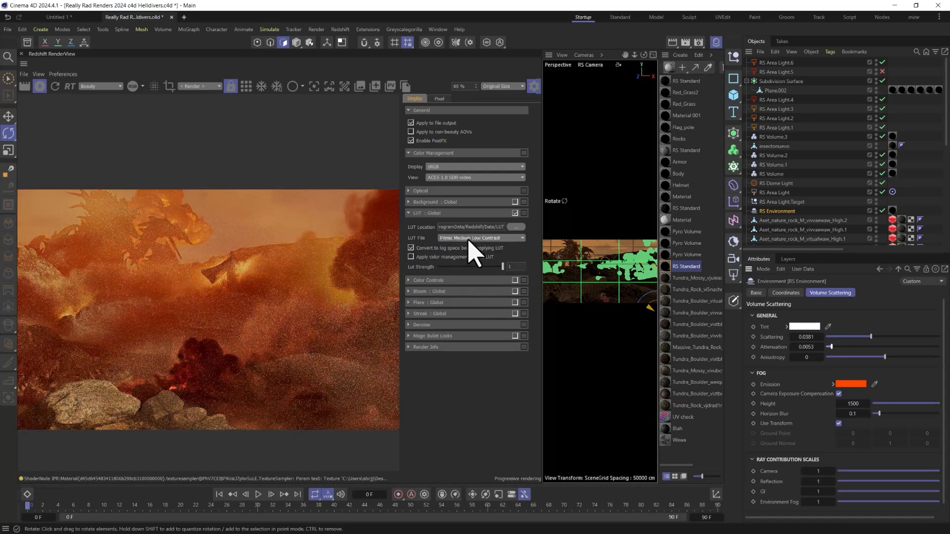
{"action": "scroll", "coordinate": [468, 240], "scroll_direction": "down", "scroll_amount": 1}
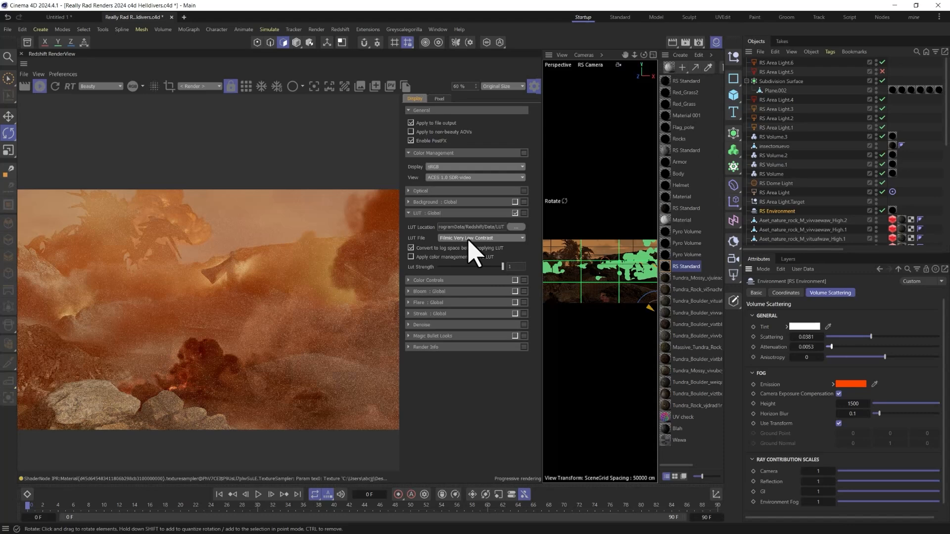
{"action": "scroll", "coordinate": [473, 239], "scroll_direction": "down", "scroll_amount": 1}
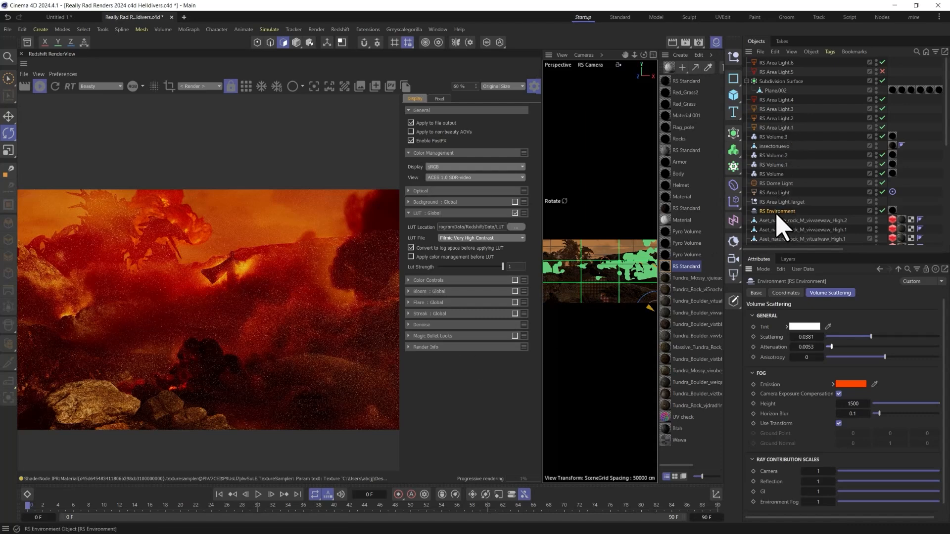
Step: In the environment's RS Standard fog material, set the Maxon Noise low clip to 0.624 and high clip to 0.685
{"action": "double_click", "coordinate": [671, 270]}
{"action": "left_click_drag", "start_coordinate": [751, 223], "coordinate": [633, 60]}
{"action": "left_click", "coordinate": [655, 360]}
{"action": "left_click", "coordinate": [654, 349]}
{"action": "scroll", "coordinate": [667, 327], "scroll_direction": "down", "scroll_amount": 5}
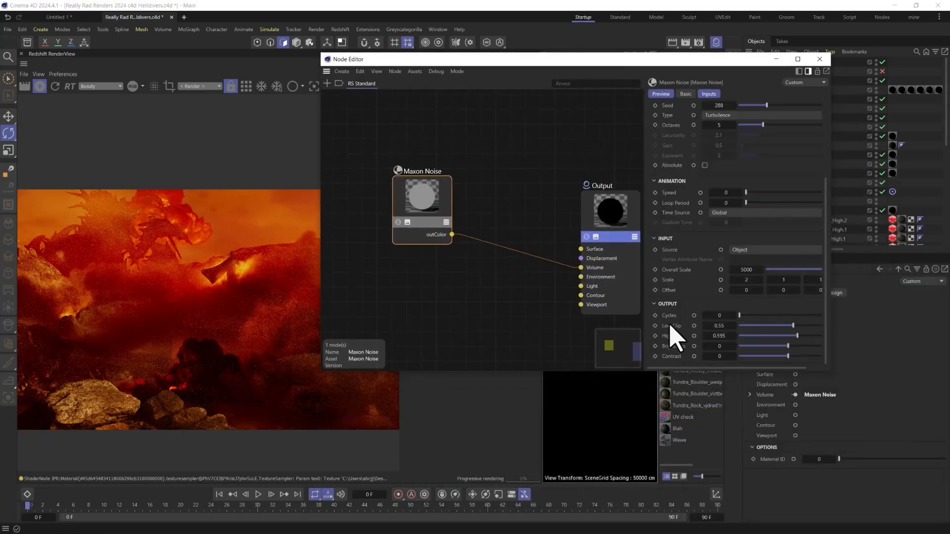
{"action": "left_click", "coordinate": [807, 335]}
{"action": "left_click", "coordinate": [801, 324]}
Step: Set the Maxon Noise overall scale to 3500 and octaves to 20, closing the Node Editor when done
{"action": "left_click", "coordinate": [747, 270]}
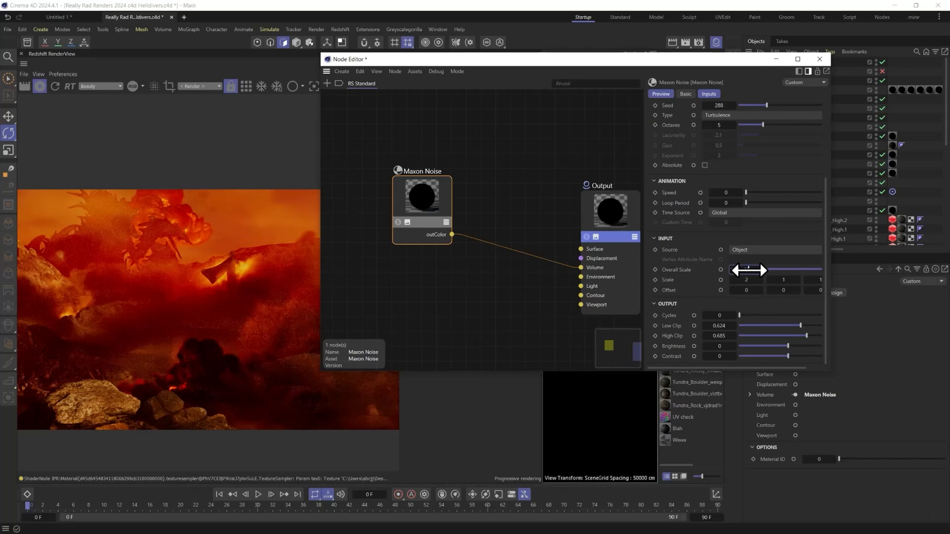
{"action": "type", "text": "2000"}
{"action": "key", "text": "Return"}
{"action": "left_click_drag", "start_coordinate": [762, 125], "coordinate": [862, 135]}
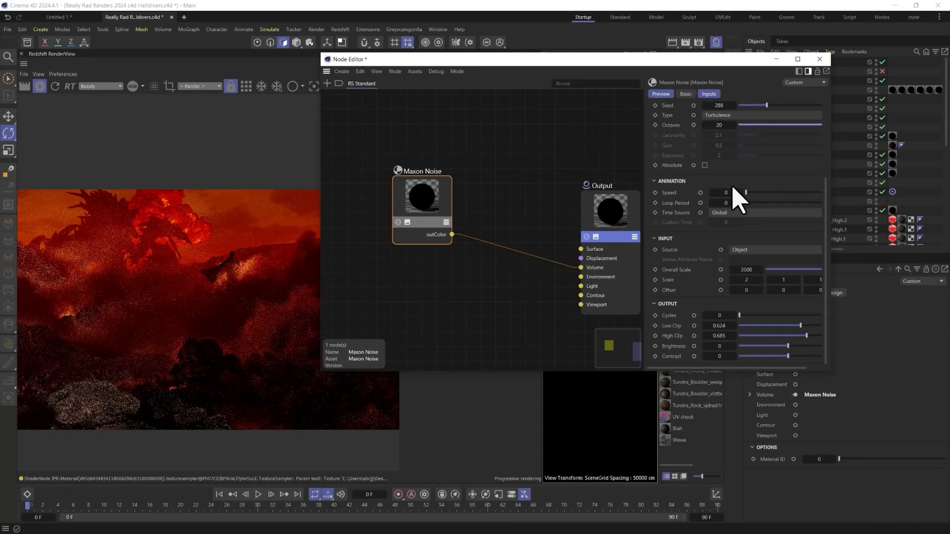
{"action": "left_click", "coordinate": [820, 58]}
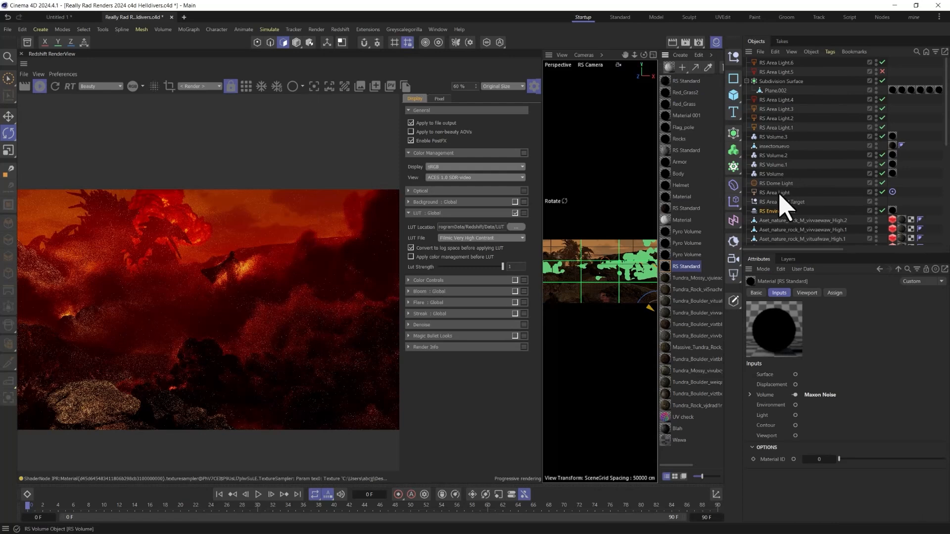
Step: Change the RS Environment's fog emission to a paler orange with RGB 255, 145, 104
{"action": "left_click", "coordinate": [782, 211]}
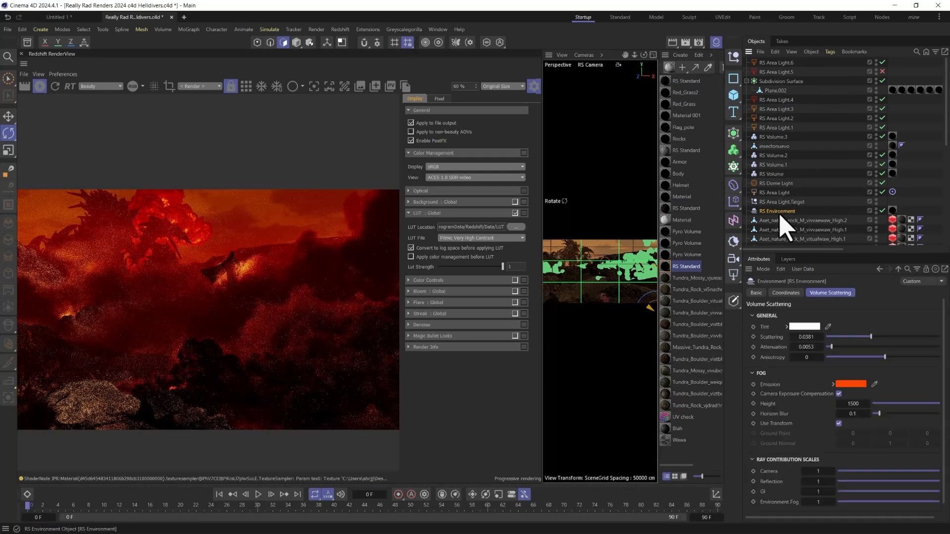
{"action": "left_click", "coordinate": [846, 385]}
{"action": "left_click_drag", "start_coordinate": [808, 430], "coordinate": [796, 432]}
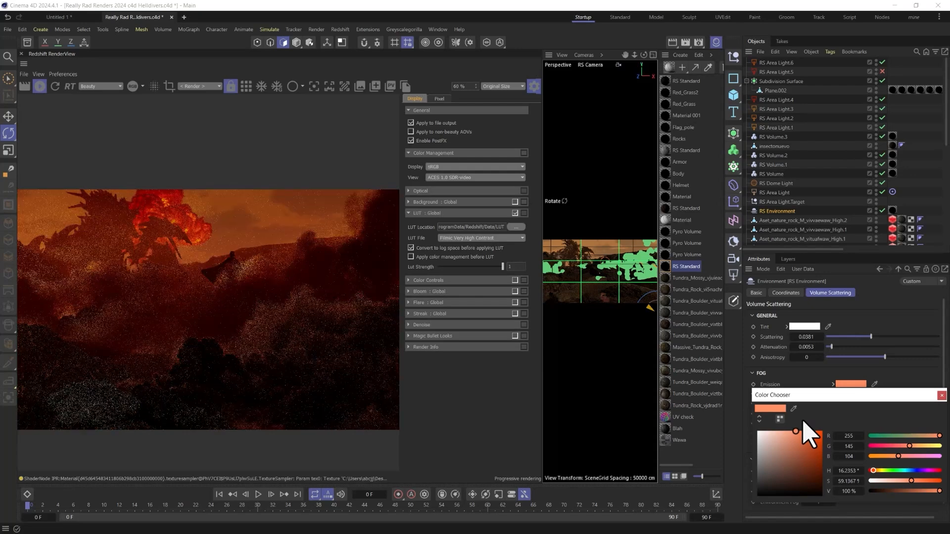
{"action": "left_click", "coordinate": [940, 395]}
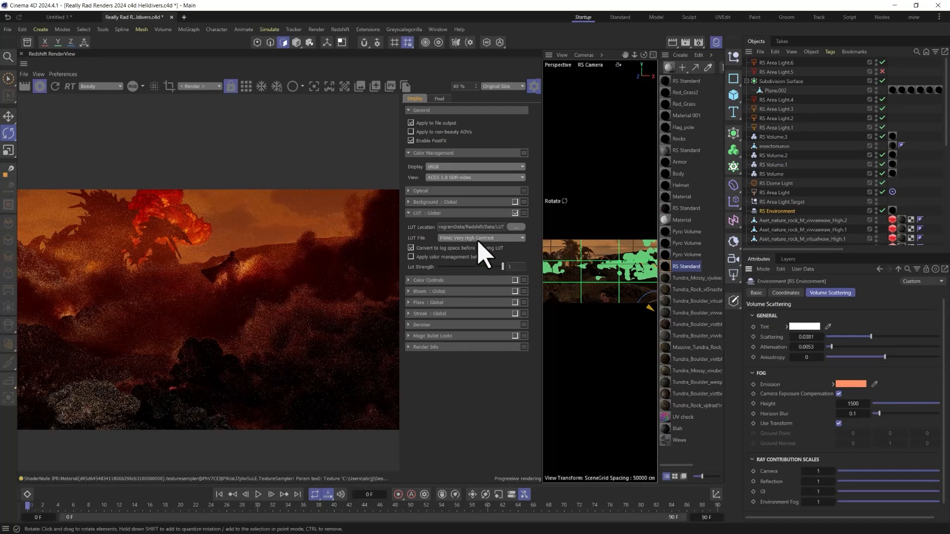
Step: Change the LUT file to the GC_Reign 709 look and disable conversion to log space
{"action": "scroll", "coordinate": [477, 241], "scroll_direction": "down", "scroll_amount": 1}
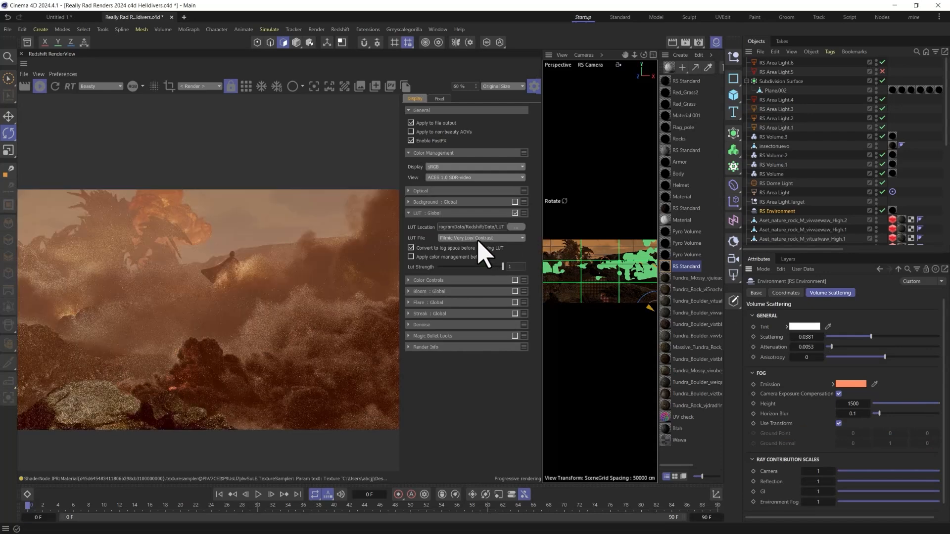
{"action": "scroll", "coordinate": [477, 241], "scroll_direction": "down", "scroll_amount": 3}
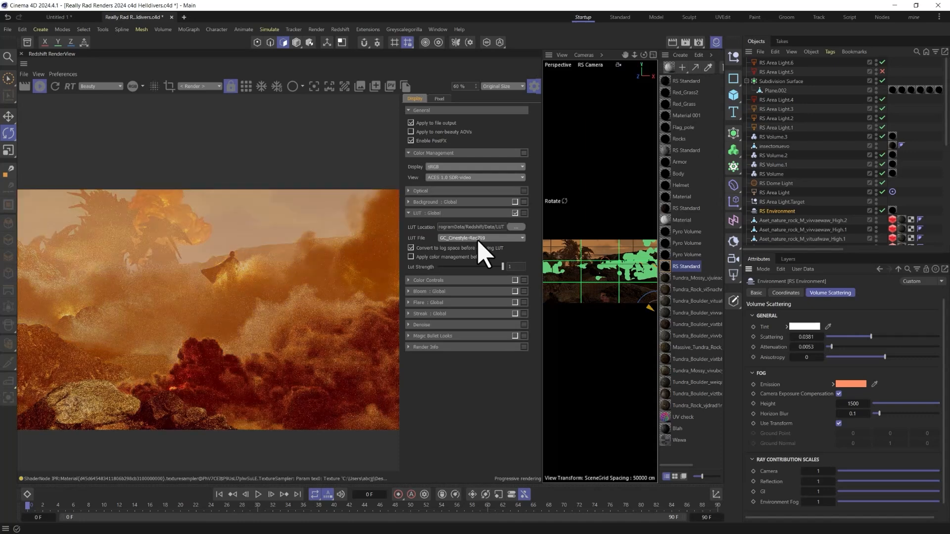
{"action": "scroll", "coordinate": [478, 241], "scroll_direction": "down", "scroll_amount": 3}
{"action": "scroll", "coordinate": [478, 241], "scroll_direction": "down", "scroll_amount": 1}
{"action": "left_click", "coordinate": [411, 248]}
{"action": "scroll", "coordinate": [478, 241], "scroll_direction": "down", "scroll_amount": 3}
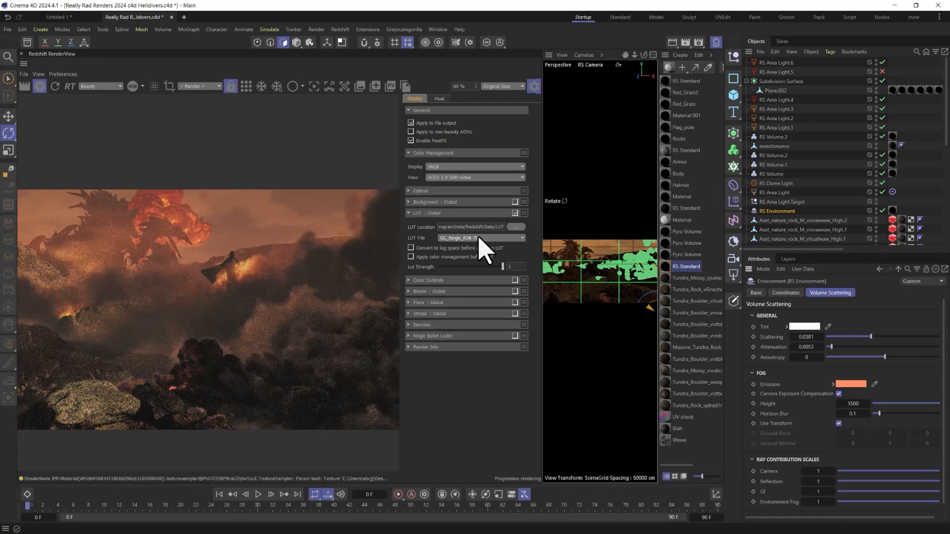
{"action": "scroll", "coordinate": [233, 287], "scroll_direction": "down", "scroll_amount": 1}
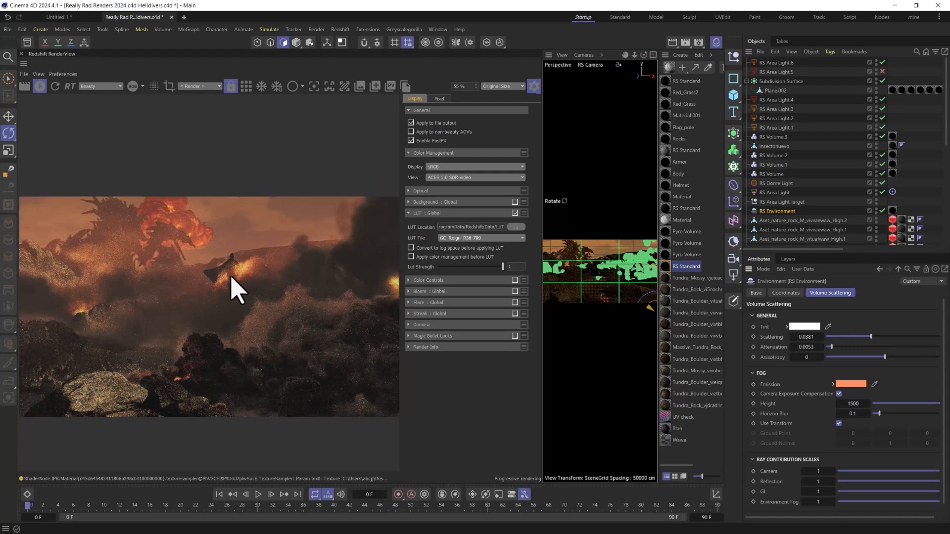
Step: Compare the GC_Reign LUT with and without log space conversion, and reduce the LUT strength to 0.416 with conversion off
{"action": "left_click", "coordinate": [411, 248]}
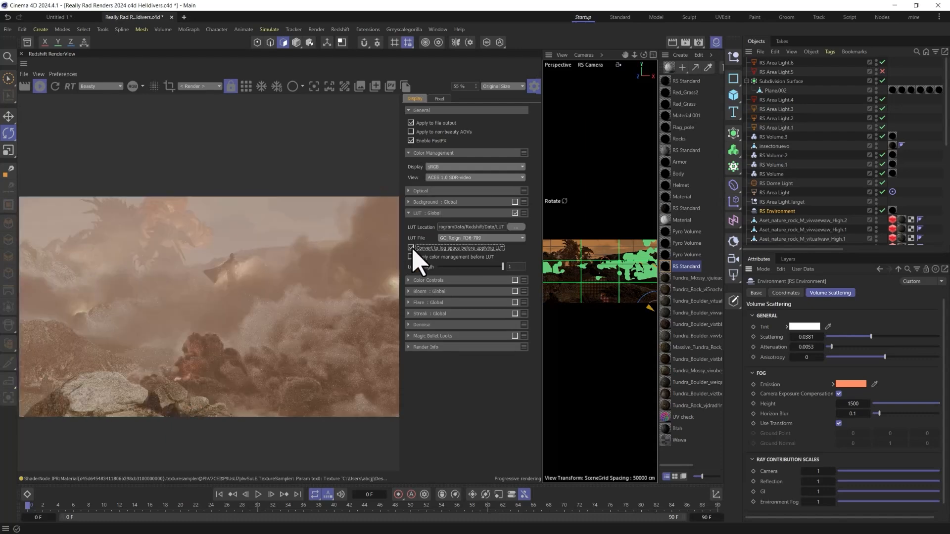
{"action": "left_click", "coordinate": [411, 248]}
{"action": "left_click_drag", "start_coordinate": [502, 267], "coordinate": [466, 267]}
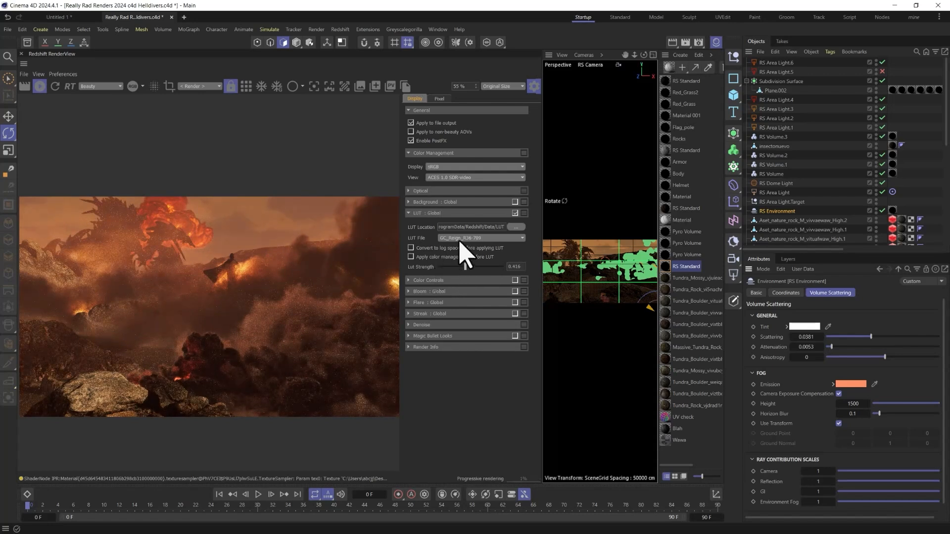
{"action": "scroll", "coordinate": [200, 309], "scroll_direction": "down", "scroll_amount": 1}
{"action": "scroll", "coordinate": [201, 309], "scroll_direction": "up", "scroll_amount": 1}
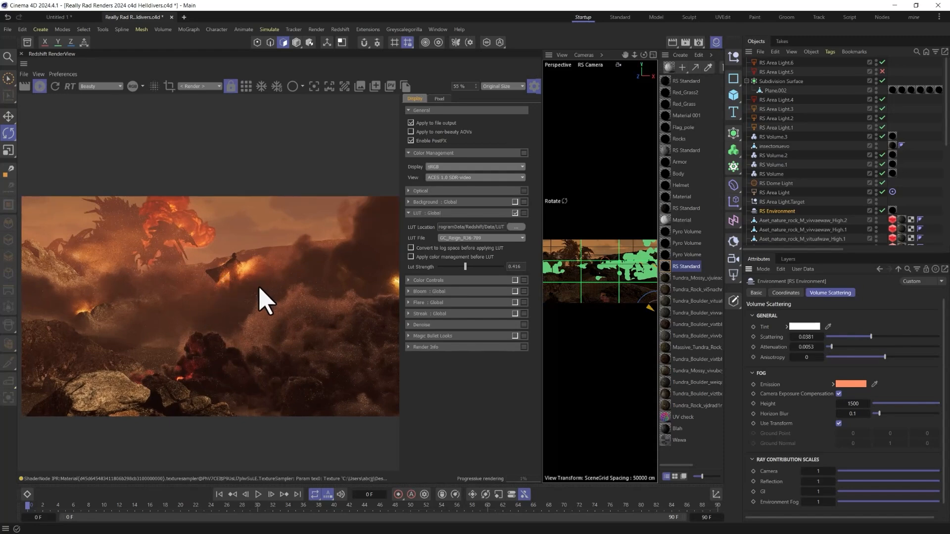
Step: Try further LUT files at a strength of 1, with conversion to log space enabled
{"action": "scroll", "coordinate": [464, 239], "scroll_direction": "down", "scroll_amount": 1}
{"action": "left_click_drag", "start_coordinate": [465, 266], "coordinate": [502, 266]}
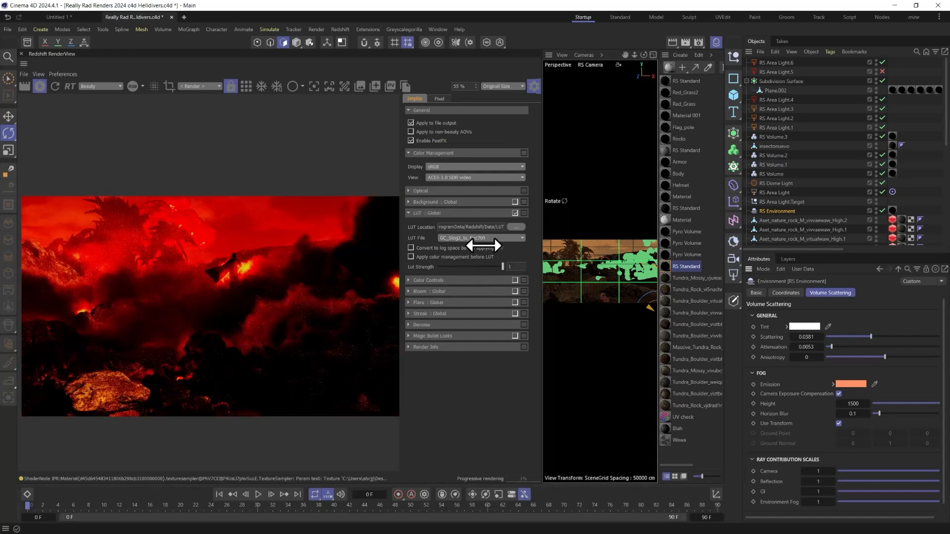
{"action": "scroll", "coordinate": [480, 238], "scroll_direction": "down", "scroll_amount": 2}
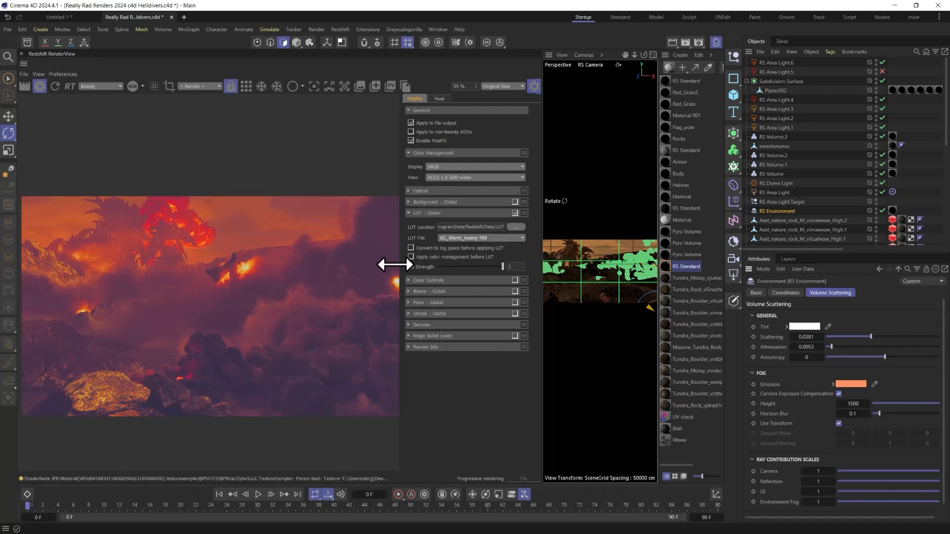
{"action": "left_click", "coordinate": [411, 247]}
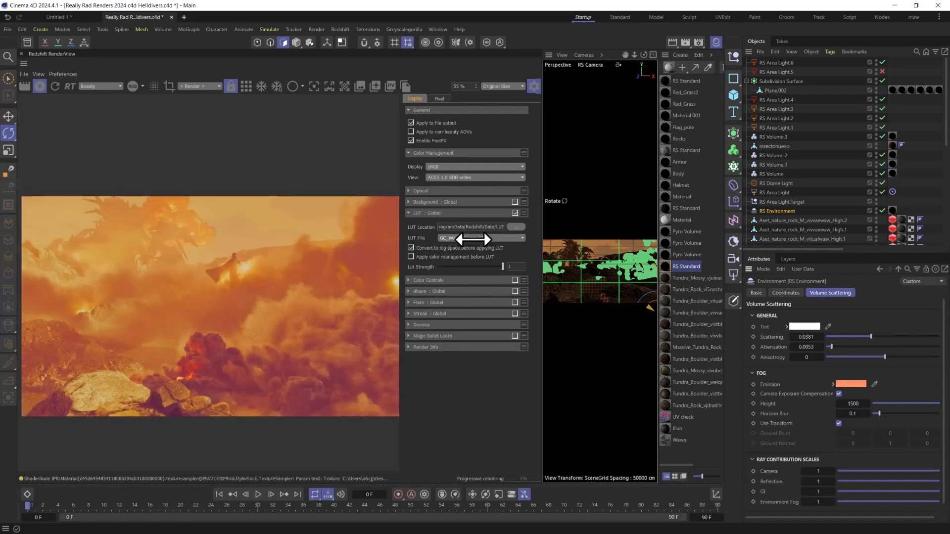
{"action": "scroll", "coordinate": [472, 240], "scroll_direction": "down", "scroll_amount": 1}
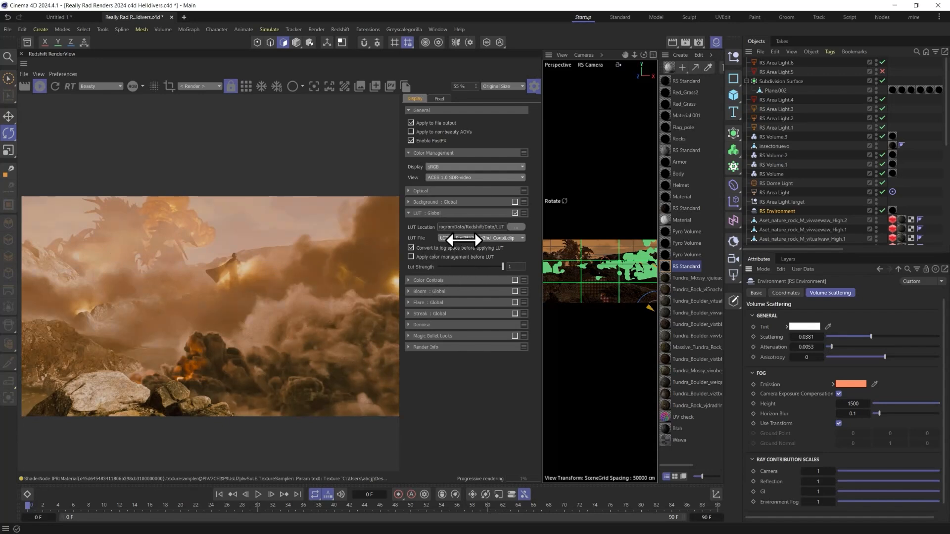
Step: Cycle through the Kodak, Canon, BMD and Sony LUT files to compare their looks on the render
{"action": "scroll", "coordinate": [464, 241], "scroll_direction": "down", "scroll_amount": 2}
{"action": "scroll", "coordinate": [463, 240], "scroll_direction": "up", "scroll_amount": 2}
{"action": "scroll", "coordinate": [464, 240], "scroll_direction": "down", "scroll_amount": 2}
{"action": "scroll", "coordinate": [464, 240], "scroll_direction": "down", "scroll_amount": 2}
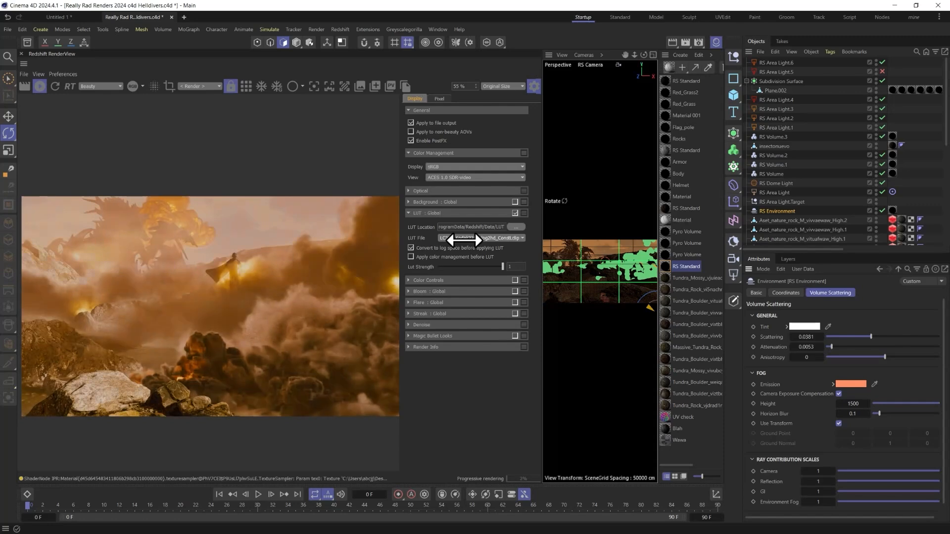
{"action": "scroll", "coordinate": [464, 241], "scroll_direction": "down", "scroll_amount": 3}
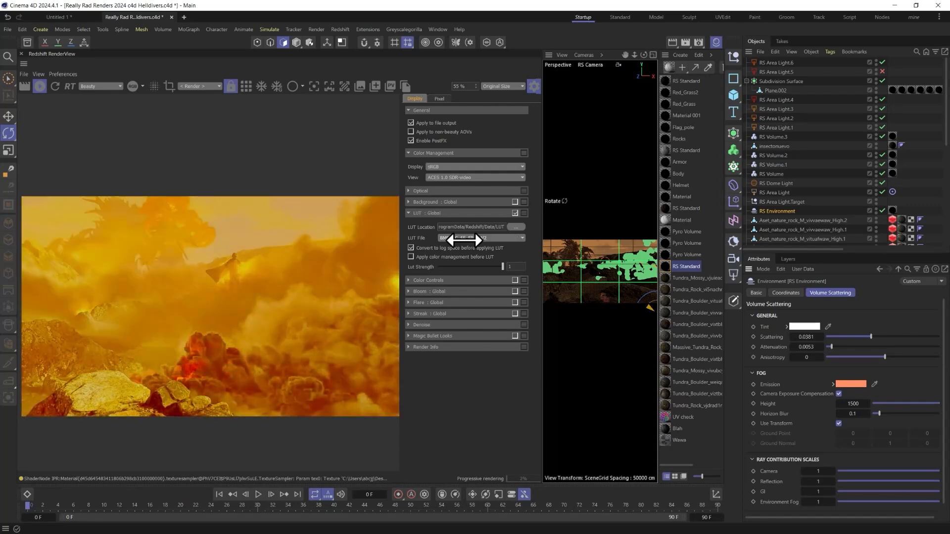
{"action": "scroll", "coordinate": [463, 240], "scroll_direction": "down", "scroll_amount": 3}
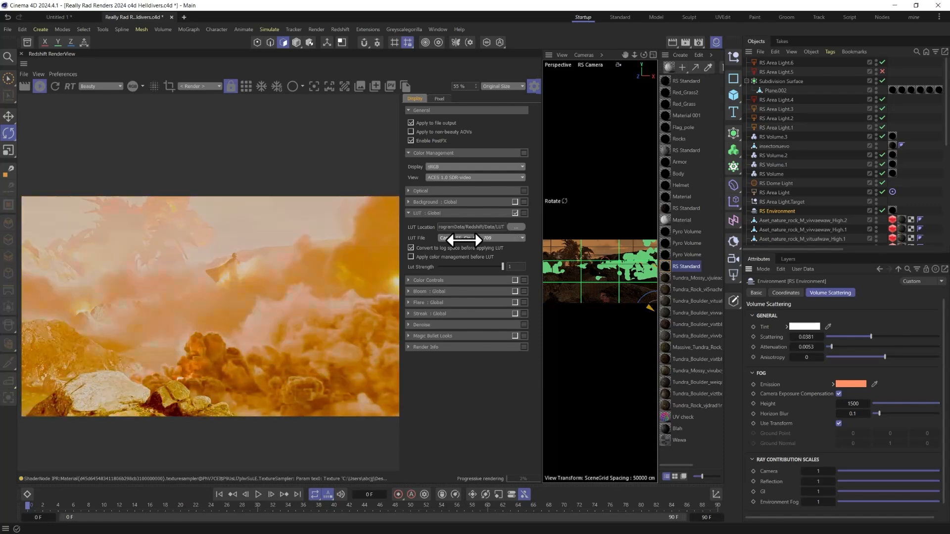
{"action": "scroll", "coordinate": [463, 240], "scroll_direction": "down", "scroll_amount": 3}
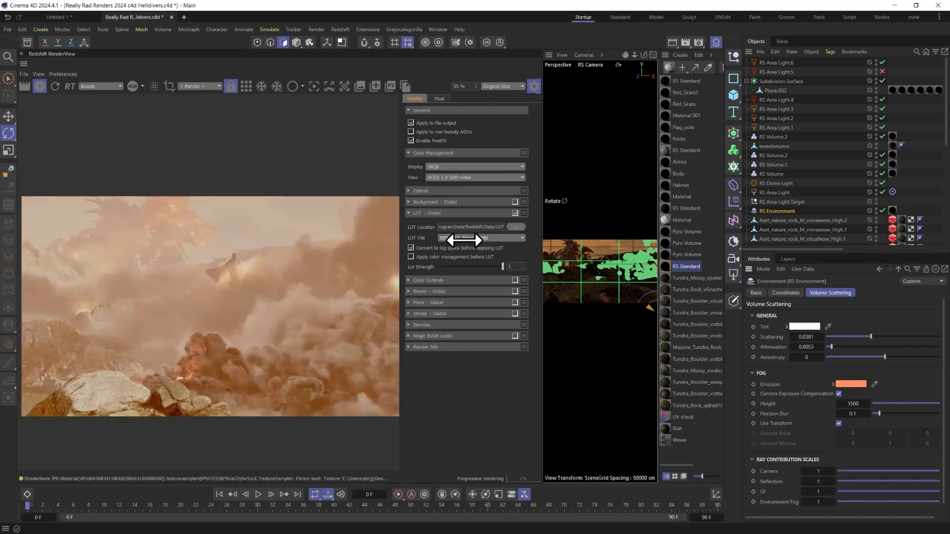
{"action": "scroll", "coordinate": [463, 240], "scroll_direction": "down", "scroll_amount": 1}
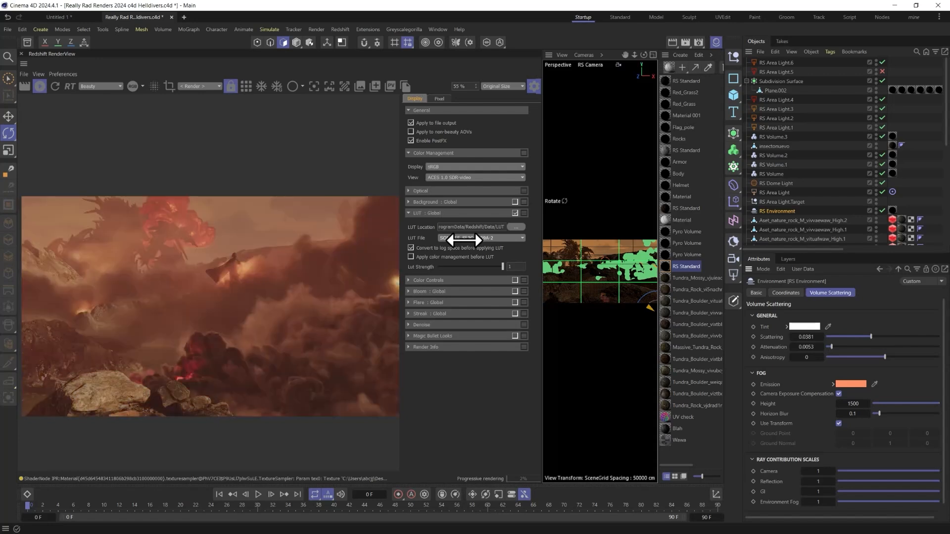
{"action": "scroll", "coordinate": [463, 240], "scroll_direction": "down", "scroll_amount": 1}
{"action": "scroll", "coordinate": [463, 239], "scroll_direction": "up", "scroll_amount": 2}
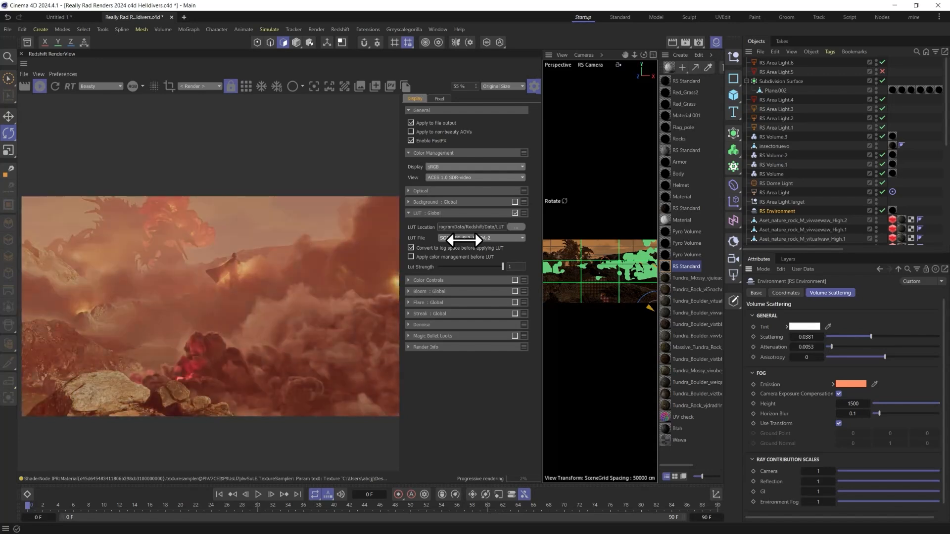
{"action": "scroll", "coordinate": [463, 240], "scroll_direction": "up", "scroll_amount": 1}
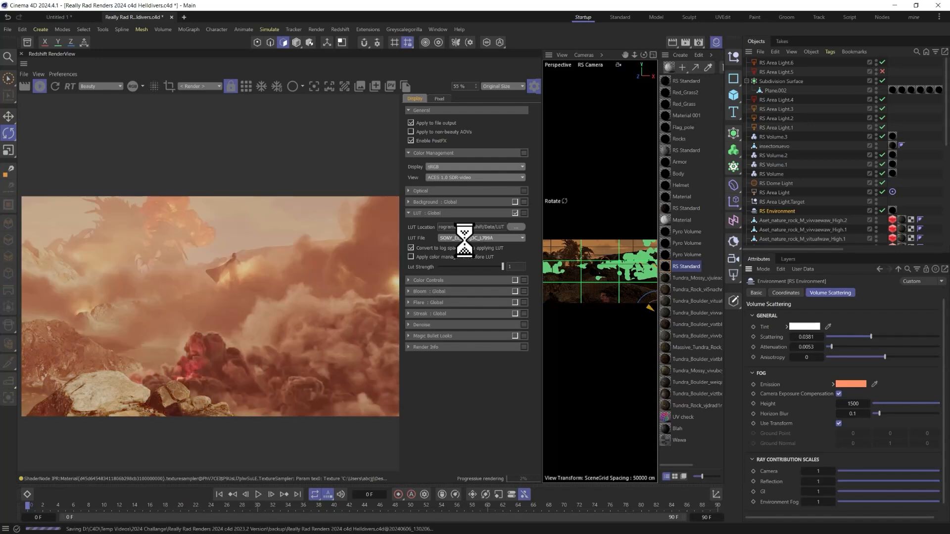
Step: Change the LUT file to Portra_400n with log space conversion off, and reduce the LUT strength to 0.266
{"action": "left_click", "coordinate": [464, 239]}
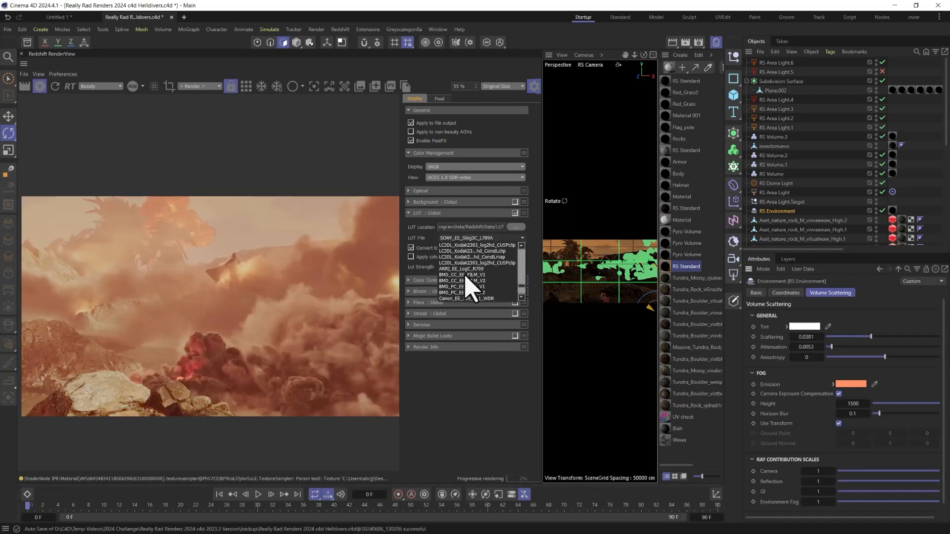
{"action": "scroll", "coordinate": [467, 280], "scroll_direction": "up", "scroll_amount": 5}
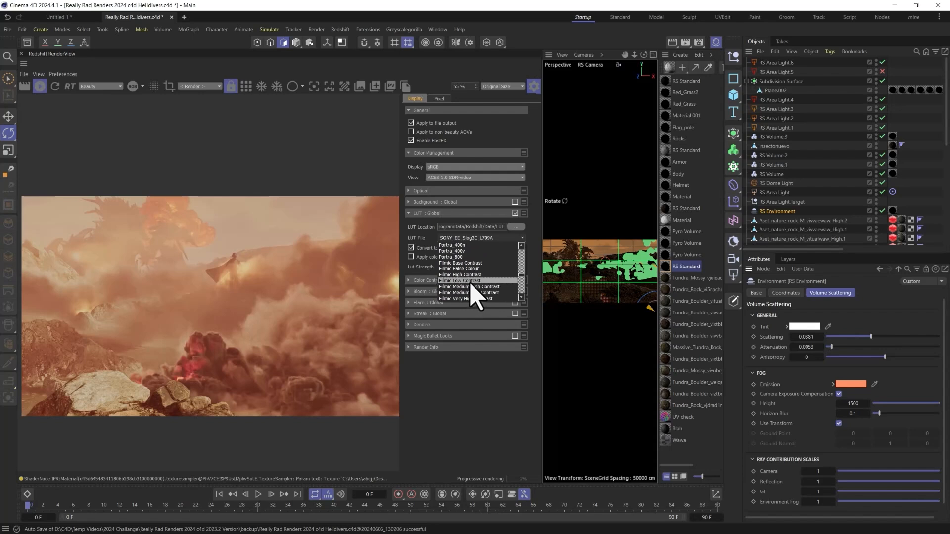
{"action": "left_click", "coordinate": [460, 250]}
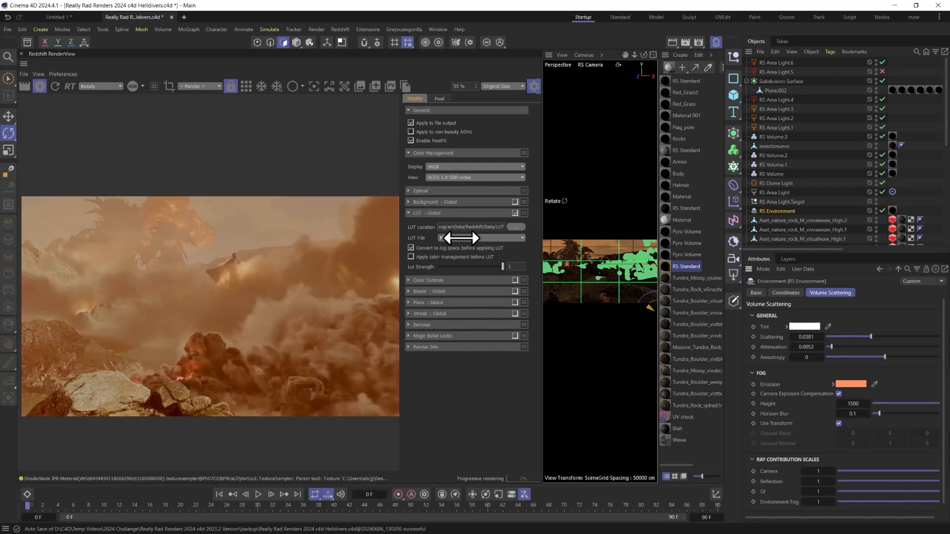
{"action": "scroll", "coordinate": [461, 238], "scroll_direction": "up", "scroll_amount": 3}
{"action": "left_click", "coordinate": [415, 249]}
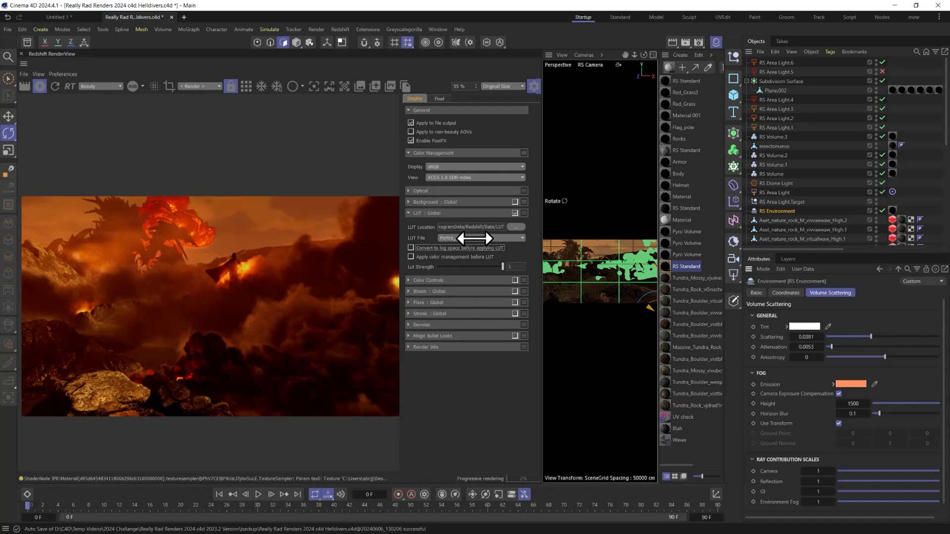
{"action": "scroll", "coordinate": [474, 238], "scroll_direction": "down", "scroll_amount": 2}
{"action": "left_click_drag", "start_coordinate": [497, 270], "coordinate": [454, 267]}
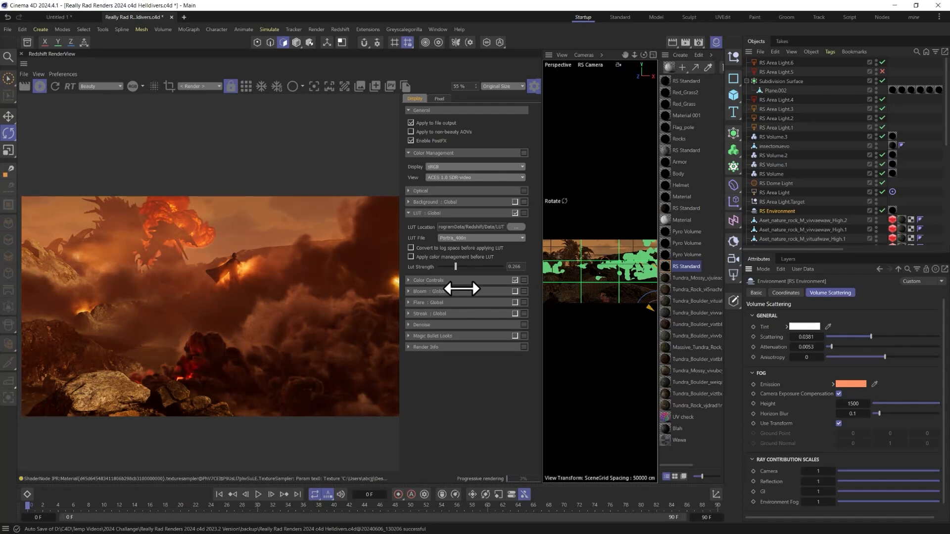
Step: Set the Color Controls contrast to 0.08 and raise the upper part of the RGB curve to brighten the highlights
{"action": "left_click", "coordinate": [414, 281]}
{"action": "left_click_drag", "start_coordinate": [466, 294], "coordinate": [468, 295]}
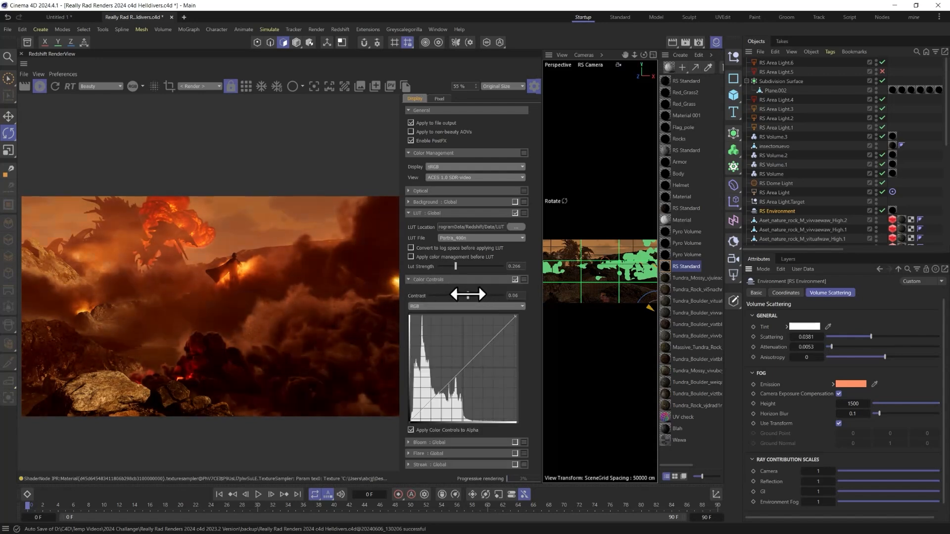
{"action": "left_click_drag", "start_coordinate": [494, 337], "coordinate": [488, 334]}
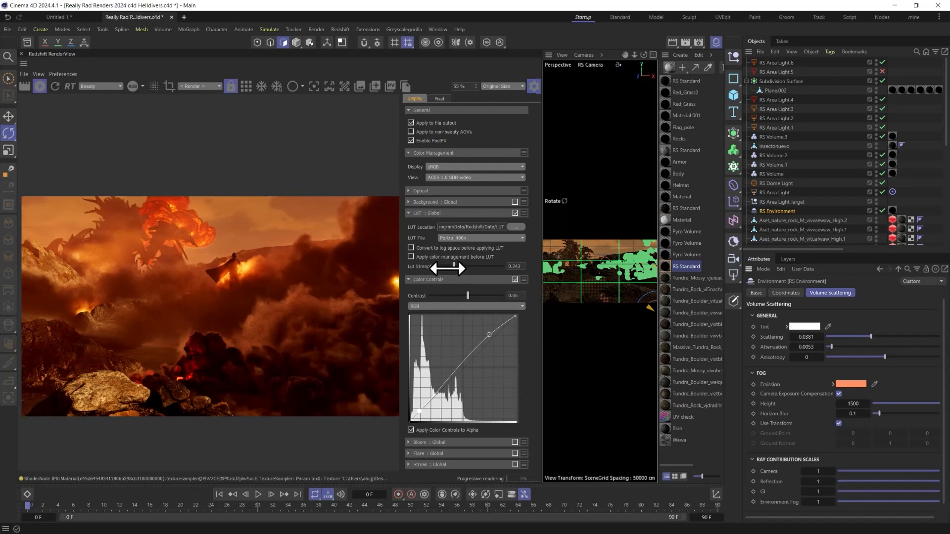
Step: Enable conversion to log space for the LUT and lower the LUT strength to 0.214
{"action": "mouse_move", "coordinate": [448, 267]}
{"action": "left_mouse_down"}
{"action": "mouse_move", "coordinate": [471, 269]}
{"action": "mouse_move", "coordinate": [452, 273]}
{"action": "left_mouse_up"}
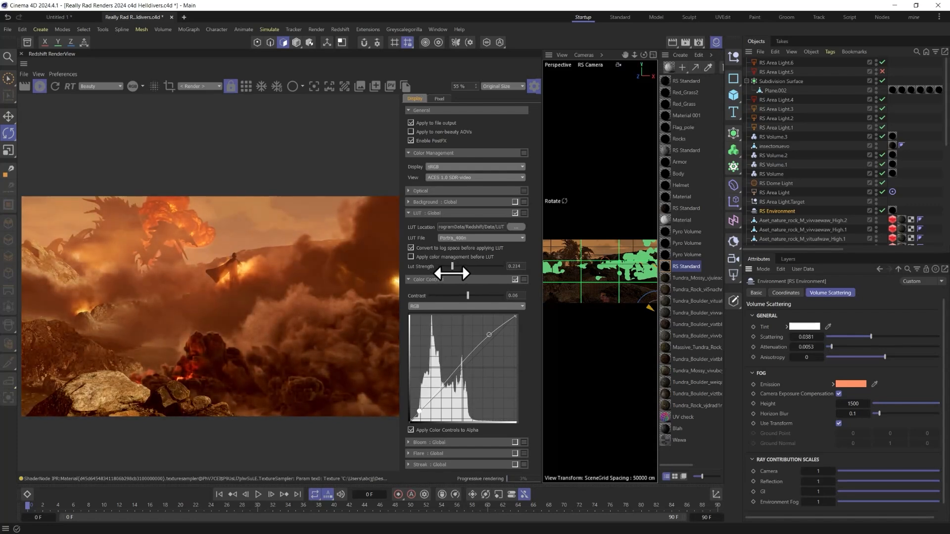
{"action": "left_click", "coordinate": [418, 279]}
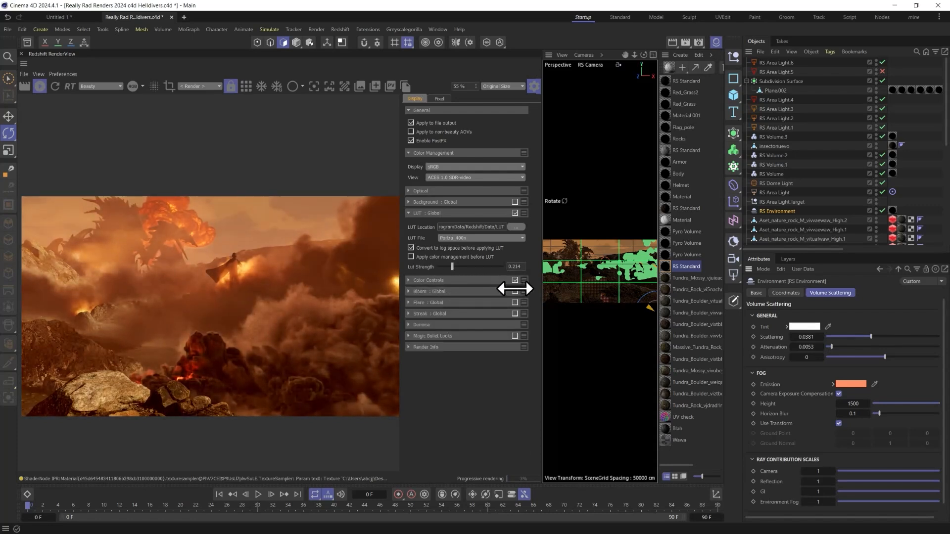
Step: Enable bloom with a threshold of 2.67, a softness of 0.133 and an intensity of 1.23
{"action": "left_click", "coordinate": [414, 291]}
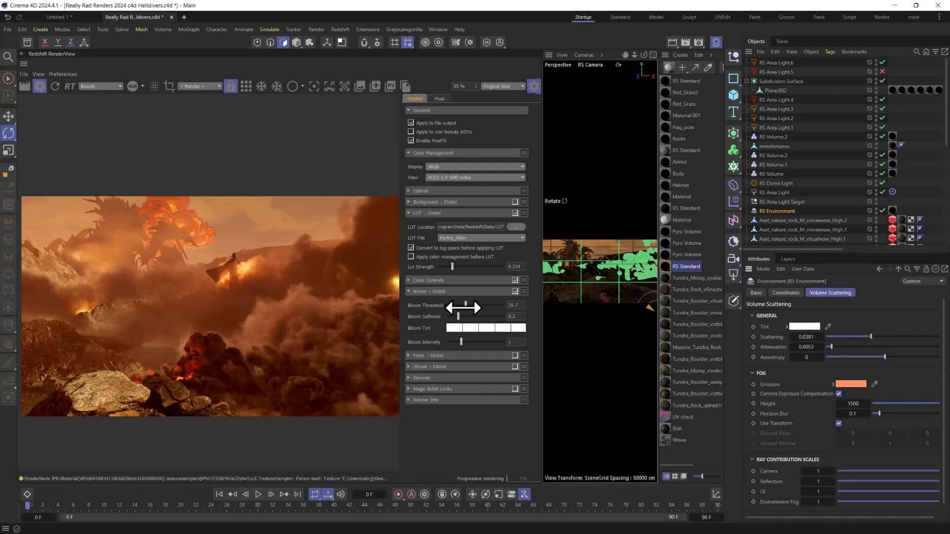
{"action": "left_click_drag", "start_coordinate": [463, 308], "coordinate": [447, 307]}
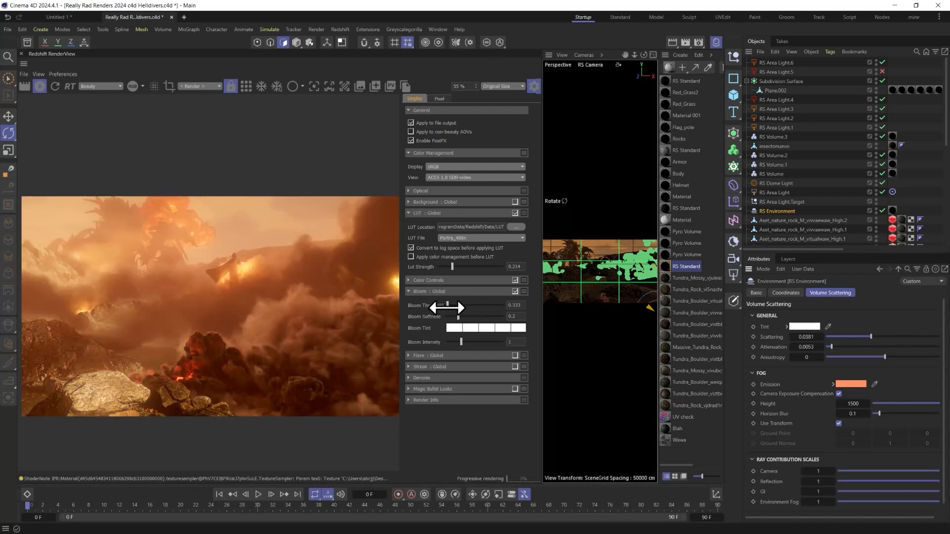
{"action": "scroll", "coordinate": [298, 301], "scroll_direction": "down", "scroll_amount": 1}
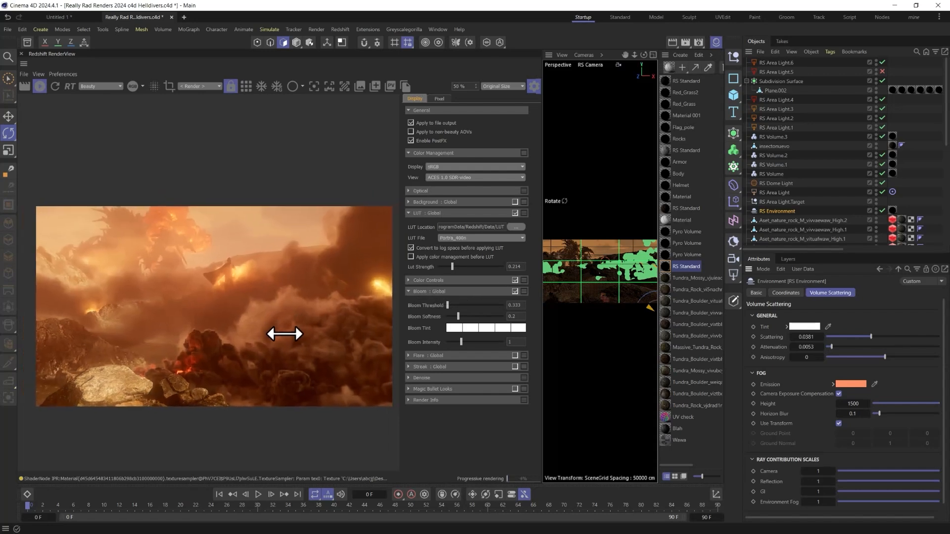
{"action": "left_click", "coordinate": [451, 305]}
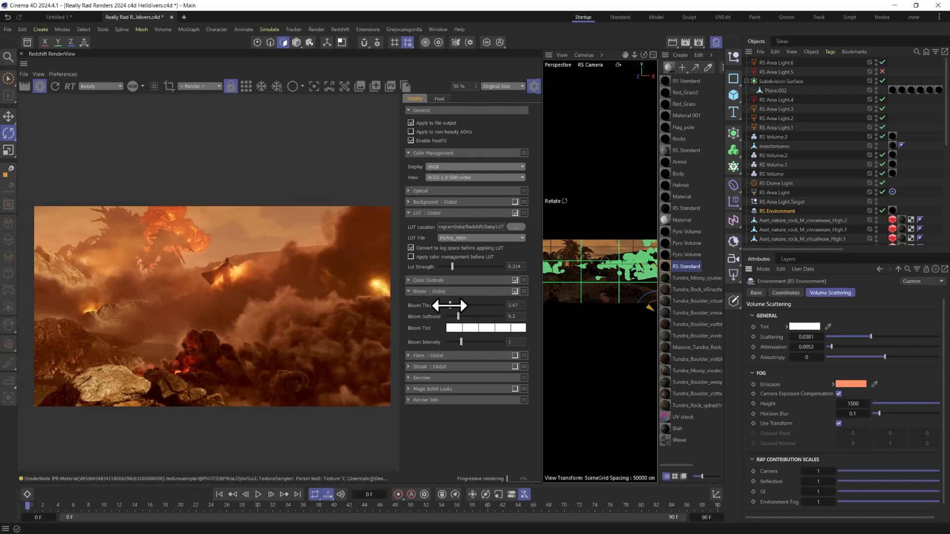
{"action": "left_click_drag", "start_coordinate": [459, 316], "coordinate": [463, 338]}
Step: Try the flare effect with its threshold at 0, and disable it again
{"action": "left_click", "coordinate": [406, 355]}
{"action": "left_click_drag", "start_coordinate": [449, 370], "coordinate": [440, 370]}
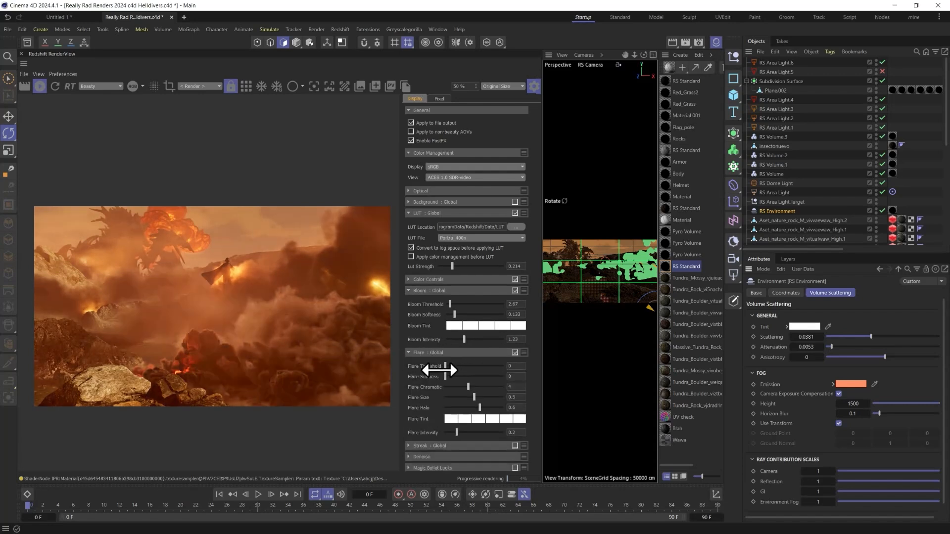
{"action": "left_click", "coordinate": [514, 353]}
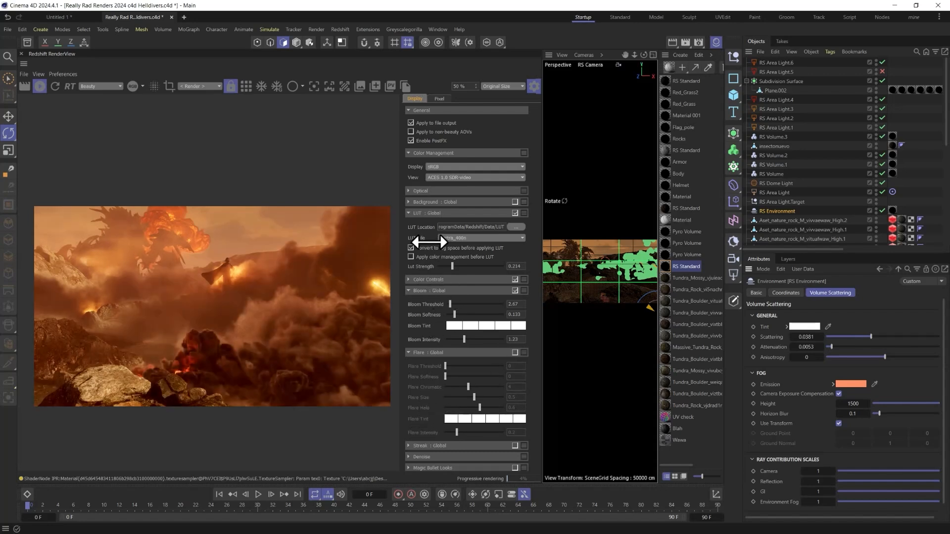
Step: Change the RS Environment's fog emission to a deep orange with RGB 207, 68, 16, and collapse the LUT and Flare settings
{"action": "left_click", "coordinate": [853, 385]}
{"action": "left_click", "coordinate": [816, 442]}
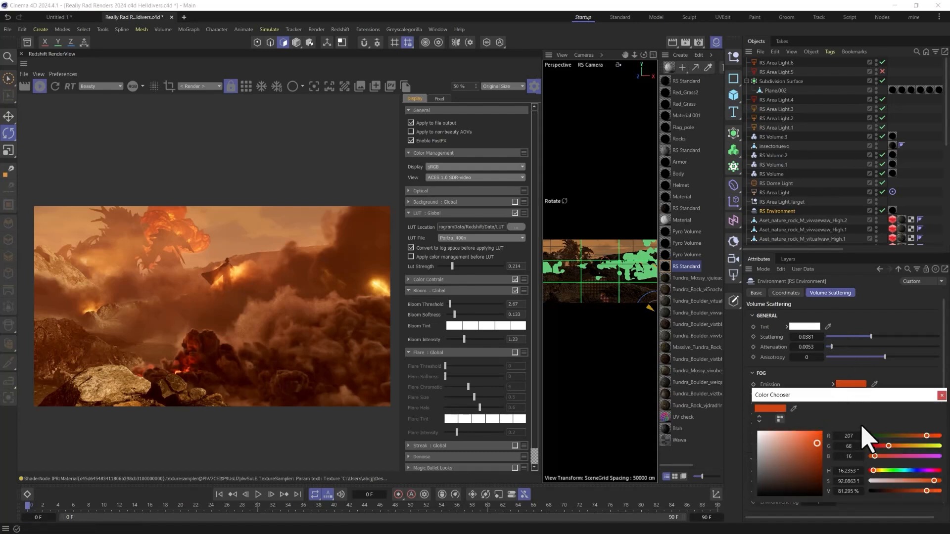
{"action": "left_click", "coordinate": [940, 396]}
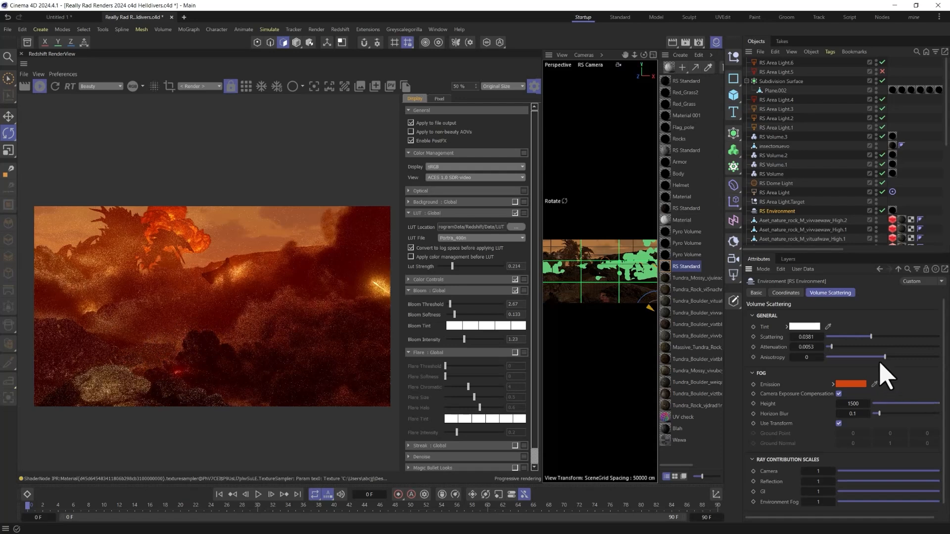
{"action": "left_click", "coordinate": [408, 213]}
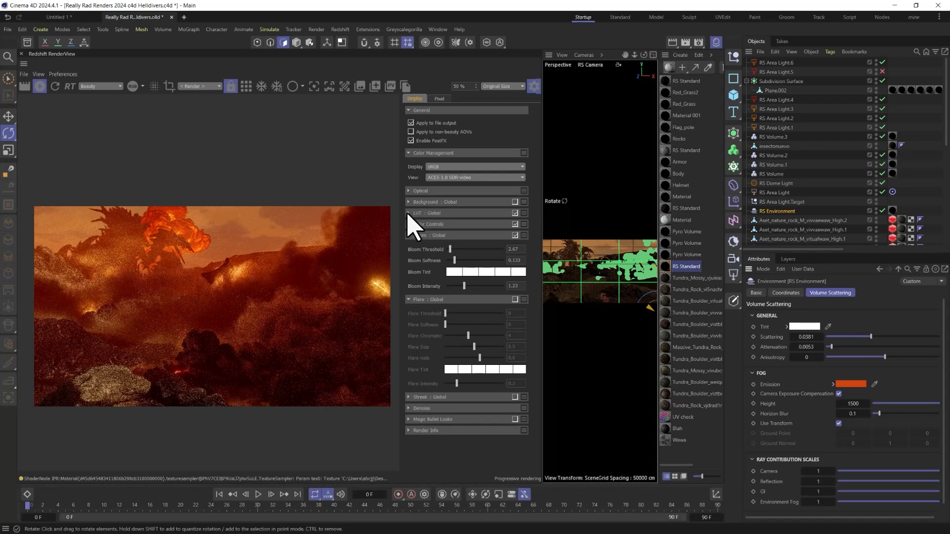
{"action": "left_click", "coordinate": [408, 300]}
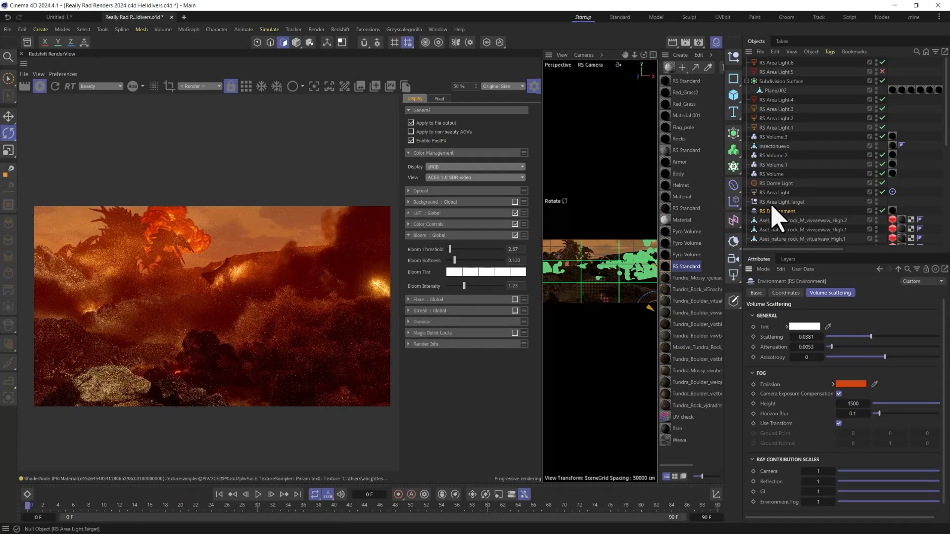
Step: Show the RS Camera's optical settings and save the project
{"action": "scroll", "coordinate": [777, 213], "scroll_direction": "down", "scroll_amount": 6}
{"action": "left_click", "coordinate": [776, 223]}
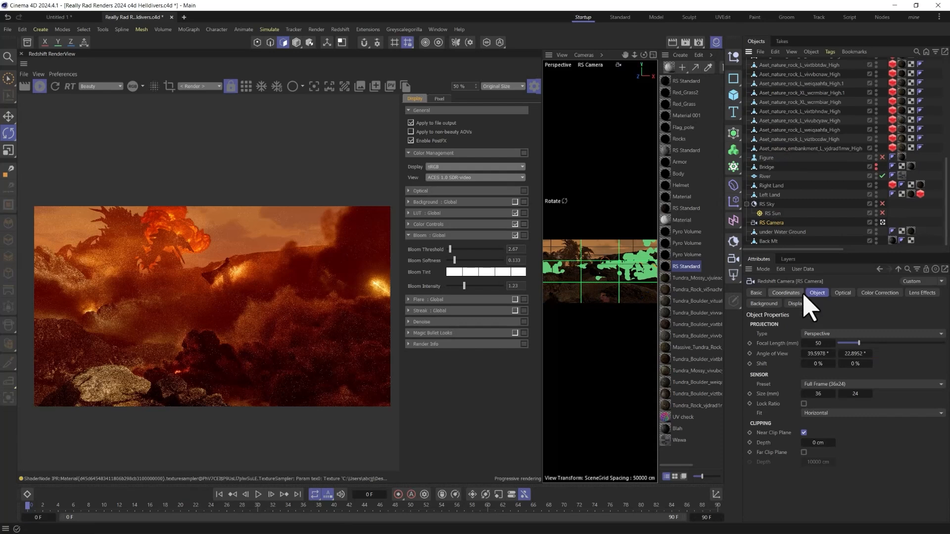
{"action": "left_click", "coordinate": [840, 293]}
{"action": "key", "text": "ctrl+s"}
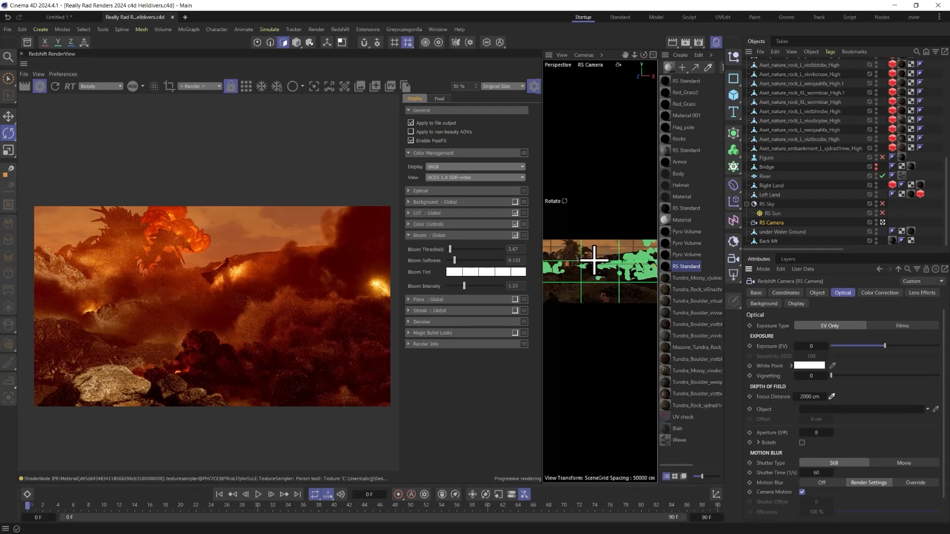
Step: Pick the camera's focus distance from the foreground in the viewport, and enable bokeh with an aperture of 2
{"action": "left_click", "coordinate": [653, 299]}
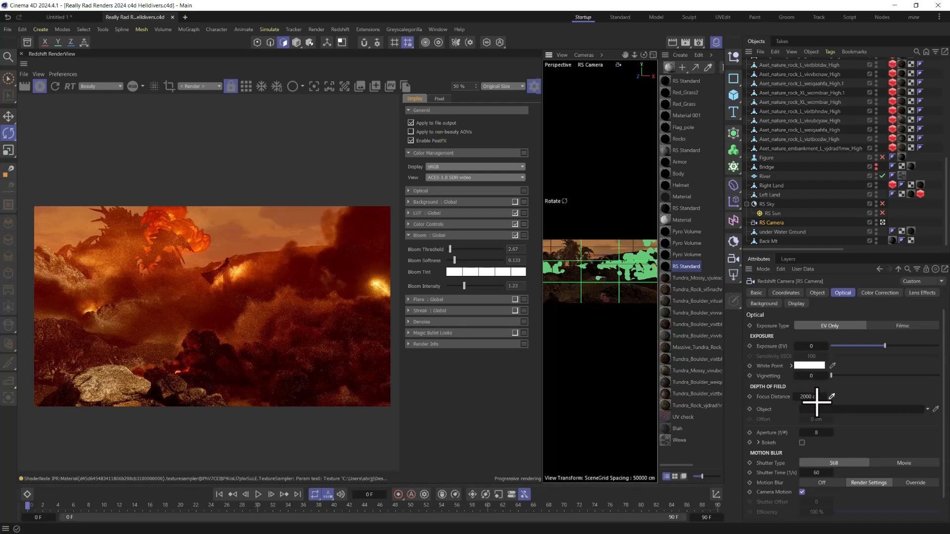
{"action": "left_click", "coordinate": [801, 442]}
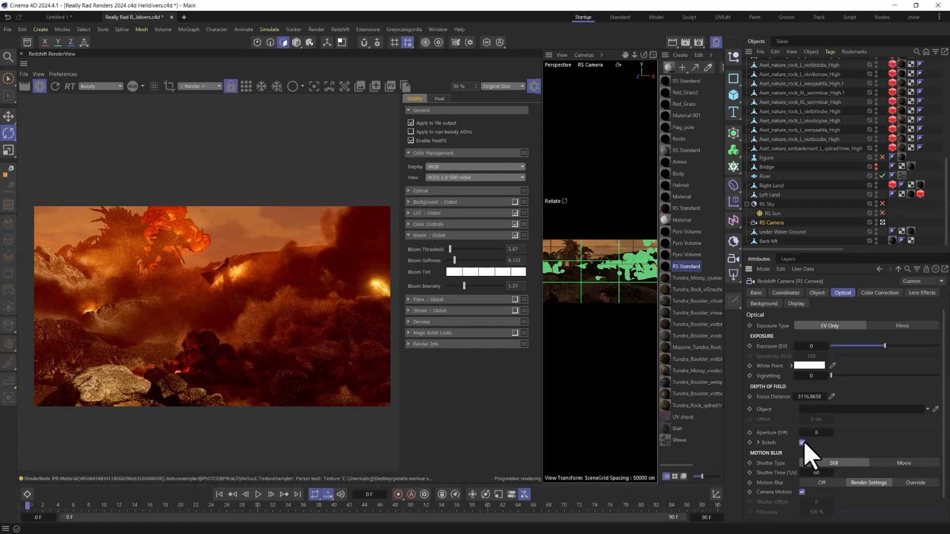
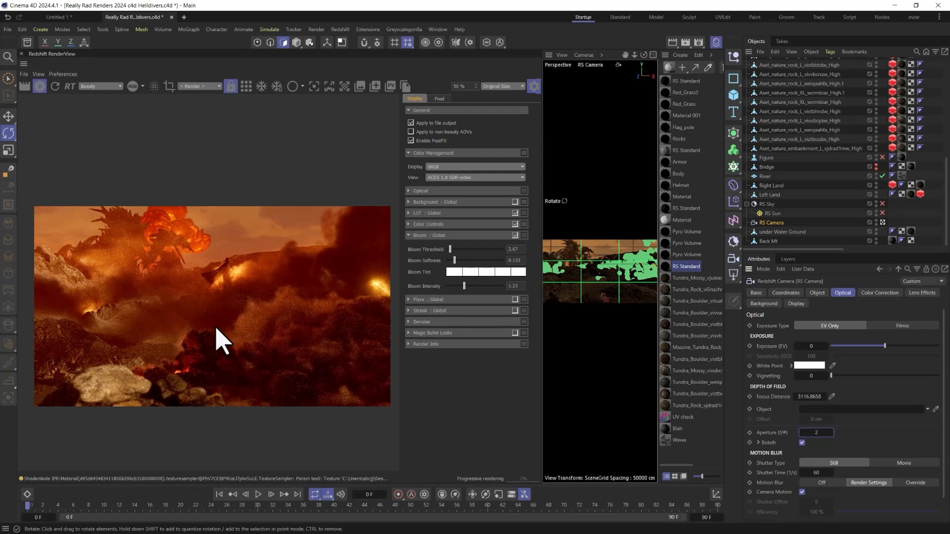
Step: Stop the live preview render, set the Redshift bucket quality to Medium in the render settings and reveal its threshold
{"action": "left_click", "coordinate": [698, 44]}
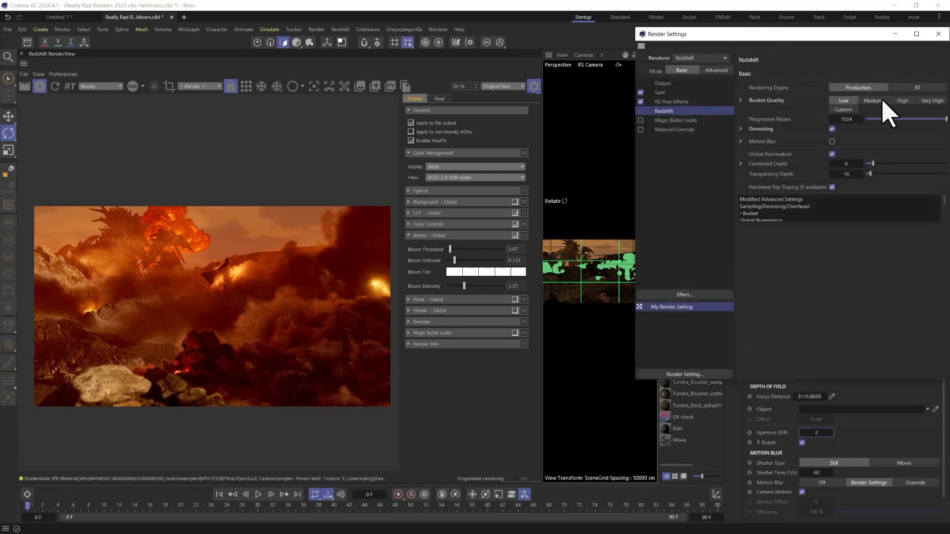
{"action": "left_click", "coordinate": [40, 86]}
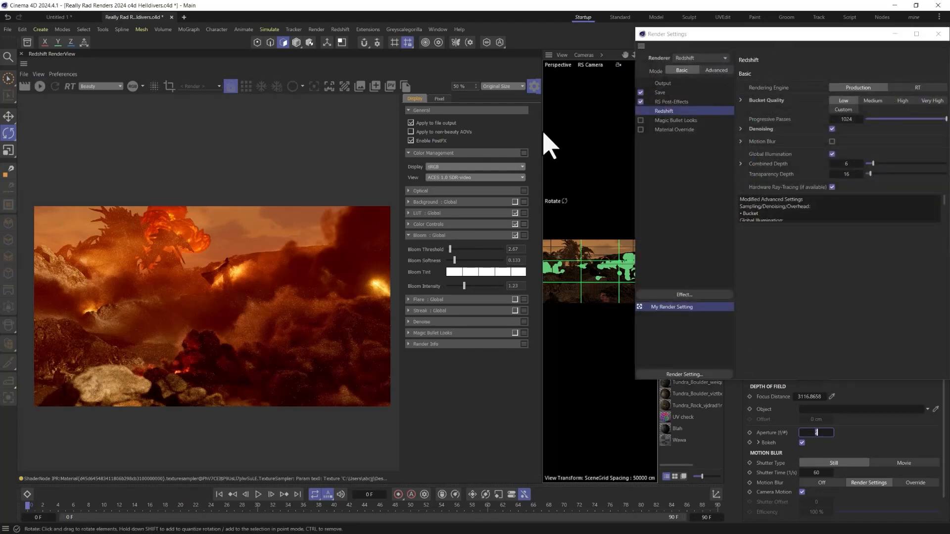
{"action": "left_click", "coordinate": [872, 100]}
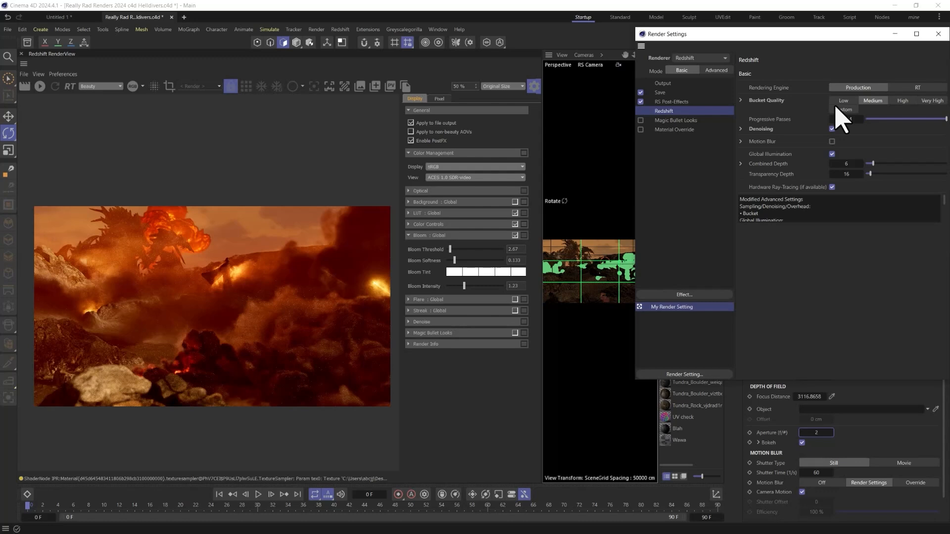
{"action": "left_click", "coordinate": [741, 101]}
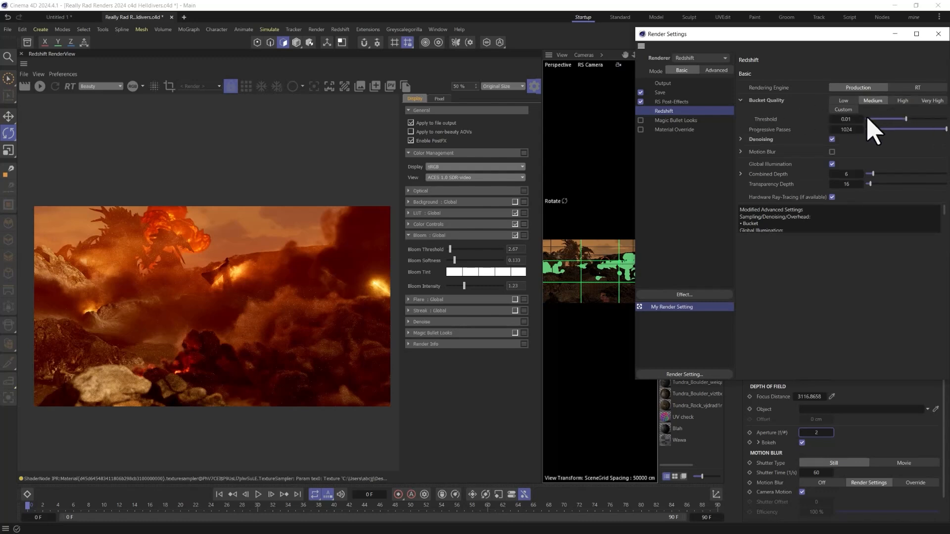
Step: Set the Redshift bucket quality to a custom threshold of 0.0075 and expand the Denoising settings
{"action": "left_click", "coordinate": [902, 100]}
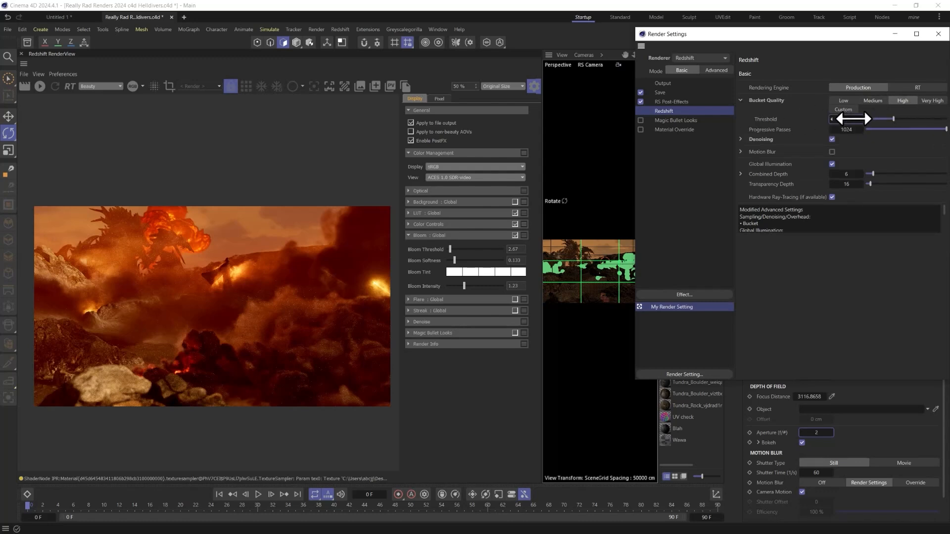
{"action": "left_click", "coordinate": [860, 120]}
{"action": "type", "text": "75"}
{"action": "left_click", "coordinate": [900, 101]}
{"action": "left_click", "coordinate": [850, 119]}
{"action": "type", "text": "0.0075"}
{"action": "key", "text": "Return"}
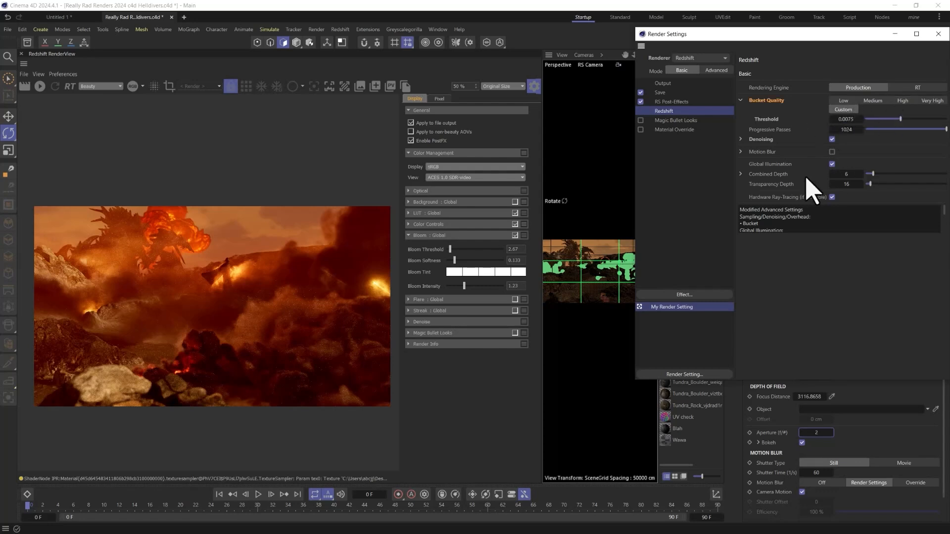
{"action": "left_click", "coordinate": [741, 140]}
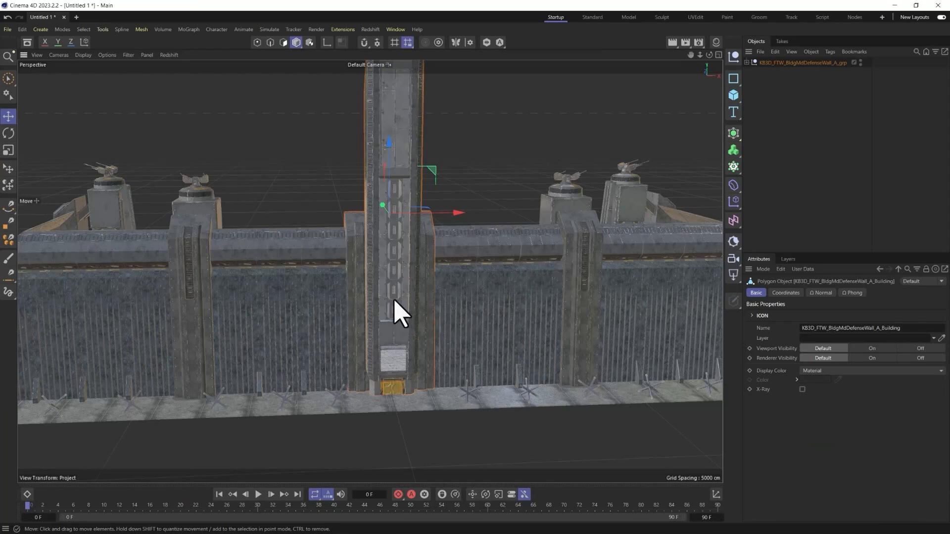
Step: In Cinema 4D 2023, save the defense wall model as a new project named hellwall and minimize that window
{"action": "left_click_drag", "start_coordinate": [399, 312], "coordinate": [291, 292], "text": "alt"}
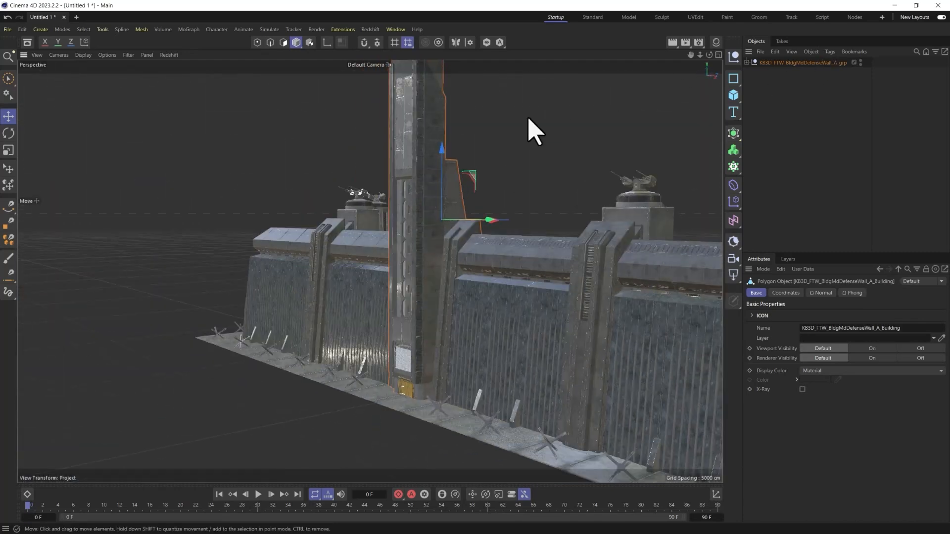
{"action": "left_click", "coordinate": [8, 30]}
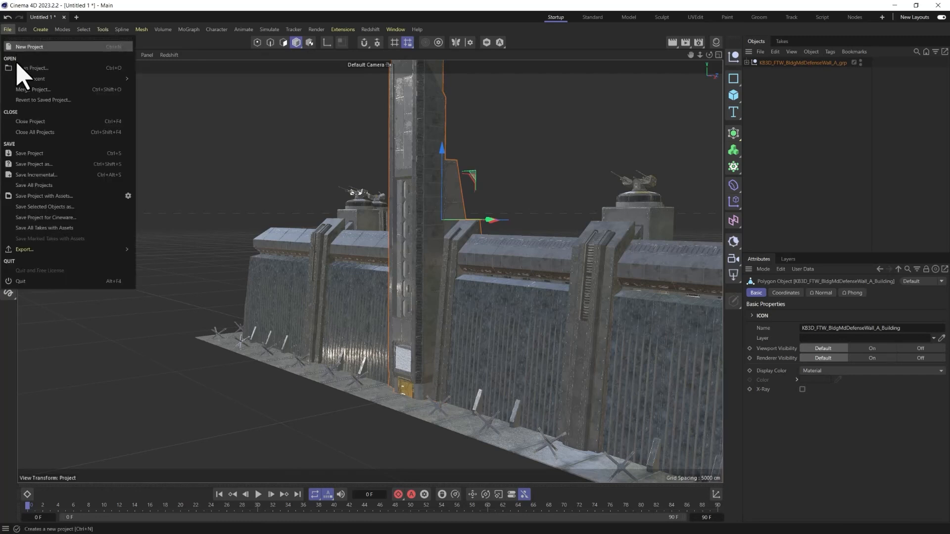
{"action": "left_click", "coordinate": [33, 165]}
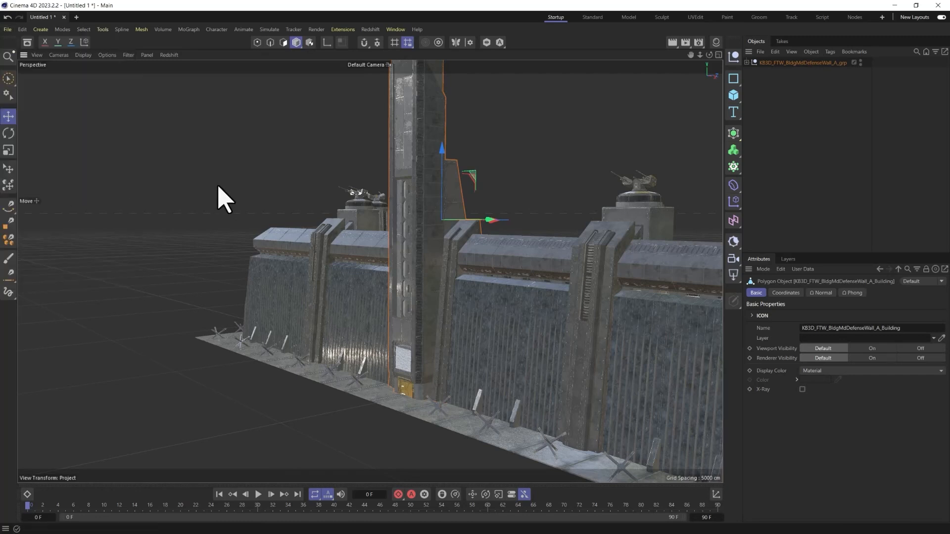
{"action": "type", "text": "he"}
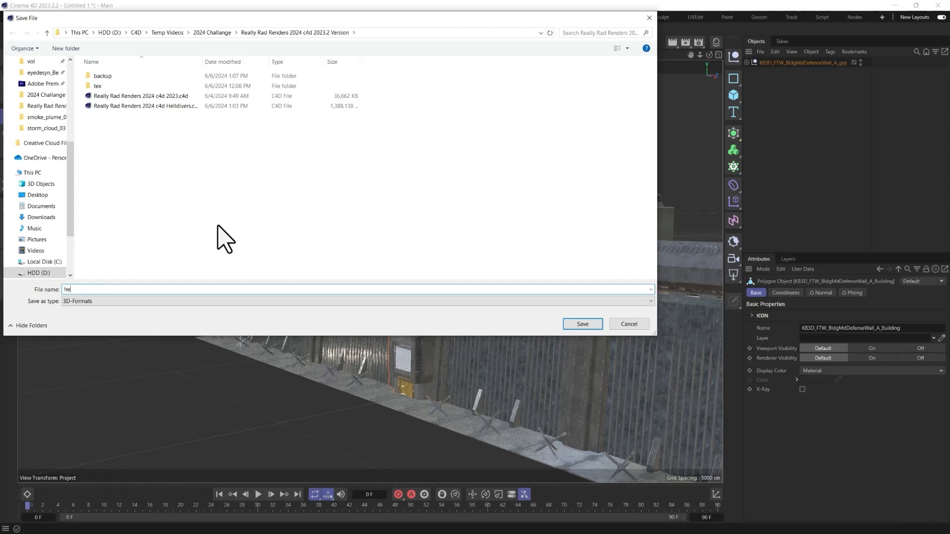
{"action": "type", "text": "llwall"}
{"action": "left_click", "coordinate": [584, 325]}
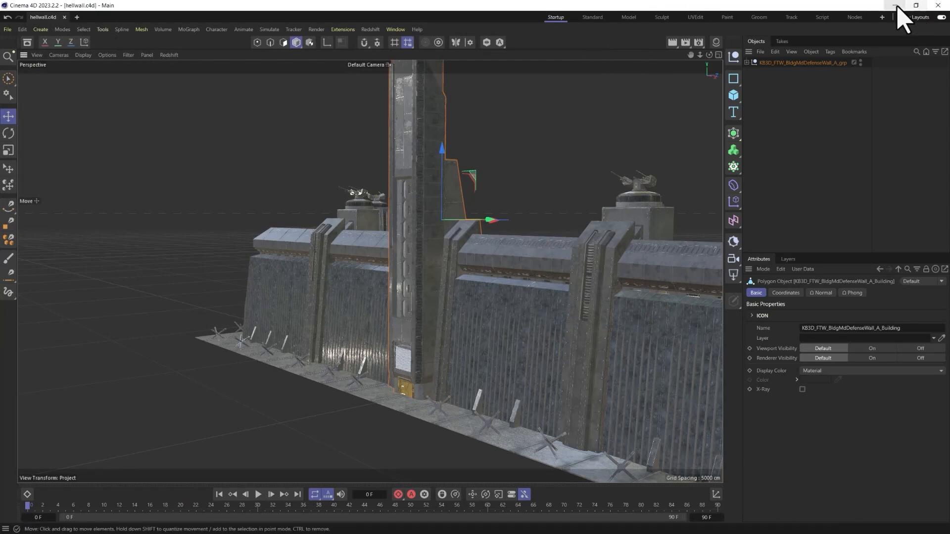
{"action": "left_click", "coordinate": [895, 7]}
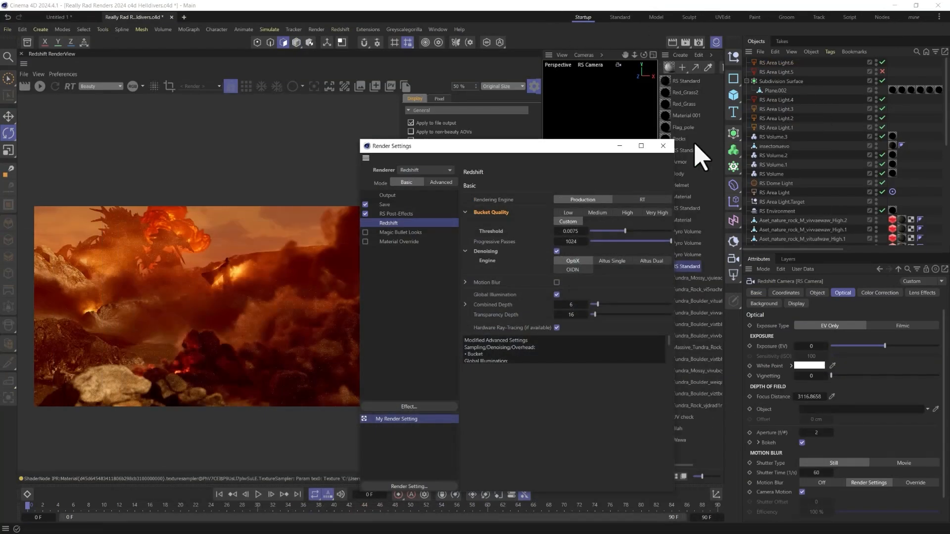
Step: Close the render settings and merge hellwall.c4d into the Helldivers scene
{"action": "left_click", "coordinate": [663, 145]}
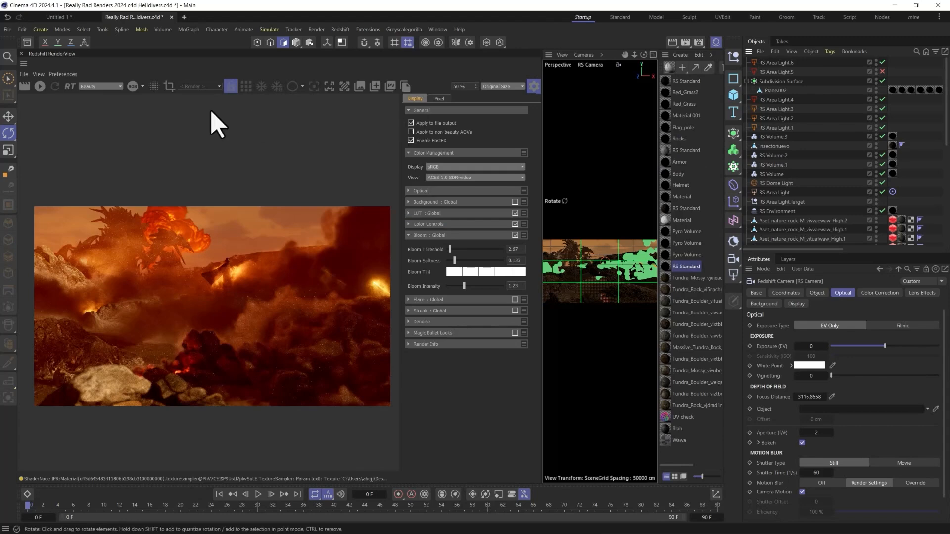
{"action": "left_click", "coordinate": [8, 29]}
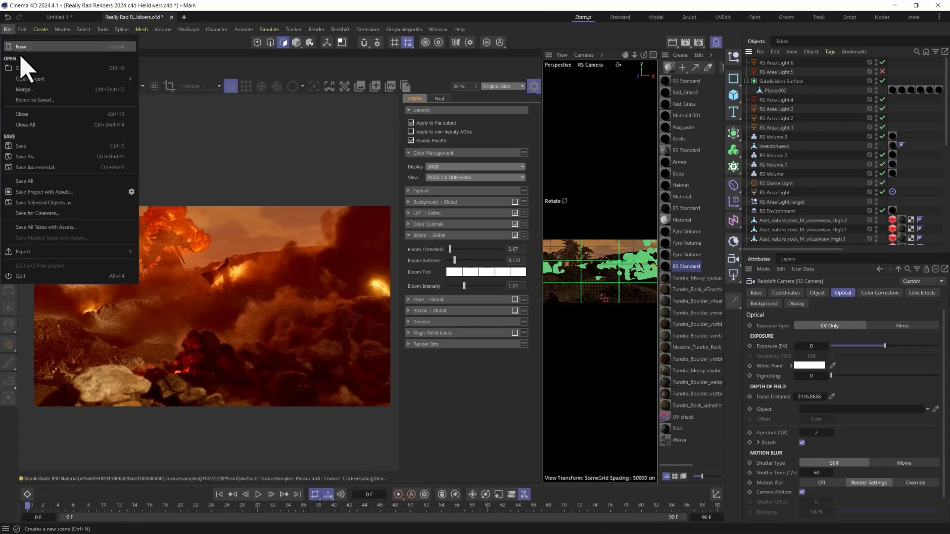
{"action": "left_click", "coordinate": [35, 90]}
{"action": "left_click", "coordinate": [126, 96]}
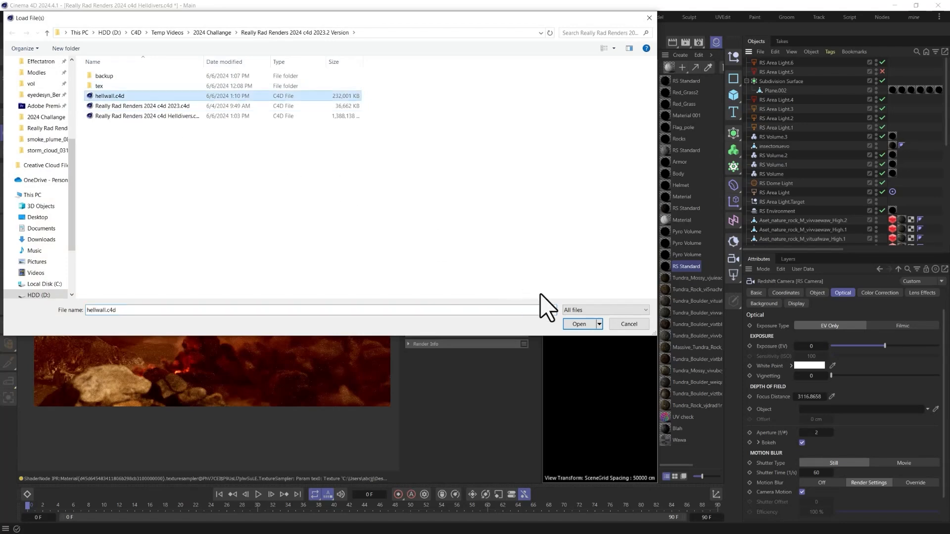
{"action": "left_click", "coordinate": [580, 324]}
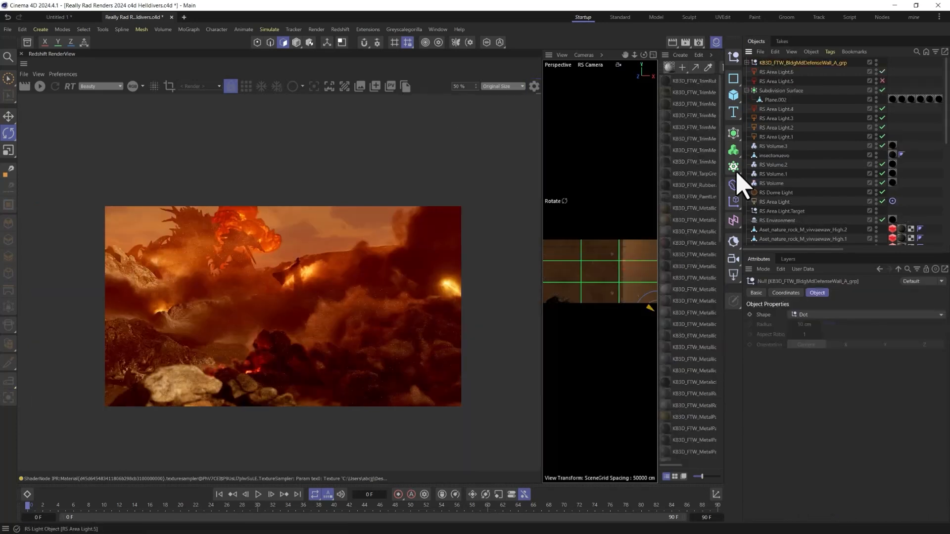
Step: Widen the viewport area beside the render preview and show the imported wall and terrain in a full-size top view
{"action": "middle_click", "coordinate": [608, 275]}
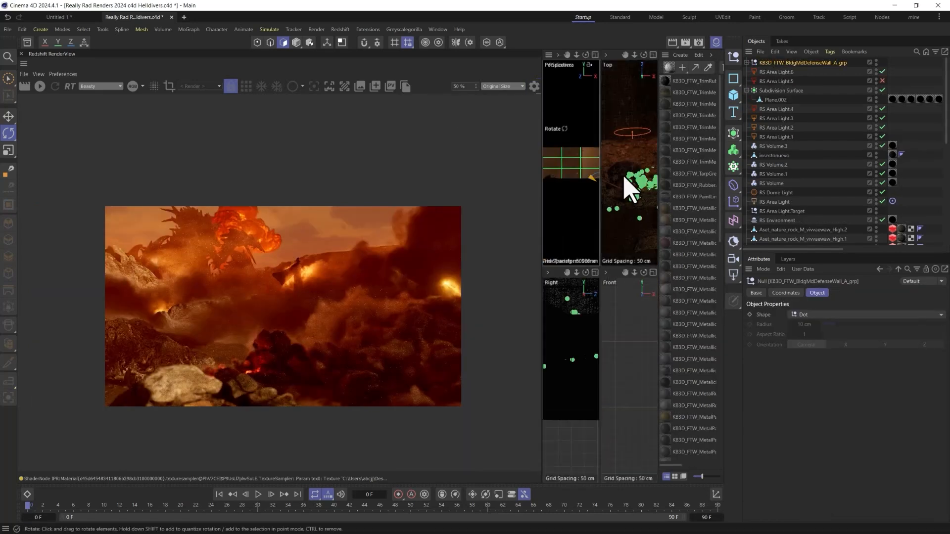
{"action": "scroll", "coordinate": [630, 188], "scroll_direction": "down", "scroll_amount": 5}
{"action": "scroll", "coordinate": [635, 178], "scroll_direction": "down", "scroll_amount": 3}
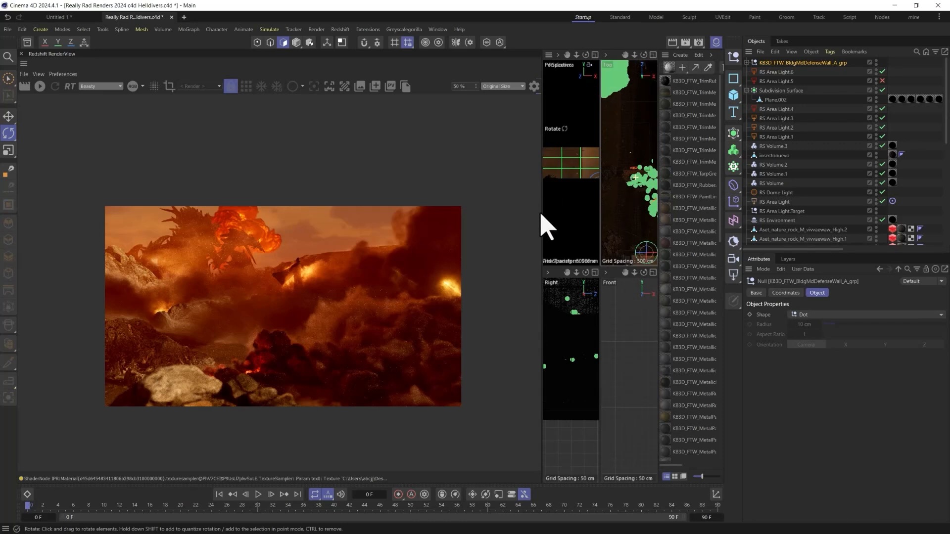
{"action": "left_click_drag", "start_coordinate": [537, 218], "coordinate": [313, 220]}
{"action": "middle_click", "coordinate": [545, 183]}
{"action": "scroll", "coordinate": [549, 213], "scroll_direction": "down", "scroll_amount": 4}
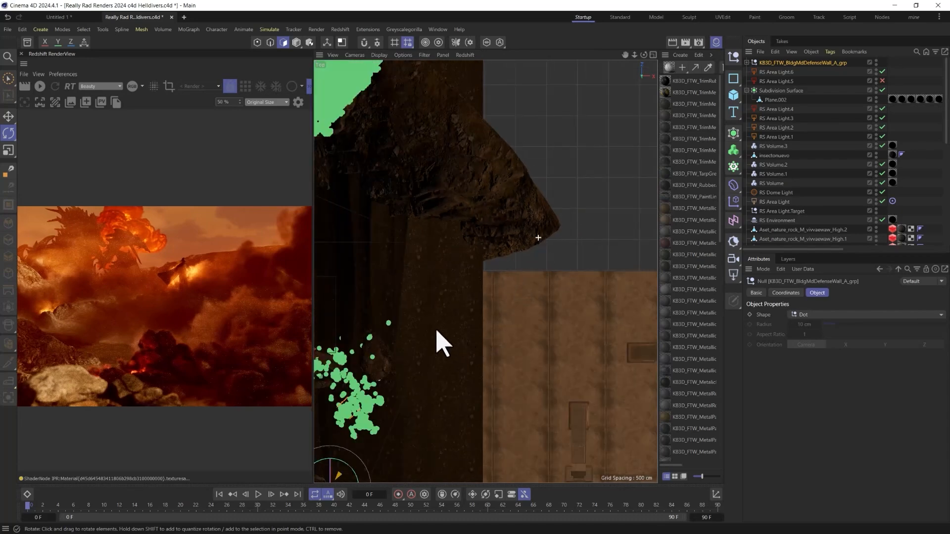
{"action": "scroll", "coordinate": [437, 349], "scroll_direction": "down", "scroll_amount": 3}
{"action": "middle_click_drag", "start_coordinate": [524, 257], "coordinate": [576, 232], "text": "alt"}
Step: Move the defense wall toward the back of the terrain in the top view and adjust its placement in the RS Camera view
{"action": "key", "text": "e"}
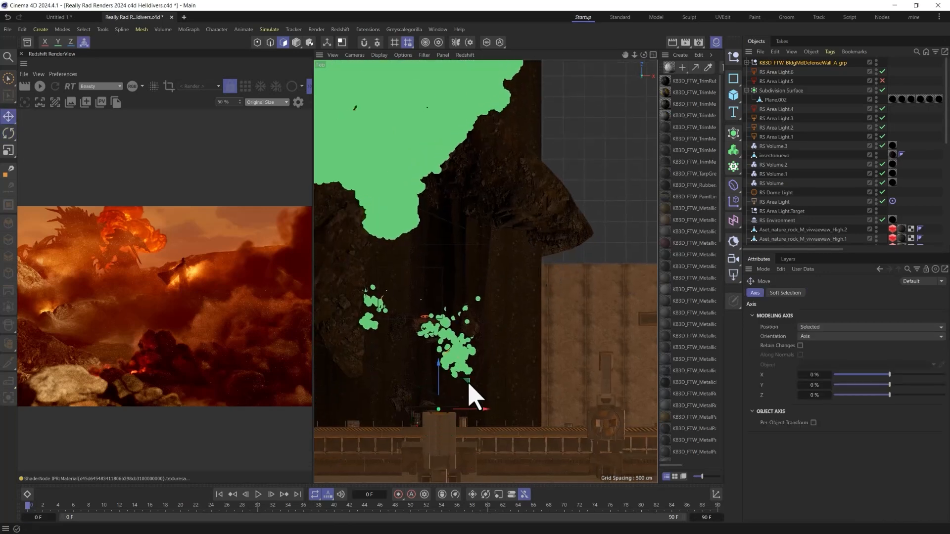
{"action": "left_click_drag", "start_coordinate": [470, 393], "coordinate": [534, 106]}
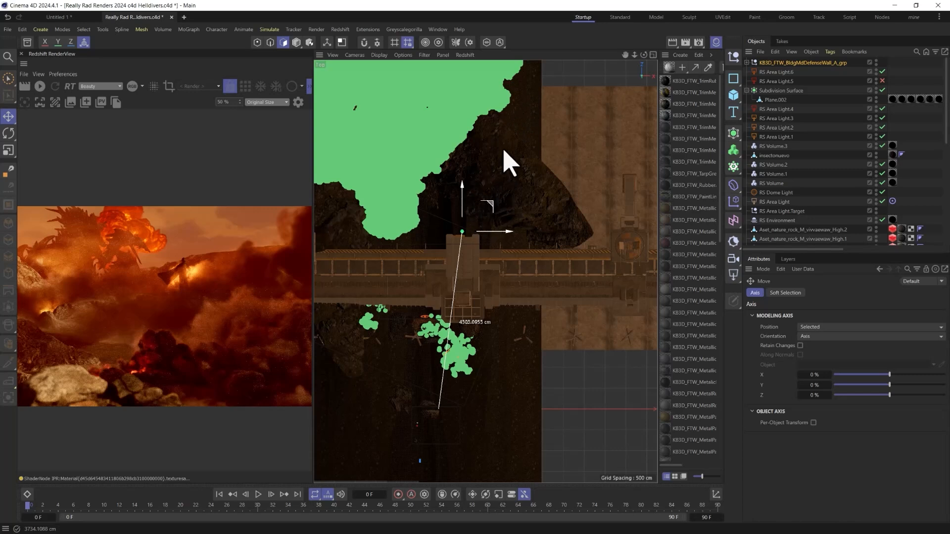
{"action": "left_click_drag", "start_coordinate": [504, 151], "coordinate": [751, 53]}
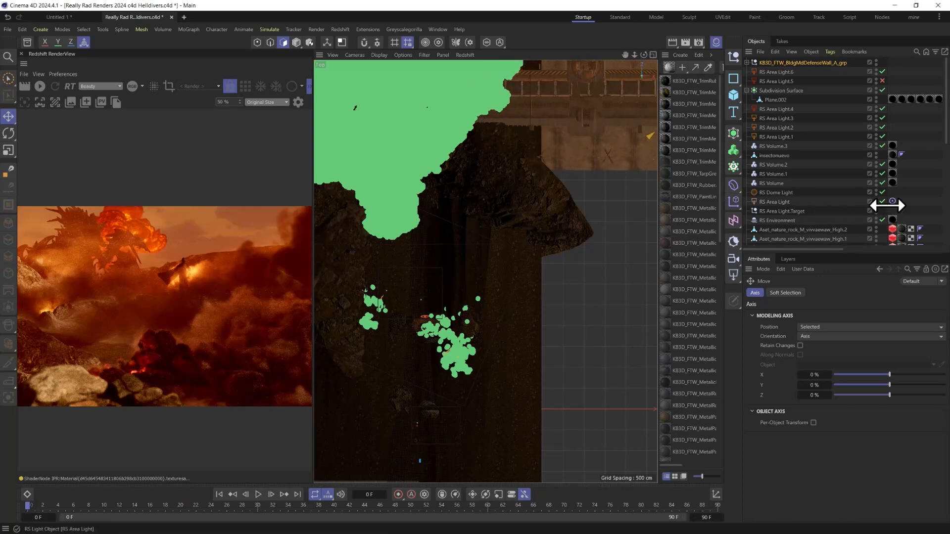
{"action": "scroll", "coordinate": [871, 208], "scroll_direction": "down", "scroll_amount": 10}
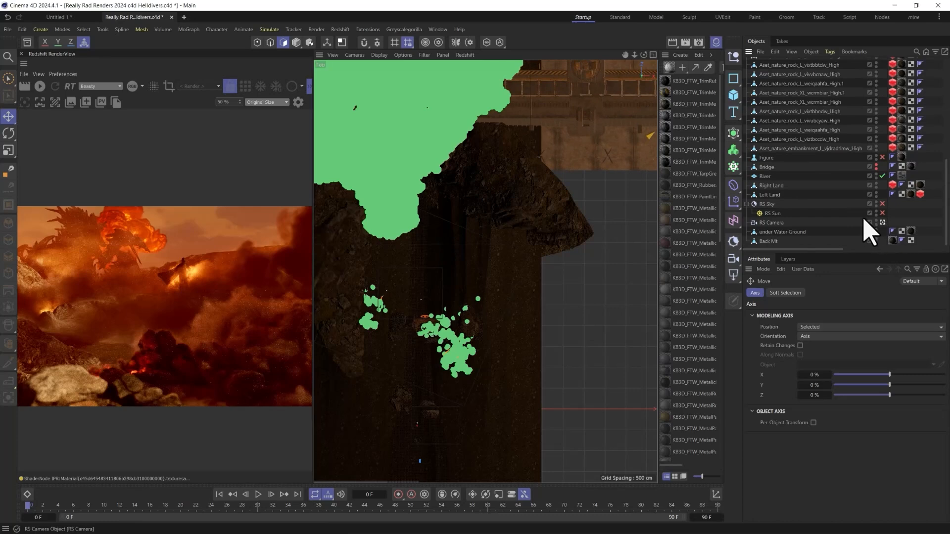
{"action": "middle_click", "coordinate": [467, 244]}
{"action": "middle_click", "coordinate": [440, 217]}
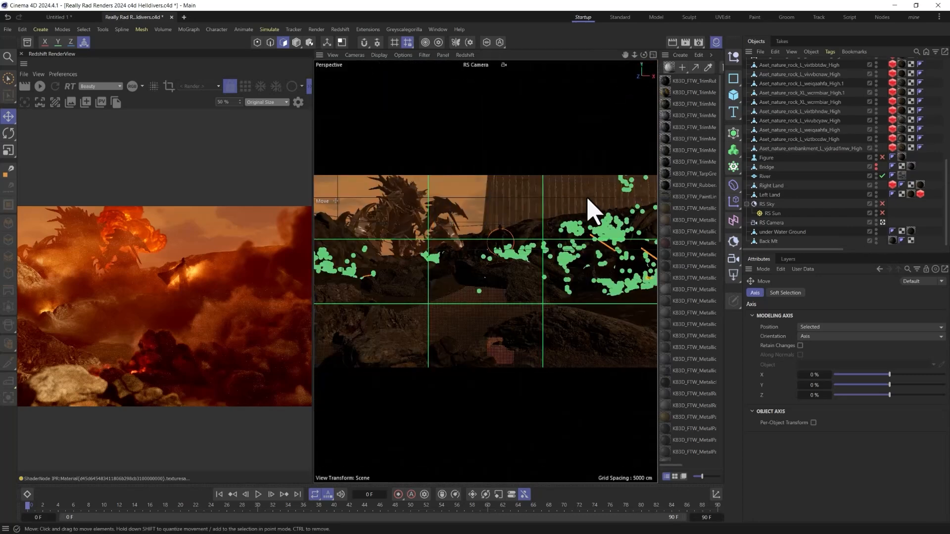
{"action": "left_click_drag", "start_coordinate": [588, 198], "coordinate": [526, 258]}
Step: Show all four views and switch the Right view from wireframe to quick shading
{"action": "middle_click", "coordinate": [544, 269]}
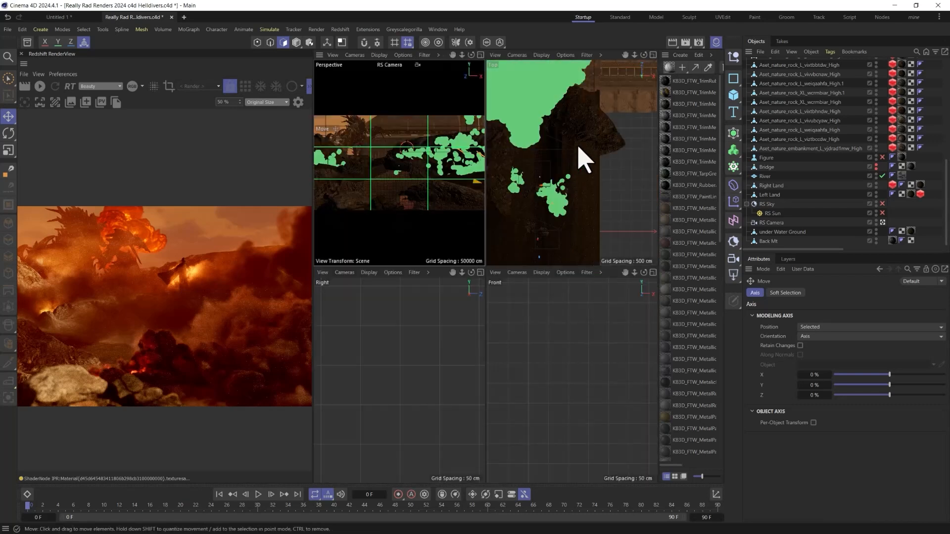
{"action": "scroll", "coordinate": [584, 158], "scroll_direction": "down", "scroll_amount": 1}
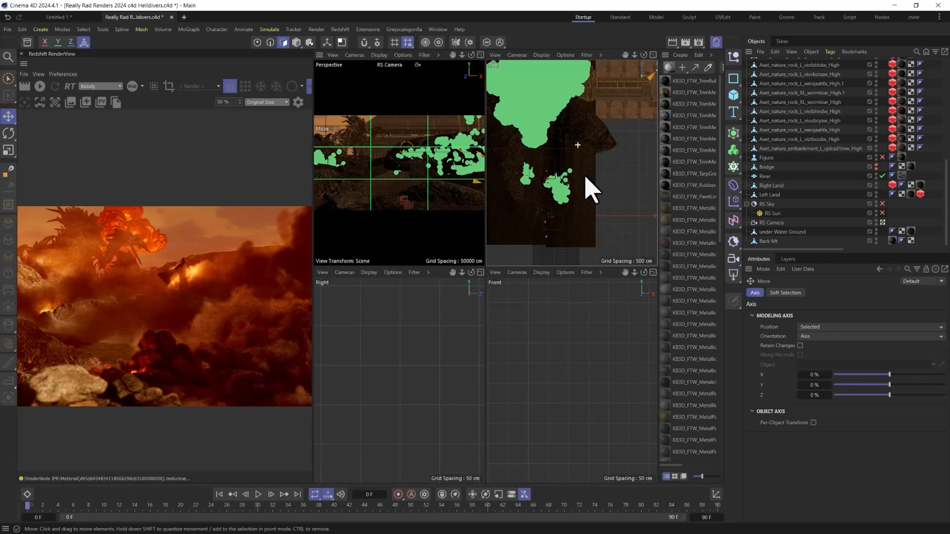
{"action": "scroll", "coordinate": [585, 178], "scroll_direction": "down", "scroll_amount": 2}
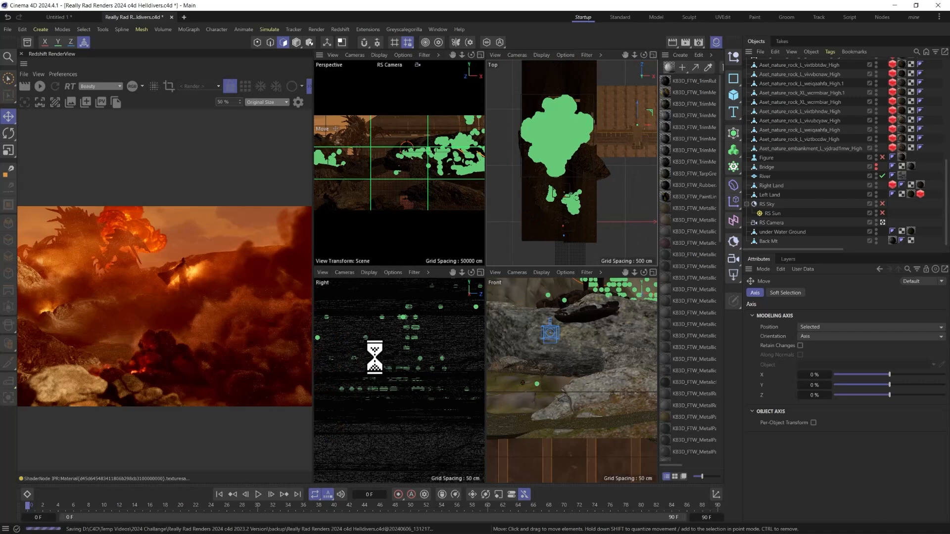
{"action": "left_click", "coordinate": [369, 272]}
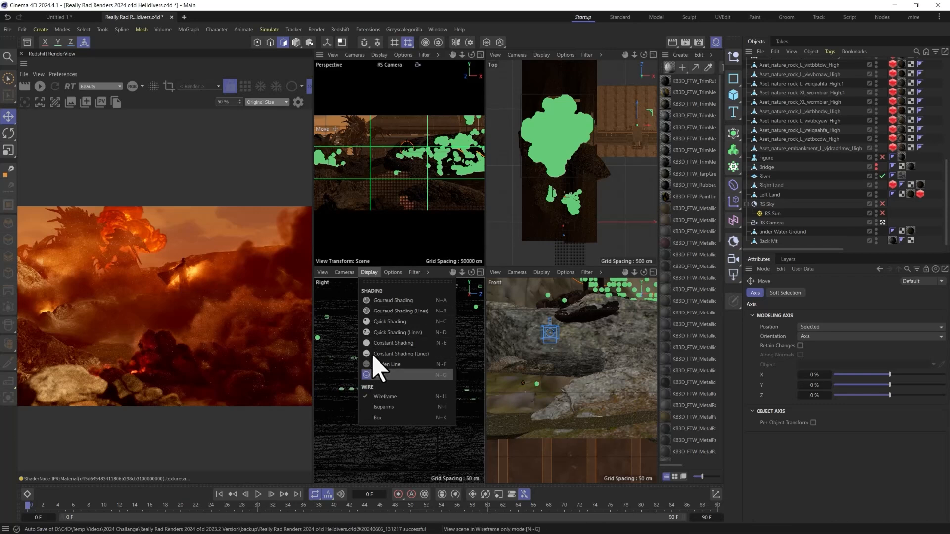
{"action": "left_click", "coordinate": [382, 330]}
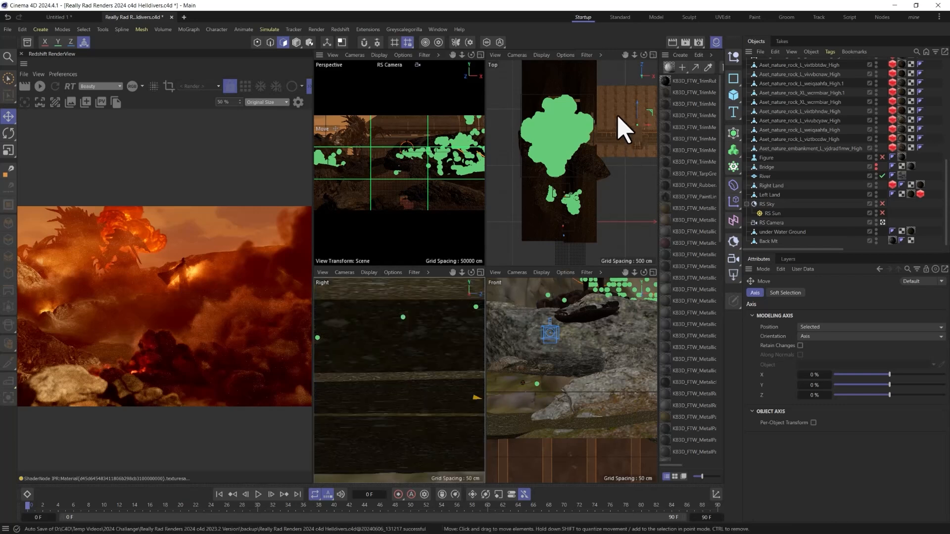
Step: Move the defense wall further back in the top view and nudge it in the camera view
{"action": "left_click_drag", "start_coordinate": [652, 110], "coordinate": [652, 65]}
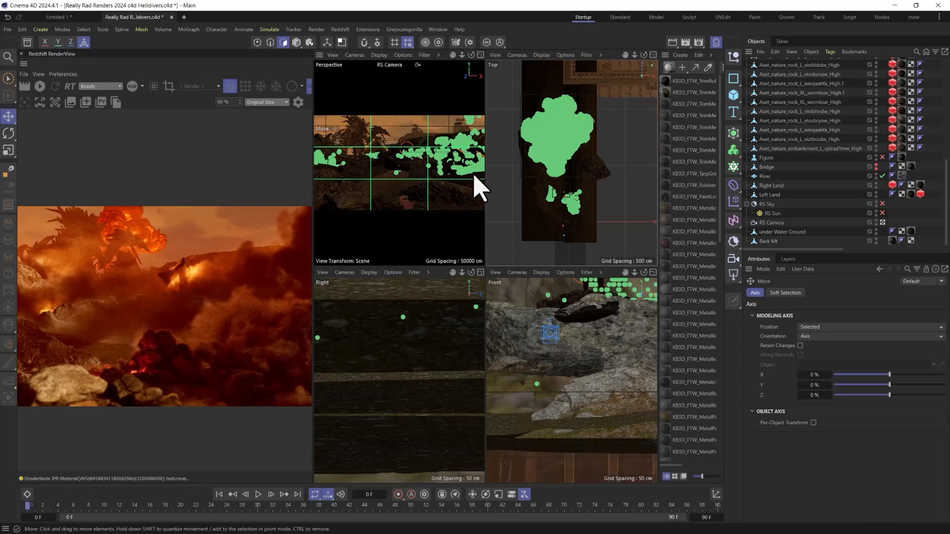
{"action": "left_click", "coordinate": [413, 131]}
{"action": "left_click_drag", "start_coordinate": [413, 131], "coordinate": [416, 133]}
Step: Rotate the defense wall to a slight angle in the top view, shifting it a little in the camera view
{"action": "key", "text": "r"}
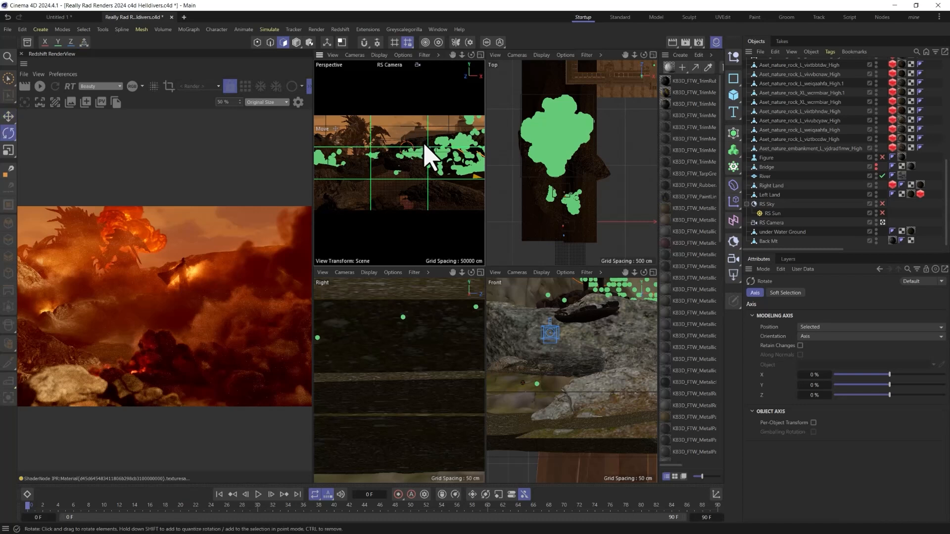
{"action": "left_click_drag", "start_coordinate": [646, 96], "coordinate": [645, 77]}
{"action": "key", "text": "e"}
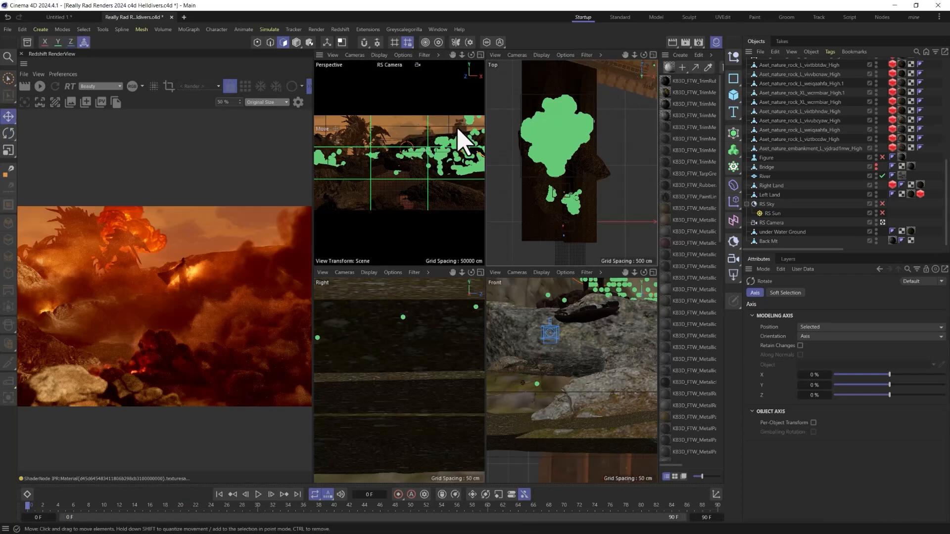
{"action": "left_click_drag", "start_coordinate": [458, 135], "coordinate": [451, 132]}
{"action": "key", "text": "r"}
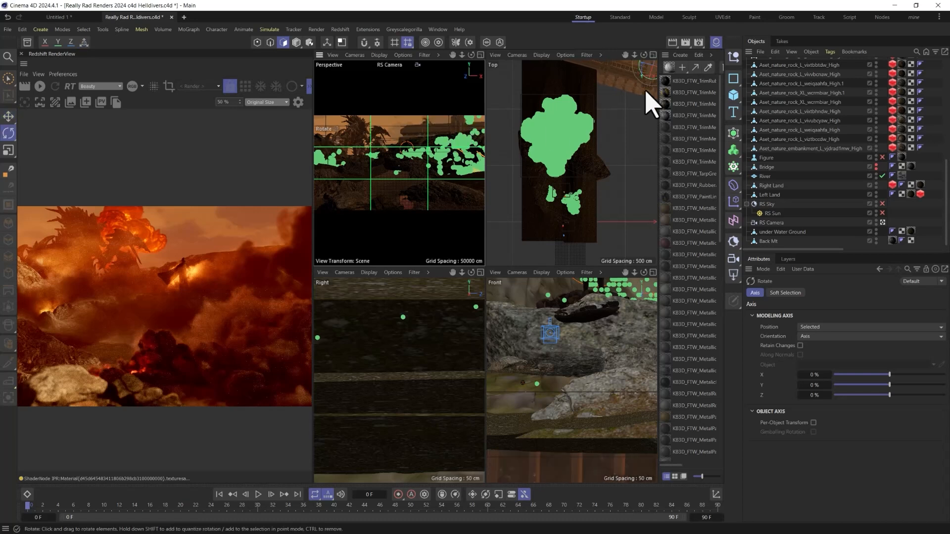
{"action": "left_click_drag", "start_coordinate": [642, 81], "coordinate": [647, 85]}
Step: Push the angled wall deeper into the background and fine-tune its position behind the rocks in the camera view
{"action": "key", "text": "e"}
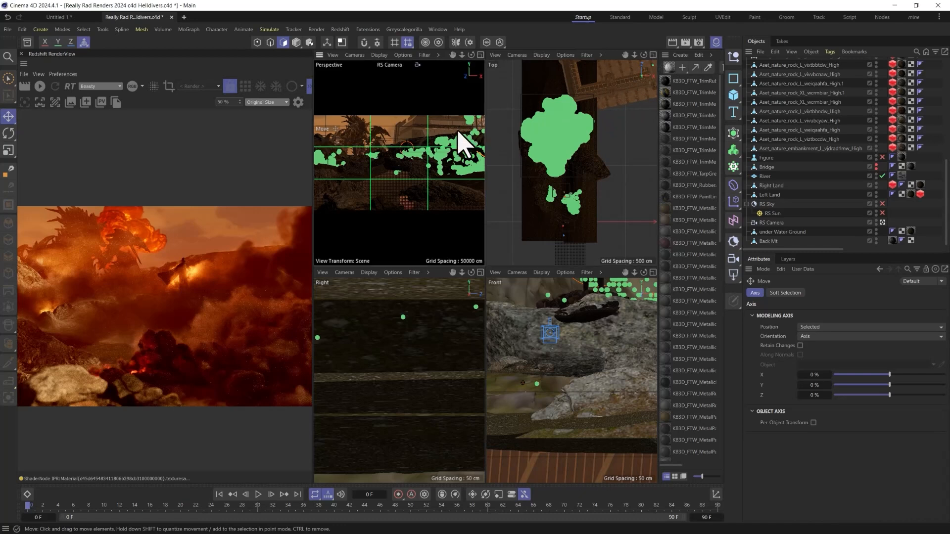
{"action": "left_click_drag", "start_coordinate": [458, 132], "coordinate": [447, 145]}
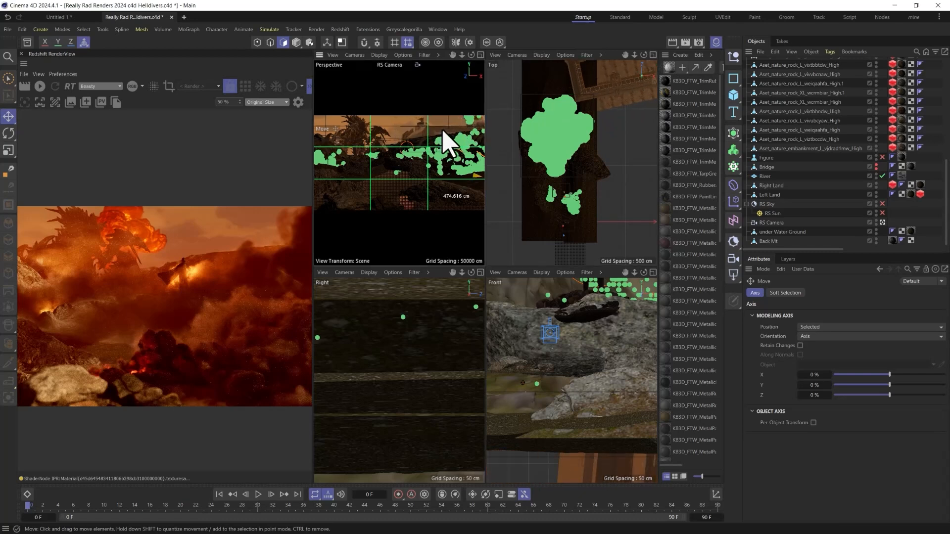
{"action": "left_click_drag", "start_coordinate": [625, 76], "coordinate": [637, 48]}
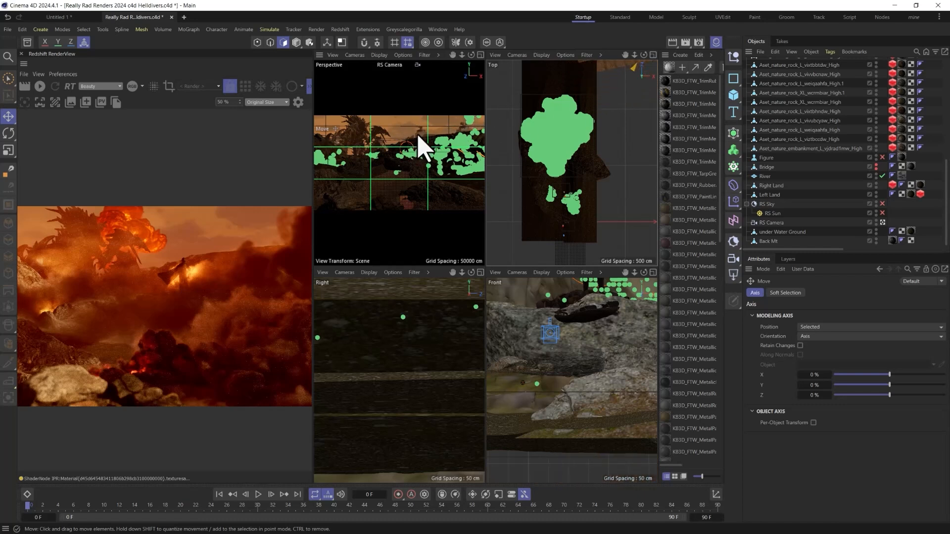
{"action": "left_click_drag", "start_coordinate": [417, 134], "coordinate": [420, 128]}
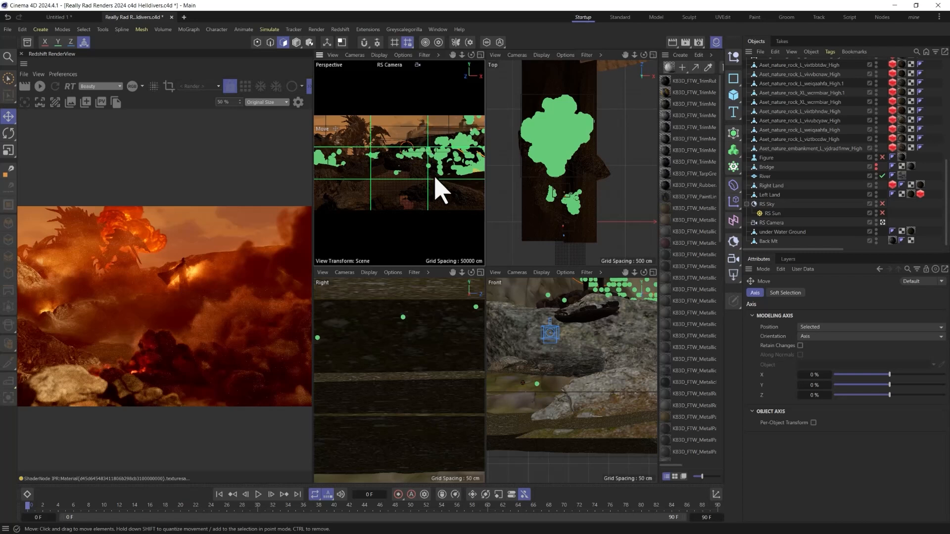
{"action": "left_click_drag", "start_coordinate": [442, 129], "coordinate": [441, 137]}
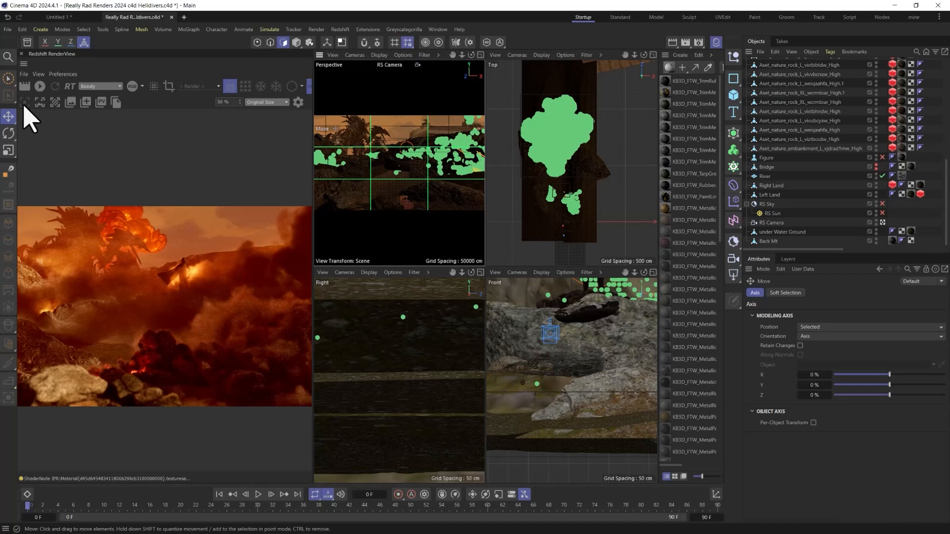
Step: Start the Redshift interactive render and check the defense wall up close in the rendered image
{"action": "left_click", "coordinate": [40, 86]}
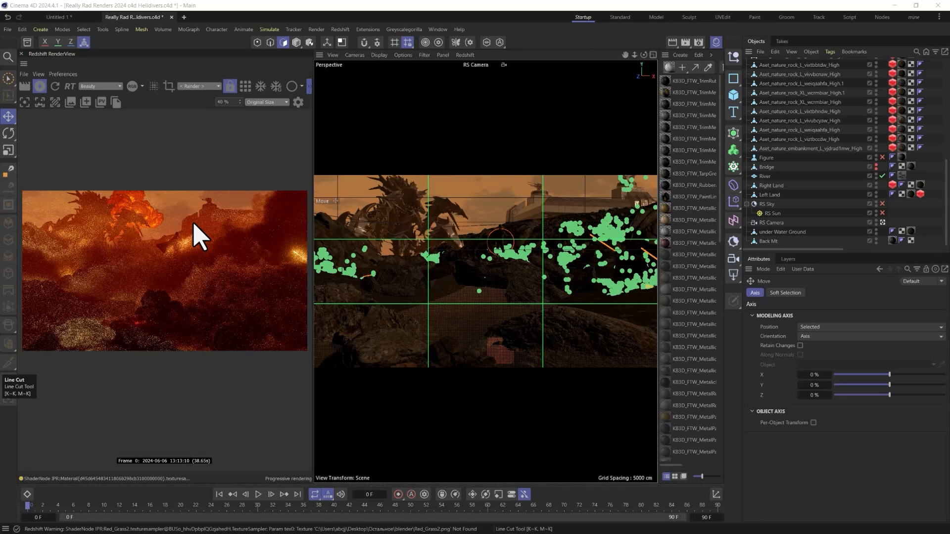
{"action": "scroll", "coordinate": [194, 226], "scroll_direction": "up", "scroll_amount": 6}
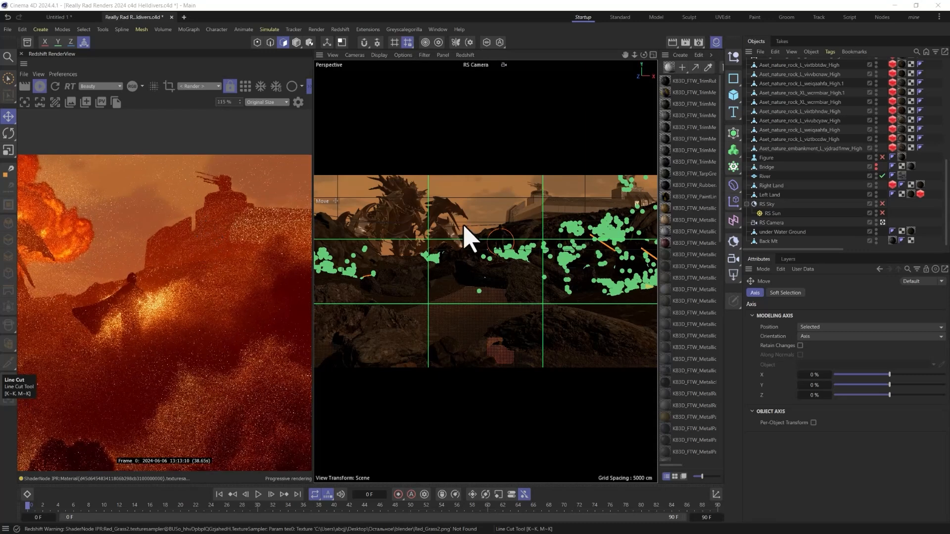
{"action": "scroll", "coordinate": [208, 262], "scroll_direction": "down", "scroll_amount": 5}
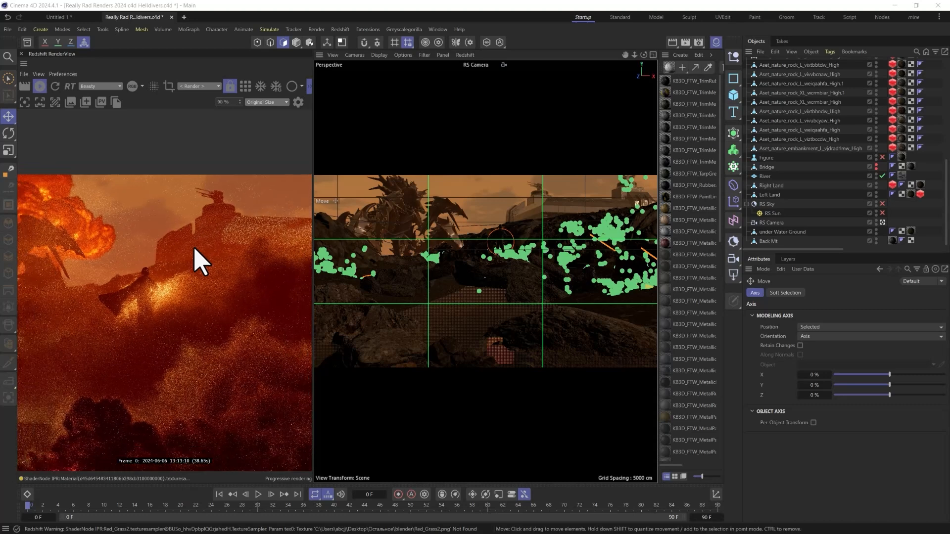
{"action": "scroll", "coordinate": [178, 268], "scroll_direction": "down", "scroll_amount": 1}
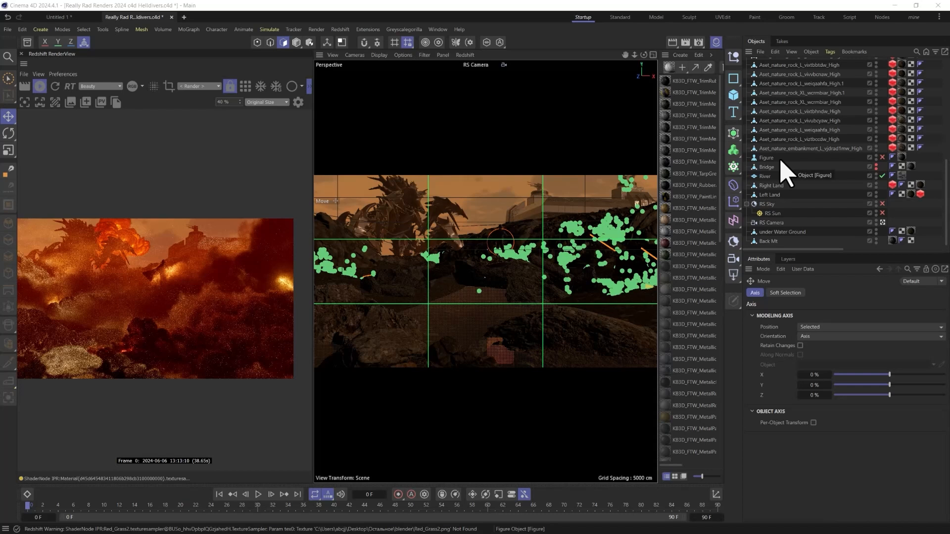
Step: Select the RS Volume smoke plume and shift it toward the foreground in the camera view
{"action": "scroll", "coordinate": [785, 198], "scroll_direction": "up", "scroll_amount": 5}
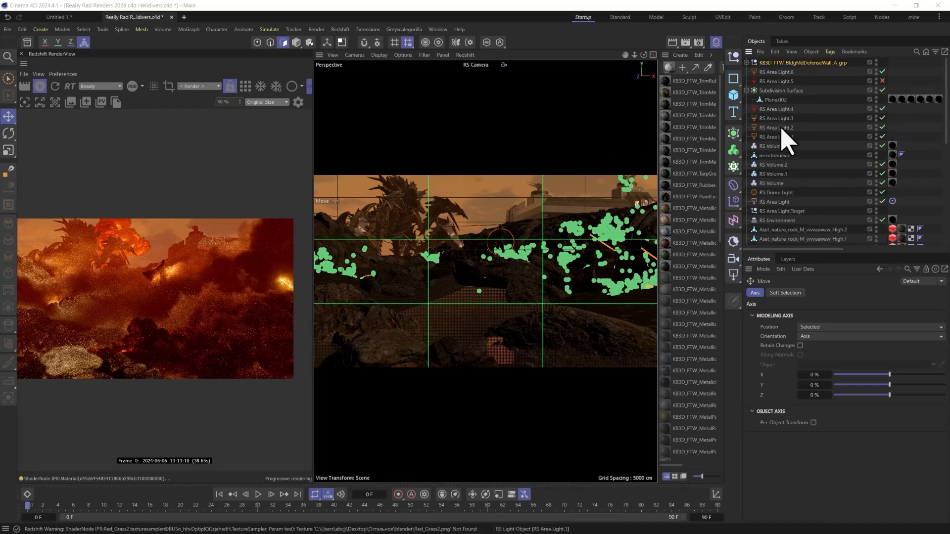
{"action": "left_click", "coordinate": [779, 174]}
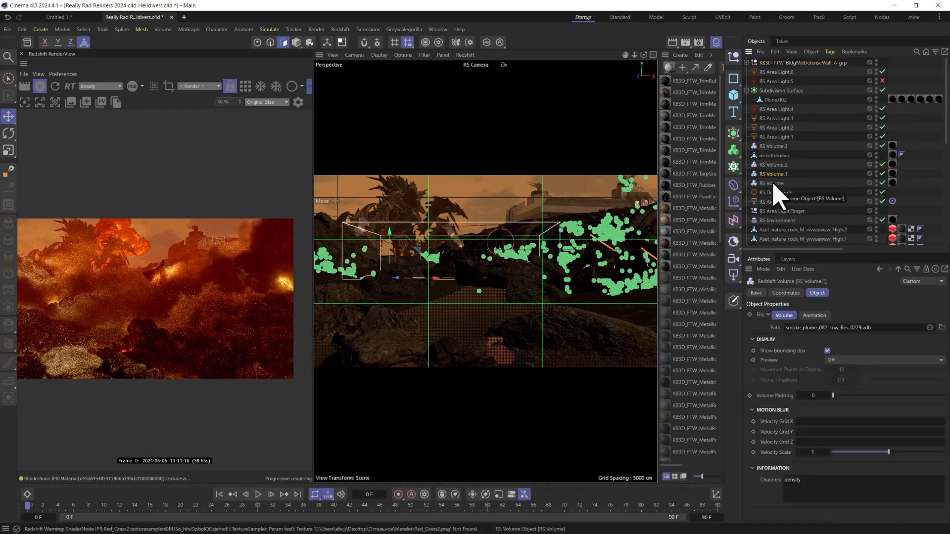
{"action": "left_click", "coordinate": [773, 184]}
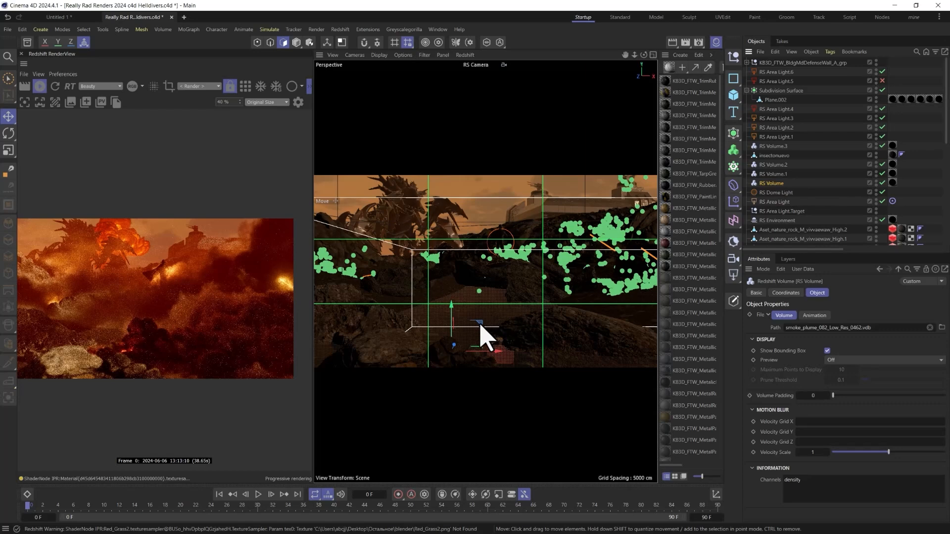
{"action": "left_click_drag", "start_coordinate": [463, 327], "coordinate": [282, 319]}
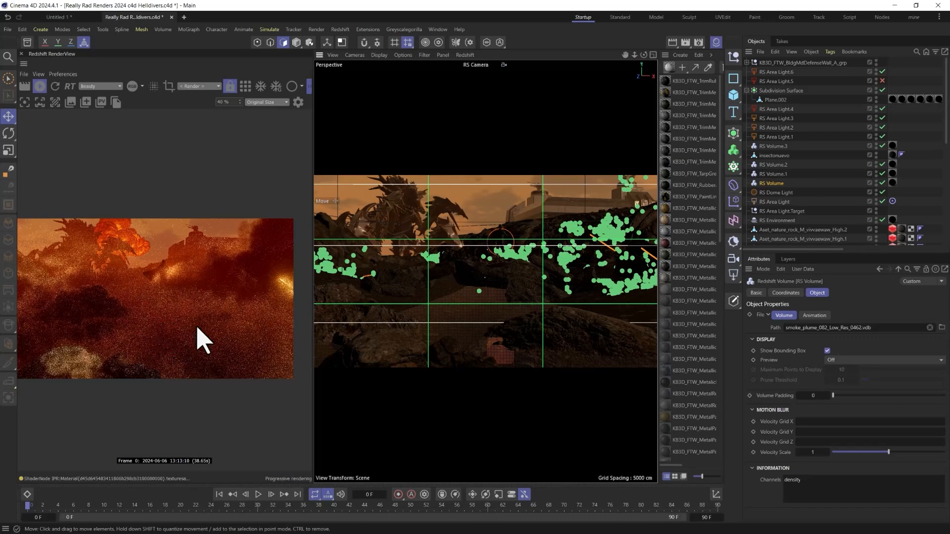
Step: Widen the Redshift RenderView and show the rendered image at 50 %
{"action": "left_click_drag", "start_coordinate": [313, 263], "coordinate": [481, 259]}
{"action": "scroll", "coordinate": [237, 351], "scroll_direction": "up", "scroll_amount": 2}
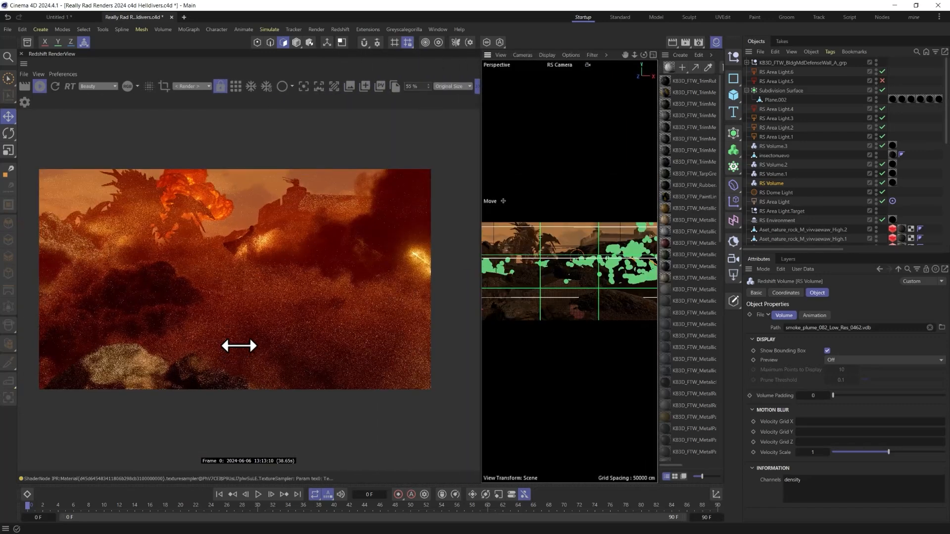
{"action": "scroll", "coordinate": [265, 333], "scroll_direction": "down", "scroll_amount": 1}
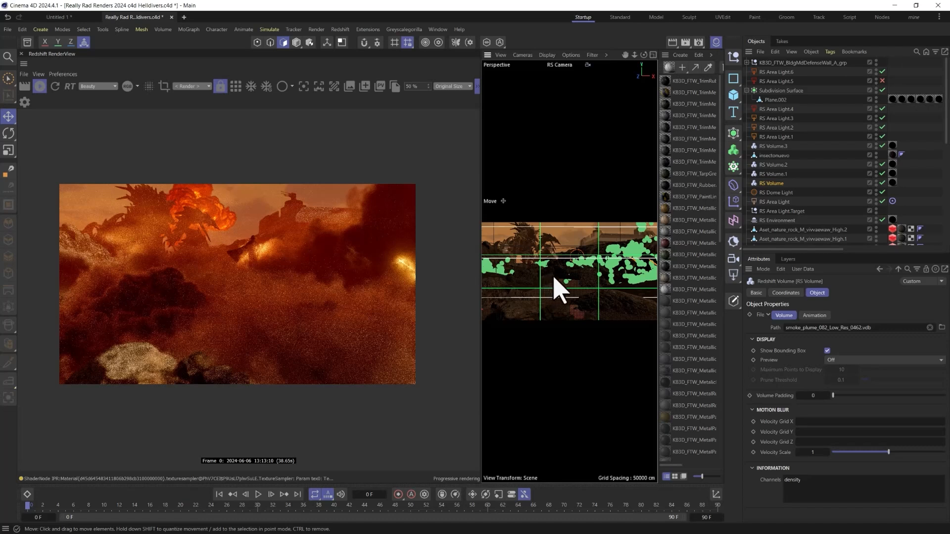
Step: Reposition the RS Volume in the camera view so it sits low over the foreground terrain
{"action": "left_click_drag", "start_coordinate": [553, 278], "coordinate": [576, 308]}
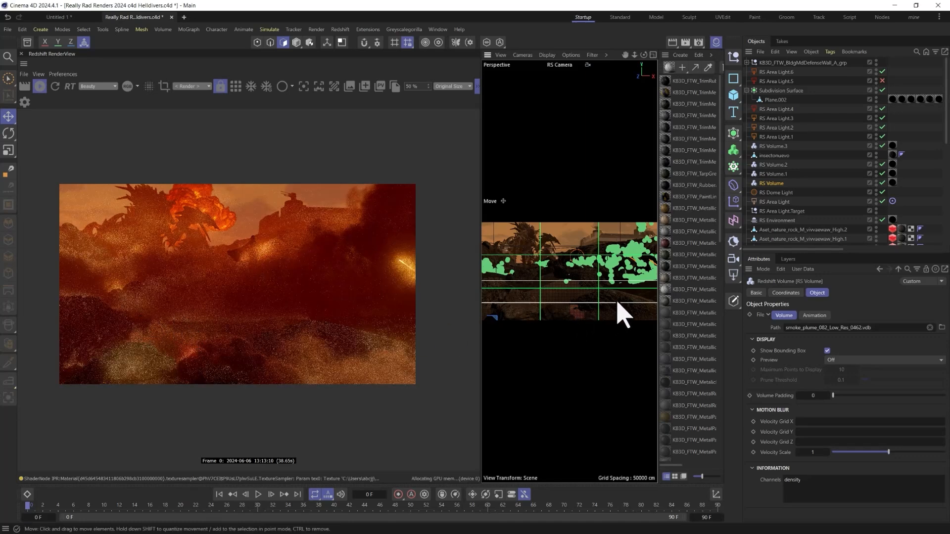
{"action": "left_click_drag", "start_coordinate": [617, 302], "coordinate": [624, 291]}
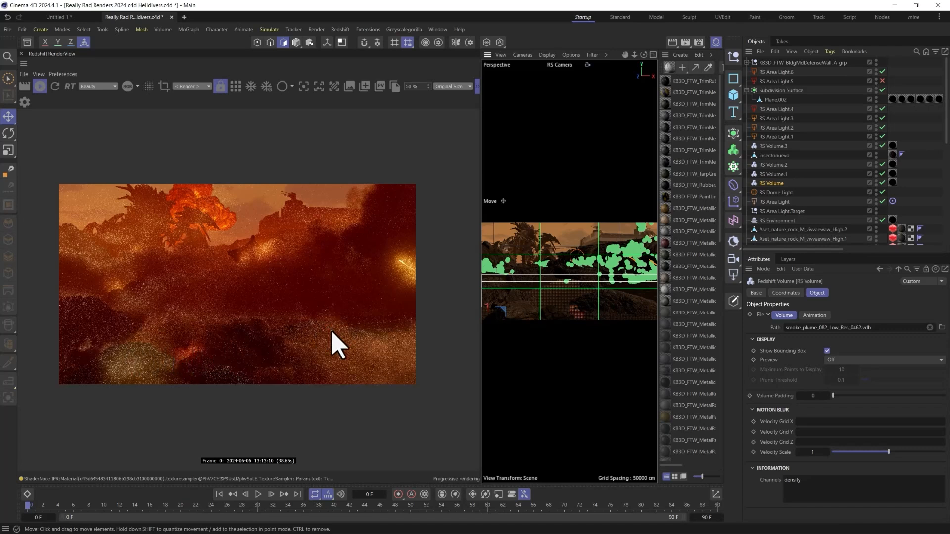
{"action": "left_click_drag", "start_coordinate": [530, 290], "coordinate": [601, 299]}
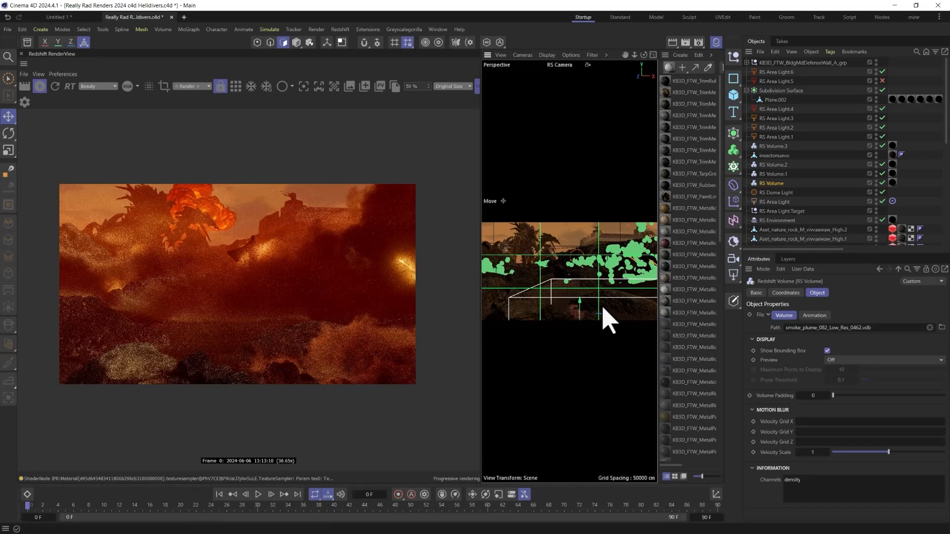
Step: Switch to Object mode, scale the RS Volume down and move it between the foreground rocks in the camera view
{"action": "key", "text": "t"}
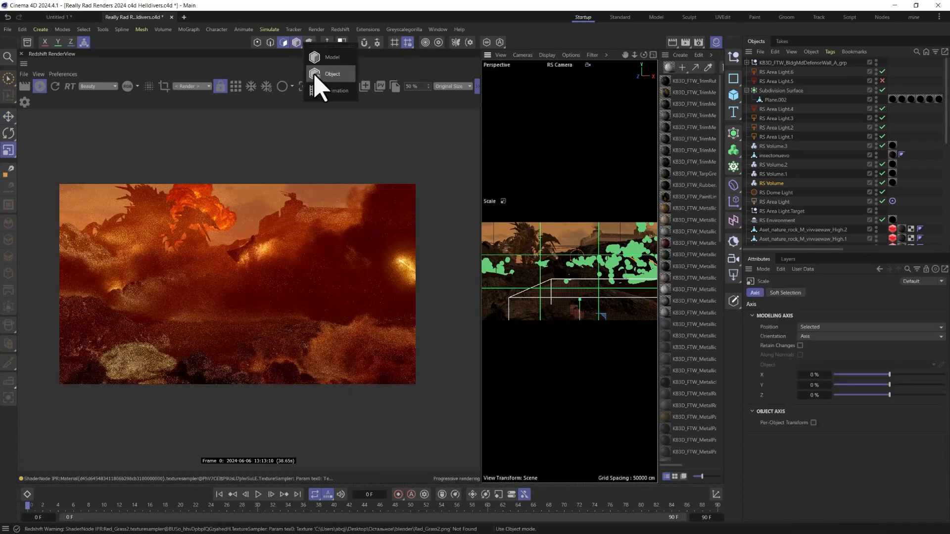
{"action": "left_click", "coordinate": [296, 42]}
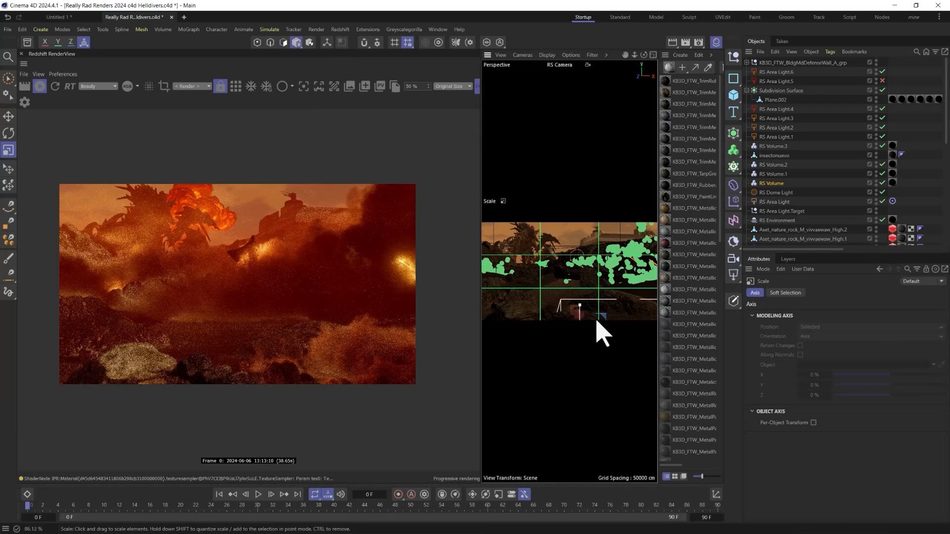
{"action": "left_click", "coordinate": [568, 294]}
{"action": "key", "text": "e"}
{"action": "key", "text": "t"}
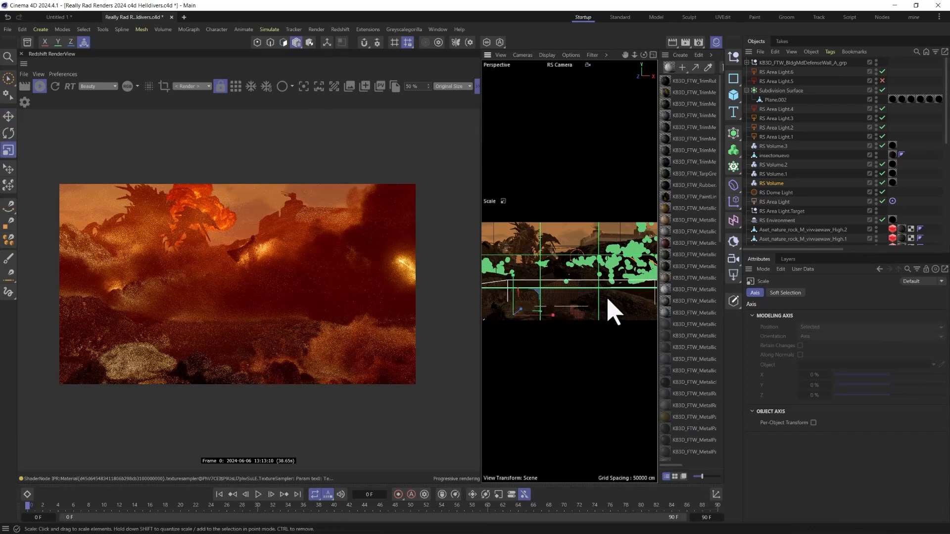
{"action": "left_click_drag", "start_coordinate": [611, 307], "coordinate": [567, 283]}
{"action": "key", "text": "e"}
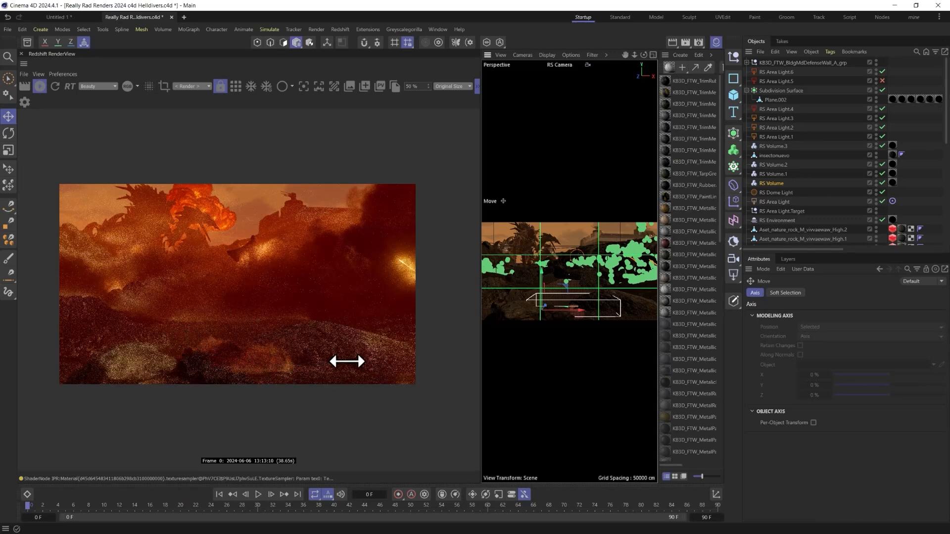
Step: Disable RS Area Light.4 and nudge the RS Volume slightly lower in the camera view
{"action": "left_click", "coordinate": [882, 108]}
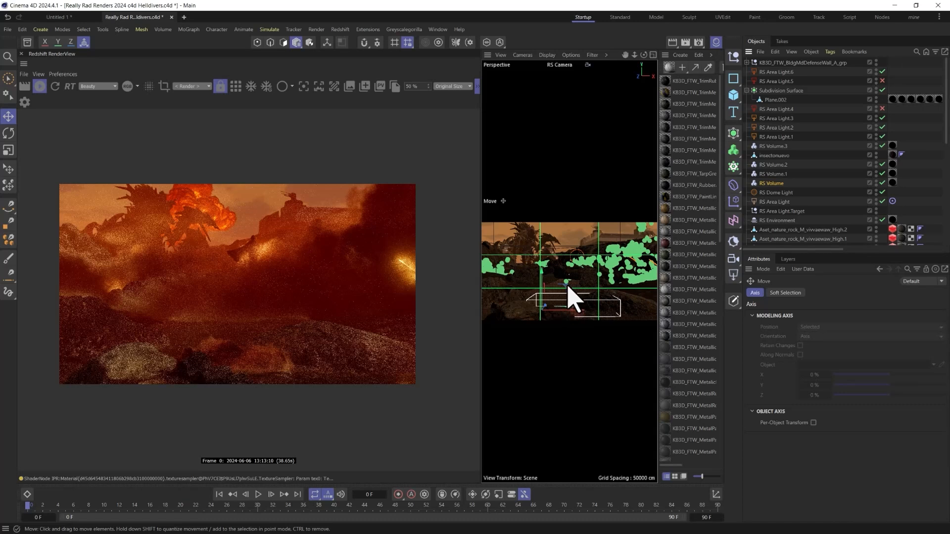
{"action": "mouse_move", "coordinate": [567, 286]}
{"action": "left_mouse_down"}
{"action": "mouse_move", "coordinate": [553, 331]}
{"action": "mouse_move", "coordinate": [582, 290]}
{"action": "mouse_move", "coordinate": [554, 302]}
{"action": "mouse_move", "coordinate": [562, 292]}
{"action": "left_mouse_up"}
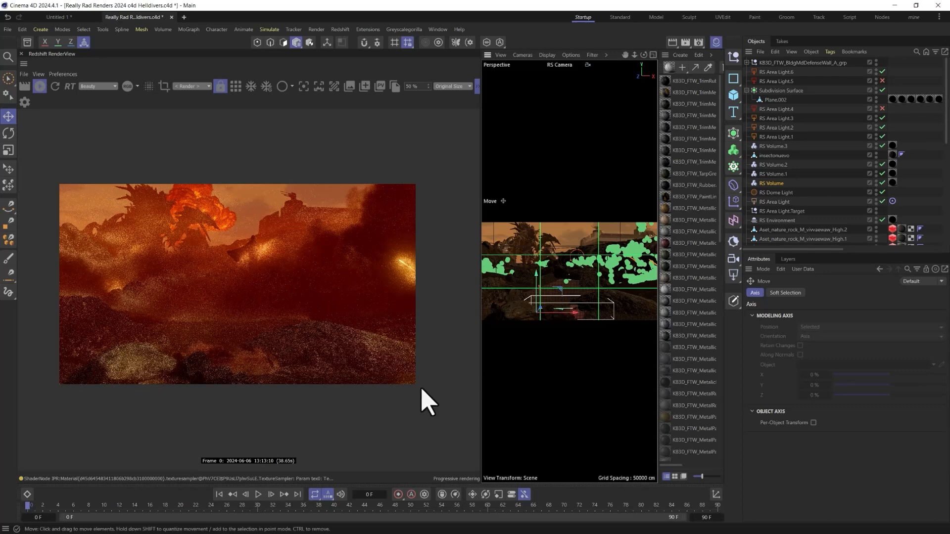
Step: Scale the RS Volume up to spread across the foreground and fine-tune its position in the camera view
{"action": "key", "text": "t"}
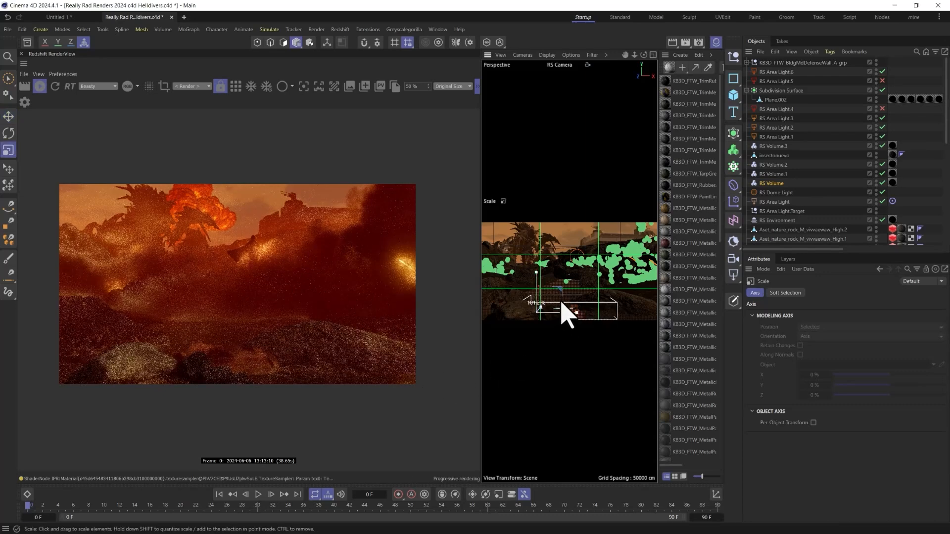
{"action": "left_click_drag", "start_coordinate": [566, 312], "coordinate": [580, 289]}
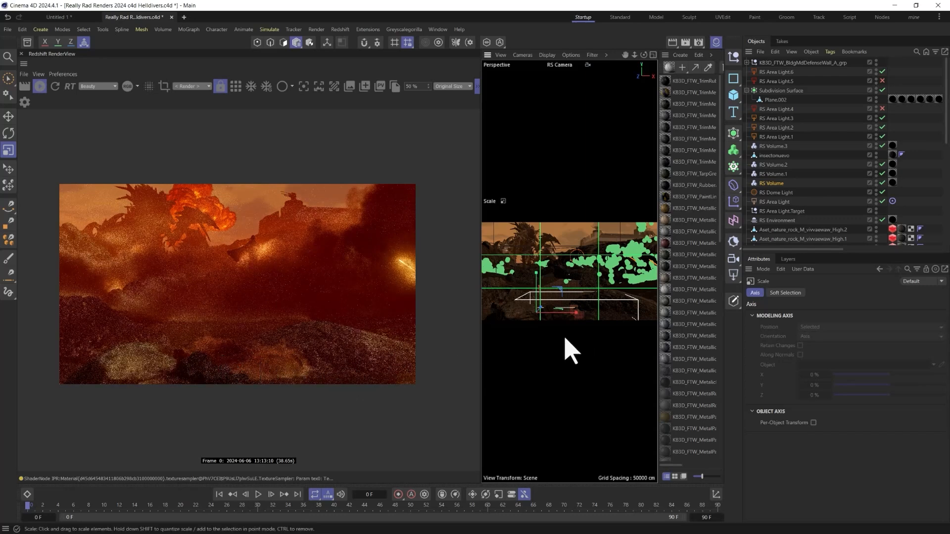
{"action": "left_click_drag", "start_coordinate": [567, 332], "coordinate": [589, 324]}
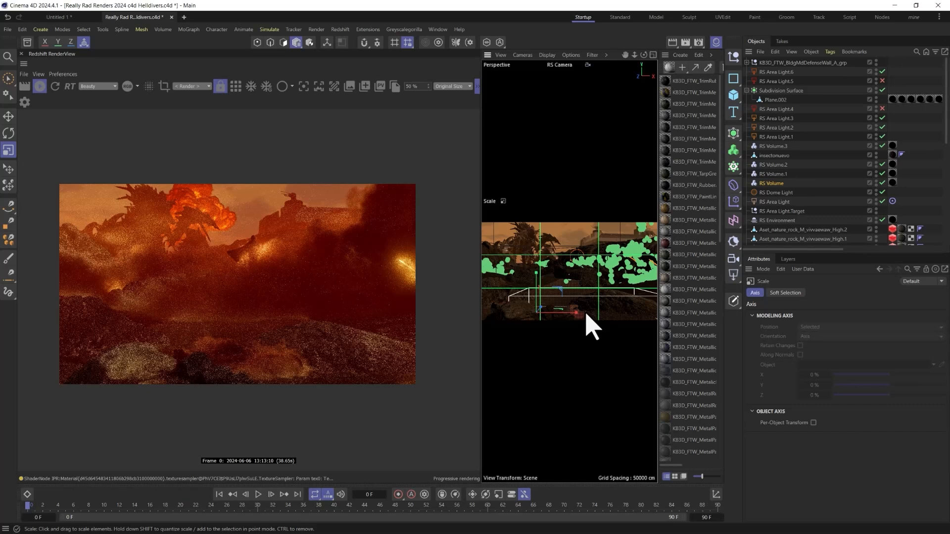
{"action": "key", "text": "e"}
{"action": "left_click_drag", "start_coordinate": [566, 301], "coordinate": [570, 287]}
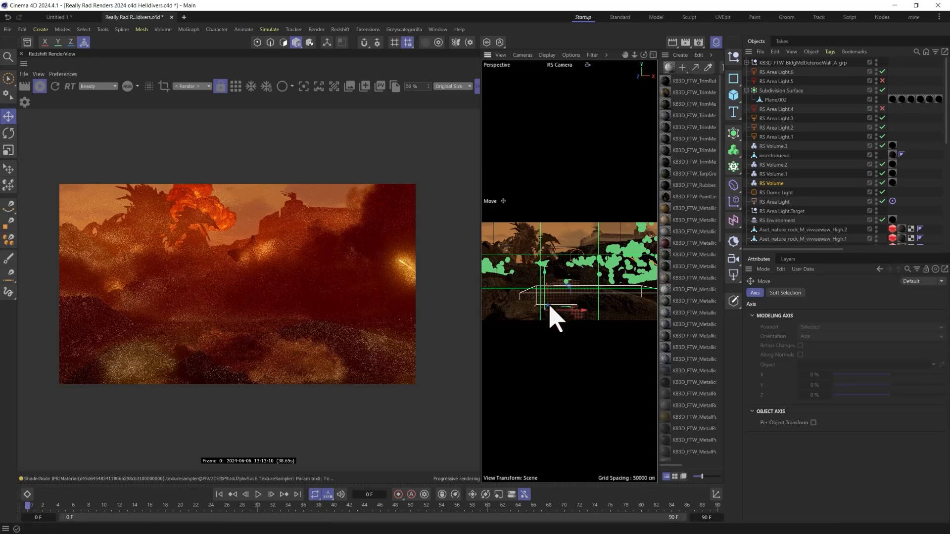
{"action": "left_click_drag", "start_coordinate": [553, 309], "coordinate": [551, 311]}
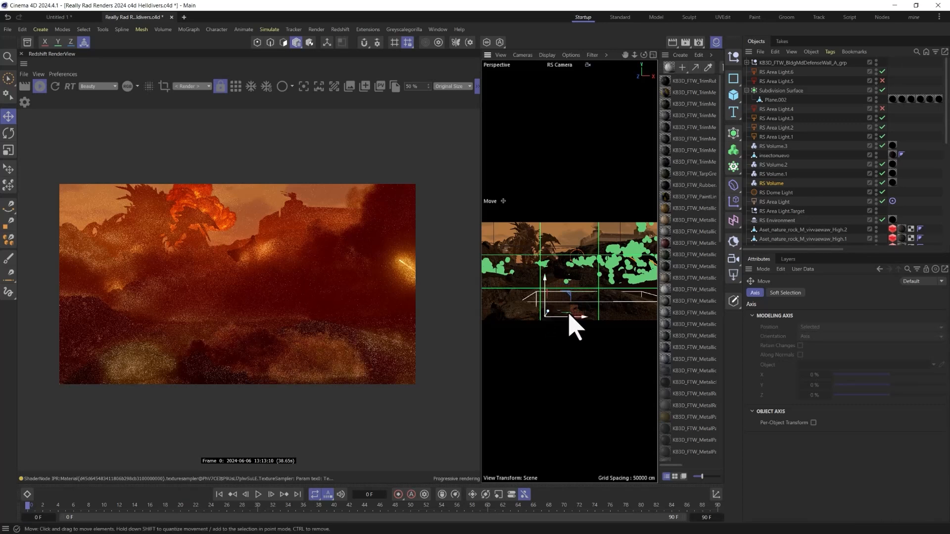
Step: Shift the RS Volume slightly in the top view, return to the camera view and save the project
{"action": "middle_click", "coordinate": [569, 316]}
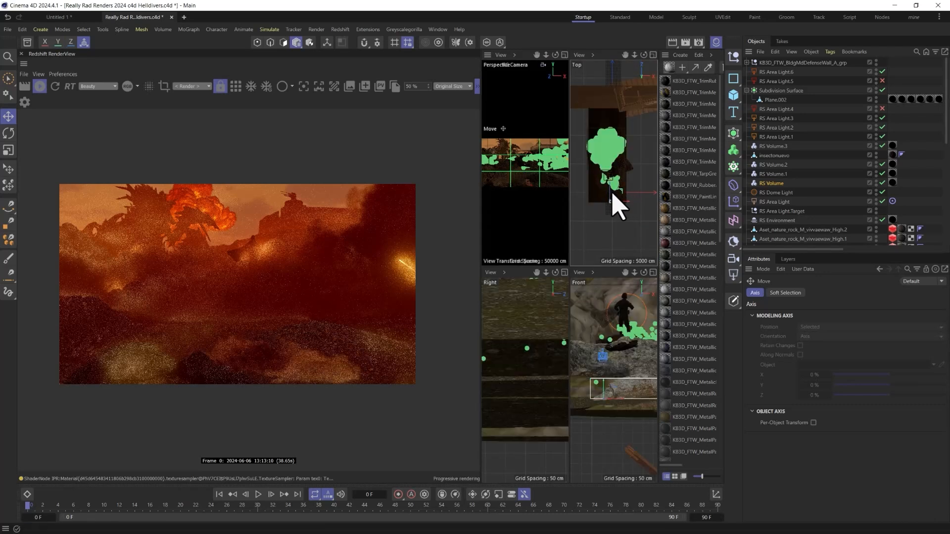
{"action": "left_click_drag", "start_coordinate": [610, 193], "coordinate": [609, 187]}
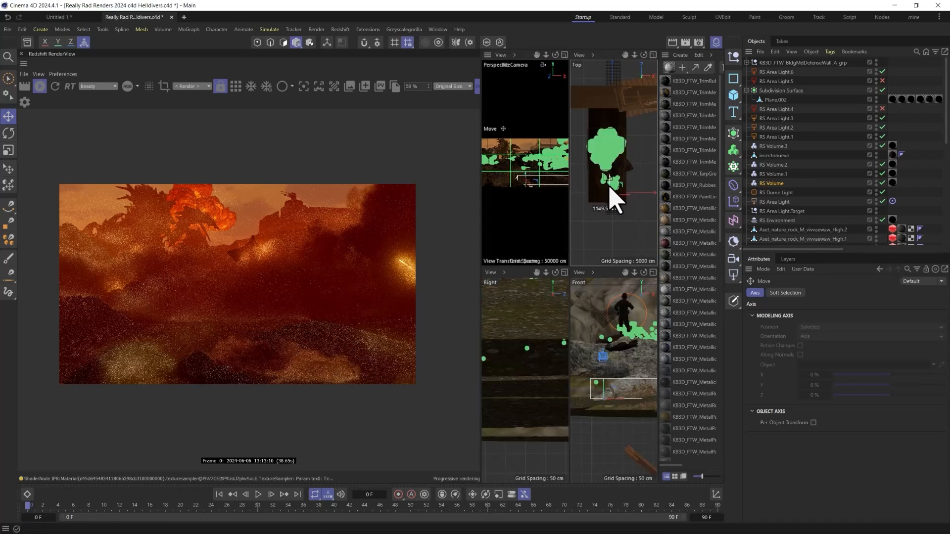
{"action": "middle_click", "coordinate": [521, 181]}
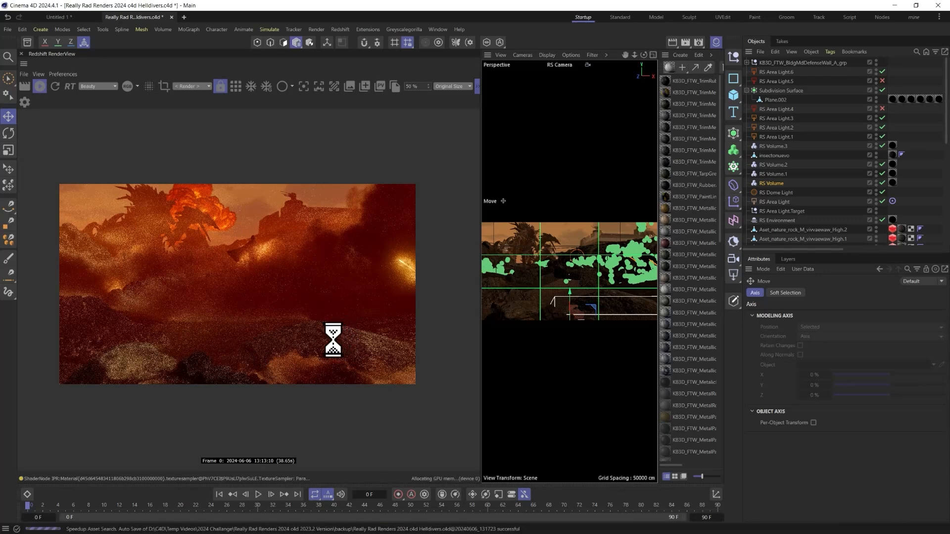
{"action": "key", "text": "ctrl+s"}
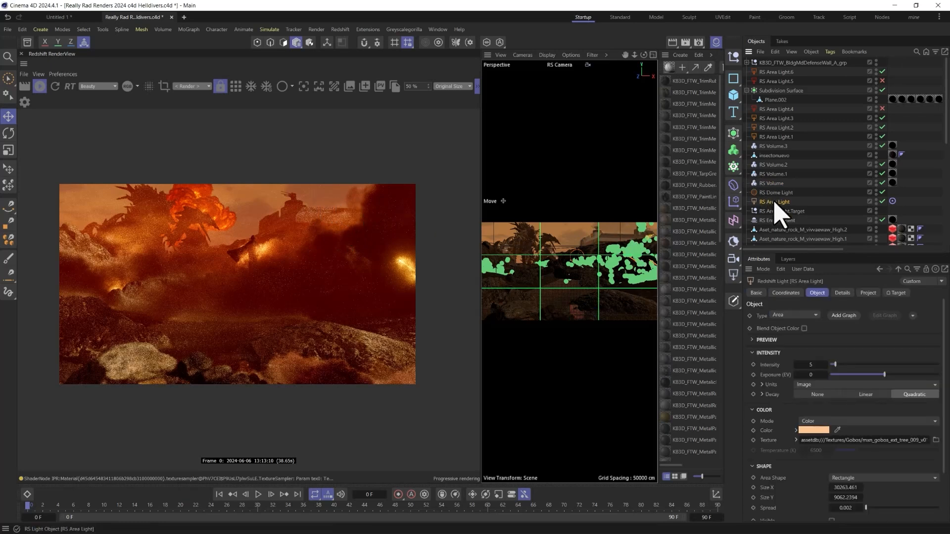
Step: Move the main RS Area Light from beside the terrain to behind the background wall in the top view
{"action": "middle_click", "coordinate": [627, 262]}
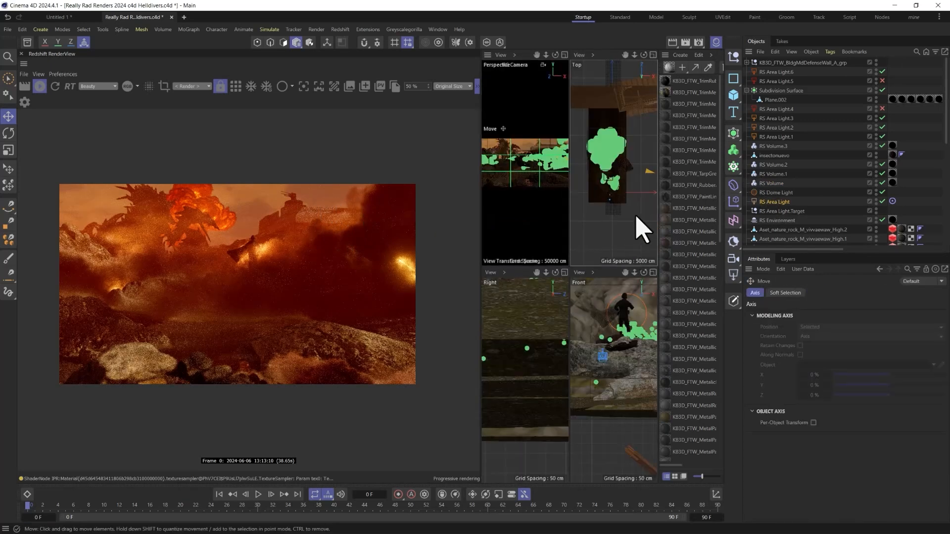
{"action": "scroll", "coordinate": [638, 230], "scroll_direction": "down", "scroll_amount": 1}
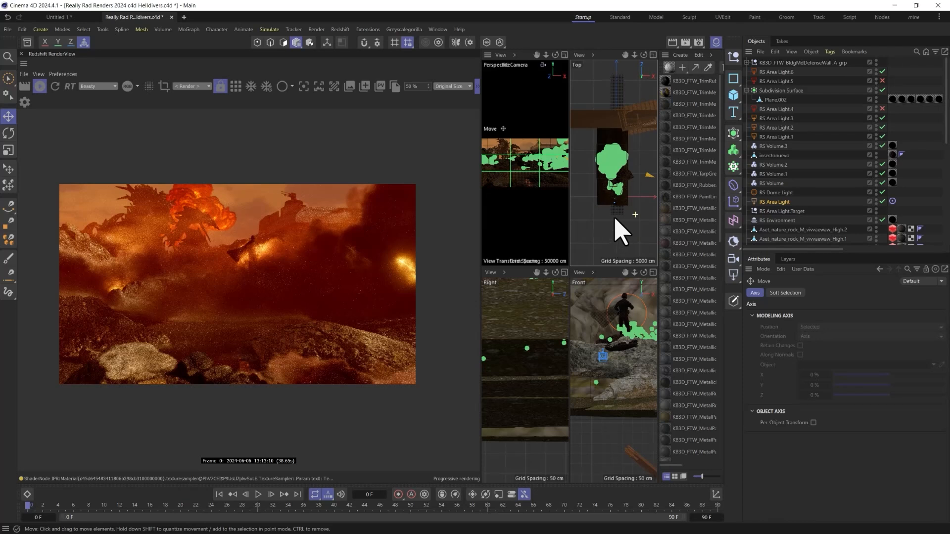
{"action": "scroll", "coordinate": [616, 220], "scroll_direction": "down", "scroll_amount": 1}
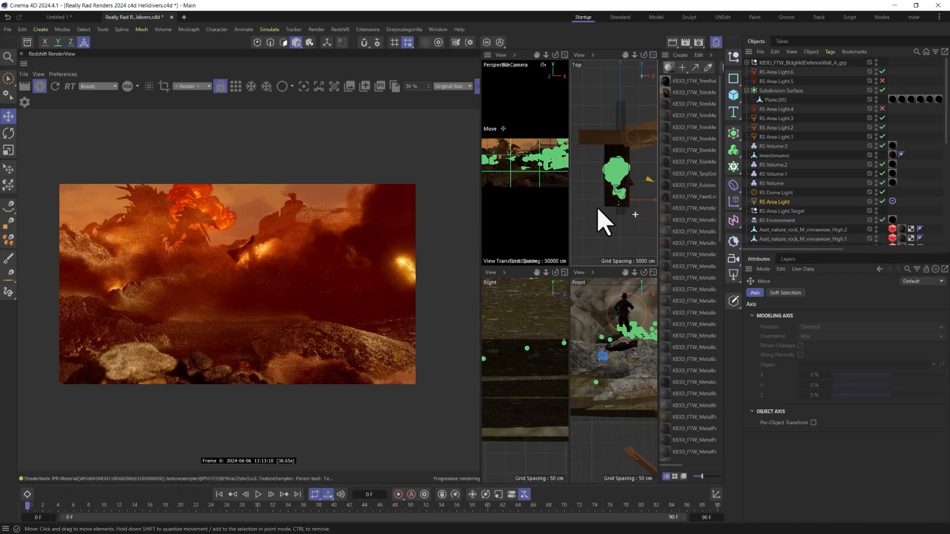
{"action": "scroll", "coordinate": [597, 209], "scroll_direction": "down", "scroll_amount": 2}
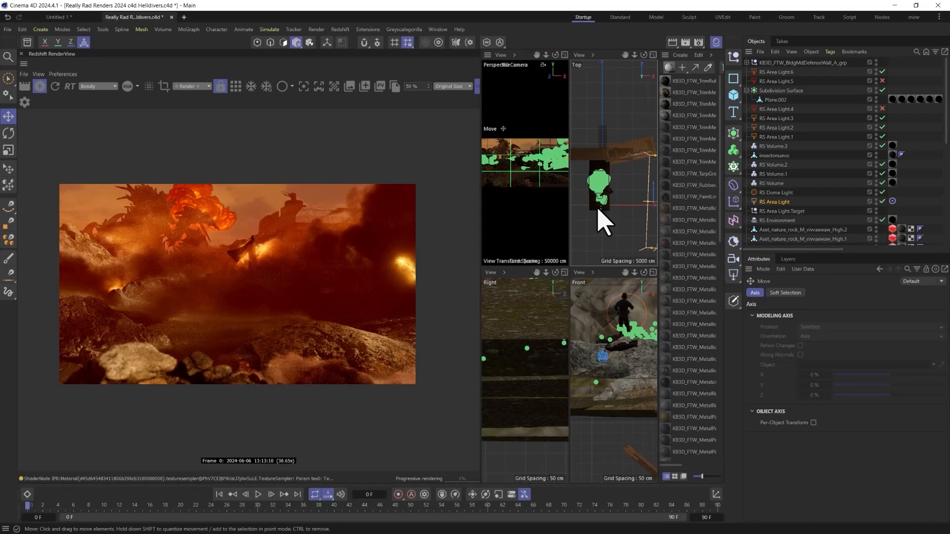
{"action": "middle_click", "coordinate": [604, 153]}
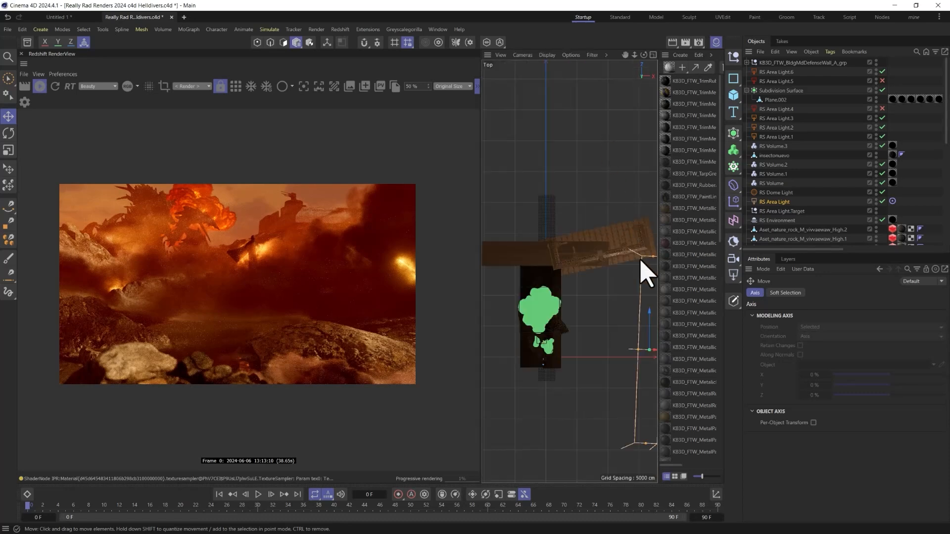
{"action": "left_click_drag", "start_coordinate": [650, 326], "coordinate": [604, 187]}
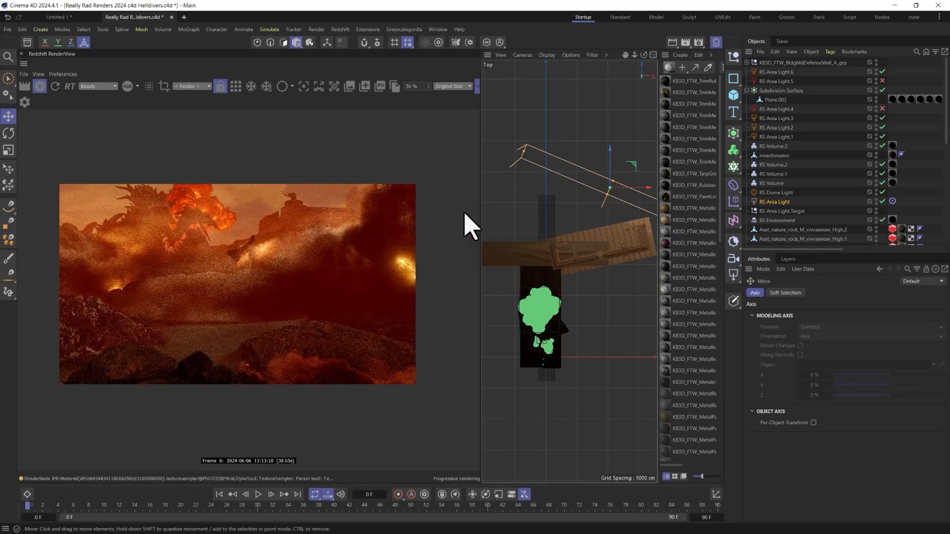
{"action": "middle_click", "coordinate": [600, 267]}
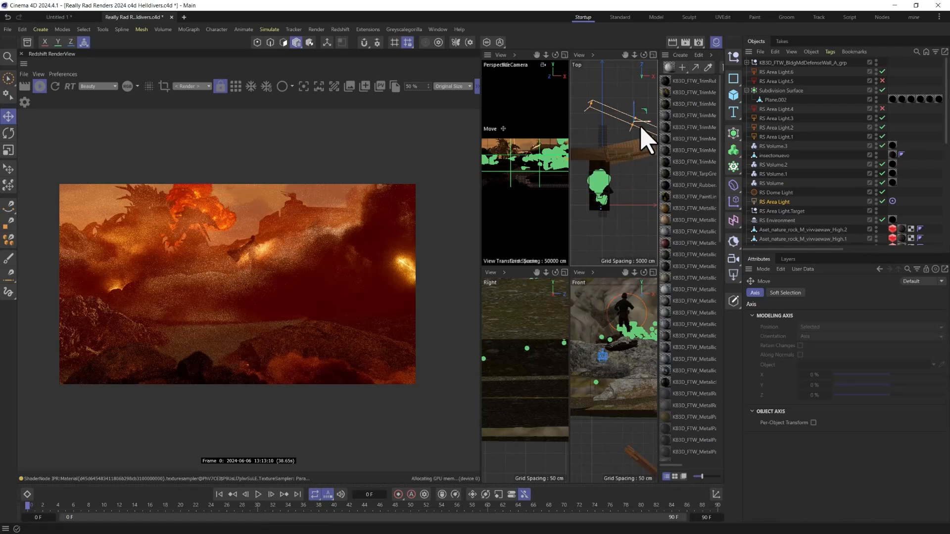
Step: Rotate the RS Dome Light in the top view to change the direction of the sky lighting
{"action": "left_click", "coordinate": [784, 194]}
{"action": "key", "text": "r"}
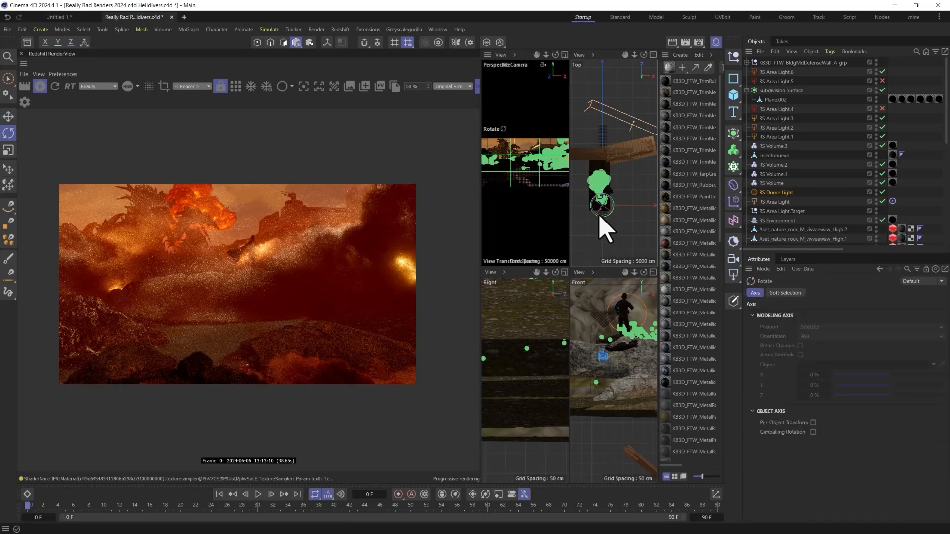
{"action": "left_click_drag", "start_coordinate": [599, 218], "coordinate": [636, 207]}
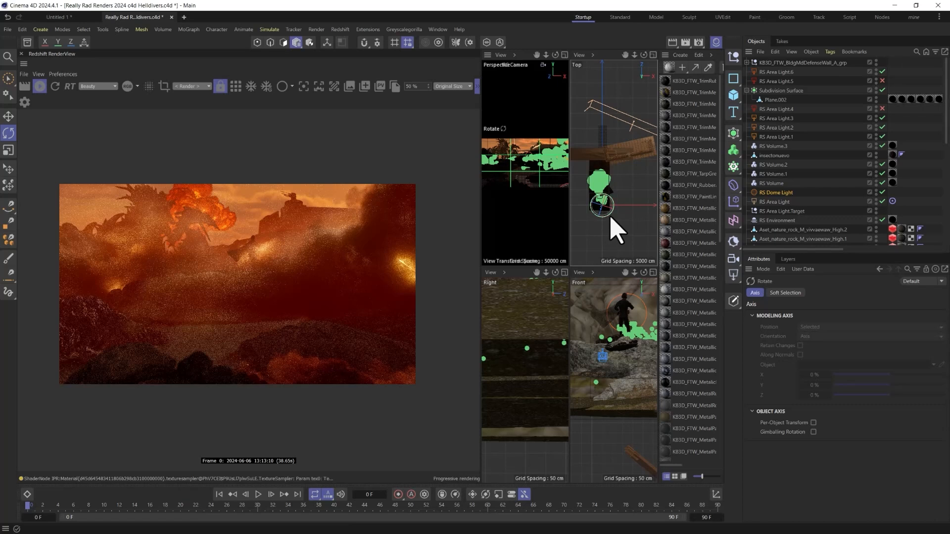
{"action": "left_click_drag", "start_coordinate": [609, 216], "coordinate": [583, 232]}
Step: Reposition the RS Area Light in front of the terrain in the top view, undoing the last move, and return to the camera view
{"action": "key", "text": "e"}
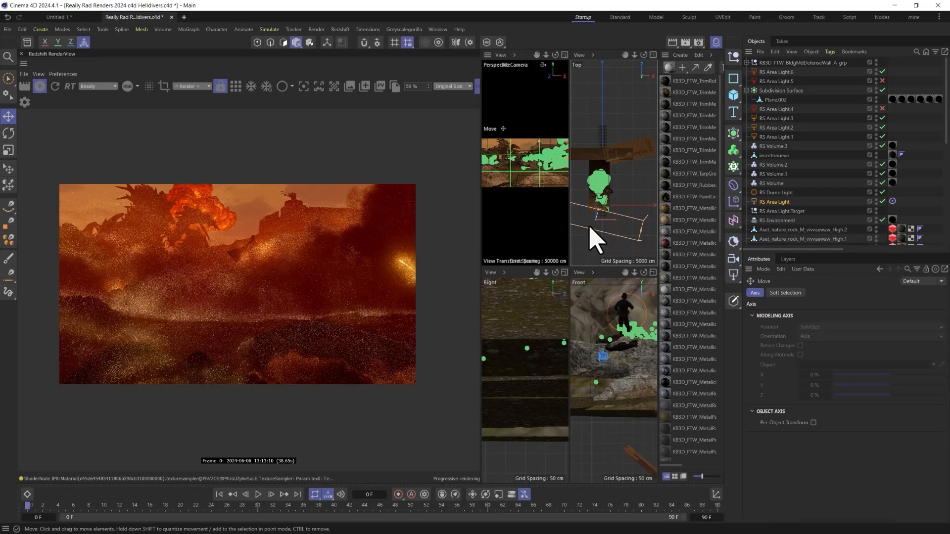
{"action": "left_click_drag", "start_coordinate": [603, 207], "coordinate": [598, 241]}
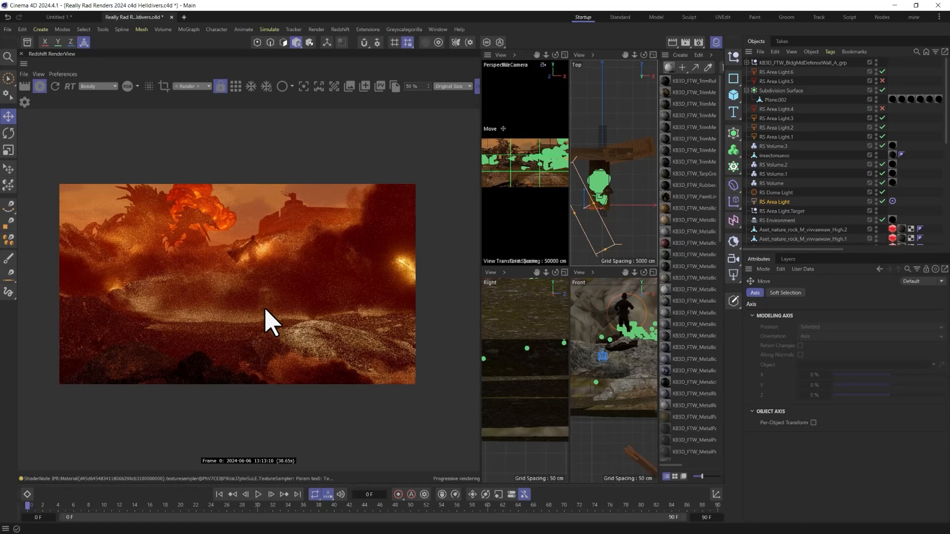
{"action": "key", "text": "ctrl+z"}
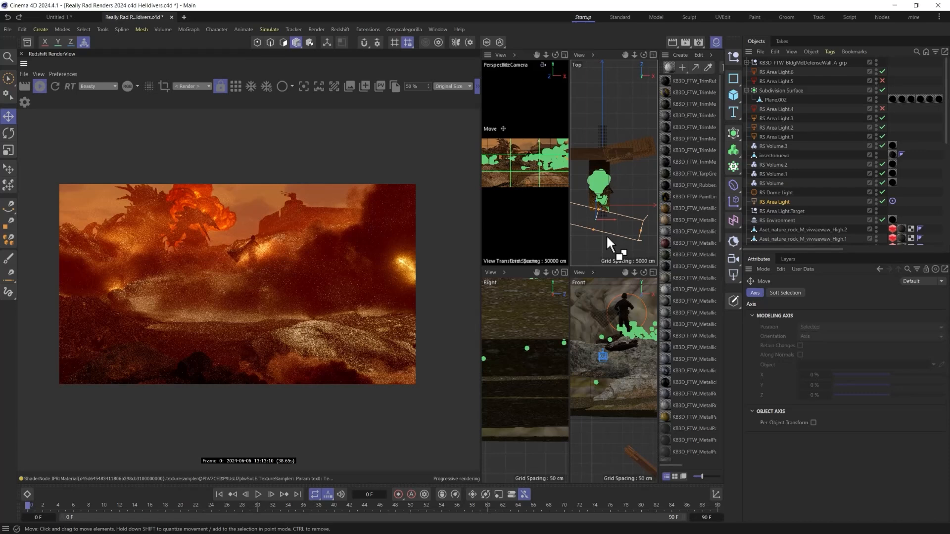
{"action": "middle_click", "coordinate": [602, 246]}
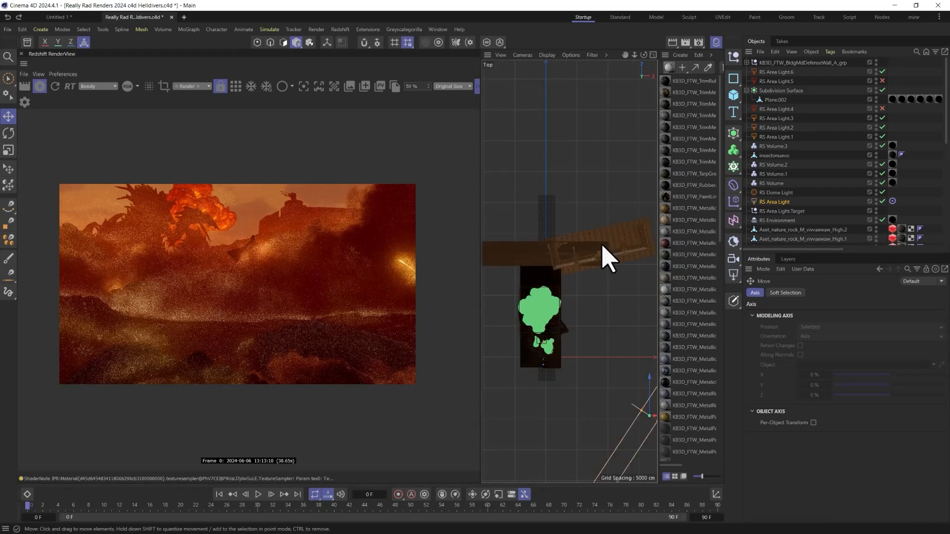
{"action": "middle_click", "coordinate": [595, 299]}
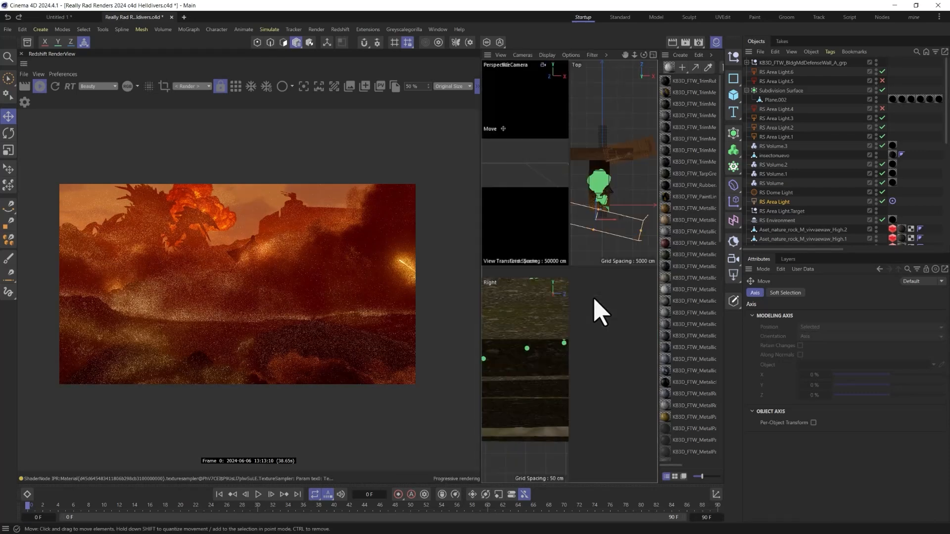
{"action": "middle_click", "coordinate": [555, 227]}
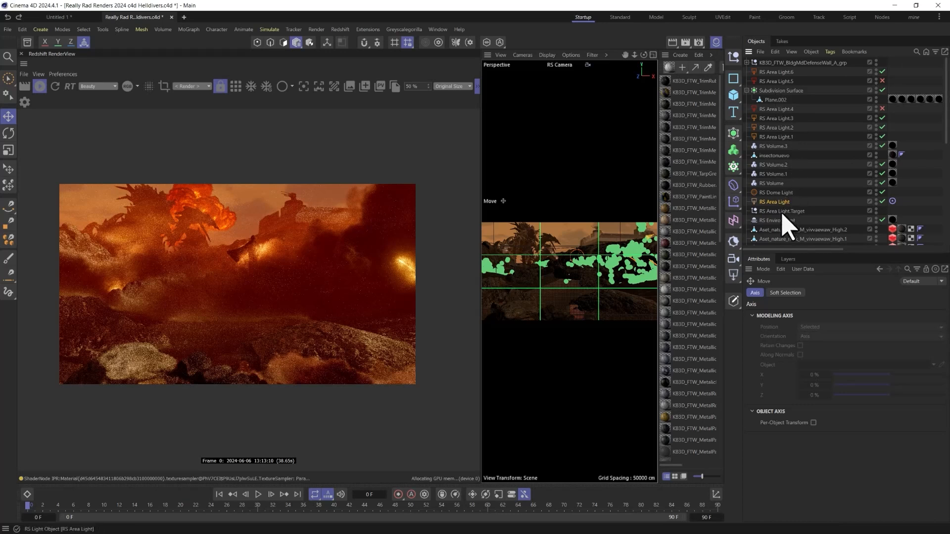
Step: Set the RS Environment's volume scattering attenuation to about 0.0154
{"action": "left_click", "coordinate": [788, 220]}
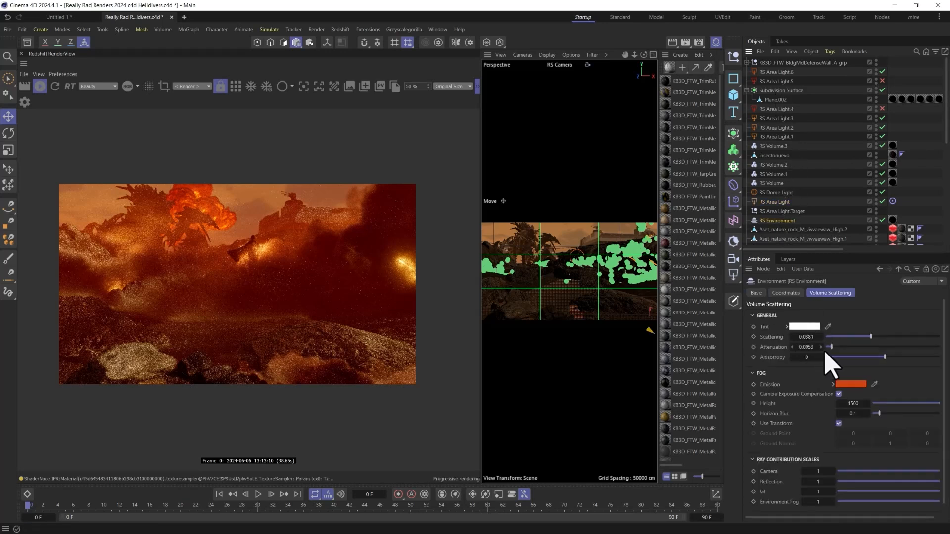
{"action": "left_click_drag", "start_coordinate": [829, 347], "coordinate": [851, 347]}
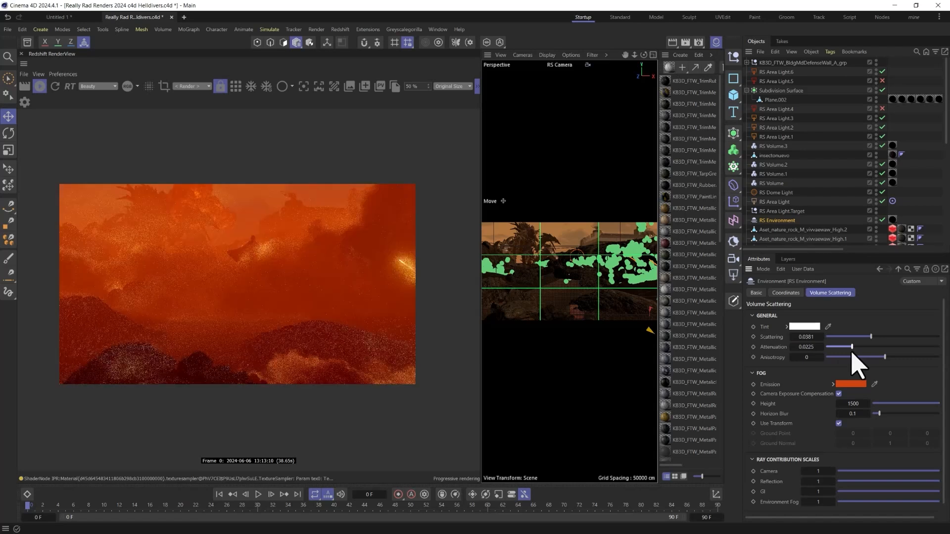
{"action": "left_click_drag", "start_coordinate": [851, 350], "coordinate": [844, 351]}
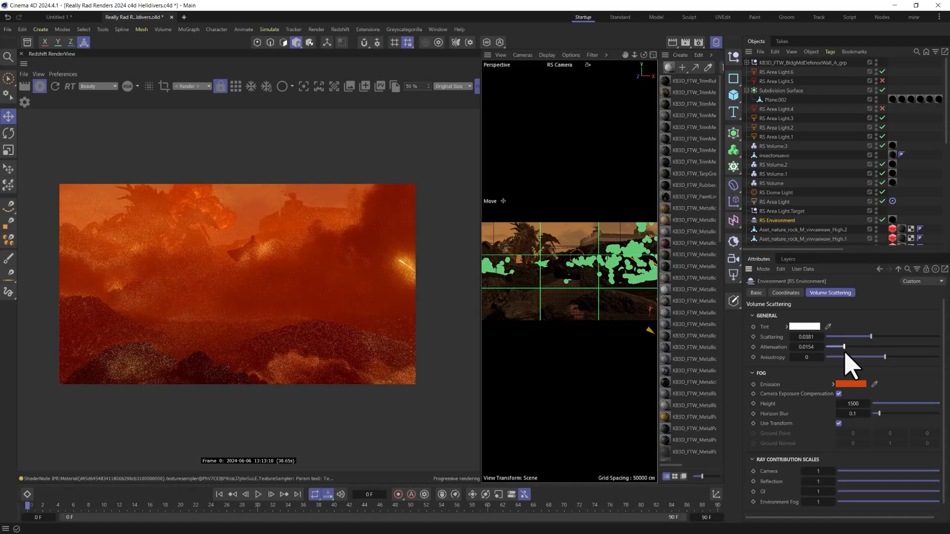
Step: Change the RS Environment's fog emission to a muted brown-orange, RGB 136, 72, 48
{"action": "left_click", "coordinate": [851, 383]}
{"action": "left_click", "coordinate": [792, 442]}
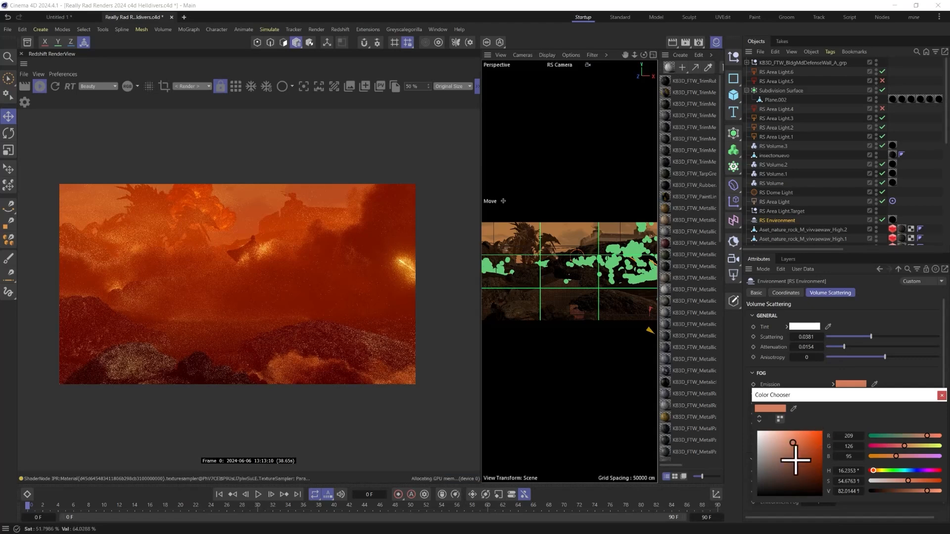
{"action": "left_click", "coordinate": [799, 461]}
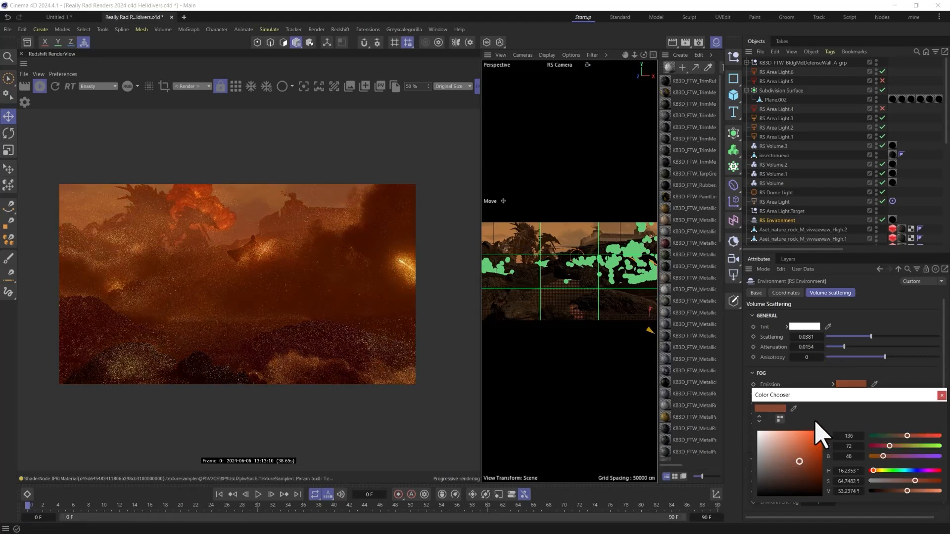
{"action": "left_click", "coordinate": [942, 395]}
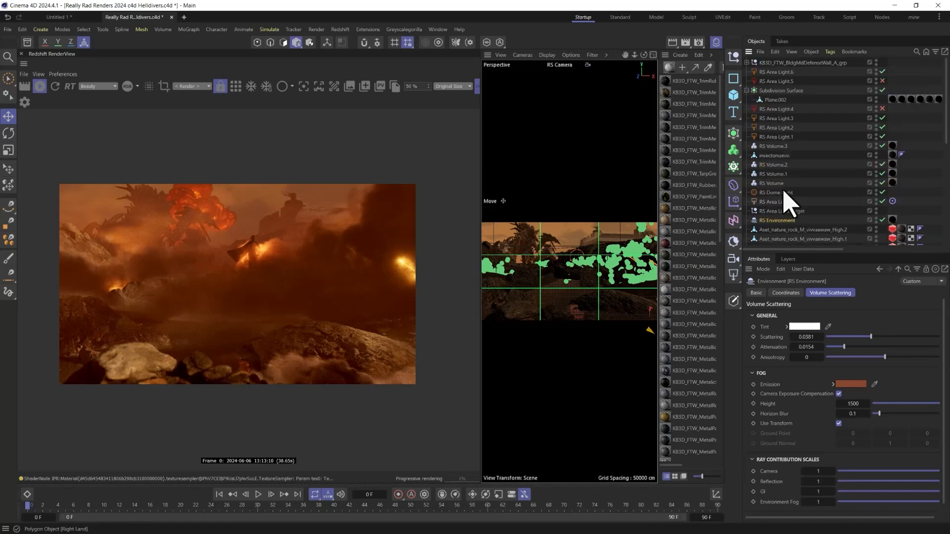
Step: Set the RS Camera's aperture to 1.2 and its shutter time to 100
{"action": "scroll", "coordinate": [786, 208], "scroll_direction": "down", "scroll_amount": 5}
{"action": "left_click", "coordinate": [770, 223]}
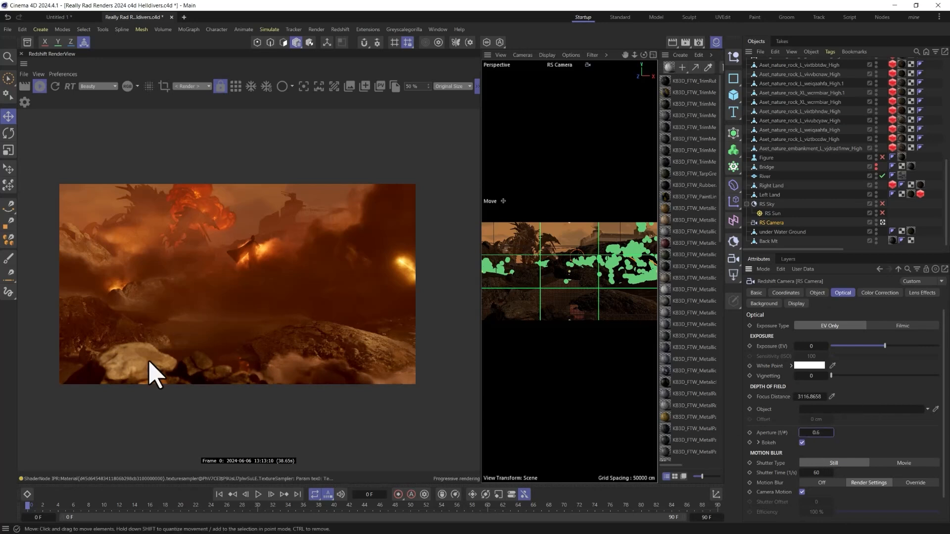
{"action": "scroll", "coordinate": [250, 321], "scroll_direction": "down", "scroll_amount": 1}
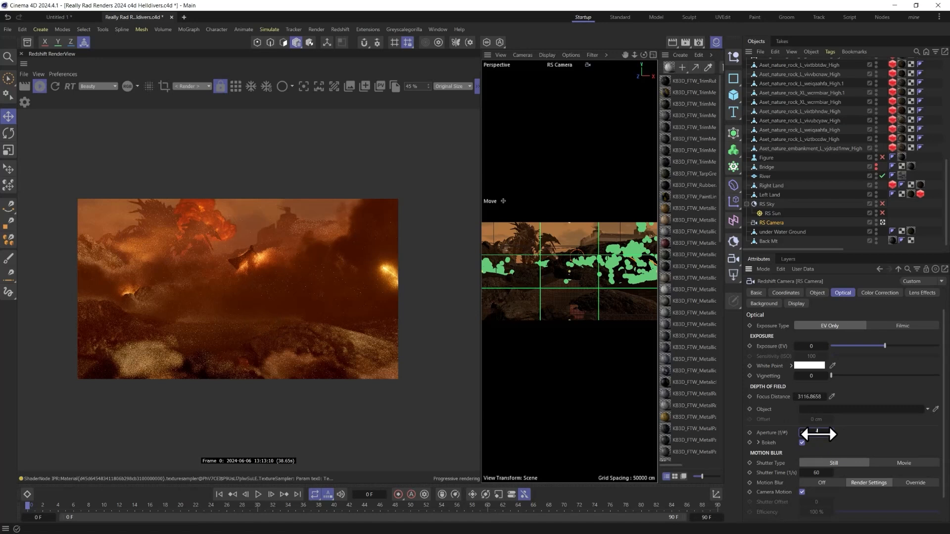
{"action": "left_click", "coordinate": [817, 434]}
{"action": "key", "text": "Return"}
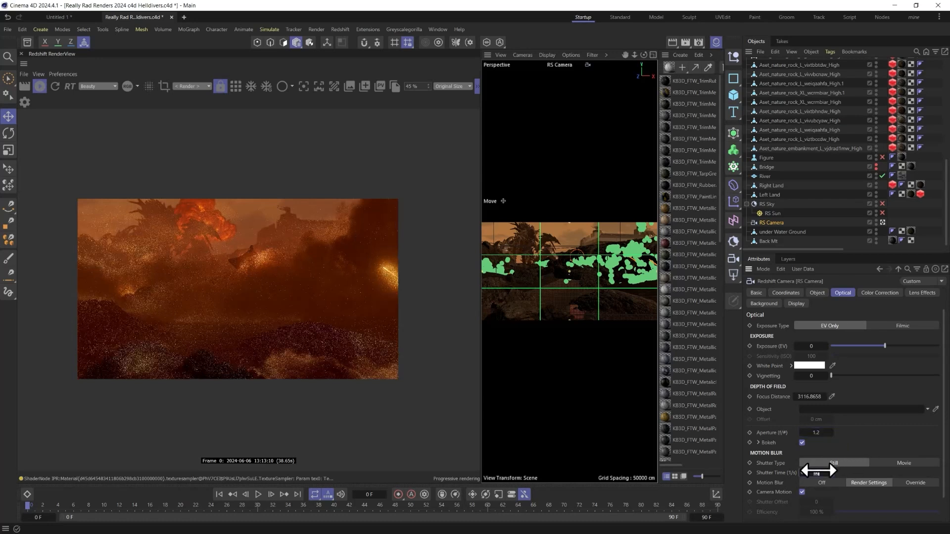
{"action": "left_click", "coordinate": [816, 472]}
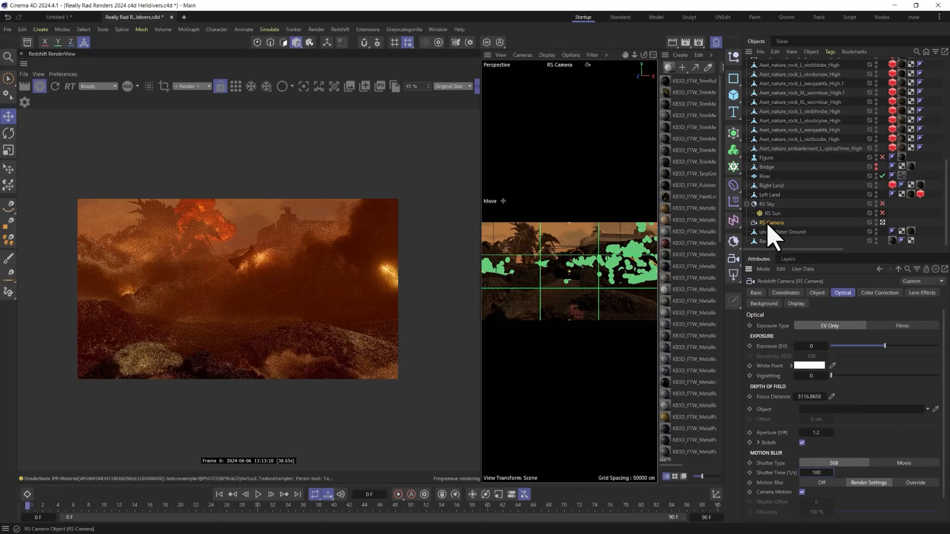
Step: Duplicate the RS Camera to the beginning of the object list and look through the copy
{"action": "left_click_drag", "start_coordinate": [767, 224], "coordinate": [764, 58]}
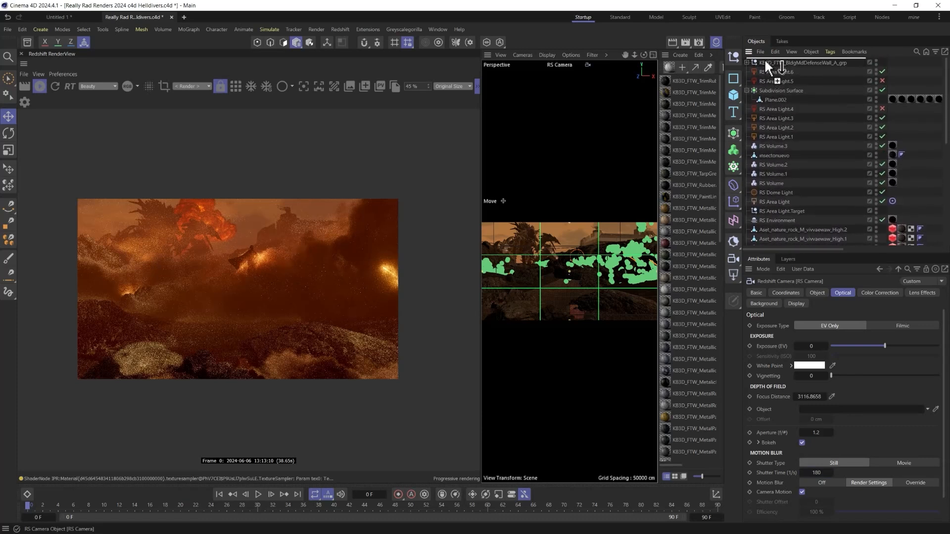
{"action": "left_click", "coordinate": [882, 62]}
{"action": "left_click_drag", "start_coordinate": [567, 260], "coordinate": [610, 297], "text": "alt"}
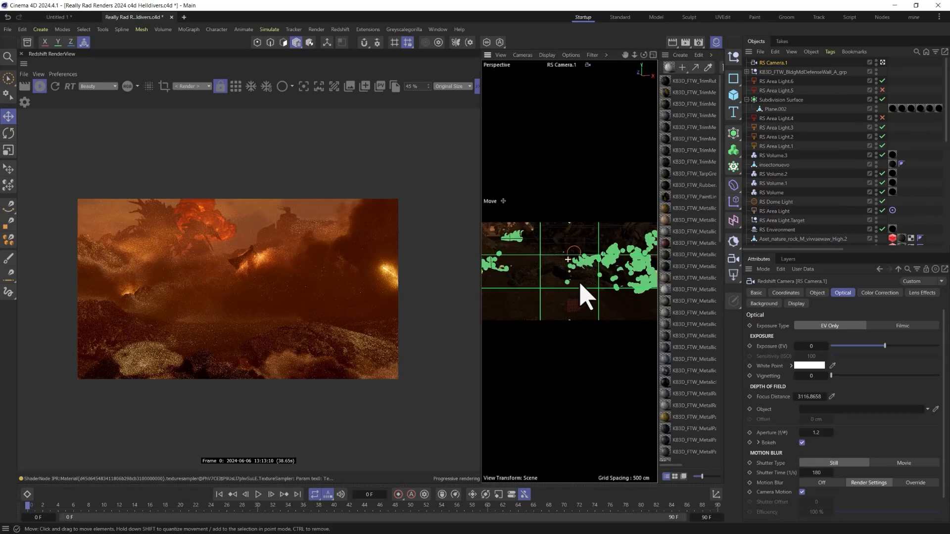
{"action": "left_click_drag", "start_coordinate": [583, 286], "coordinate": [575, 263], "text": "alt"}
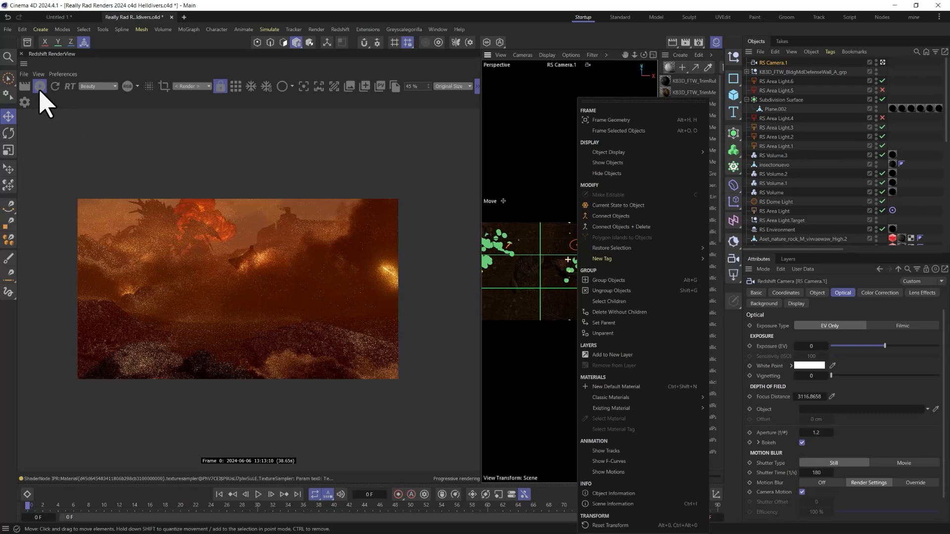
Step: Stop the live render and frame the duplicated camera from a low angle on the winged creature
{"action": "left_click", "coordinate": [40, 91]}
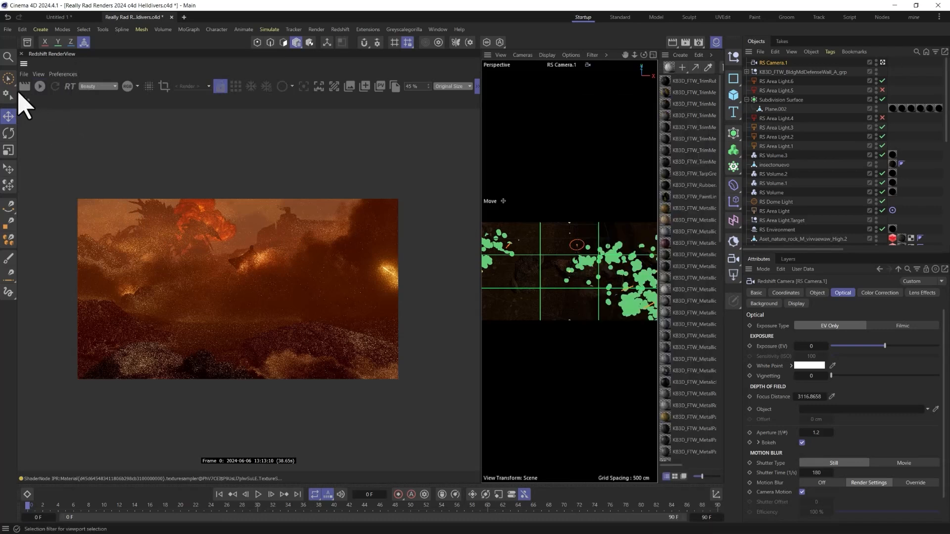
{"action": "scroll", "coordinate": [587, 261], "scroll_direction": "up", "scroll_amount": 3}
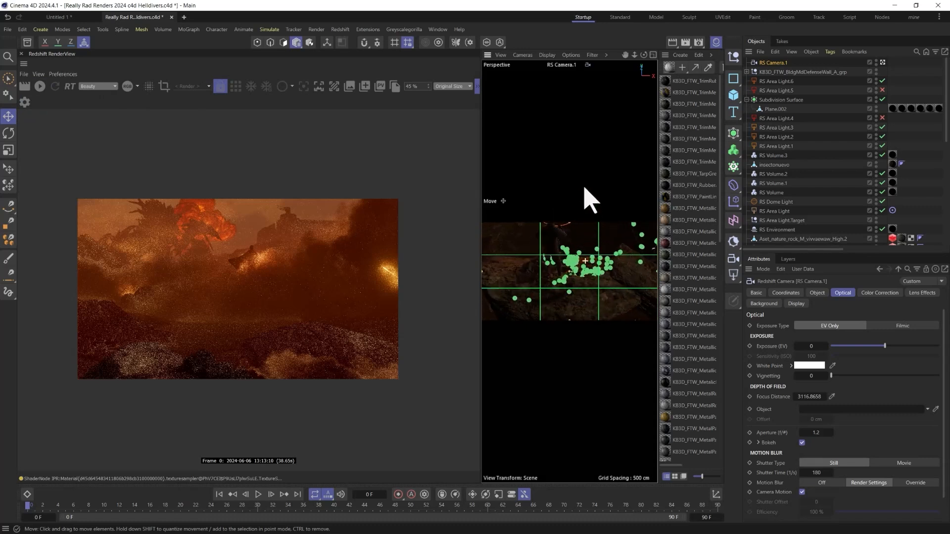
{"action": "right_click_drag", "start_coordinate": [584, 188], "coordinate": [570, 240], "text": "alt"}
{"action": "left_click_drag", "start_coordinate": [553, 263], "coordinate": [545, 296], "text": "alt"}
{"action": "middle_click_drag", "start_coordinate": [546, 295], "coordinate": [531, 312], "text": "alt"}
{"action": "left_click_drag", "start_coordinate": [531, 312], "coordinate": [546, 314], "text": "alt"}
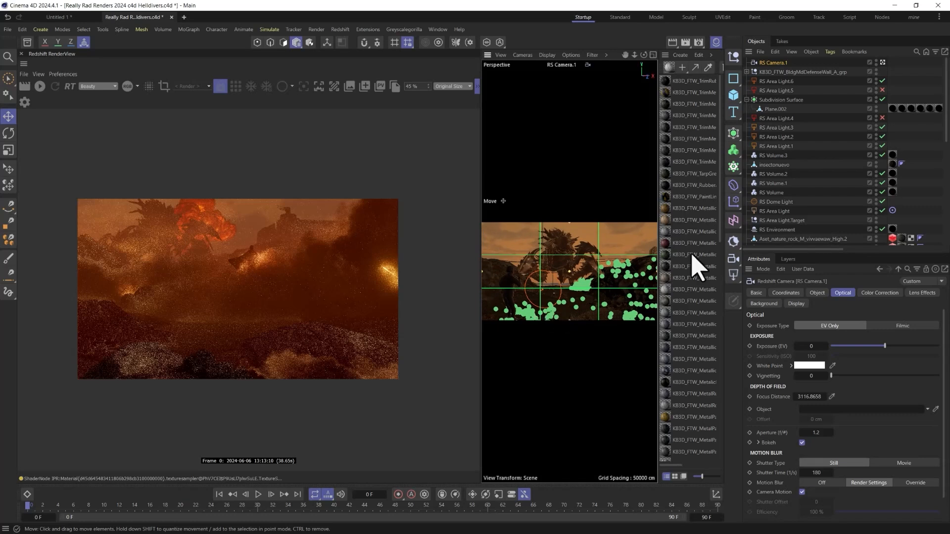
Step: Pick the duplicated camera's focus distance on the creature in the viewport and restart the live render
{"action": "left_click", "coordinate": [831, 396]}
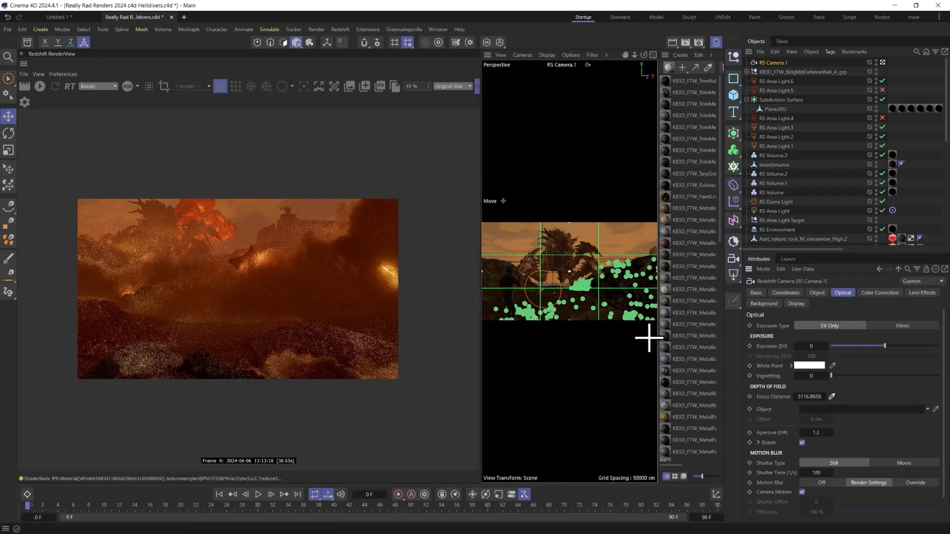
{"action": "left_click", "coordinate": [564, 247]}
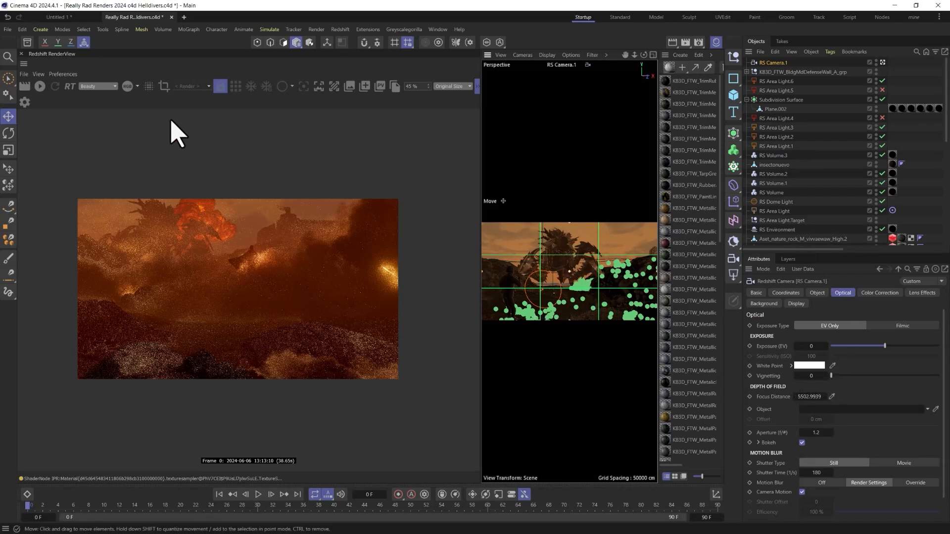
{"action": "left_click", "coordinate": [40, 86]}
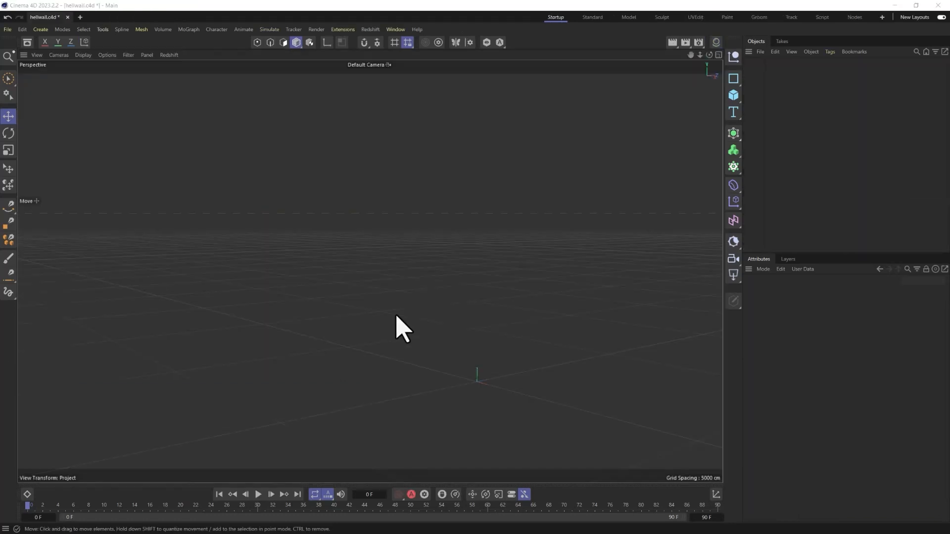
Step: Switch to Cargo, dismiss the error dialog and import Drop Pod B from the Future Warfare kit for Cinema 4D 2023.2 with 4k jpg textures
{"action": "key", "text": "super"}
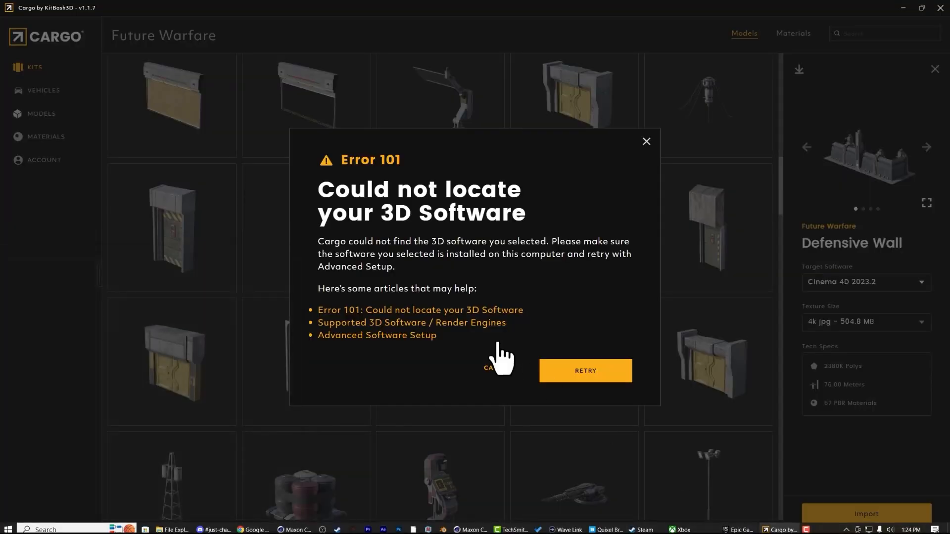
{"action": "left_click", "coordinate": [497, 368]}
{"action": "scroll", "coordinate": [424, 292], "scroll_direction": "down", "scroll_amount": 3}
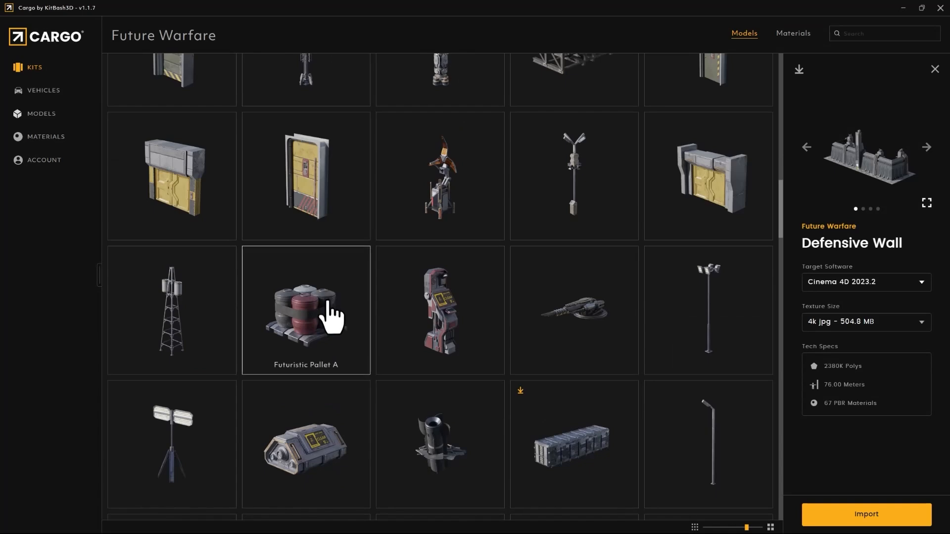
{"action": "scroll", "coordinate": [328, 317], "scroll_direction": "down", "scroll_amount": 10}
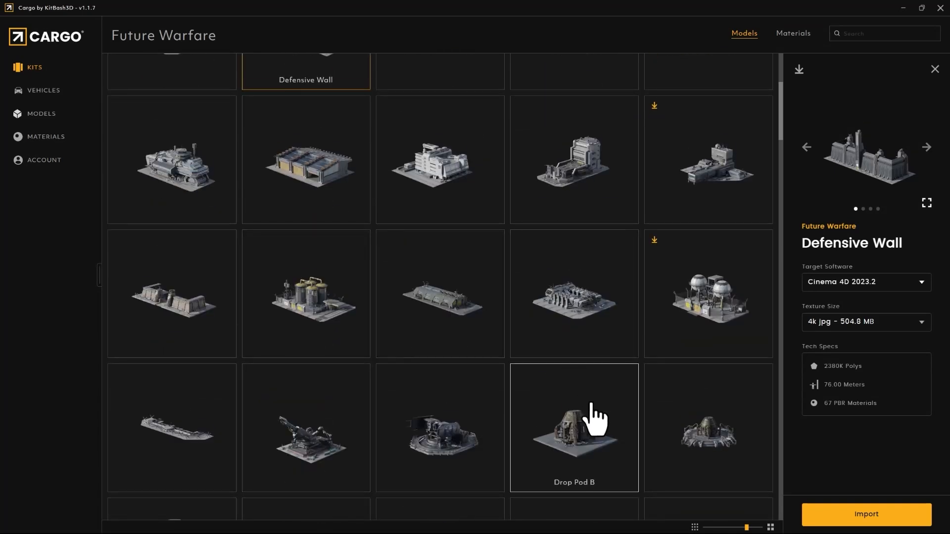
{"action": "left_click", "coordinate": [592, 405]}
{"action": "left_click", "coordinate": [886, 515]}
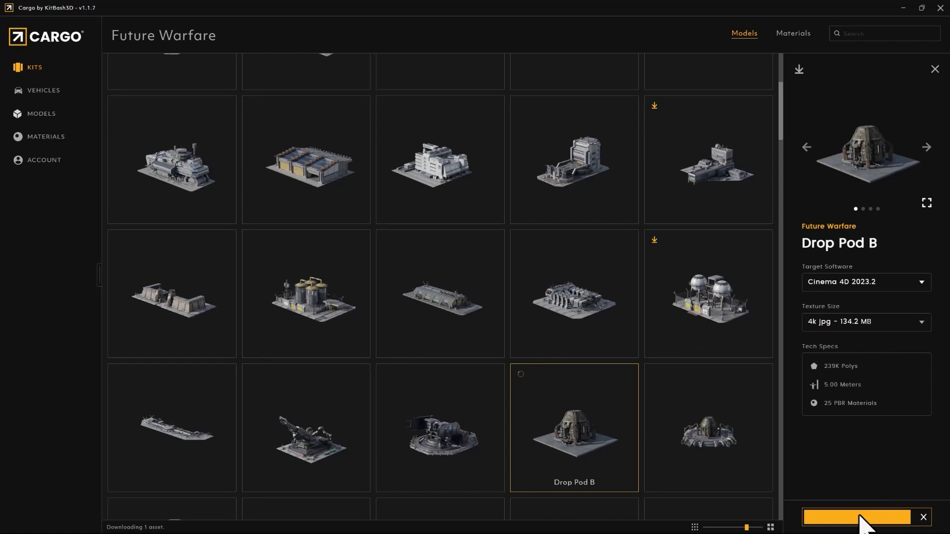
Step: Look through the Future Warfare kit's models from buildings and turrets down to crates and sandbags for further battlefield props
{"action": "scroll", "coordinate": [492, 394], "scroll_direction": "up", "scroll_amount": 4}
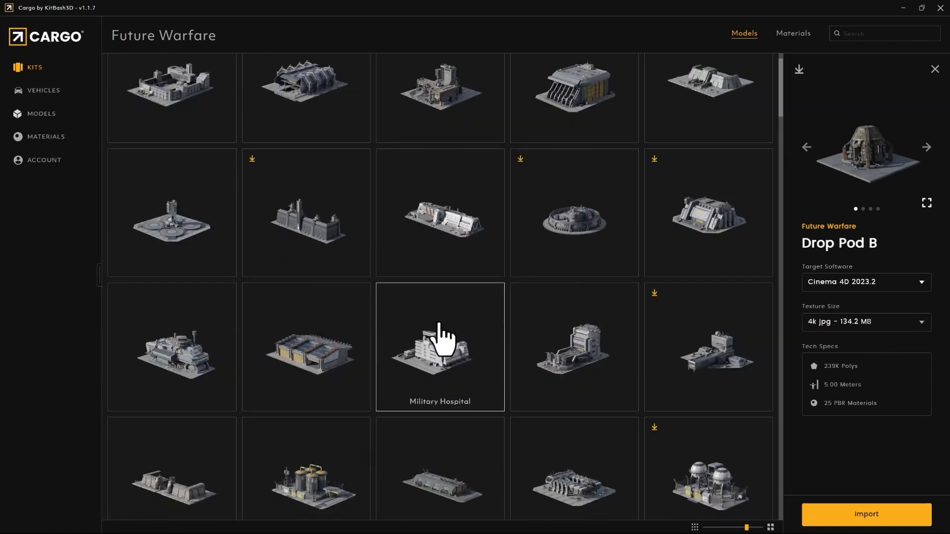
{"action": "scroll", "coordinate": [443, 341], "scroll_direction": "down", "scroll_amount": 15}
{"action": "scroll", "coordinate": [586, 366], "scroll_direction": "down", "scroll_amount": 6}
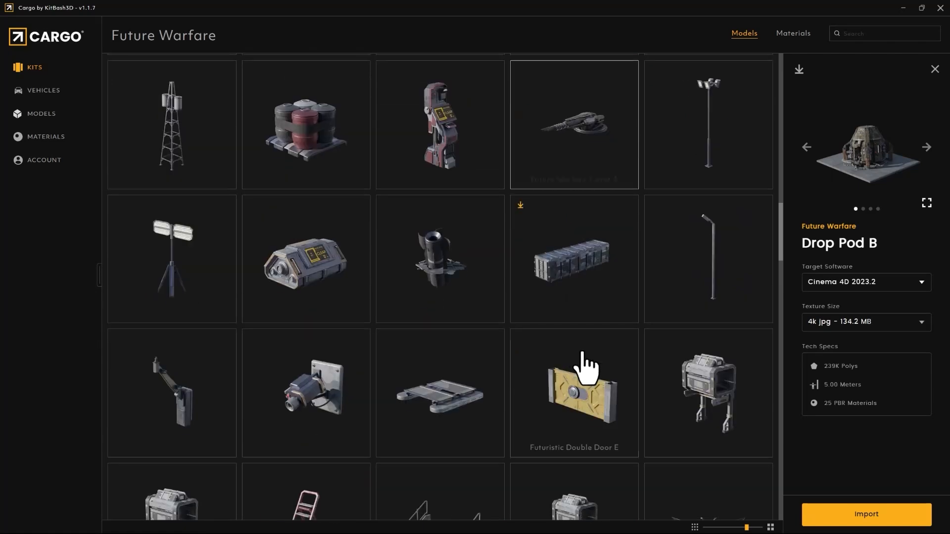
{"action": "scroll", "coordinate": [583, 362], "scroll_direction": "down", "scroll_amount": 3}
{"action": "scroll", "coordinate": [583, 365], "scroll_direction": "down", "scroll_amount": 1}
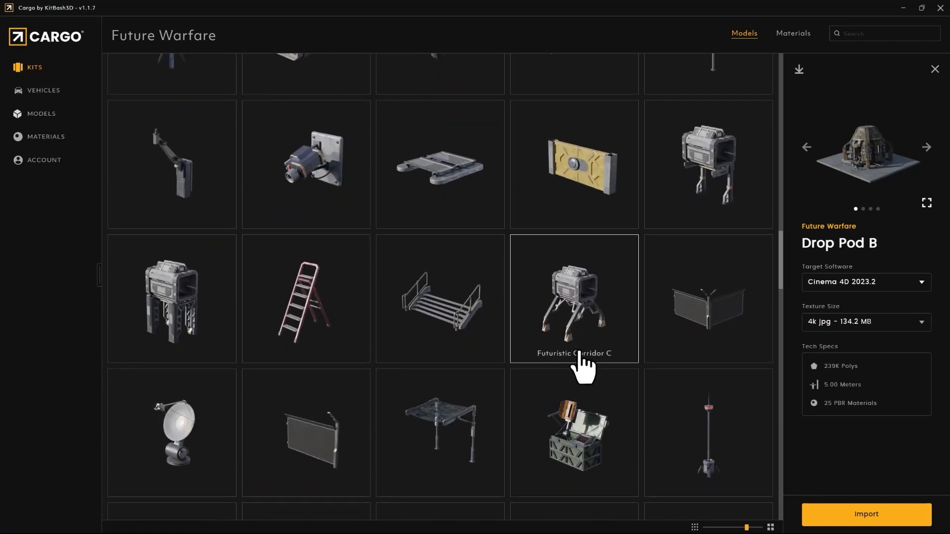
{"action": "scroll", "coordinate": [579, 365], "scroll_direction": "down", "scroll_amount": 2}
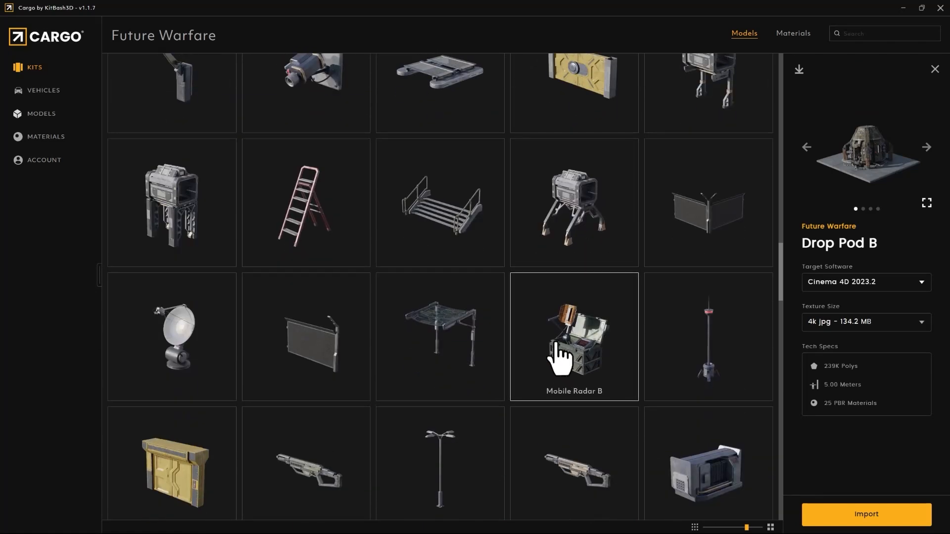
{"action": "scroll", "coordinate": [567, 365], "scroll_direction": "down", "scroll_amount": 4}
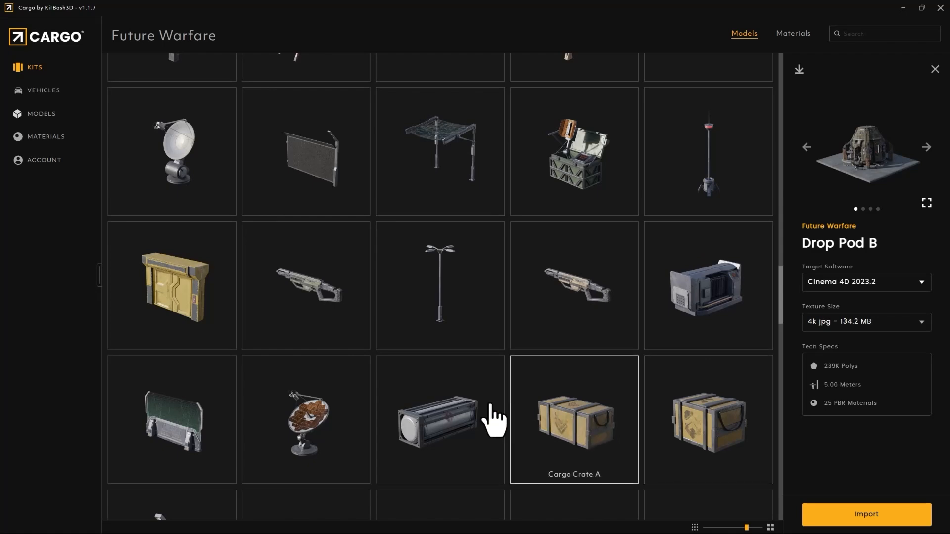
{"action": "scroll", "coordinate": [587, 360], "scroll_direction": "down", "scroll_amount": 3}
{"action": "scroll", "coordinate": [594, 314], "scroll_direction": "down", "scroll_amount": 3}
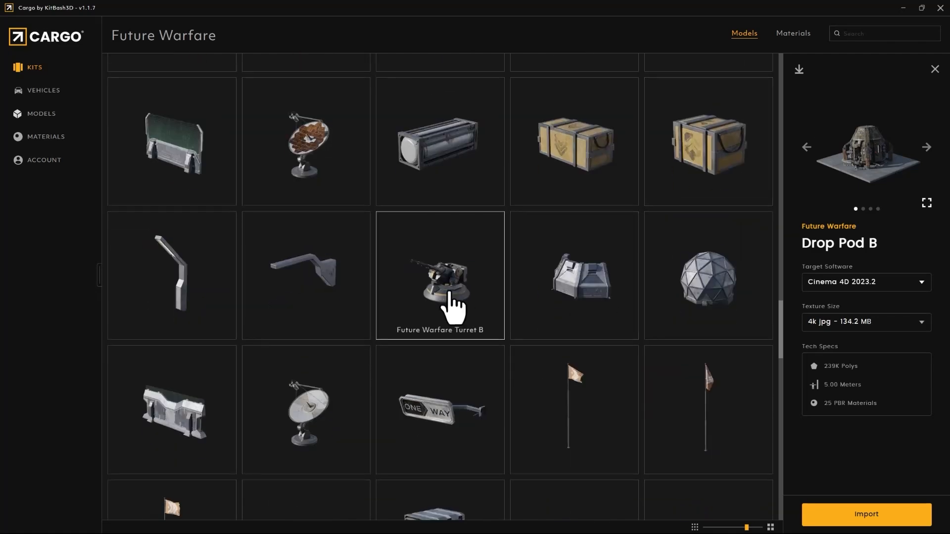
{"action": "scroll", "coordinate": [449, 295], "scroll_direction": "down", "scroll_amount": 11}
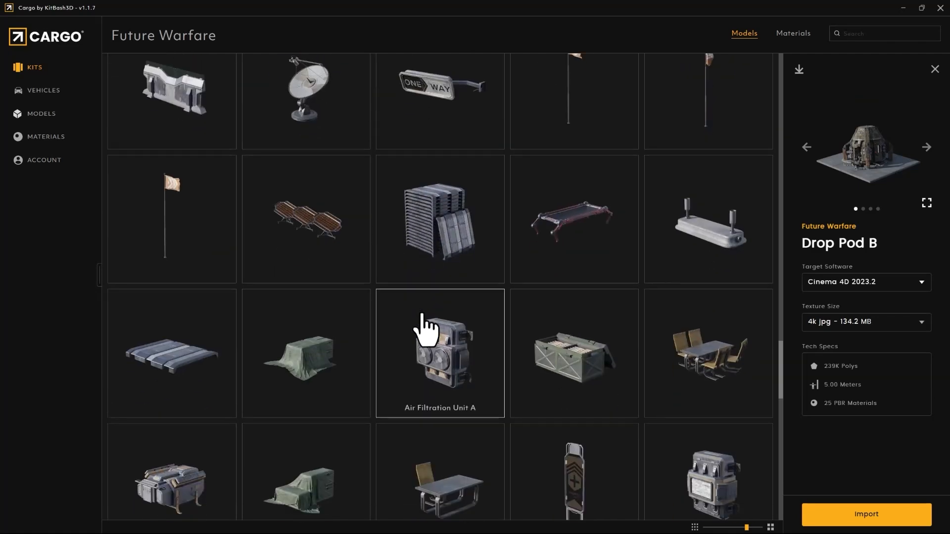
{"action": "scroll", "coordinate": [424, 329], "scroll_direction": "down", "scroll_amount": 1}
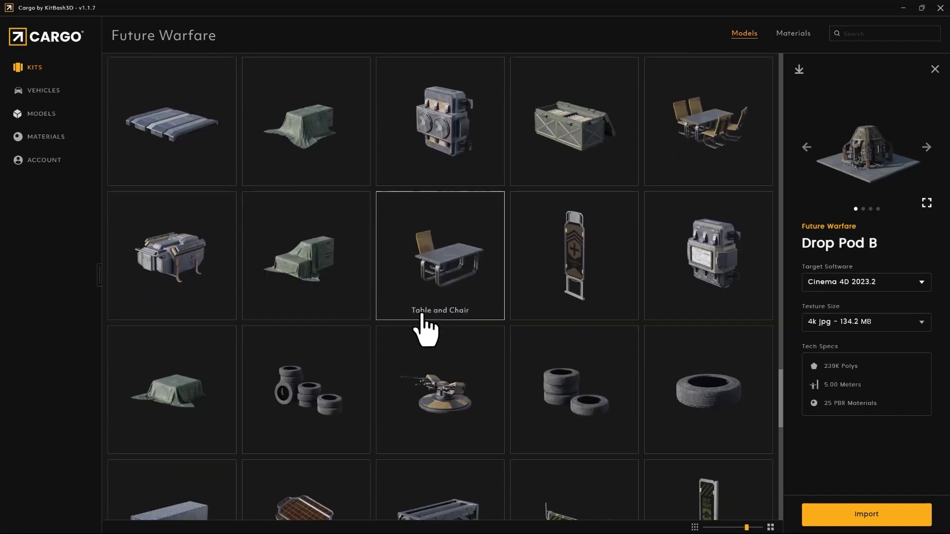
{"action": "scroll", "coordinate": [296, 270], "scroll_direction": "down", "scroll_amount": 6}
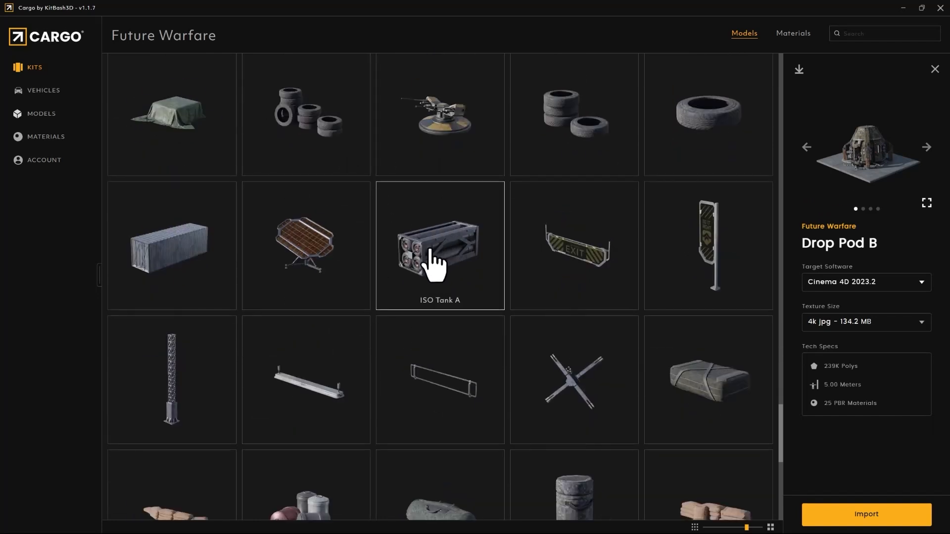
{"action": "scroll", "coordinate": [435, 267], "scroll_direction": "down", "scroll_amount": 6}
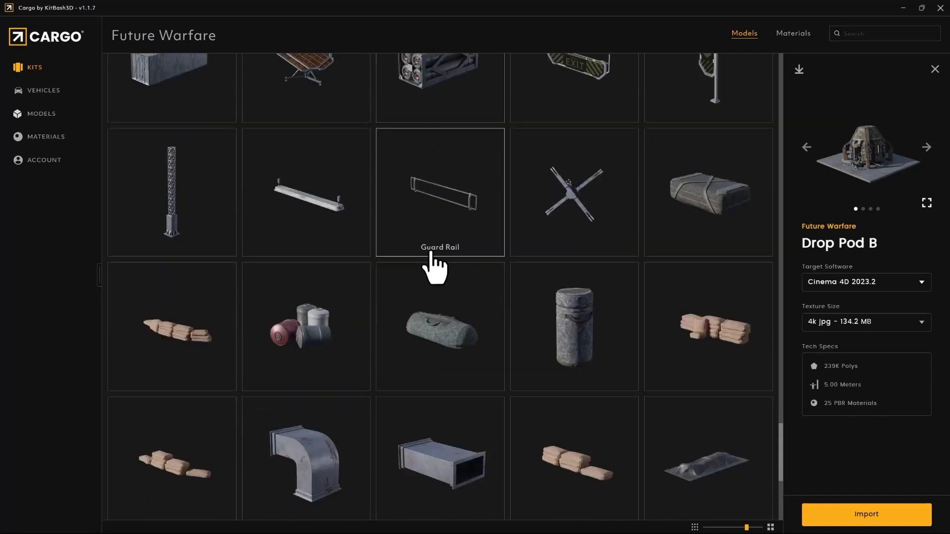
{"action": "scroll", "coordinate": [435, 267], "scroll_direction": "down", "scroll_amount": 3}
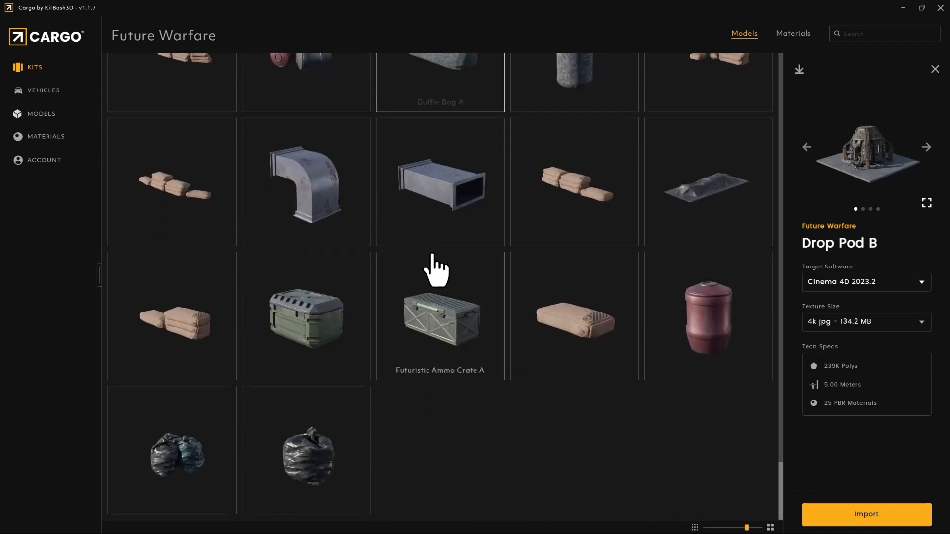
Step: Repeat the Drop Pod B import, and import ISO Tank A for Cinema 4D 2023.2 with 4k jpg textures
{"action": "scroll", "coordinate": [441, 322], "scroll_direction": "up", "scroll_amount": 4}
{"action": "left_click", "coordinate": [842, 510]}
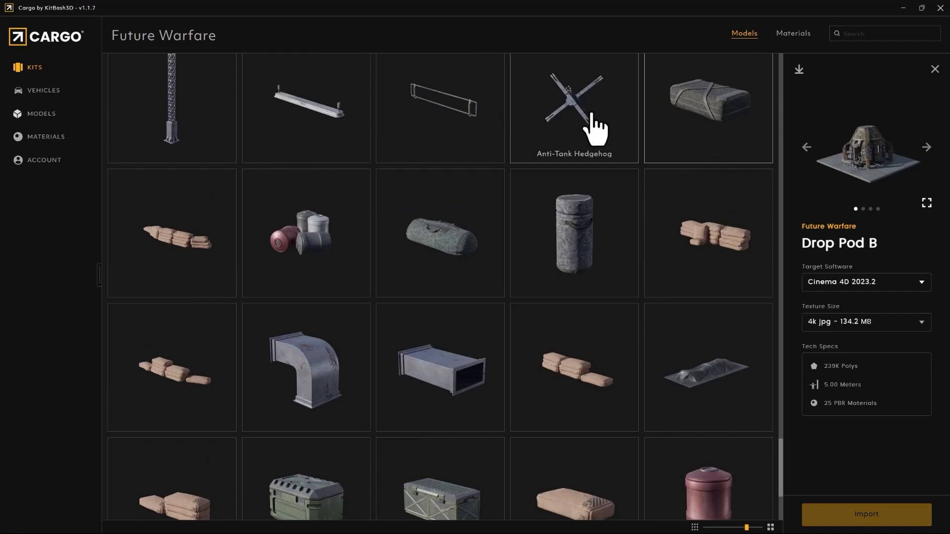
{"action": "scroll", "coordinate": [586, 297], "scroll_direction": "up", "scroll_amount": 3}
{"action": "scroll", "coordinate": [515, 308], "scroll_direction": "up", "scroll_amount": 3}
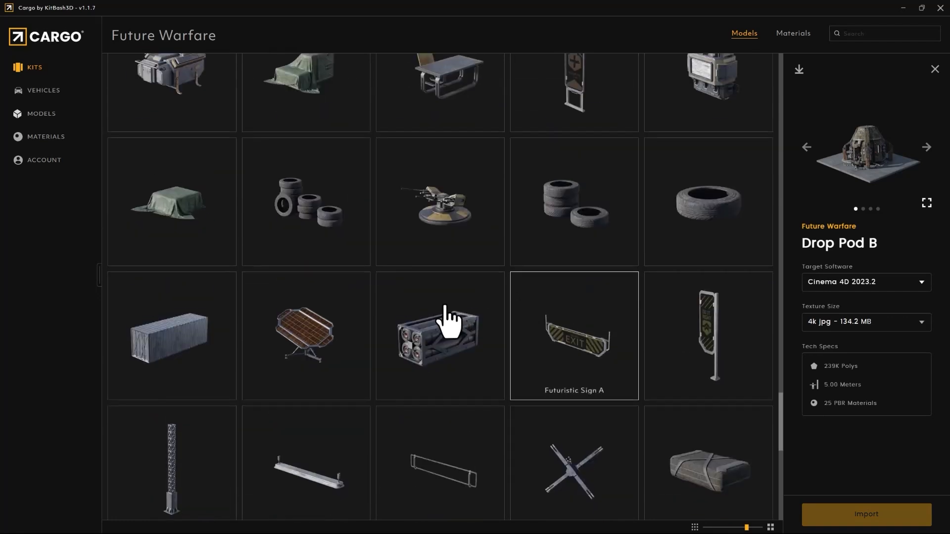
{"action": "left_click", "coordinate": [475, 327]}
{"action": "left_click", "coordinate": [858, 512]}
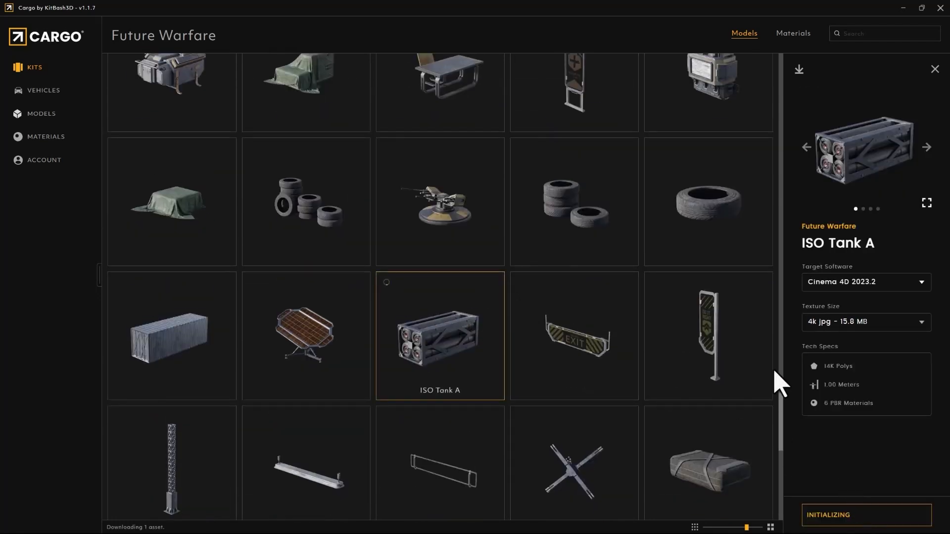
Step: Switch to Cinema 4D and open the Cargo by Kitbash3d connection window in the hellwall.c4d project
{"action": "left_click", "coordinate": [903, 7]}
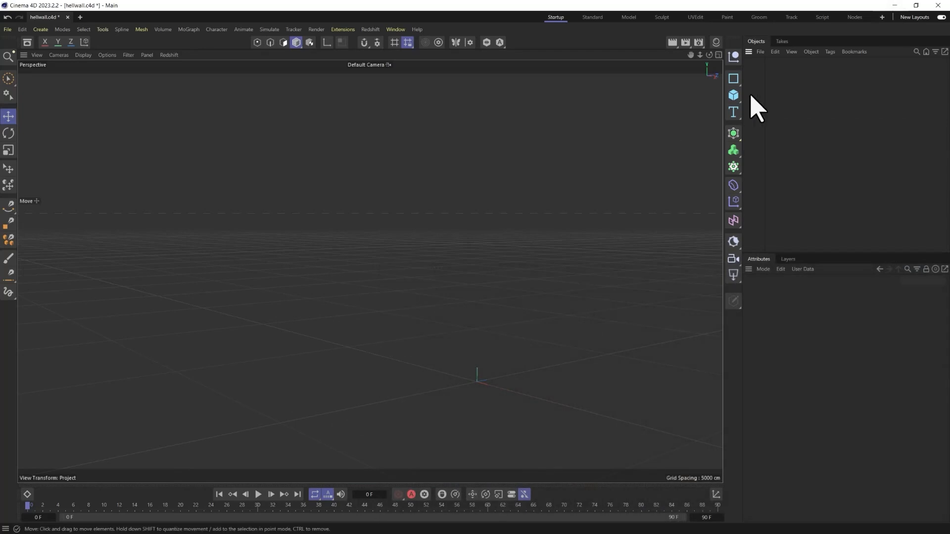
{"action": "left_click", "coordinate": [343, 30]}
{"action": "left_click", "coordinate": [364, 209]}
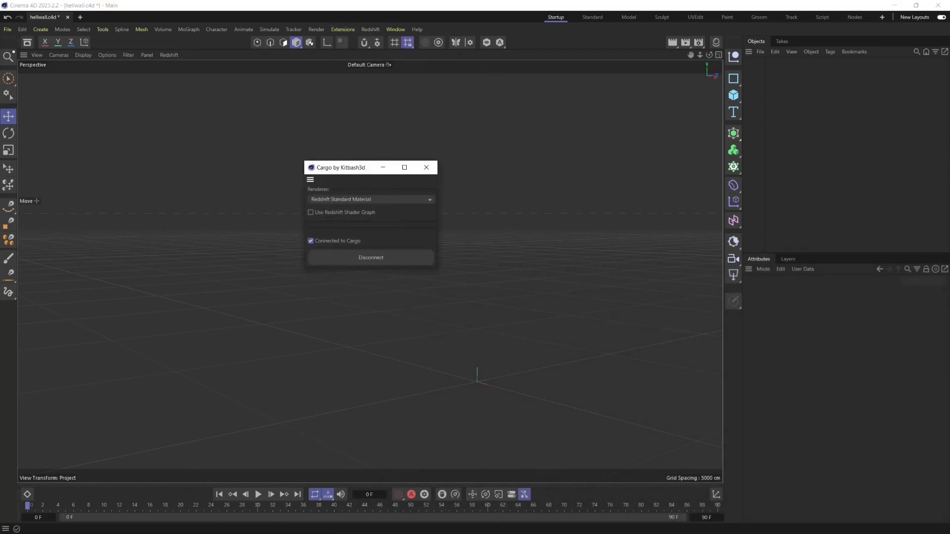
Step: Switch back to Cargo and try to import Drop Pod B for Cinema 4D 2023.2 with 4k jpg textures
{"action": "key", "text": "super"}
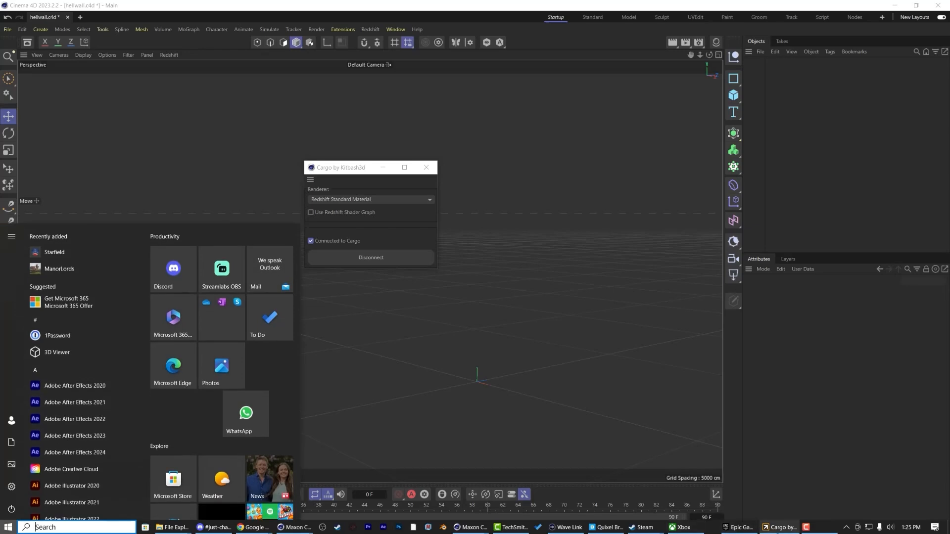
{"action": "left_click", "coordinate": [775, 530]}
{"action": "scroll", "coordinate": [693, 354], "scroll_direction": "up", "scroll_amount": 14}
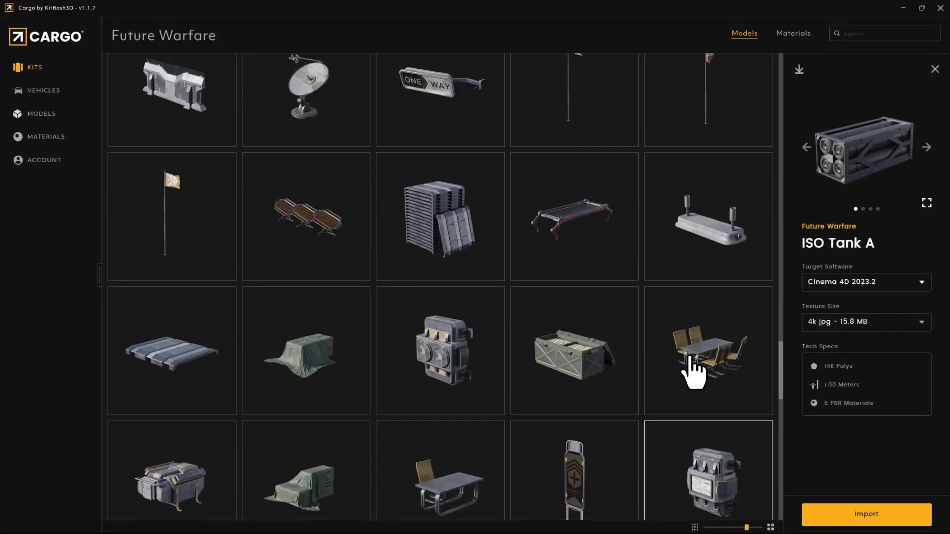
{"action": "scroll", "coordinate": [631, 366], "scroll_direction": "up", "scroll_amount": 10}
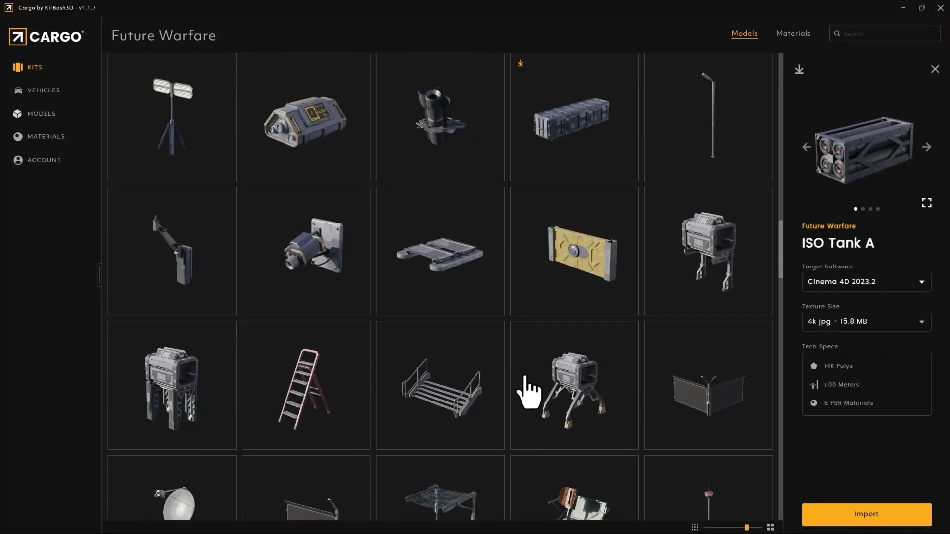
{"action": "scroll", "coordinate": [527, 393], "scroll_direction": "up", "scroll_amount": 12}
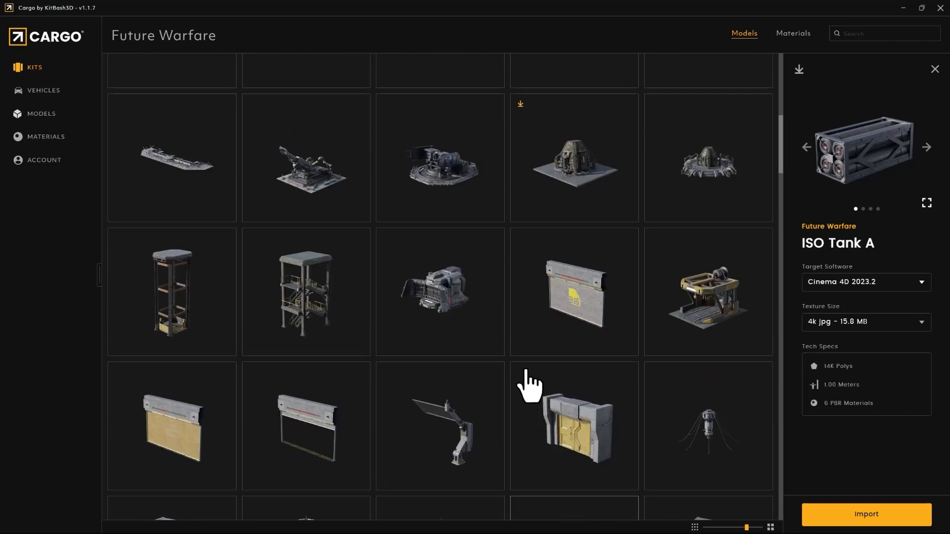
{"action": "left_click", "coordinate": [570, 278]}
{"action": "left_click", "coordinate": [857, 514]}
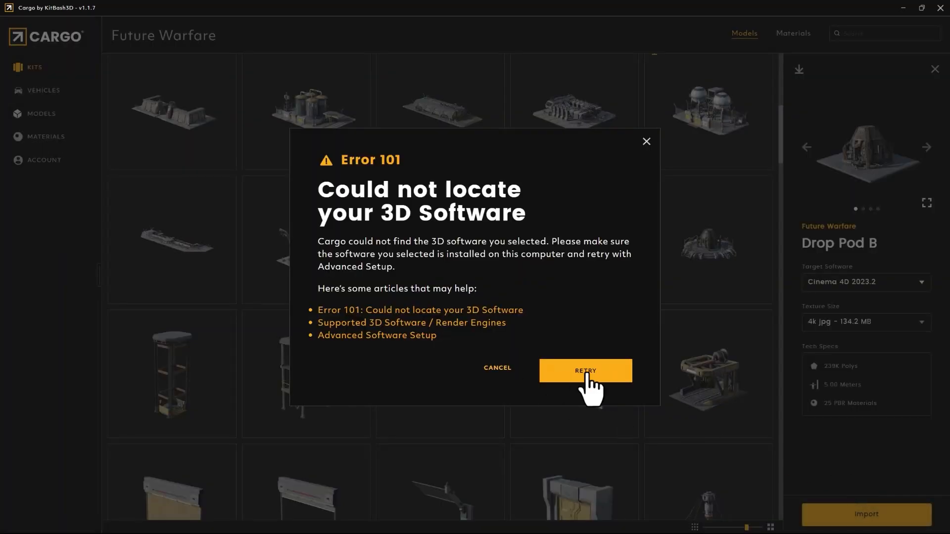
Step: Reselect Cinema 4D 2023.2 as Drop Pod B's target software and retry the import
{"action": "left_click", "coordinate": [594, 368]}
{"action": "left_click", "coordinate": [860, 284]}
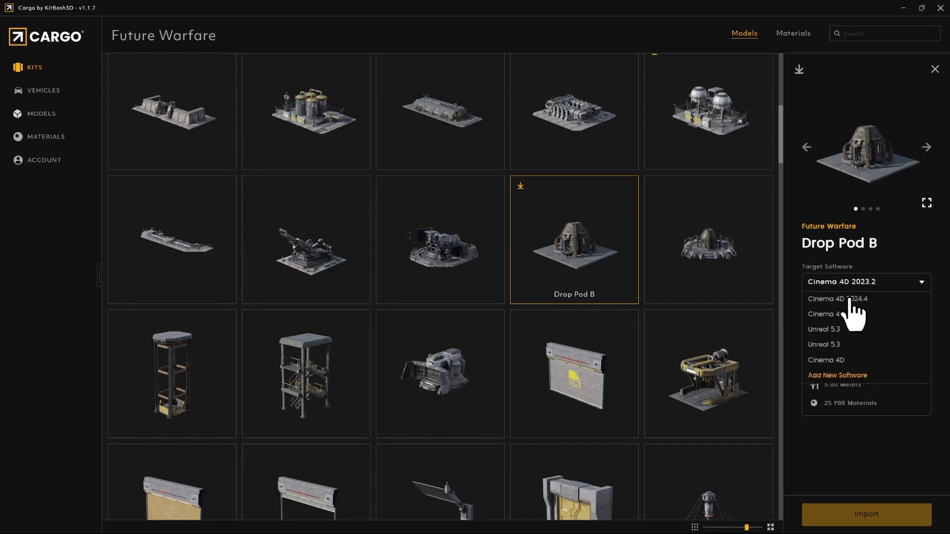
{"action": "left_click", "coordinate": [846, 316]}
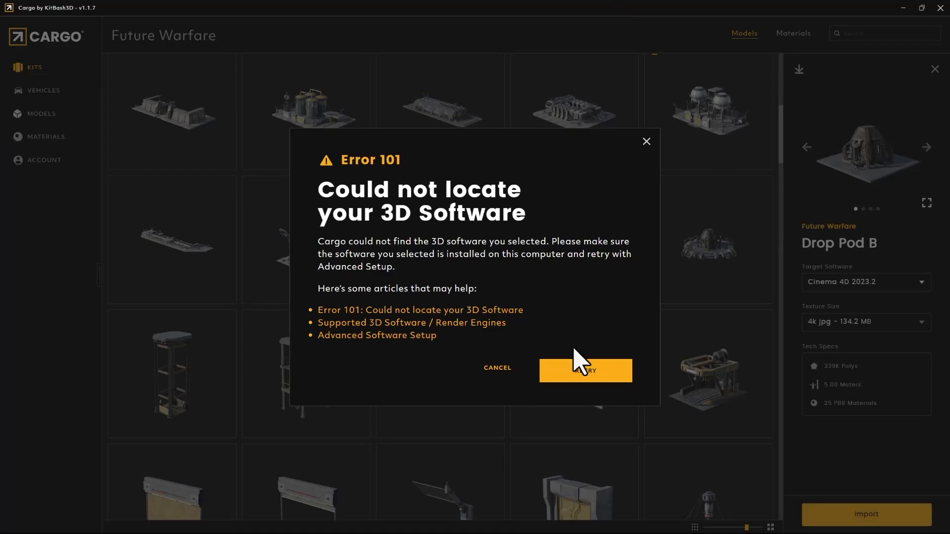
{"action": "left_click", "coordinate": [579, 370]}
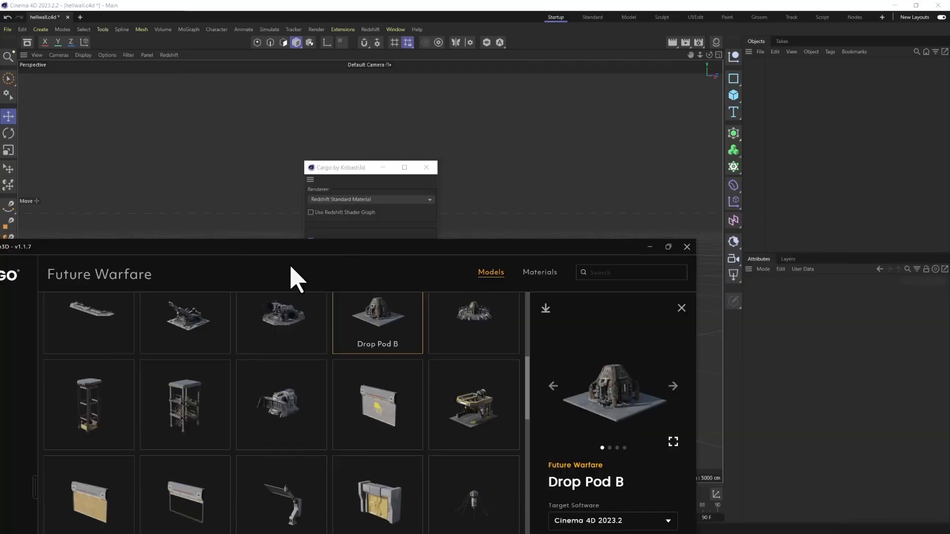
Step: Return to Cinema 4D and reconnect the Kitbash3d plugin to Cargo
{"action": "left_click", "coordinate": [484, 238]}
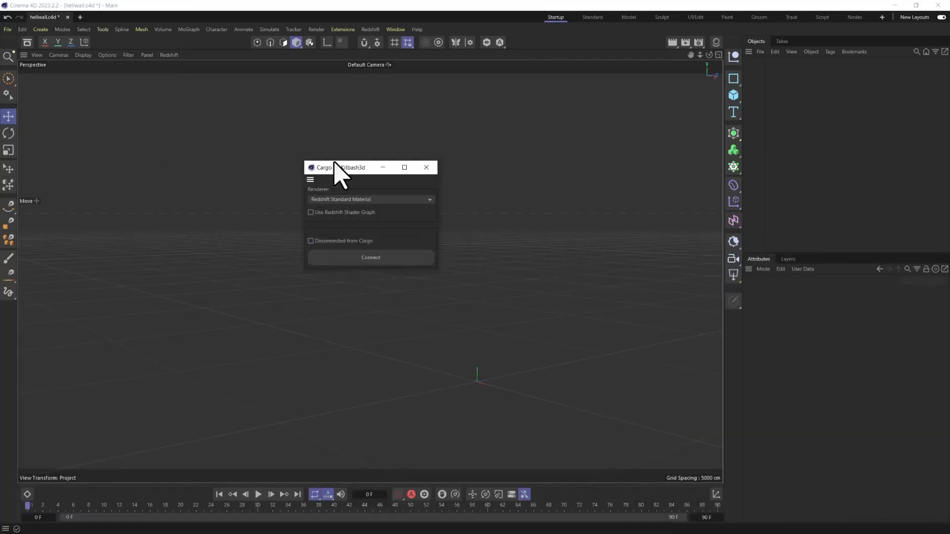
{"action": "left_click", "coordinate": [350, 241]}
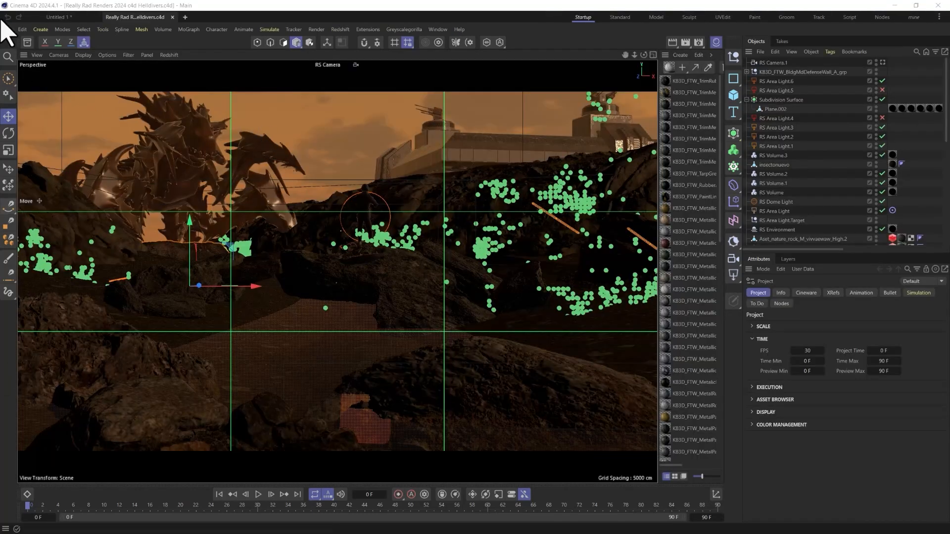
Step: Merge the drop pod.c4d file into the Helldivers scene in Cinema 4D 2024
{"action": "left_click", "coordinate": [7, 29]}
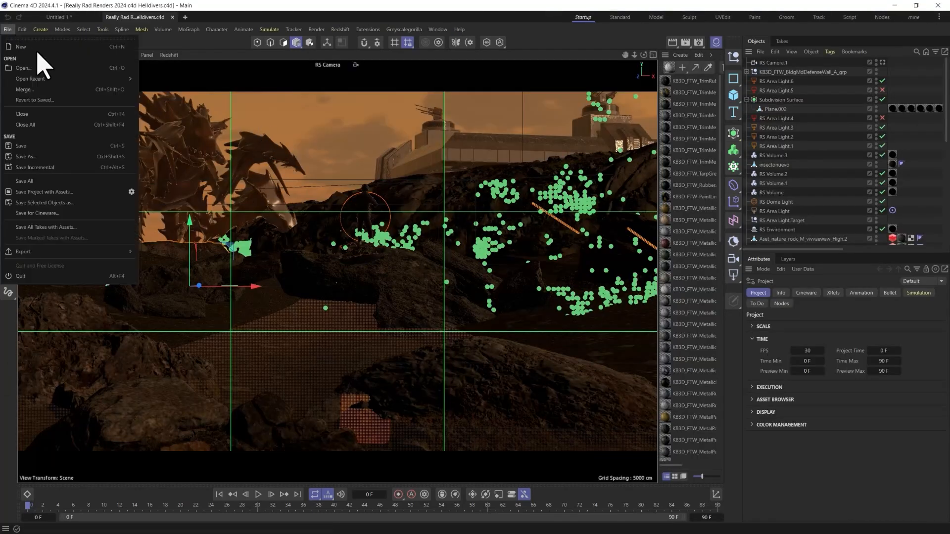
{"action": "left_click", "coordinate": [75, 89]}
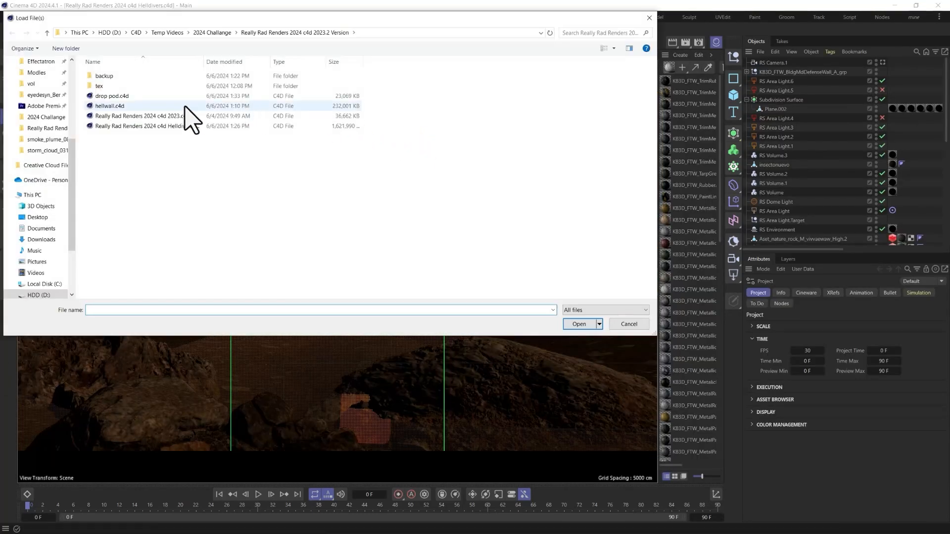
{"action": "left_click", "coordinate": [149, 96]}
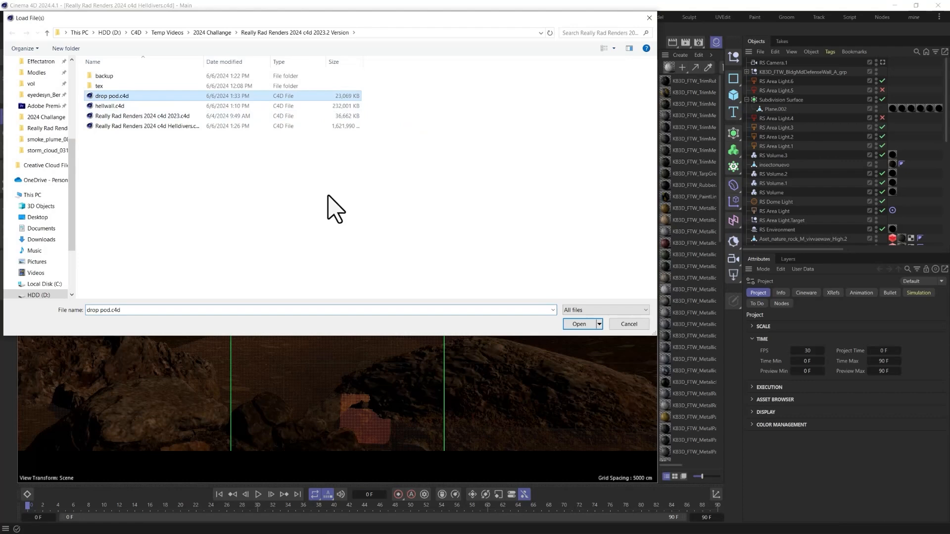
{"action": "left_click", "coordinate": [578, 324]}
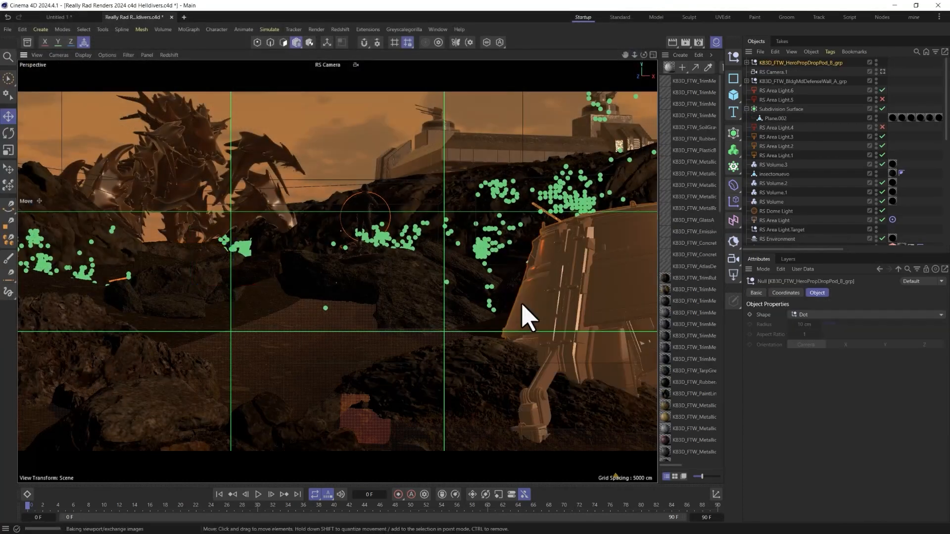
Step: Show all four views and move the drop pod farther back onto the rocky ground at the left of the camera shot
{"action": "left_click_drag", "start_coordinate": [626, 297], "coordinate": [625, 389]}
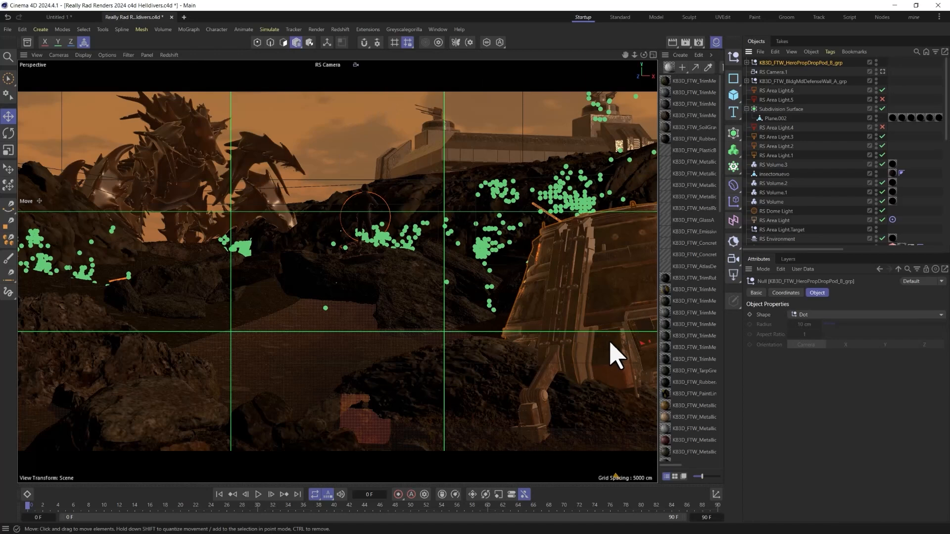
{"action": "middle_click", "coordinate": [568, 314]}
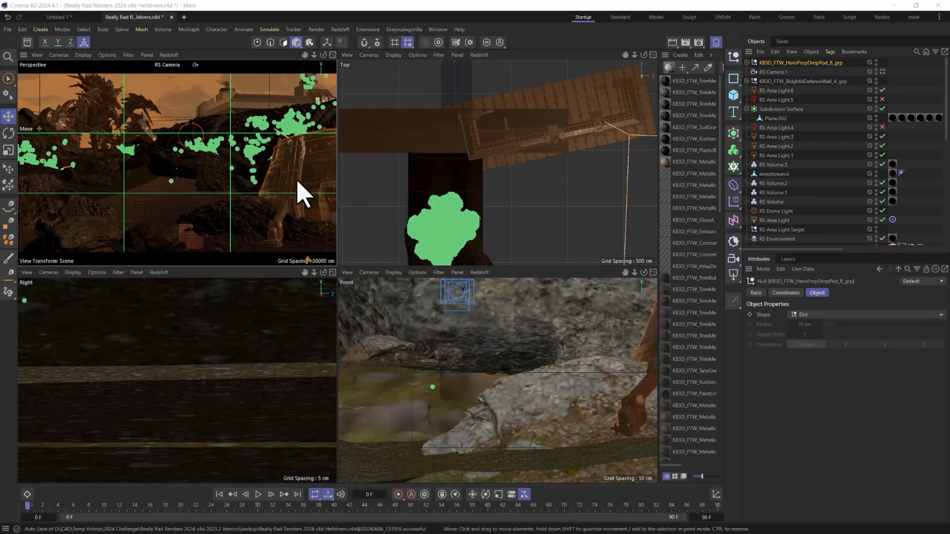
{"action": "left_click_drag", "start_coordinate": [297, 181], "coordinate": [58, 216]}
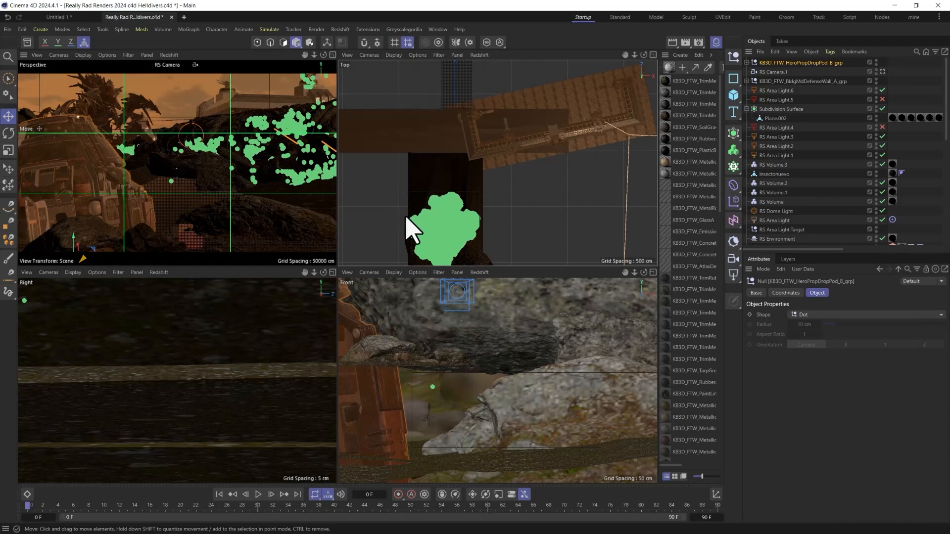
{"action": "middle_click_drag", "start_coordinate": [405, 217], "coordinate": [418, 142], "text": "alt"}
{"action": "scroll", "coordinate": [449, 240], "scroll_direction": "up", "scroll_amount": 8}
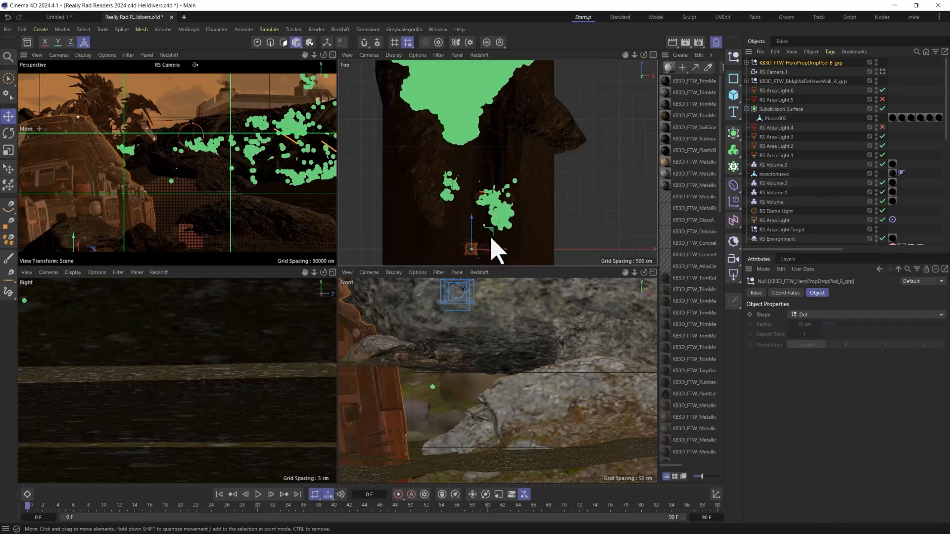
{"action": "left_click_drag", "start_coordinate": [489, 227], "coordinate": [481, 199]}
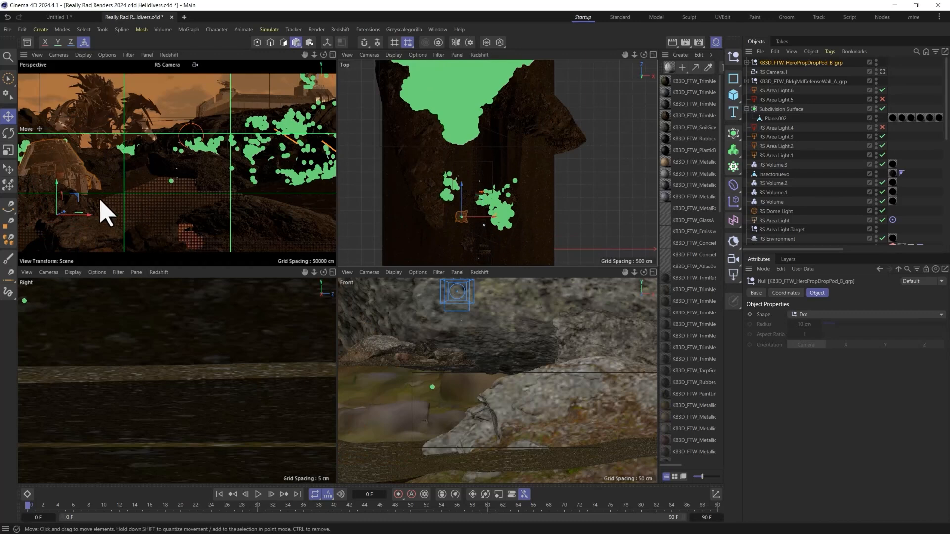
Step: Bring the drop pod closer to the camera in the left foreground of the shot and turn it slightly
{"action": "left_click_drag", "start_coordinate": [77, 195], "coordinate": [95, 189]}
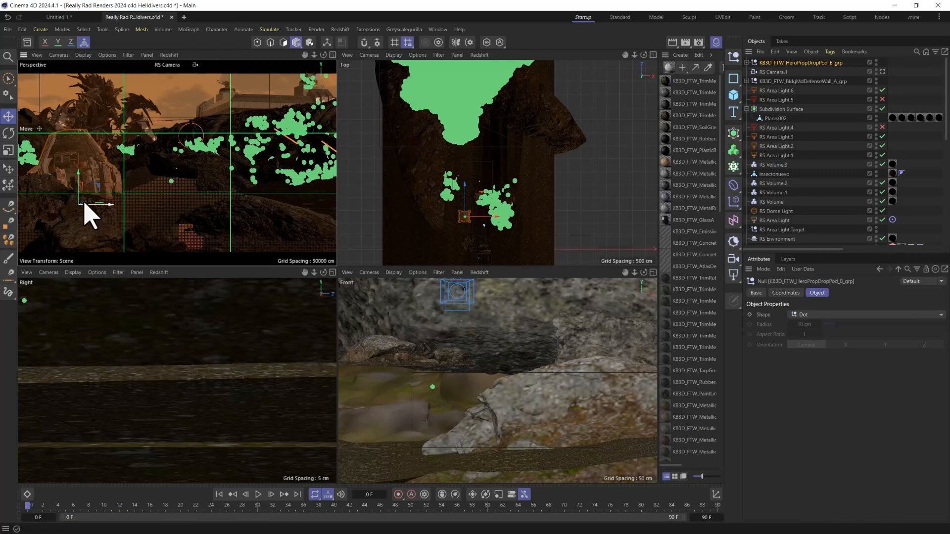
{"action": "left_click_drag", "start_coordinate": [85, 202], "coordinate": [81, 223]}
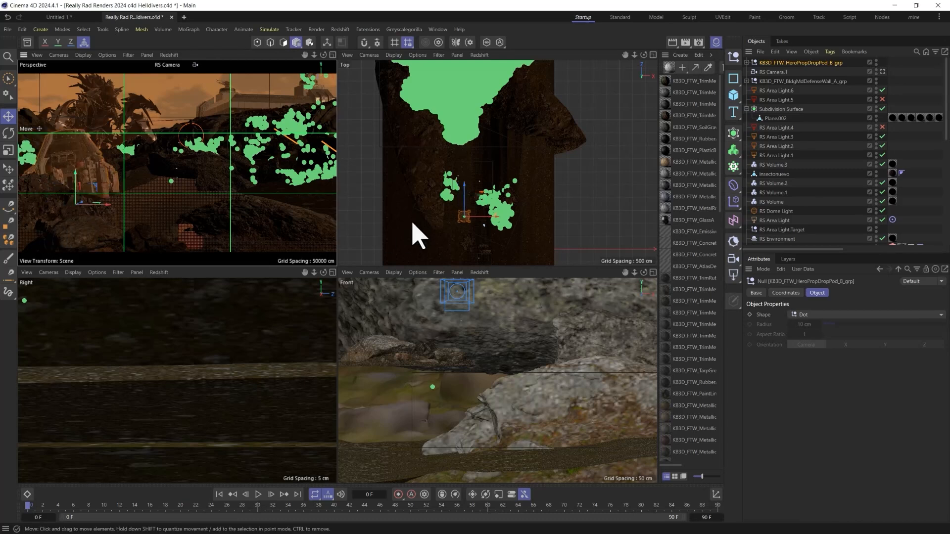
{"action": "left_click_drag", "start_coordinate": [468, 202], "coordinate": [481, 244]}
{"action": "key", "text": "r"}
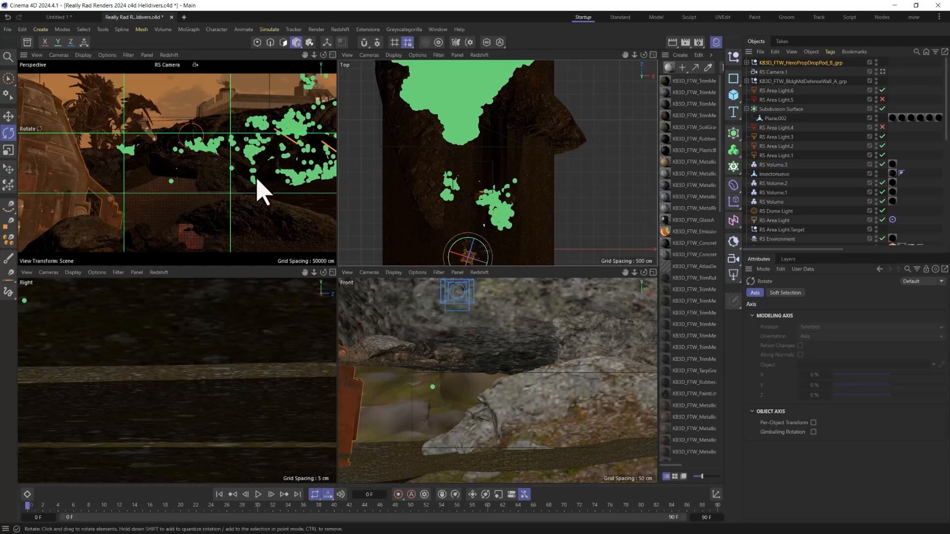
Step: Move the drop pod across to the right foreground of the camera shot and fine-tune its rotation and position there
{"action": "key", "text": "e"}
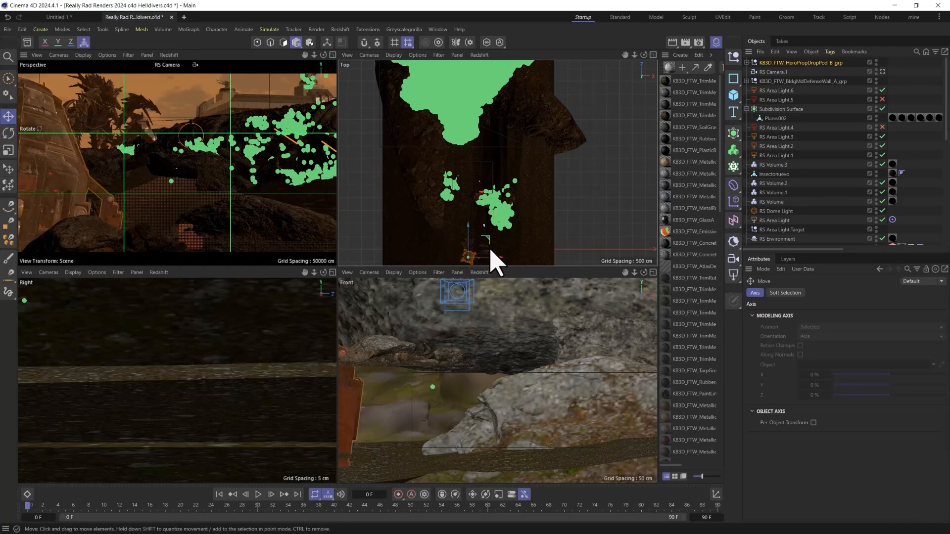
{"action": "left_click_drag", "start_coordinate": [490, 250], "coordinate": [510, 233]}
{"action": "key", "text": "r"}
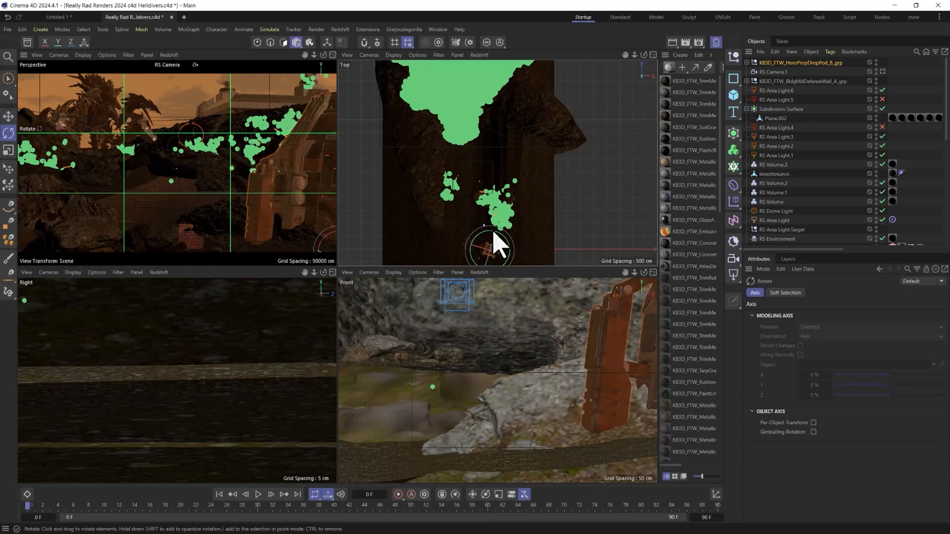
{"action": "left_click_drag", "start_coordinate": [511, 243], "coordinate": [512, 241]}
{"action": "key", "text": "e"}
{"action": "left_click_drag", "start_coordinate": [326, 213], "coordinate": [324, 206]}
{"action": "left_click_drag", "start_coordinate": [510, 236], "coordinate": [511, 236]}
{"action": "left_click_drag", "start_coordinate": [329, 218], "coordinate": [327, 210]}
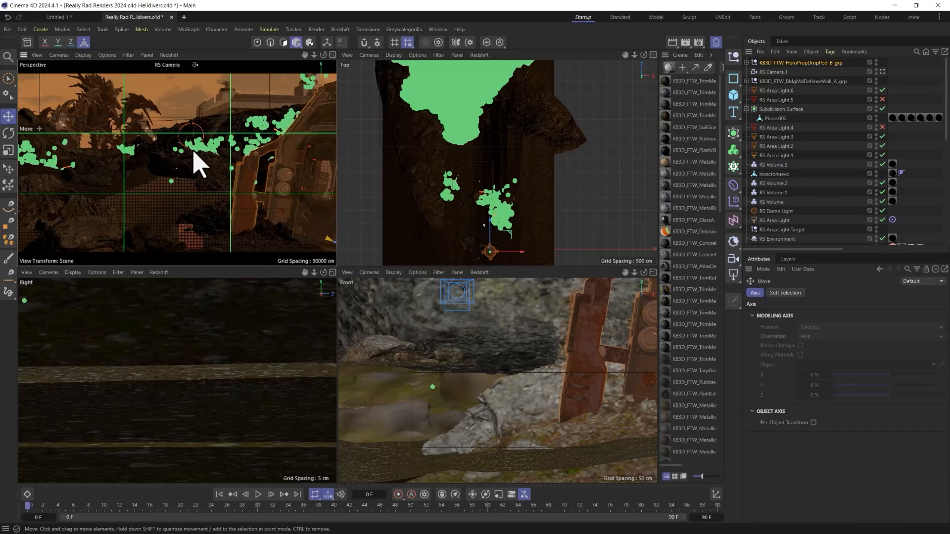
Step: Enlarge the camera view and open the Redshift RenderView, placing its window clear of most of the shot
{"action": "middle_click", "coordinate": [199, 164]}
{"action": "left_click", "coordinate": [340, 29]}
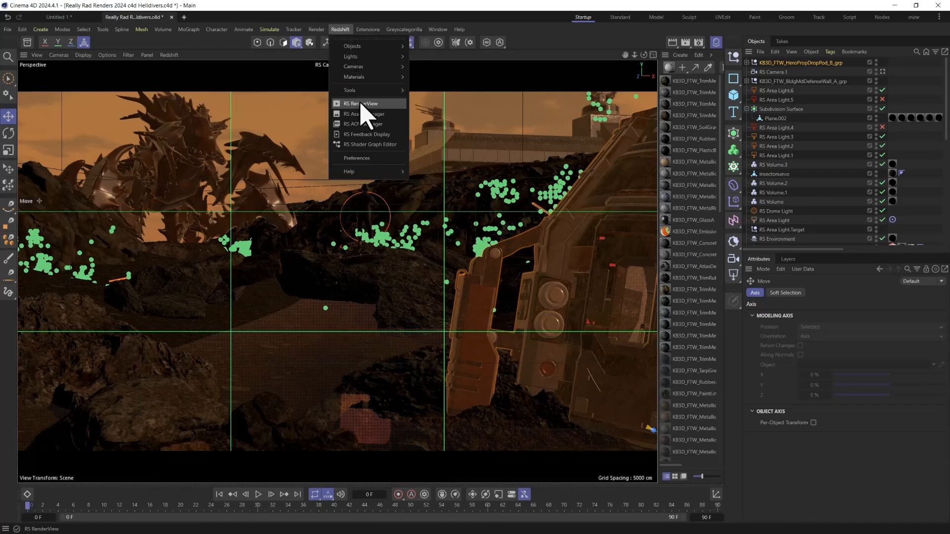
{"action": "left_click", "coordinate": [366, 116]}
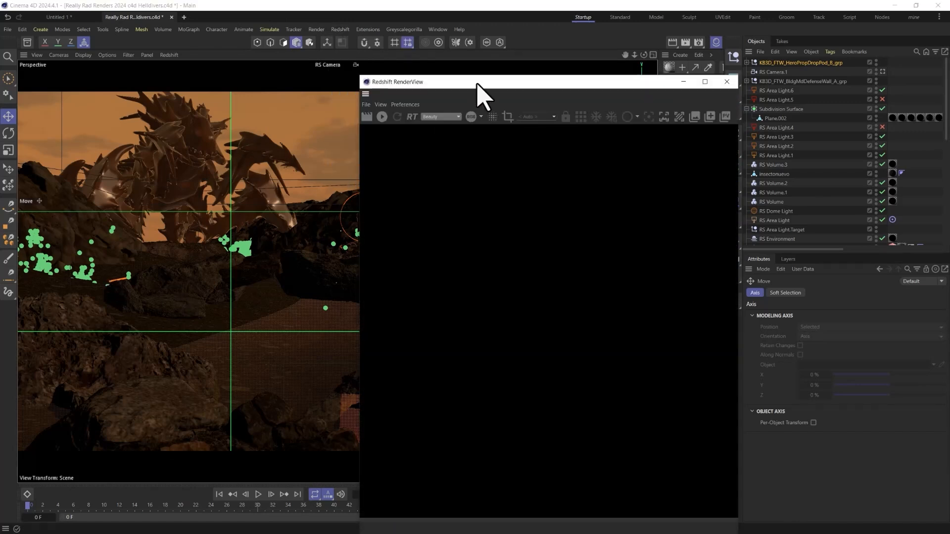
{"action": "left_click_drag", "start_coordinate": [481, 79], "coordinate": [694, 110]}
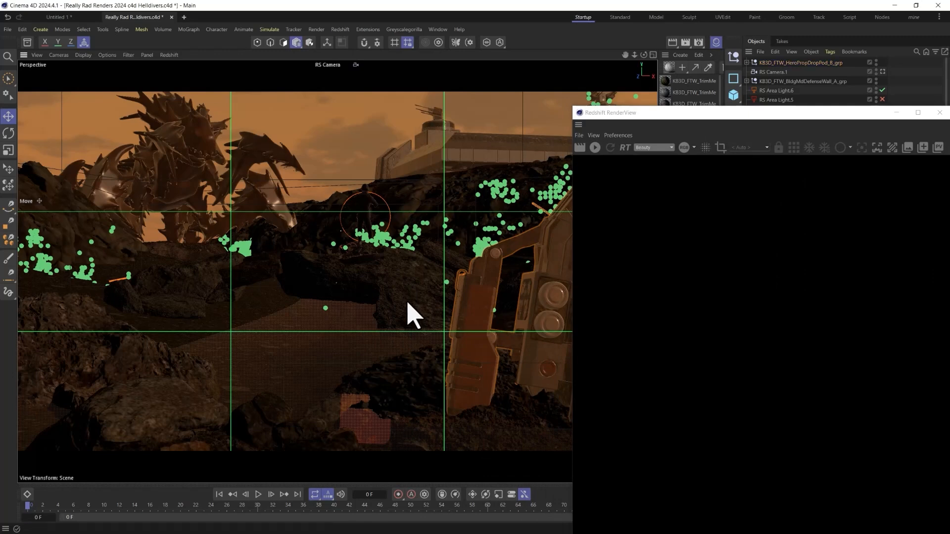
{"action": "left_click", "coordinate": [409, 304]}
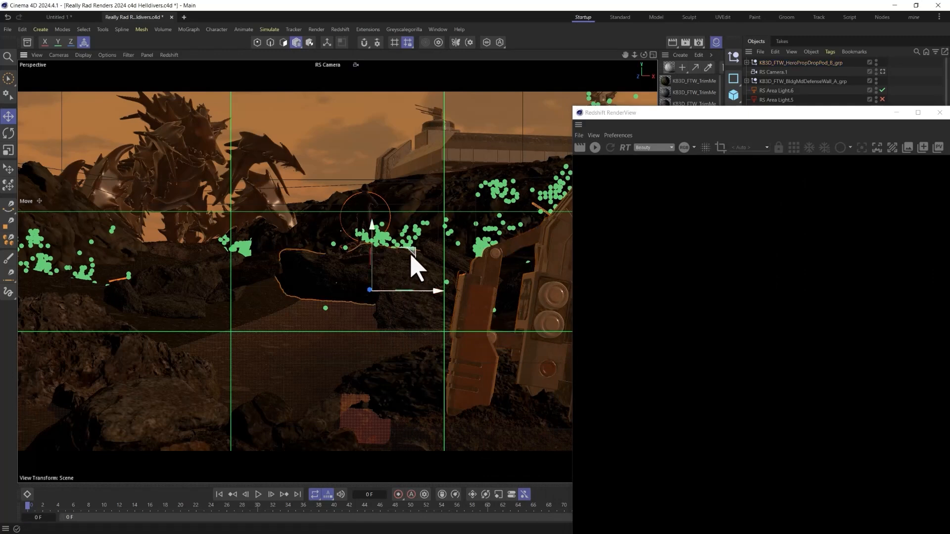
{"action": "left_click_drag", "start_coordinate": [106, 292], "coordinate": [55, 361], "text": "ctrl"}
{"action": "key", "text": "r"}
{"action": "left_click_drag", "start_coordinate": [65, 328], "coordinate": [274, 362]}
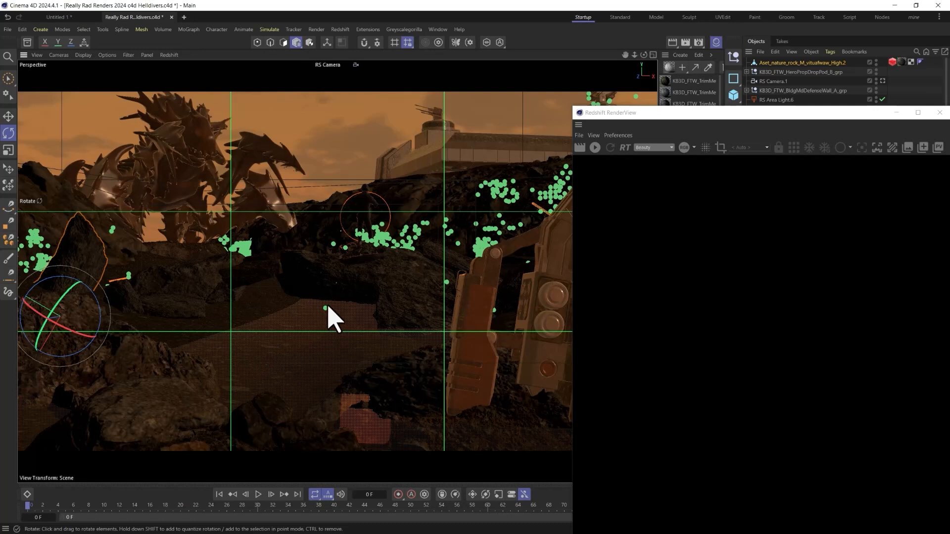
{"action": "key", "text": "Delete"}
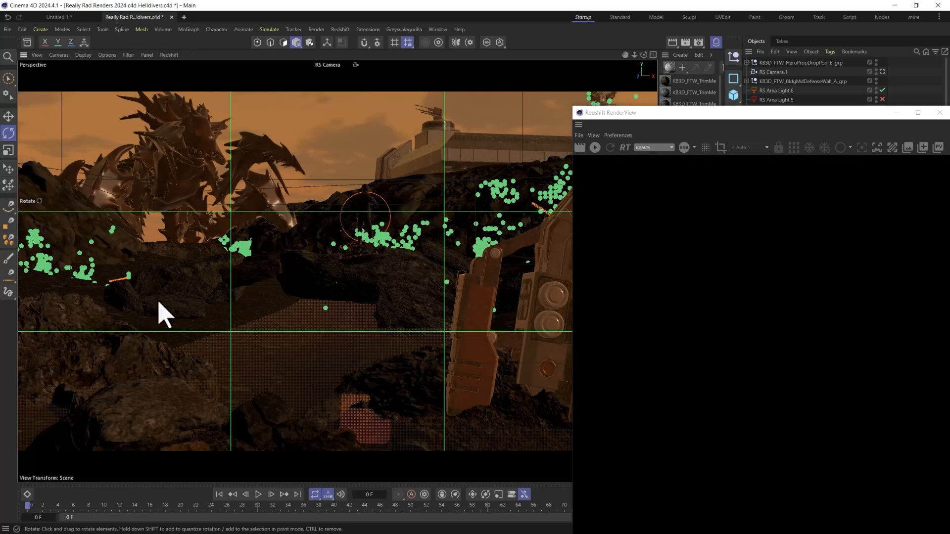
Step: Duplicate the small rock left of the path, place the copy near the shot's left edge and scale it up
{"action": "left_click", "coordinate": [138, 296]}
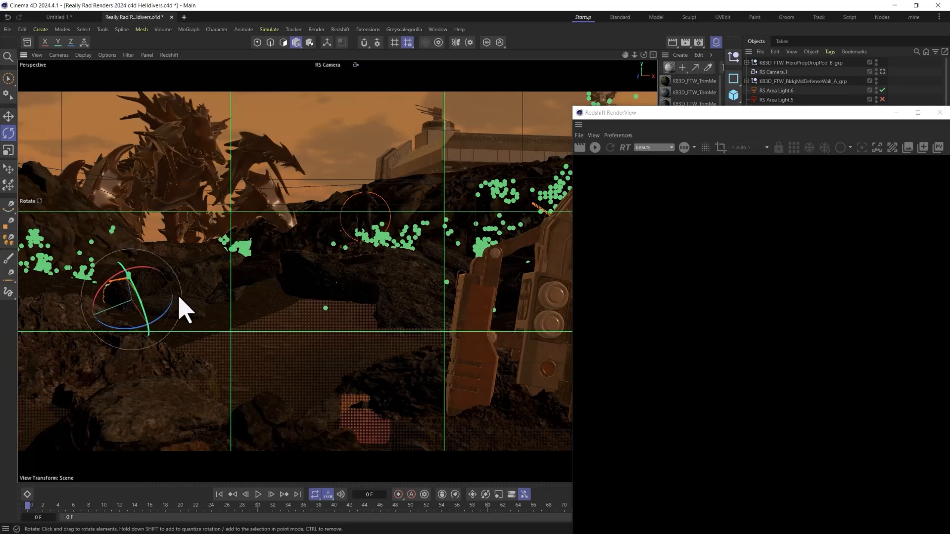
{"action": "key", "text": "e"}
{"action": "key", "text": "w"}
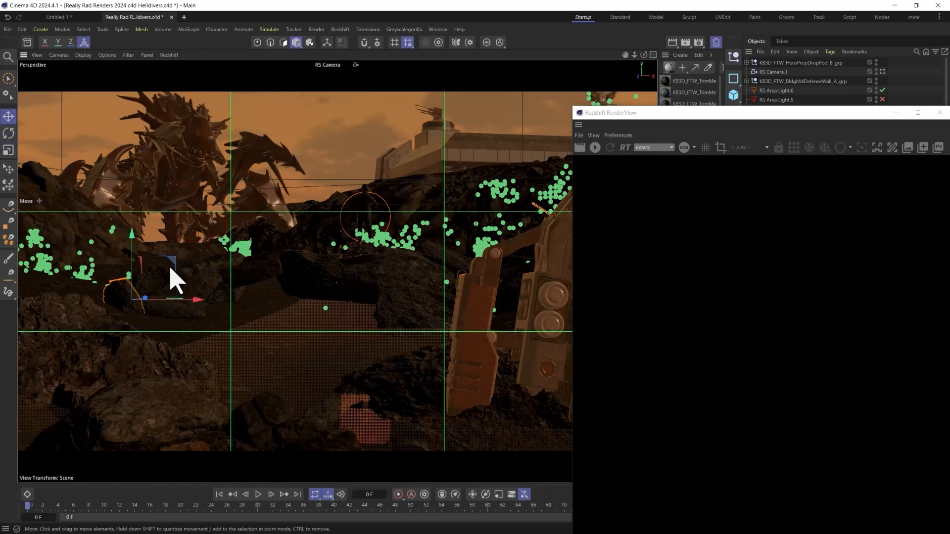
{"action": "left_click_drag", "start_coordinate": [169, 264], "coordinate": [135, 303], "text": "ctrl"}
{"action": "key", "text": "t"}
{"action": "key", "text": "ctrl+z"}
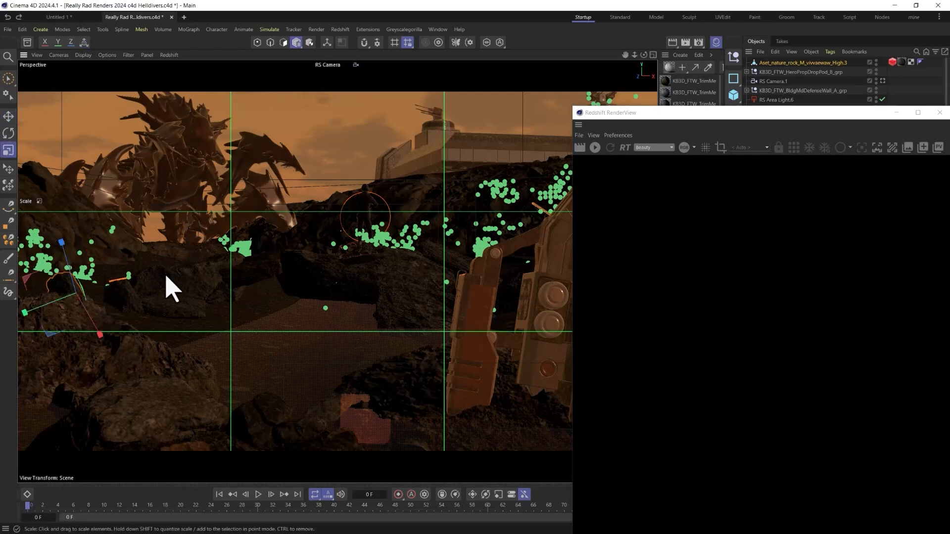
{"action": "left_click_drag", "start_coordinate": [165, 275], "coordinate": [345, 141]}
Step: Rotate the enlarged rock copy so it stands upright and shift it slightly inward from the shot's left edge
{"action": "key", "text": "r"}
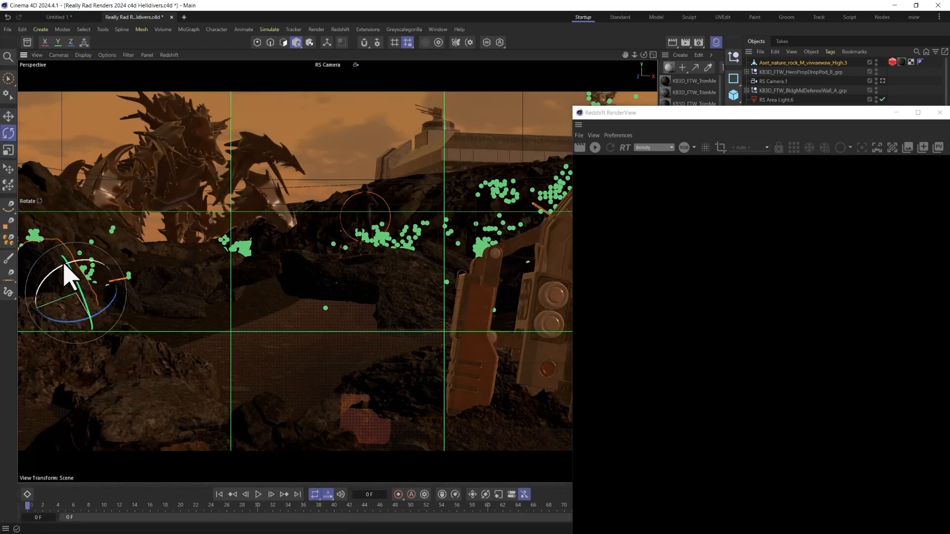
{"action": "left_click_drag", "start_coordinate": [63, 269], "coordinate": [45, 280]}
{"action": "key", "text": "e"}
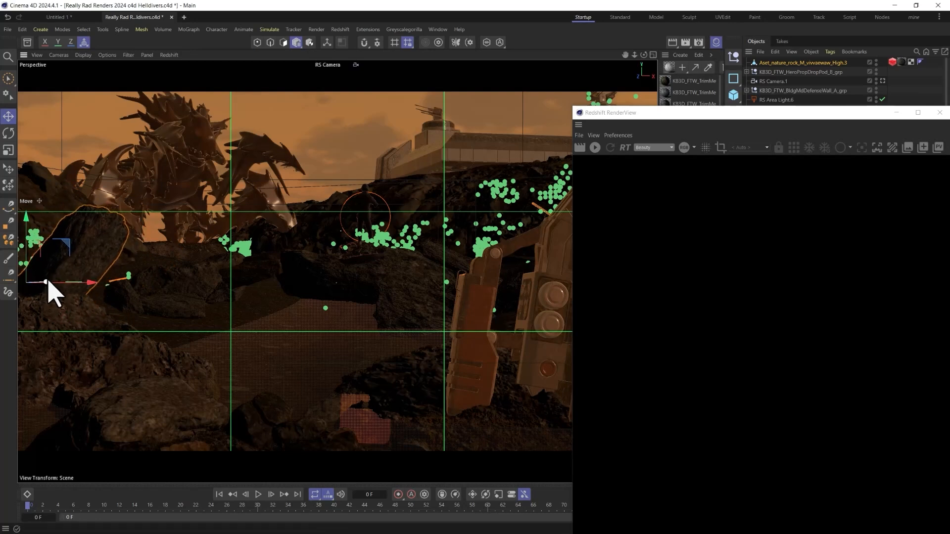
{"action": "left_click_drag", "start_coordinate": [47, 280], "coordinate": [96, 280]}
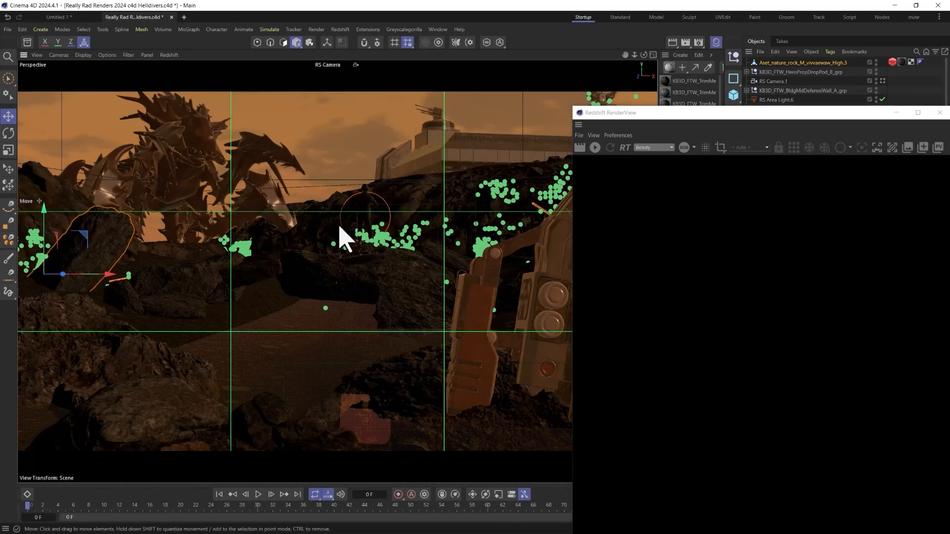
Step: Move the rock copy farther left and closer to the camera using all four views, and adjust its scale and rotation
{"action": "left_click_drag", "start_coordinate": [651, 112], "coordinate": [712, 120]}
{"action": "middle_click", "coordinate": [186, 277]}
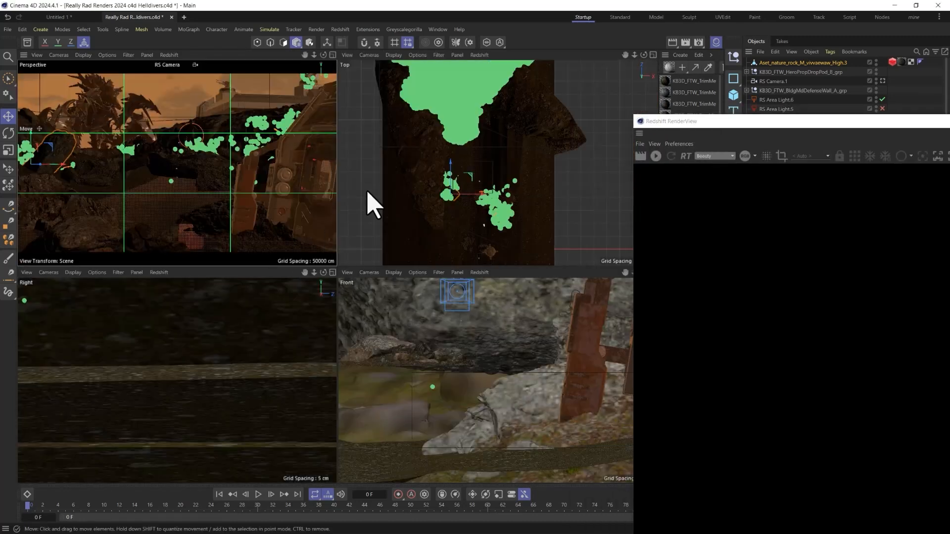
{"action": "mouse_move", "coordinate": [460, 180]}
{"action": "left_mouse_down"}
{"action": "mouse_move", "coordinate": [452, 187]}
{"action": "mouse_move", "coordinate": [451, 178]}
{"action": "left_mouse_up"}
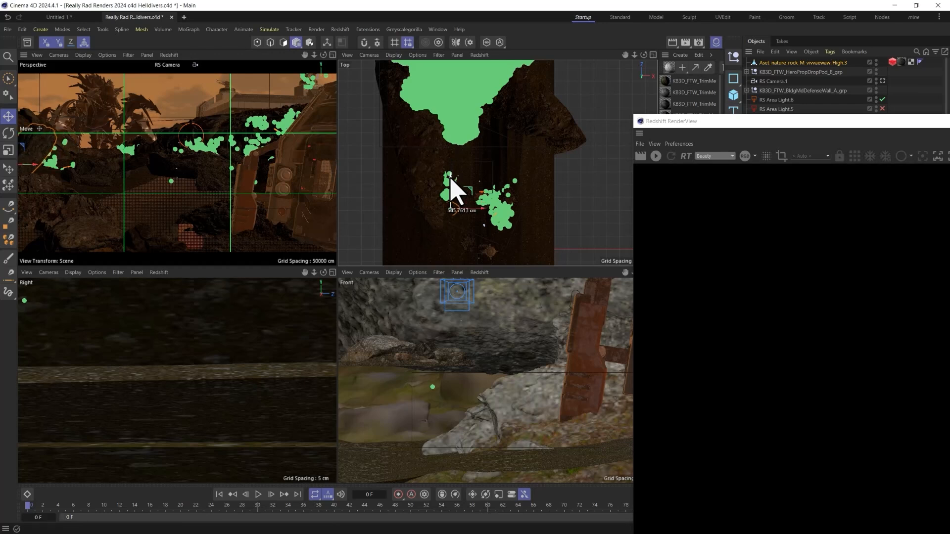
{"action": "key", "text": "t"}
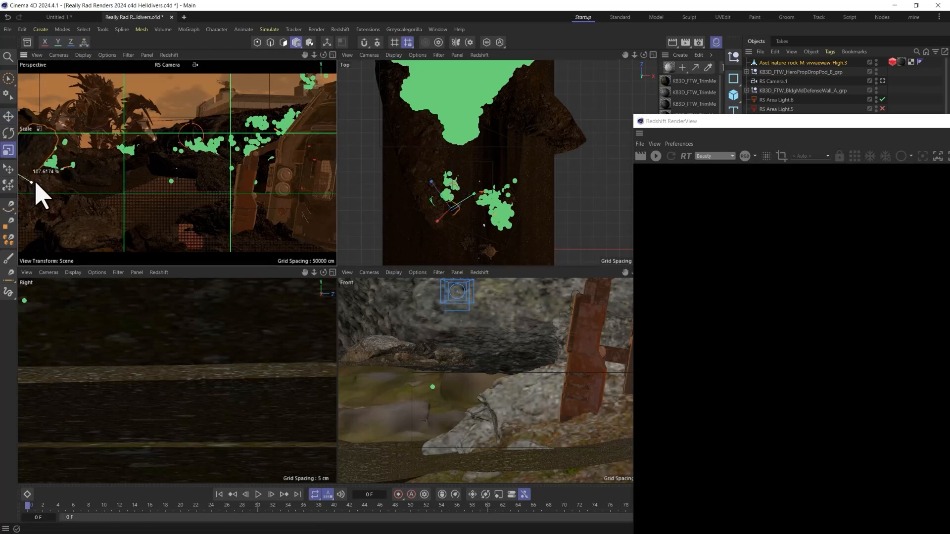
{"action": "key", "text": "r"}
{"action": "left_click_drag", "start_coordinate": [37, 147], "coordinate": [37, 161]}
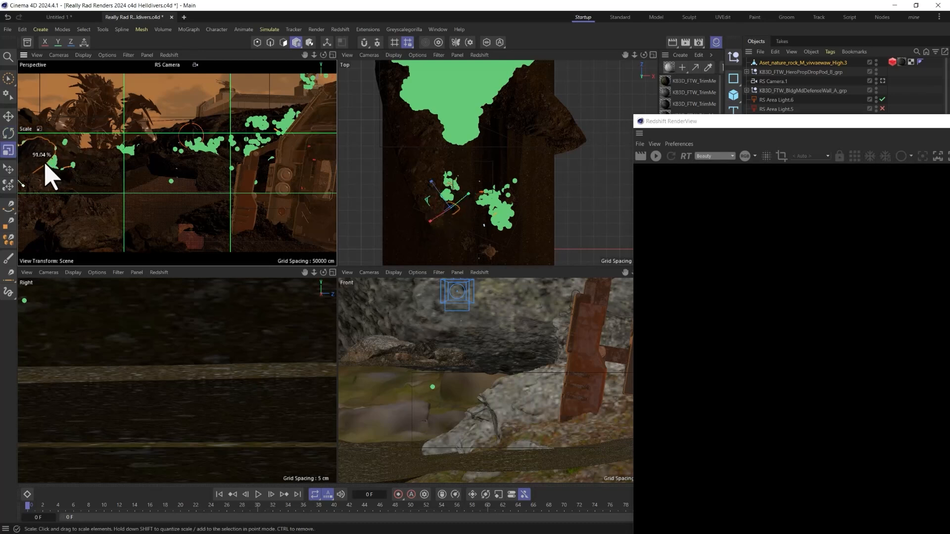
Step: Make a second copy of the rock just below the first, then rotate it and scale it down
{"action": "key", "text": "e"}
{"action": "left_click_drag", "start_coordinate": [36, 153], "coordinate": [34, 173], "text": "ctrl"}
{"action": "key", "text": "t"}
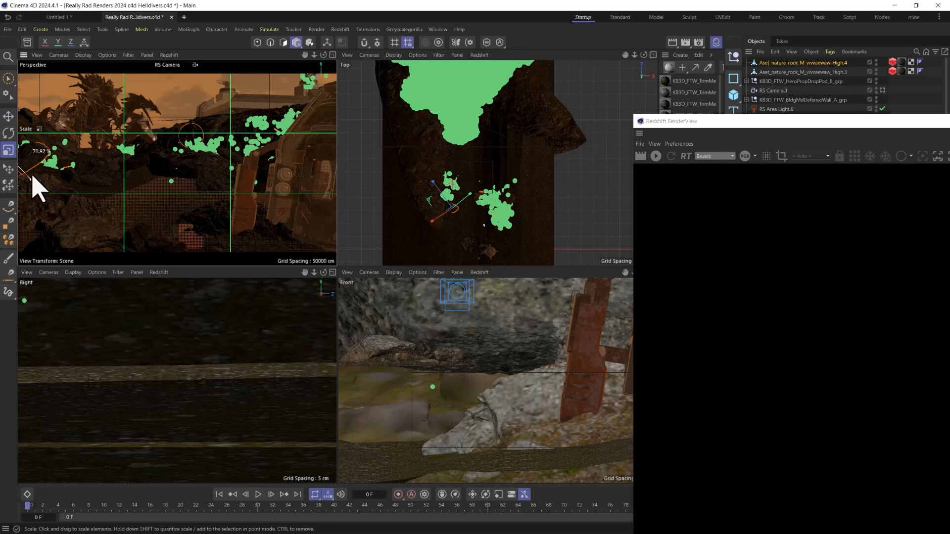
{"action": "key", "text": "r"}
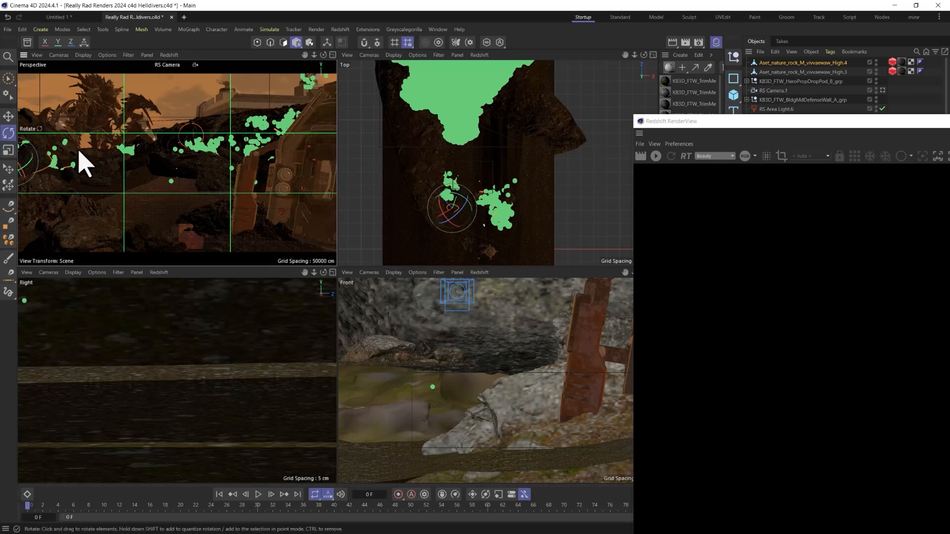
{"action": "left_click_drag", "start_coordinate": [26, 170], "coordinate": [64, 197]}
{"action": "key", "text": "t"}
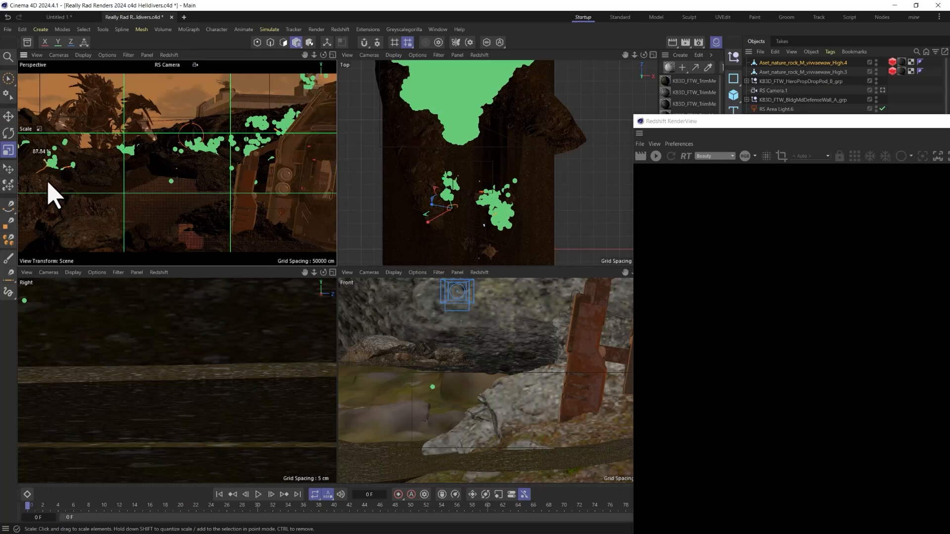
Step: Enlarge the camera view, shrink the second rock copy further and move it onto the ground at the shot's left side
{"action": "middle_click", "coordinate": [53, 194]}
{"action": "key", "text": "e"}
{"action": "left_click_drag", "start_coordinate": [46, 254], "coordinate": [81, 216]}
{"action": "key", "text": "t"}
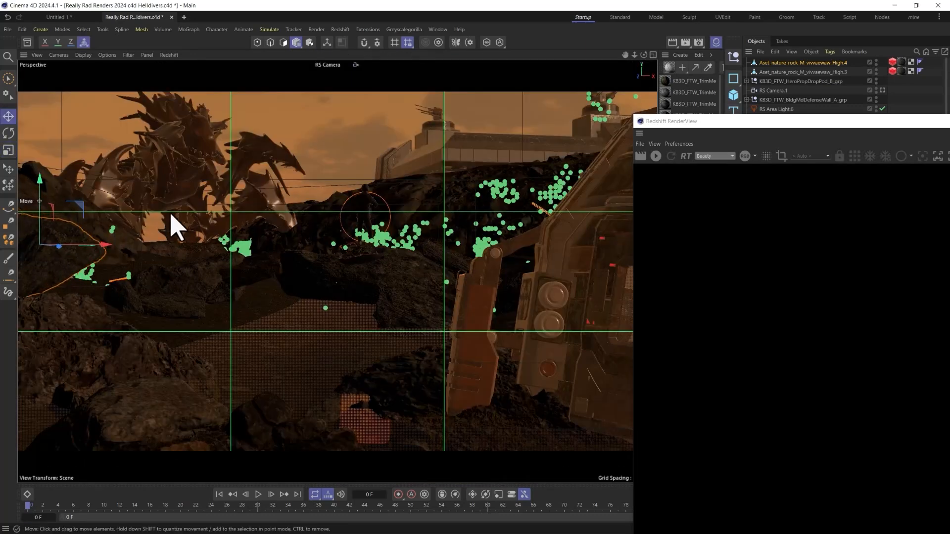
{"action": "left_click_drag", "start_coordinate": [172, 218], "coordinate": [35, 264]}
{"action": "key", "text": "e"}
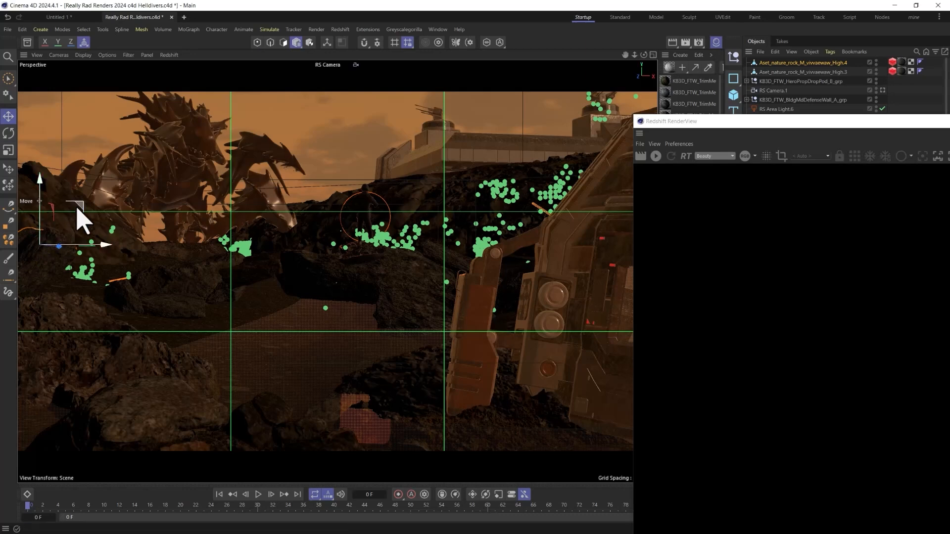
{"action": "left_click_drag", "start_coordinate": [76, 203], "coordinate": [99, 218]}
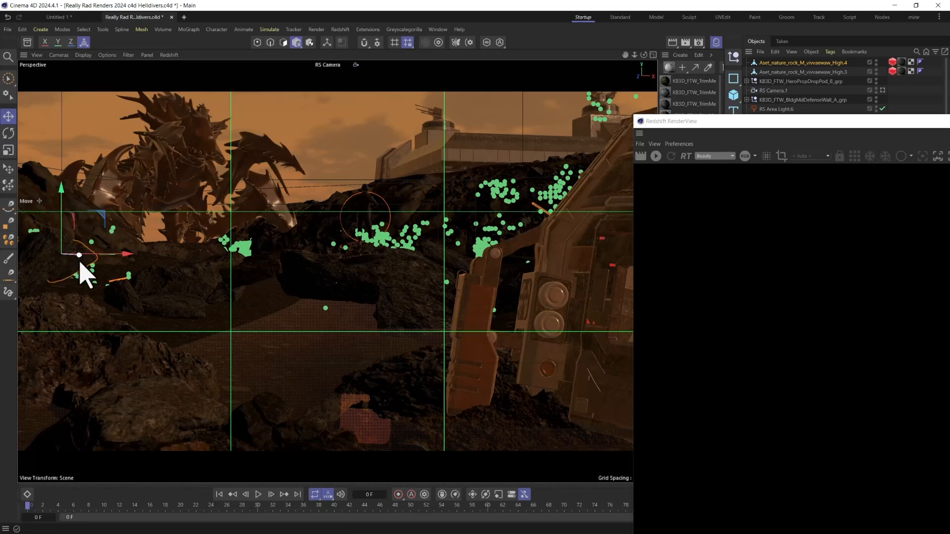
{"action": "mouse_move", "coordinate": [80, 262]}
{"action": "left_mouse_down"}
{"action": "mouse_move", "coordinate": [69, 263]}
{"action": "mouse_move", "coordinate": [91, 254]}
{"action": "left_mouse_up"}
Step: Reposition the second rock copy in the top view, rotate it and lower it into the ground in the camera shot
{"action": "middle_click", "coordinate": [182, 241]}
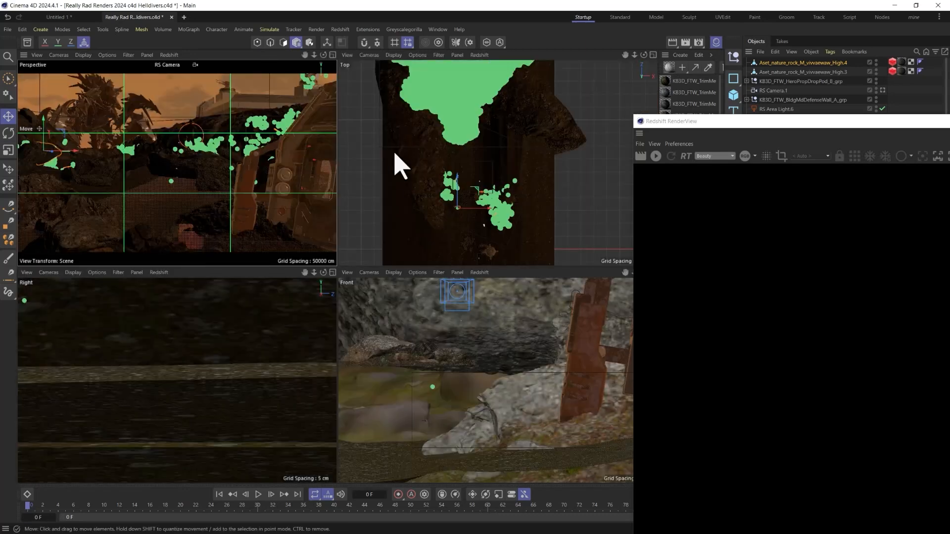
{"action": "scroll", "coordinate": [468, 217], "scroll_direction": "up", "scroll_amount": 5}
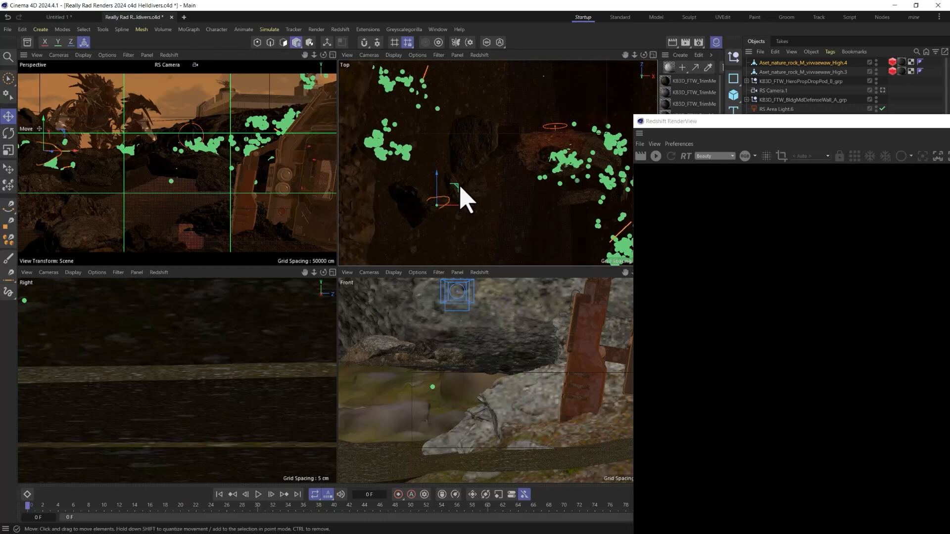
{"action": "key", "text": "r"}
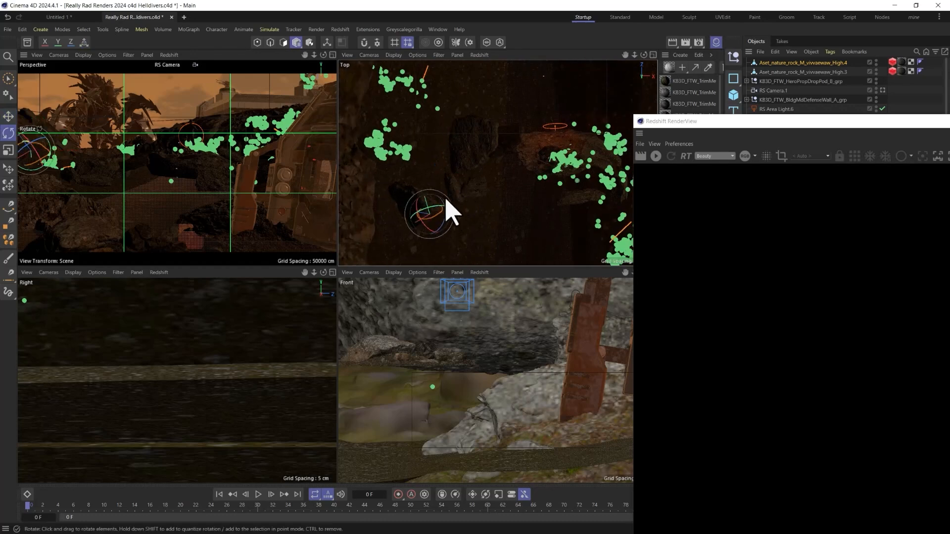
{"action": "key", "text": "e"}
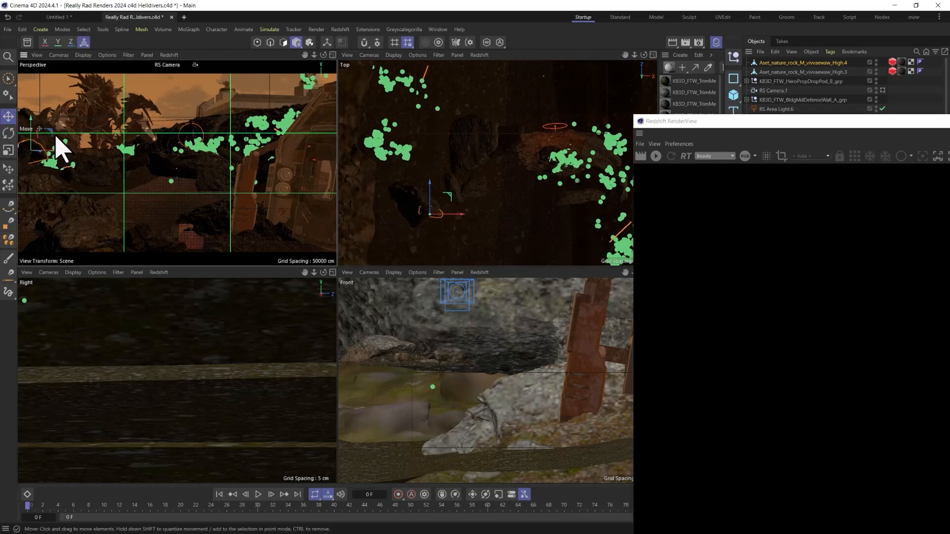
{"action": "left_click_drag", "start_coordinate": [56, 137], "coordinate": [55, 164]}
{"action": "middle_click", "coordinate": [49, 161]}
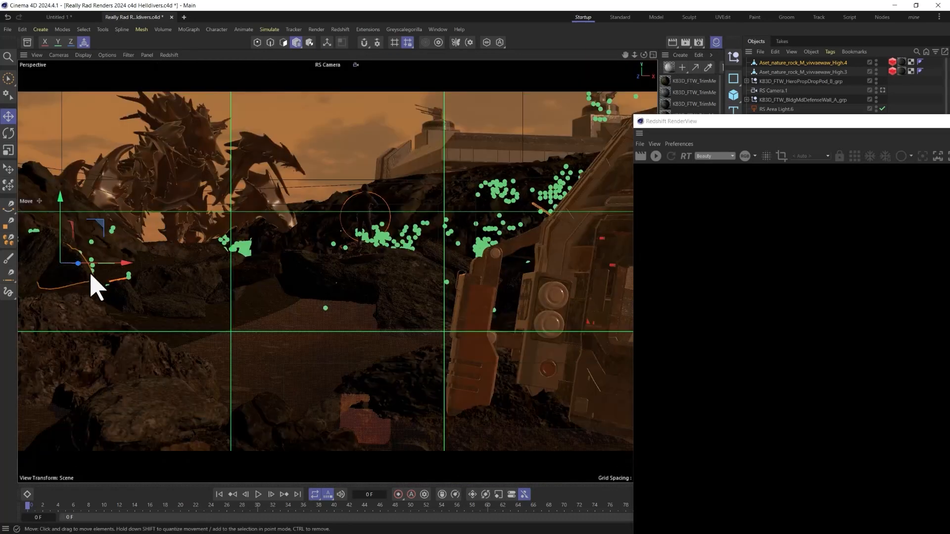
Step: Scale and rotate the second rock copy and shift it farther toward the left edge of the camera shot
{"action": "key", "text": "r"}
{"action": "key", "text": "t"}
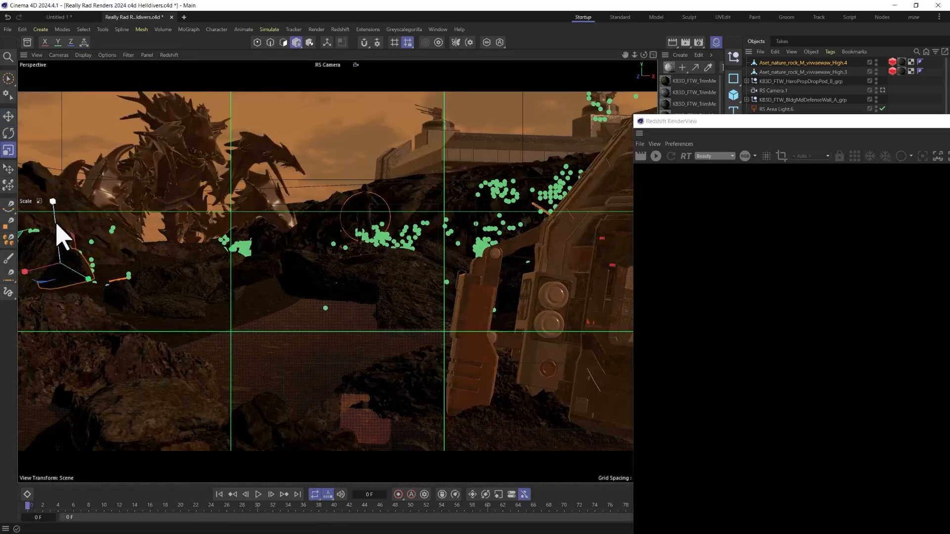
{"action": "key", "text": "r"}
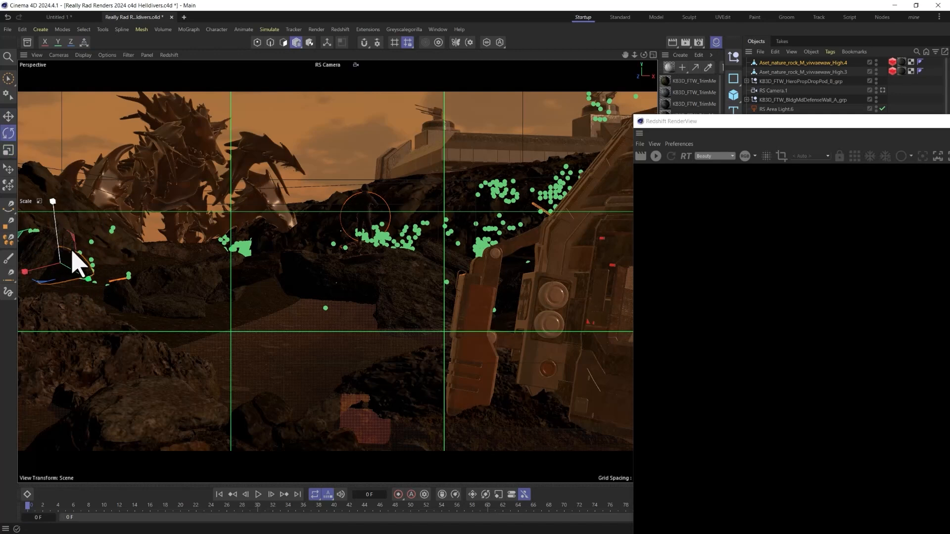
{"action": "left_click_drag", "start_coordinate": [97, 265], "coordinate": [69, 247]}
{"action": "key", "text": "e"}
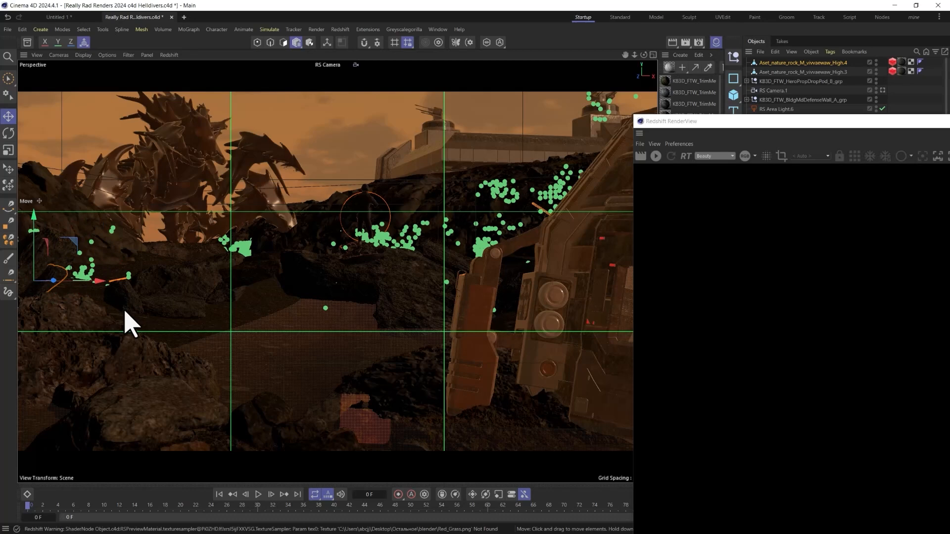
Step: Start the live Redshift render of the scene, enlarge the render window and frame the image at 80%
{"action": "left_click_drag", "start_coordinate": [648, 119], "coordinate": [314, 65]}
{"action": "left_click", "coordinate": [322, 102]}
{"action": "left_click_drag", "start_coordinate": [299, 133], "coordinate": [46, 148]}
{"action": "scroll", "coordinate": [324, 253], "scroll_direction": "down", "scroll_amount": 3}
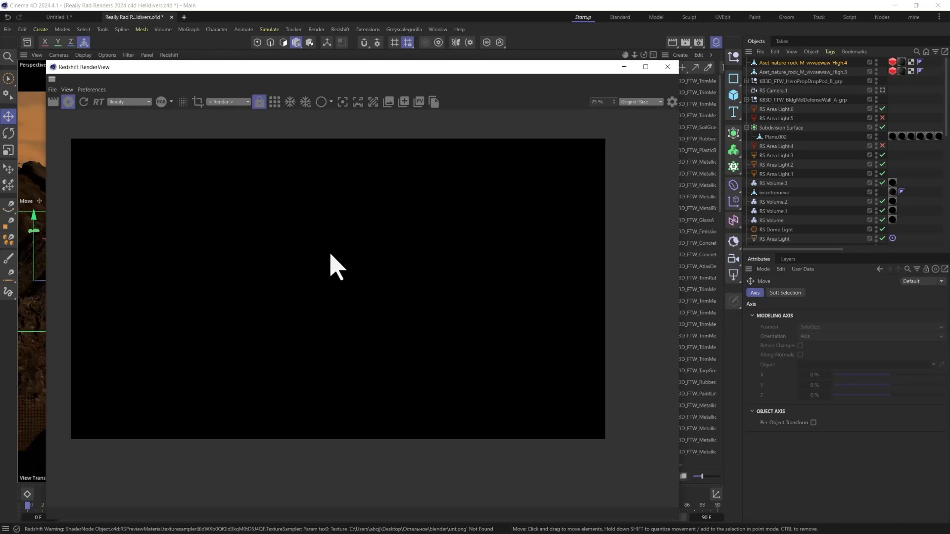
{"action": "scroll", "coordinate": [329, 253], "scroll_direction": "up", "scroll_amount": 1}
{"action": "middle_click_drag", "start_coordinate": [305, 270], "coordinate": [324, 282]}
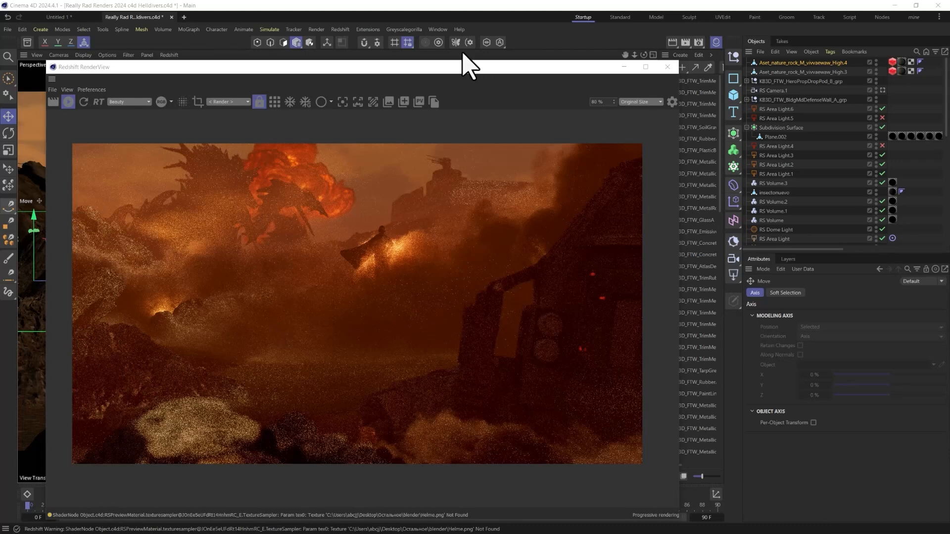
Step: Select the drop pod group, rotate it and reposition it at the right side of the camera shot
{"action": "left_click_drag", "start_coordinate": [433, 65], "coordinate": [184, 96]}
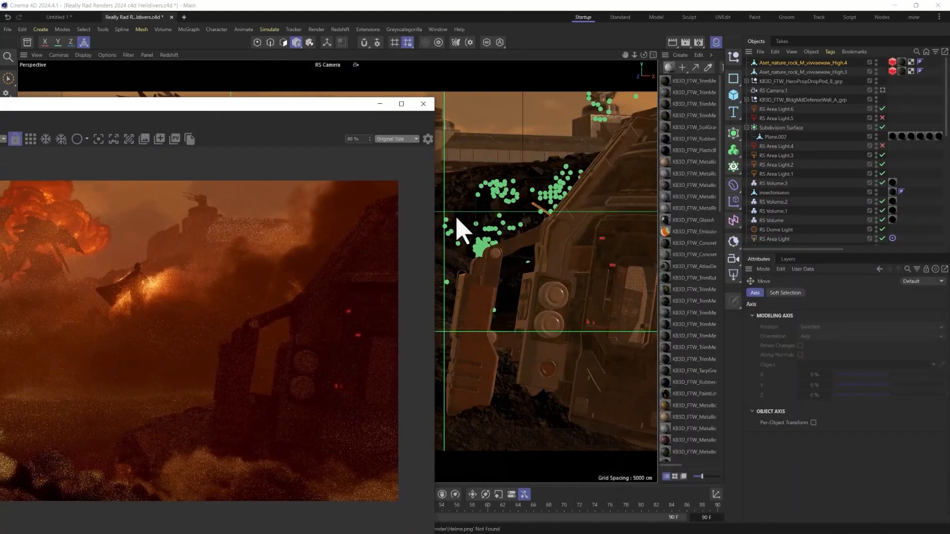
{"action": "left_click", "coordinate": [772, 81]}
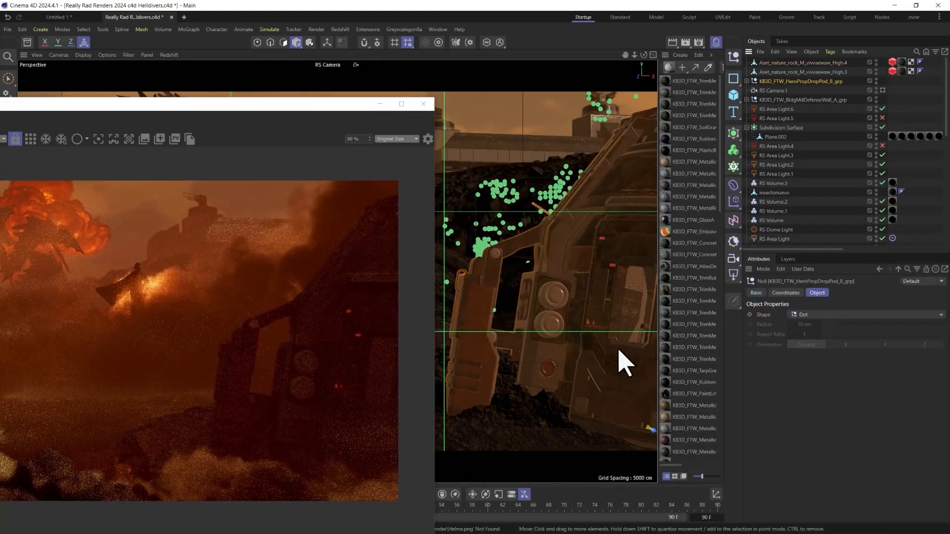
{"action": "key", "text": "r"}
{"action": "left_click_drag", "start_coordinate": [642, 441], "coordinate": [606, 386]}
{"action": "left_click_drag", "start_coordinate": [608, 305], "coordinate": [627, 370]}
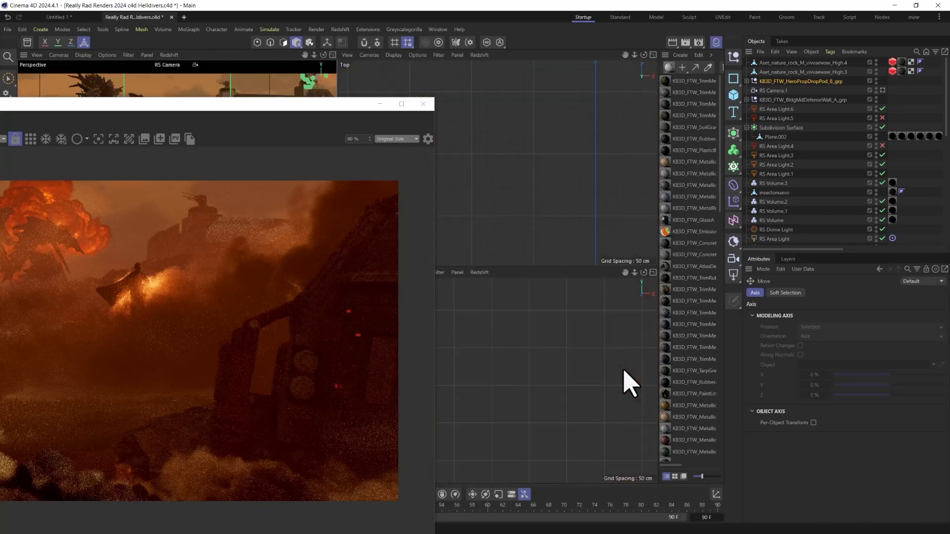
Step: Switch to the four-view layout and move the drop pod slightly left in the camera view beside the render
{"action": "middle_click", "coordinate": [627, 384]}
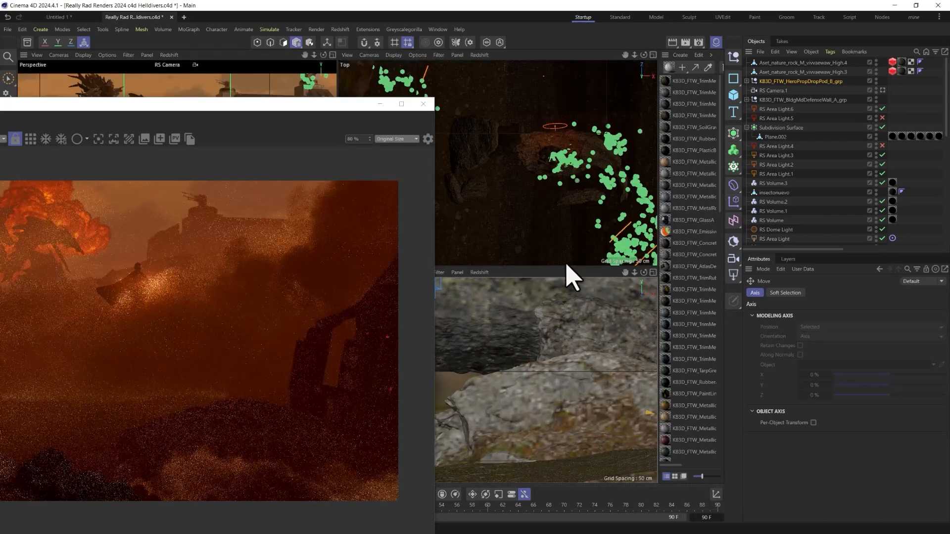
{"action": "left_click_drag", "start_coordinate": [248, 104], "coordinate": [192, 63]}
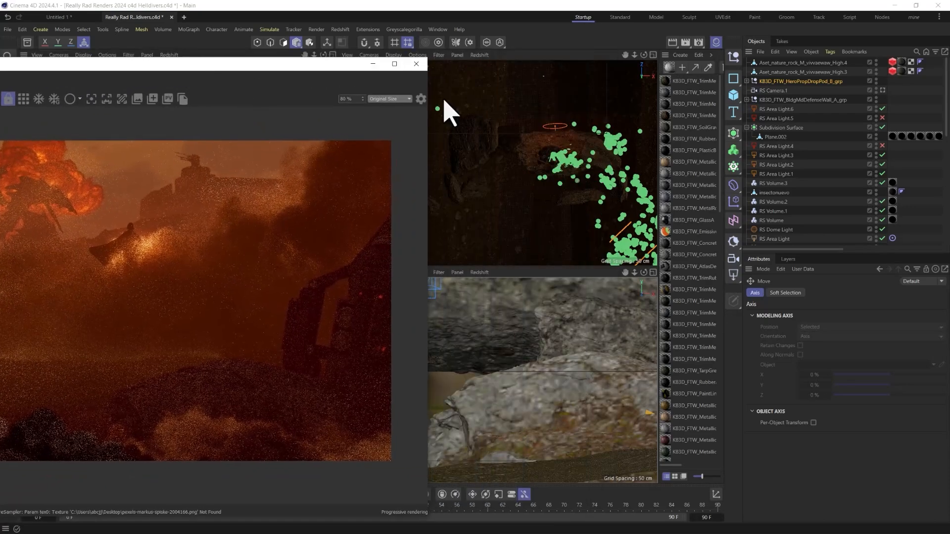
{"action": "left_click", "coordinate": [781, 81]}
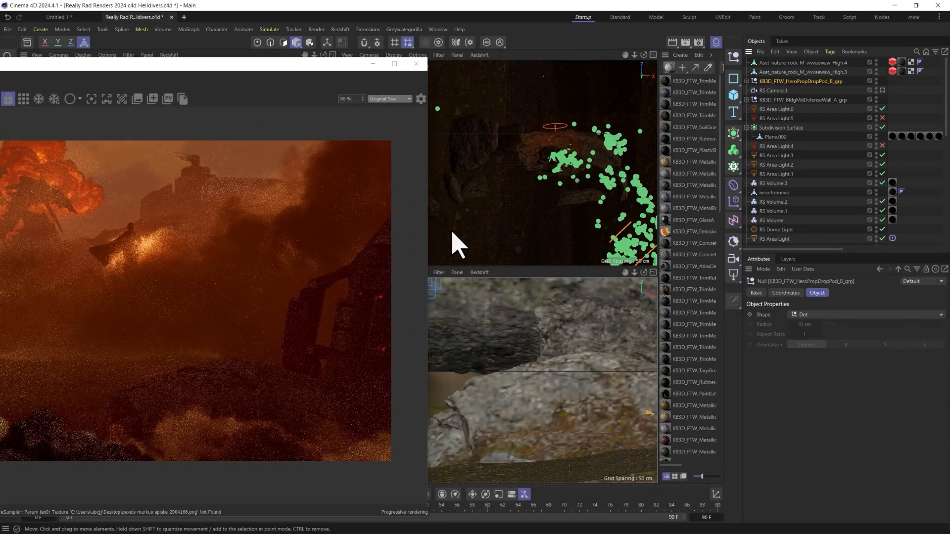
{"action": "left_click_drag", "start_coordinate": [316, 67], "coordinate": [844, 69]}
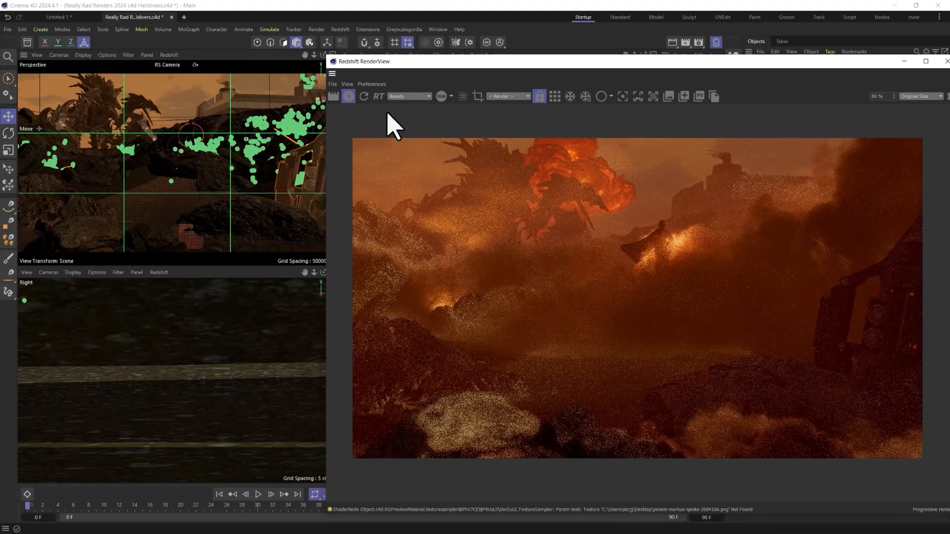
{"action": "left_click_drag", "start_coordinate": [314, 197], "coordinate": [286, 193]}
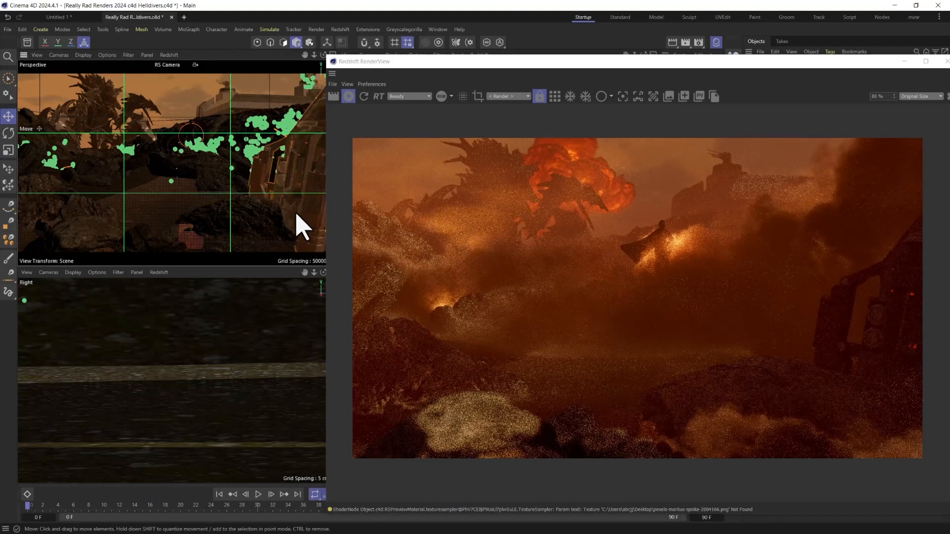
{"action": "left_click_drag", "start_coordinate": [463, 63], "coordinate": [803, 135]}
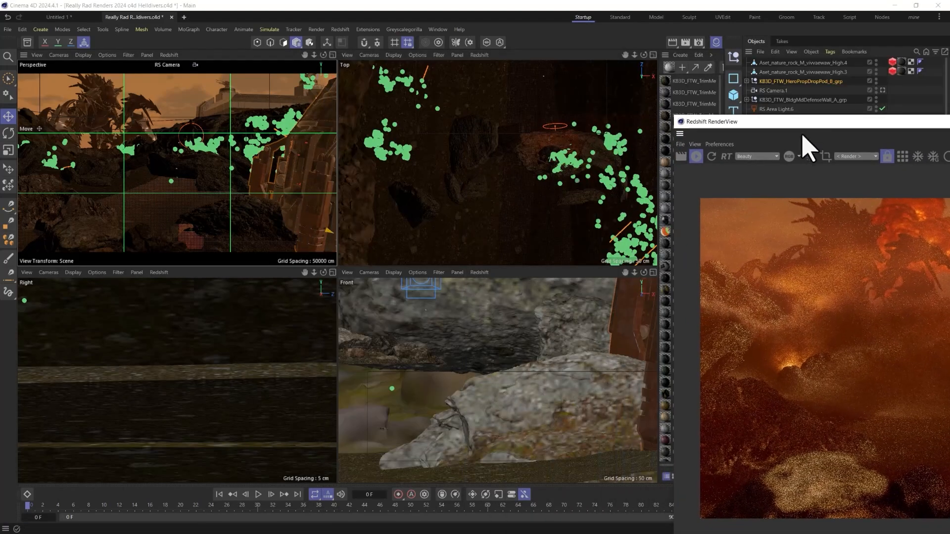
Step: Reposition the drop pod in the top view, rotate it about its vertical axis and check it in the render
{"action": "scroll", "coordinate": [595, 212], "scroll_direction": "down", "scroll_amount": 5}
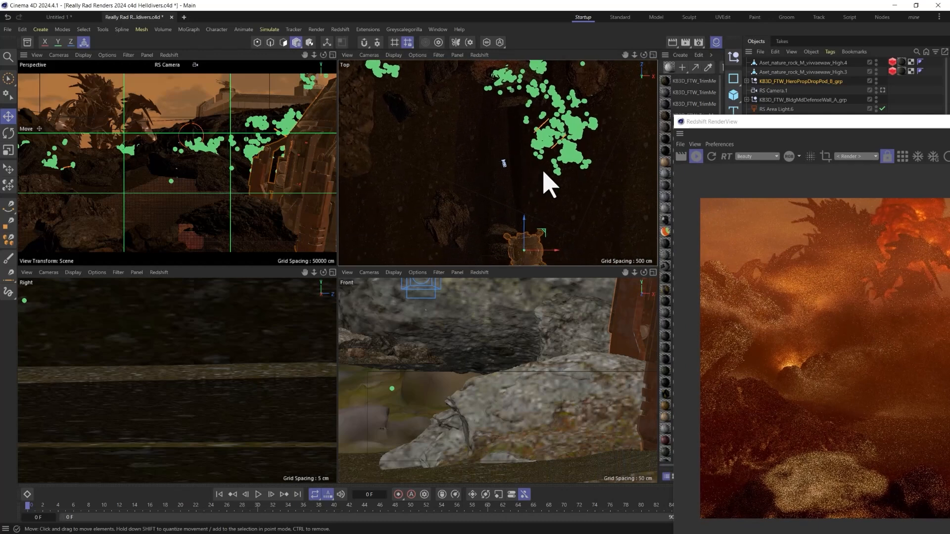
{"action": "middle_click_drag", "start_coordinate": [543, 173], "coordinate": [554, 124], "text": "alt"}
{"action": "left_click_drag", "start_coordinate": [555, 184], "coordinate": [556, 191]}
{"action": "key", "text": "r"}
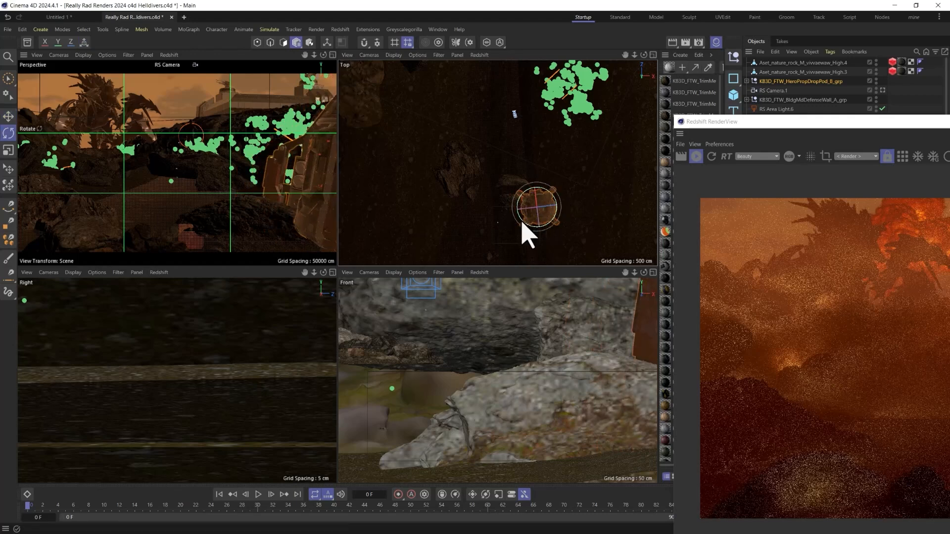
{"action": "left_click_drag", "start_coordinate": [522, 223], "coordinate": [524, 225]}
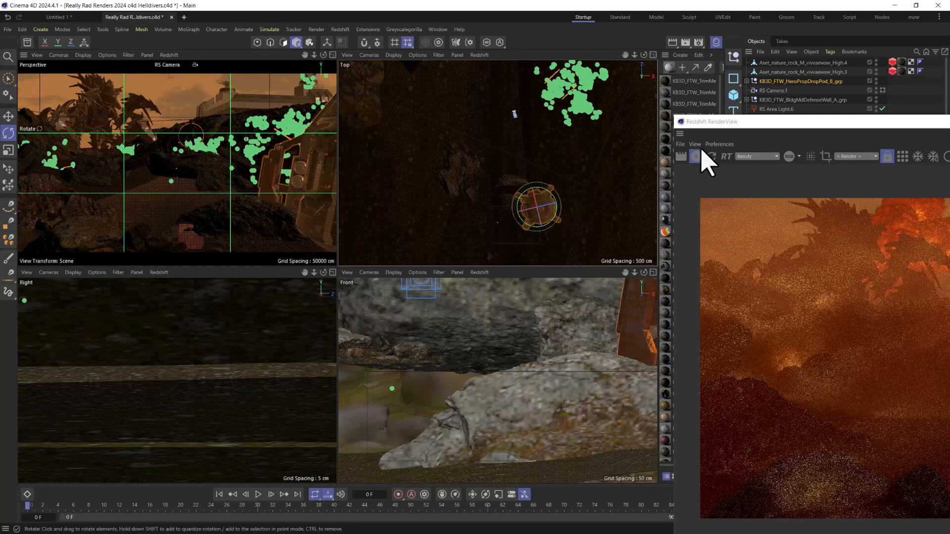
{"action": "left_click_drag", "start_coordinate": [764, 123], "coordinate": [212, 83]}
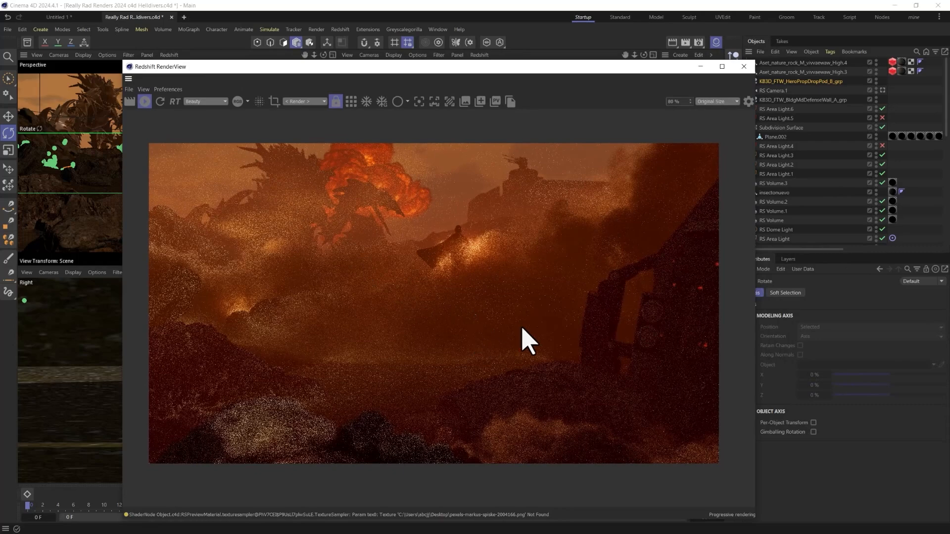
{"action": "left_click_drag", "start_coordinate": [437, 70], "coordinate": [745, 209]}
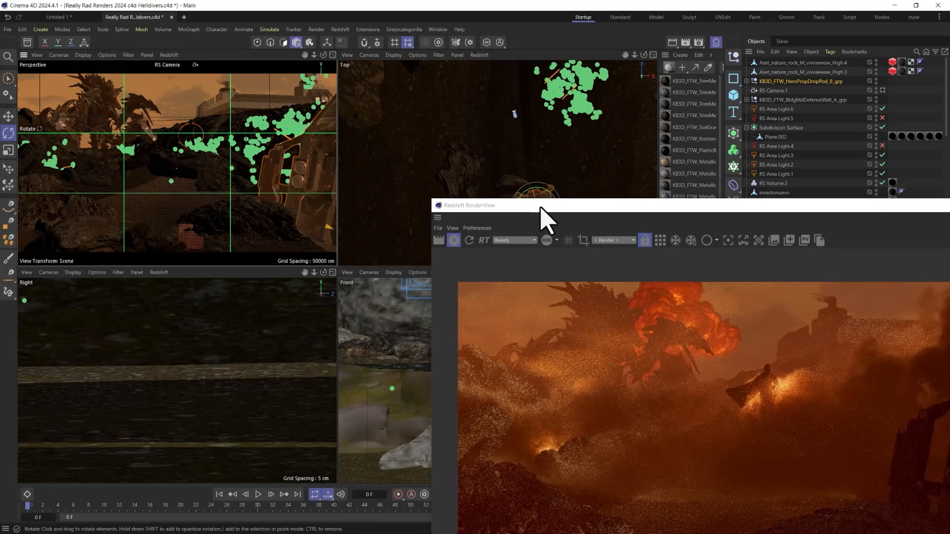
{"action": "left_click_drag", "start_coordinate": [539, 206], "coordinate": [562, 256]}
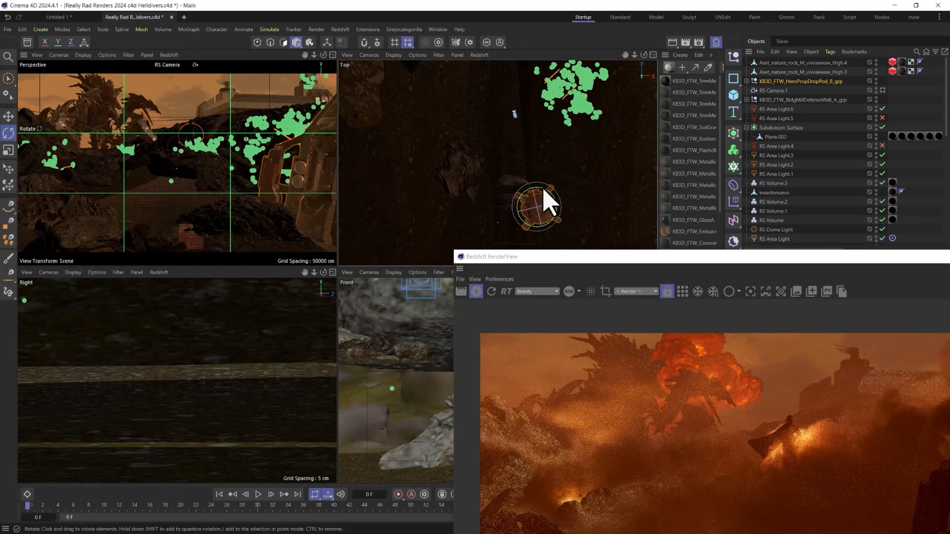
Step: Move the drop pod farther from the camera in the top view and shift it to the left of the shot
{"action": "left_click_drag", "start_coordinate": [544, 190], "coordinate": [512, 105]}
{"action": "key", "text": "e"}
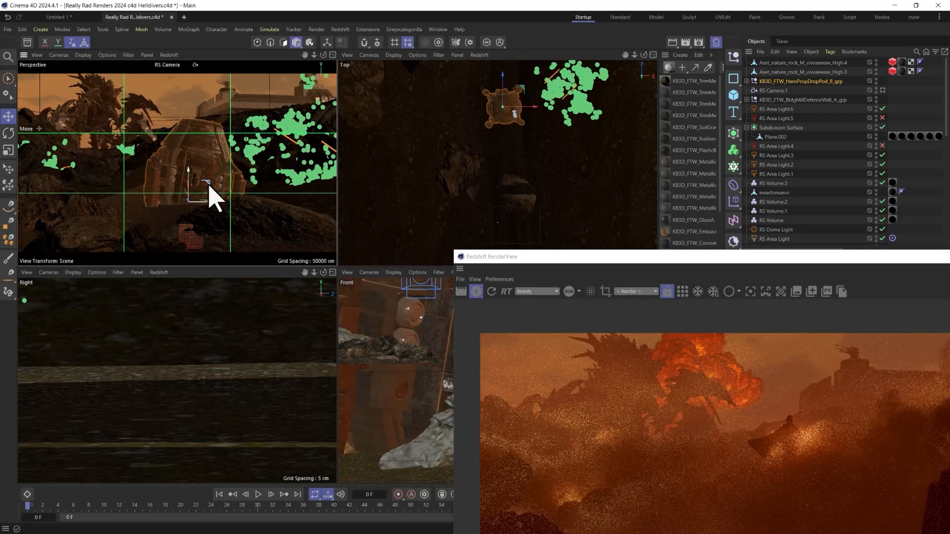
{"action": "left_click_drag", "start_coordinate": [209, 187], "coordinate": [144, 195]}
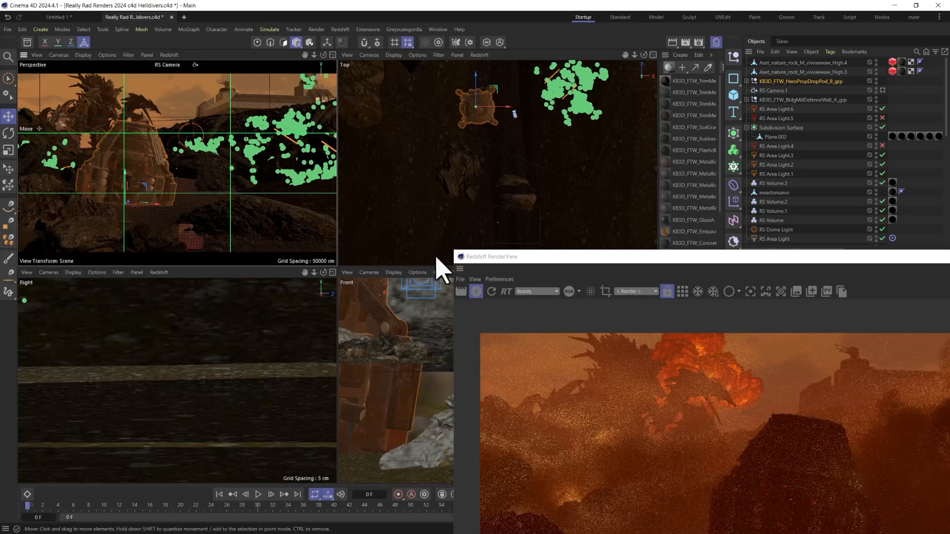
{"action": "left_click_drag", "start_coordinate": [646, 257], "coordinate": [534, 59]}
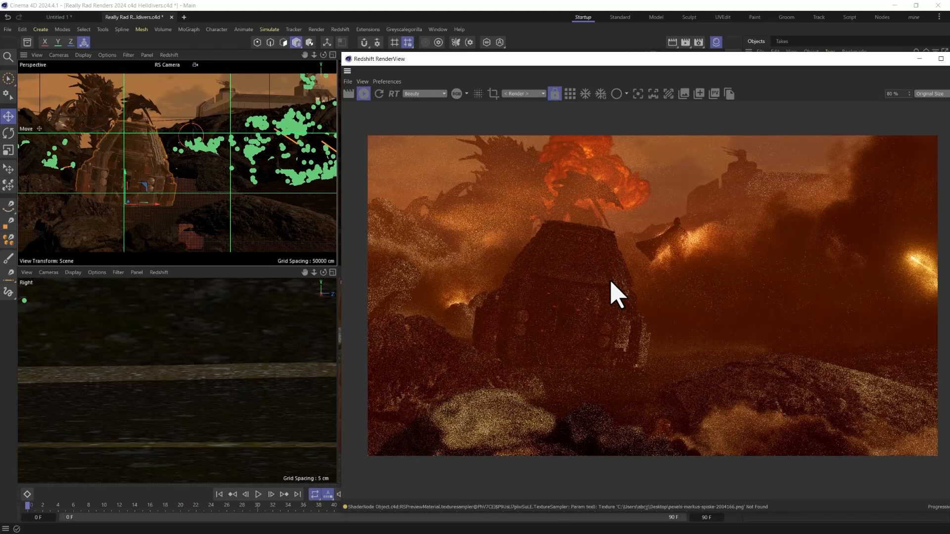
{"action": "scroll", "coordinate": [614, 295], "scroll_direction": "down", "scroll_amount": 1}
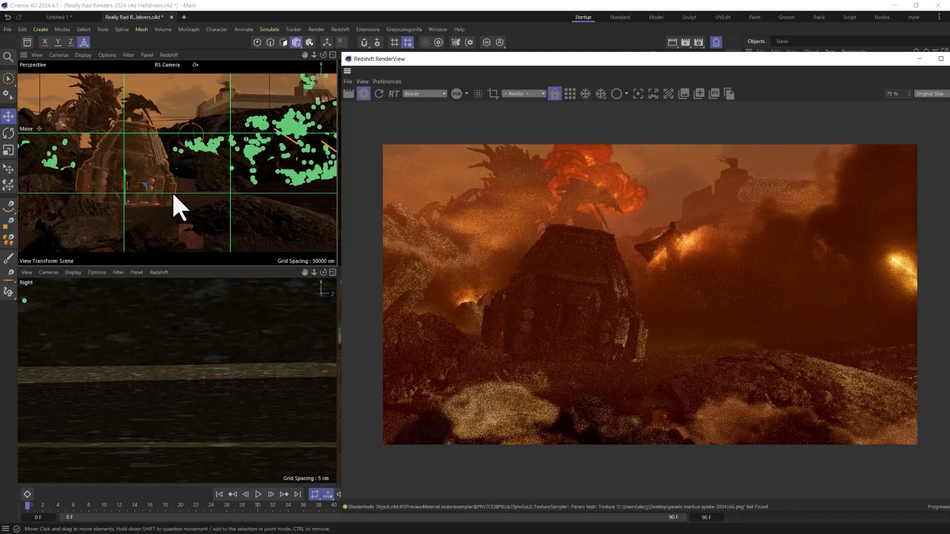
{"action": "left_click_drag", "start_coordinate": [144, 186], "coordinate": [98, 187]}
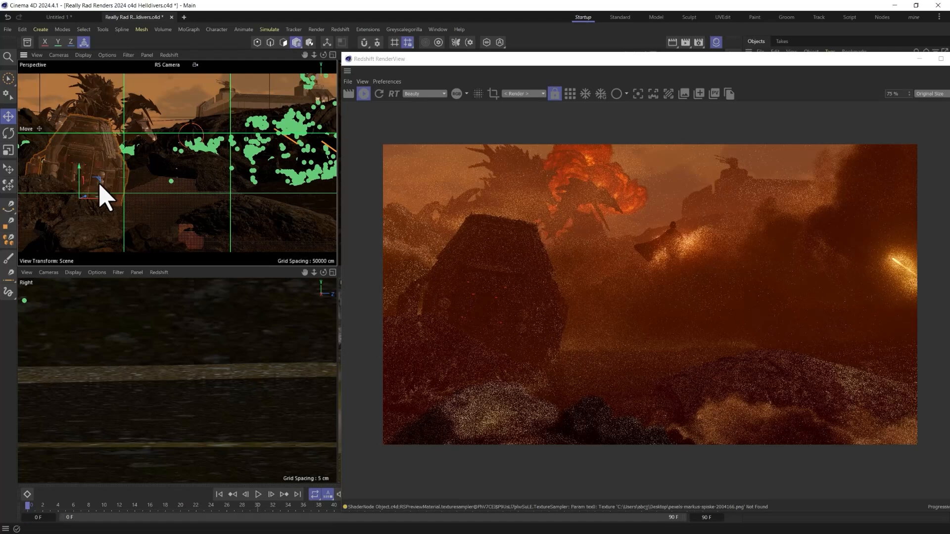
Step: Move the drop pod into the distance and try several positions along the rocky ridge near the fortress
{"action": "left_click_drag", "start_coordinate": [103, 187], "coordinate": [276, 96]}
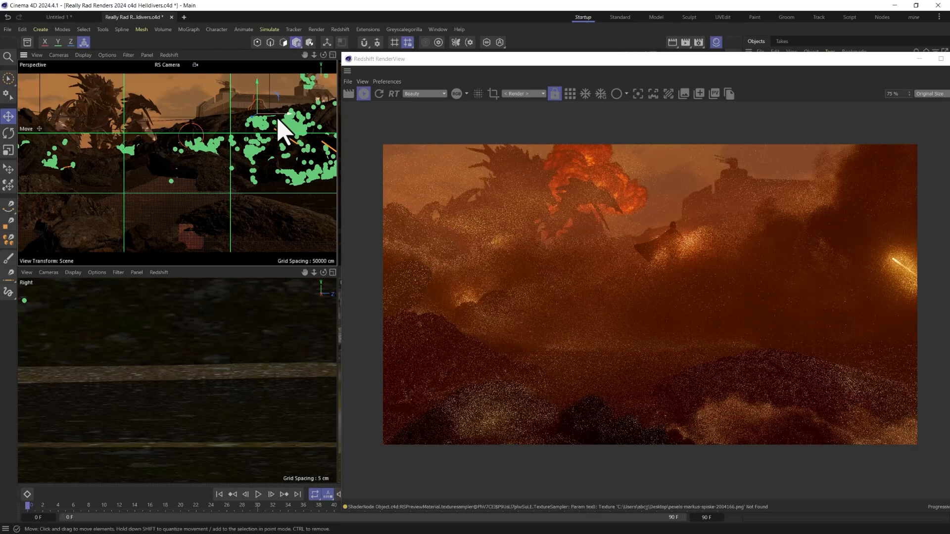
{"action": "left_click_drag", "start_coordinate": [285, 115], "coordinate": [235, 120]}
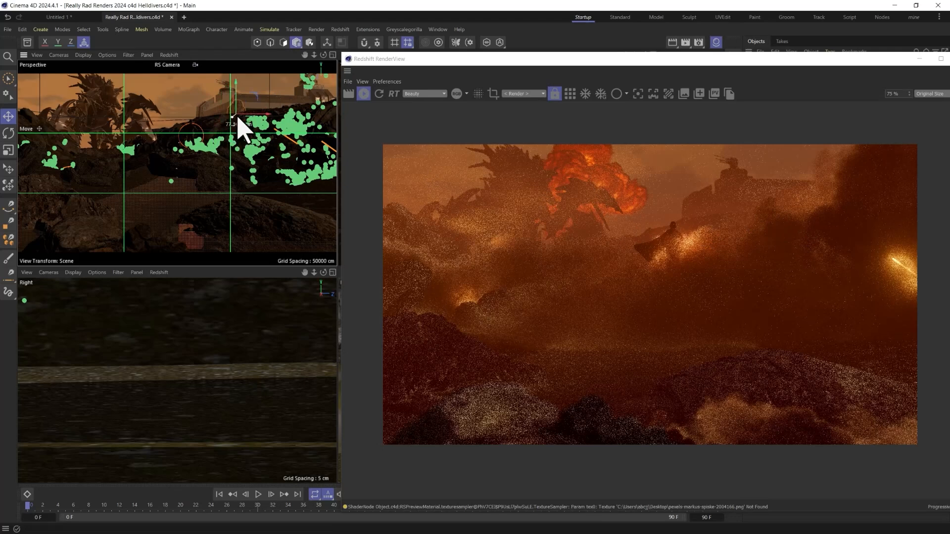
{"action": "left_click_drag", "start_coordinate": [249, 113], "coordinate": [226, 124]}
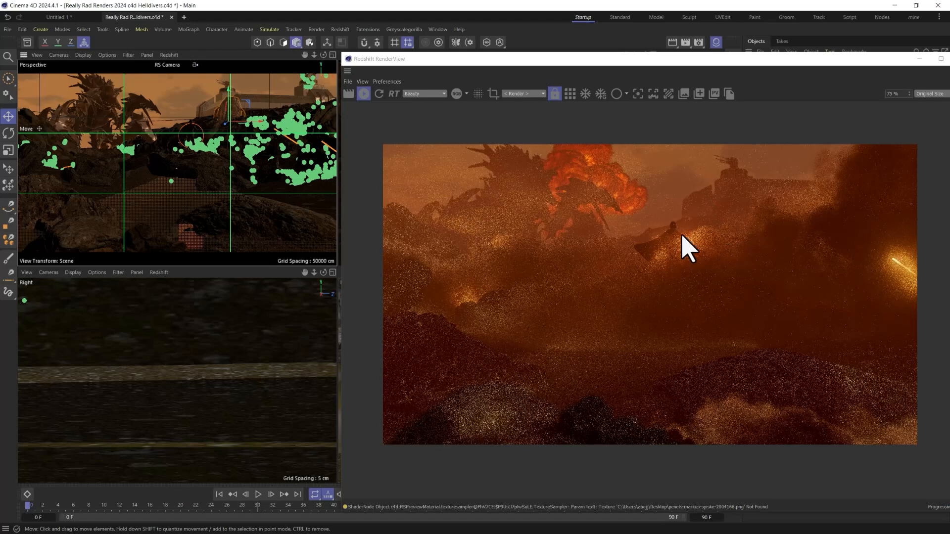
{"action": "left_click_drag", "start_coordinate": [259, 136], "coordinate": [185, 134]}
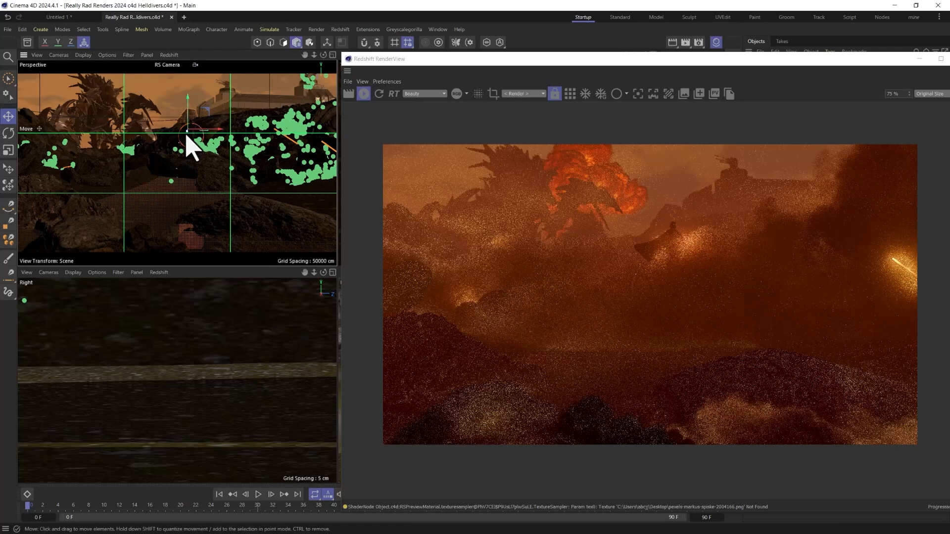
{"action": "left_click_drag", "start_coordinate": [191, 138], "coordinate": [250, 109]}
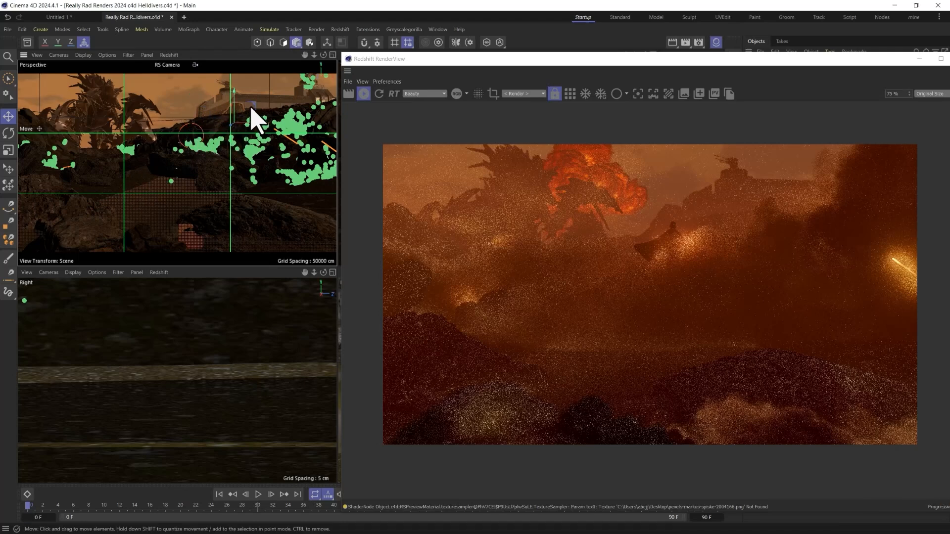
{"action": "left_click", "coordinate": [233, 128]}
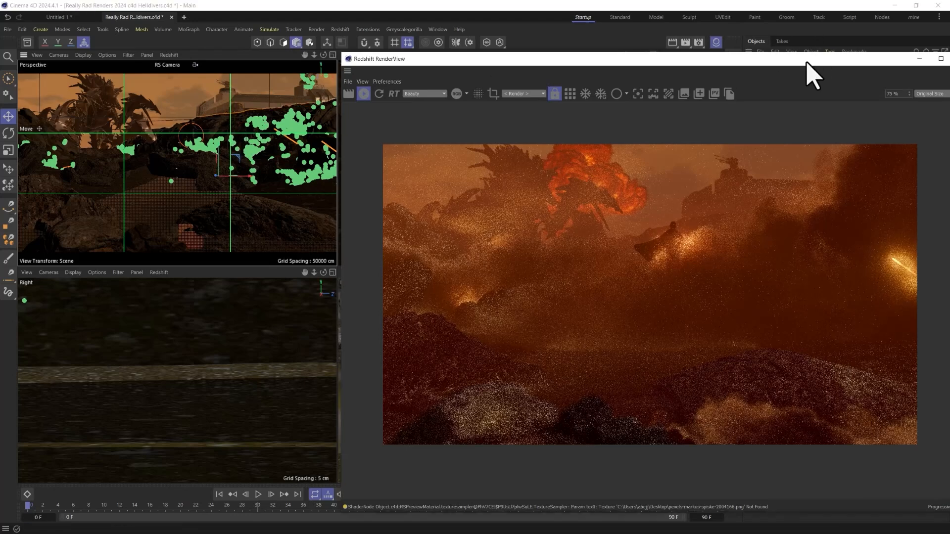
Step: Reselect the drop pod group, shrink the render window clear of the top view and zoom the render to 55%
{"action": "left_click_drag", "start_coordinate": [807, 58], "coordinate": [769, 102]}
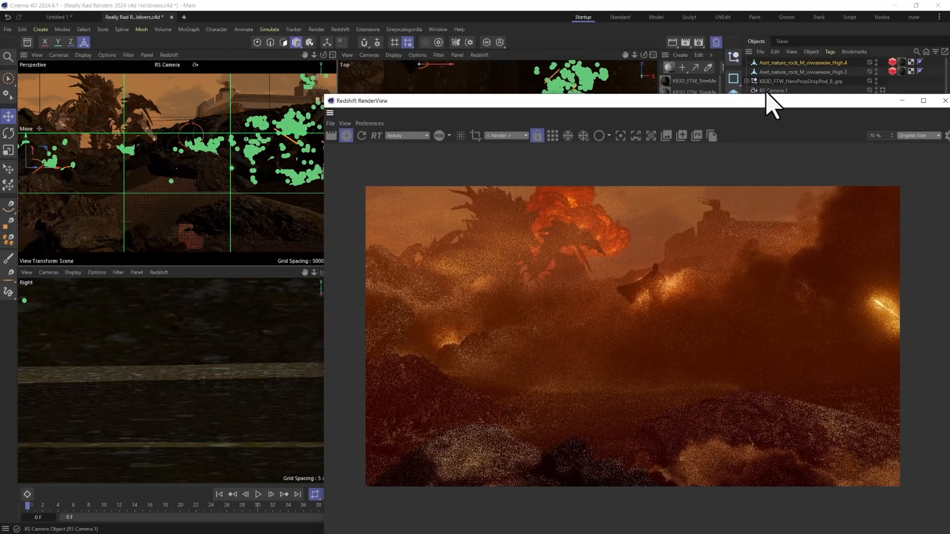
{"action": "left_click_drag", "start_coordinate": [470, 99], "coordinate": [570, 151]}
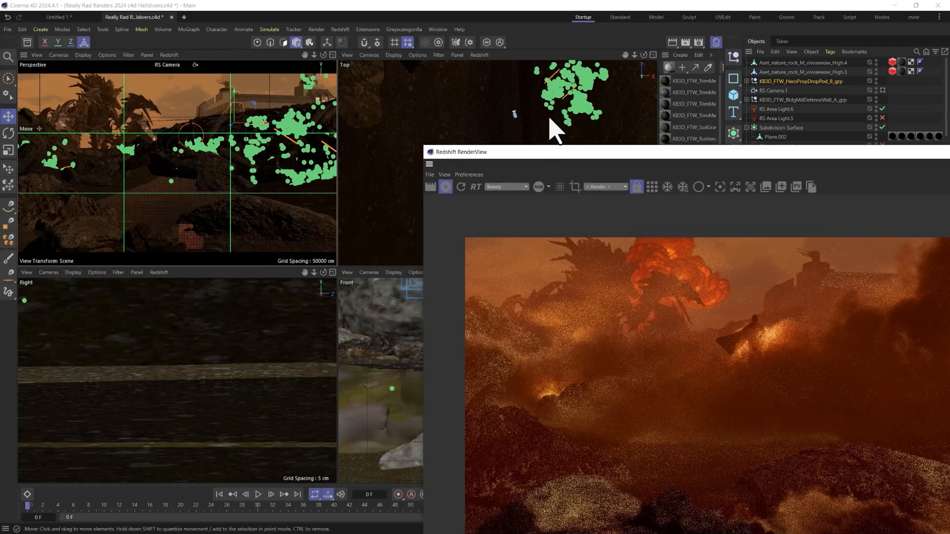
{"action": "left_click_drag", "start_coordinate": [424, 147], "coordinate": [28, 112]}
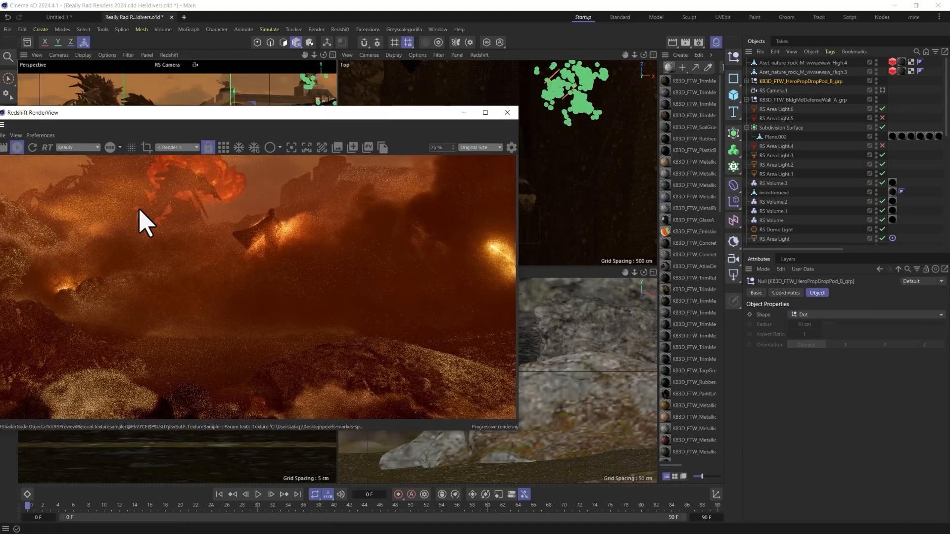
{"action": "scroll", "coordinate": [140, 210], "scroll_direction": "down", "scroll_amount": 2}
{"action": "left_click_drag", "start_coordinate": [274, 111], "coordinate": [220, 87]}
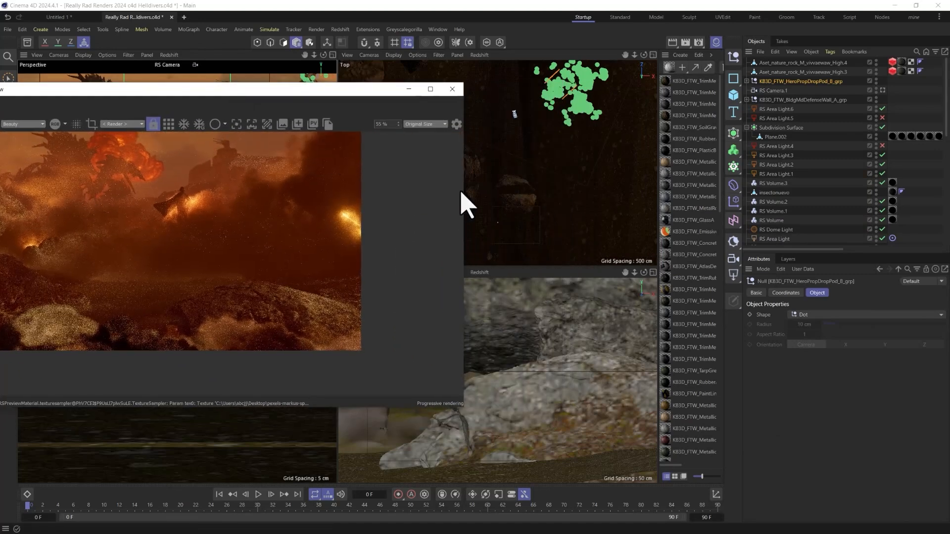
Step: Try the drop pod in the far distance, then shift it toward the middle left of the shot beside the rocks
{"action": "left_click_drag", "start_coordinate": [458, 188], "coordinate": [284, 192]}
{"action": "scroll", "coordinate": [503, 170], "scroll_direction": "up", "scroll_amount": 5}
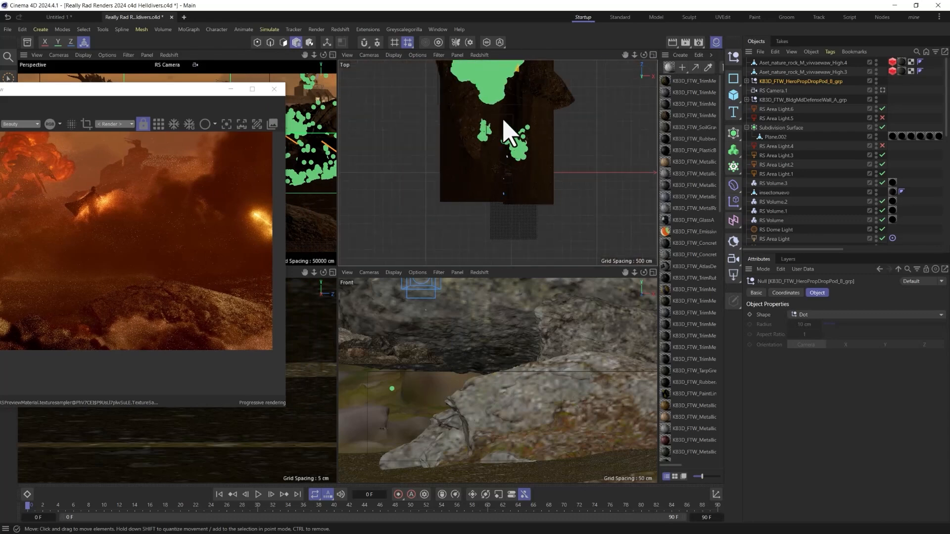
{"action": "middle_click_drag", "start_coordinate": [502, 119], "coordinate": [503, 218], "text": "alt"}
{"action": "left_click_drag", "start_coordinate": [543, 120], "coordinate": [543, 191]}
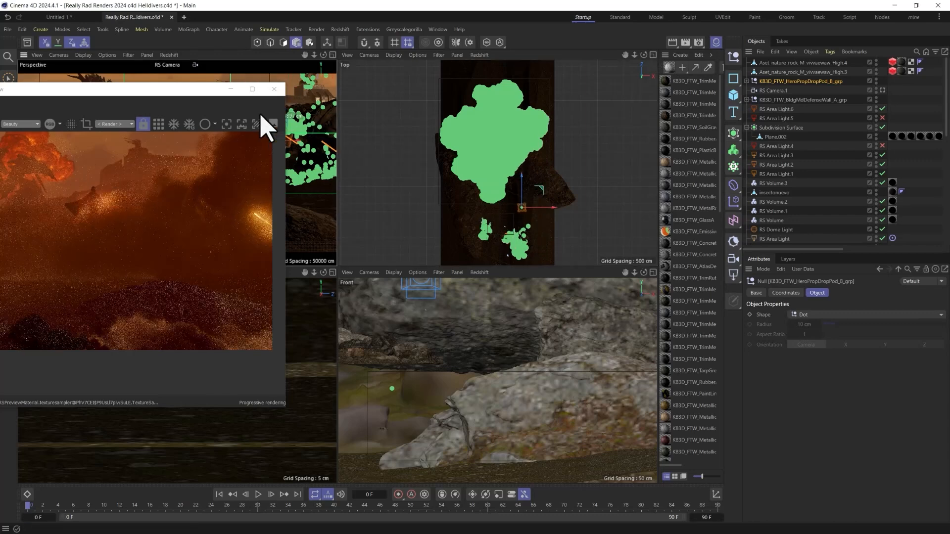
{"action": "left_click_drag", "start_coordinate": [165, 89], "coordinate": [770, 85]}
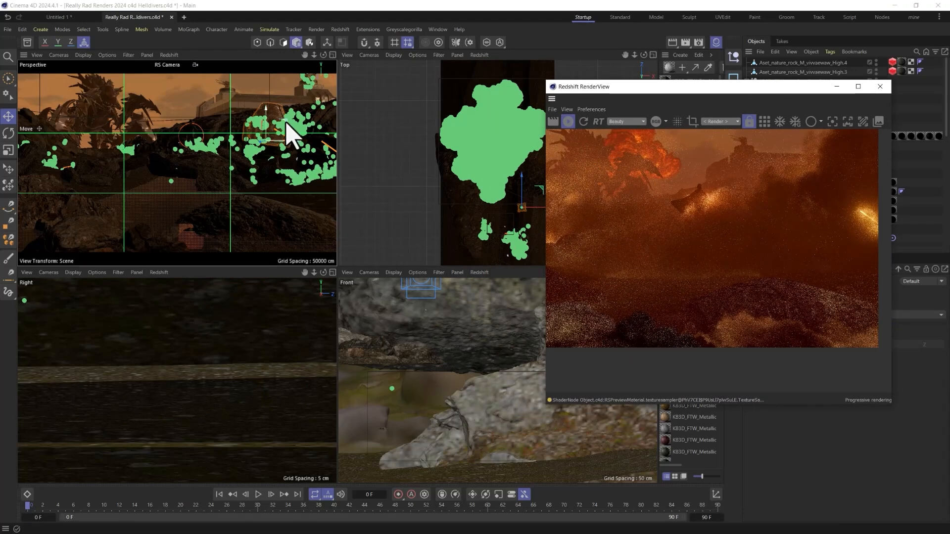
{"action": "left_click_drag", "start_coordinate": [279, 130], "coordinate": [157, 180]}
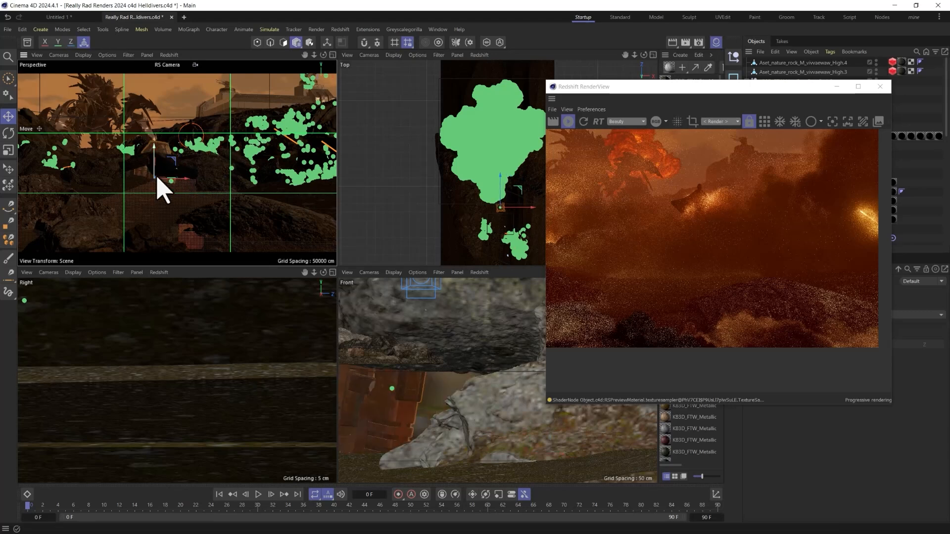
{"action": "left_click_drag", "start_coordinate": [609, 99], "coordinate": [632, 100]}
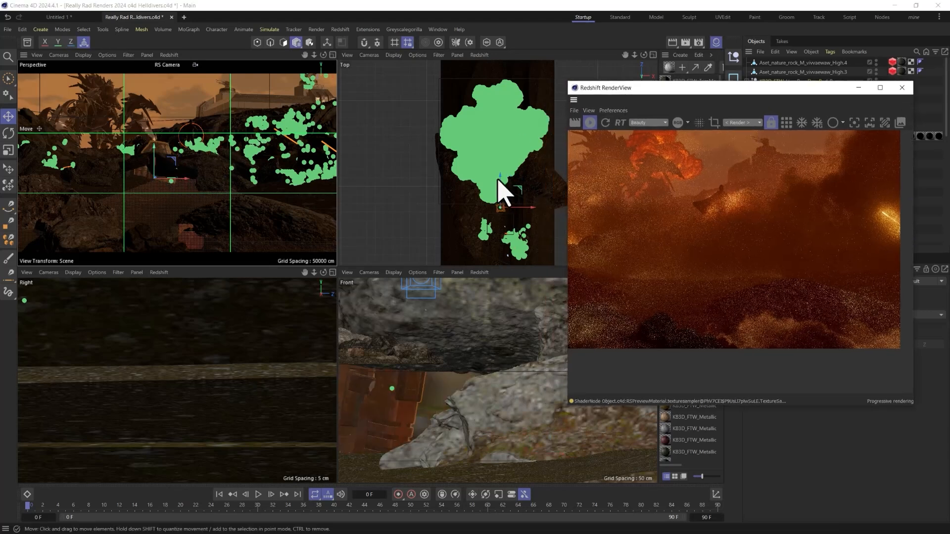
Step: Bring the drop pod forward into the left foreground and rotate it so that it leans over
{"action": "left_click_drag", "start_coordinate": [503, 187], "coordinate": [477, 225]}
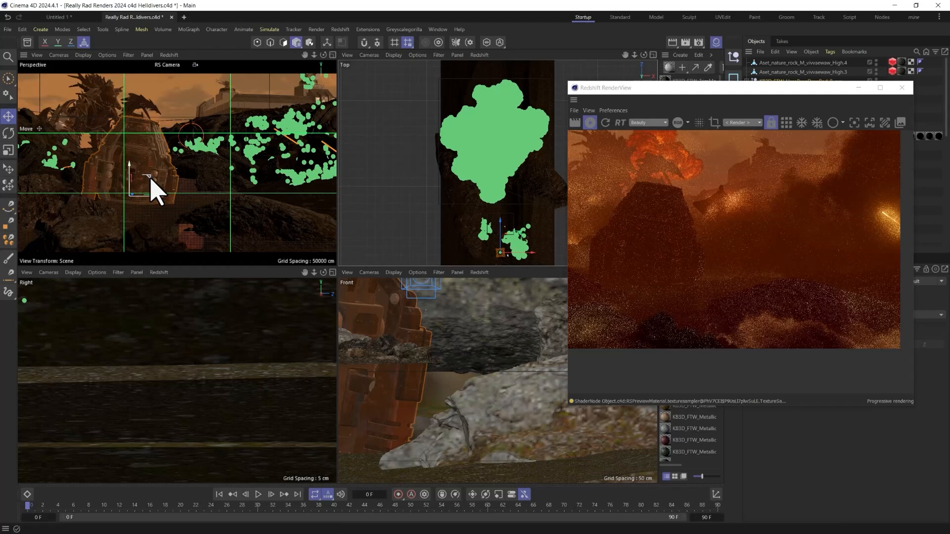
{"action": "key", "text": "r"}
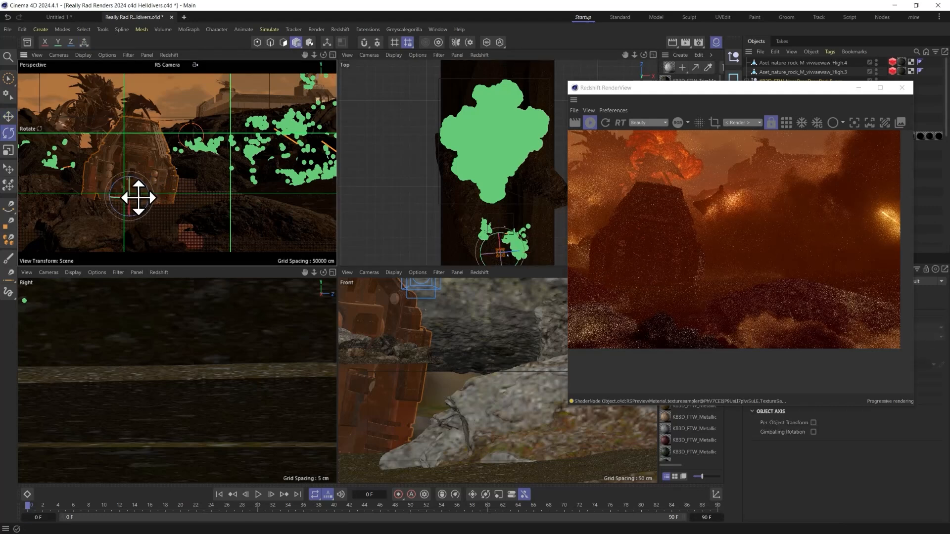
{"action": "left_click_drag", "start_coordinate": [158, 198], "coordinate": [130, 182]}
{"action": "key", "text": "e"}
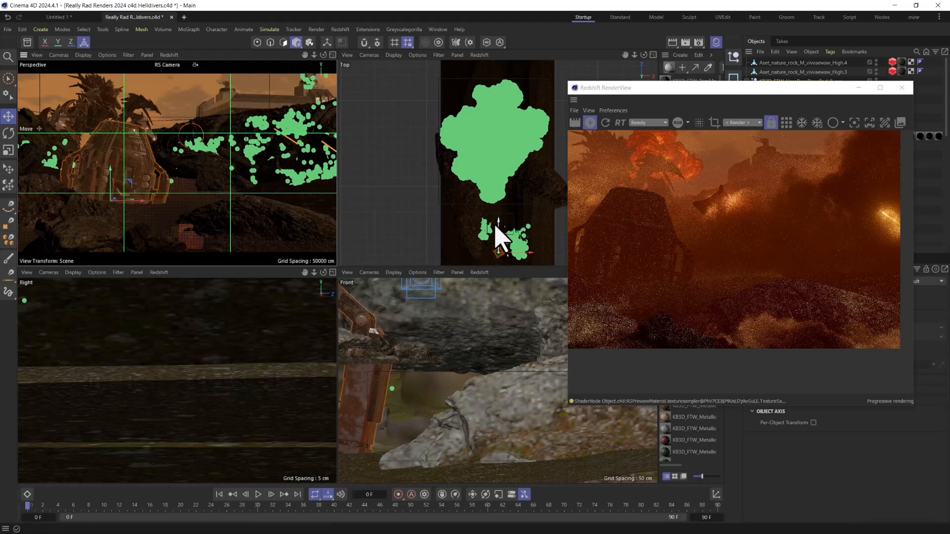
{"action": "mouse_move", "coordinate": [502, 237]}
{"action": "left_mouse_down"}
{"action": "mouse_move", "coordinate": [502, 253]}
{"action": "mouse_move", "coordinate": [500, 244]}
{"action": "left_mouse_up"}
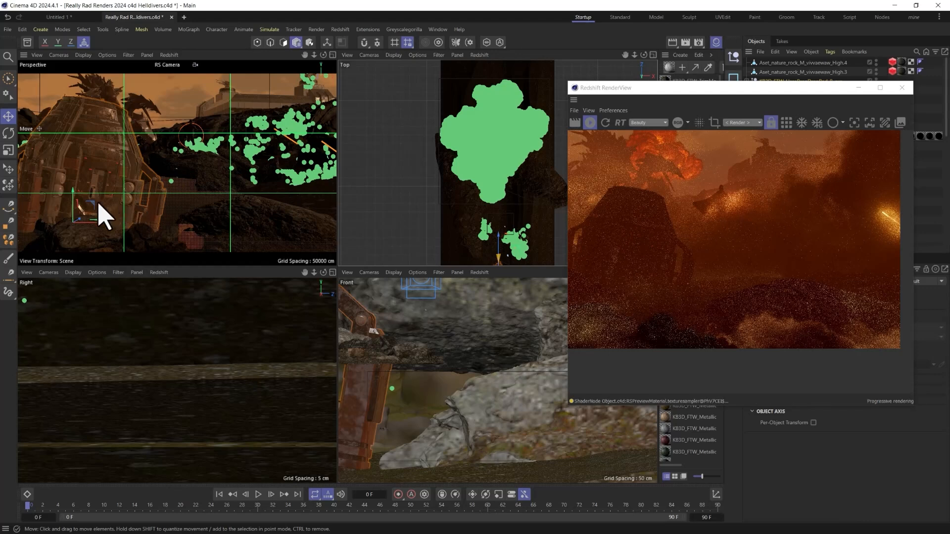
Step: Try the drop pod at the right edge of the shot and in the middle behind the foreground rocks
{"action": "left_click_drag", "start_coordinate": [99, 203], "coordinate": [378, 218]}
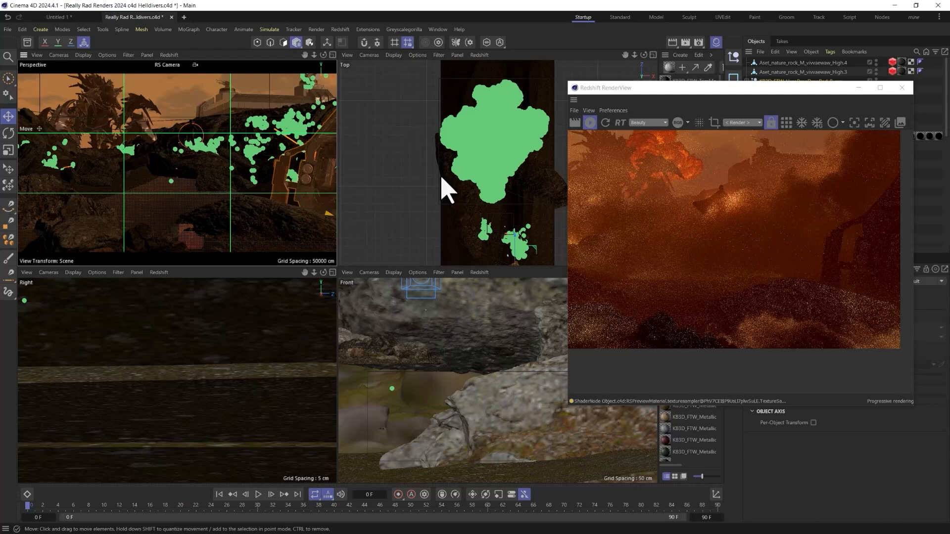
{"action": "scroll", "coordinate": [689, 212], "scroll_direction": "down", "scroll_amount": 2}
{"action": "scroll", "coordinate": [693, 212], "scroll_direction": "up", "scroll_amount": 1}
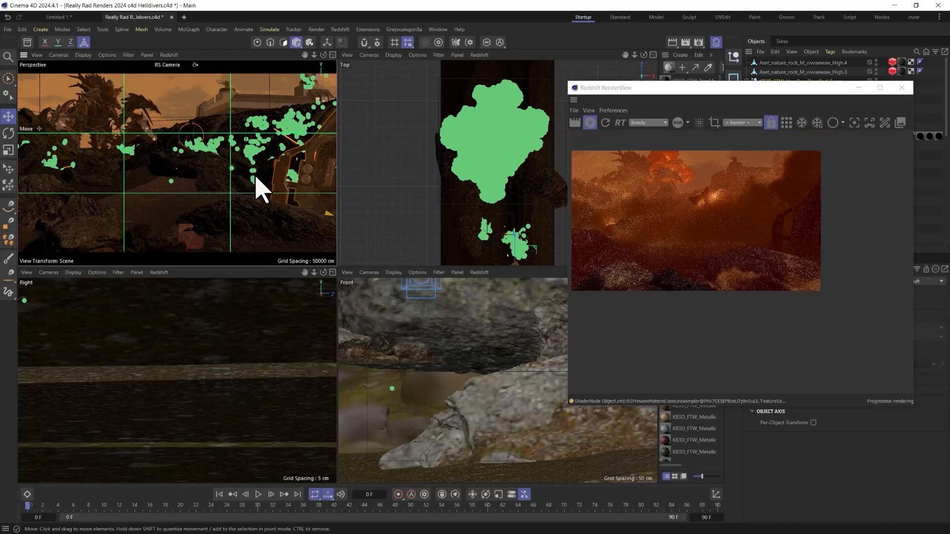
{"action": "left_click_drag", "start_coordinate": [262, 191], "coordinate": [144, 218]}
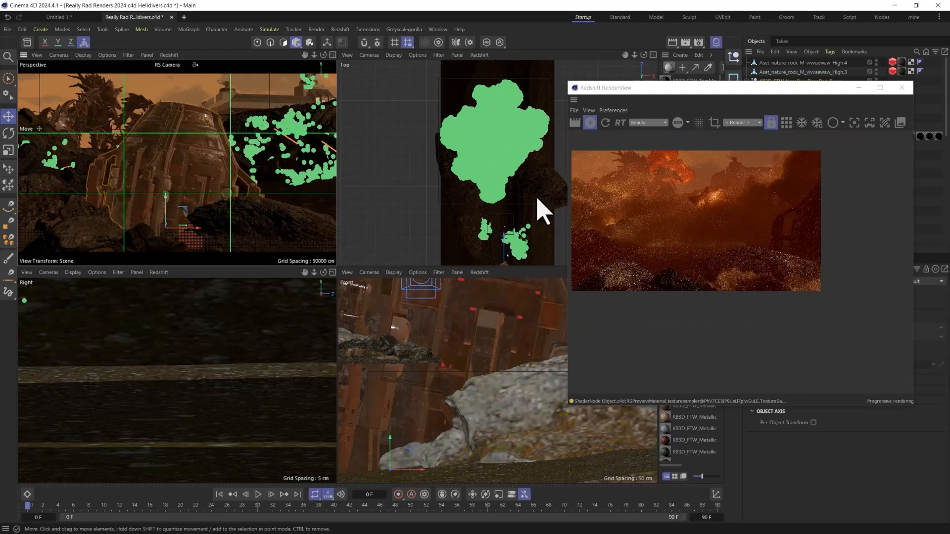
{"action": "middle_click_drag", "start_coordinate": [515, 256], "coordinate": [451, 148], "text": "alt"}
{"action": "scroll", "coordinate": [450, 148], "scroll_direction": "up", "scroll_amount": 3}
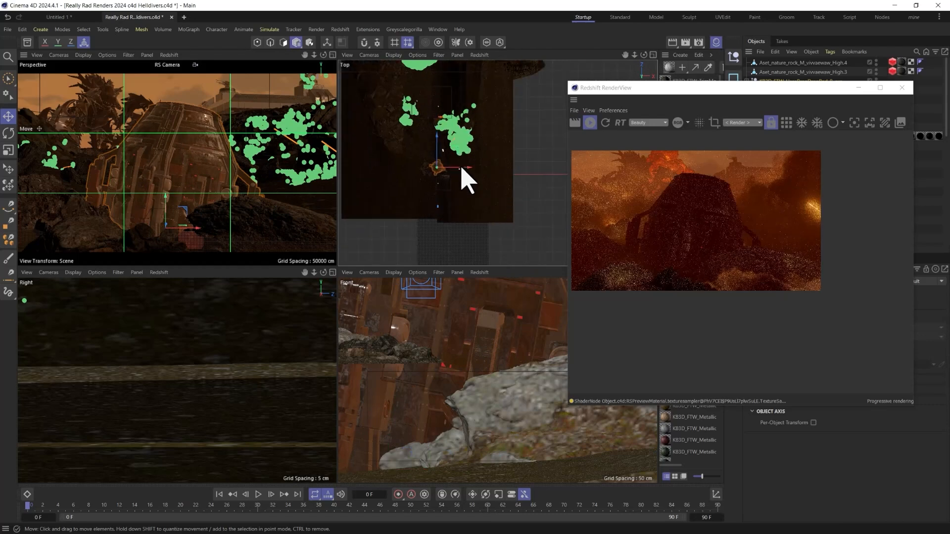
Step: Move the drop pod close to the camera, turn it in the top view and shift it to the right foreground
{"action": "mouse_move", "coordinate": [462, 169]}
{"action": "left_mouse_down"}
{"action": "mouse_move", "coordinate": [452, 153]}
{"action": "mouse_move", "coordinate": [450, 179]}
{"action": "left_mouse_up"}
{"action": "scroll", "coordinate": [708, 272], "scroll_direction": "up", "scroll_amount": 2}
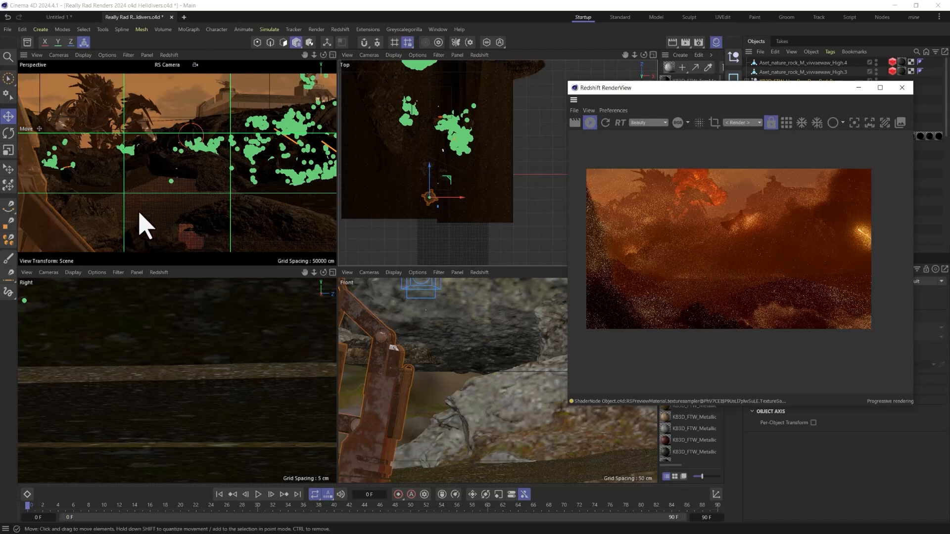
{"action": "key", "text": "r"}
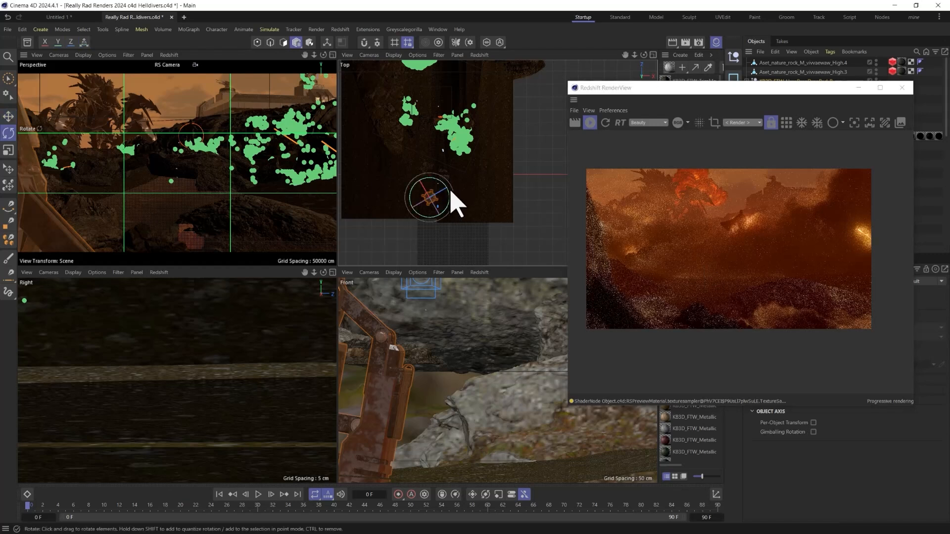
{"action": "mouse_move", "coordinate": [445, 185]}
{"action": "left_mouse_down"}
{"action": "mouse_move", "coordinate": [410, 161]}
{"action": "mouse_move", "coordinate": [447, 177]}
{"action": "left_mouse_up"}
{"action": "key", "text": "e"}
{"action": "left_click_drag", "start_coordinate": [486, 191], "coordinate": [469, 191]}
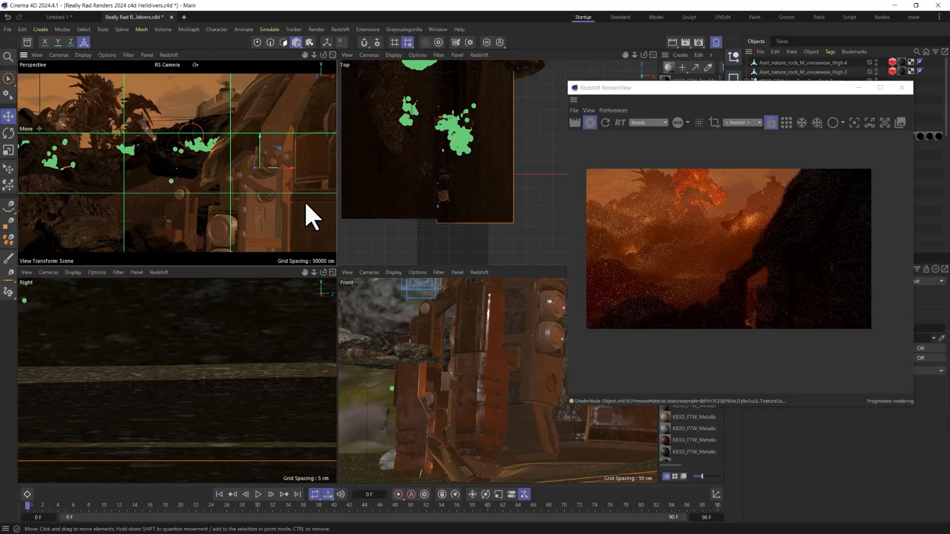
Step: Rotate the drop pod about its vertical axis and push it back to the right side behind the foreground rocks
{"action": "key", "text": "r"}
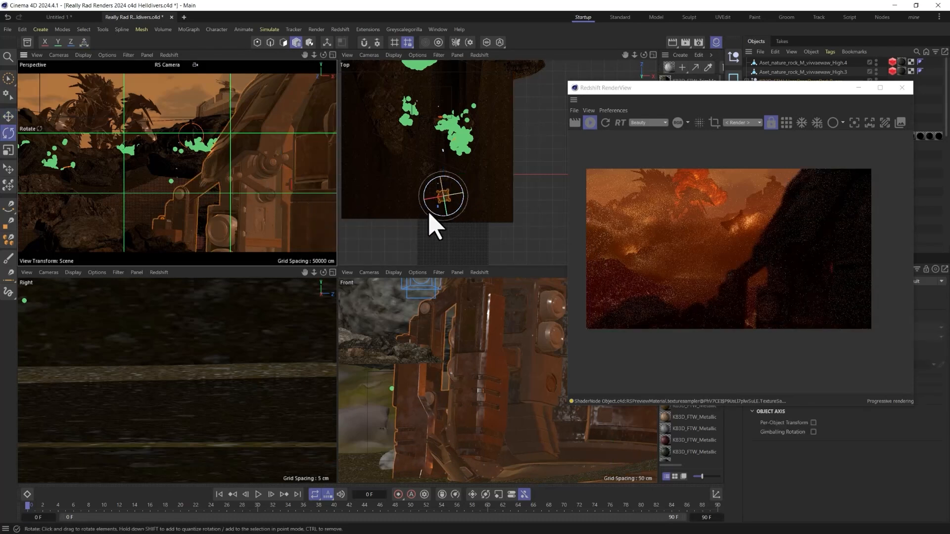
{"action": "left_click_drag", "start_coordinate": [437, 227], "coordinate": [471, 152]}
{"action": "key", "text": "e"}
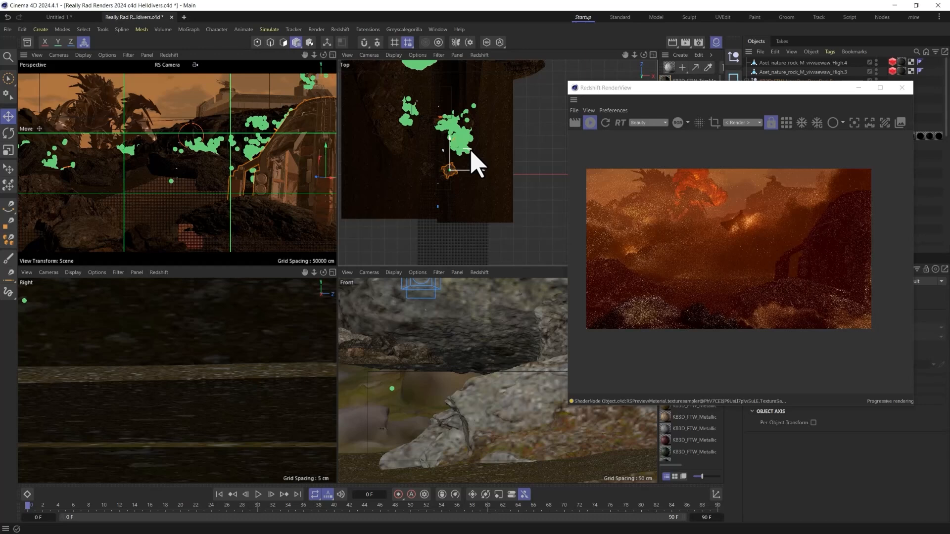
Step: Add a Redshift area light and use the Place tool to position it on the drop pod's side
{"action": "left_click_drag", "start_coordinate": [746, 89], "coordinate": [516, 119]}
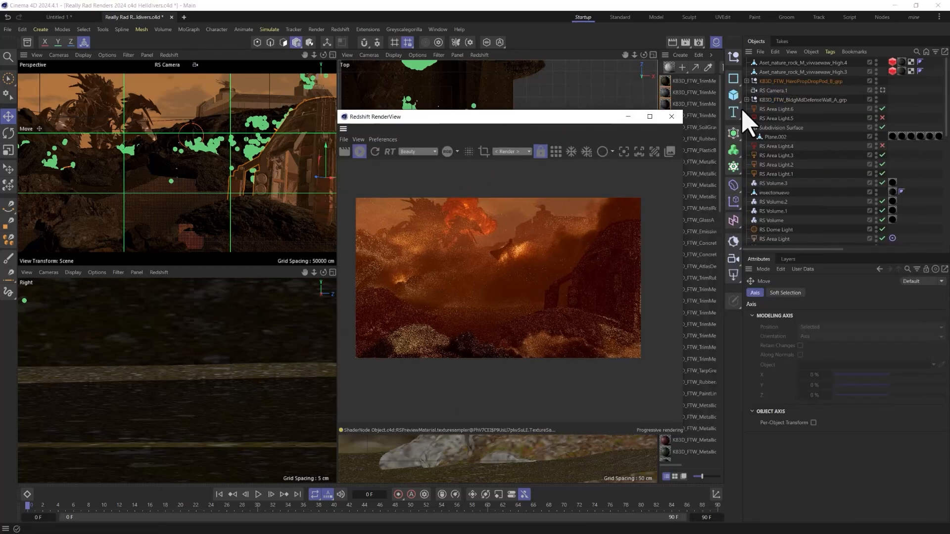
{"action": "left_click", "coordinate": [733, 275]}
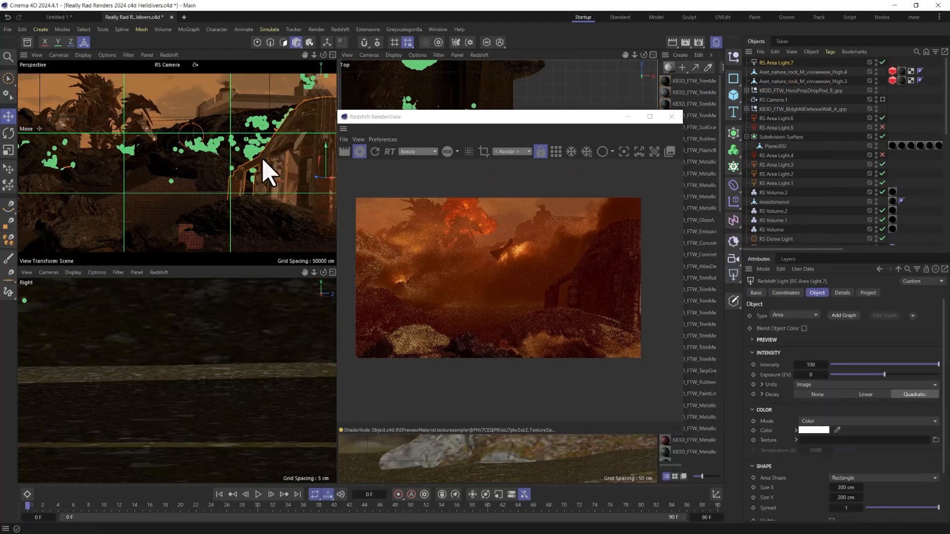
{"action": "left_click", "coordinate": [8, 168]}
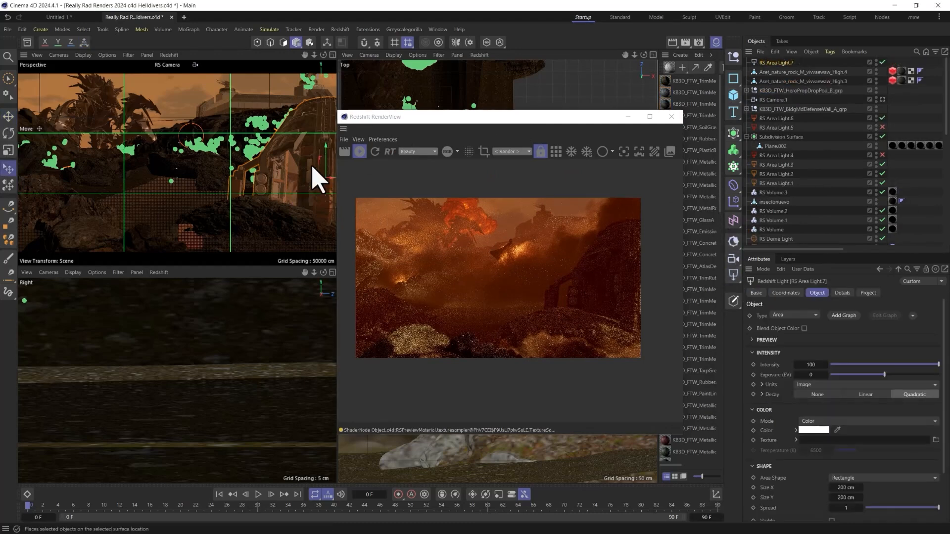
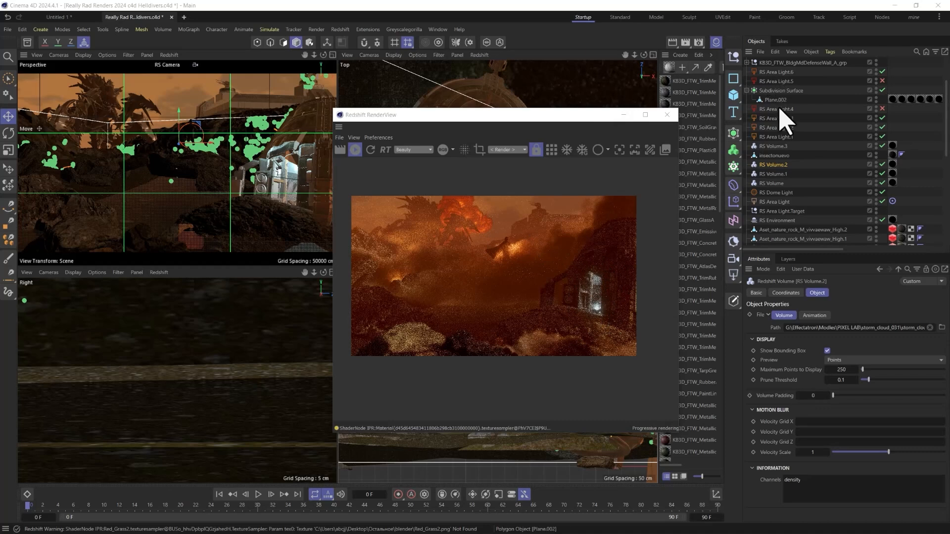
Step: Select the smoke plume volume RS Volume.4 and position it at the lit side of the drop pod
{"action": "scroll", "coordinate": [784, 123], "scroll_direction": "up", "scroll_amount": 2}
{"action": "left_click", "coordinate": [783, 63]}
{"action": "left_click_drag", "start_coordinate": [569, 117], "coordinate": [839, 257]}
{"action": "mouse_move", "coordinate": [572, 397]}
{"action": "left_mouse_down"}
{"action": "mouse_move", "coordinate": [583, 396]}
{"action": "mouse_move", "coordinate": [569, 382]}
{"action": "left_mouse_up"}
{"action": "left_click_drag", "start_coordinate": [418, 209], "coordinate": [402, 185]}
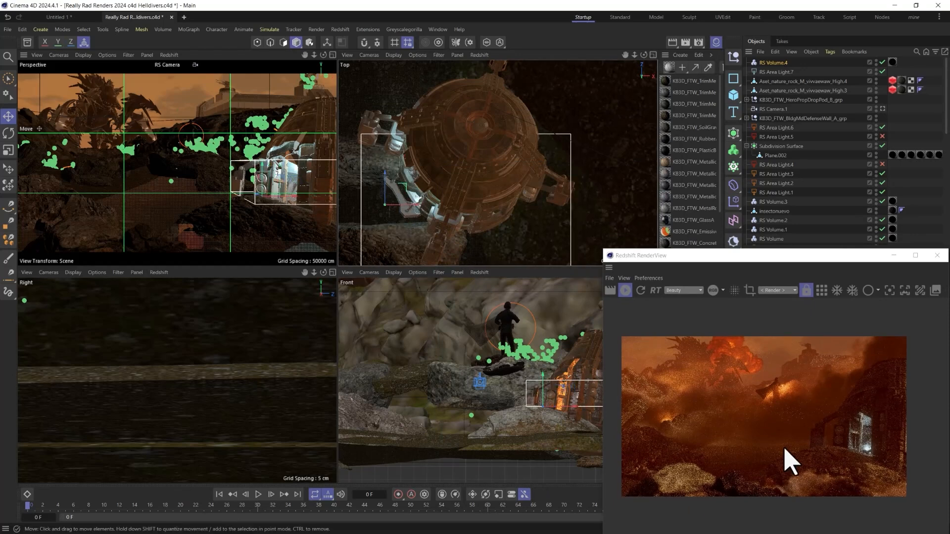
Step: Shift the smoke plume volume toward the camera and lower it to the drop pod's base
{"action": "left_click_drag", "start_coordinate": [755, 252], "coordinate": [739, 103]}
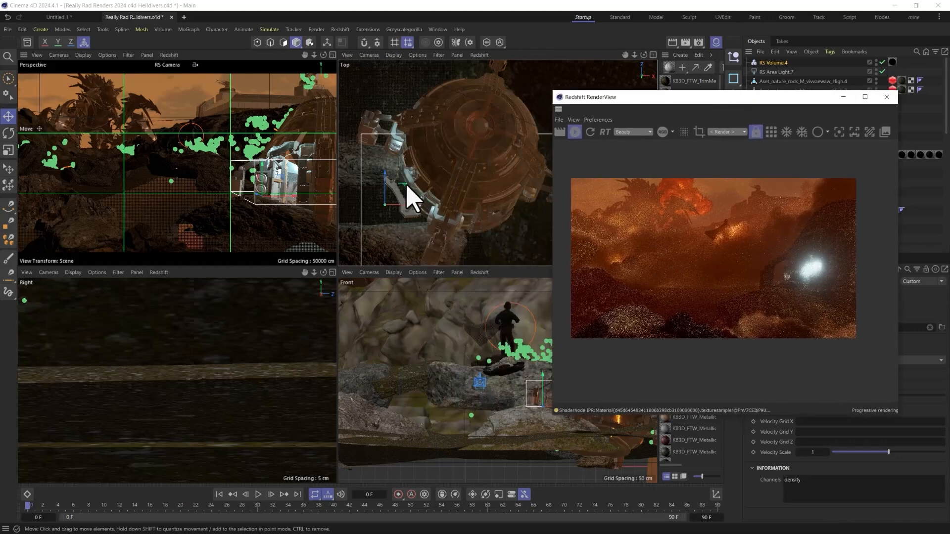
{"action": "left_click_drag", "start_coordinate": [405, 184], "coordinate": [416, 200]}
{"action": "left_click", "coordinate": [549, 381]}
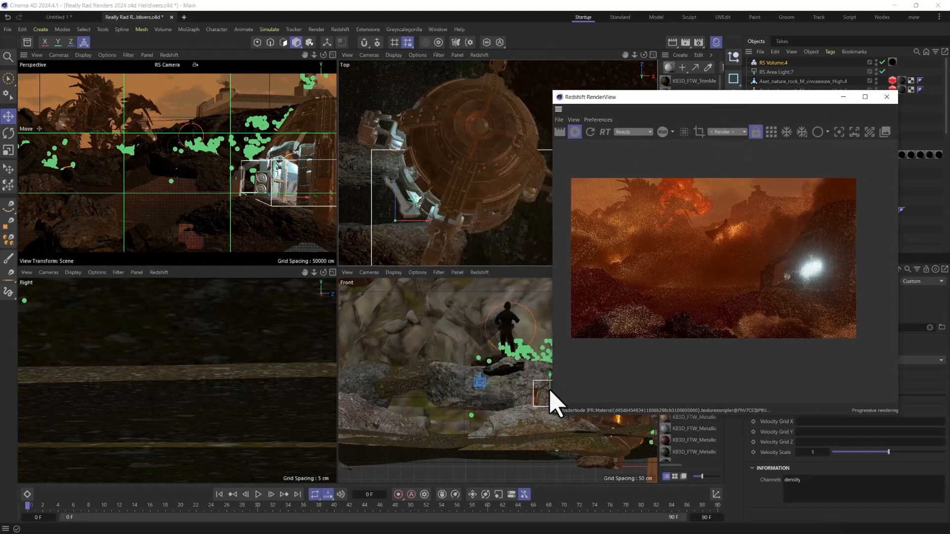
{"action": "left_click_drag", "start_coordinate": [549, 388], "coordinate": [551, 405]}
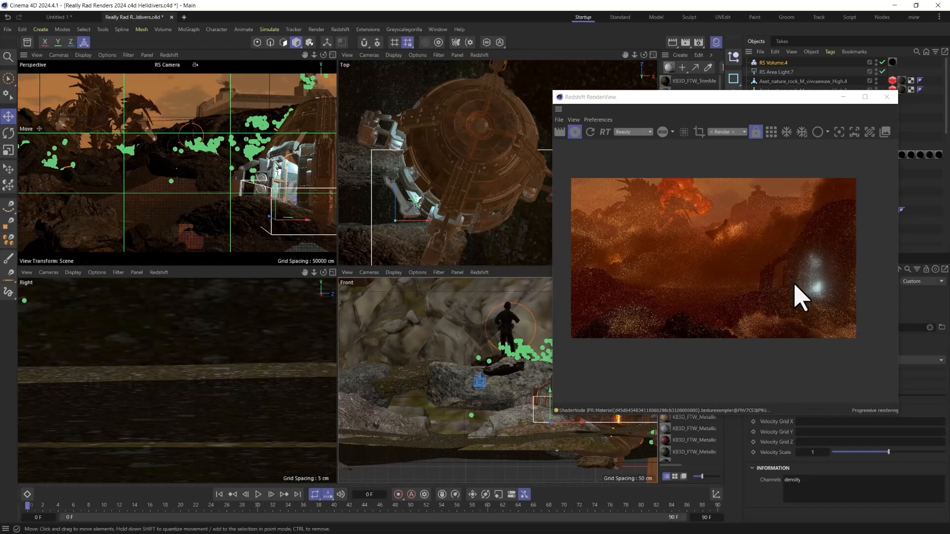
Step: Set the smoke plume volume's preview to Points with a maximum of 150 points displayed
{"action": "left_click_drag", "start_coordinate": [735, 97], "coordinate": [511, 71]}
{"action": "scroll", "coordinate": [705, 303], "scroll_direction": "down", "scroll_amount": 1}
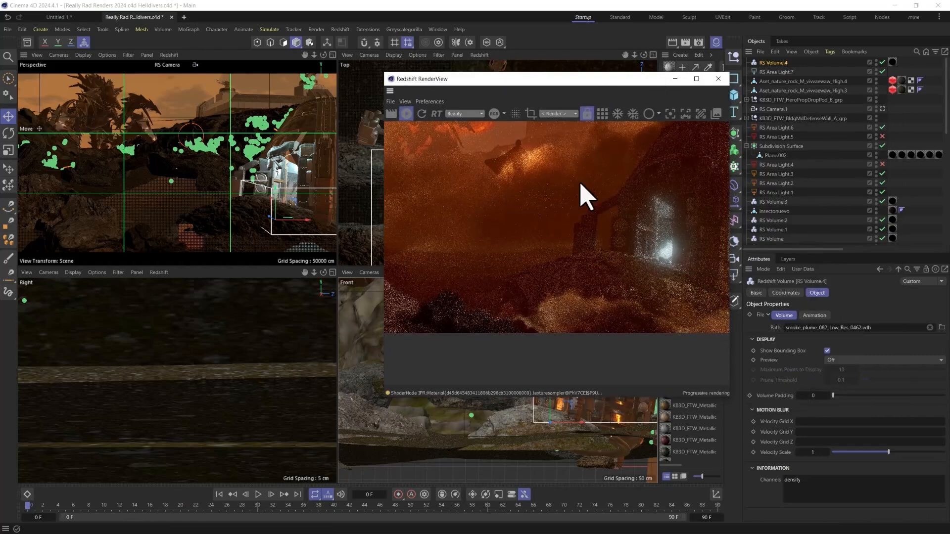
{"action": "left_click_drag", "start_coordinate": [549, 408], "coordinate": [549, 407]}
{"action": "left_click", "coordinate": [841, 360]}
{"action": "left_click", "coordinate": [845, 380]}
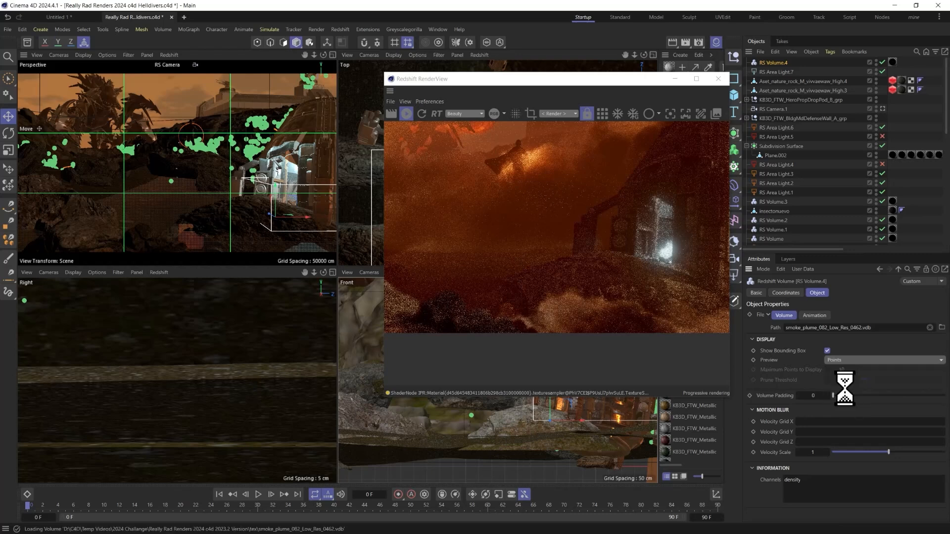
{"action": "double_click", "coordinate": [840, 370]}
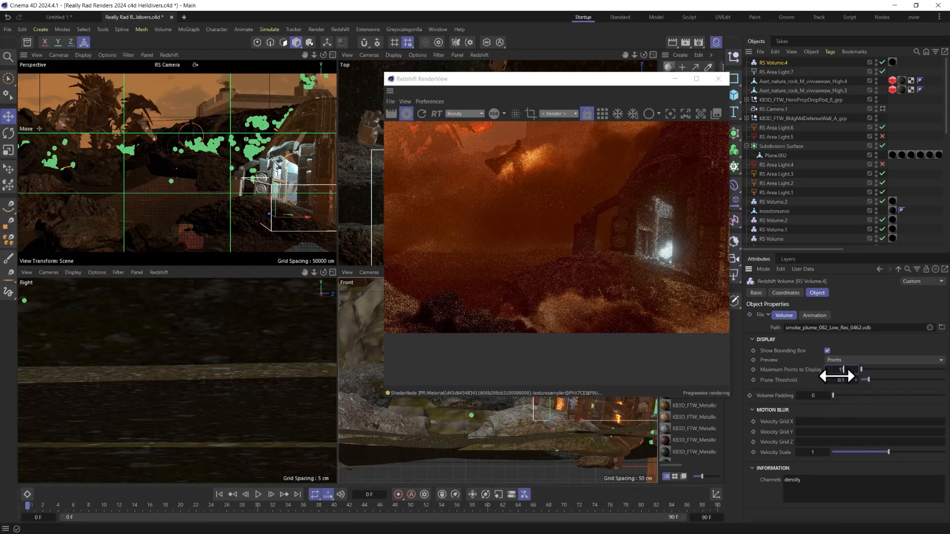
{"action": "type", "text": "150"}
{"action": "key", "text": "Return"}
Step: Shift the smoke plume volume to the left in front of the drop pod, rotate it slightly and check the render
{"action": "left_click_drag", "start_coordinate": [628, 418], "coordinate": [548, 403]}
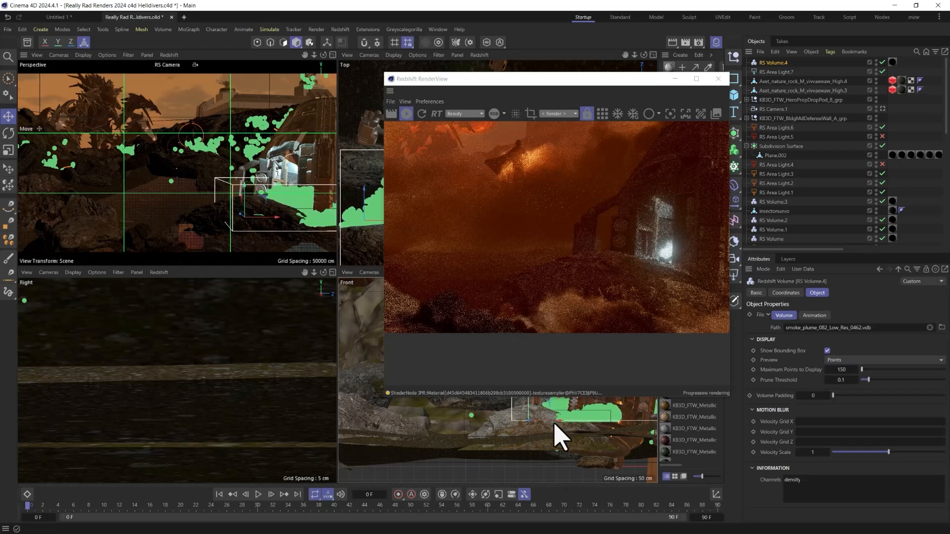
{"action": "key", "text": "r"}
{"action": "left_click_drag", "start_coordinate": [528, 426], "coordinate": [529, 420]}
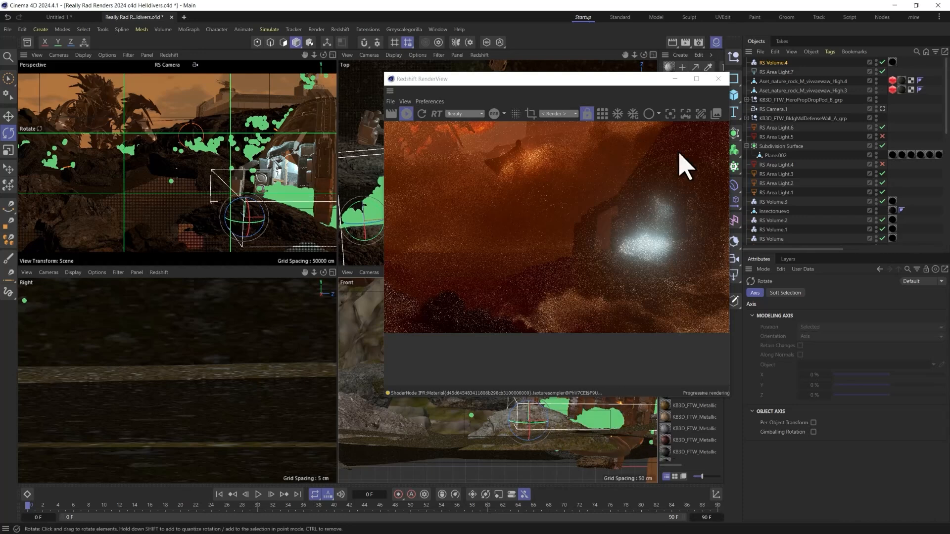
{"action": "left_click", "coordinate": [594, 79]}
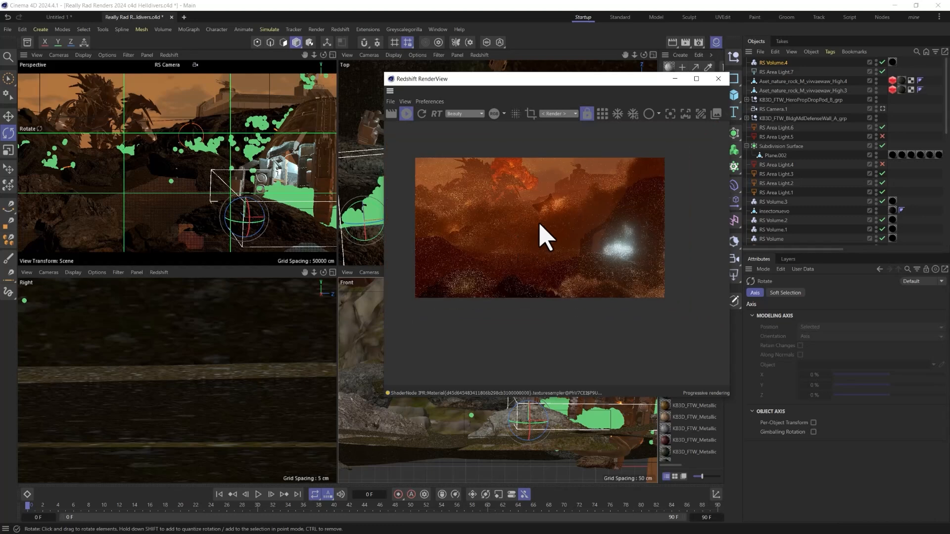
Step: Save the project and shift the storm cloud volume RS Volume.2 slightly deeper into the scene
{"action": "left_click", "coordinate": [771, 220]}
{"action": "key", "text": "ctrl+s"}
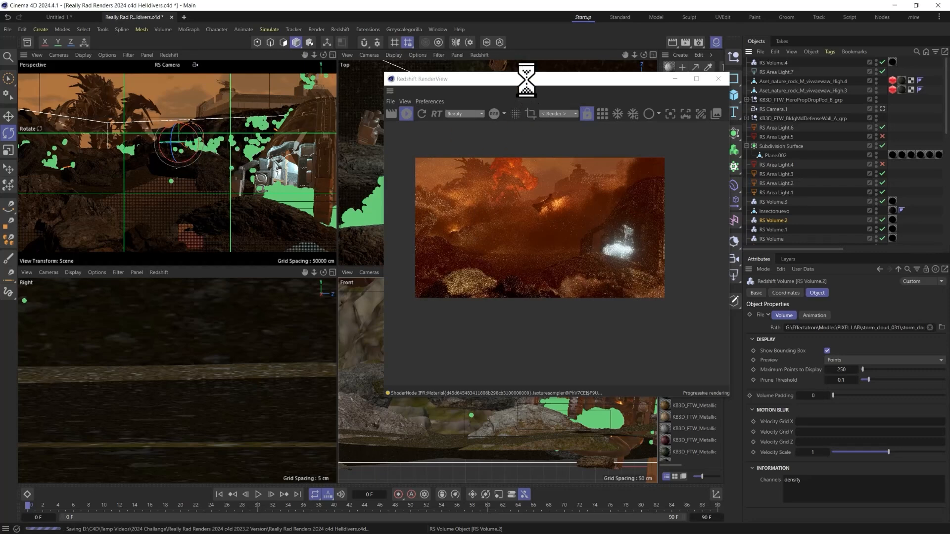
{"action": "key", "text": "e"}
{"action": "left_click_drag", "start_coordinate": [540, 99], "coordinate": [541, 321]}
{"action": "scroll", "coordinate": [488, 208], "scroll_direction": "down", "scroll_amount": 5}
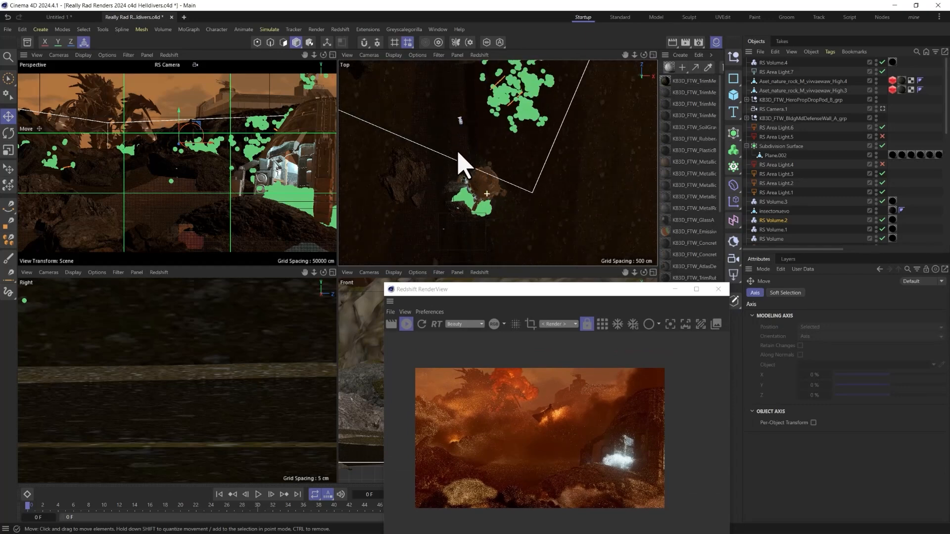
{"action": "scroll", "coordinate": [465, 166], "scroll_direction": "up", "scroll_amount": 6}
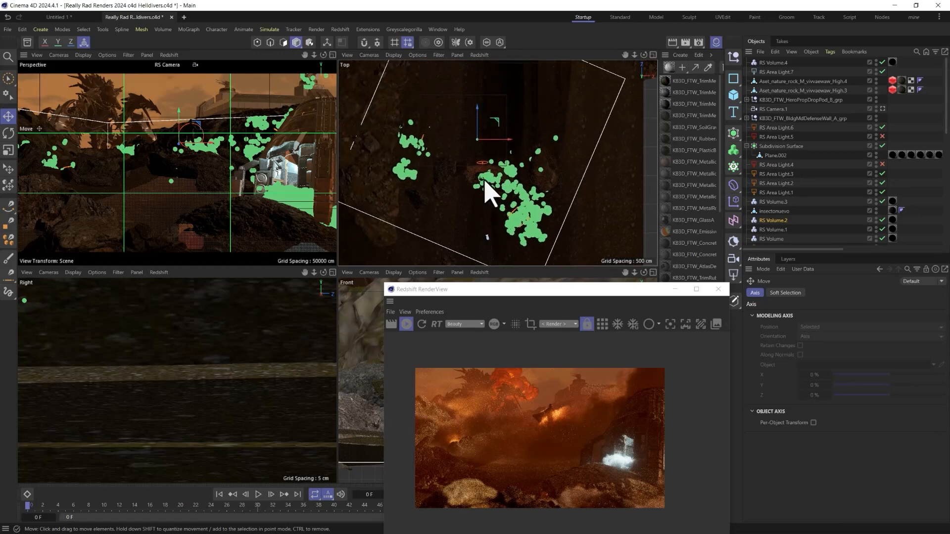
{"action": "left_click_drag", "start_coordinate": [487, 192], "coordinate": [479, 107]}
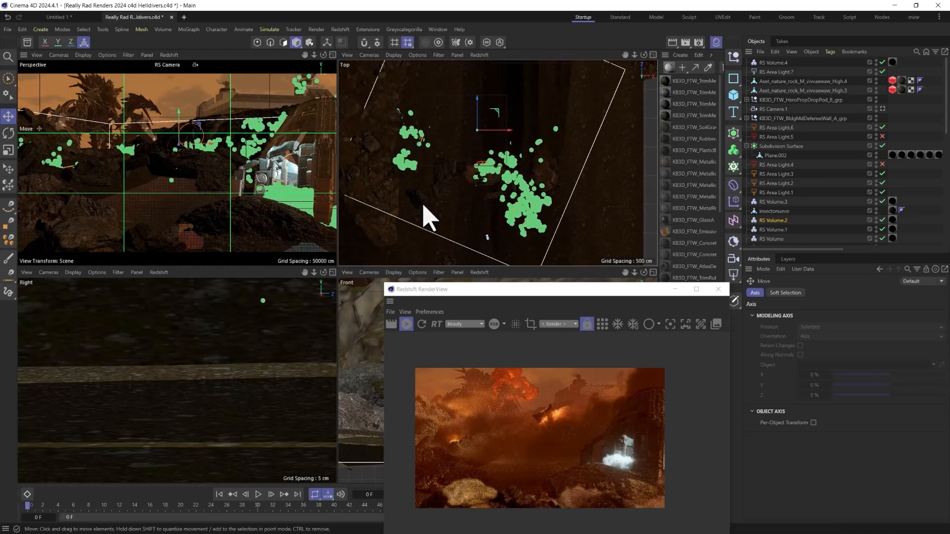
{"action": "left_click_drag", "start_coordinate": [503, 292], "coordinate": [465, 85]}
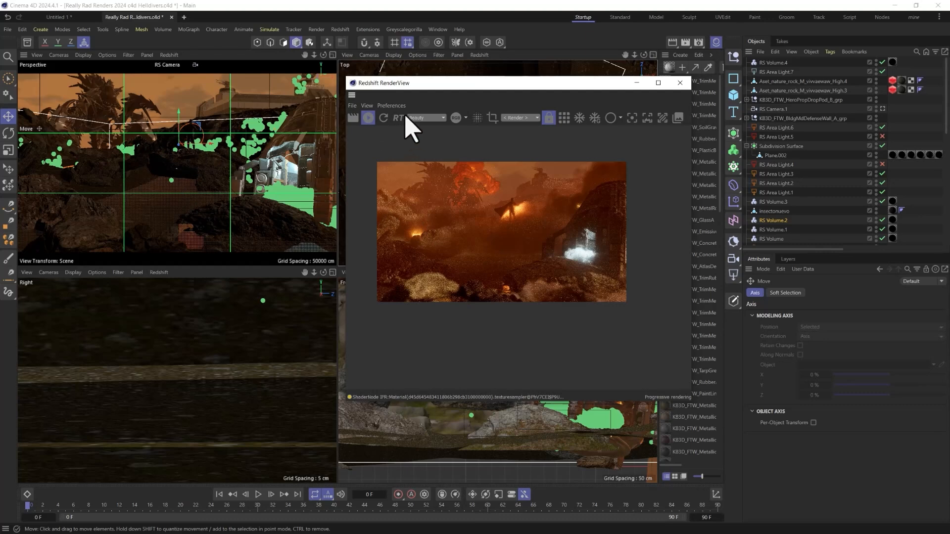
Step: Shift the storm cloud volume RS Volume.2 to the right behind the caped figure and inspect the render
{"action": "left_click_drag", "start_coordinate": [430, 81], "coordinate": [560, 104]}
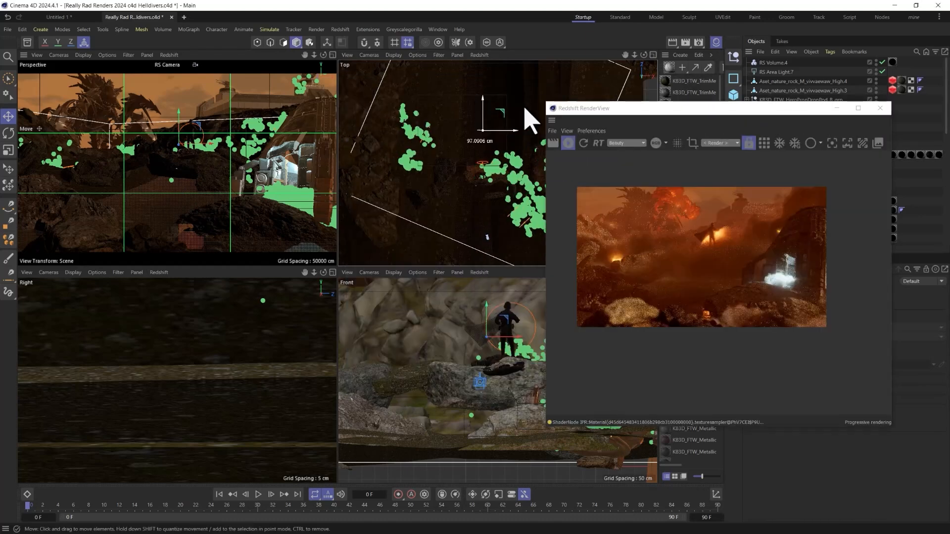
{"action": "mouse_move", "coordinate": [523, 103]}
{"action": "left_mouse_down"}
{"action": "mouse_move", "coordinate": [547, 105]}
{"action": "mouse_move", "coordinate": [511, 97]}
{"action": "mouse_move", "coordinate": [517, 102]}
{"action": "left_mouse_up"}
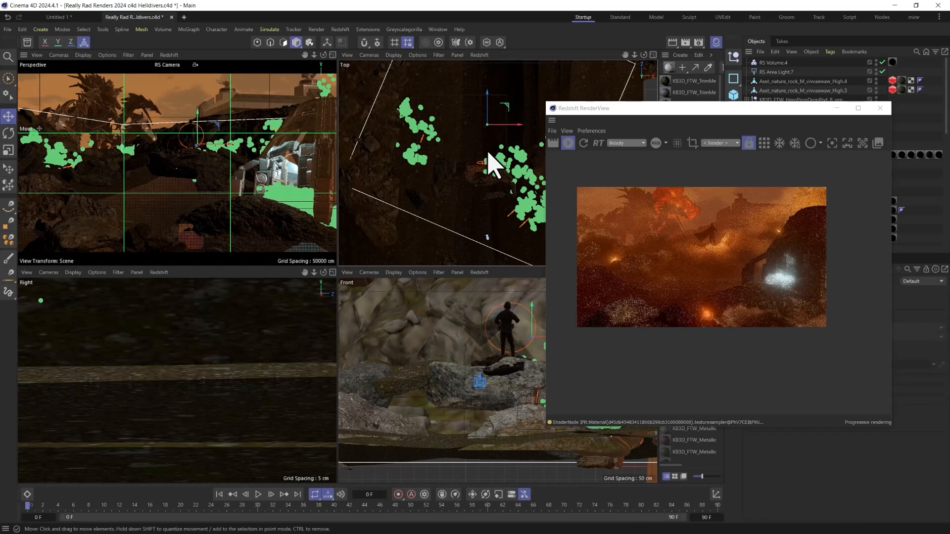
{"action": "left_click_drag", "start_coordinate": [503, 181], "coordinate": [514, 174]}
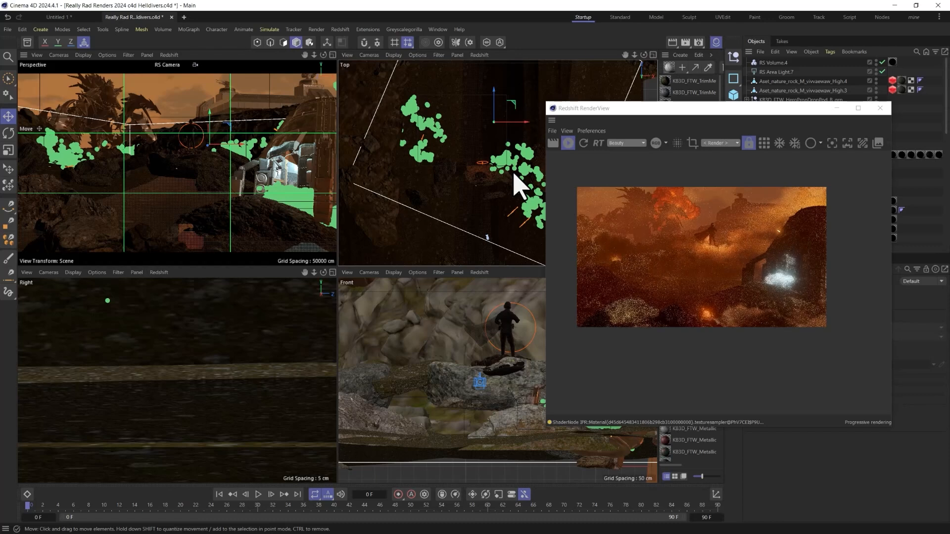
{"action": "left_click_drag", "start_coordinate": [682, 111], "coordinate": [343, 80]}
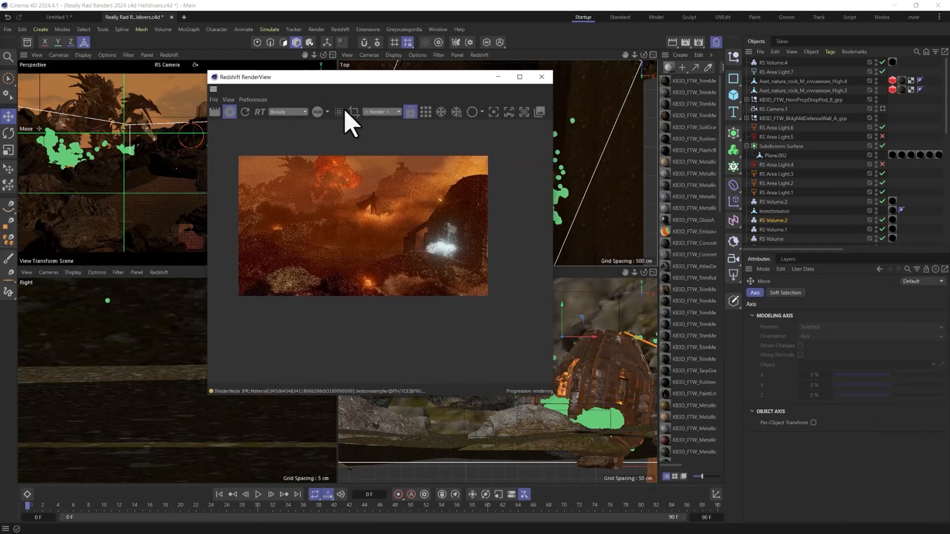
{"action": "scroll", "coordinate": [350, 251], "scroll_direction": "up", "scroll_amount": 1}
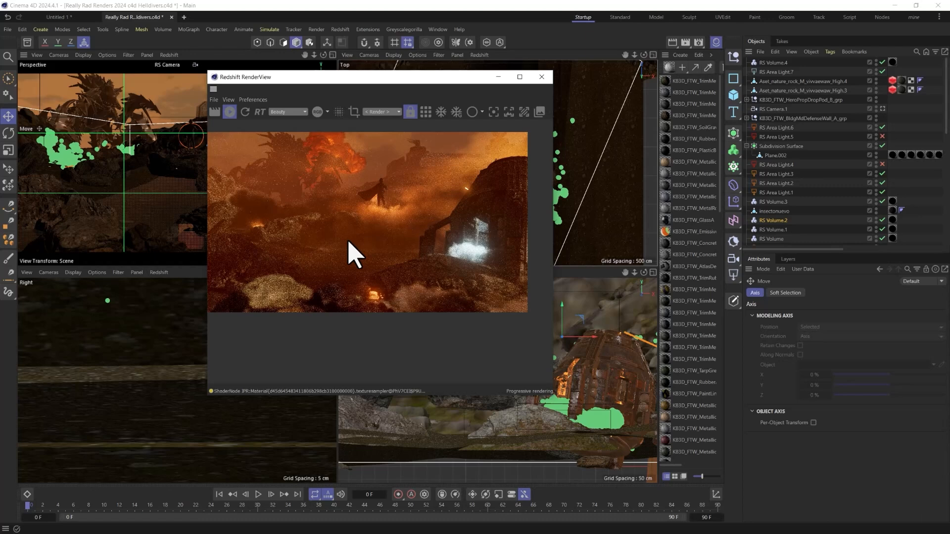
{"action": "scroll", "coordinate": [352, 255], "scroll_direction": "down", "scroll_amount": 1}
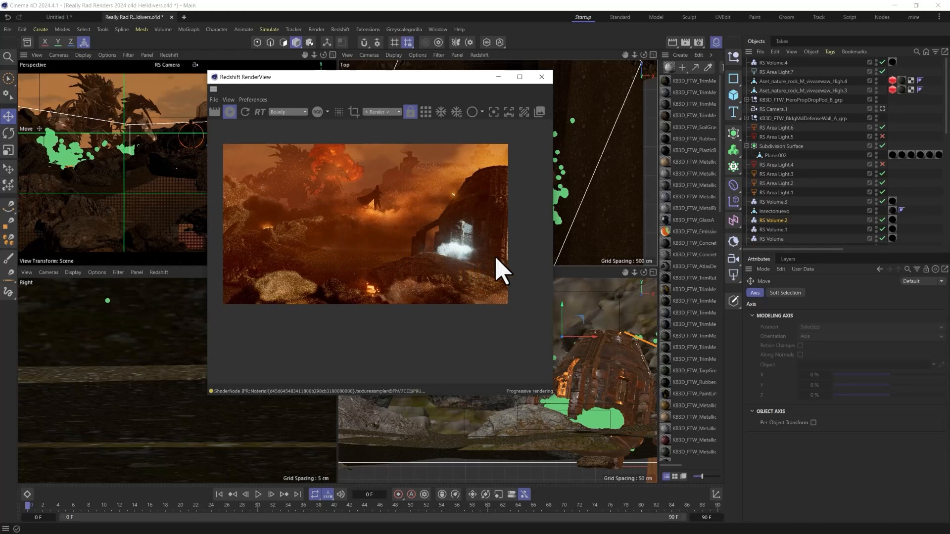
Step: Set the spread of the drop pod's light RS Area Light.7 to 0.759 and its intensity to 10.38
{"action": "left_click", "coordinate": [604, 431]}
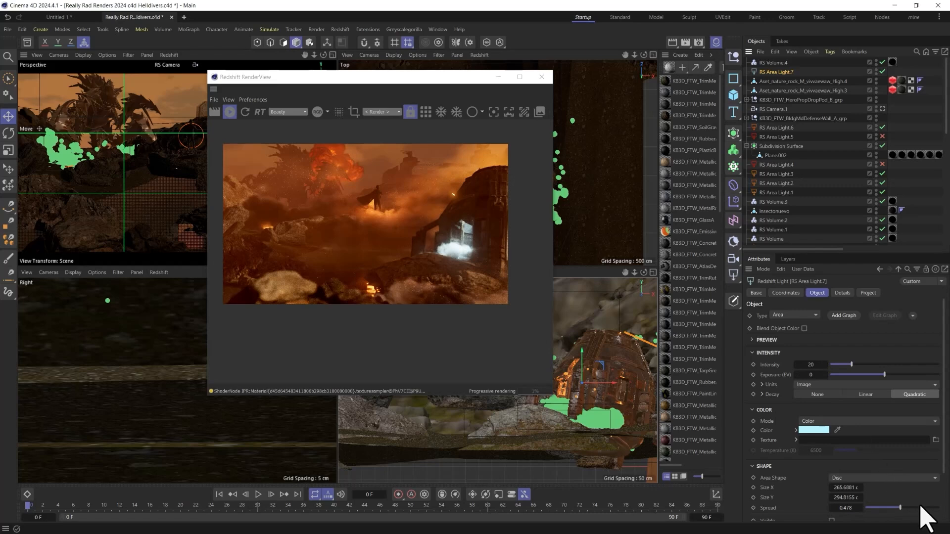
{"action": "left_click_drag", "start_coordinate": [915, 506], "coordinate": [919, 505]}
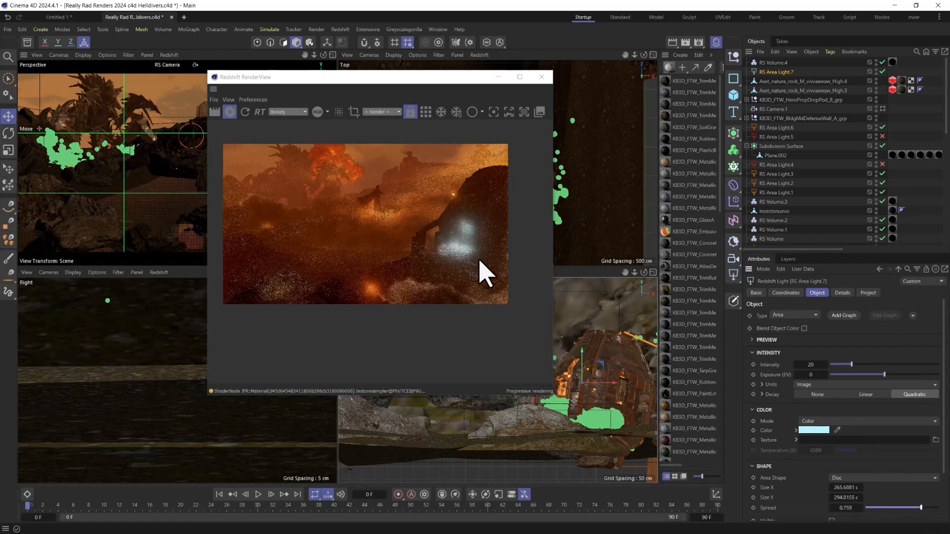
{"action": "left_click", "coordinate": [840, 365]}
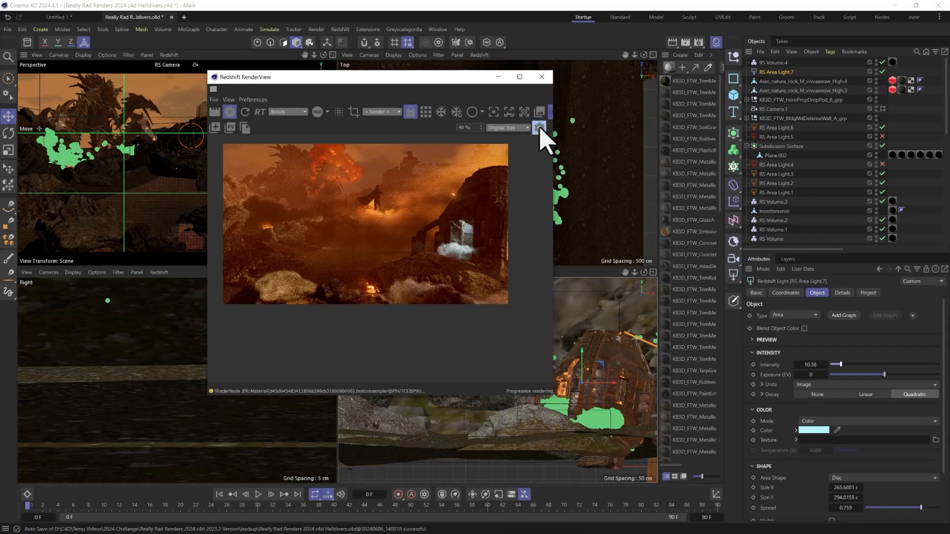
Step: Add a point at the dark end of the render's RGB curve in the color controls
{"action": "left_click", "coordinate": [539, 128]}
{"action": "left_click", "coordinate": [433, 239]}
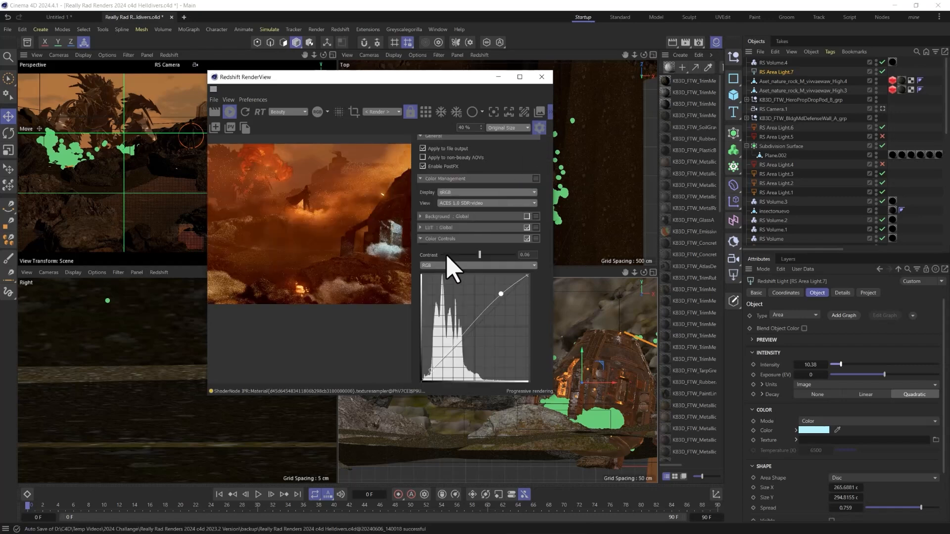
{"action": "left_click", "coordinate": [431, 372]}
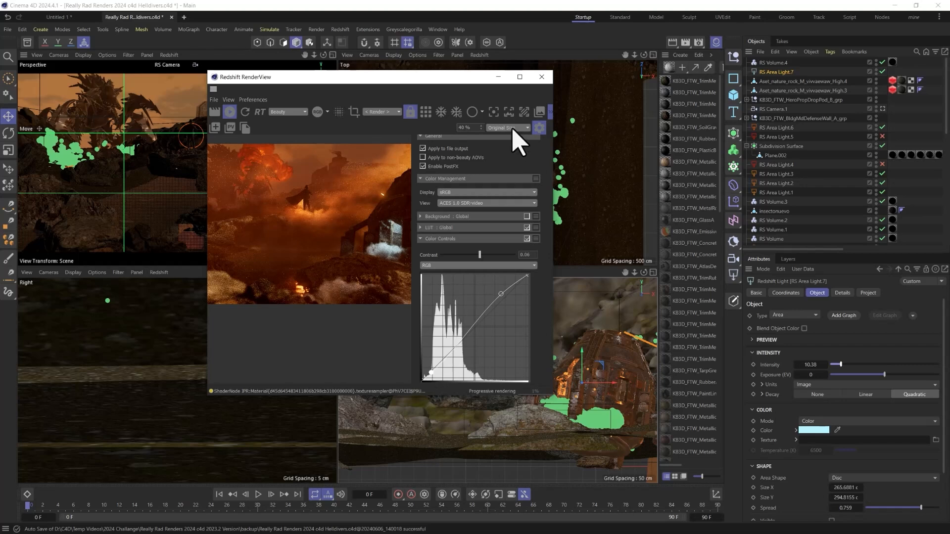
{"action": "left_click", "coordinate": [539, 128]}
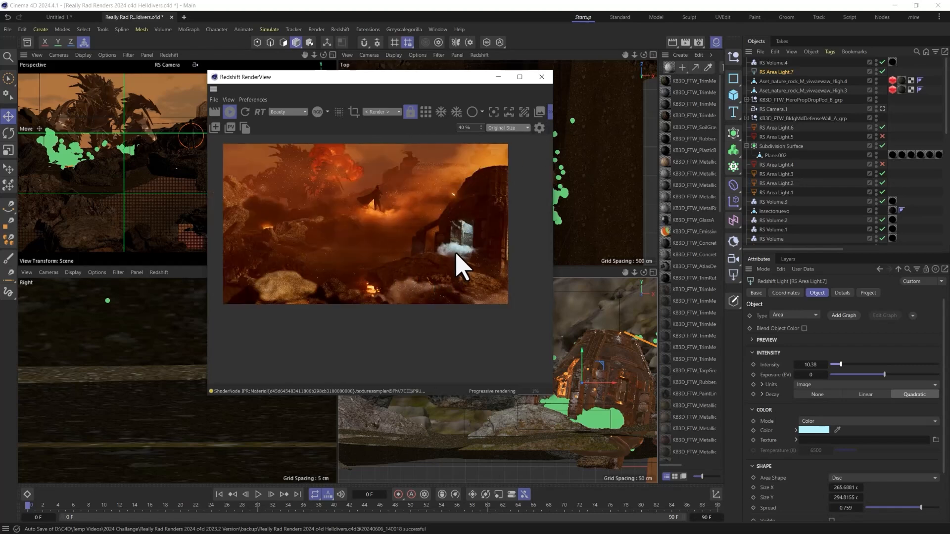
Step: Shift the smoke plume volume RS Volume.4 to the right and toward the camera, then raise it slightly at the drop pod's base
{"action": "left_click", "coordinate": [774, 63]}
{"action": "left_click_drag", "start_coordinate": [599, 415], "coordinate": [606, 418]}
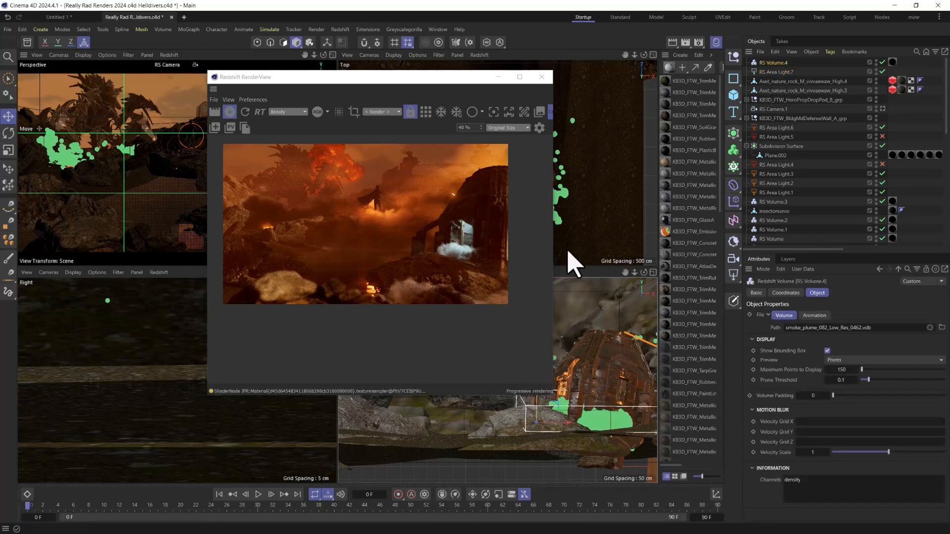
{"action": "left_click_drag", "start_coordinate": [443, 78], "coordinate": [346, 72]}
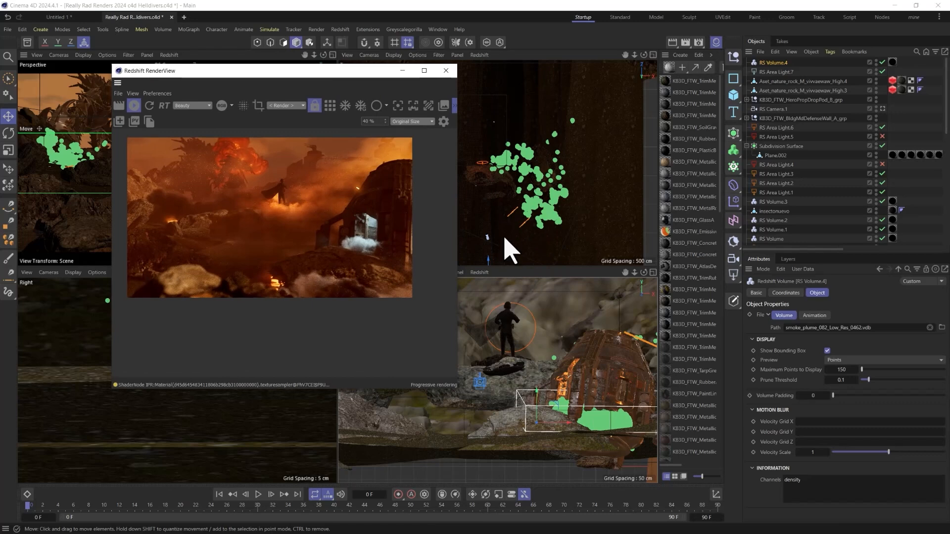
{"action": "middle_click_drag", "start_coordinate": [511, 247], "coordinate": [527, 200], "text": "alt"}
{"action": "left_click_drag", "start_coordinate": [527, 201], "coordinate": [528, 205]}
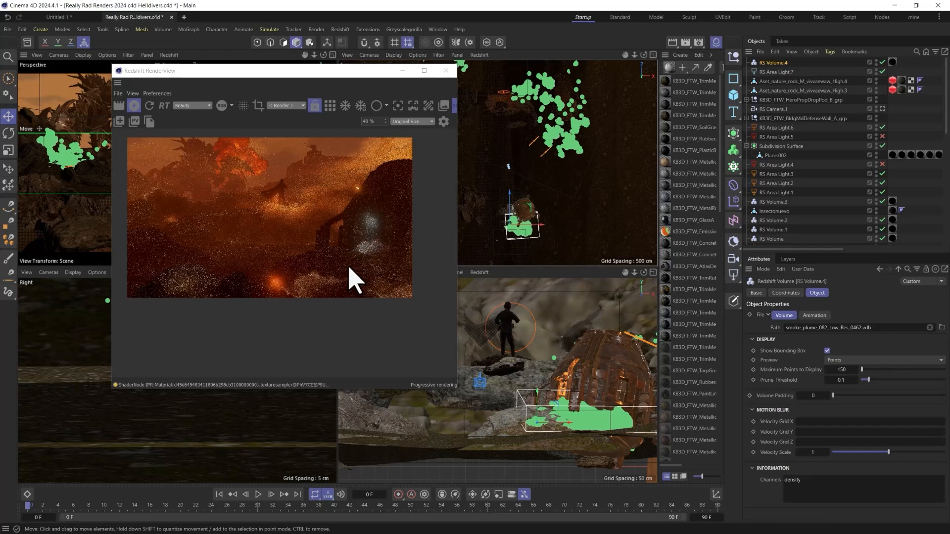
{"action": "scroll", "coordinate": [352, 280], "scroll_direction": "up", "scroll_amount": 3}
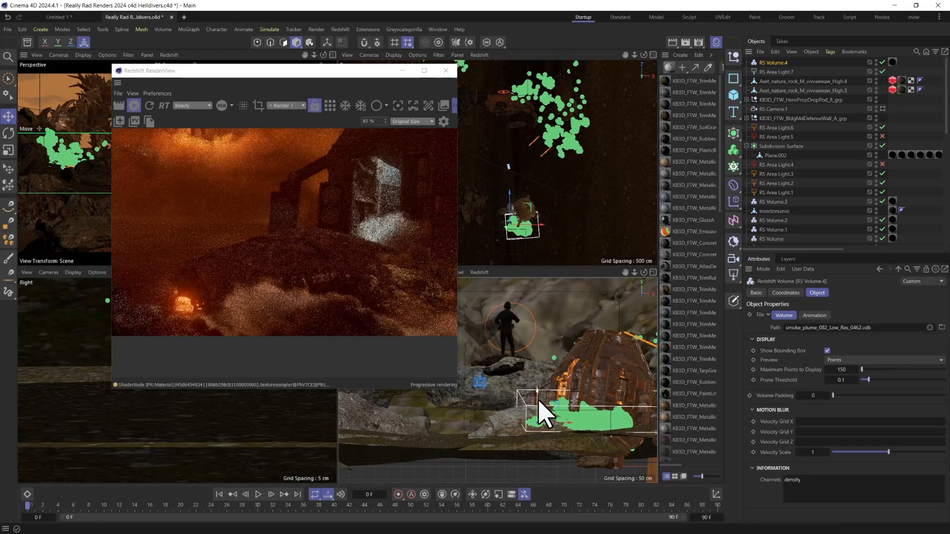
{"action": "left_click_drag", "start_coordinate": [539, 401], "coordinate": [540, 400]}
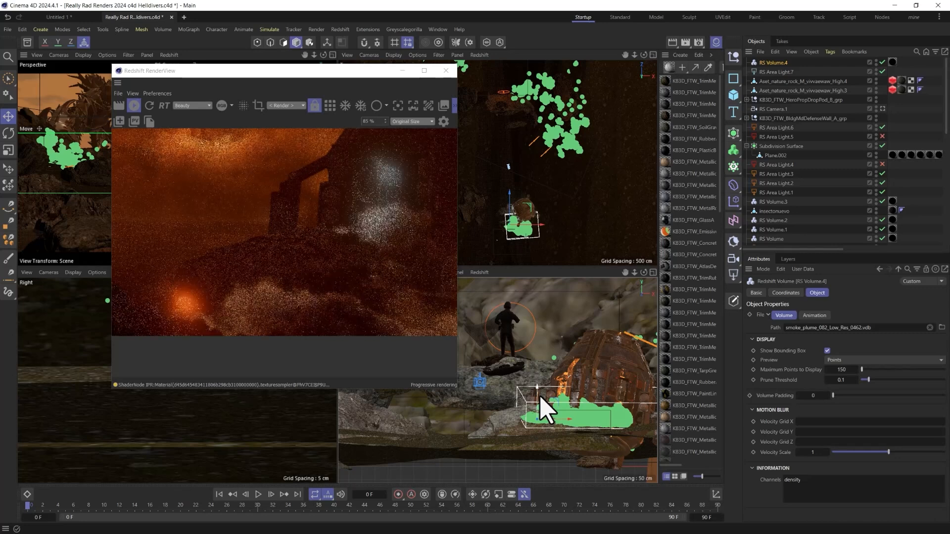
Step: Tilt the smoke plume volume RS Volume.4 and shift it left and closer to the camera in front of the drop pod
{"action": "key", "text": "r"}
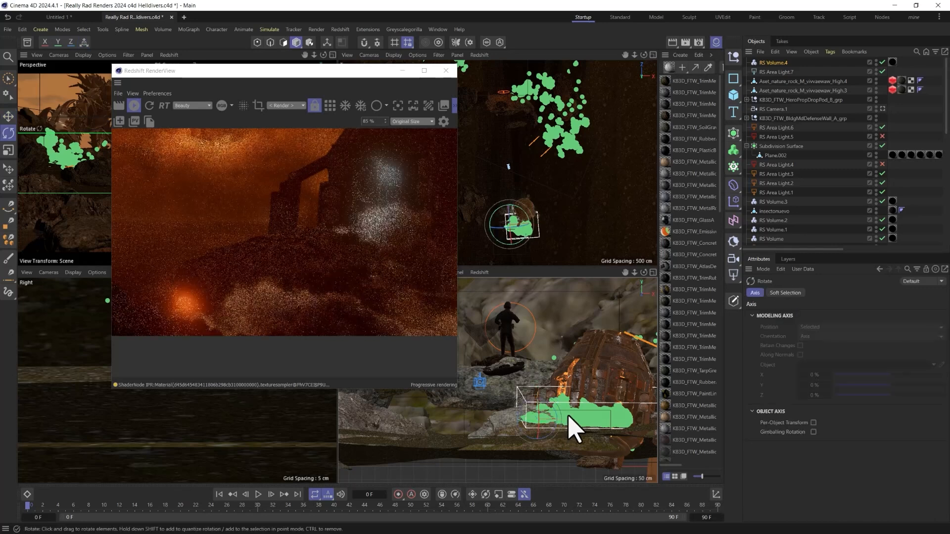
{"action": "left_click_drag", "start_coordinate": [579, 420], "coordinate": [555, 417]}
{"action": "key", "text": "e"}
{"action": "key", "text": "r"}
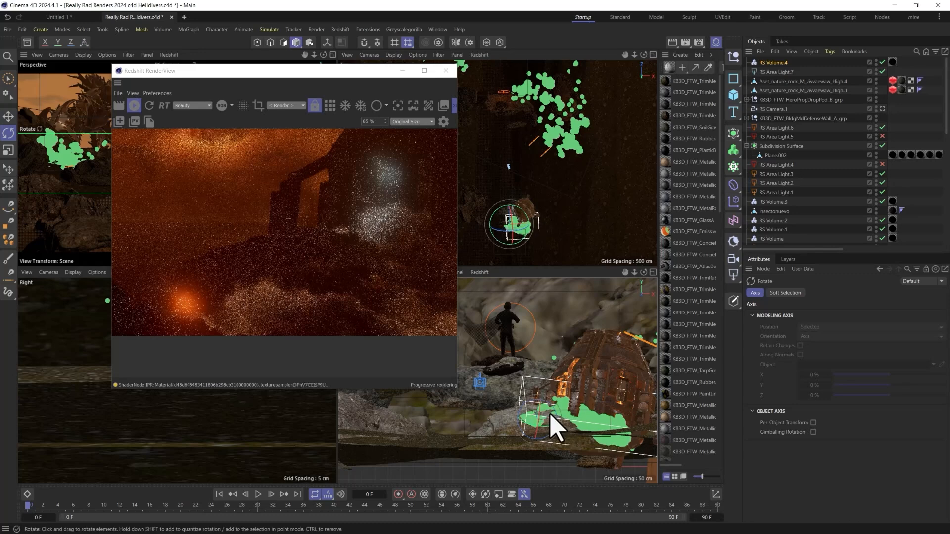
{"action": "key", "text": "e"}
{"action": "mouse_move", "coordinate": [544, 415]}
{"action": "left_mouse_down"}
{"action": "mouse_move", "coordinate": [583, 416]}
{"action": "mouse_move", "coordinate": [536, 414]}
{"action": "left_mouse_up"}
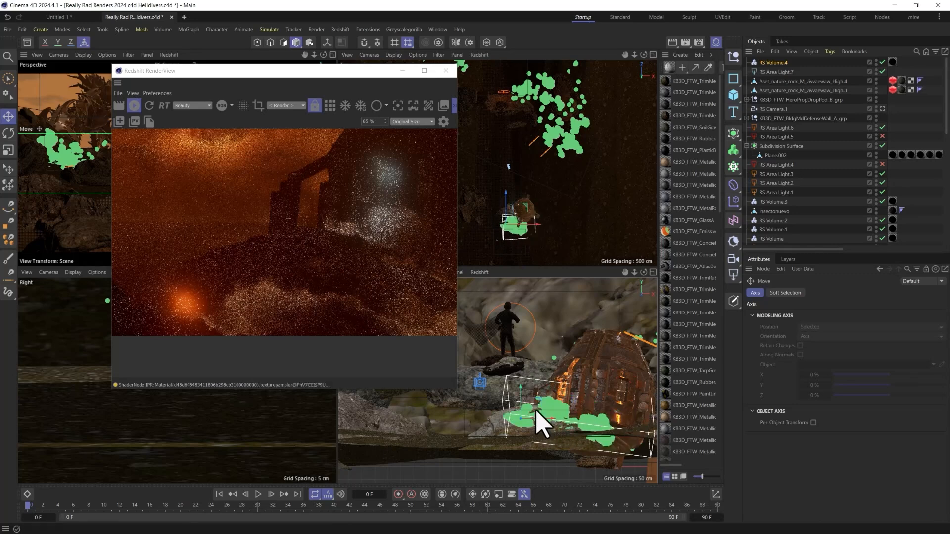
{"action": "left_click_drag", "start_coordinate": [525, 210], "coordinate": [528, 216]}
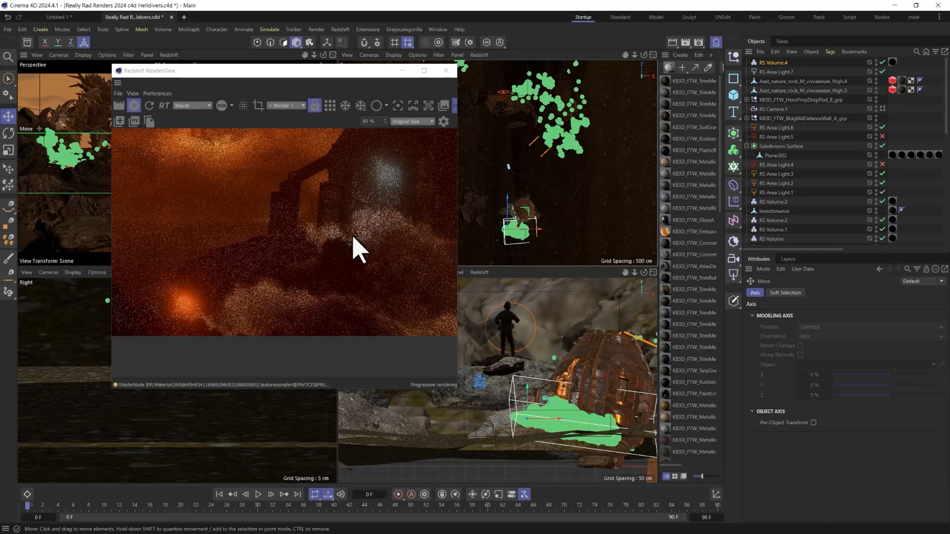
Step: Examine the render around the drop pod's smoke, the foreground rocks and the caped figure
{"action": "scroll", "coordinate": [346, 260], "scroll_direction": "down", "scroll_amount": 2}
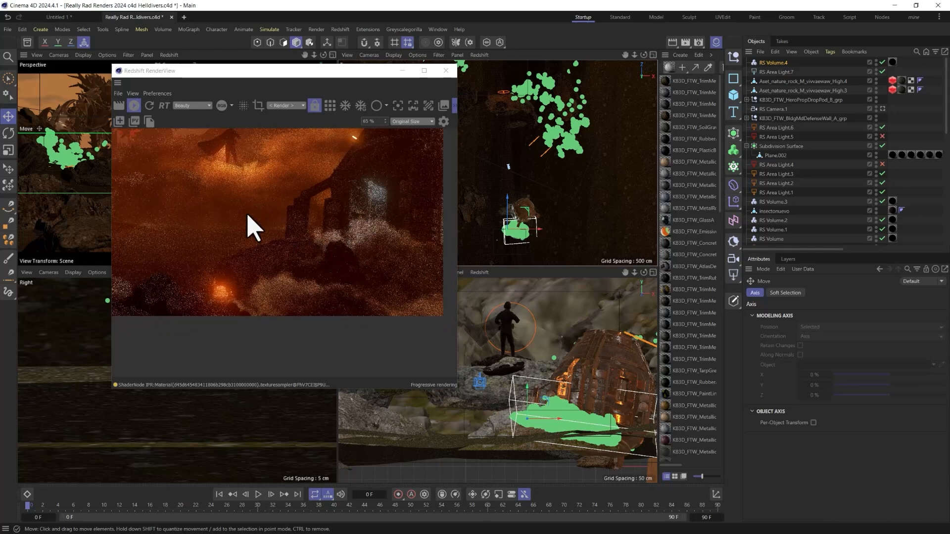
{"action": "scroll", "coordinate": [312, 212], "scroll_direction": "down", "scroll_amount": 1}
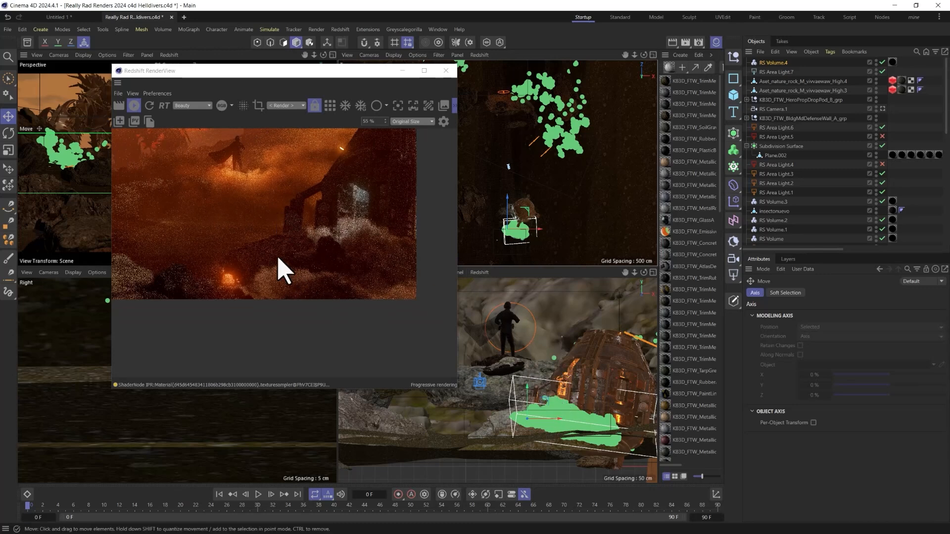
{"action": "scroll", "coordinate": [277, 256], "scroll_direction": "down", "scroll_amount": 1}
{"action": "left_click_drag", "start_coordinate": [263, 221], "coordinate": [307, 263]}
{"action": "scroll", "coordinate": [307, 263], "scroll_direction": "down", "scroll_amount": 1}
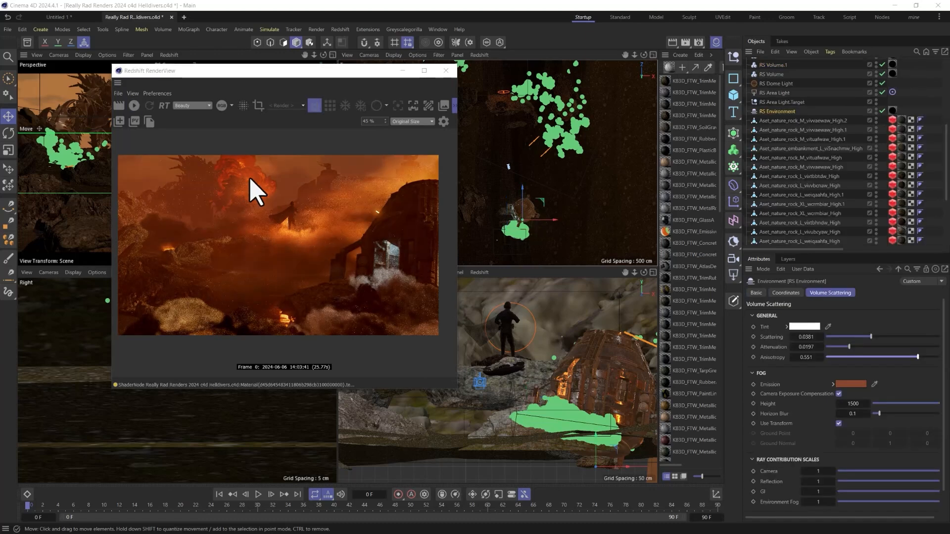
{"action": "scroll", "coordinate": [218, 297], "scroll_direction": "up", "scroll_amount": 2}
{"action": "scroll", "coordinate": [215, 284], "scroll_direction": "up", "scroll_amount": 3}
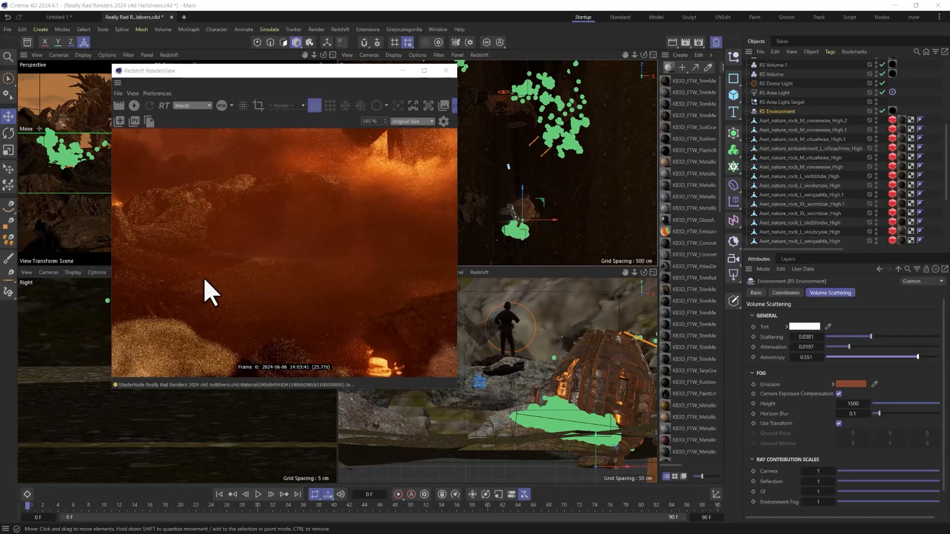
{"action": "scroll", "coordinate": [237, 285], "scroll_direction": "down", "scroll_amount": 1}
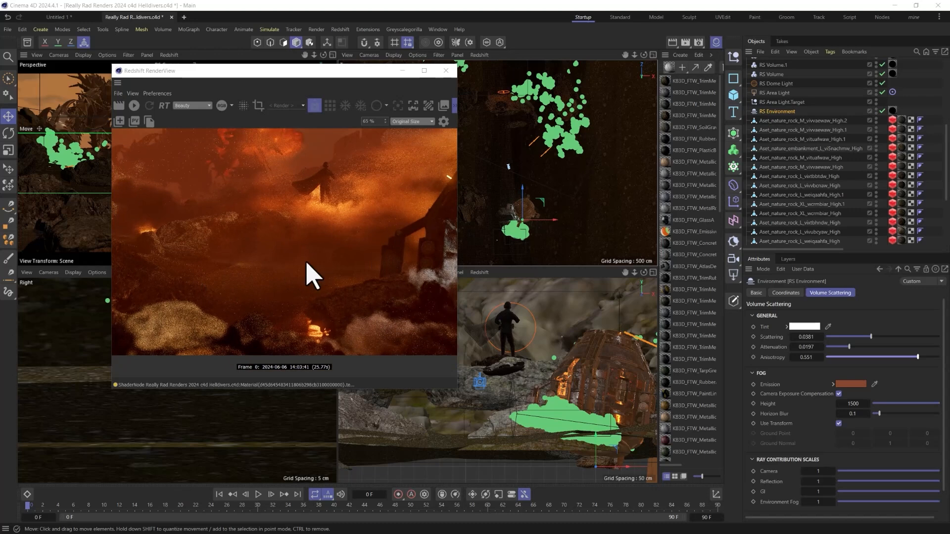
{"action": "scroll", "coordinate": [193, 279], "scroll_direction": "down", "scroll_amount": 1}
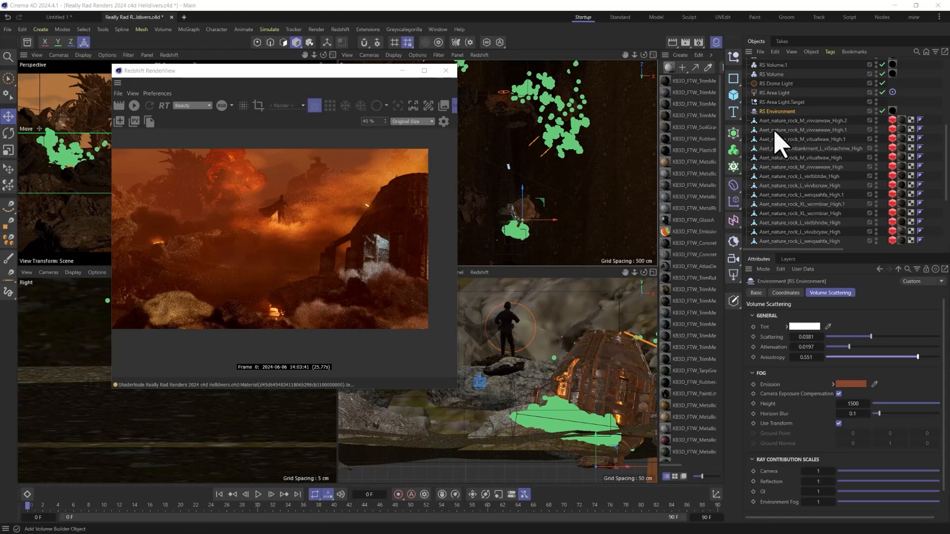
Step: Open the geometry settings of the Left Land terrain's Redshift Object tag
{"action": "scroll", "coordinate": [781, 122], "scroll_direction": "down", "scroll_amount": 2}
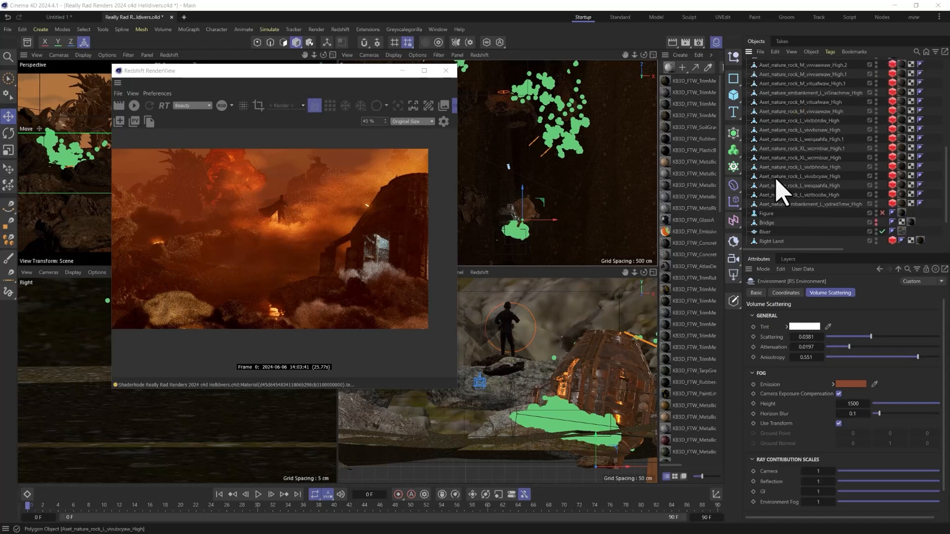
{"action": "scroll", "coordinate": [781, 188], "scroll_direction": "down", "scroll_amount": 2}
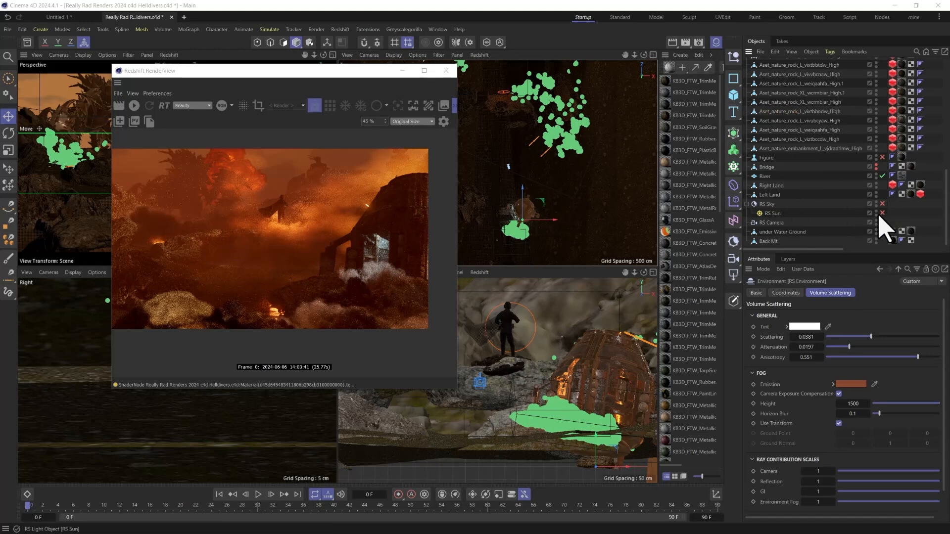
{"action": "left_click", "coordinate": [920, 193]}
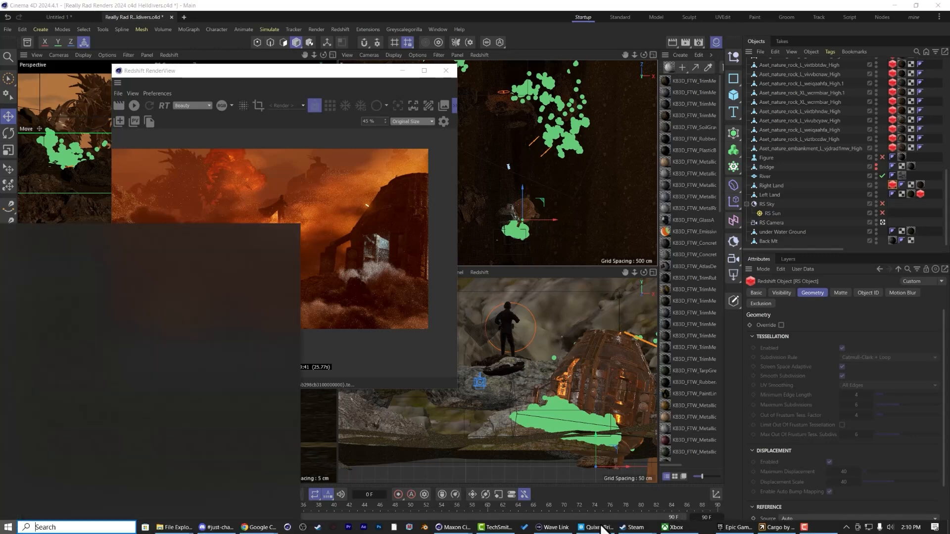
Step: Switch to Quixel Bridge and export the Tundra Grass asset from the 3D Plants category into the Cinema 4D scene
{"action": "key", "text": "super"}
{"action": "mouse_move", "coordinate": [601, 527]}
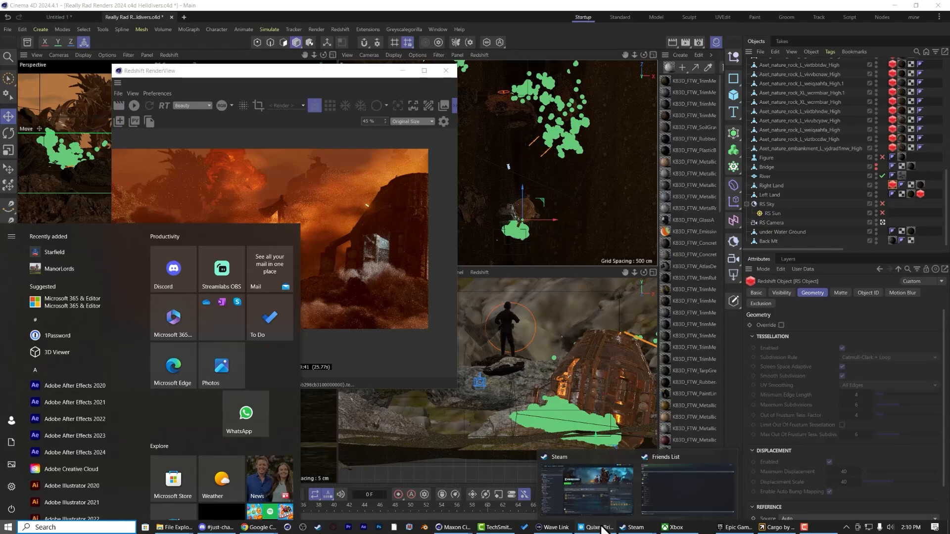
{"action": "left_click", "coordinate": [598, 527]}
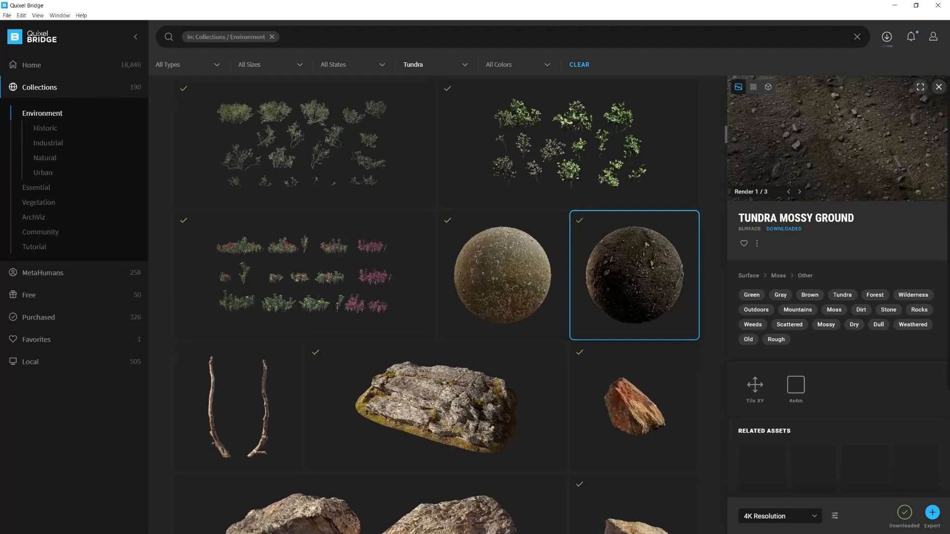
{"action": "left_click", "coordinate": [32, 64]}
{"action": "scroll", "coordinate": [316, 289], "scroll_direction": "up", "scroll_amount": 2}
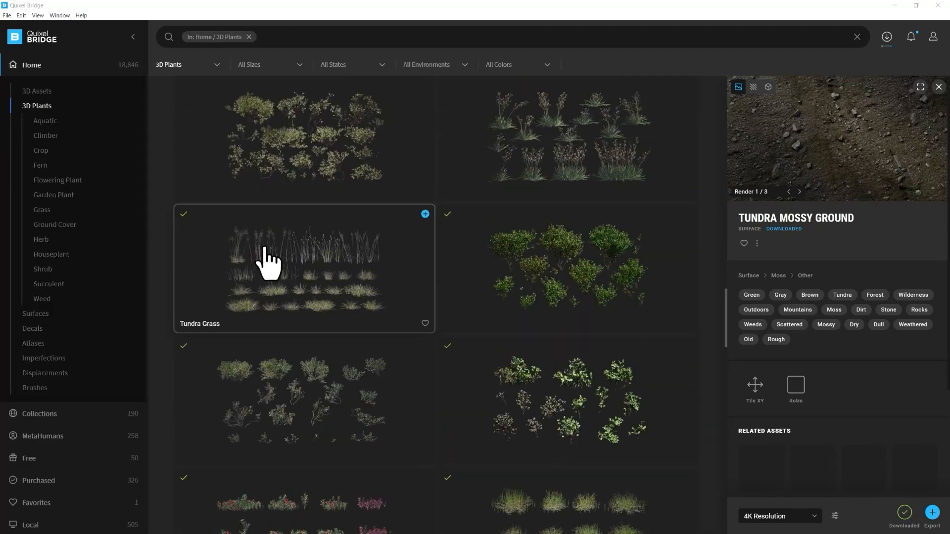
{"action": "left_click", "coordinate": [327, 287]}
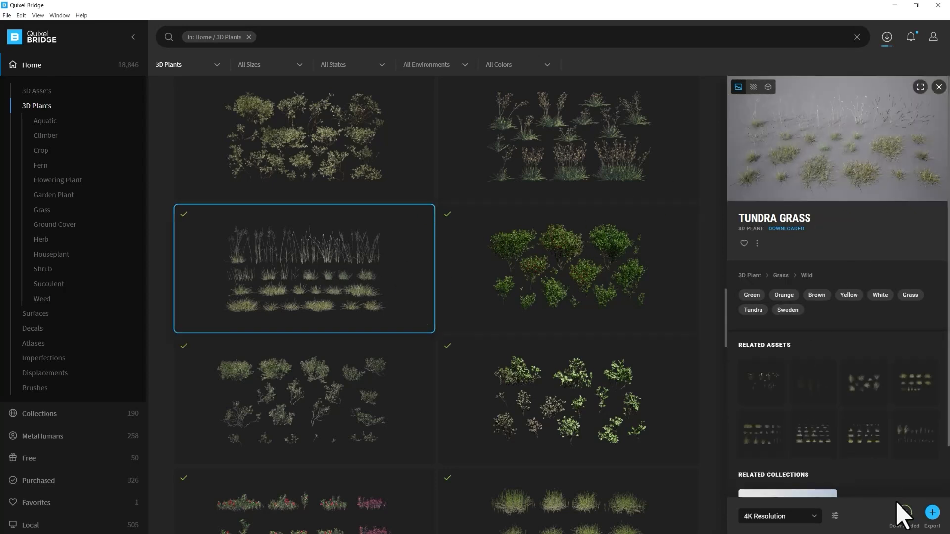
{"action": "left_click", "coordinate": [816, 516]}
{"action": "left_click", "coordinate": [787, 465]}
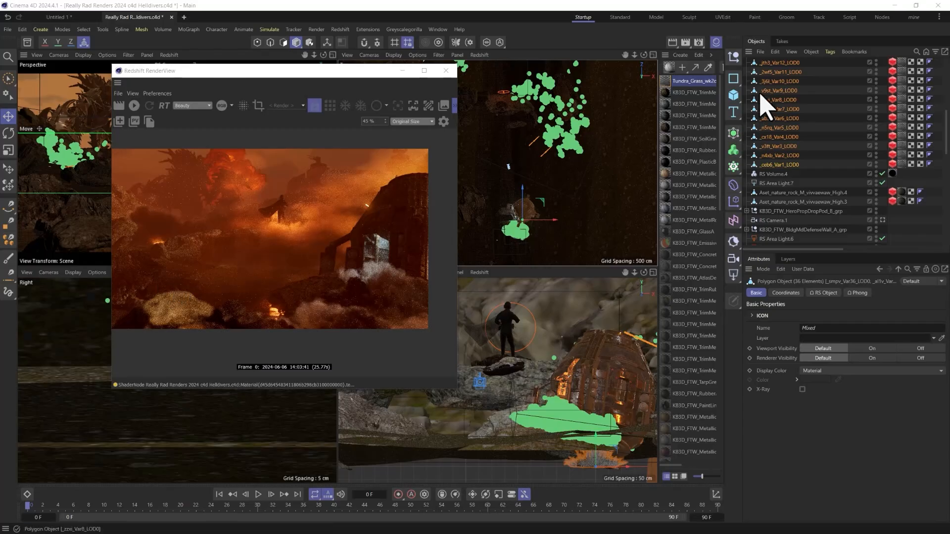
Step: Group the imported grass variants under a null and move it onto the rocky ground to the left of the drop pod
{"action": "right_click", "coordinate": [769, 95]}
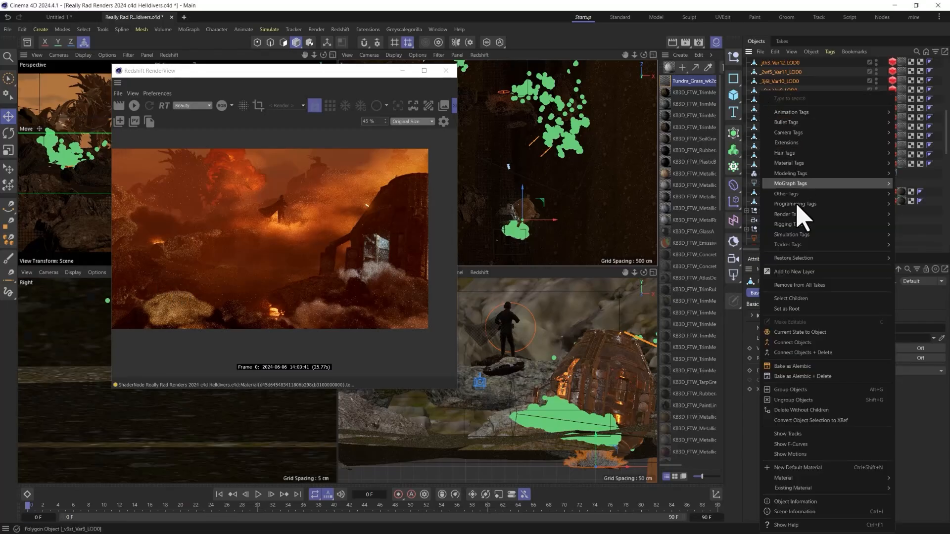
{"action": "left_click", "coordinate": [801, 390]}
{"action": "scroll", "coordinate": [791, 99], "scroll_direction": "up", "scroll_amount": 3}
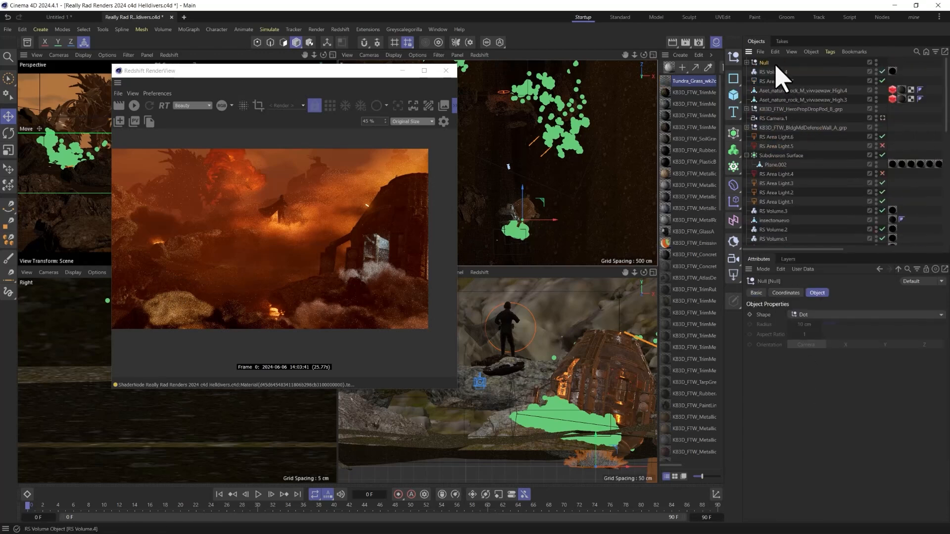
{"action": "left_click_drag", "start_coordinate": [350, 71], "coordinate": [690, 280]}
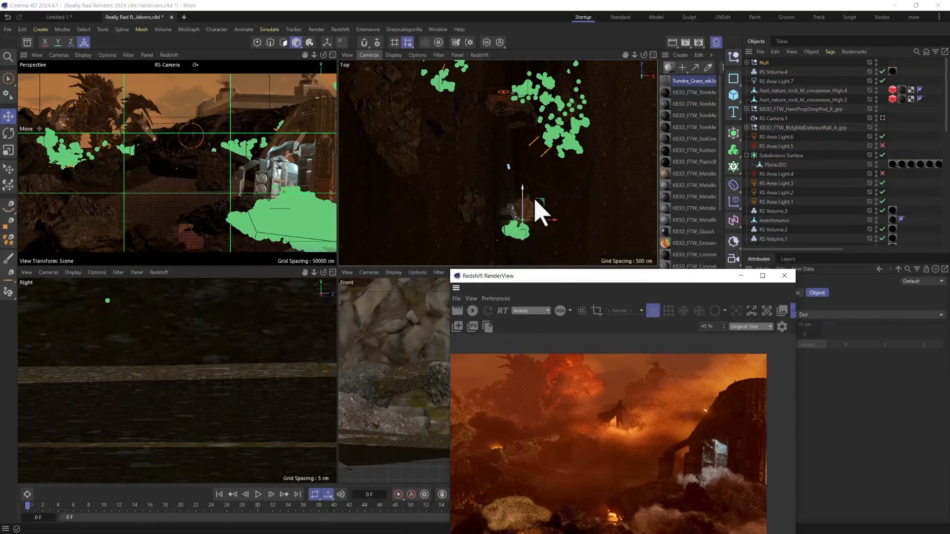
{"action": "left_click_drag", "start_coordinate": [547, 213], "coordinate": [514, 180]}
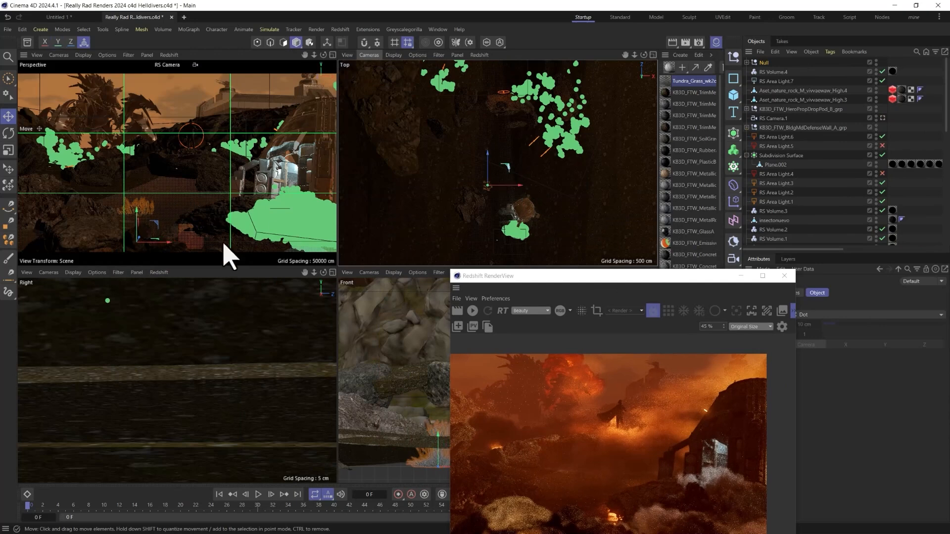
{"action": "left_click_drag", "start_coordinate": [157, 233], "coordinate": [89, 197]}
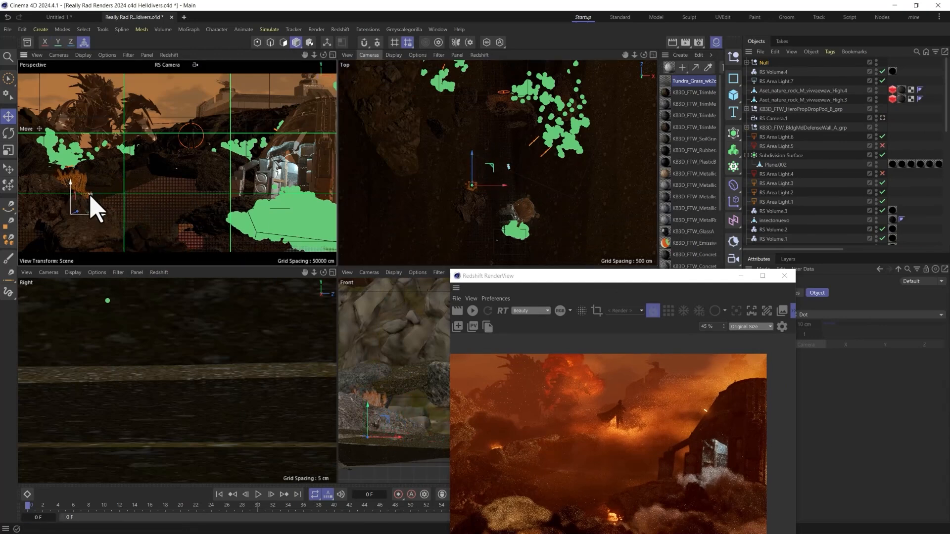
Step: Move the grass variant _smpv_Var36_LOD0 away from the clump, deeper into the scene, and close the Redshift RenderView
{"action": "left_click", "coordinate": [746, 63]}
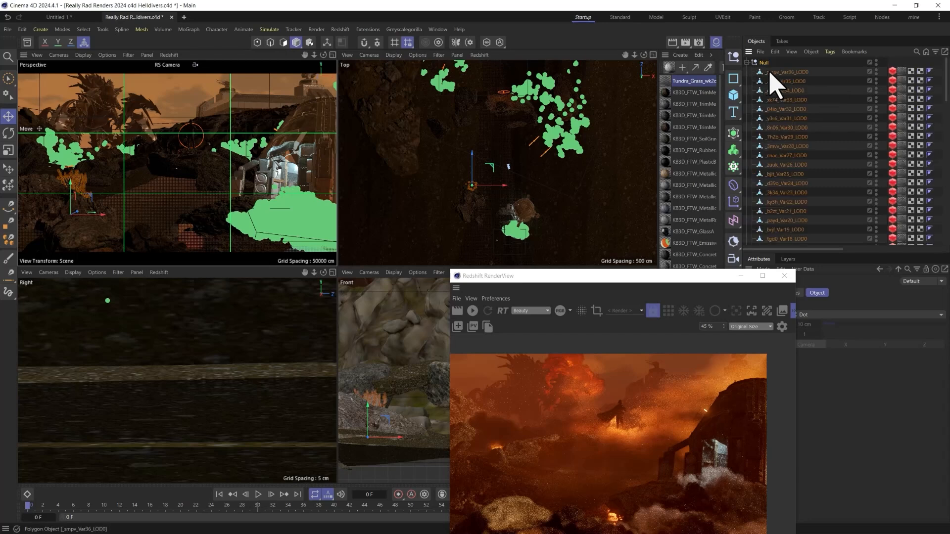
{"action": "left_click", "coordinate": [770, 72]}
{"action": "left_click_drag", "start_coordinate": [493, 166], "coordinate": [495, 135]}
{"action": "left_click_drag", "start_coordinate": [114, 187], "coordinate": [129, 182]}
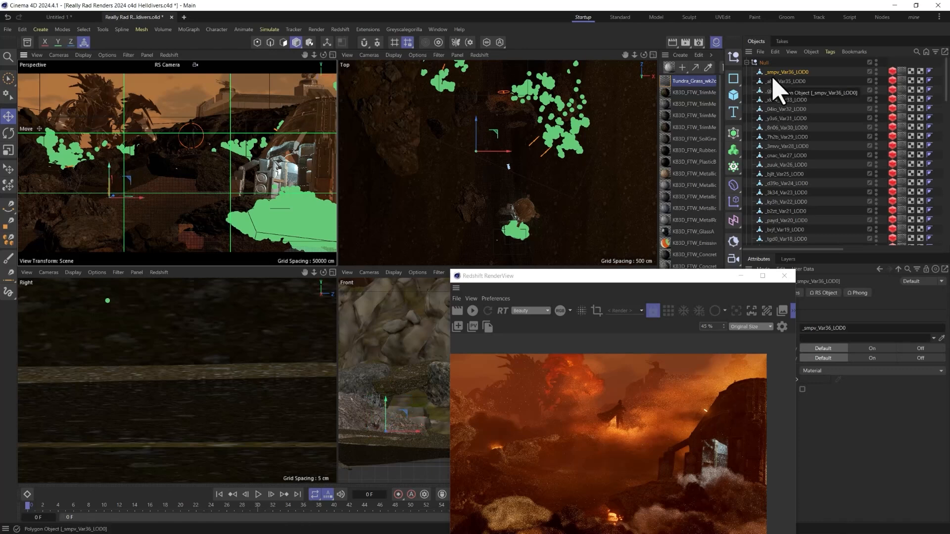
{"action": "left_click", "coordinate": [784, 276]}
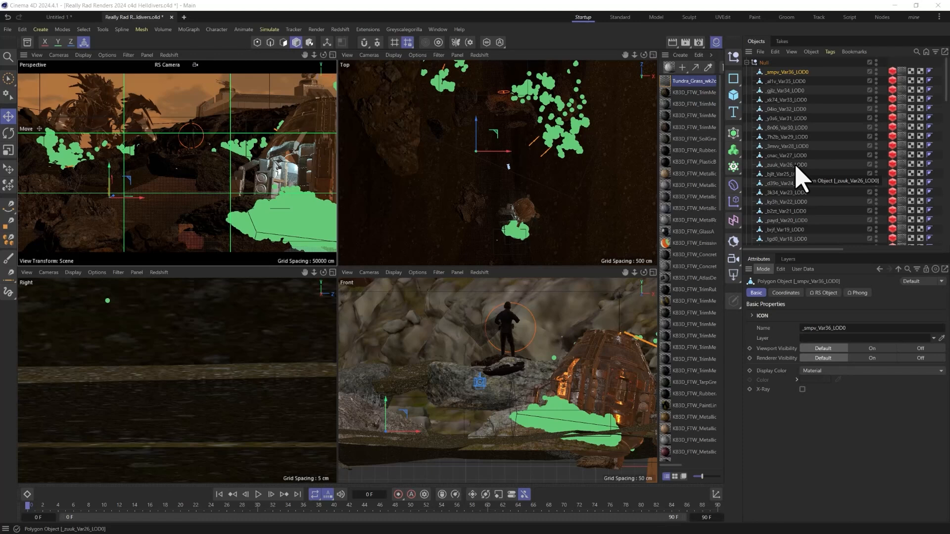
Step: Select all the grass variants and set up the Scatter Pen with a 235 cm radius in a maximized top view
{"action": "scroll", "coordinate": [789, 180], "scroll_direction": "down", "scroll_amount": 6}
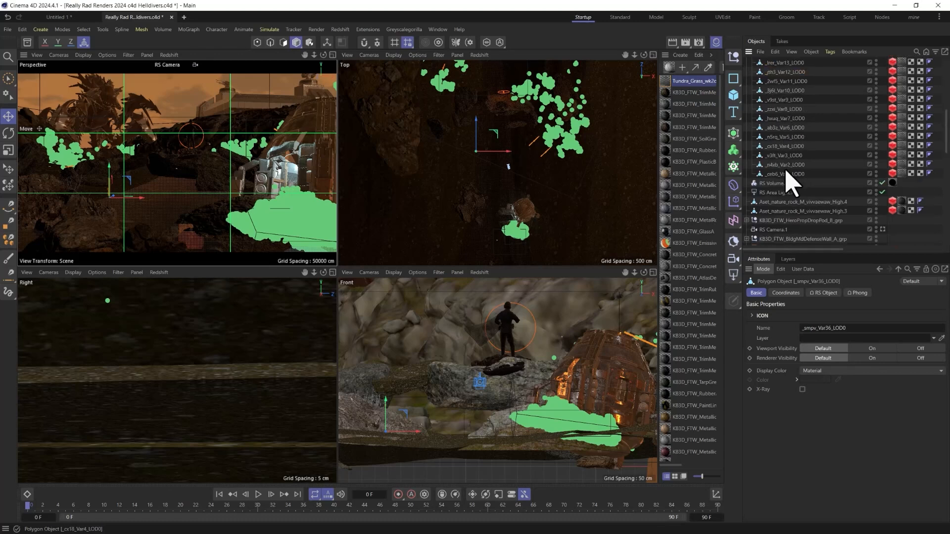
{"action": "left_click", "coordinate": [779, 175], "text": "shift"}
{"action": "left_click", "coordinate": [8, 240]}
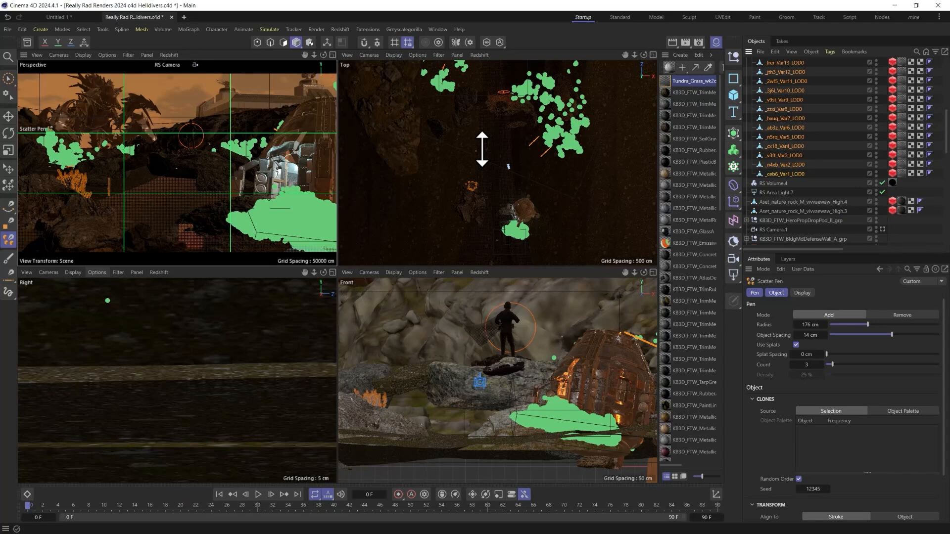
{"action": "key", "text": "F1"}
{"action": "key", "text": "F5"}
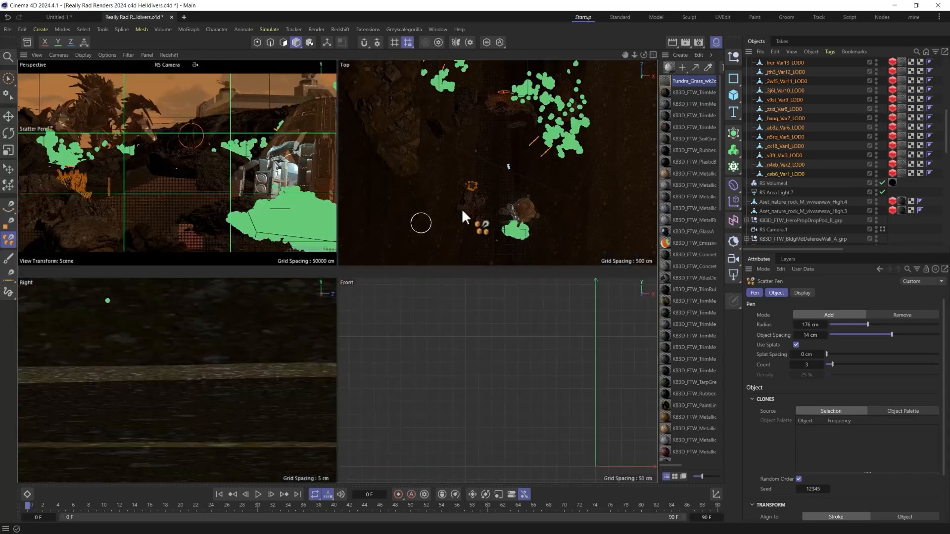
{"action": "middle_click", "coordinate": [479, 194]}
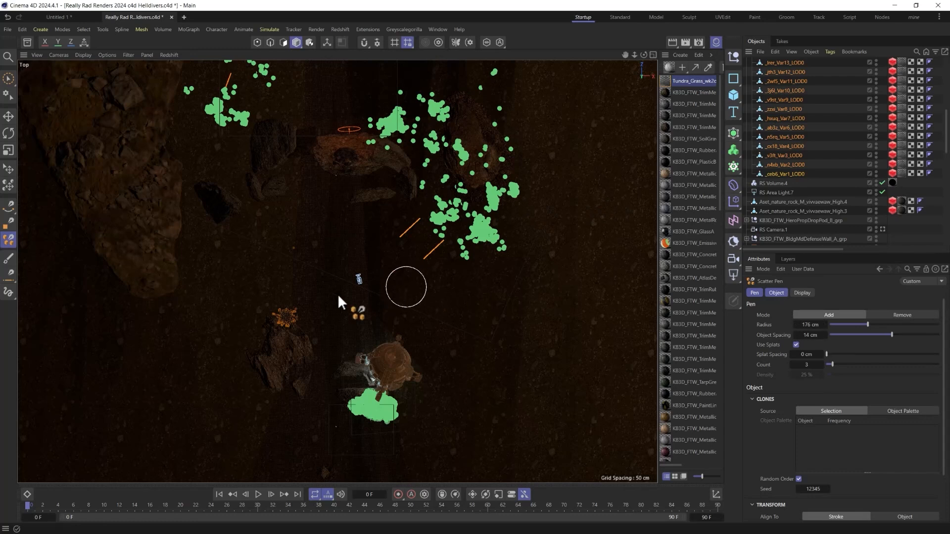
{"action": "mouse_move", "coordinate": [298, 291]}
{"action": "middle_mouse_down"}
{"action": "mouse_move", "coordinate": [290, 281]}
{"action": "mouse_move", "coordinate": [306, 268]}
{"action": "middle_mouse_up"}
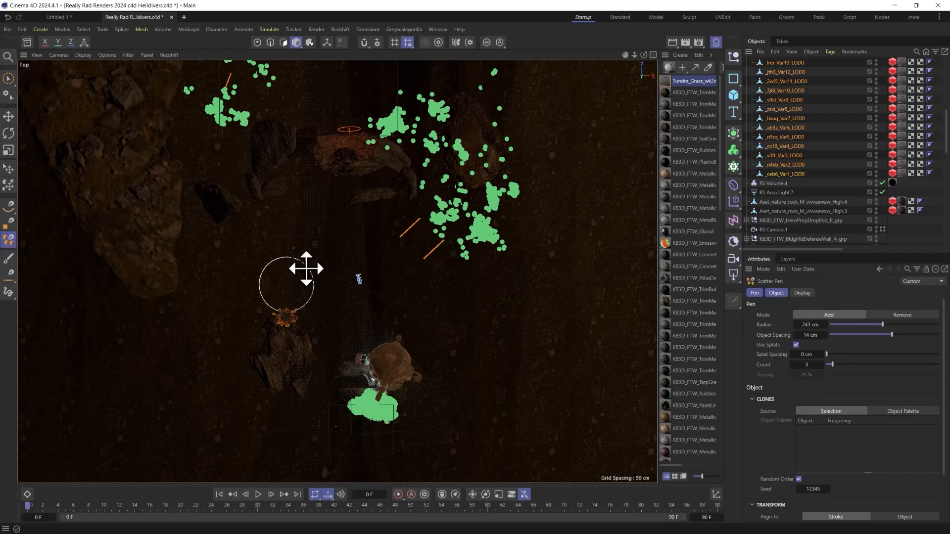
{"action": "scroll", "coordinate": [765, 441], "scroll_direction": "down", "scroll_amount": 2}
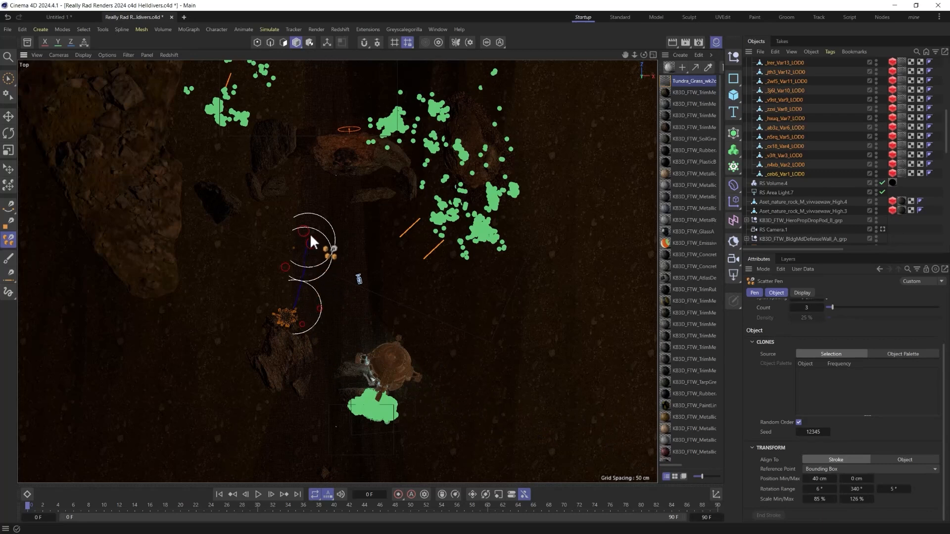
Step: Try scattering grass with strokes on both sides of the drop pod, and undo the strokes
{"action": "mouse_move", "coordinate": [320, 192]}
{"action": "left_mouse_down"}
{"action": "mouse_move", "coordinate": [239, 280]}
{"action": "mouse_move", "coordinate": [297, 250]}
{"action": "left_mouse_up"}
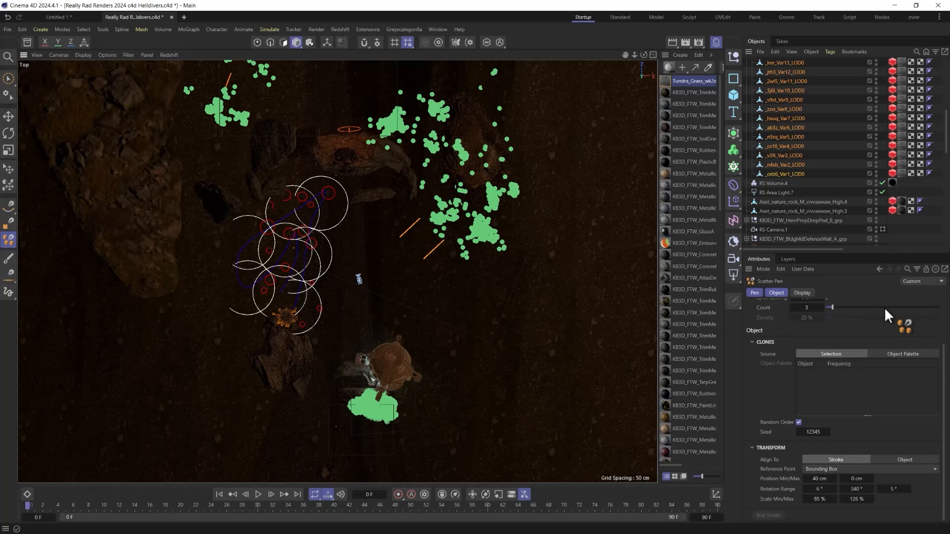
{"action": "mouse_move", "coordinate": [685, 298]}
{"action": "left_mouse_down"}
{"action": "mouse_move", "coordinate": [452, 237]}
{"action": "mouse_move", "coordinate": [495, 313]}
{"action": "mouse_move", "coordinate": [441, 308]}
{"action": "left_mouse_up"}
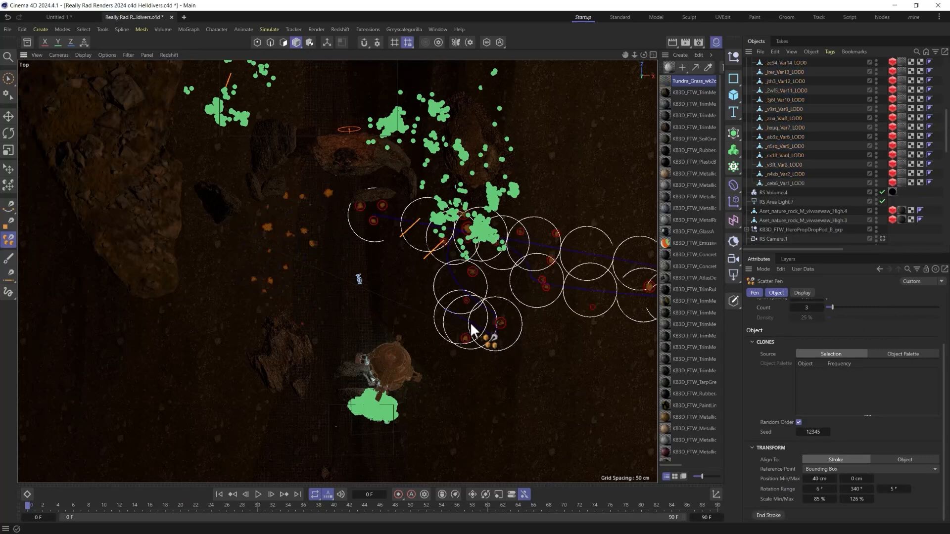
{"action": "key", "text": "ctrl+z"}
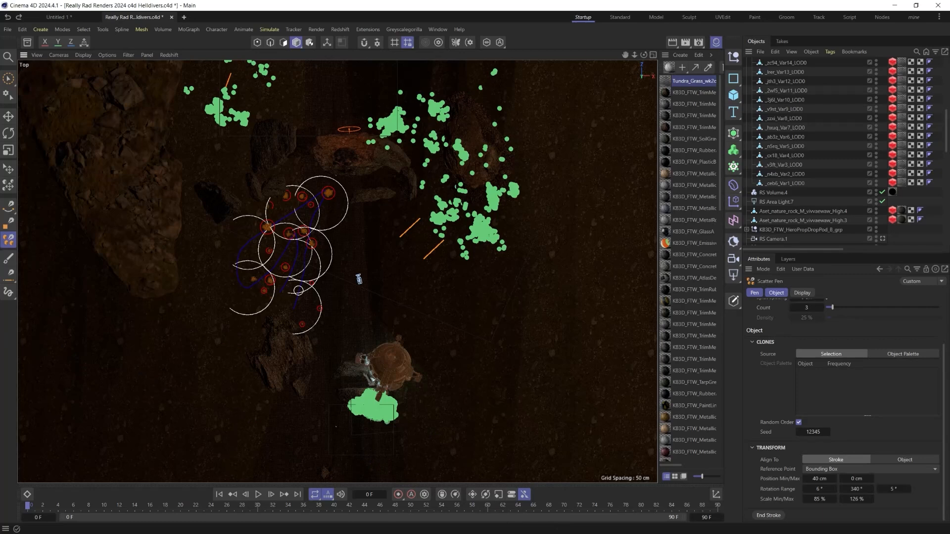
{"action": "key", "text": "ctrl+z"}
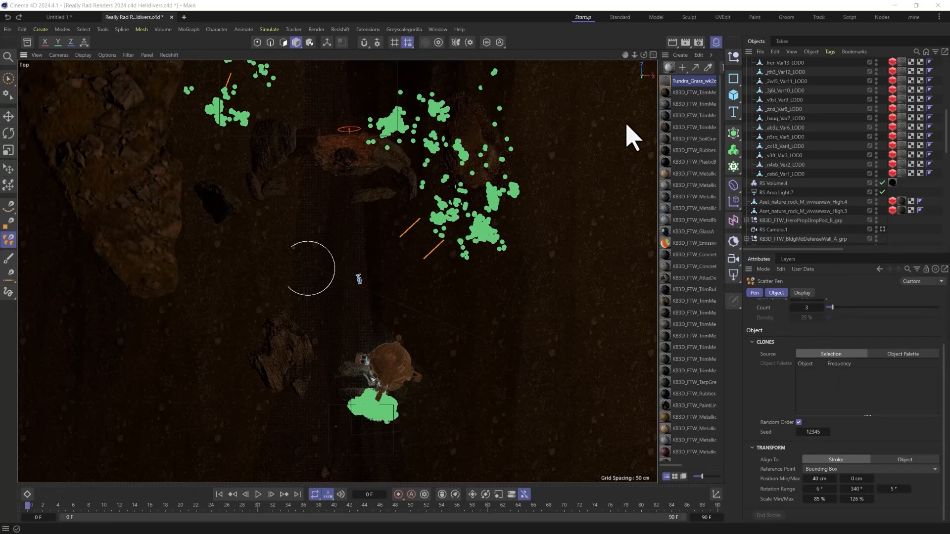
Step: Reselect all the grass variants, set the Scatter Pen's minimum position to 5 cm and scatter a patch beside the rock near the drop pod
{"action": "scroll", "coordinate": [806, 198], "scroll_direction": "up", "scroll_amount": 3}
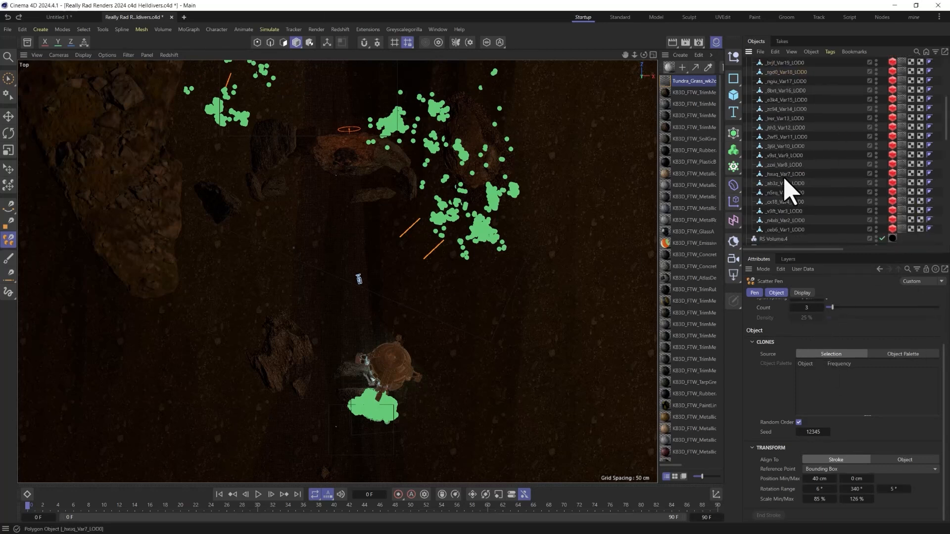
{"action": "left_click", "coordinate": [785, 230], "text": "shift"}
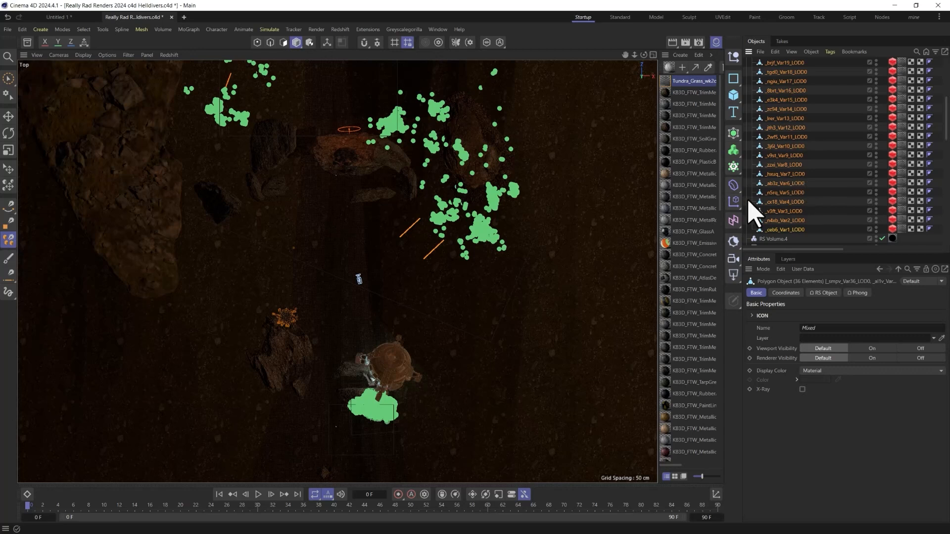
{"action": "left_click", "coordinate": [300, 298]}
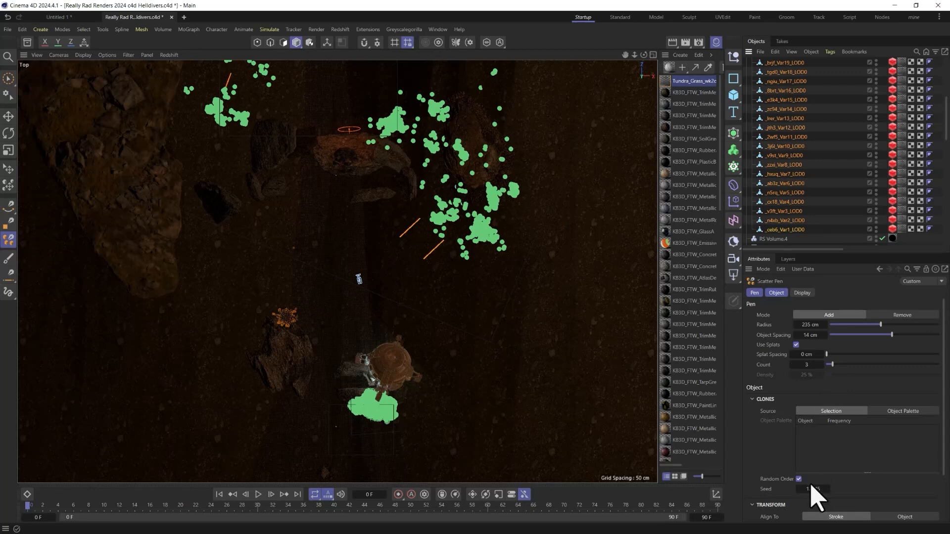
{"action": "scroll", "coordinate": [774, 459], "scroll_direction": "down", "scroll_amount": 2}
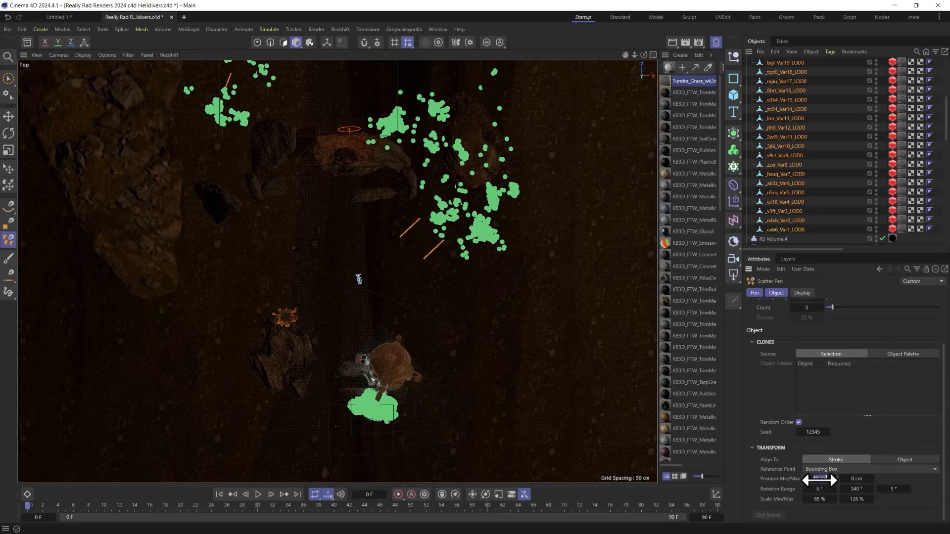
{"action": "left_click", "coordinate": [302, 307]}
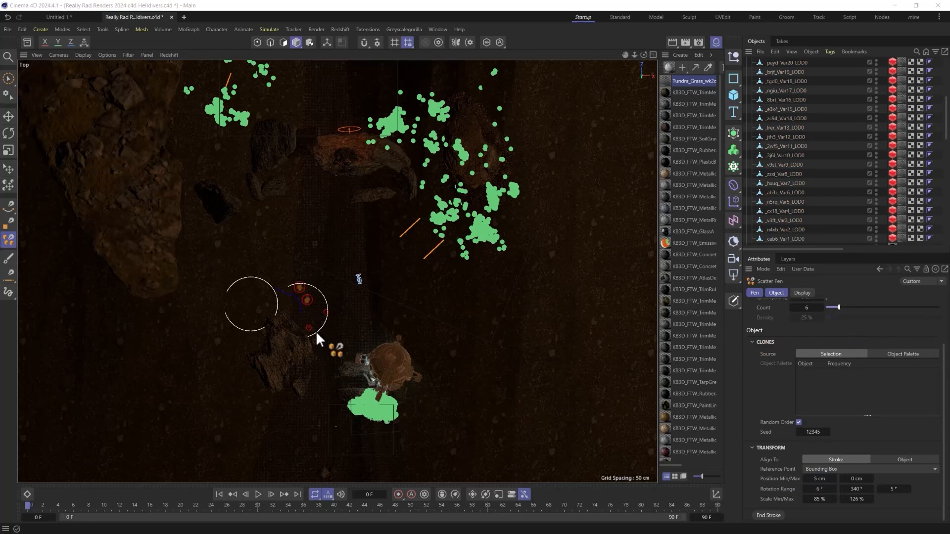
Step: Set object spacing to -32 cm, turn off Use Splats, and scatter a long grass strip behind the rock at 13% density
{"action": "left_click_drag", "start_coordinate": [846, 306], "coordinate": [868, 335]}
{"action": "scroll", "coordinate": [794, 339], "scroll_direction": "up", "scroll_amount": 2}
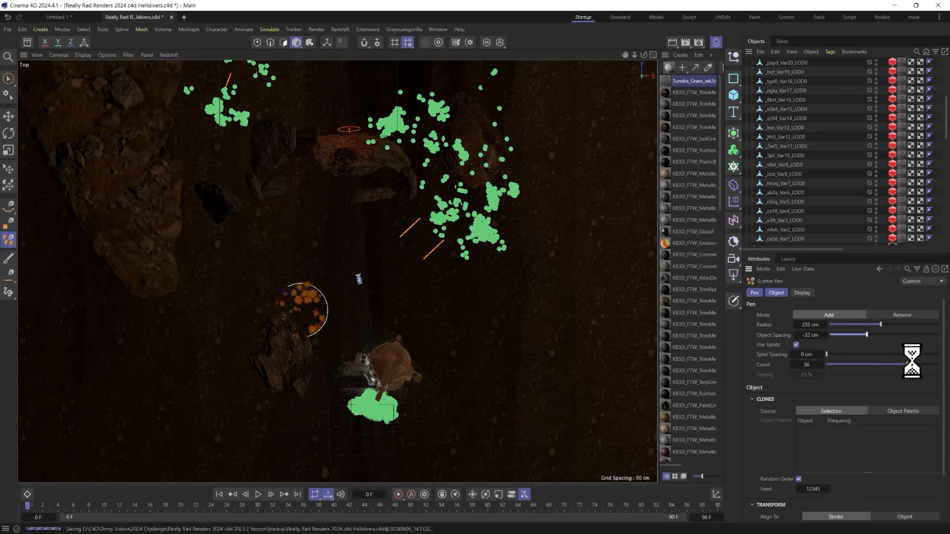
{"action": "left_click", "coordinate": [796, 345]}
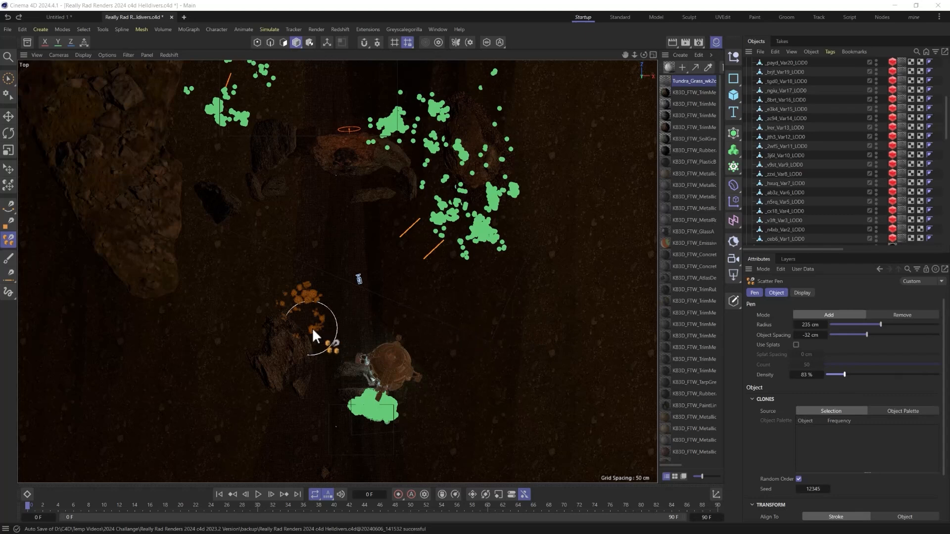
{"action": "left_click_drag", "start_coordinate": [314, 334], "coordinate": [311, 188]}
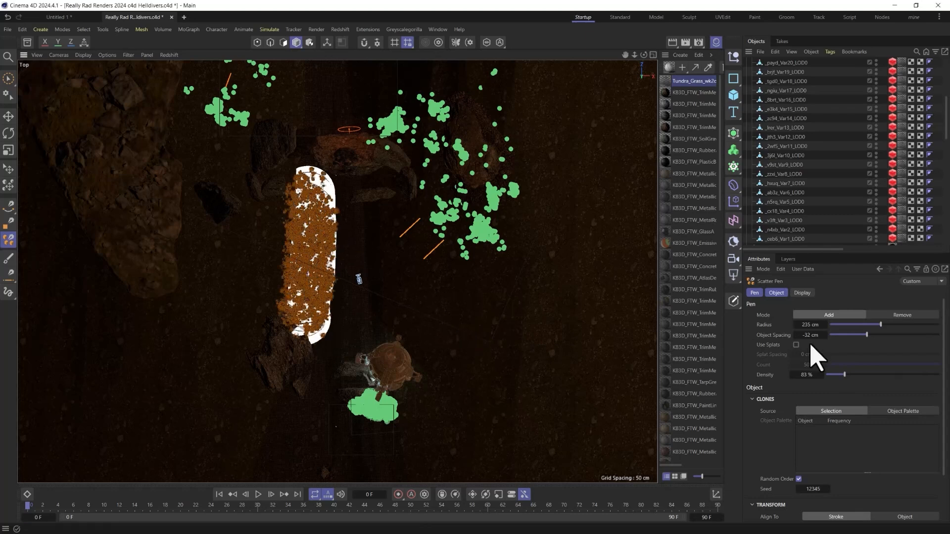
{"action": "left_click_drag", "start_coordinate": [844, 374], "coordinate": [829, 374]}
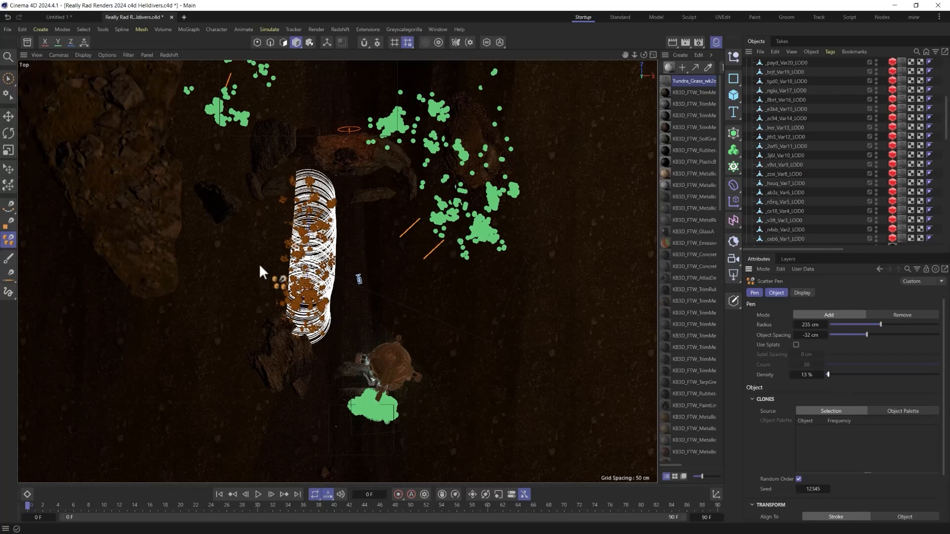
Step: Scatter more grass along the left terrain, in front of the drop pod and across the ground to its right
{"action": "left_click_drag", "start_coordinate": [244, 226], "coordinate": [181, 122]}
{"action": "left_click_drag", "start_coordinate": [212, 363], "coordinate": [181, 257]}
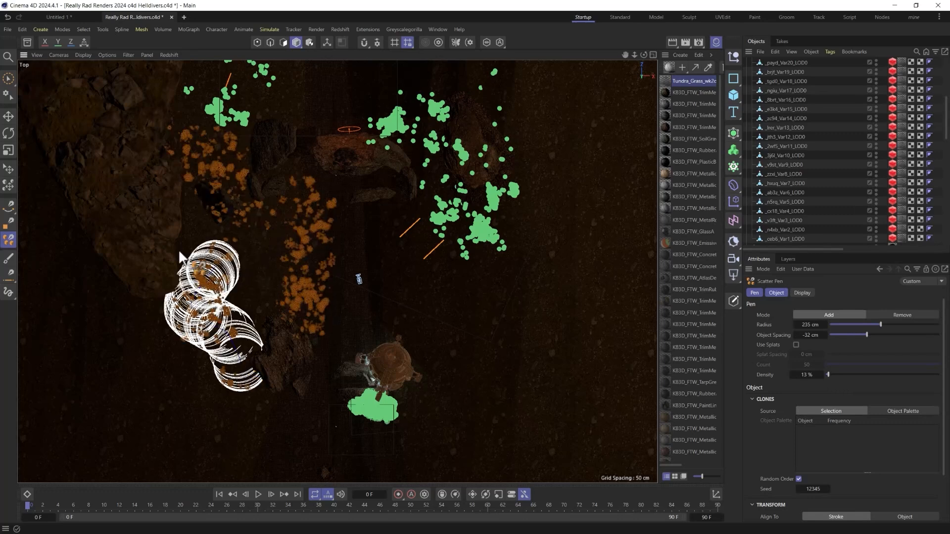
{"action": "left_click_drag", "start_coordinate": [184, 210], "coordinate": [168, 79]}
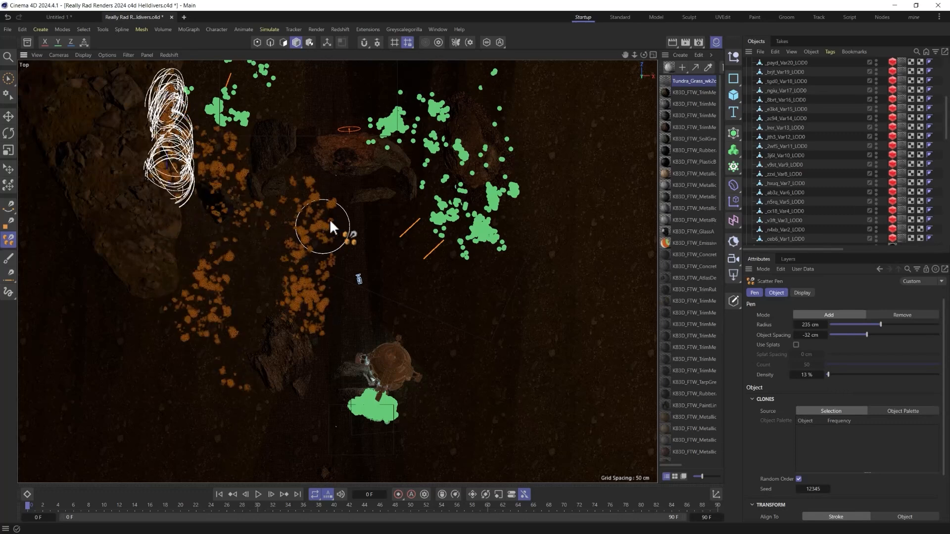
{"action": "mouse_move", "coordinate": [289, 398]}
{"action": "left_mouse_down"}
{"action": "mouse_move", "coordinate": [417, 448]}
{"action": "mouse_move", "coordinate": [515, 455]}
{"action": "left_mouse_up"}
{"action": "mouse_move", "coordinate": [375, 346]}
{"action": "left_mouse_down"}
{"action": "mouse_move", "coordinate": [381, 267]}
{"action": "mouse_move", "coordinate": [410, 250]}
{"action": "mouse_move", "coordinate": [519, 297]}
{"action": "left_mouse_up"}
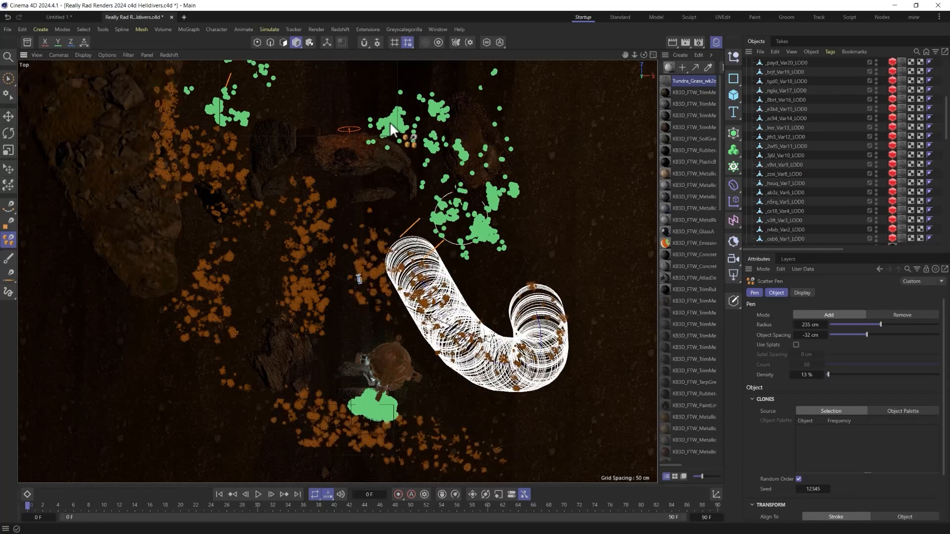
Step: Scatter more grass beyond the far rocks, across the open ground to the right, and close around the drop pod
{"action": "left_click_drag", "start_coordinate": [301, 94], "coordinate": [351, 80]}
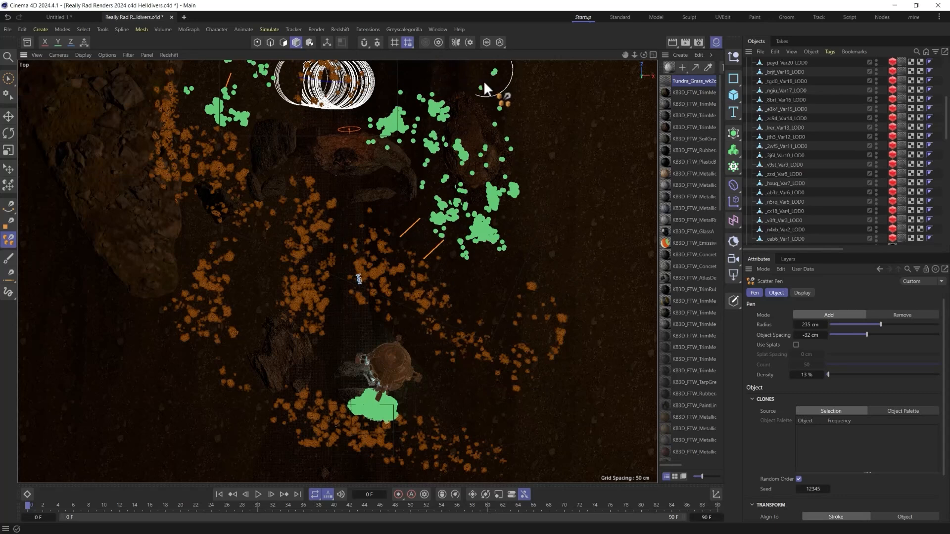
{"action": "left_click_drag", "start_coordinate": [534, 218], "coordinate": [435, 309]}
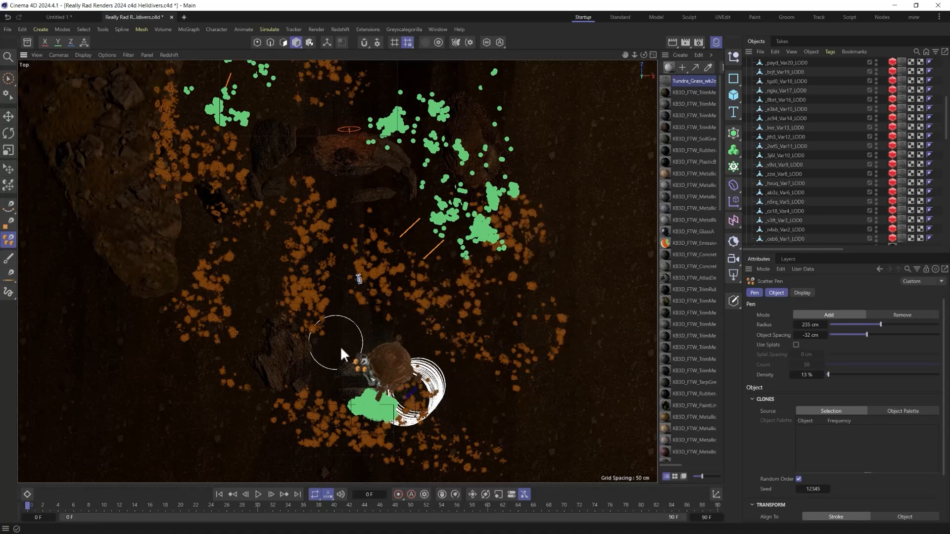
{"action": "left_click_drag", "start_coordinate": [365, 344], "coordinate": [360, 341]}
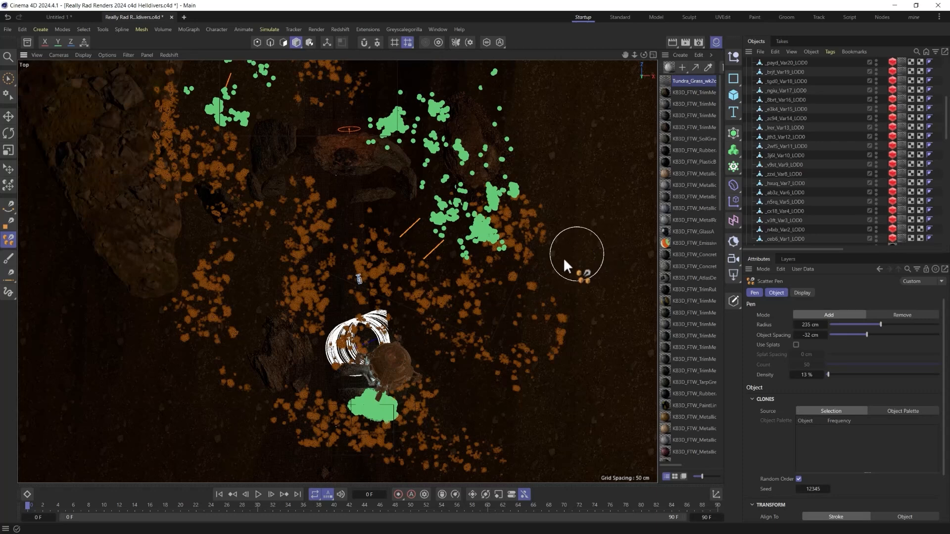
Step: Open the Tundra Grass material's shader graph
{"action": "scroll", "coordinate": [826, 211], "scroll_direction": "up", "scroll_amount": 10}
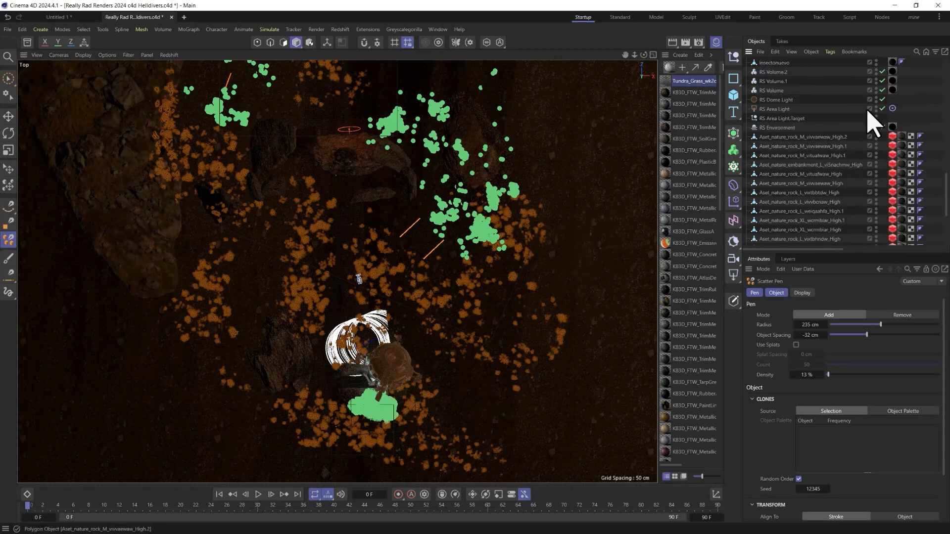
{"action": "double_click", "coordinate": [668, 81]}
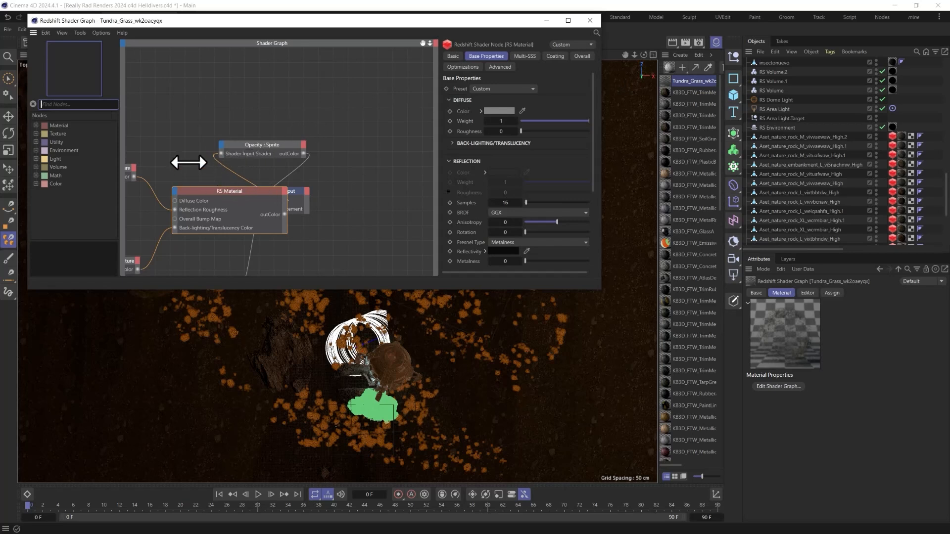
{"action": "left_click_drag", "start_coordinate": [133, 177], "coordinate": [176, 194]}
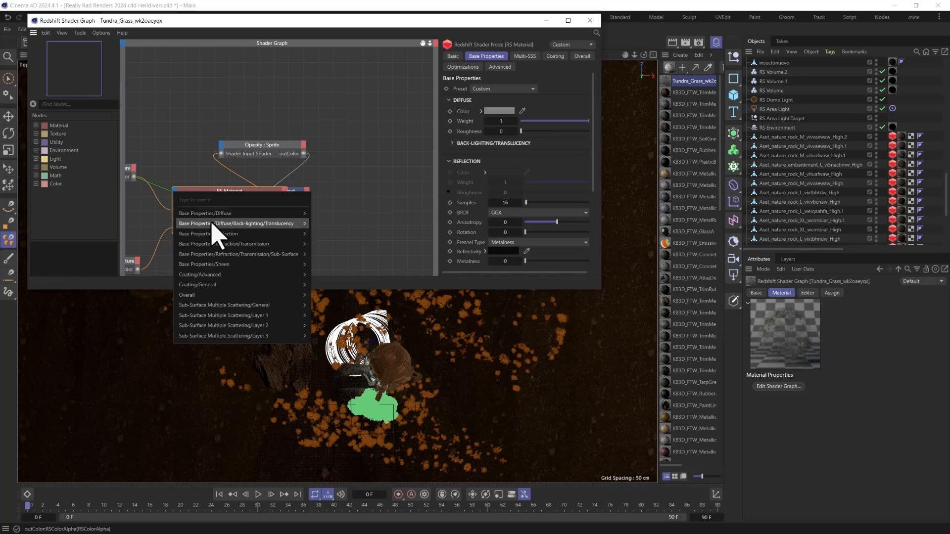
{"action": "mouse_move", "coordinate": [226, 214]}
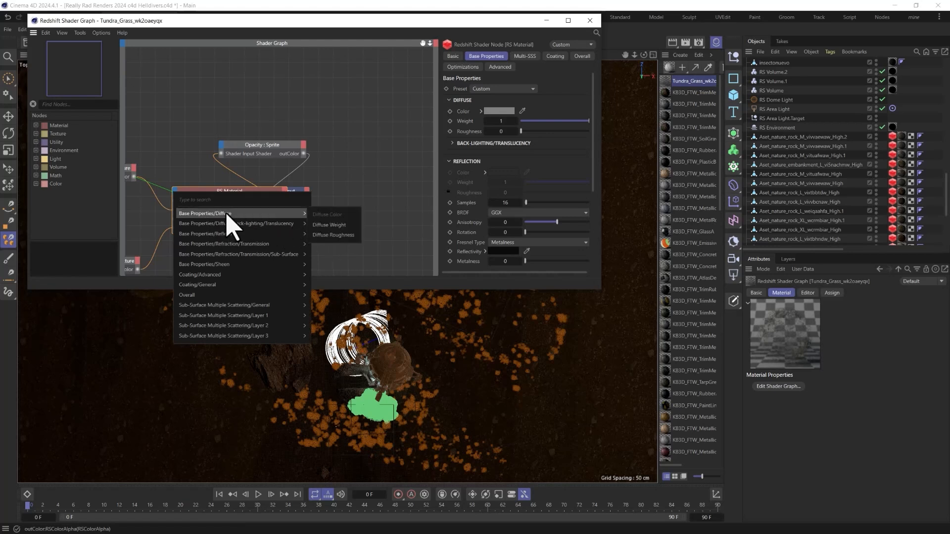
{"action": "left_click", "coordinate": [189, 176]}
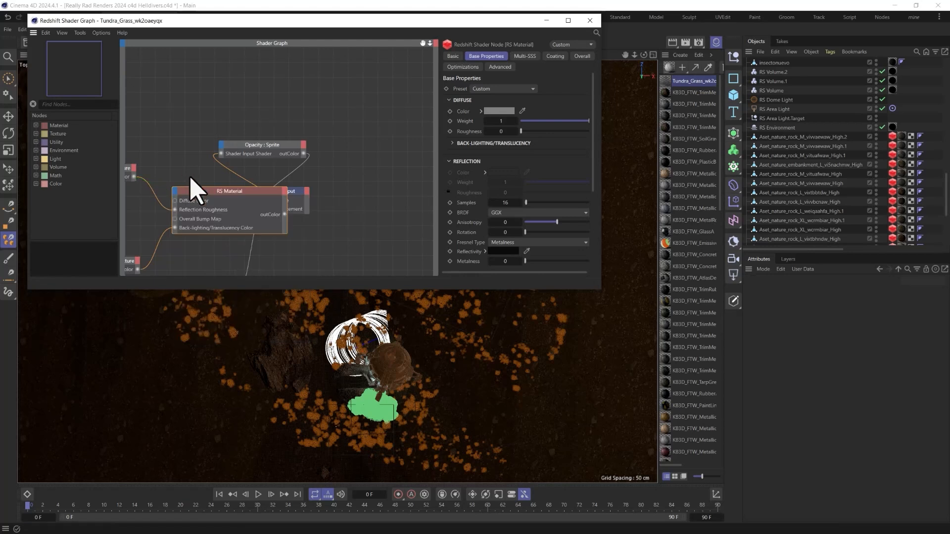
Step: Rearrange the shader graph around the RS Material node and connect the Translucency texture to its Diffuse Color input
{"action": "left_click_drag", "start_coordinate": [200, 193], "coordinate": [223, 181]}
{"action": "left_click", "coordinate": [133, 177]}
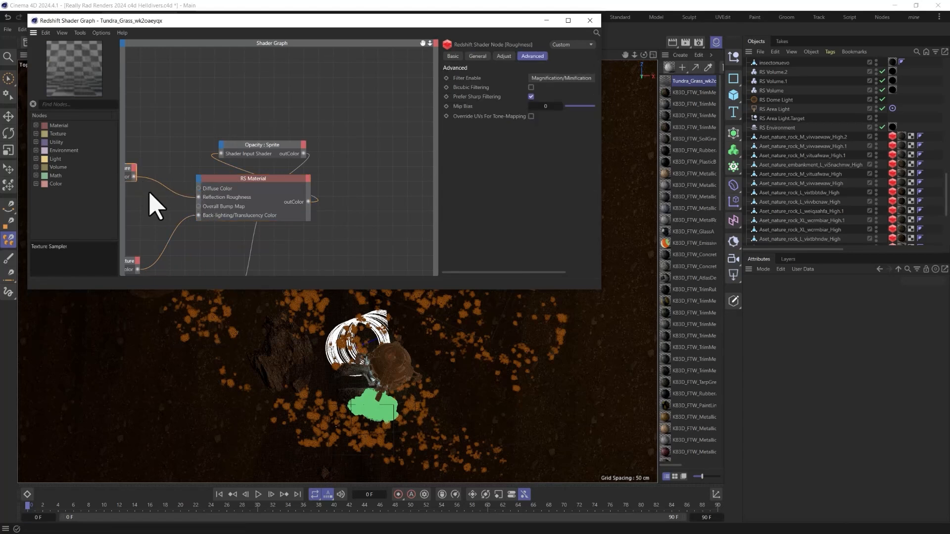
{"action": "middle_click_drag", "start_coordinate": [194, 215], "coordinate": [221, 166], "text": "alt"}
{"action": "left_click_drag", "start_coordinate": [163, 221], "coordinate": [225, 139]}
Step: Lower the RS Material's diffuse weight to 0.811 and close the shader graph
{"action": "left_click", "coordinate": [302, 130]}
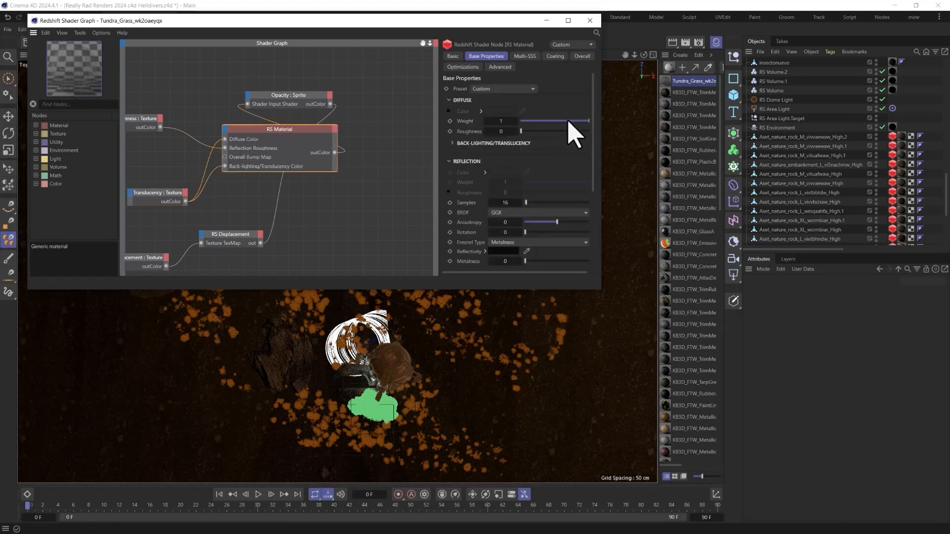
{"action": "left_click_drag", "start_coordinate": [568, 122], "coordinate": [576, 121]}
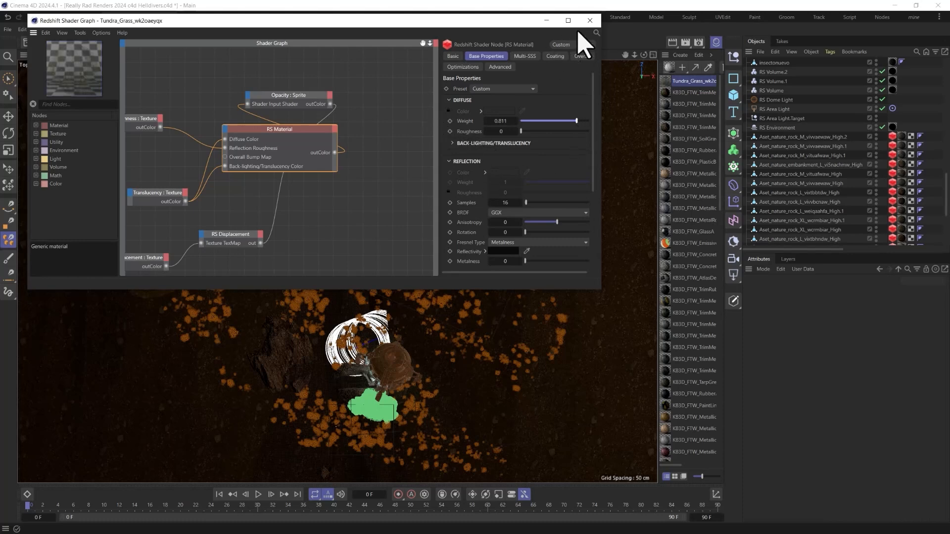
{"action": "left_click", "coordinate": [590, 21]}
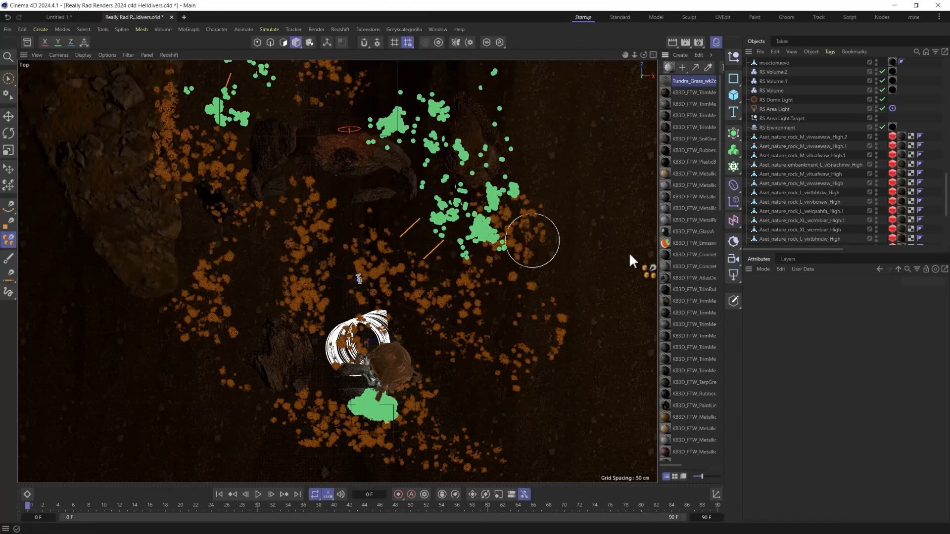
Step: Select the RS Camera and switch from the top view to the full-size perspective view through the camera
{"action": "scroll", "coordinate": [832, 213], "scroll_direction": "down", "scroll_amount": 5}
{"action": "left_click", "coordinate": [771, 223]}
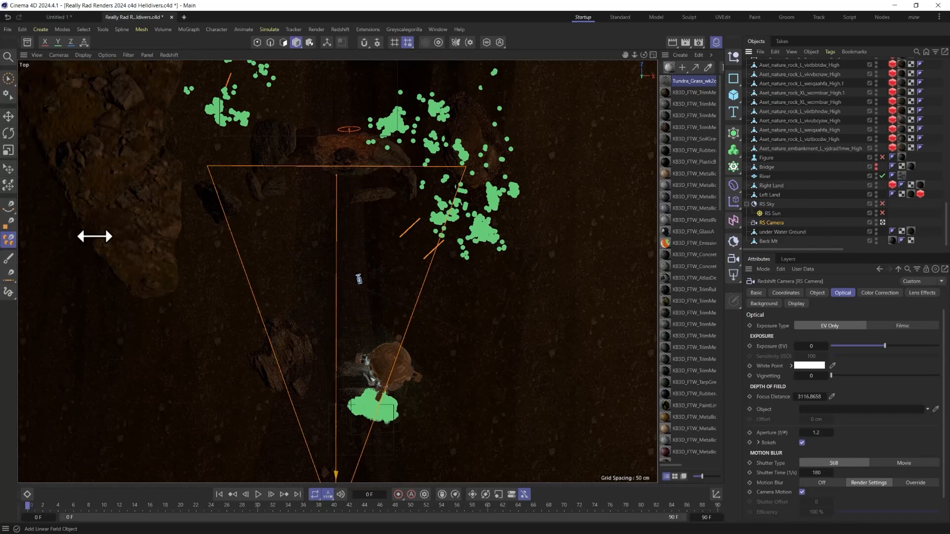
{"action": "middle_click", "coordinate": [267, 192]}
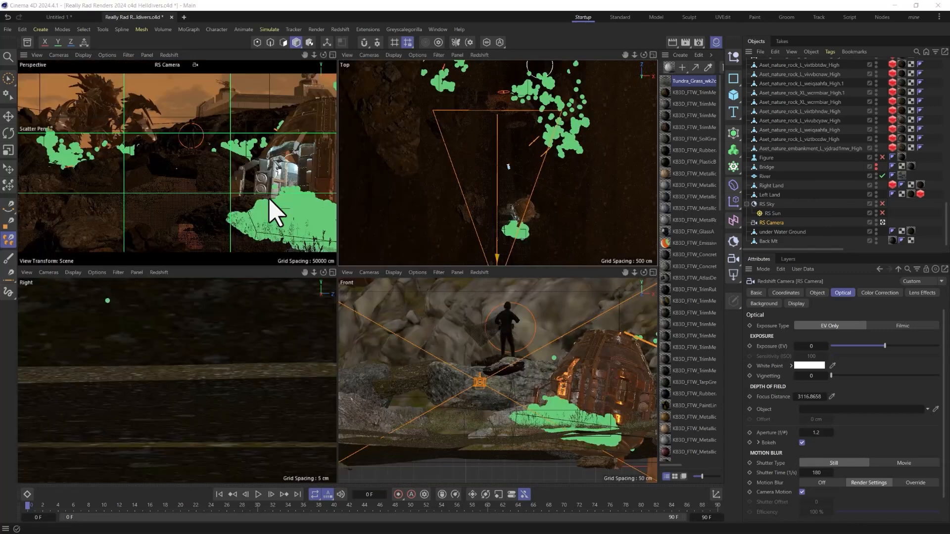
{"action": "middle_click", "coordinate": [280, 190]}
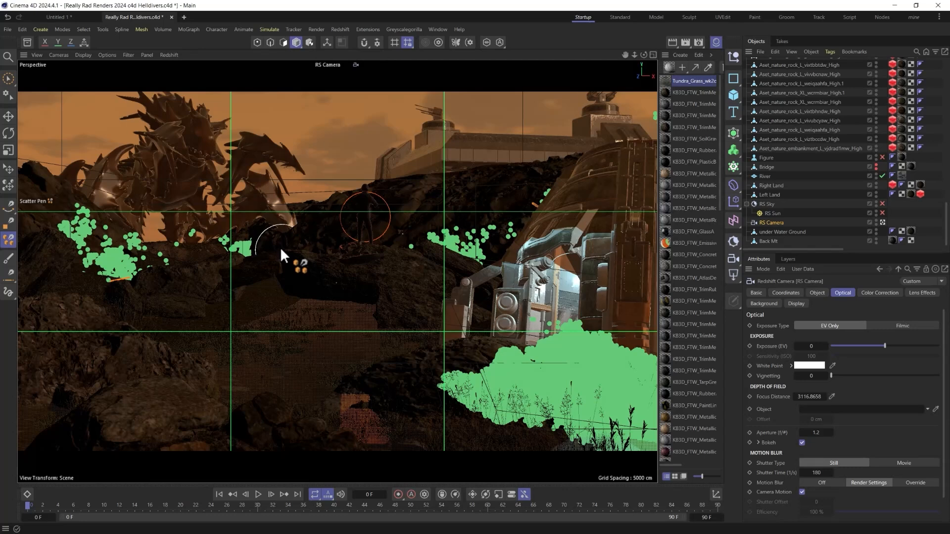
Step: Open the Redshift RenderView, reposition its window clear of the object list, and start the interactive render
{"action": "left_click", "coordinate": [339, 29]}
{"action": "left_click", "coordinate": [357, 107]}
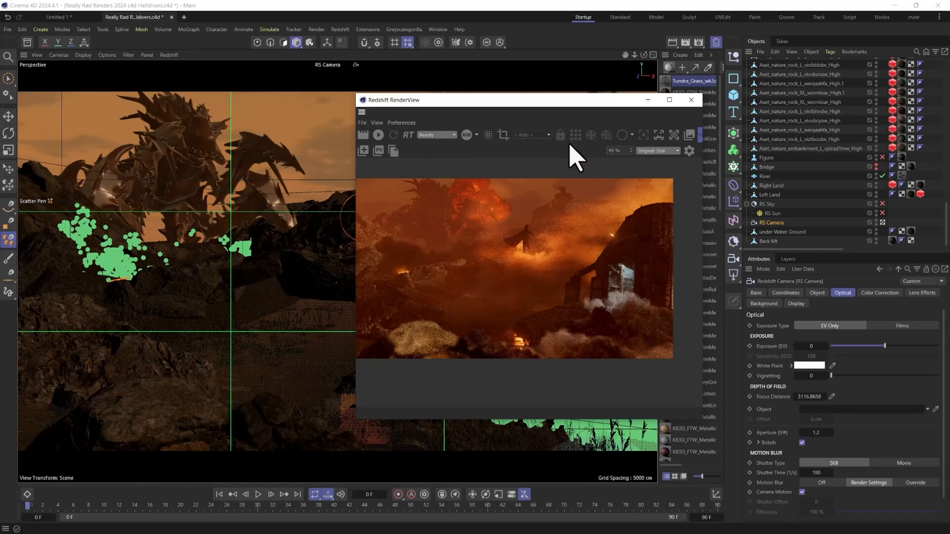
{"action": "left_click_drag", "start_coordinate": [509, 104], "coordinate": [394, 108]}
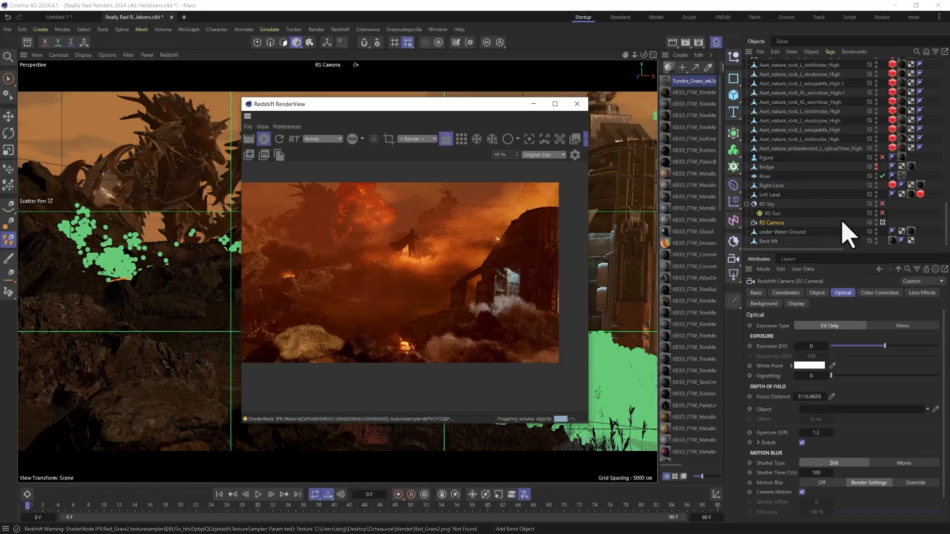
Step: Enable the geometry override on the Redshift Object tags of Left Land and Right Land together
{"action": "left_click", "coordinate": [920, 194]}
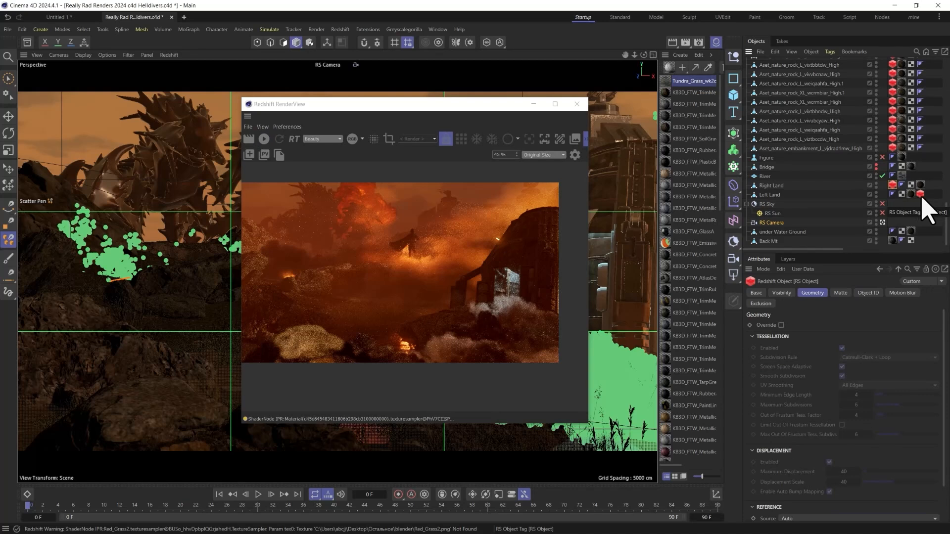
{"action": "left_click", "coordinate": [921, 194], "text": "ctrl"}
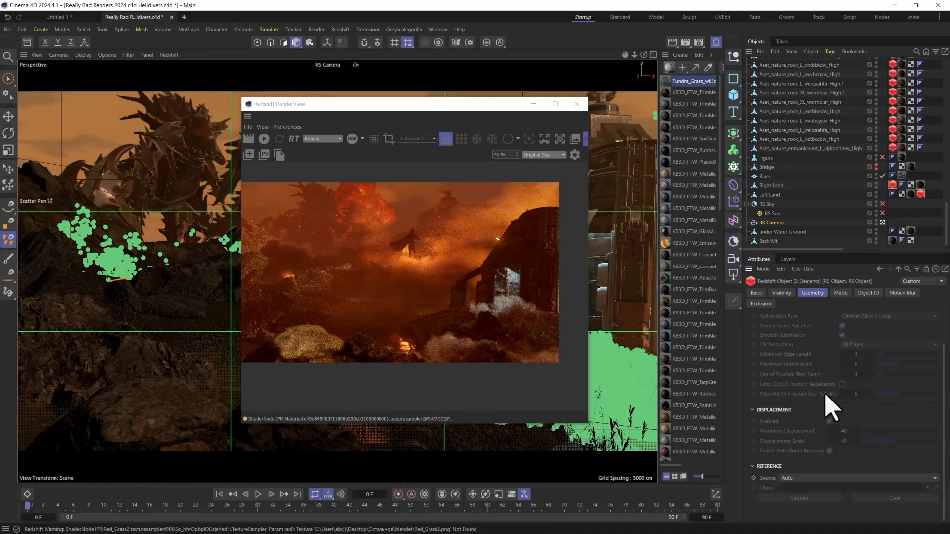
{"action": "left_click", "coordinate": [781, 325]}
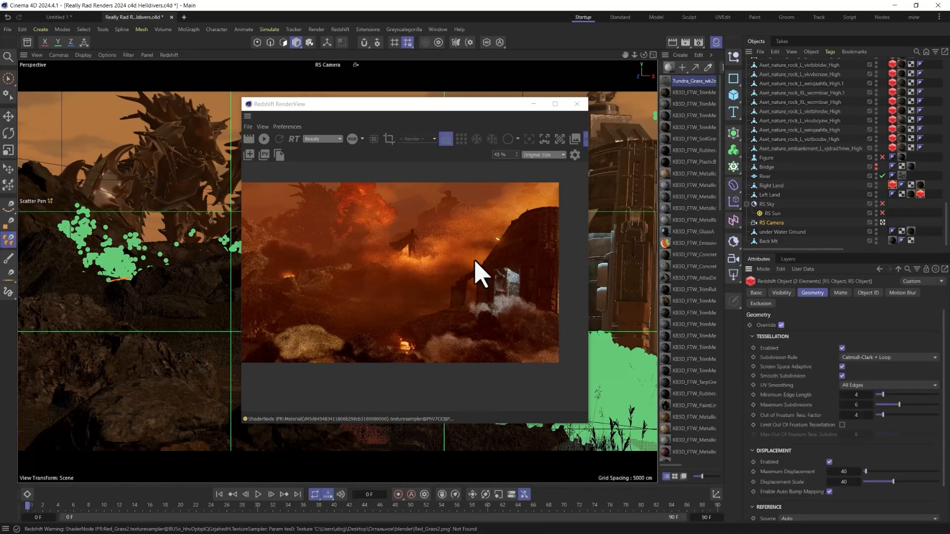